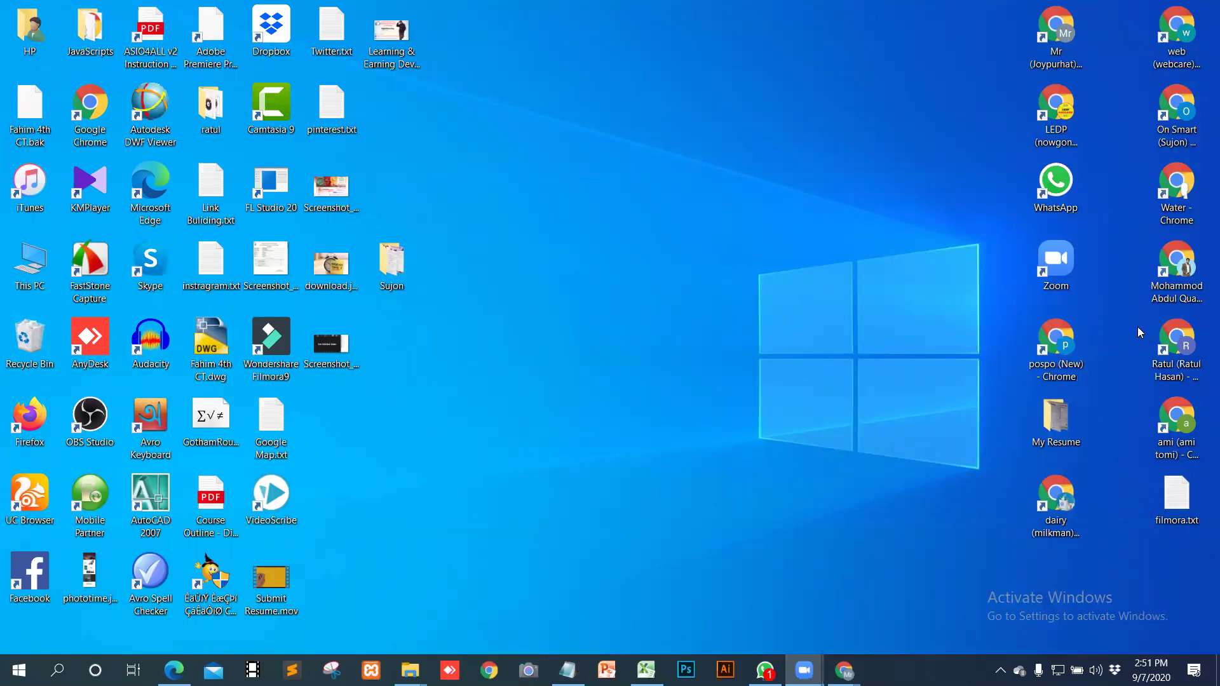
Launch Chrome maximized and go to blogger.com through the address-bar autocomplete
double_click(1182, 267)
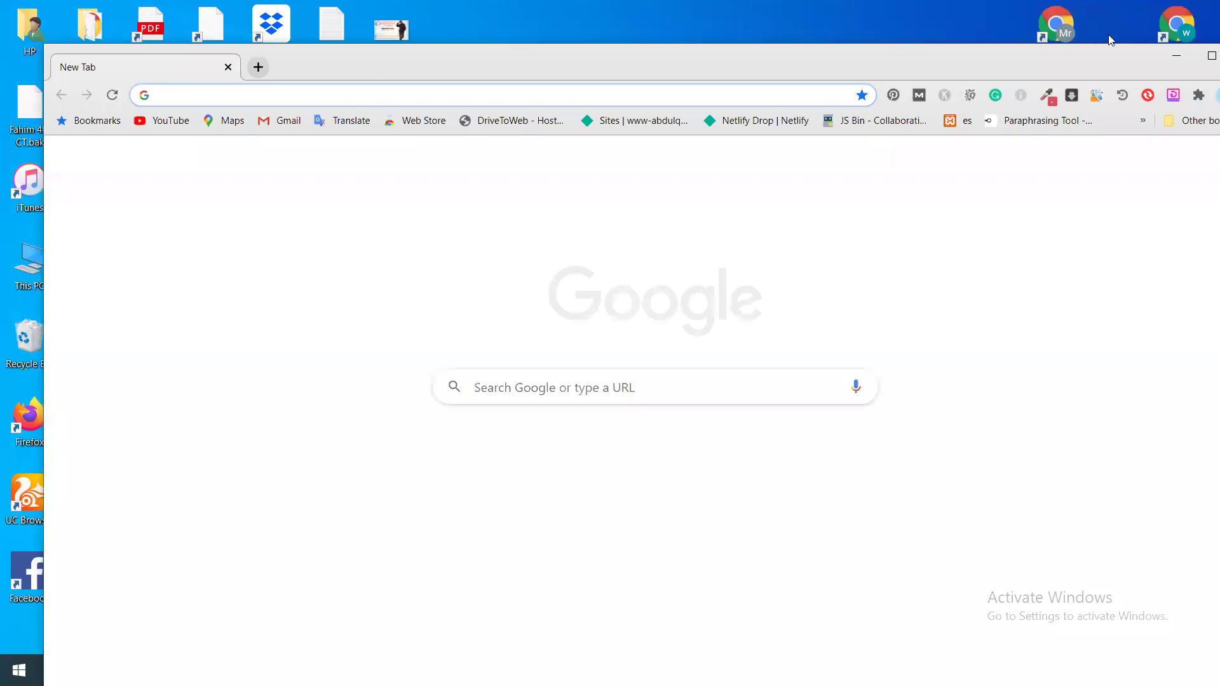
click(1207, 56)
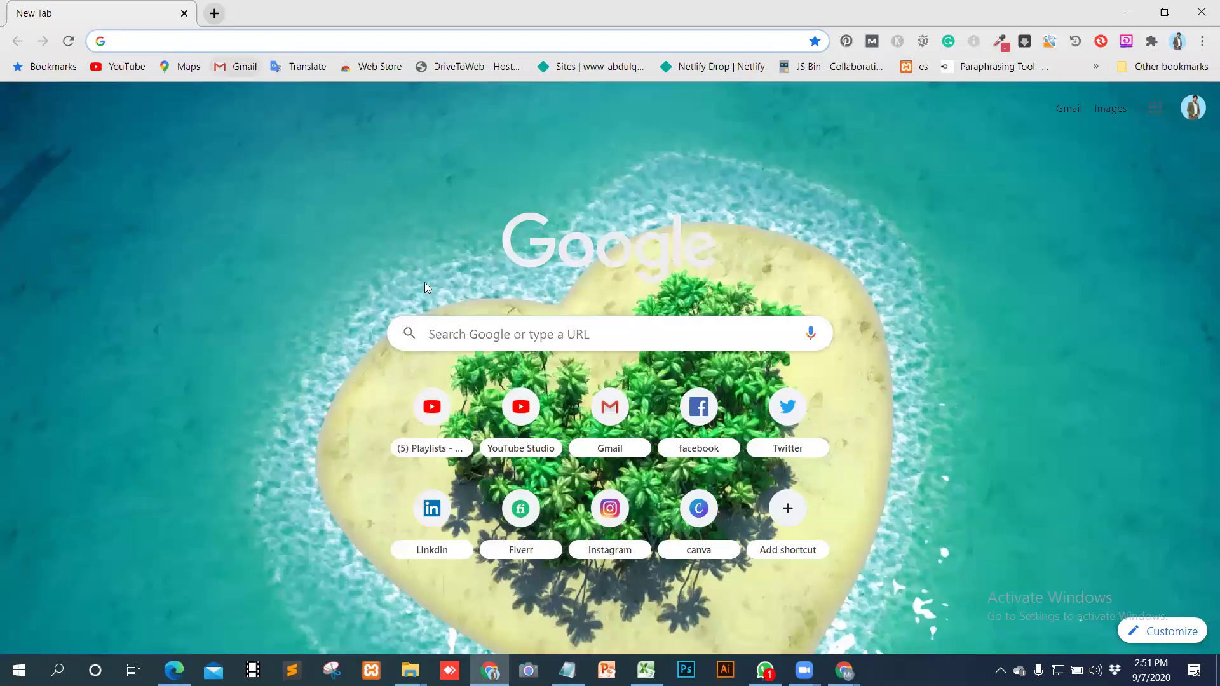
click(113, 40)
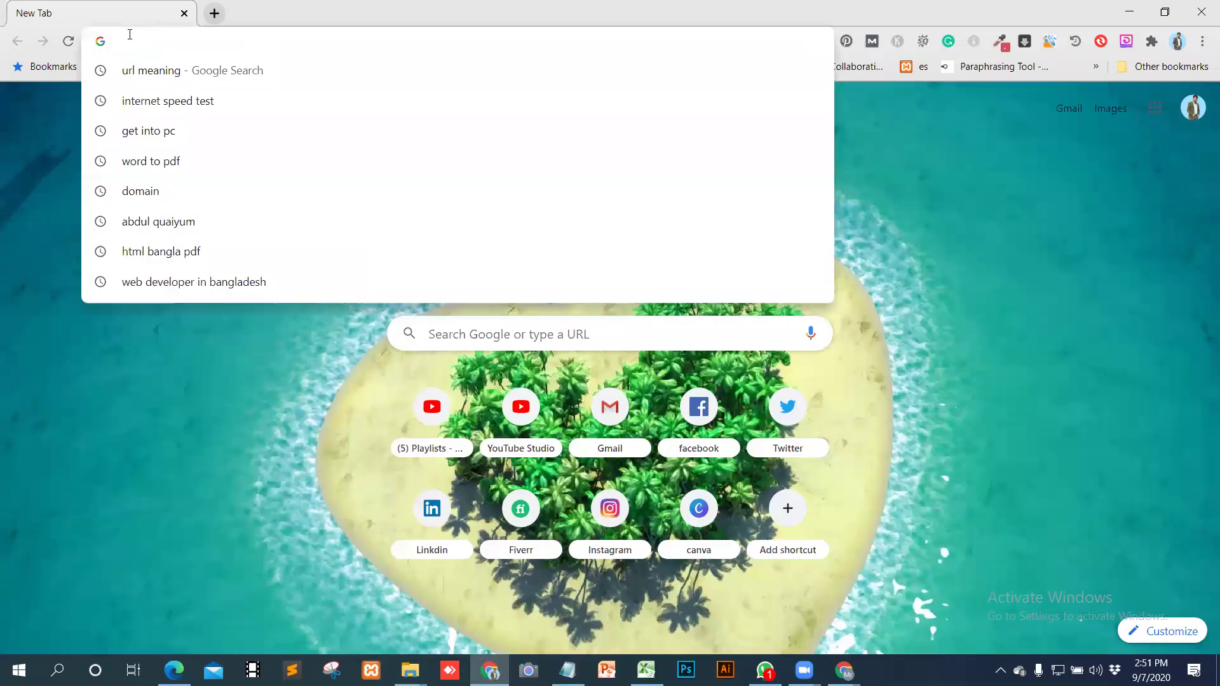
text(blogger.com)
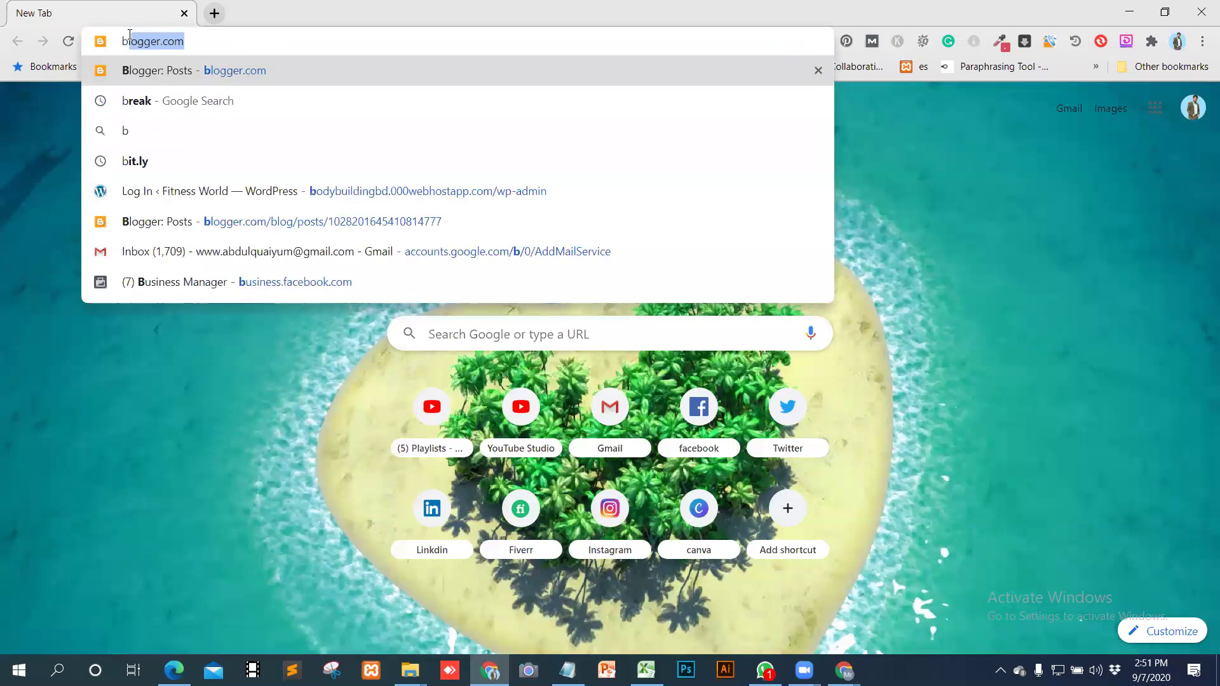
key(Return)
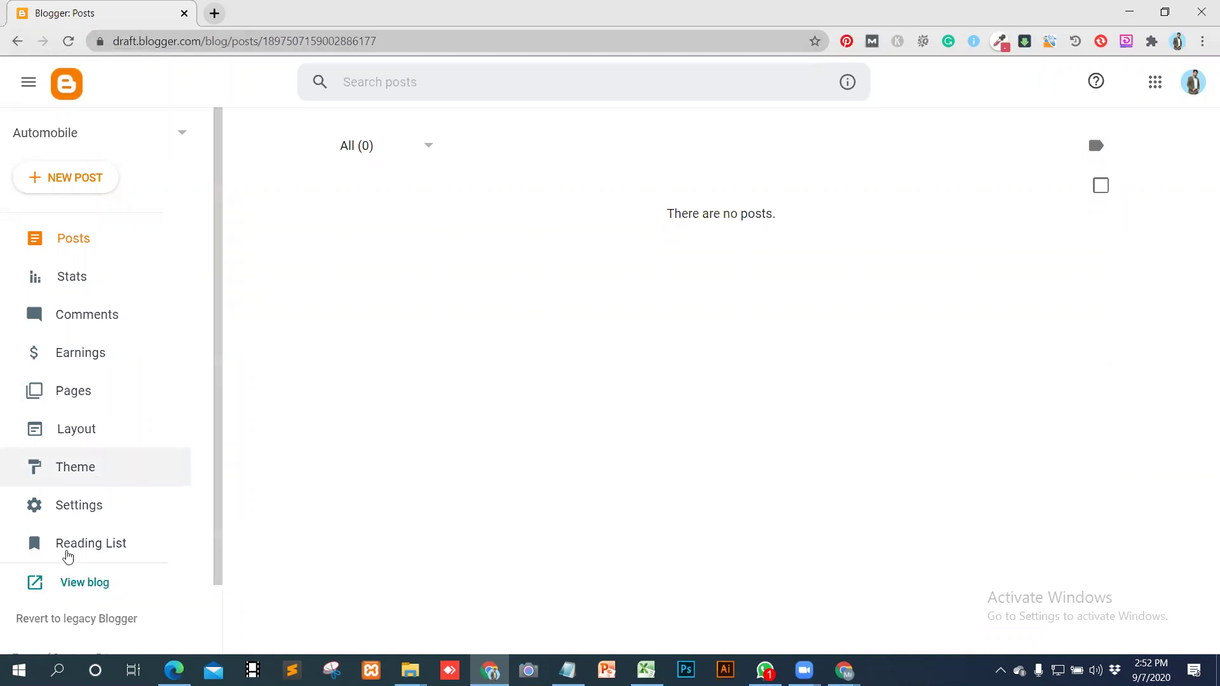
Switch the Blogger dashboard from Automobile to On Smart Shop and open its live site
click(69, 589)
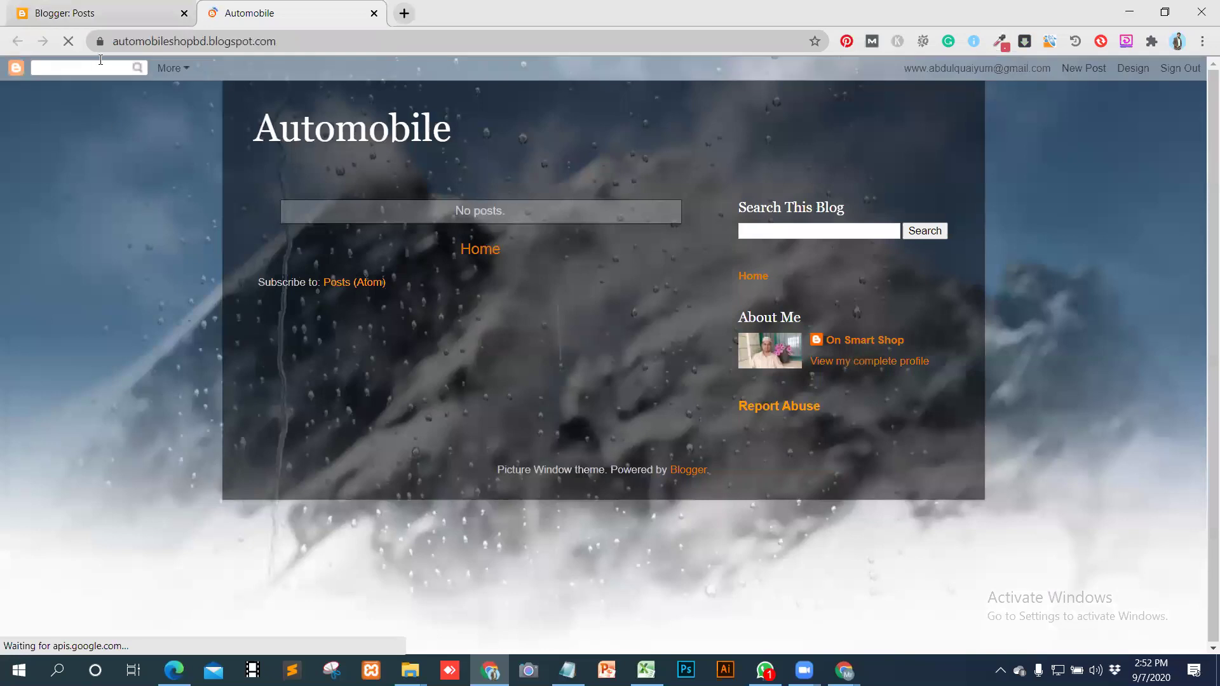
click(93, 9)
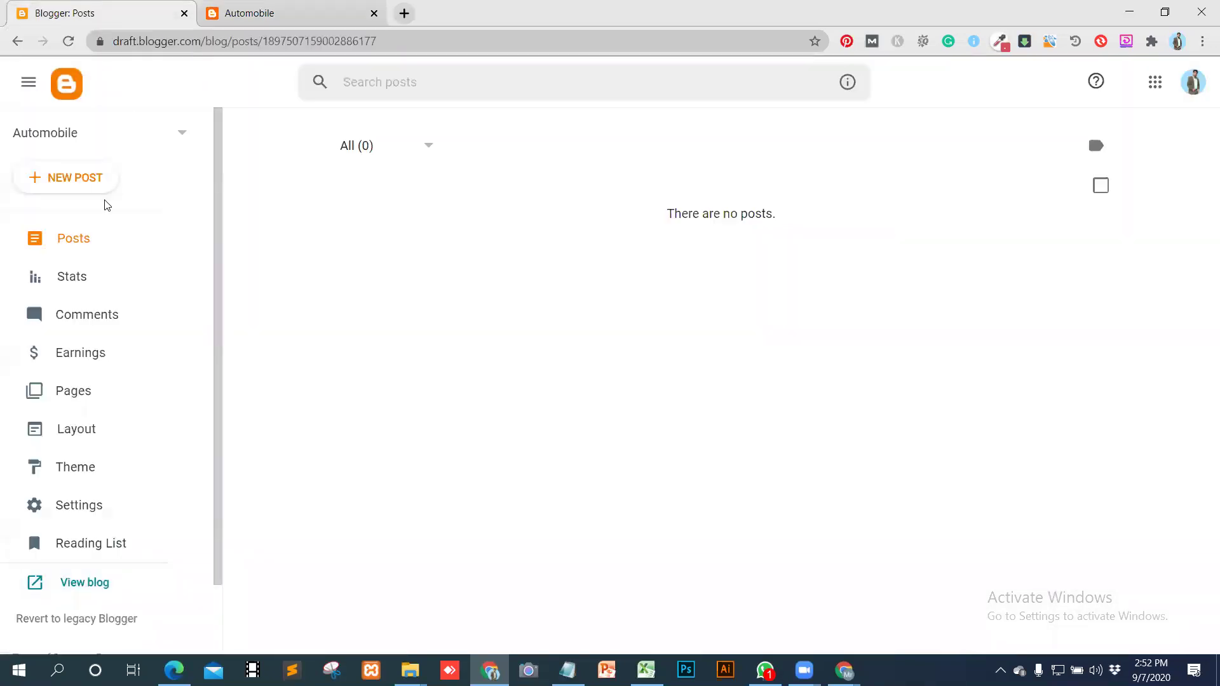
click(182, 132)
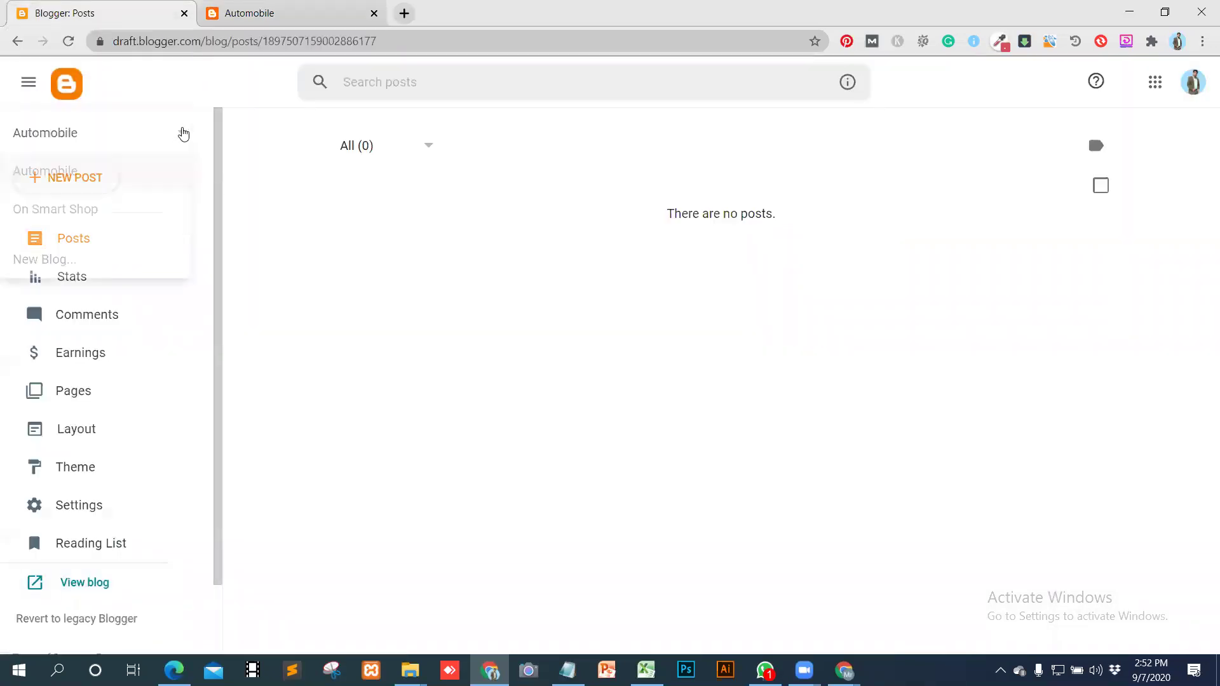
click(84, 209)
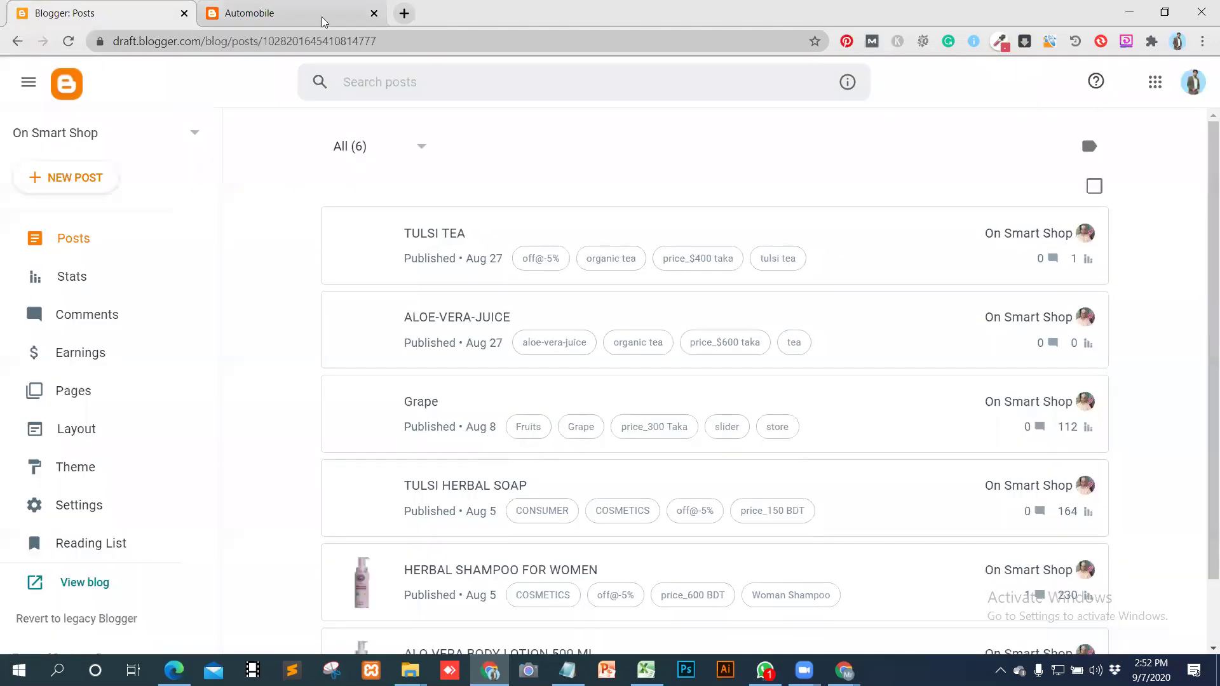
click(374, 12)
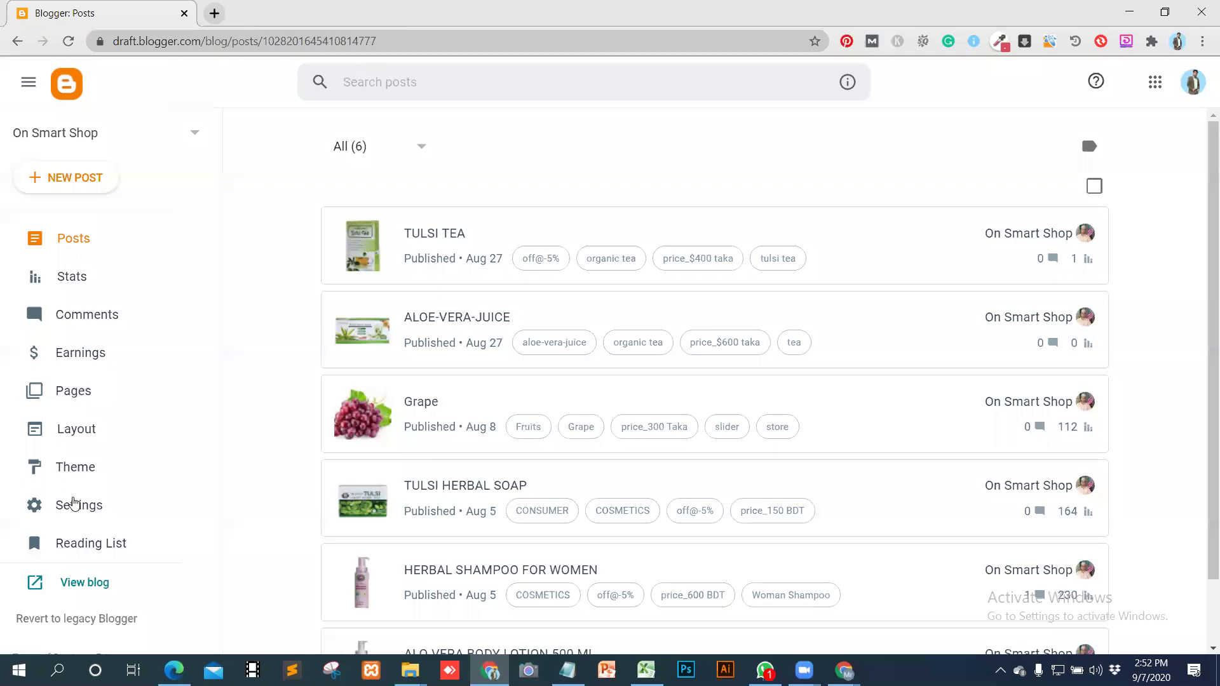
click(82, 584)
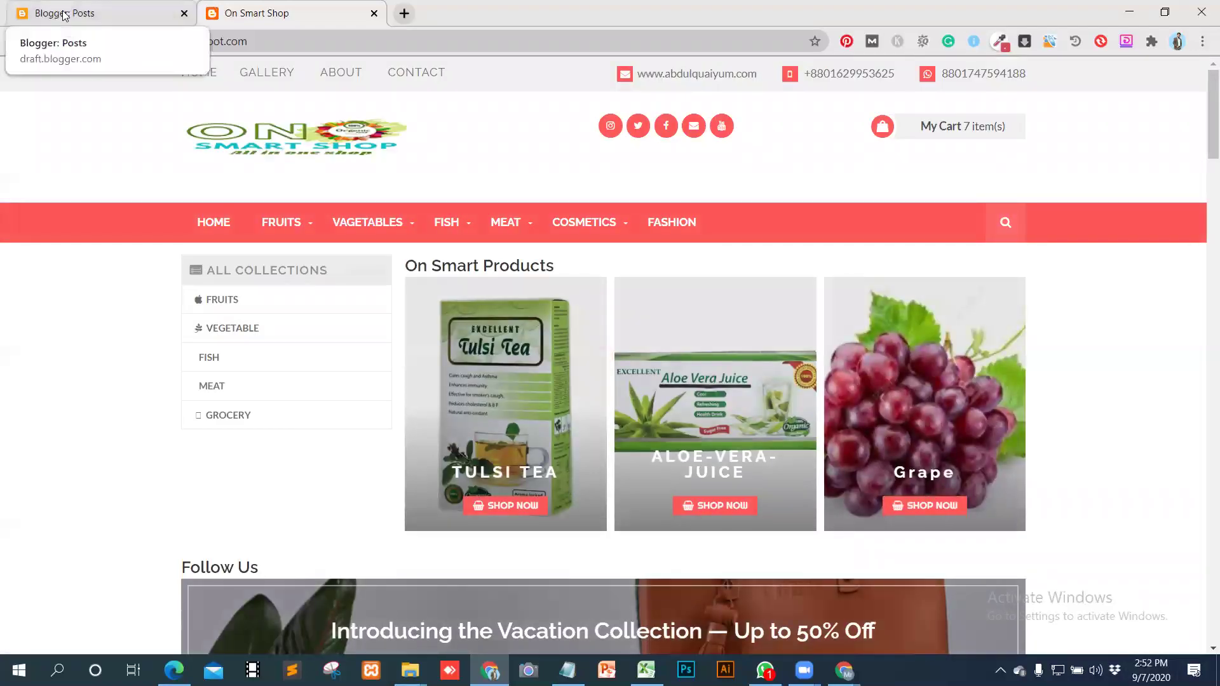
click(64, 14)
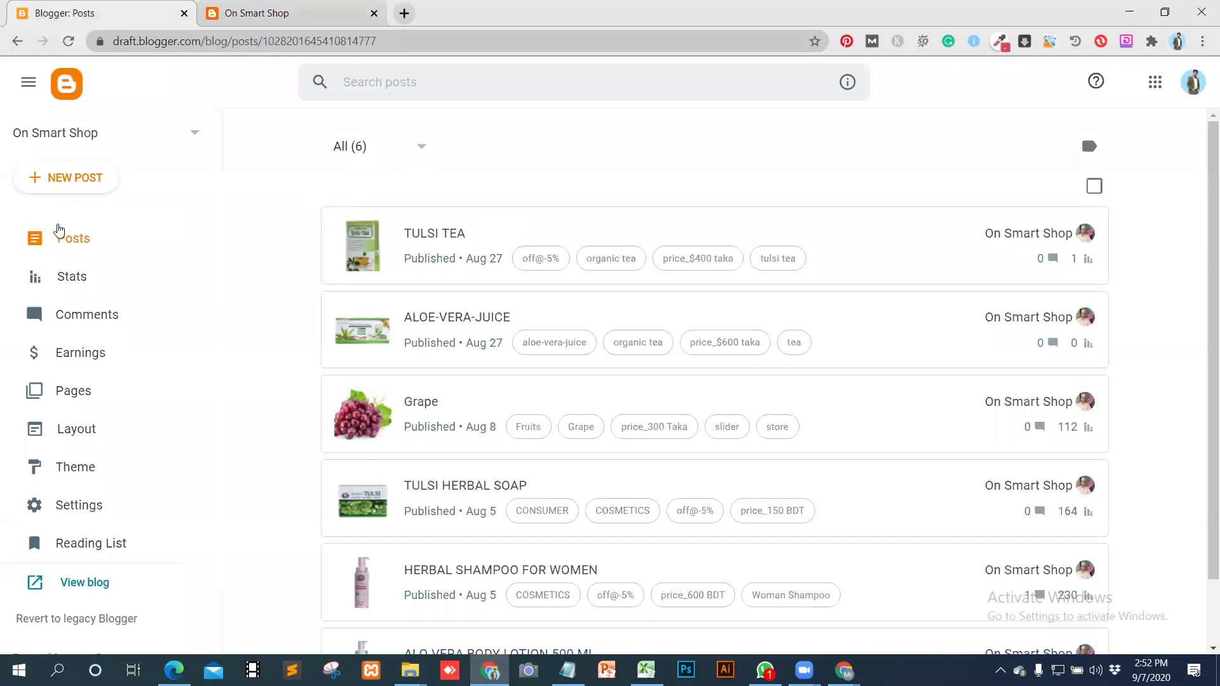
Open the On Smart Shop theme's Edit HTML code, check the live site, then go back
click(69, 470)
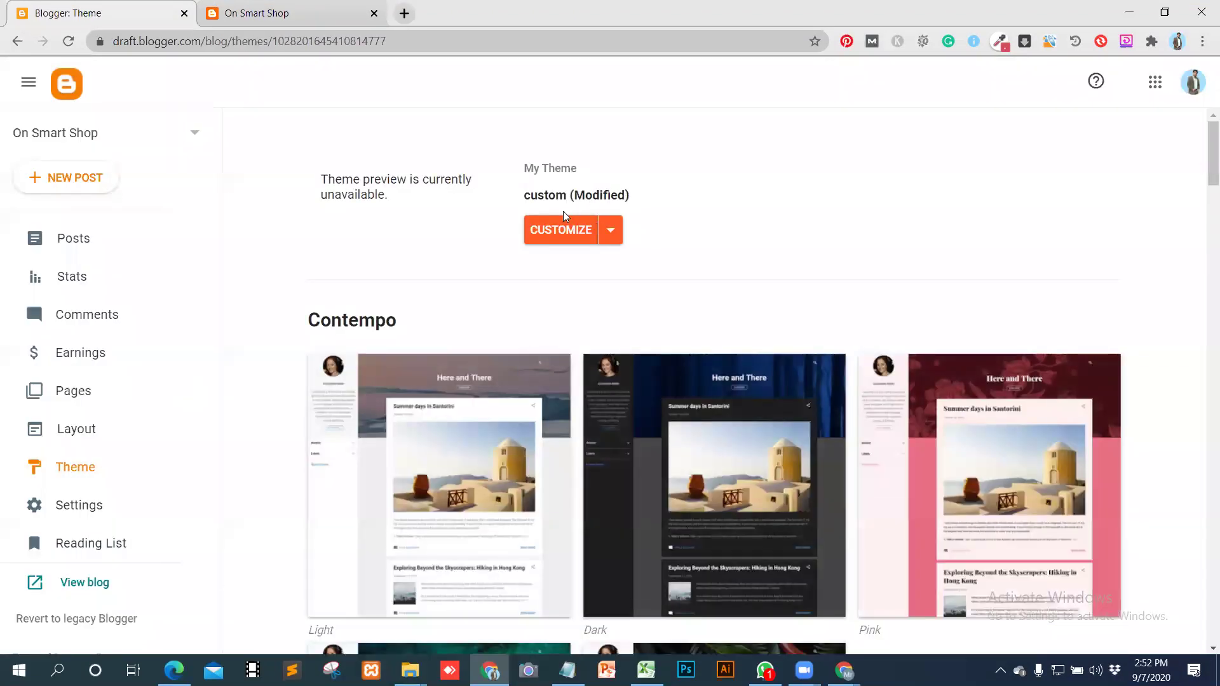
click(610, 231)
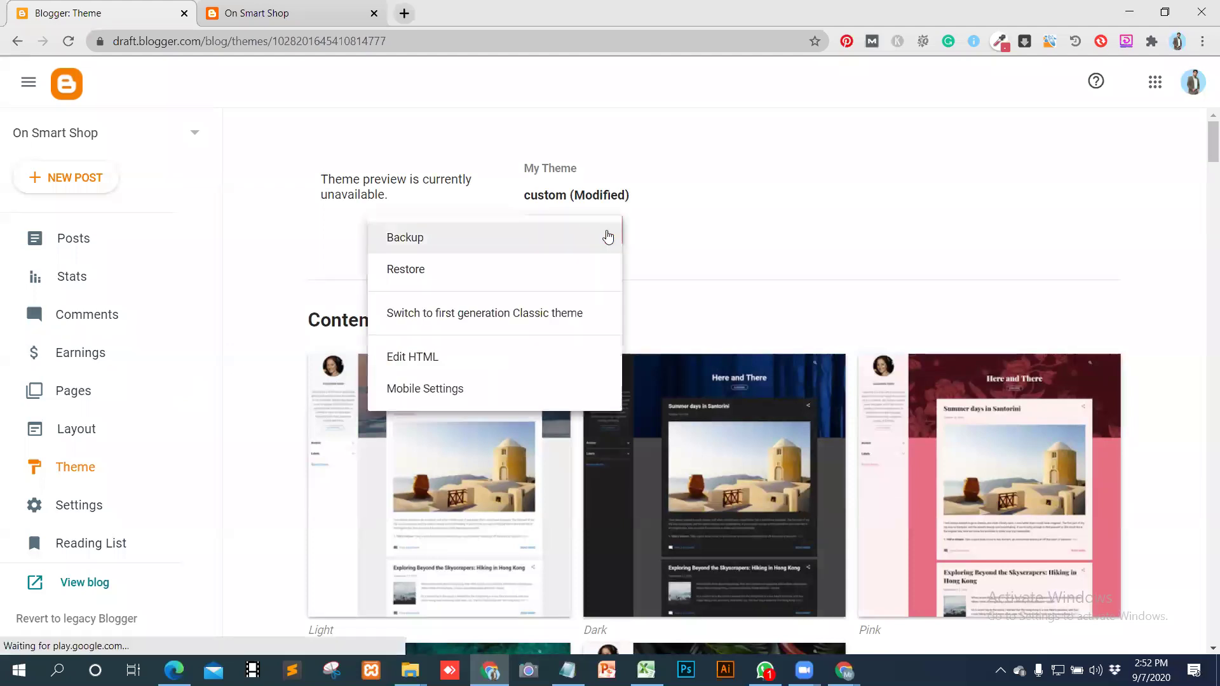
click(455, 363)
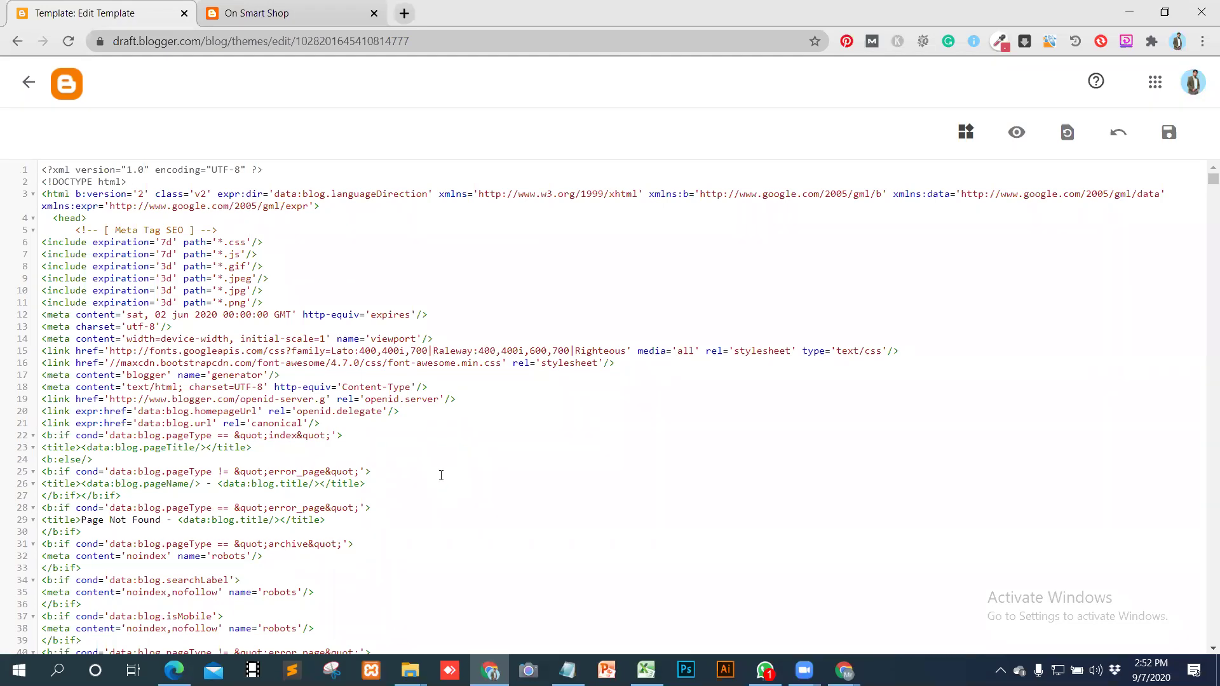
scroll(443, 473, down, 2)
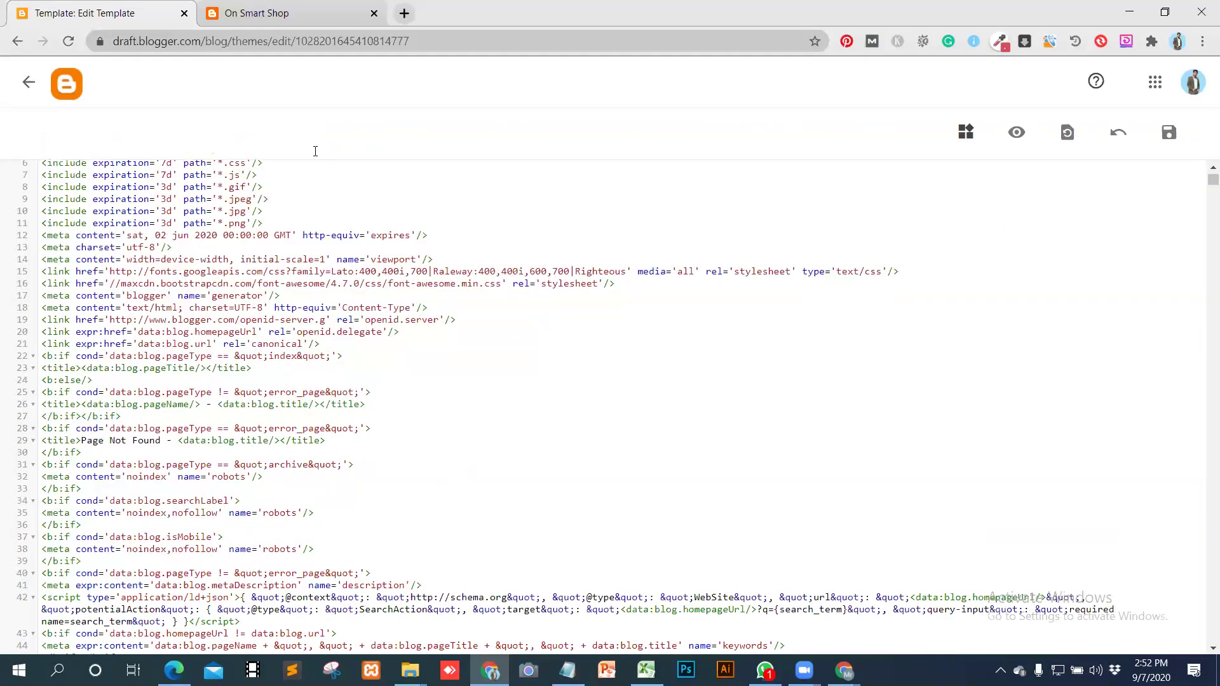
click(253, 13)
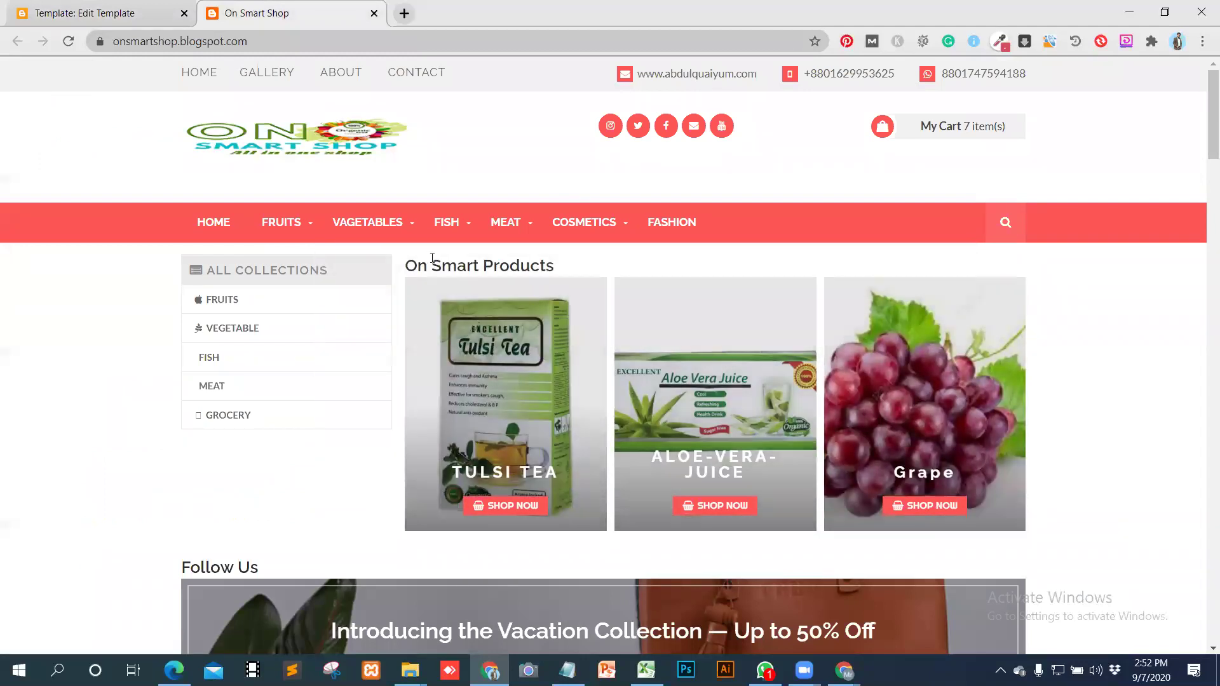
click(77, 4)
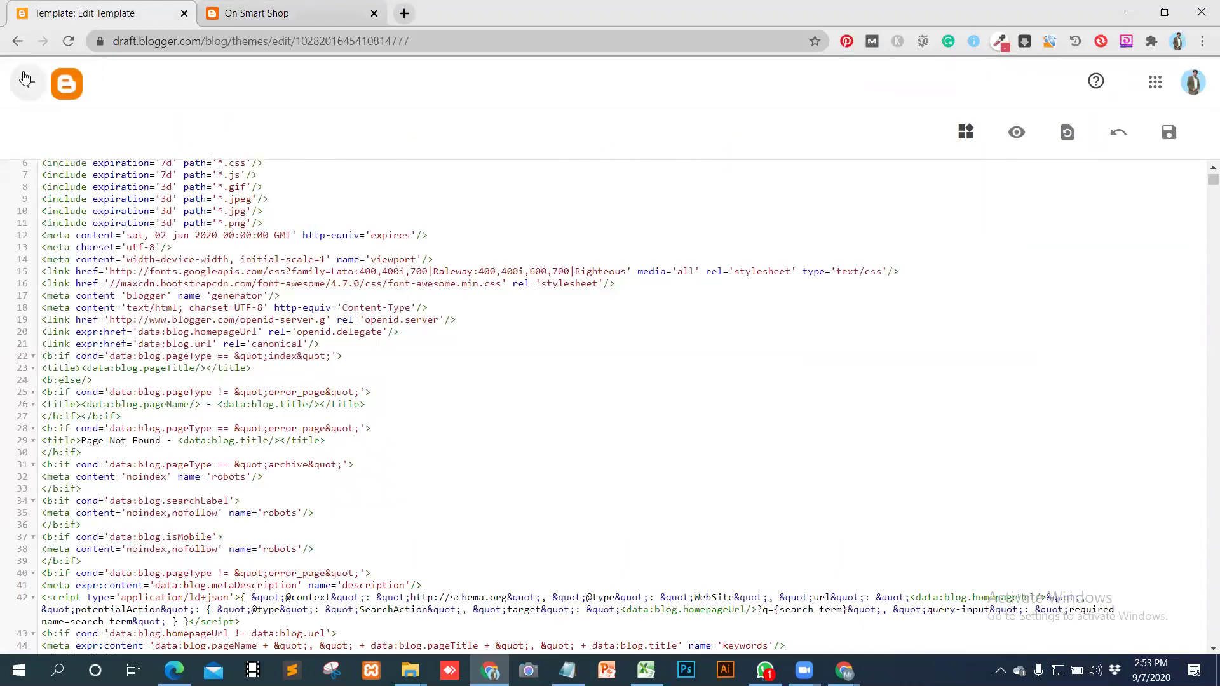
click(25, 78)
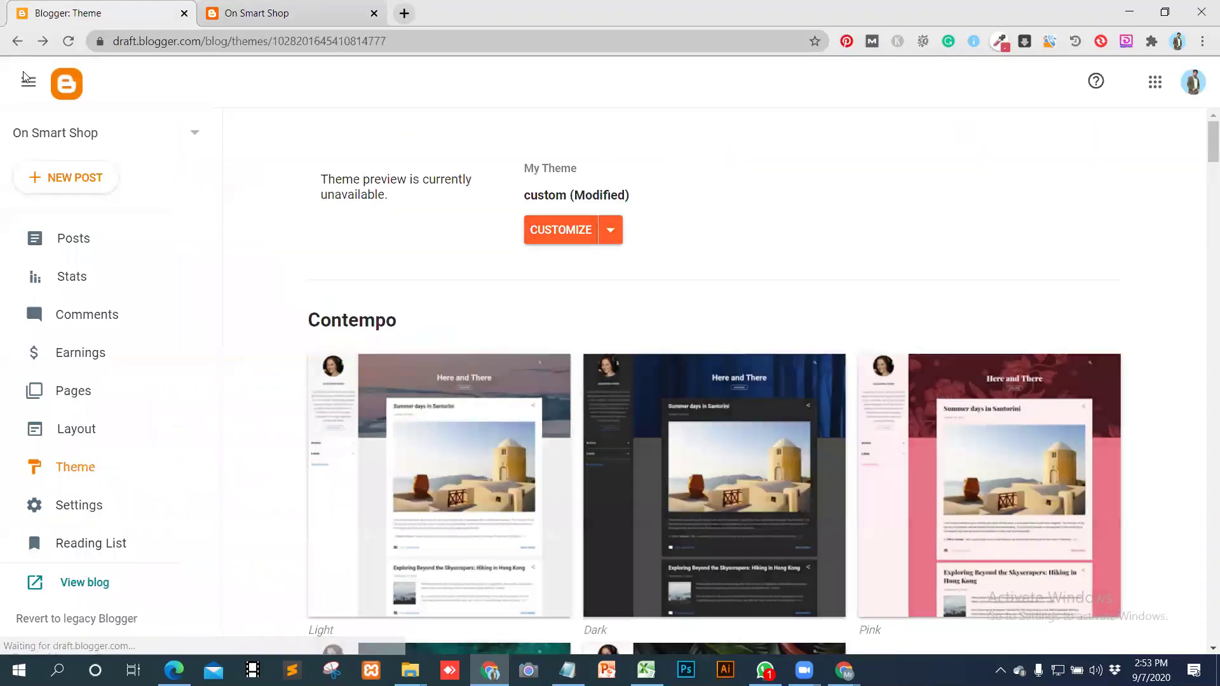
Check the blog's Layout page, then return to Theme and expand the CUSTOMIZE dropdown
click(54, 430)
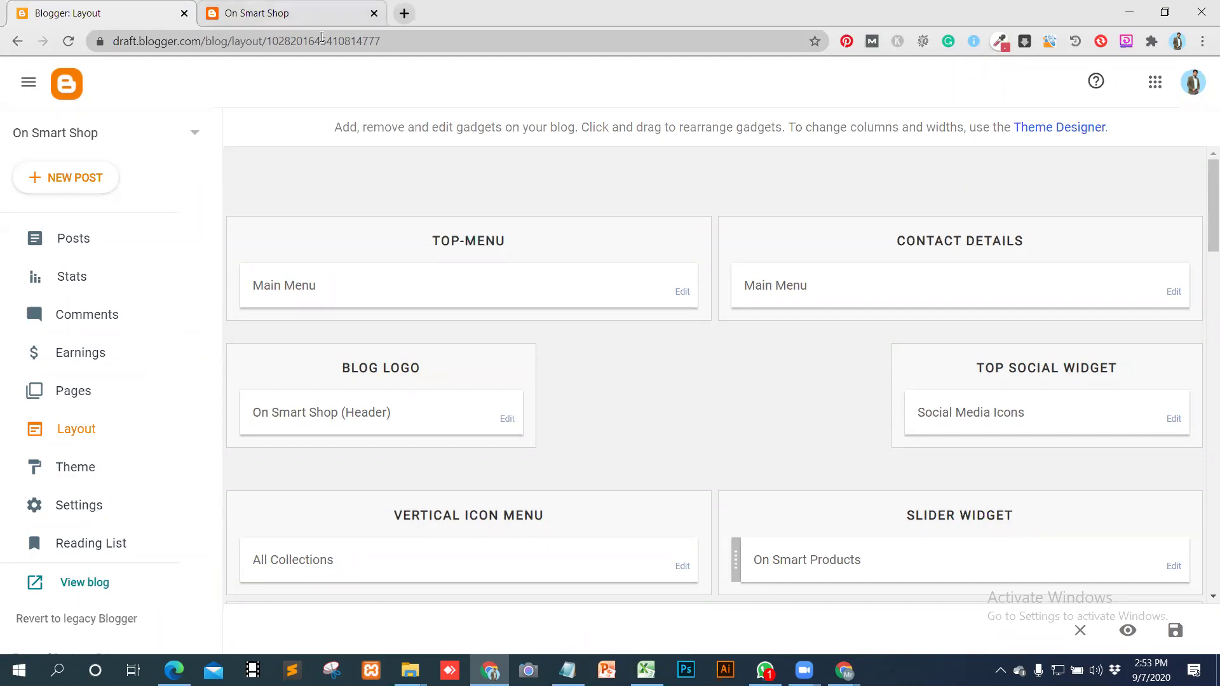
click(272, 14)
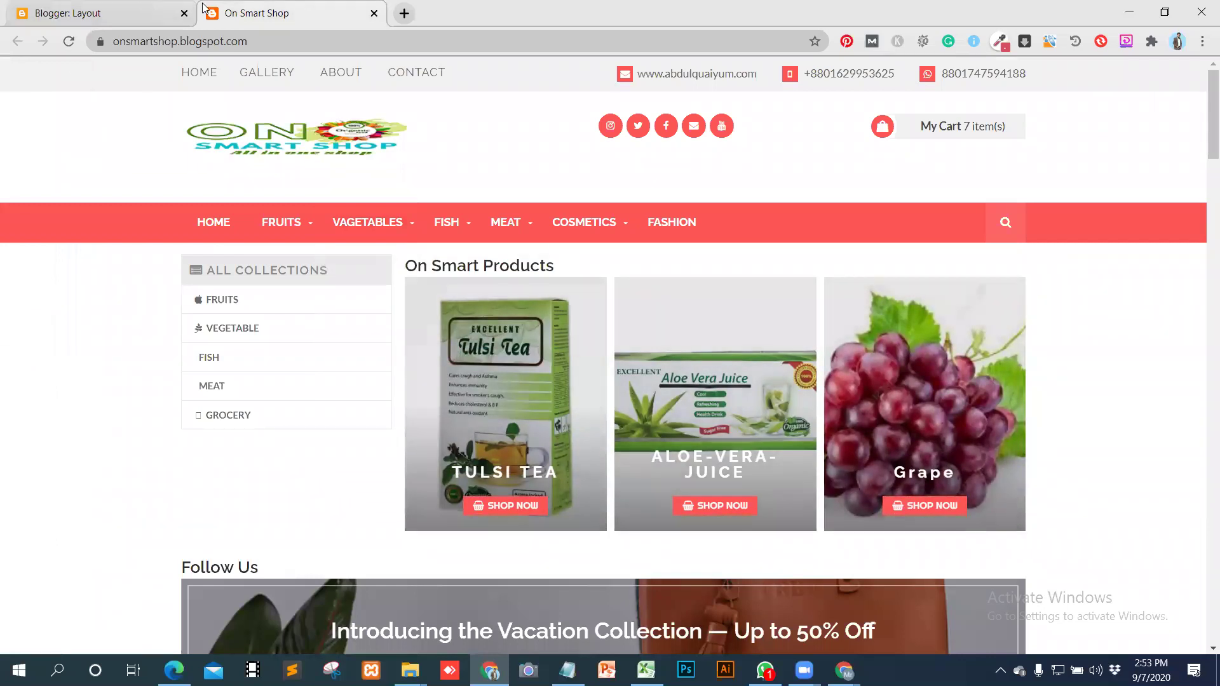
click(95, 13)
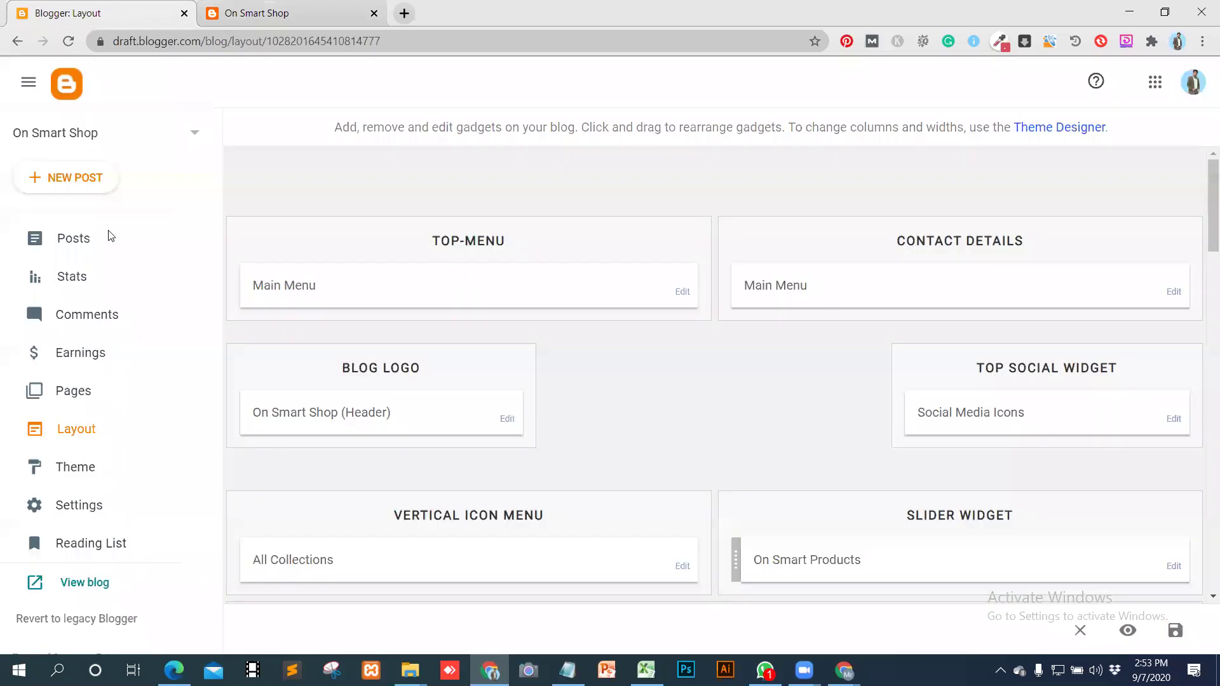
click(78, 473)
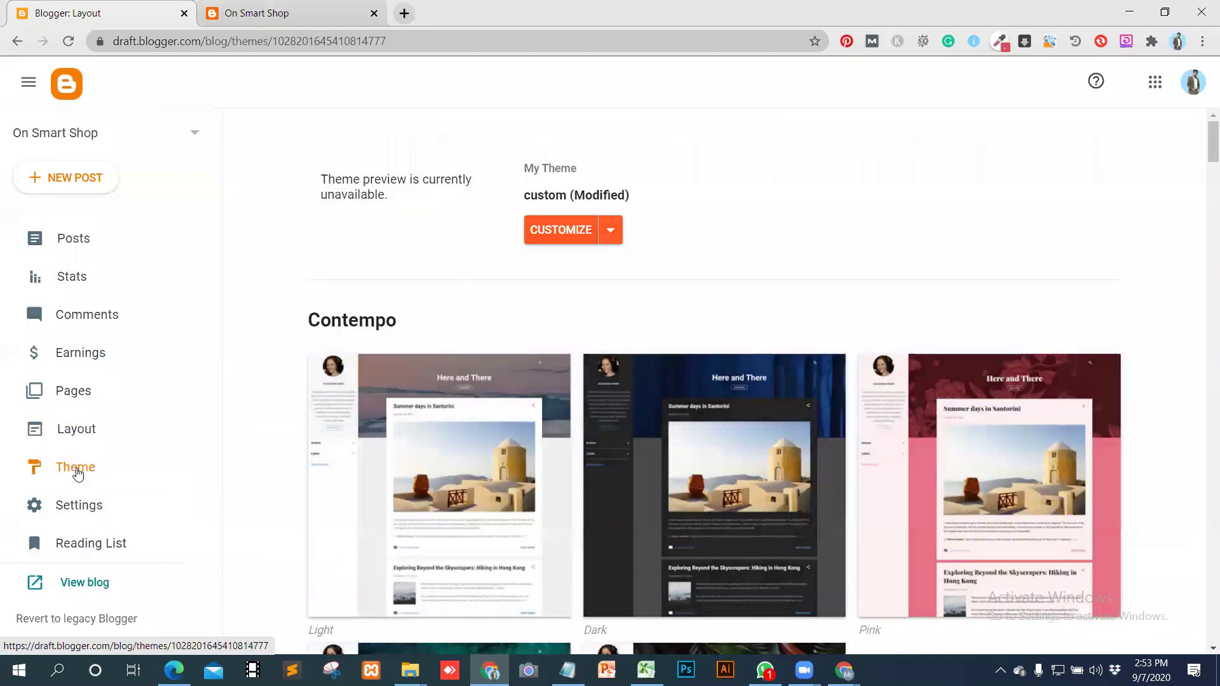
click(613, 235)
Open and reload the theme HTML editor, then search the code for 'slider-widget'
click(413, 357)
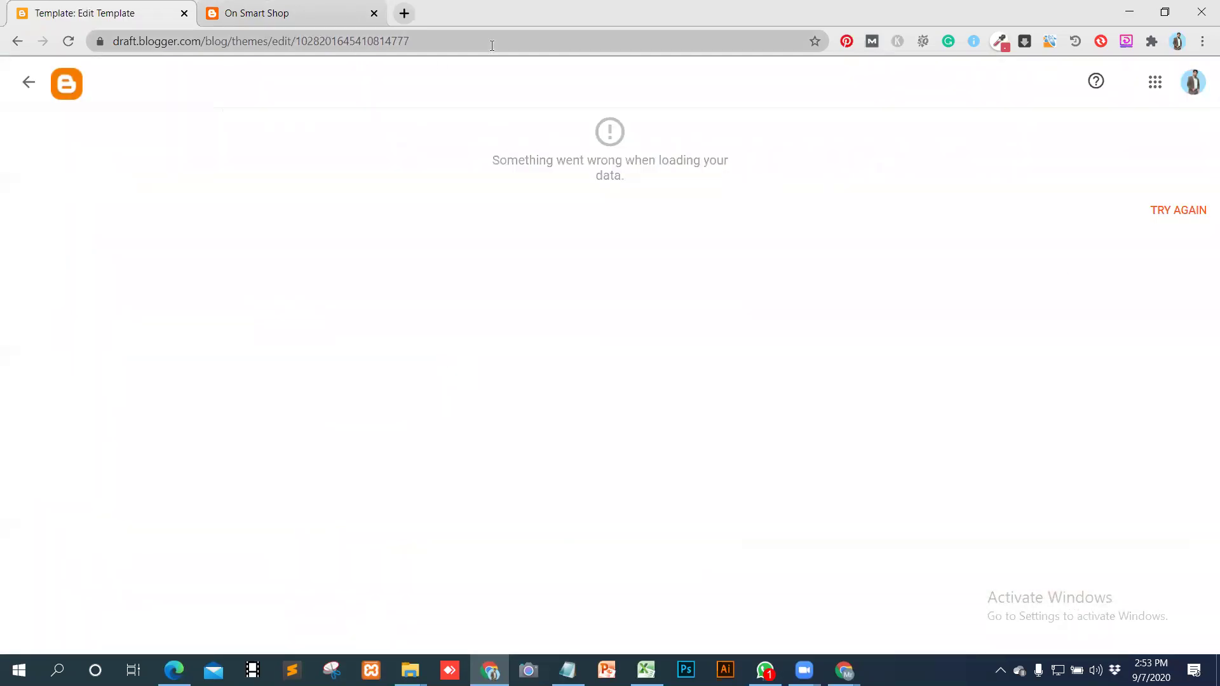
click(68, 41)
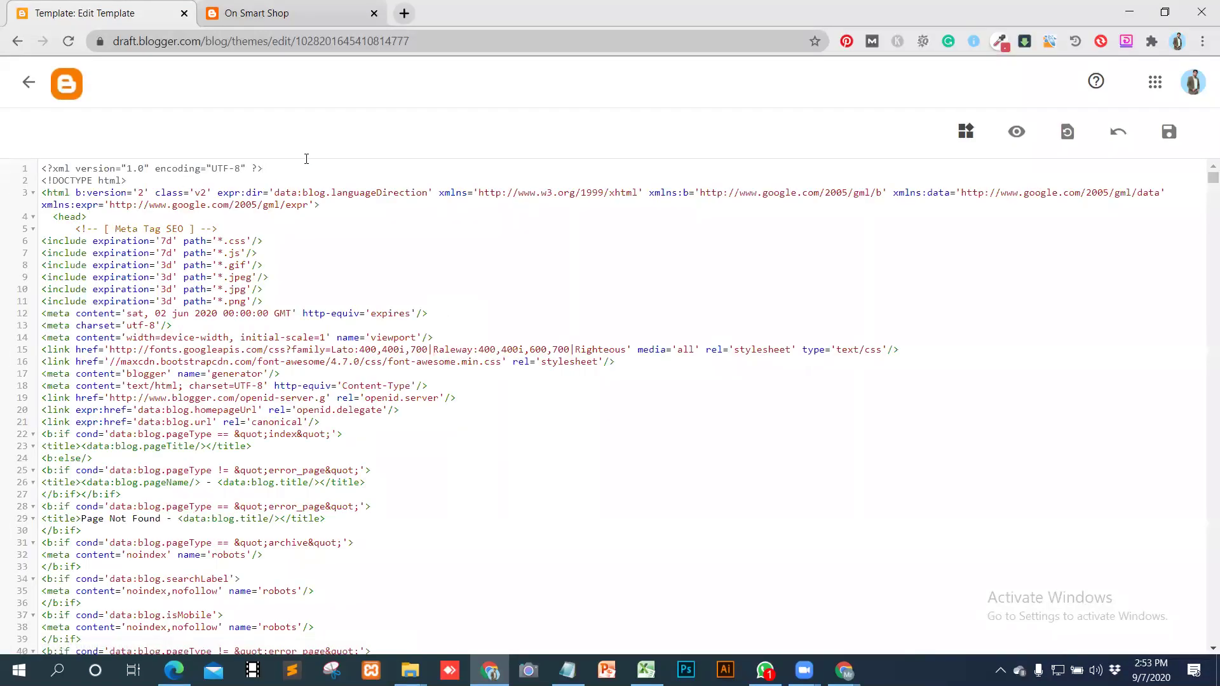
key(ctrl+f)
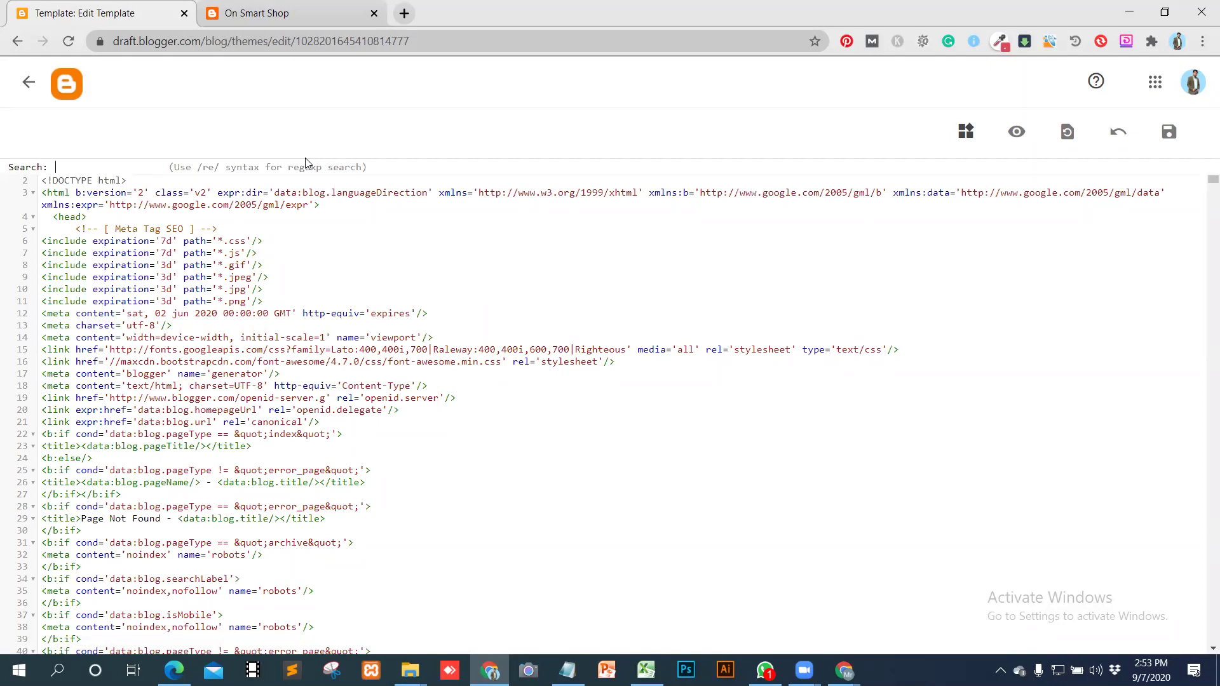
text(sli)
text(d)
text(we)
key(BackSpace)
key(BackSpace)
text(er)
key(Return)
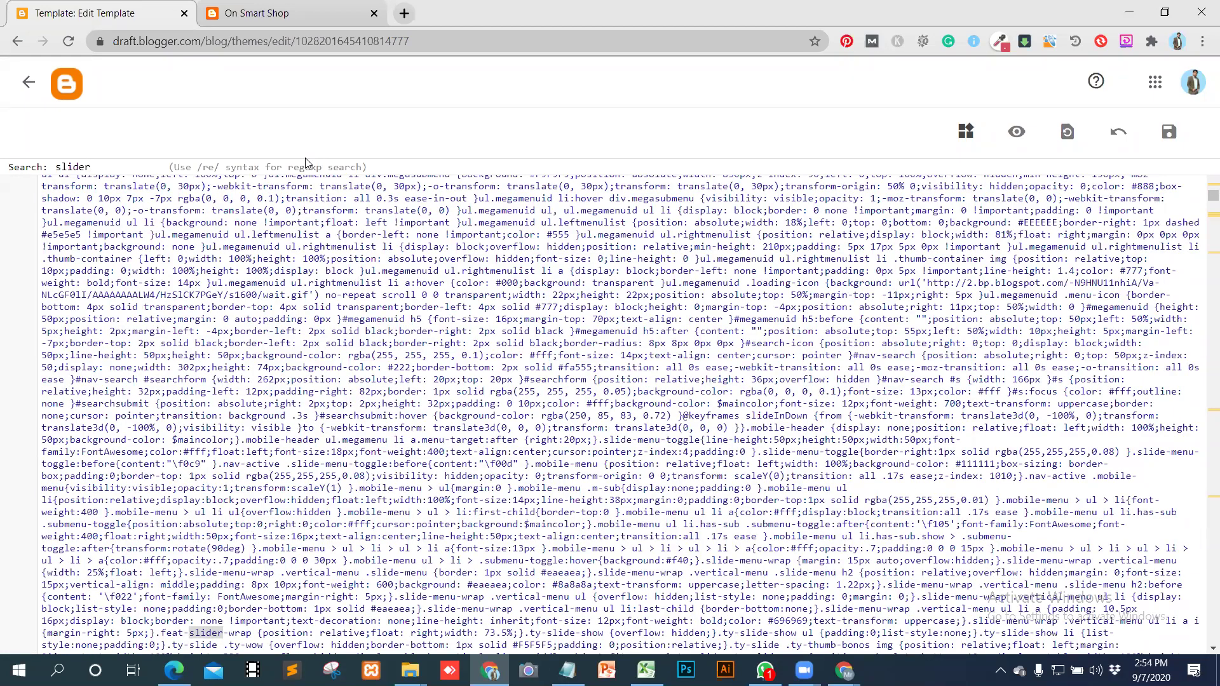
text(-widget)
Fold and select the SUMMER FRUITS line near line 392, then close the On Smart Shop tab
scroll(384, 291, down, 10)
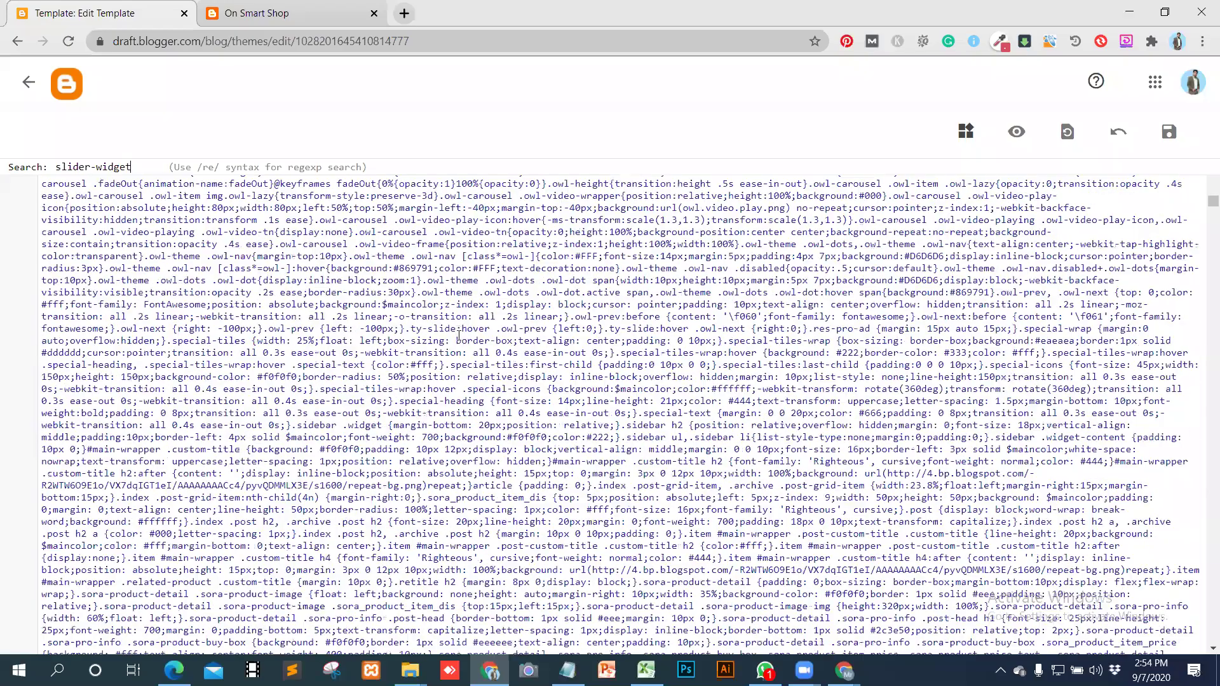
scroll(458, 335, down, 6)
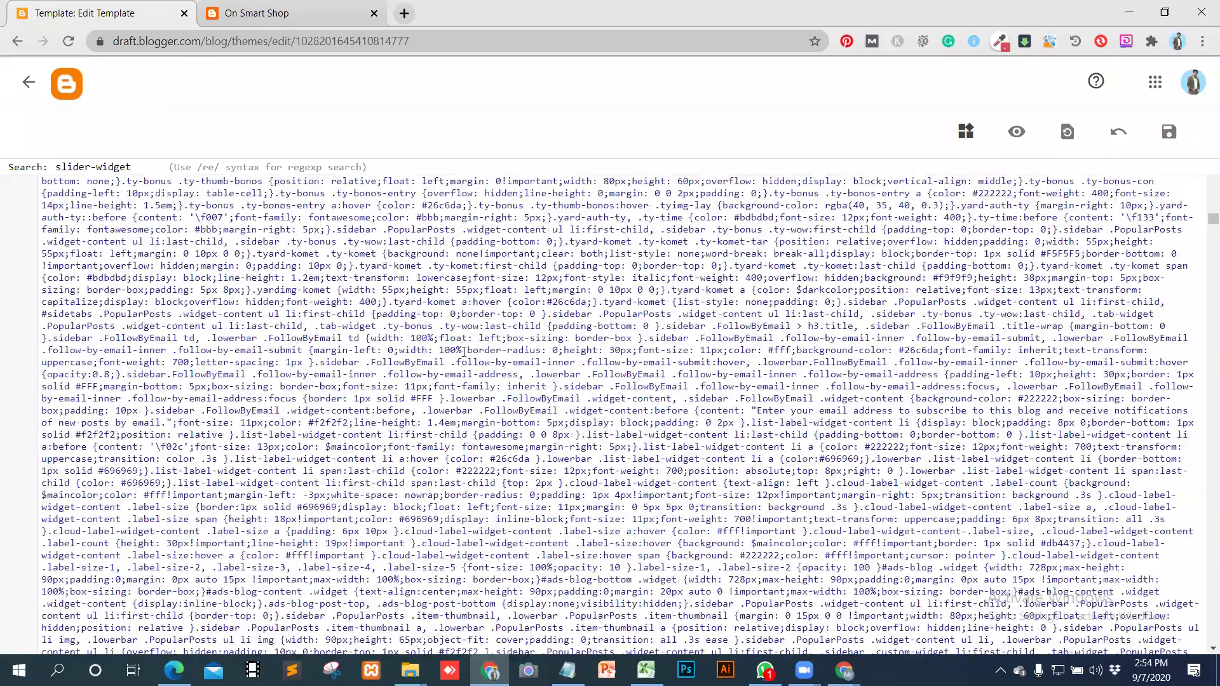
scroll(464, 351, down, 10)
scroll(464, 353, down, 5)
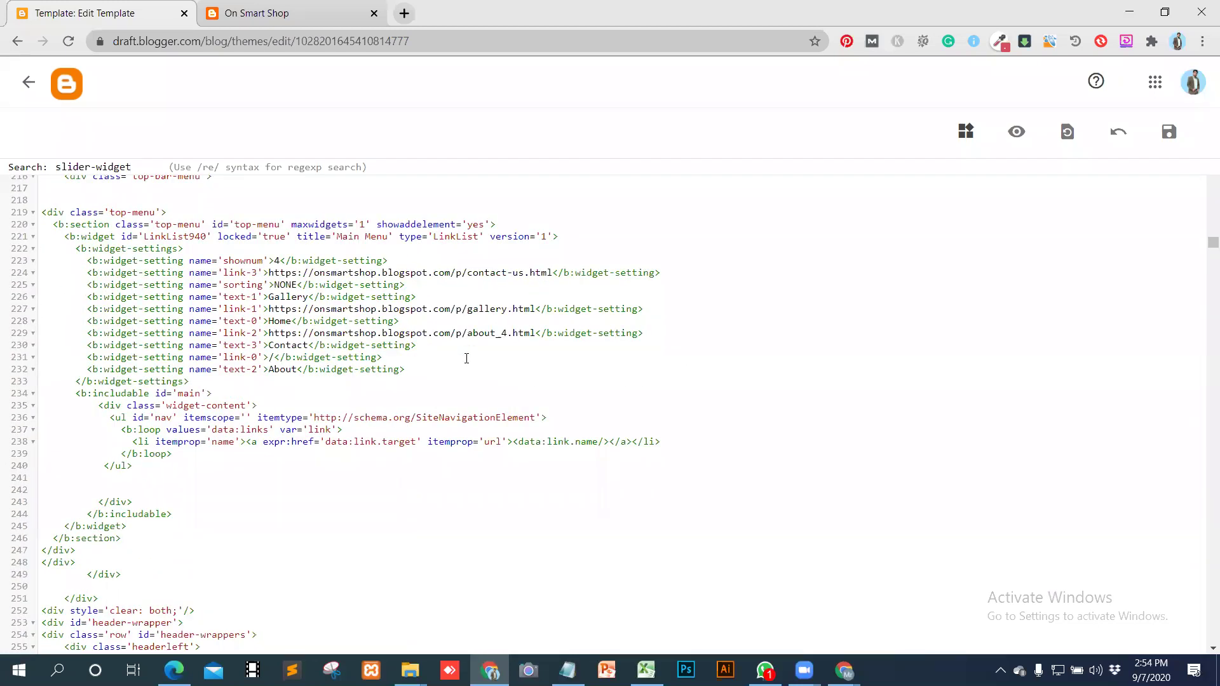
scroll(466, 359, down, 5)
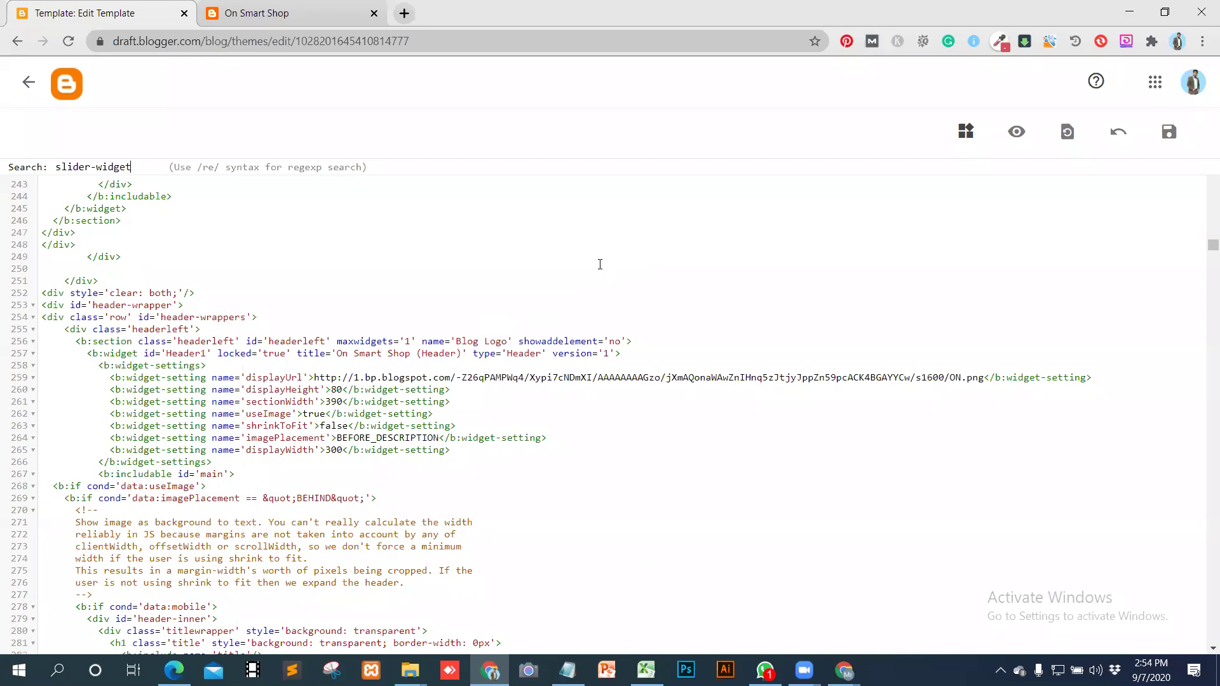
scroll(591, 260, down, 10)
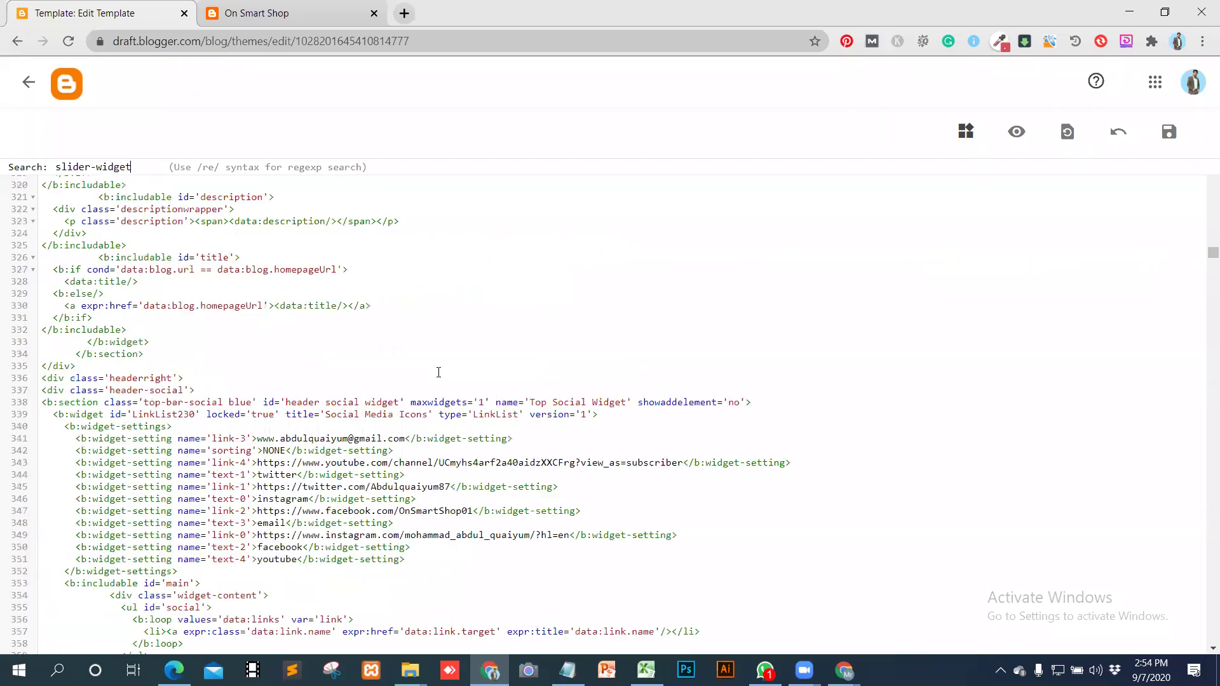
scroll(488, 328, down, 9)
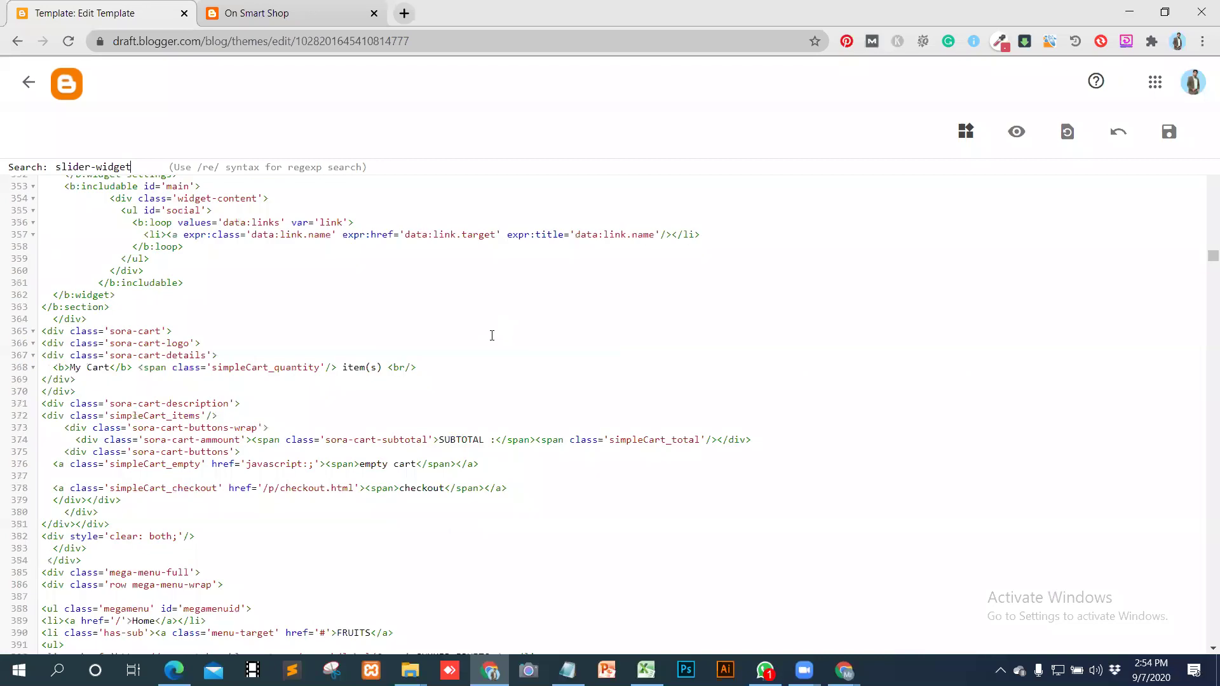
scroll(580, 334, down, 5)
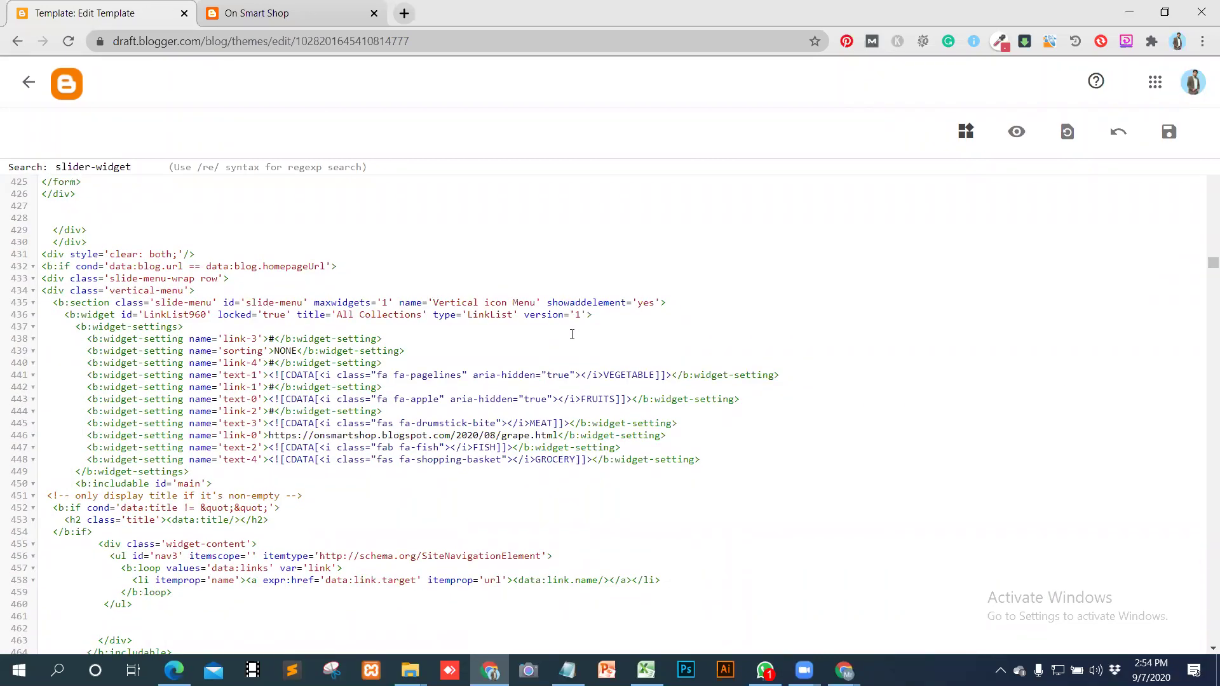
scroll(572, 334, up, 4)
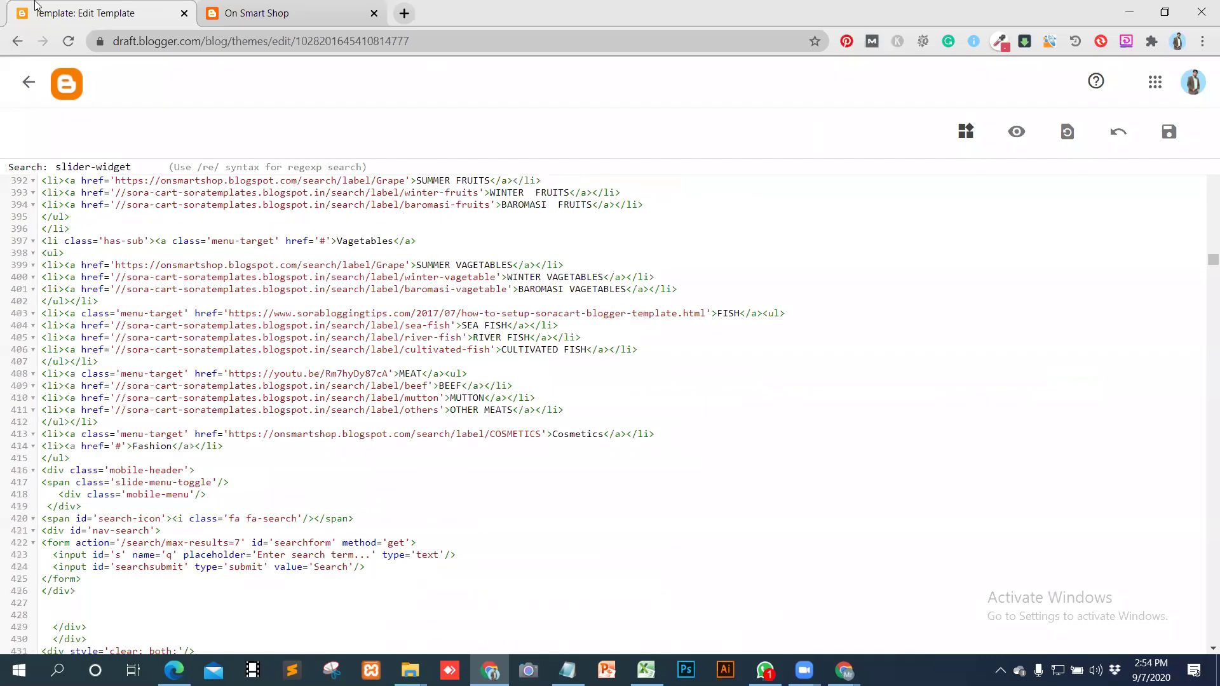
scroll(676, 205, up, 2)
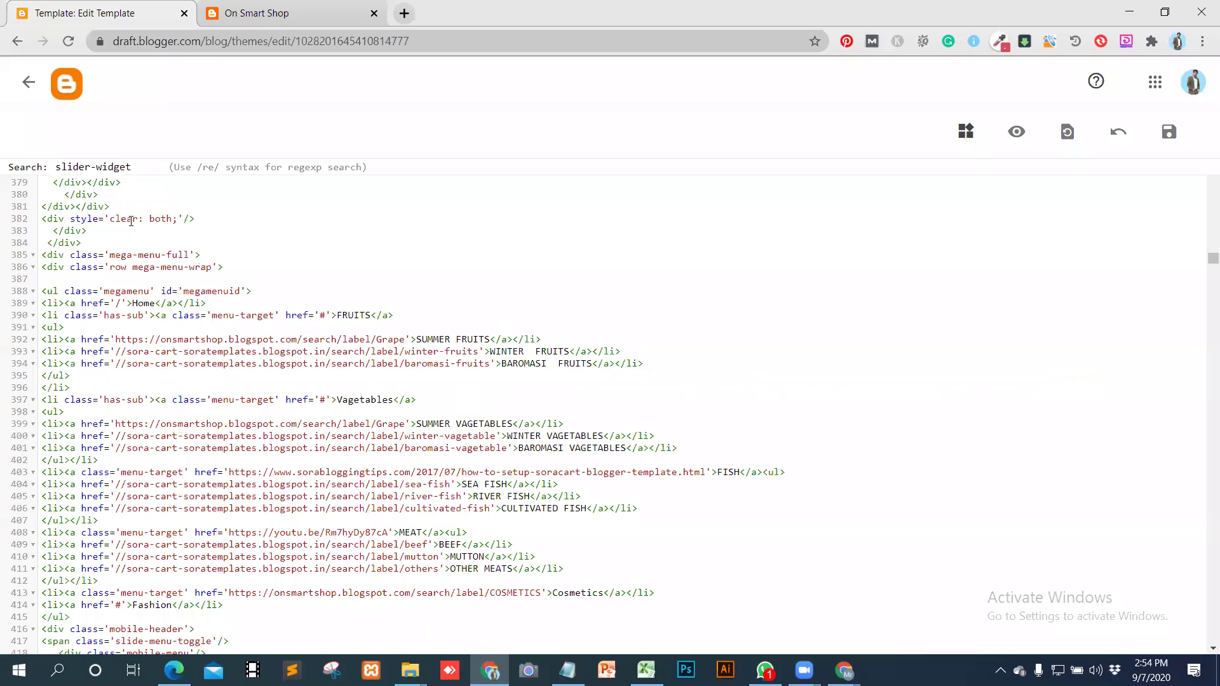
scroll(229, 218, up, 1)
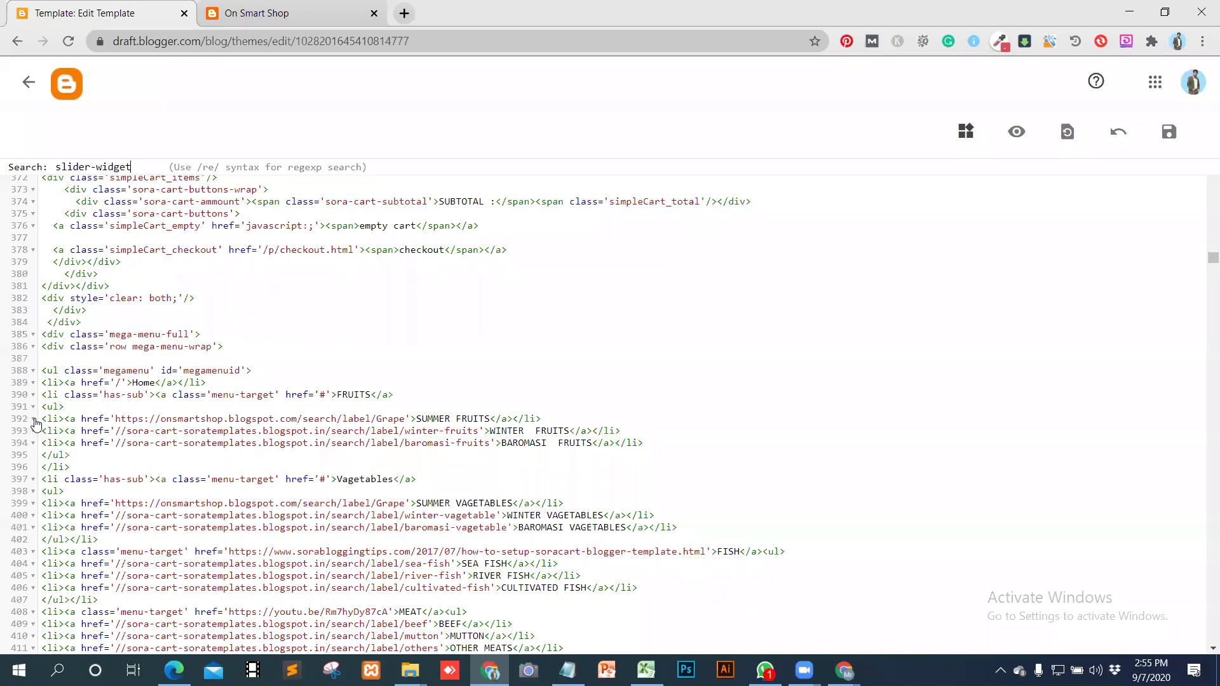
click(33, 422)
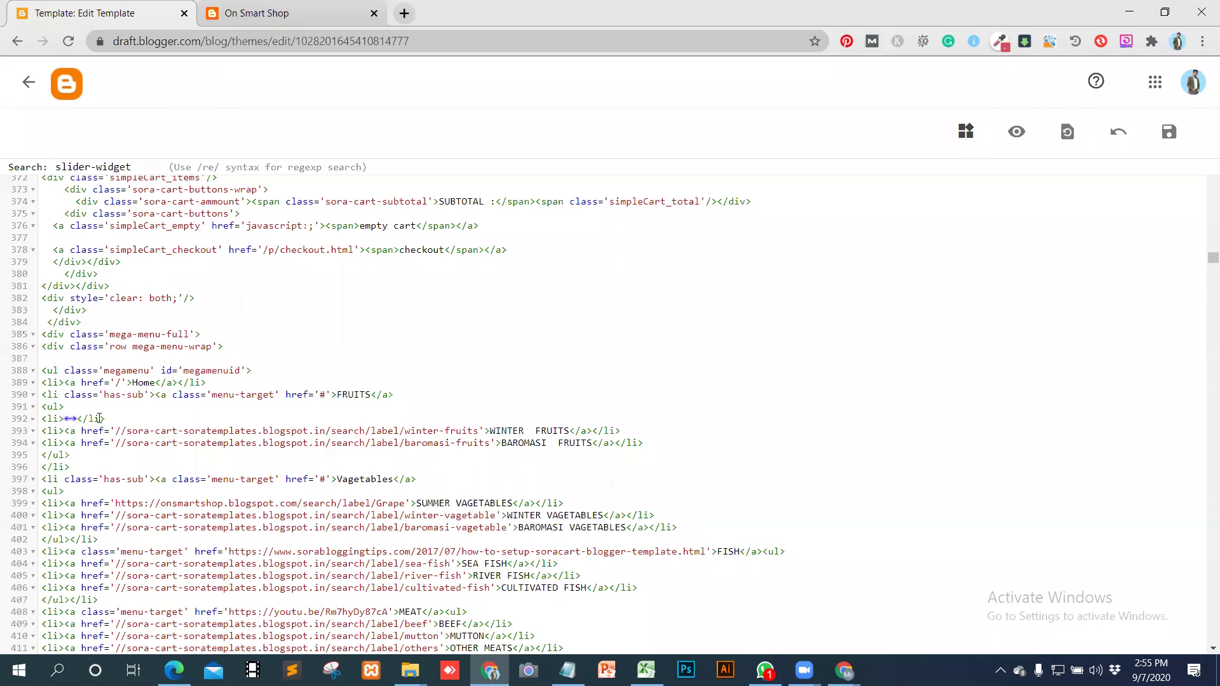
drag(119, 418, 43, 420)
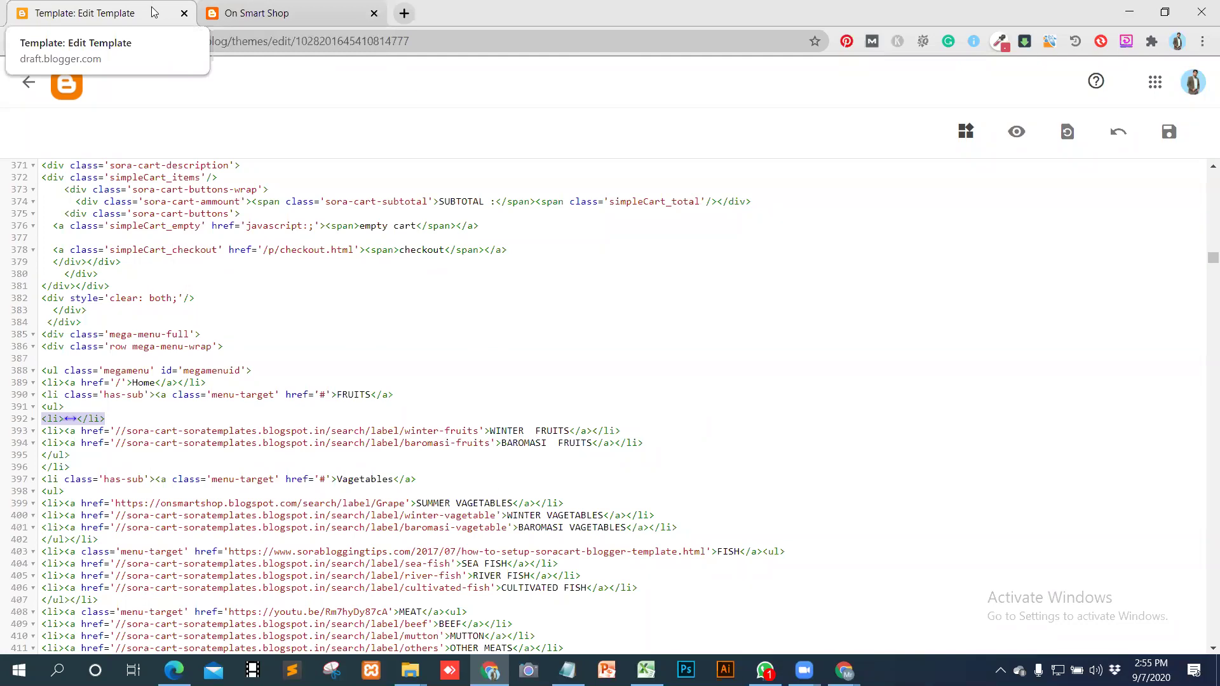
click(373, 13)
Close the template editor and Attendence Sheet windows, then open the channel in YouTube Studio
click(184, 14)
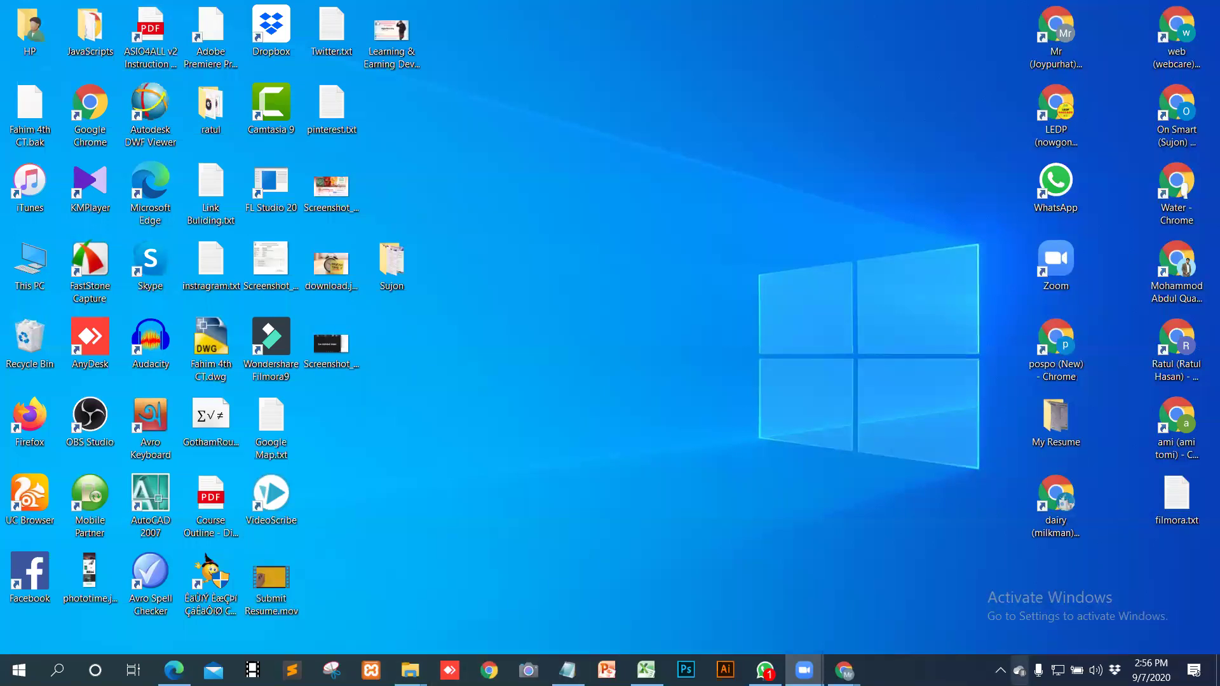
mouse_move(849, 661)
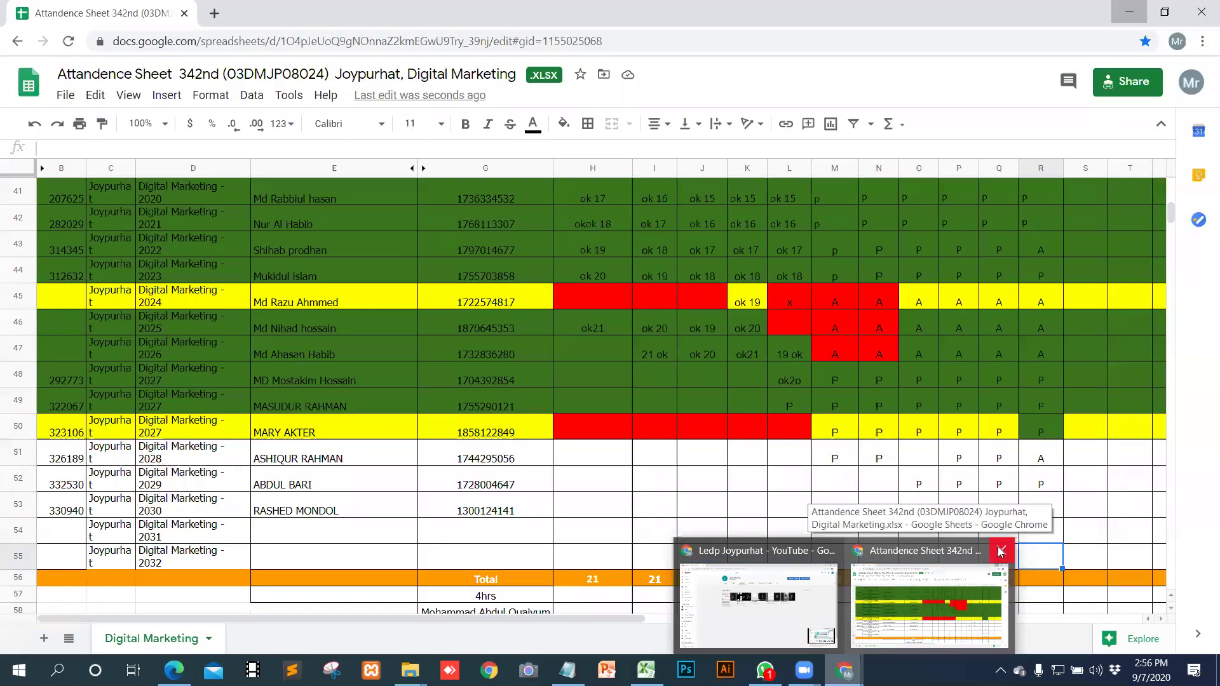
click(1001, 550)
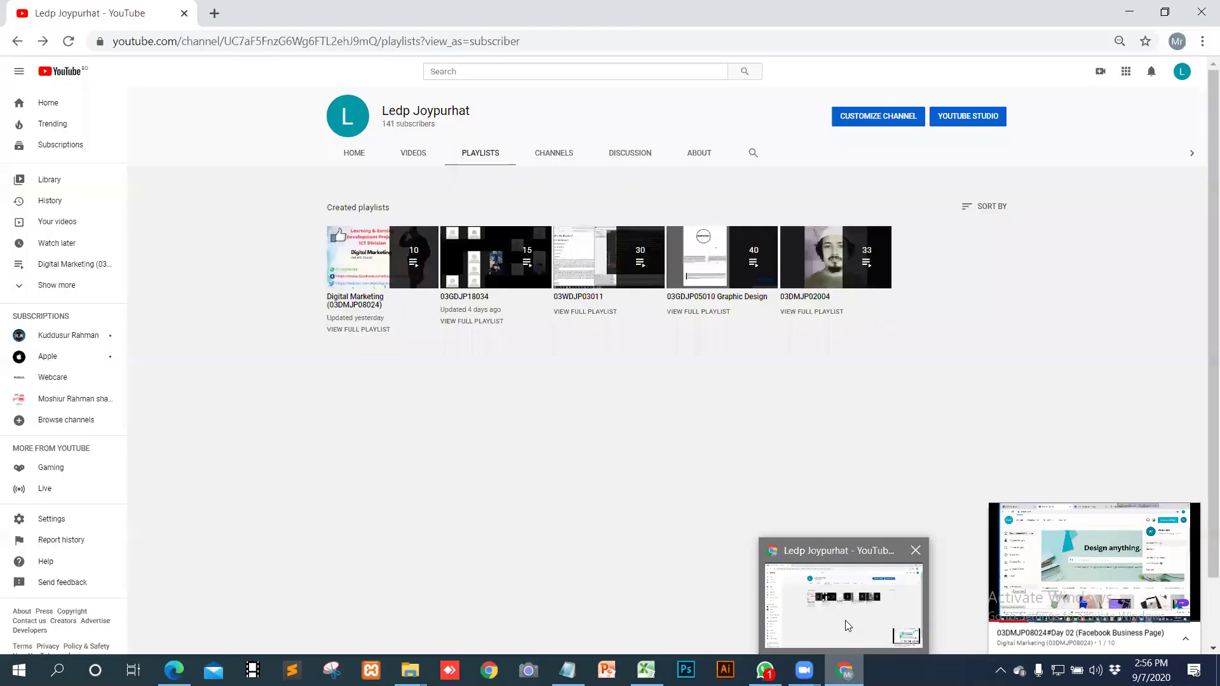
click(847, 626)
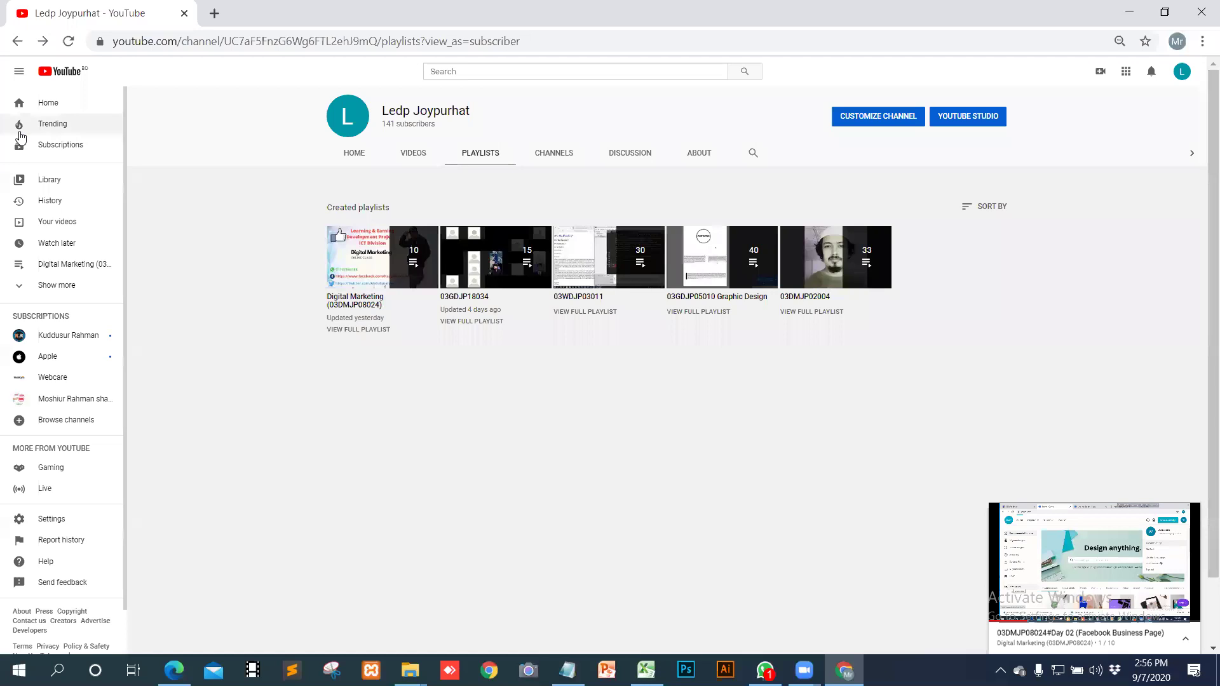
click(963, 117)
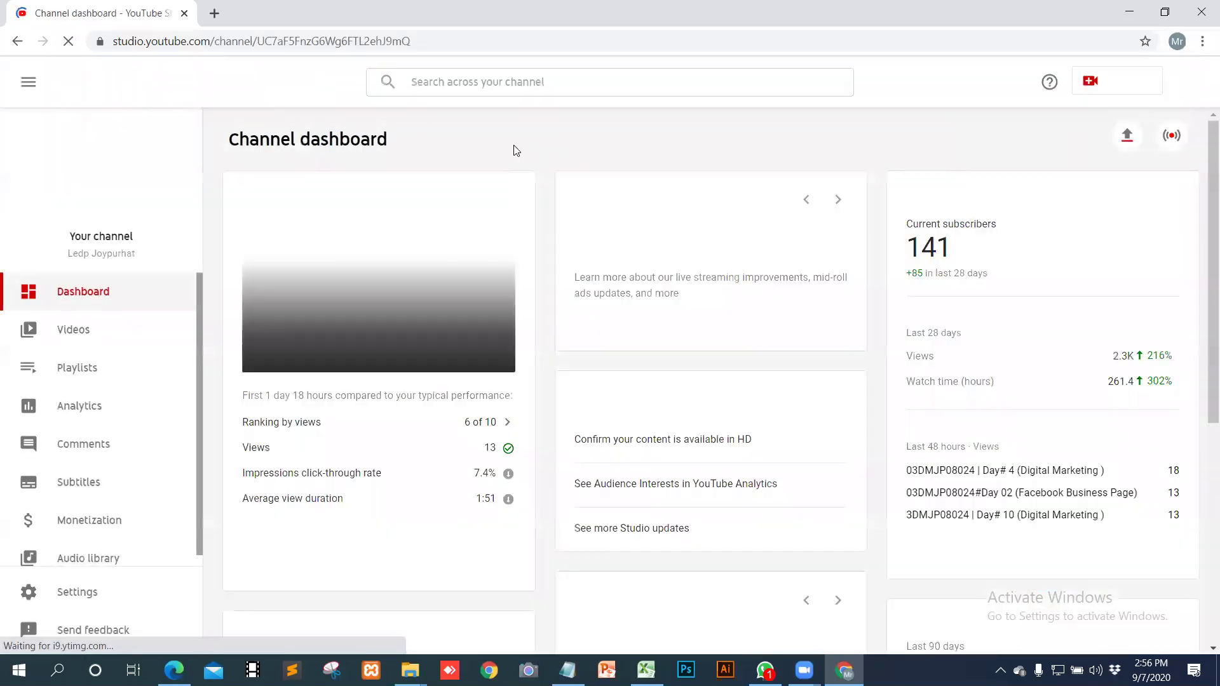
Start a video upload and browse to Documents > Zoom > the September 7 morning recording folder
click(1128, 135)
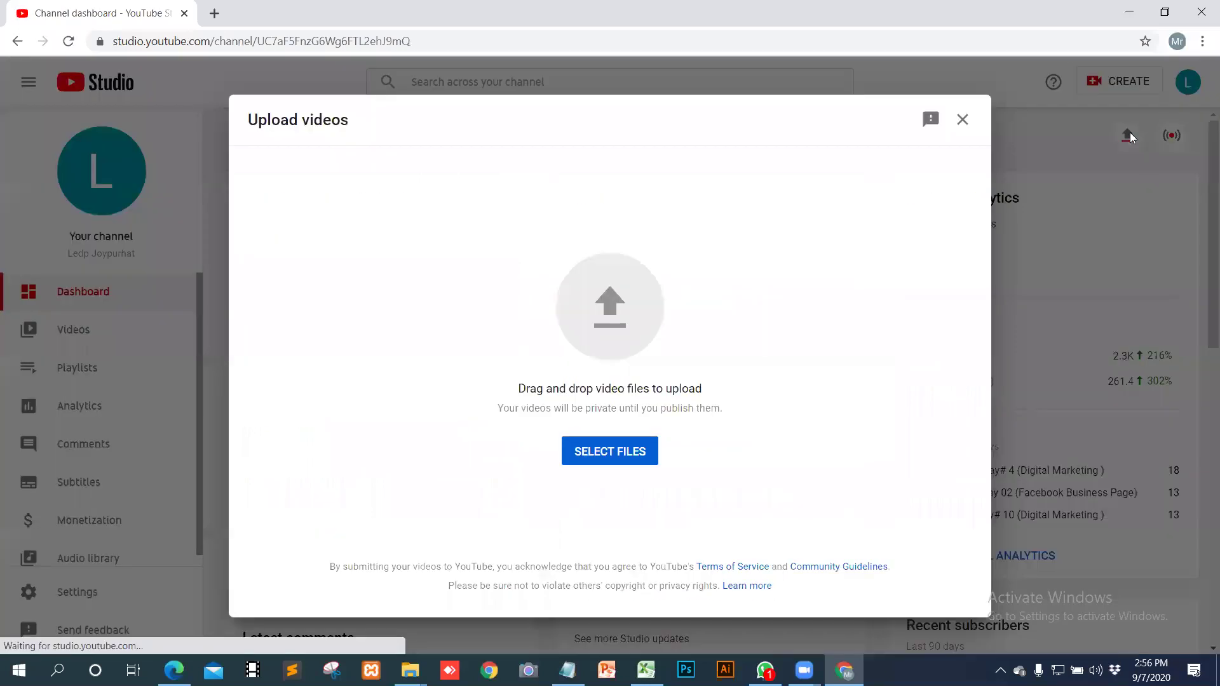
click(610, 451)
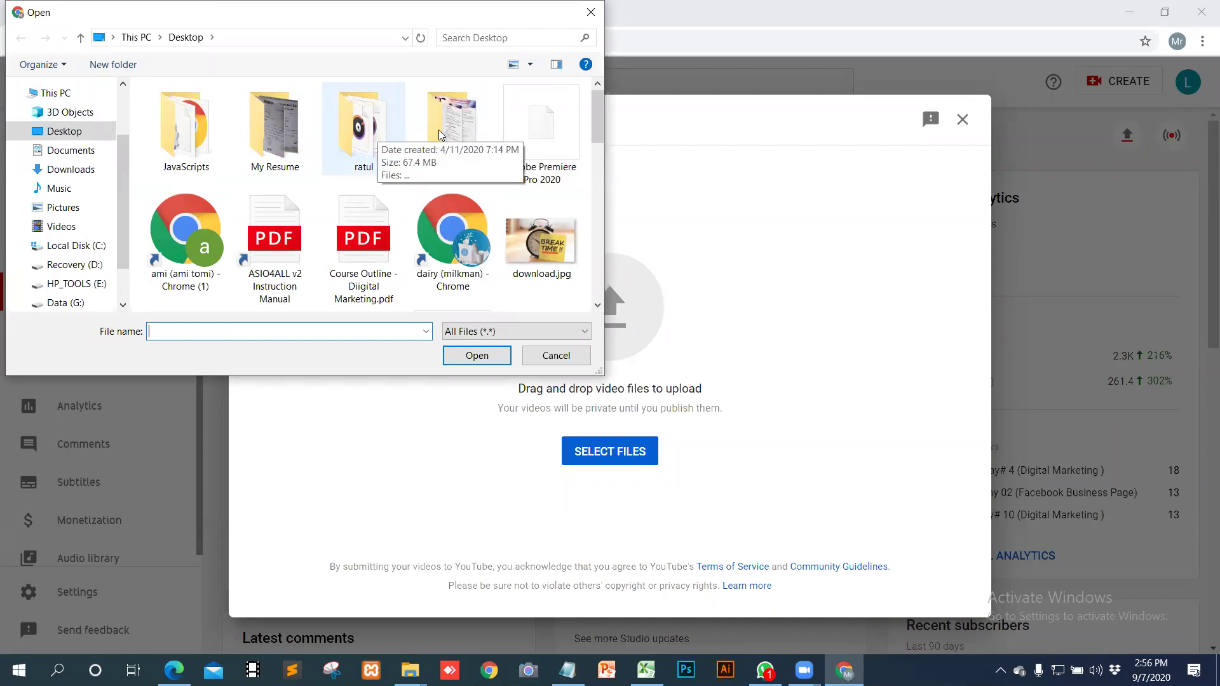
click(71, 151)
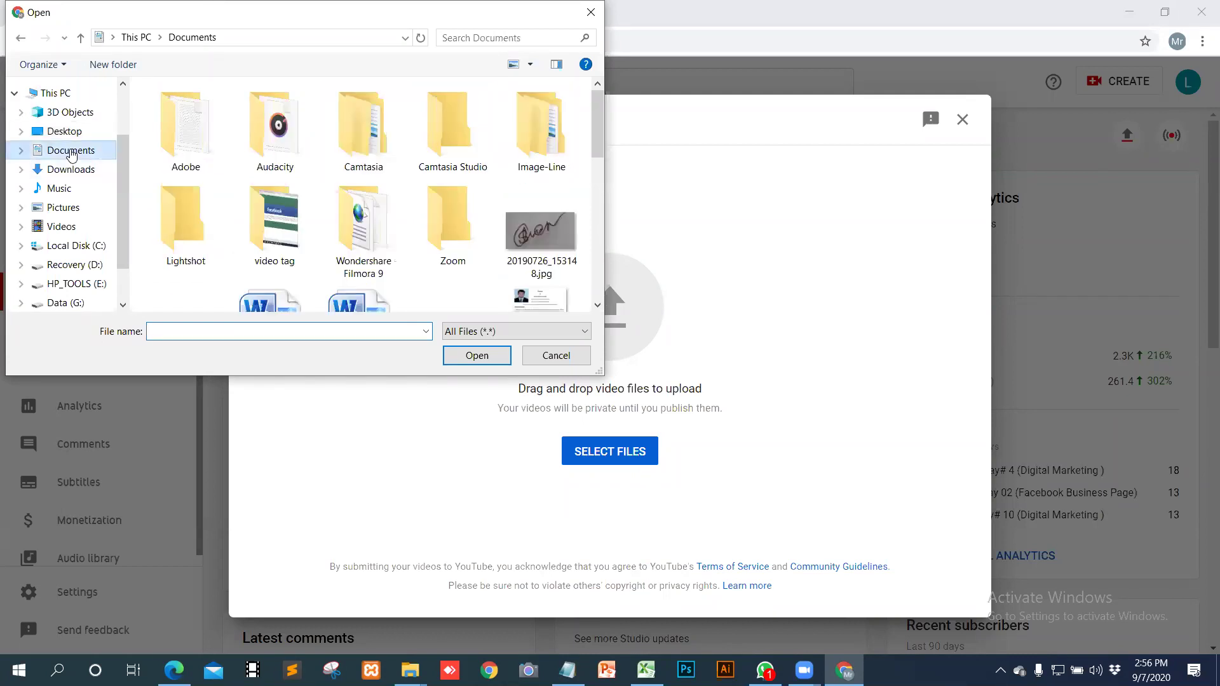
click(455, 229)
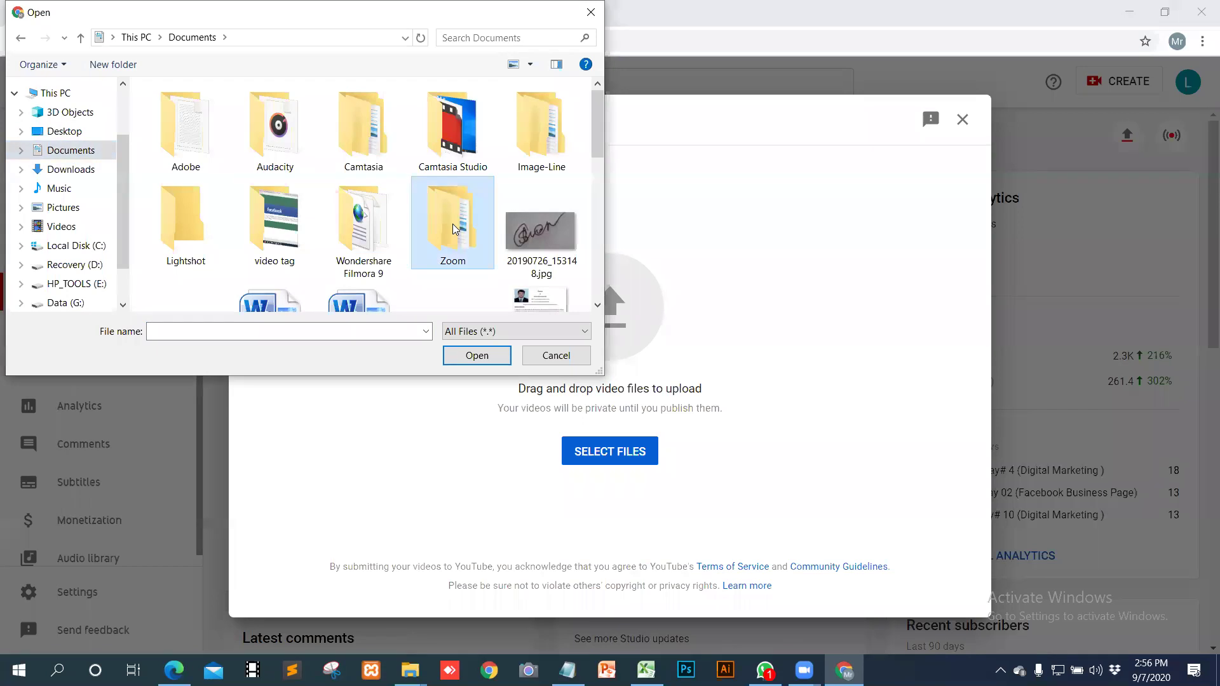
double_click(455, 229)
scroll(312, 273, right, 1)
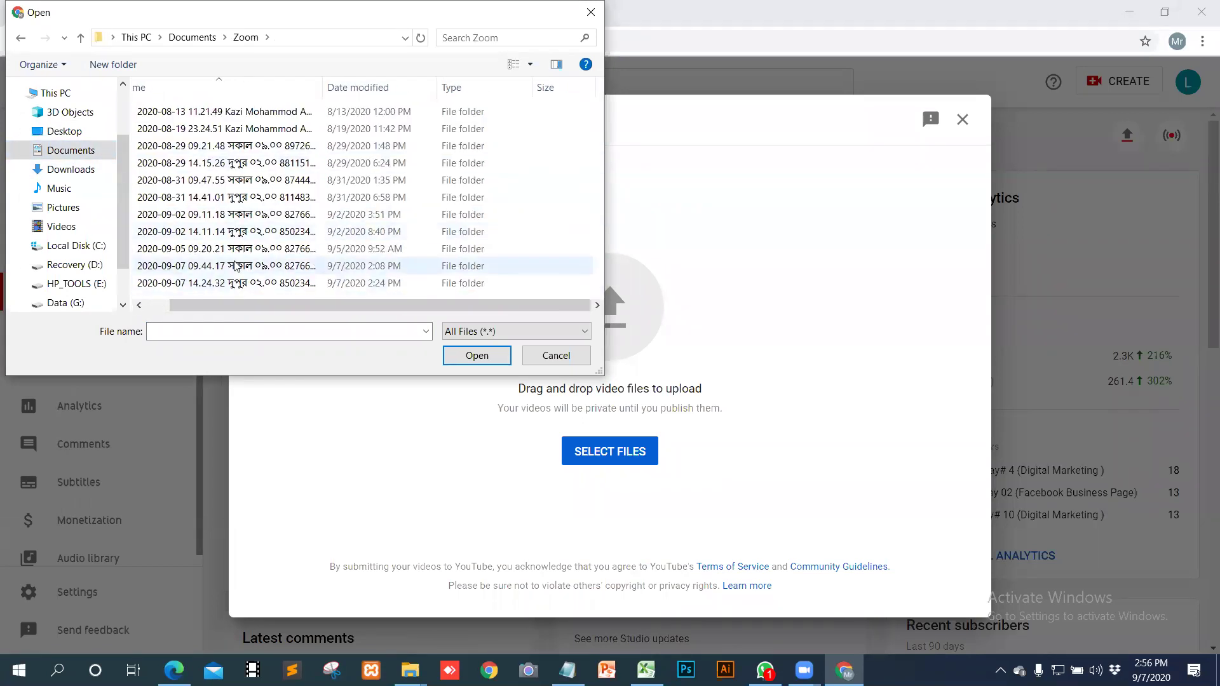
double_click(277, 267)
Upload zoom_0.mp4, then open a separate Chrome window with another profile
click(223, 164)
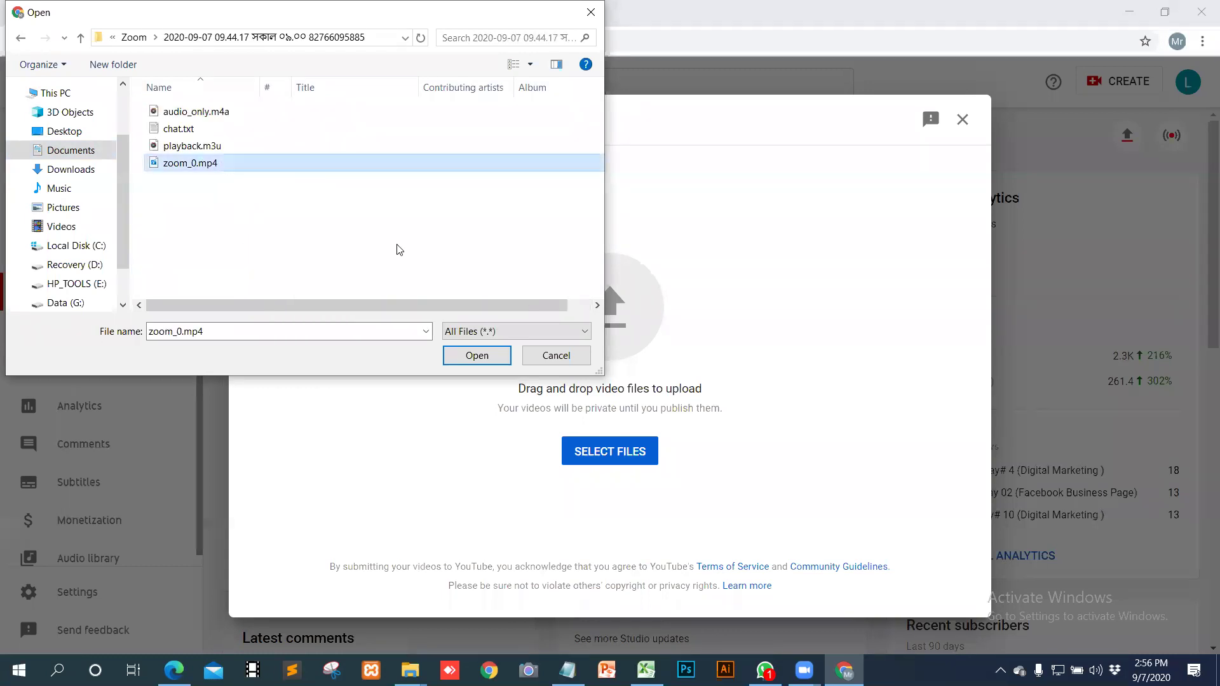
click(451, 352)
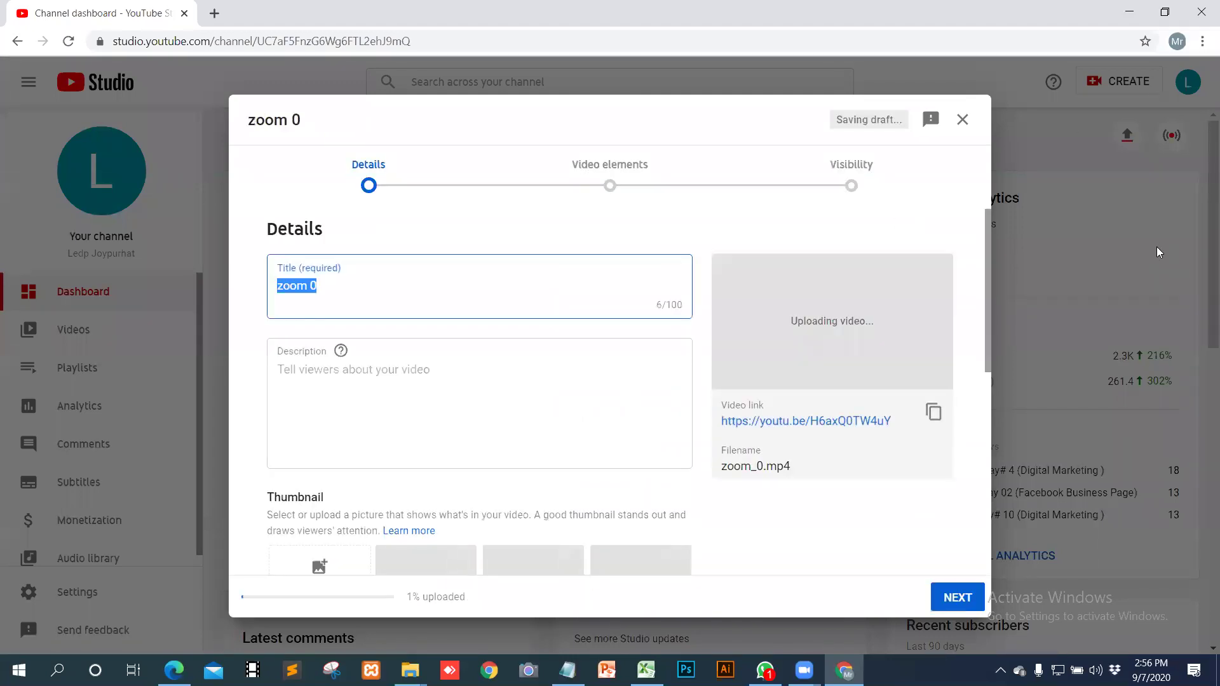
click(1129, 12)
double_click(1188, 308)
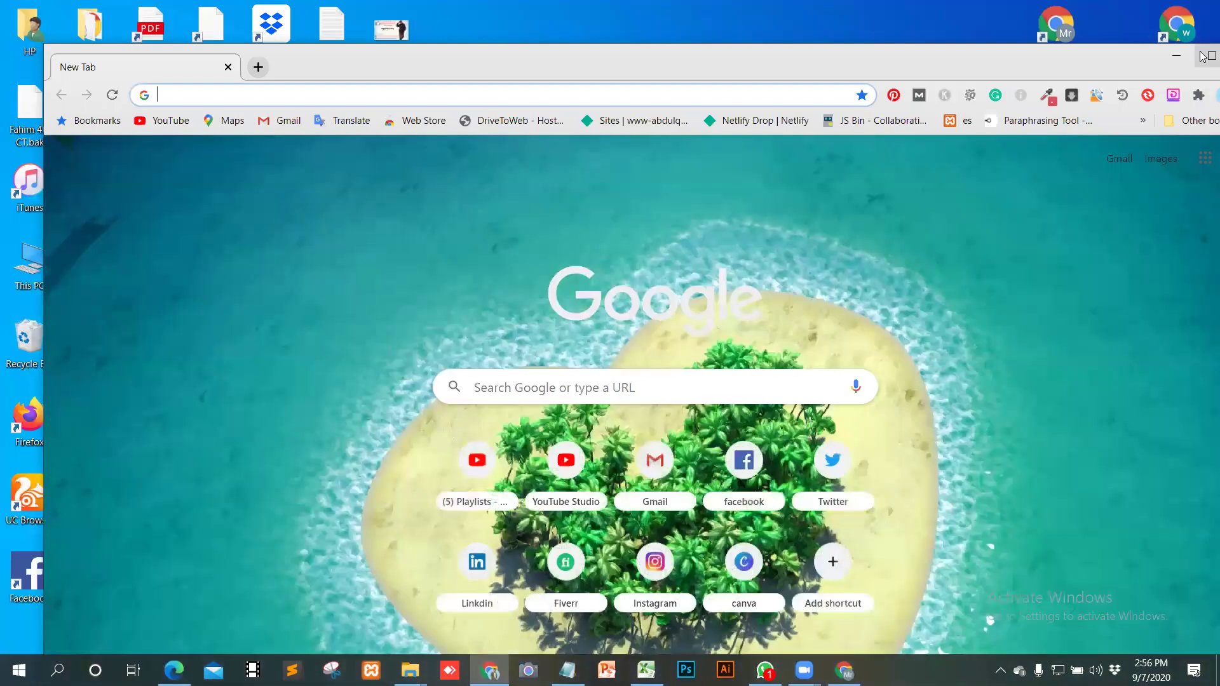
Maximize the new window and go to toyota.com
click(1212, 55)
click(335, 44)
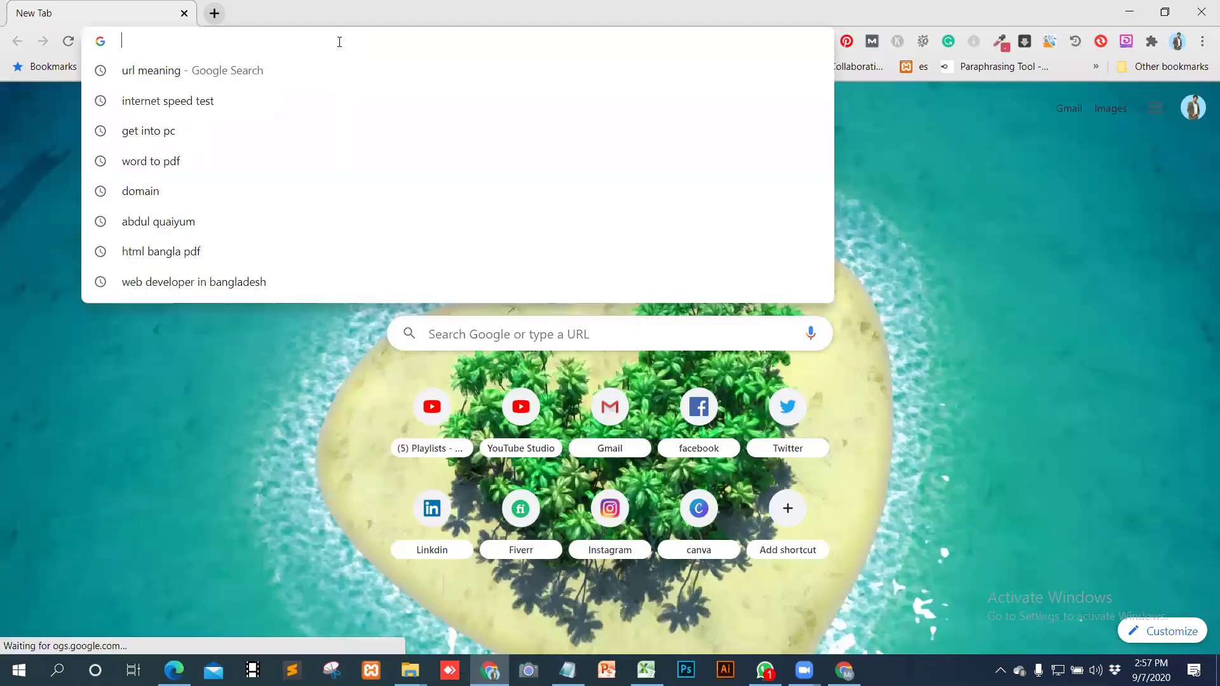
text(toyota.com)
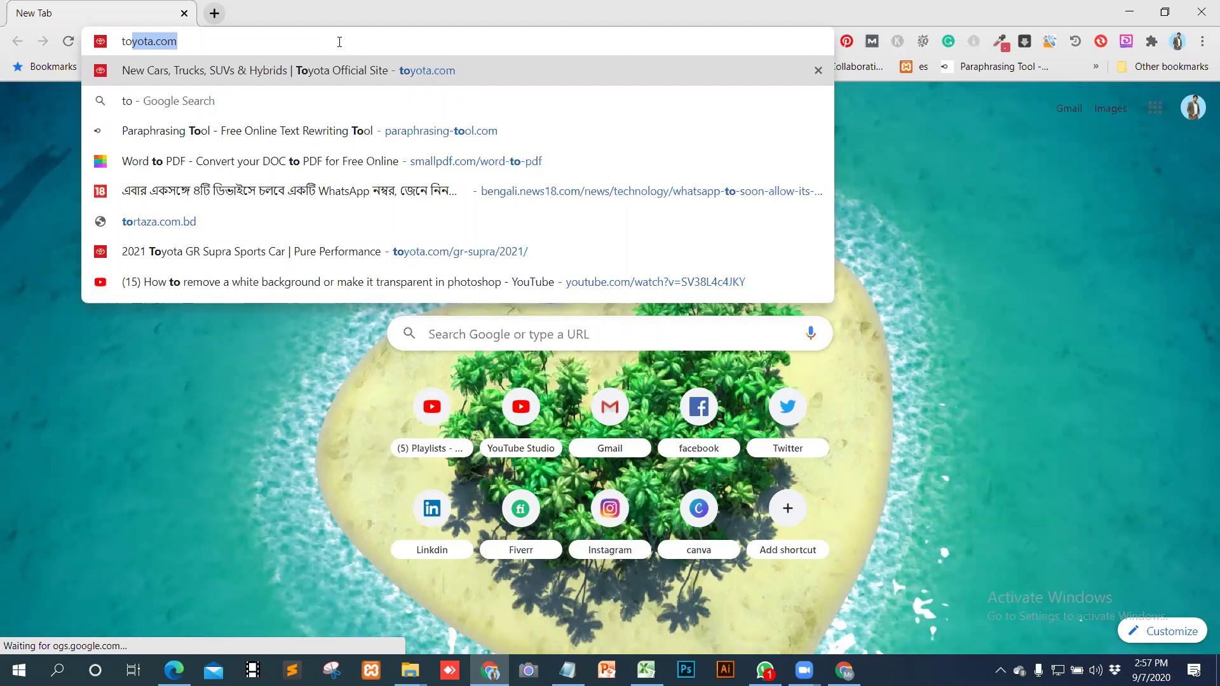
key(Return)
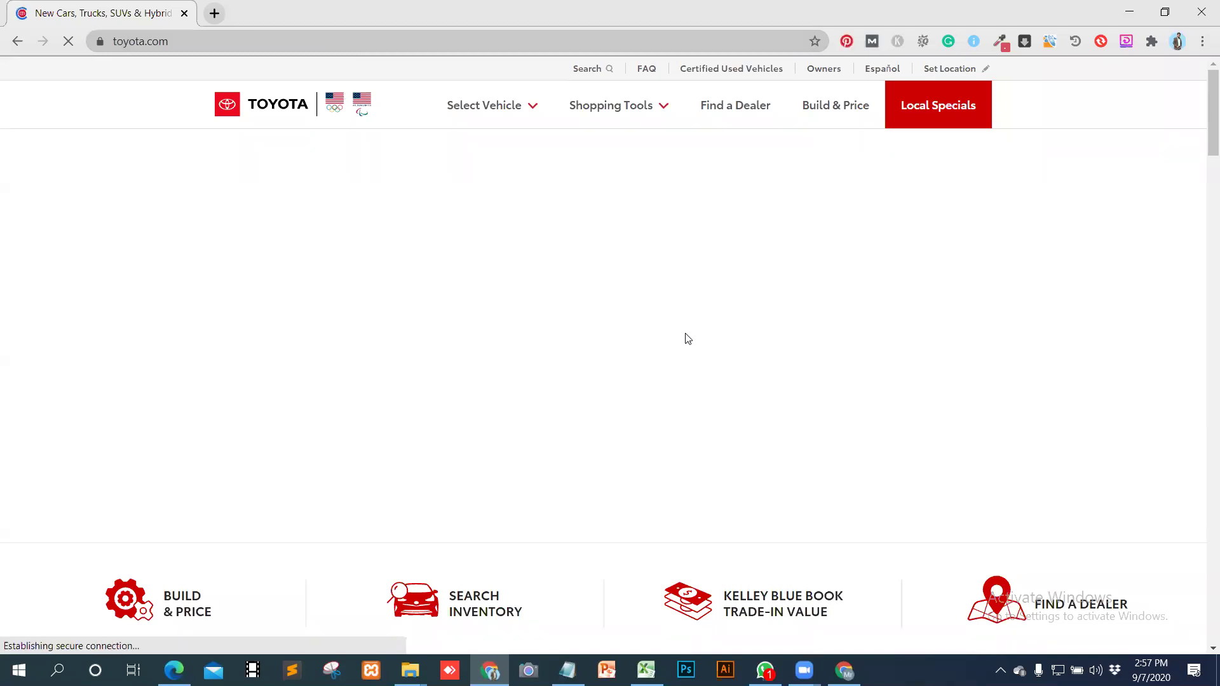
scroll(687, 337, down, 7)
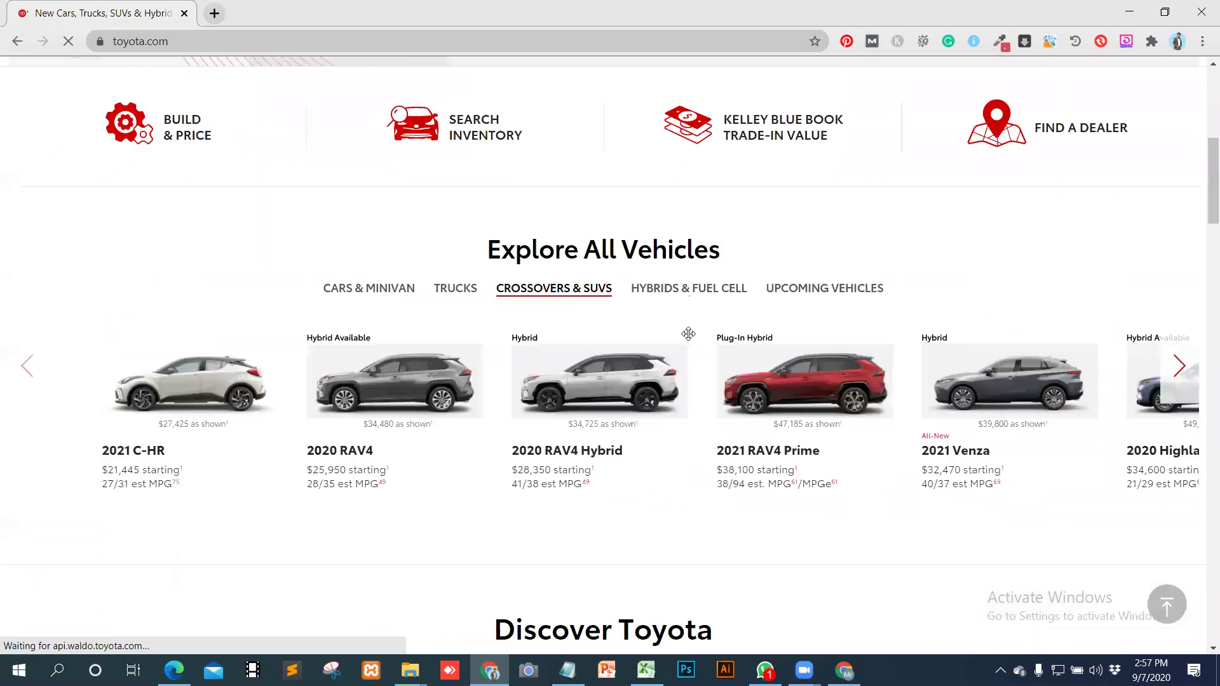
scroll(685, 445, down, 2)
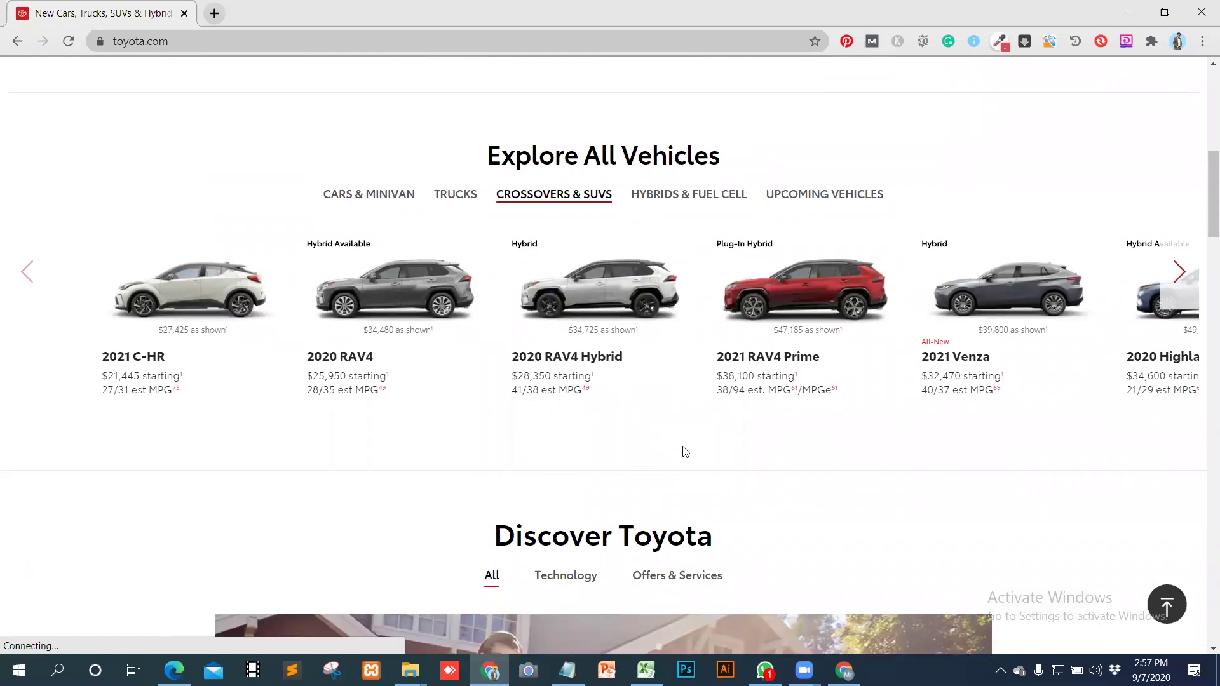
scroll(685, 451, down, 2)
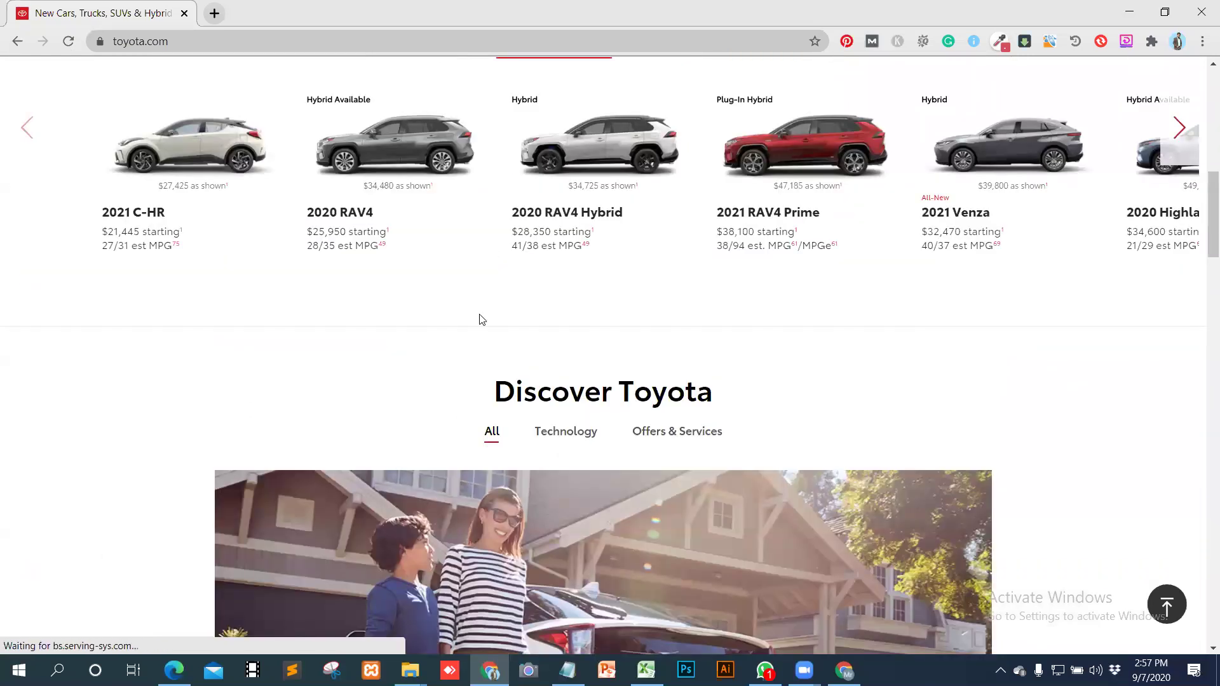
scroll(483, 318, up, 2)
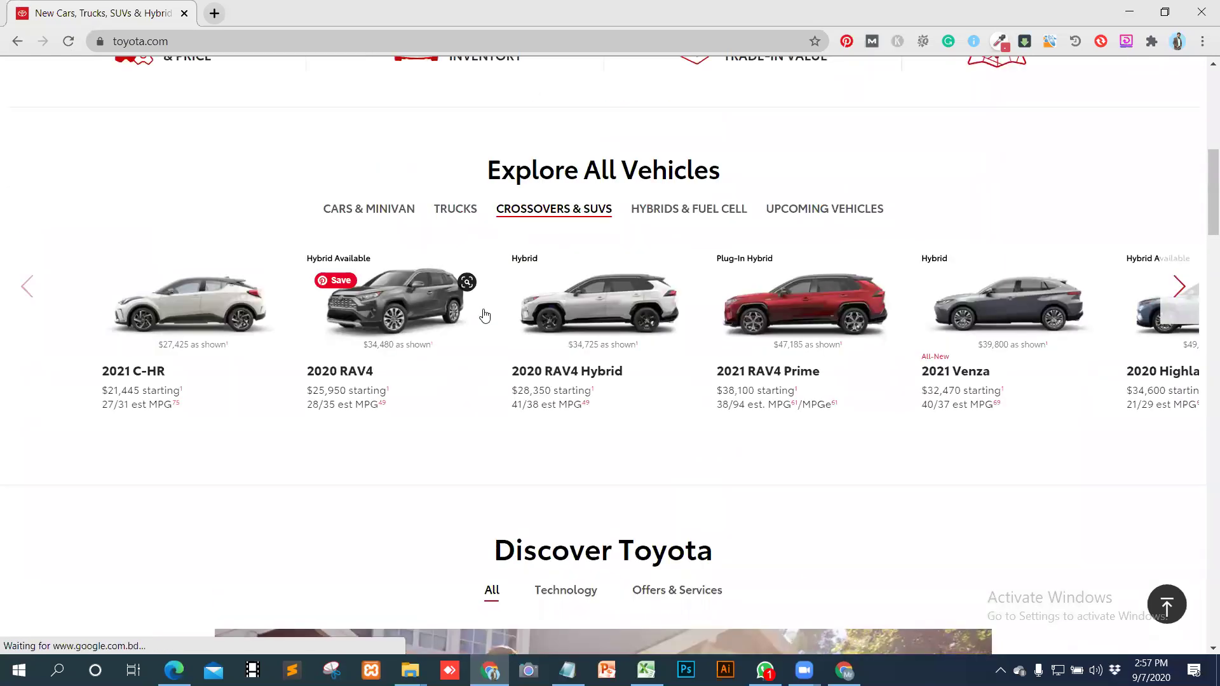
Page the CARS & MINIVAN lineup to the 2021 GR Supra and open its page
click(353, 213)
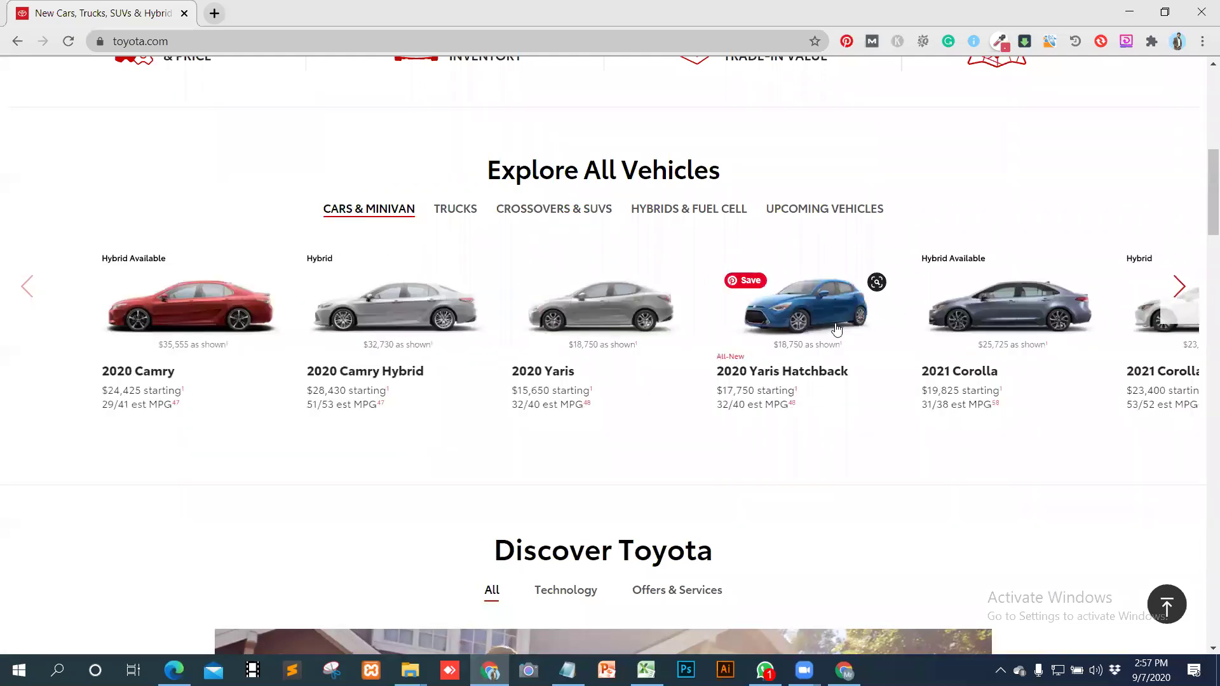
click(1180, 286)
click(1180, 286)
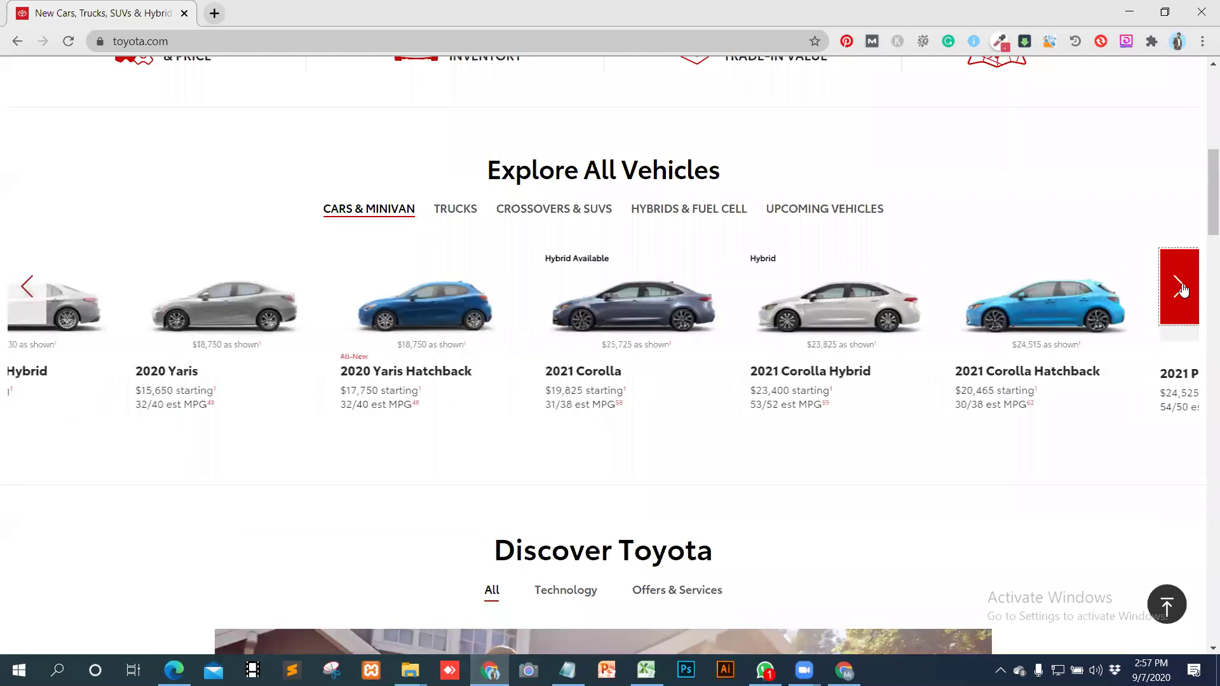
click(1181, 287)
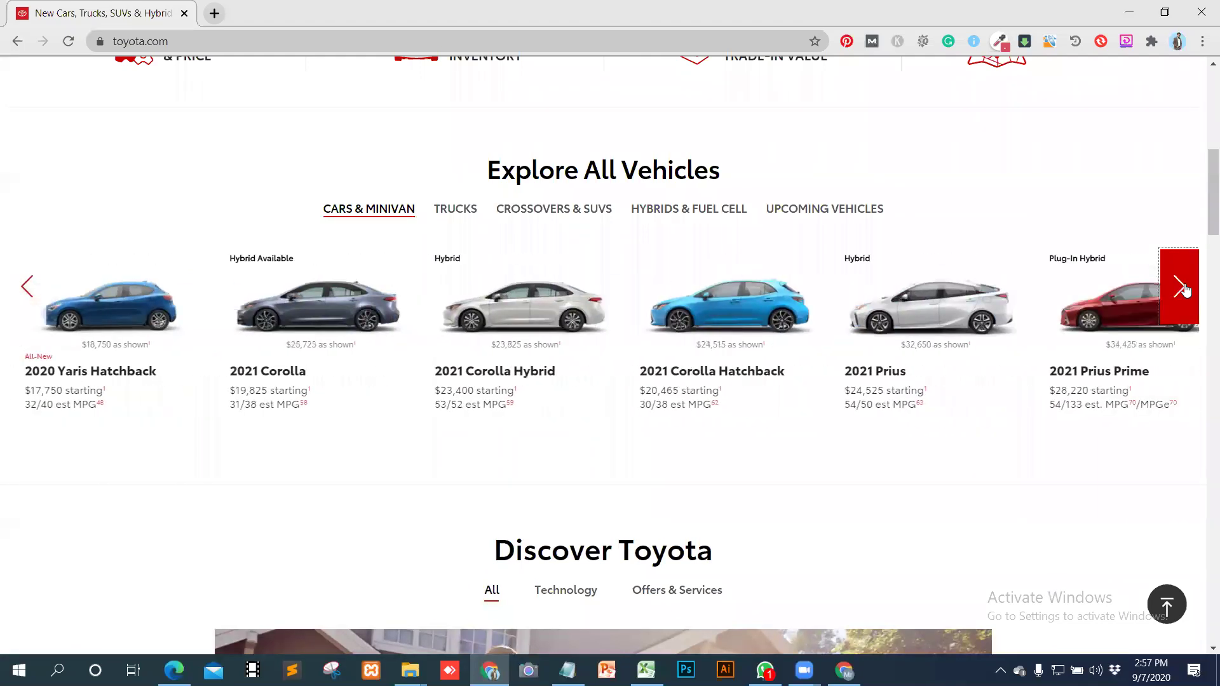
click(1184, 287)
click(1184, 287)
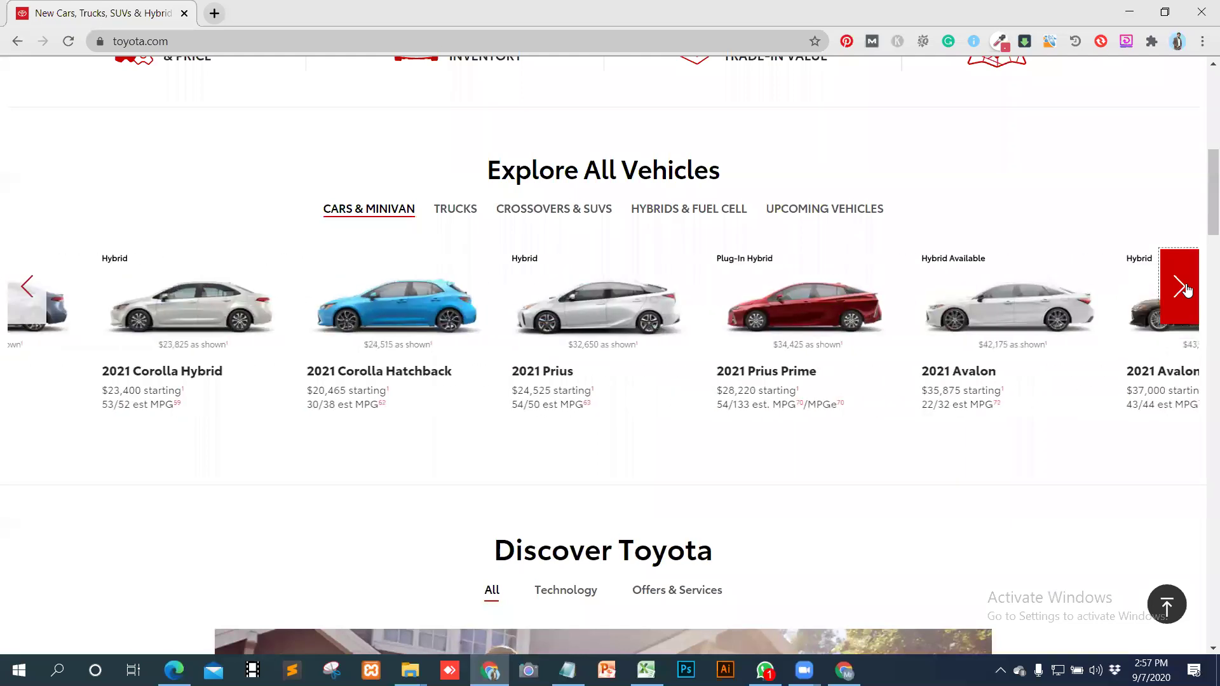
click(1184, 288)
click(1185, 288)
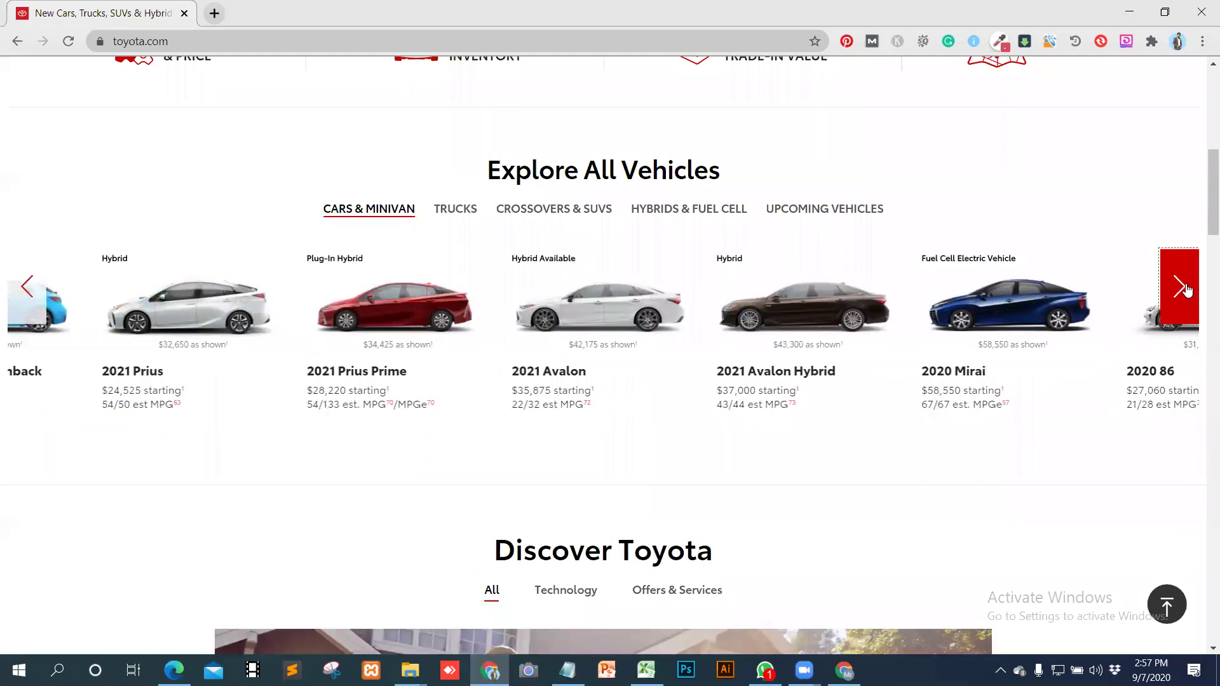
click(1185, 289)
click(1184, 289)
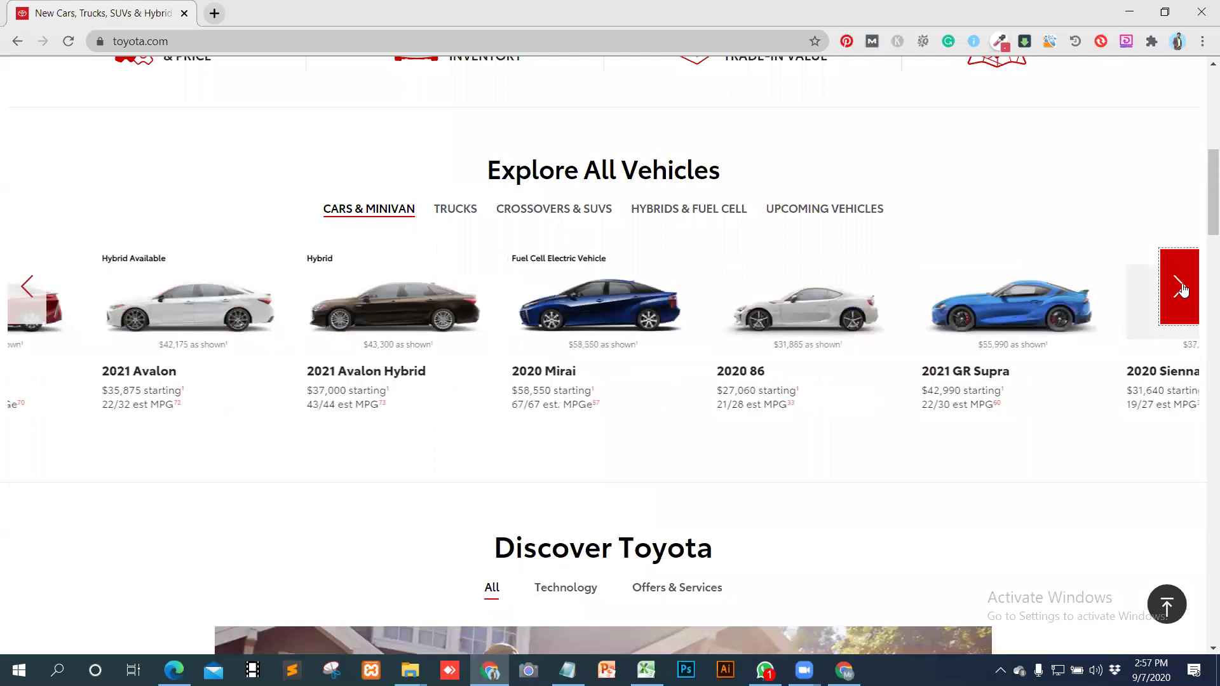
click(1041, 312)
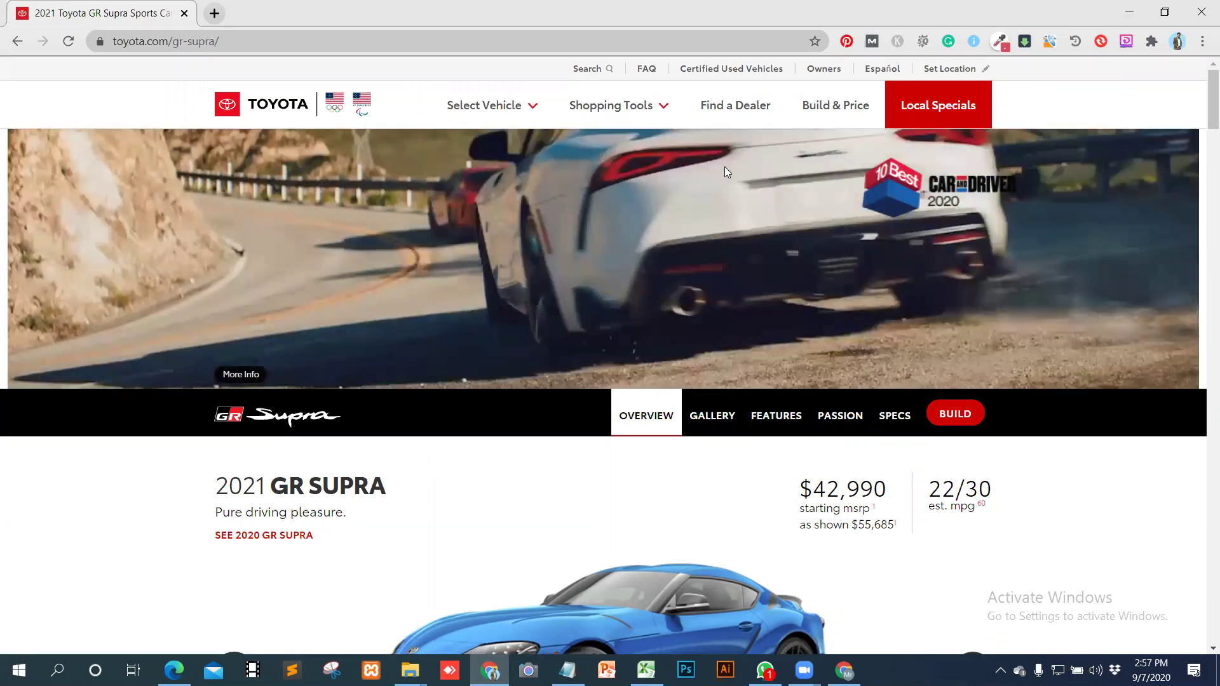
Preview the Supra in black, Nitro Yellow, Renaissance Red 2.0 and Nocturnal, ending on blue Refraction
scroll(725, 145, down, 5)
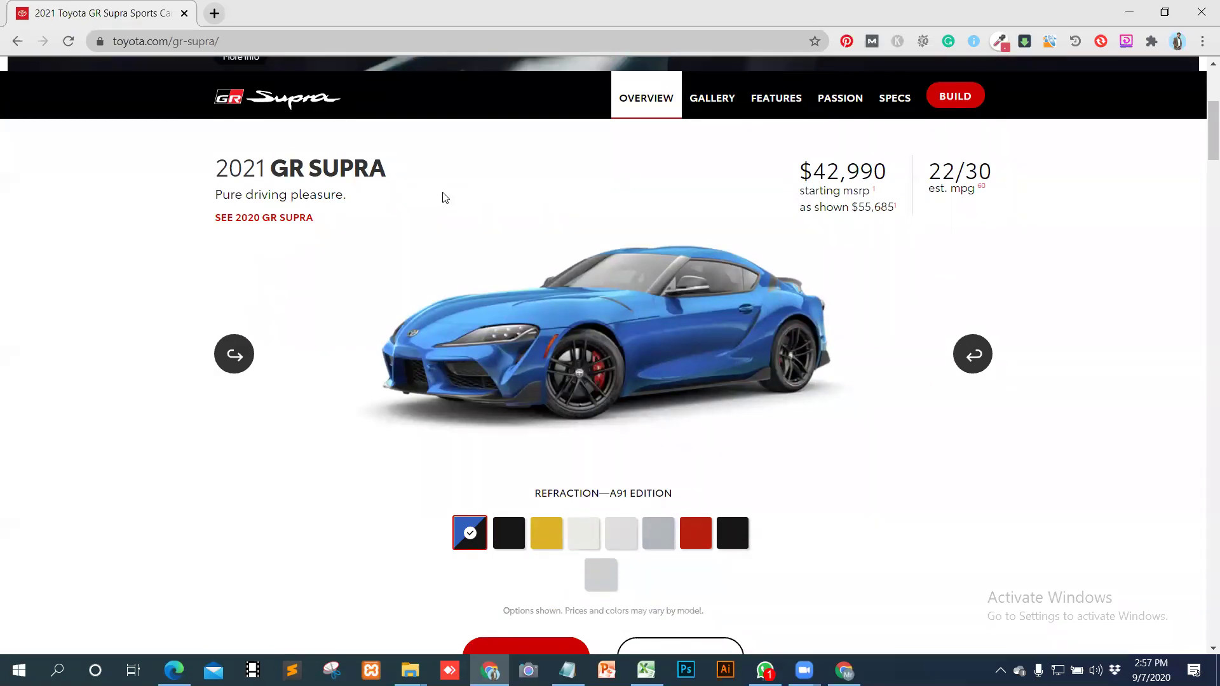
scroll(445, 197, down, 1)
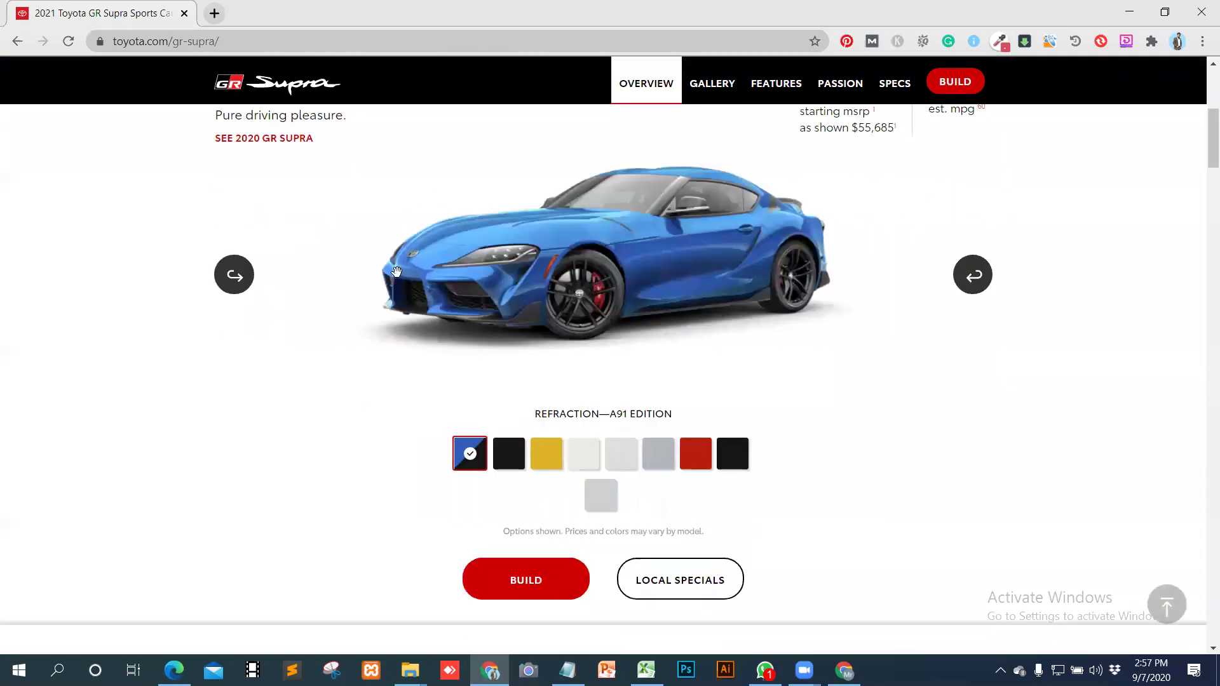
click(506, 453)
click(558, 460)
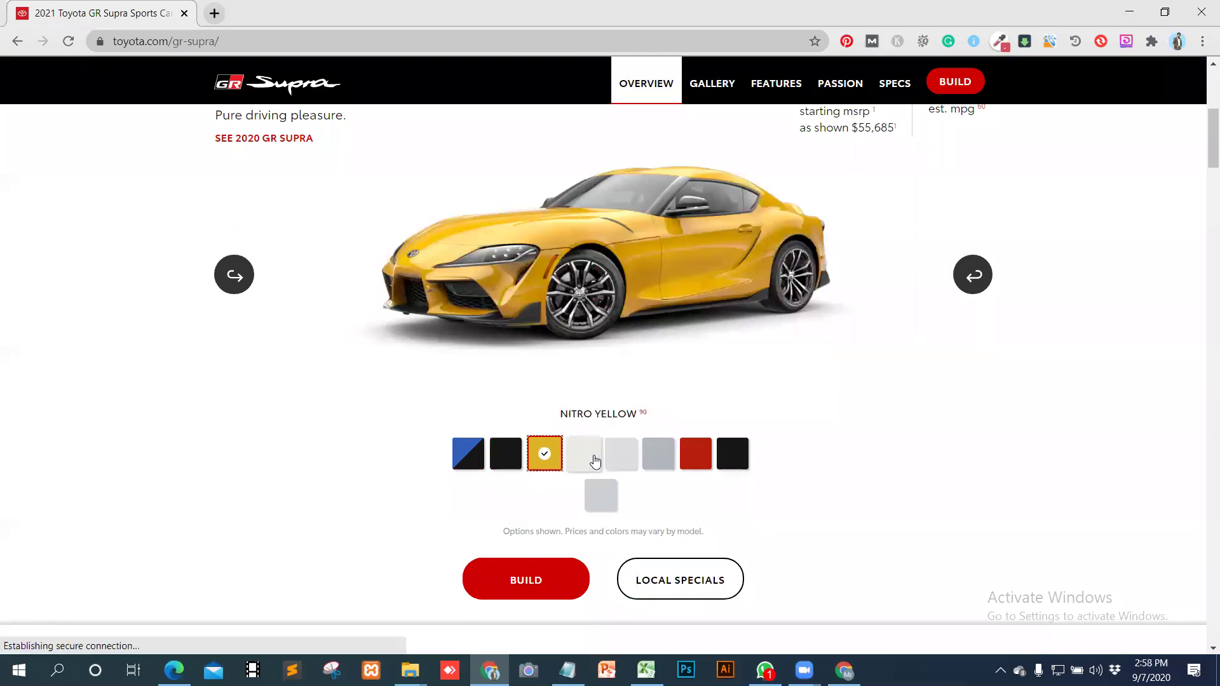
click(692, 463)
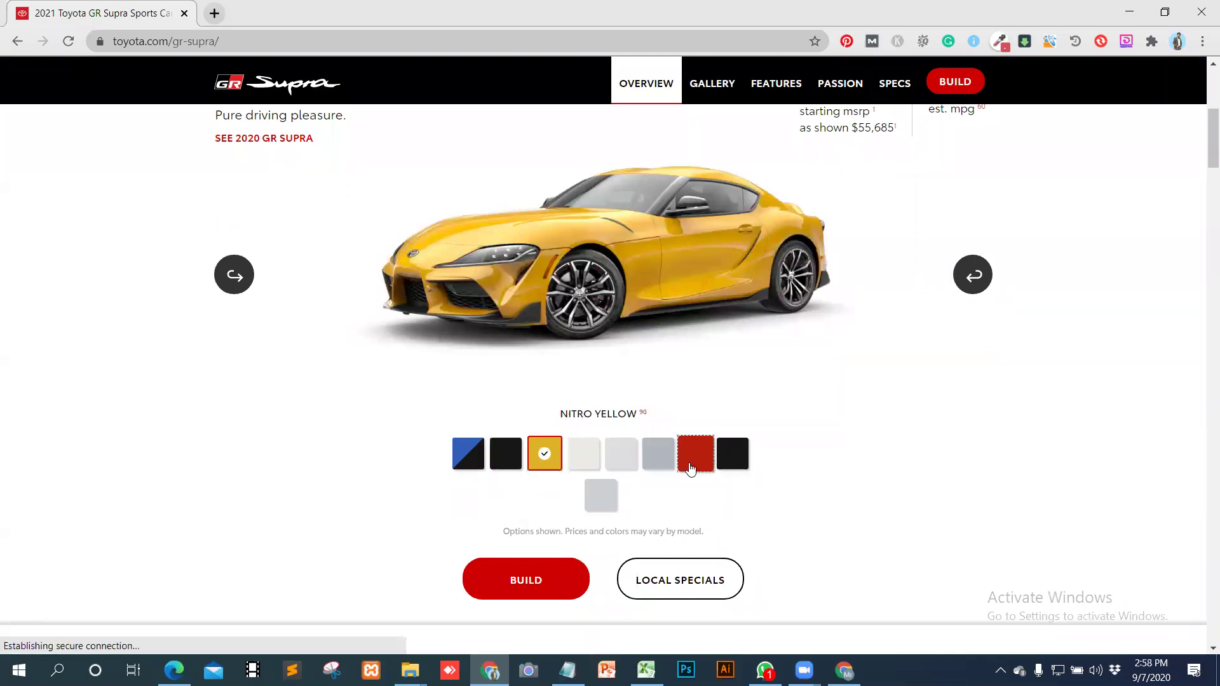
click(741, 467)
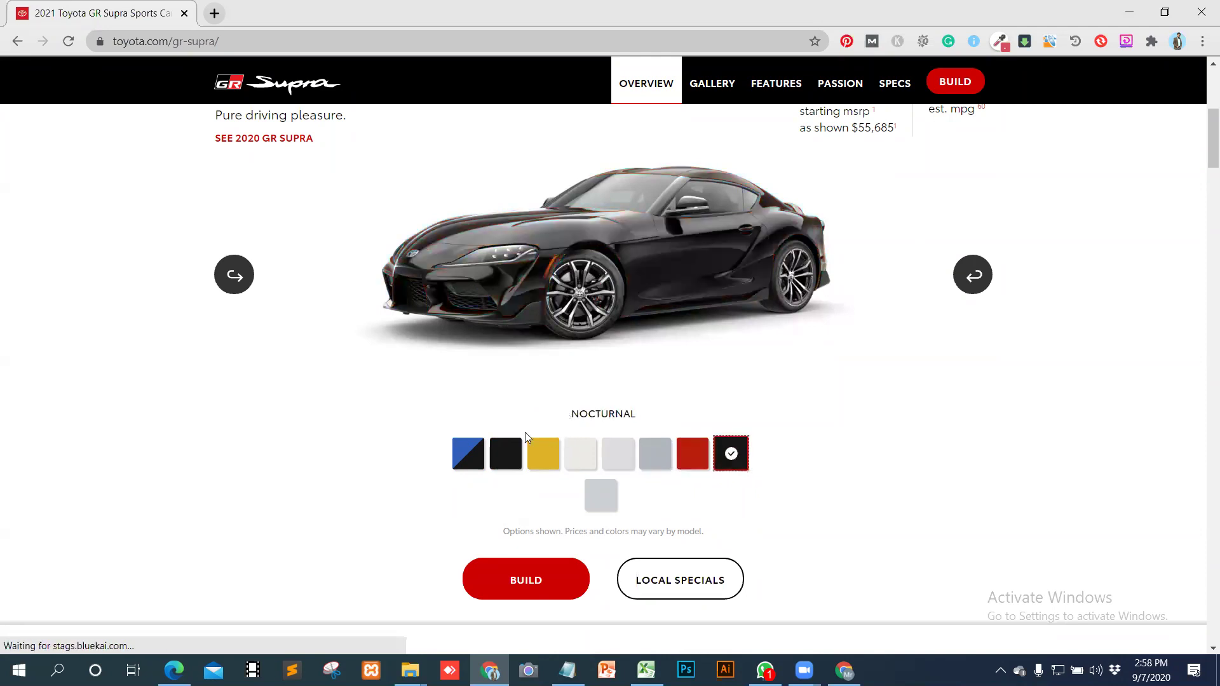
click(467, 453)
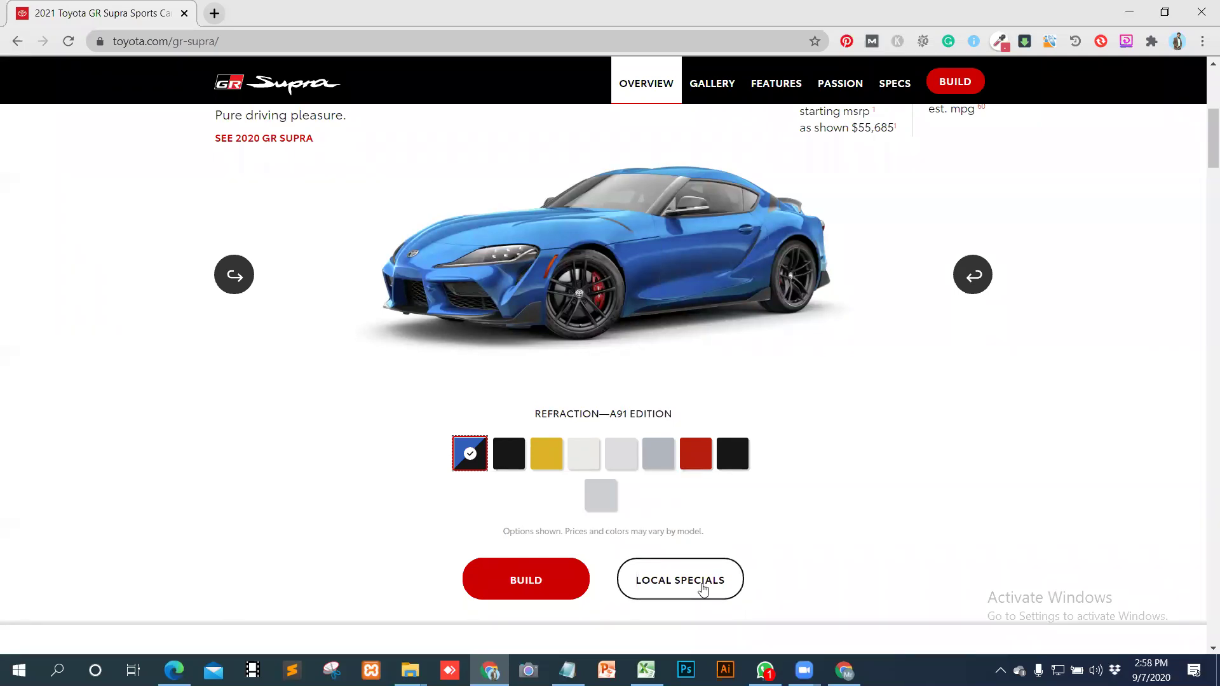
key(alt+Tab)
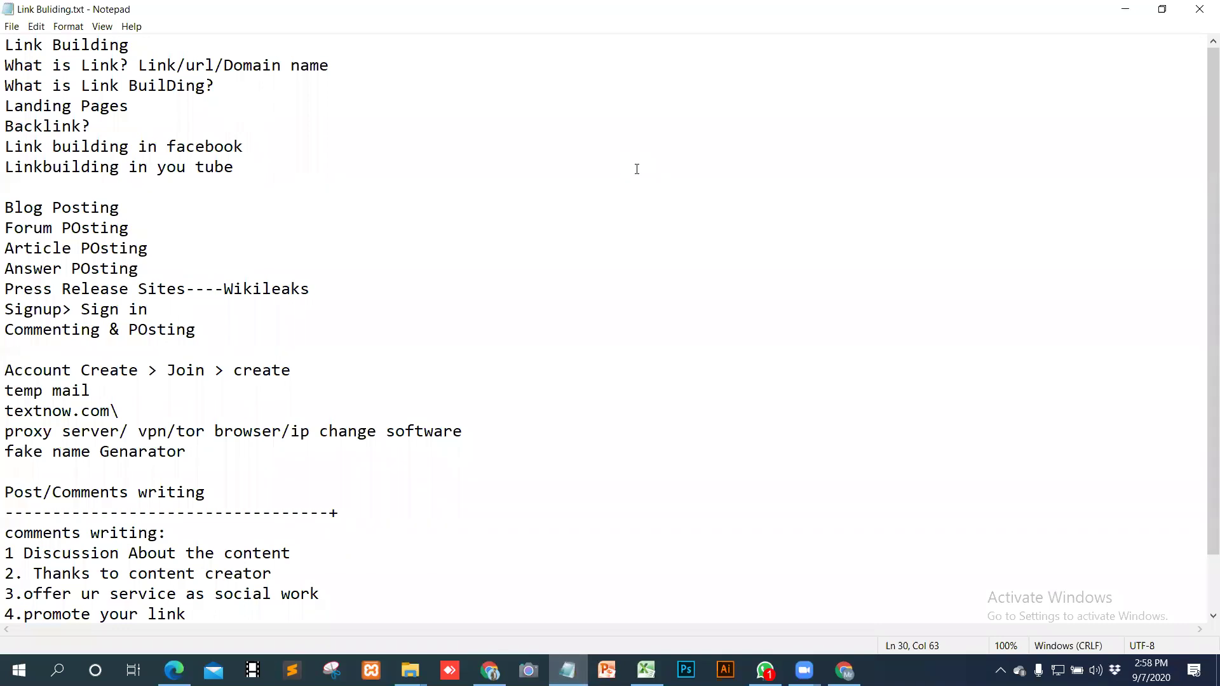
click(1125, 16)
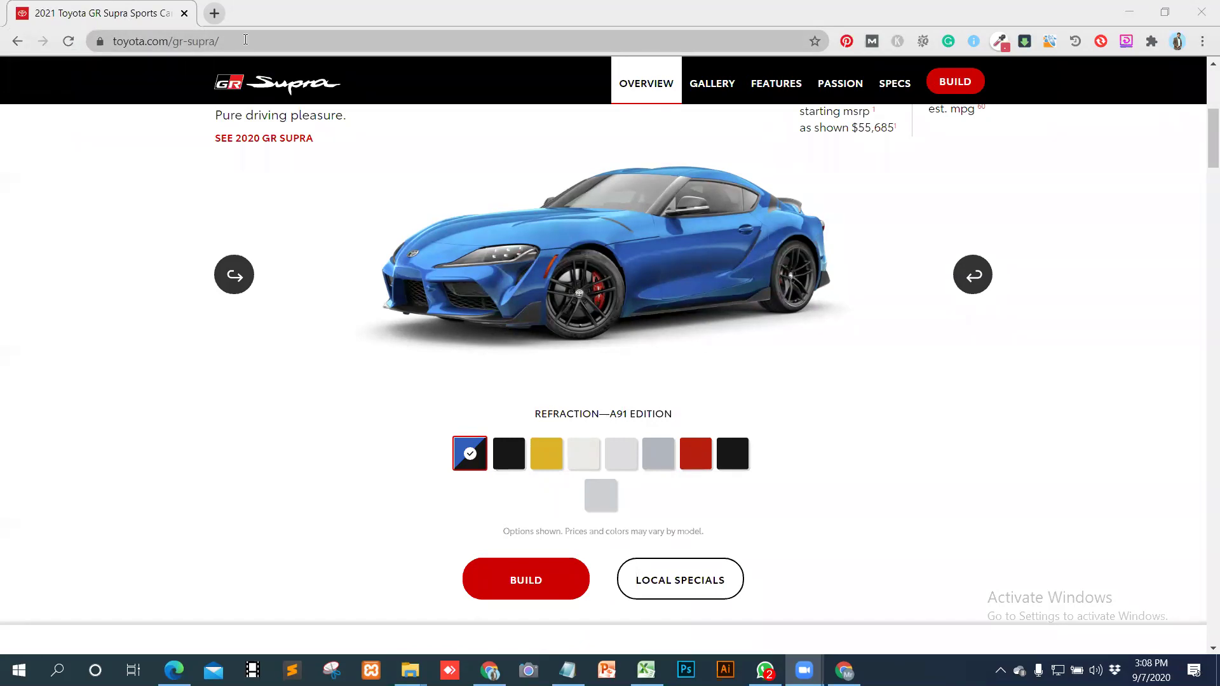
Open a new tab next to the toyota.com/gr-supra page
click(214, 13)
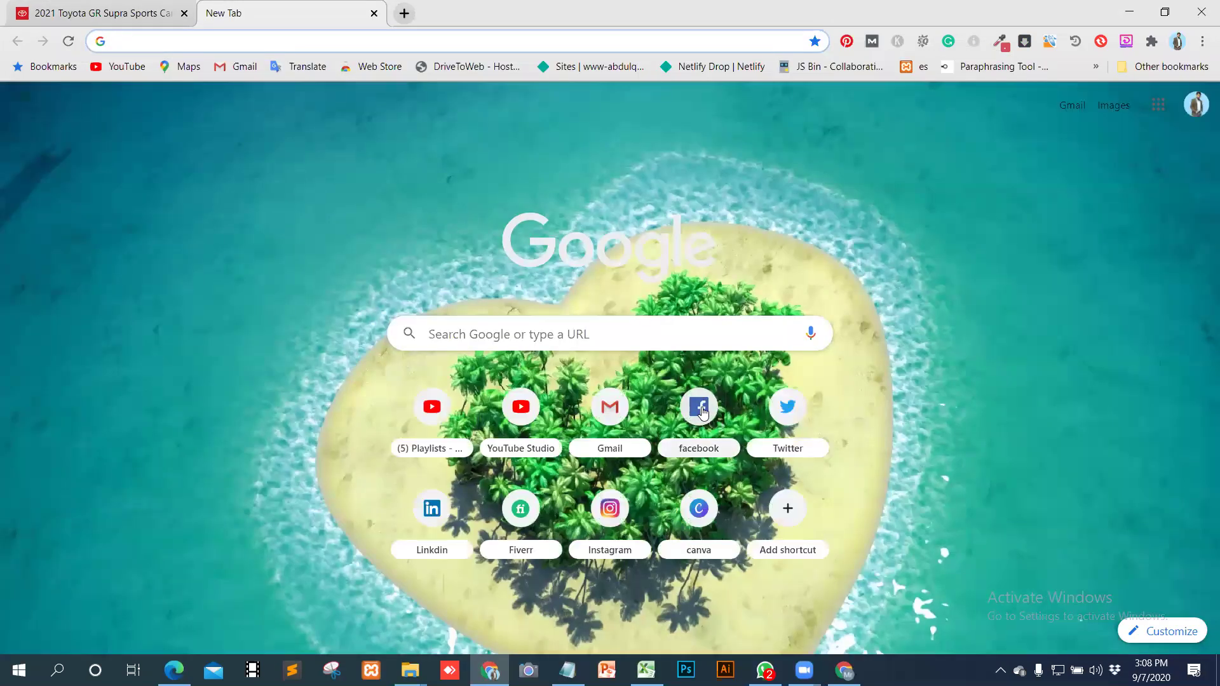
Open Facebook from the new tab and search for 'buy and sell usa'
click(699, 406)
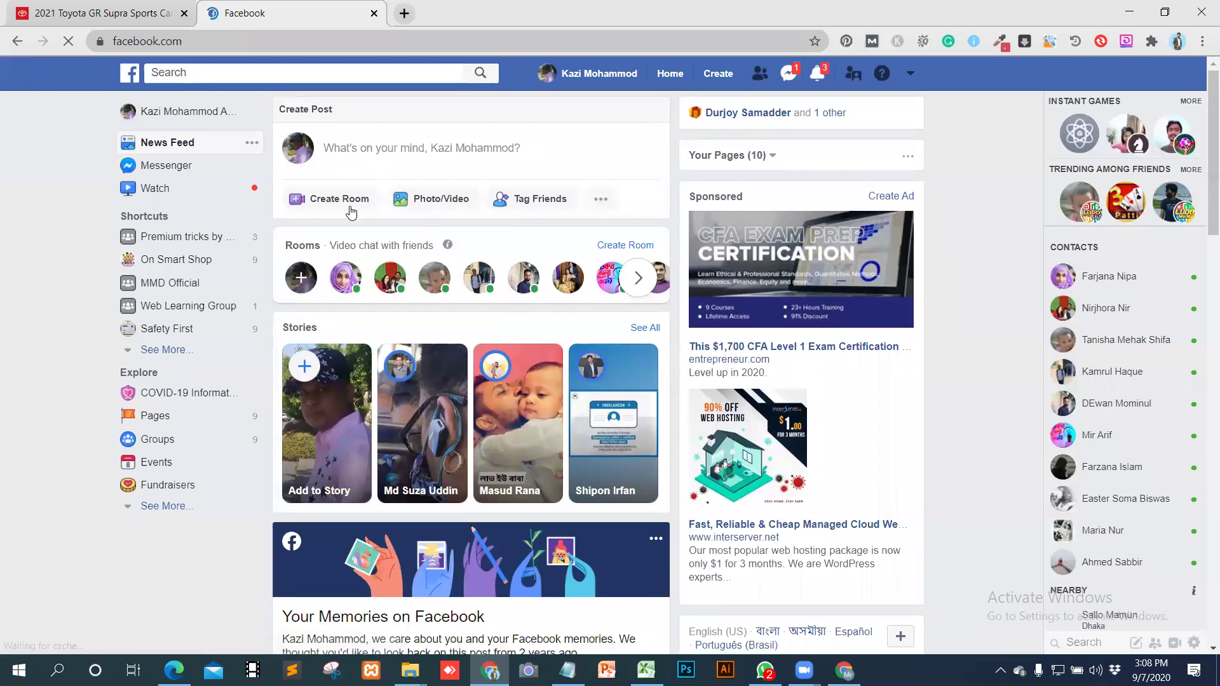
scroll(350, 203, down, 7)
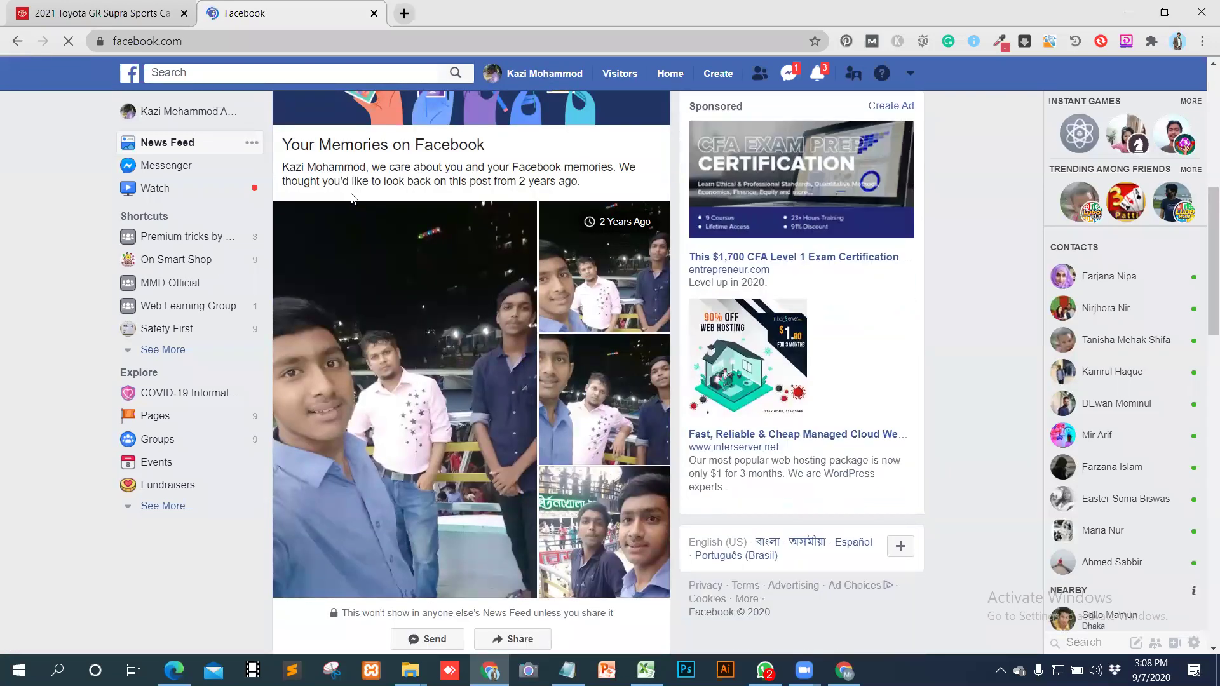
scroll(351, 202, up, 6)
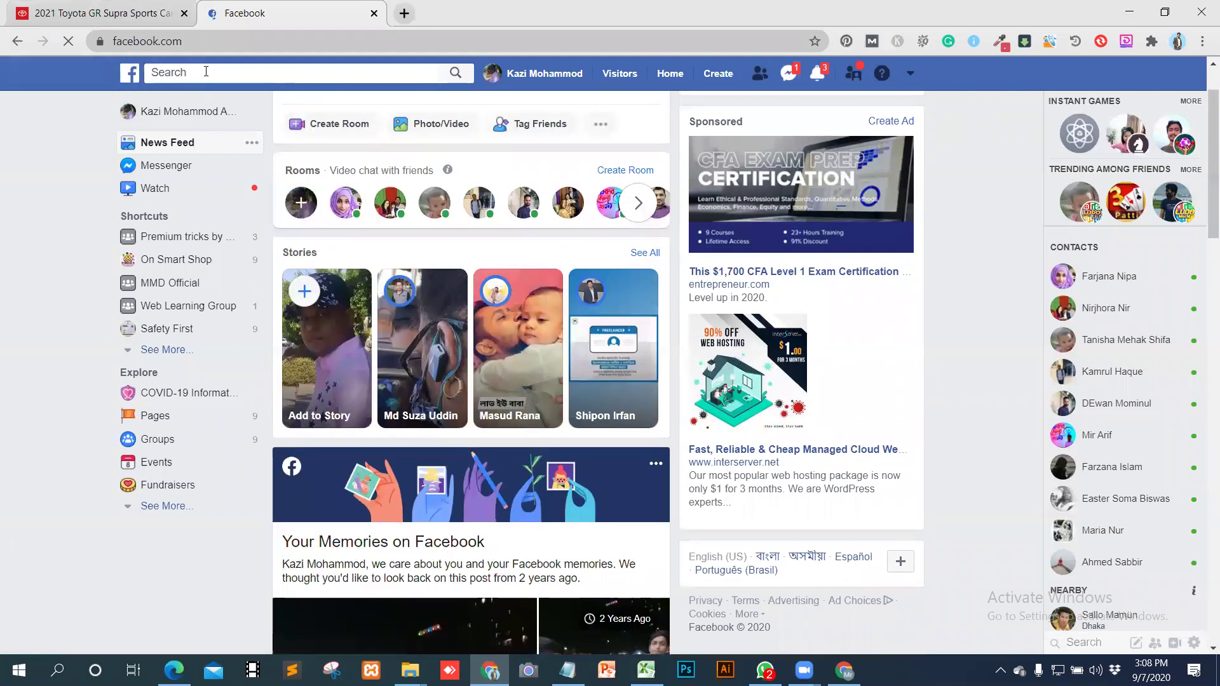
click(205, 71)
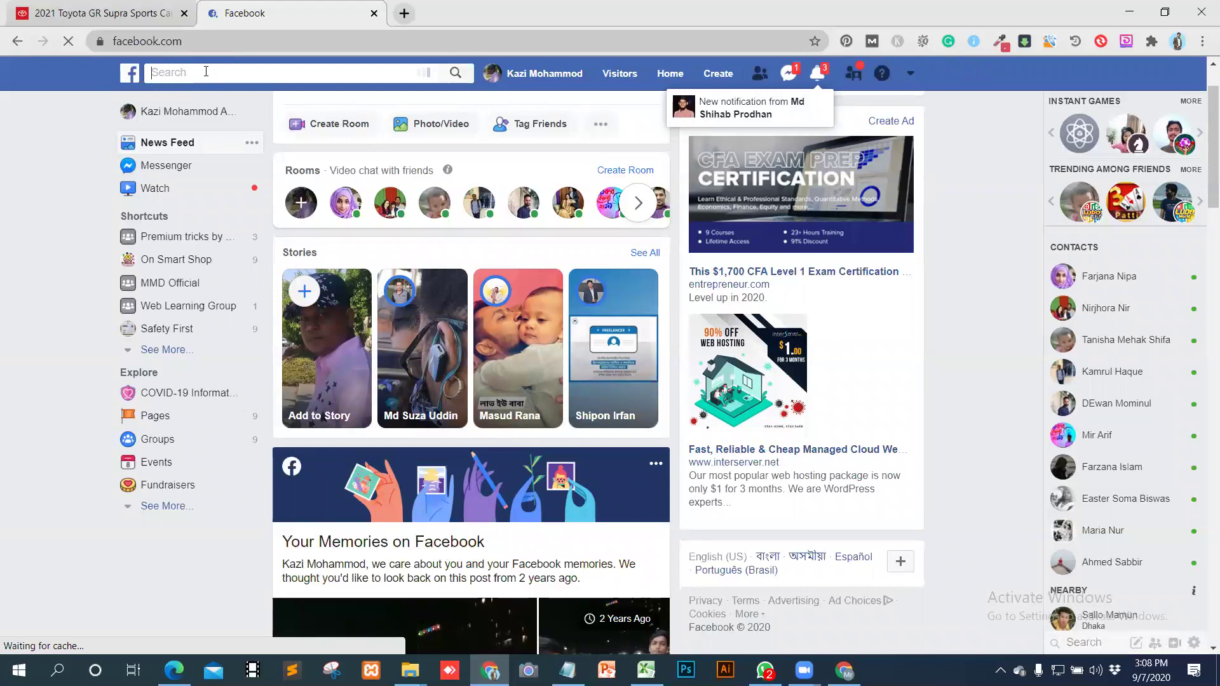
text(b)
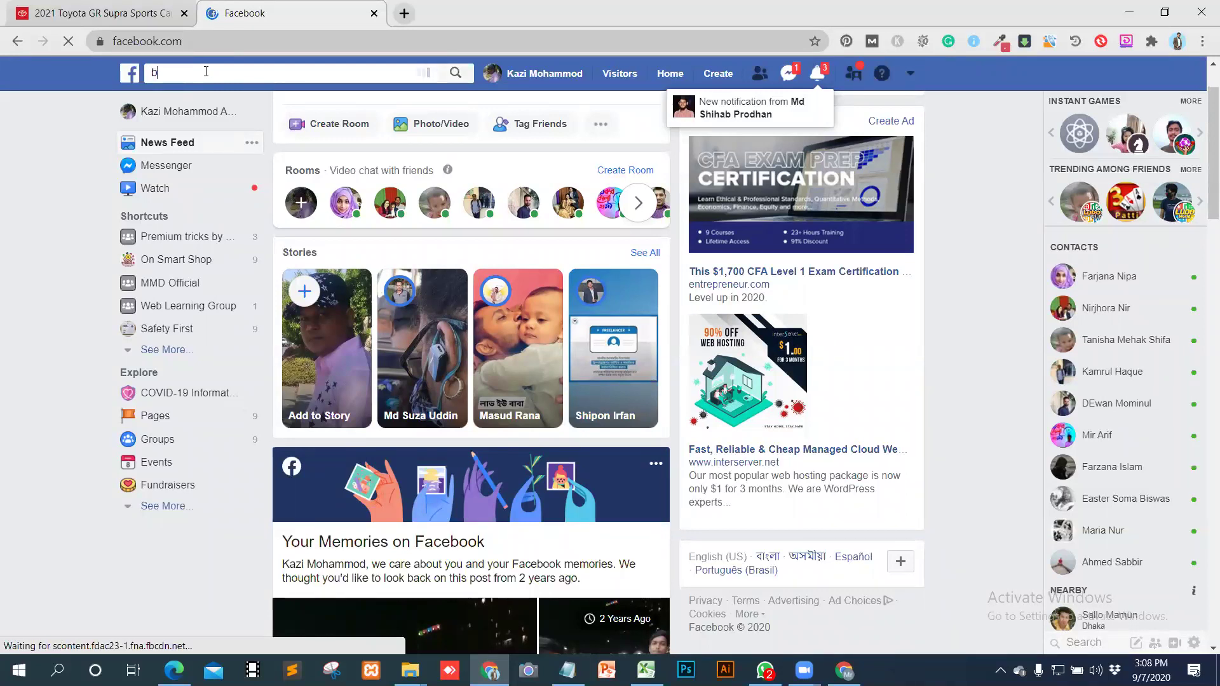
text(u)
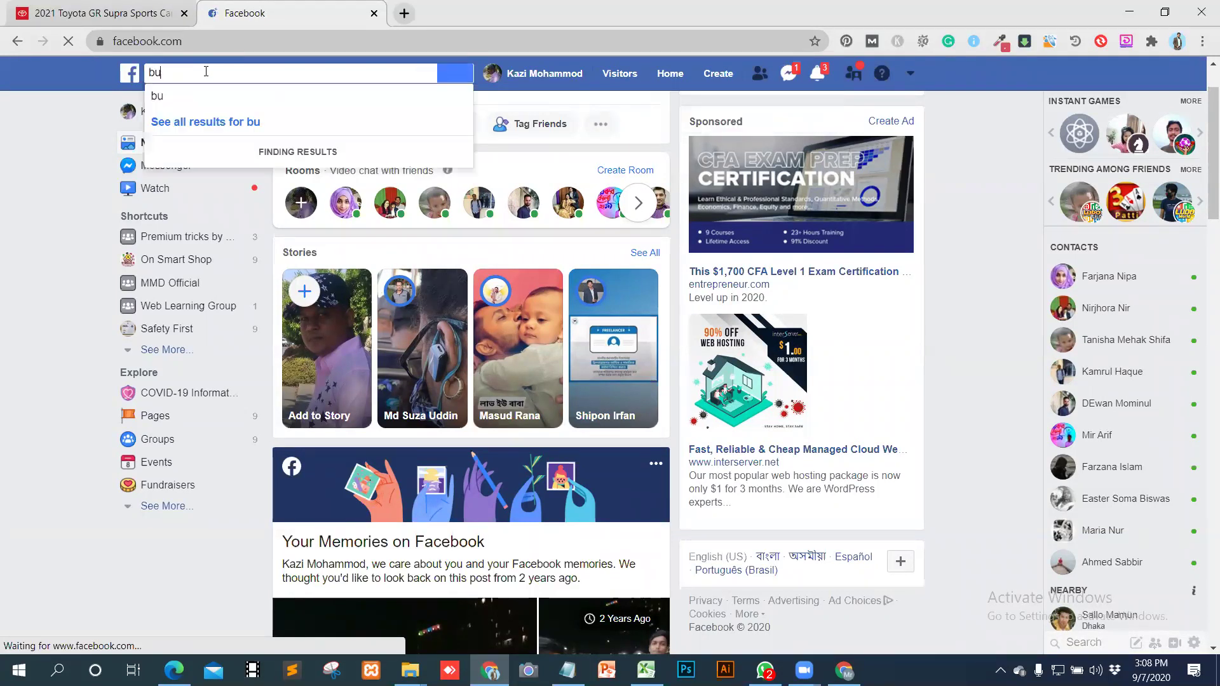
text(y)
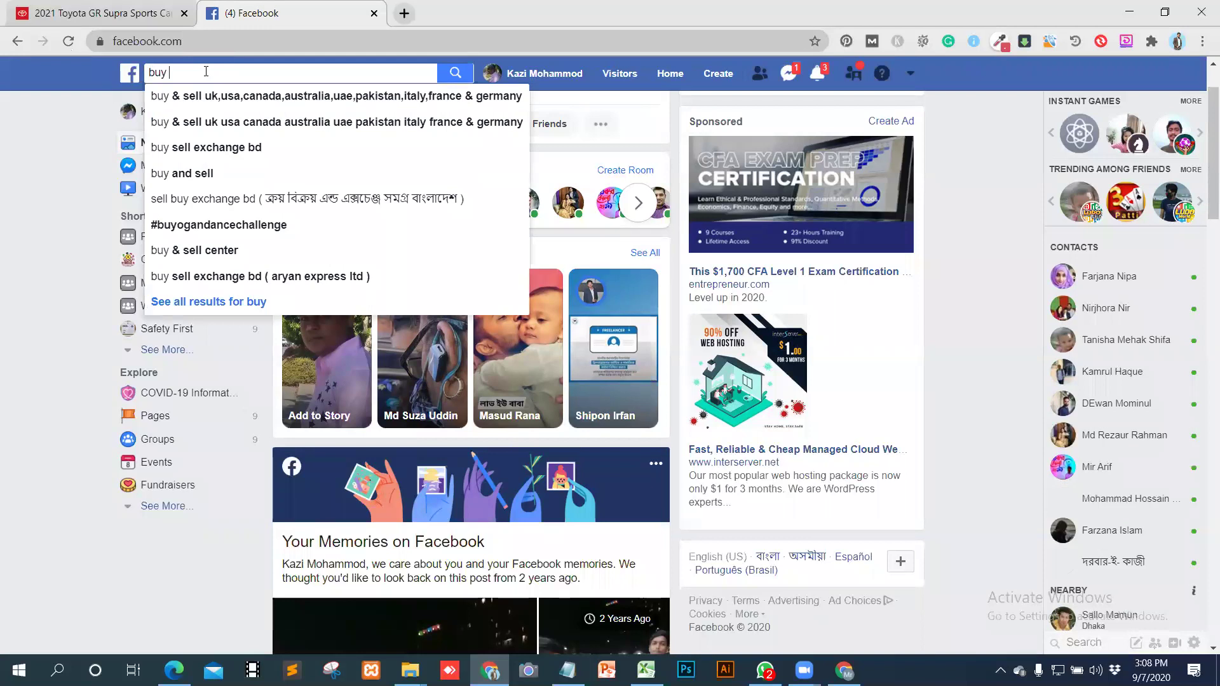
text(and)
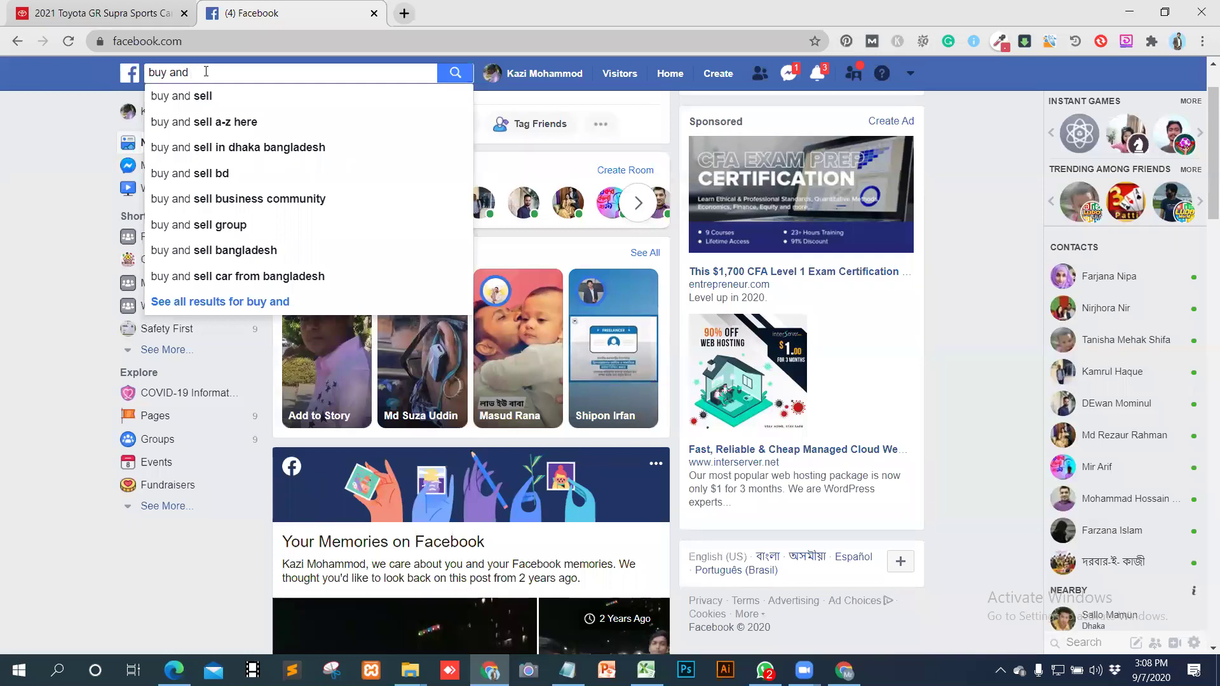
text( sell)
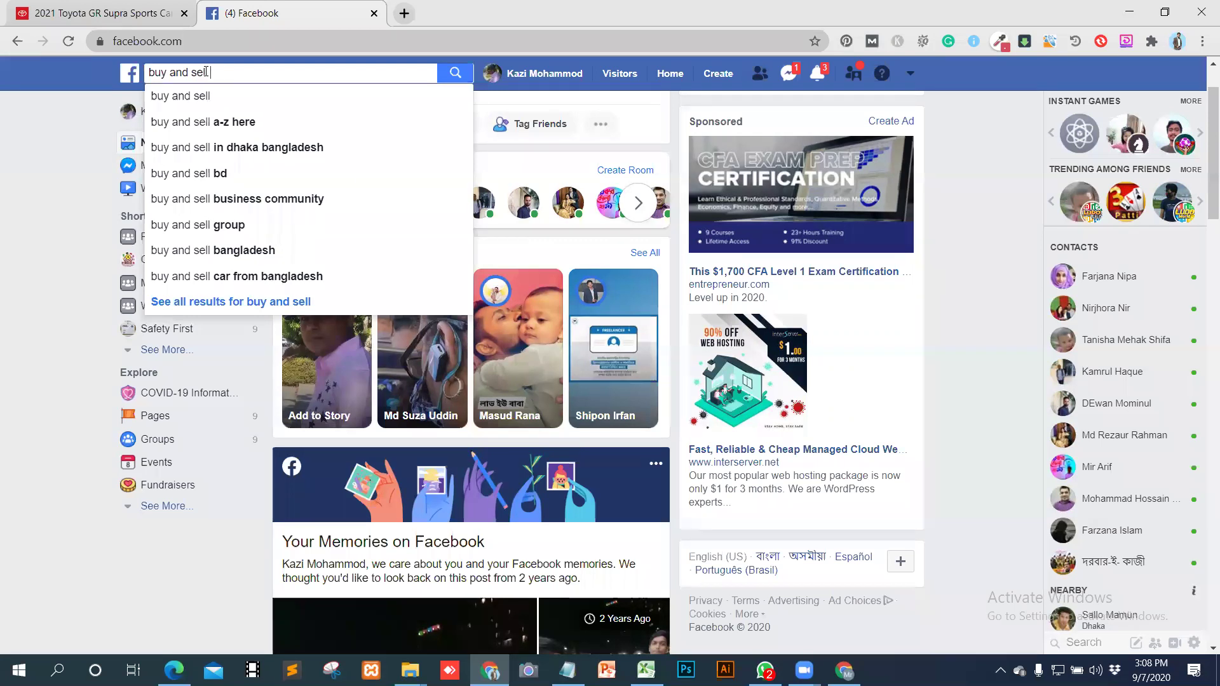
text( use)
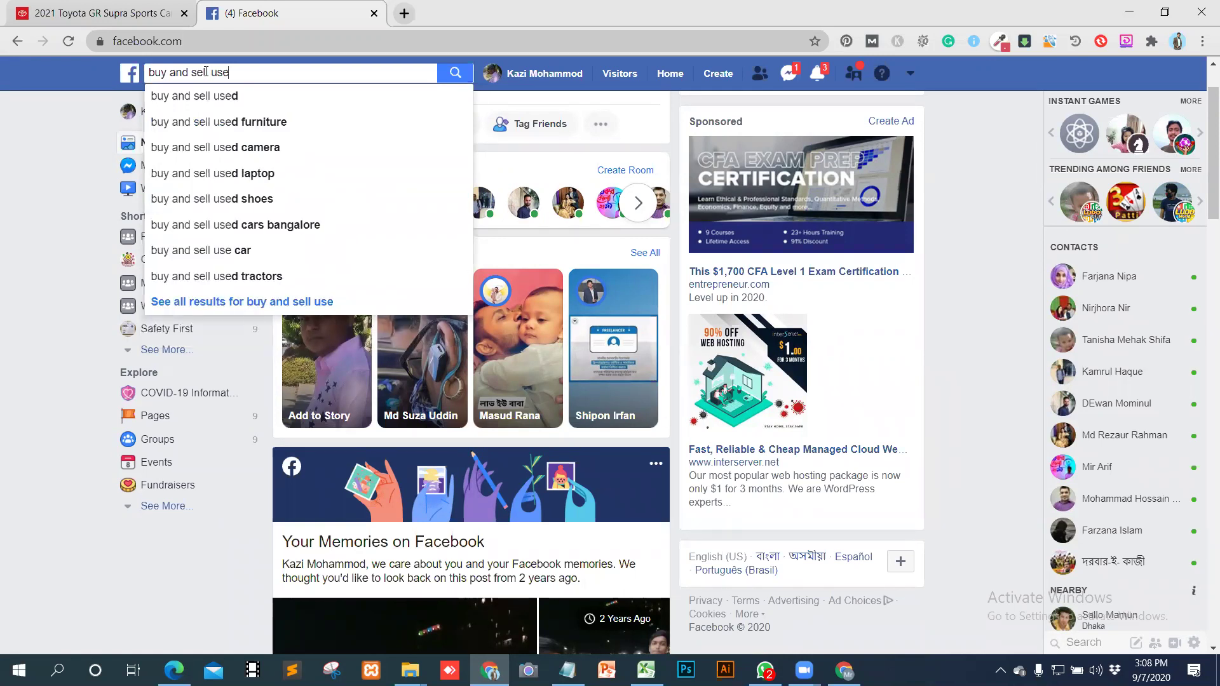
key(BackSpace)
text(a)
key(Return)
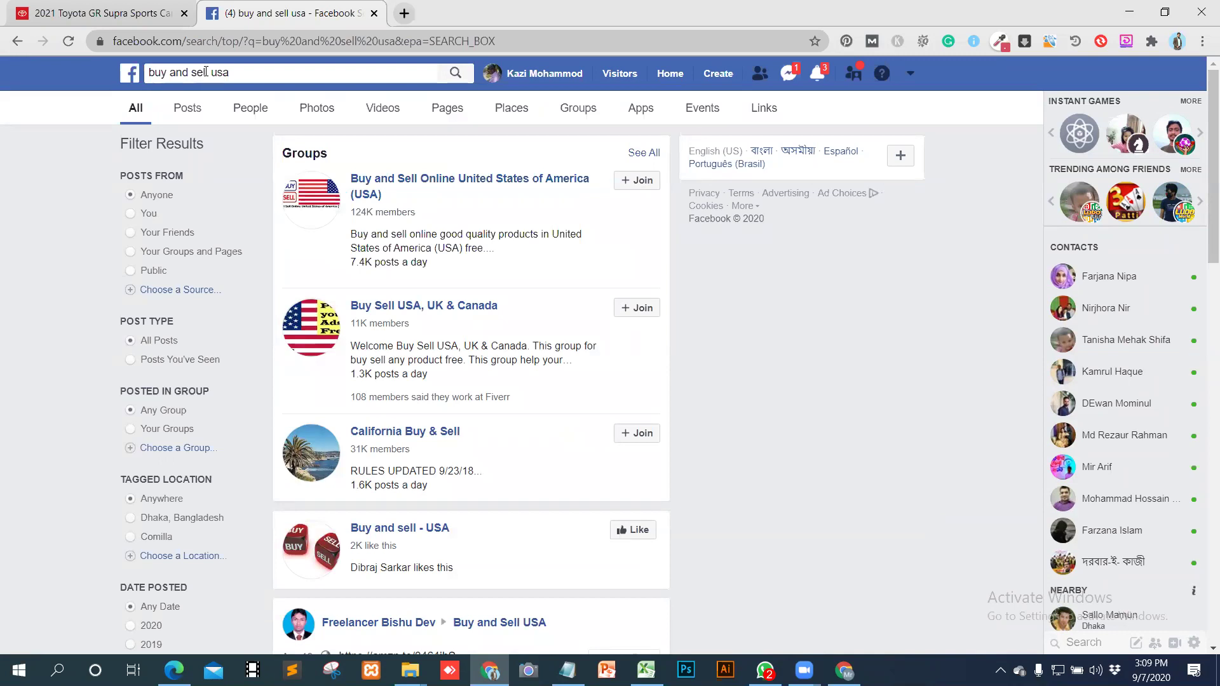
scroll(482, 520, down, 1)
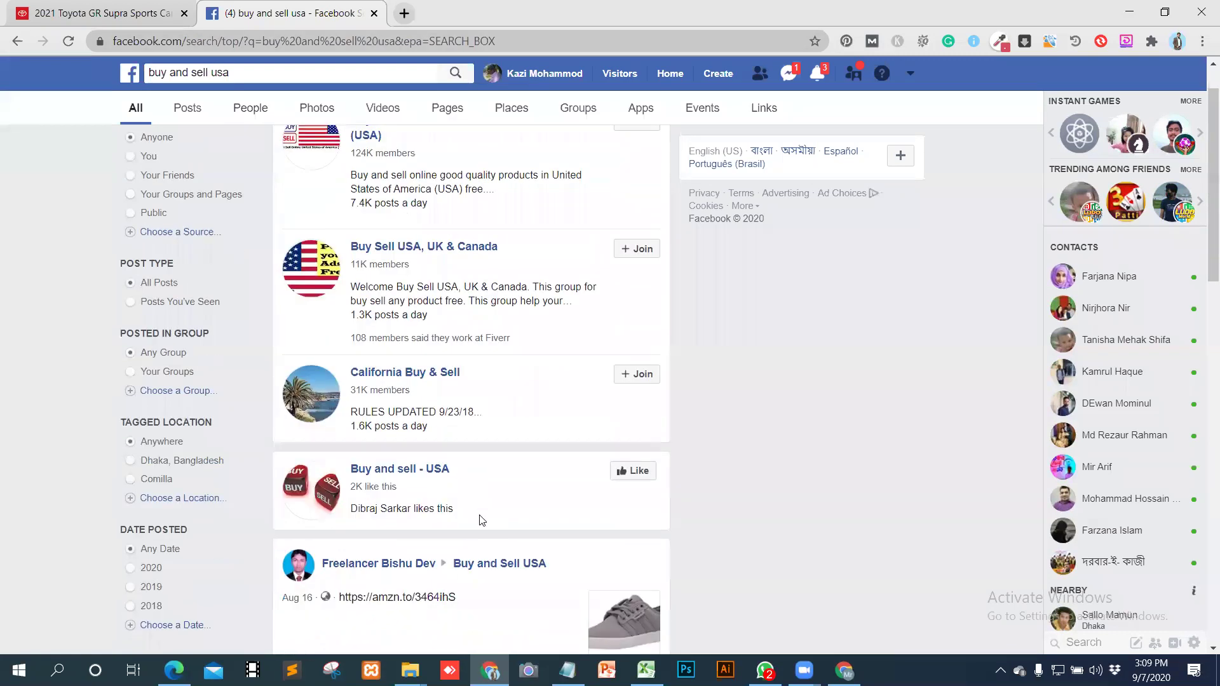
scroll(483, 520, down, 2)
scroll(474, 390, down, 4)
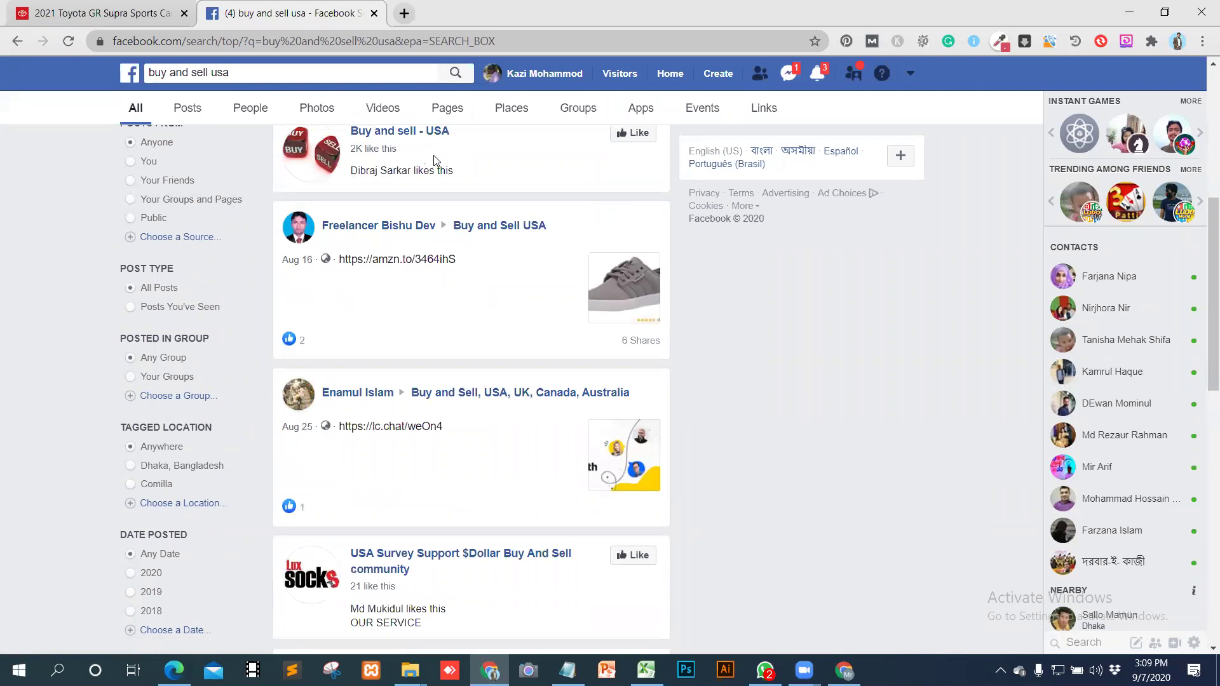
scroll(457, 210, down, 4)
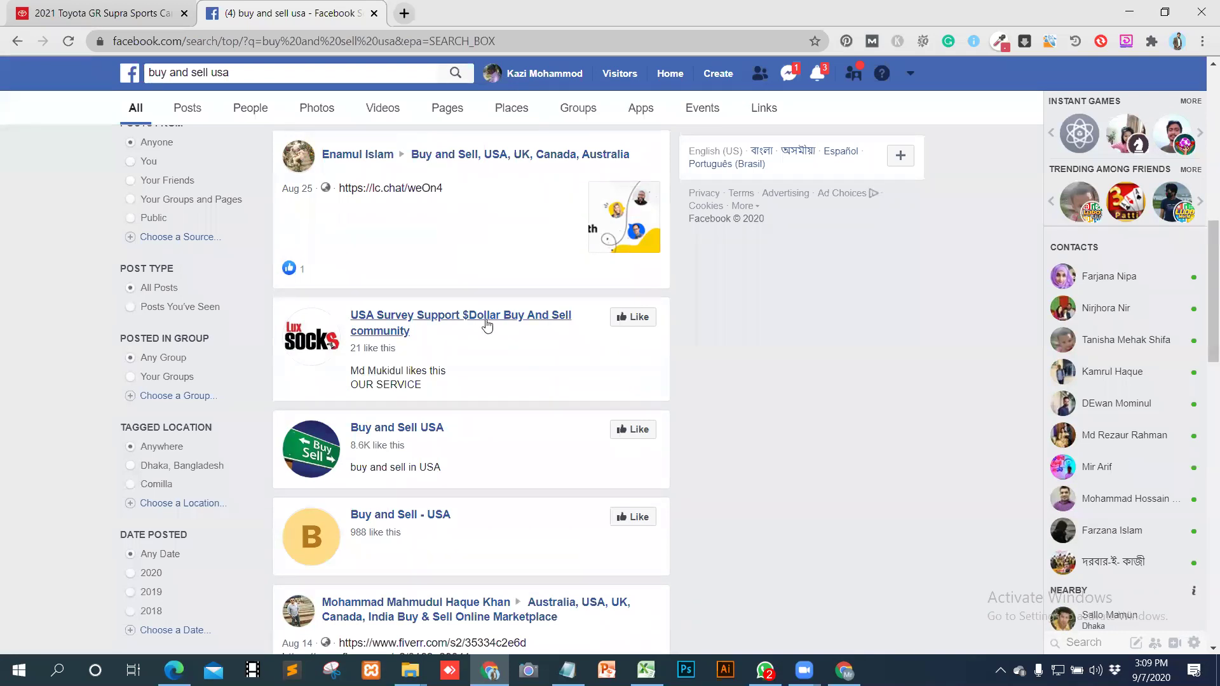
scroll(509, 349, up, 5)
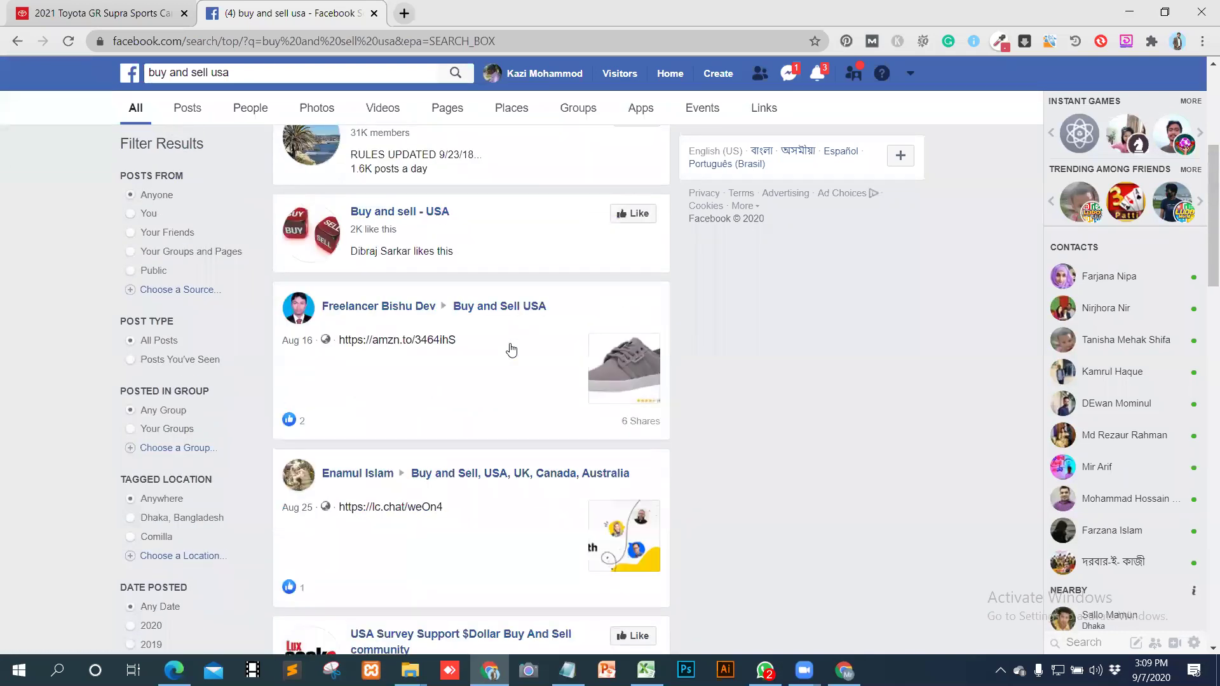
scroll(509, 344, up, 1)
scroll(504, 317, up, 2)
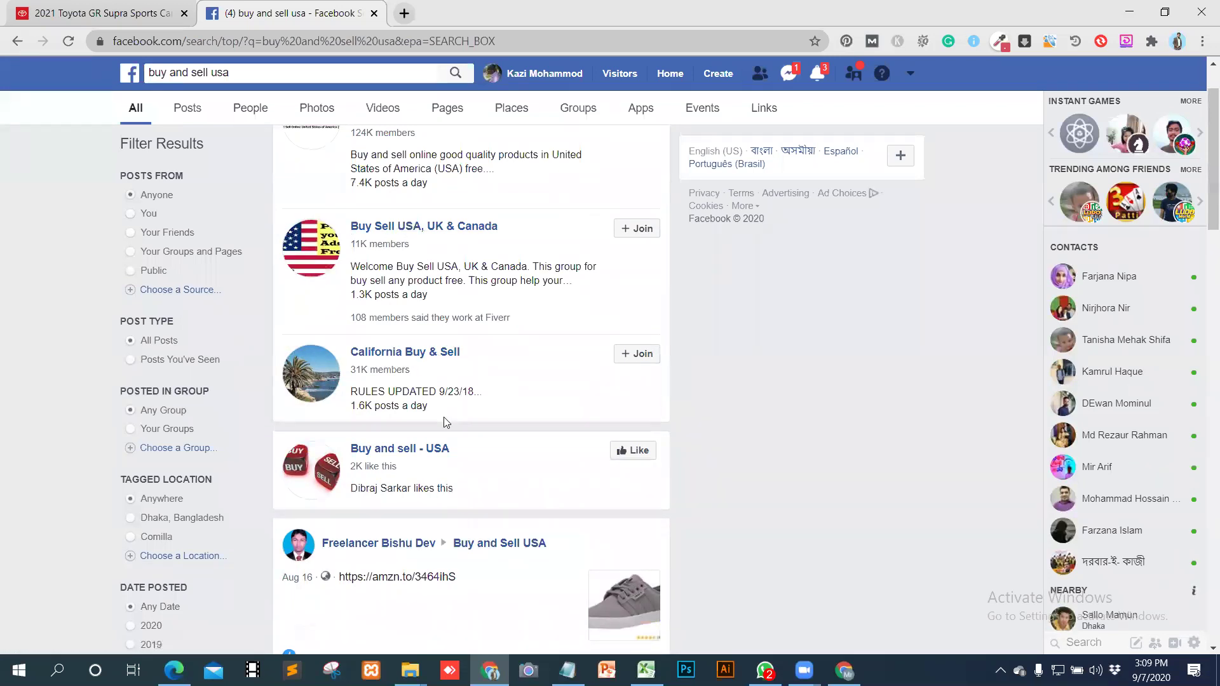
Open the Buy and sell - USA page, browse its posts and comments, then return to the top
click(380, 451)
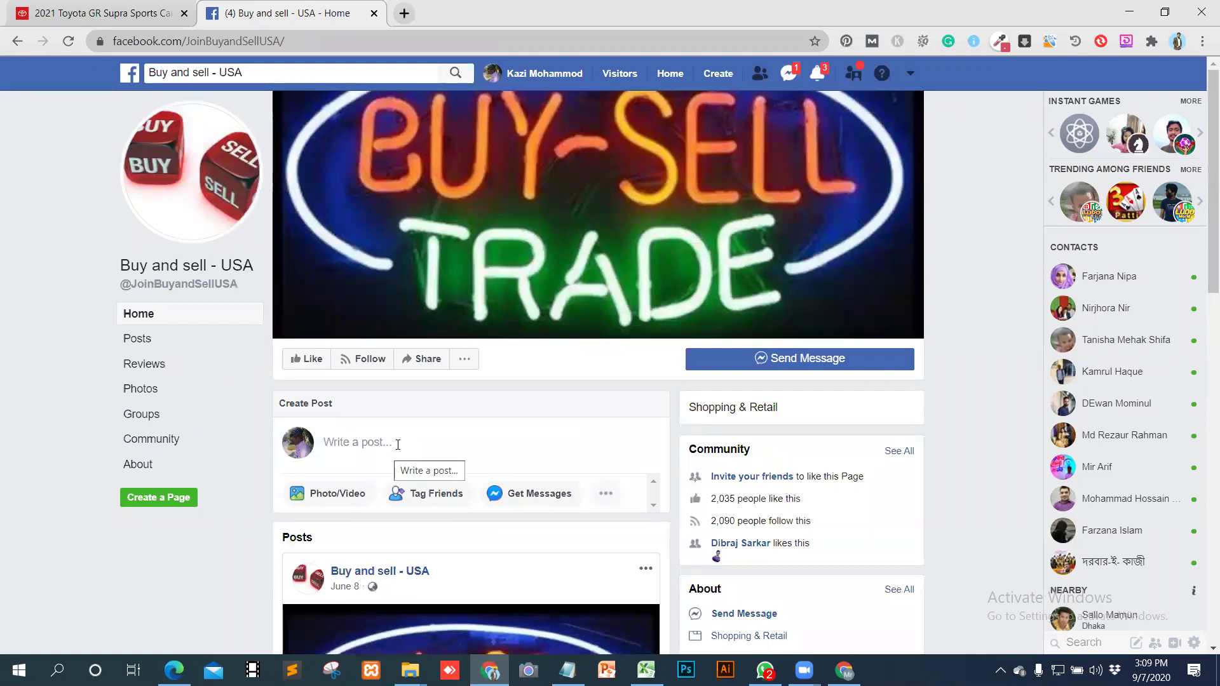
scroll(398, 444, down, 3)
scroll(400, 449, down, 10)
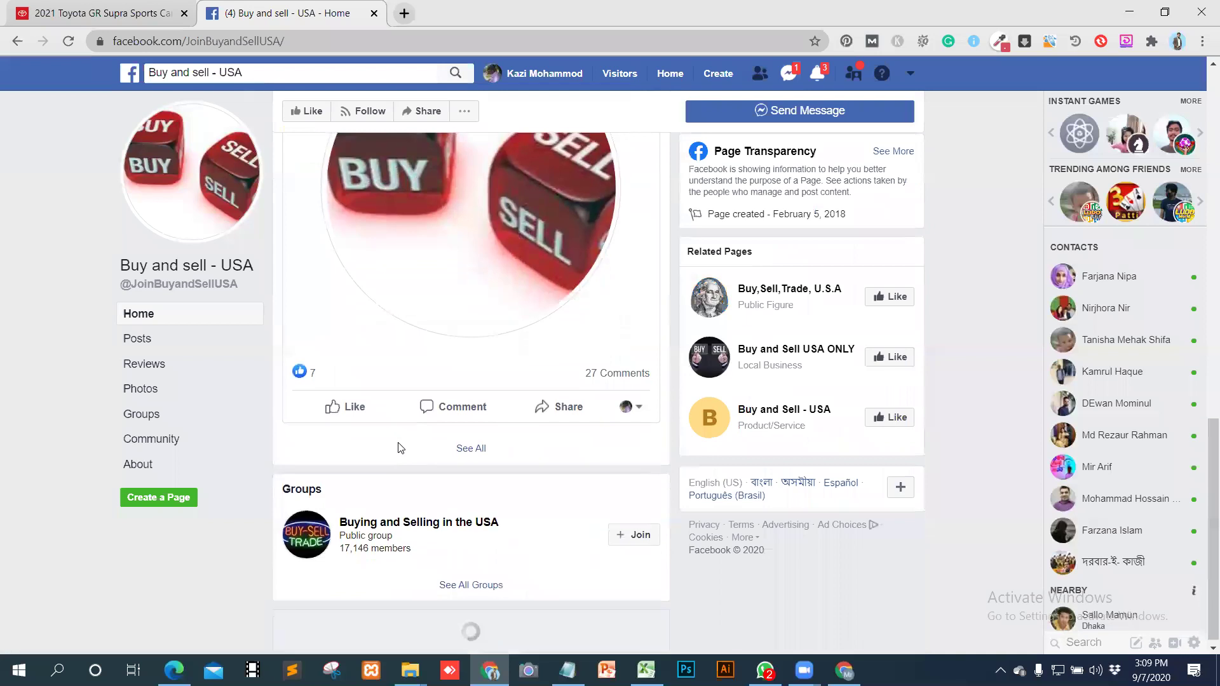
scroll(461, 455, down, 11)
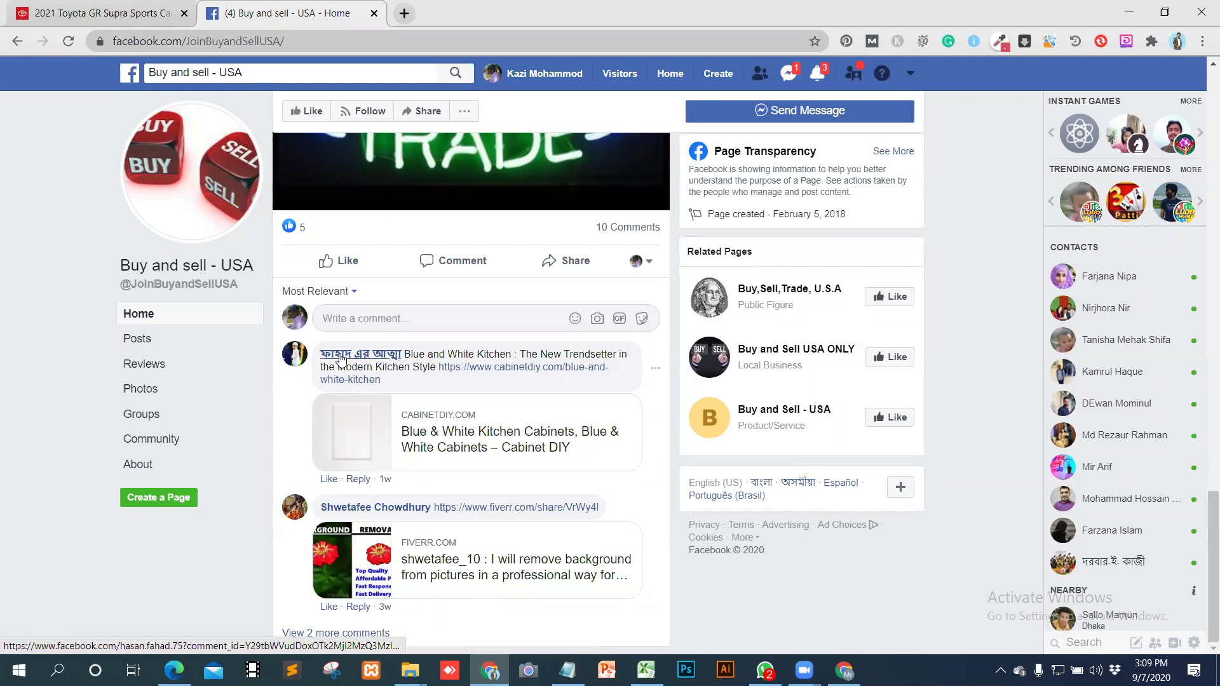
mouse_move(391, 357)
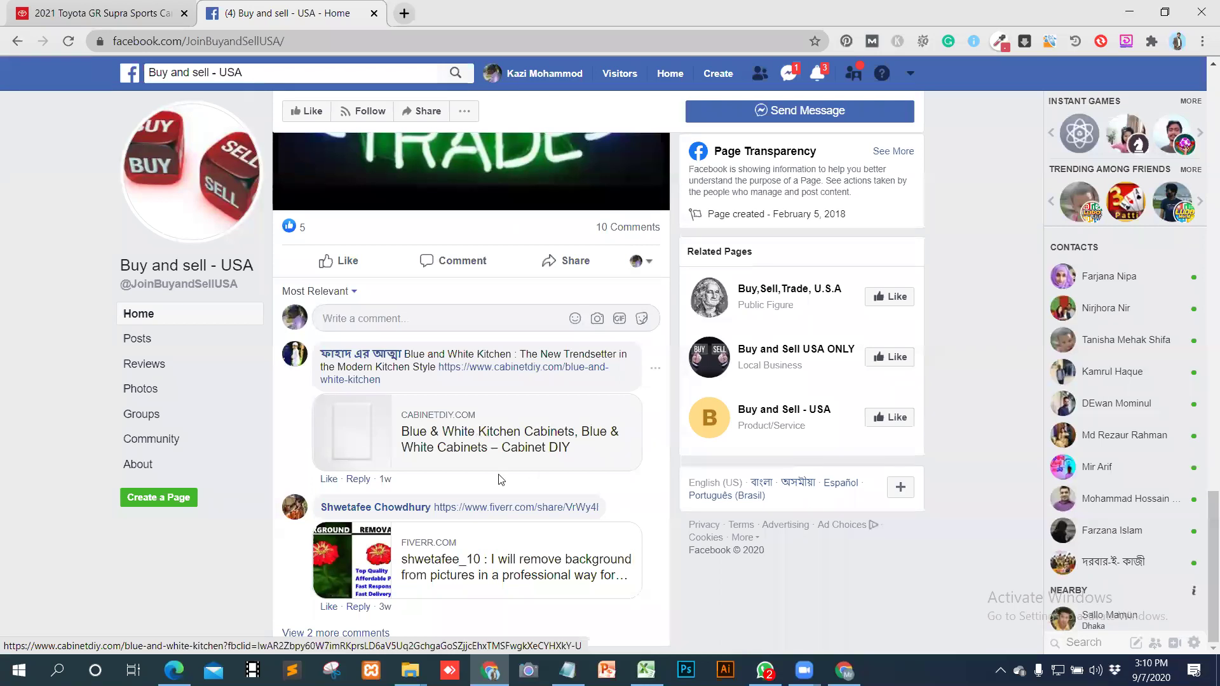
scroll(448, 446, up, 3)
scroll(448, 447, up, 12)
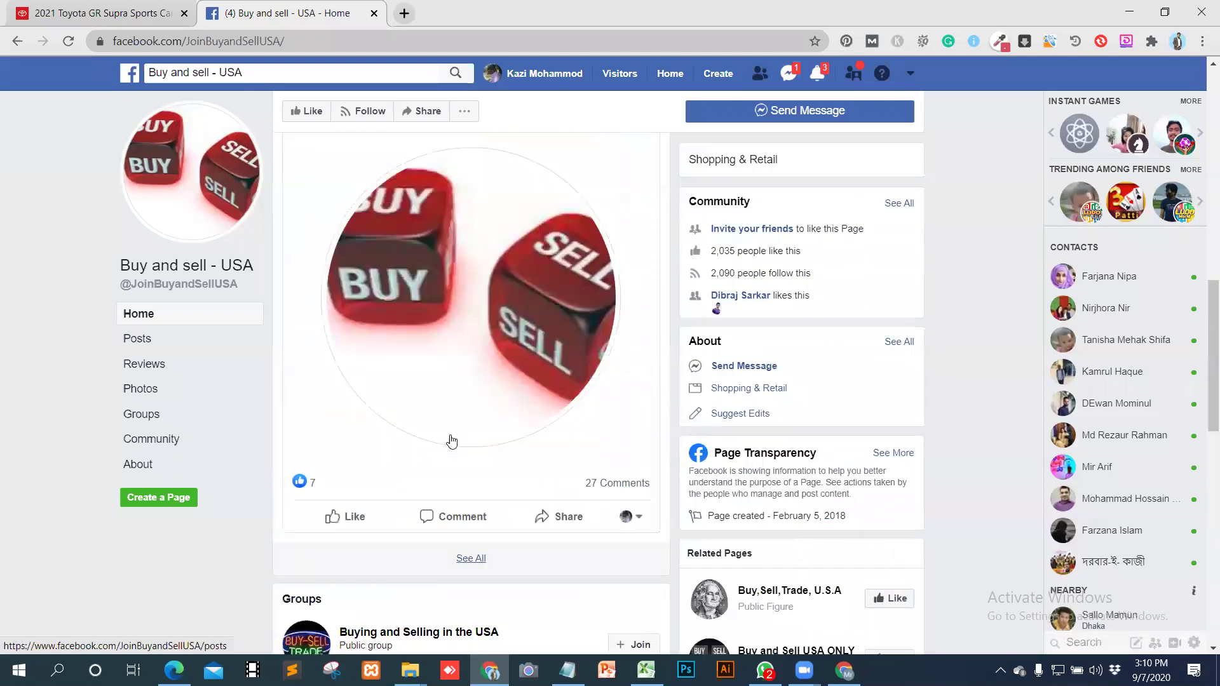
scroll(452, 439, up, 4)
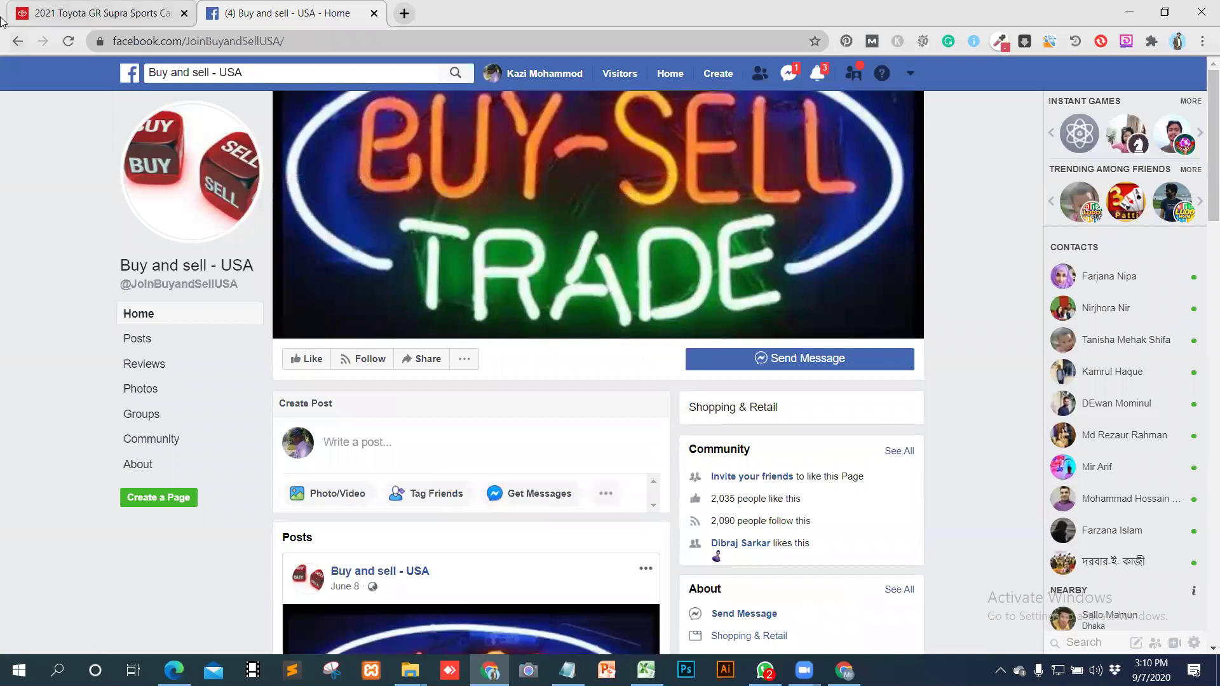
Go back to the search results, open the Buy and Sell USA page and browse its posts
scroll(512, 178, down, 5)
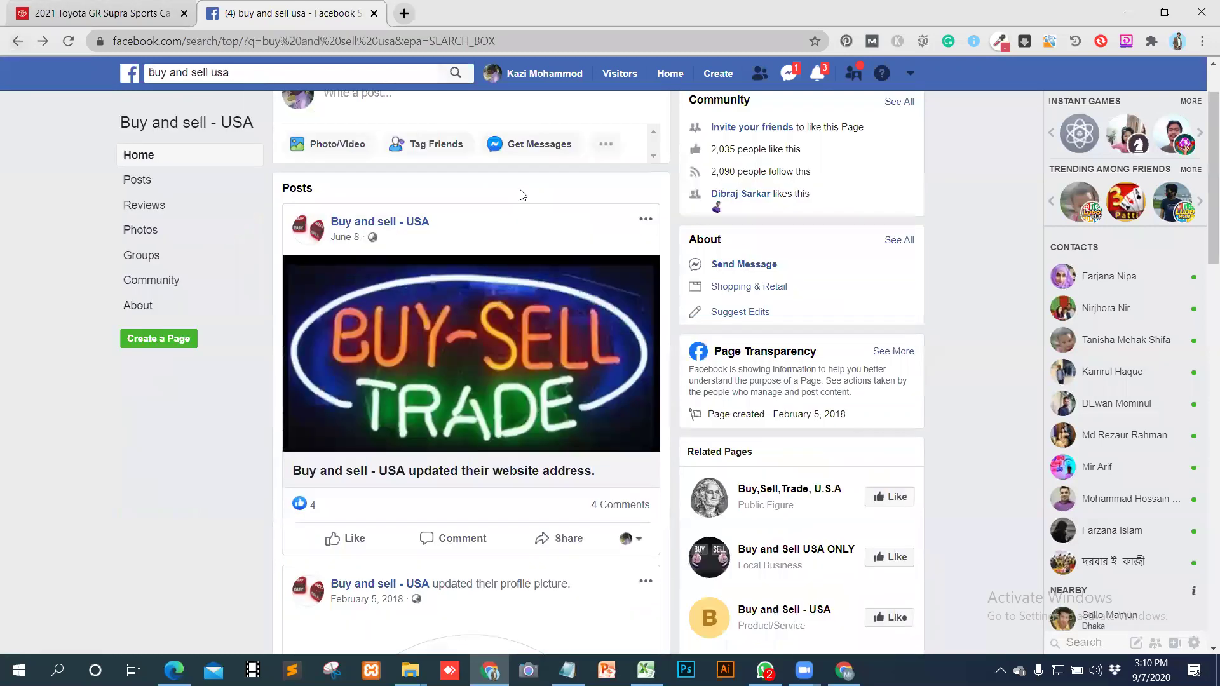
click(17, 40)
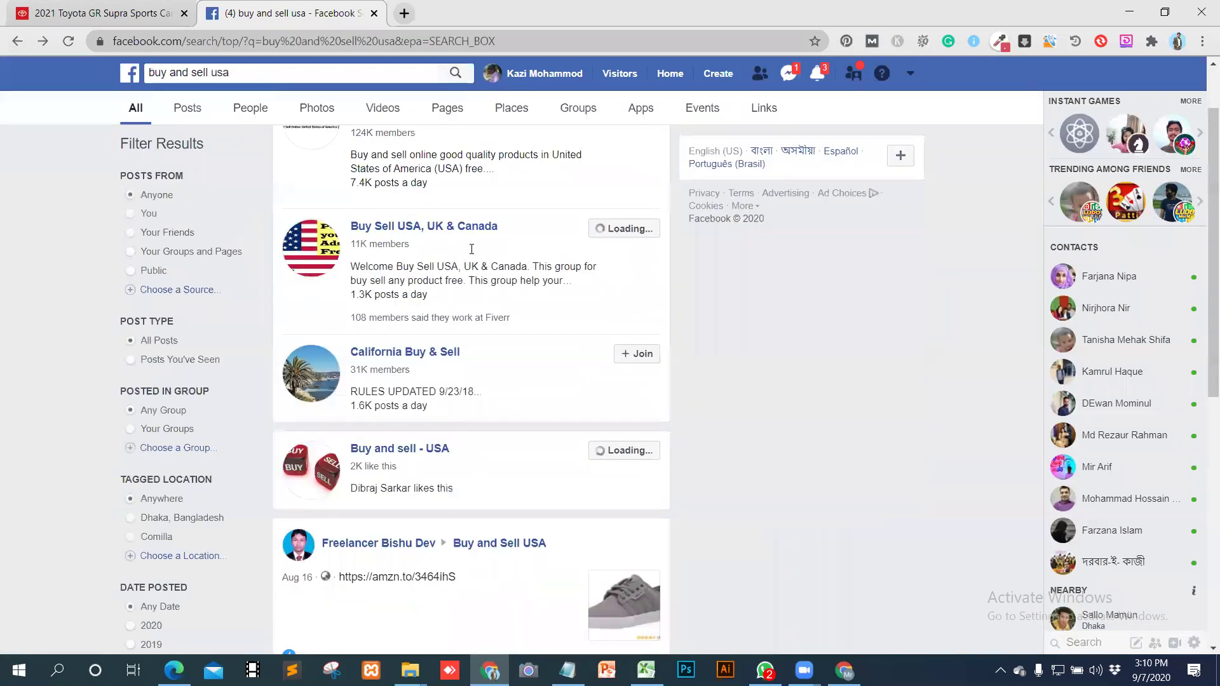
scroll(490, 267, down, 7)
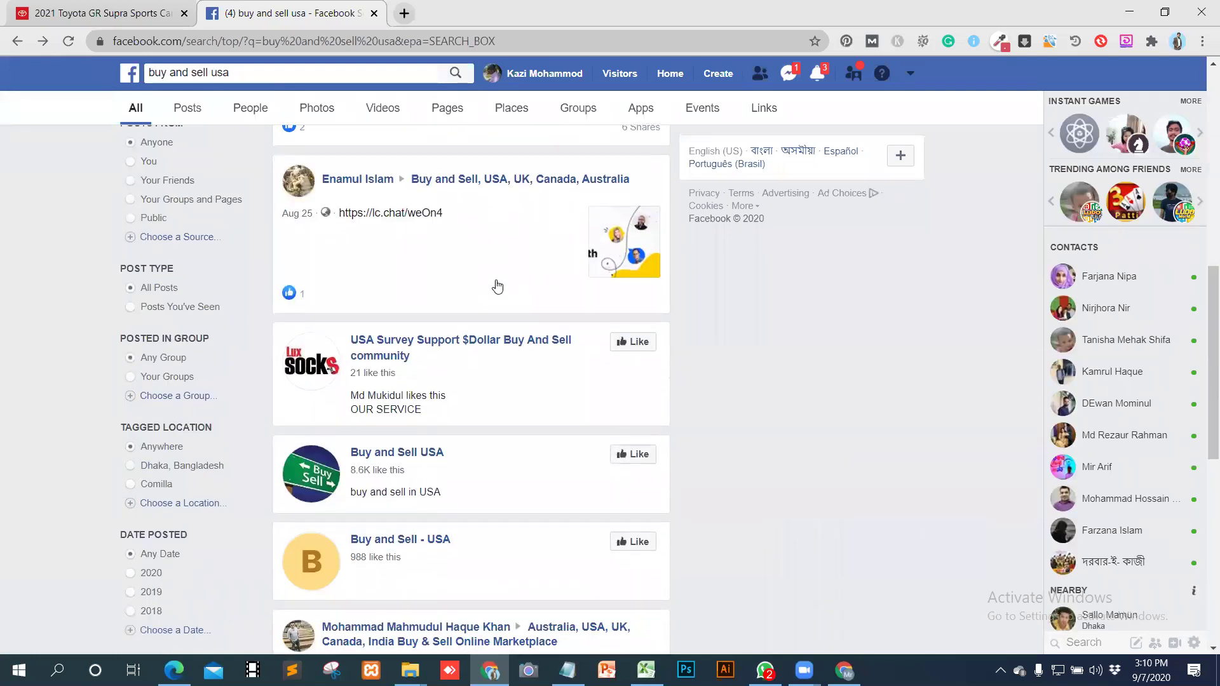
scroll(498, 287, down, 5)
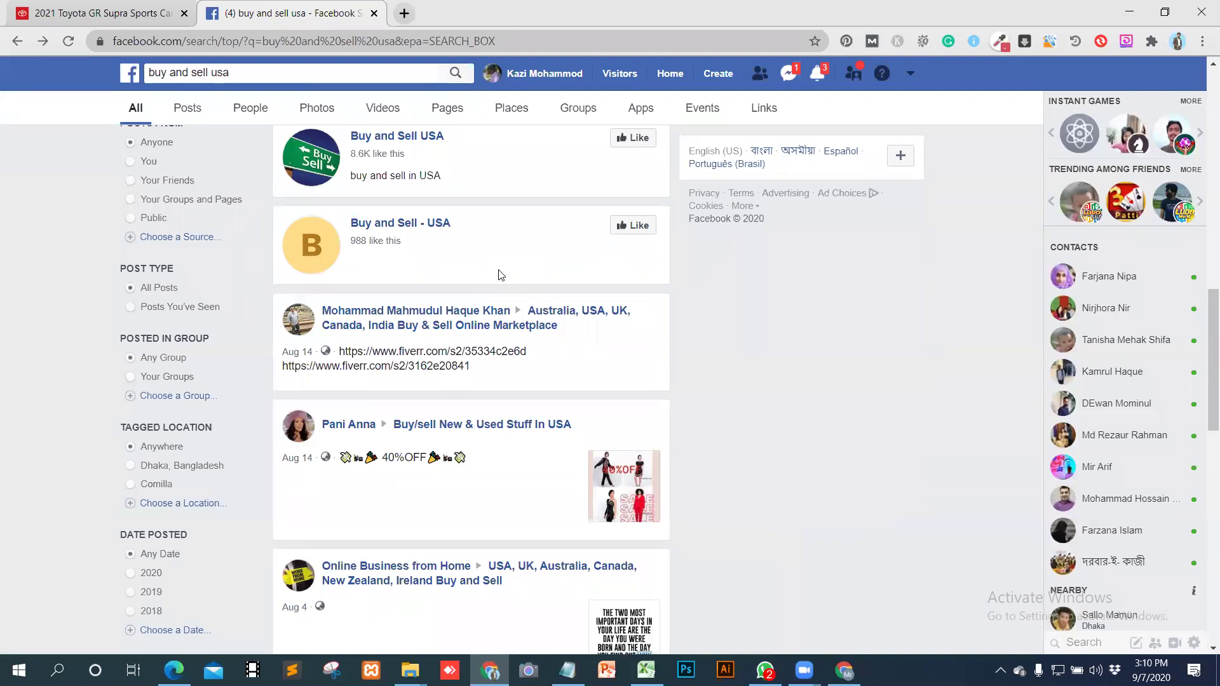
click(402, 135)
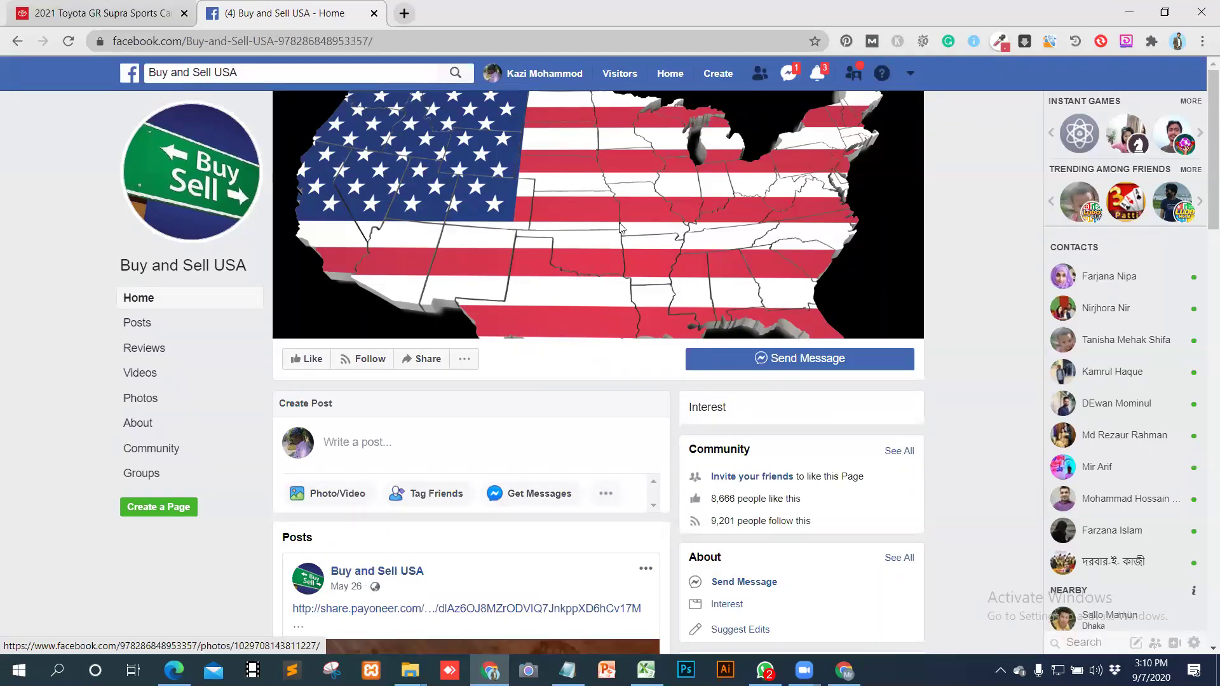
scroll(620, 227, down, 2)
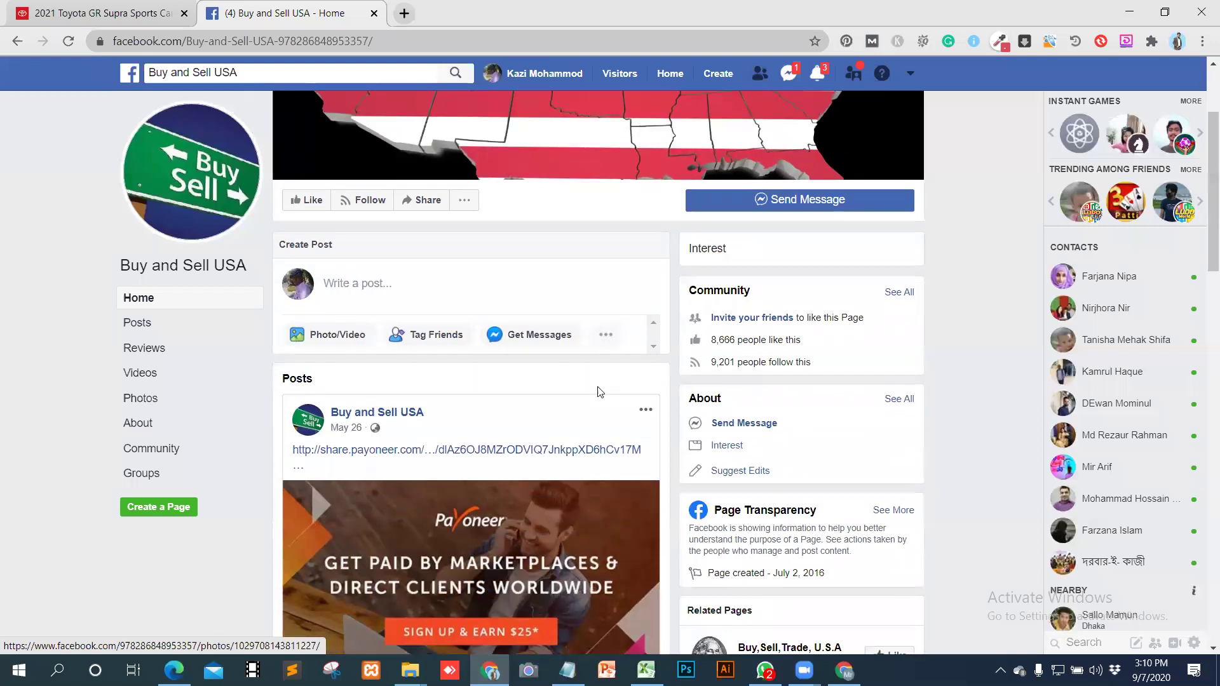
scroll(598, 391, down, 3)
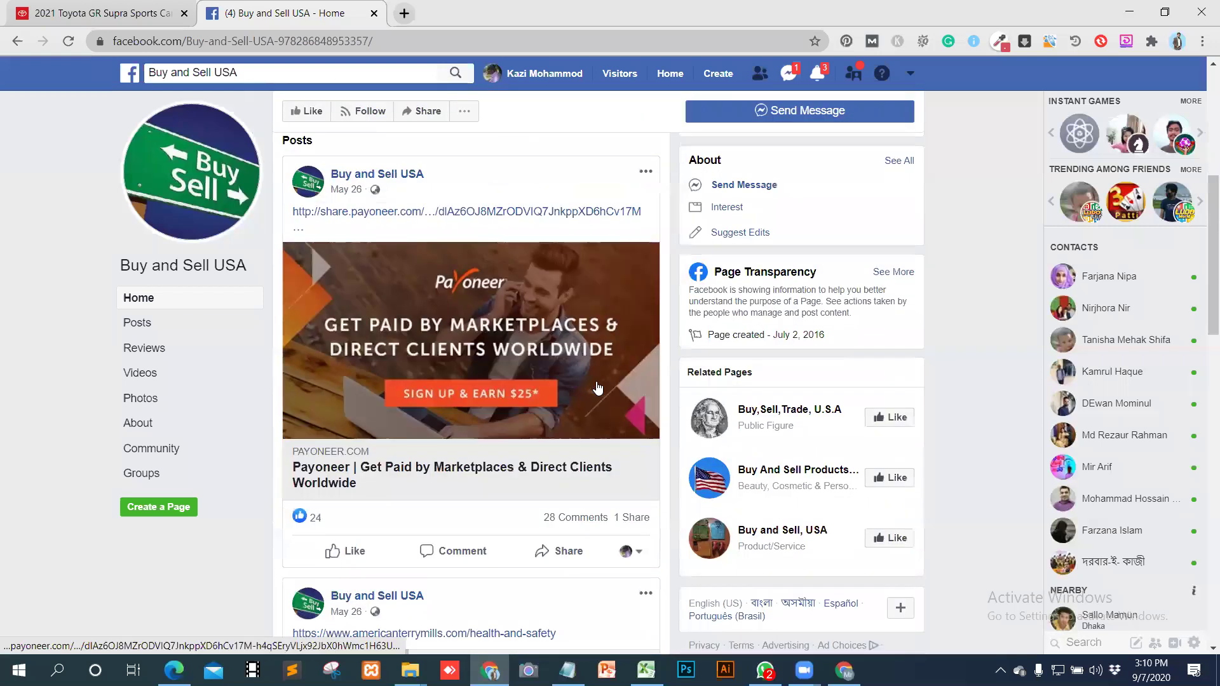
scroll(597, 387, down, 8)
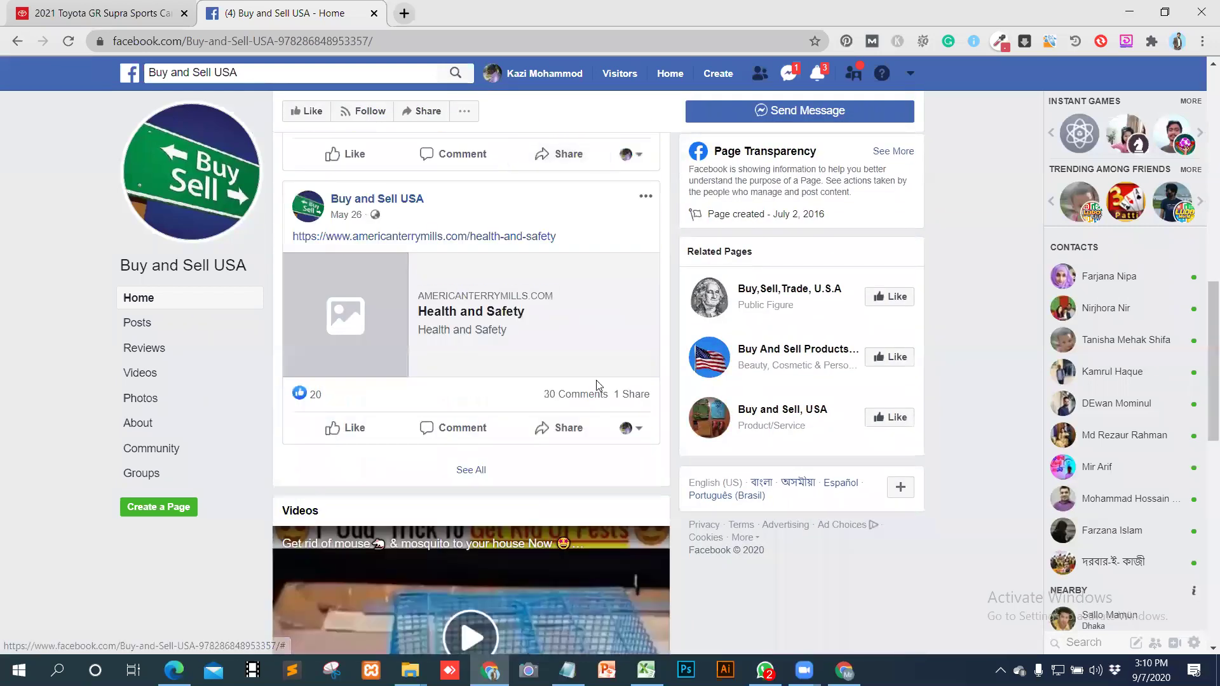
scroll(598, 385, down, 2)
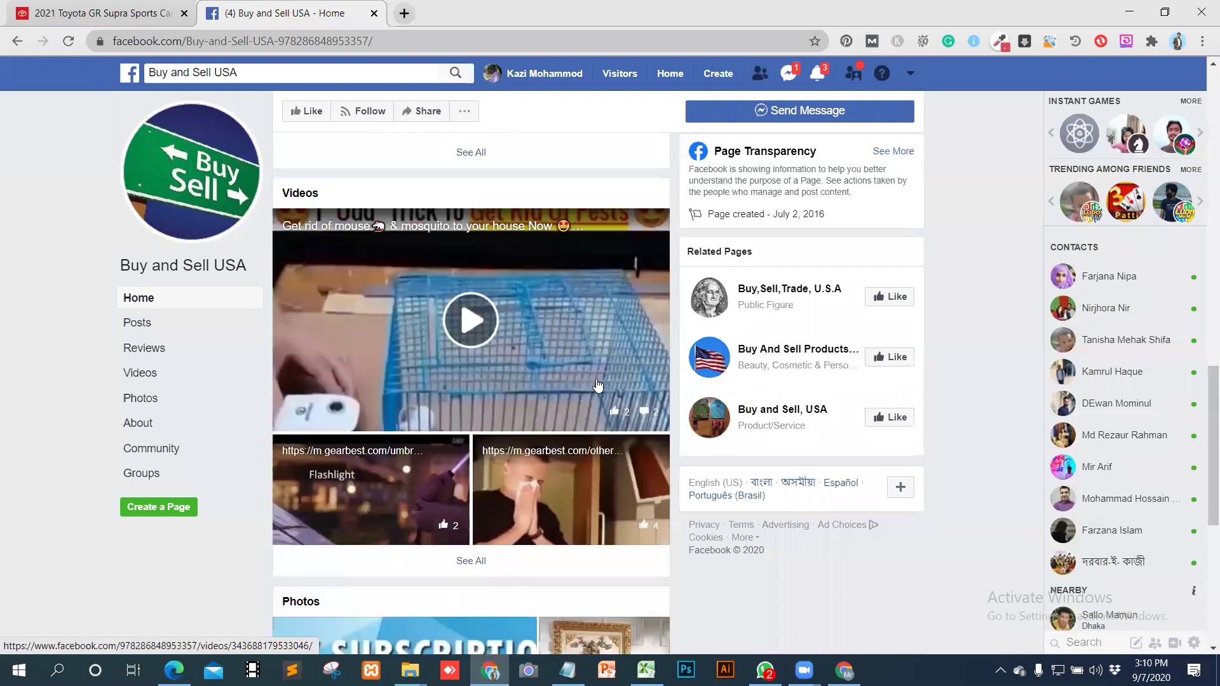
scroll(520, 342, down, 6)
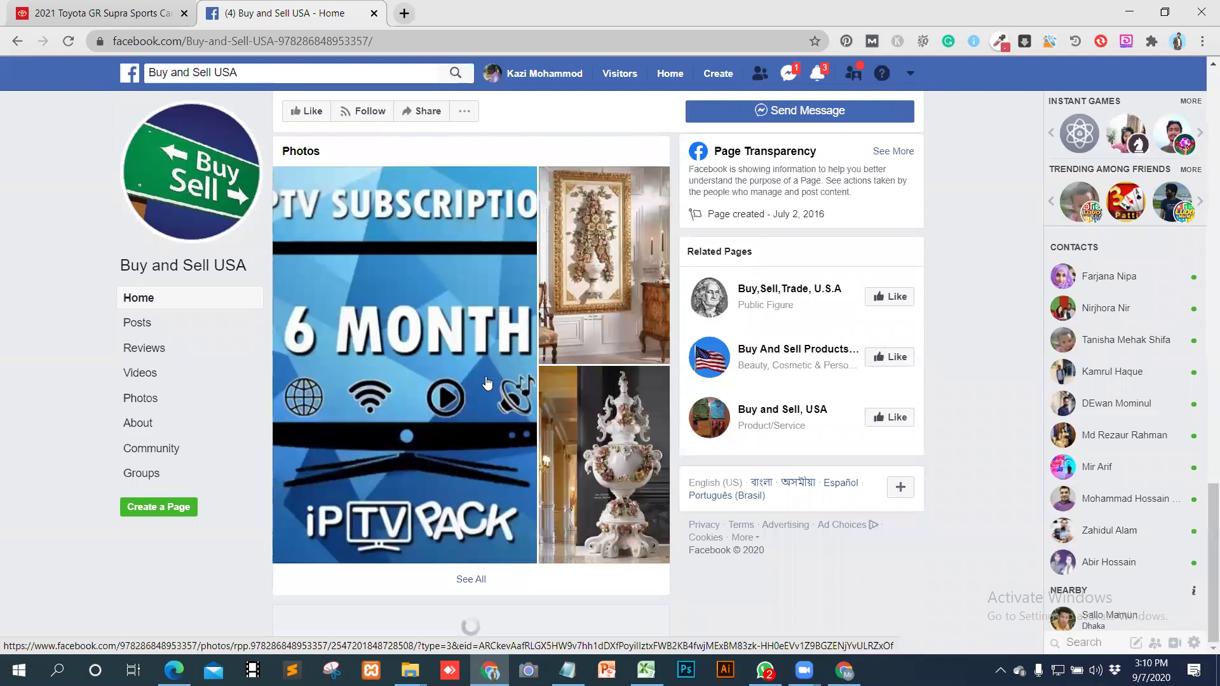
scroll(510, 324, up, 7)
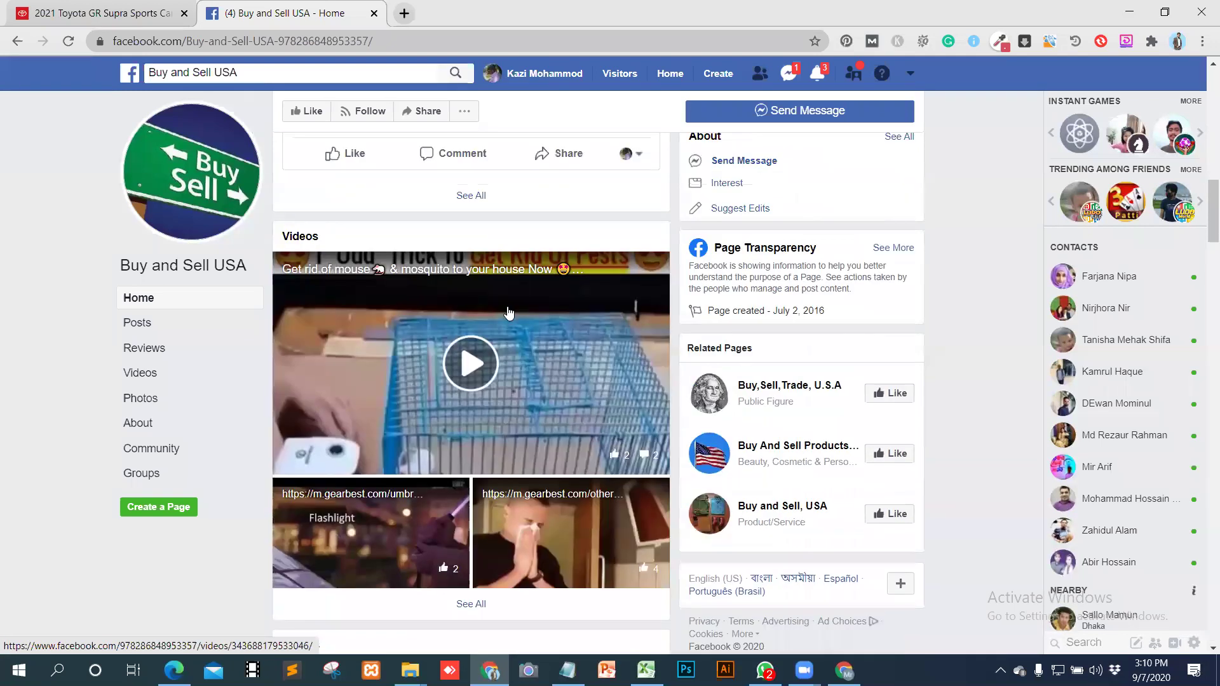
scroll(178, 153, down, 6)
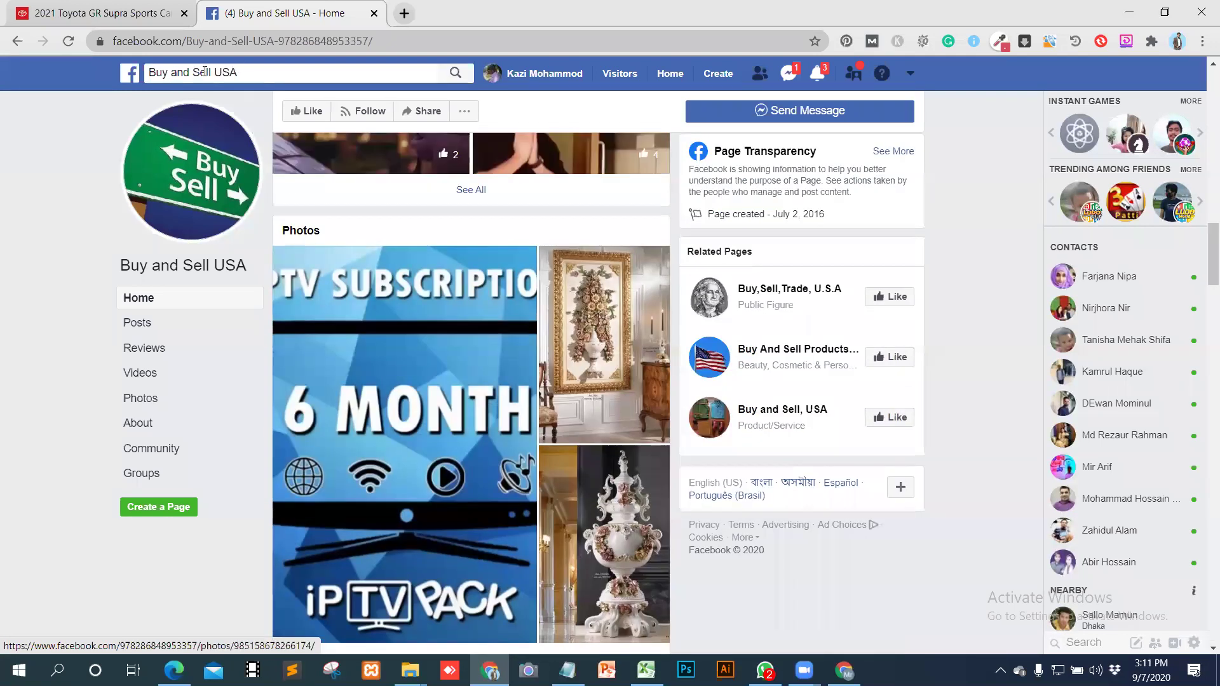
Search Facebook for 'car Buy and Sell USA' by adding 'car' before the existing query
click(175, 72)
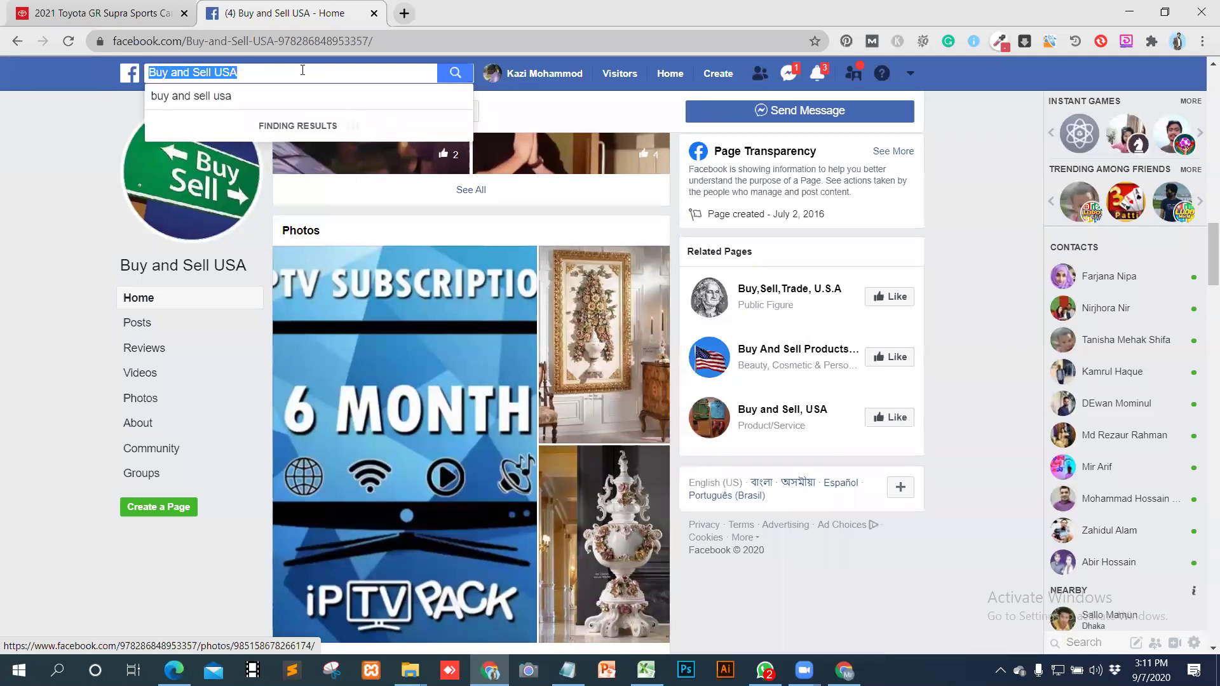
key(Home)
text(ca)
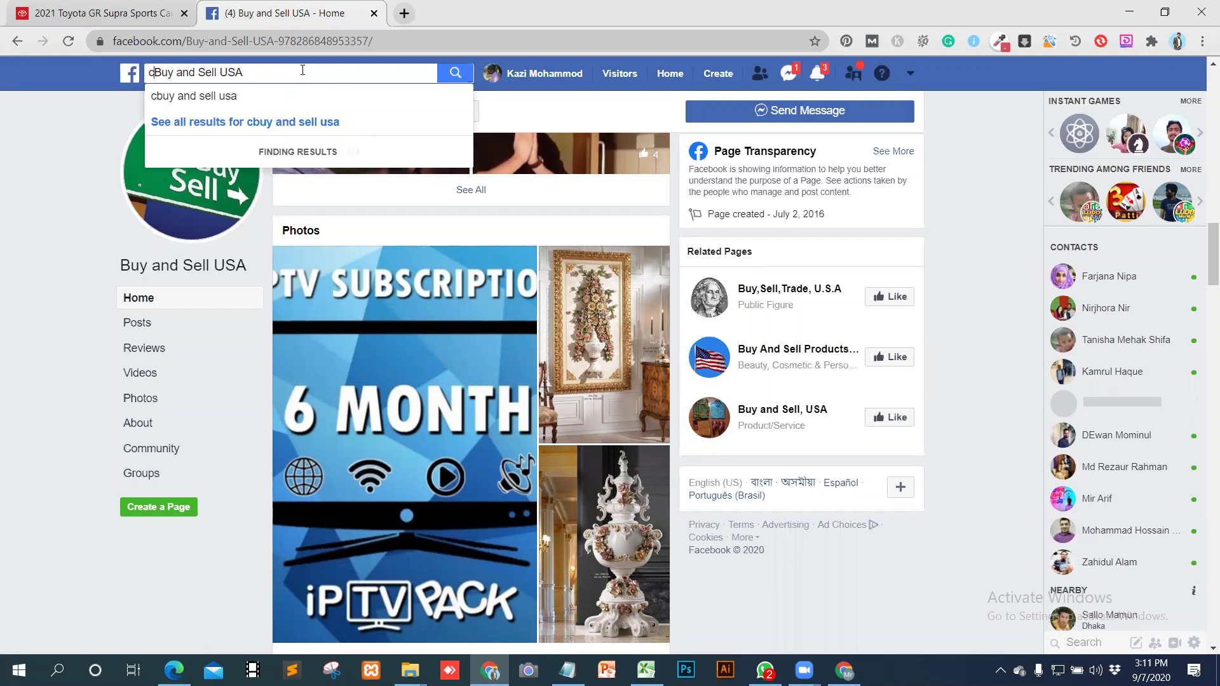
text(r)
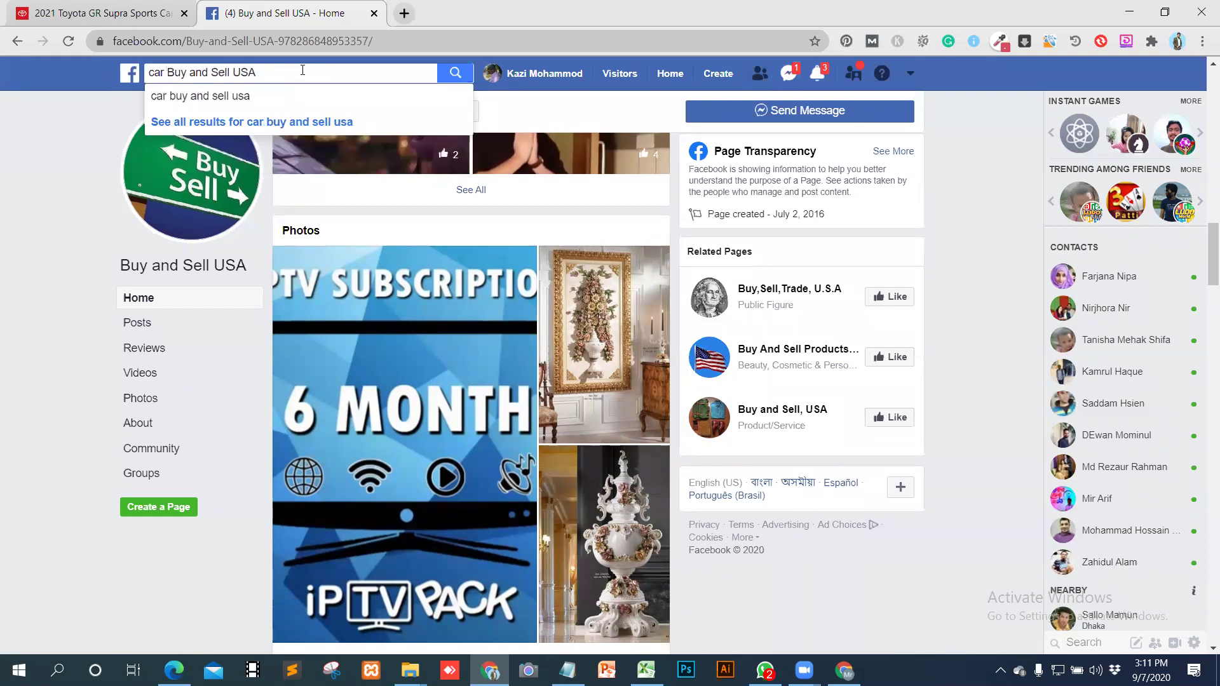
key(Return)
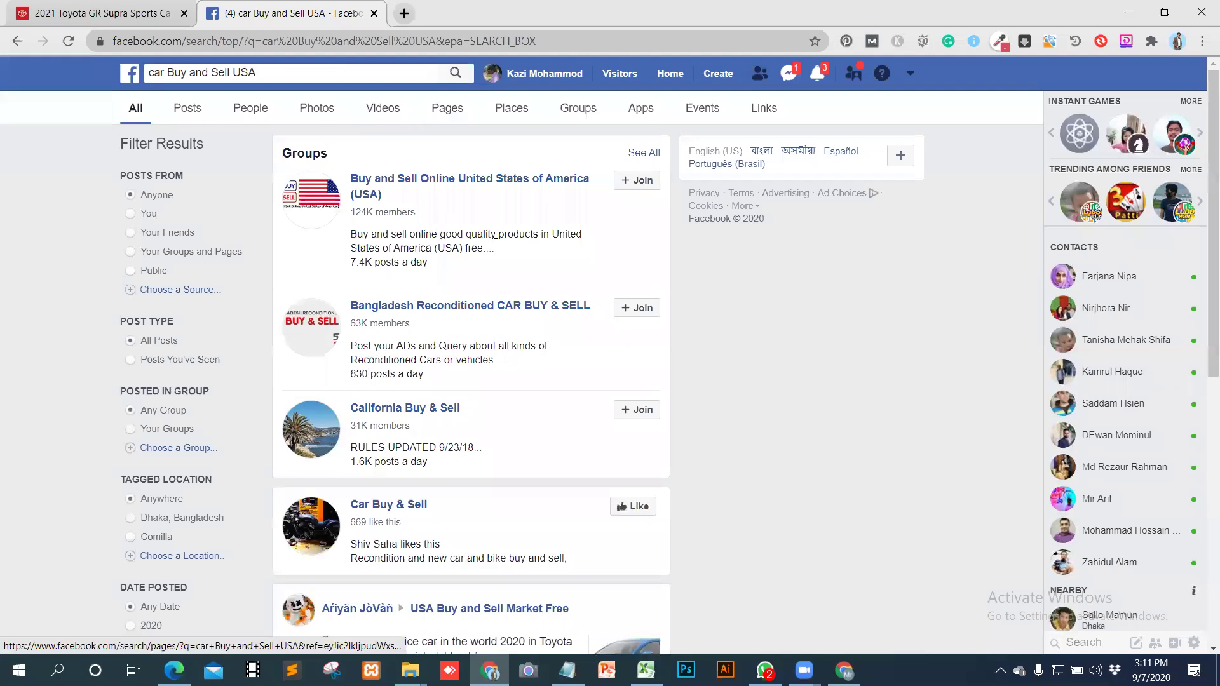
Scroll the search results and open the 'Car buy & sell' car dealership page
scroll(493, 239, down, 3)
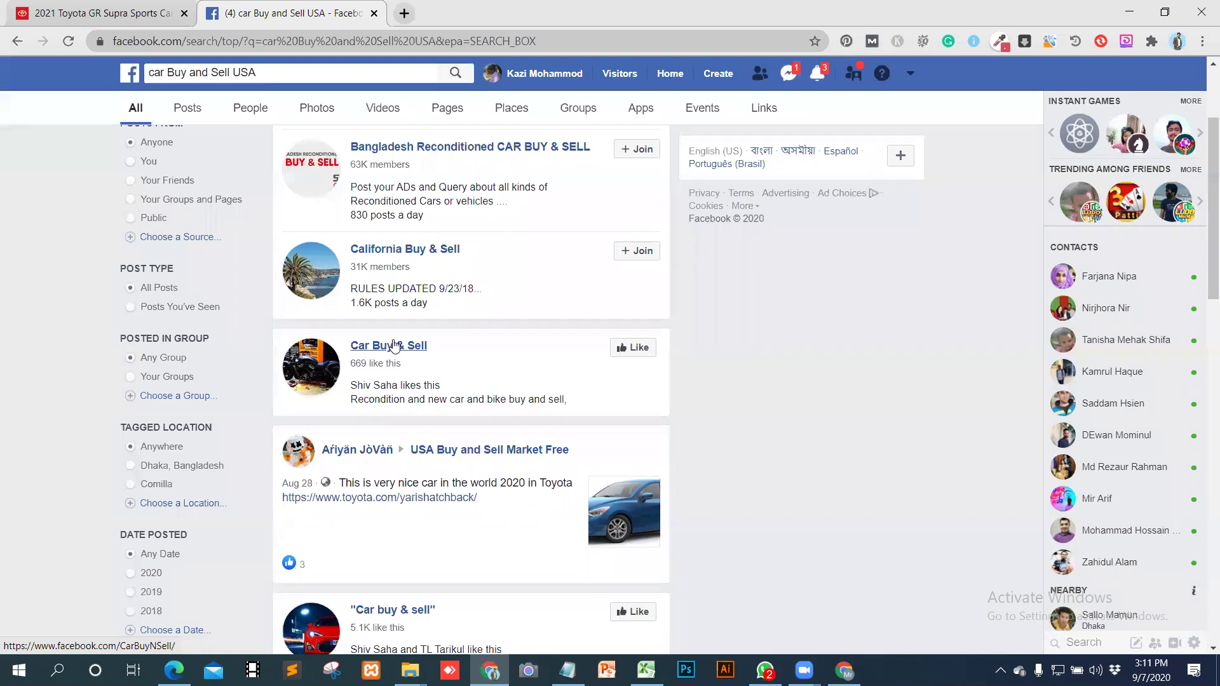
scroll(397, 343, down, 2)
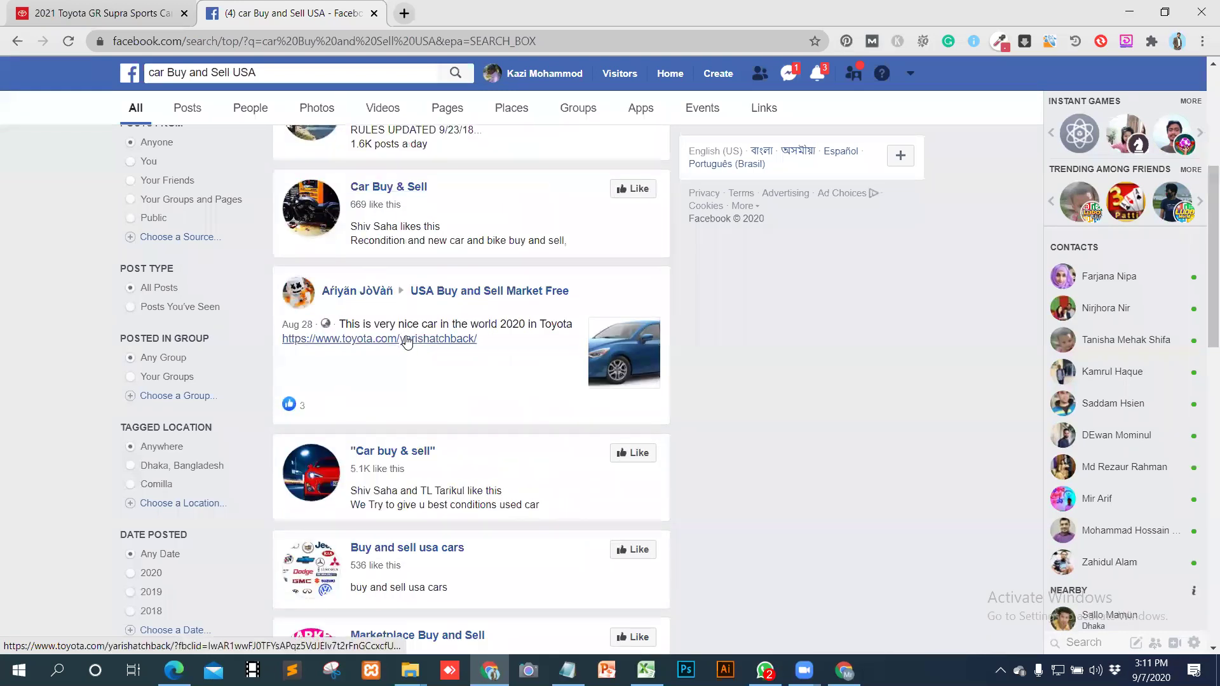
click(394, 451)
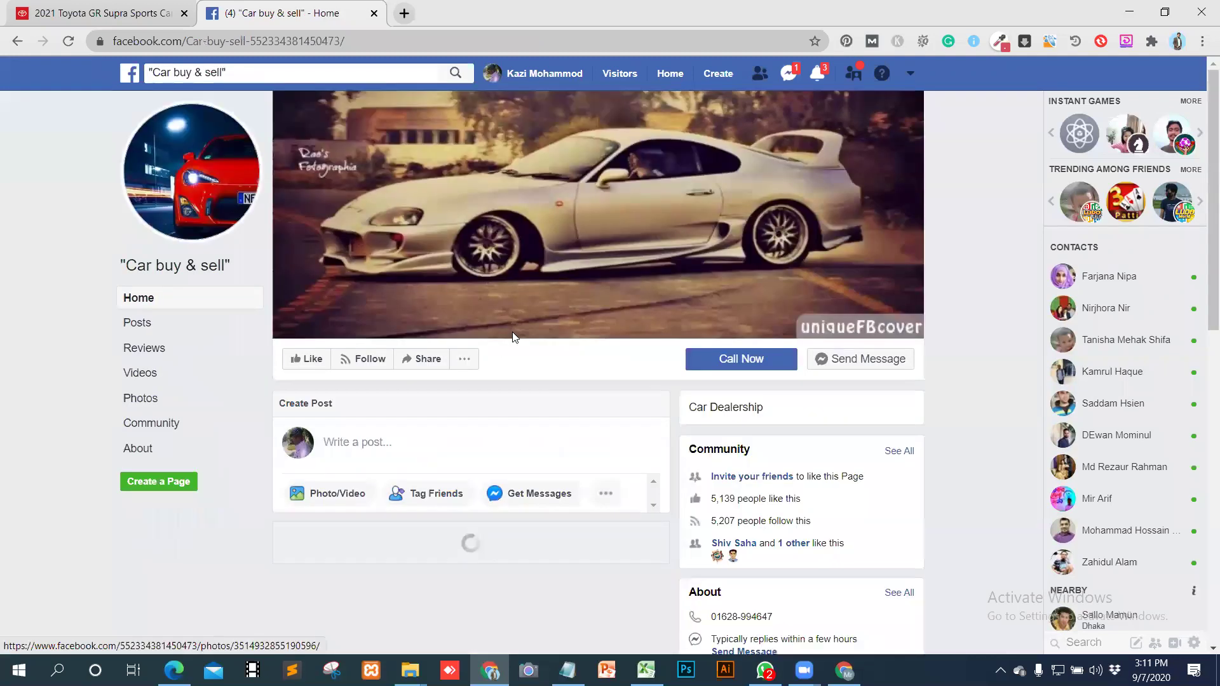
Scroll to the Toyota Axio X post and expand its full description
scroll(512, 339, down, 1)
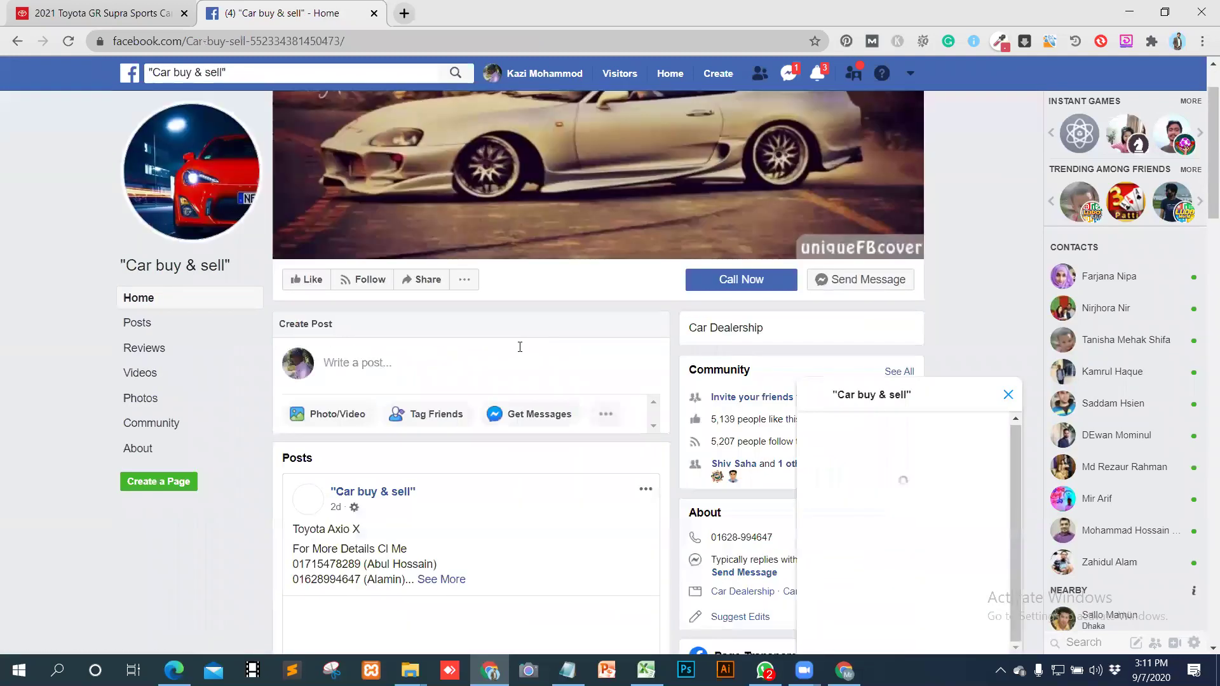
scroll(512, 347, down, 4)
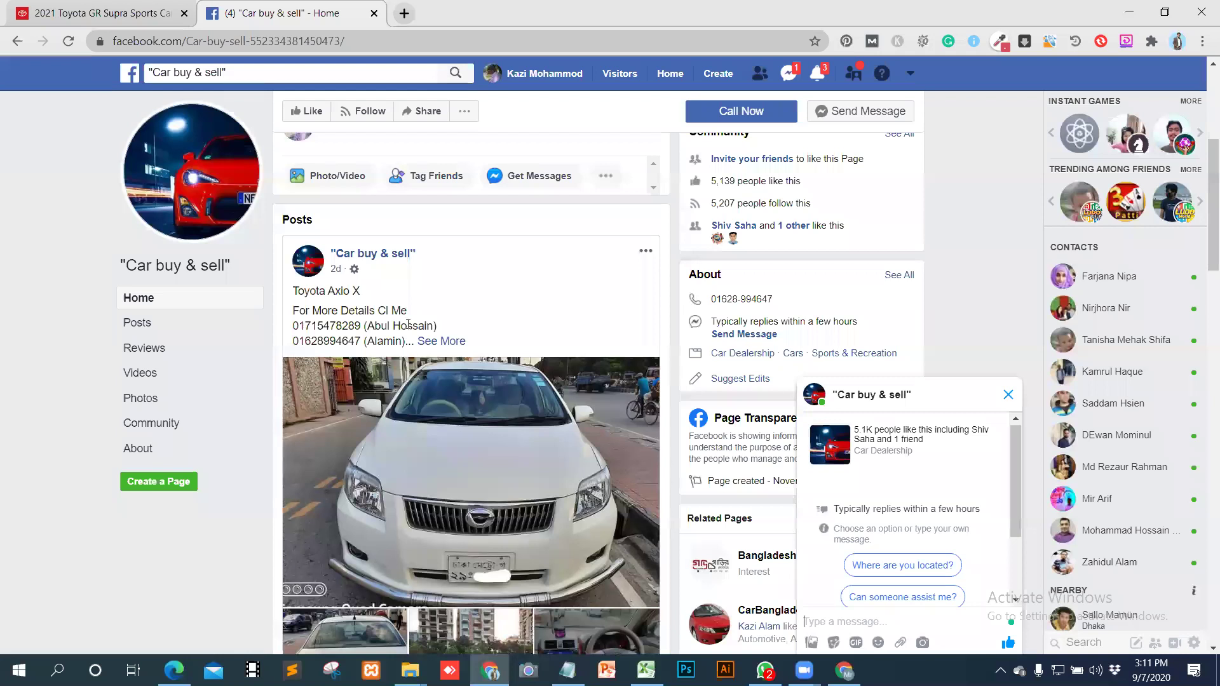
scroll(443, 343, down, 1)
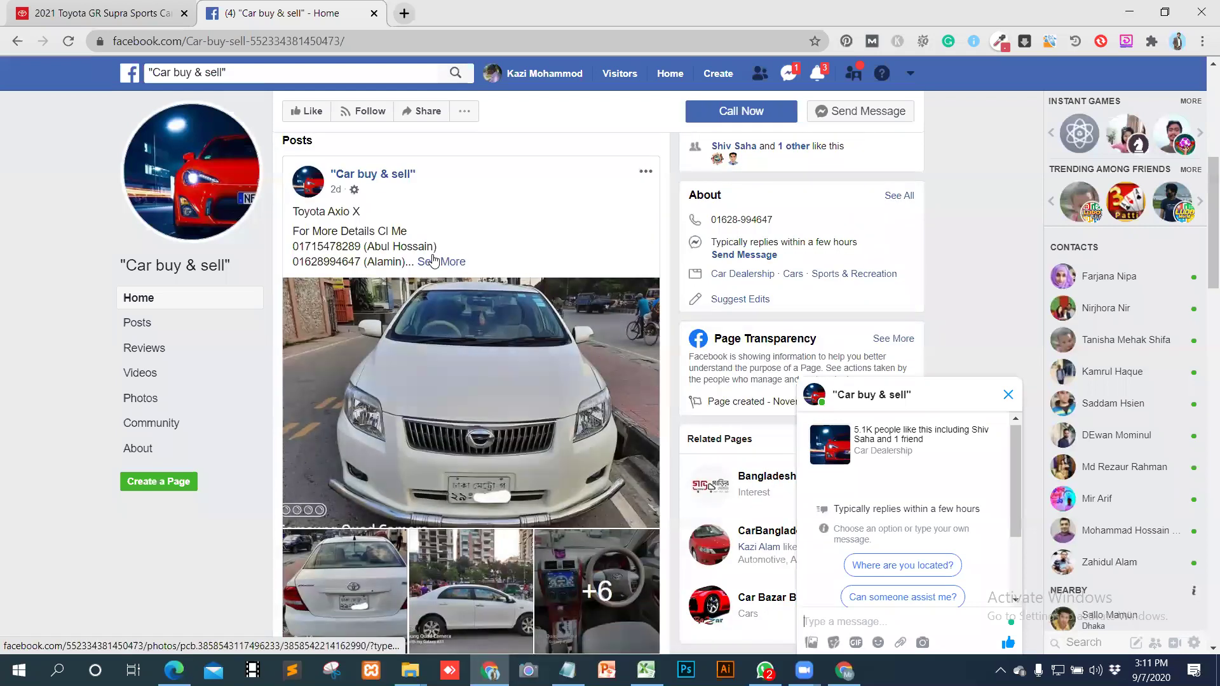
click(440, 262)
Scroll down to the silver Corolla post with 5 reactions and 7 comments
scroll(455, 317, down, 5)
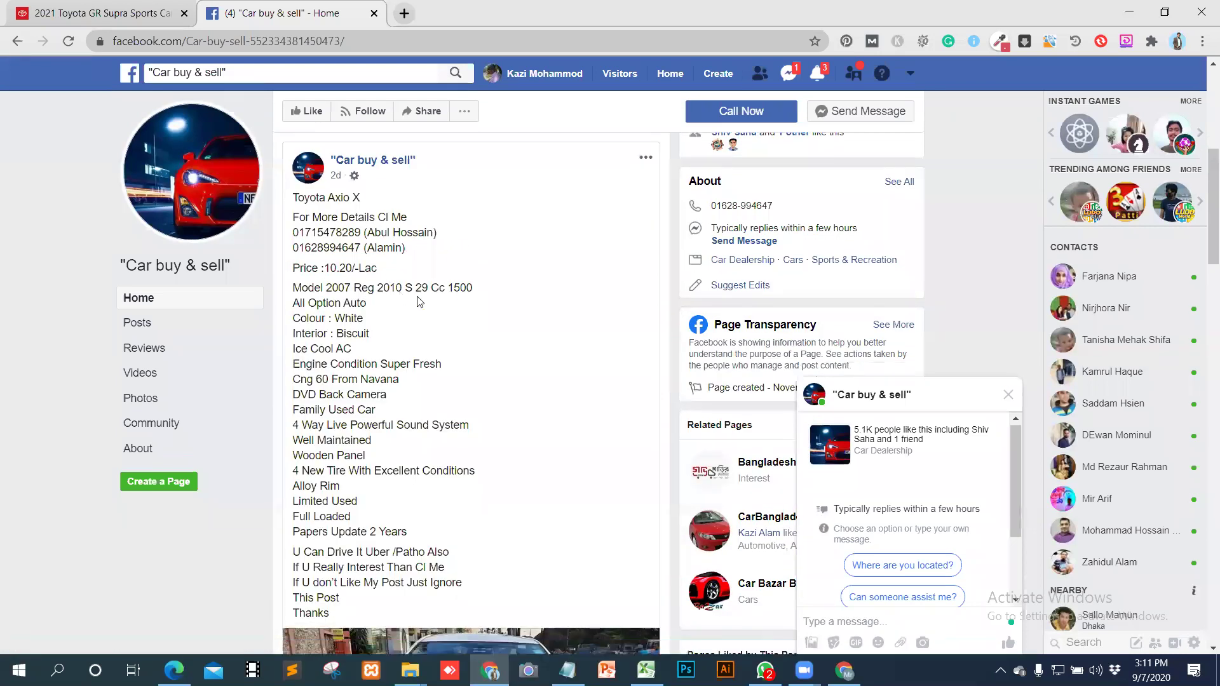
scroll(455, 318, down, 6)
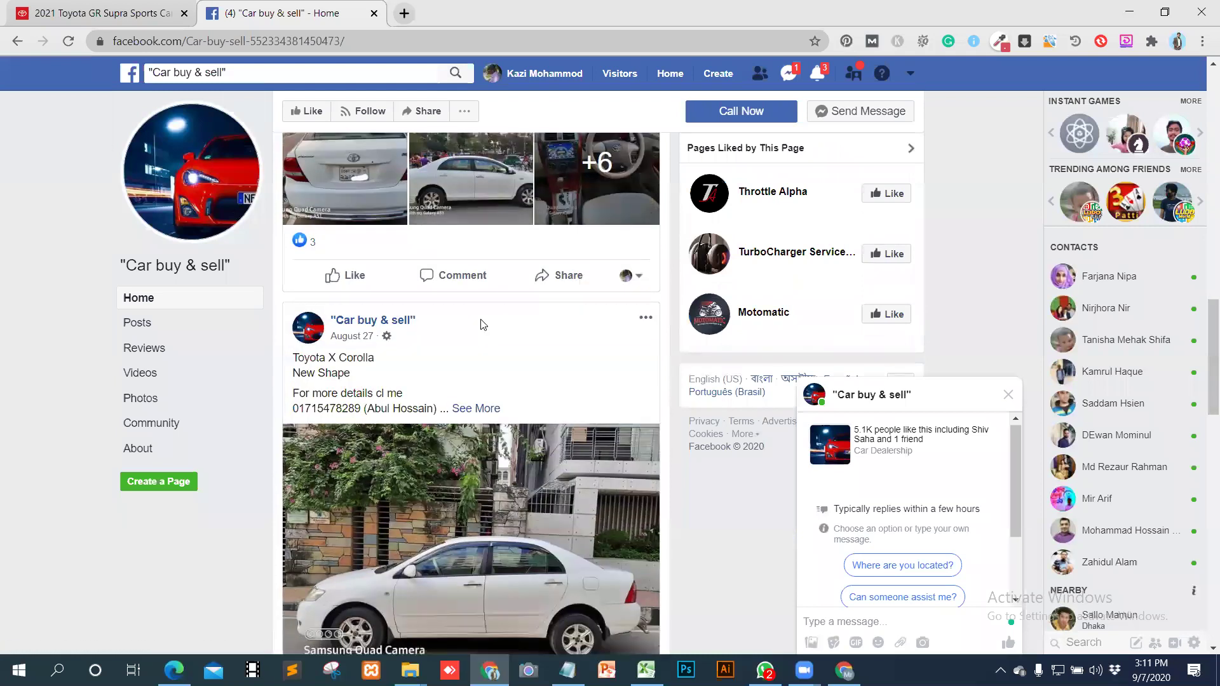
scroll(483, 317, down, 6)
scroll(502, 356, down, 5)
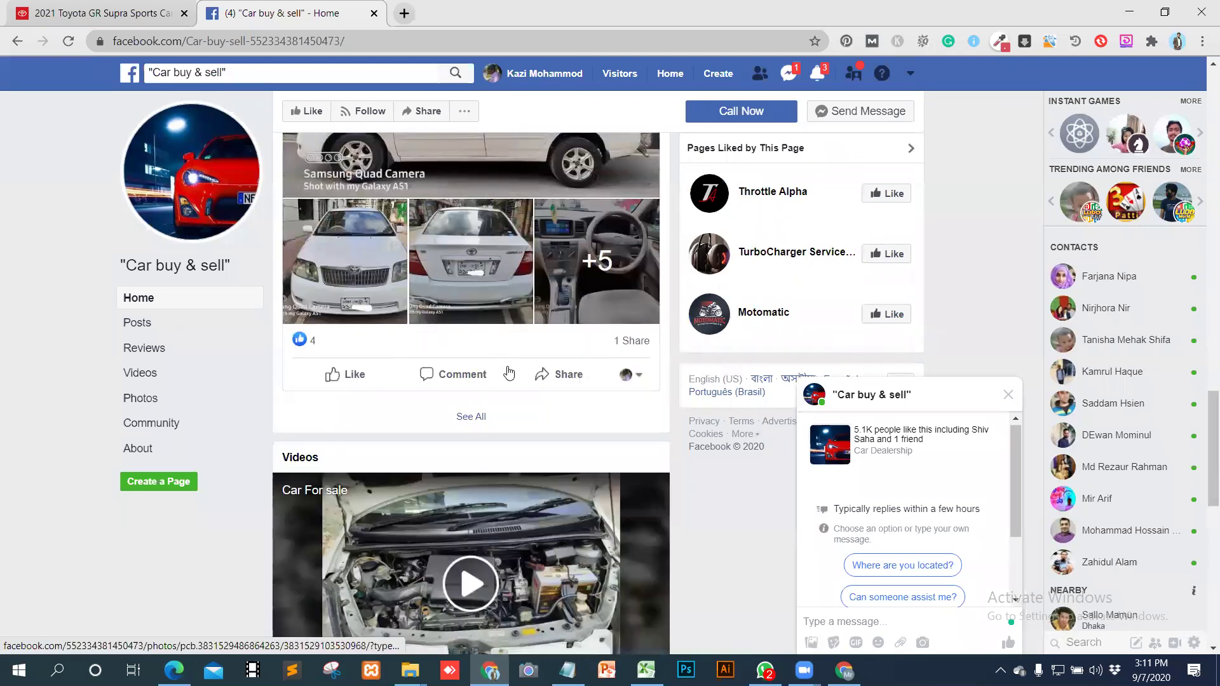
scroll(508, 362, down, 4)
scroll(511, 367, down, 4)
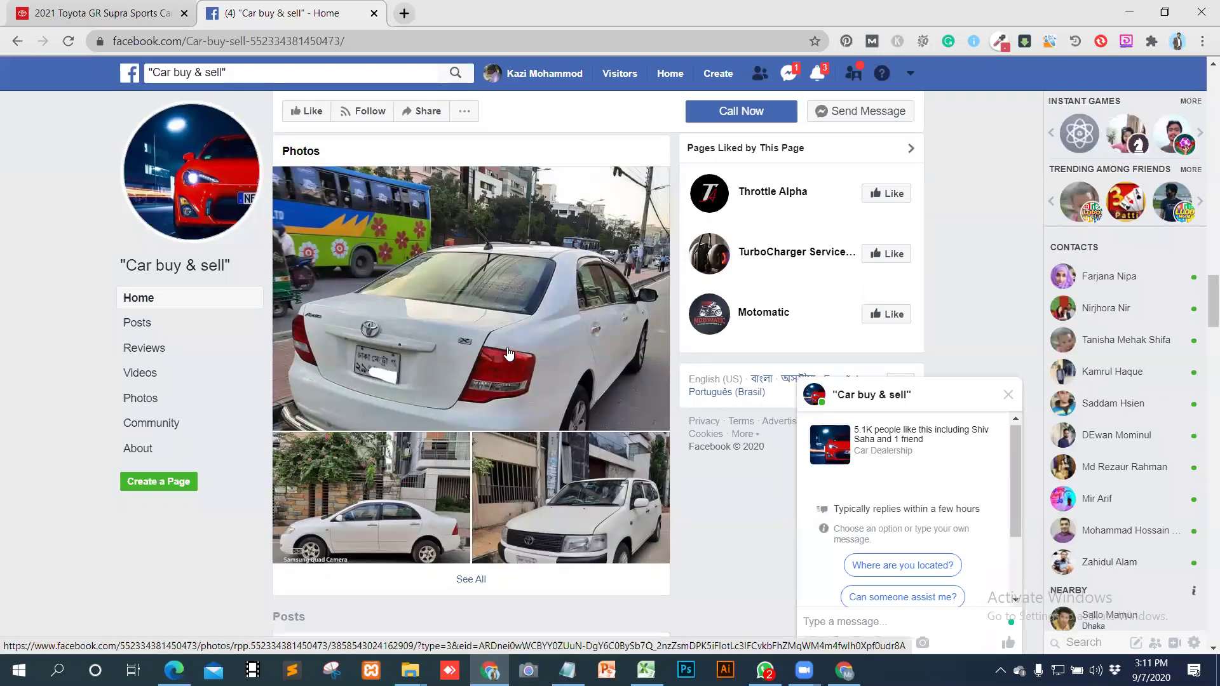
scroll(499, 337, down, 5)
scroll(497, 334, down, 8)
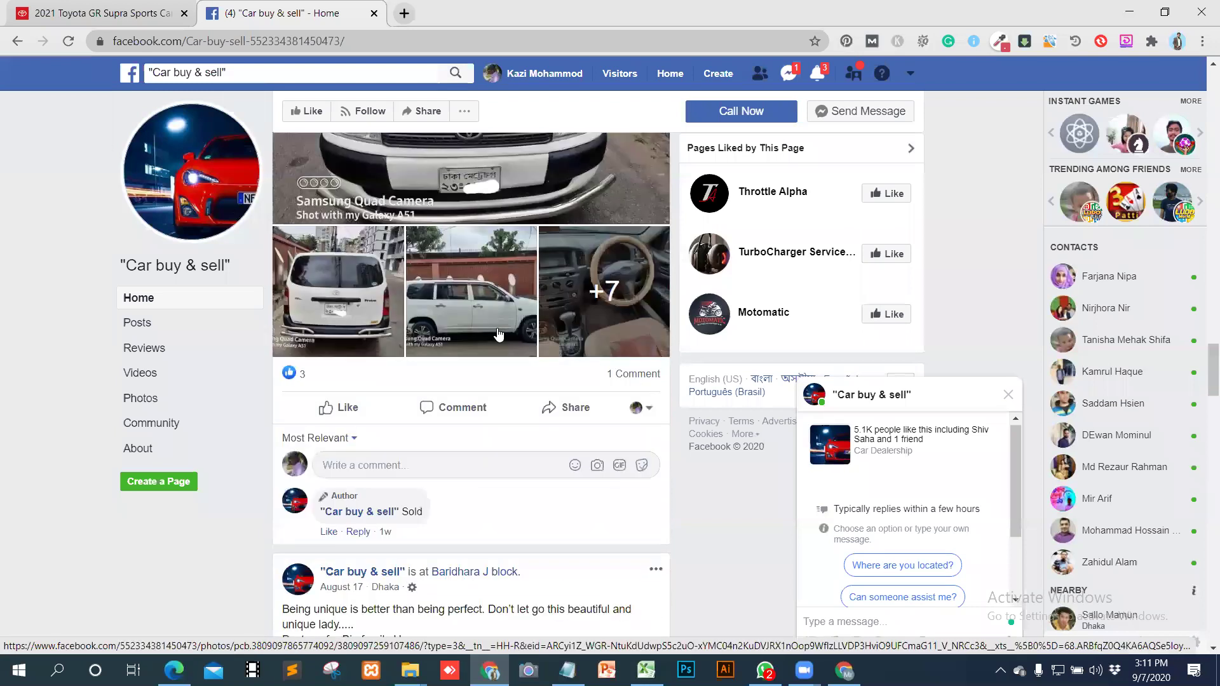
scroll(499, 335, down, 13)
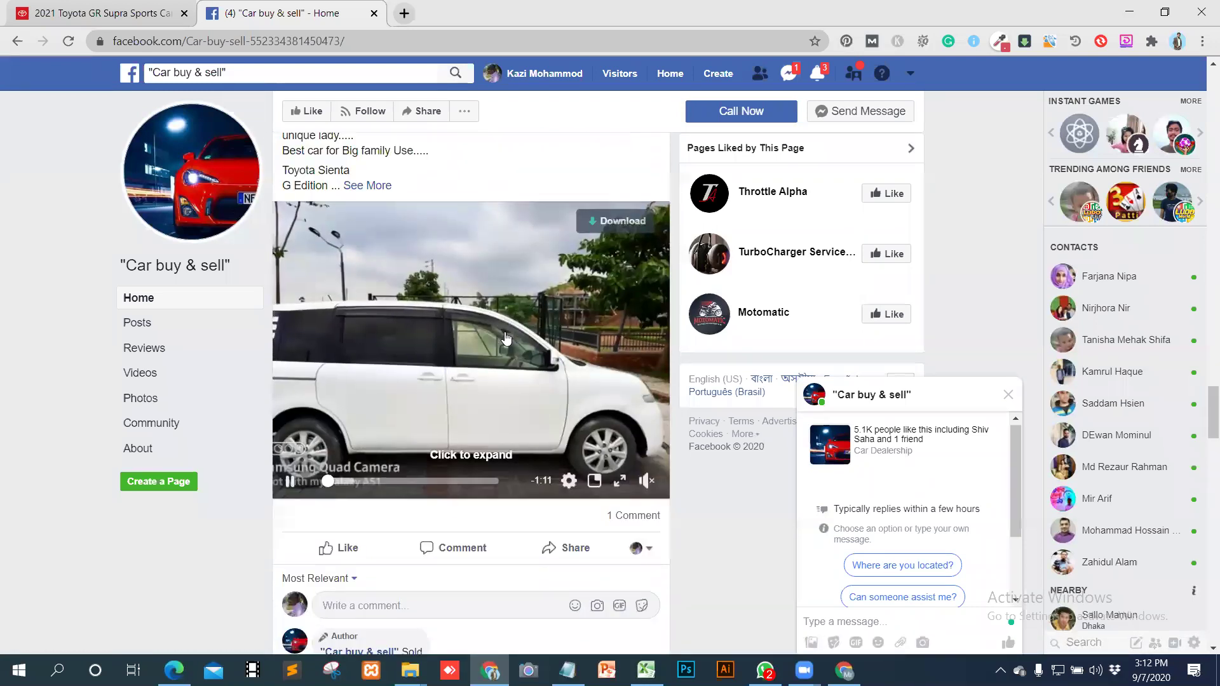
scroll(512, 337, down, 11)
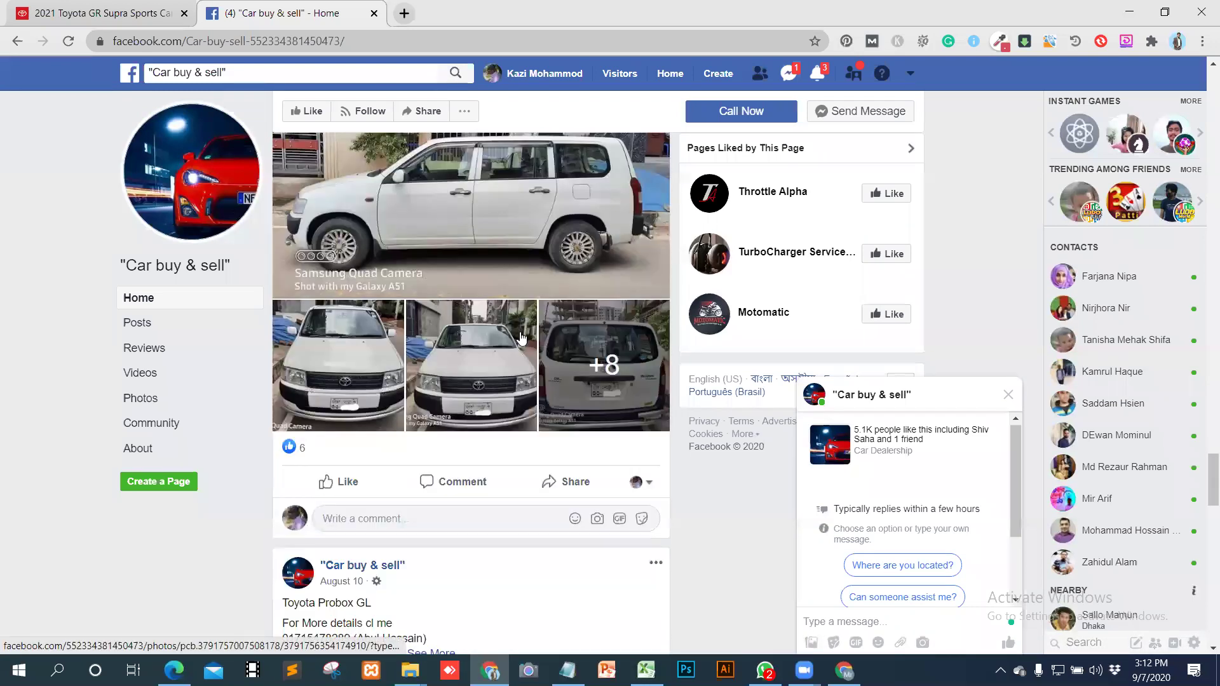
scroll(523, 338, down, 9)
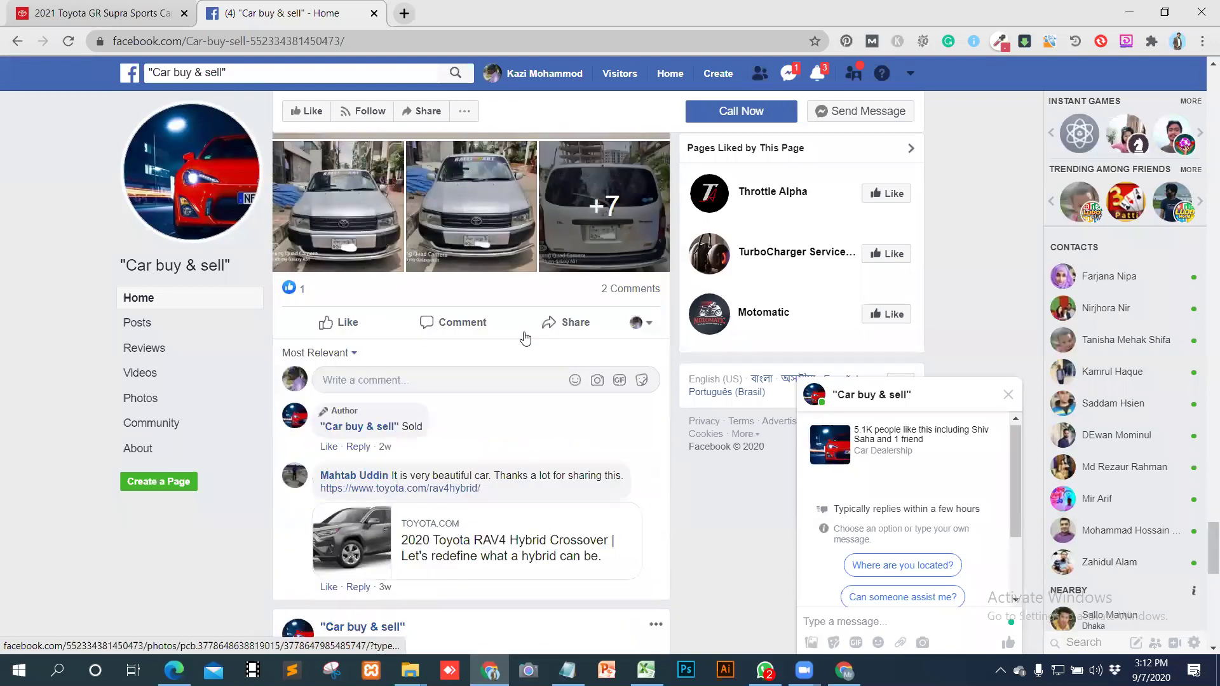
scroll(526, 339, down, 8)
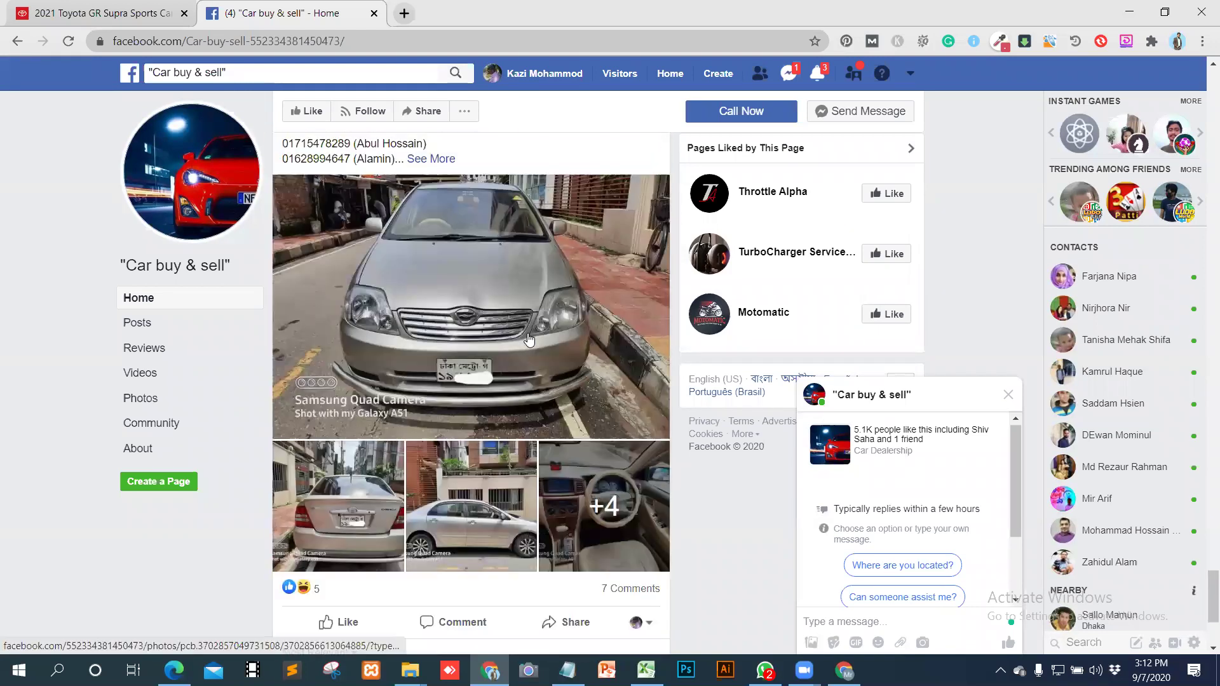
scroll(528, 342, down, 3)
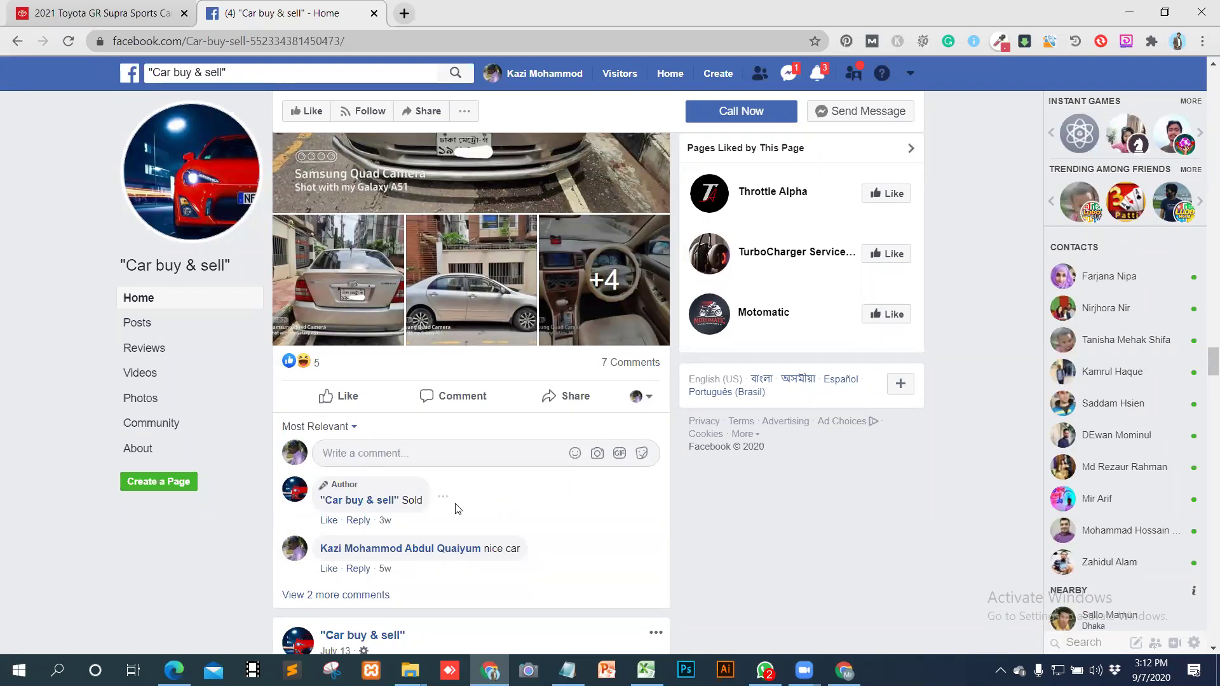
scroll(491, 332, up, 4)
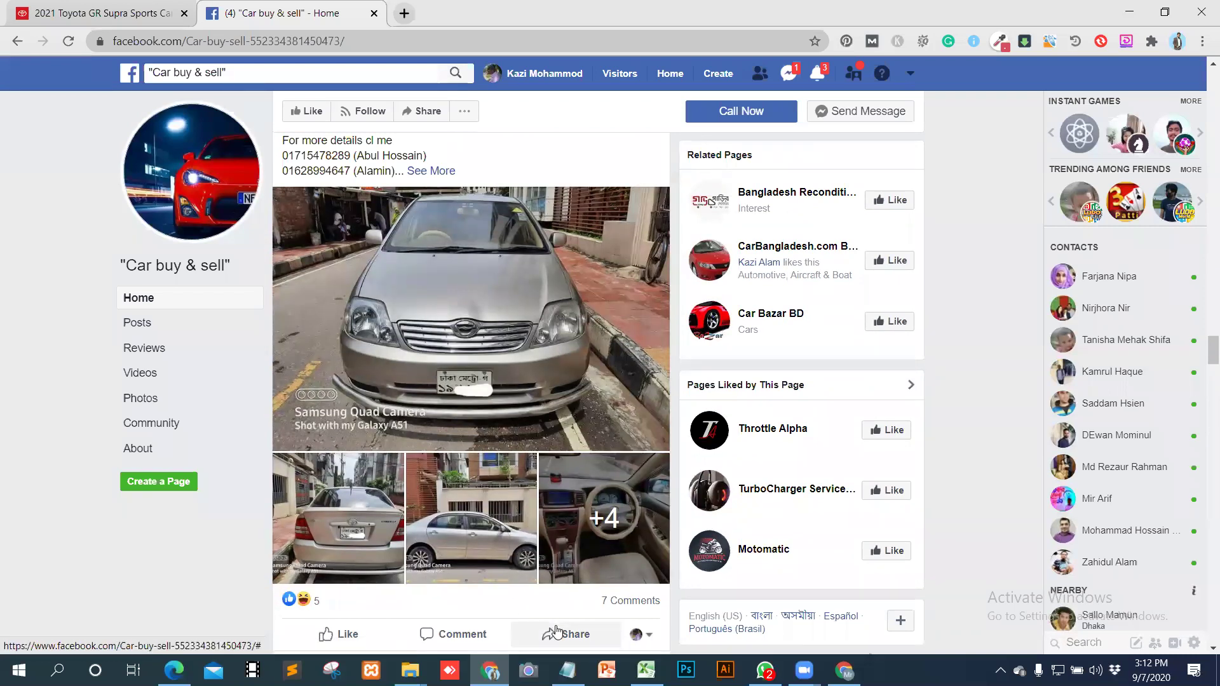
key(alt+Tab)
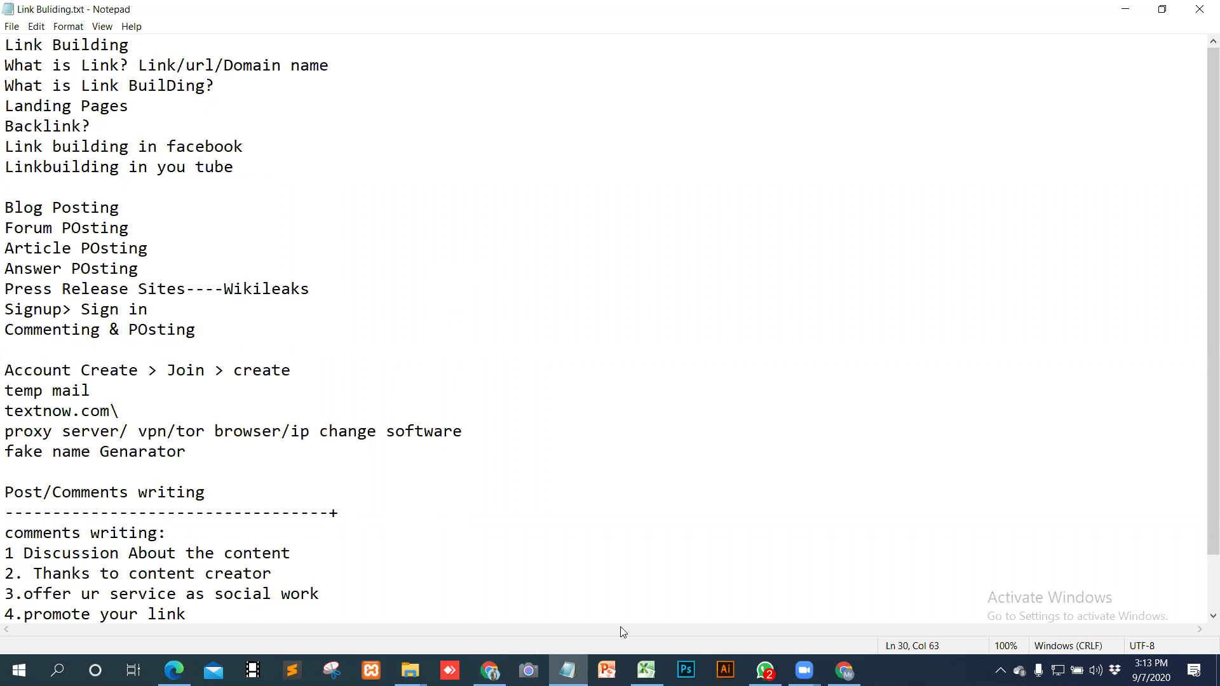
click(489, 670)
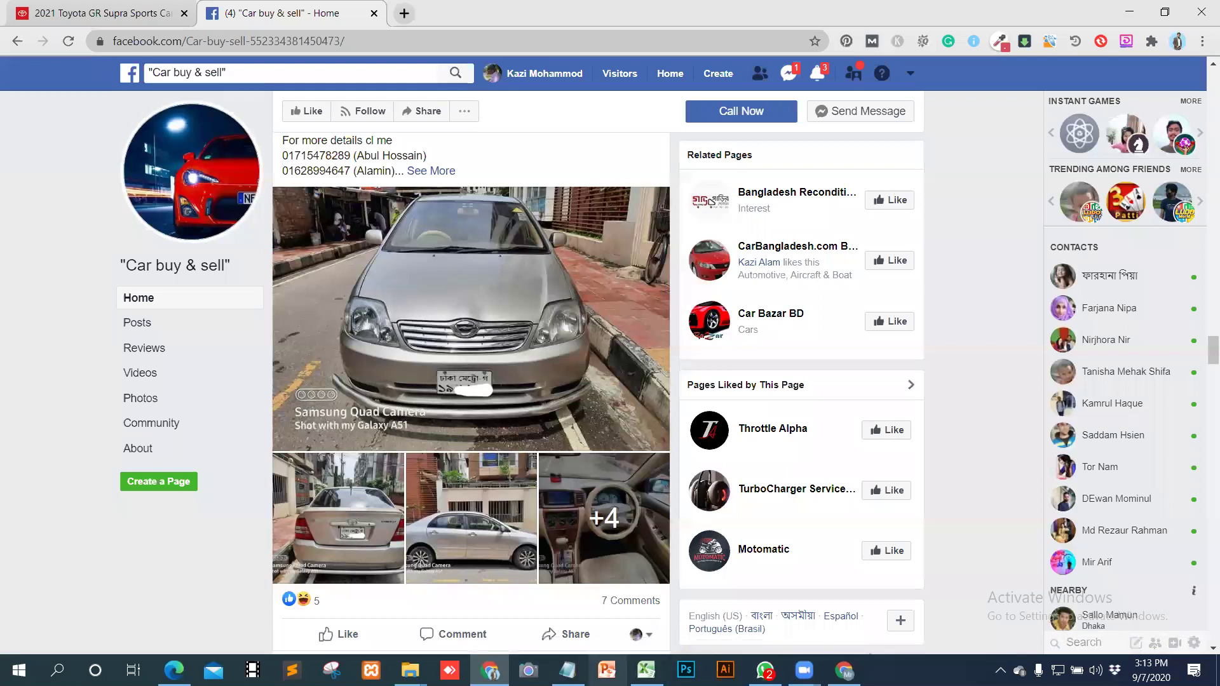
click(567, 670)
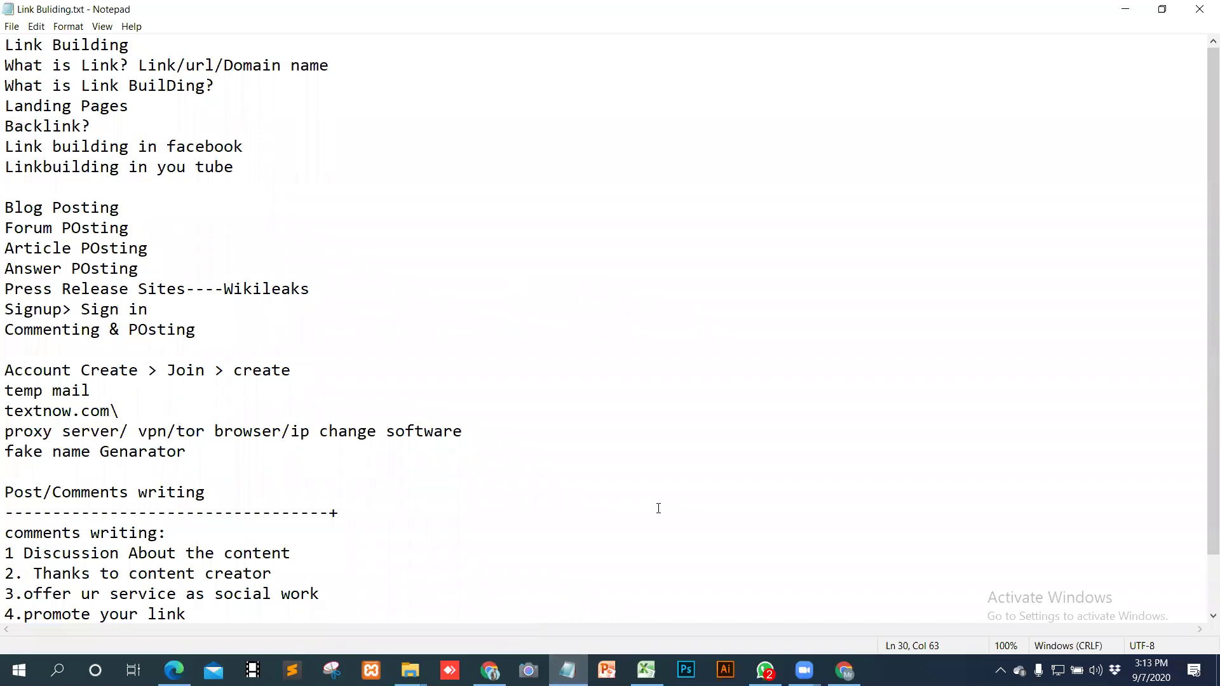
Return to the Car buy & sell page, expand the Toyota X Corolla Limited post, and reach its comment box
click(490, 670)
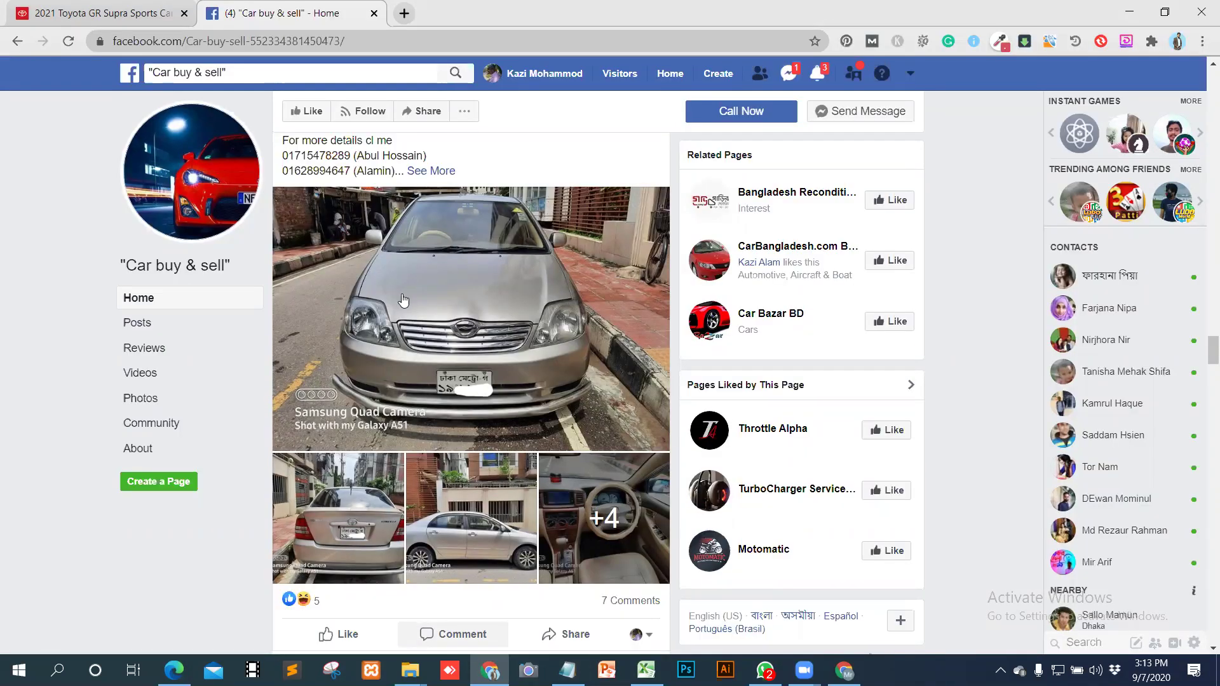
scroll(416, 300, up, 3)
scroll(414, 298, down, 5)
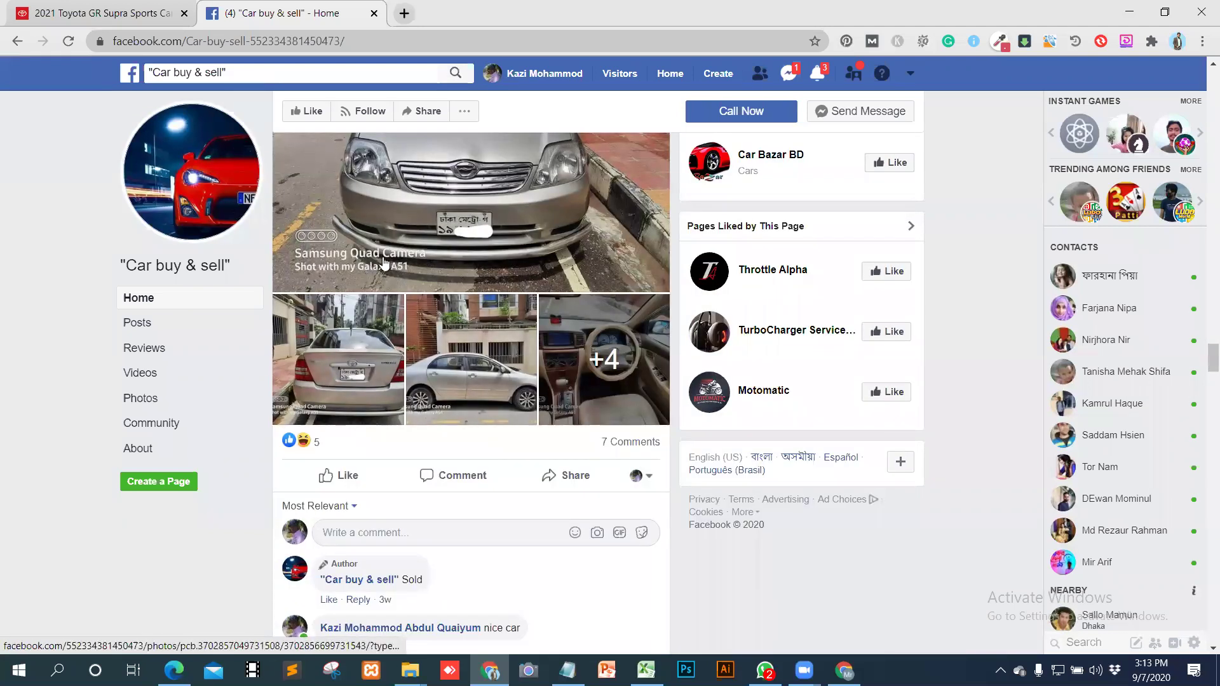
scroll(419, 289, up, 2)
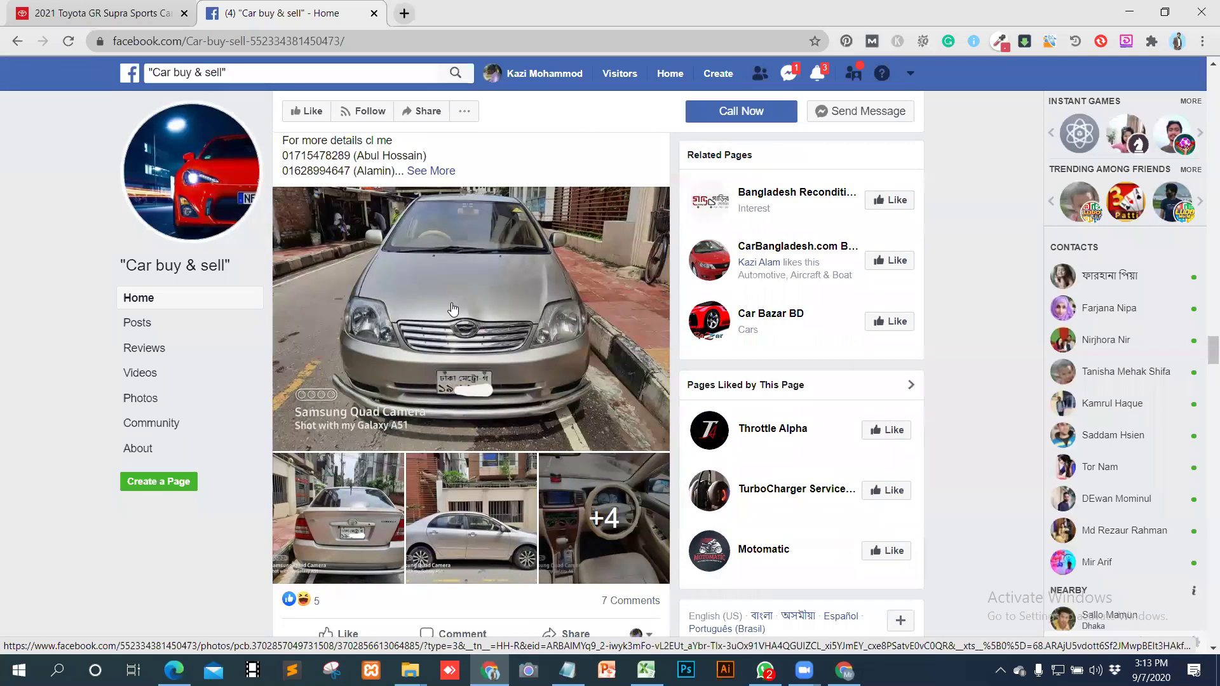
scroll(464, 193, up, 1)
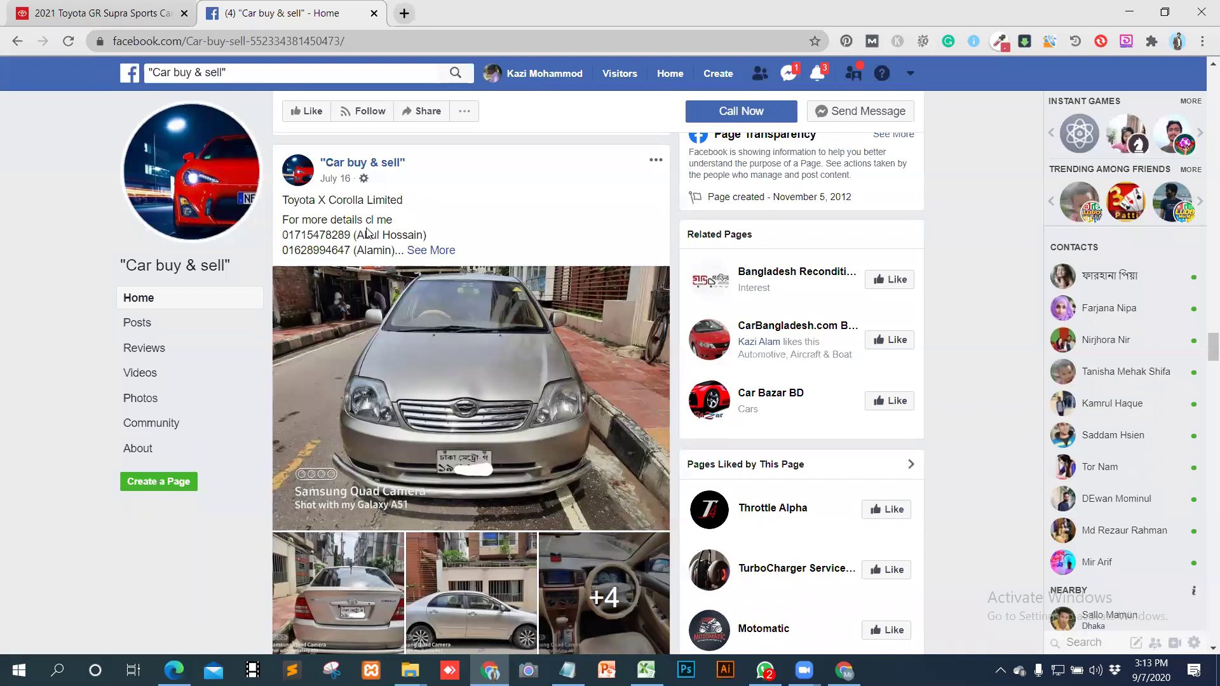
click(429, 251)
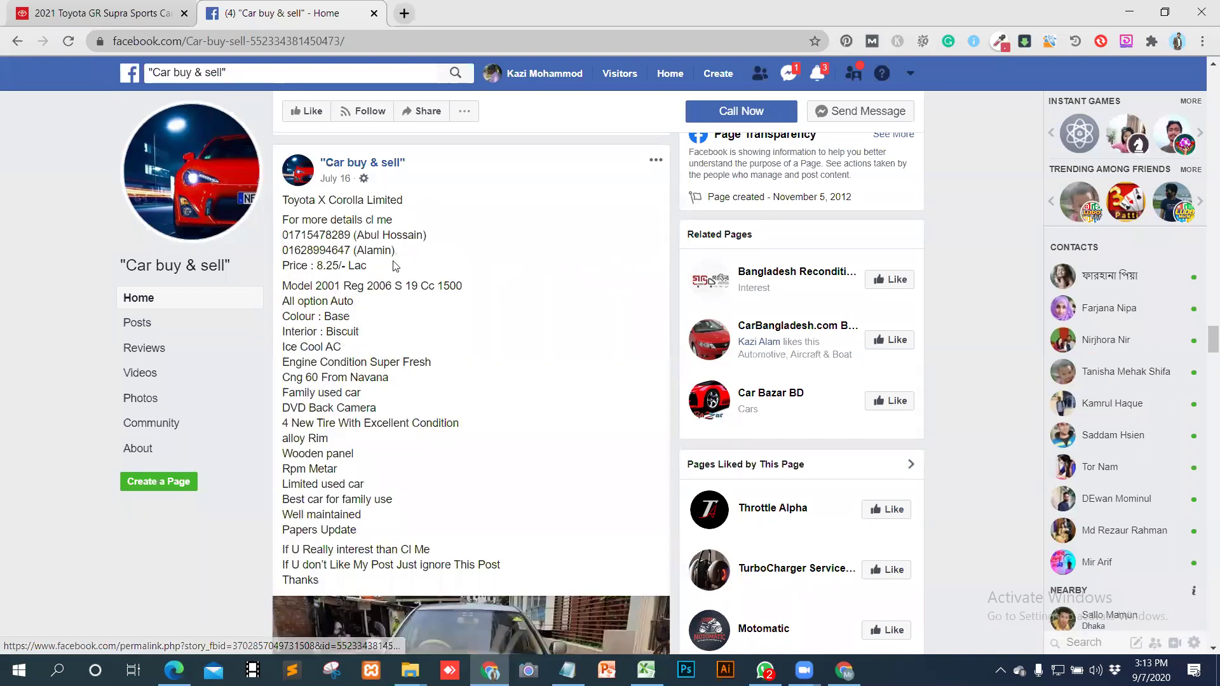
scroll(448, 307, down, 2)
scroll(485, 308, down, 1)
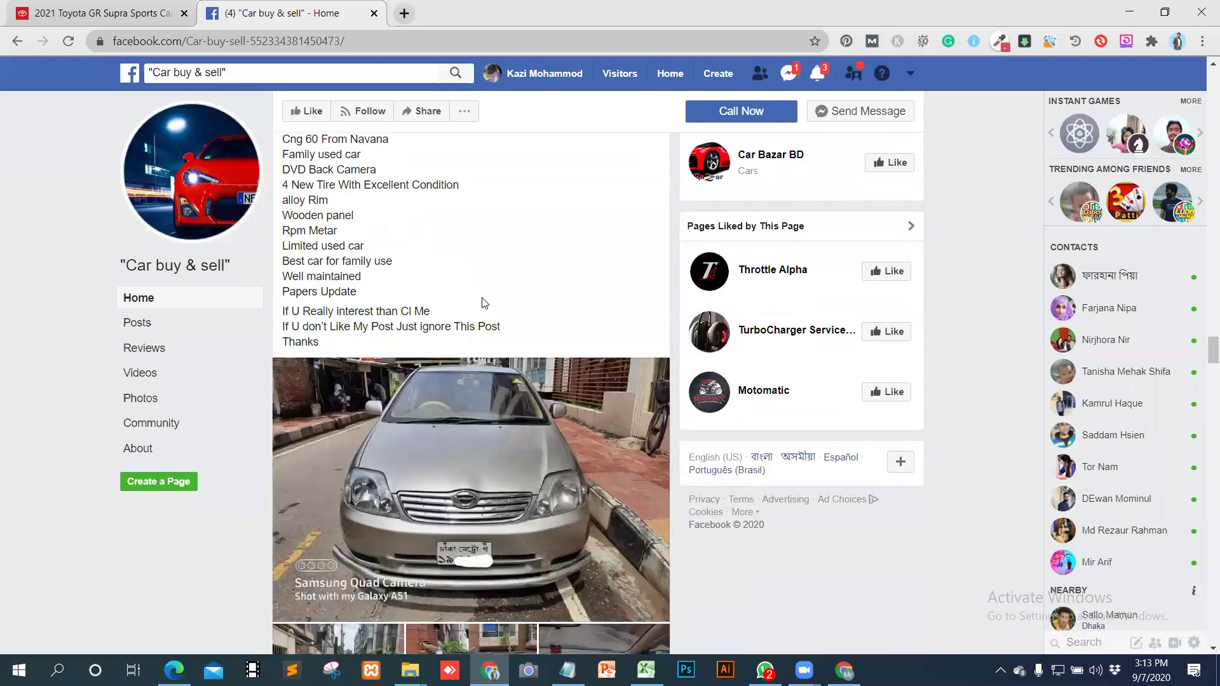
scroll(501, 297, down, 7)
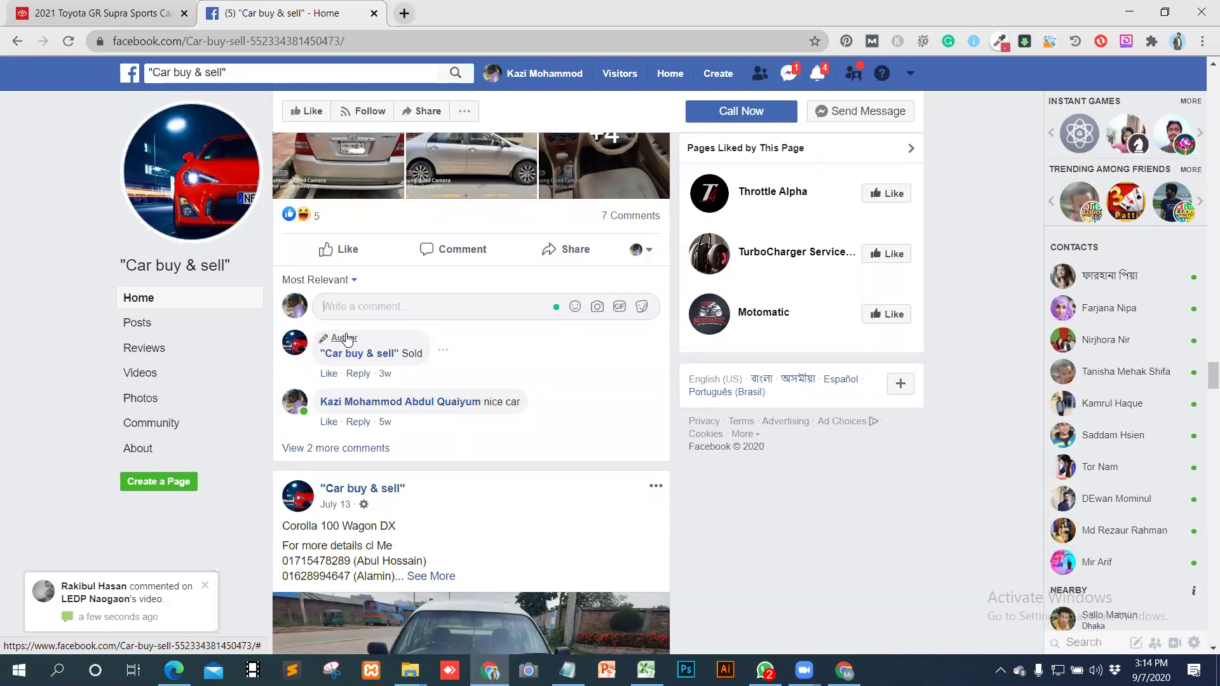
Post the comment 'Wow that's nice car' on the Corolla listing and choose Edit from its menu
text(Wow )
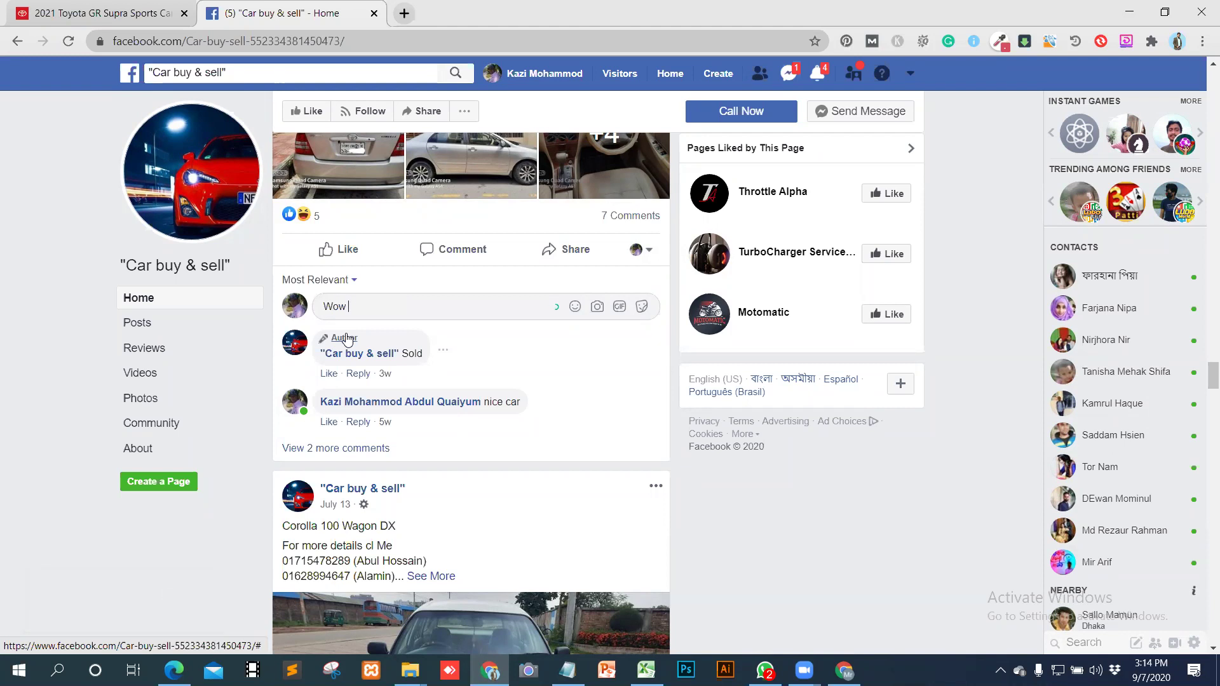
text(that's nice car)
key(Return)
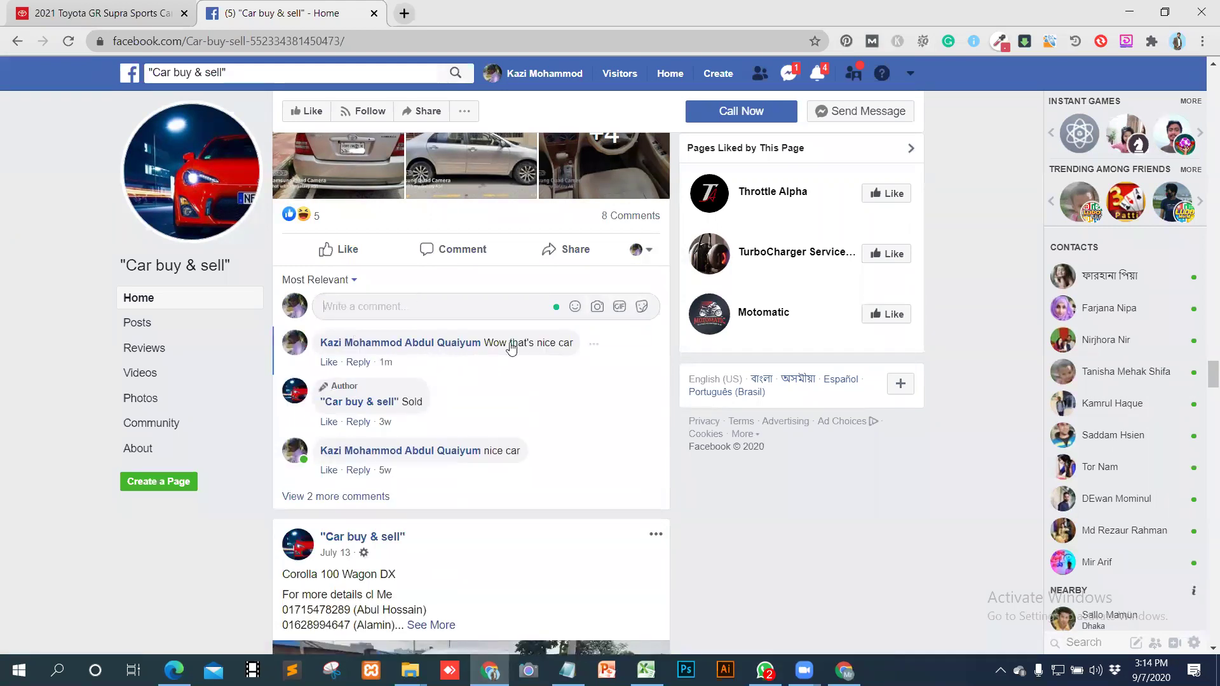
click(592, 343)
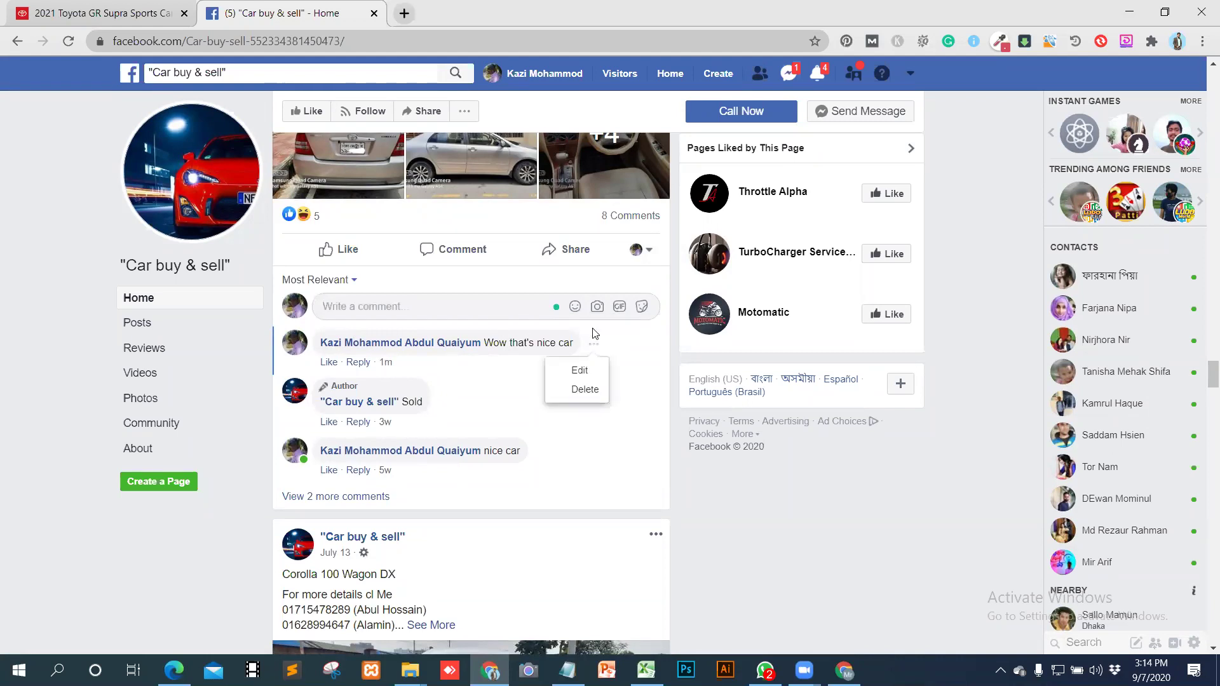
click(576, 371)
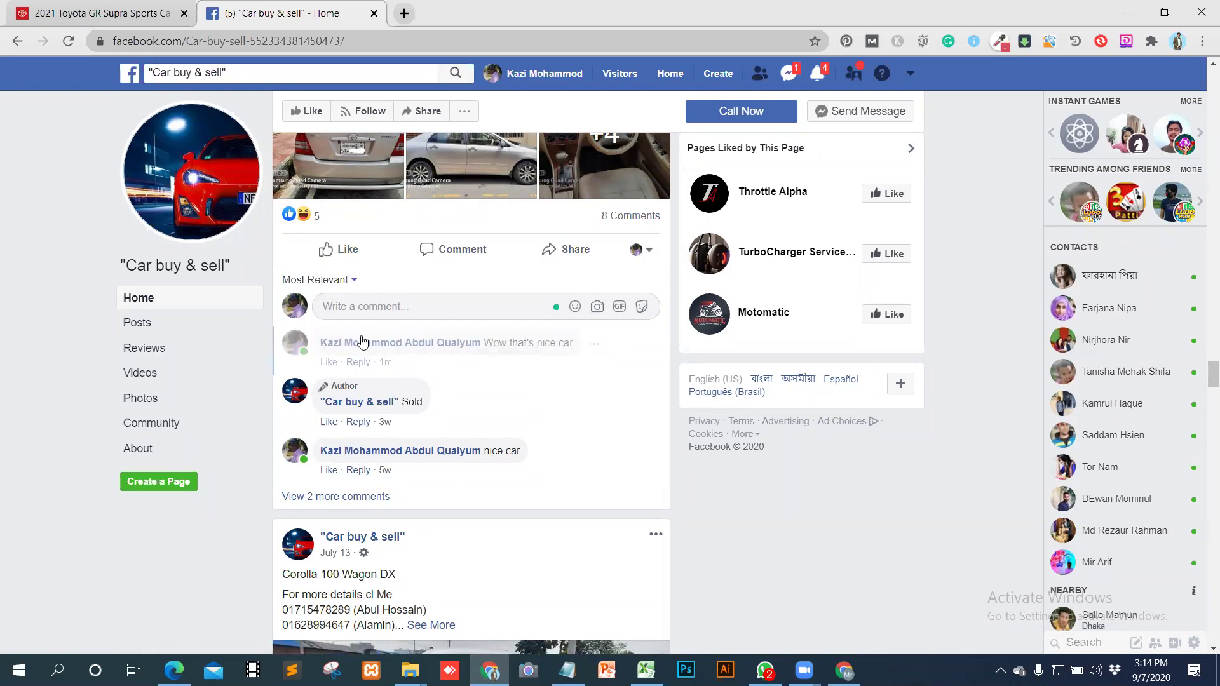
Resubmit the comment so it shows as Edited, then reopen it for editing
key(Return)
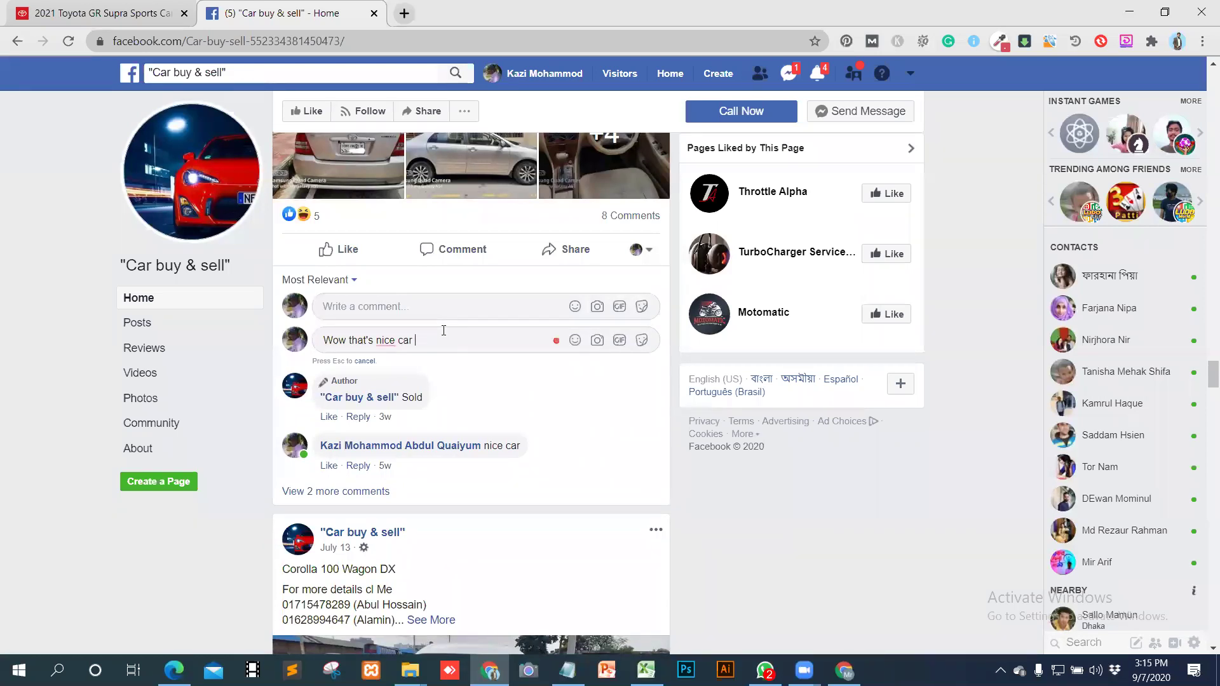
key(Return)
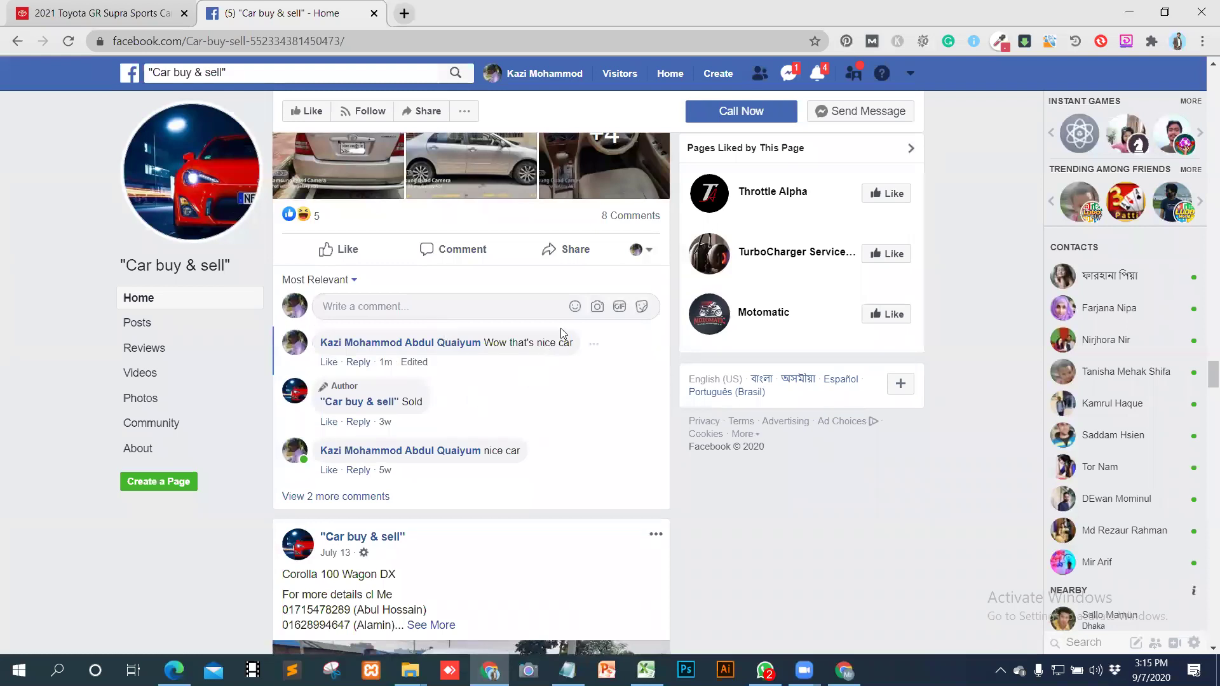
click(592, 344)
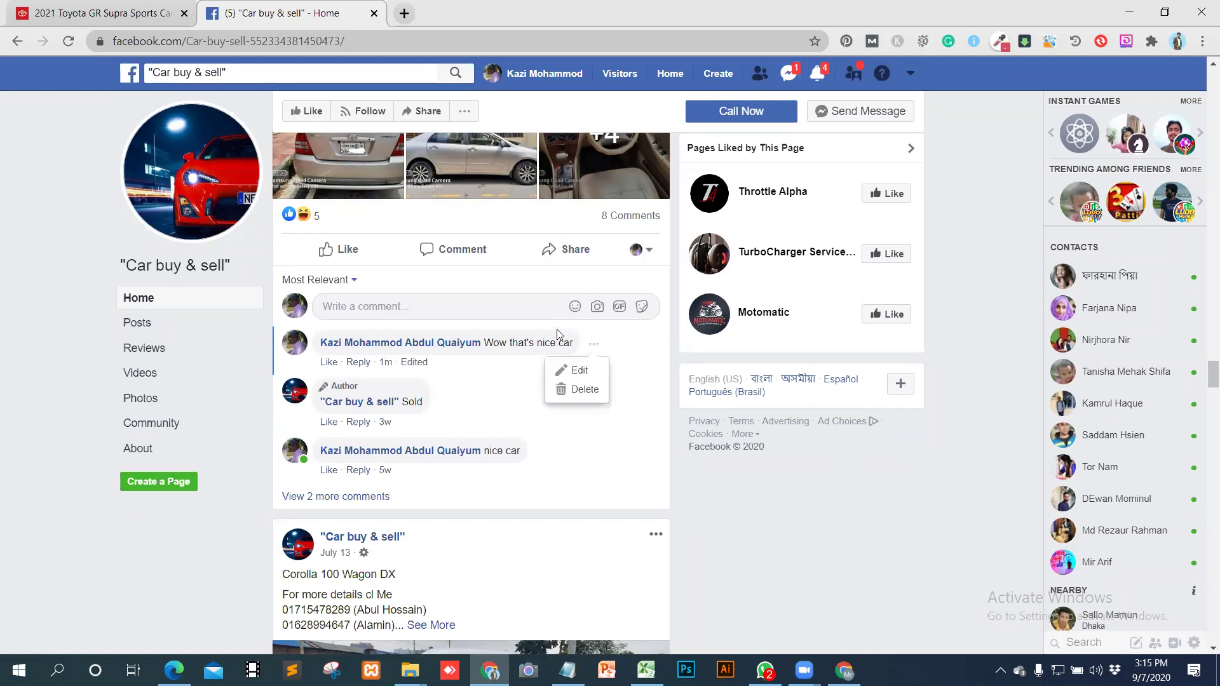
click(584, 372)
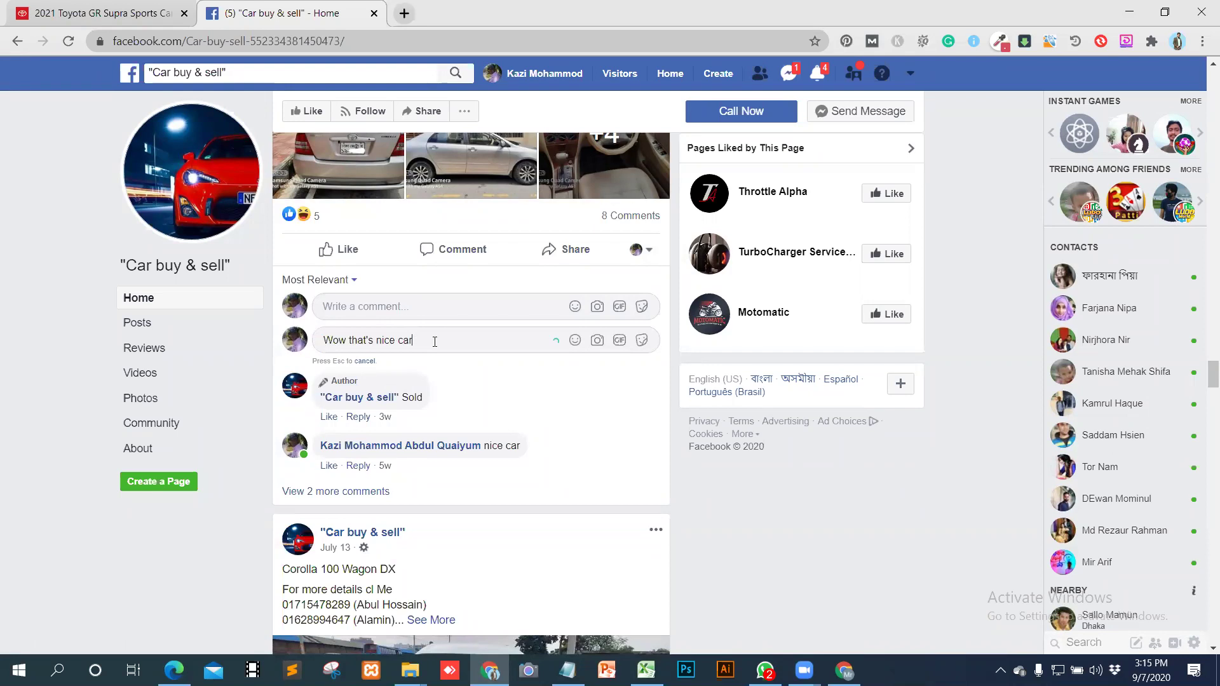
scroll(456, 186, up, 2)
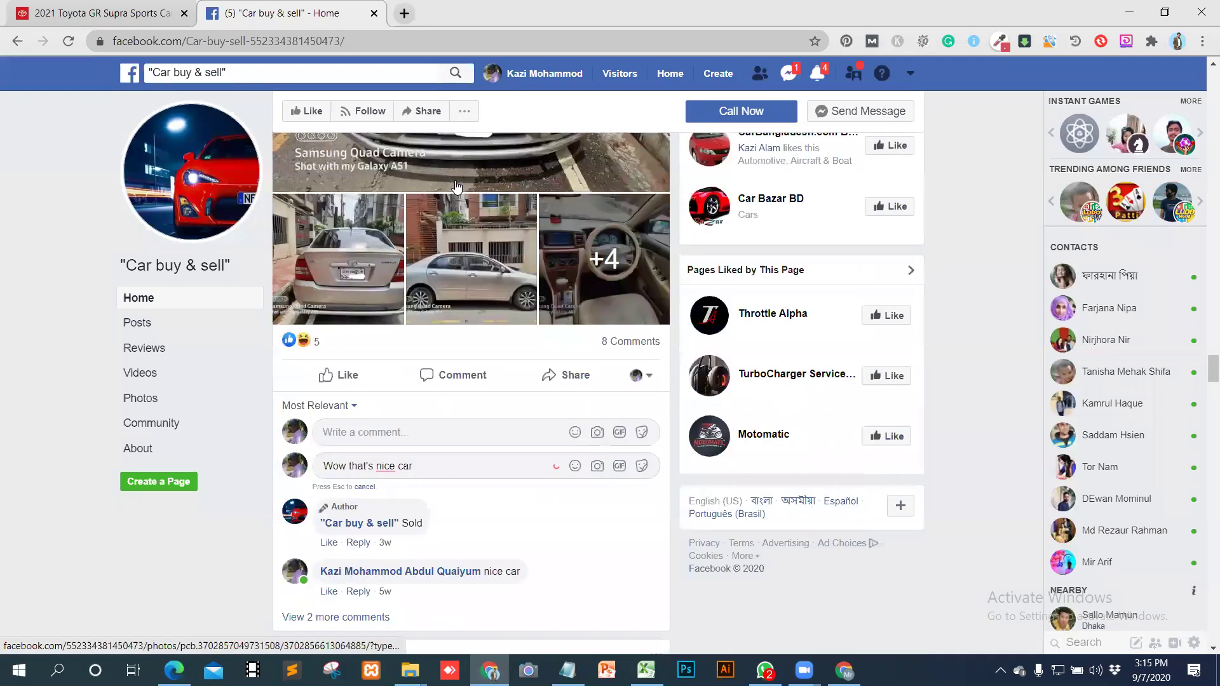
scroll(455, 185, up, 5)
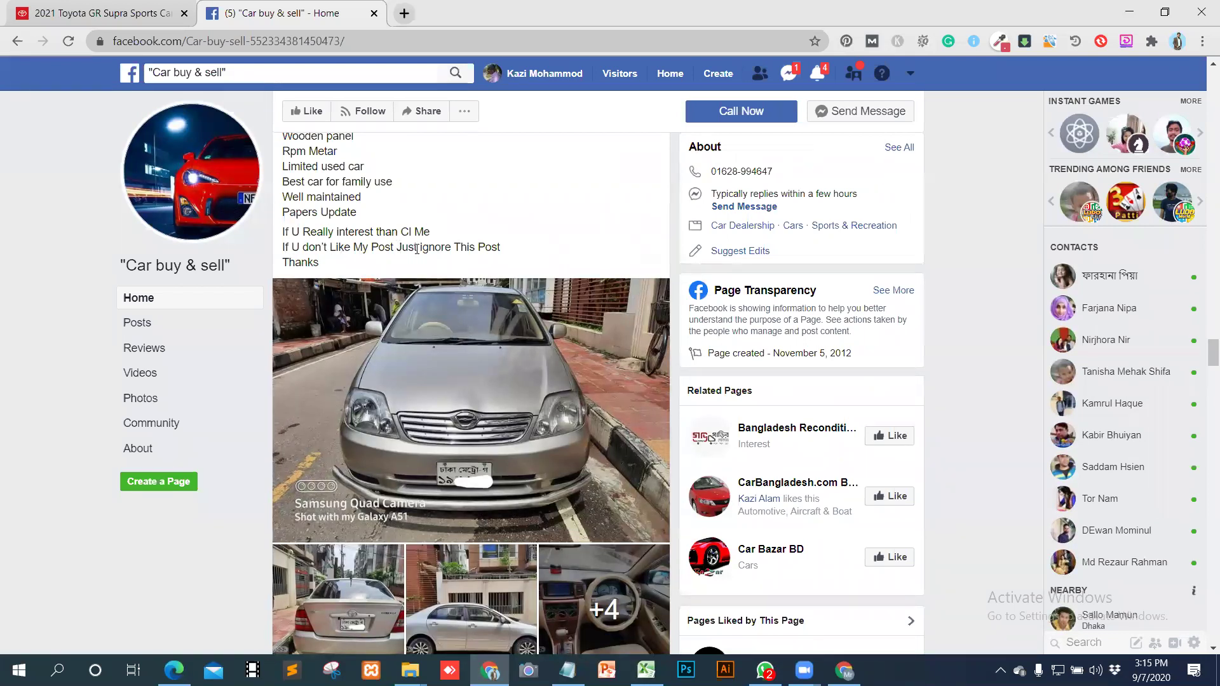
scroll(413, 204, up, 1)
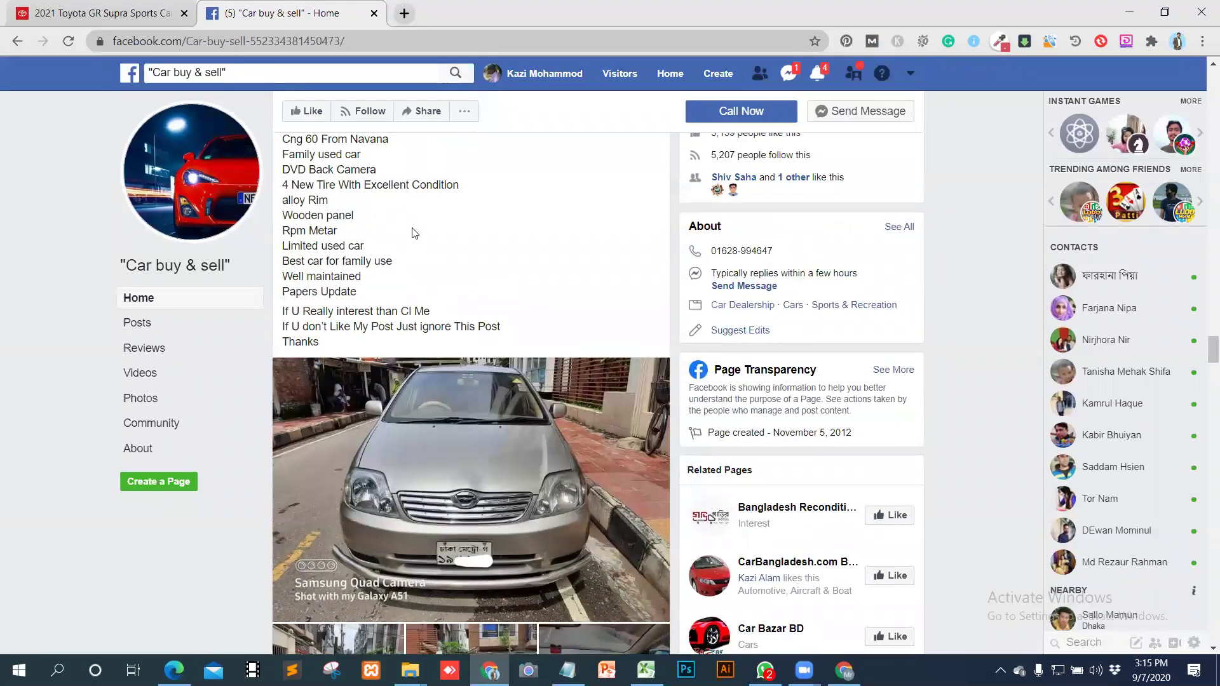
scroll(416, 235, down, 5)
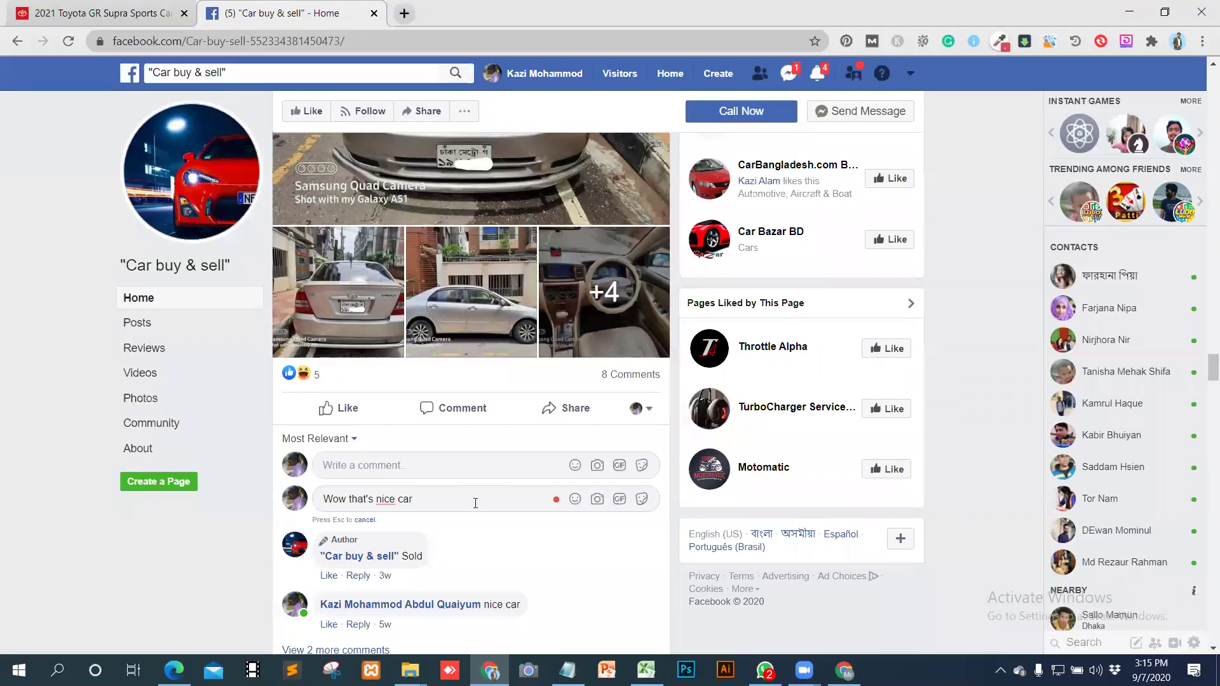
key(Return)
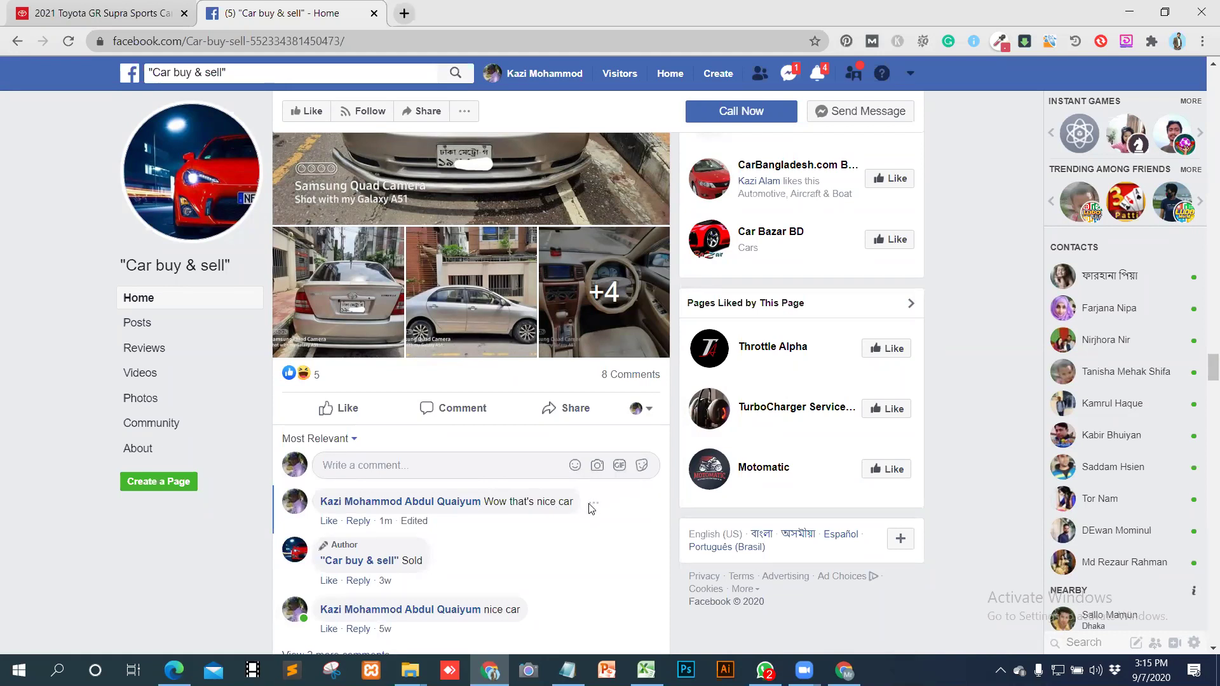
click(592, 504)
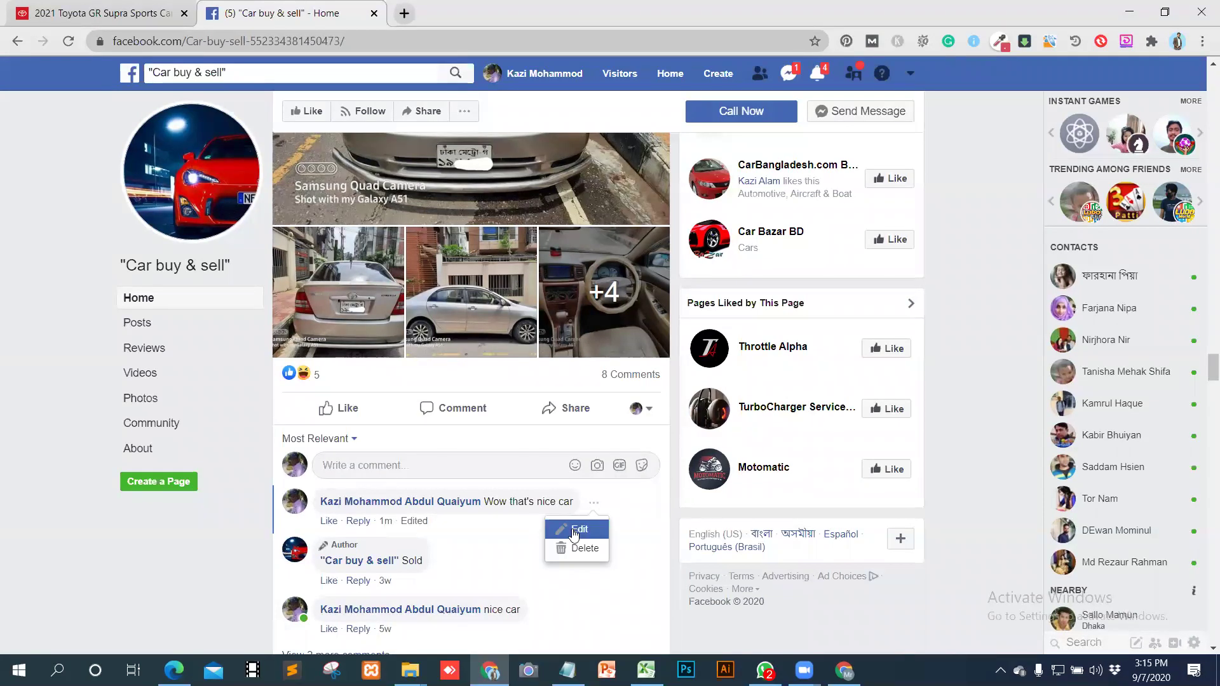
click(575, 527)
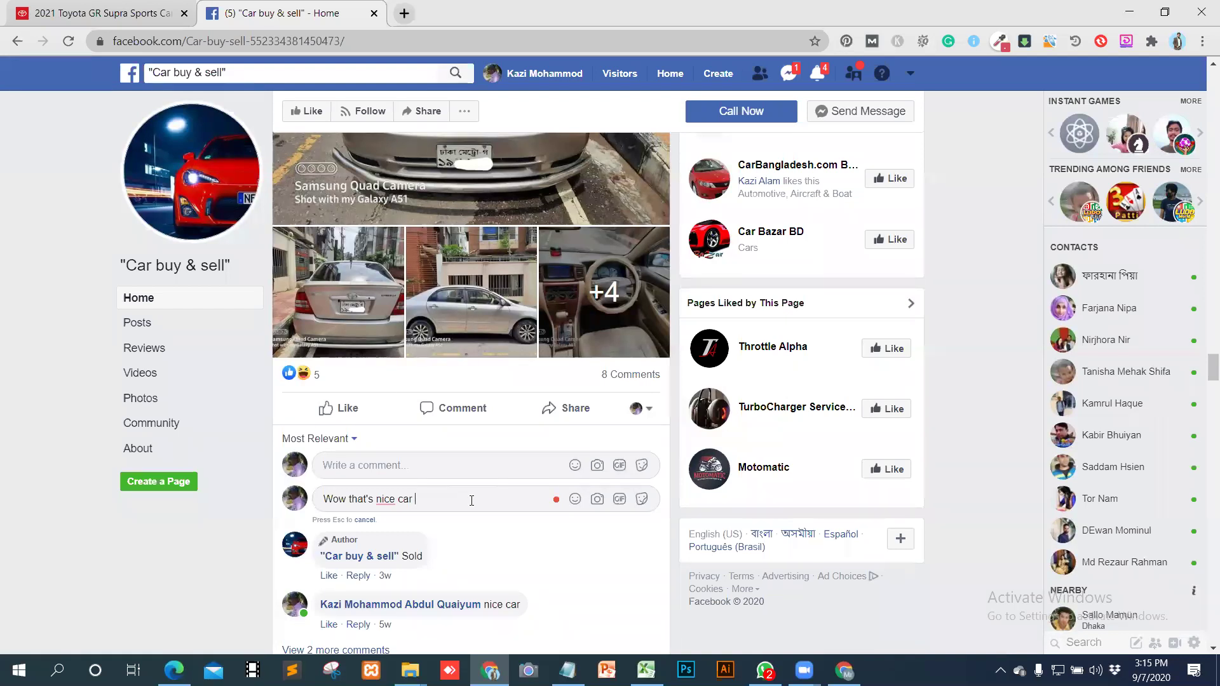
Add 'Do you like Toyota latest car . thats really awesome' to the comment, fixing typos
text(Do)
text( yo)
text(u)
text( l)
text(ike)
text( ca)
key(BackSpace)
key(BackSpace)
text(latest v)
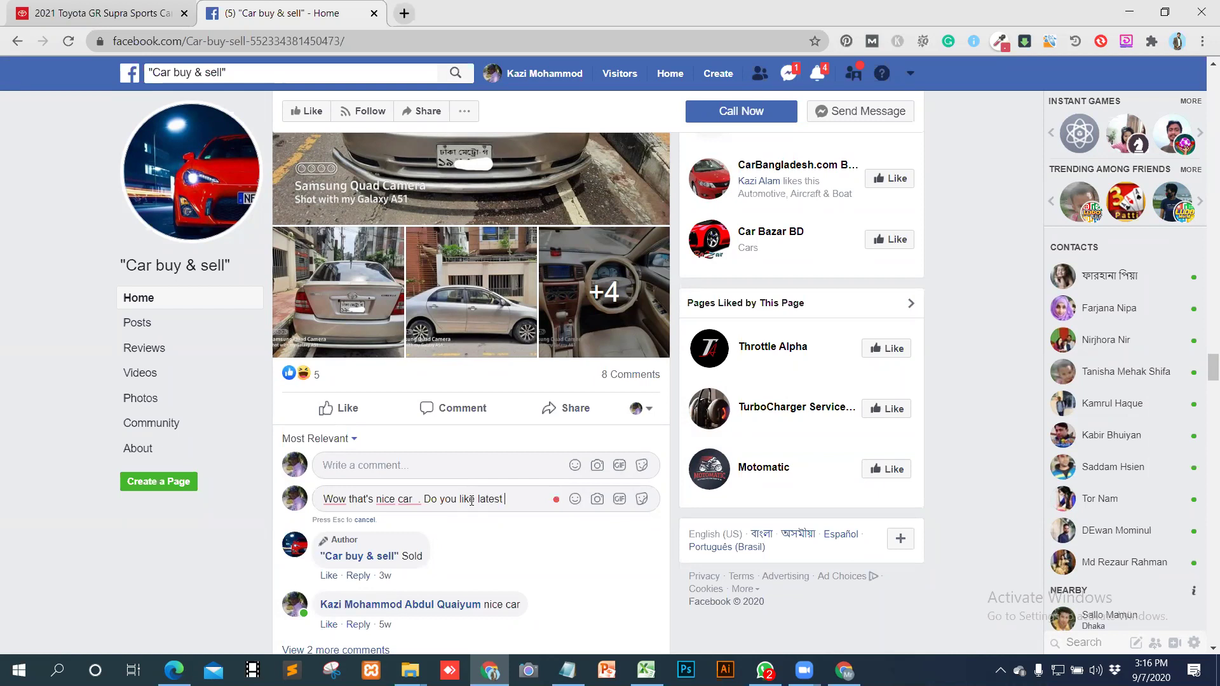
key(BackSpace)
text(car)
text(Toyota)
key(Right)
key(Right)
key(Right)
text(. )
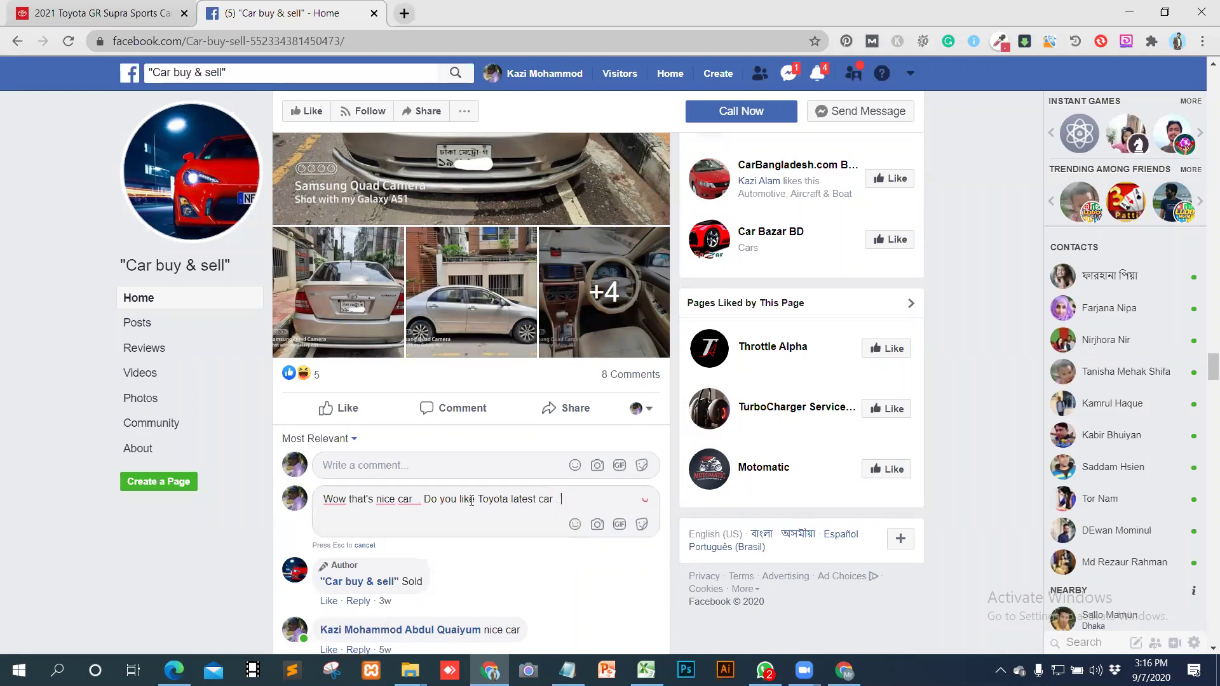
text(tha)
text(ts r)
text(ally as)
key(BackSpace)
text(wesome)
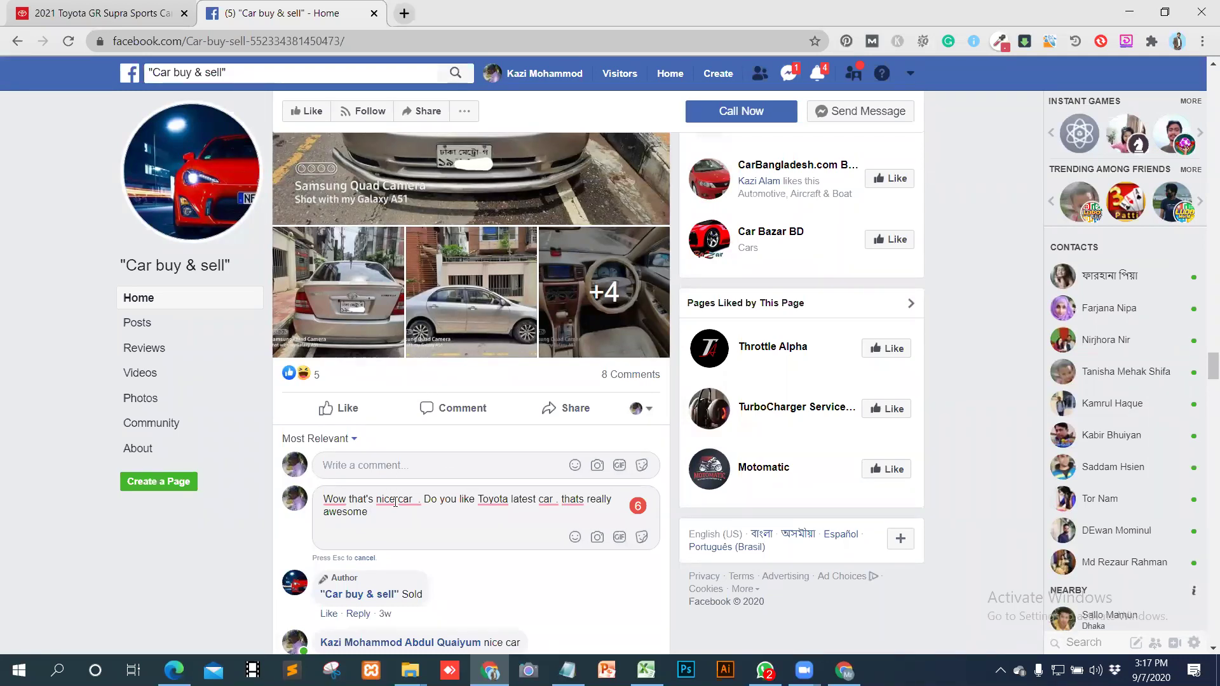
Accept Grammarly fixes: 'Wow,', 'a nice car', spacing before periods, 'Toyota's' and 'that's'
mouse_move(335, 502)
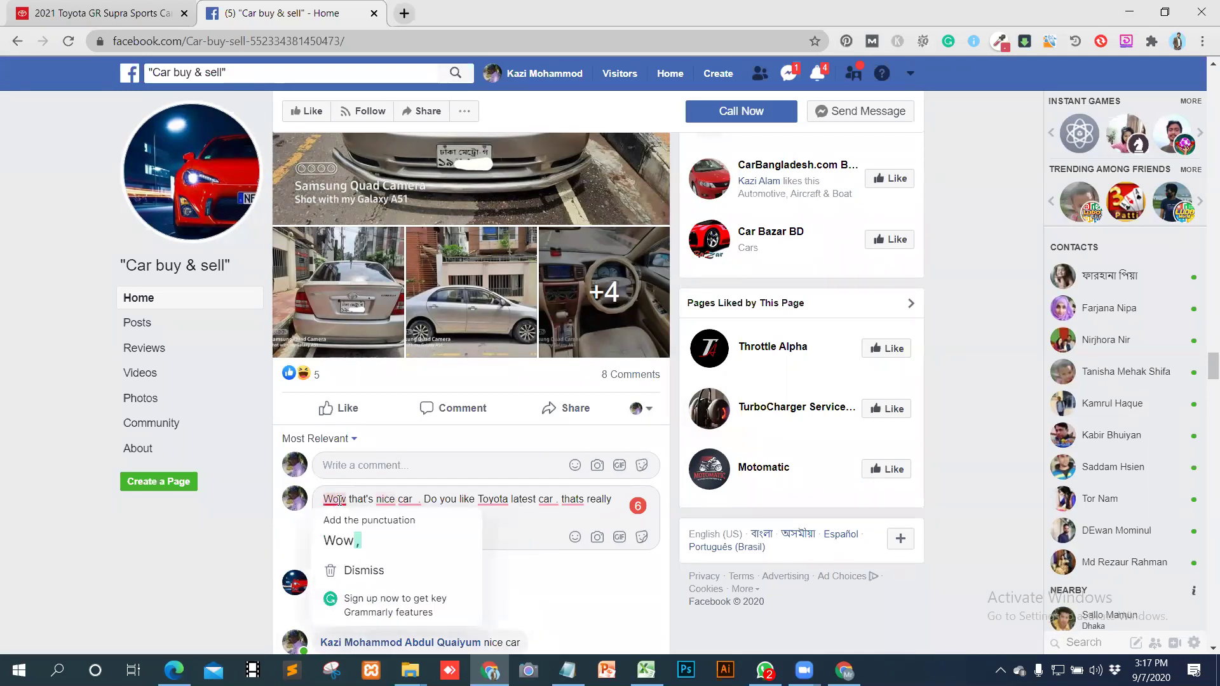
click(347, 550)
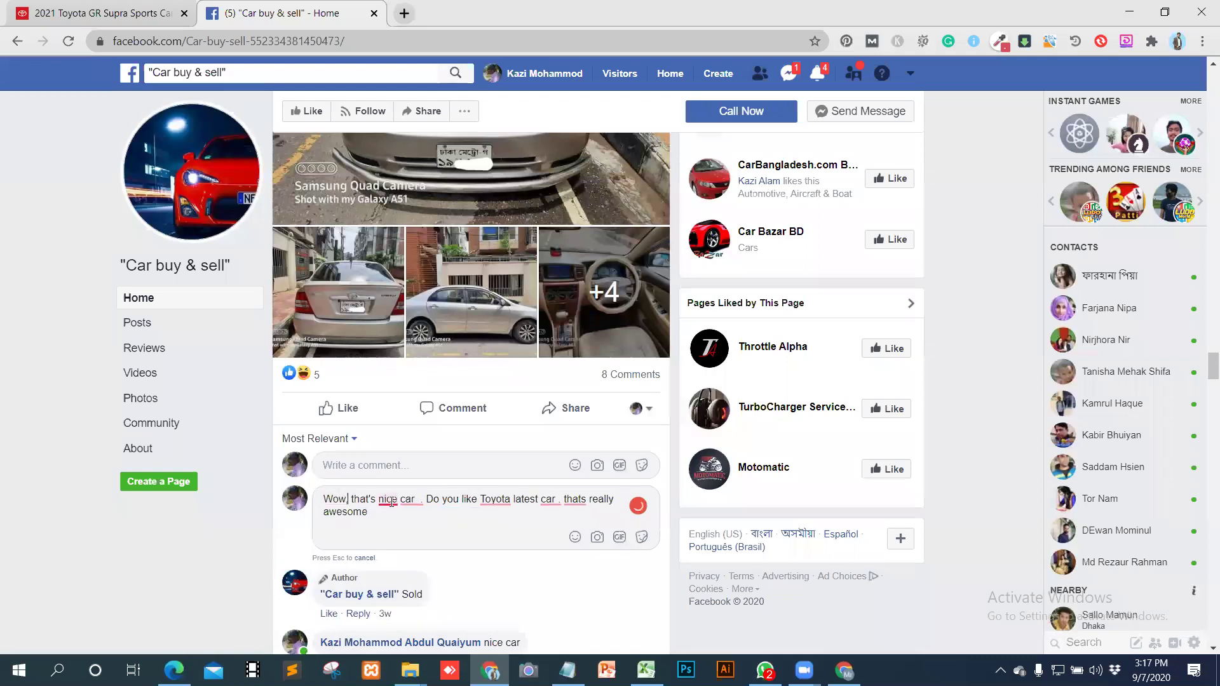
click(387, 547)
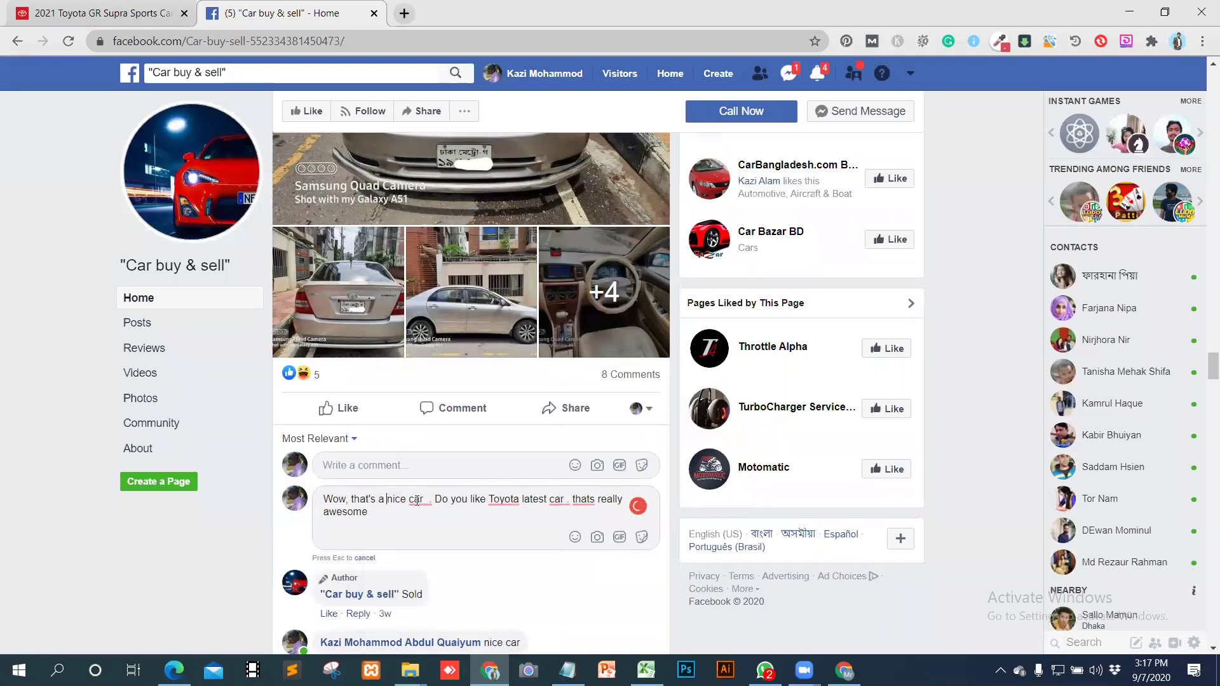
mouse_move(417, 503)
click(417, 541)
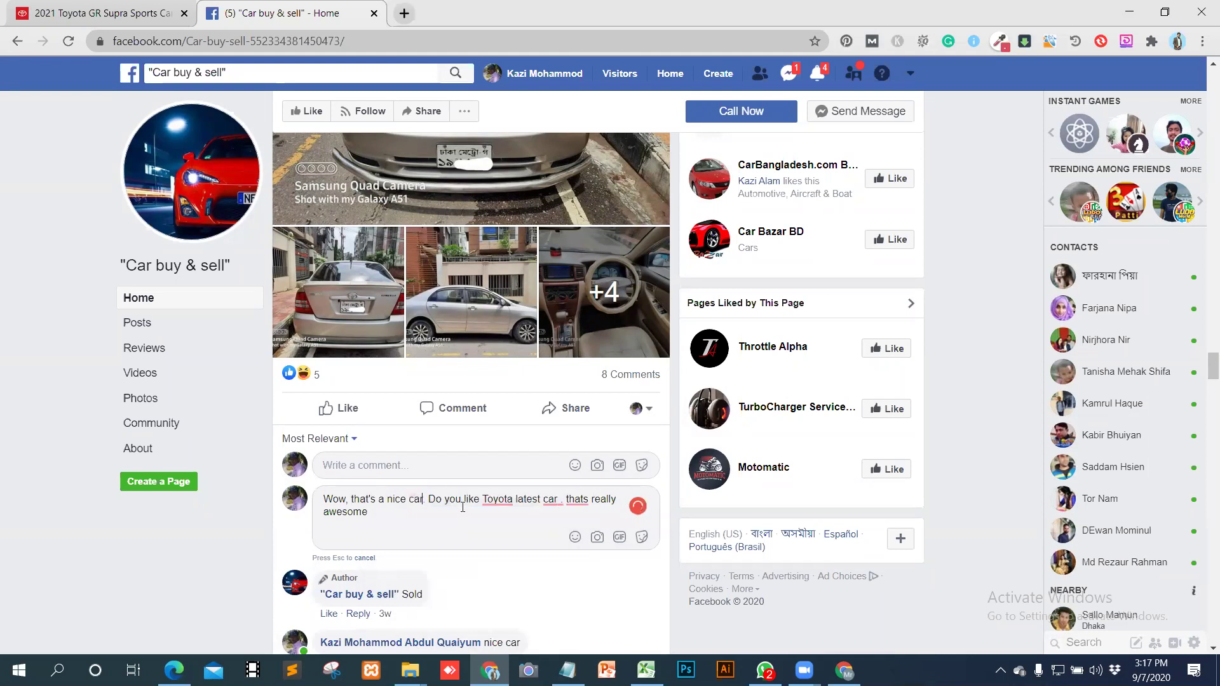
mouse_move(497, 500)
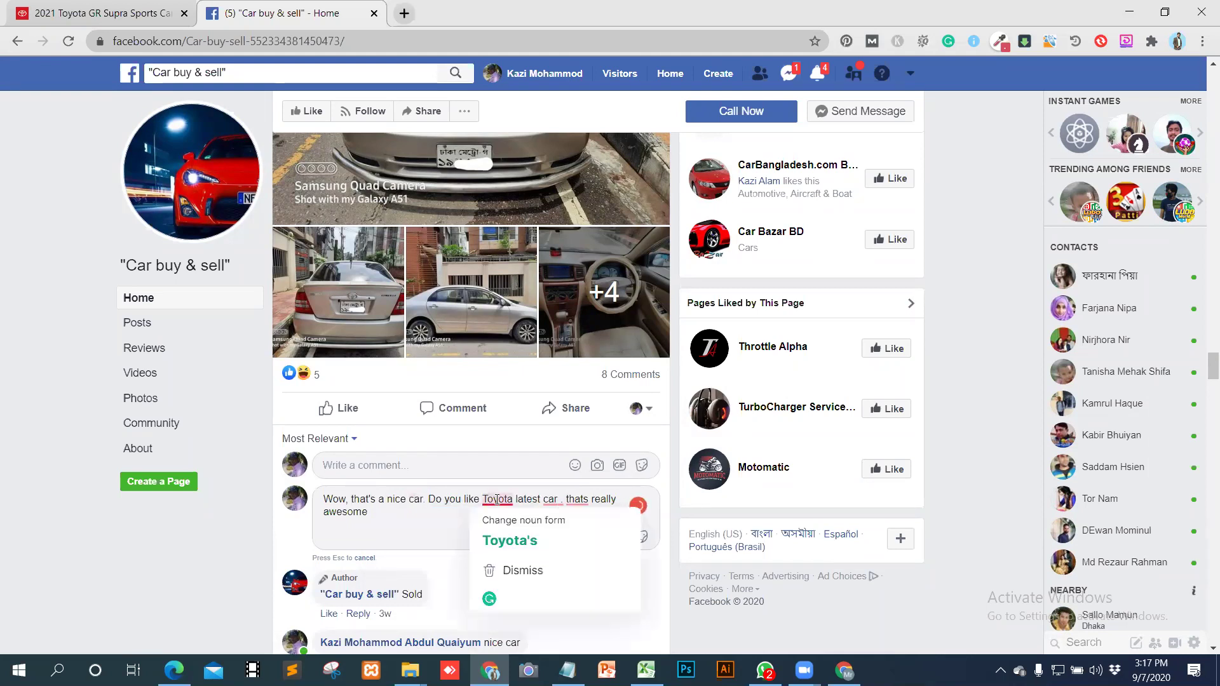
click(509, 540)
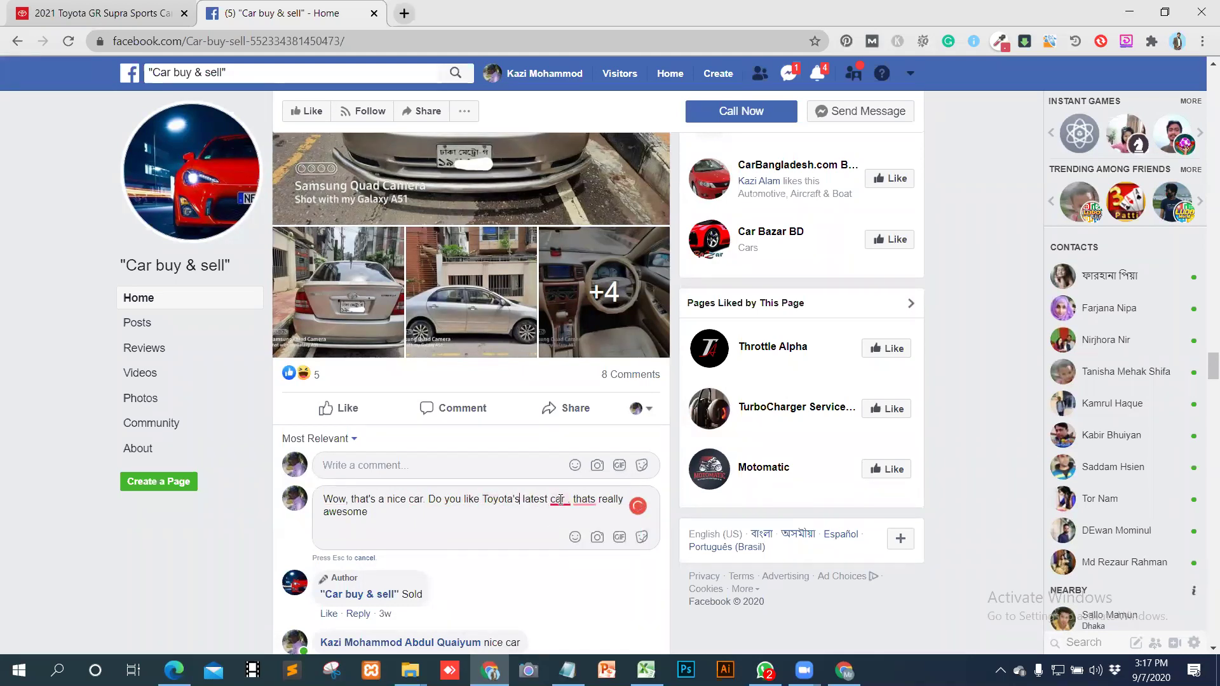
mouse_move(558, 500)
click(559, 541)
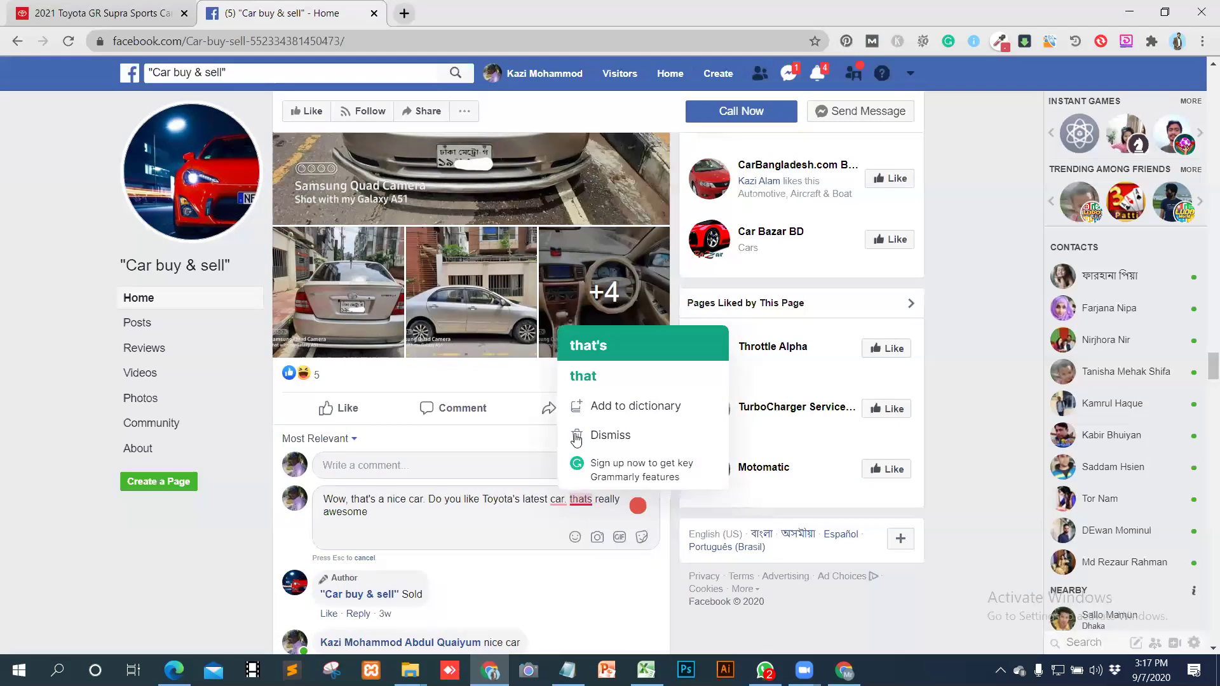
click(587, 346)
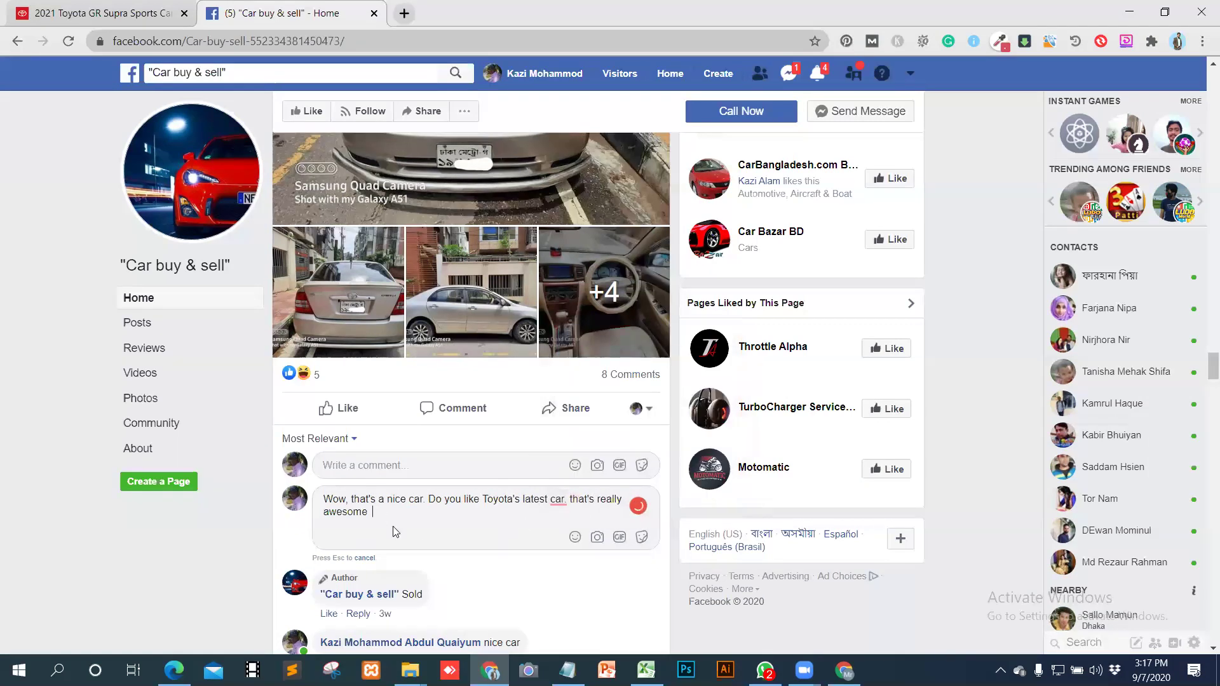
Continue the comment after 'awesome' with 'car please check this link you may like it.'
text(x)
key(BackSpace)
text(c)
key(BackSpace)
text(car please )
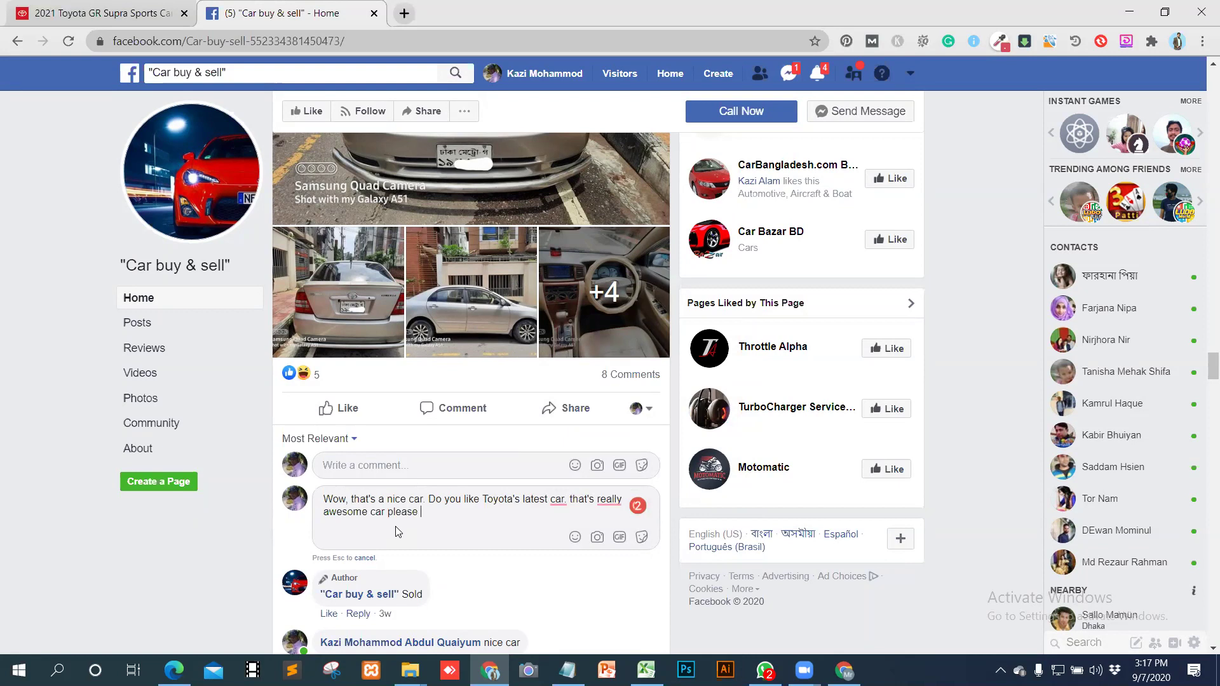
text(go)
key(BackSpace)
key(BackSpace)
key(BackSpace)
text(check this)
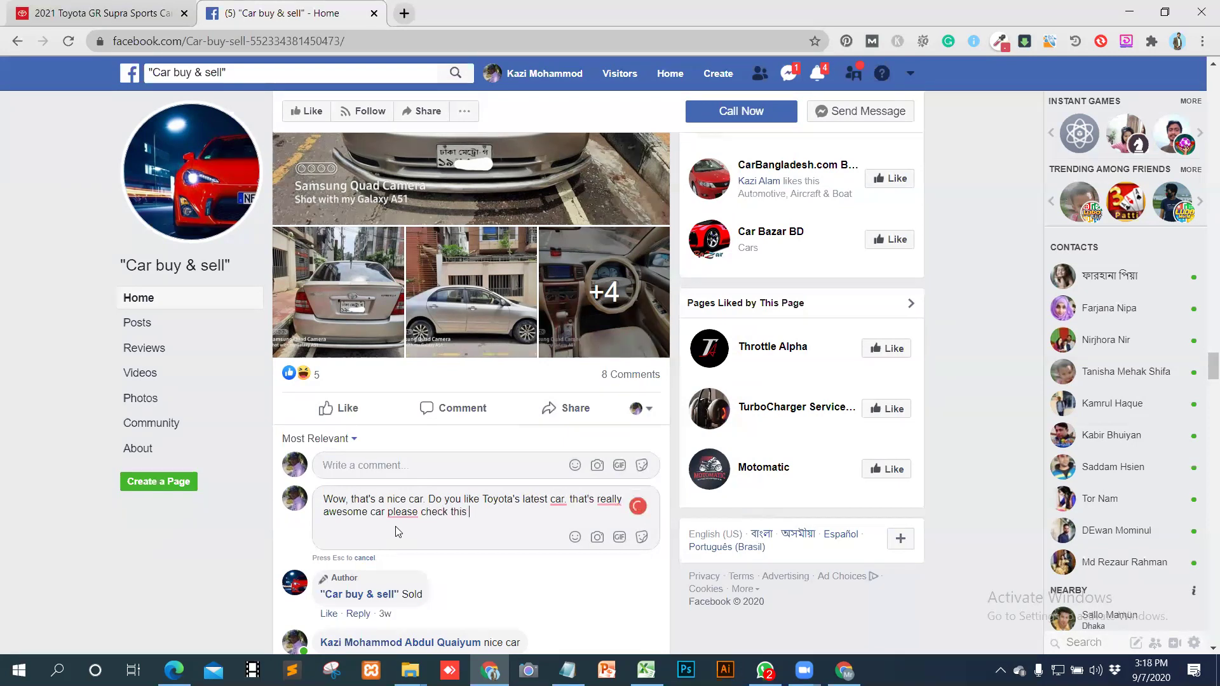
text( link you ma)
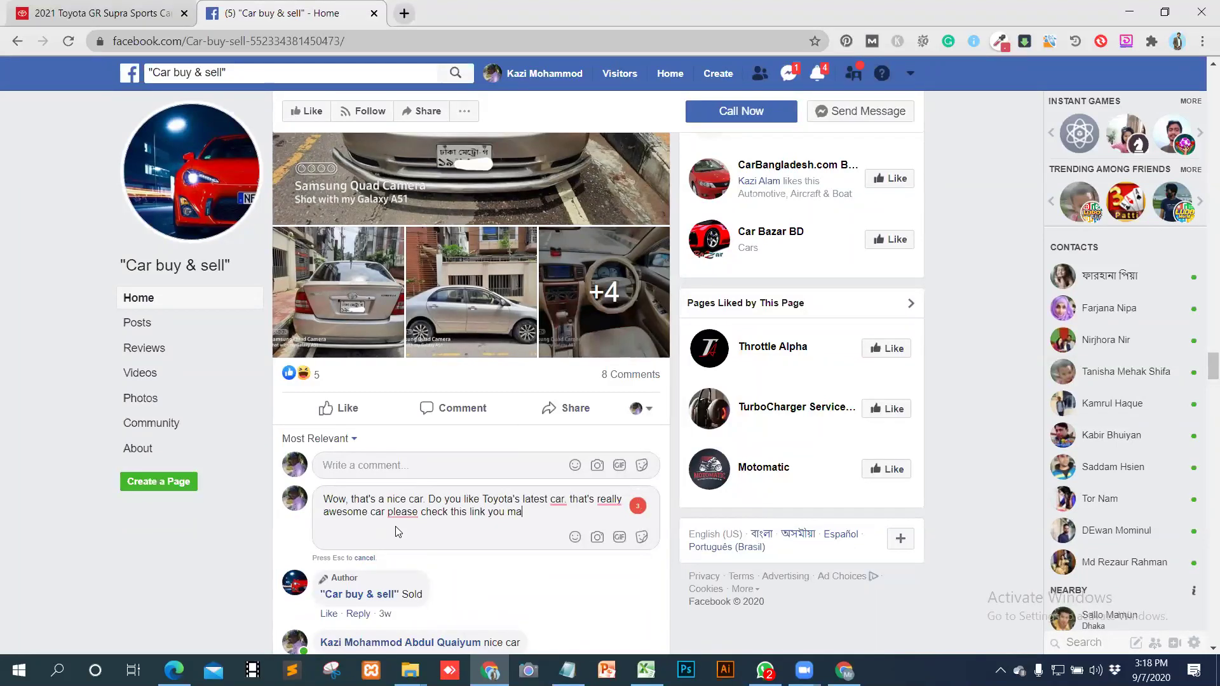
text(y like it.)
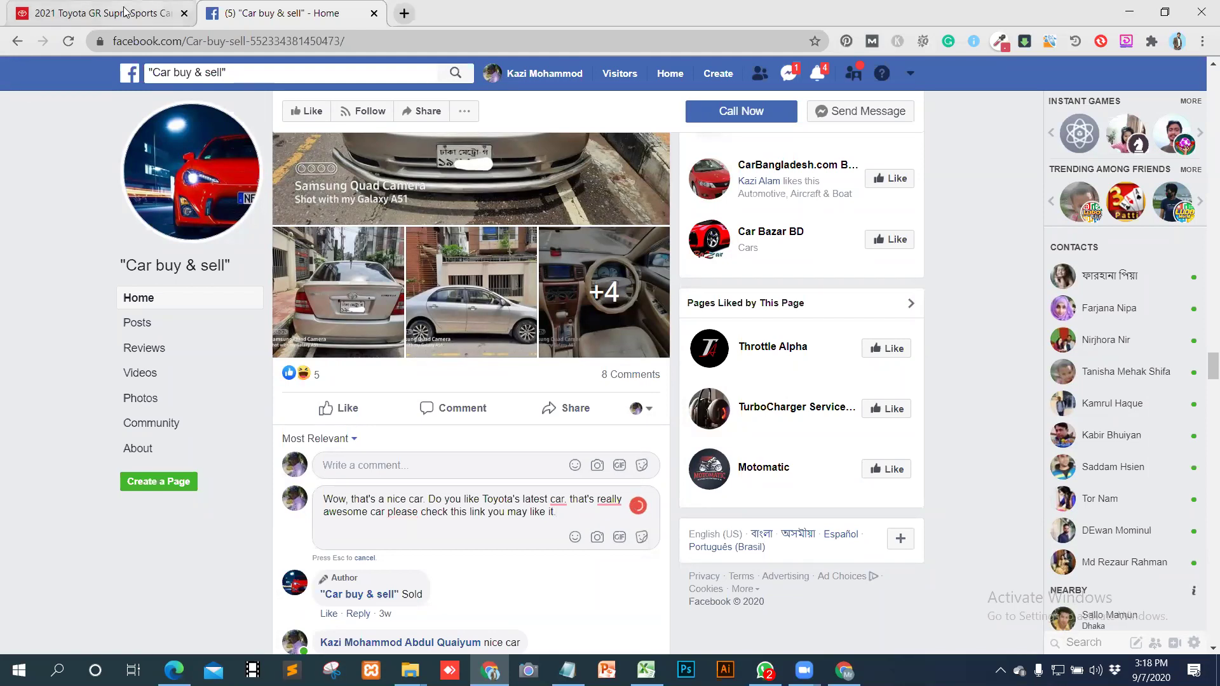
Copy the toyota.com/gr-supra address from the Toyota tab and return to Facebook
click(125, 11)
key(ctrl+l)
key(ctrl+c)
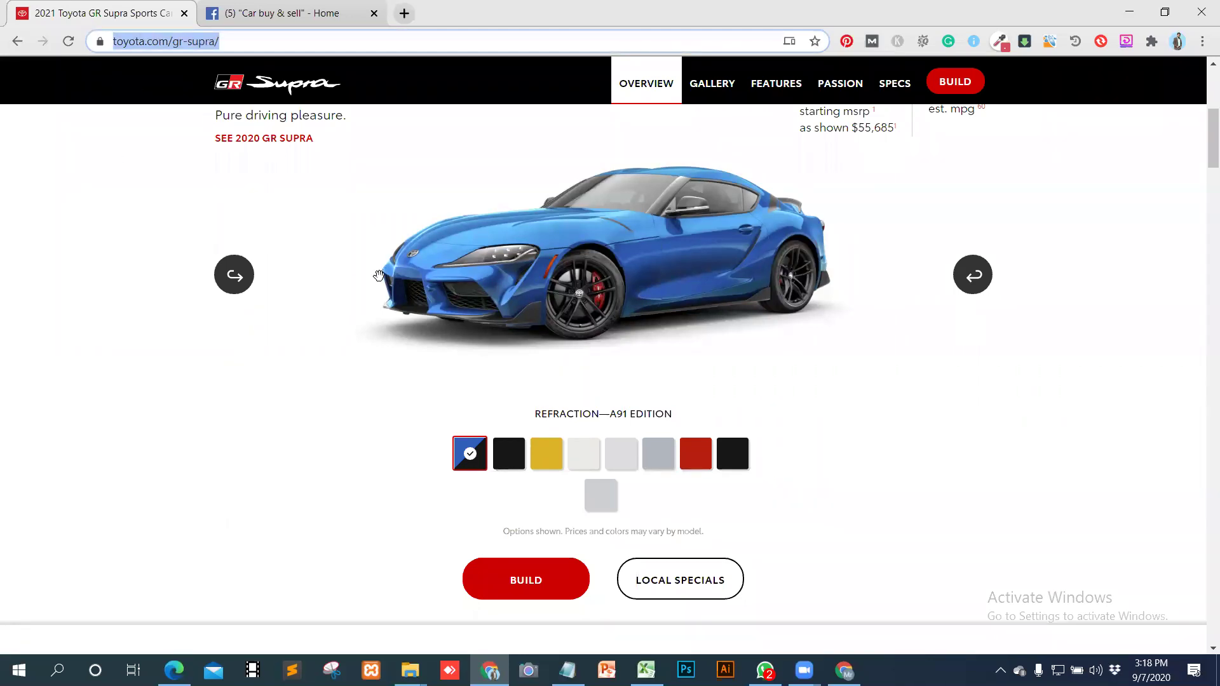
click(261, 17)
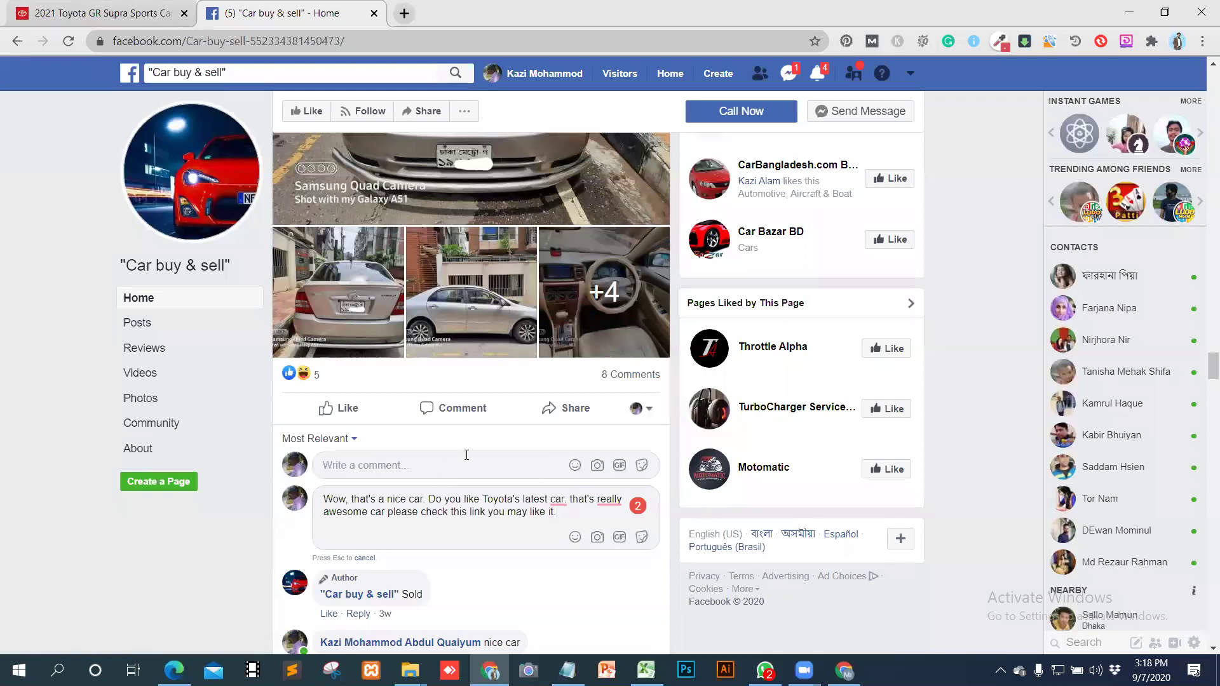
Save the reworded comment, then check its edit history and close it
key(Return)
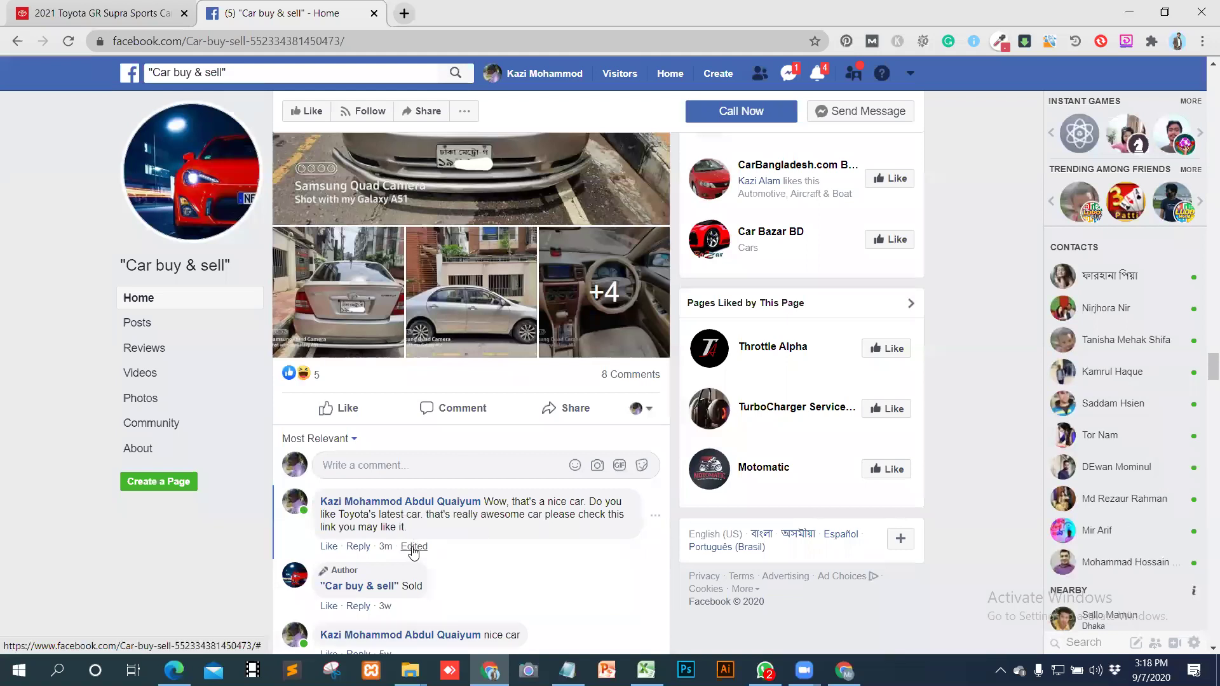
click(413, 547)
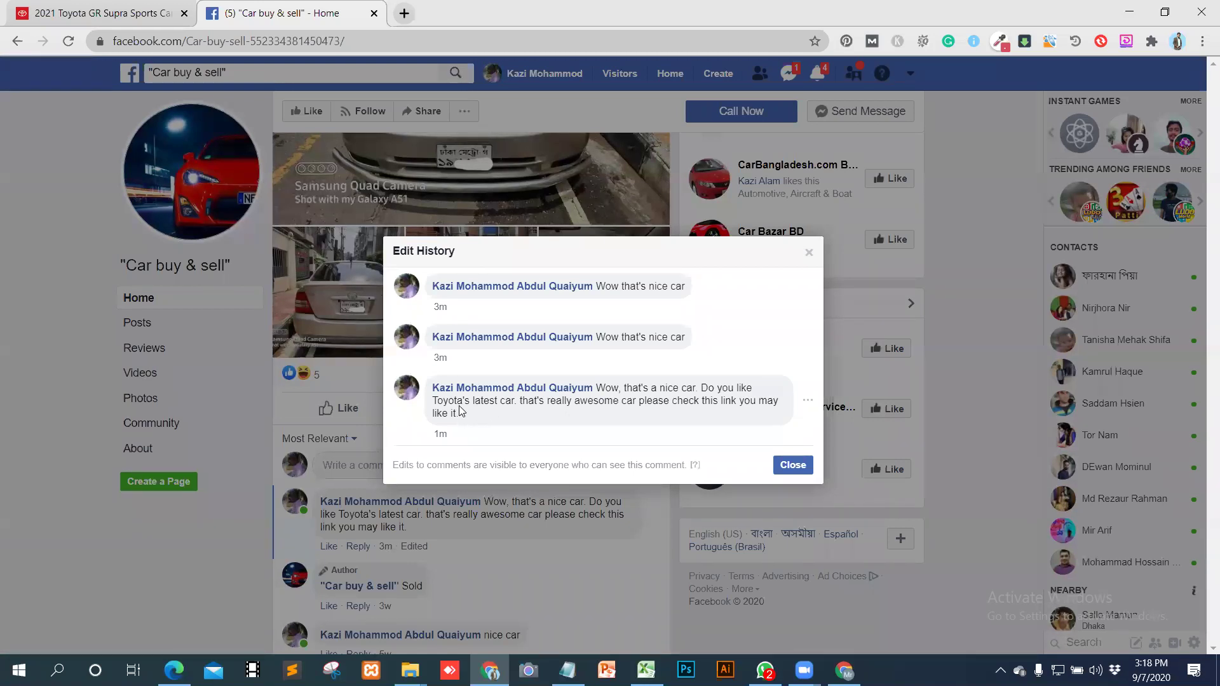
click(809, 252)
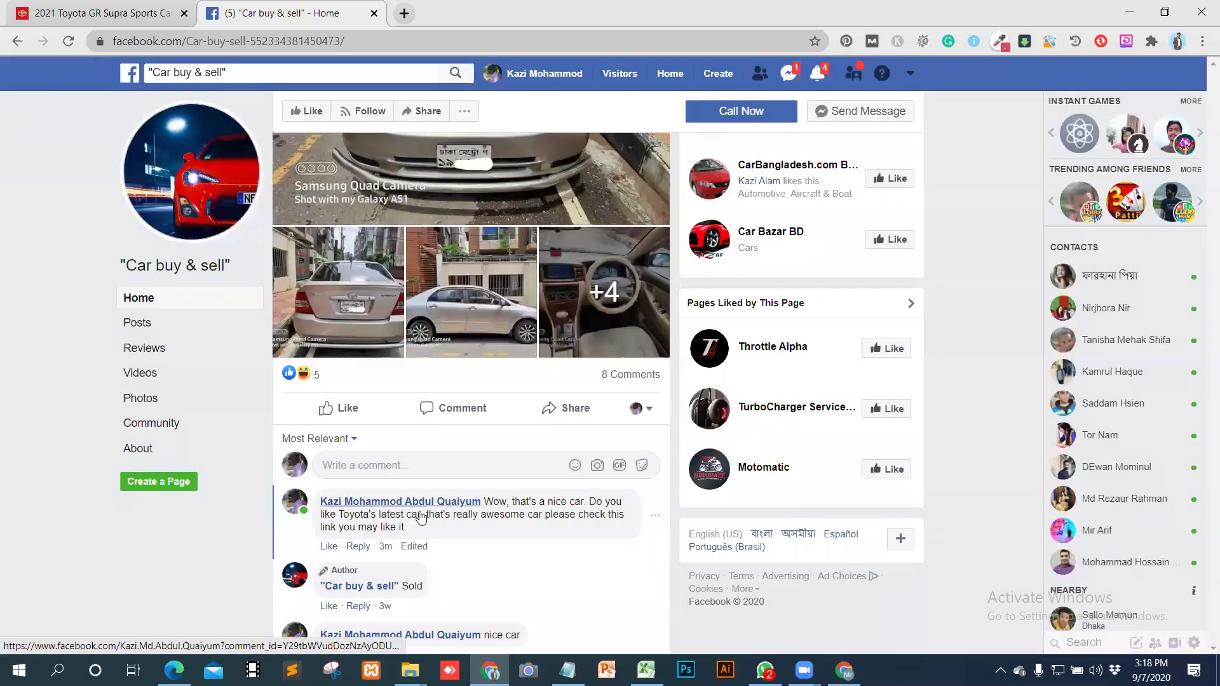
Re-edit the comment to append the toyota.com/gr-supra link after 'you may like it.' and save
click(656, 522)
click(633, 541)
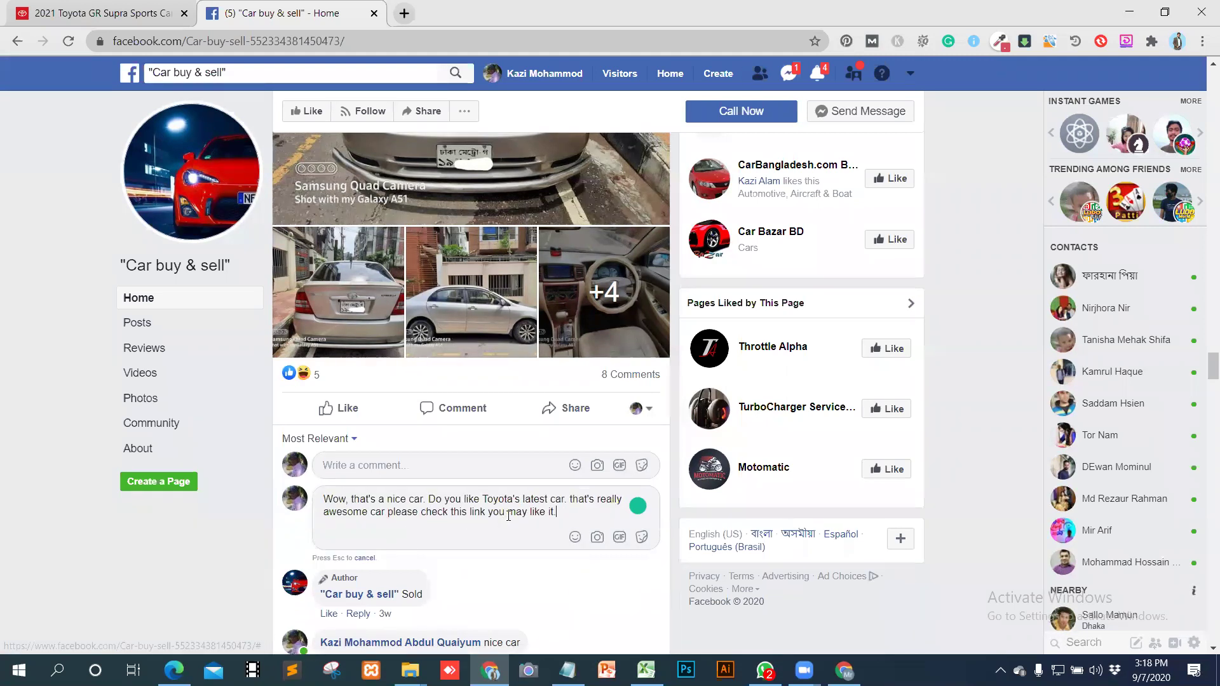
key(ctrl+v)
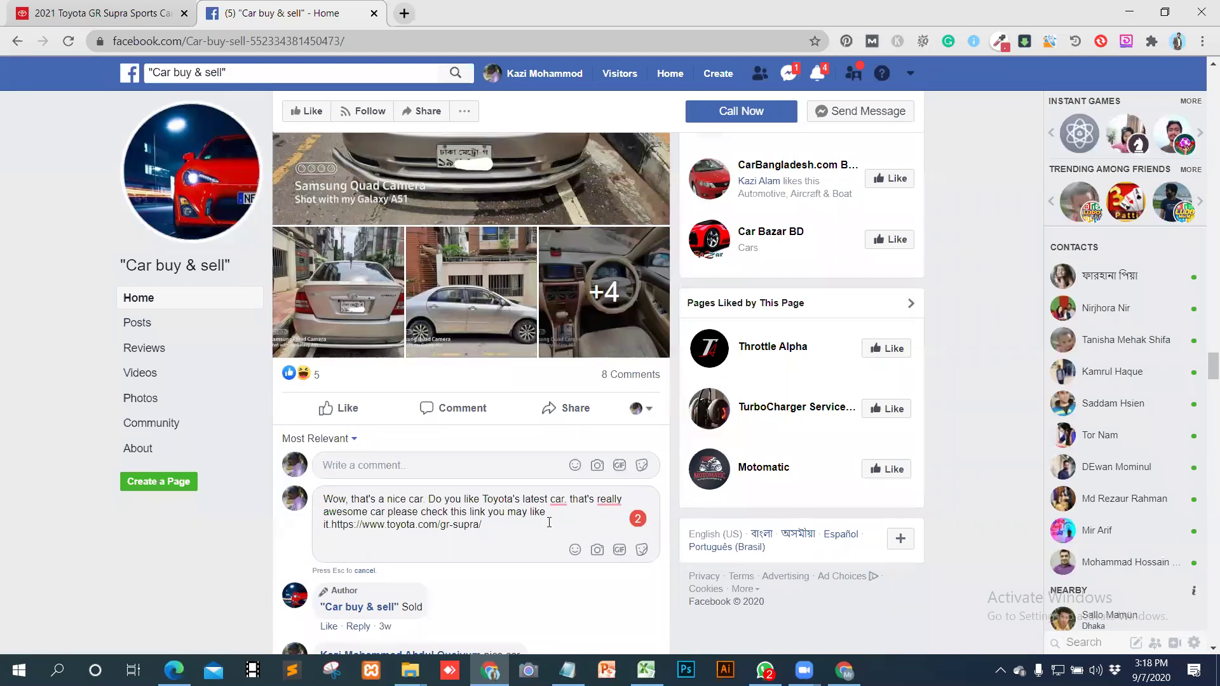
key(Return)
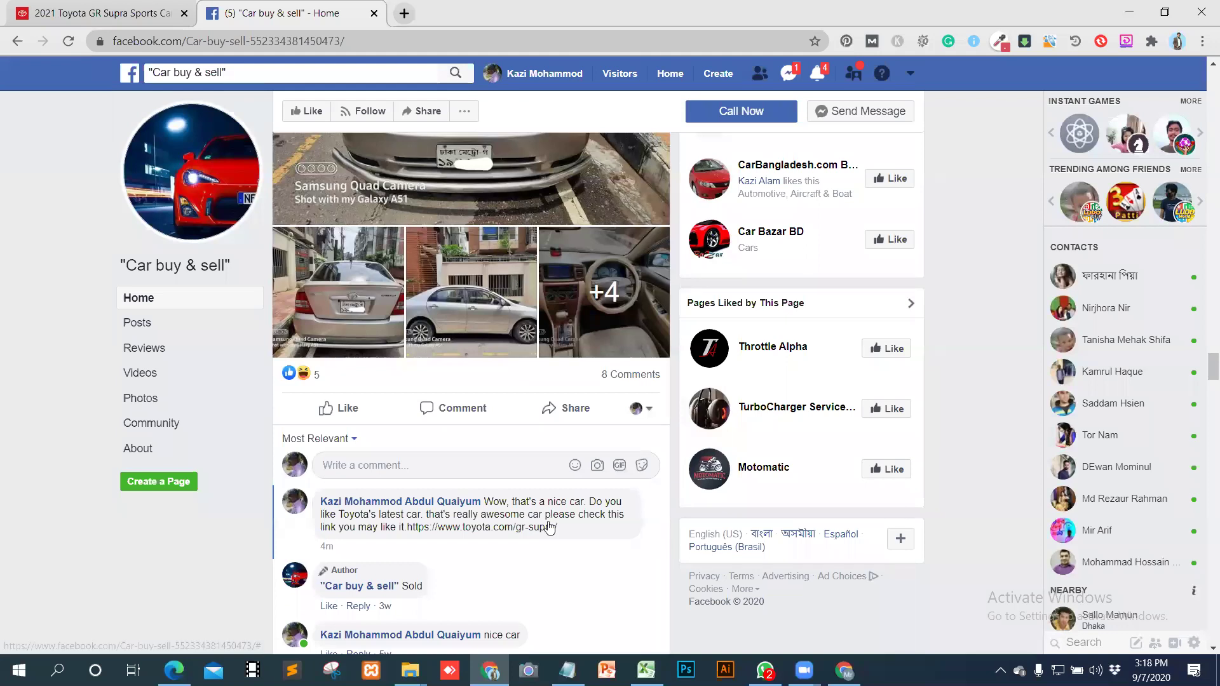
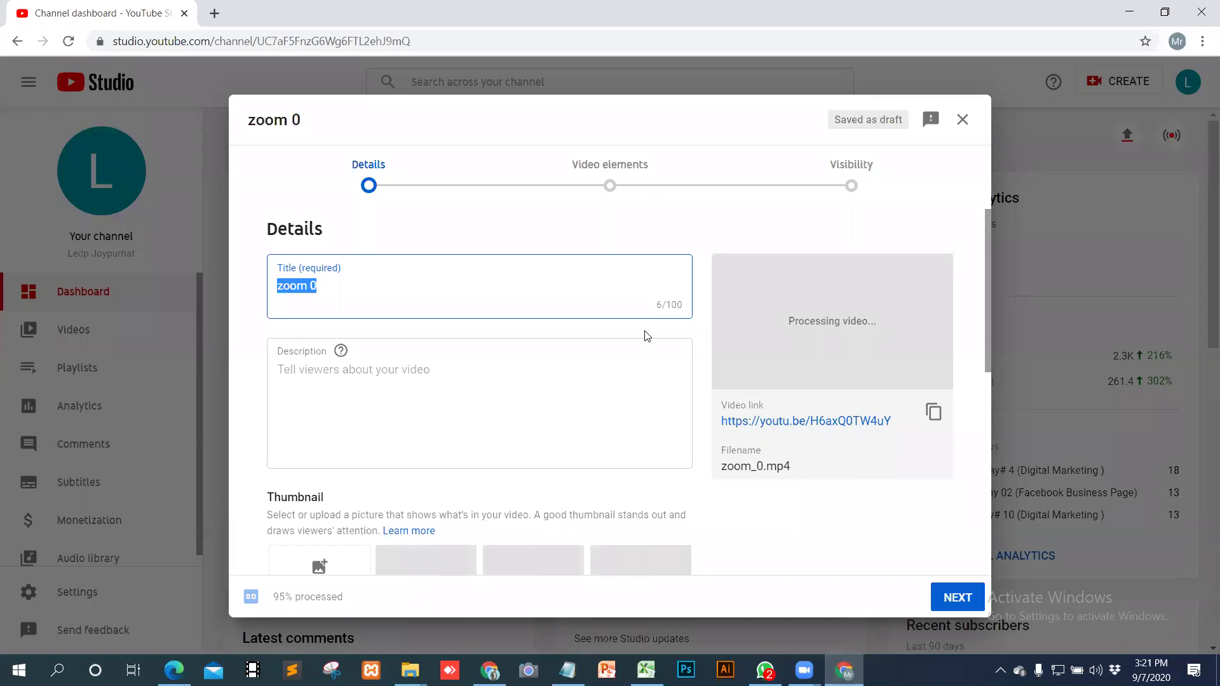
Open the YouTube home page in a new browser tab and focus its search box
click(215, 13)
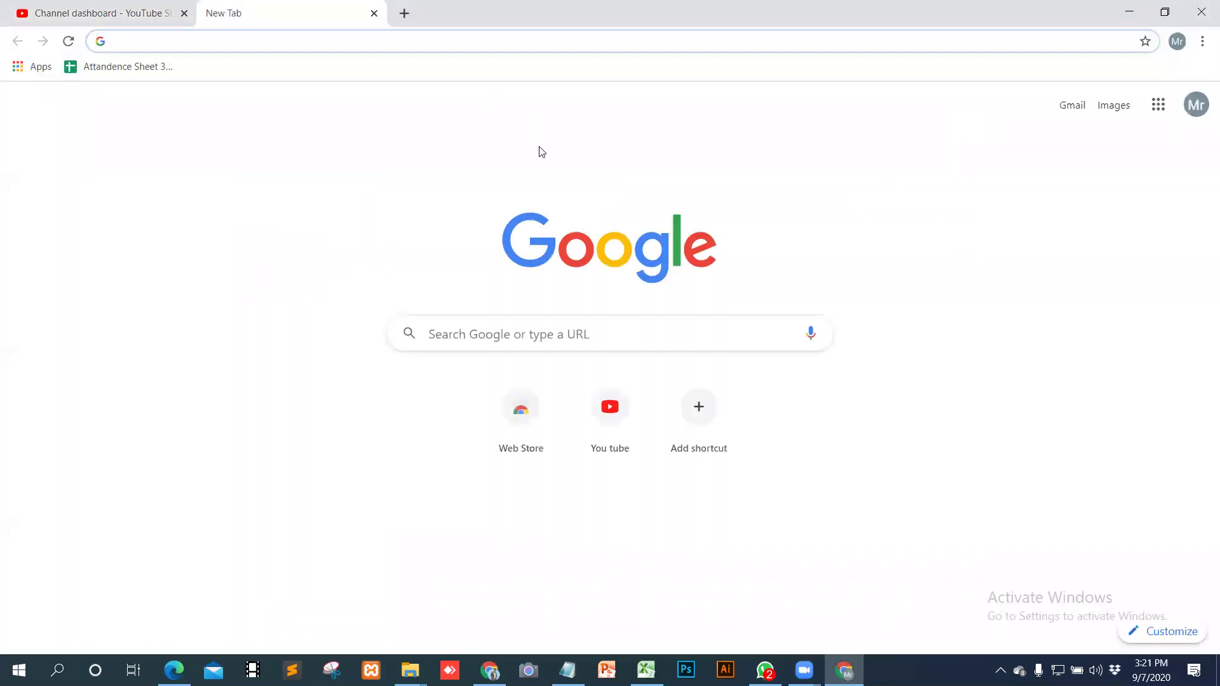
click(622, 411)
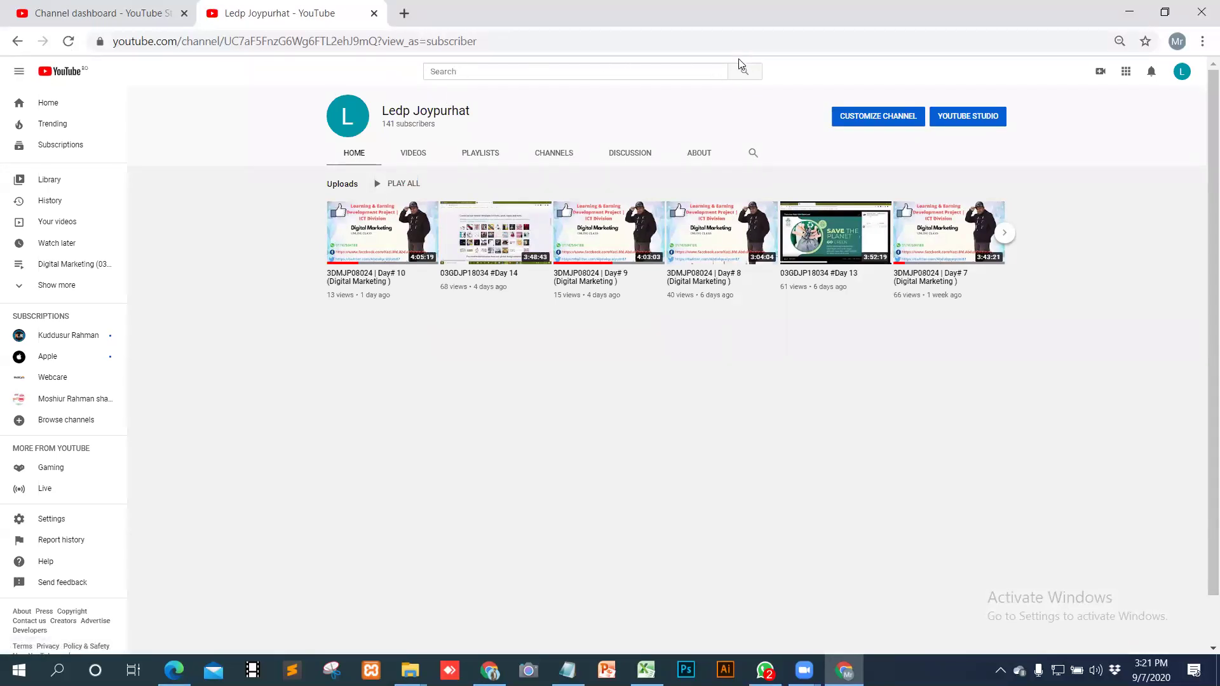
click(66, 74)
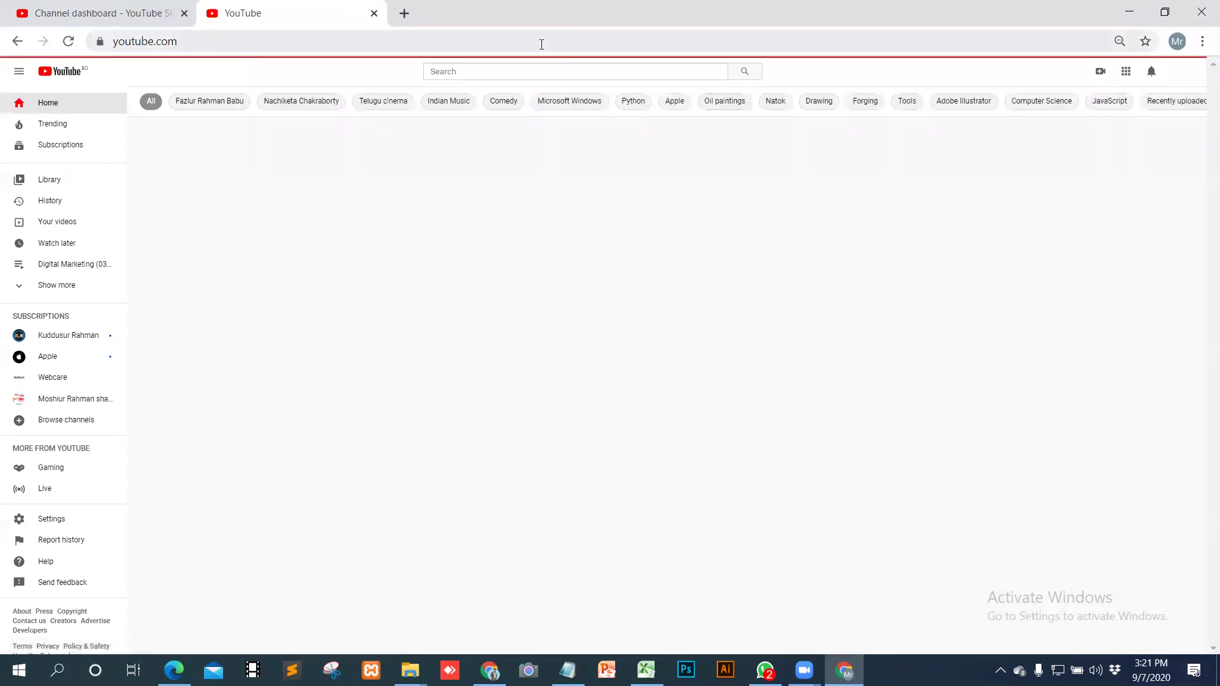
click(455, 73)
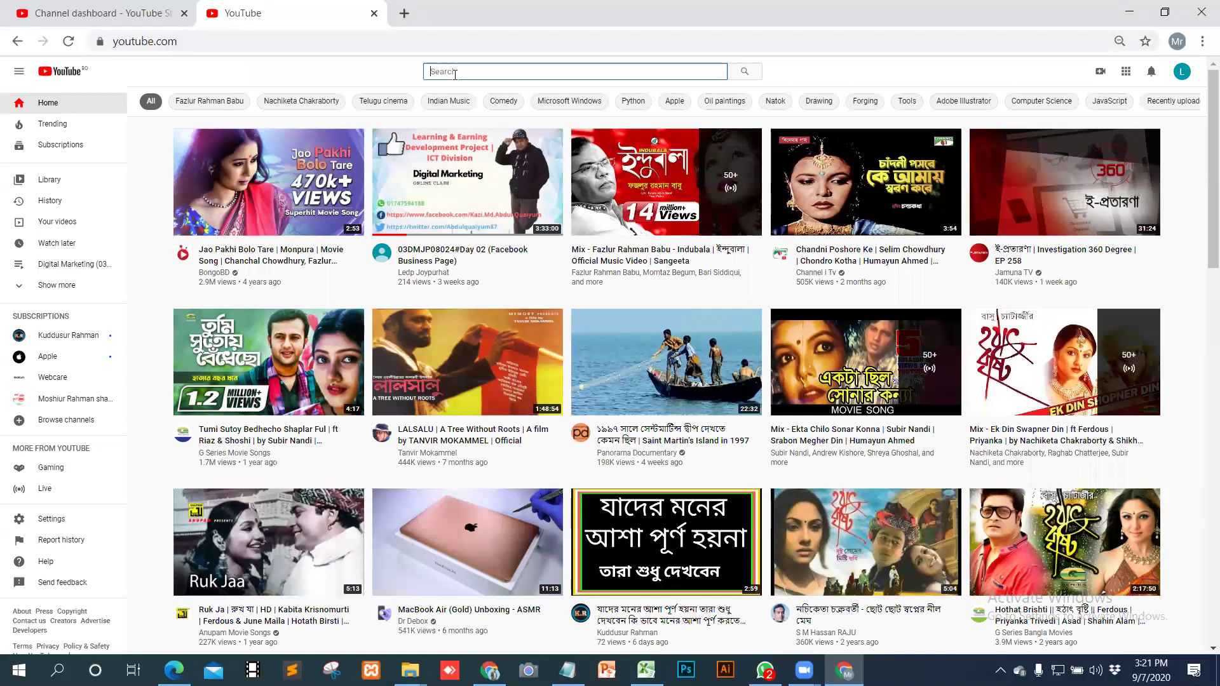
Search YouTube for 'car review in usa'
text(car)
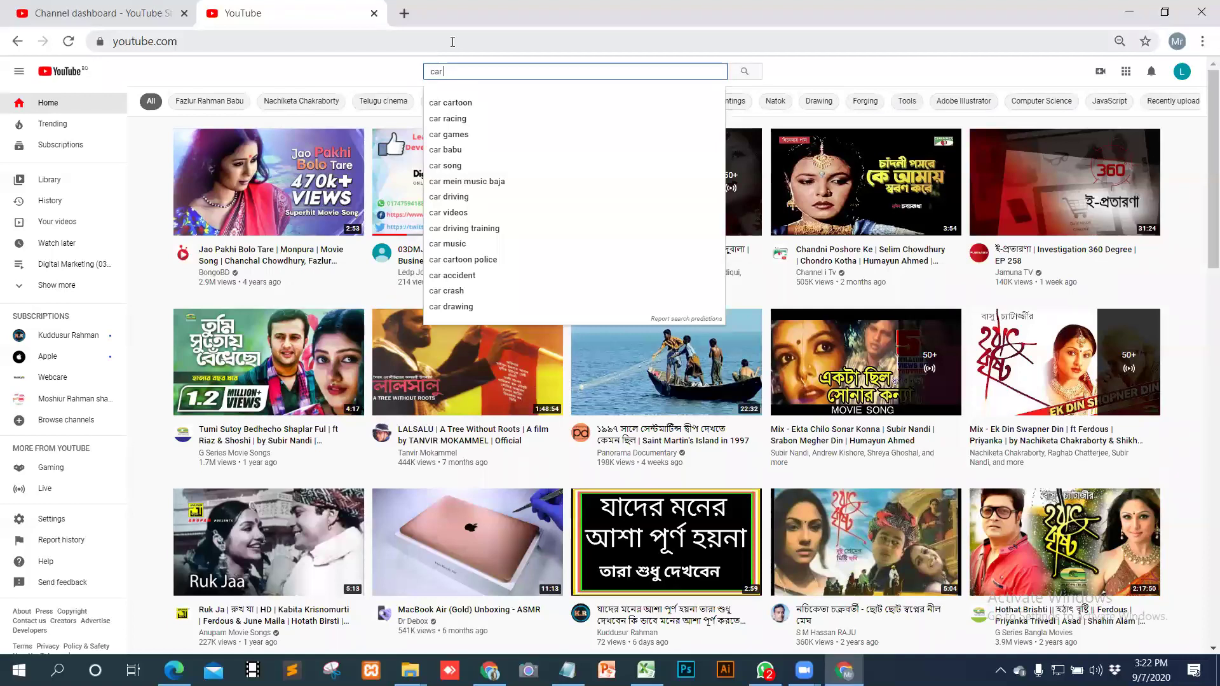
text(rev)
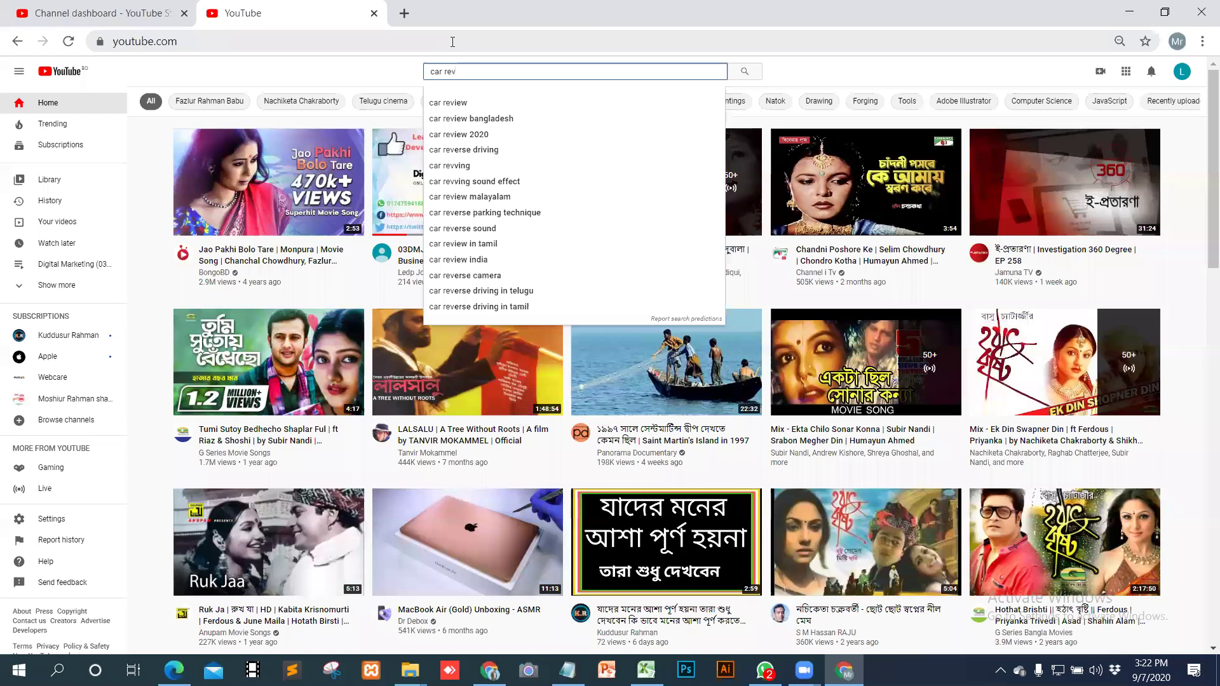
text(iew)
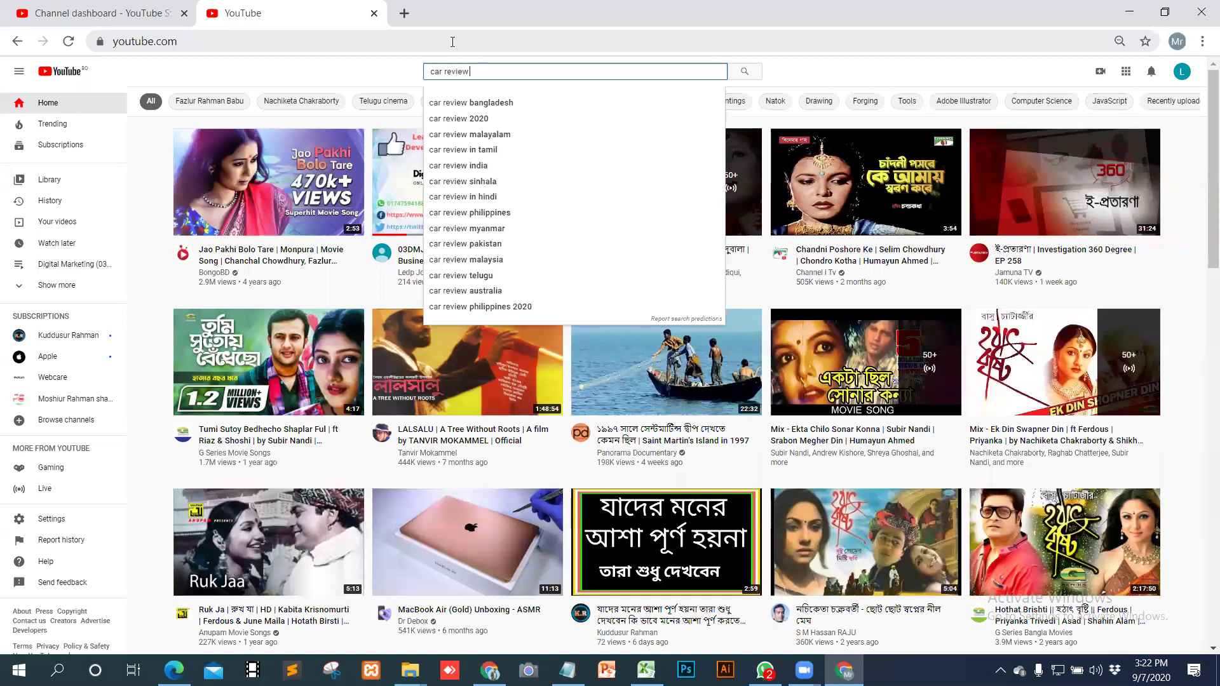
text( in usa)
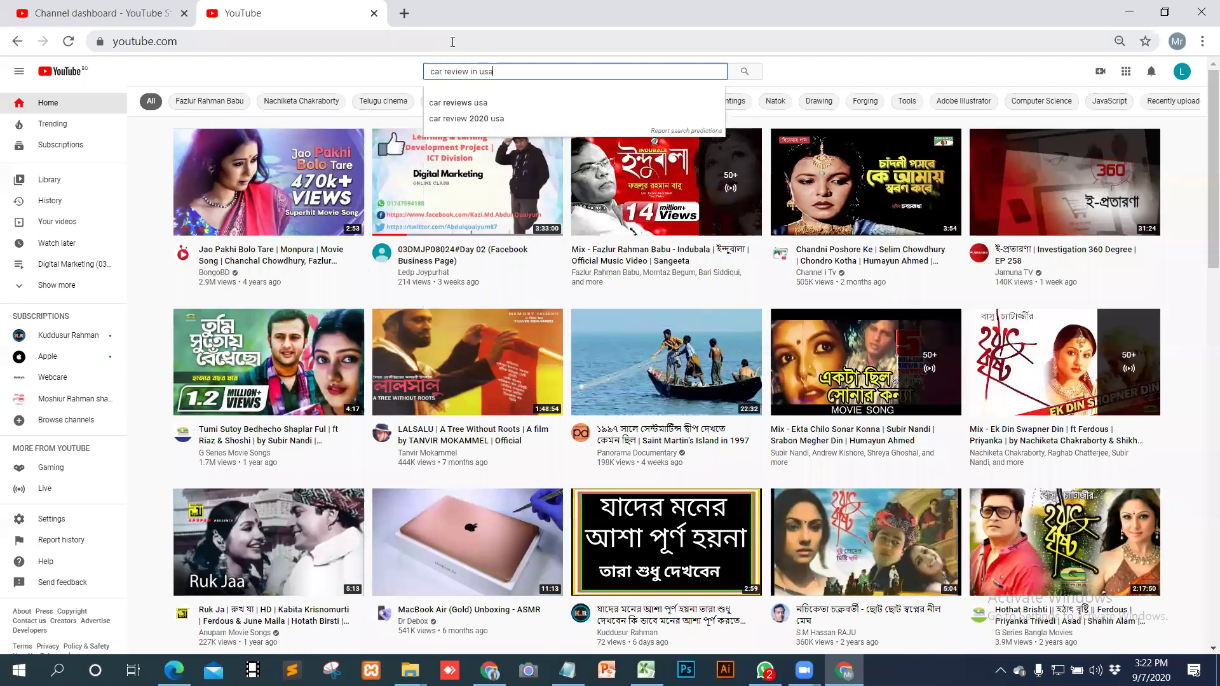
key(Return)
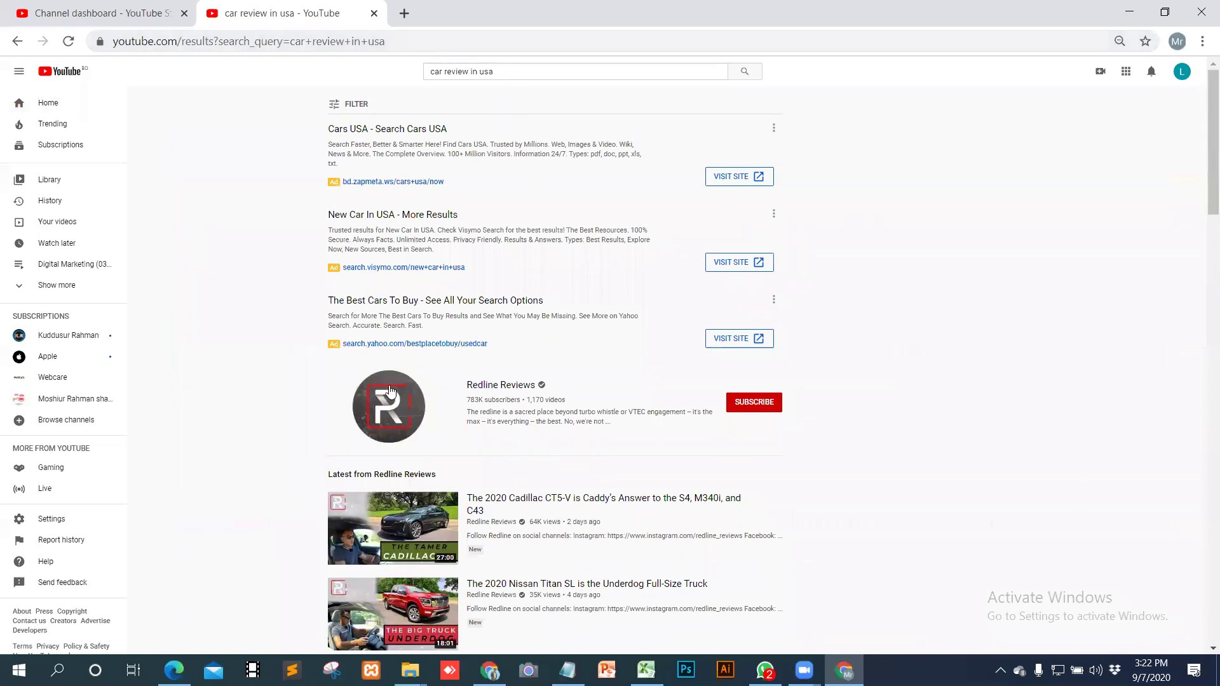
mouse_move(539, 527)
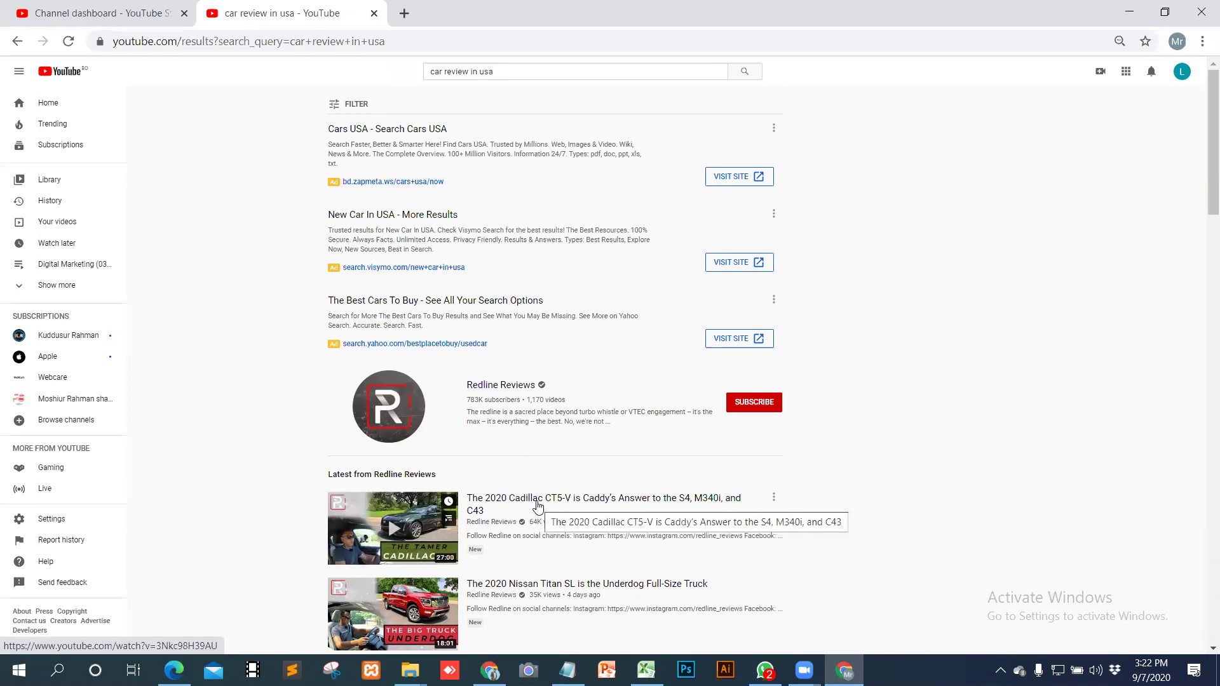
Open the 2020 Audi R8 review from Up next on the Cadillac CT5-V video, pausing its pre-roll ad
click(540, 504)
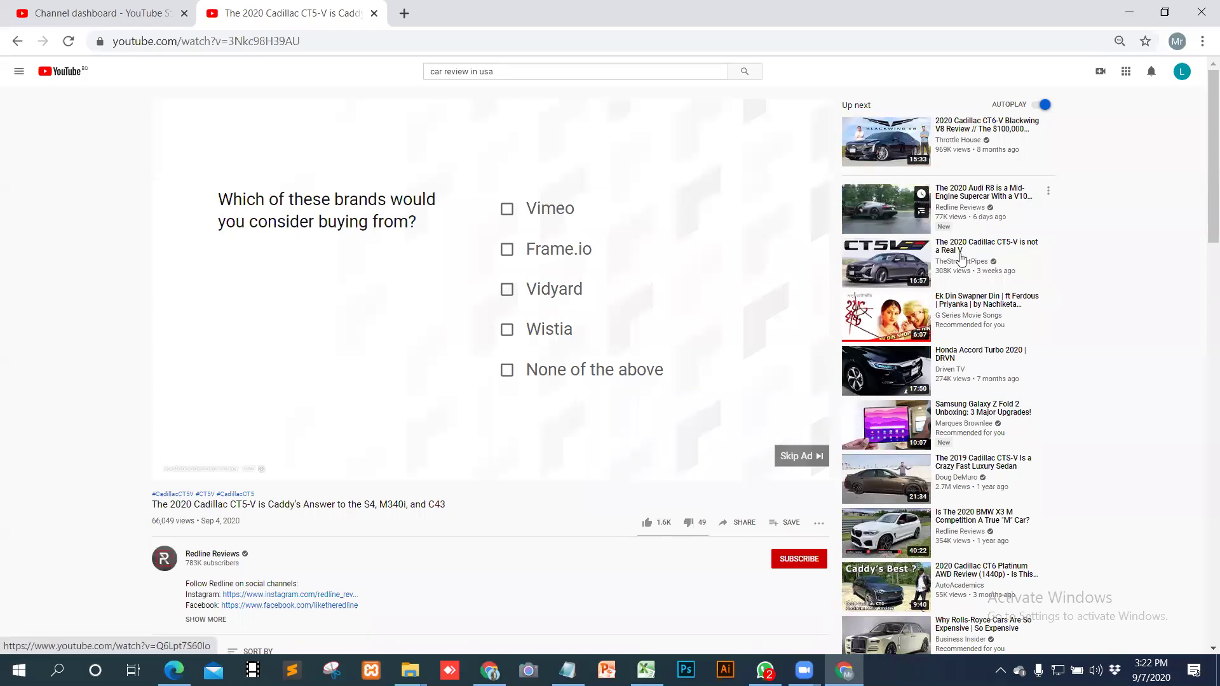
click(971, 193)
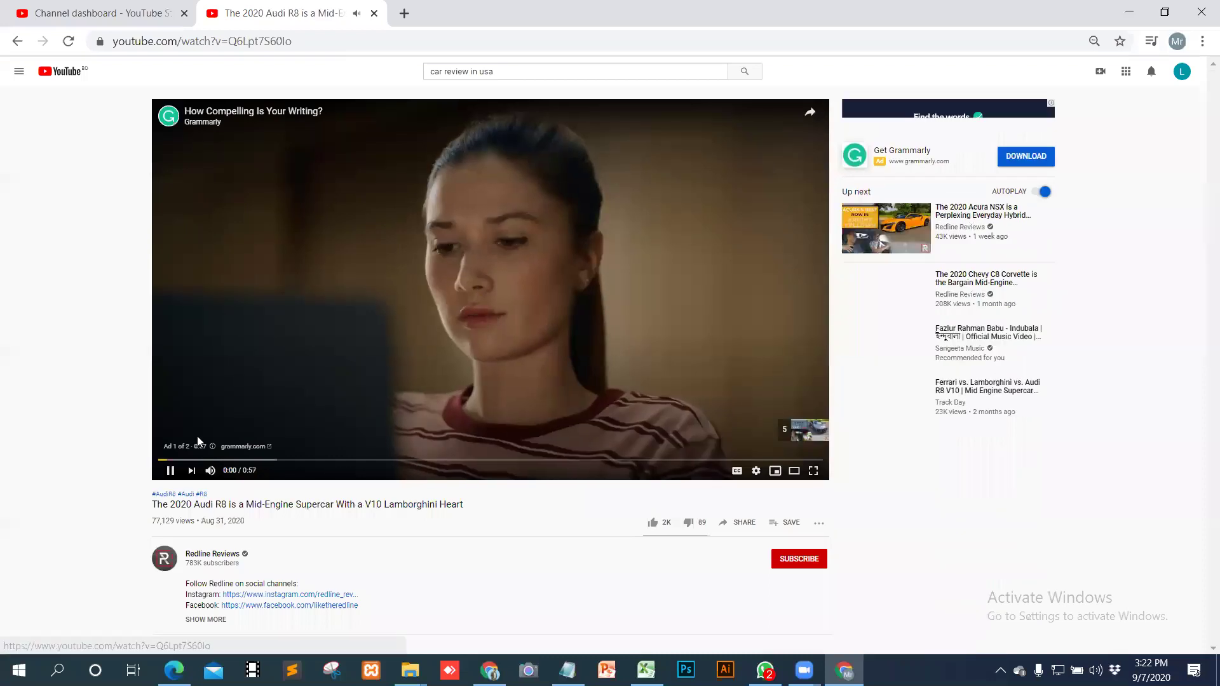
click(169, 470)
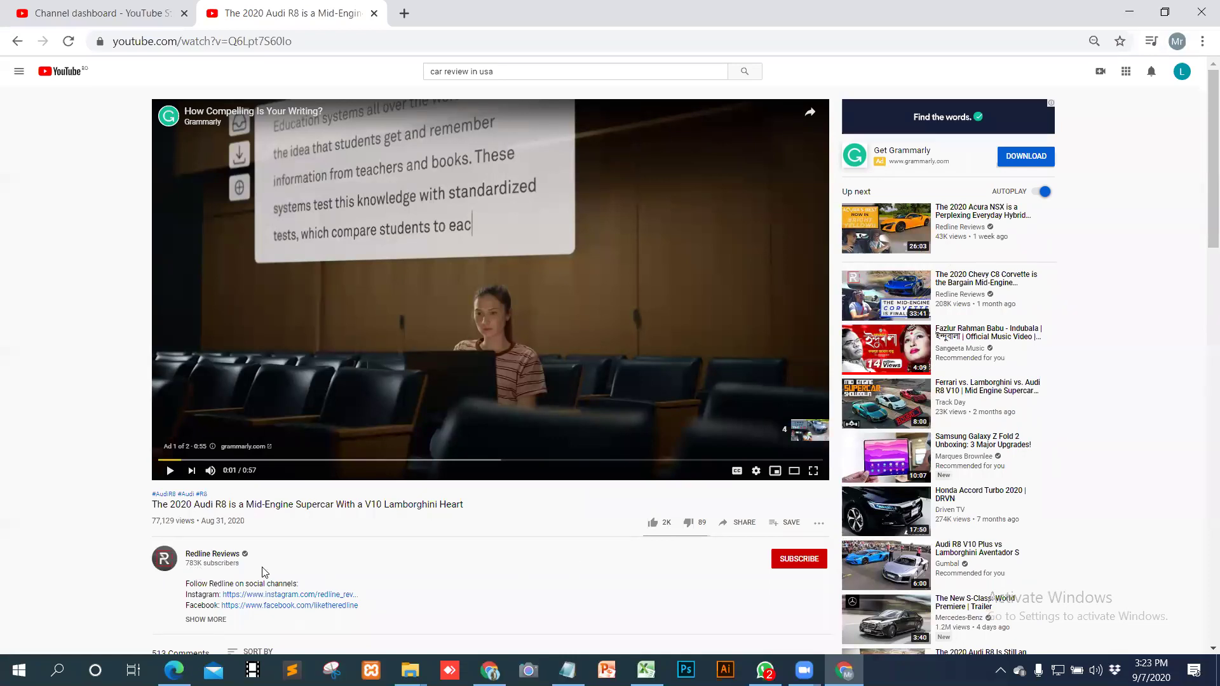
scroll(362, 570, down, 5)
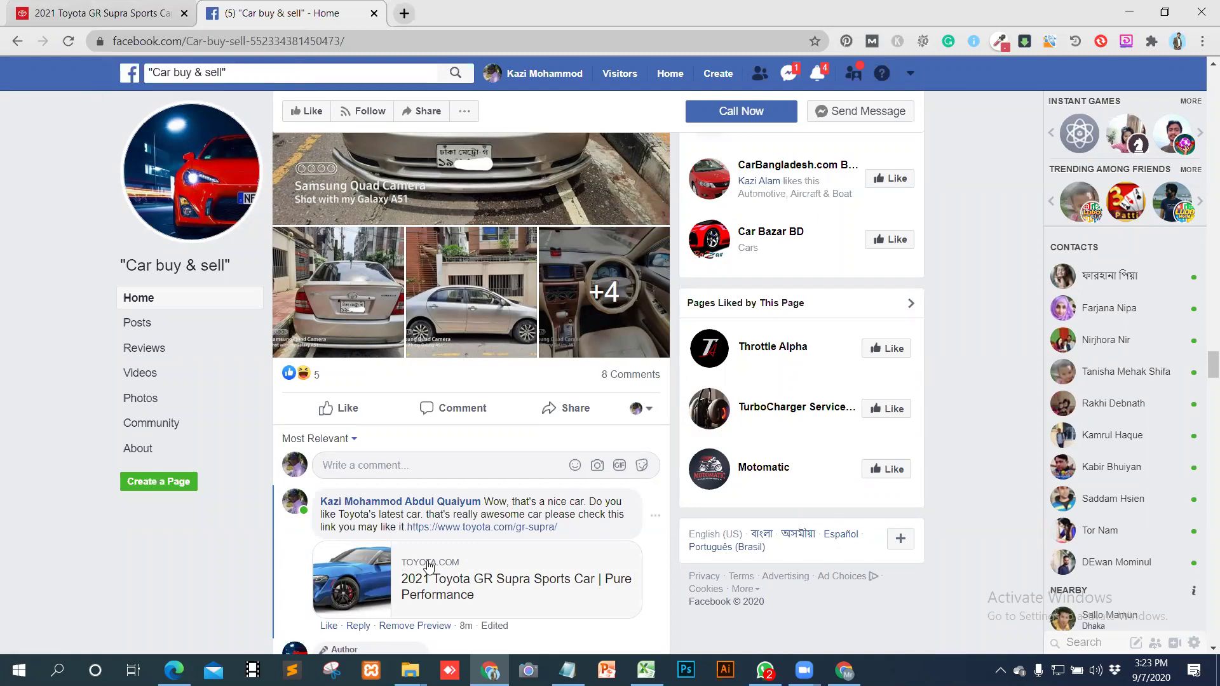
Select the Facebook comment text ending in the toyota.com link and return to the Audi R8 video
scroll(553, 274, down, 3)
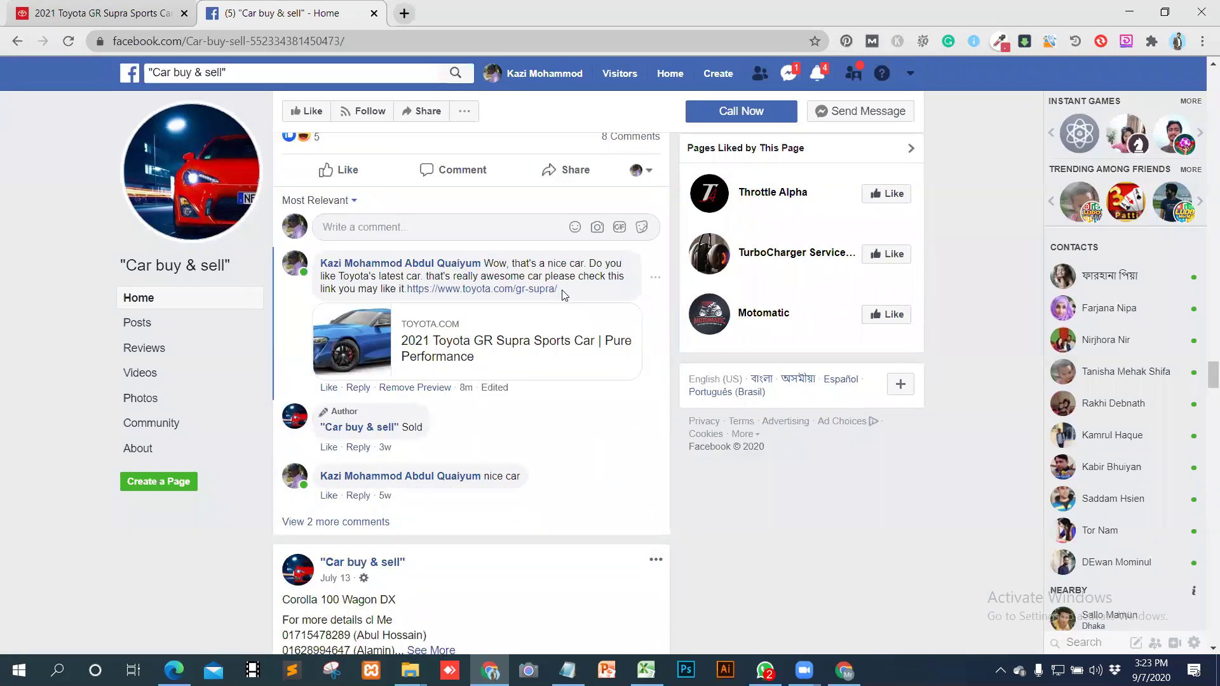
drag(562, 294, 491, 261)
key(ctrl+c)
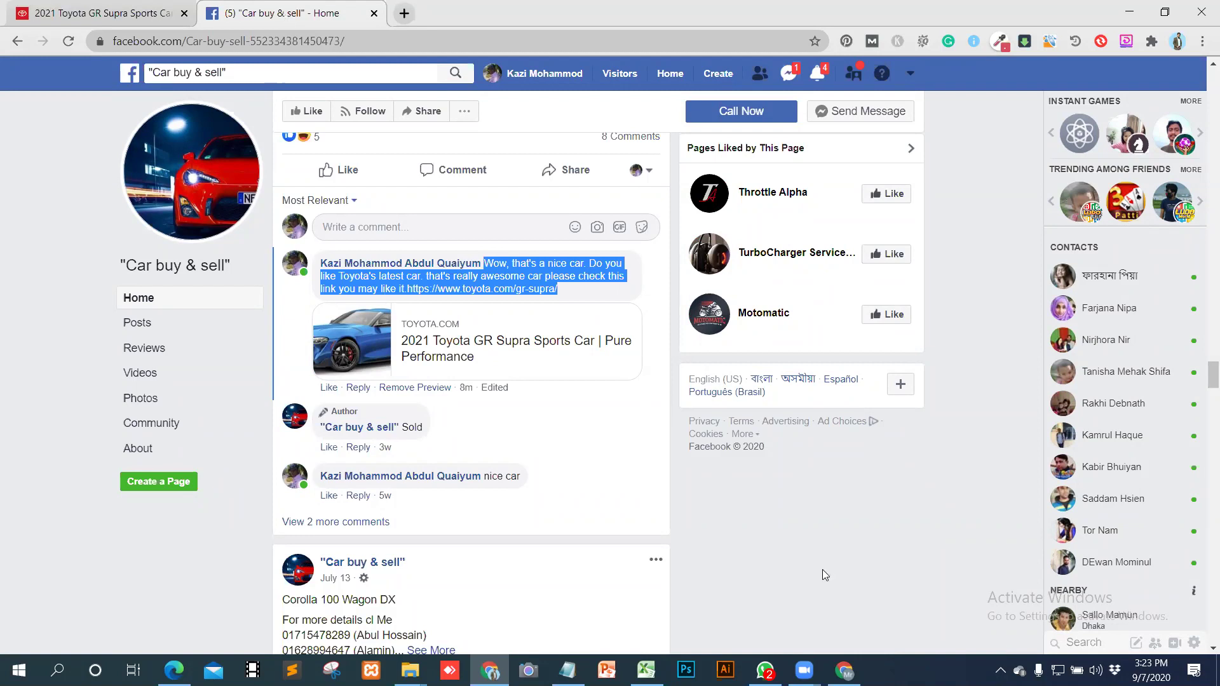
click(844, 670)
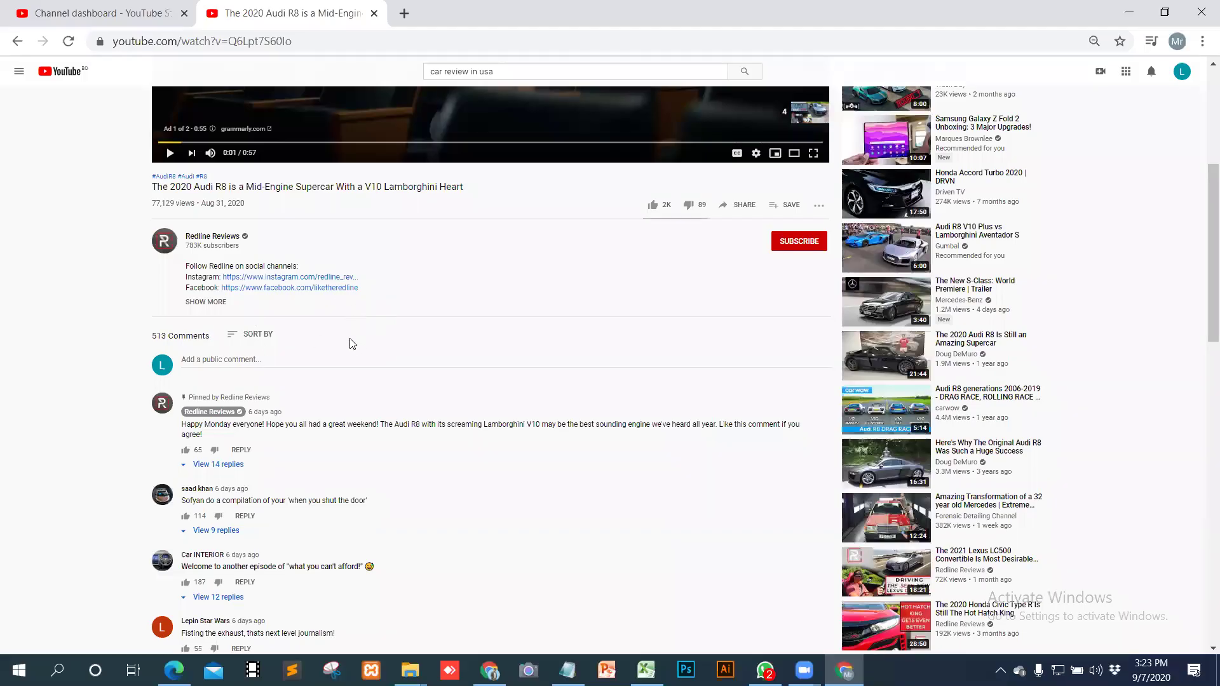
scroll(413, 159, up, 3)
scroll(346, 431, down, 3)
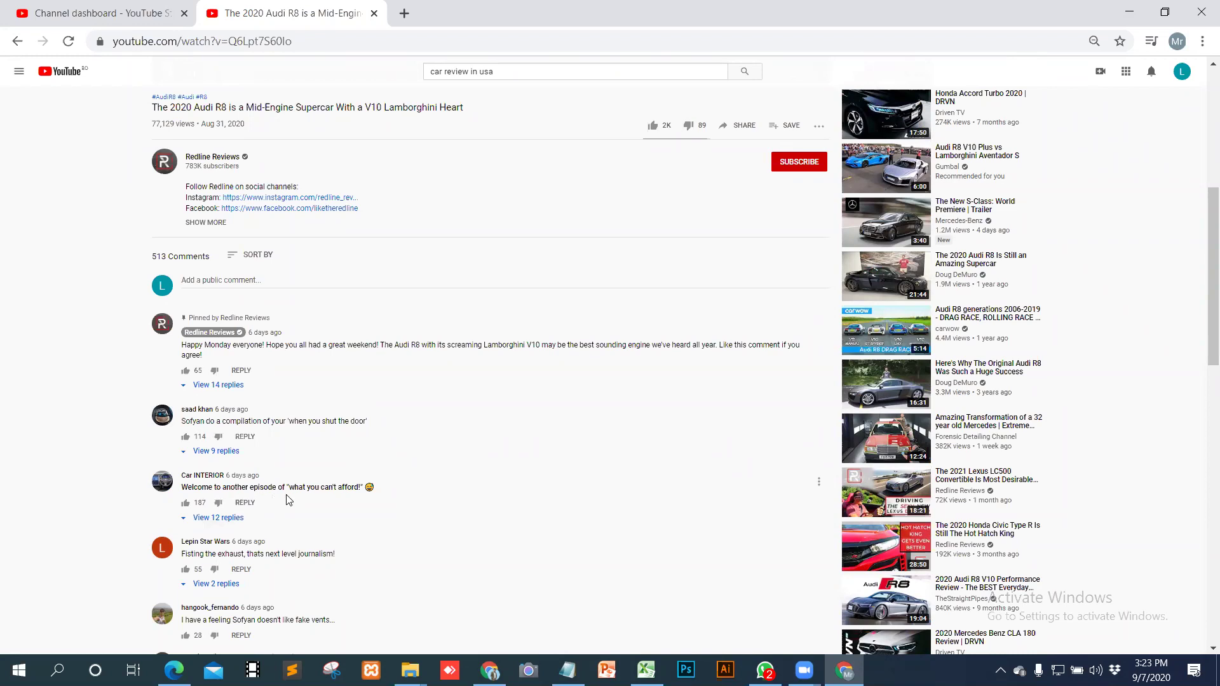
scroll(419, 498, down, 5)
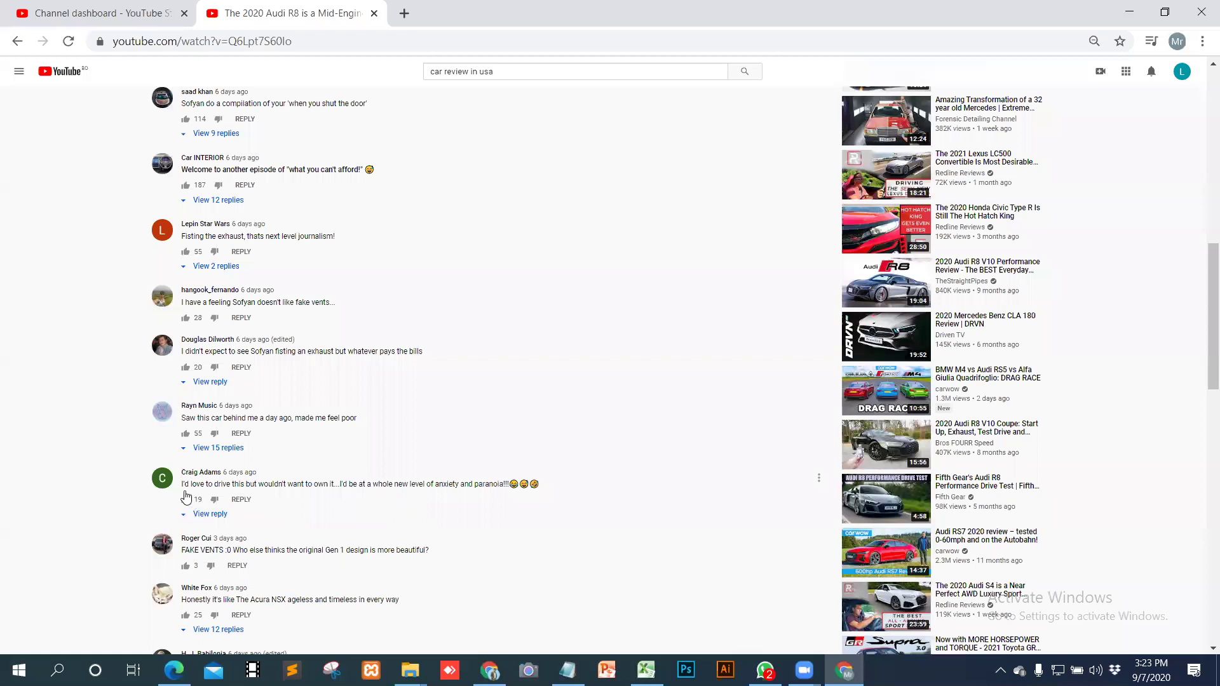
scroll(299, 499, down, 2)
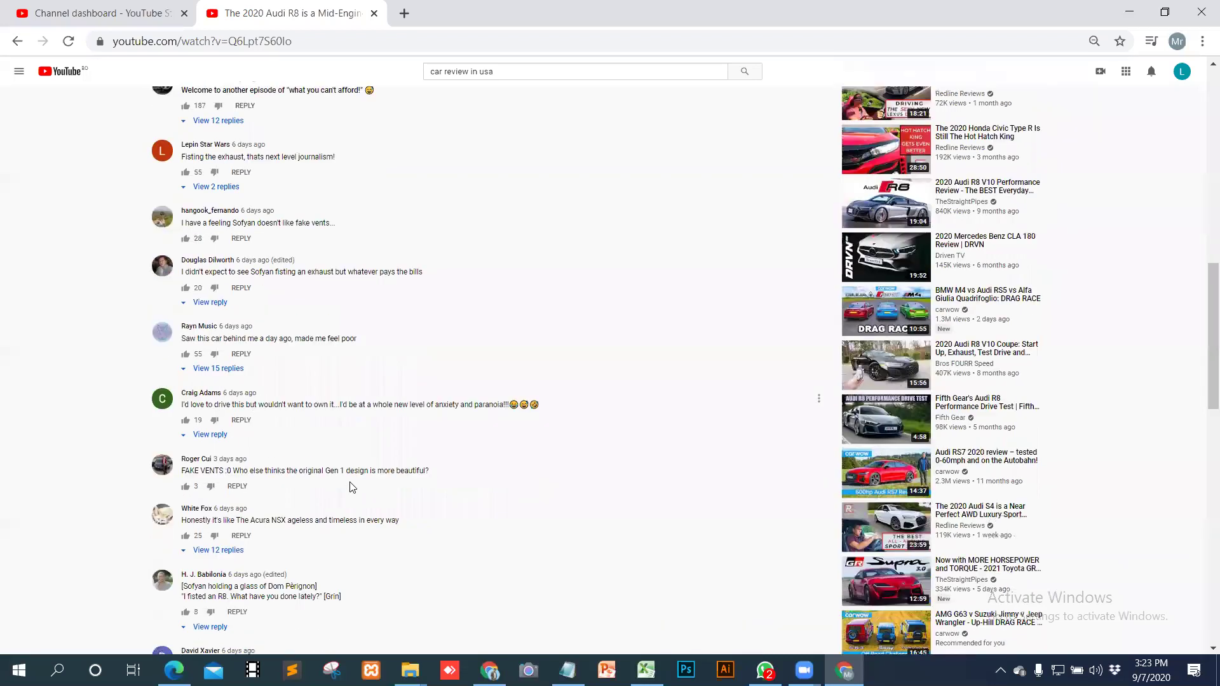
scroll(305, 491, down, 6)
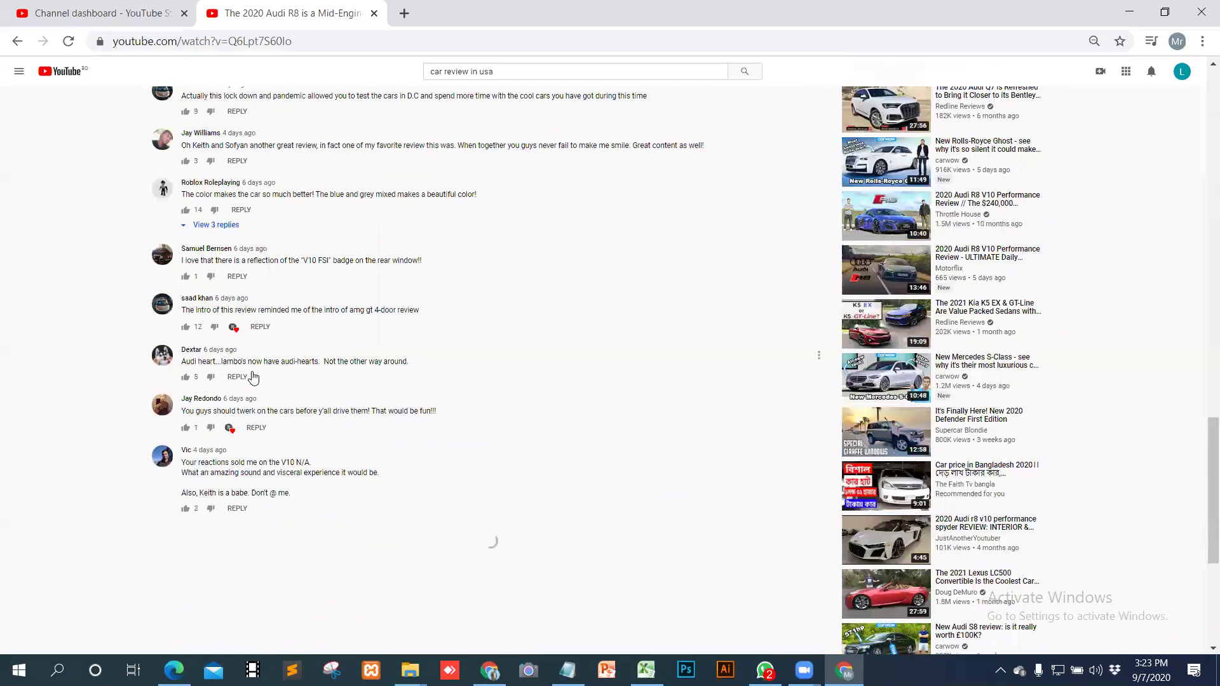
scroll(254, 369, up, 10)
scroll(254, 369, up, 6)
scroll(278, 464, down, 2)
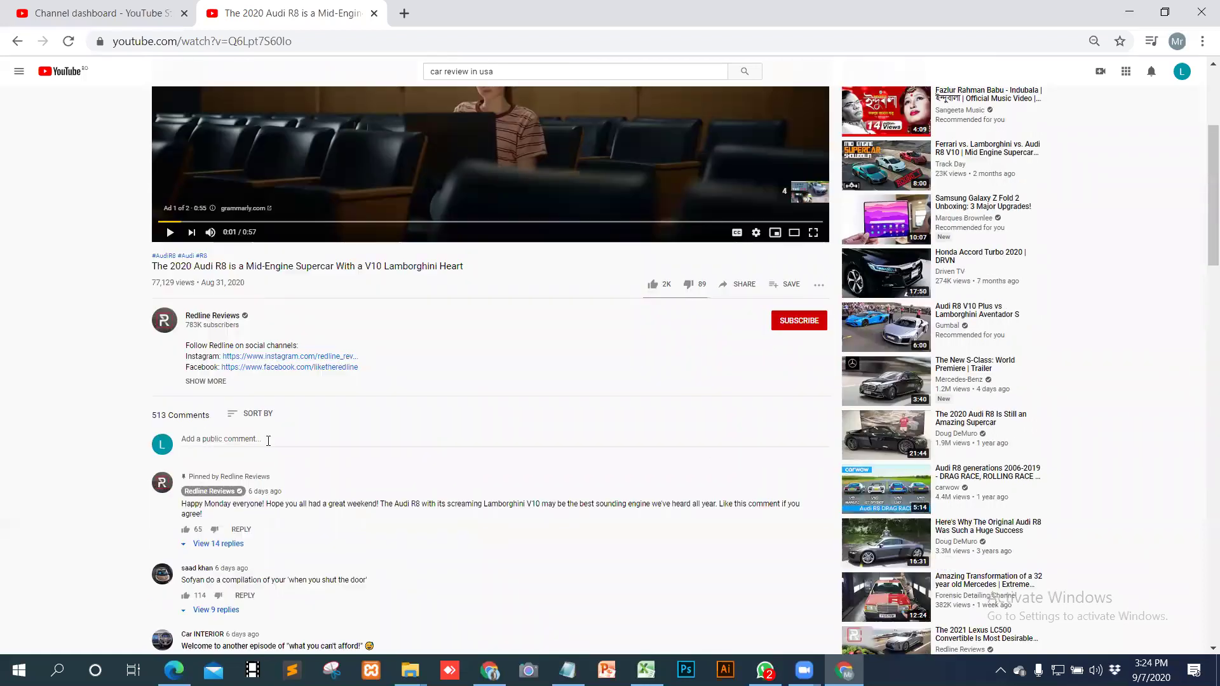
Paste the prepared Toyota GR Supra link comment into the Audi R8 video's comment box
click(243, 430)
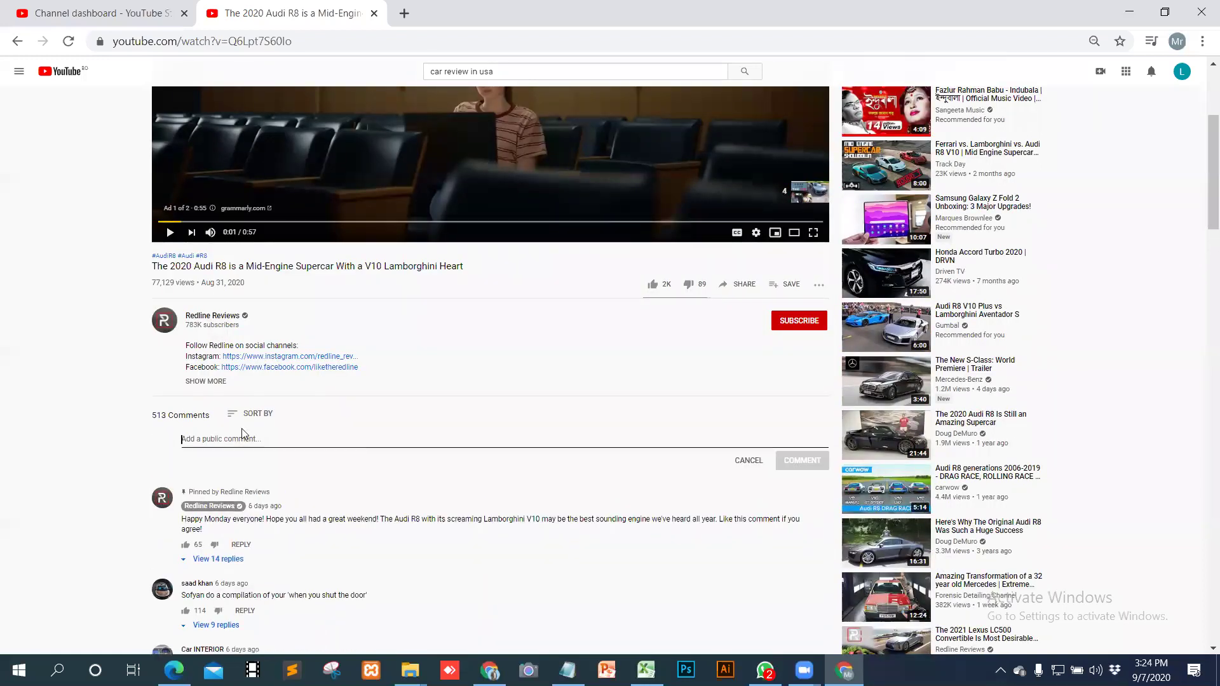
key(ctrl+v)
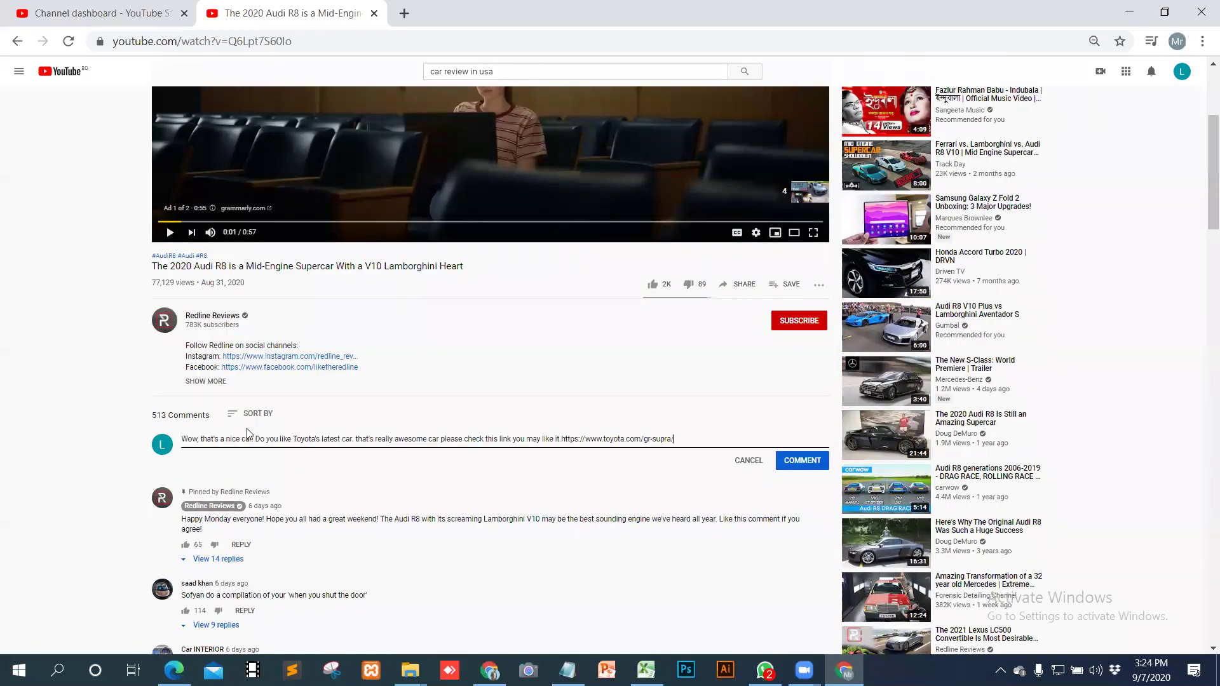
click(253, 438)
text(Th)
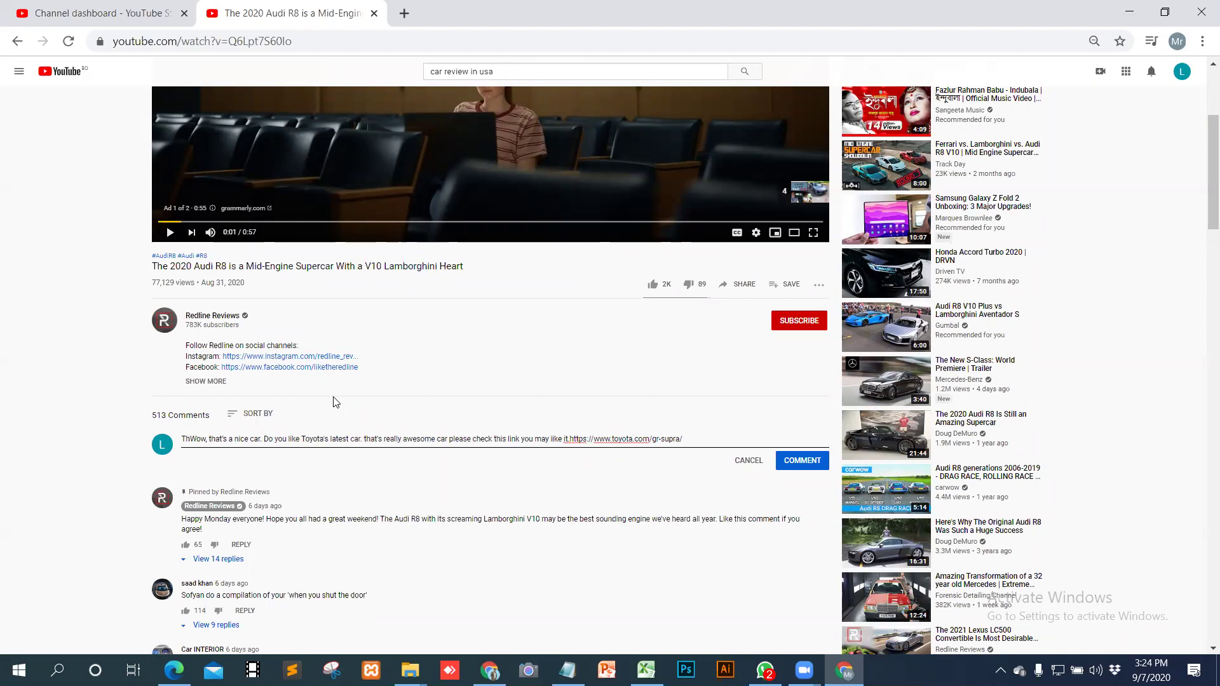
key(BackSpace)
key(BackSpace)
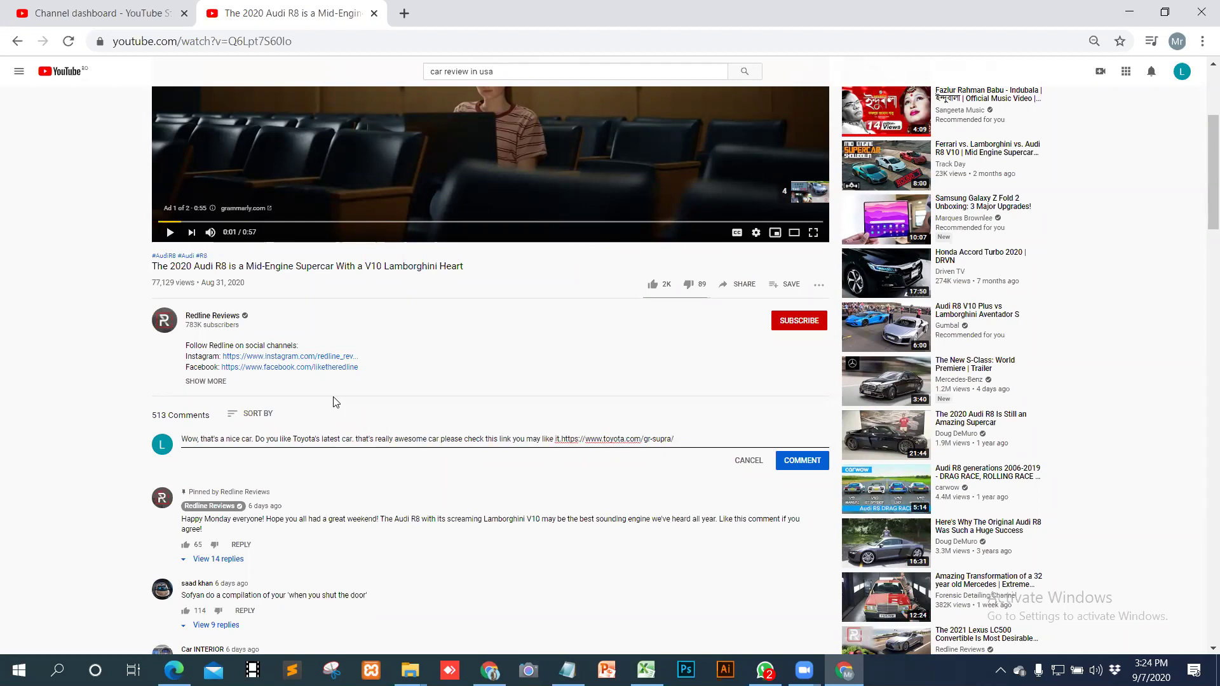
text(Tha)
key(BackSpace)
key(BackSpace)
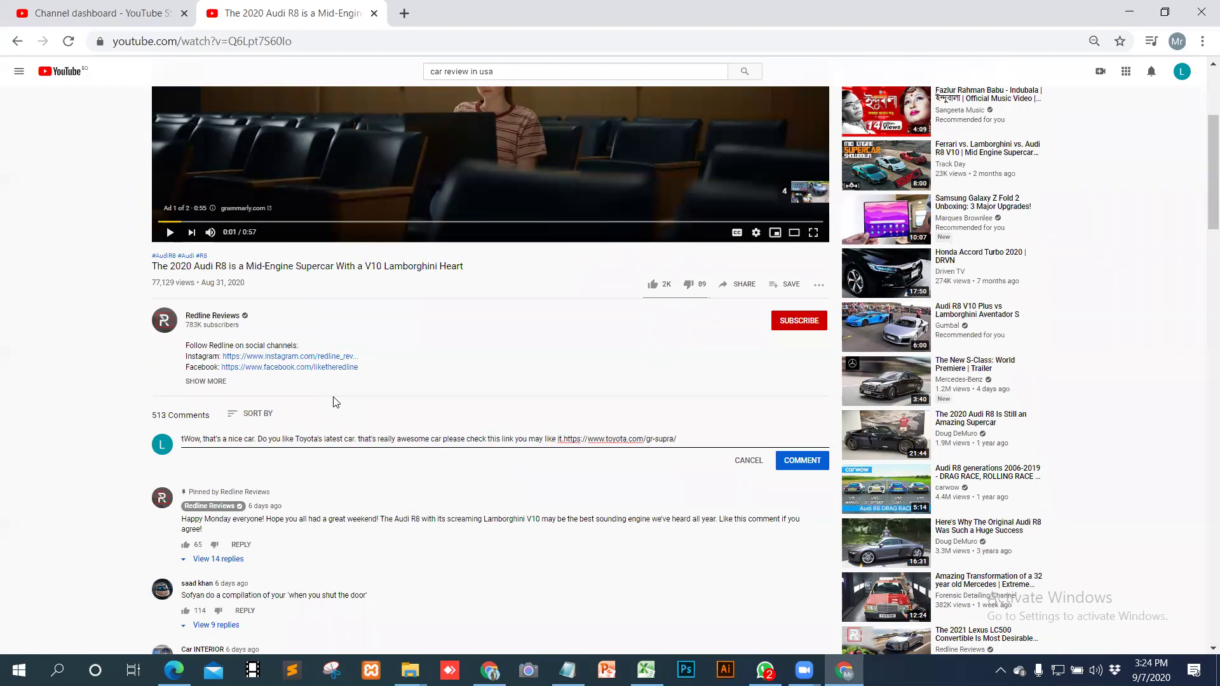
key(BackSpace)
Add the opening 'You published a nice topic .' to the start of the comment
text(Y)
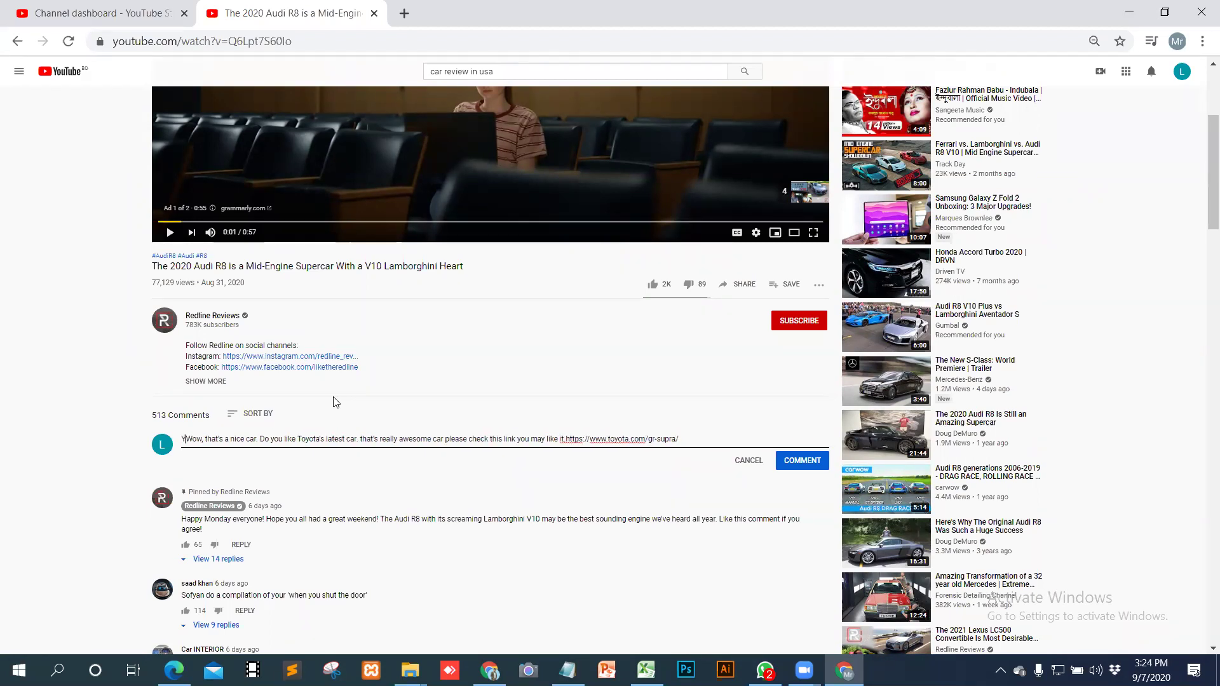
text(ou)
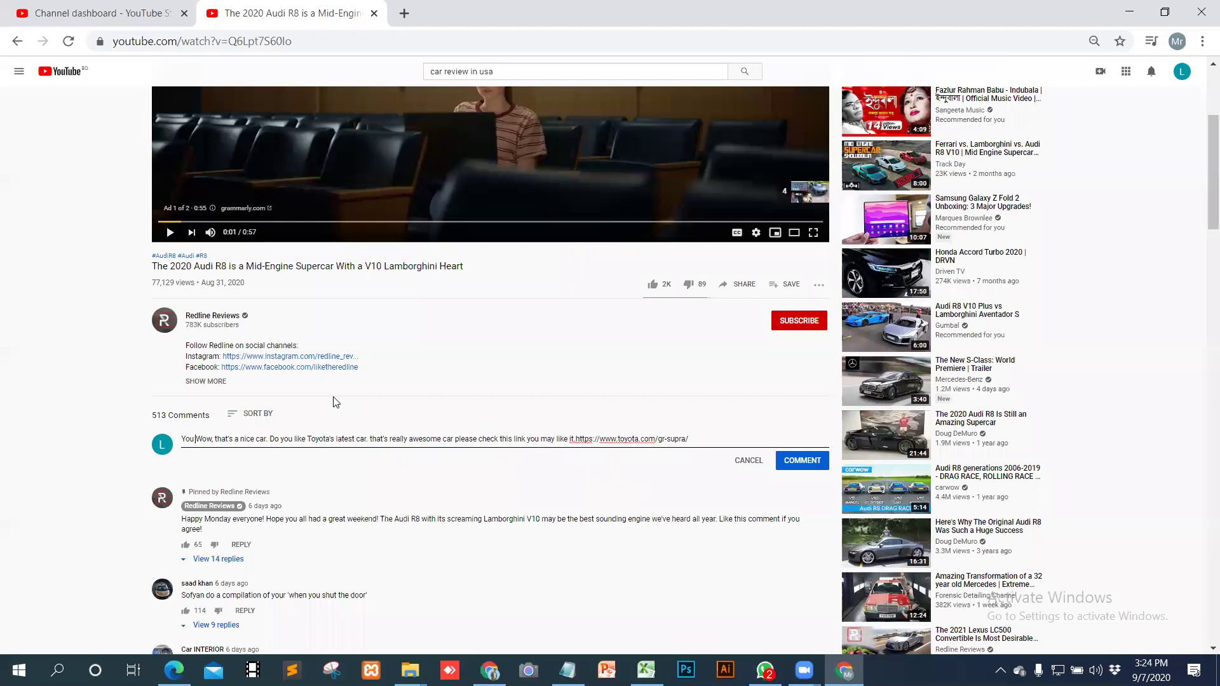
text( pu)
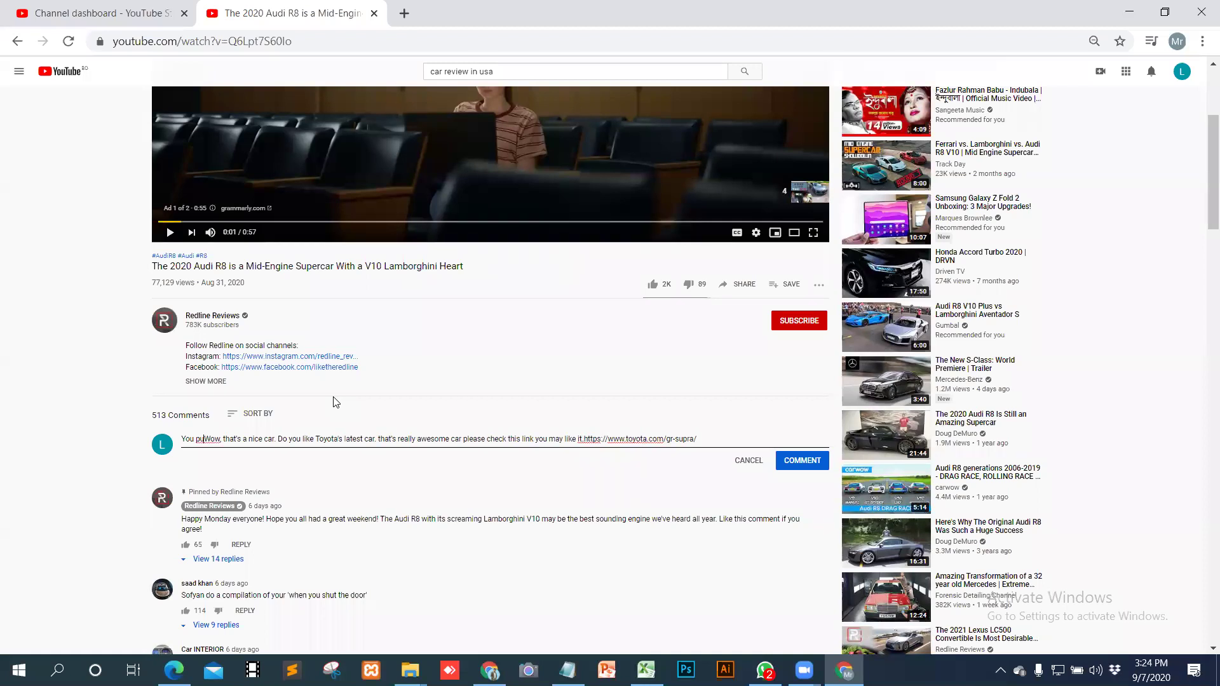
text(blis)
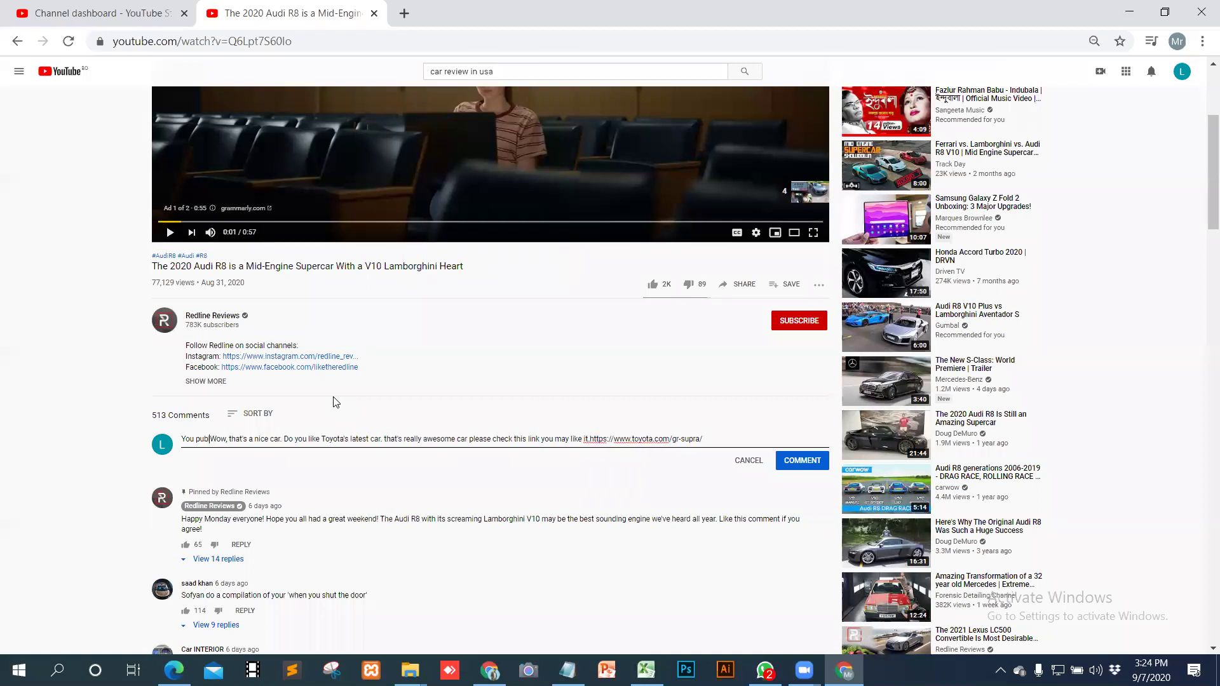
text(hed )
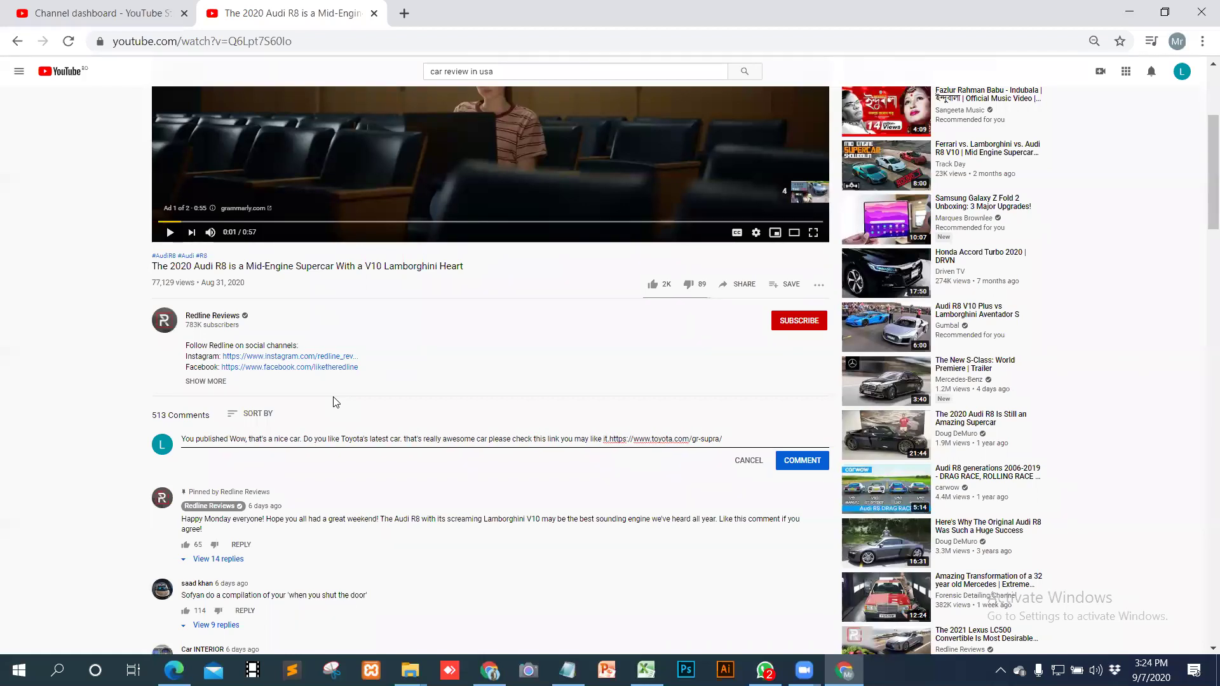
text(a nice)
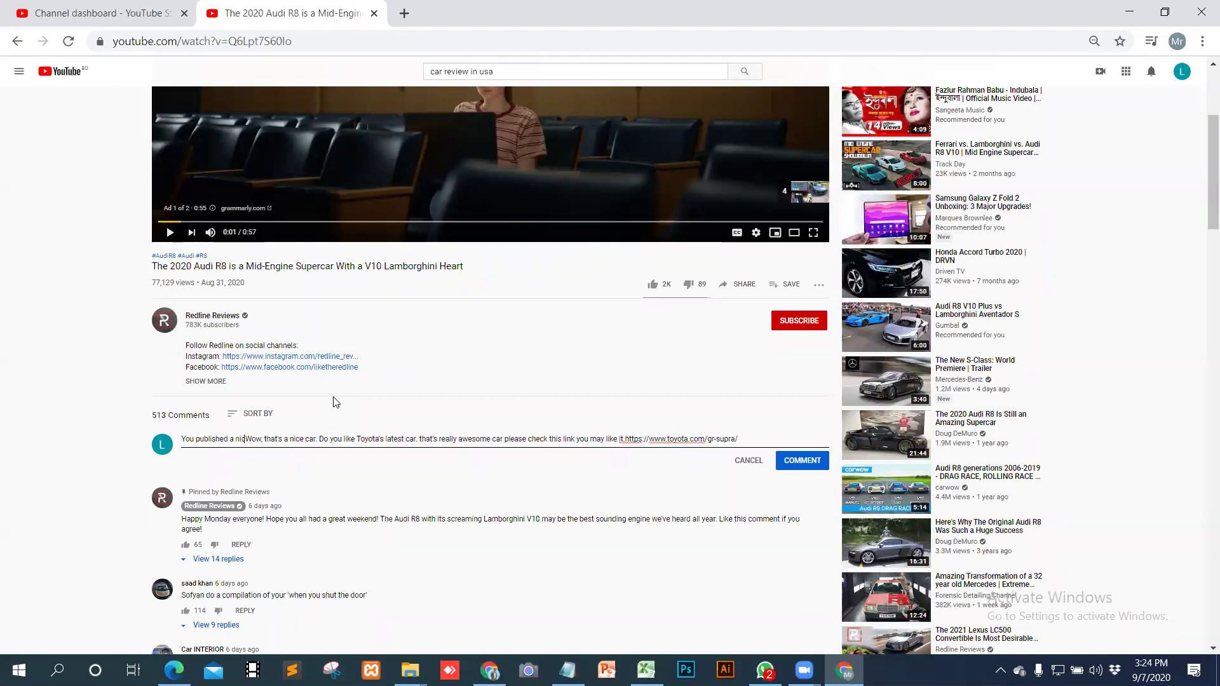
text( top)
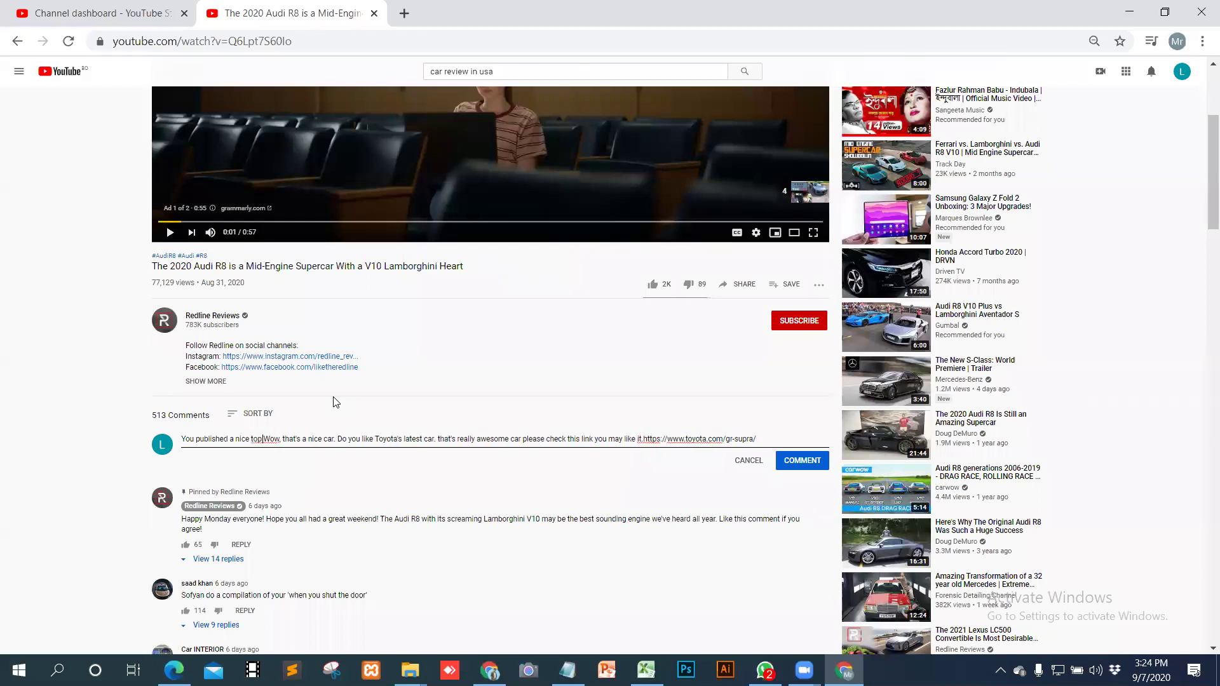
text(ic )
text(.)
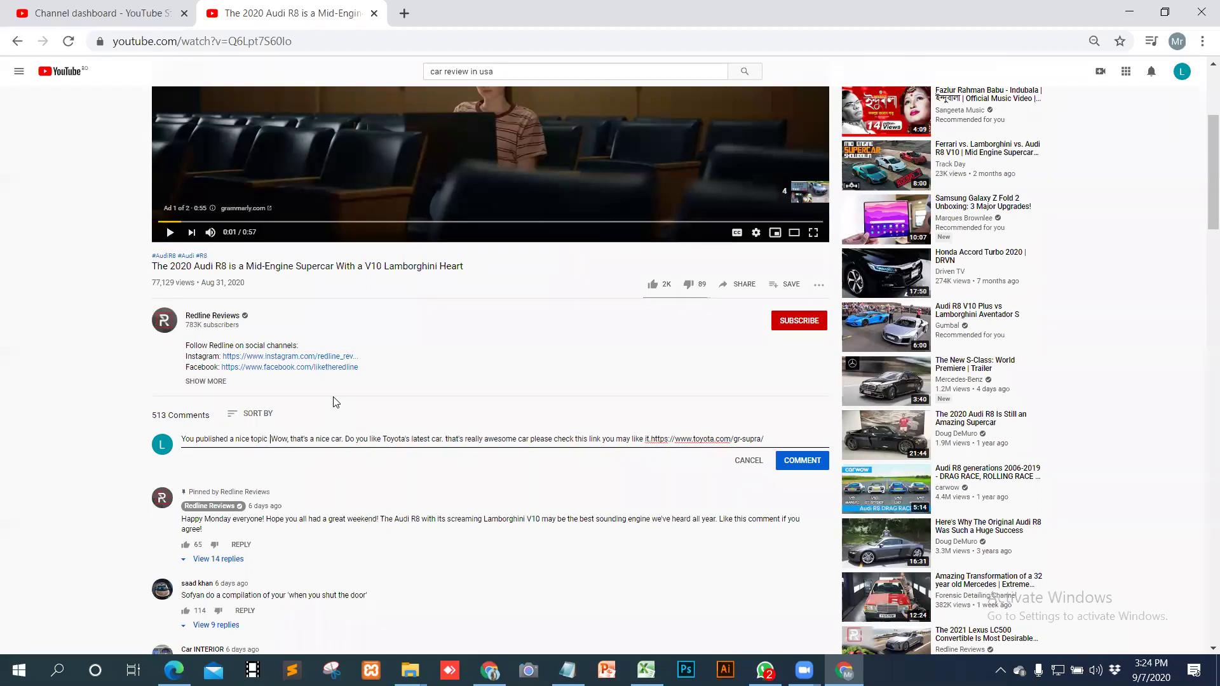
text( Care)
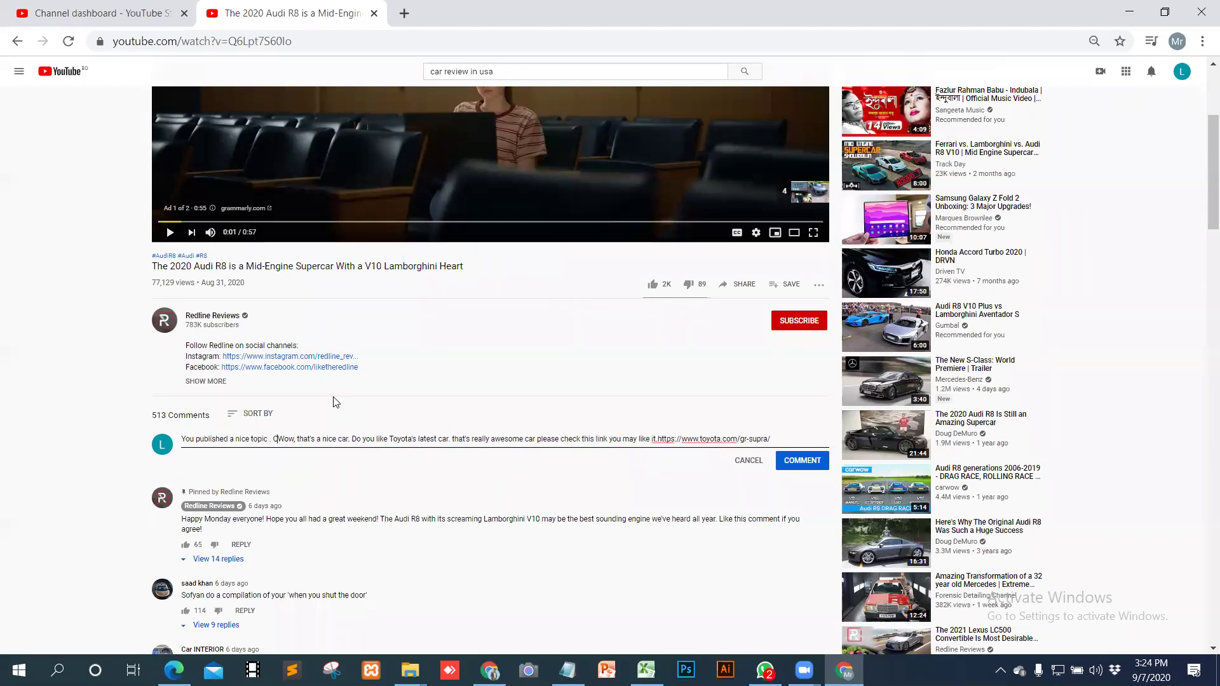
key(BackSpace)
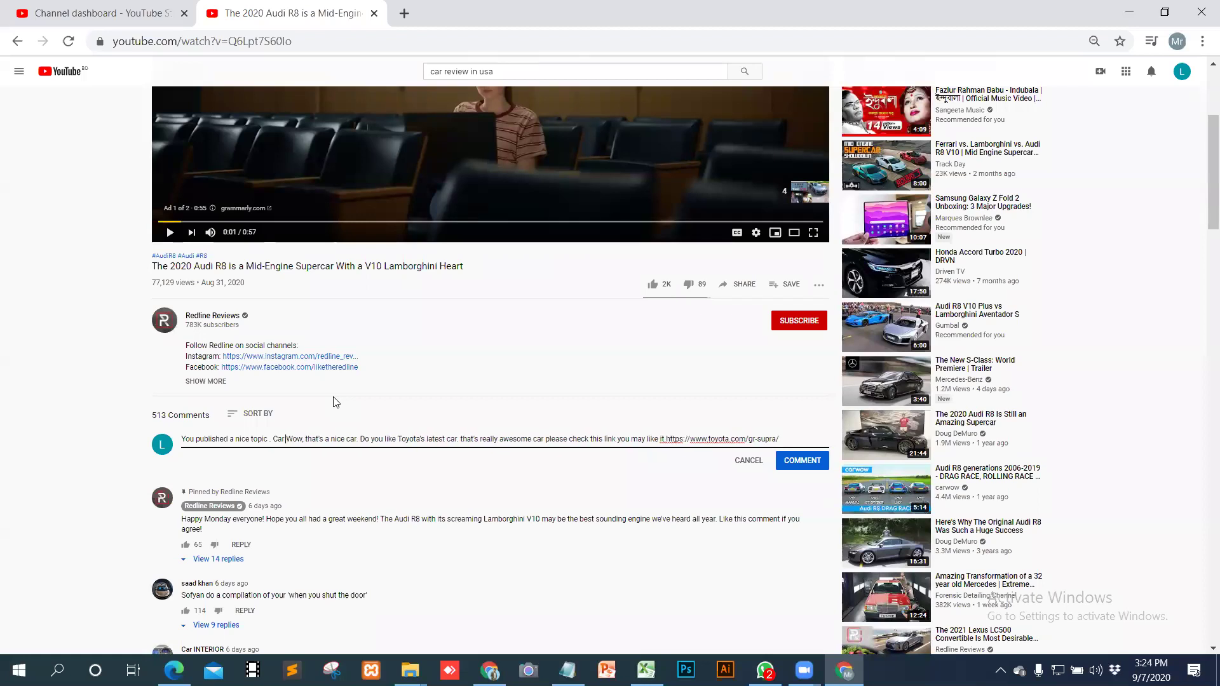
text(lover)
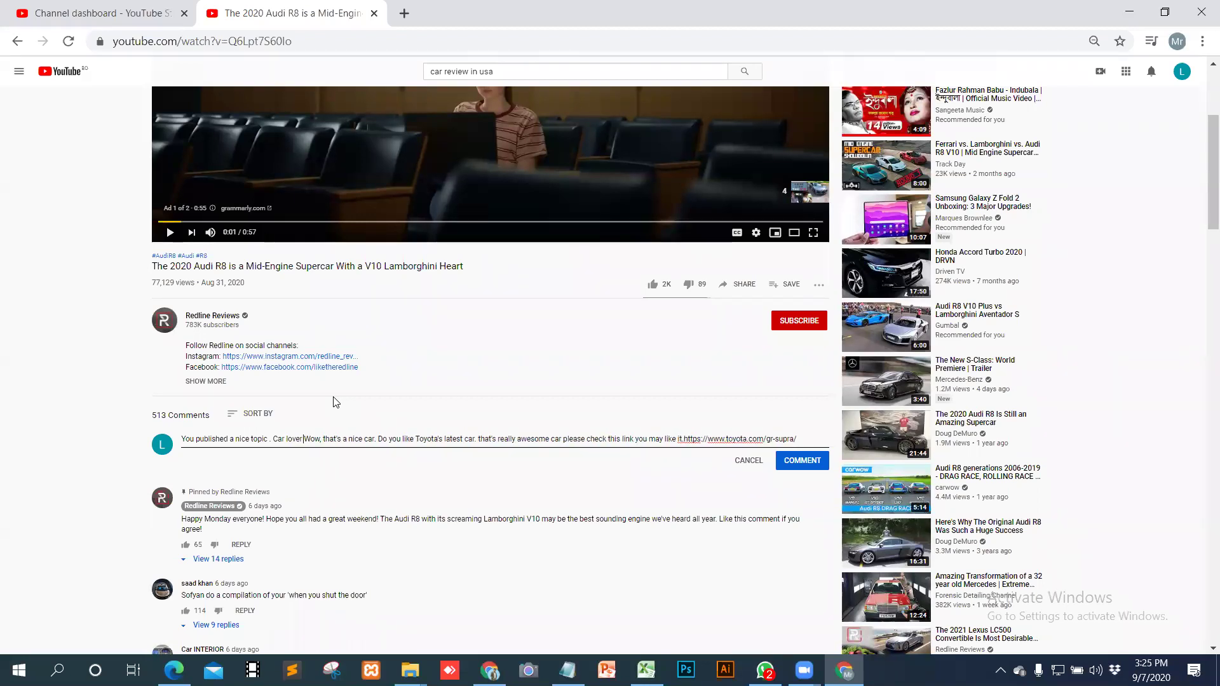
key(Delete)
key(BackSpace)
key(BackSpace)
key(BackSpace)
key(BackSpace)
key(BackSpace)
key(BackSpace)
key(BackSpace)
key(BackSpace)
key(BackSpace)
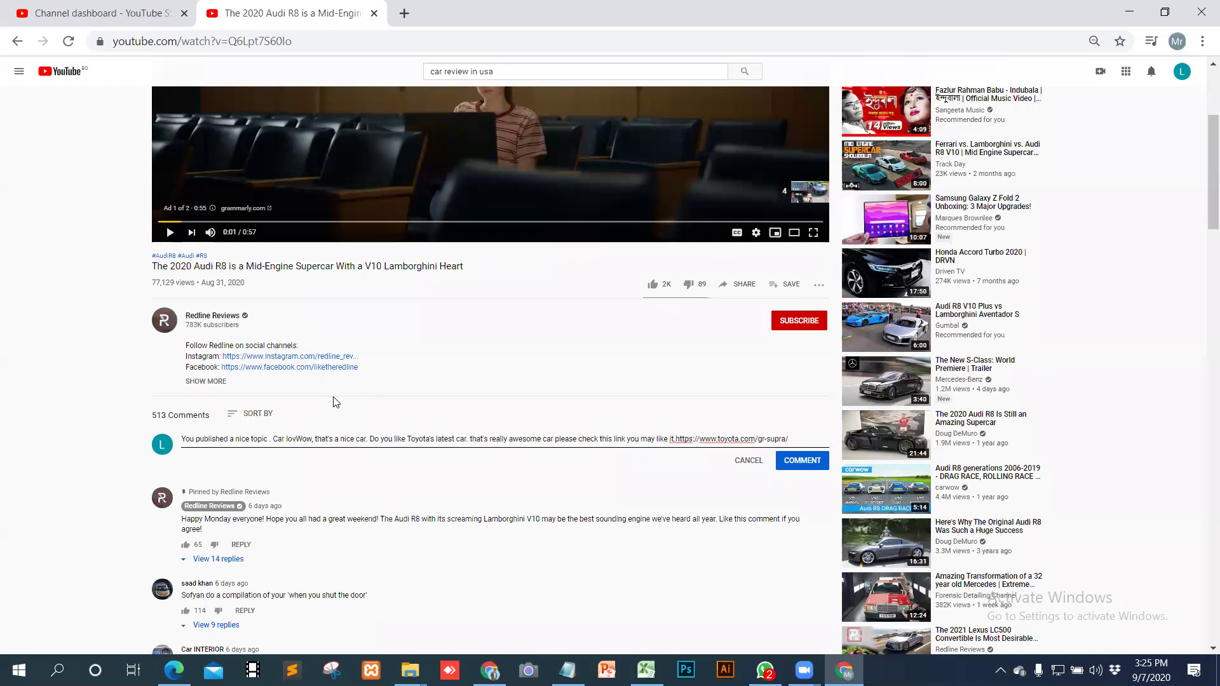
Add 'Its a helpful video' and delete the leftover 'Wow, that's a nice car' text
text(Its)
text( a)
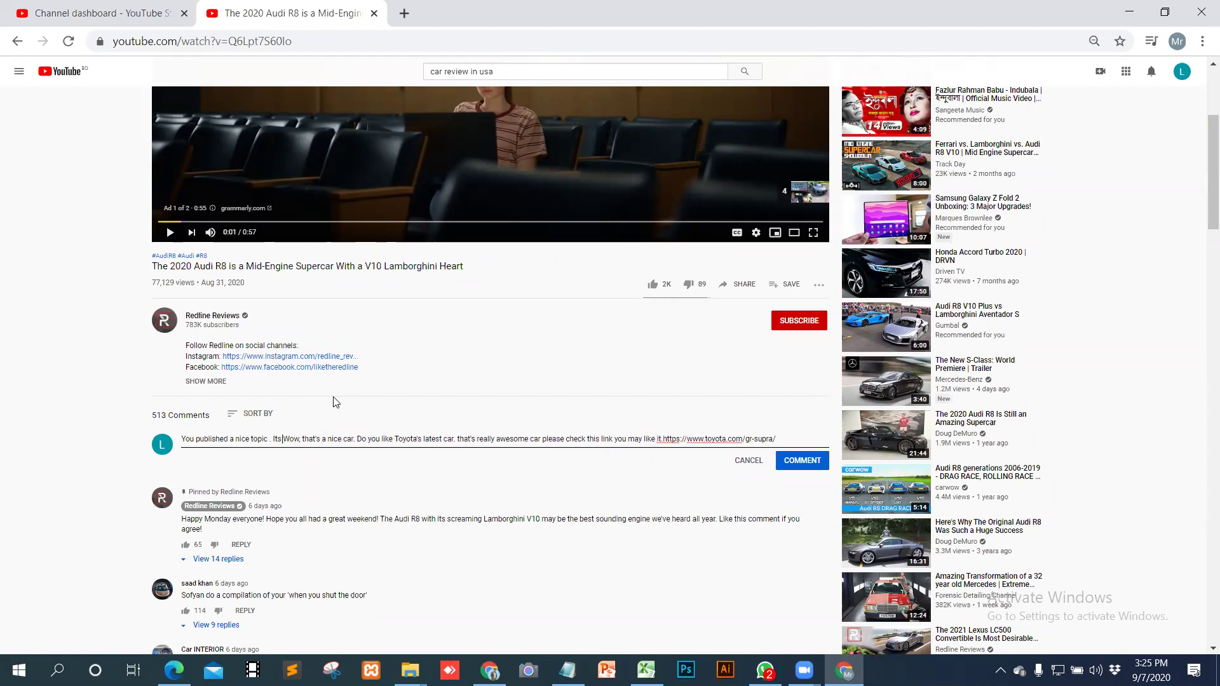
text( he)
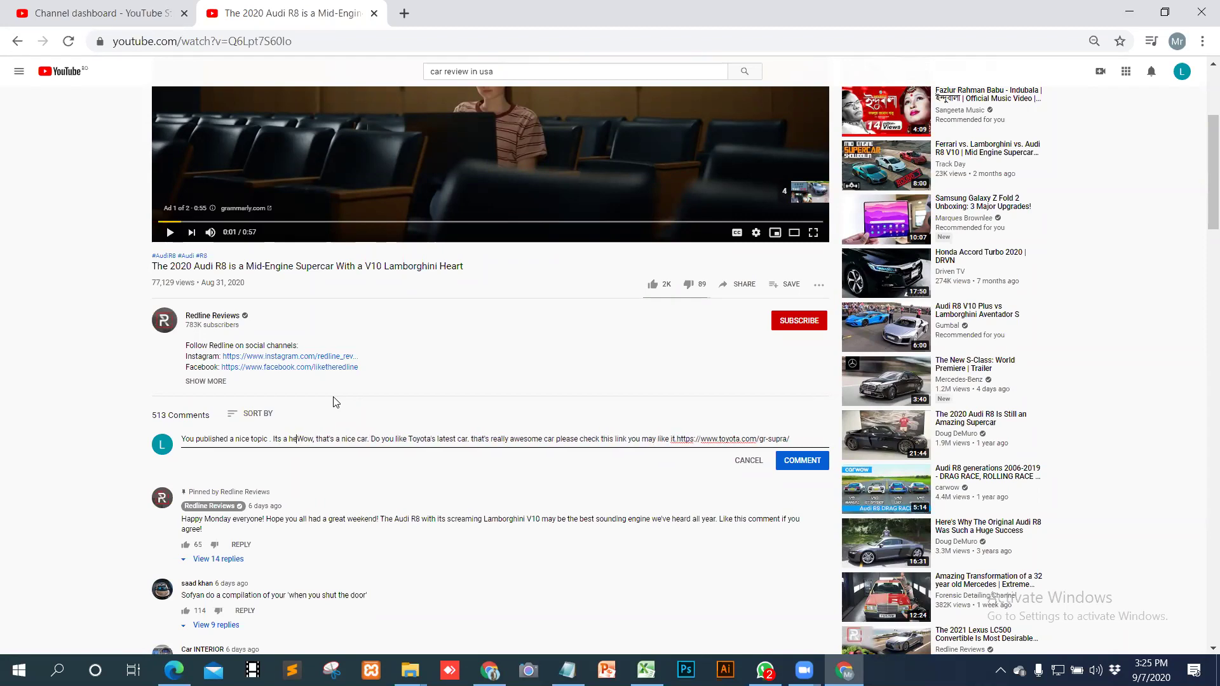
text(lp)
text(ful)
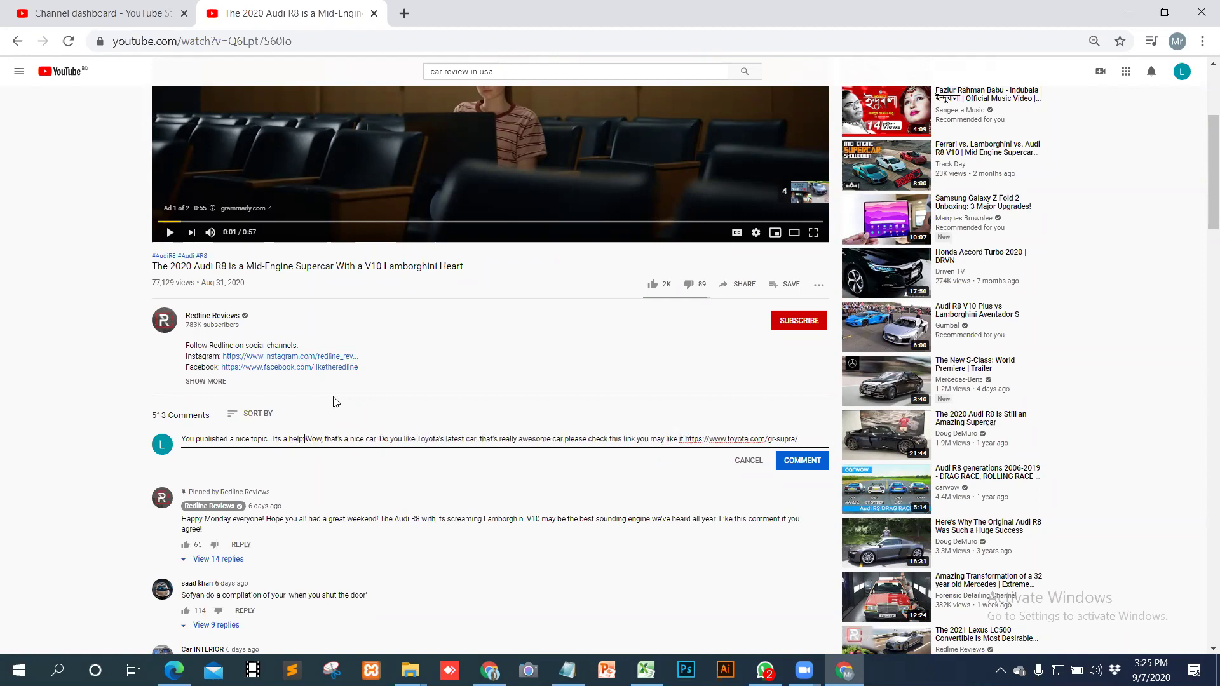
key(BackSpace)
text(l)
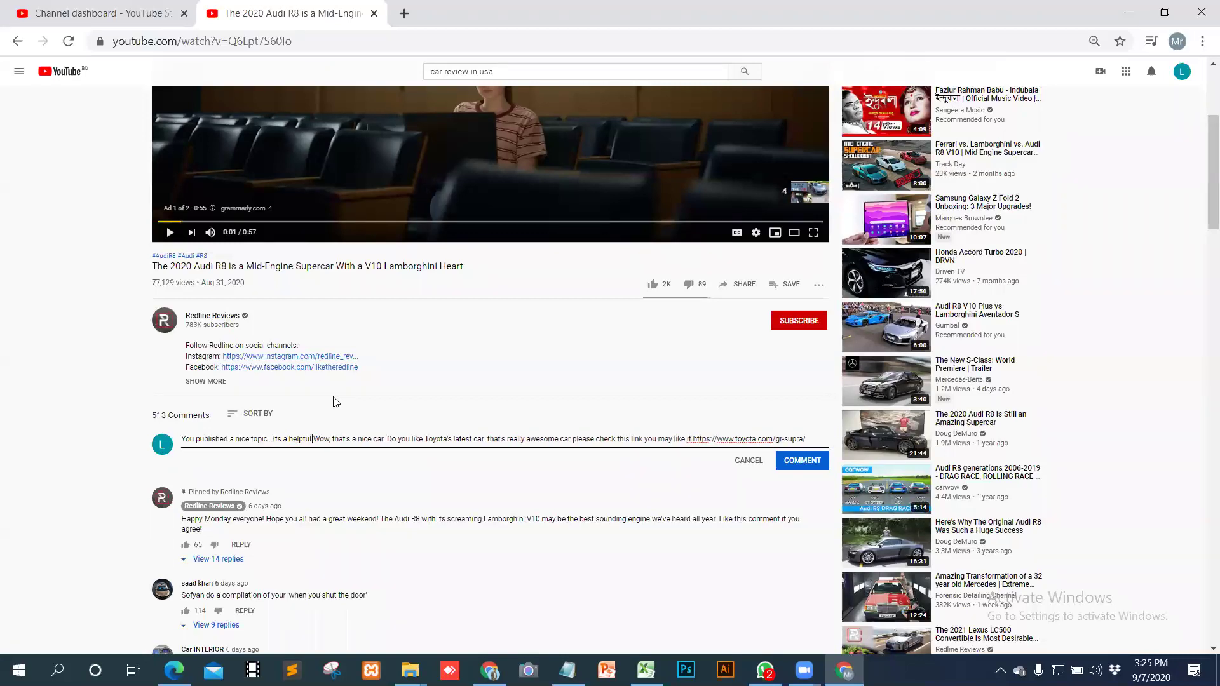
text( videoW)
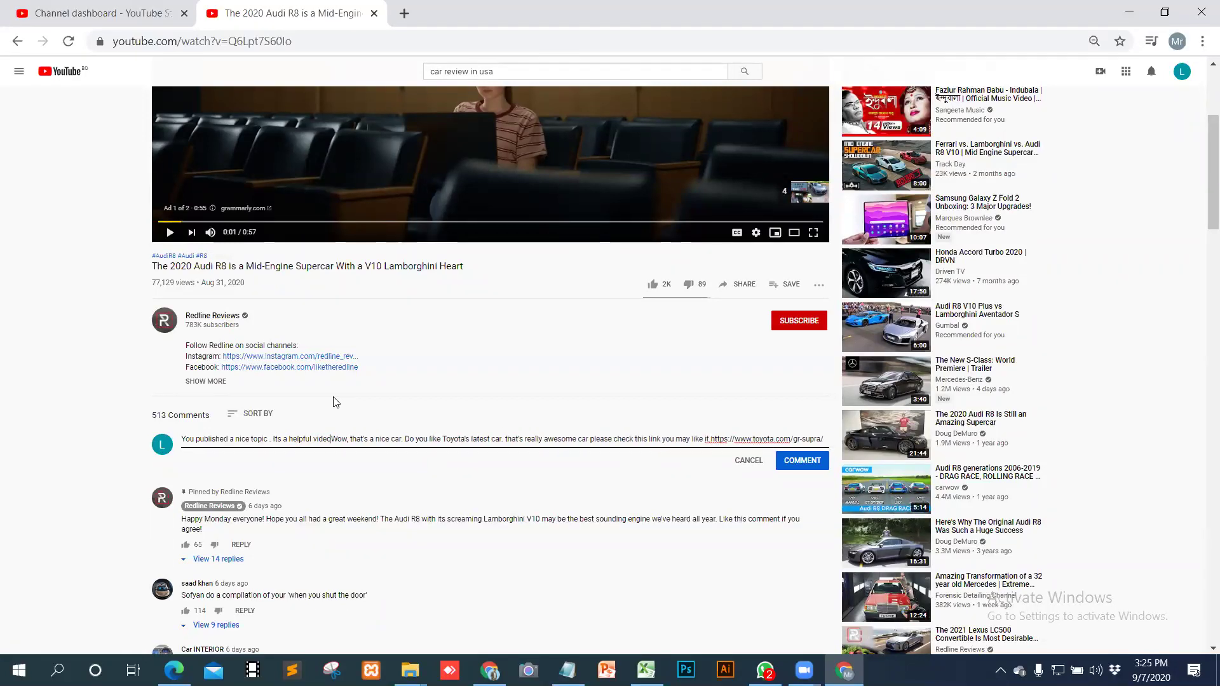
text(o)
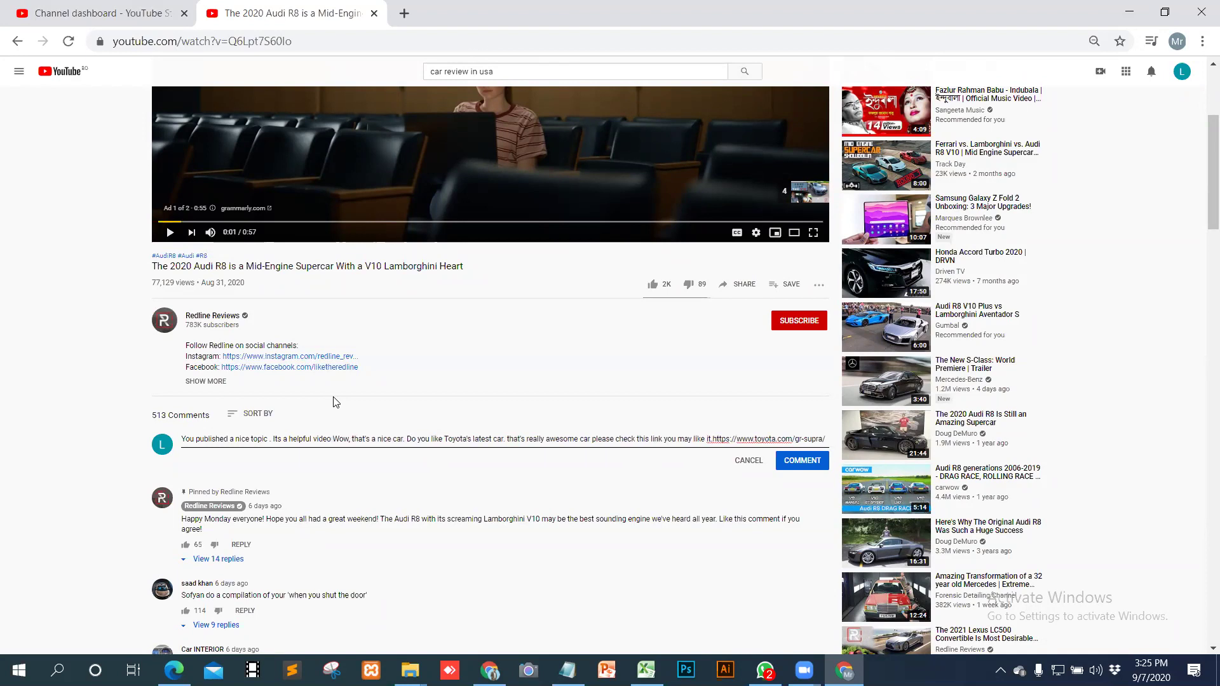
key(Delete)
key(Delete)
key(Delete)
key(Delete)
key(Delete)
key(Delete)
key(Delete)
key(Delete)
key(Delete)
key(Delete)
key(Delete)
key(Delete)
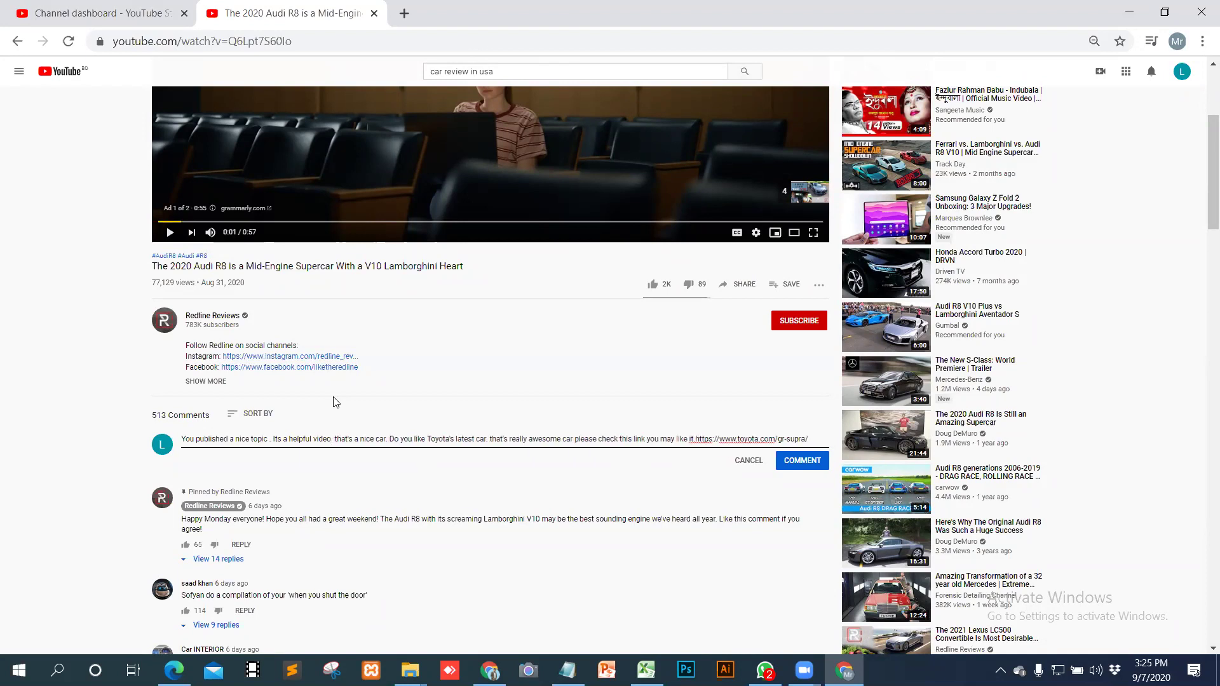
key(Delete)
key(Delete)
key(Delete)
key(Delete)
key(Delete)
key(Delete)
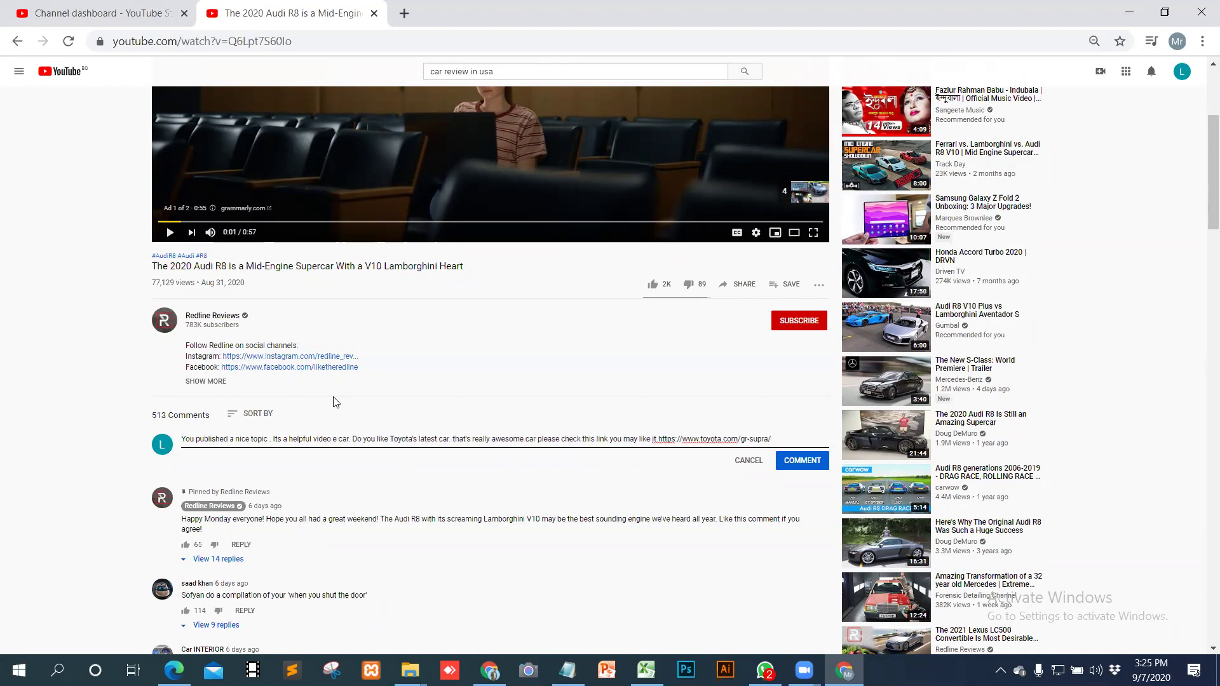
key(Delete)
key(Delete)
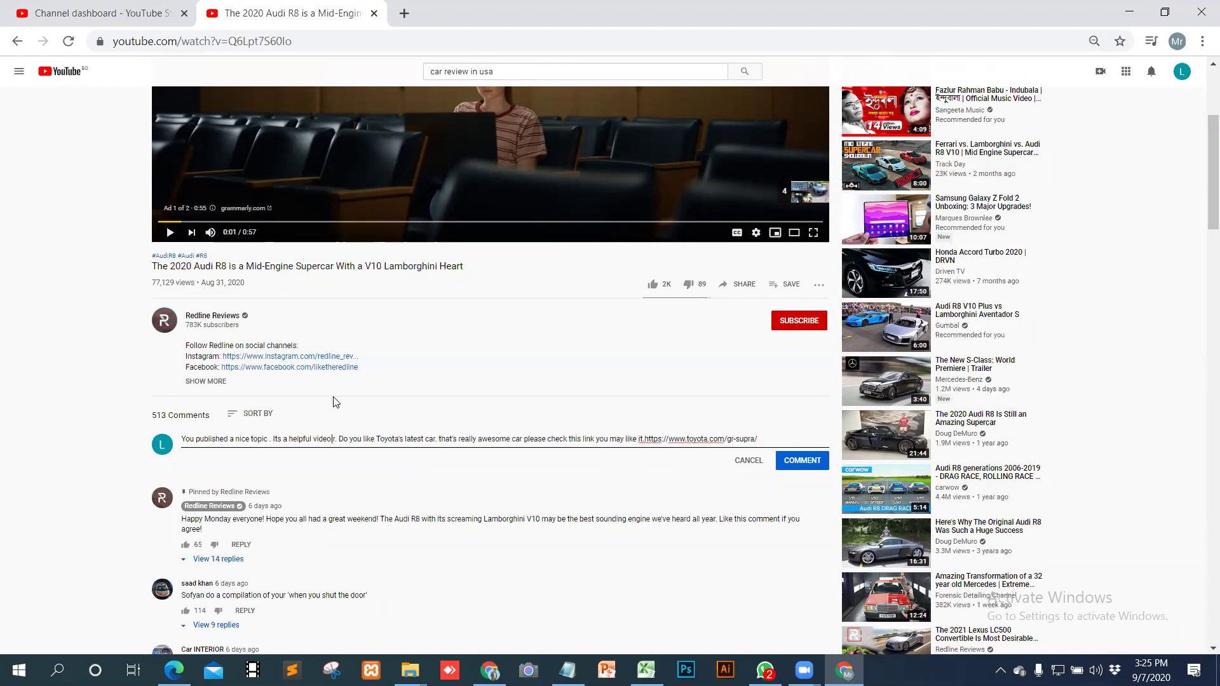
key(Delete)
key(Delete)
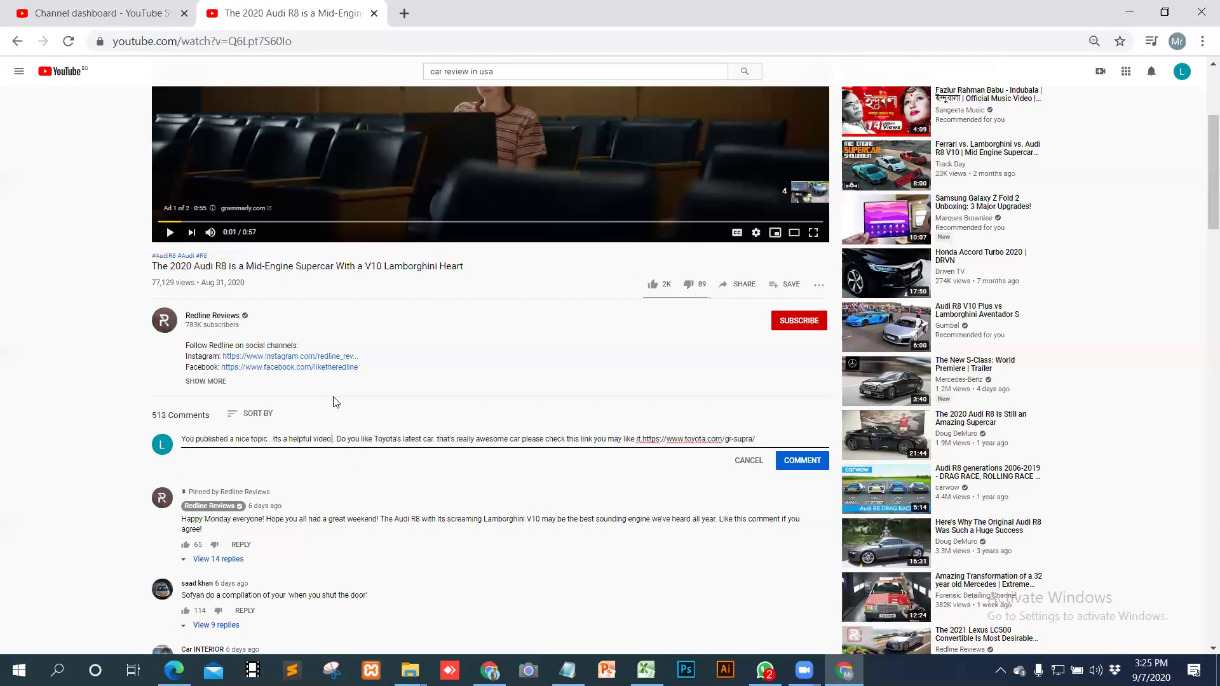
Post the comment, check it in the comments list, and select the page's web address
click(802, 469)
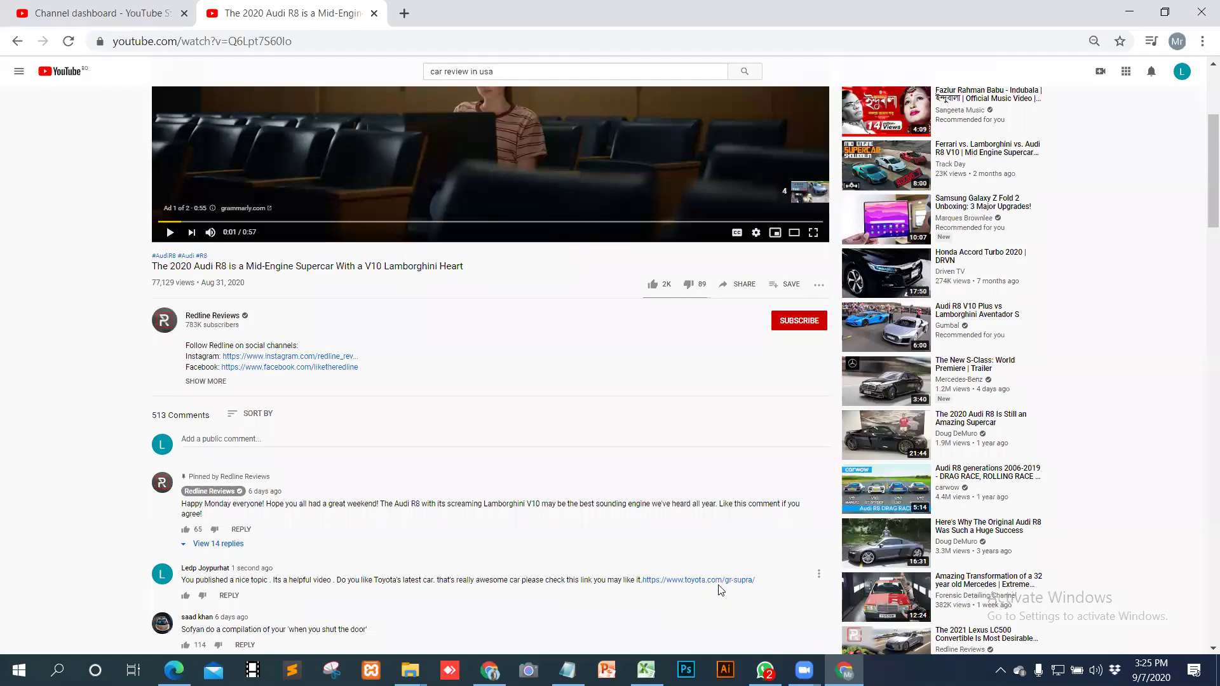
scroll(646, 569, down, 1)
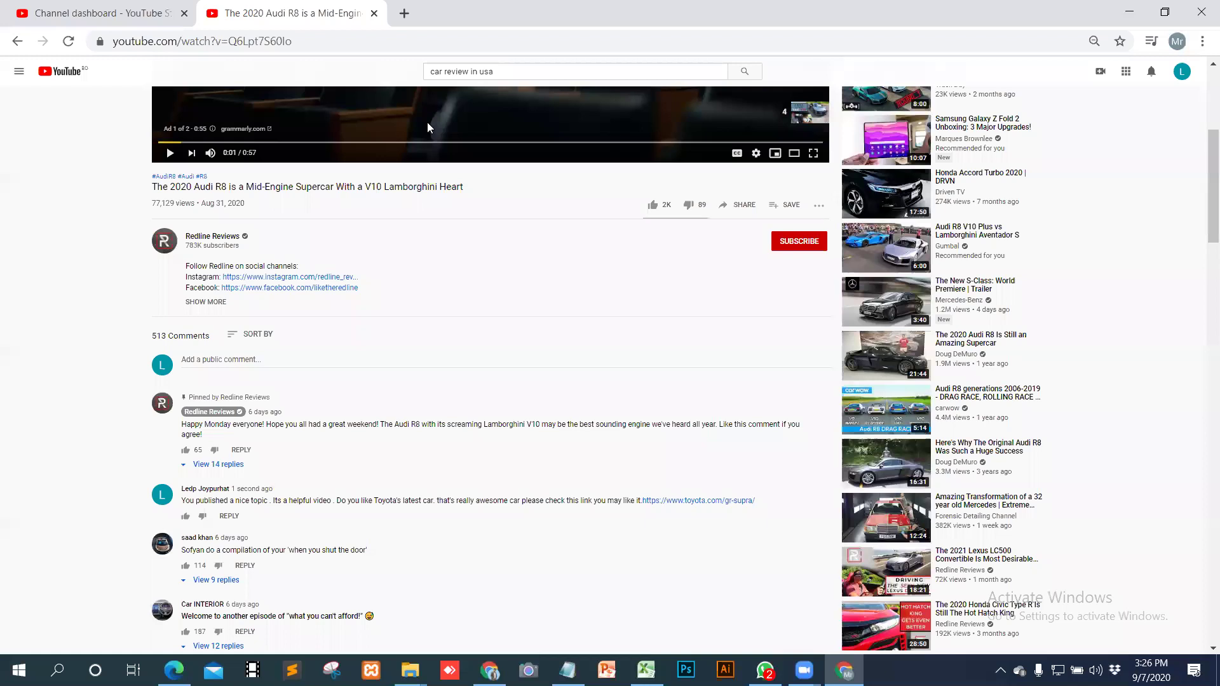
scroll(427, 122, up, 1)
drag(259, 42, 54, 46)
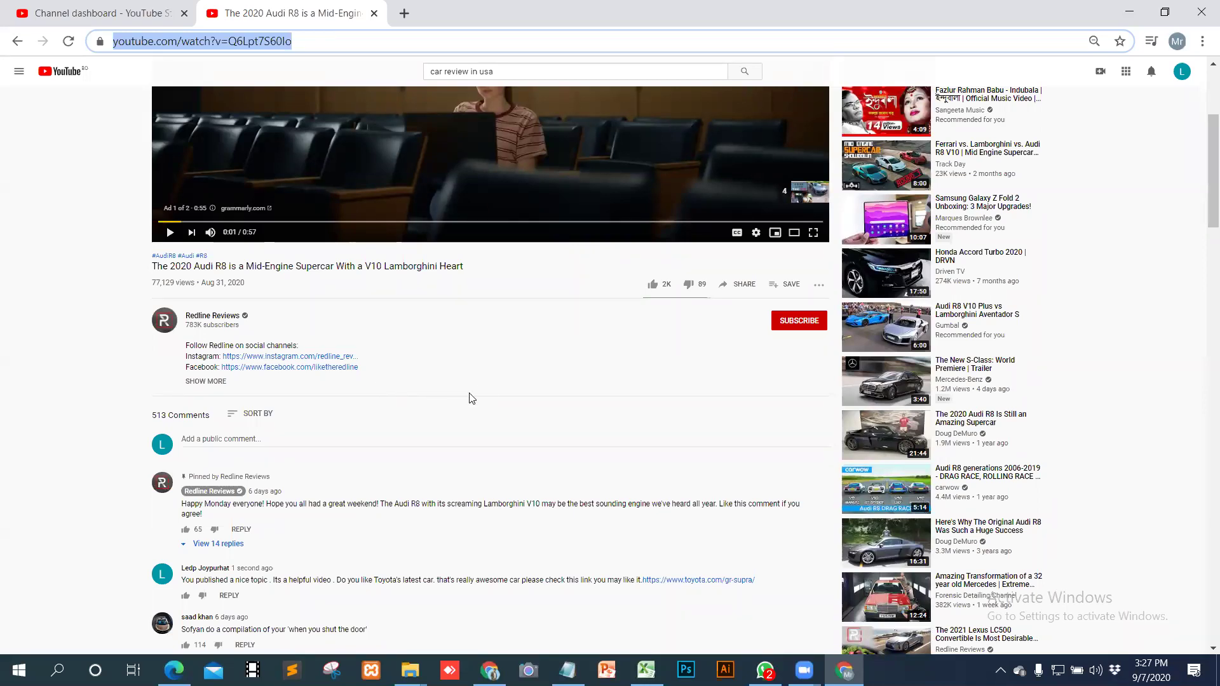
Zoom the video page out three steps, then switch to the 282nd.DM.Naogaon Excel workbook
scroll(472, 400, down, 1)
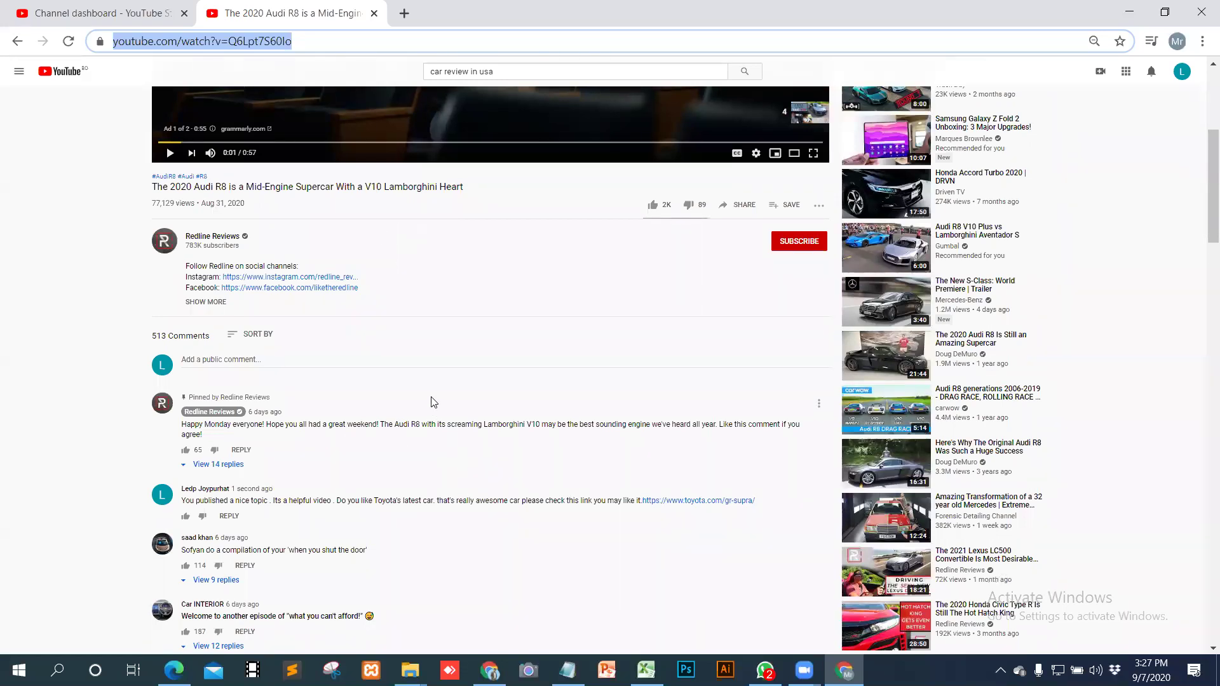
key(ctrl+minus)
key(ctrl+minus)
key(ctrl+minus)
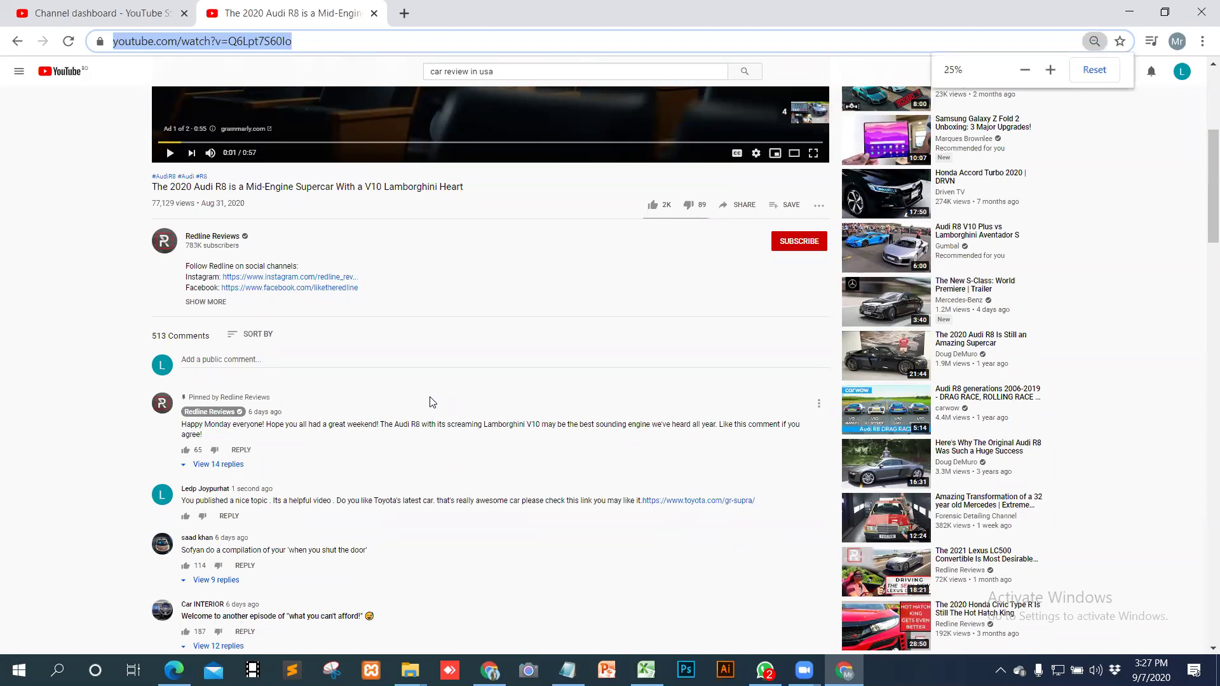
key(ctrl+minus)
key(ctrl+minus)
key(ctrl+minus)
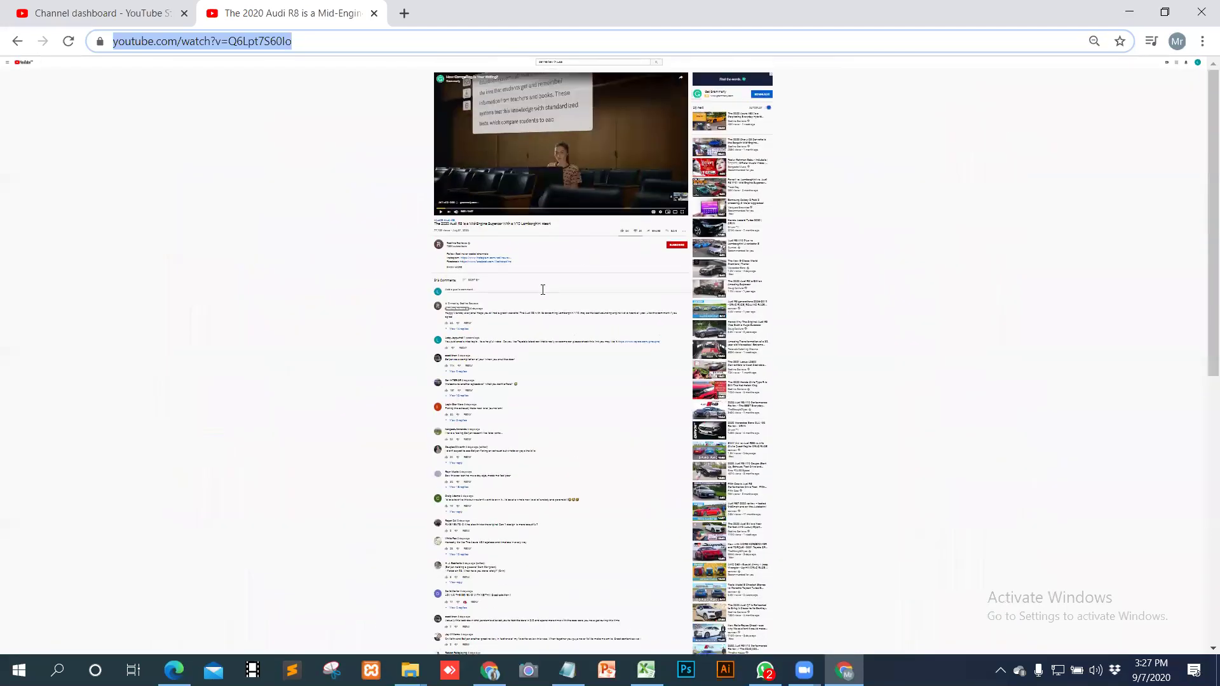
key(ctrl+minus)
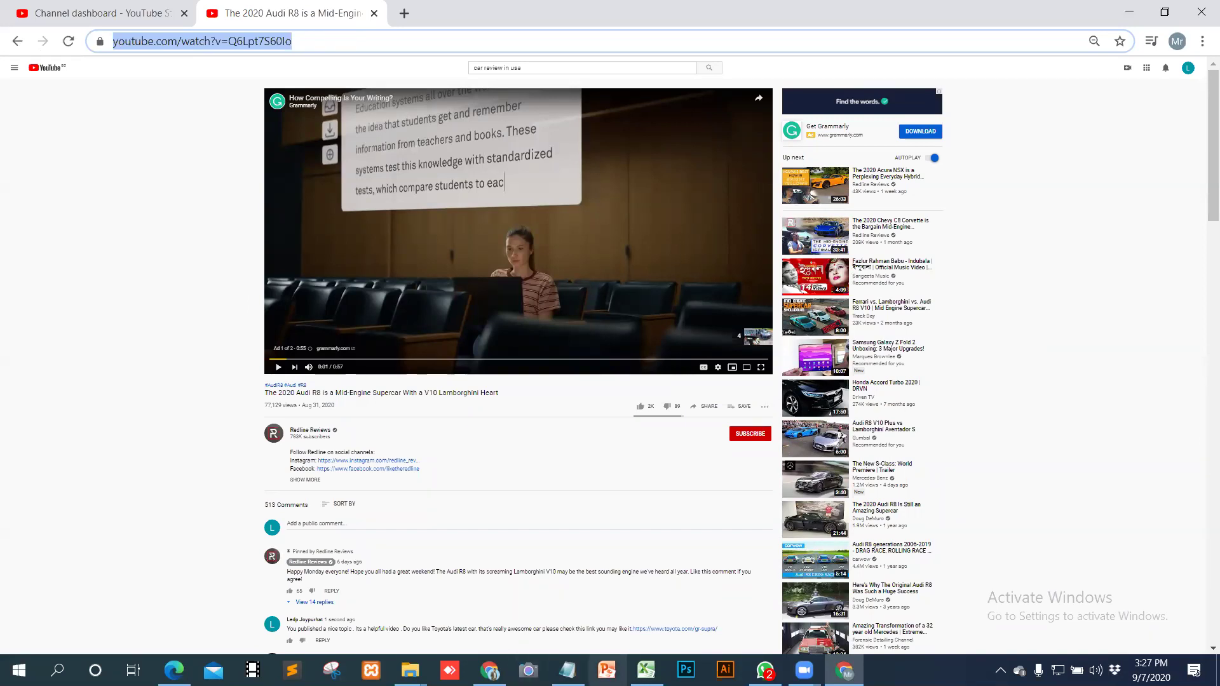
key(alt+Tab)
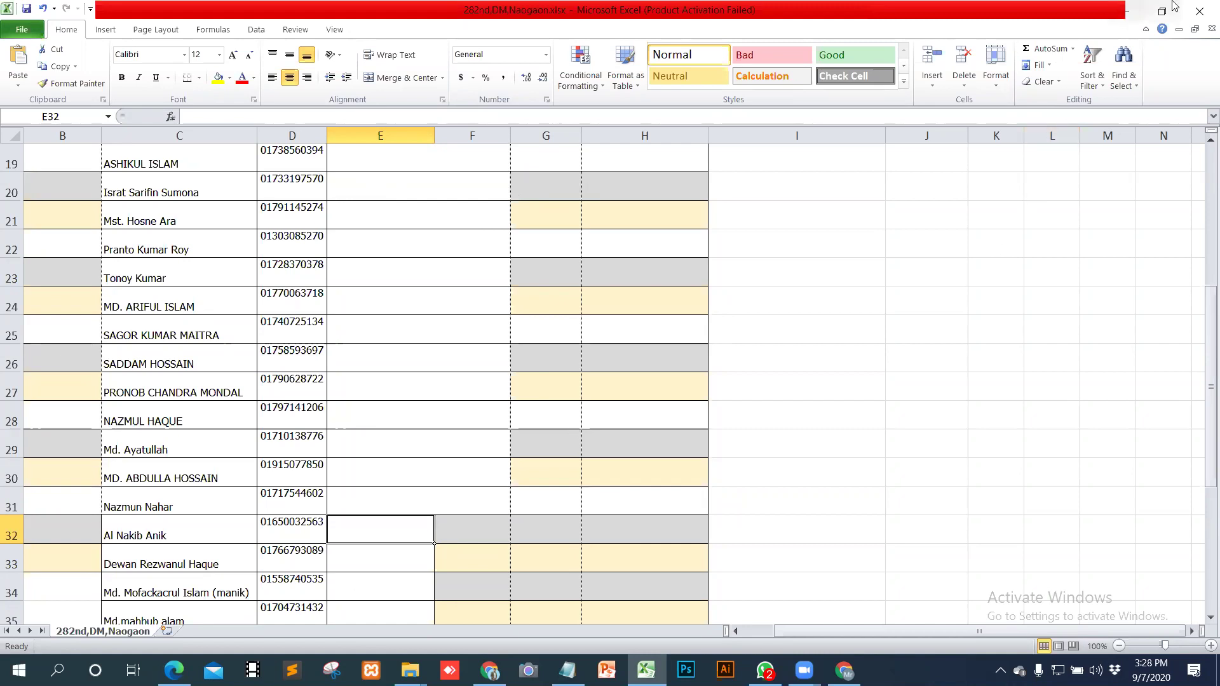
Minimize the Excel workbook to return to the Audi R8 video page
click(1137, 18)
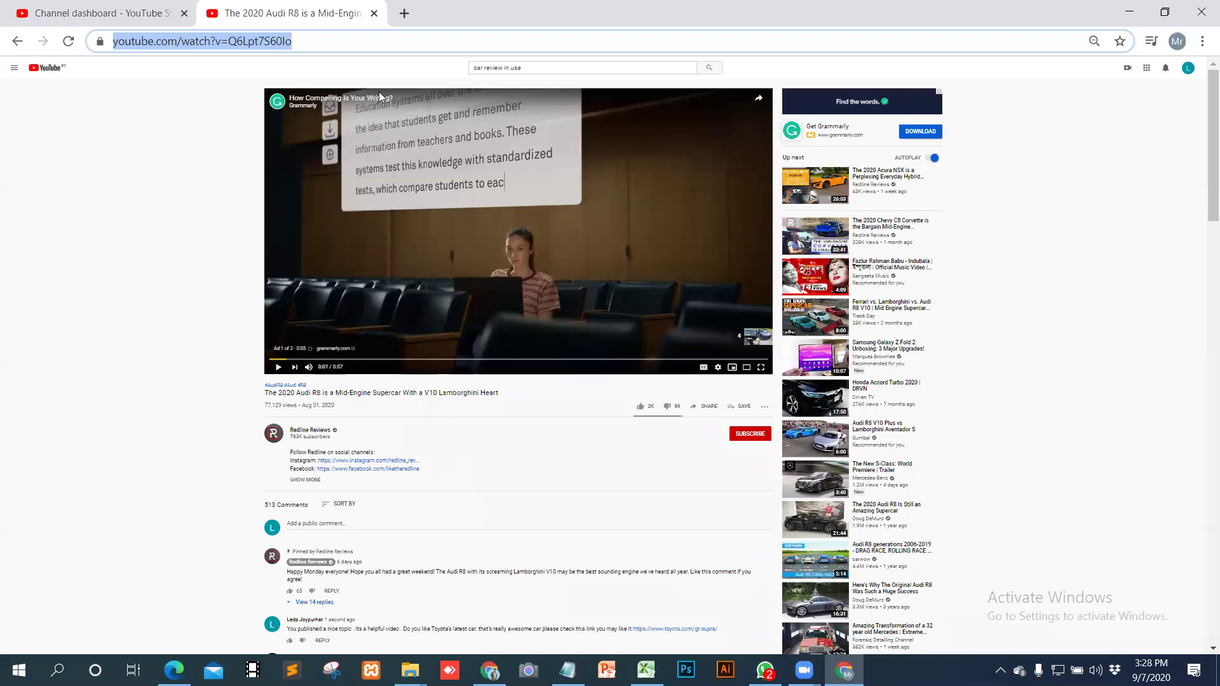
Open a blank Chrome tab, cycle through Facebook and the Link Builiding notes, then minimize Notepad
click(404, 13)
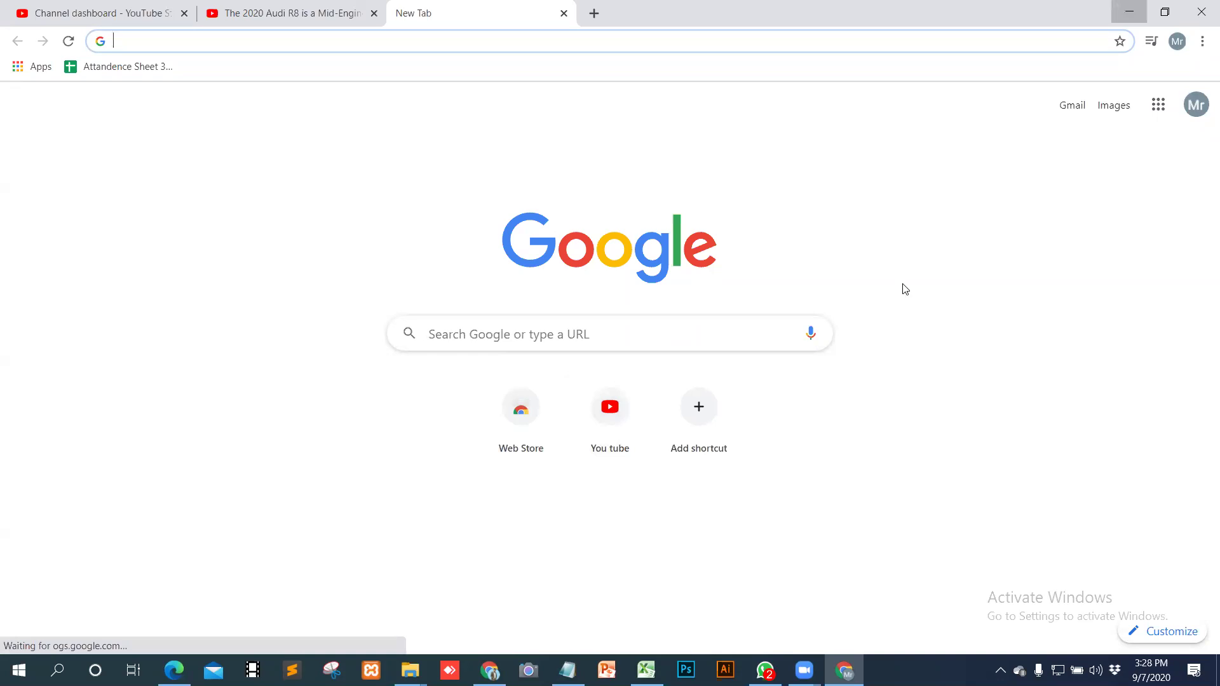
key(alt+Tab)
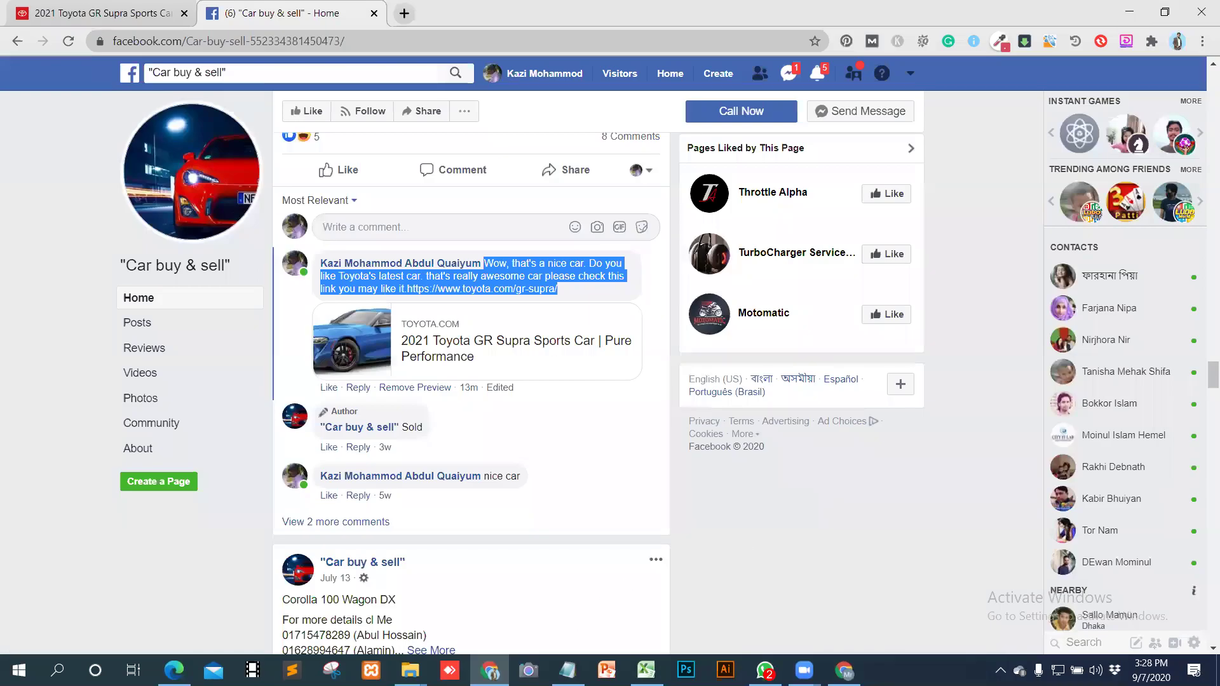
key(alt+Tab)
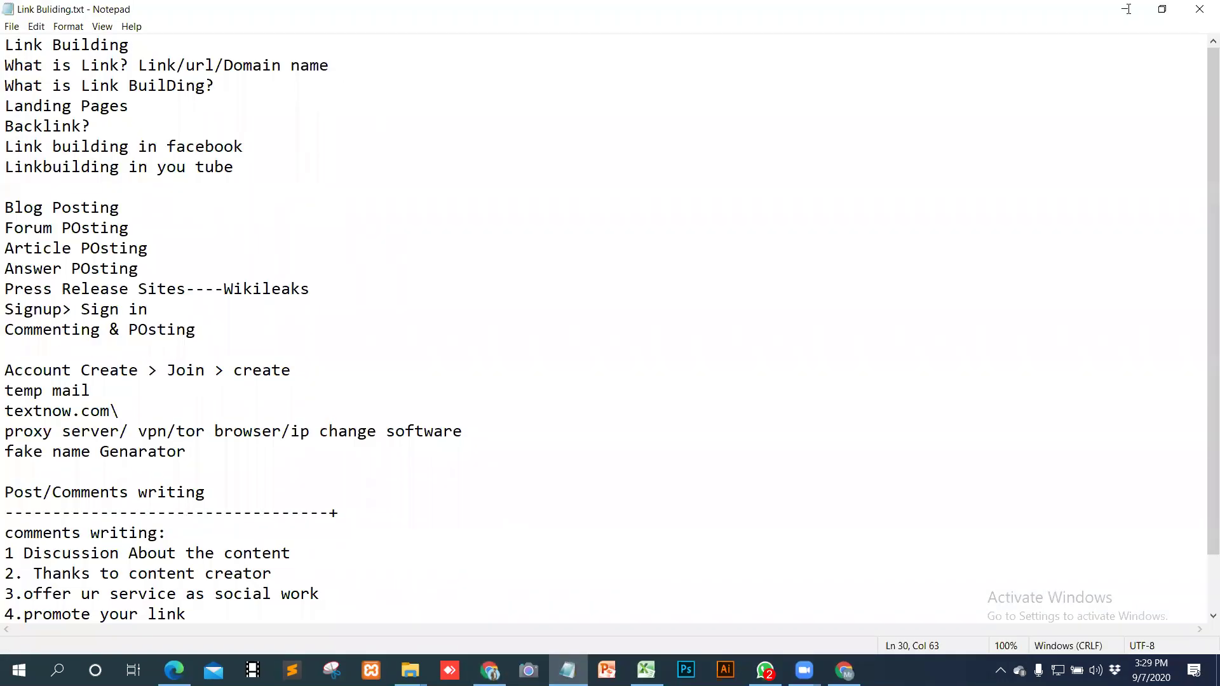
click(1127, 8)
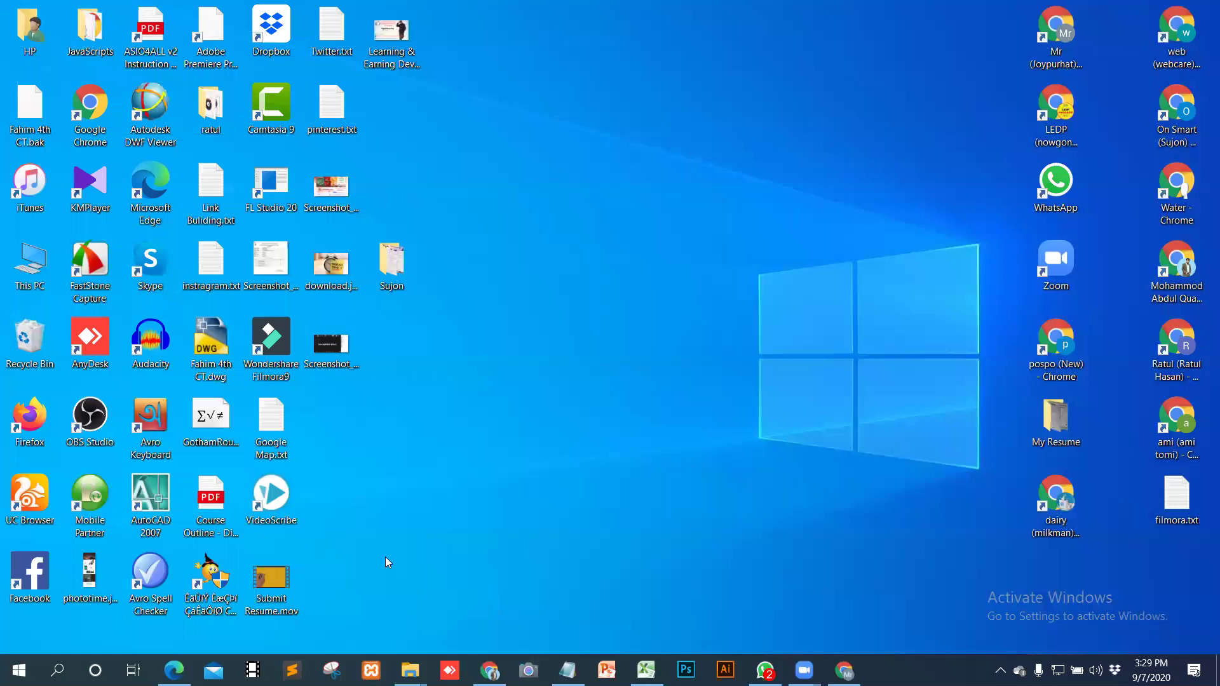
Dismiss the voice listening panel and switch back to the Link Building.txt notes in Notepad
key(super+c)
click(580, 574)
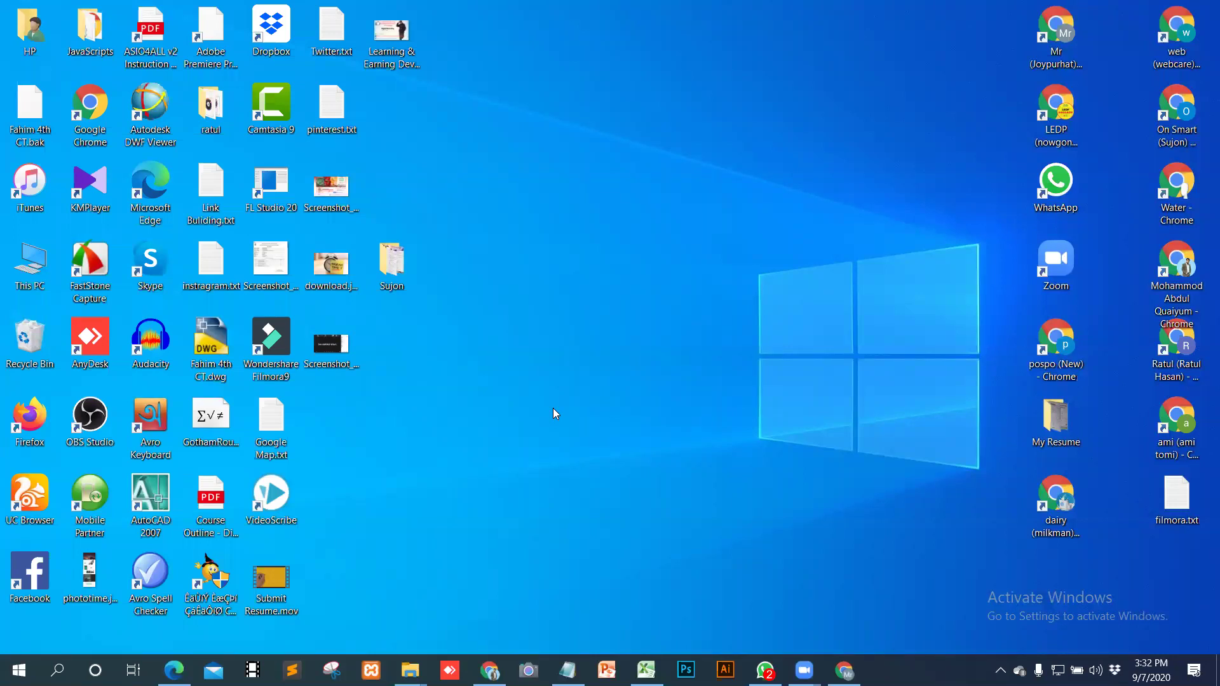
key(alt+Tab)
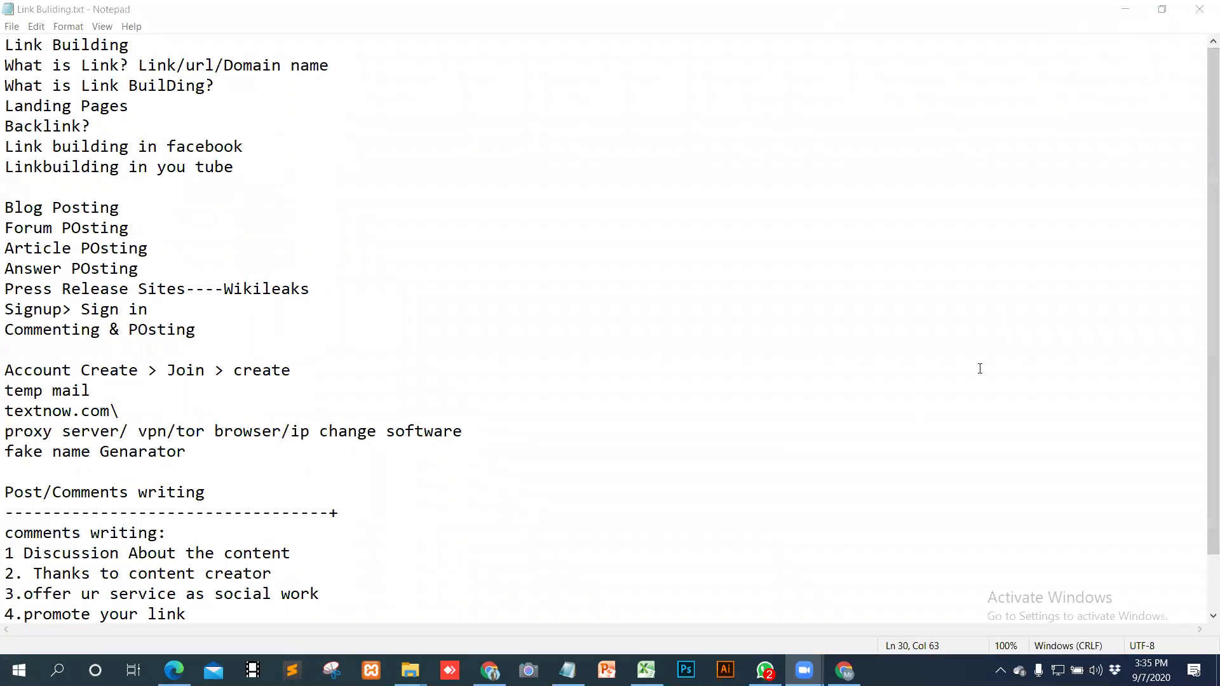
Minimize the Link Building.txt notes and select download.jpg on the desktop
click(1135, 17)
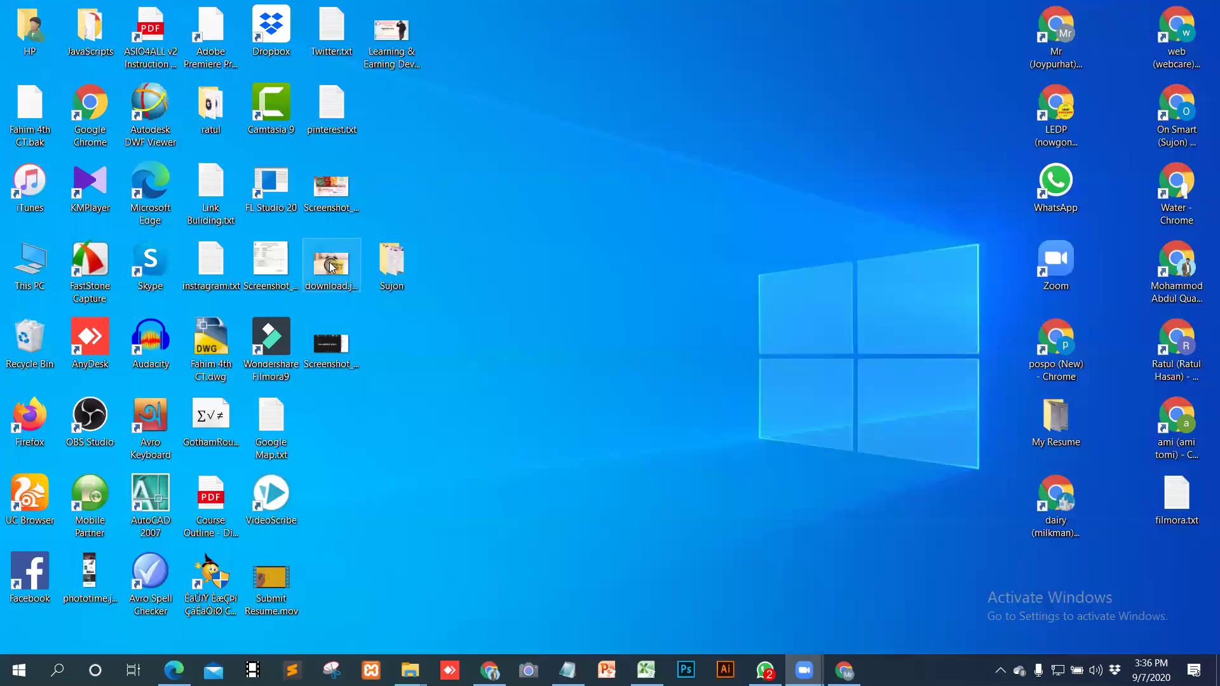
click(333, 262)
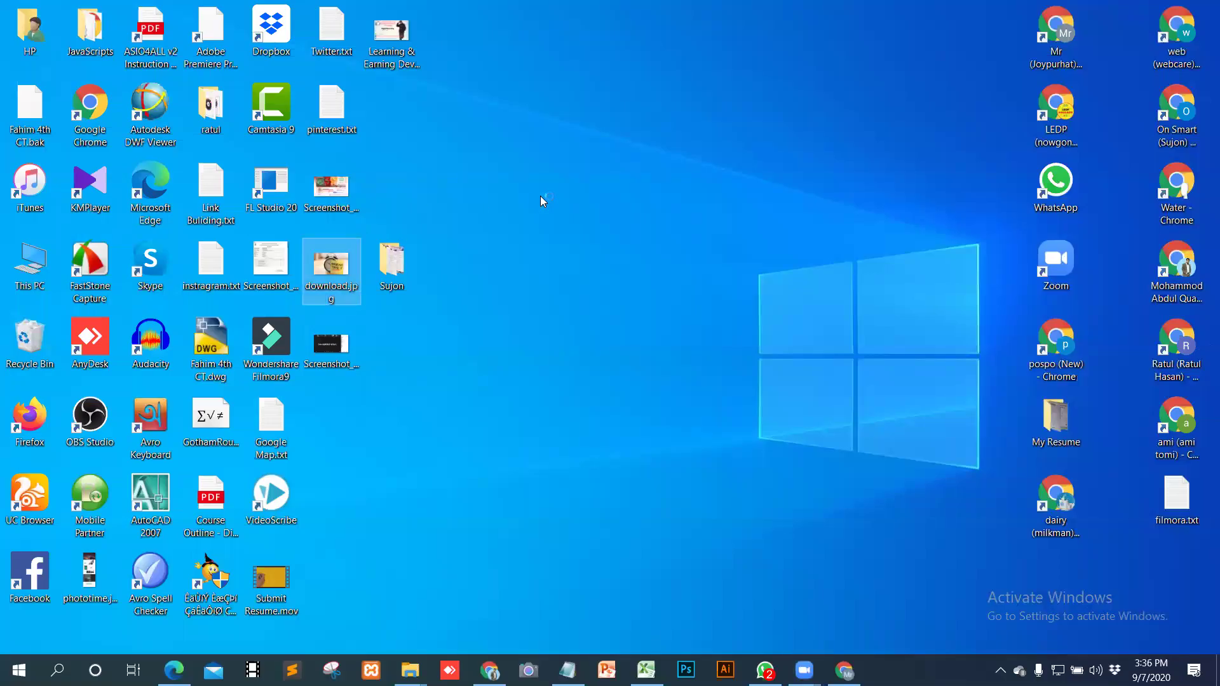
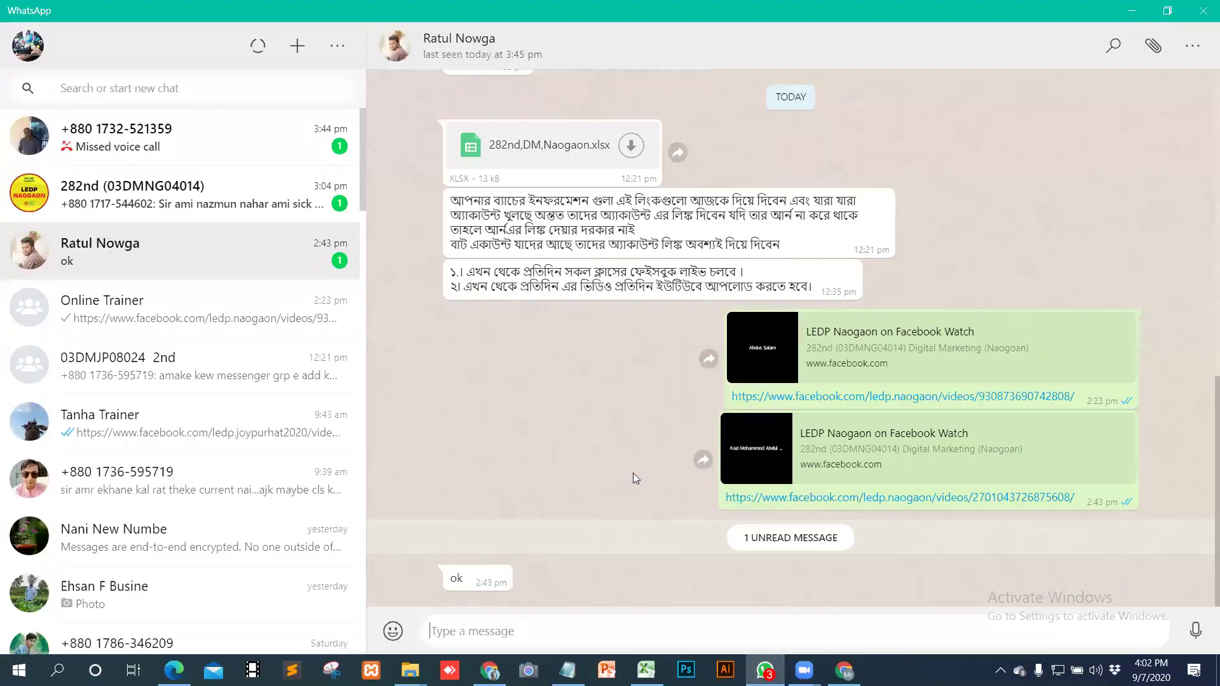
View the missed-call chat and the 282nd (03DMNG04014) group chat, then minimize WhatsApp
click(177, 137)
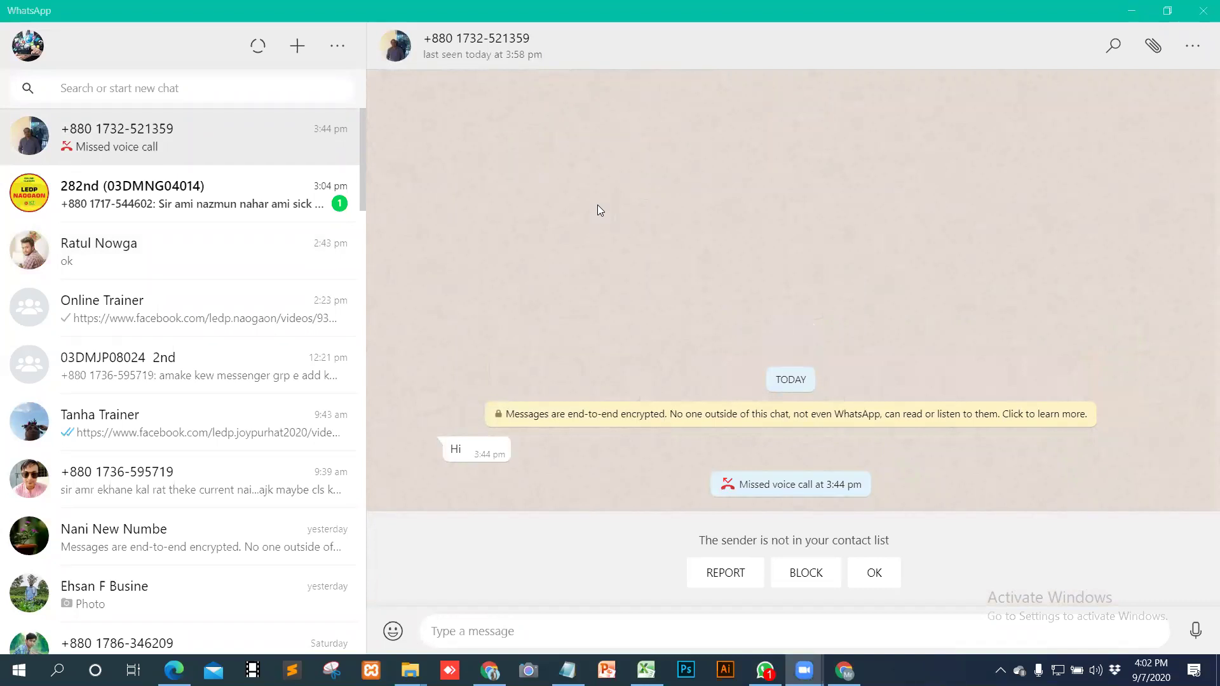
click(158, 195)
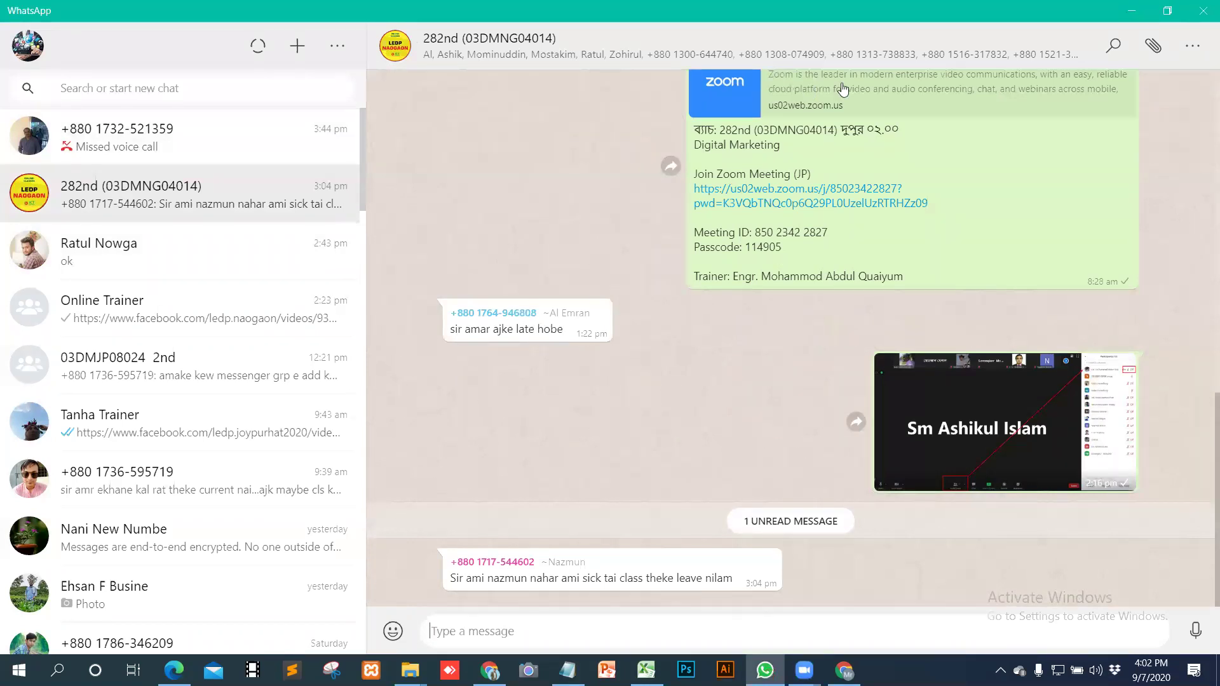
click(1134, 16)
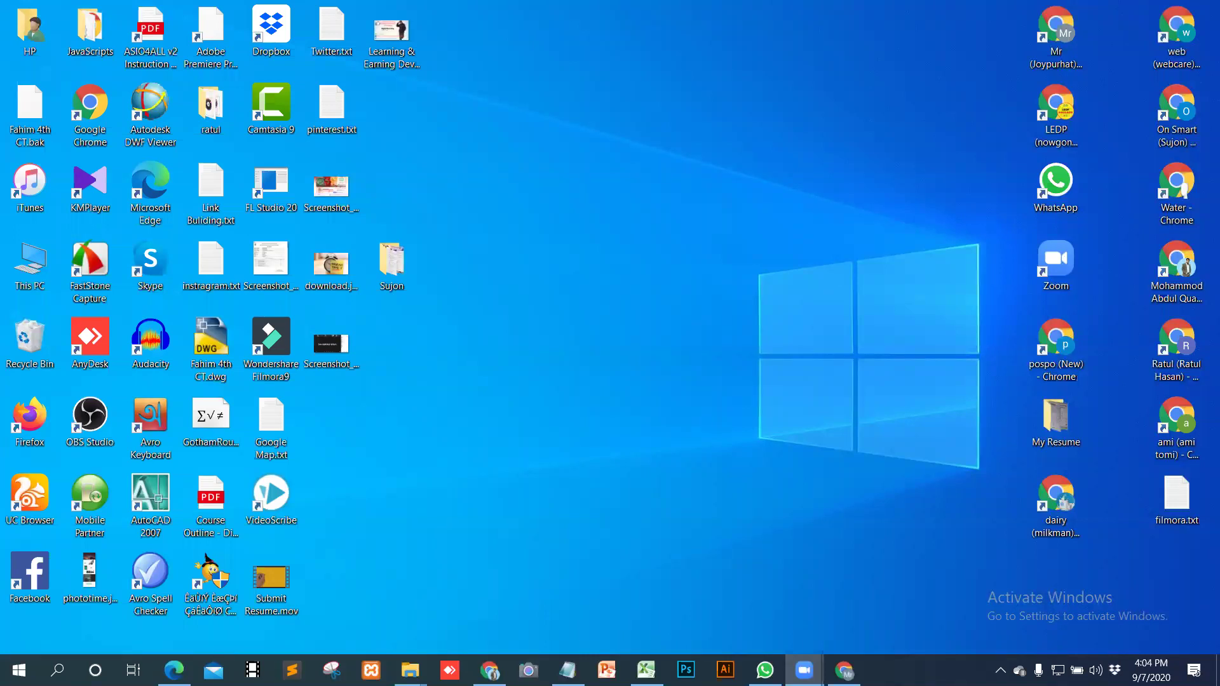
mouse_move(804, 668)
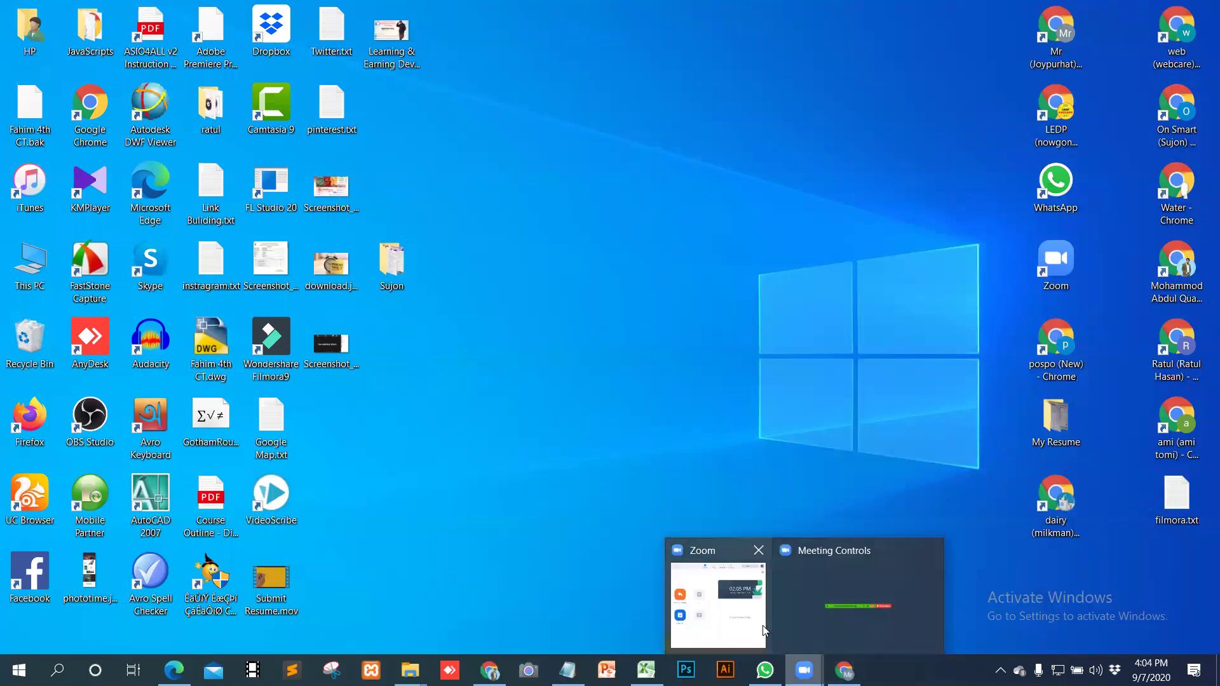
mouse_move(844, 670)
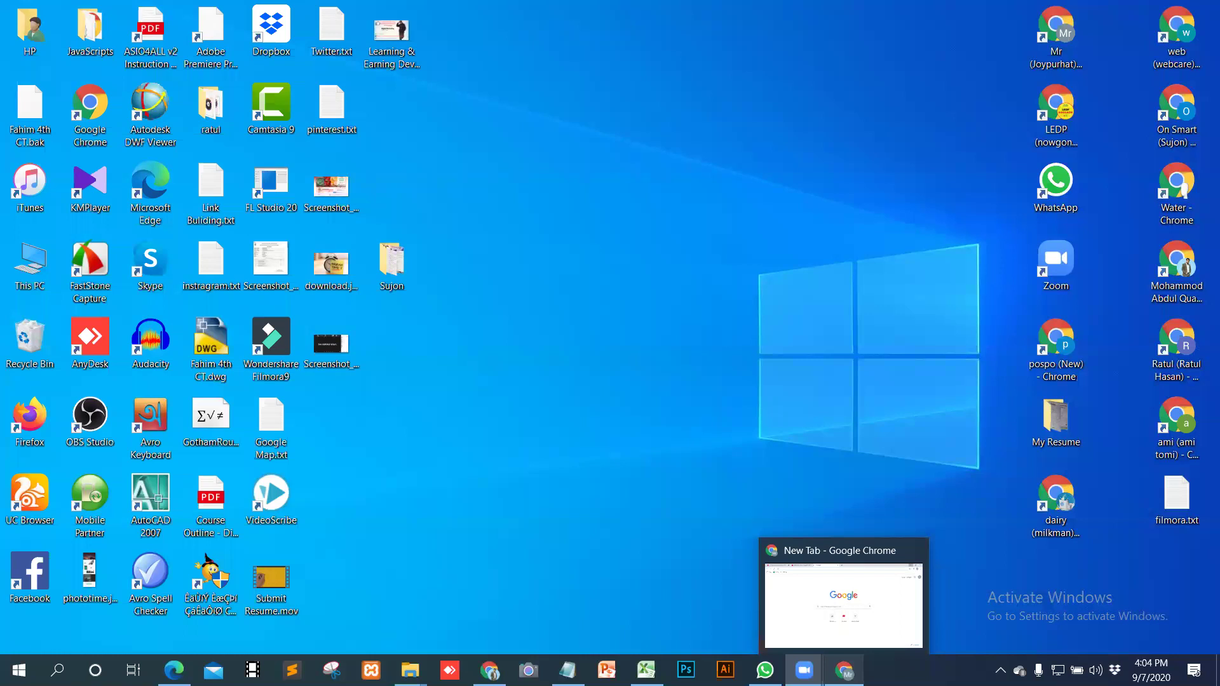
Check Chrome's Facebook Messenger list to clear one unread, then bring WhatsApp back up
click(489, 670)
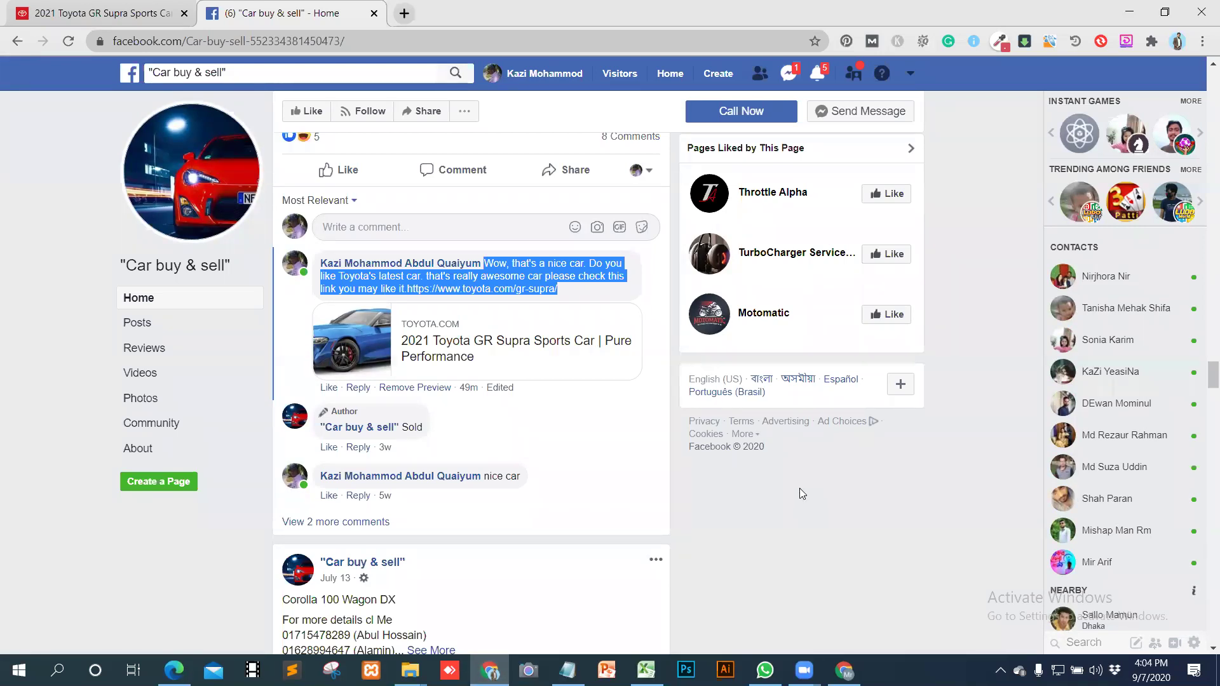
click(794, 75)
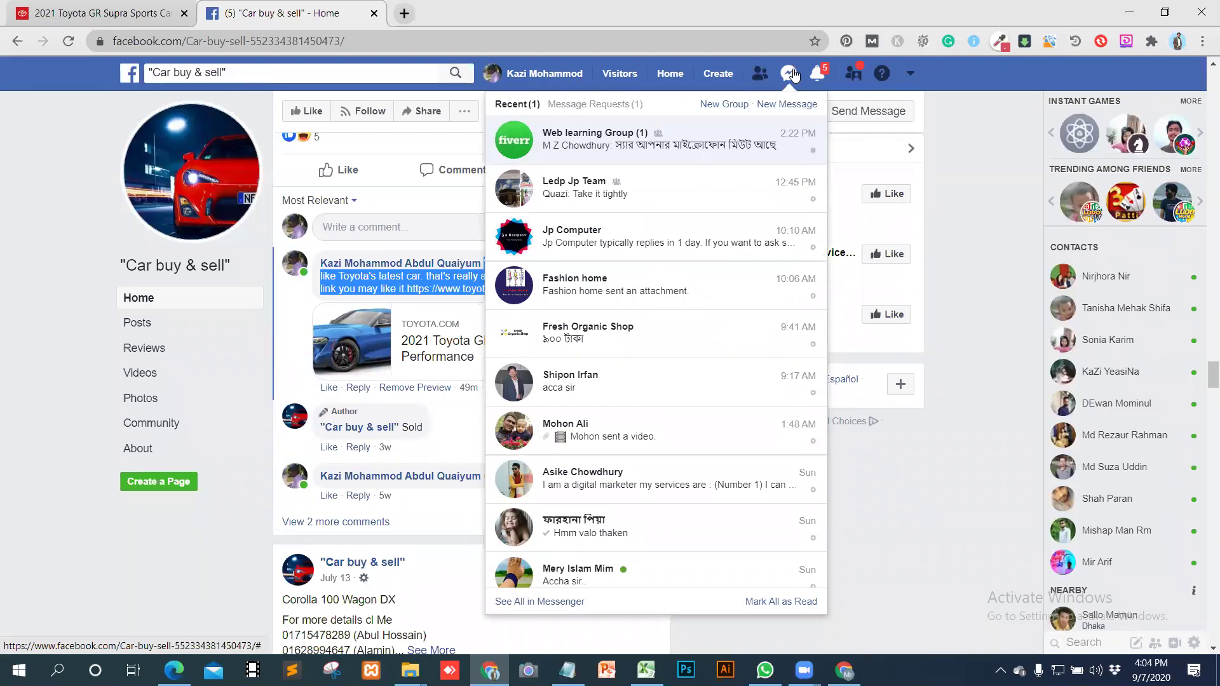
click(944, 169)
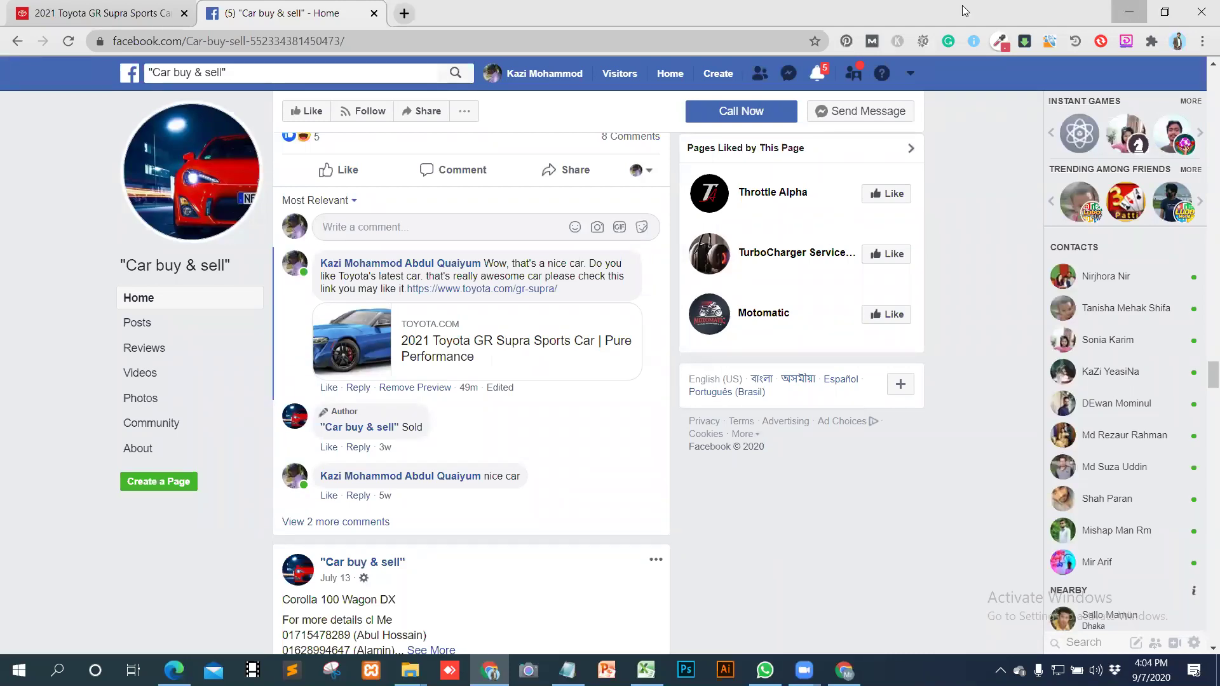
click(1130, 13)
click(765, 671)
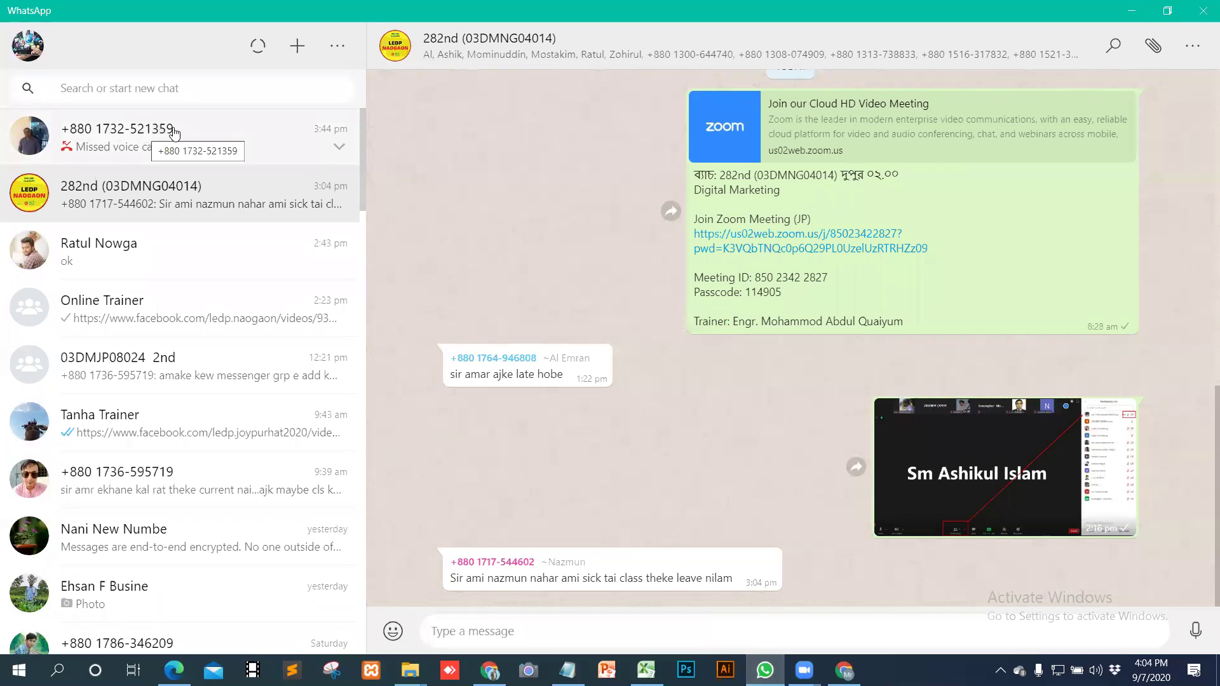
Reply 'bro class a aci' and 'sas kore call dibo' to the missed caller, then minimize WhatsApp
click(201, 138)
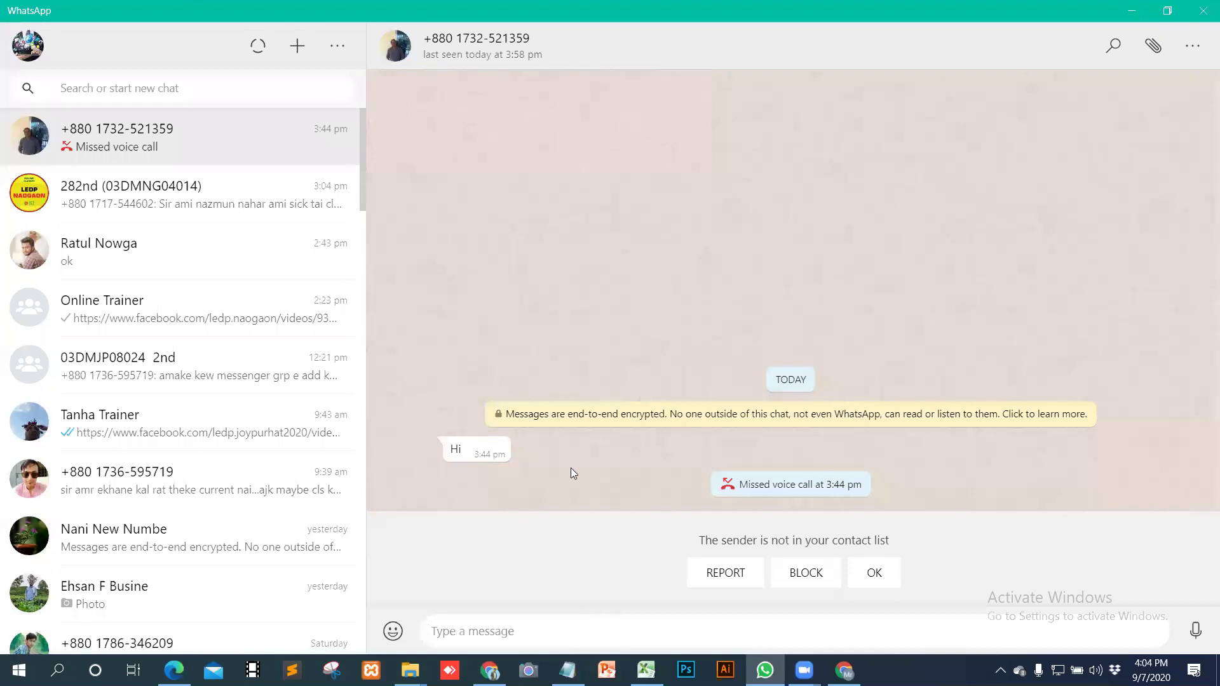
click(875, 574)
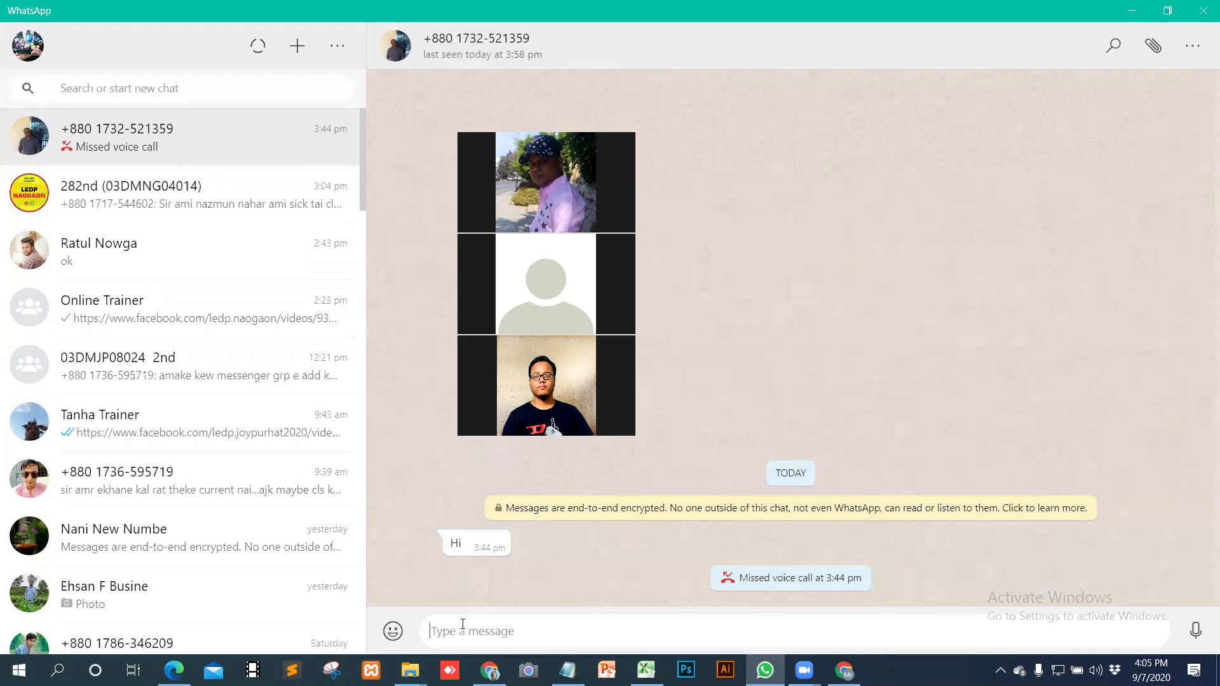
text(bro c)
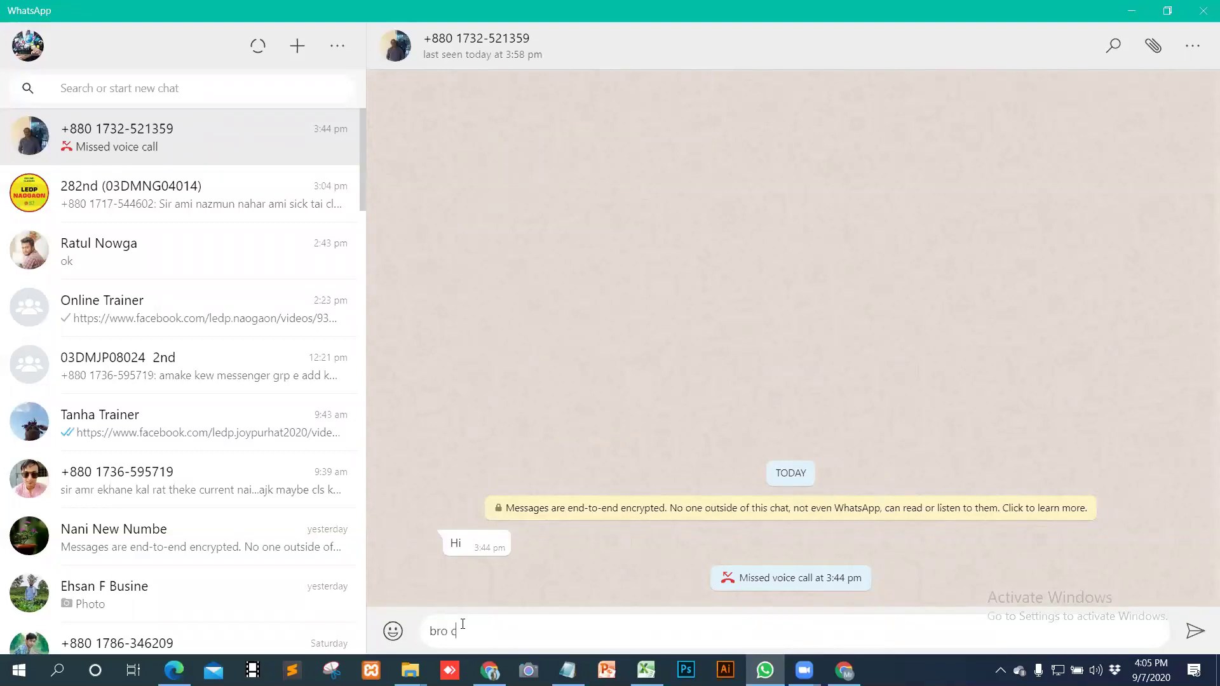
text(lass a aci)
key(Return)
text(sasa)
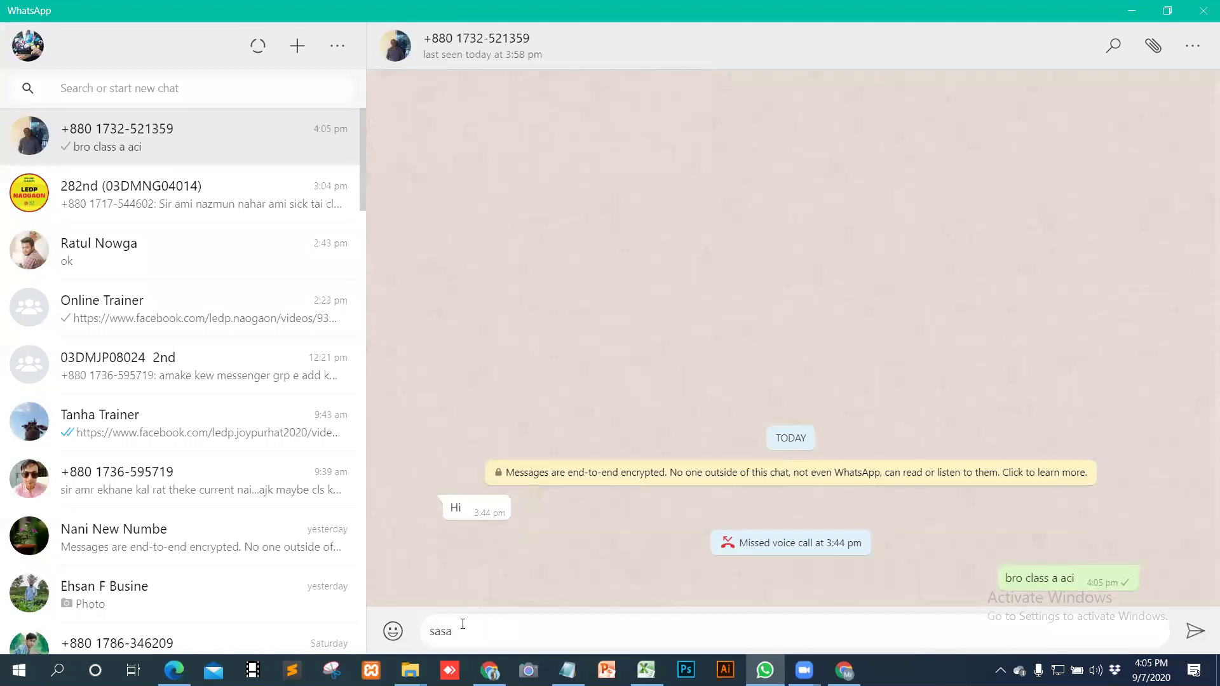
key(BackSpace)
text(kore call dibo)
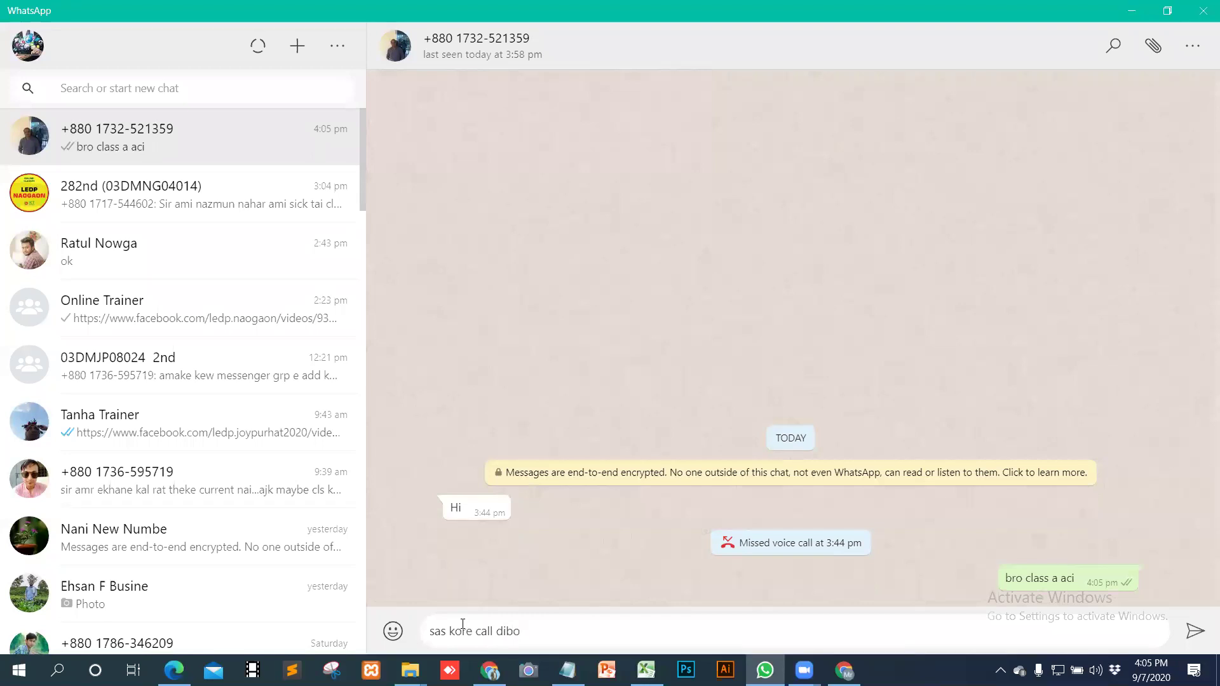
key(Return)
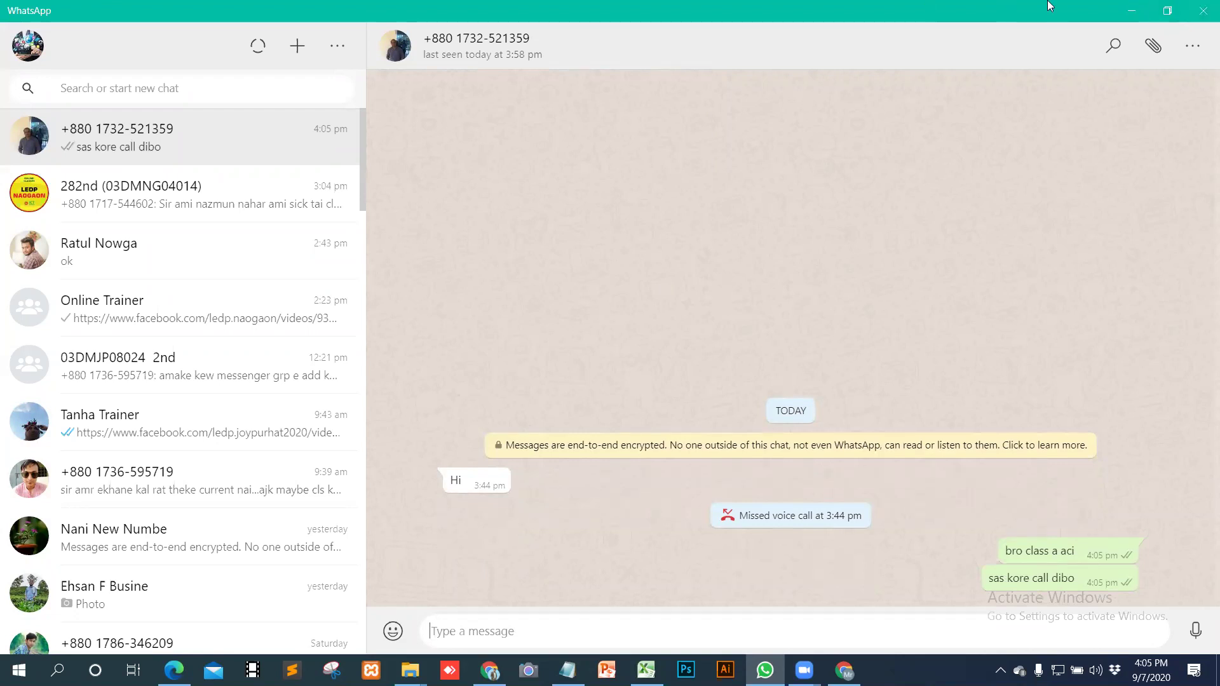
click(1135, 12)
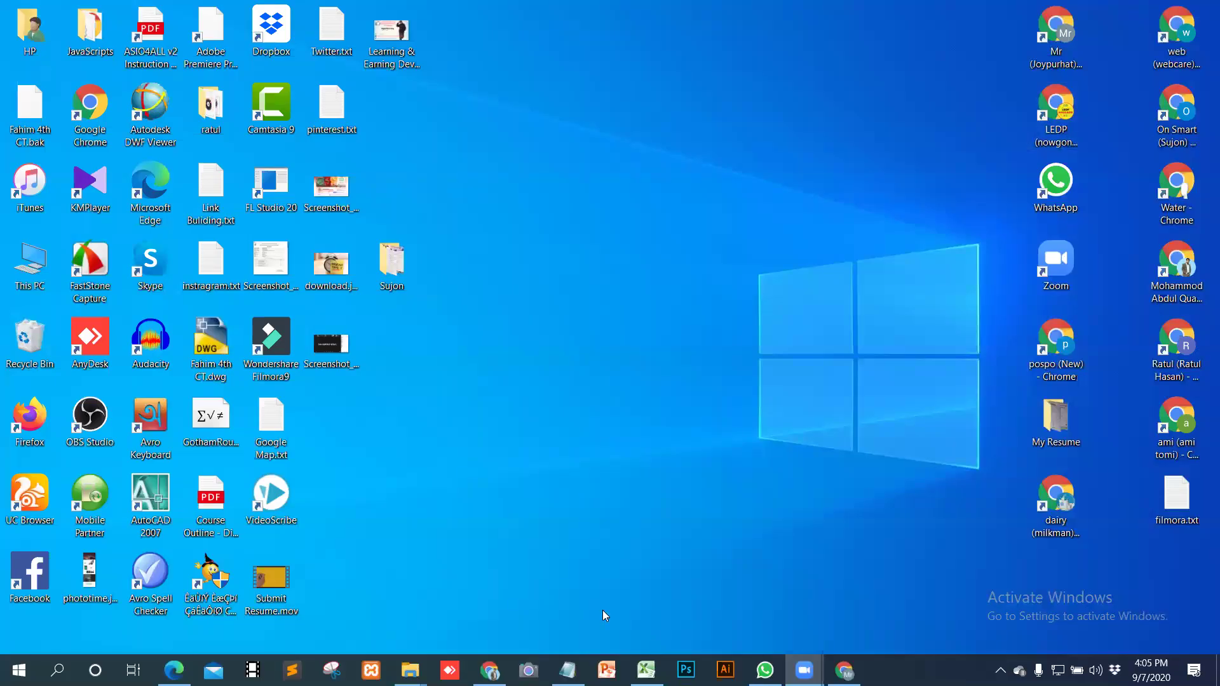
Review the Link Builiding.txt notes, highlight 'temp mail', and return to the Car buy & sell page
mouse_move(568, 670)
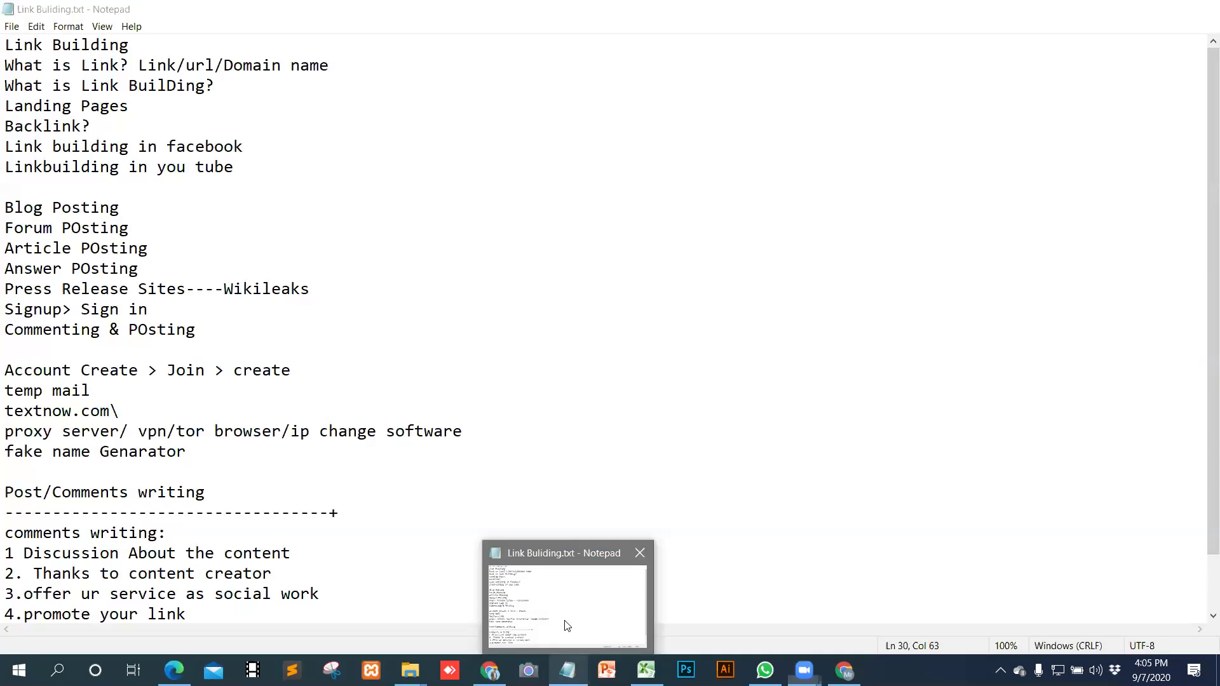
click(567, 626)
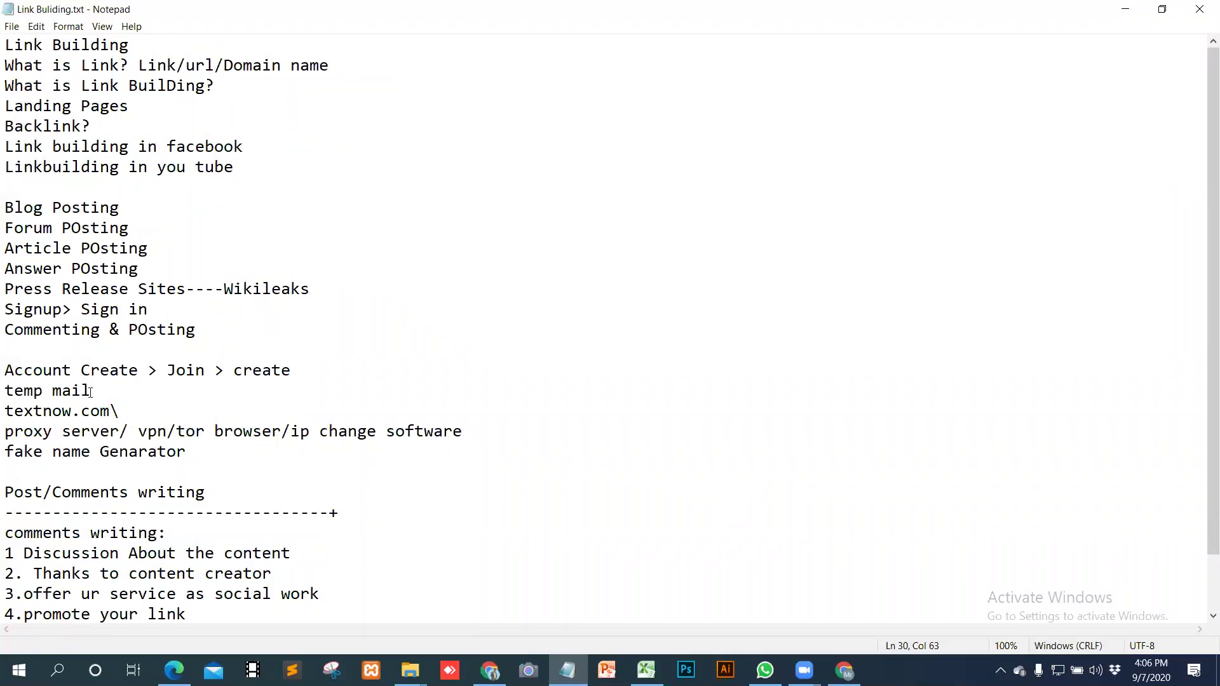
drag(92, 391, 5, 390)
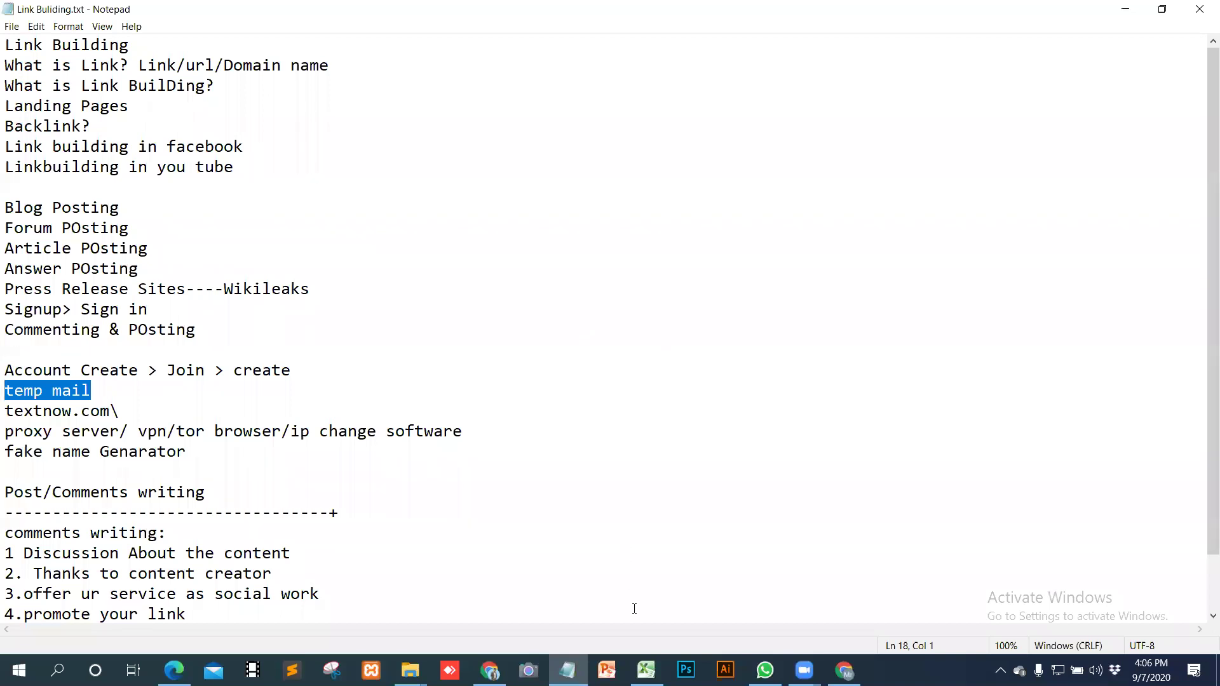
click(489, 671)
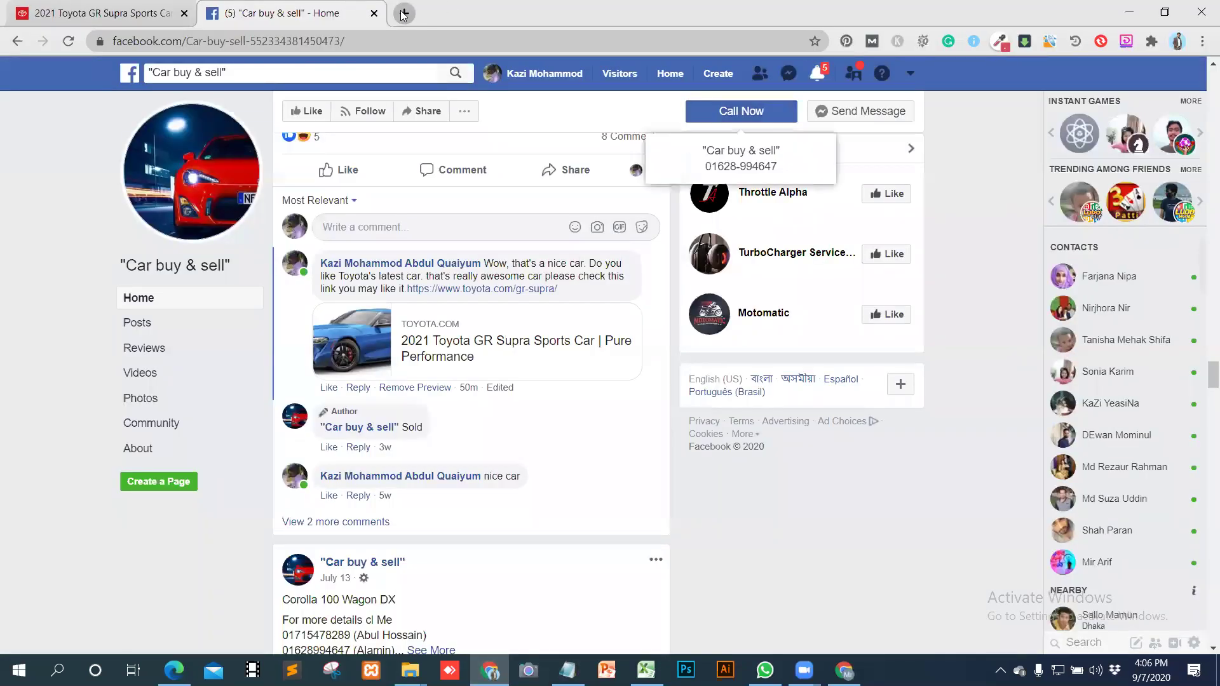
click(403, 13)
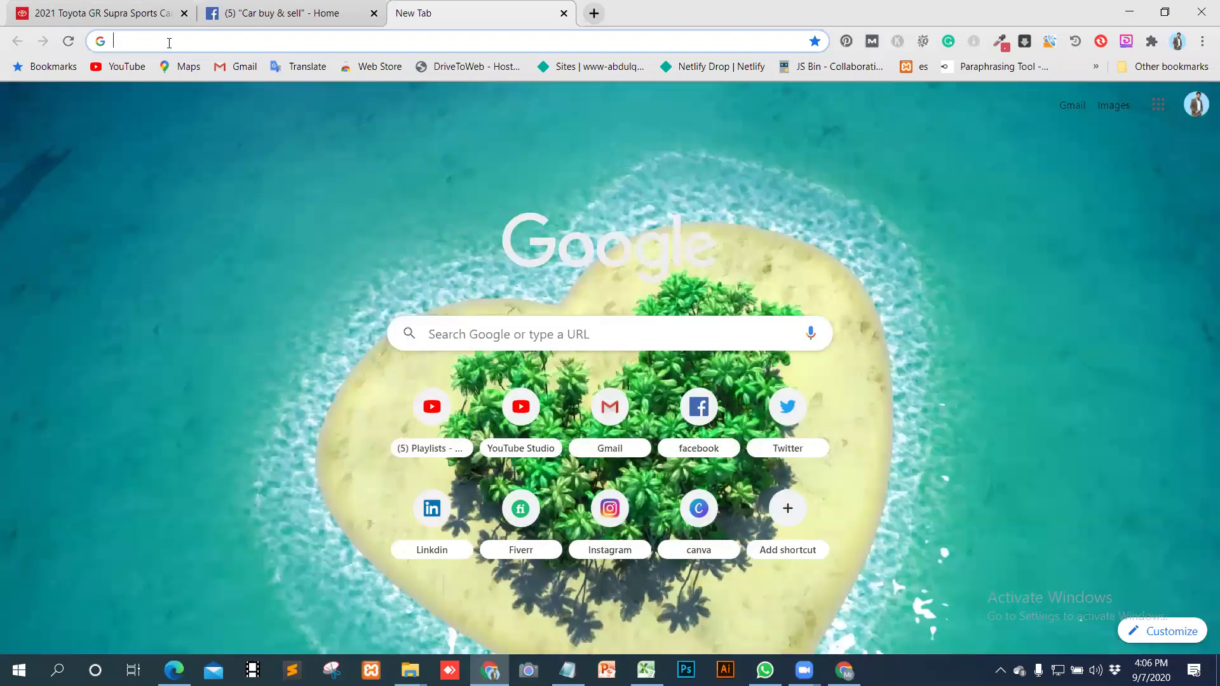
text(temp mail)
key(Return)
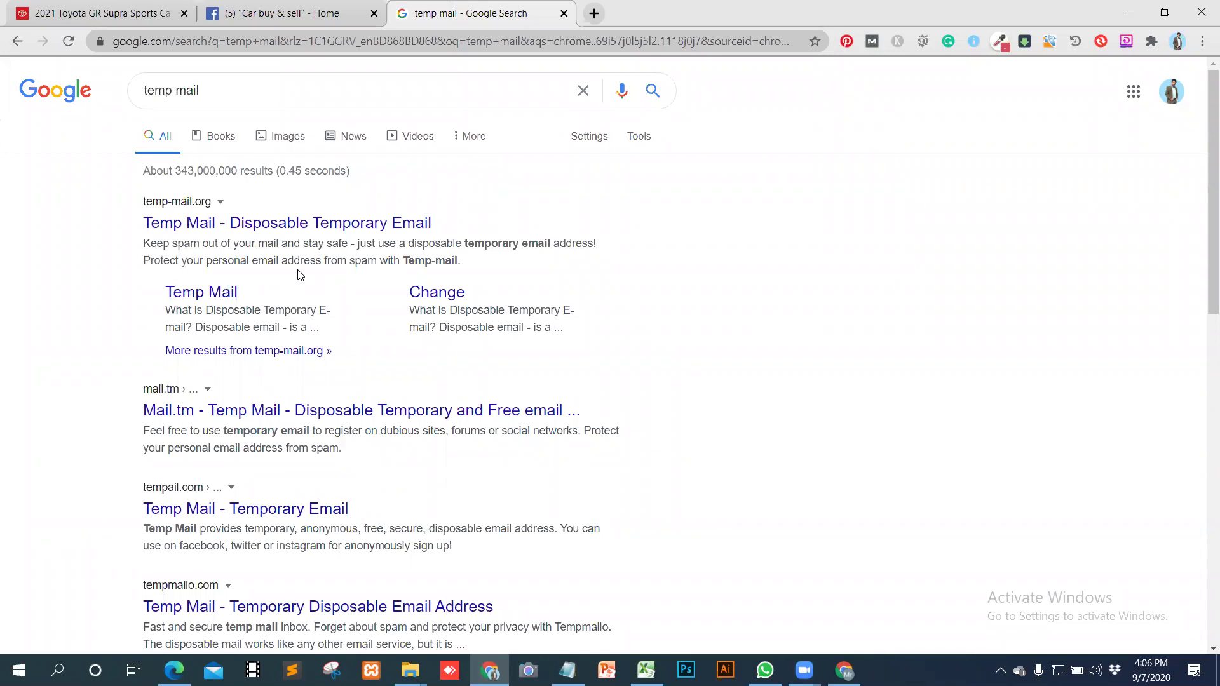
scroll(296, 284, down, 3)
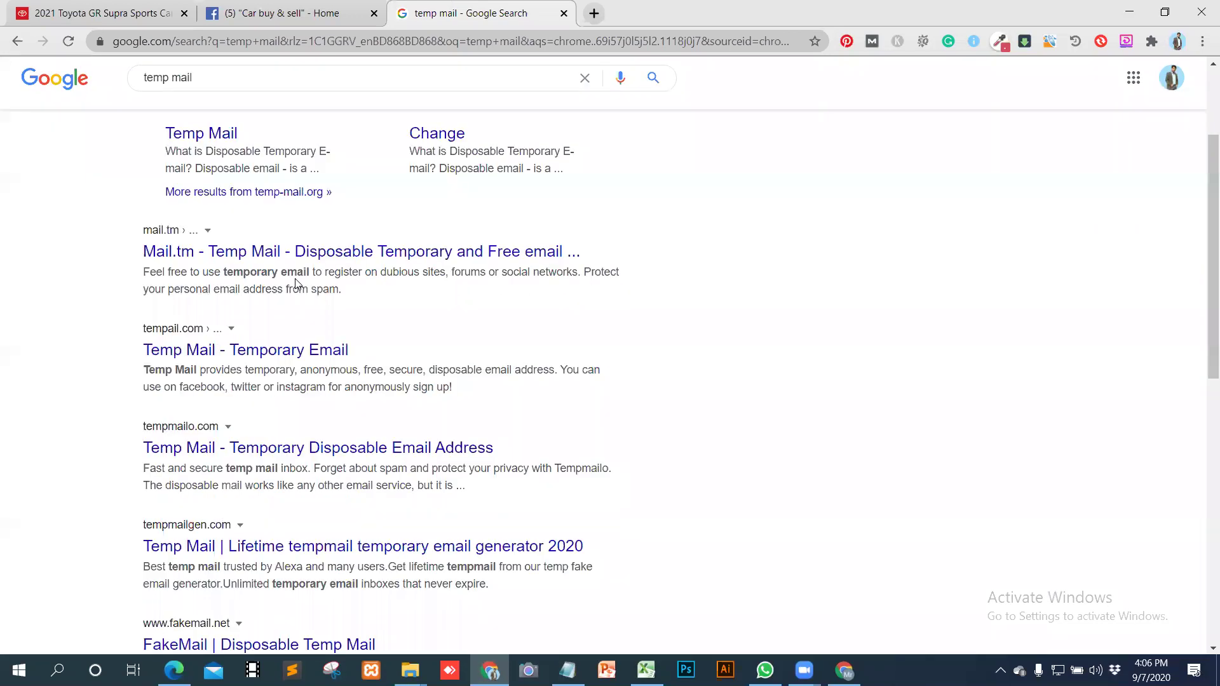
scroll(296, 283, up, 3)
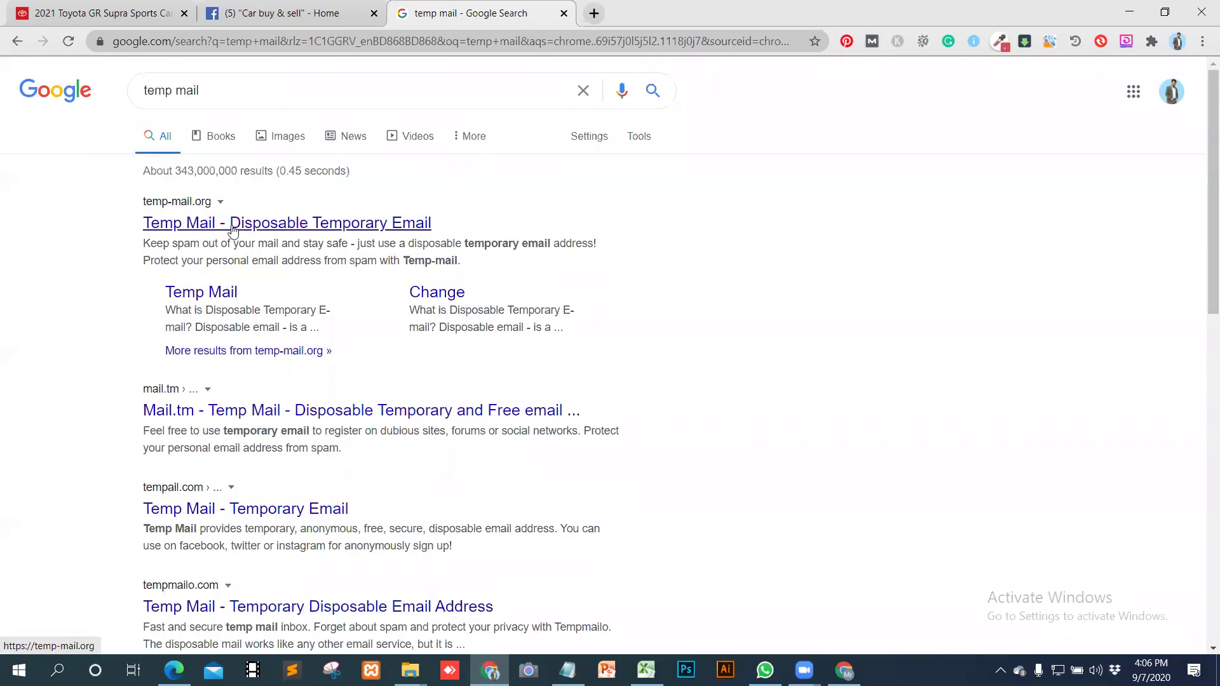
scroll(339, 270, down, 1)
scroll(338, 270, down, 2)
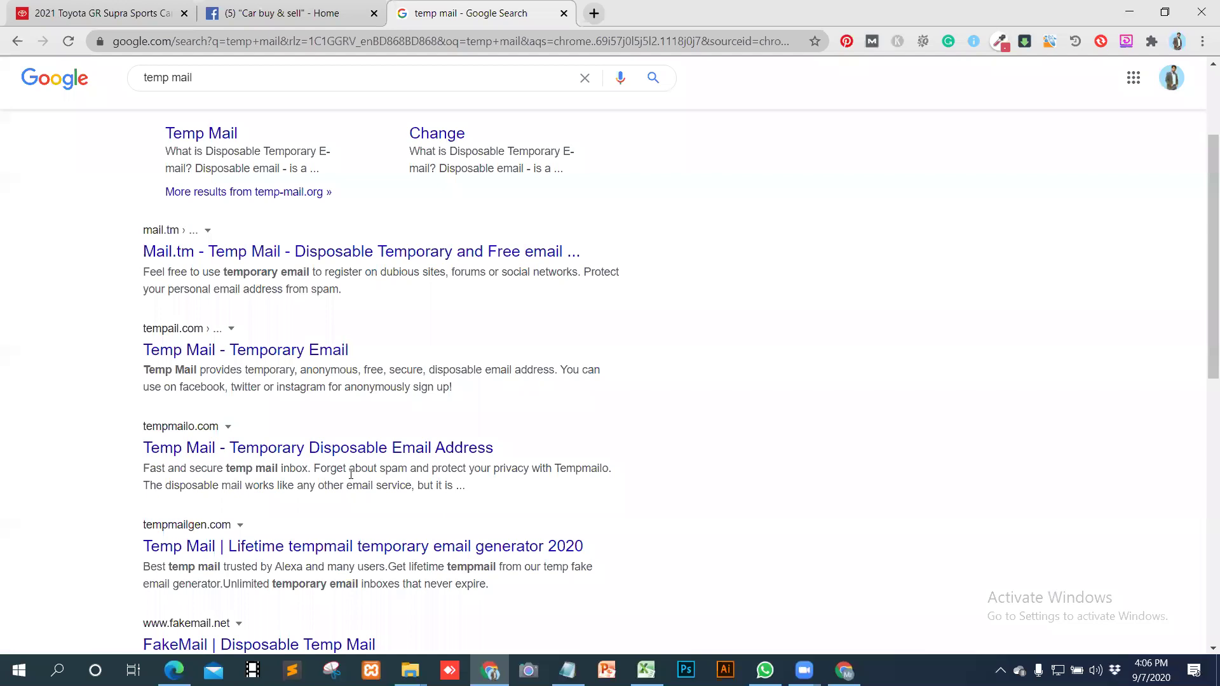
Open tempmailo.com in a new tab to get a temporary address, then return to the Notepad notes
click(277, 455)
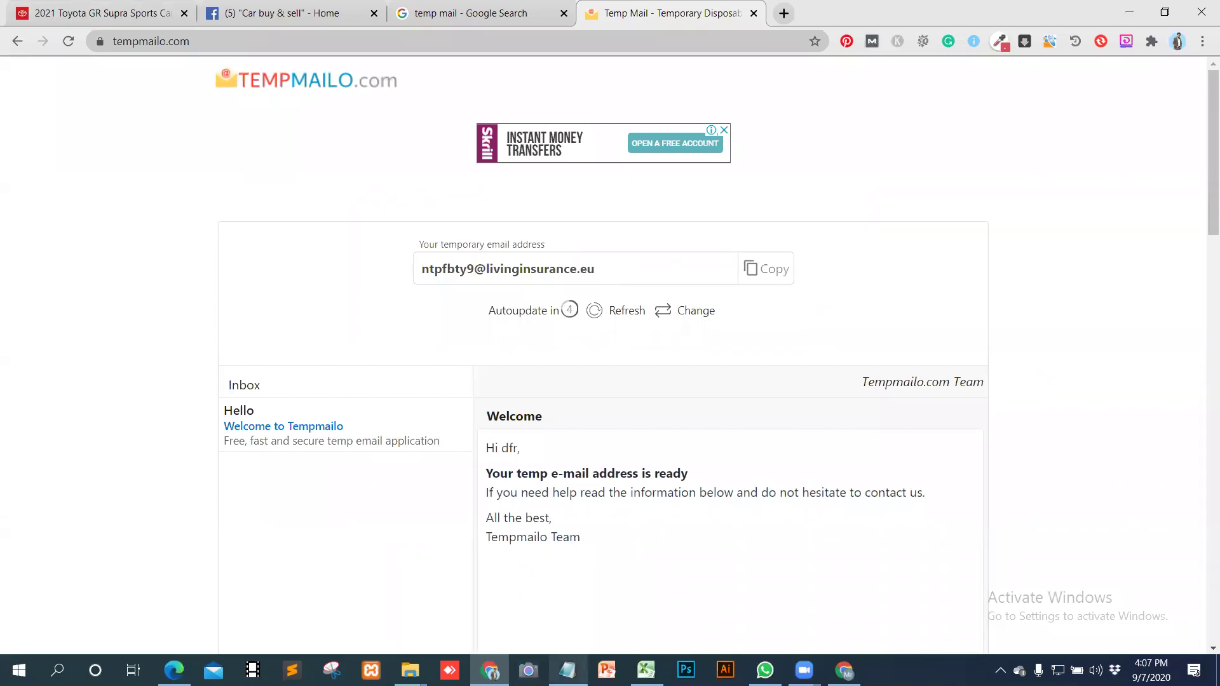
click(567, 670)
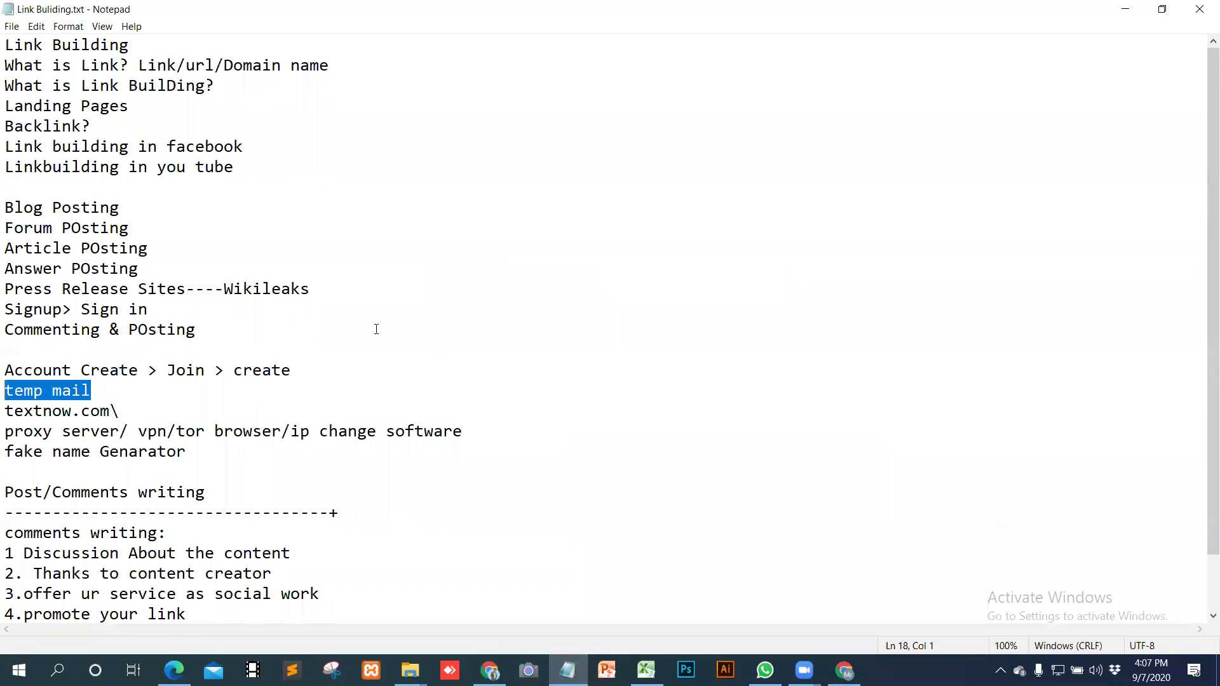
Scroll through the link-building notes, then Alt+Tab back to Chrome's Tempmailo tab
scroll(377, 329, down, 1)
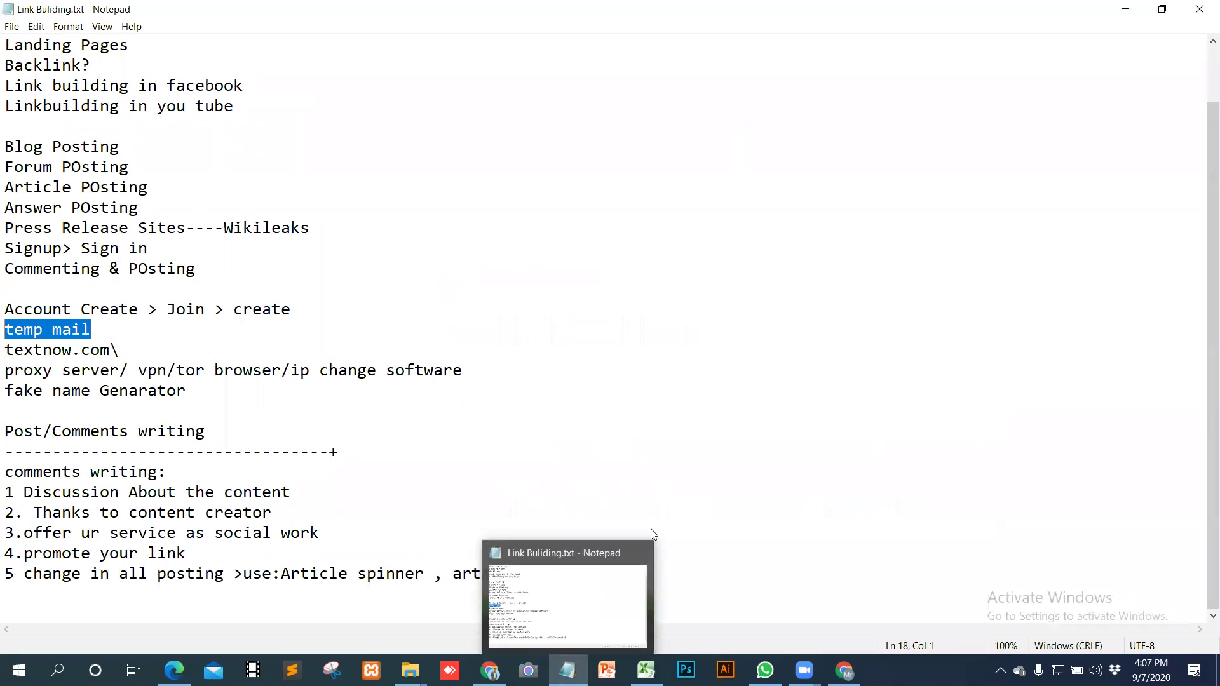
mouse_move(765, 670)
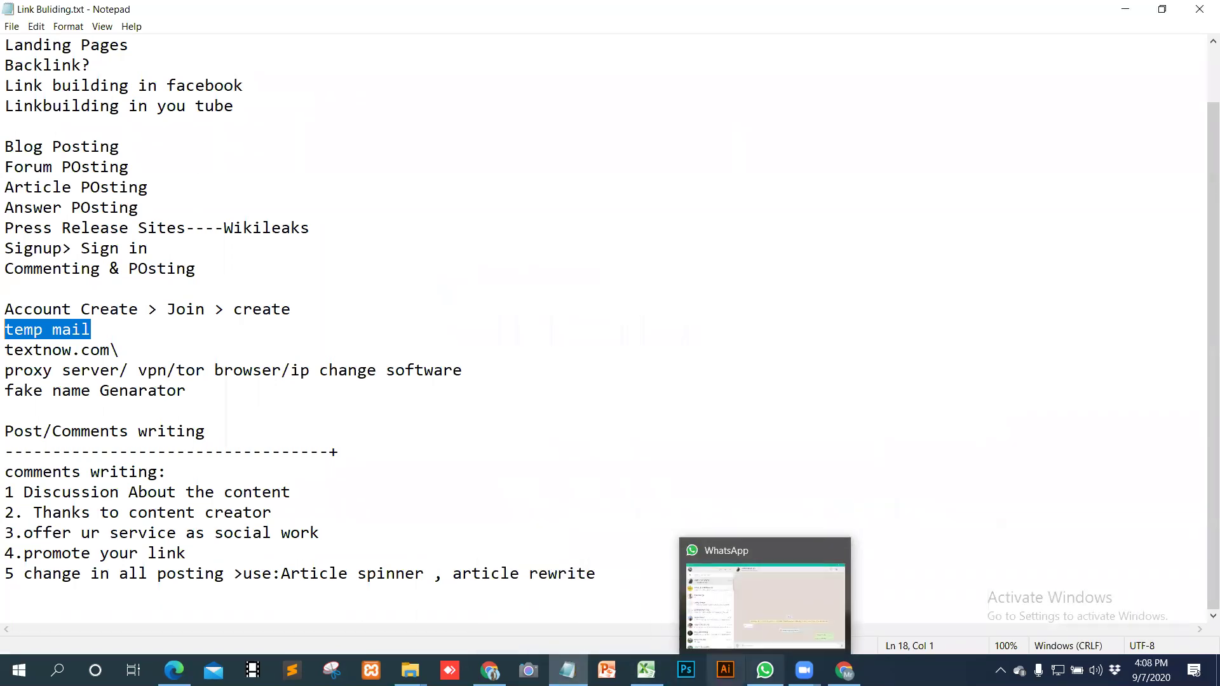
key(alt+Tab)
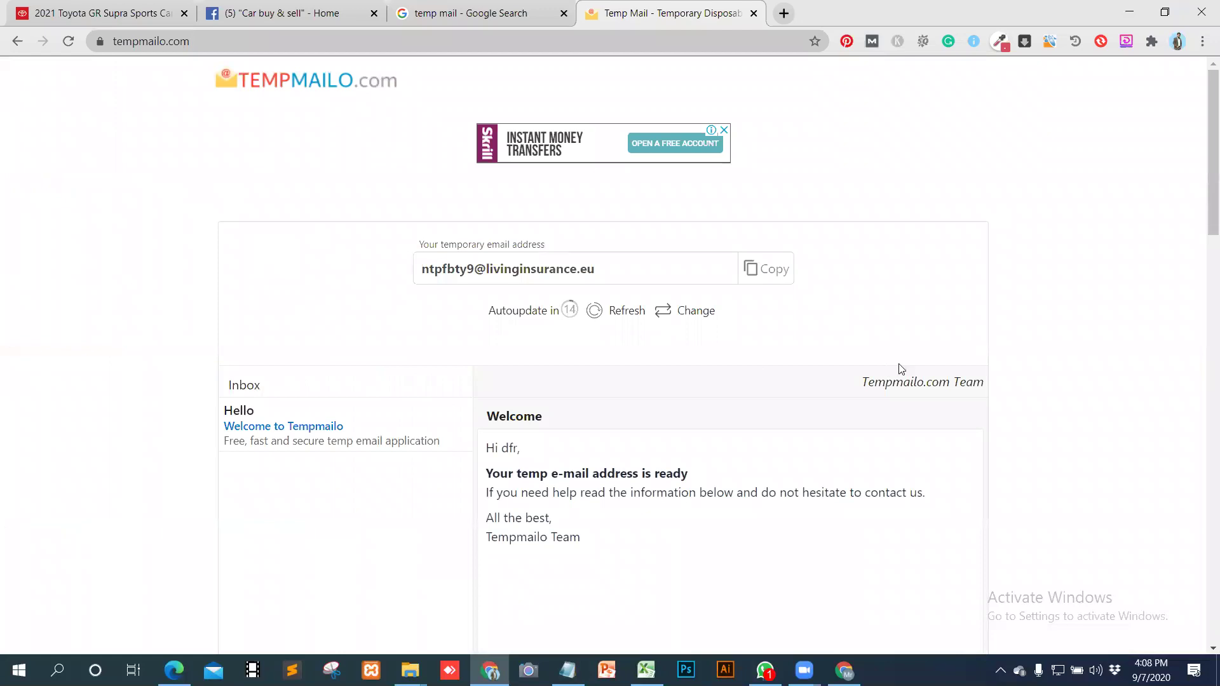
Glance at WhatsApp, confirm Tempmailo holds only the welcome message, then switch to the temp mail results
click(765, 670)
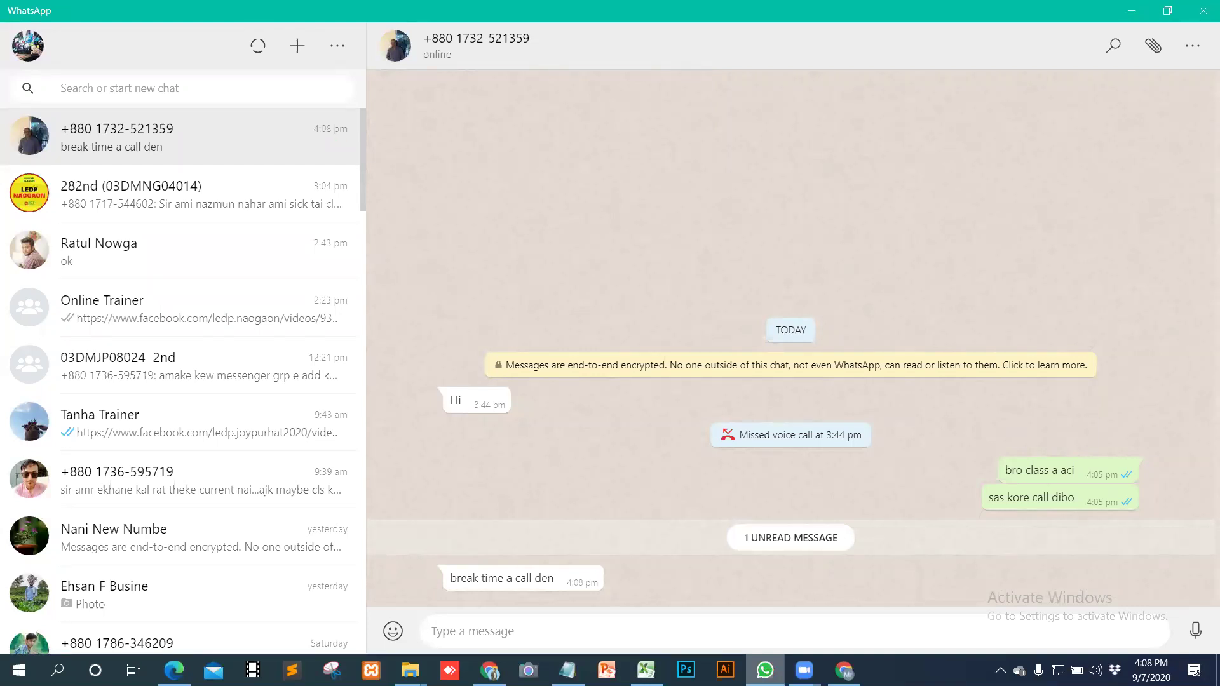
click(765, 670)
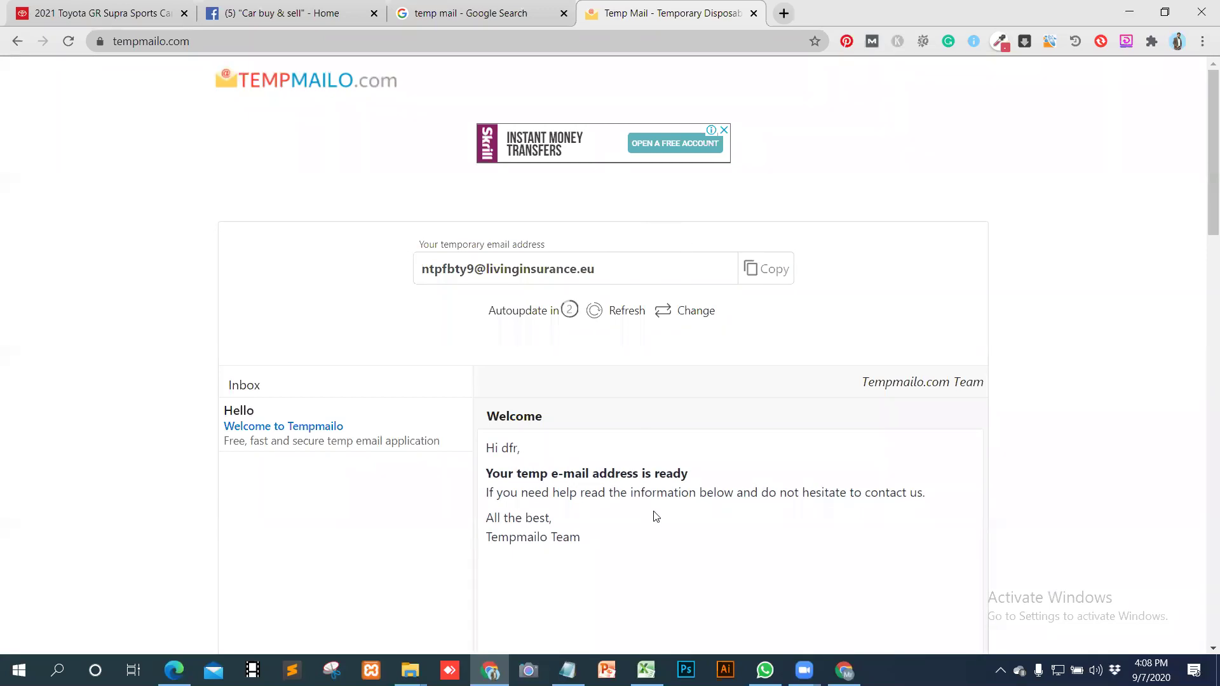
scroll(657, 516, down, 2)
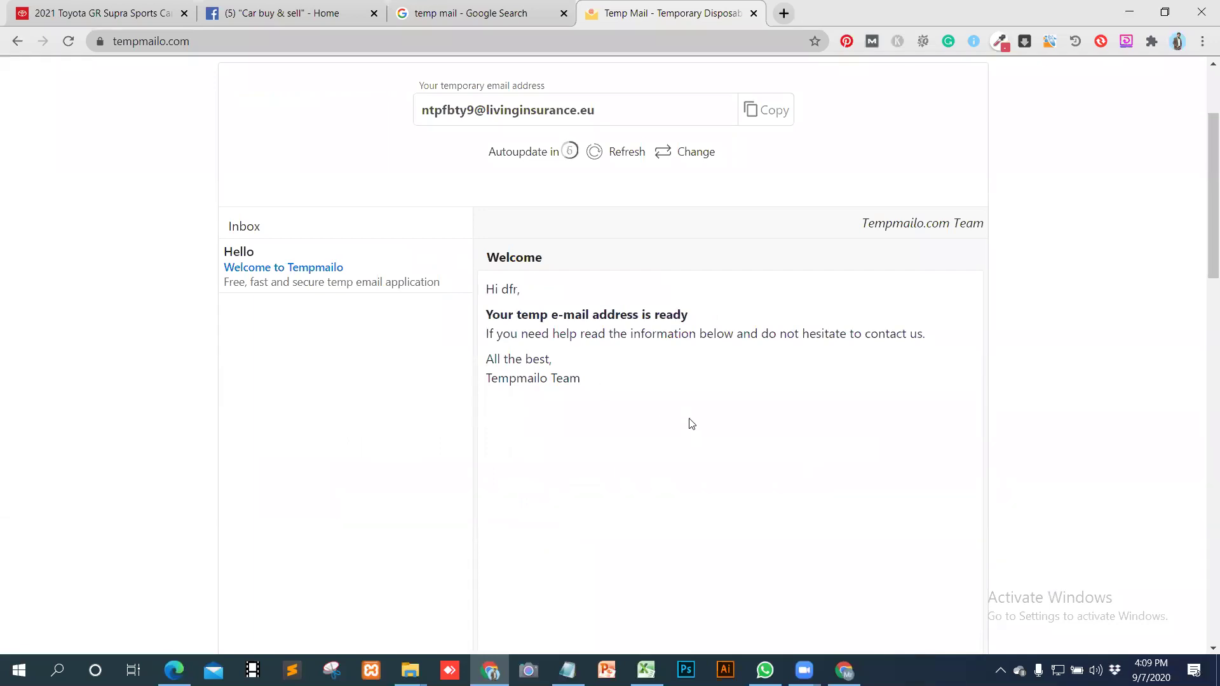
click(459, 14)
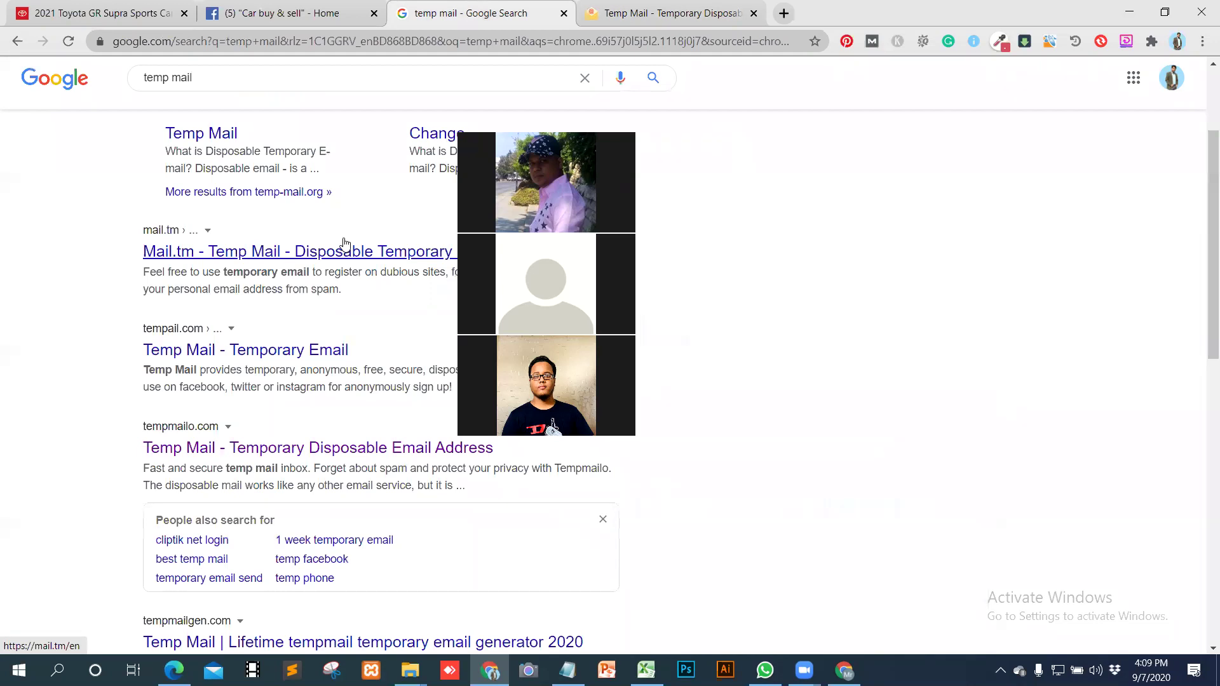
Copy the Tempmailo temporary email address and open a blank new Chrome tab
click(629, 18)
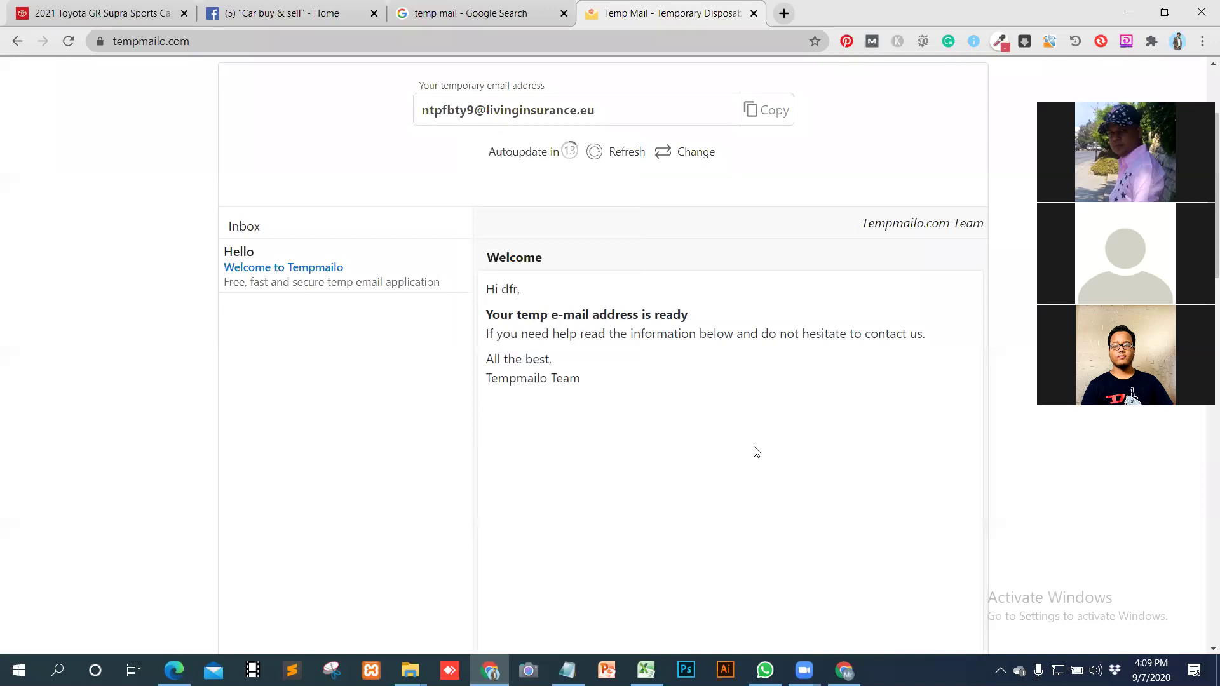
scroll(744, 420, down, 4)
scroll(572, 318, up, 6)
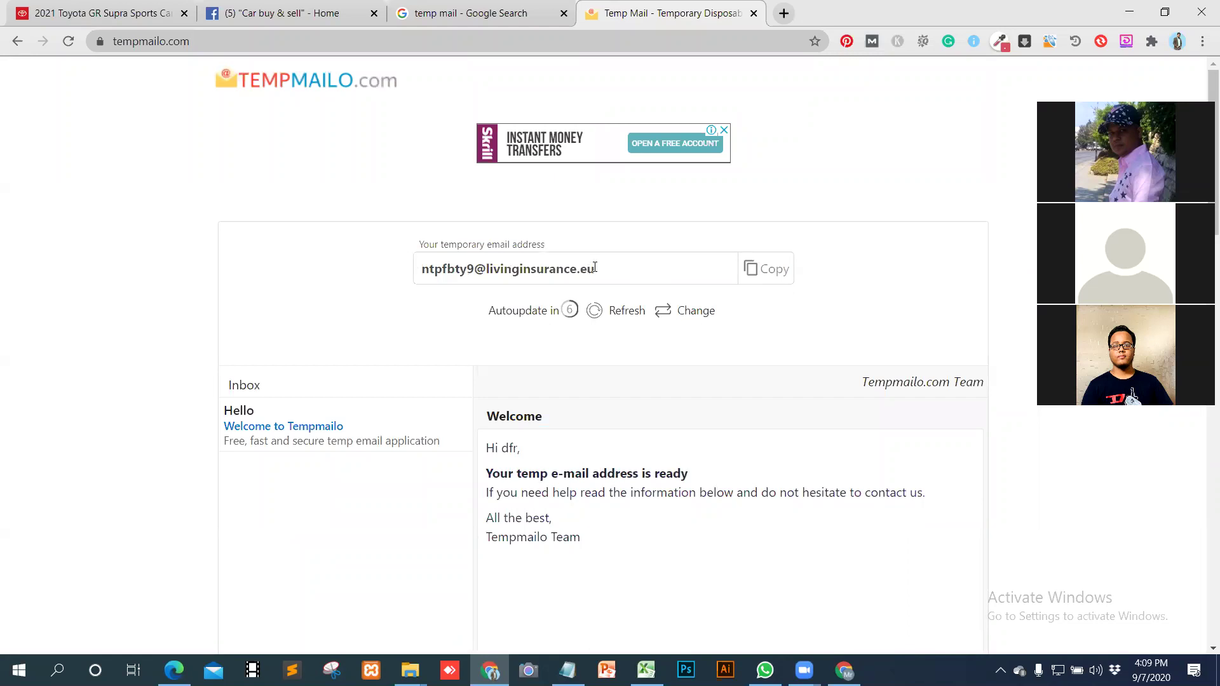
click(750, 272)
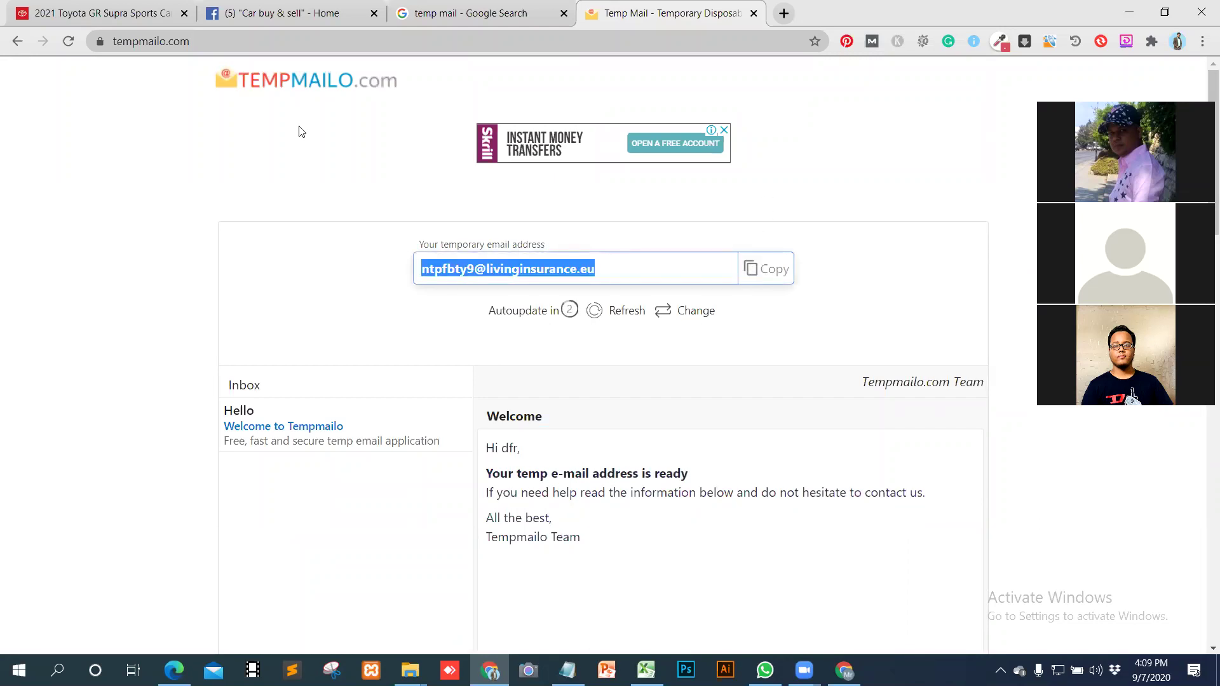
click(784, 14)
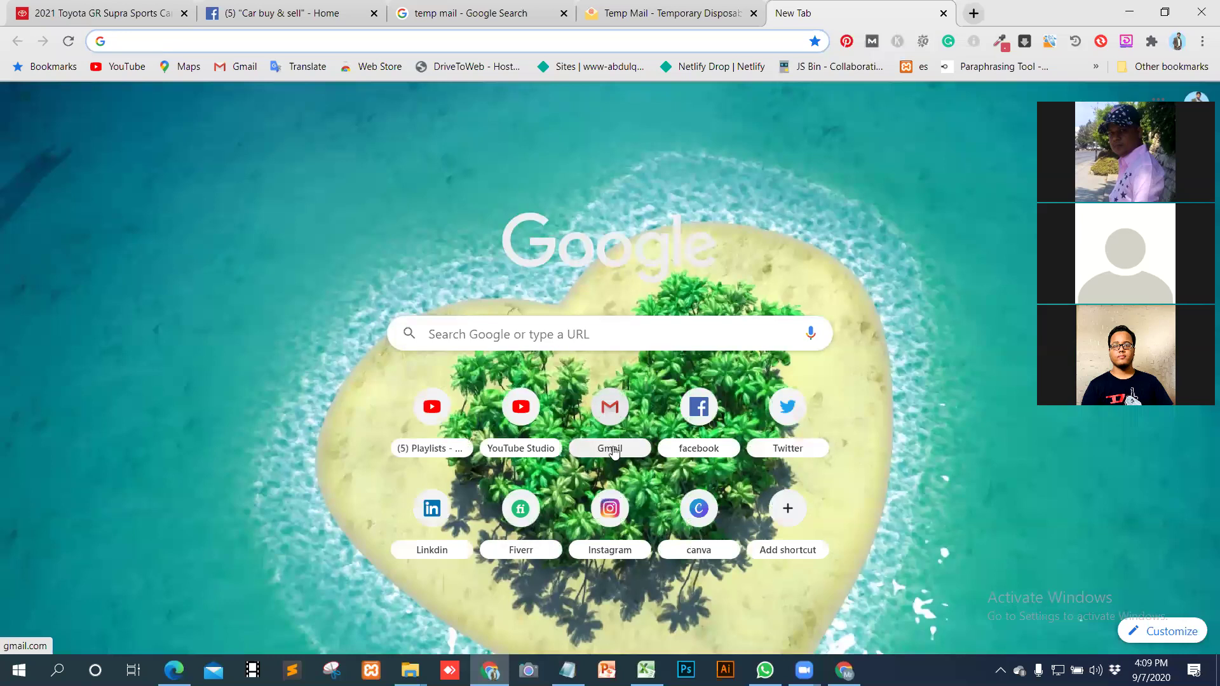
Open Gmail from the new-tab shortcut tile and start composing a new email
click(614, 452)
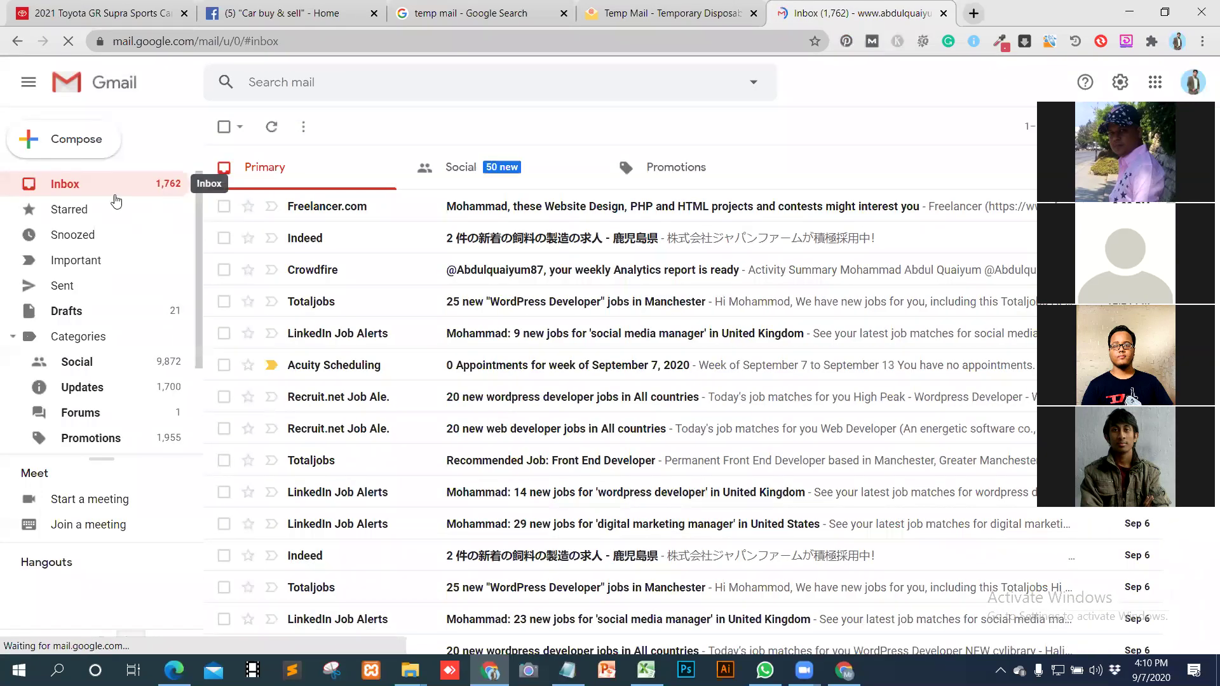
click(57, 145)
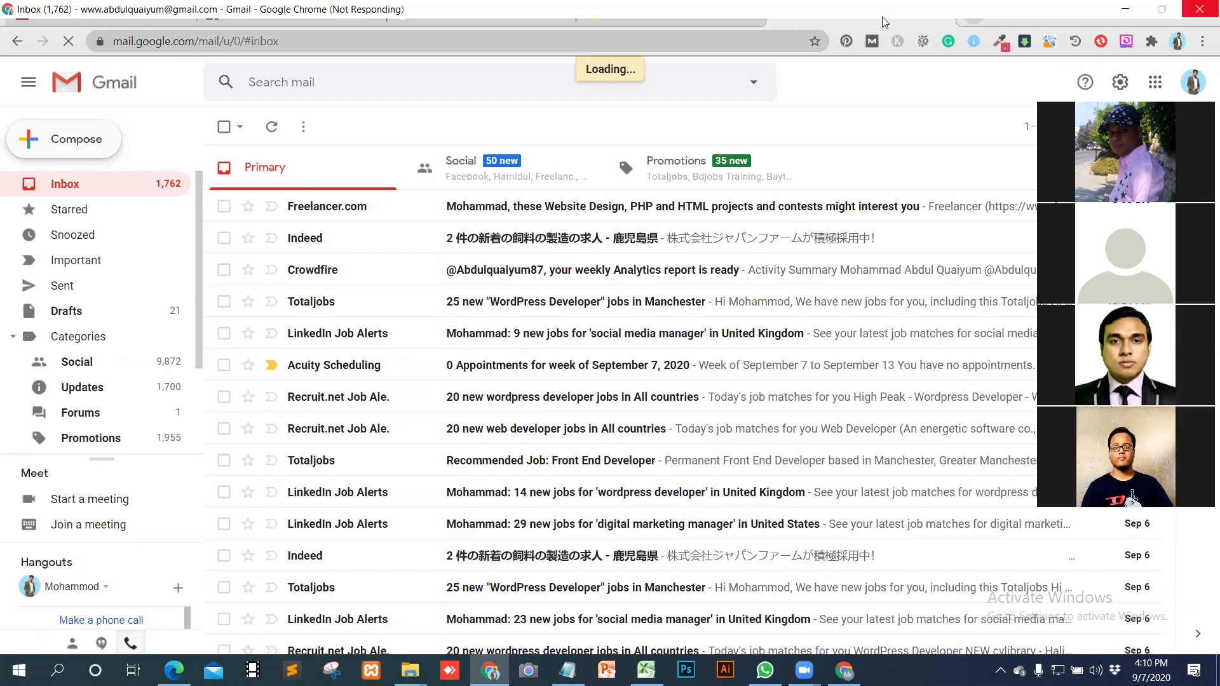
Switch back to the Tempmailo tab
click(693, 14)
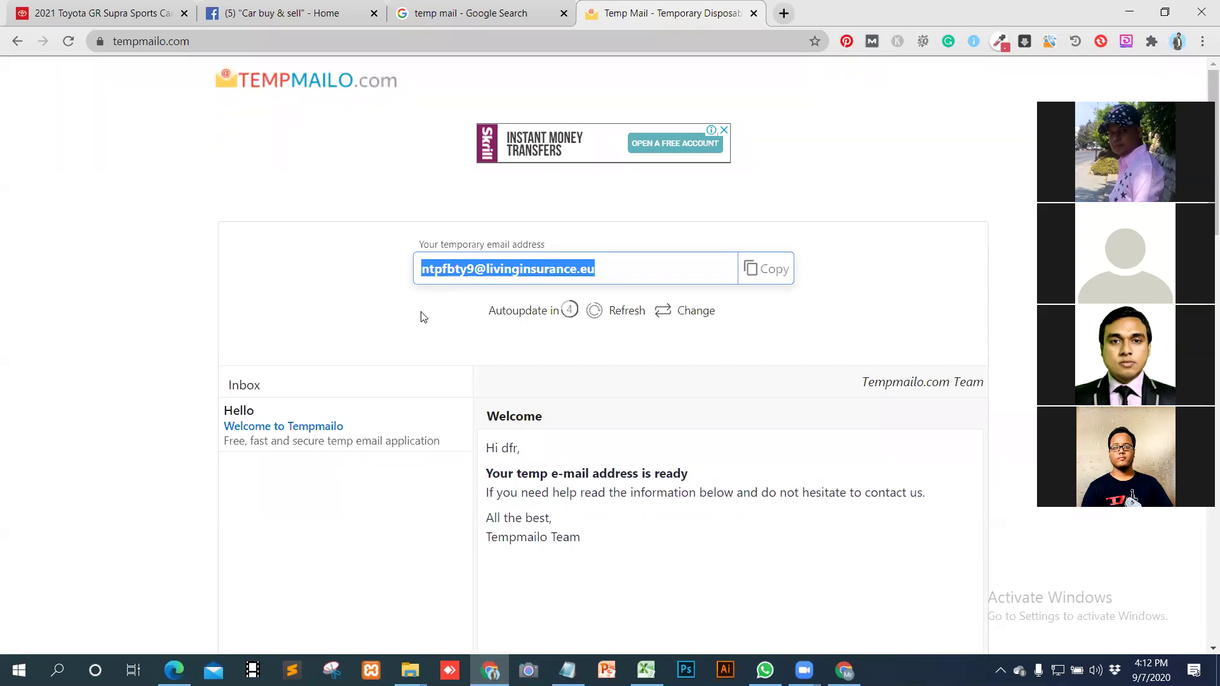
click(753, 14)
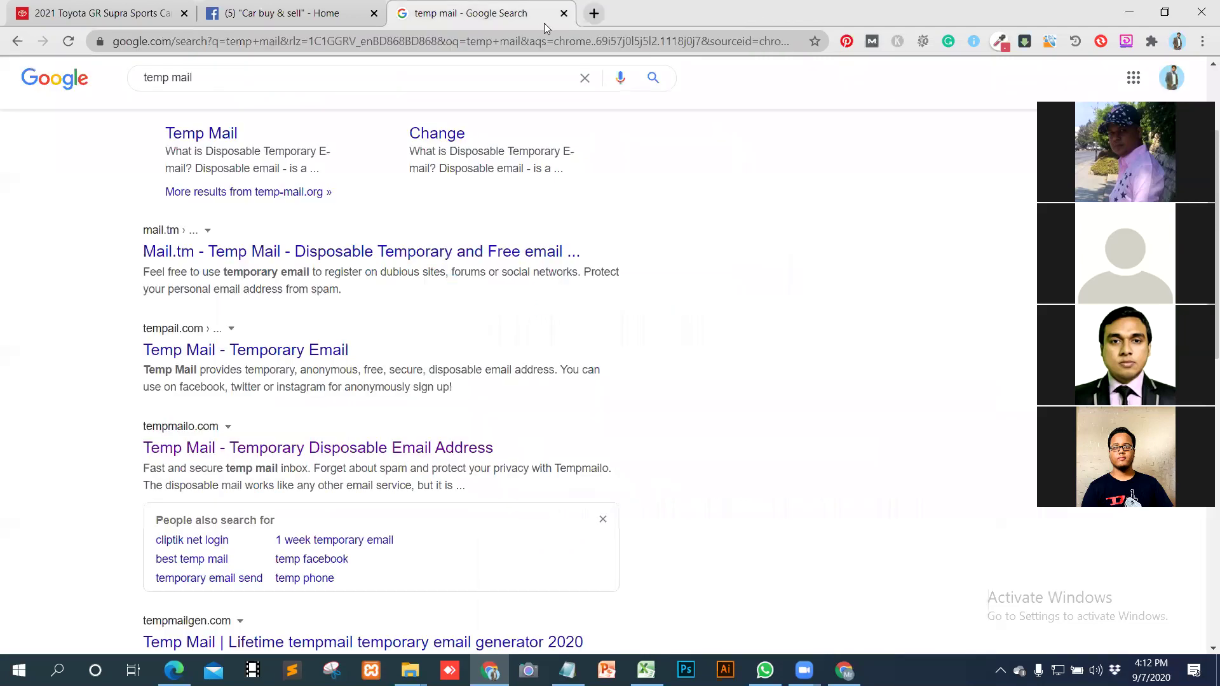
click(564, 13)
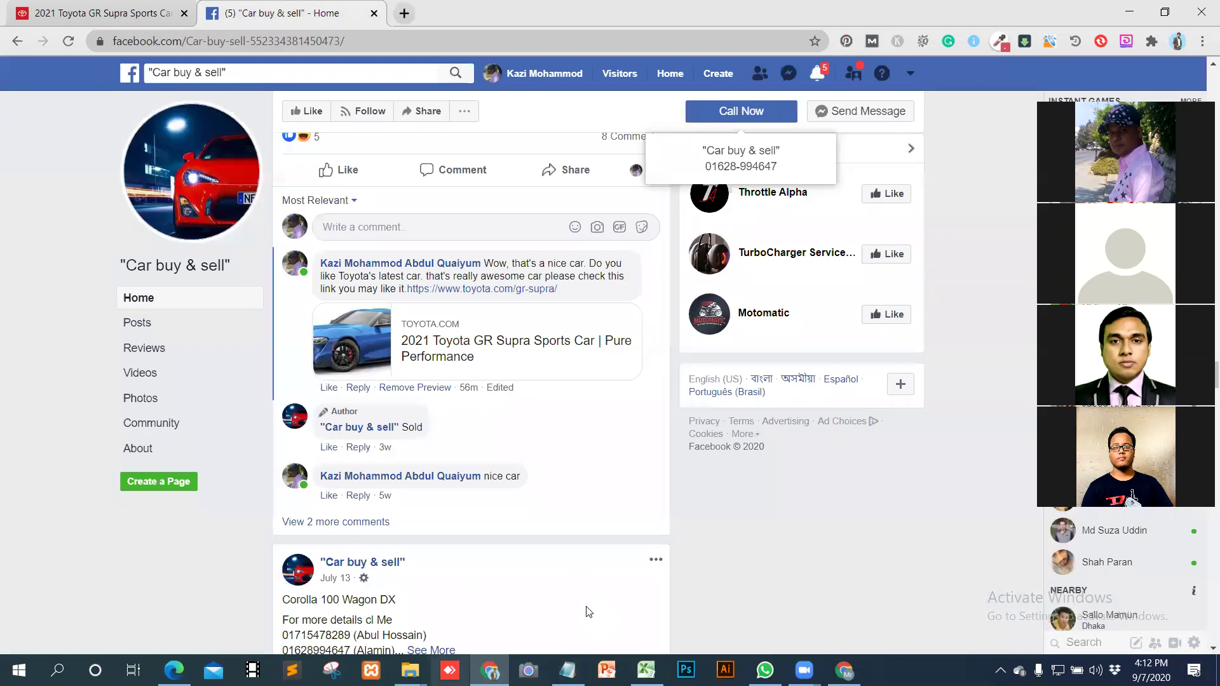
key(alt+Tab)
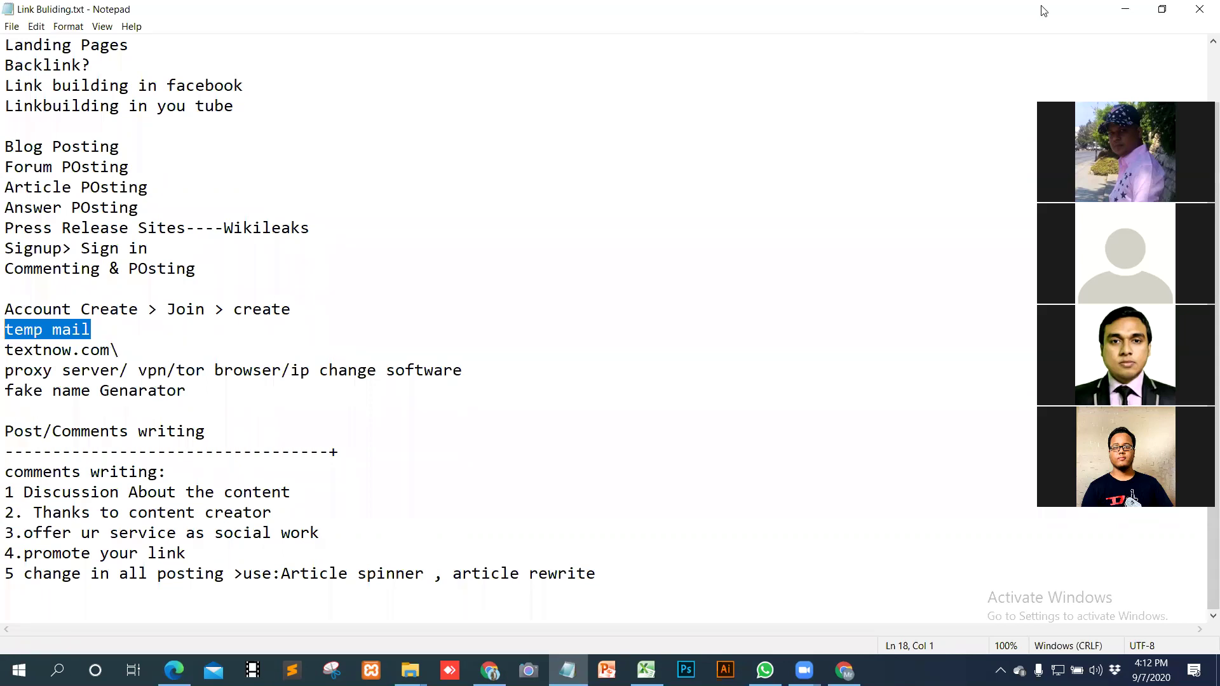
click(1128, 14)
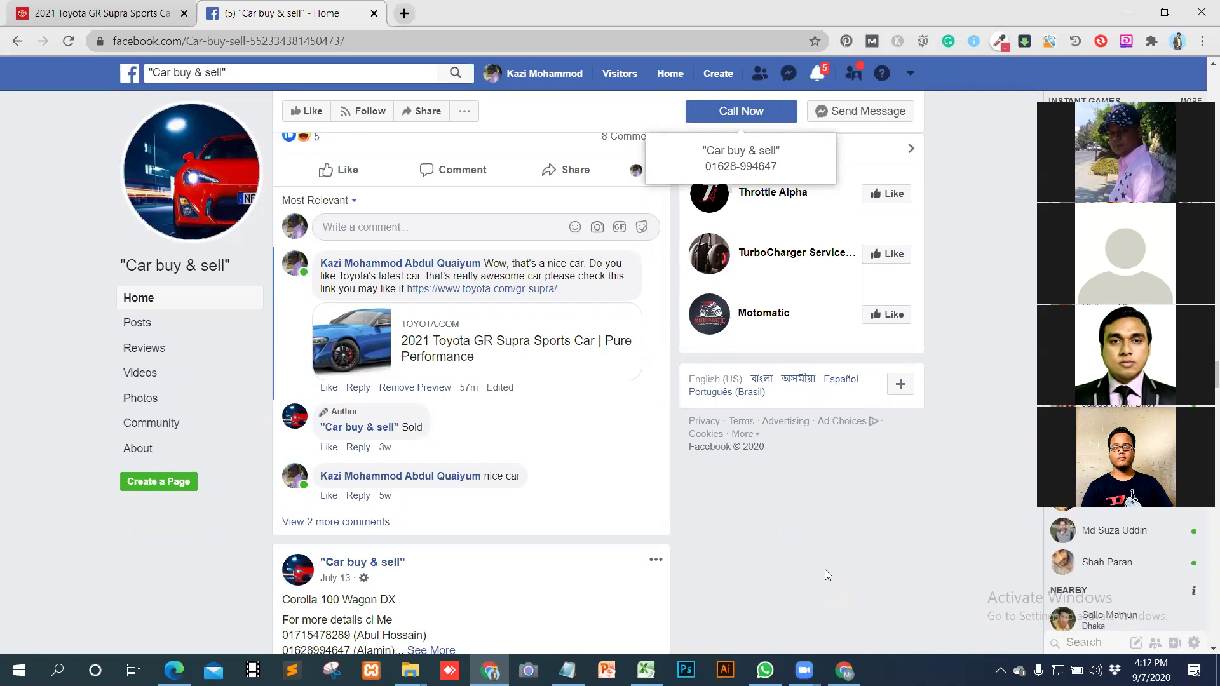
click(825, 521)
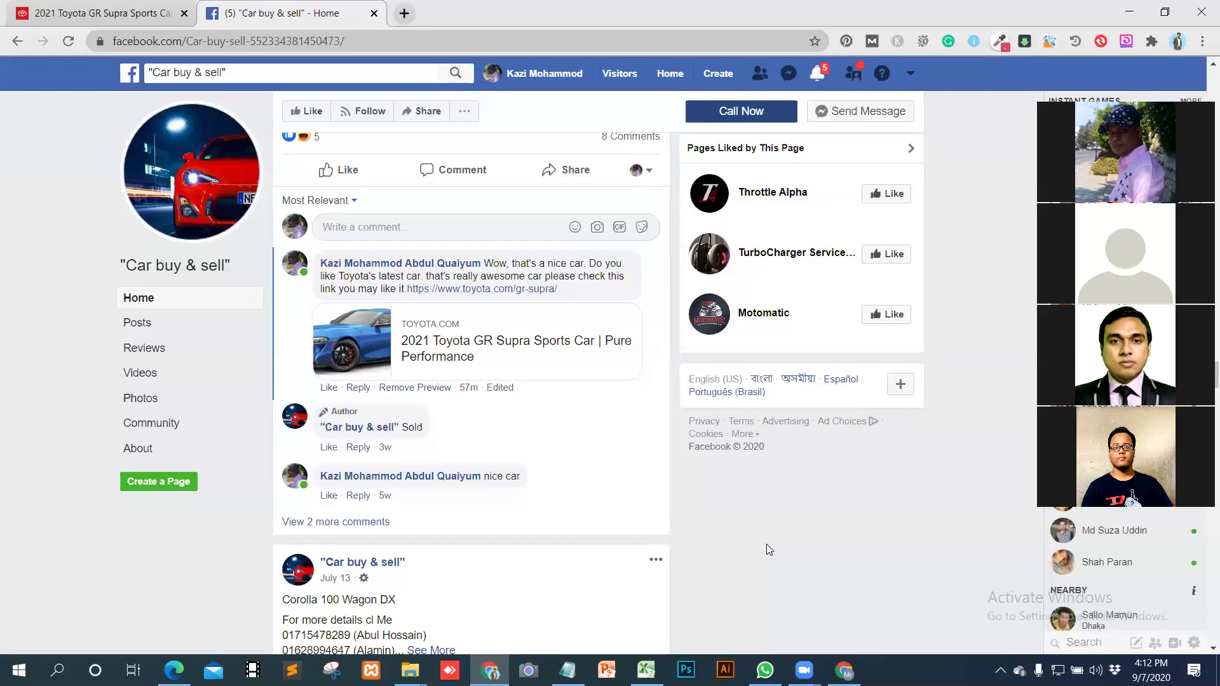
click(404, 13)
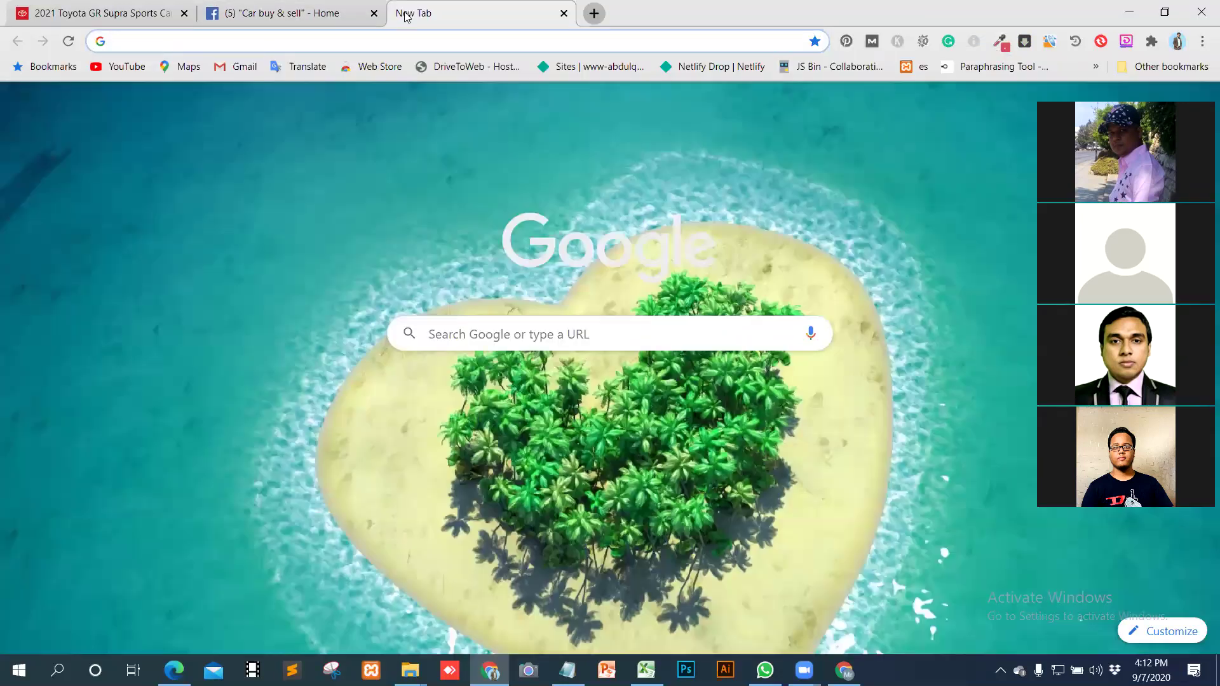
Go to TextNow from Other bookmarks and sign in with Continue with Google
click(1170, 66)
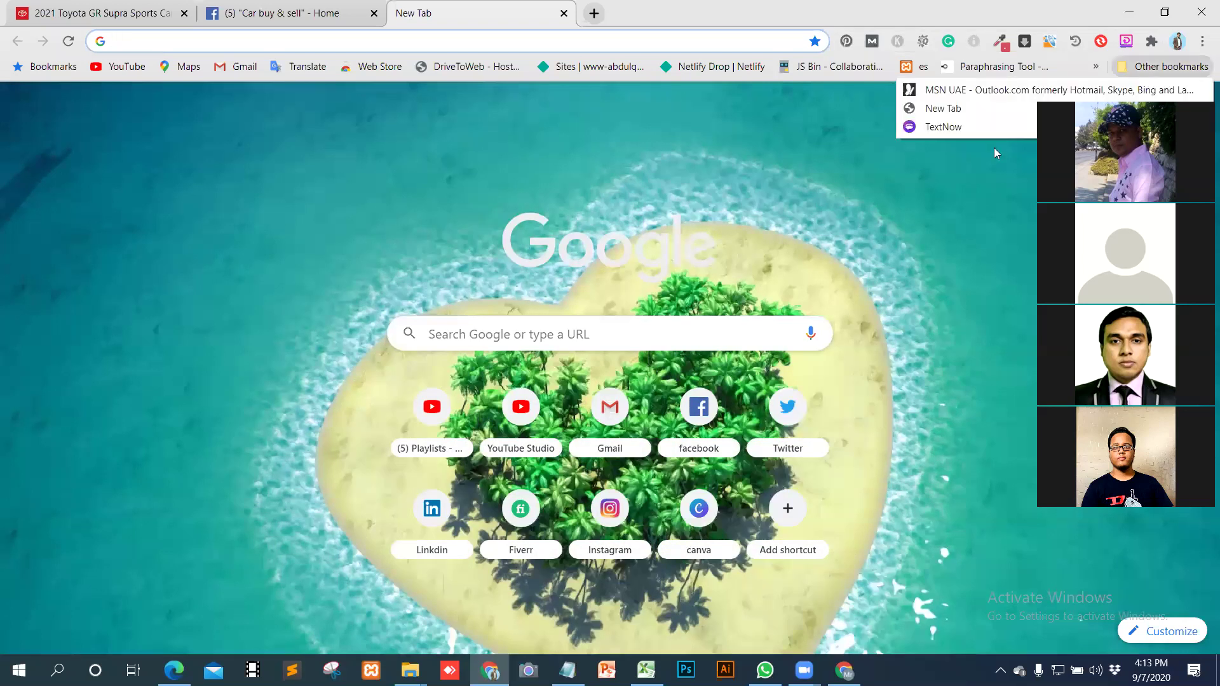
click(979, 128)
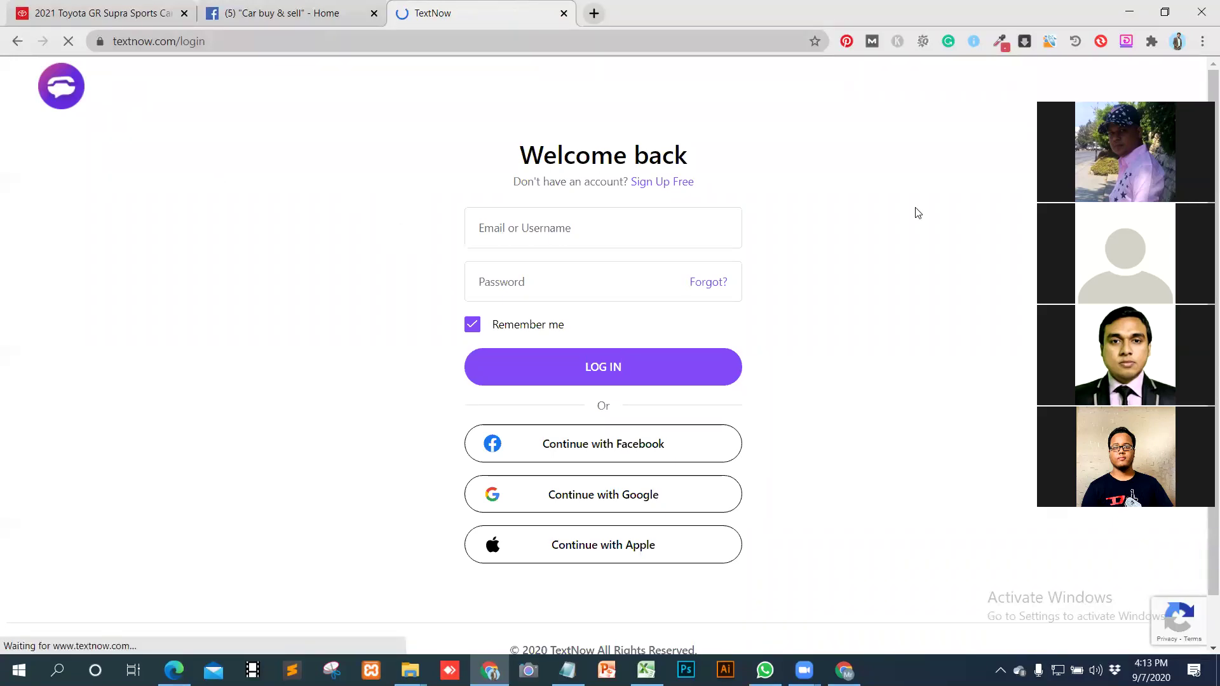
click(591, 496)
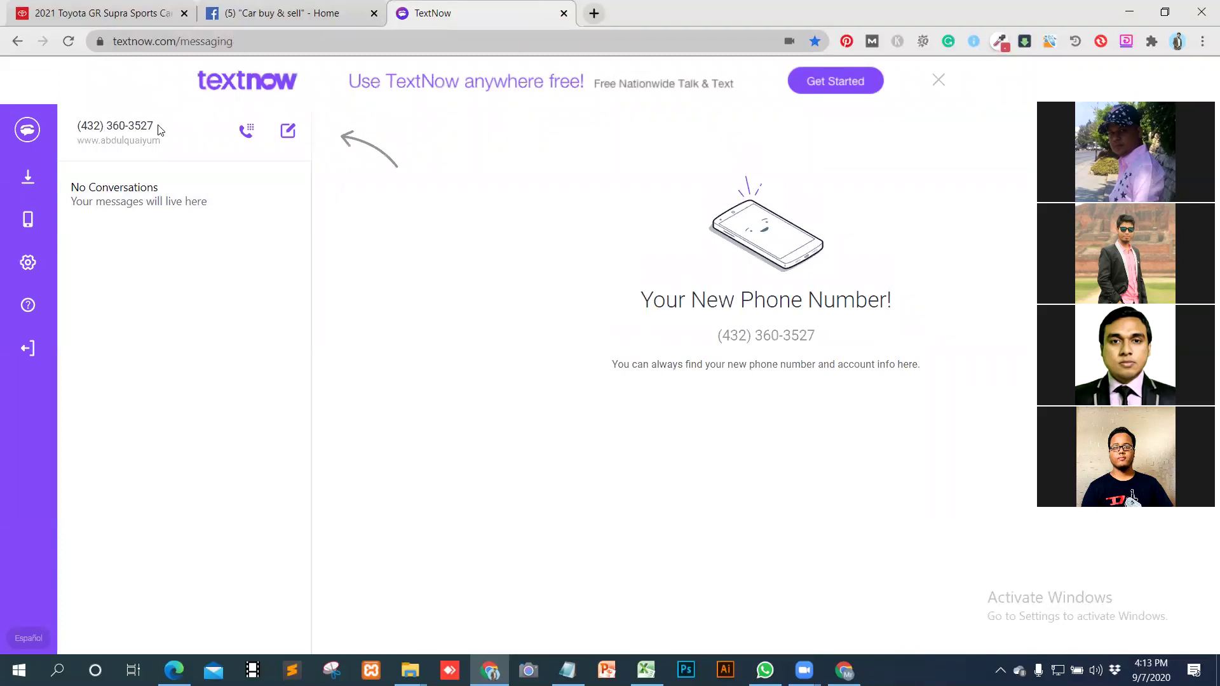
mouse_move(18, 148)
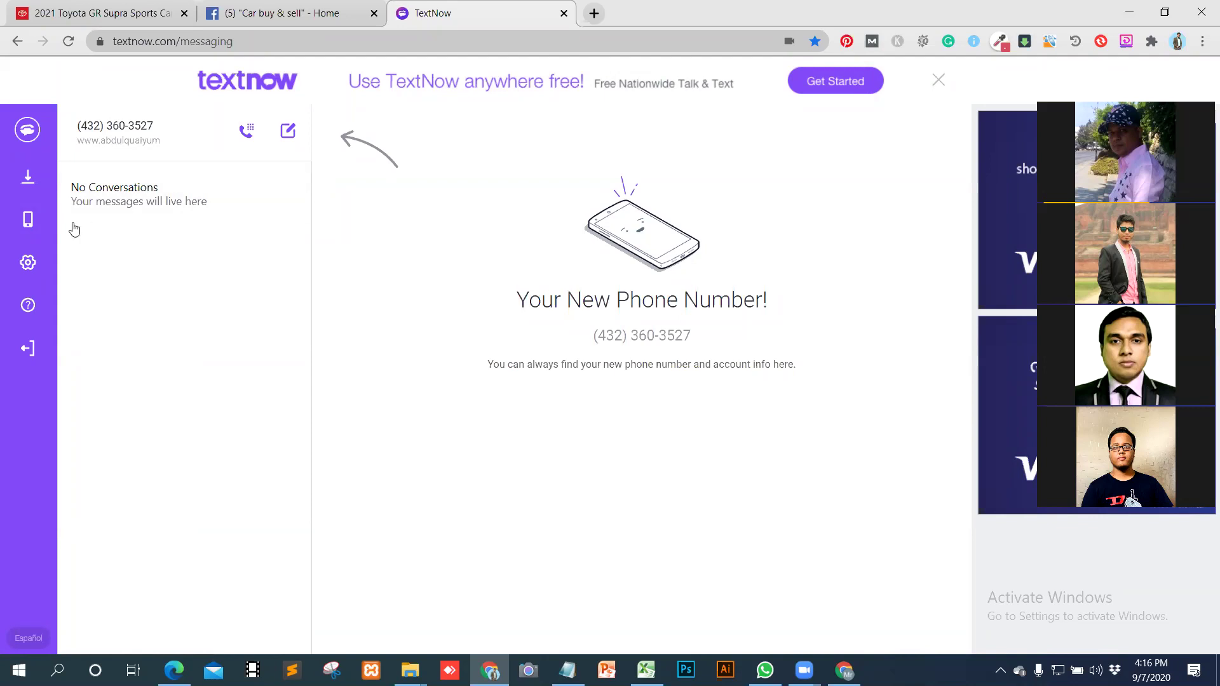
mouse_move(46, 228)
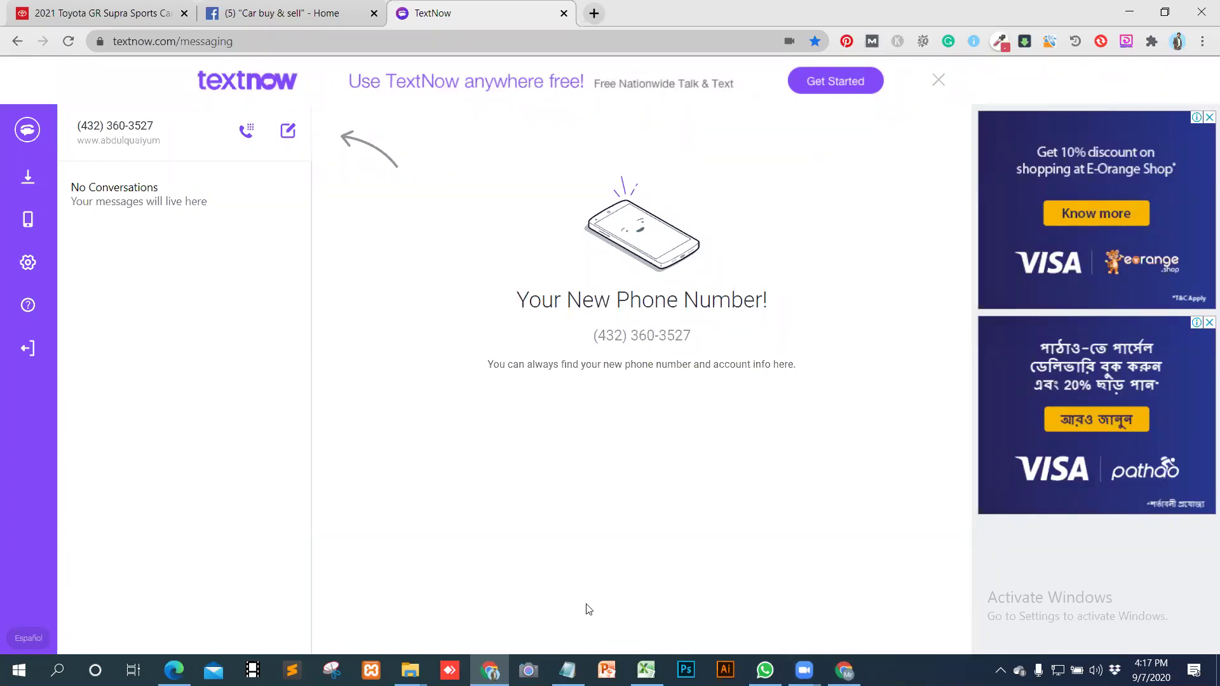
key(alt+Tab)
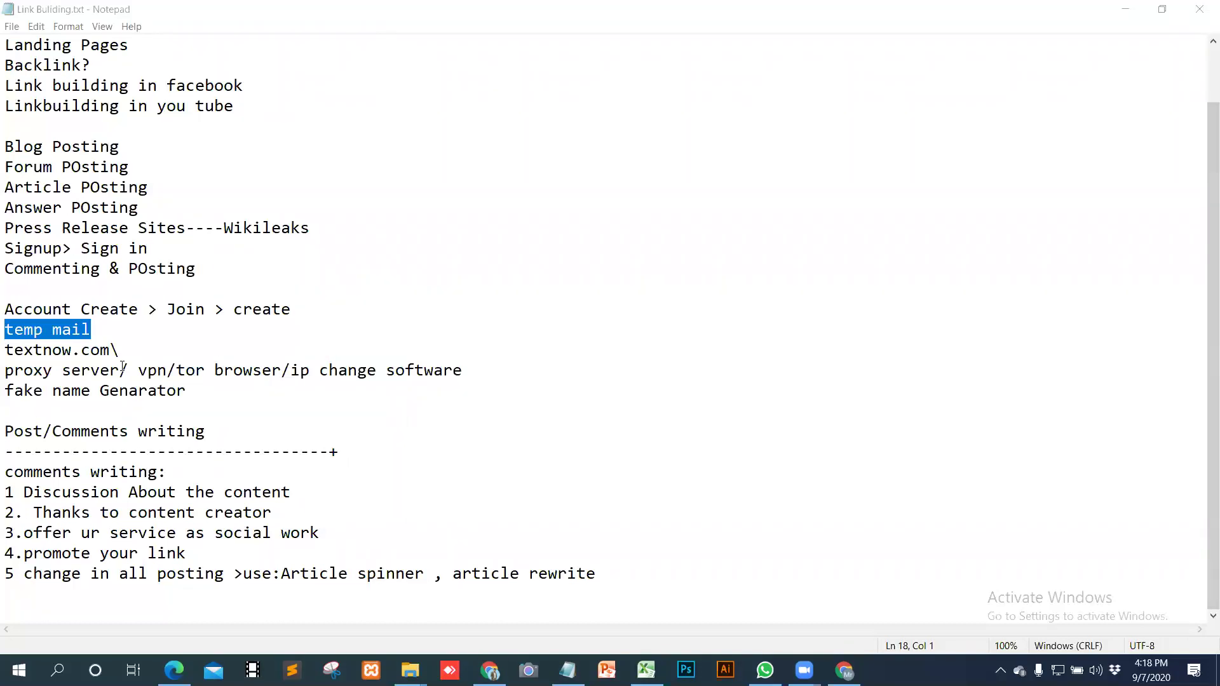
Select 'proxy server' in the notes, then back in Chrome close the TextNow tab
drag(120, 369, 5, 371)
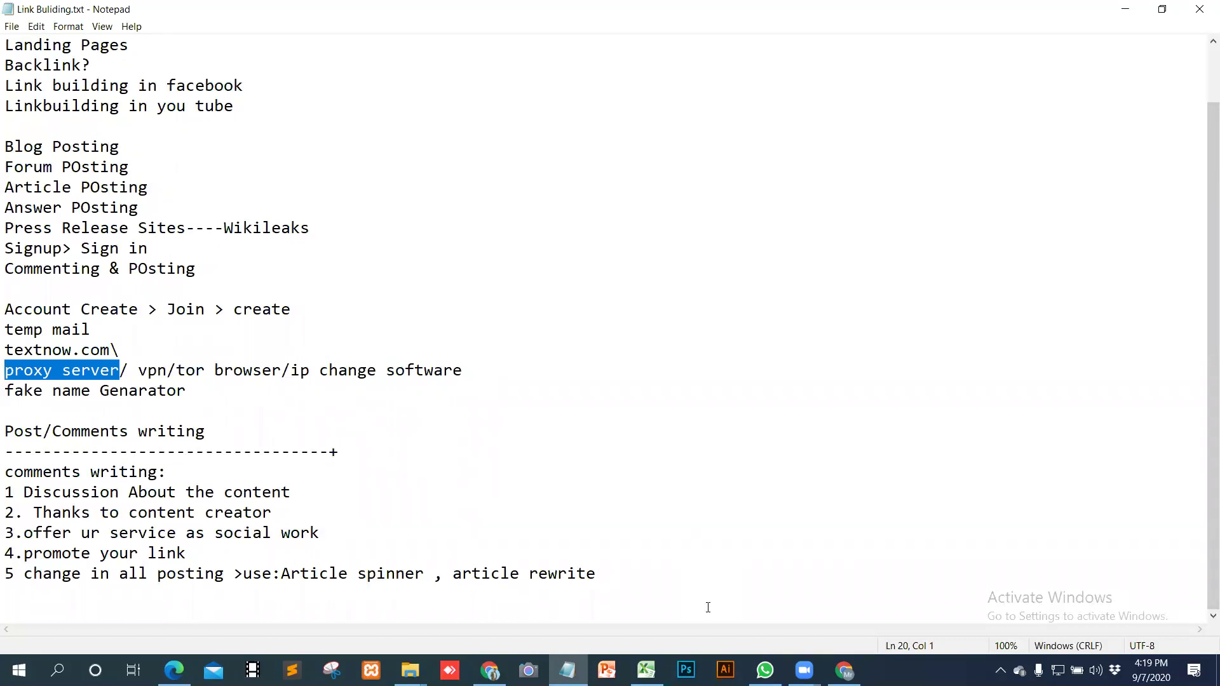
click(490, 670)
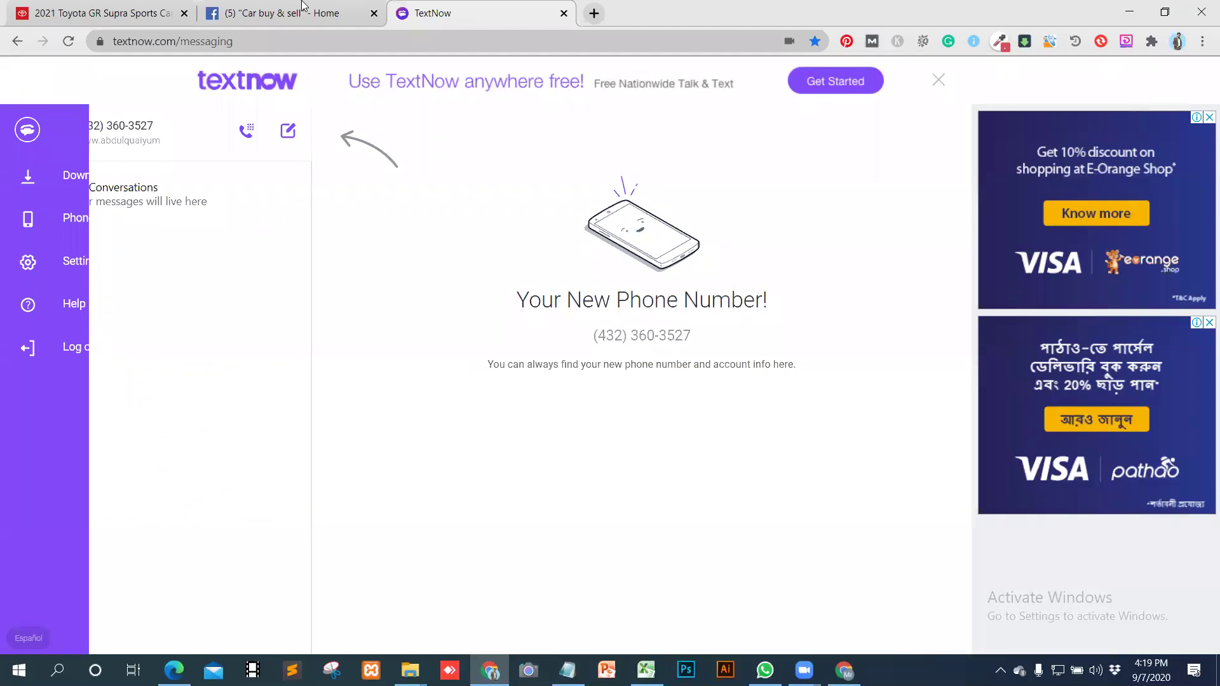
middle_click(434, 6)
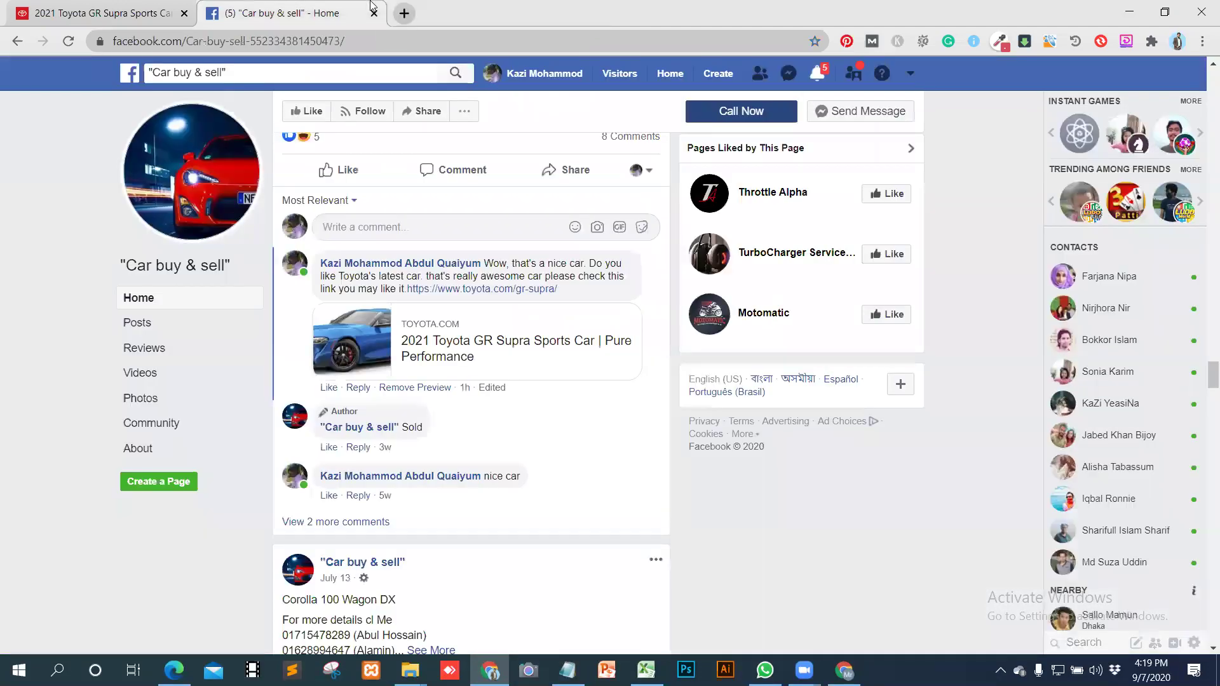
Close the Facebook tab, search 'proxy server' in a new tab, and open its Wikipedia article
middle_click(326, 14)
click(211, 13)
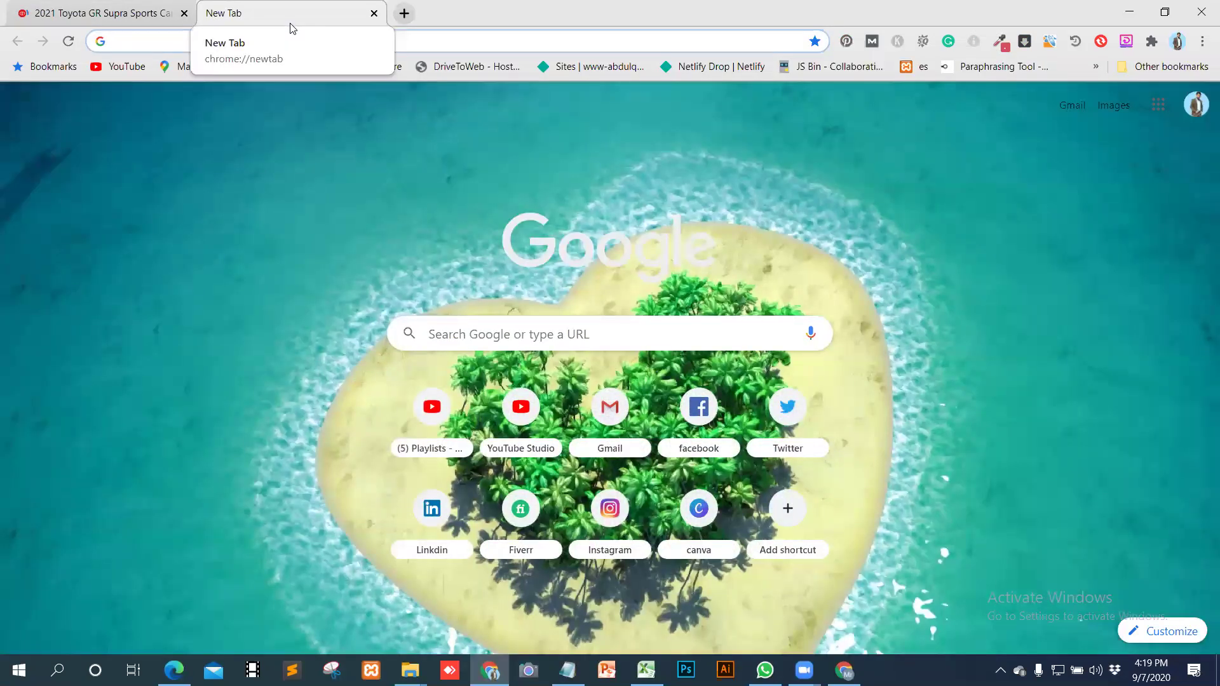
text(proxy server)
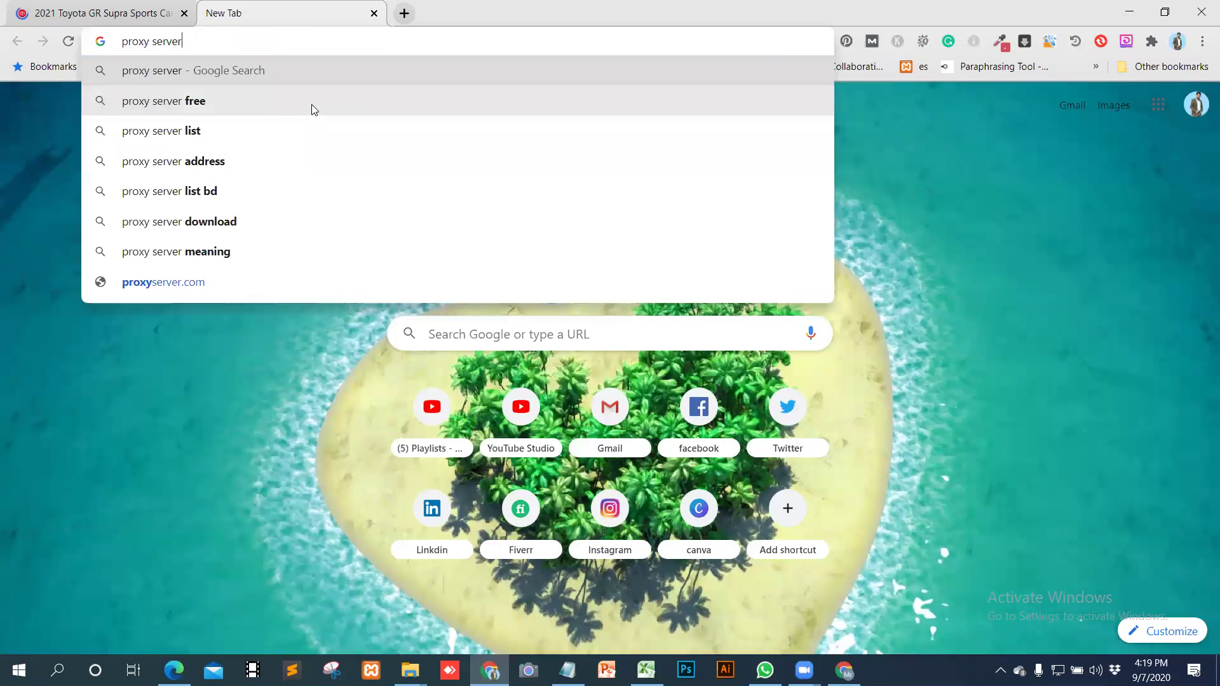
key(Return)
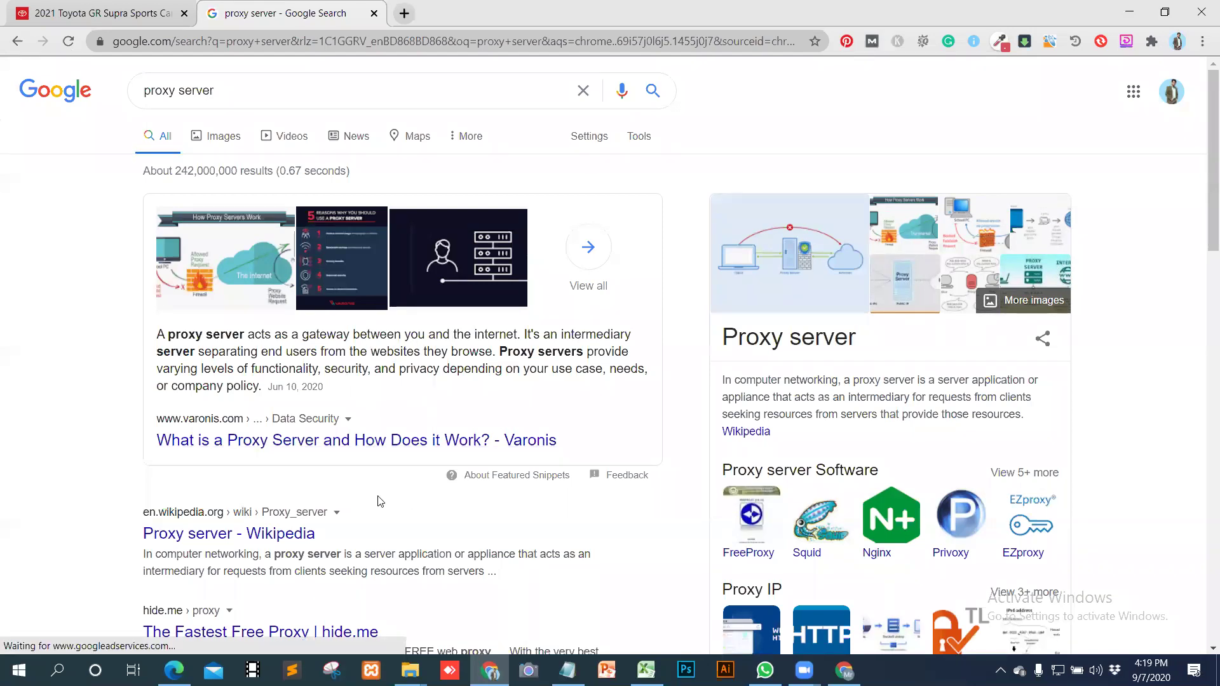
scroll(378, 502, down, 4)
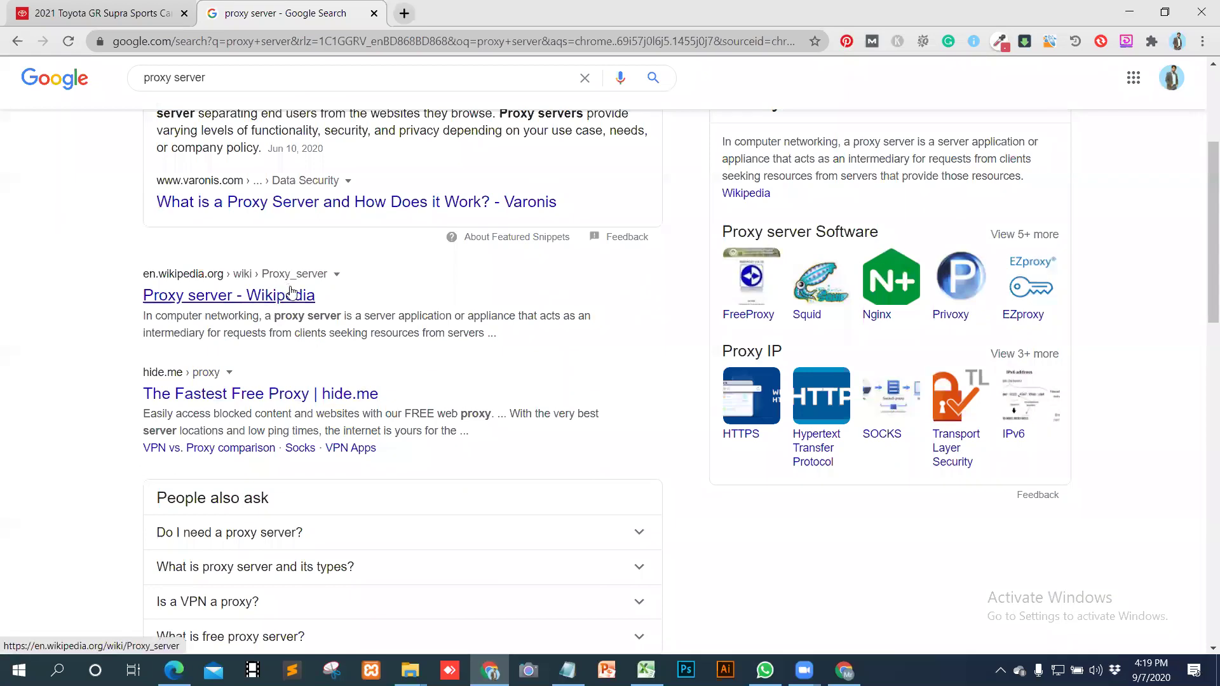
click(281, 305)
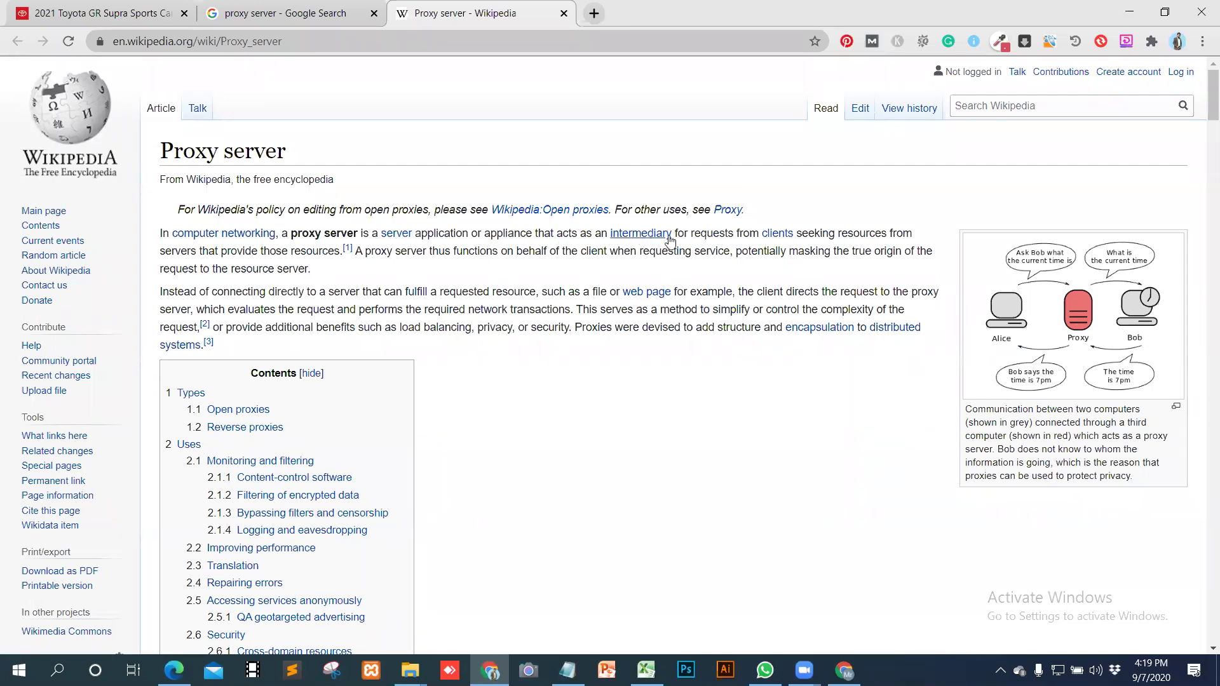
Read the Wikipedia Proxy server article, then return to the proxy server search results
mouse_move(667, 242)
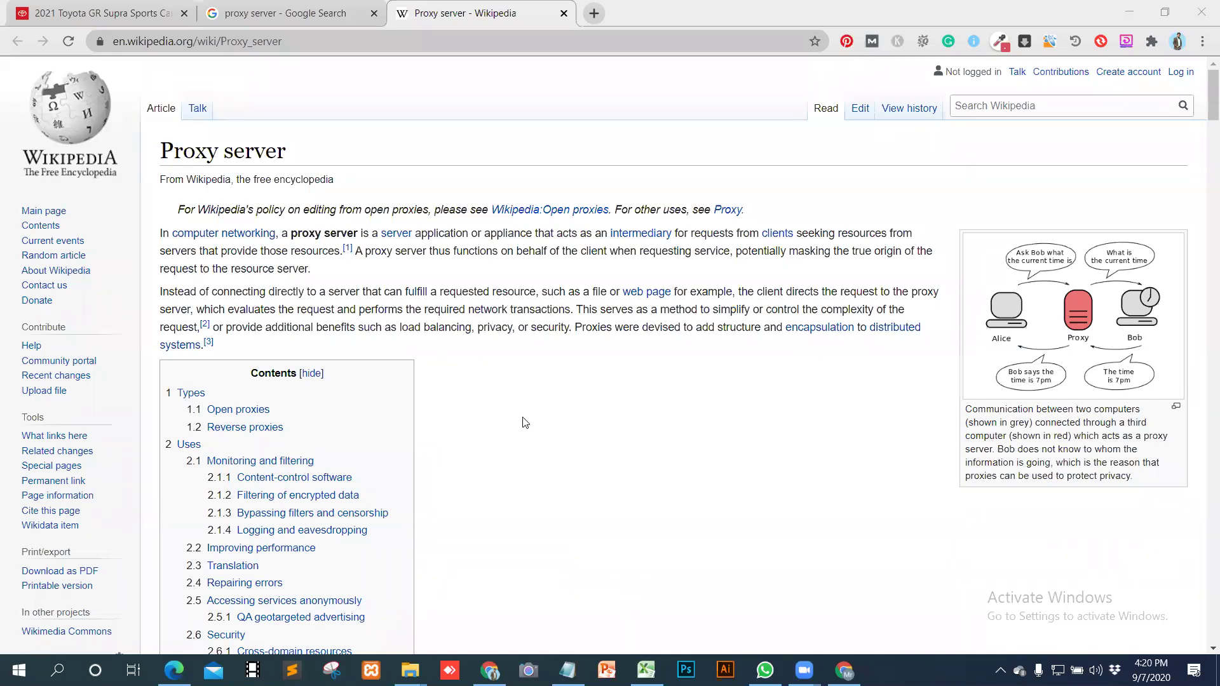
click(300, 19)
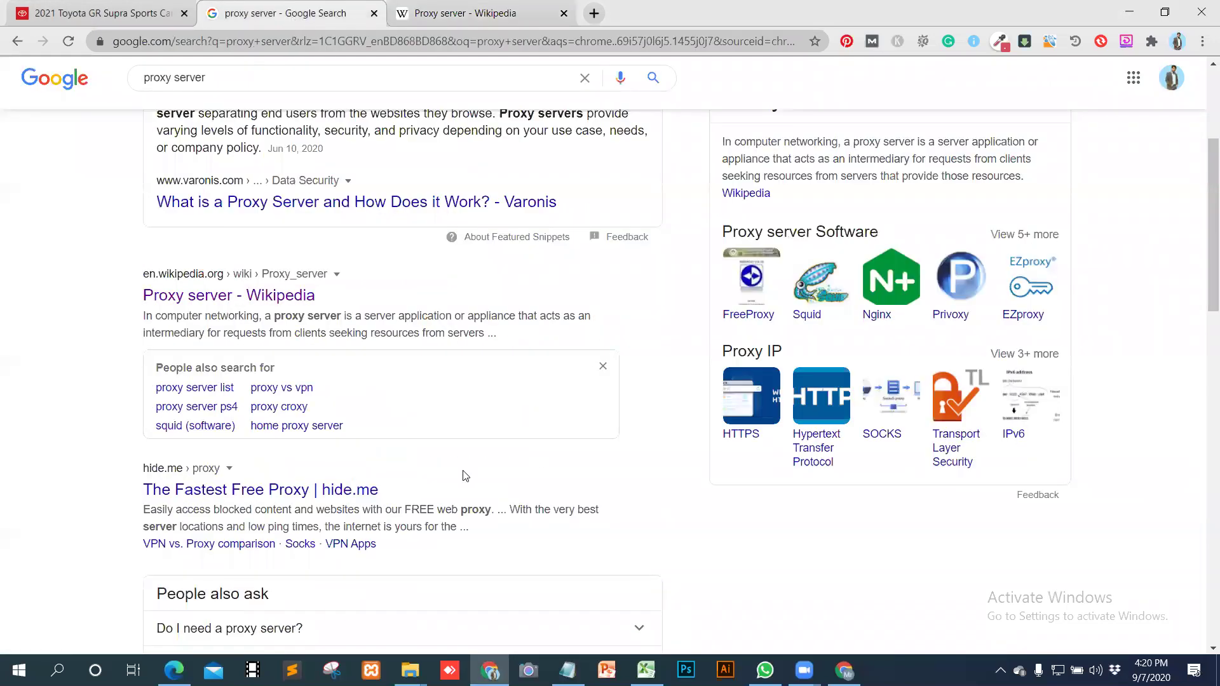
Scroll through the proxy server results and bring Link Buliding.txt back in front
scroll(463, 445, down, 6)
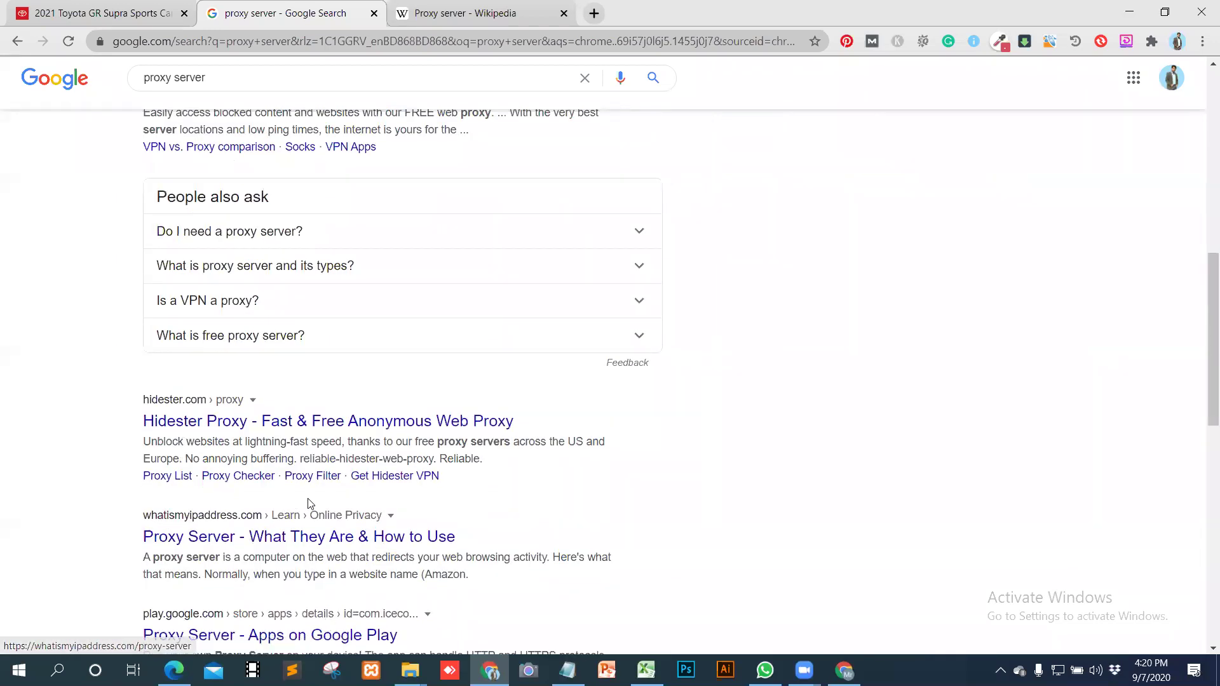
scroll(206, 388, down, 3)
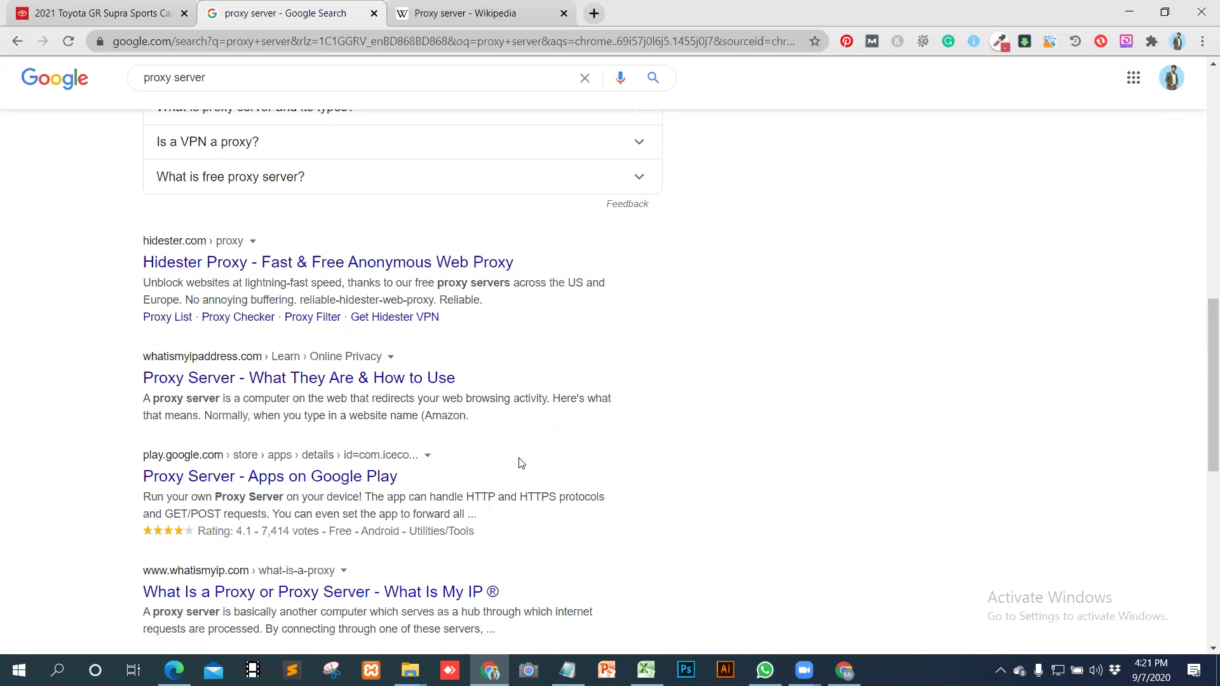
scroll(505, 473, down, 3)
scroll(506, 473, down, 2)
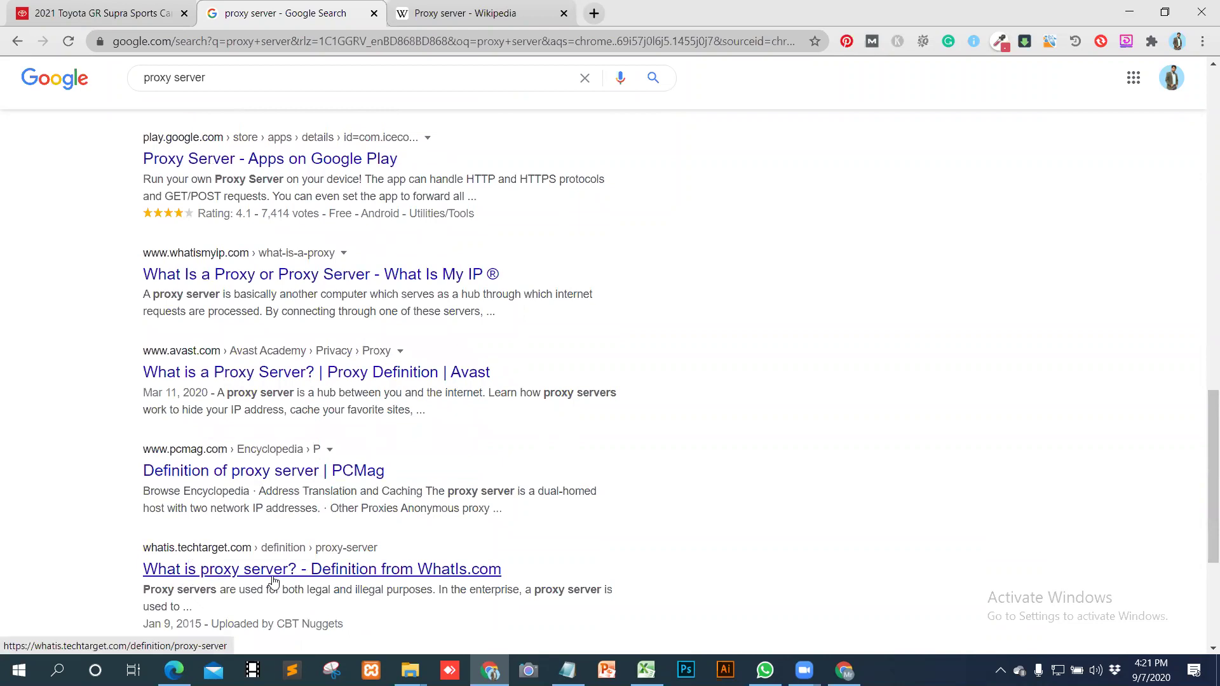
scroll(463, 575, down, 1)
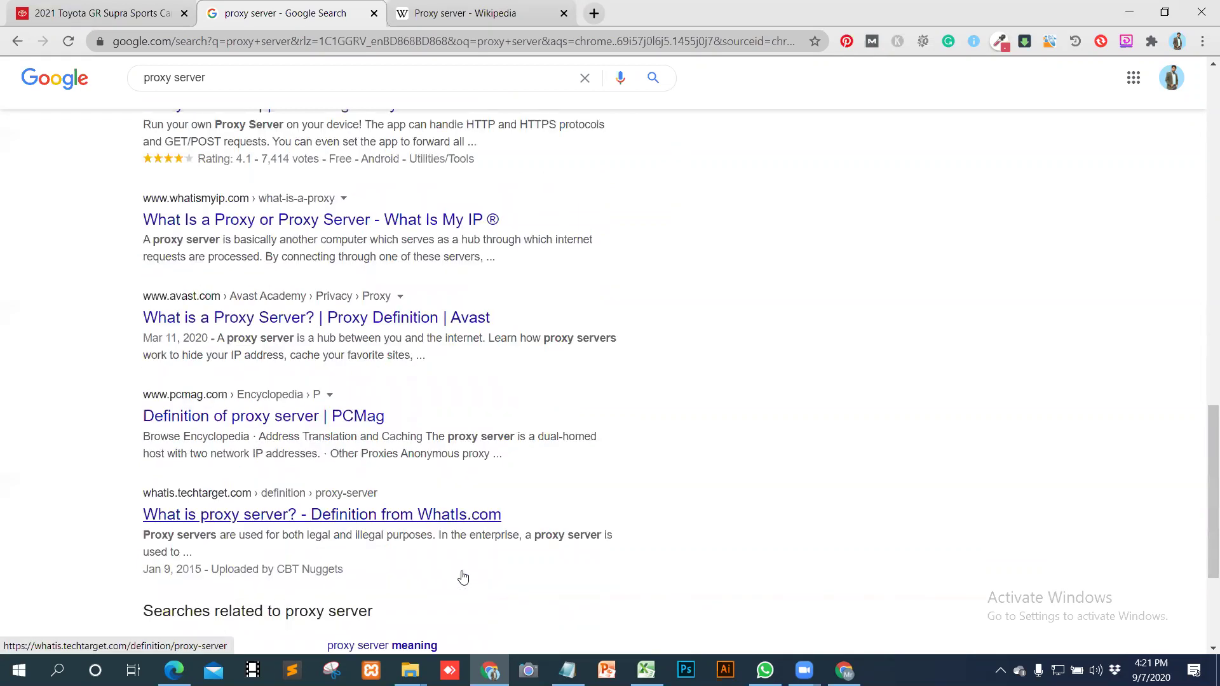
scroll(414, 513, up, 6)
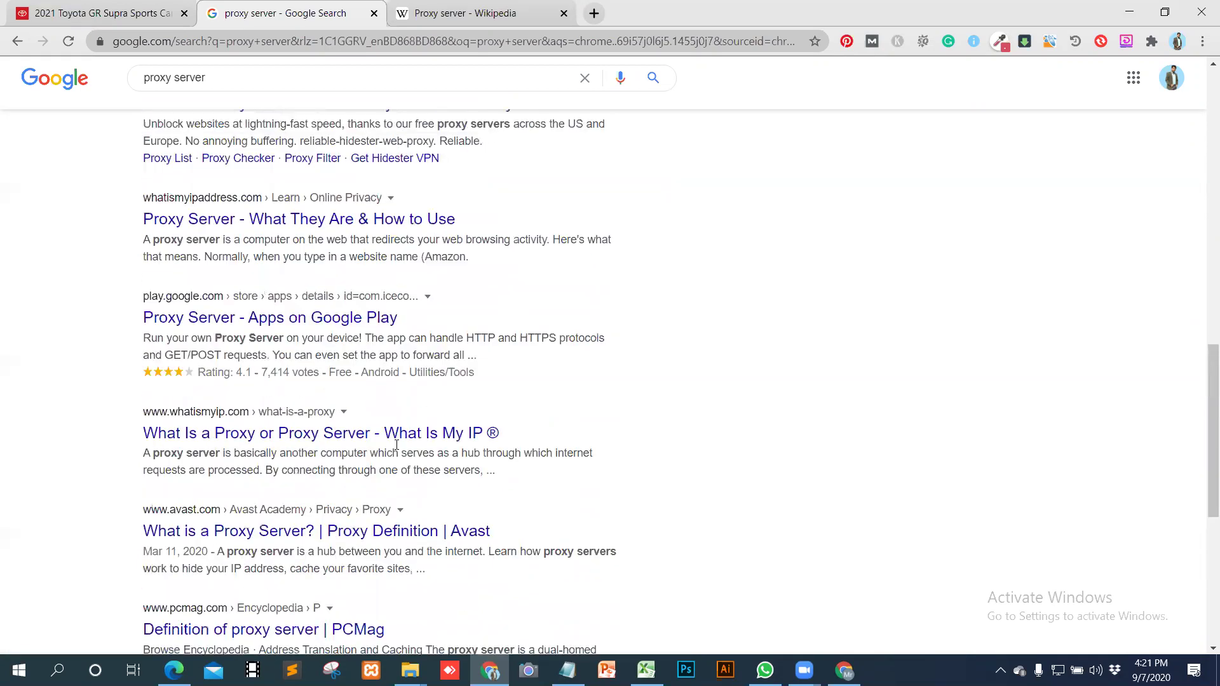
scroll(418, 357, up, 6)
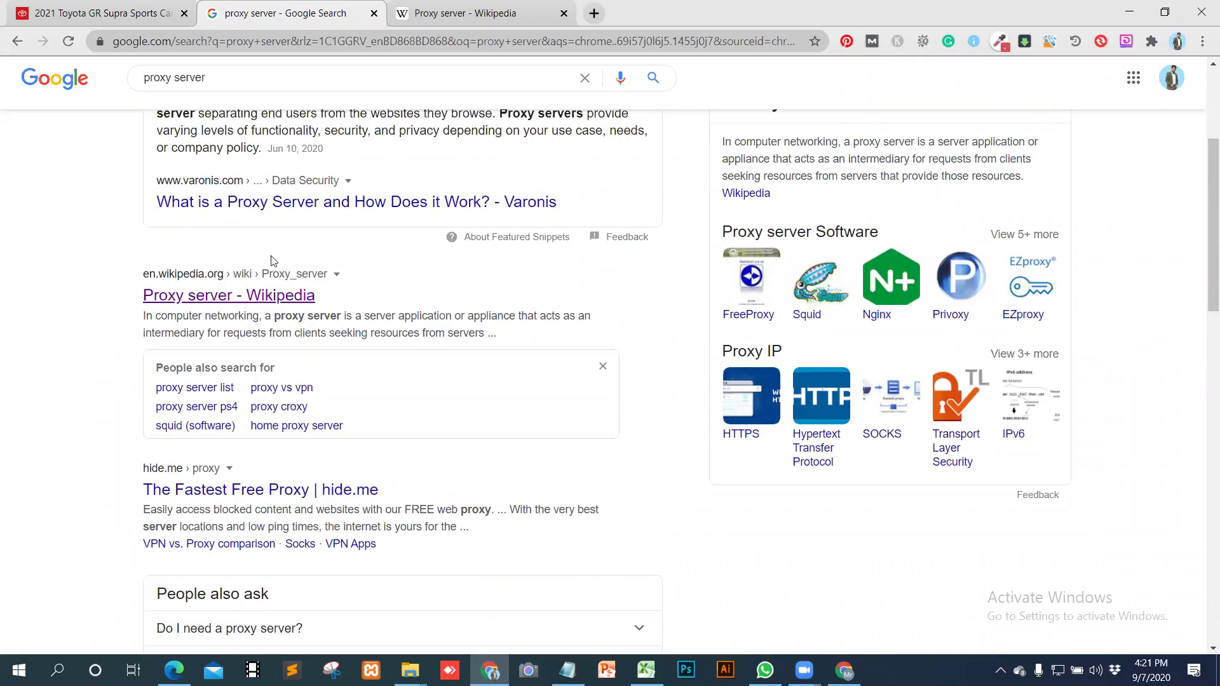
scroll(419, 343, up, 2)
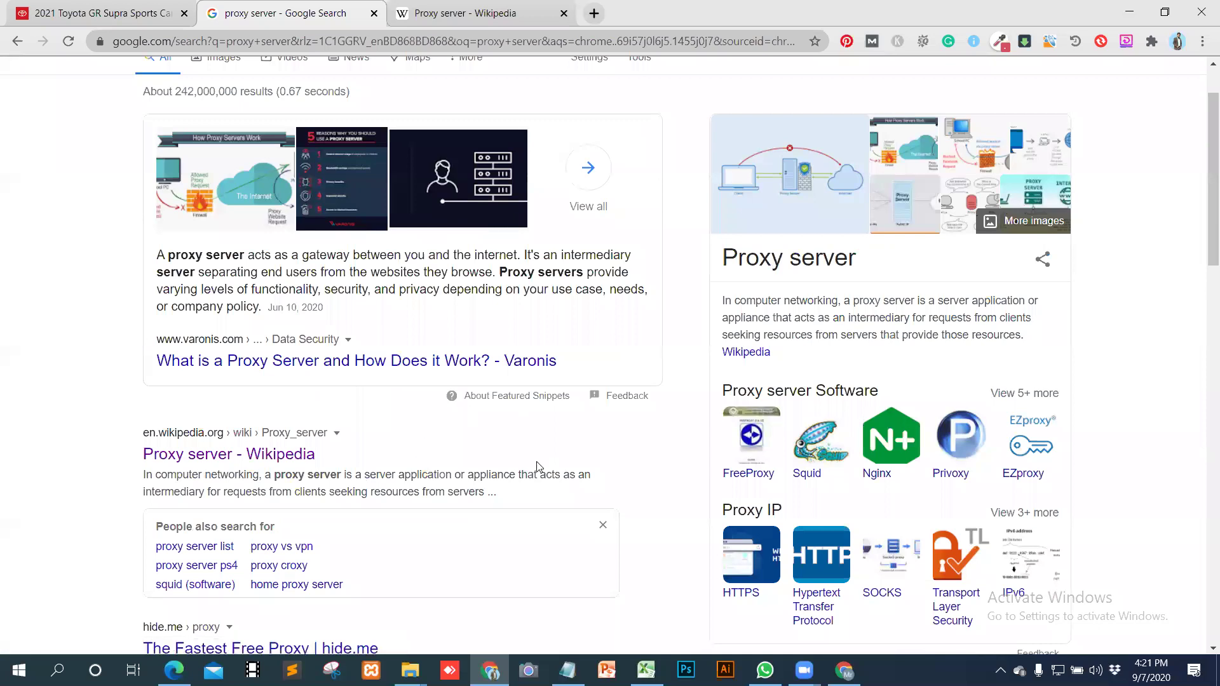
click(567, 670)
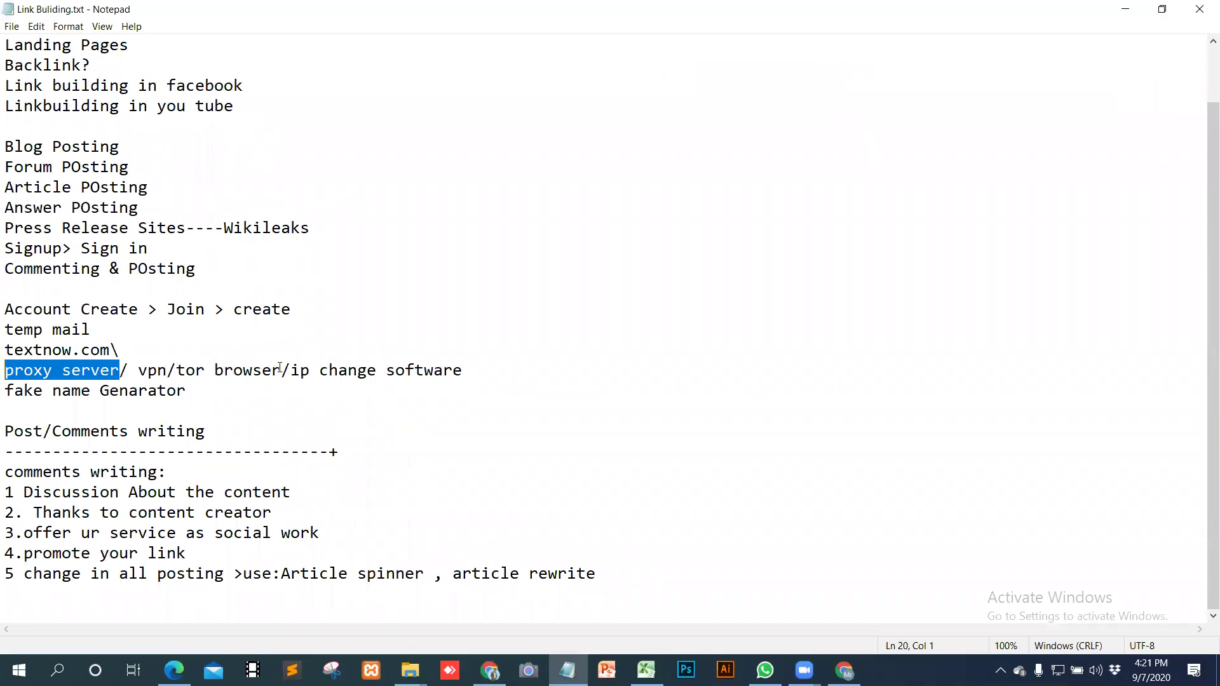
Deselect the proxy server line in Link Buliding.txt and minimize Notepad
click(281, 370)
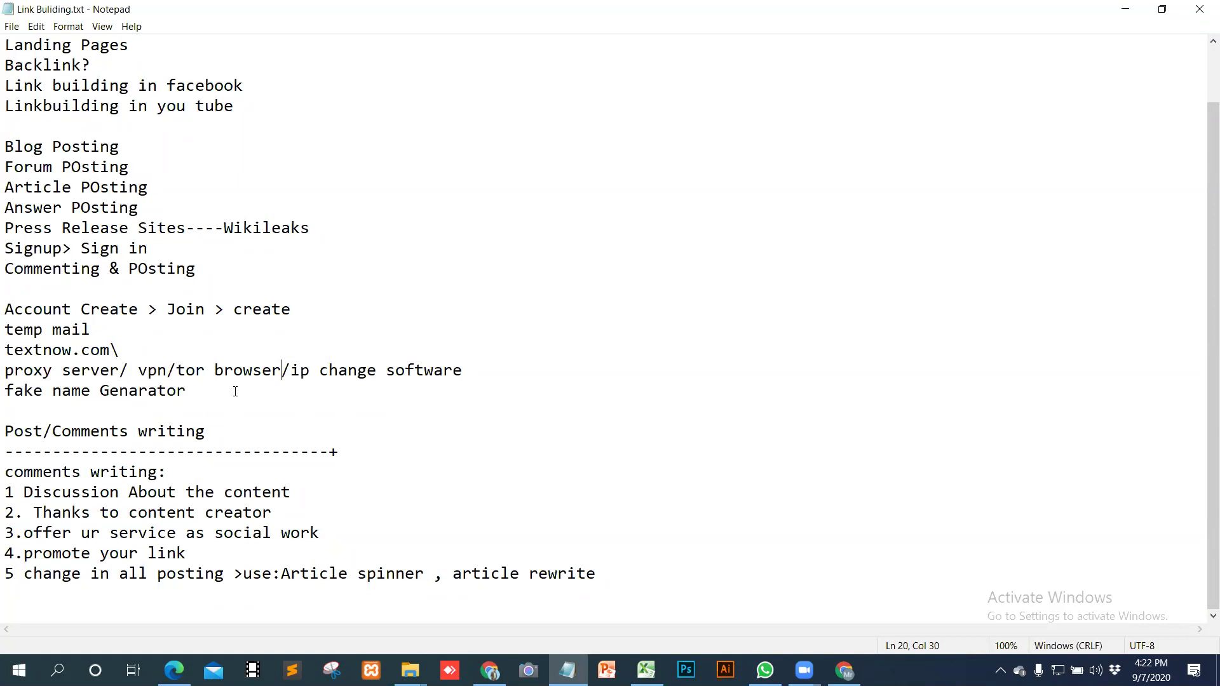
scroll(230, 370, up, 1)
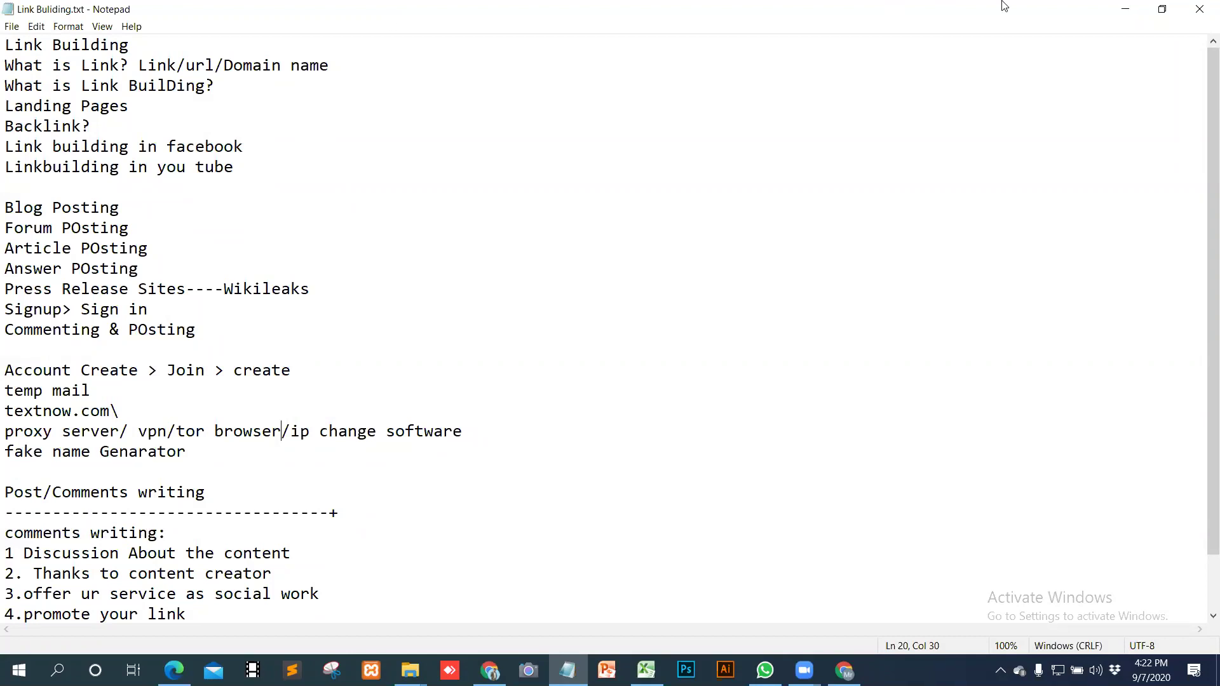
click(1124, 7)
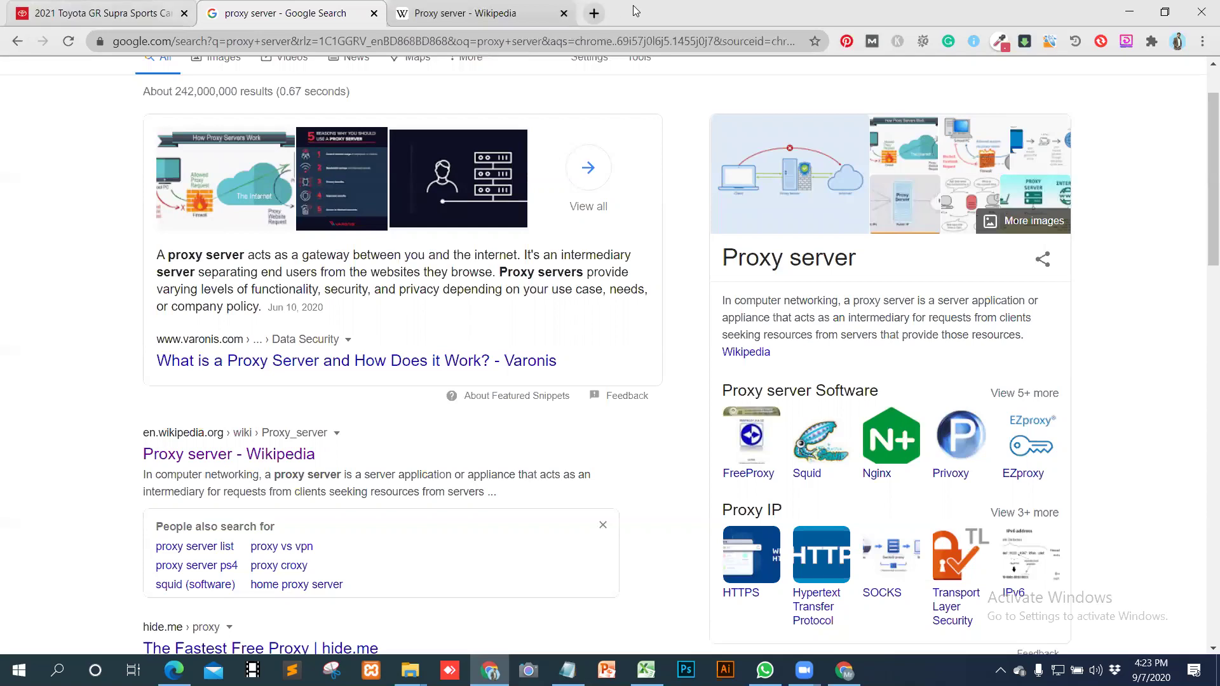
Close the Proxy server - Wikipedia tab to show the Google results again
click(563, 14)
In a new tab, search Google for 'restaurant blog' and open the TouchBistro result
key(ctrl+t)
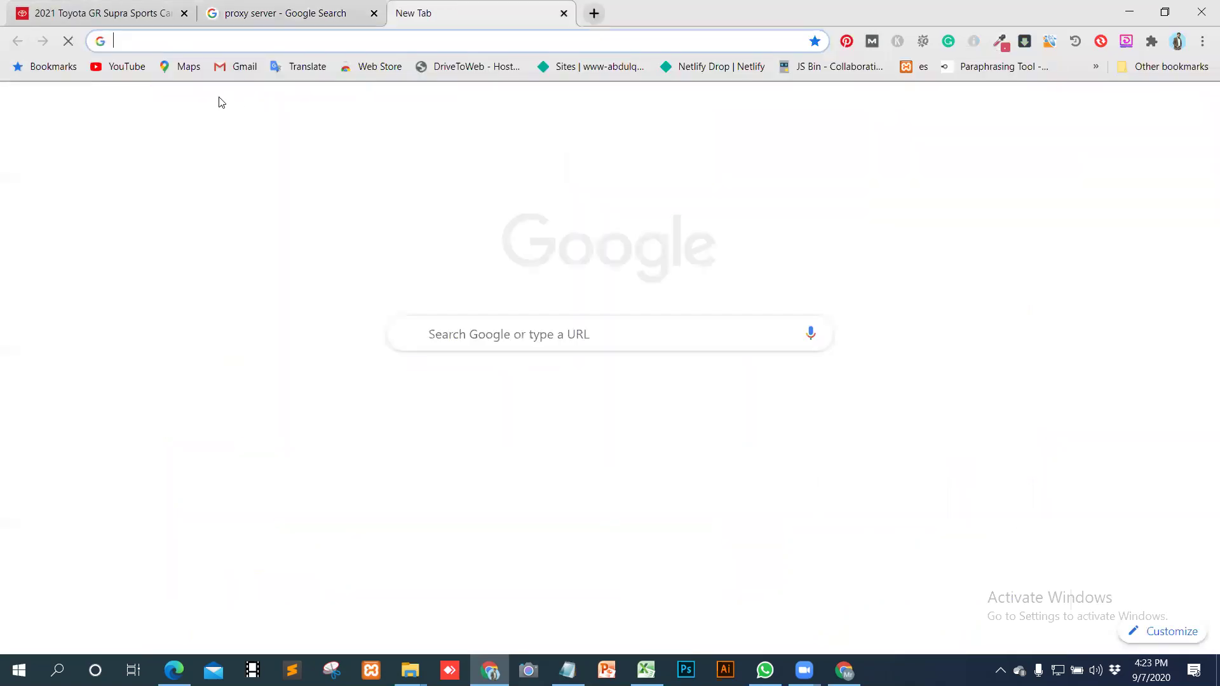
click(160, 42)
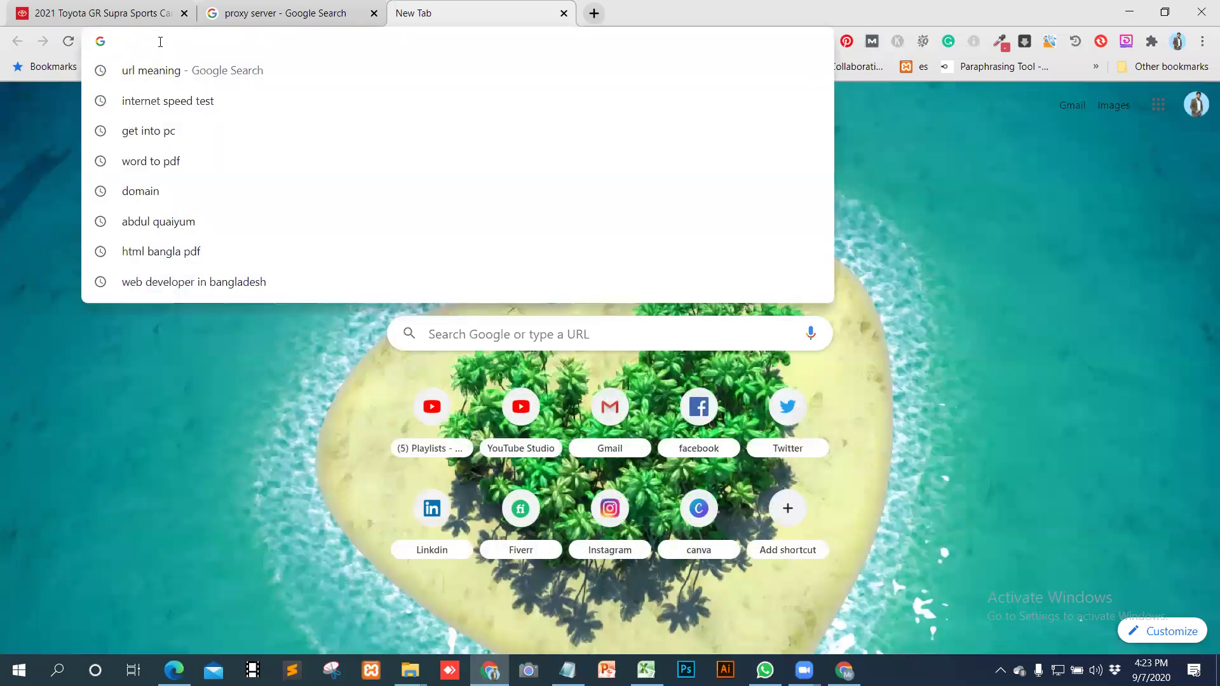
text(re)
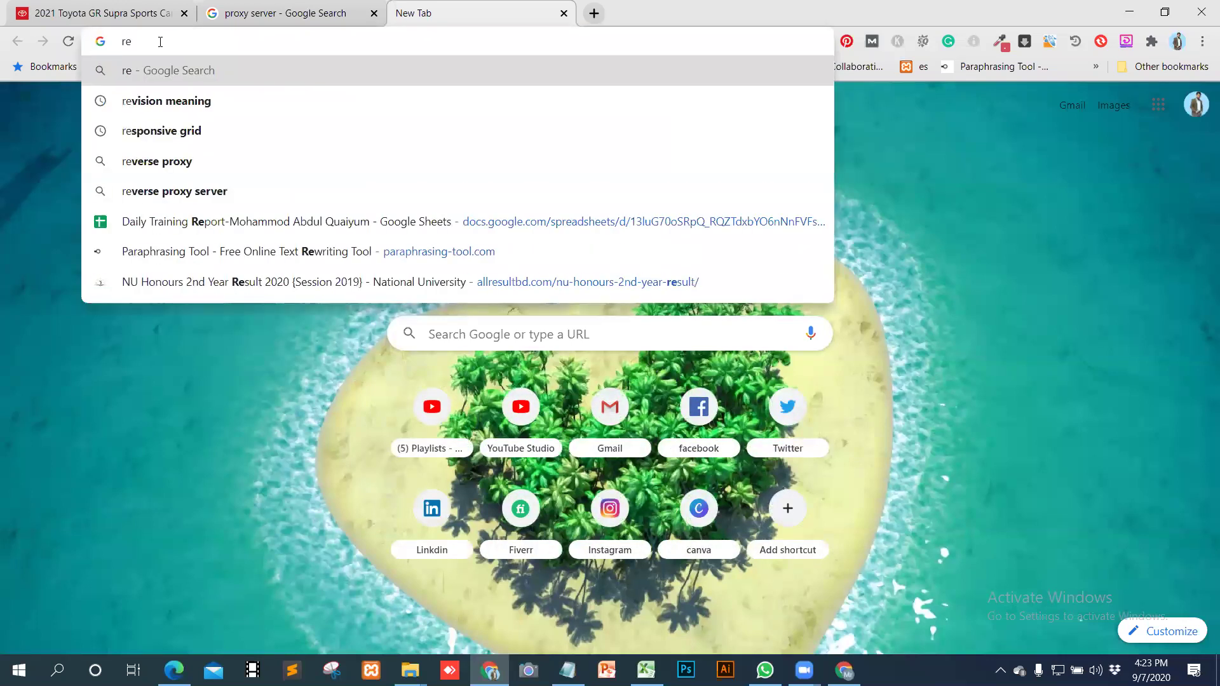
text(sturent )
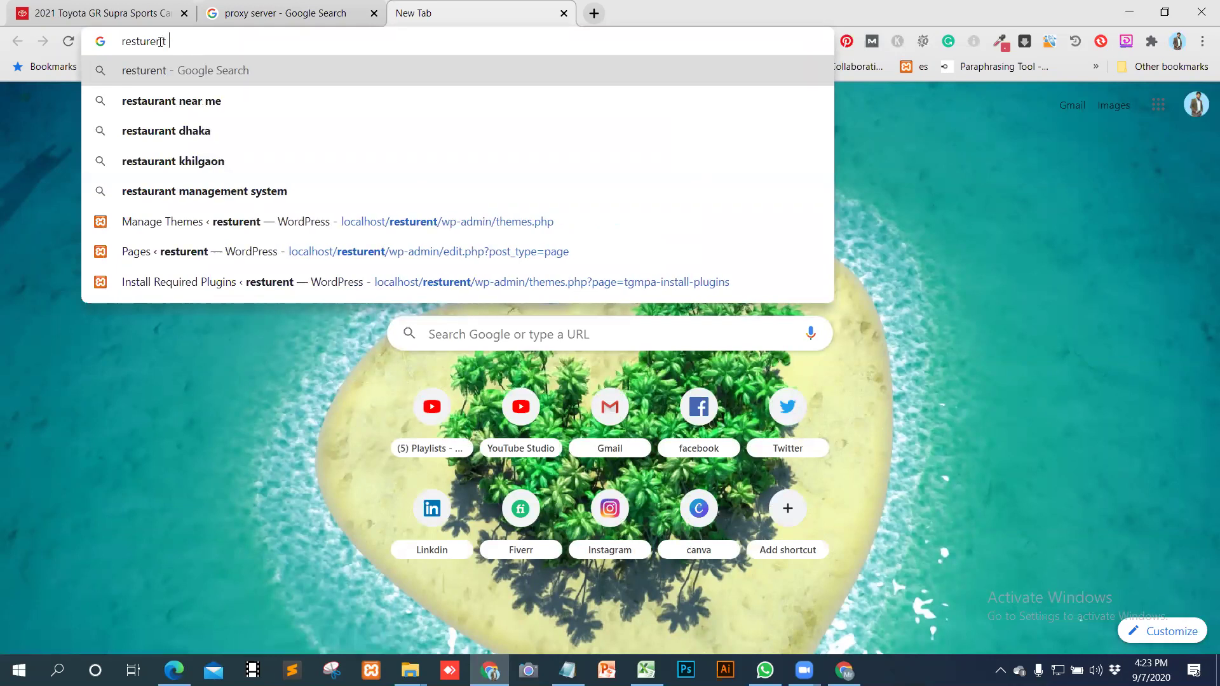
text(b)
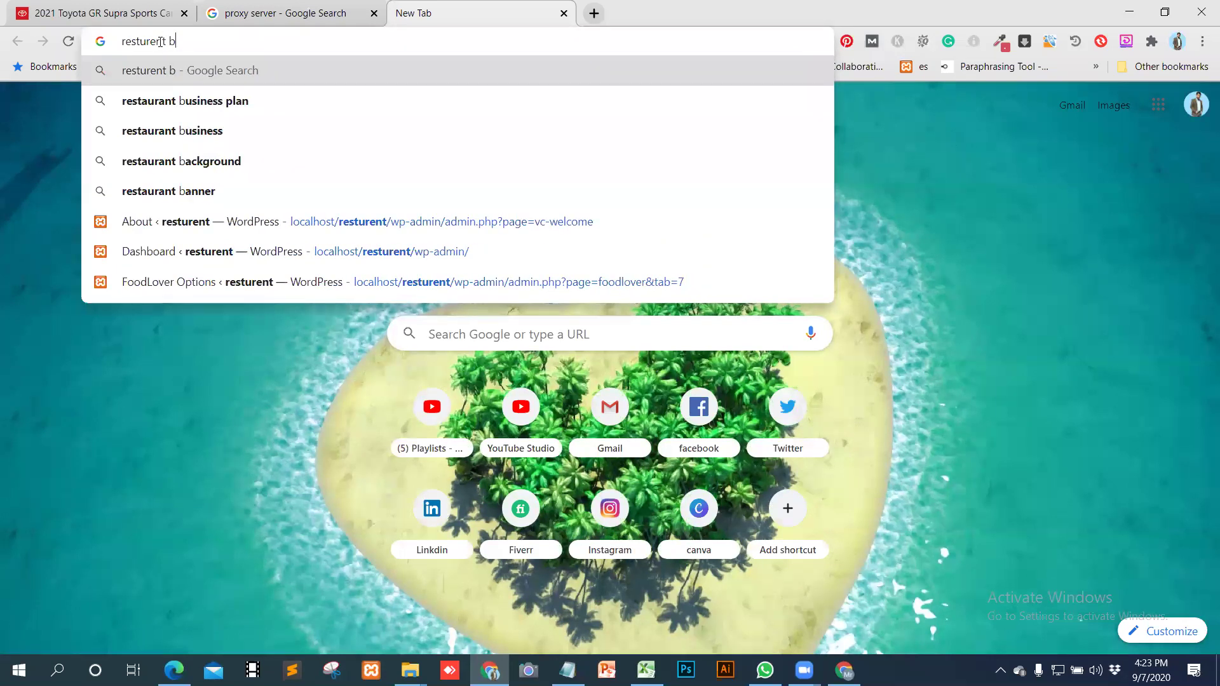
text(l)
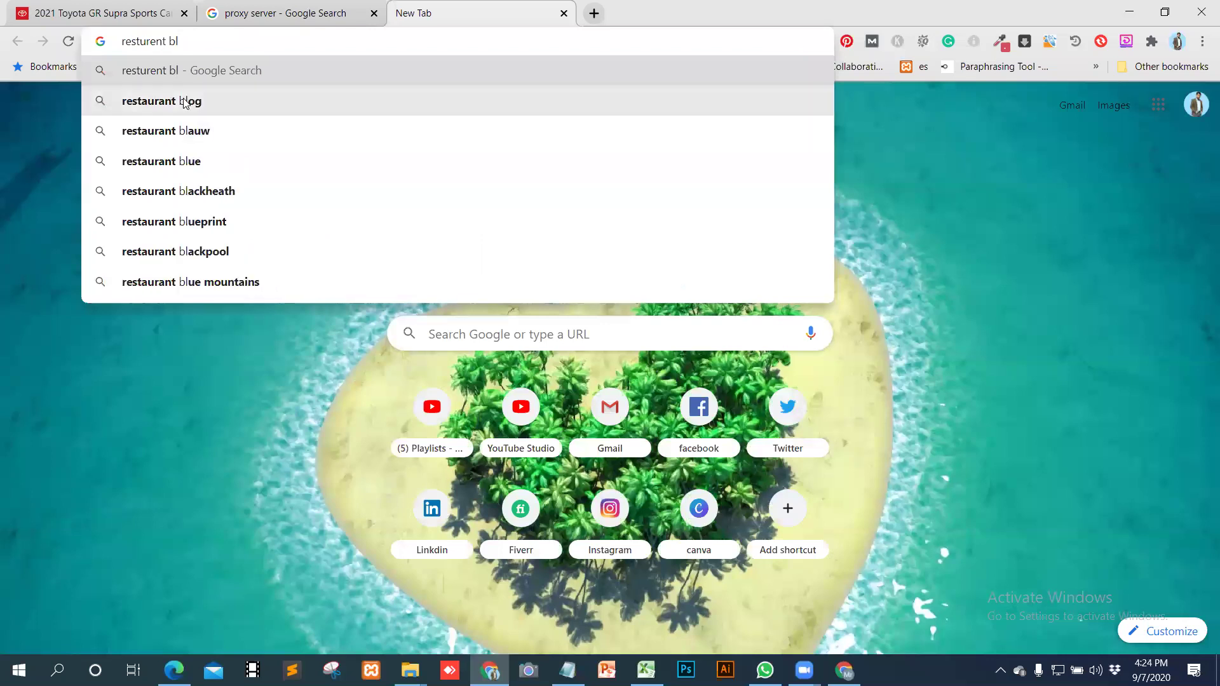
click(308, 101)
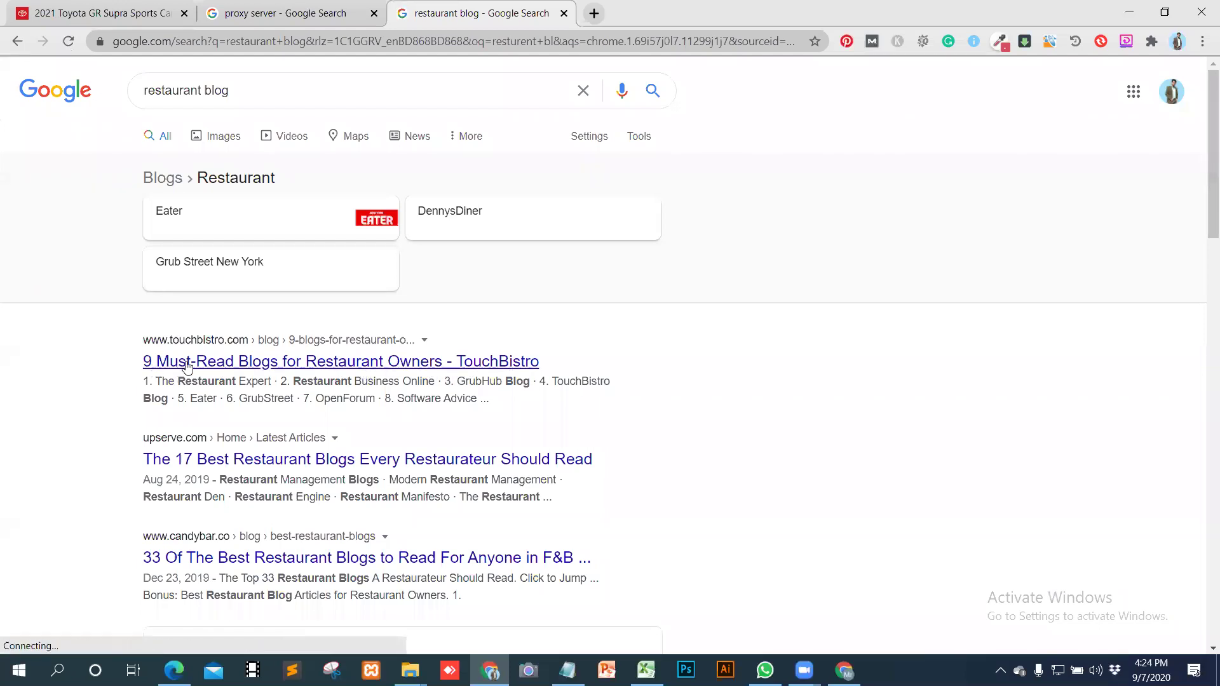
click(326, 367)
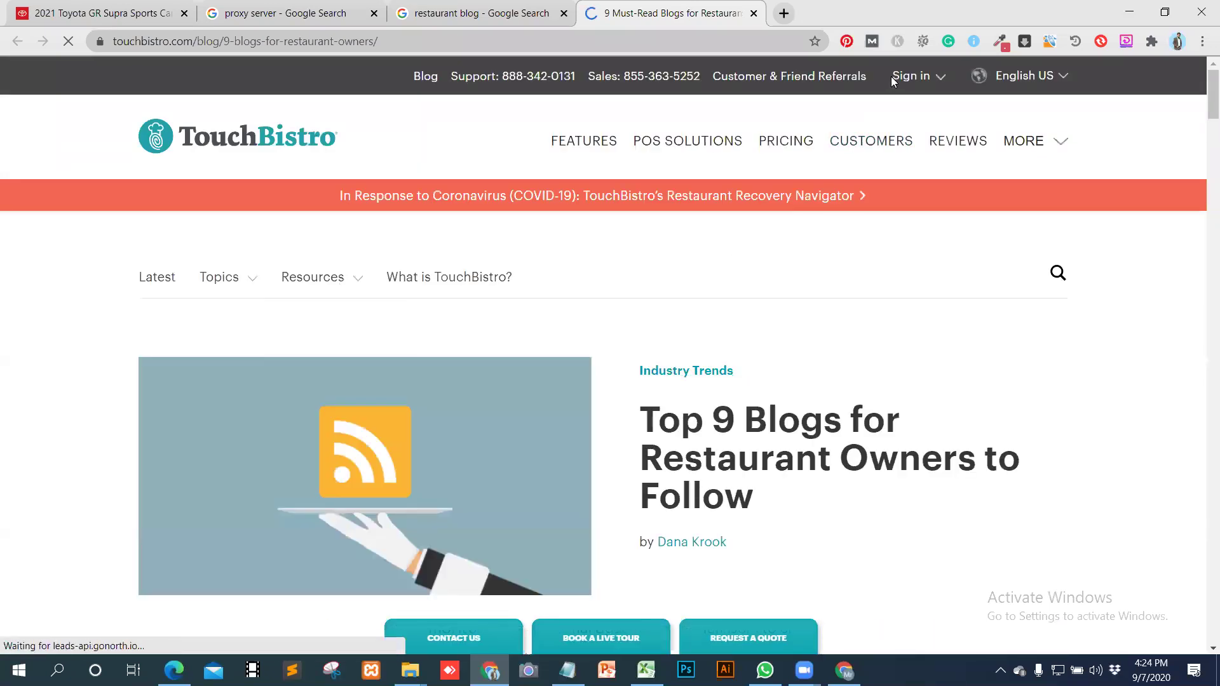
Scroll through TouchBistro's nine restaurant blogs to the footer, then back up to GrubHub Blog
mouse_move(912, 82)
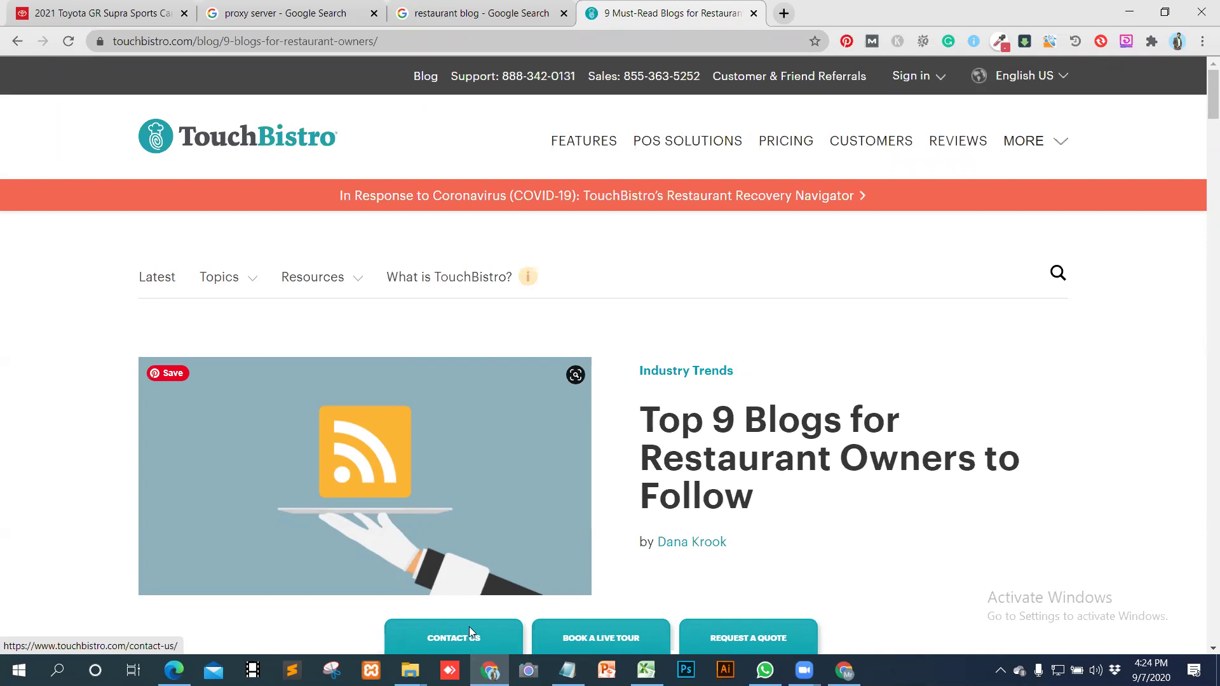
mouse_move(568, 670)
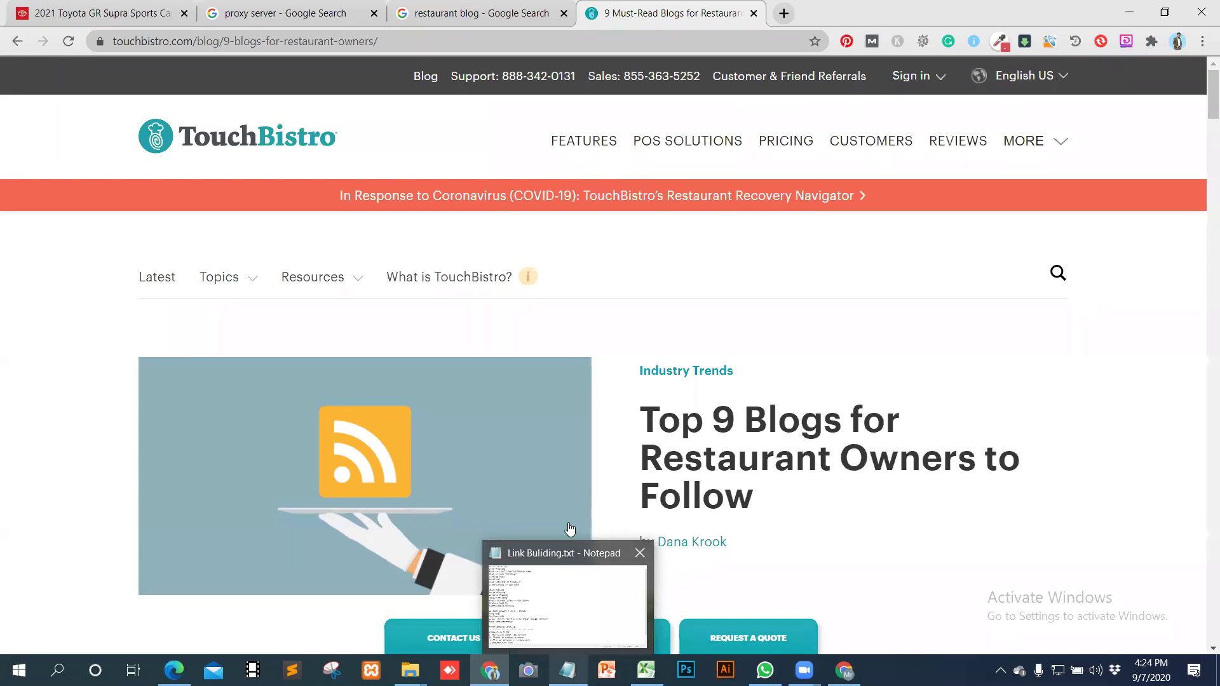
scroll(452, 390, down, 20)
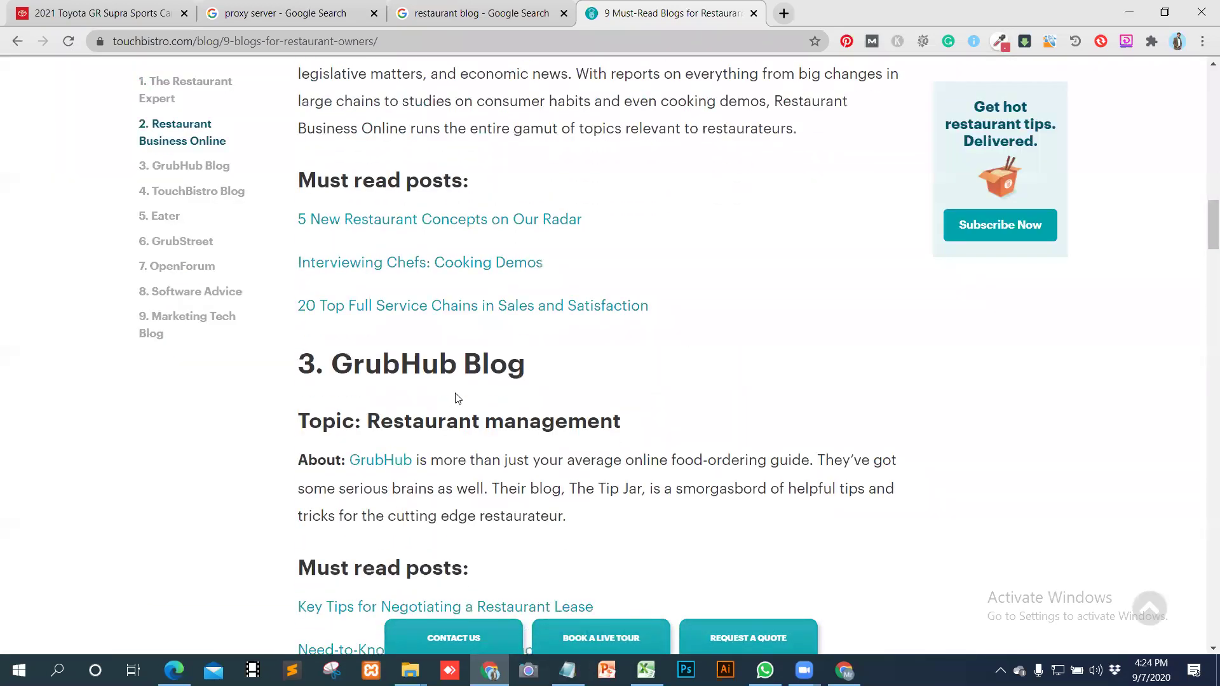
scroll(457, 398, down, 12)
scroll(467, 399, down, 20)
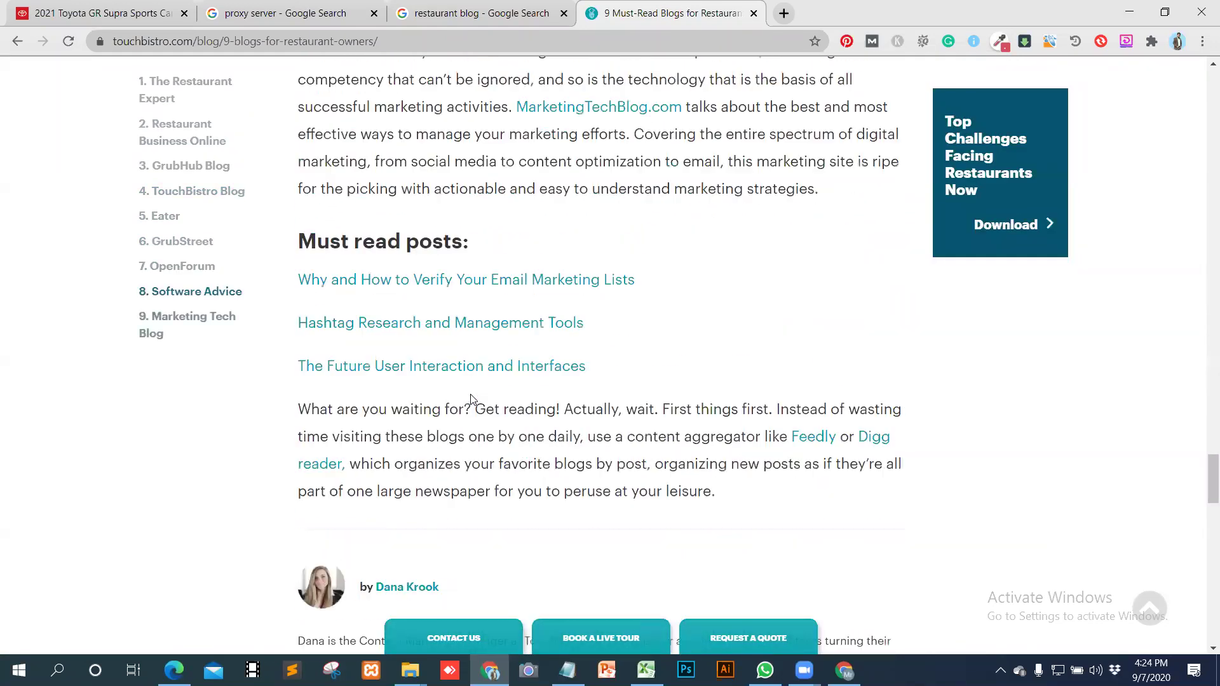
scroll(470, 399, down, 5)
scroll(473, 401, down, 7)
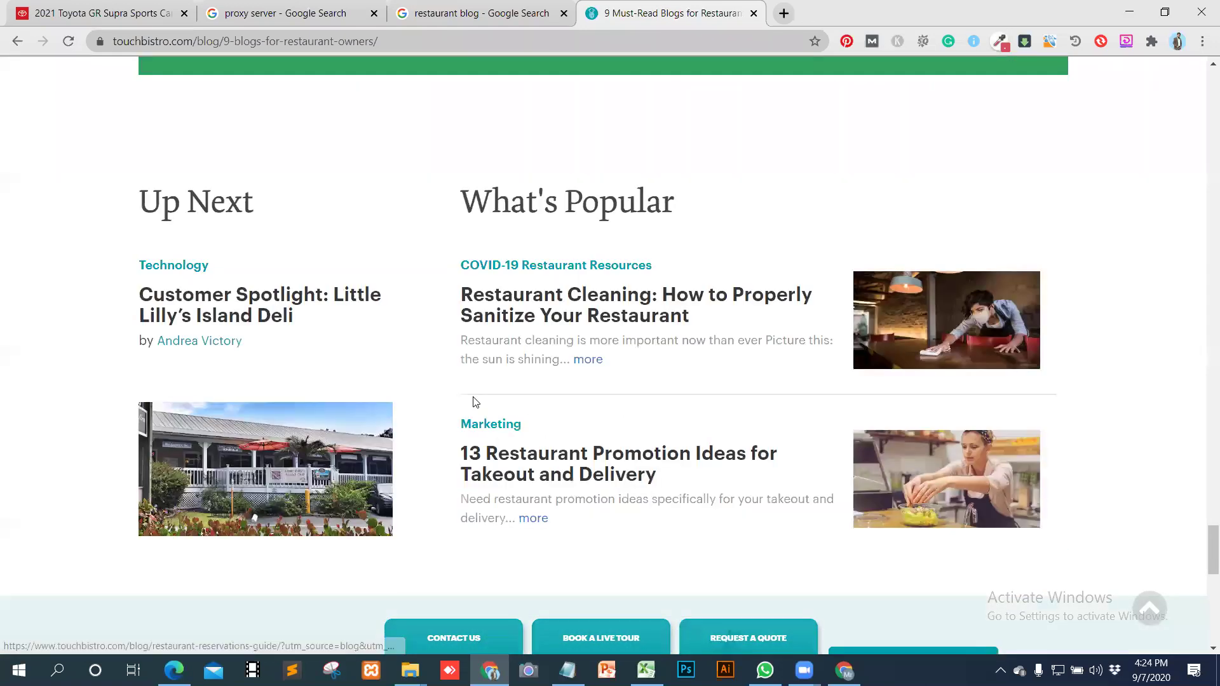
scroll(473, 399, down, 5)
scroll(484, 395, down, 3)
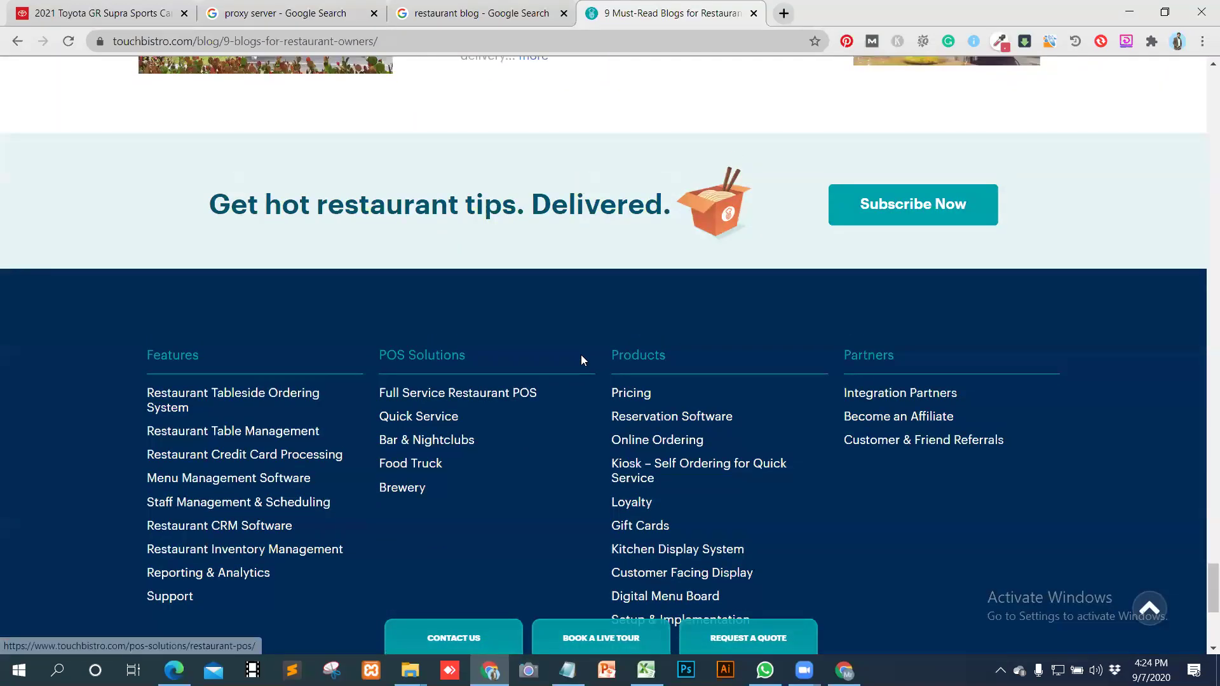
scroll(581, 355, up, 20)
scroll(581, 354, up, 20)
scroll(572, 346, up, 4)
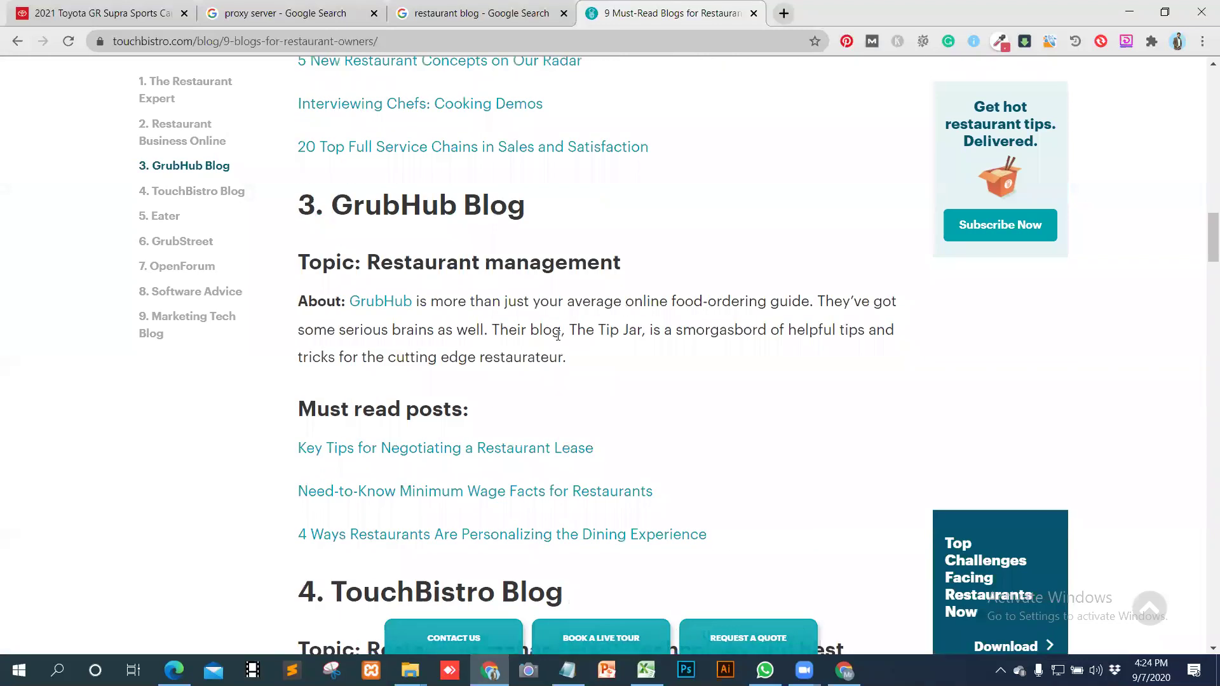
Go to blogger.com in a new tab and view the Automobile blog's public site
click(779, 19)
click(167, 43)
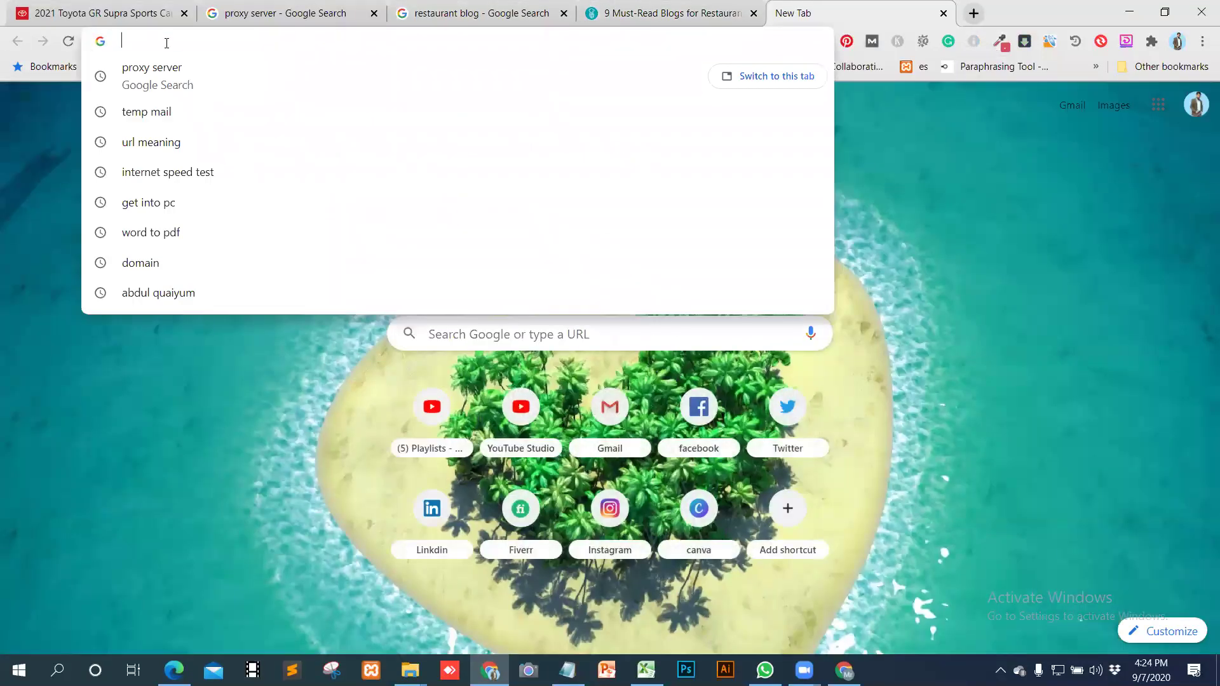
text(blogger.com)
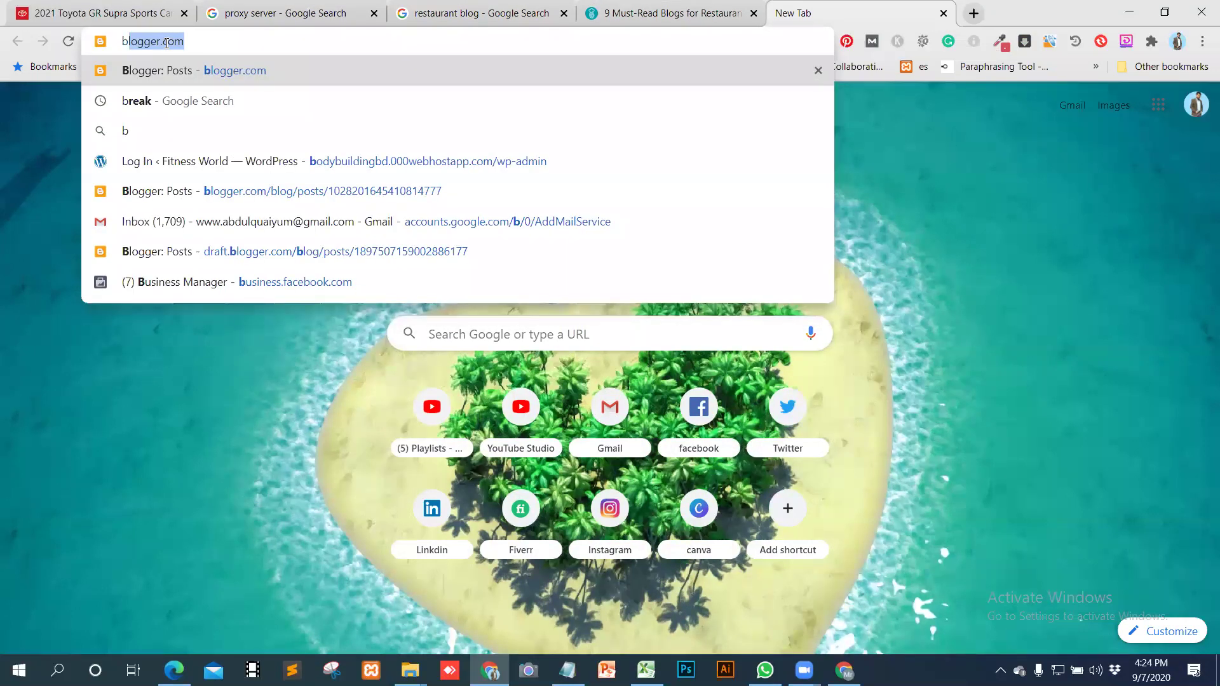
key(Return)
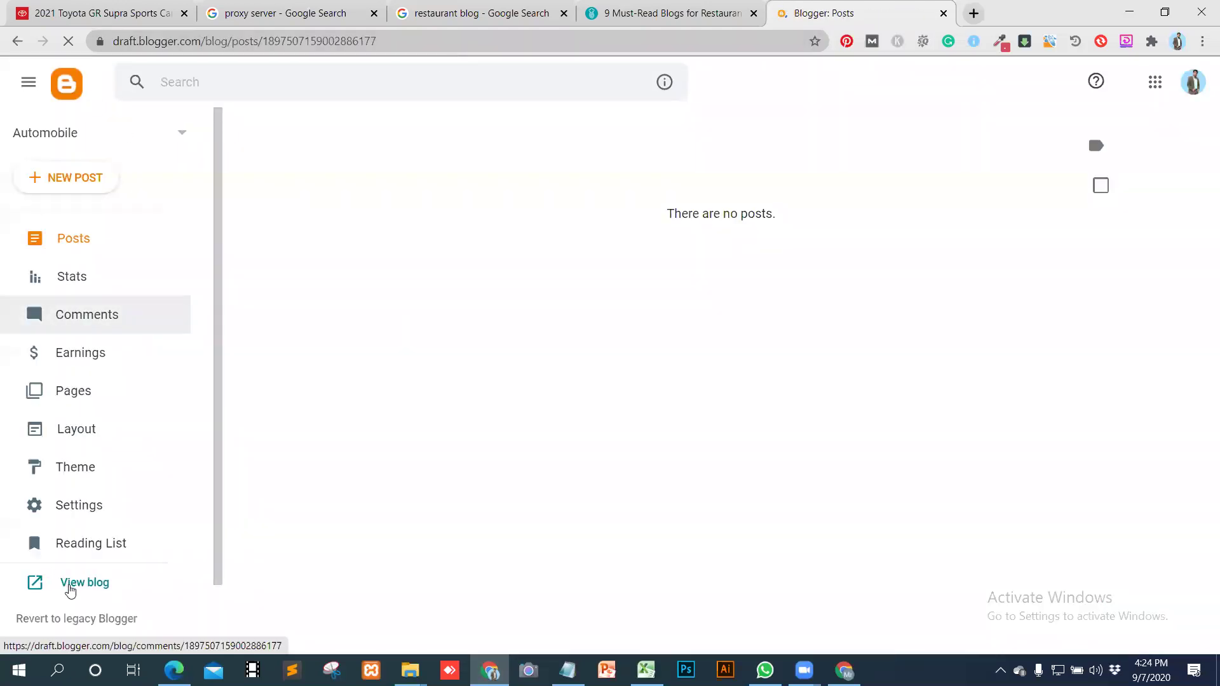
click(71, 584)
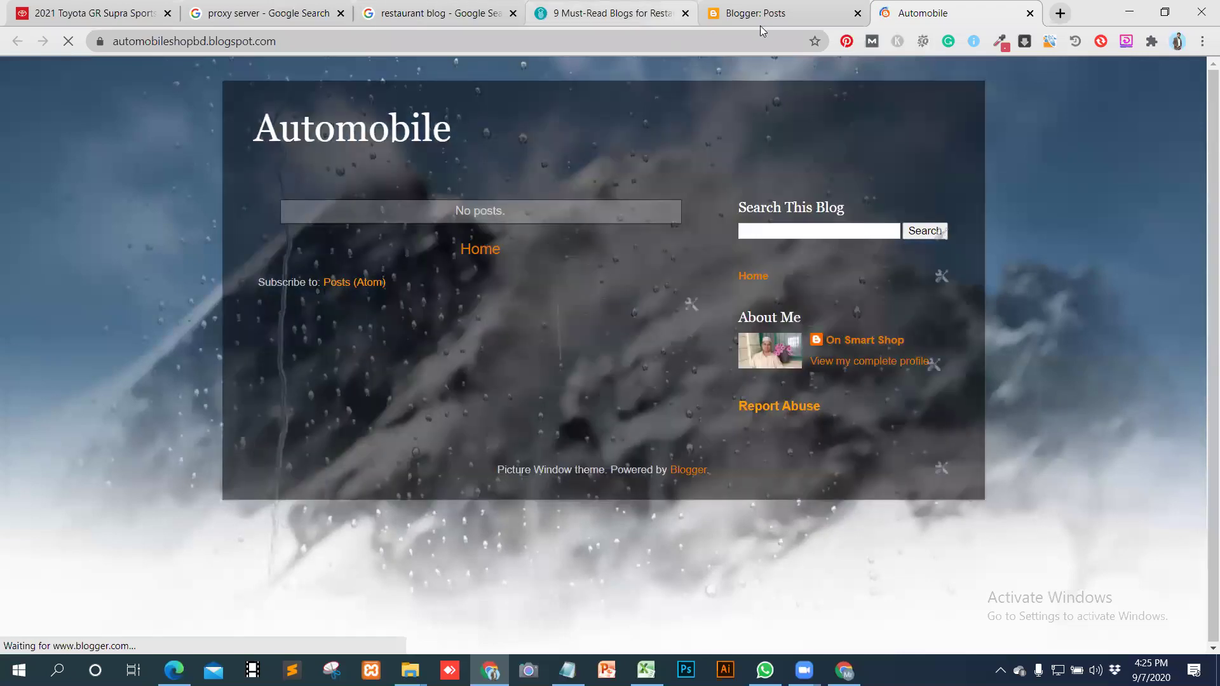
Switch the dashboard to On Smart Shop, close the Automobile tab, and view On Smart Shop's site
click(769, 14)
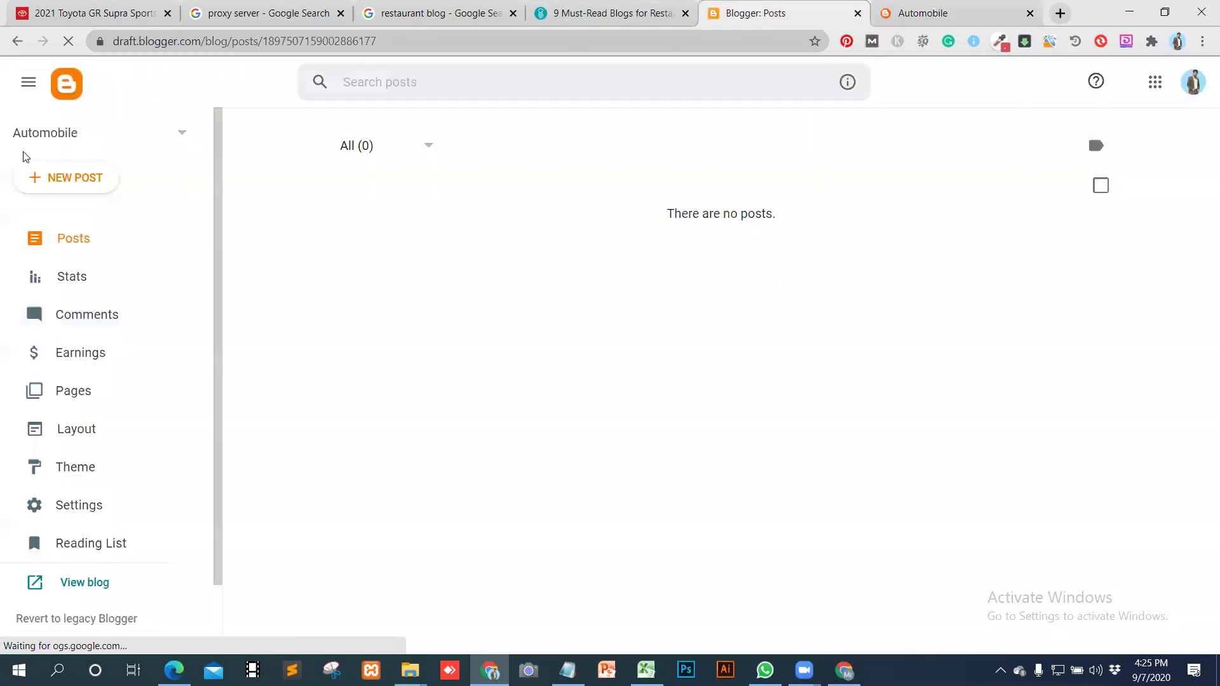
click(183, 133)
click(85, 213)
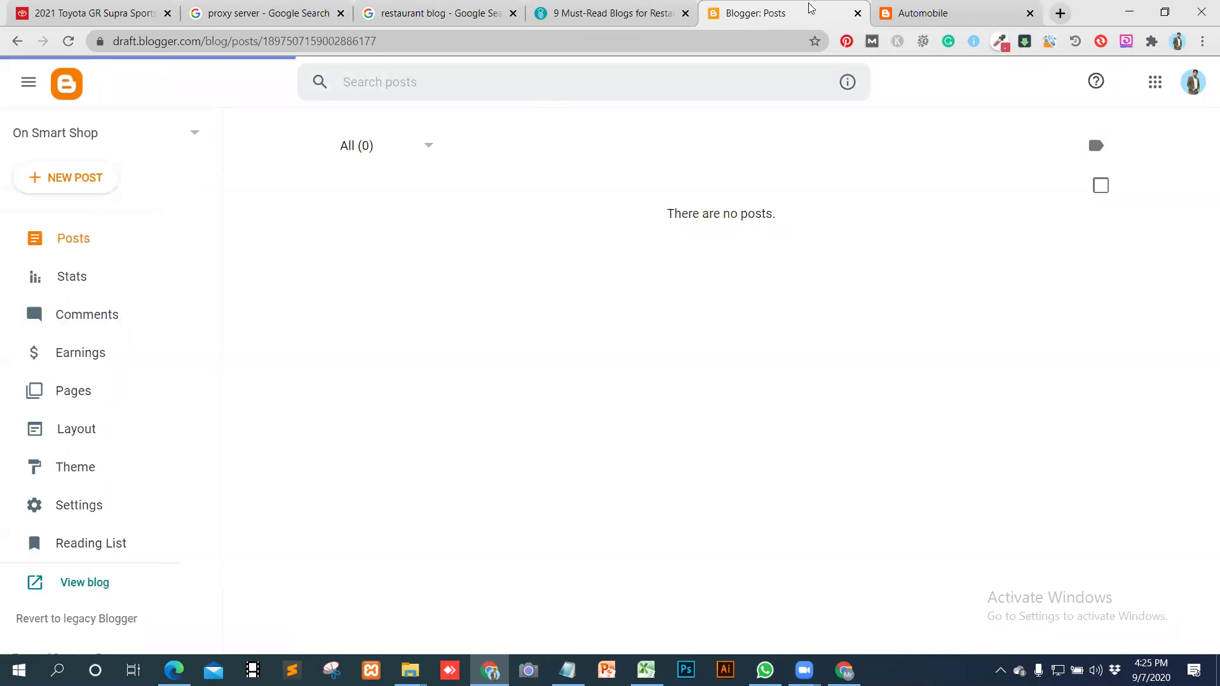
click(950, 14)
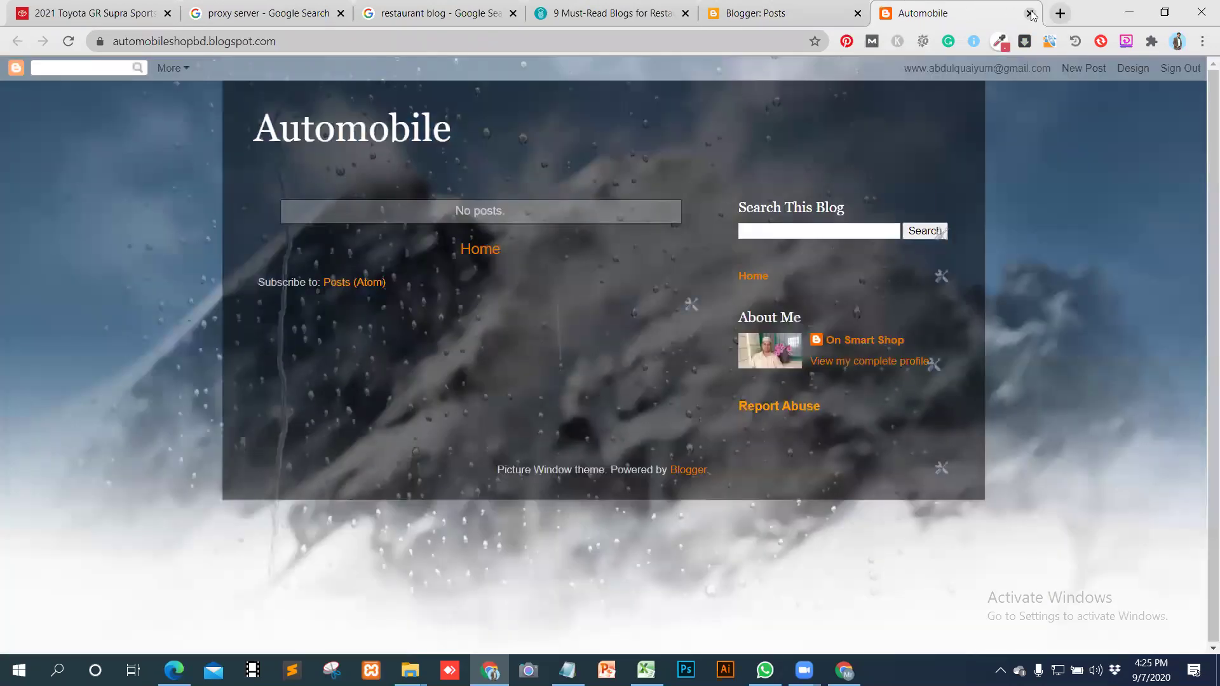
click(68, 41)
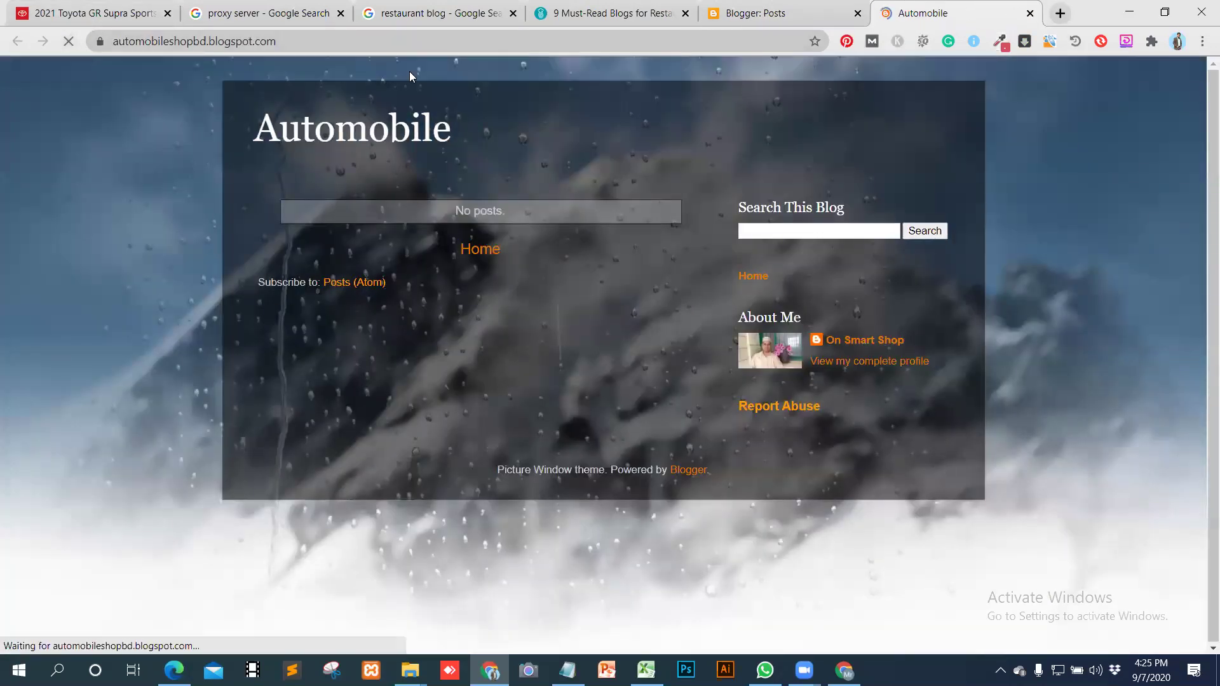
click(1030, 13)
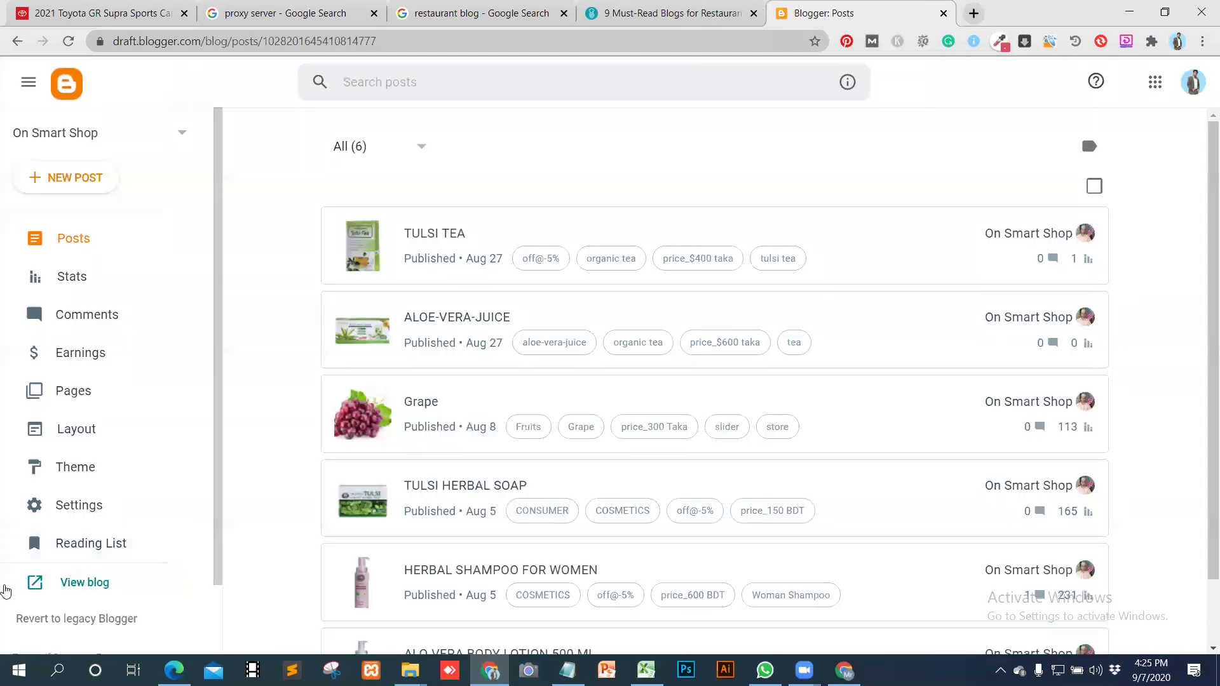
click(92, 583)
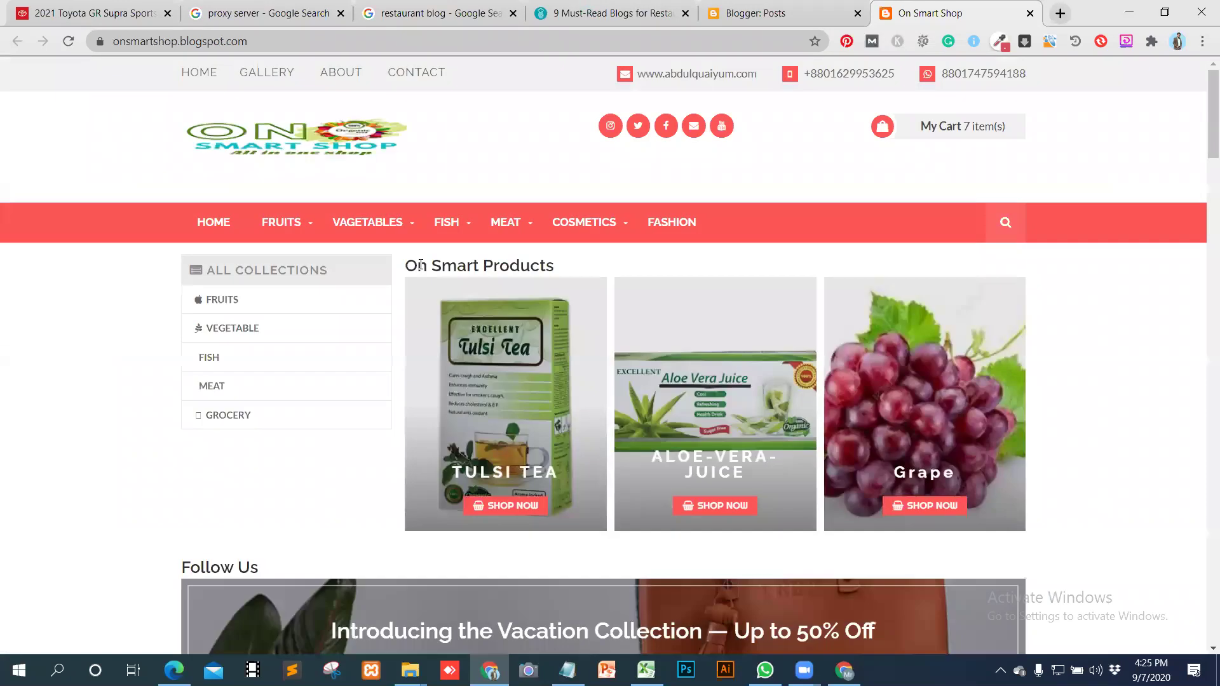
Open the TULSI HERBAL SOAP product page from the On Smart Shop blog
scroll(477, 377, down, 7)
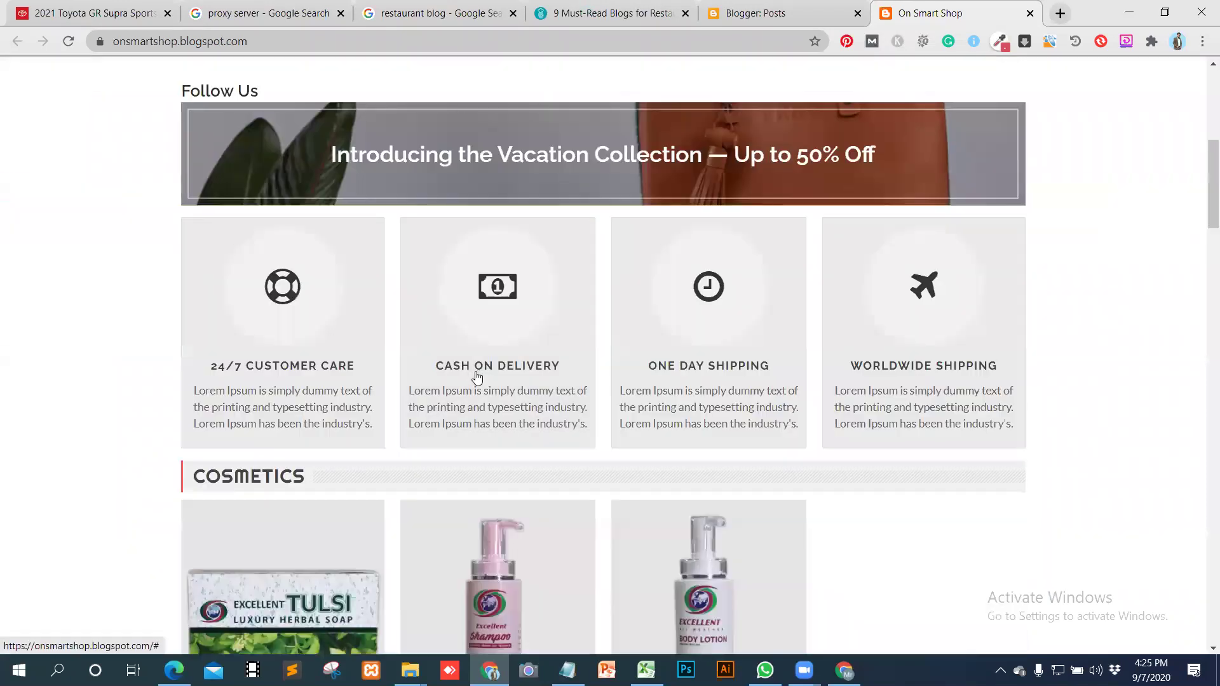
scroll(477, 378, down, 5)
click(313, 355)
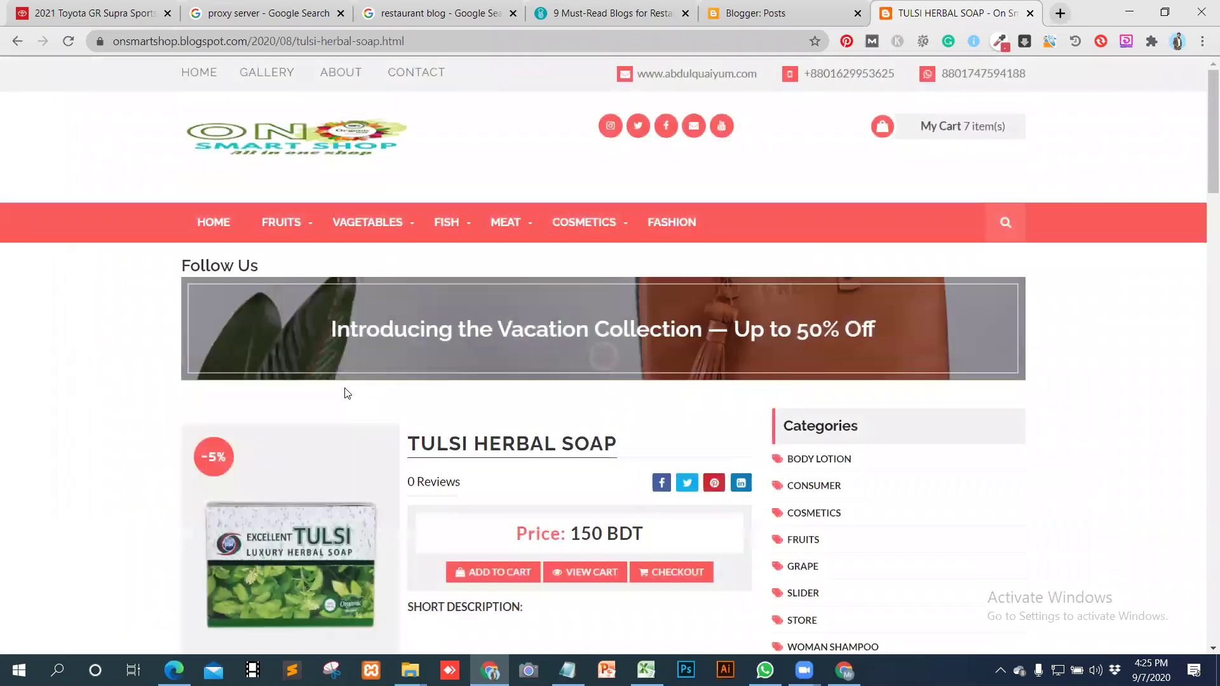
Scroll the soap page down to its review form, then return to the restaurant blogs article
scroll(636, 382, down, 6)
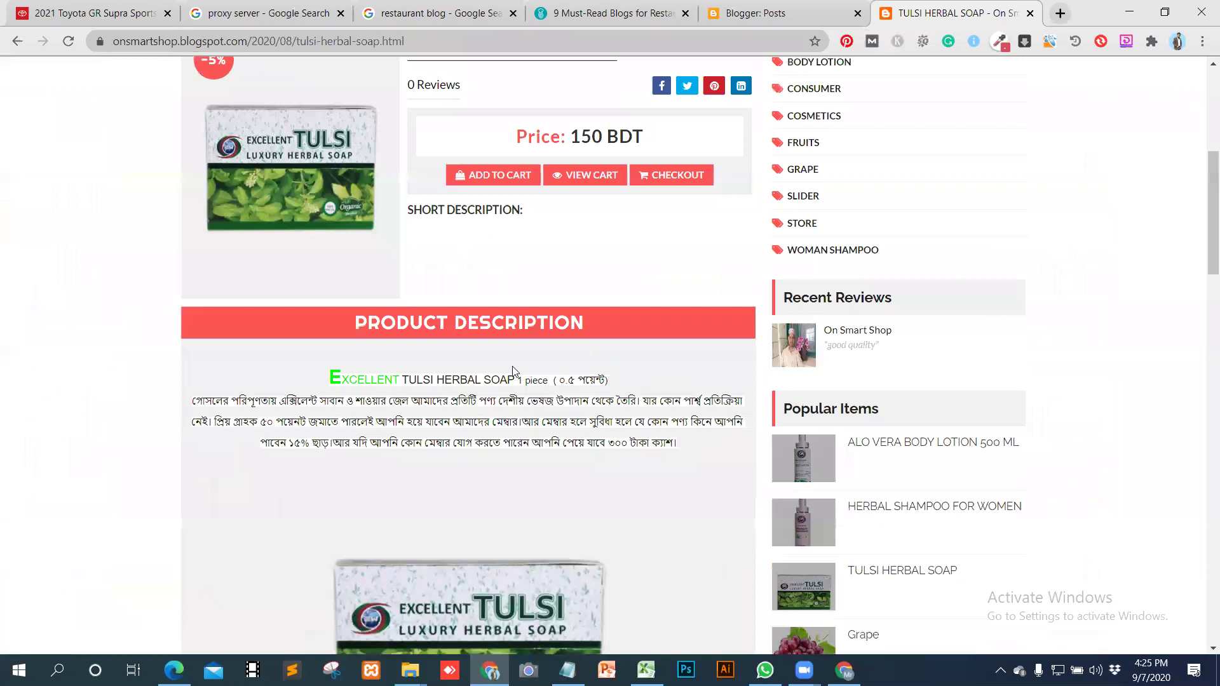
scroll(514, 371, down, 2)
scroll(517, 370, down, 2)
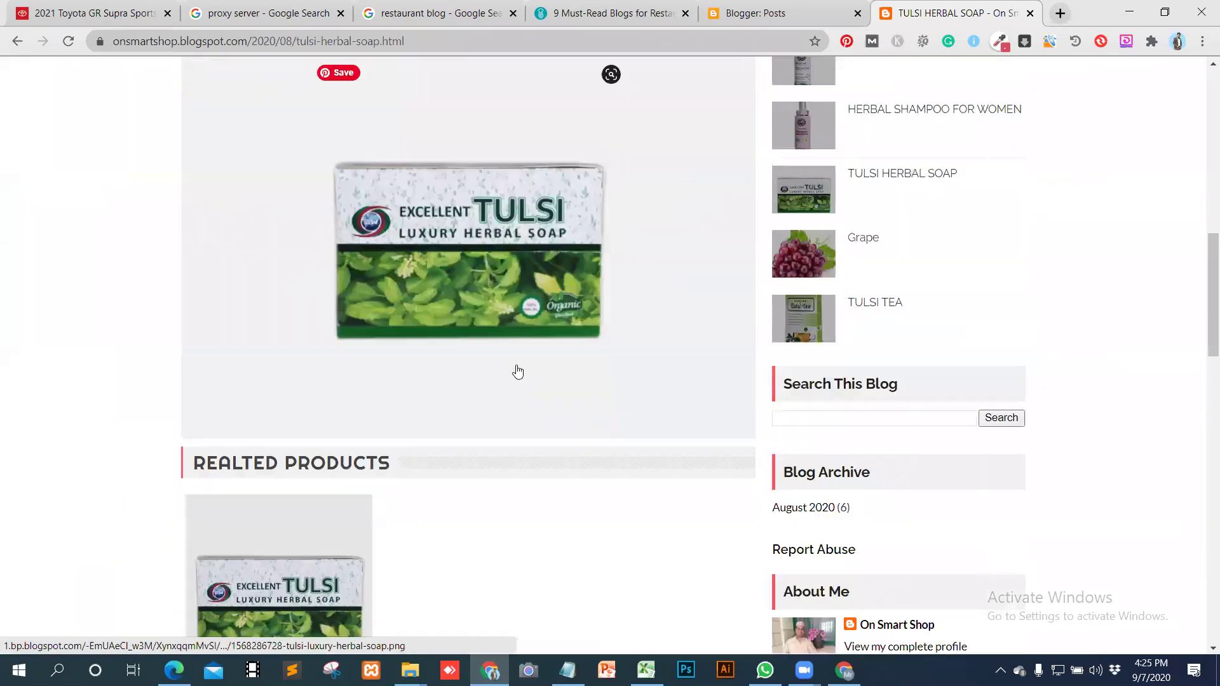
scroll(516, 370, down, 2)
scroll(517, 371, up, 4)
scroll(517, 370, down, 8)
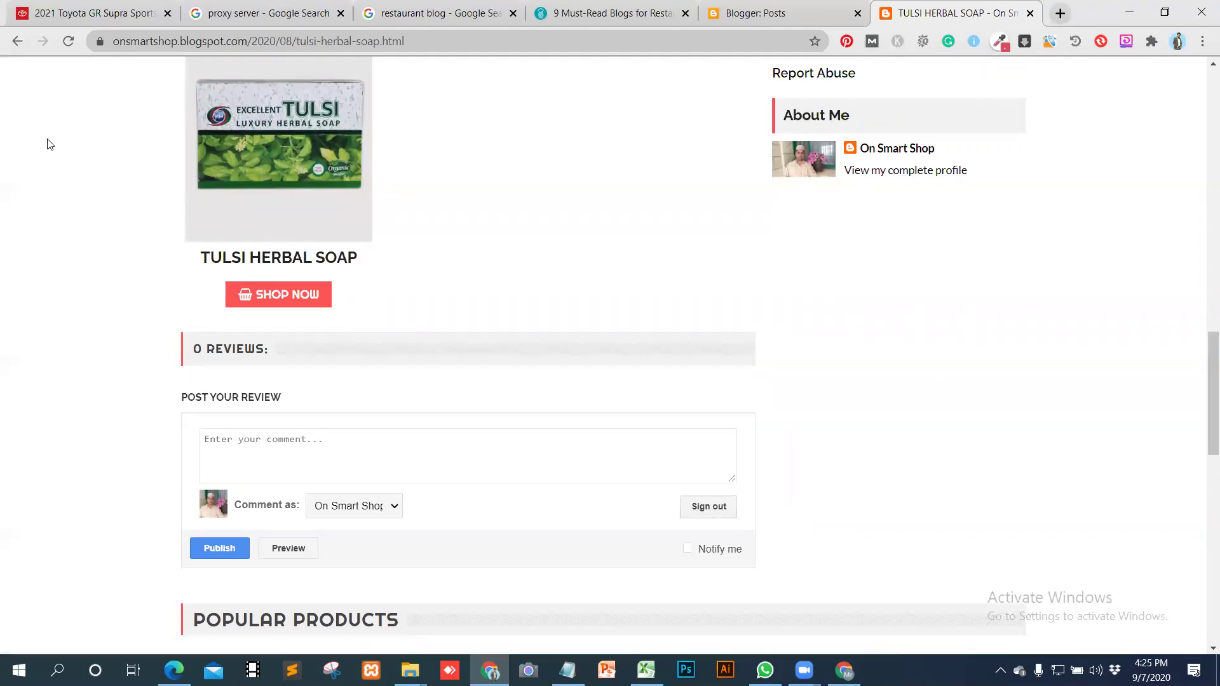
click(603, 11)
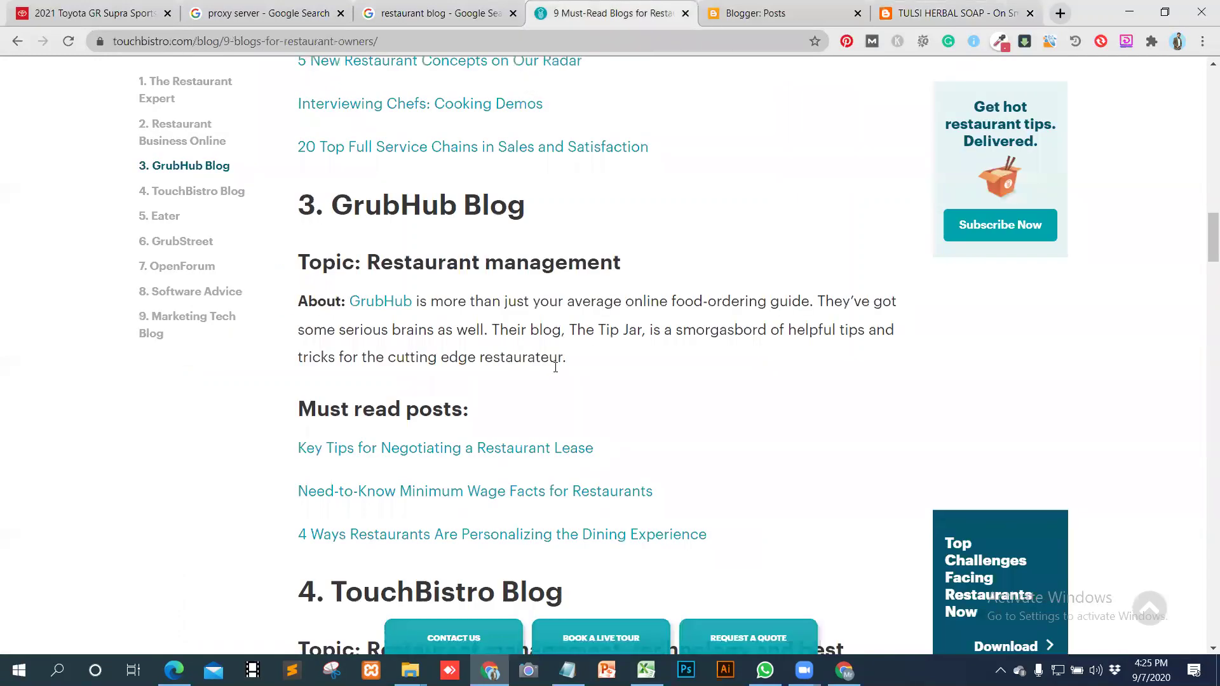
scroll(921, 139, up, 6)
scroll(925, 139, up, 12)
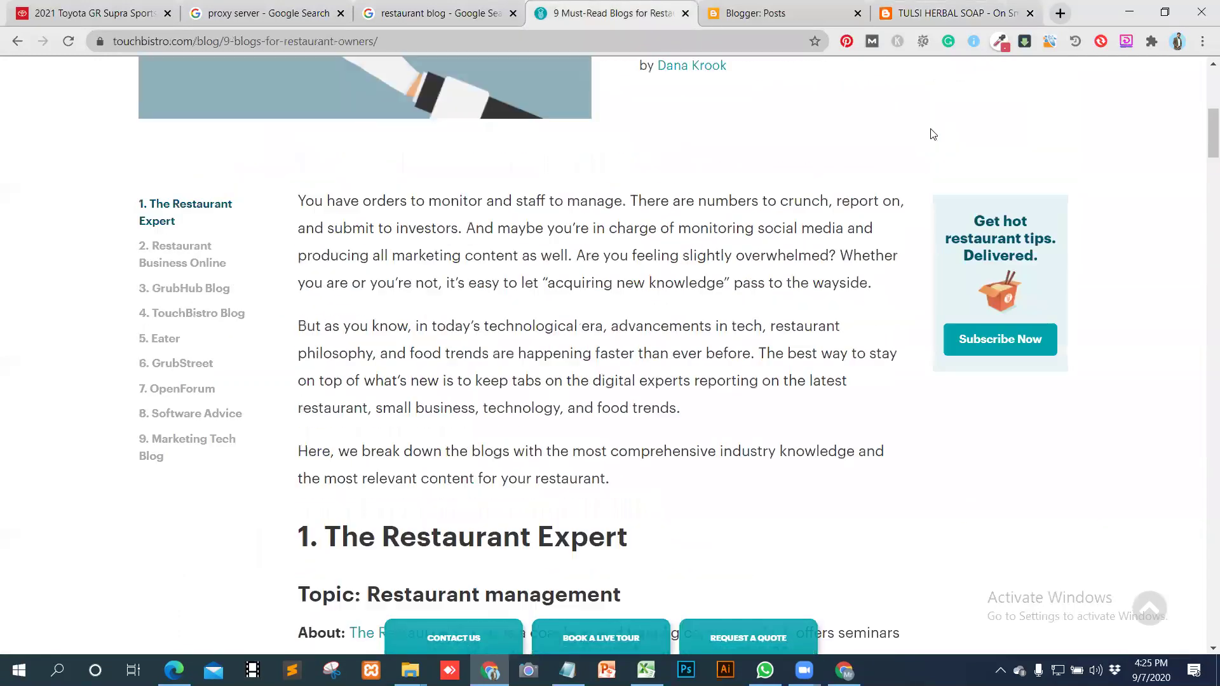
mouse_move(932, 84)
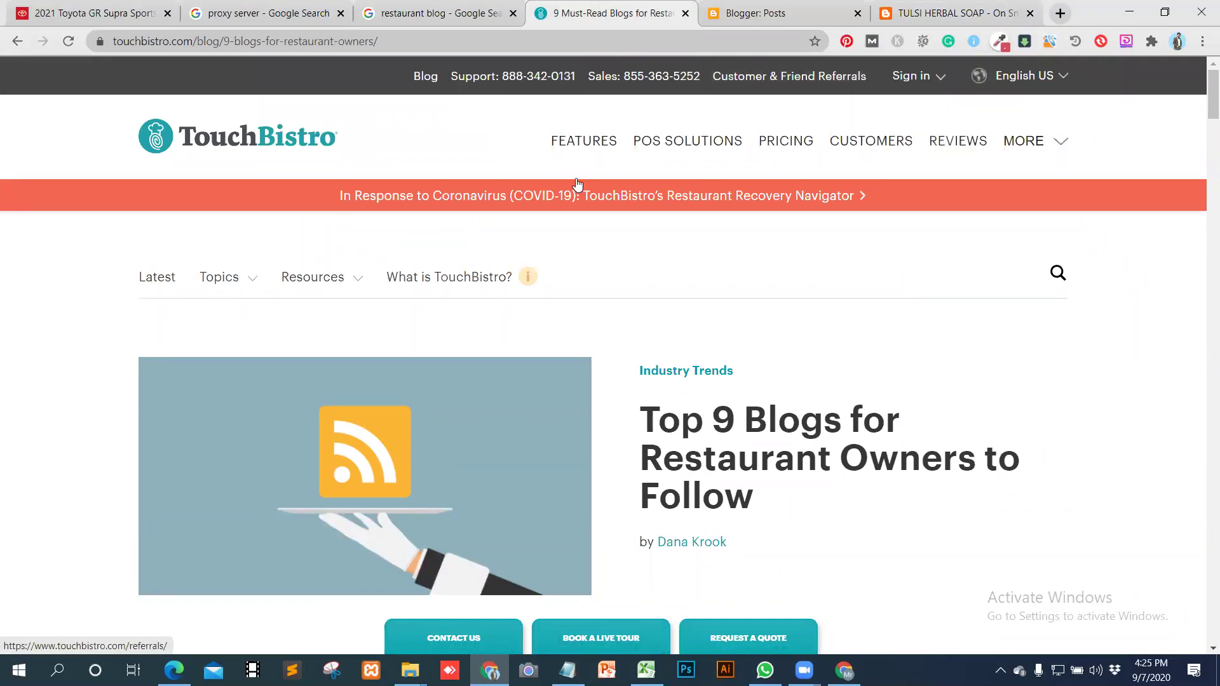
scroll(644, 251, down, 2)
scroll(646, 249, down, 6)
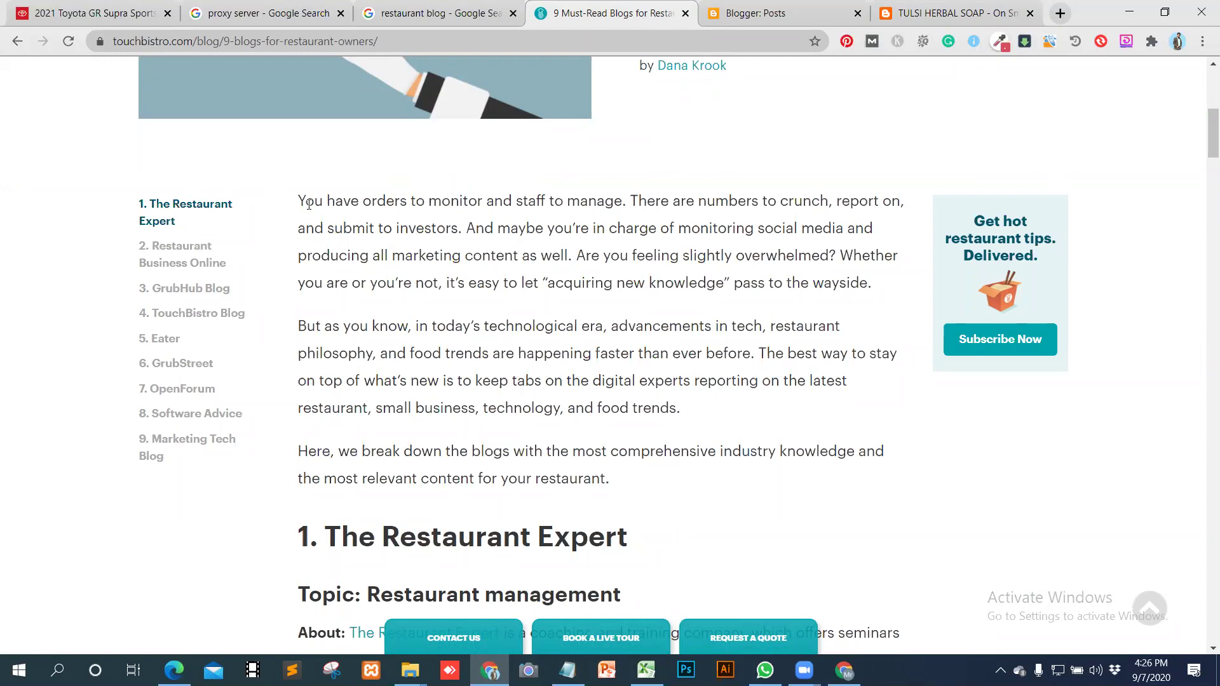
scroll(628, 232, down, 4)
scroll(634, 227, up, 6)
scroll(635, 227, down, 8)
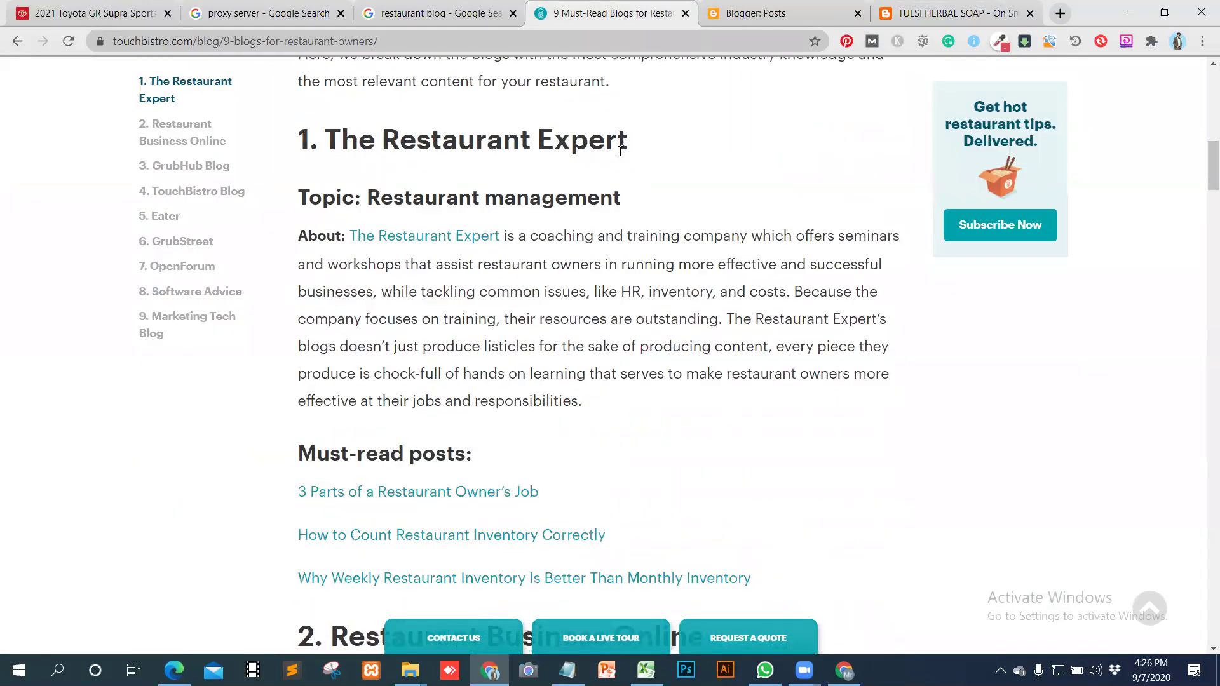
scroll(621, 150, up, 10)
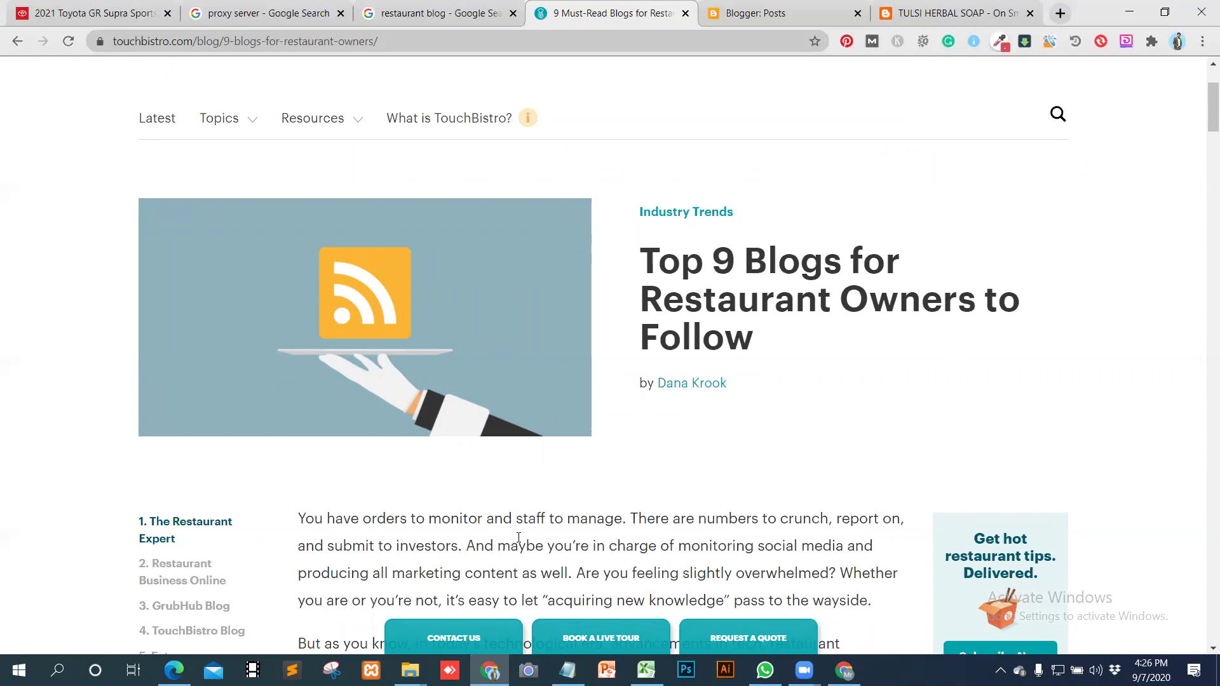
scroll(575, 490, down, 2)
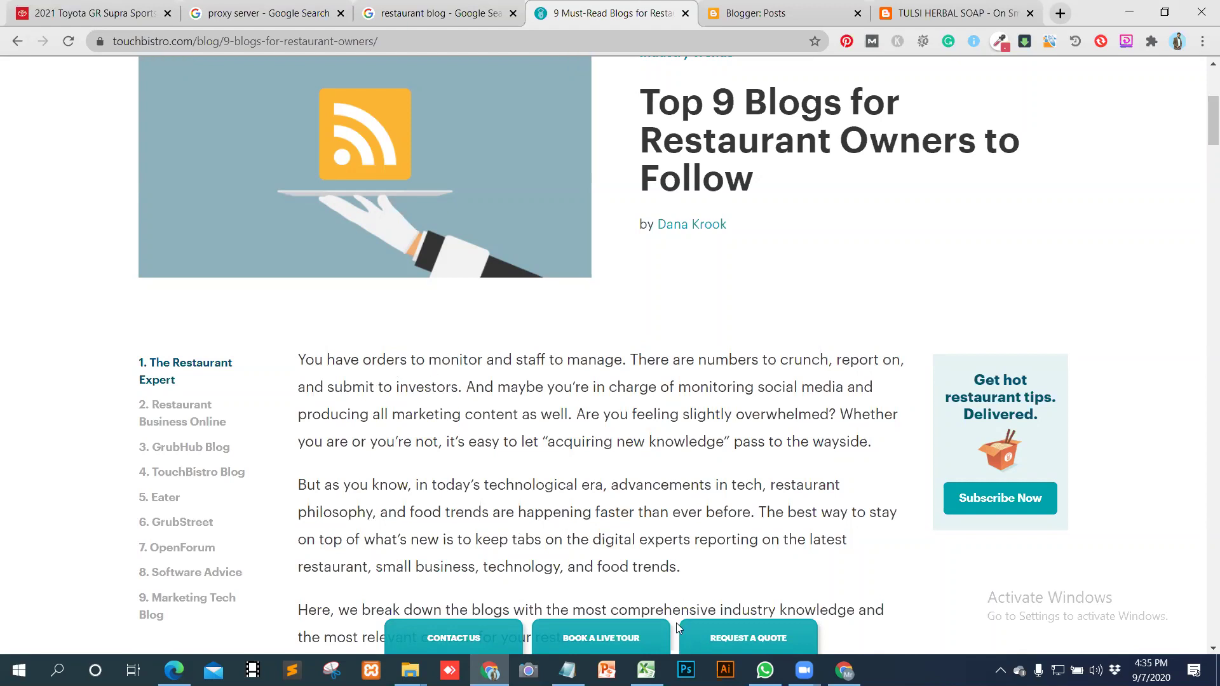
Review the Link Building notes in Notepad, then minimize them
click(568, 671)
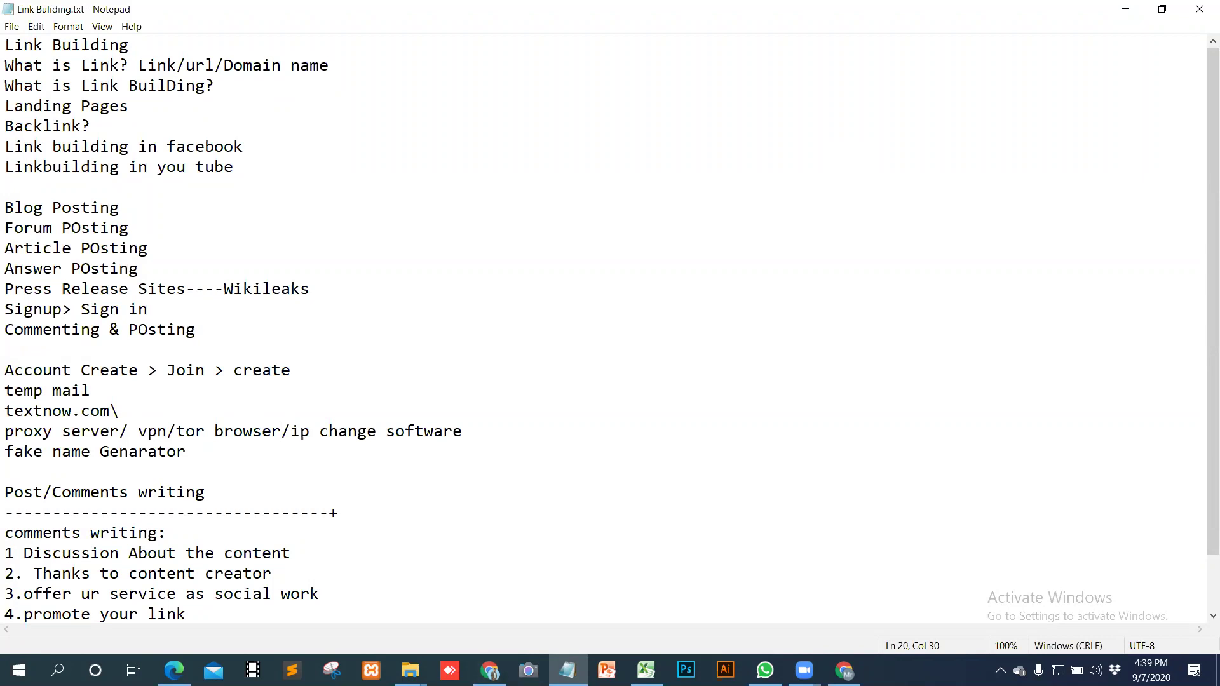
click(1126, 9)
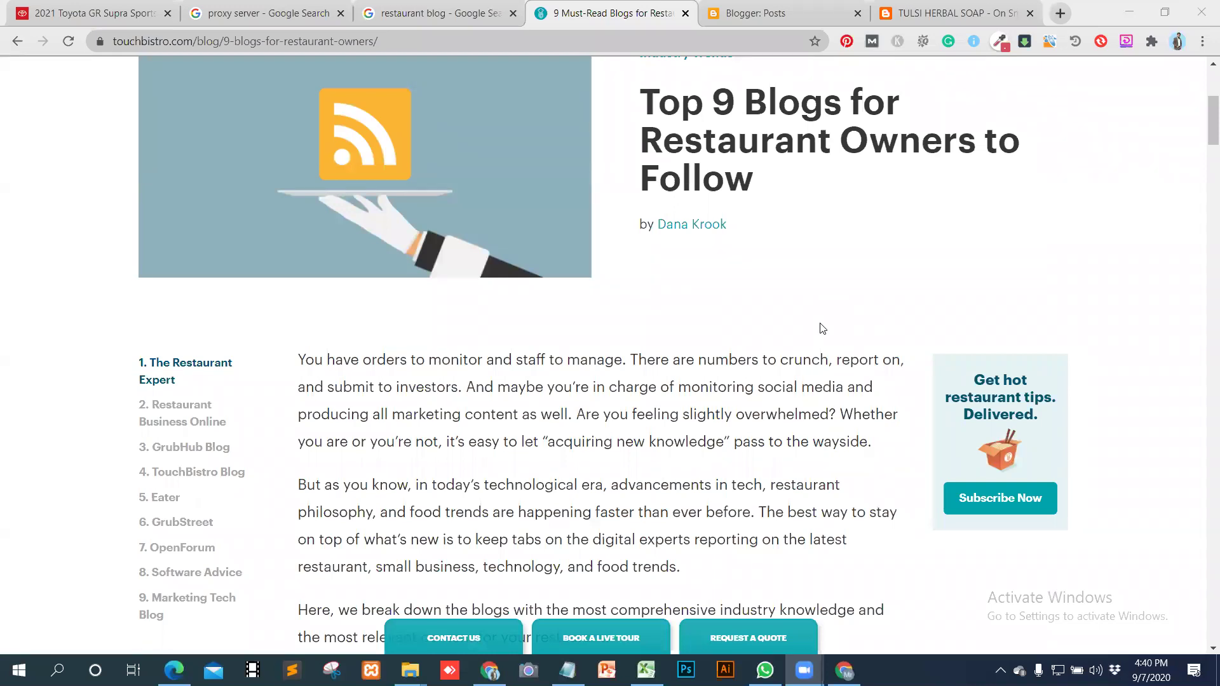
Scroll up in the TouchBistro 'Top 9 Blogs for Restaurant Owners' article
scroll(823, 329, up, 2)
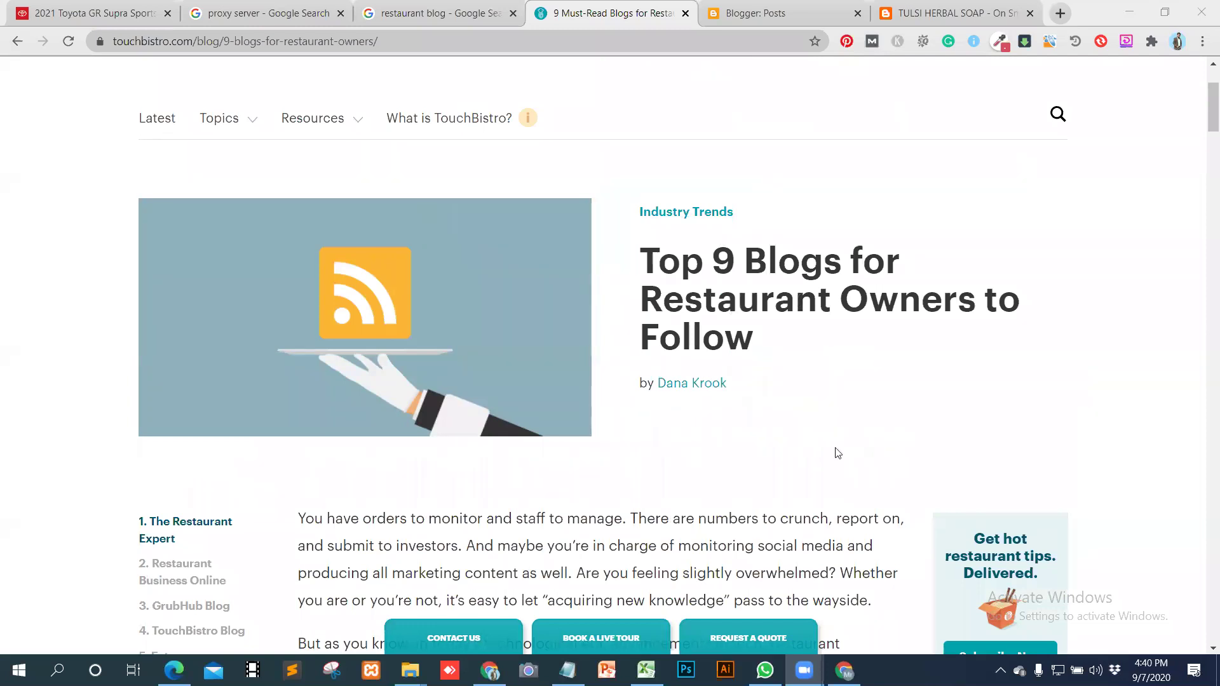
Bring the Chrome window forward and start a new browser tab
mouse_move(259, 295)
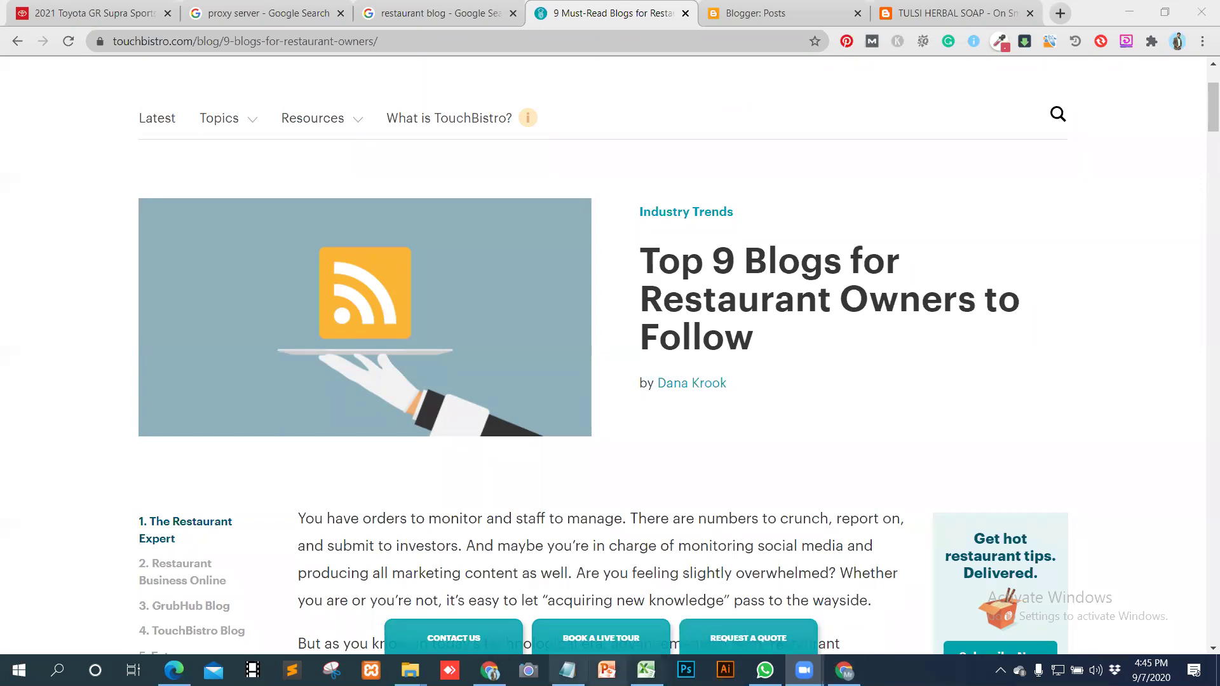
click(490, 671)
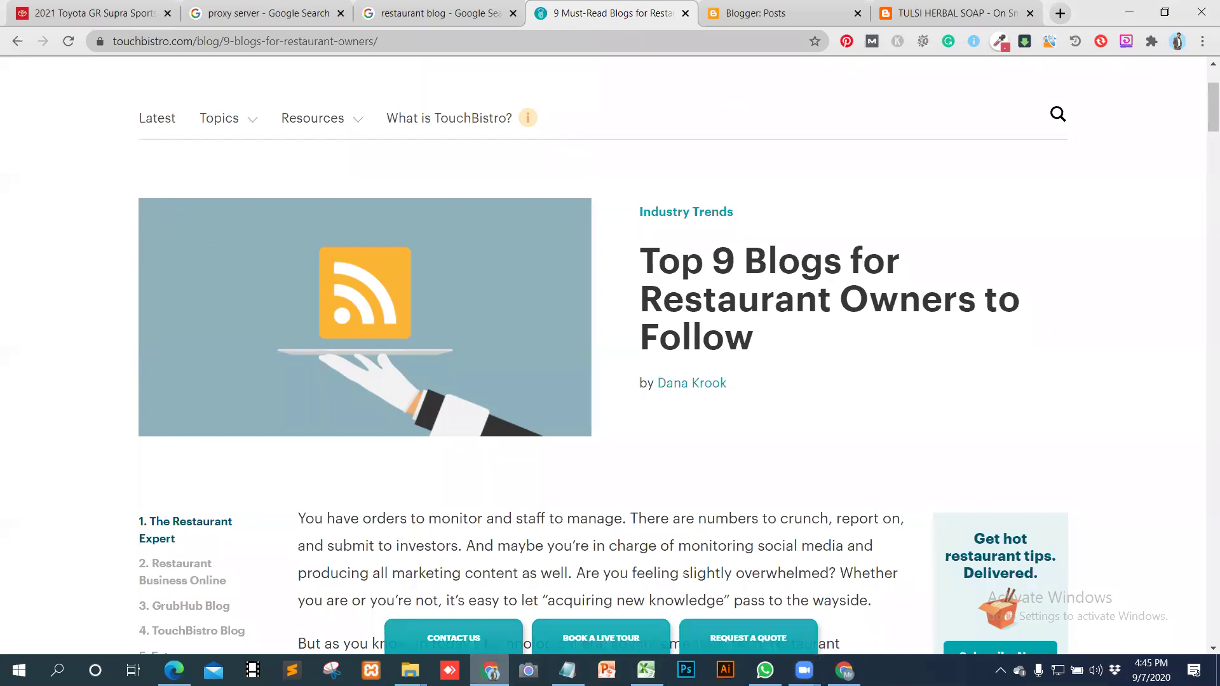
click(1060, 13)
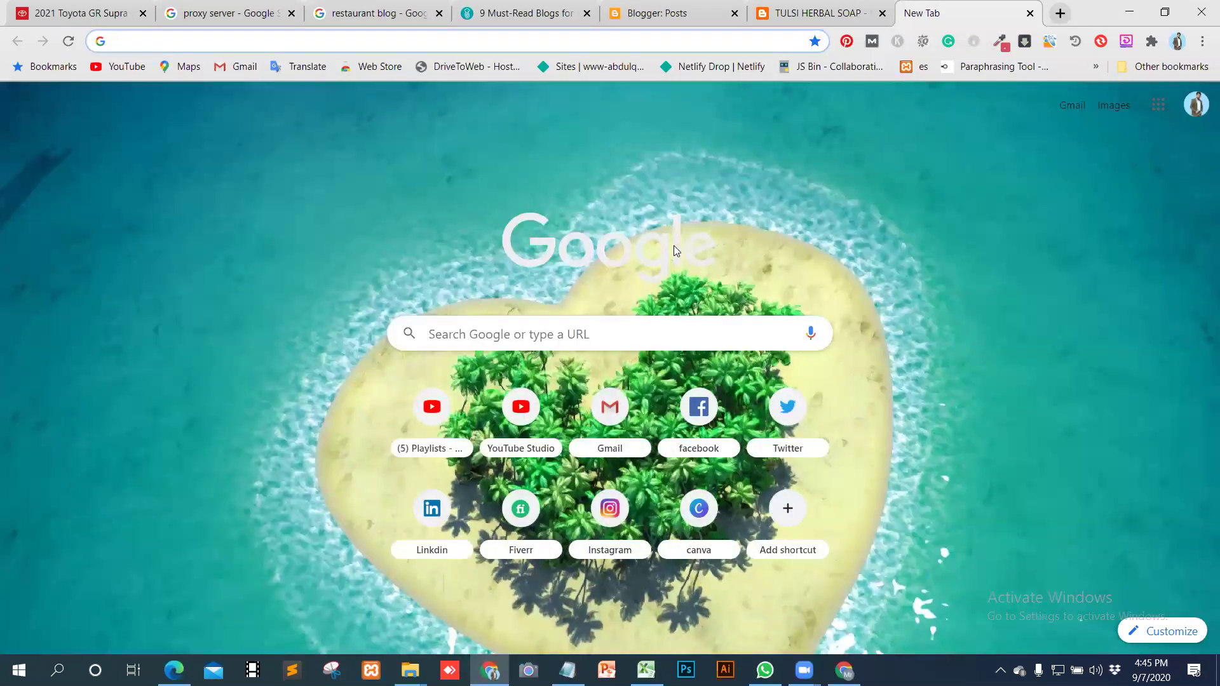
Go to Facebook from the shortcuts, open Messenger and view the message requests
click(699, 411)
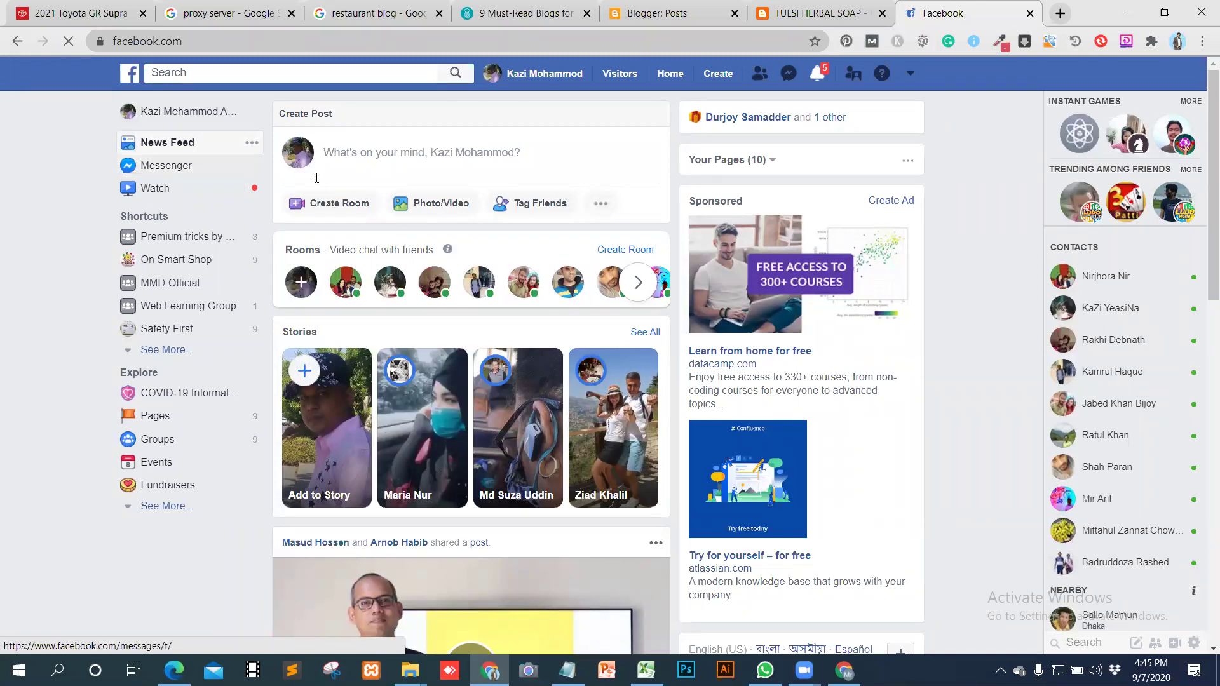
click(181, 167)
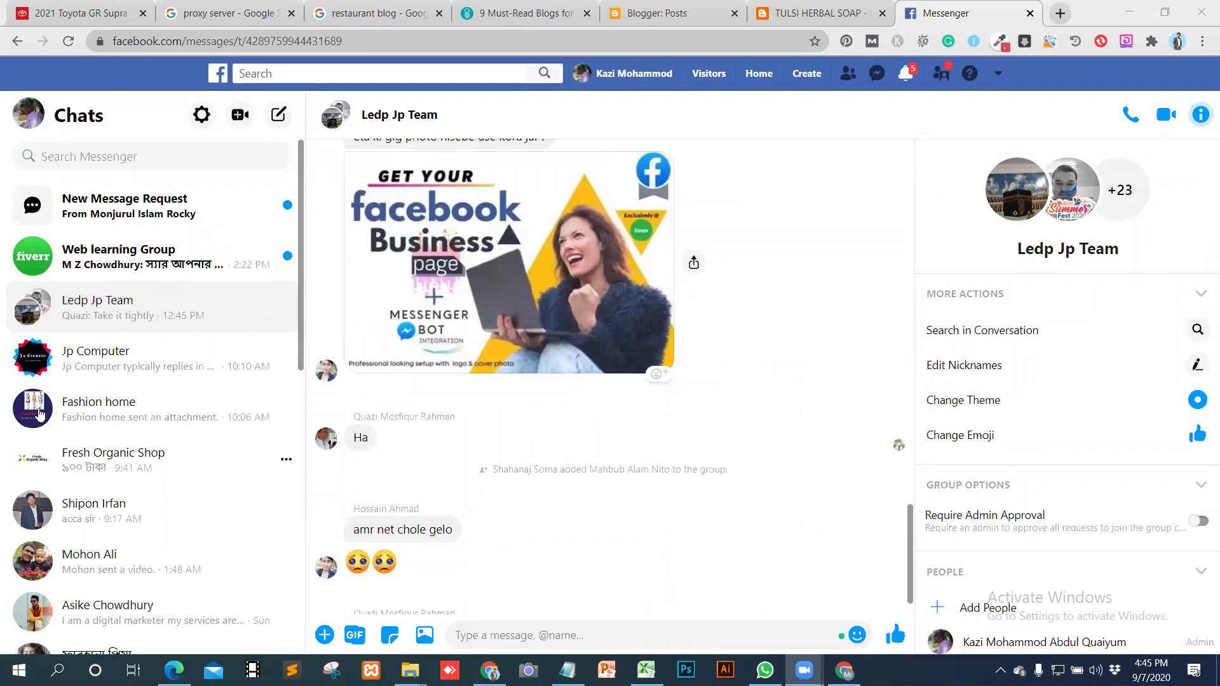
click(112, 203)
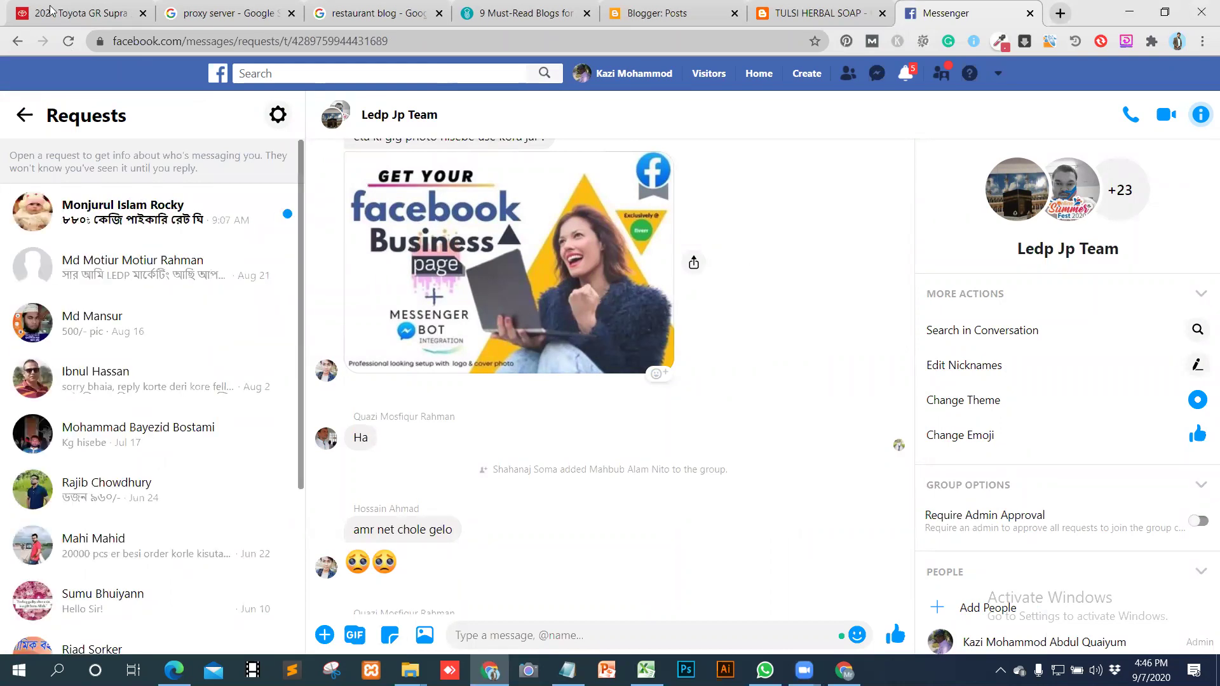
Return to the Messenger chats list and switch to the WhatsApp desktop app
click(23, 116)
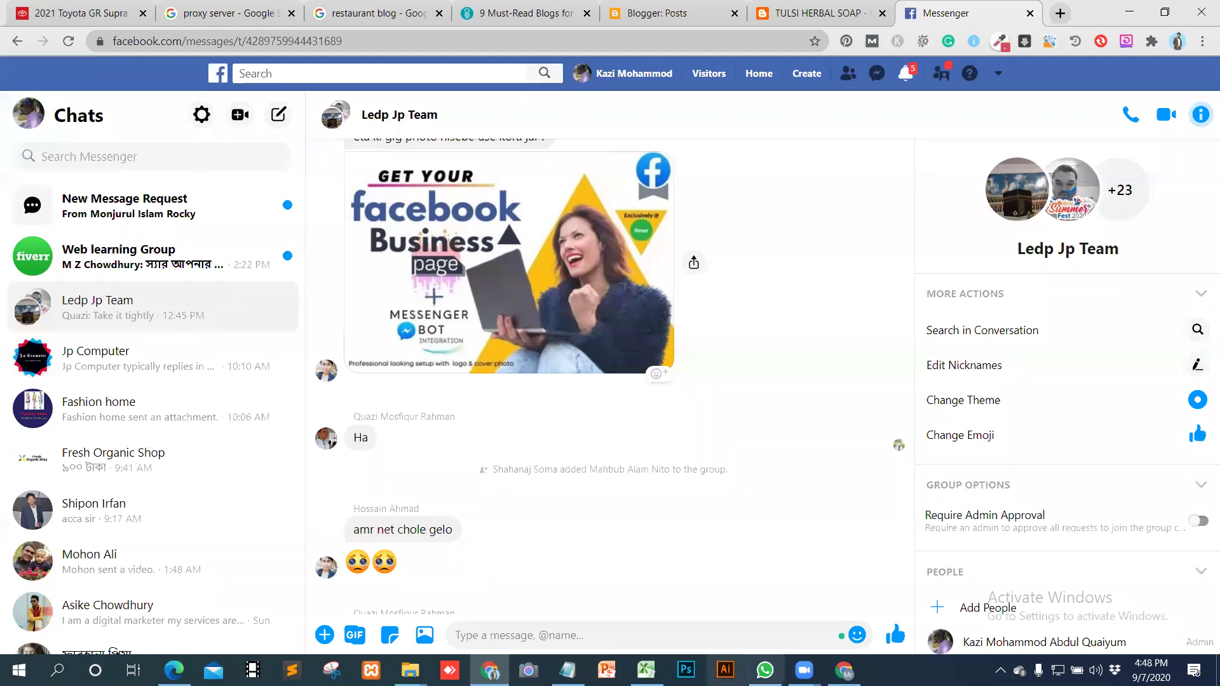
key(alt+Tab)
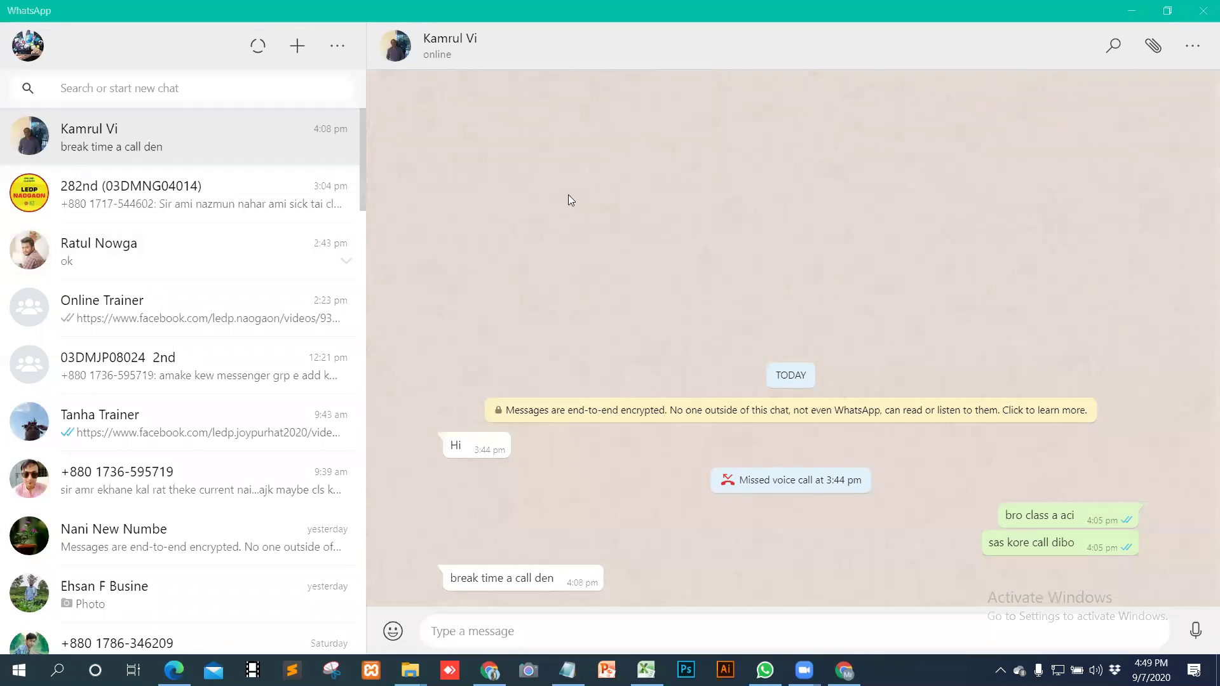
key(super+c)
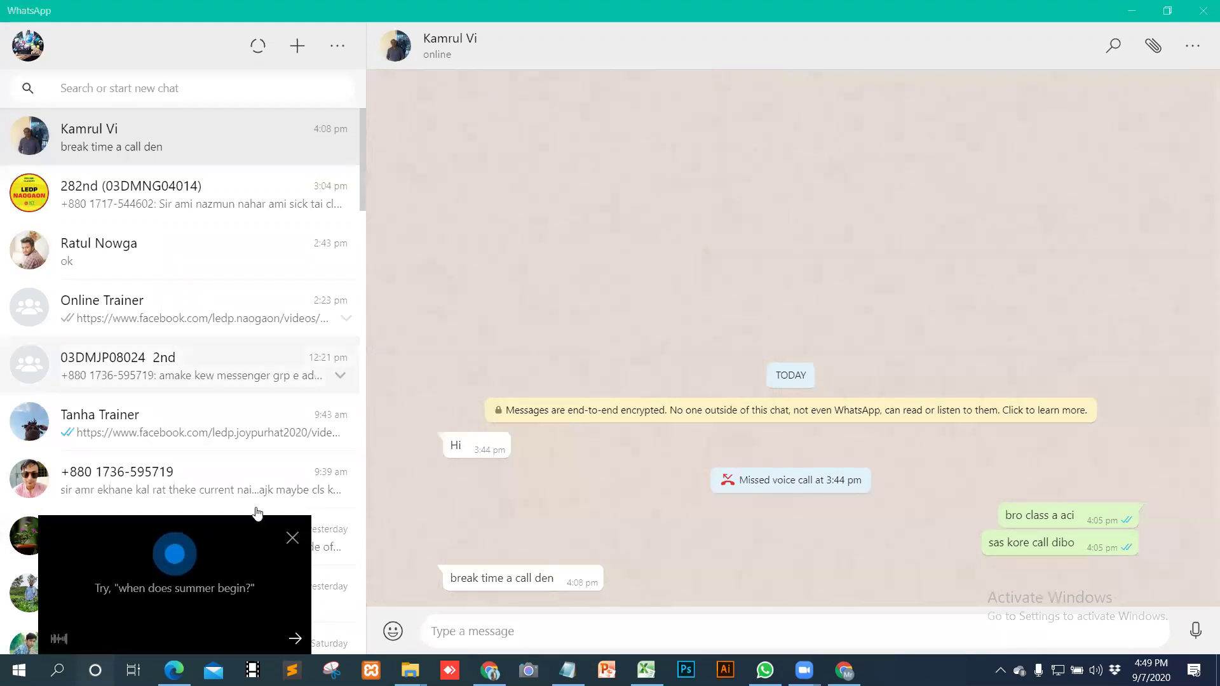
click(286, 539)
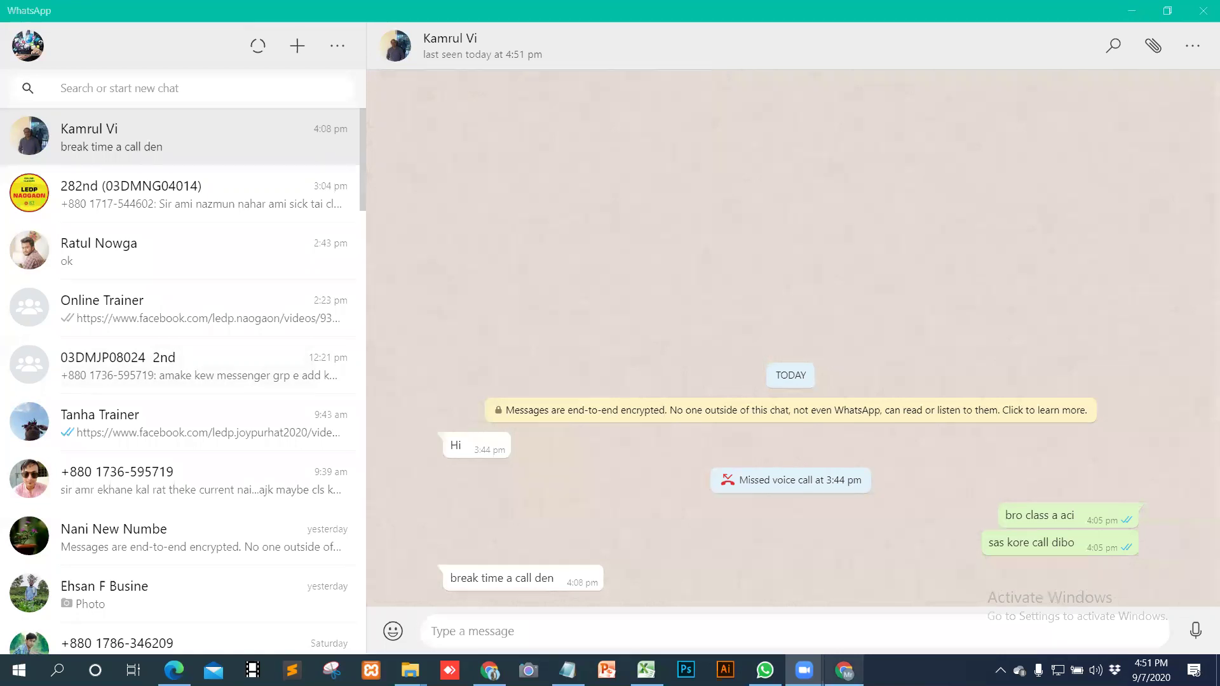
click(844, 671)
Load the Attendence Sheet 342nd (03DMJP08024) Joypurhat Google Sheet from the bookmark
click(121, 66)
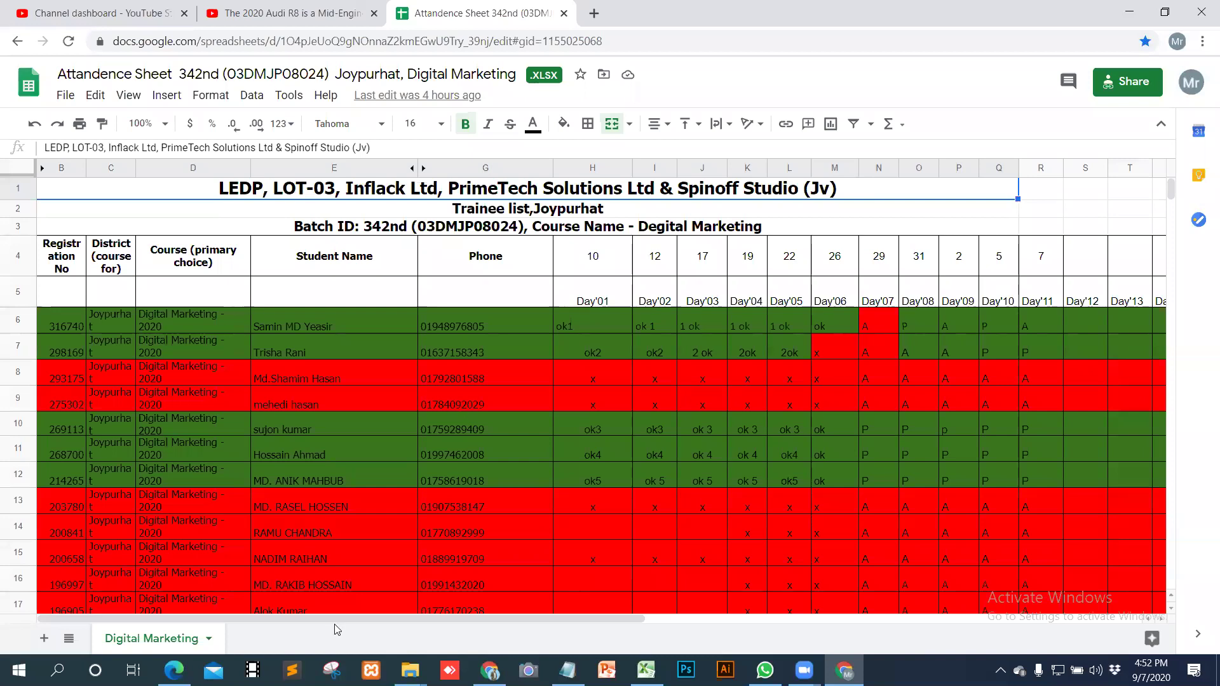
Switch to the Chrome window showing the Ledp Jp Team Messenger group chat
mouse_move(489, 670)
click(483, 607)
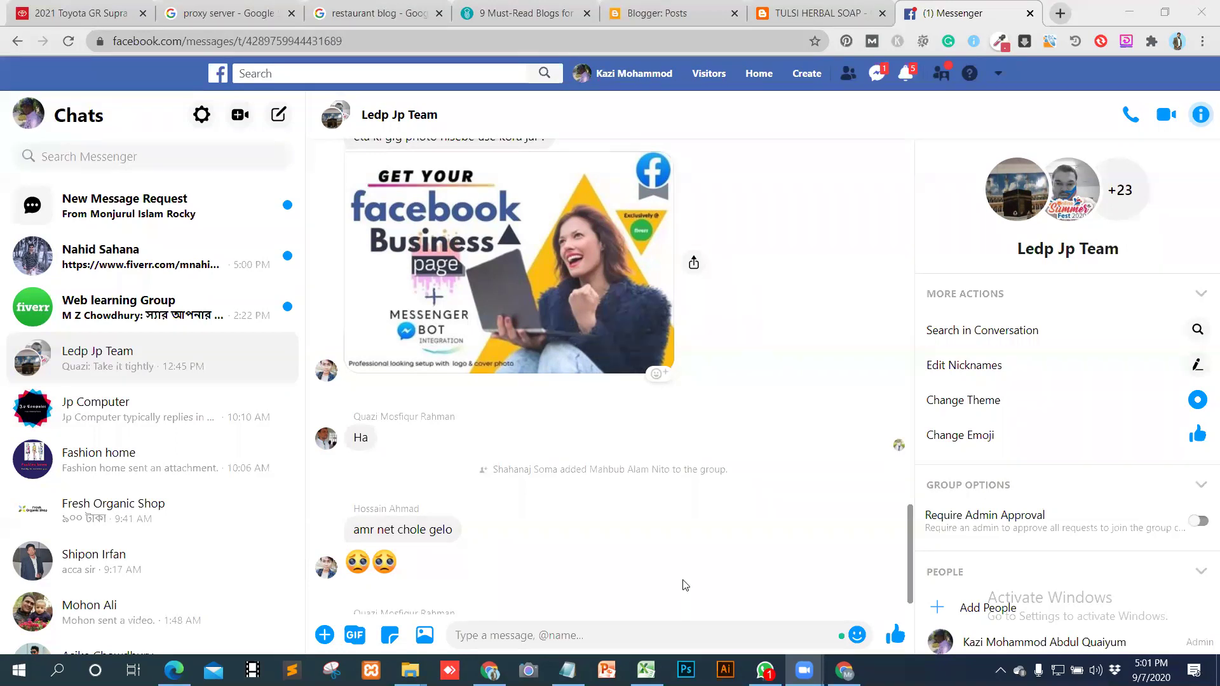
Switch from Messenger in Chrome to the WhatsApp desktop app with Alt+Tab
key(alt+Tab)
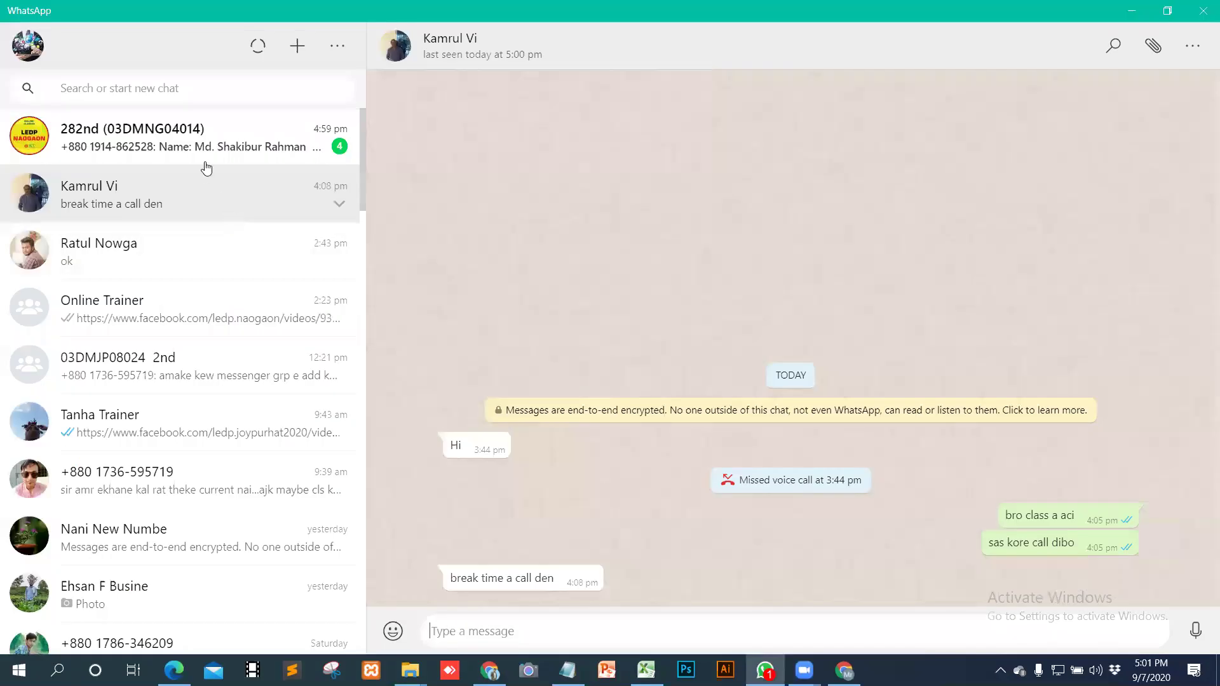
Select a trainee's Fiverr link in the 282nd (03DMNG04014) group chat, then return to Excel
click(194, 140)
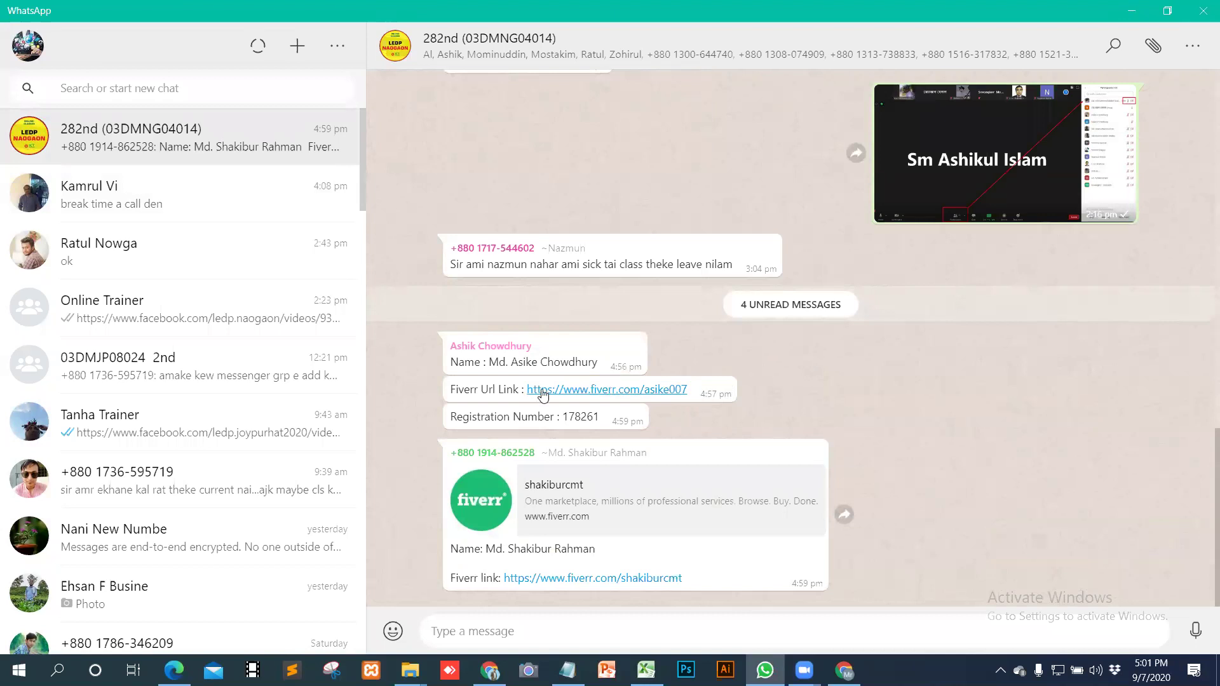
drag(523, 389, 693, 394)
key(ctrl+c)
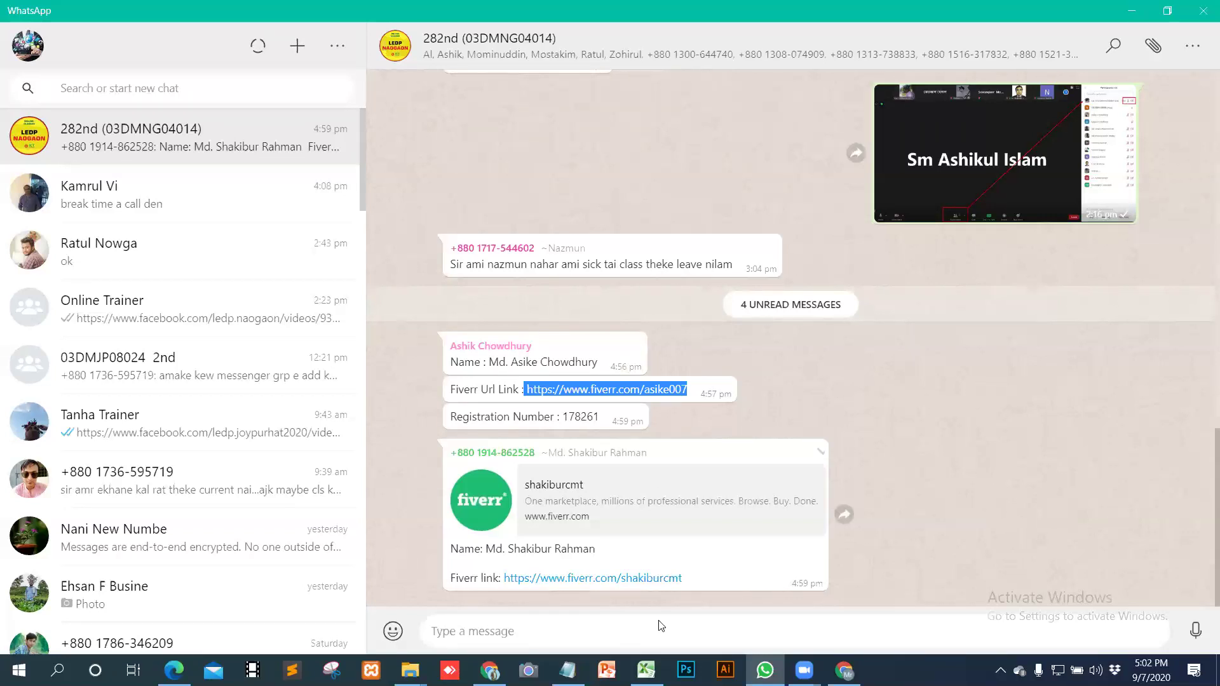
click(645, 670)
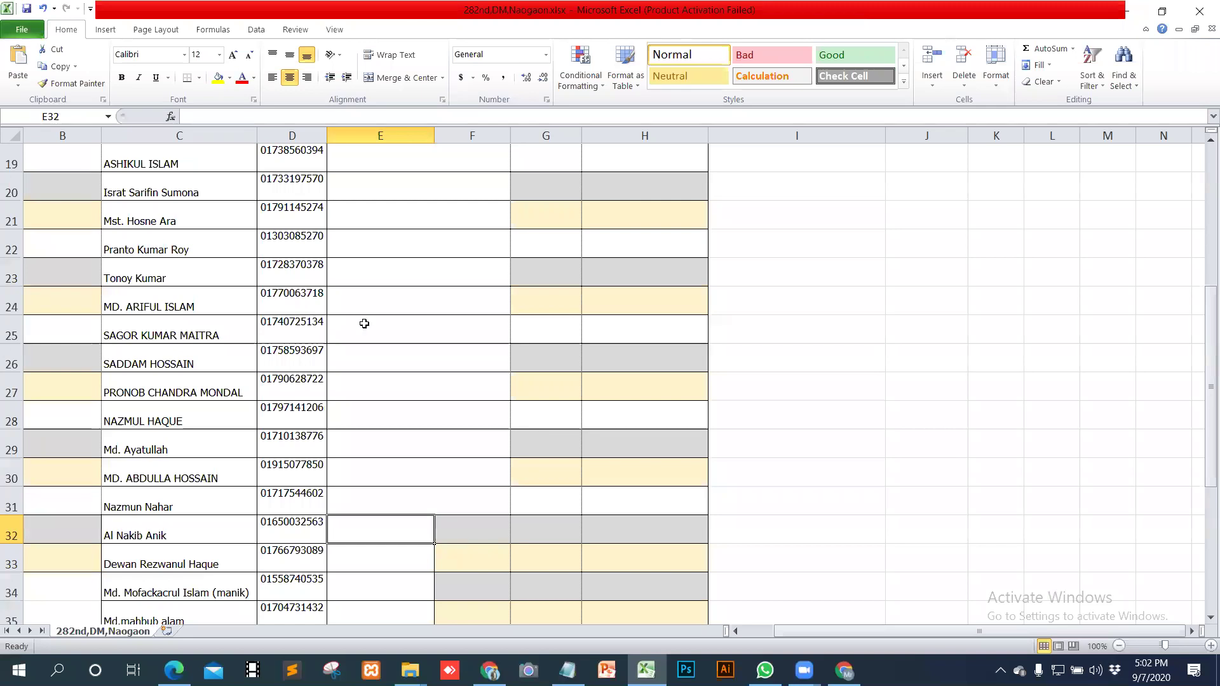
Try pasting the Fiverr link into E13, dismiss the merged-cell error, and widen column F
scroll(387, 415, up, 6)
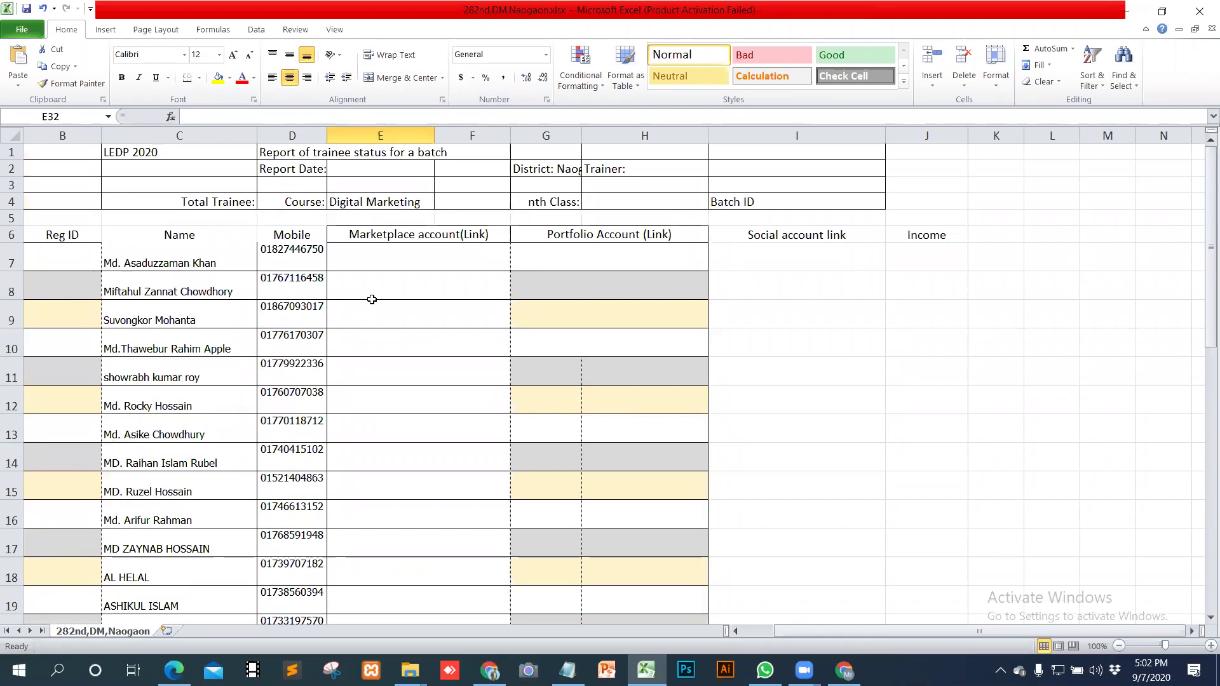
click(374, 428)
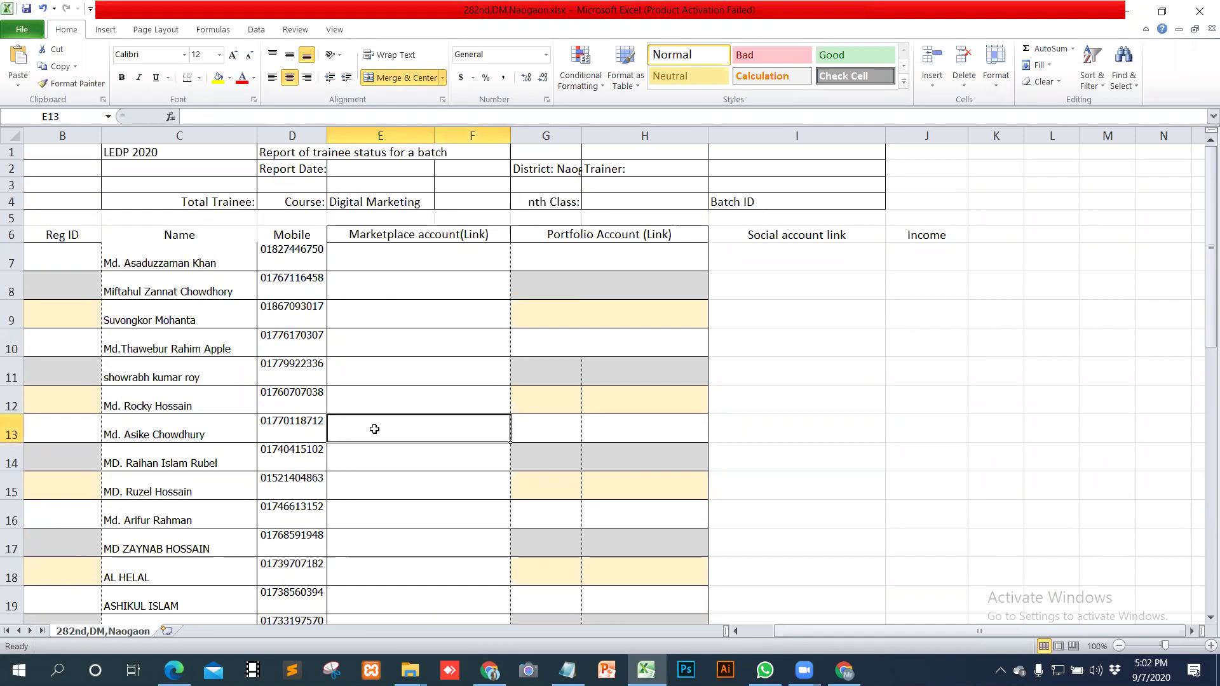
key(ctrl+v)
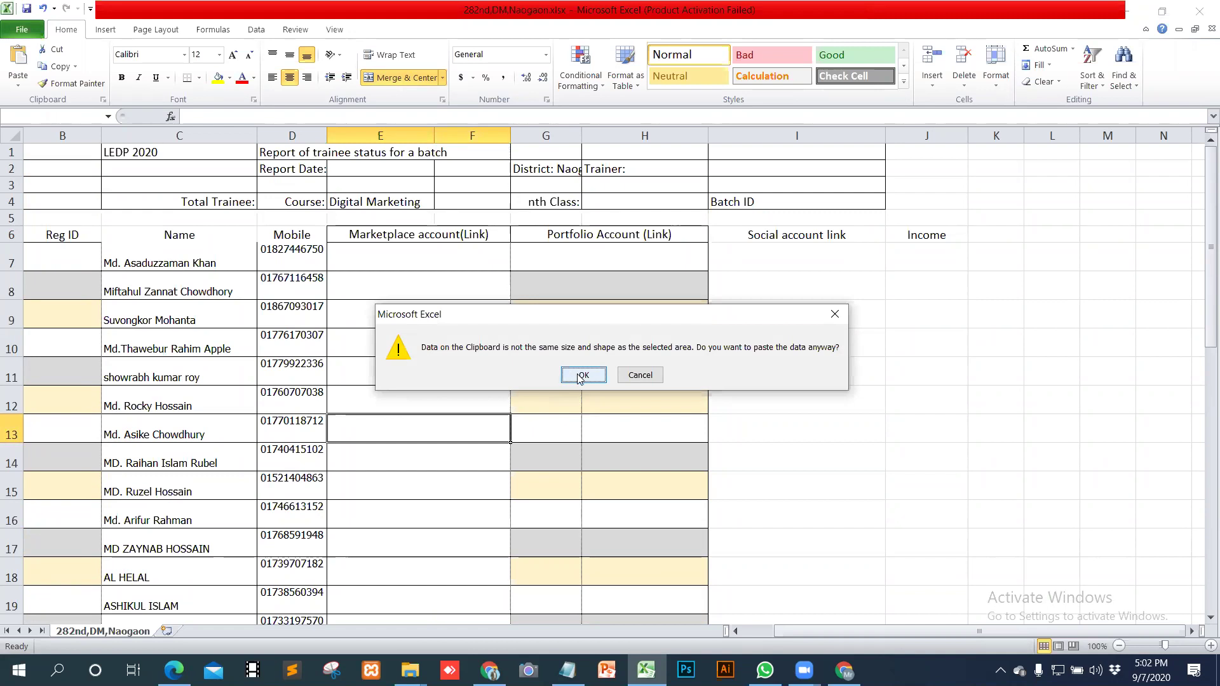
click(581, 375)
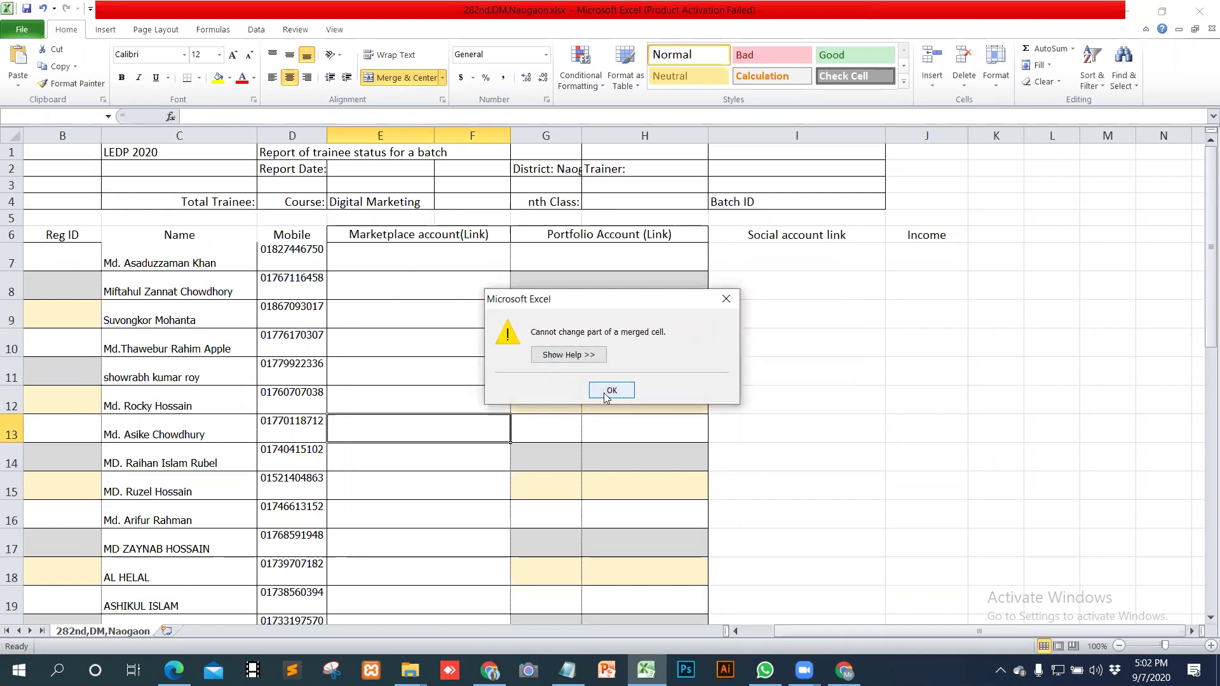
click(605, 393)
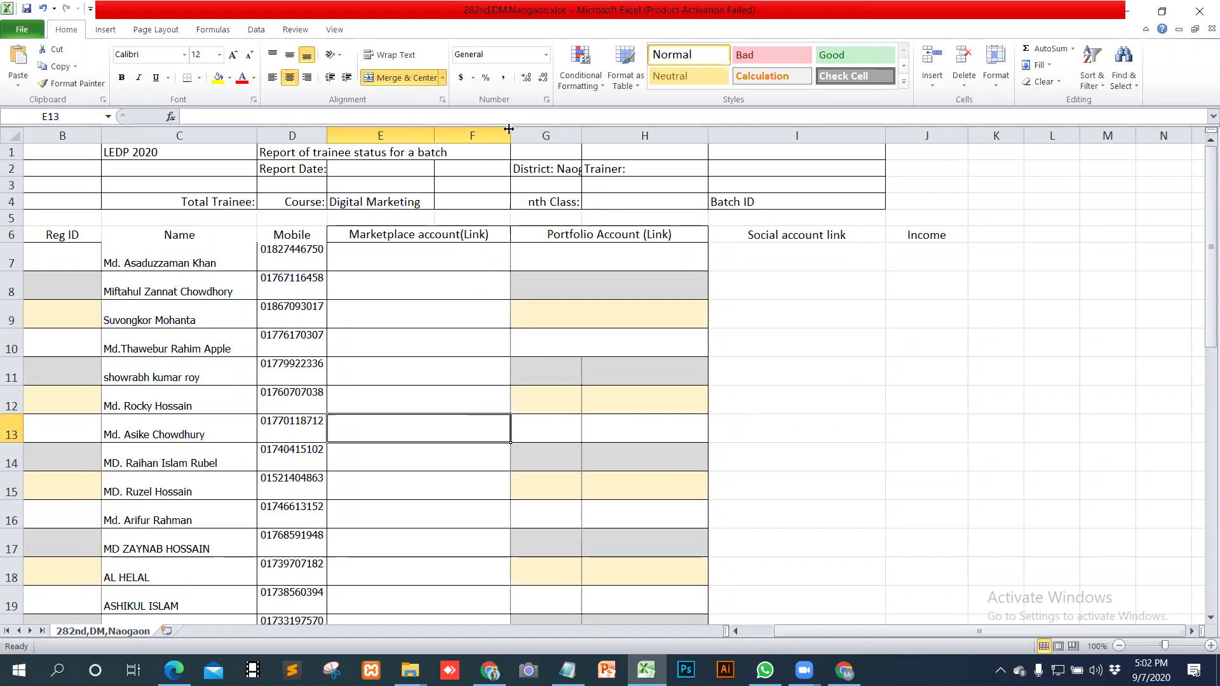
drag(509, 130, 649, 128)
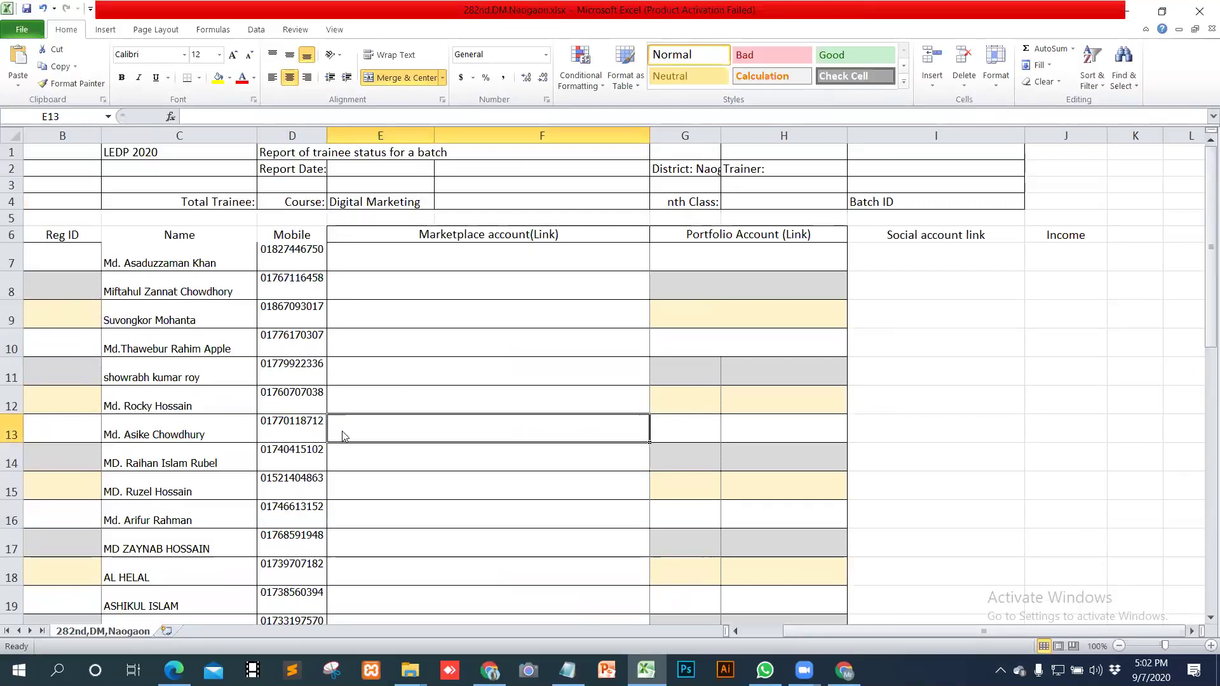
Retry E13 with Paste Special as Unicode text, dismissing the merged-cell error again
right_click(343, 435)
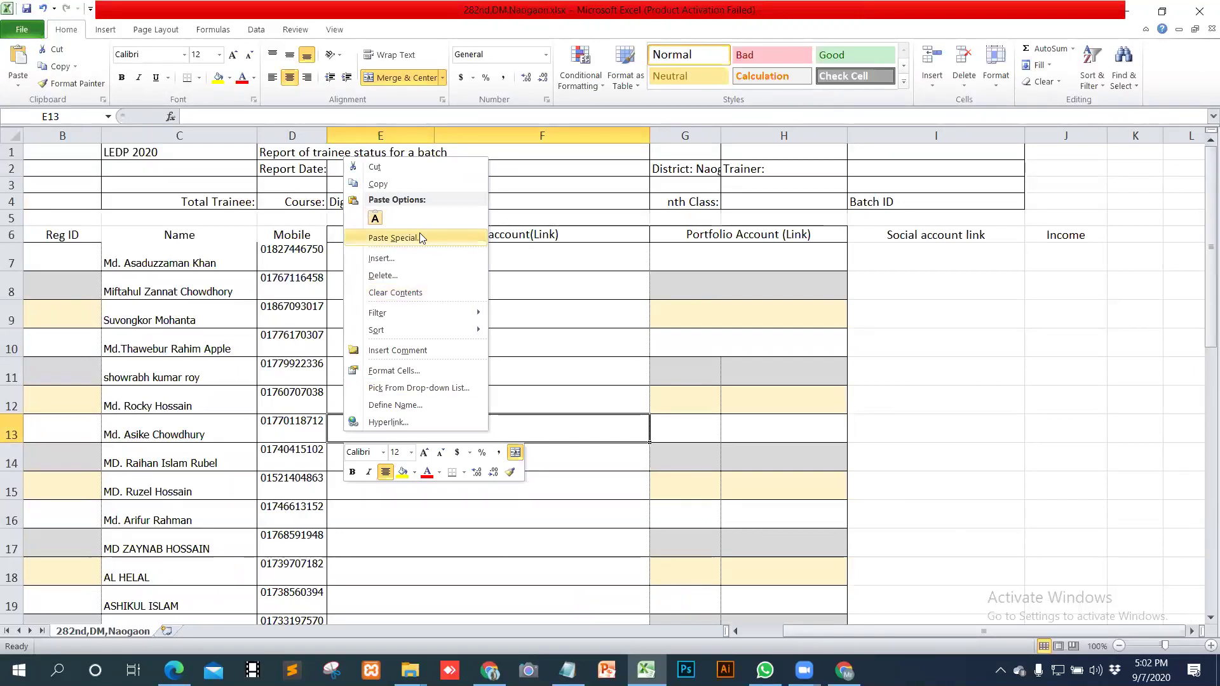
click(409, 237)
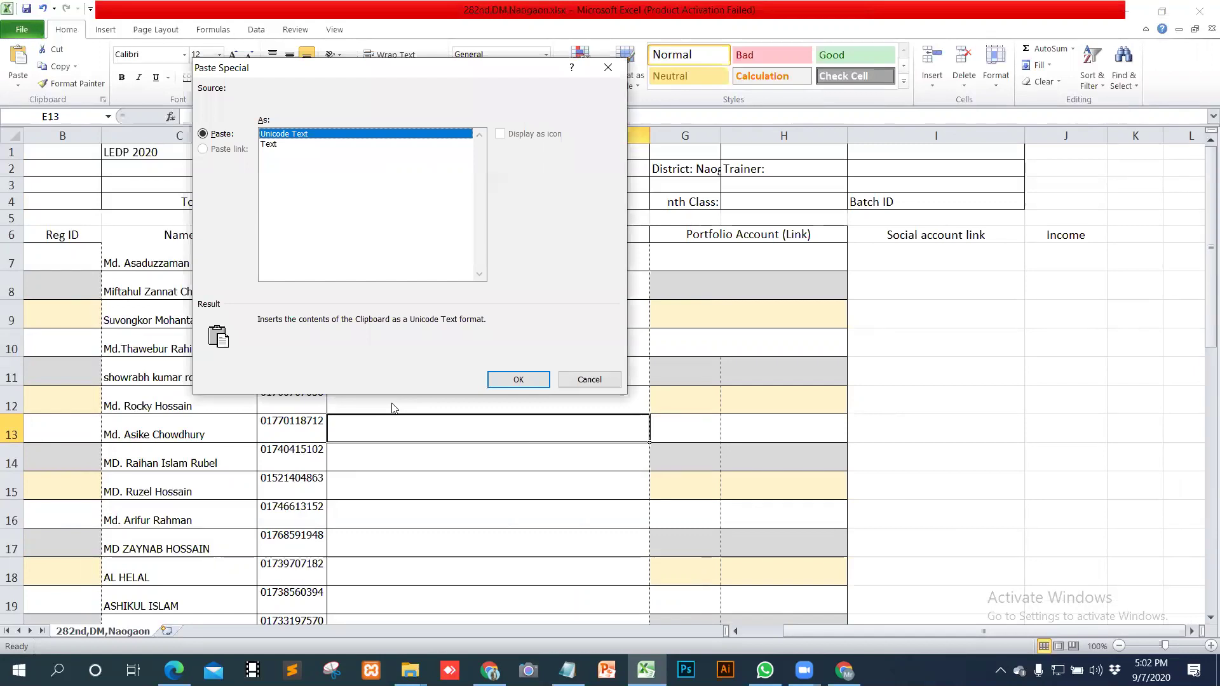
click(518, 379)
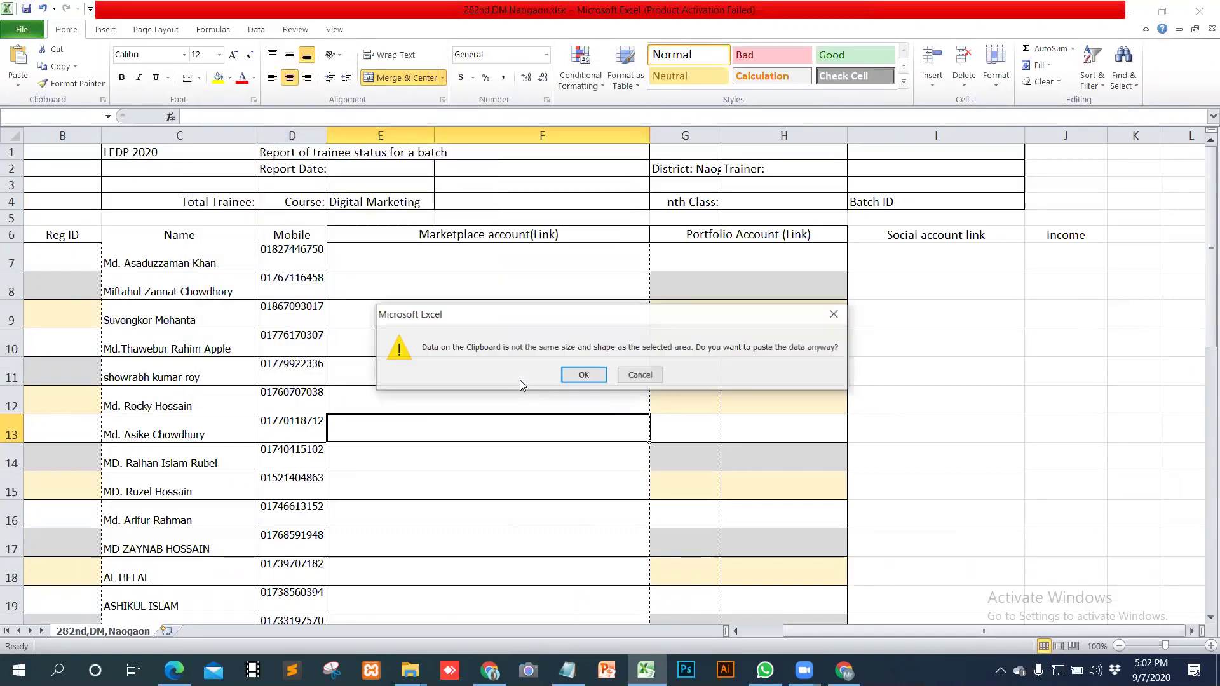
click(579, 375)
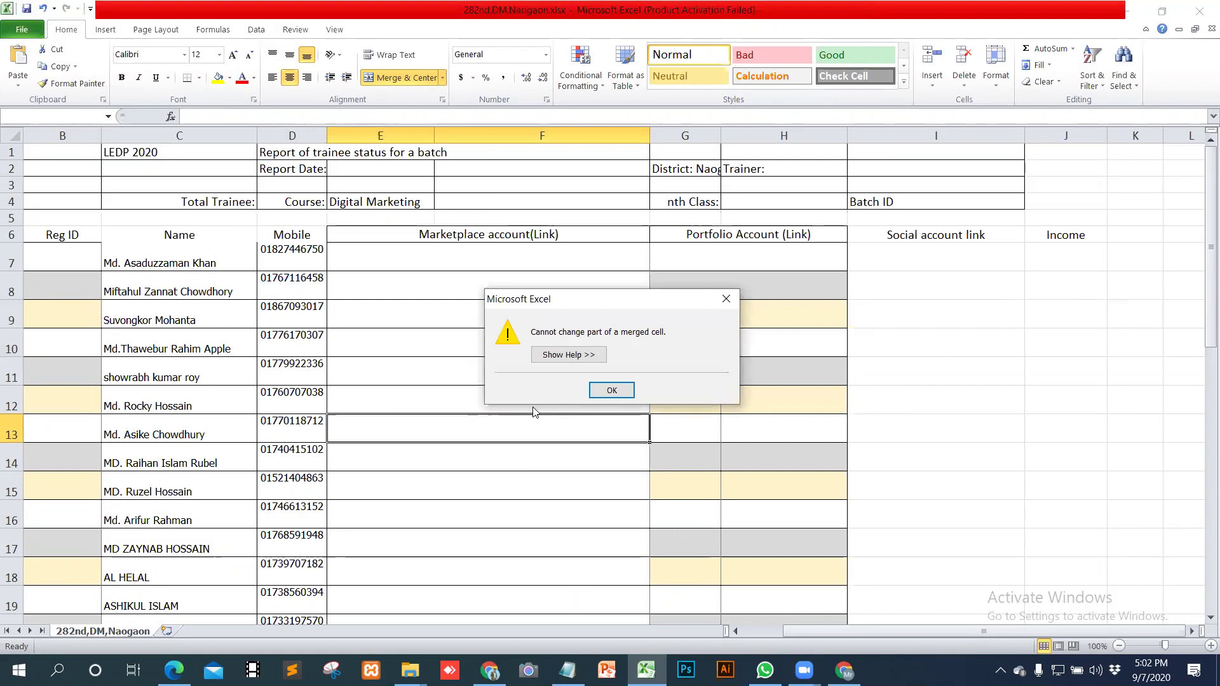
click(606, 391)
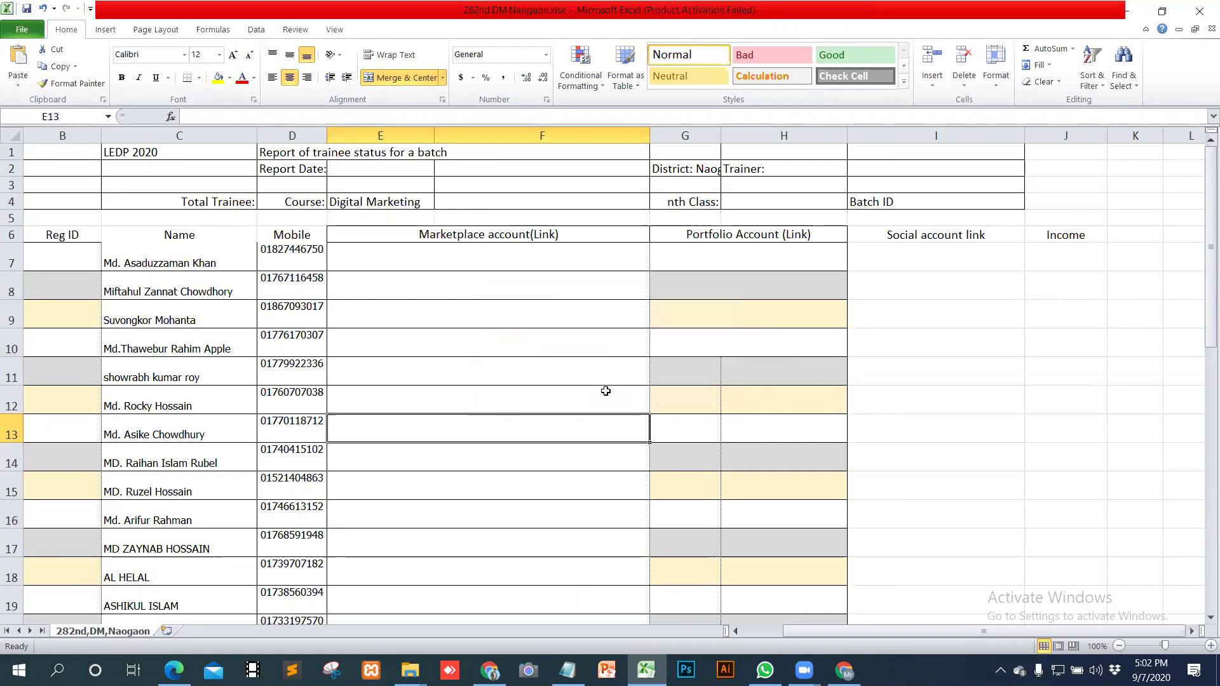
Paste the Fiverr link directly into merged cell E13 while editing it
double_click(384, 429)
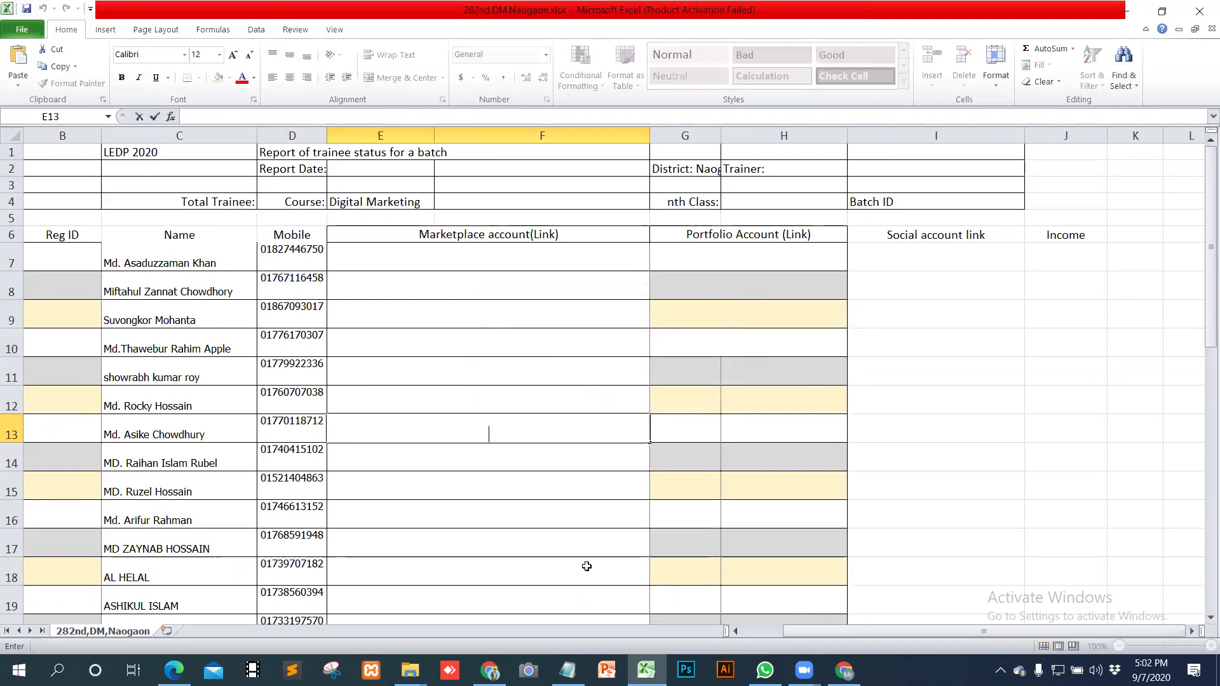
key(alt+Tab)
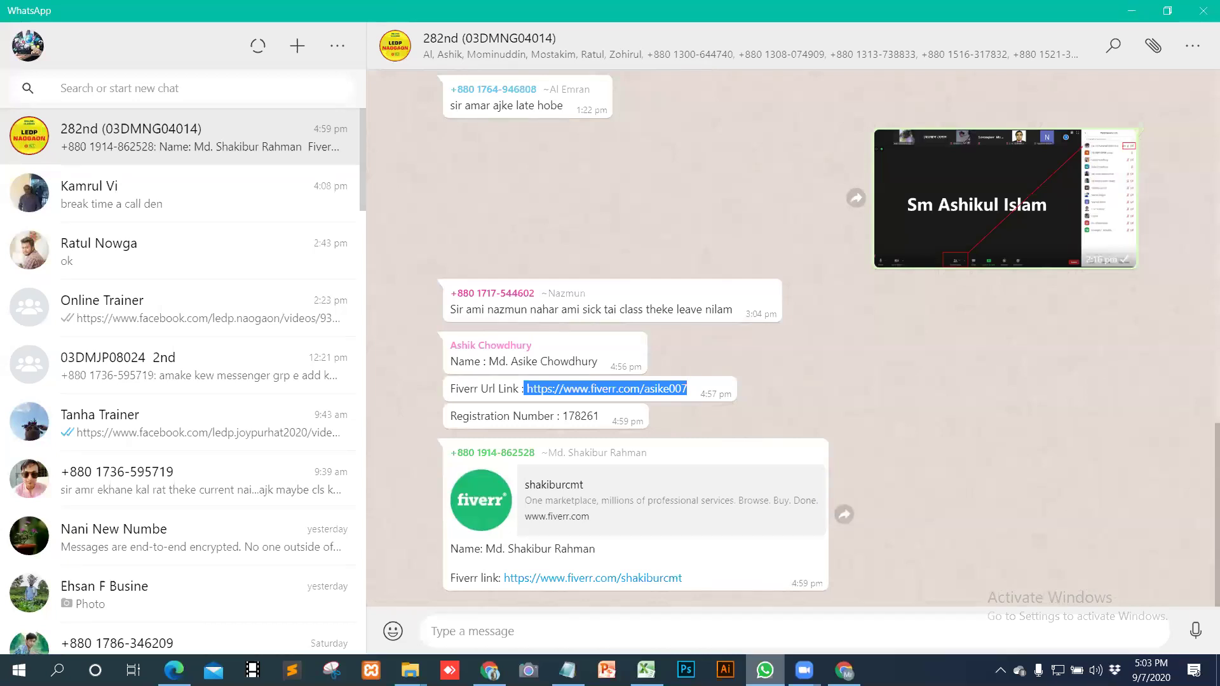
click(646, 669)
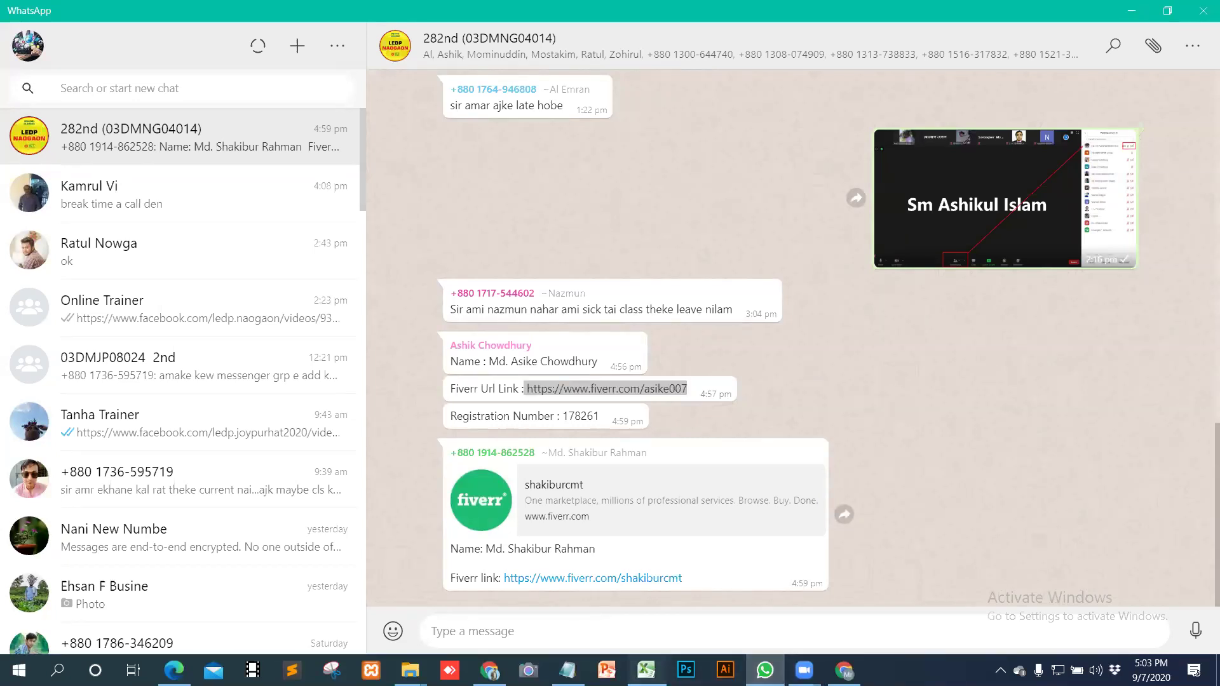
key(ctrl+v)
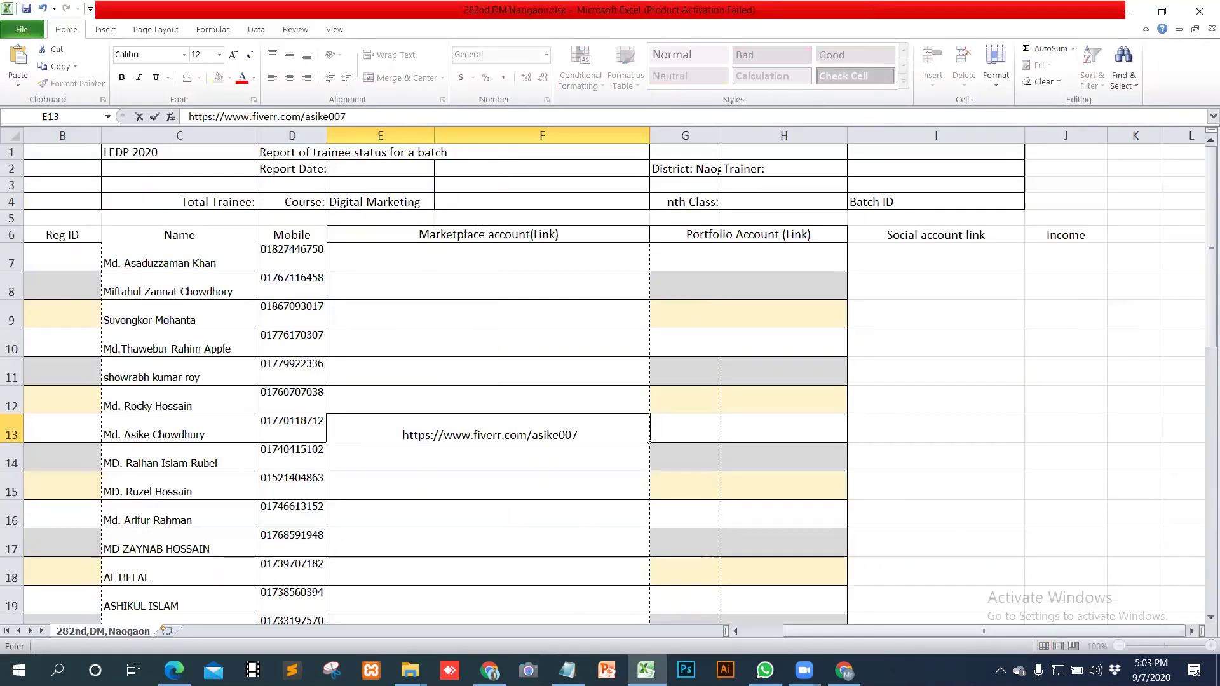
Copy the earlier trainee's registration number from WhatsApp into cell B13
click(70, 437)
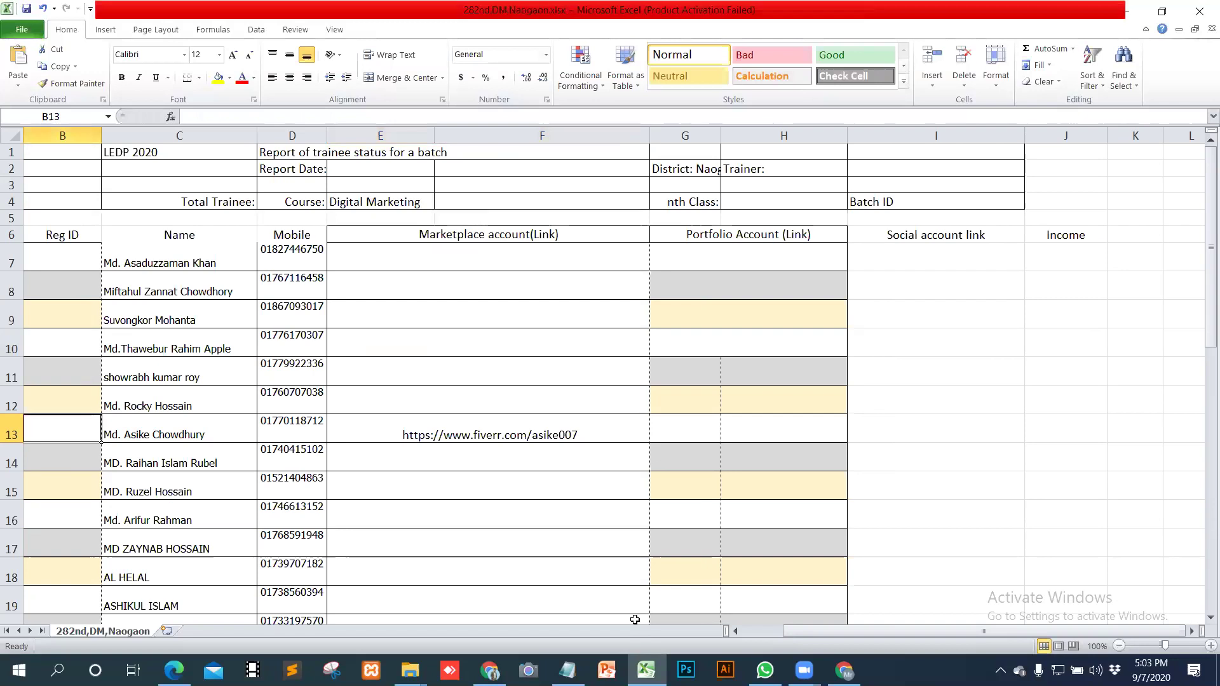
key(alt+Tab)
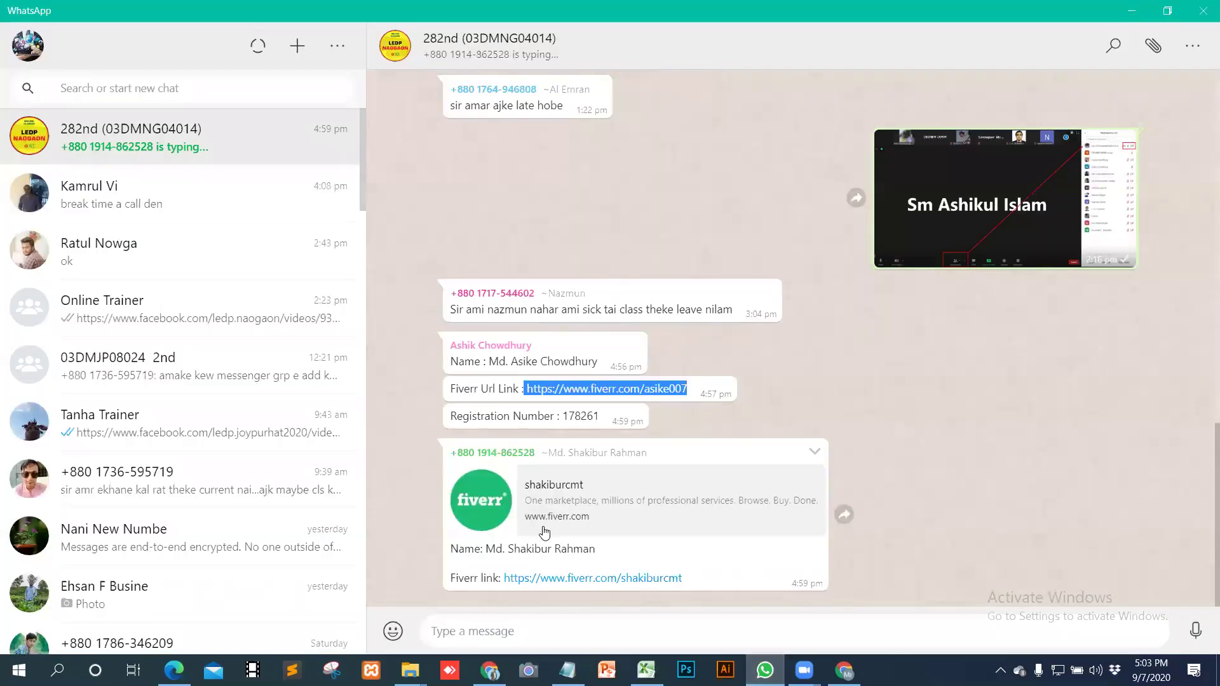
drag(604, 420, 568, 415)
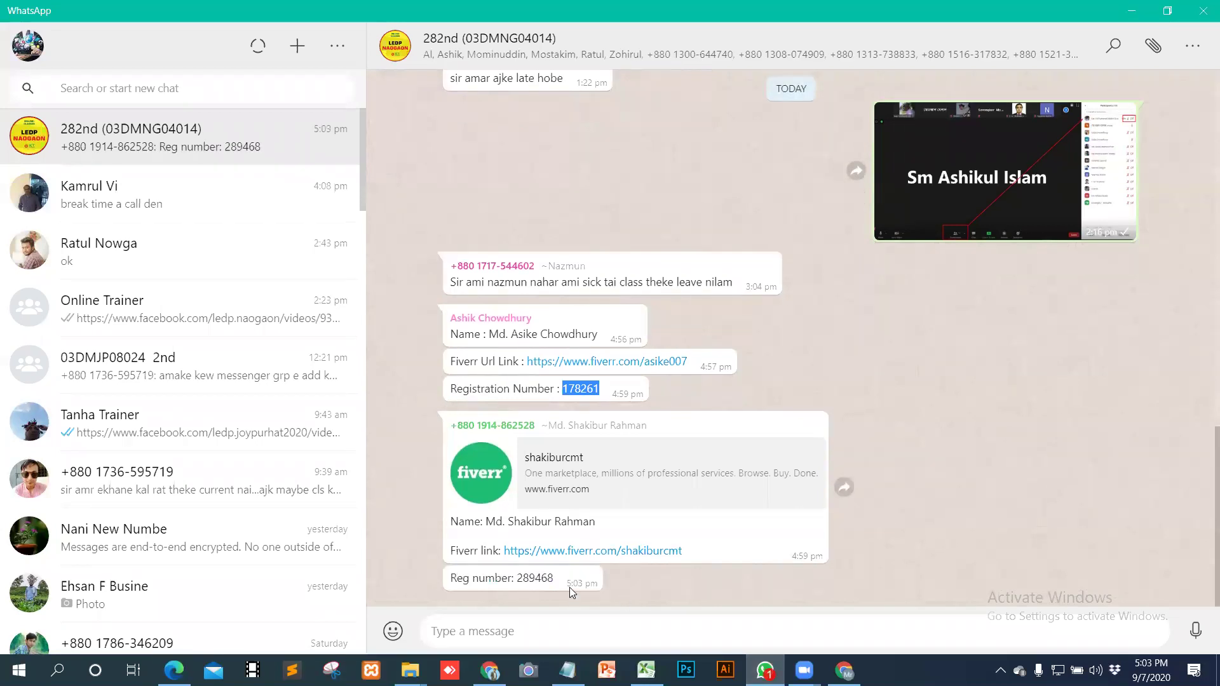
click(645, 669)
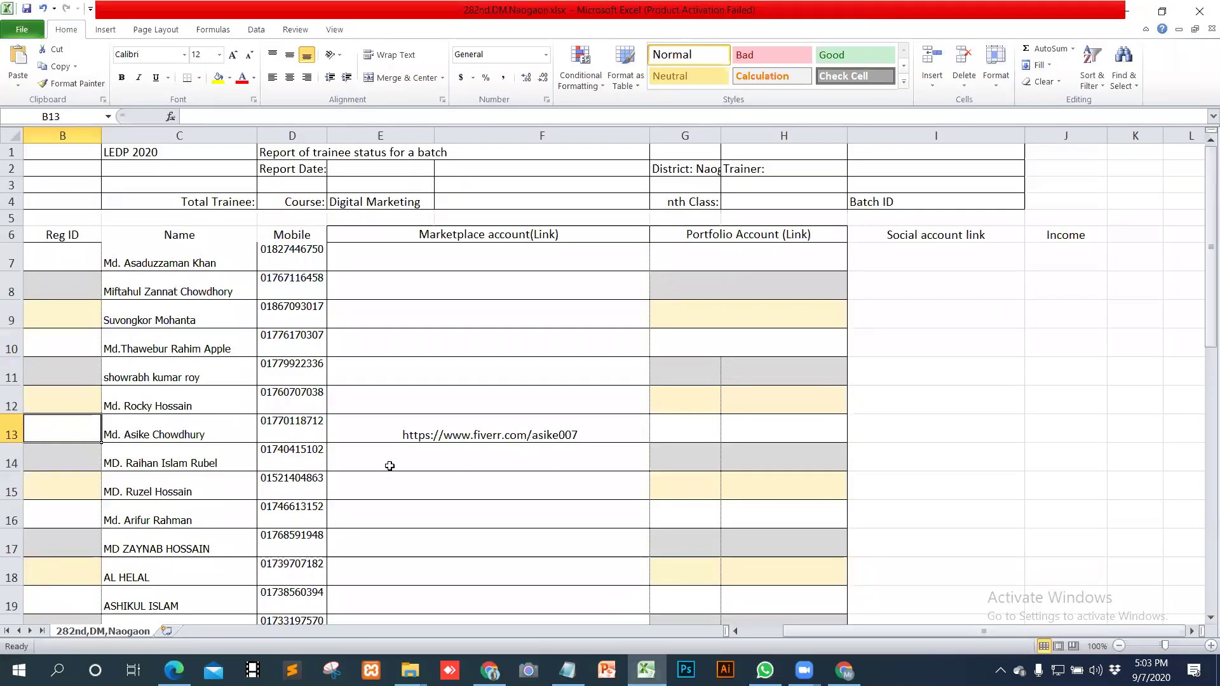
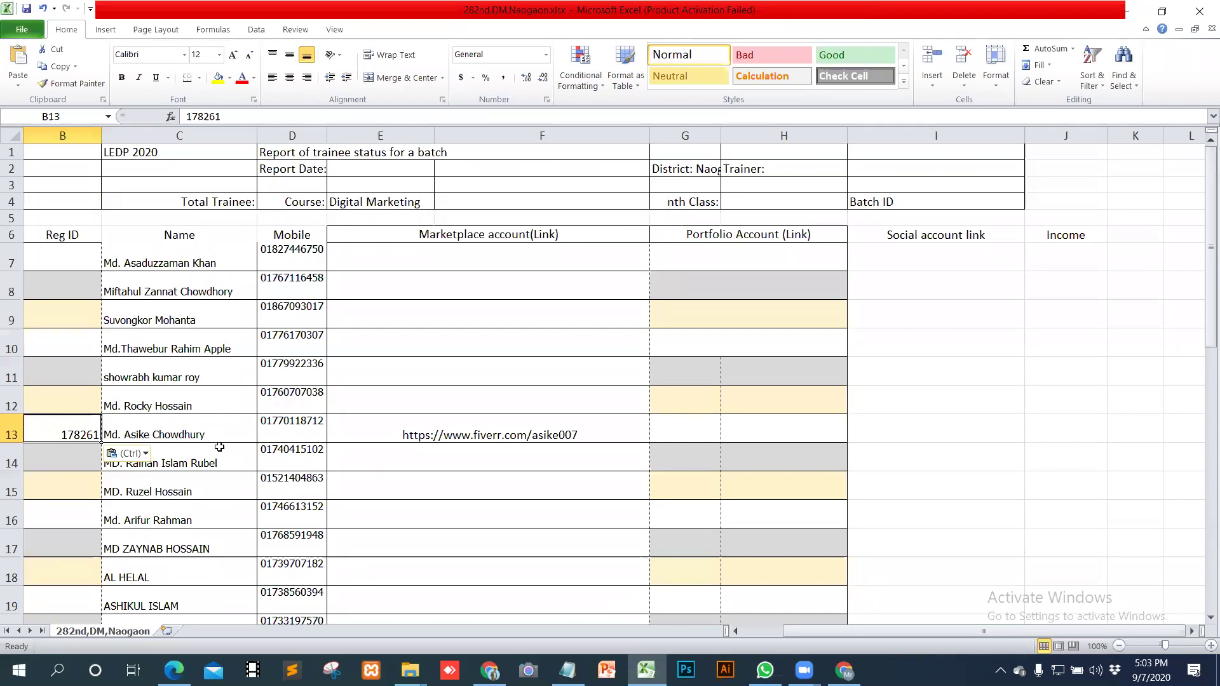
Copy registration number 289468 from the WhatsApp chat into cell B36
scroll(219, 458, down, 4)
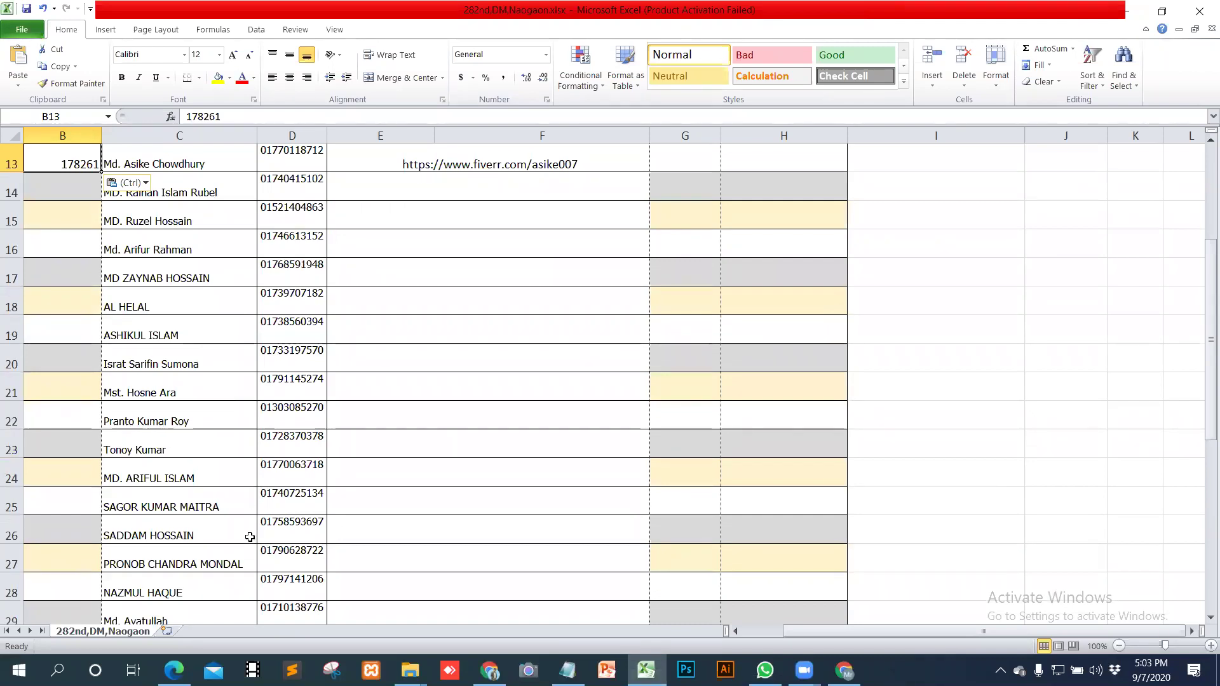
scroll(226, 528, down, 1)
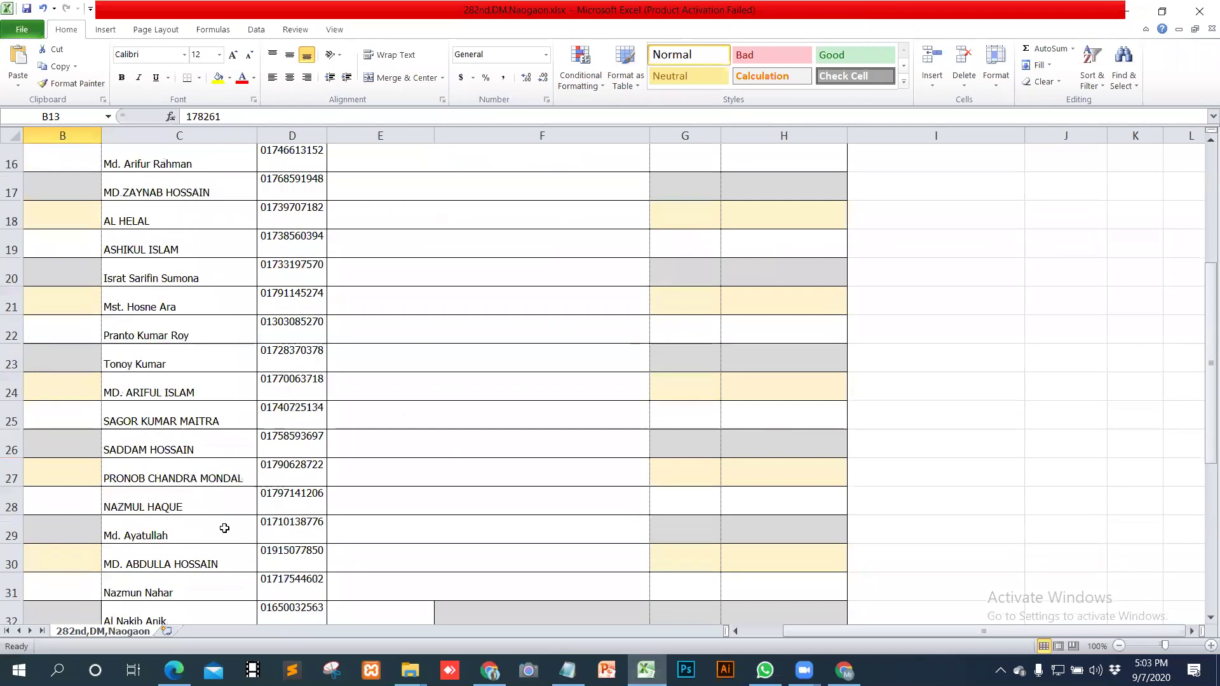
scroll(219, 515, down, 2)
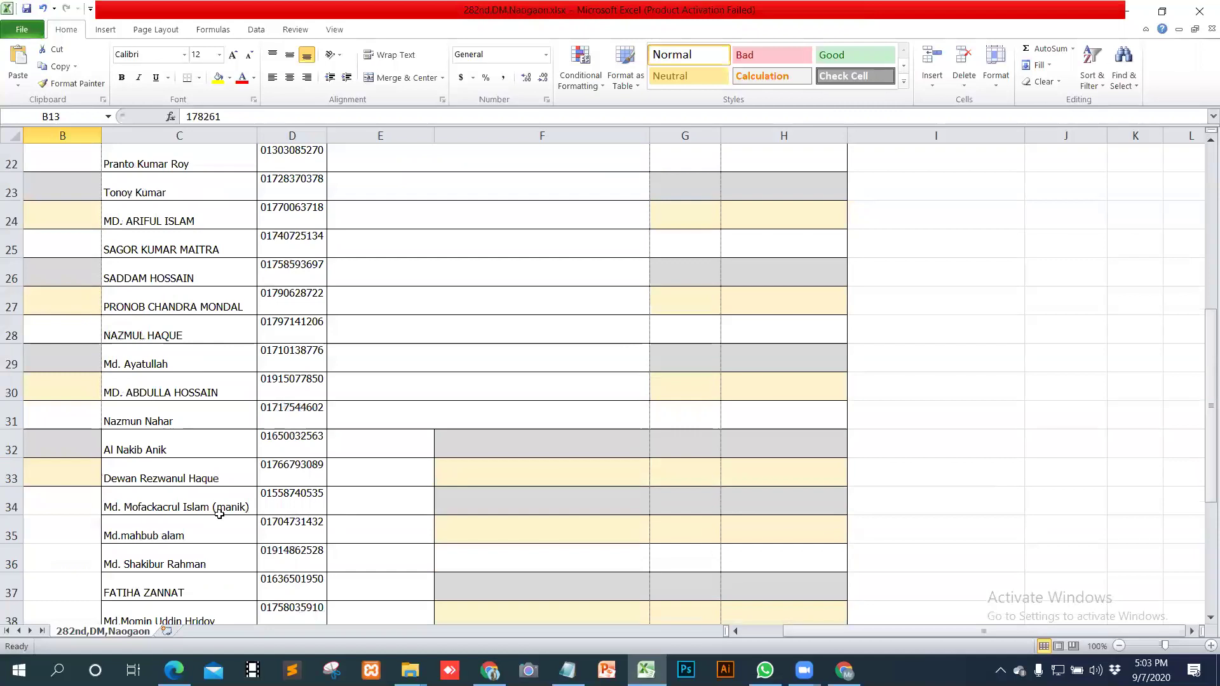
click(79, 559)
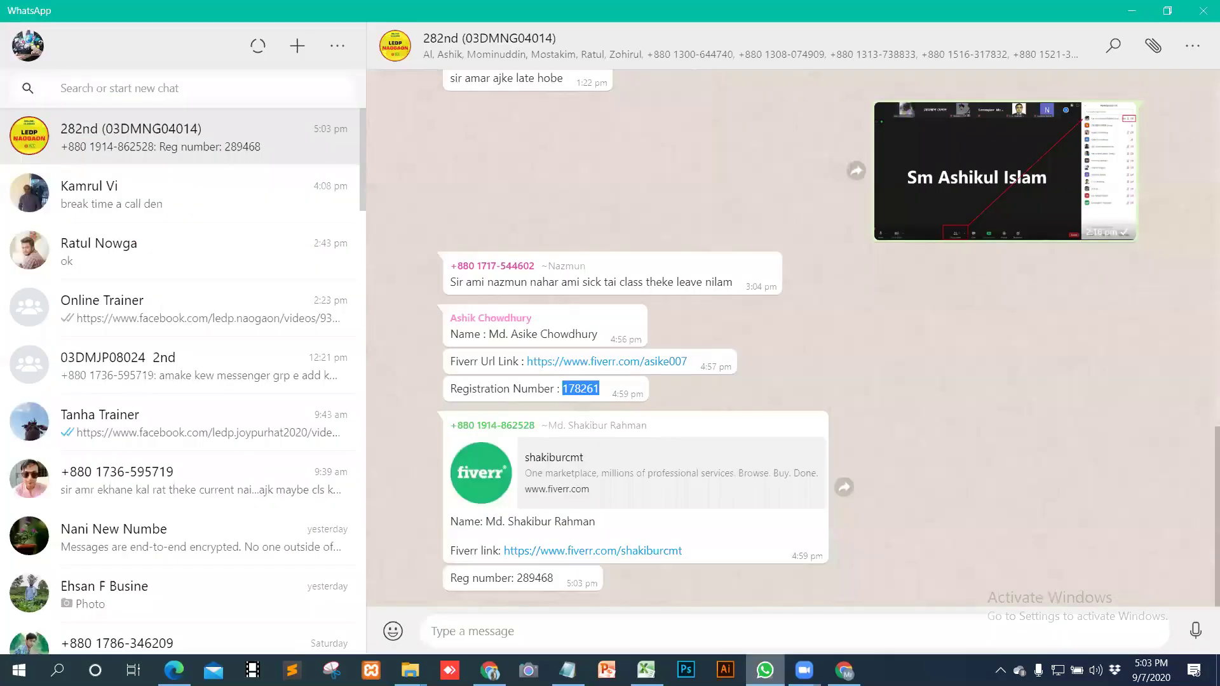
click(764, 670)
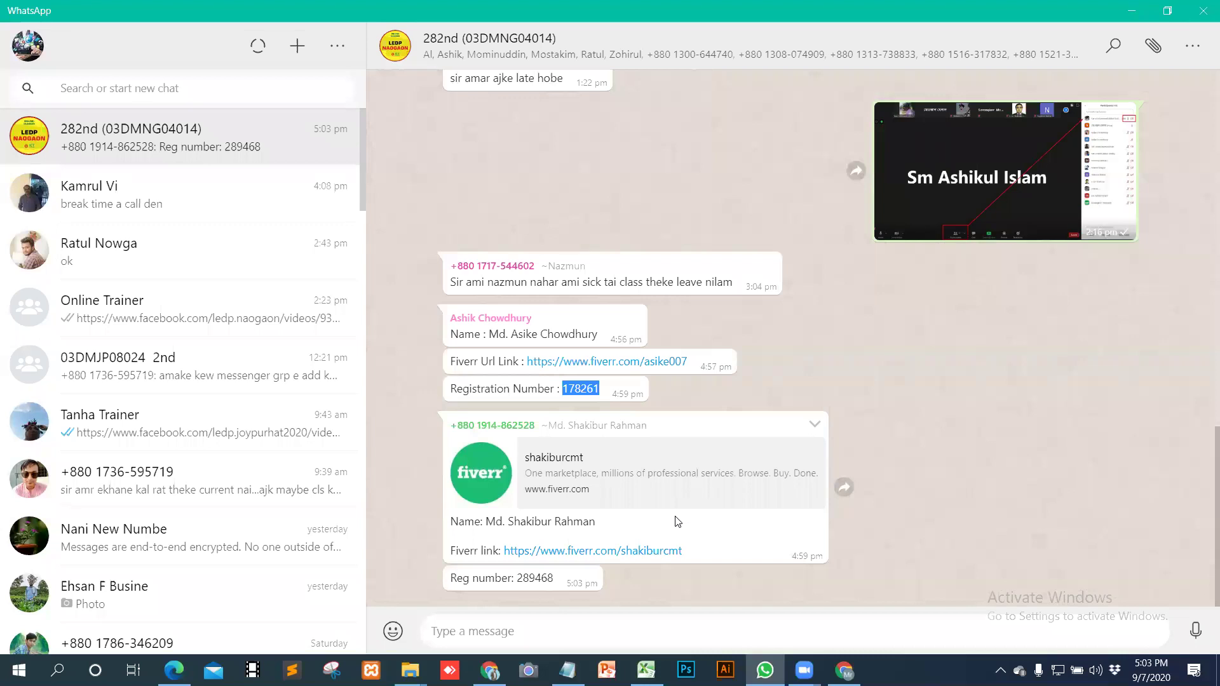
click(558, 580)
drag(556, 580, 516, 579)
key(ctrl+c)
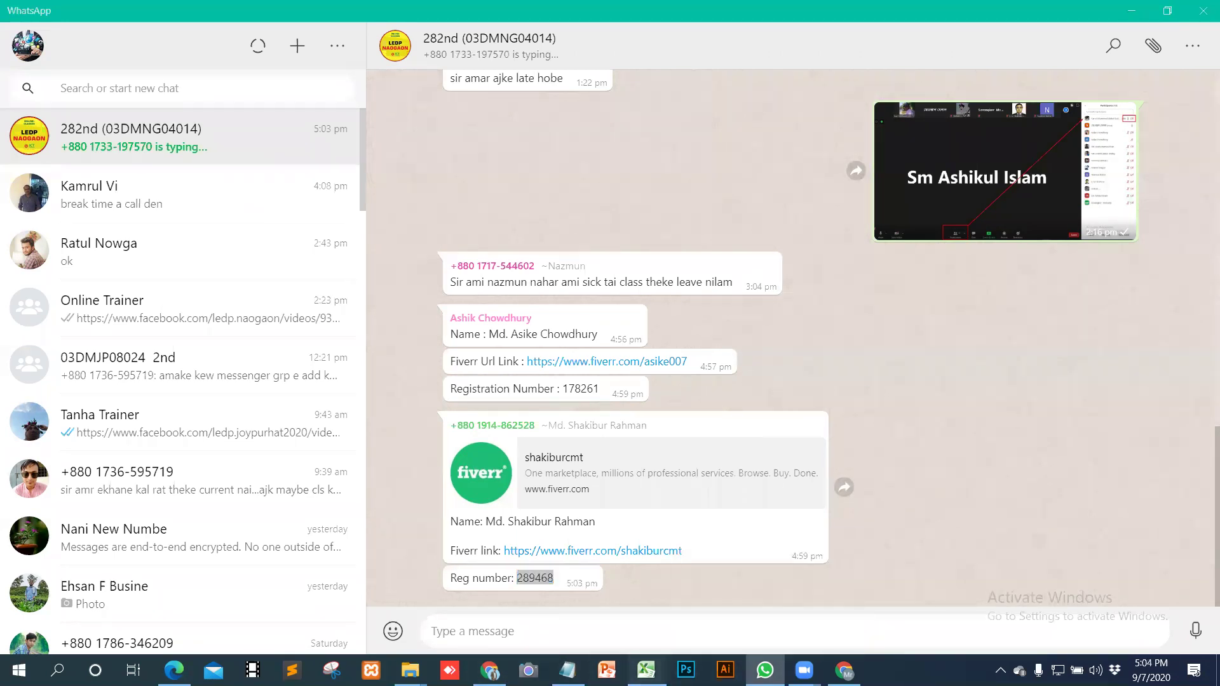
click(646, 670)
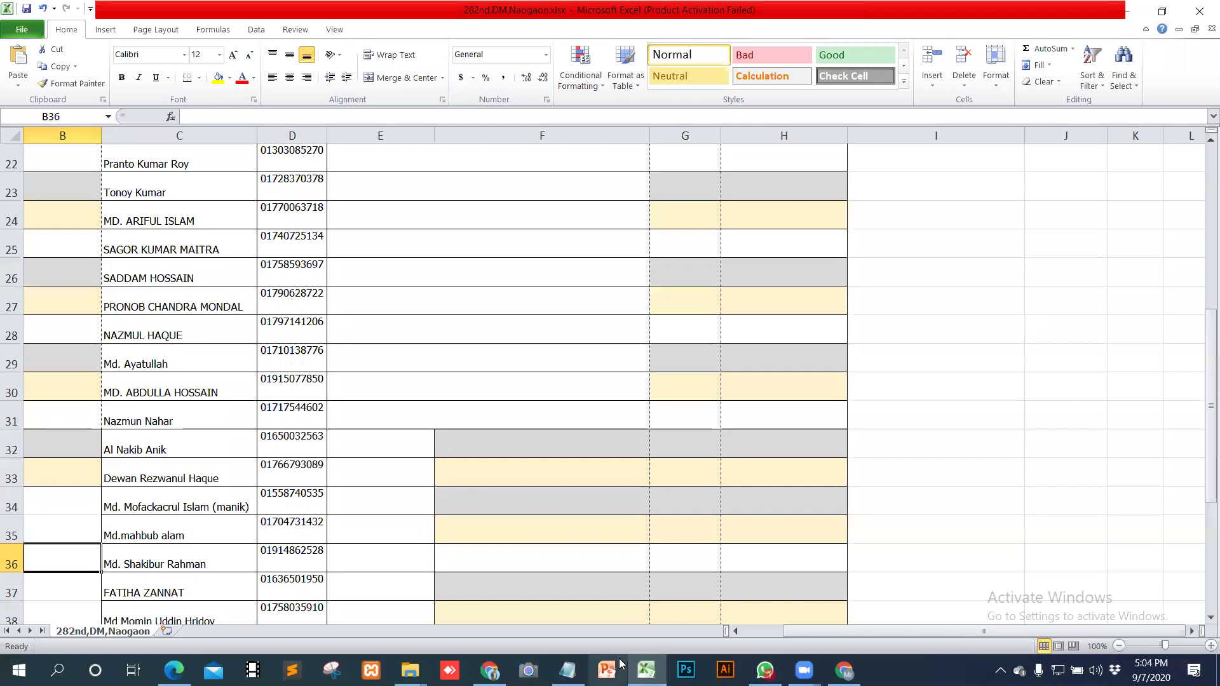
key(ctrl+v)
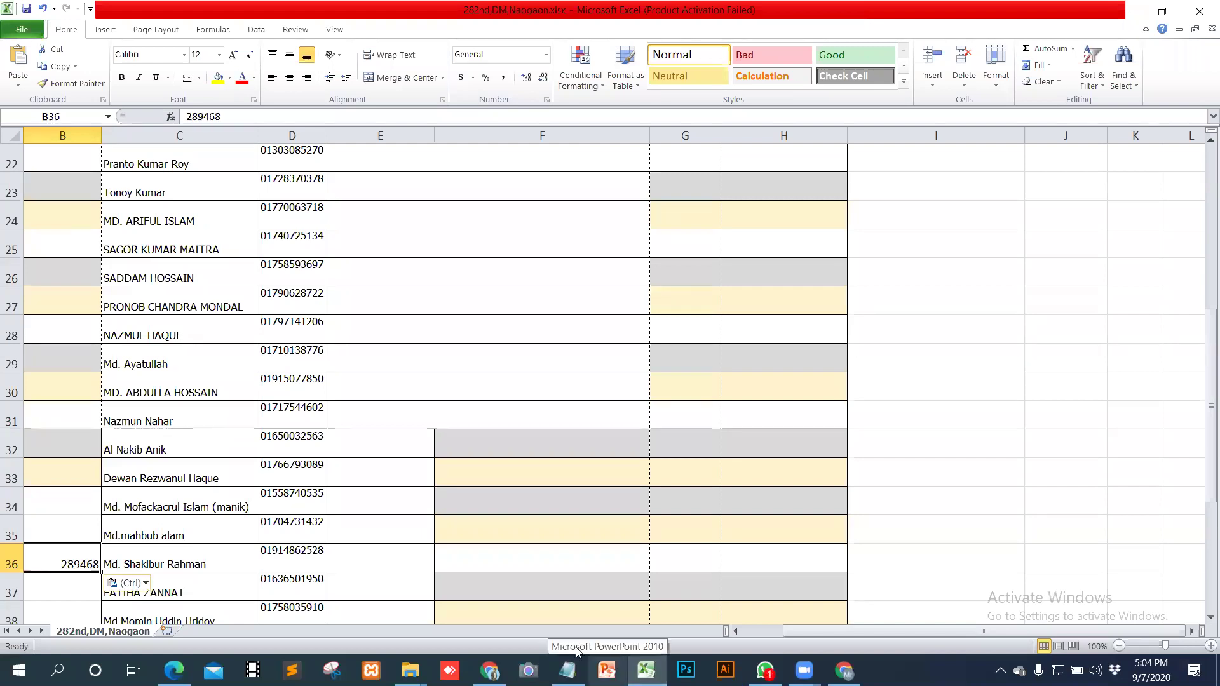
click(382, 559)
Merge E36:F36 and paste the trainee's Fiverr profile link from WhatsApp into it
drag(425, 558, 478, 550)
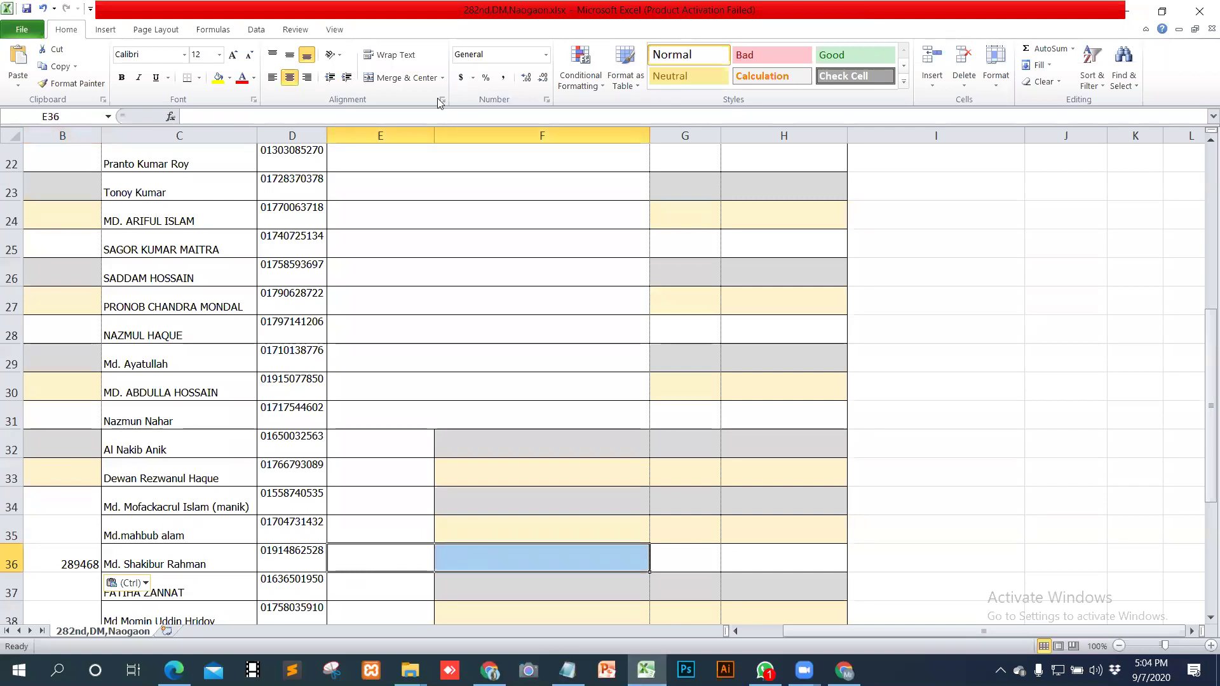
click(368, 79)
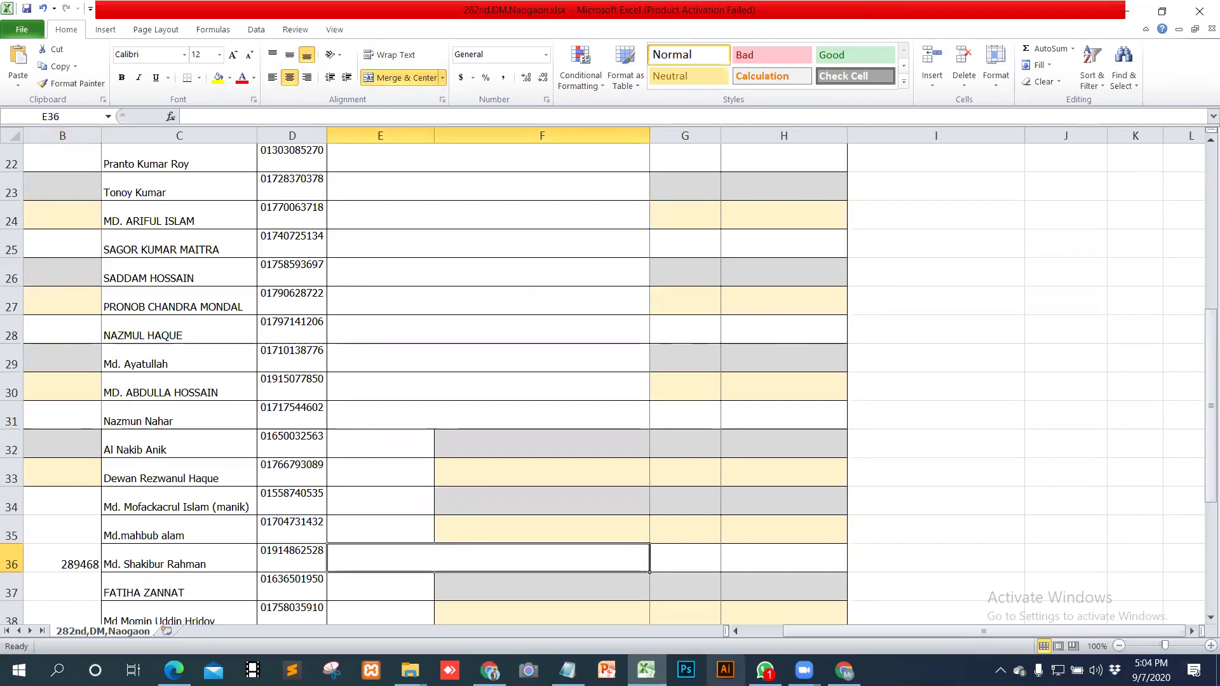
key(alt+Tab)
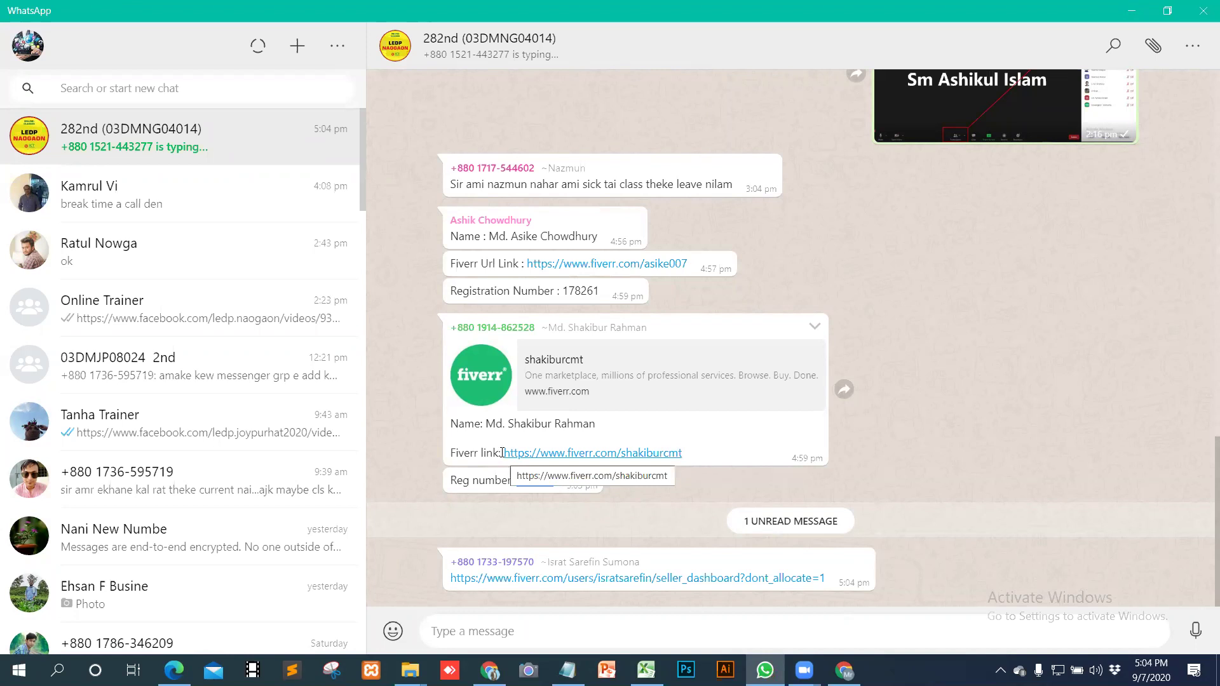
drag(502, 452, 707, 454)
key(ctrl+c)
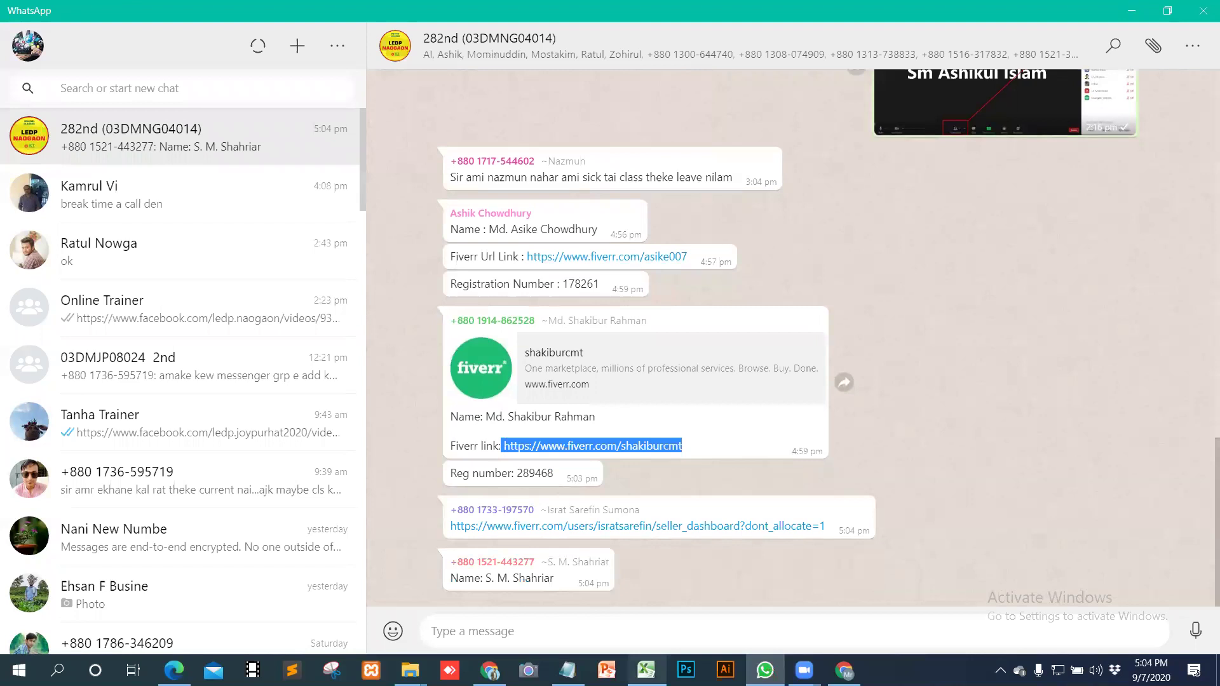
click(645, 670)
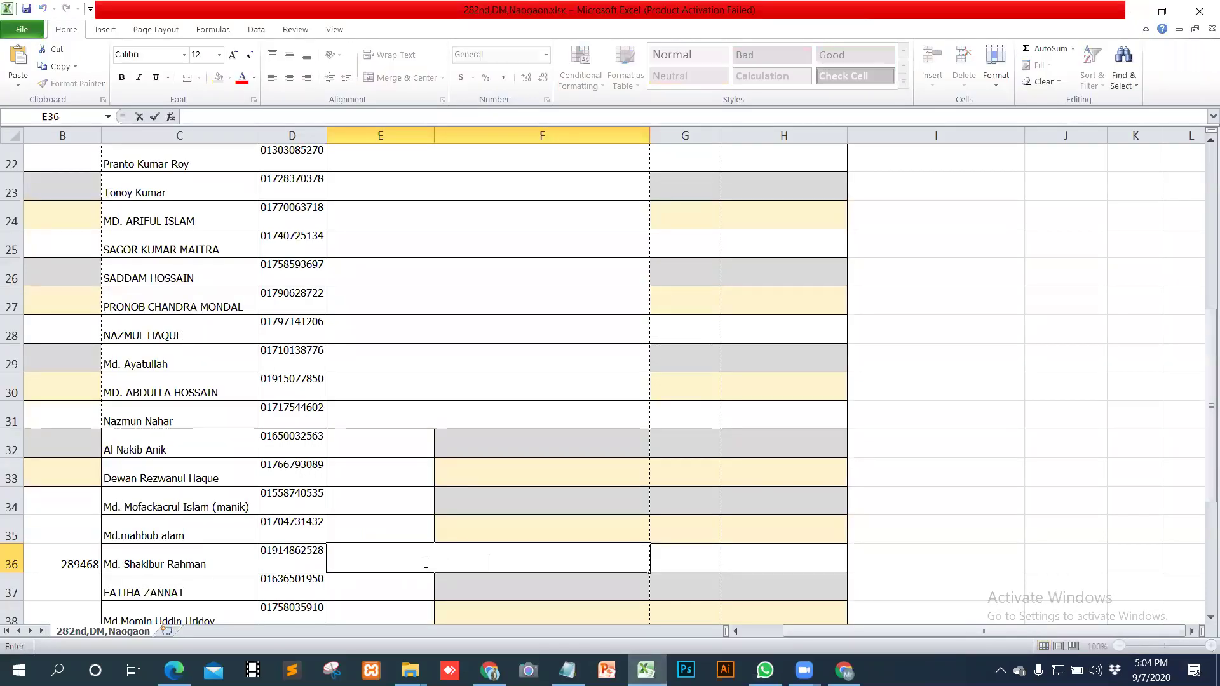
key(ctrl+v)
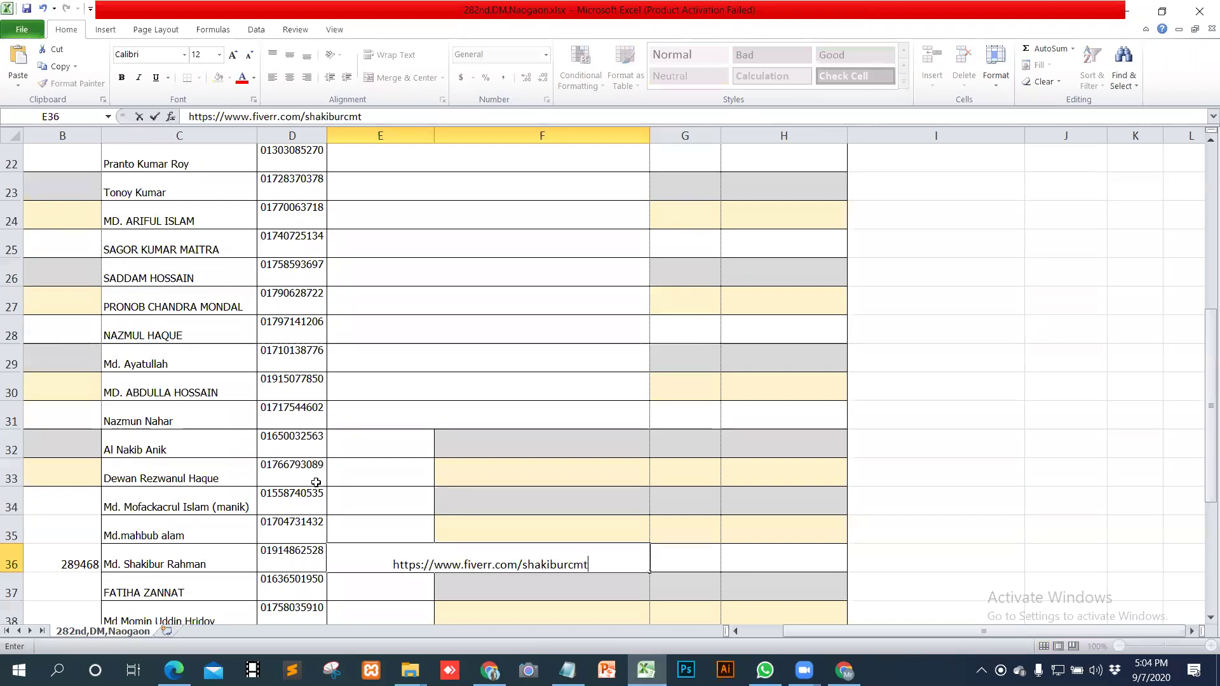
Commit the row 36 Fiverr link and merge E:F in rows 35, 34, 33 and 32
click(417, 528)
drag(416, 528, 502, 532)
click(401, 77)
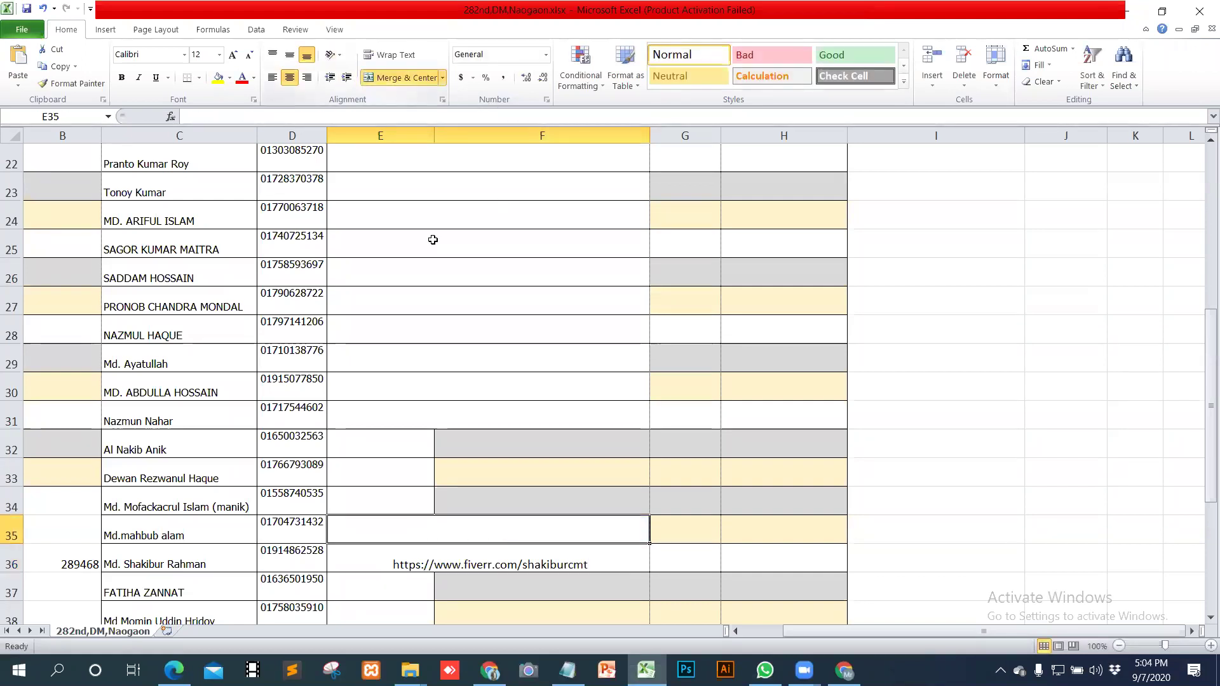
click(378, 502)
drag(454, 493, 485, 493)
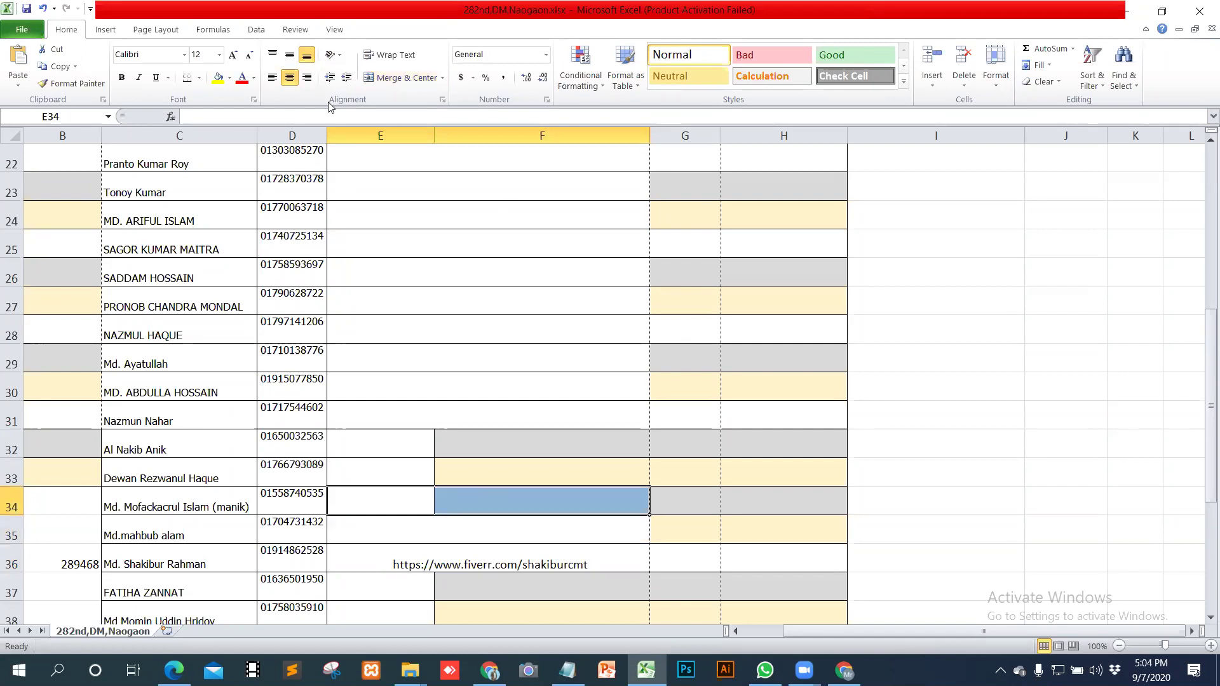
click(402, 77)
drag(372, 468, 485, 469)
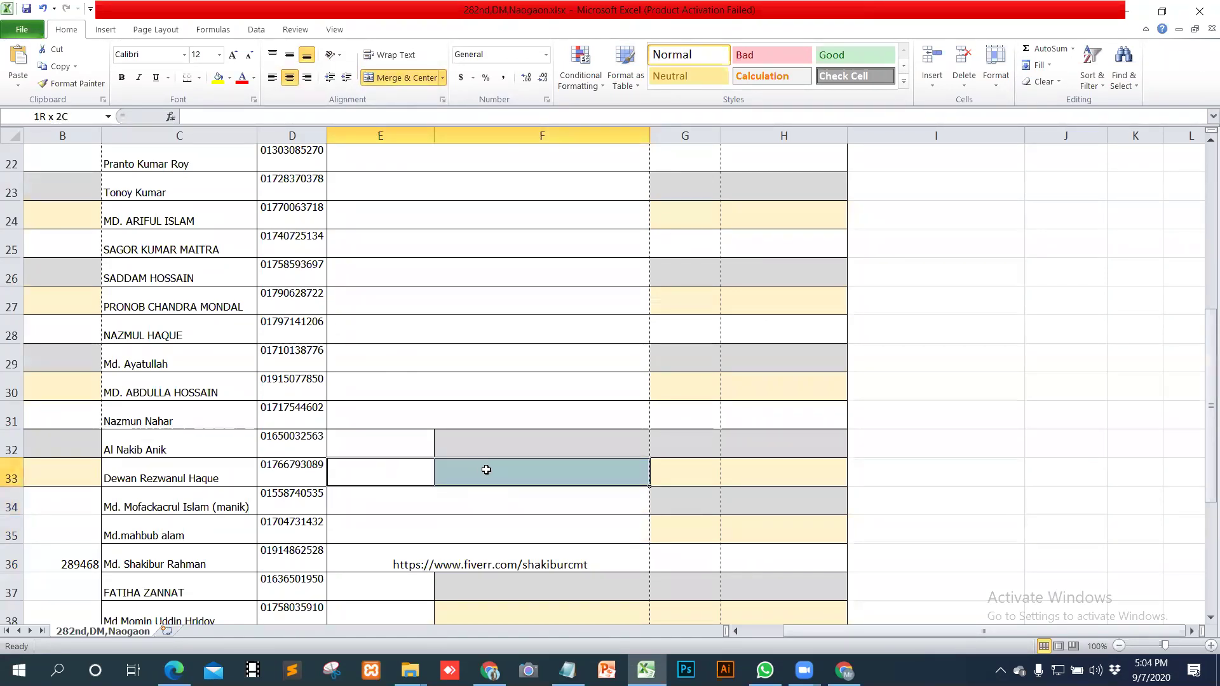
click(369, 77)
drag(348, 445, 502, 443)
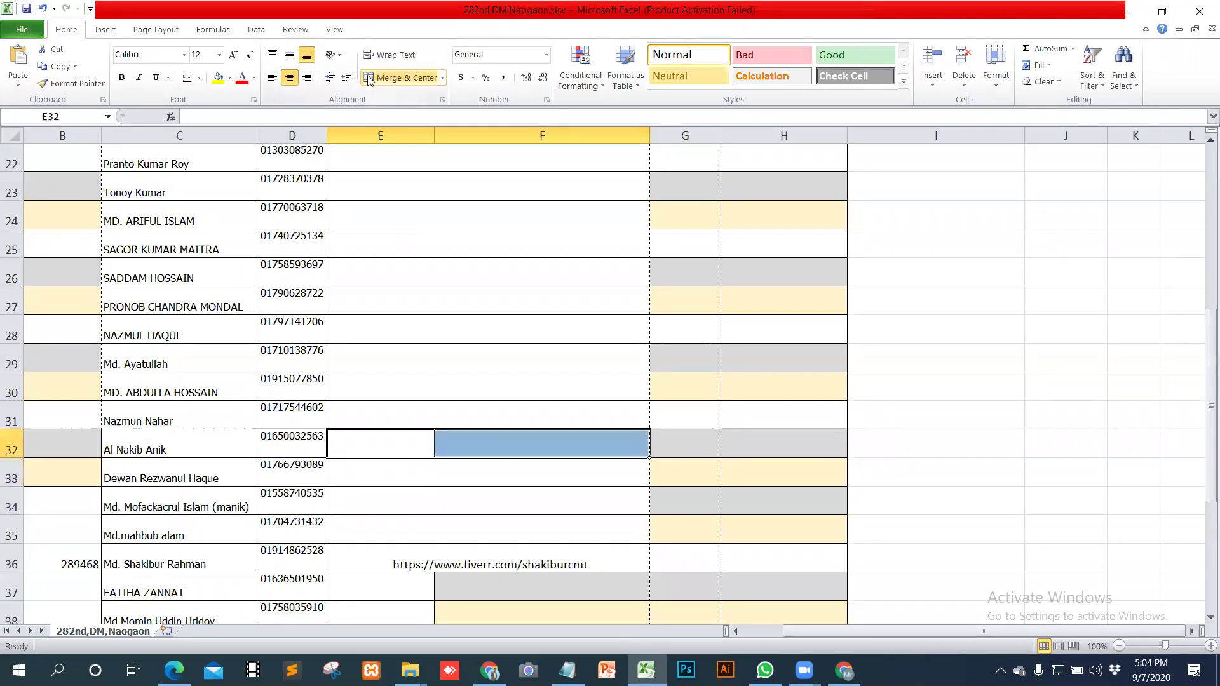
click(400, 78)
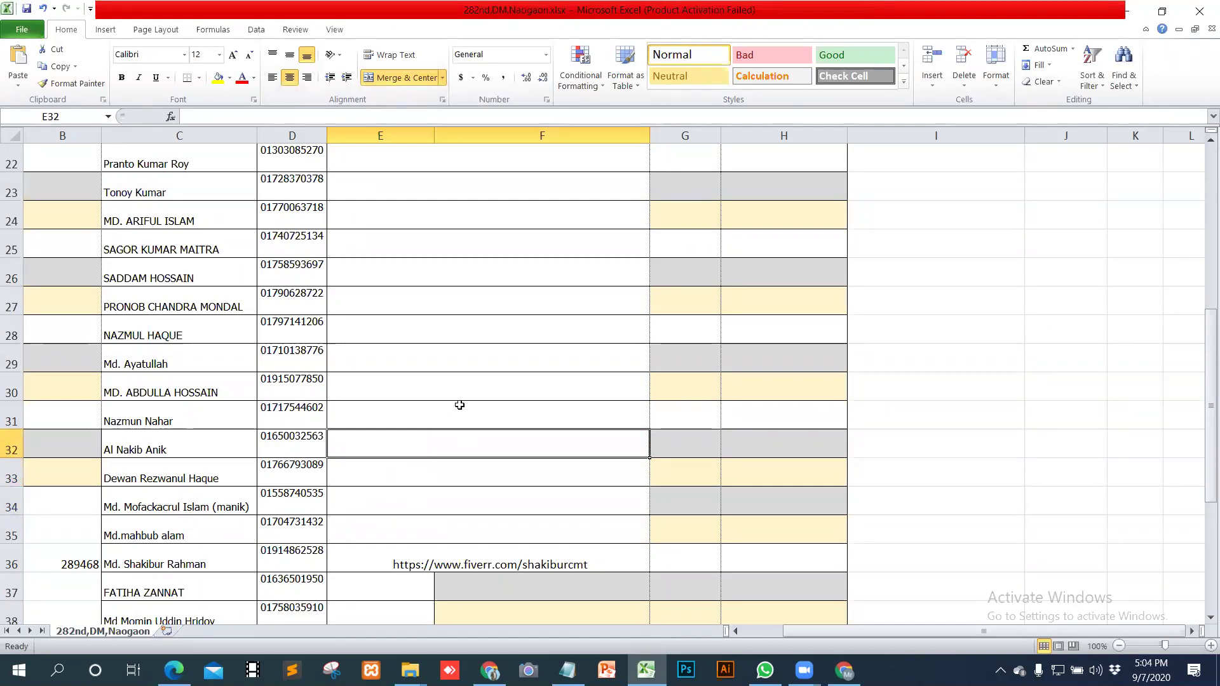
Merge columns E and F in each of rows 37 through 40
scroll(499, 439, down, 1)
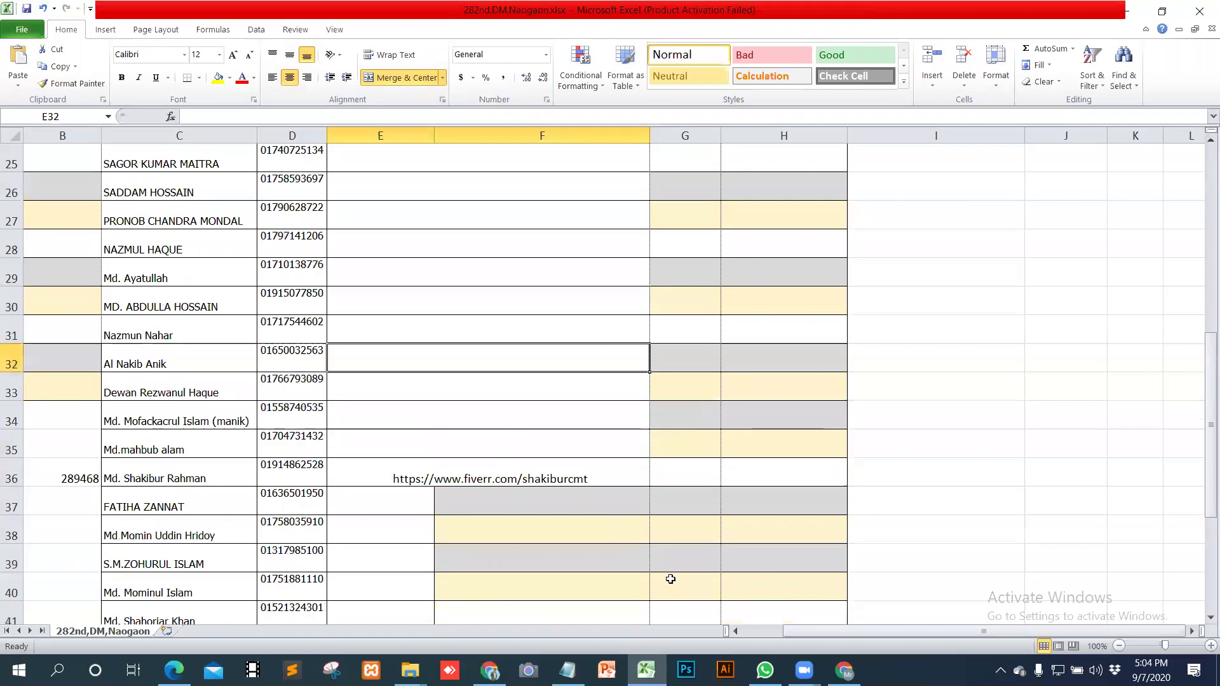
drag(370, 496, 473, 504)
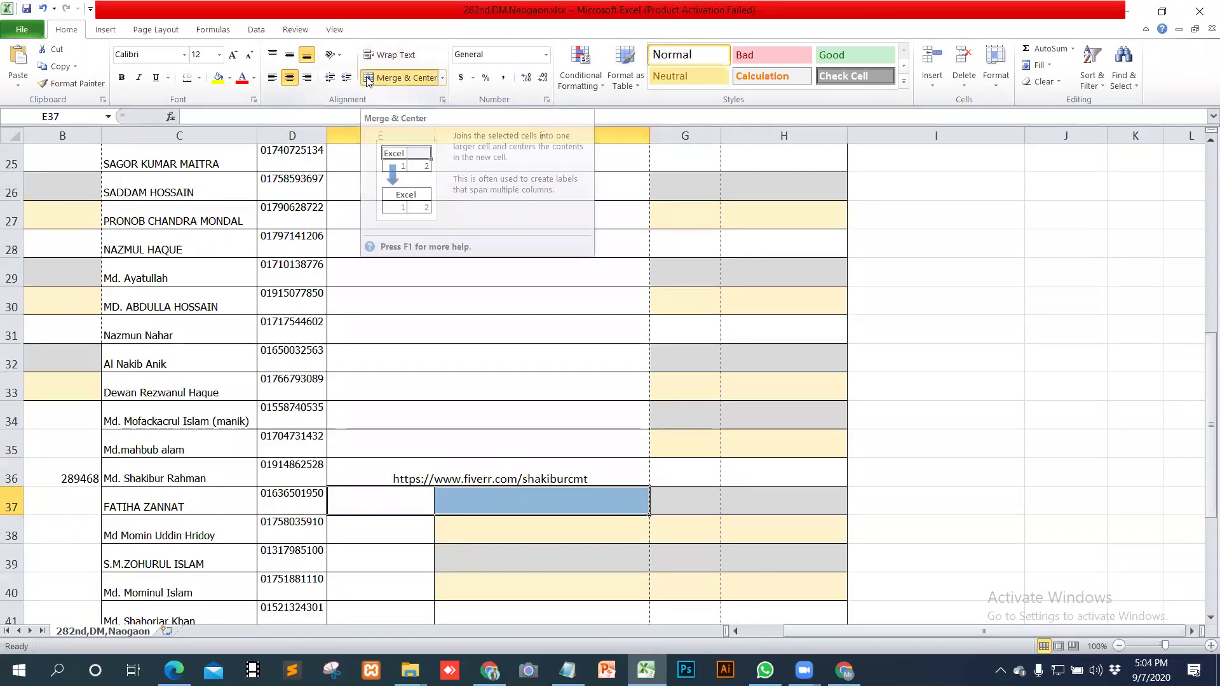
click(388, 78)
drag(407, 534, 483, 533)
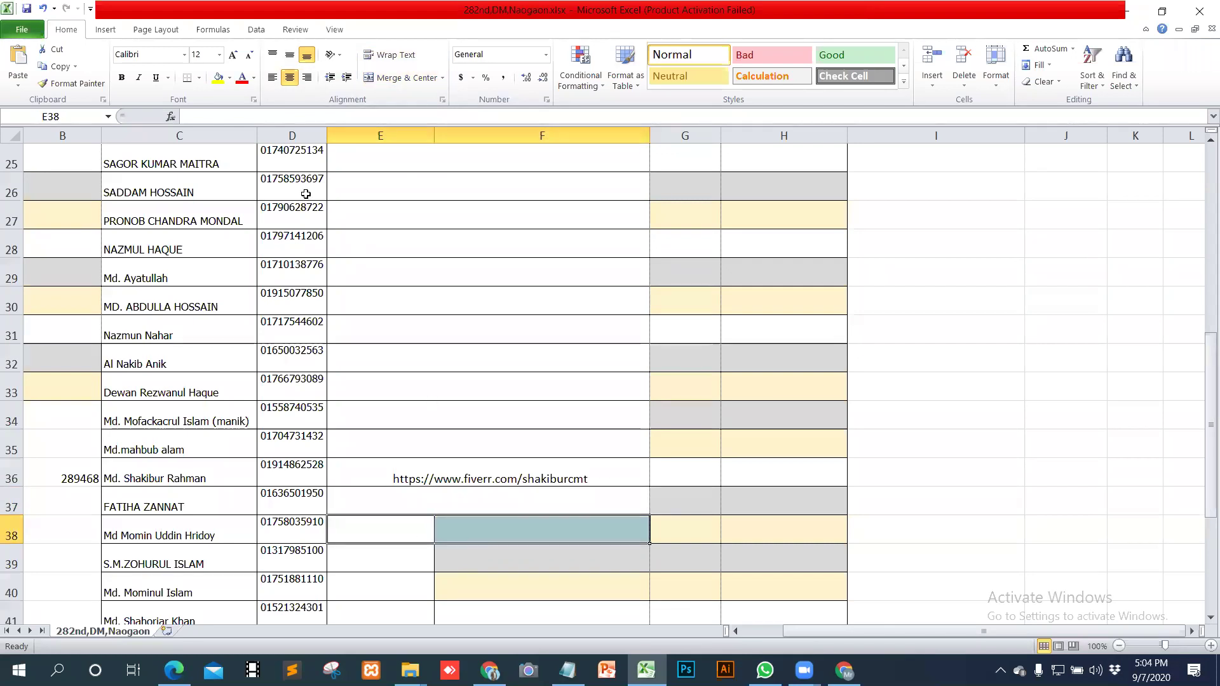
click(369, 79)
drag(401, 555, 490, 561)
click(371, 78)
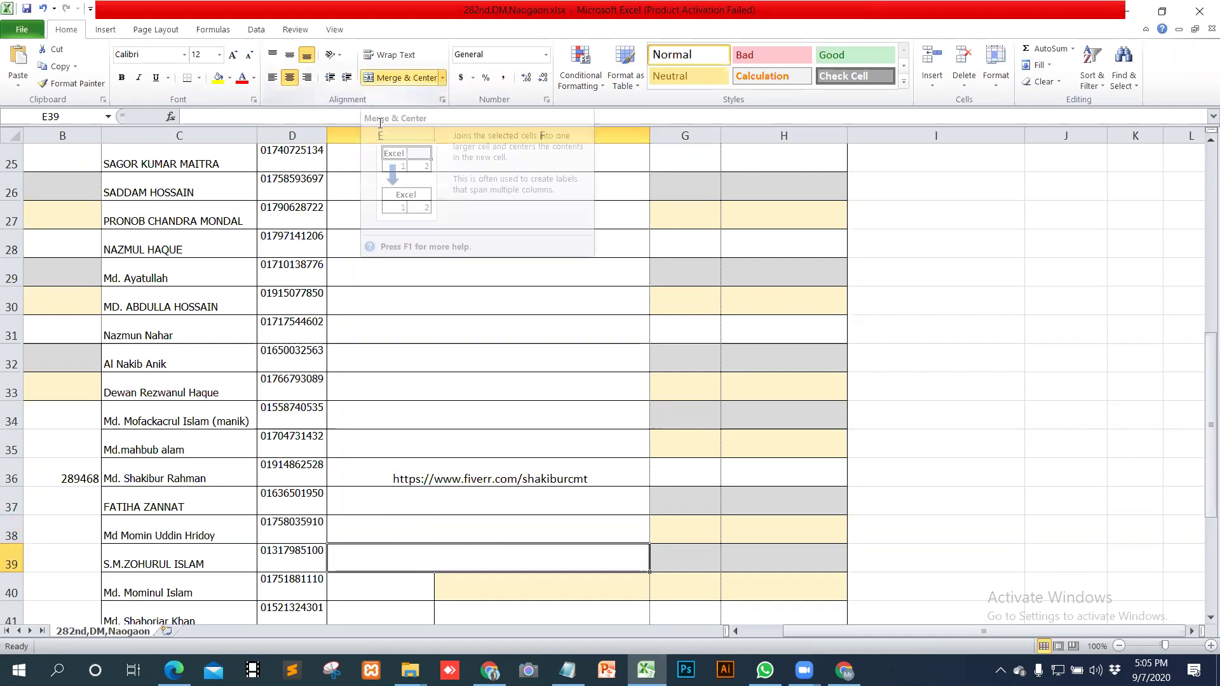
drag(416, 588, 461, 577)
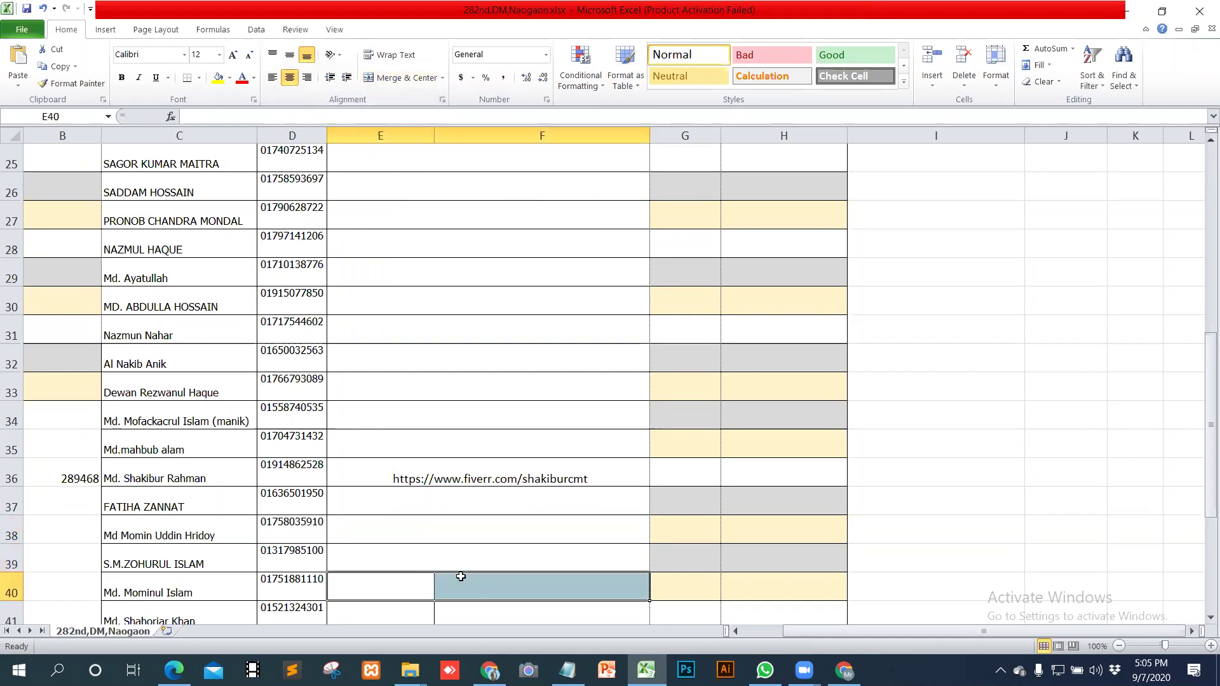
click(372, 77)
Merge columns E and F in each of rows 41 through 44
scroll(472, 445, down, 2)
drag(394, 449, 485, 441)
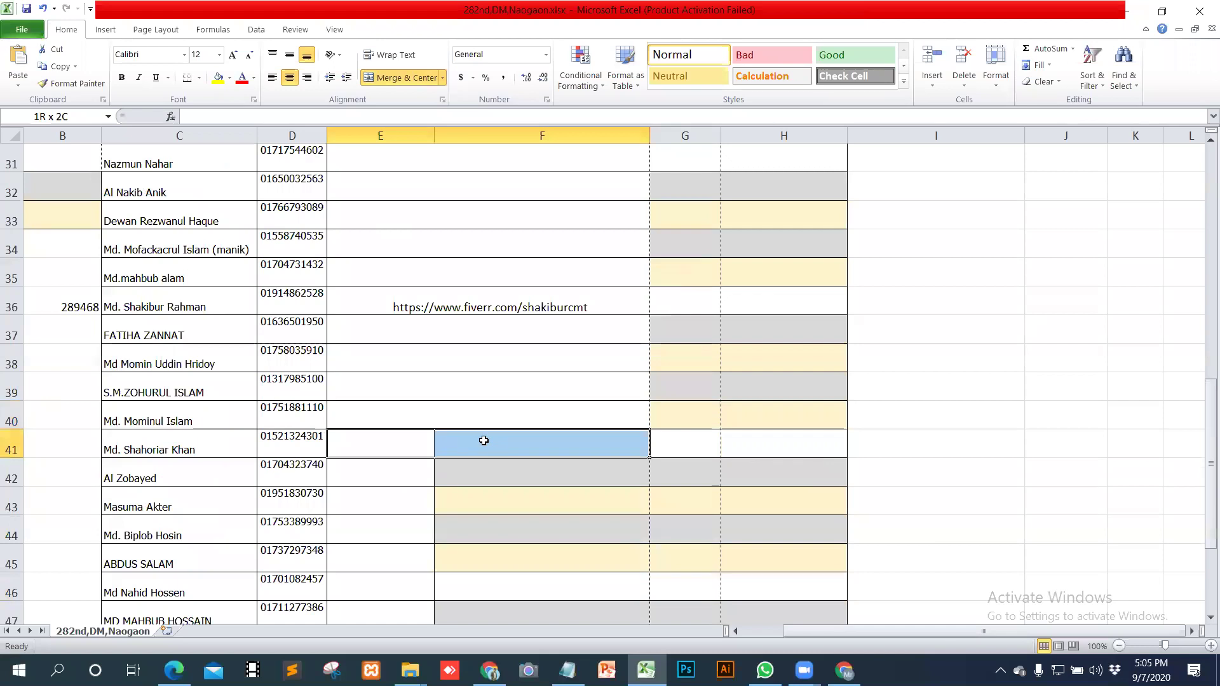
click(372, 78)
click(405, 475)
drag(471, 475, 483, 474)
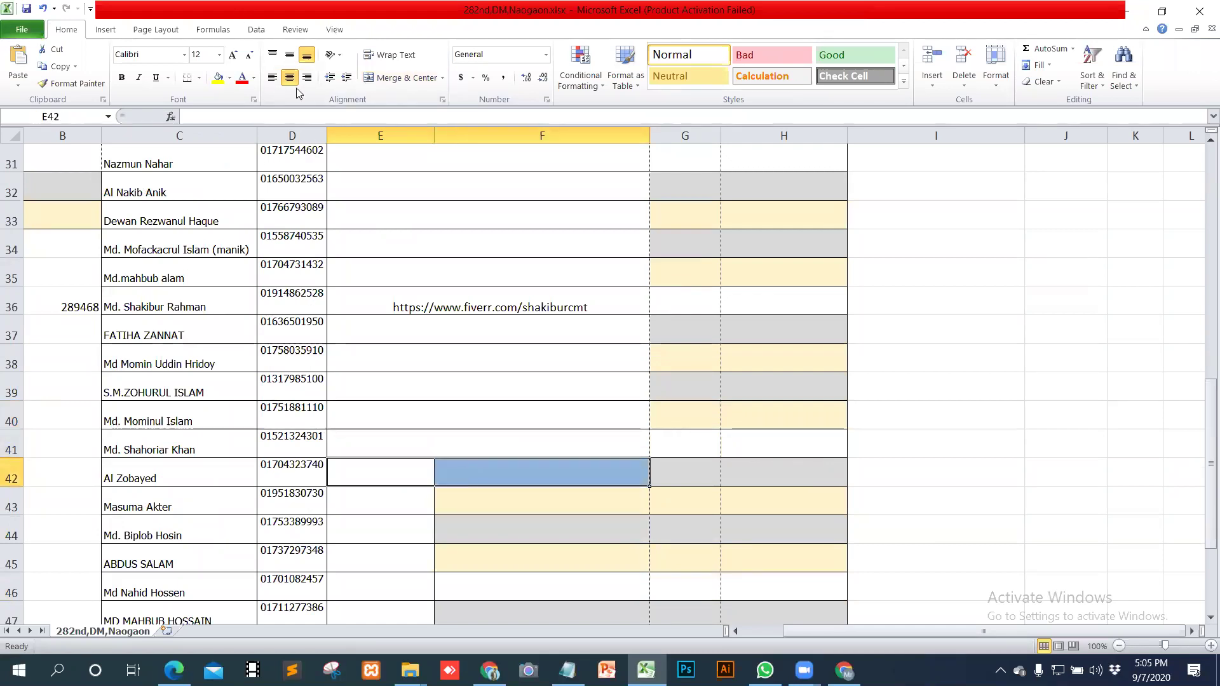
click(372, 77)
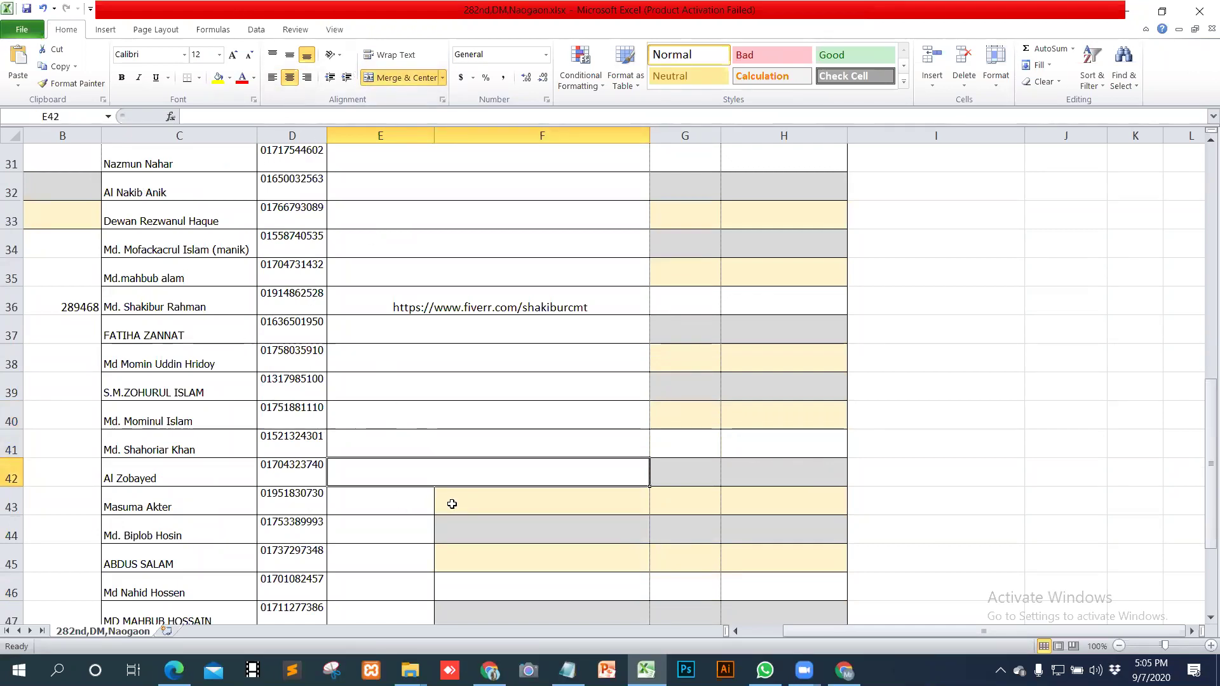
drag(400, 503, 483, 502)
click(372, 77)
drag(413, 531, 484, 537)
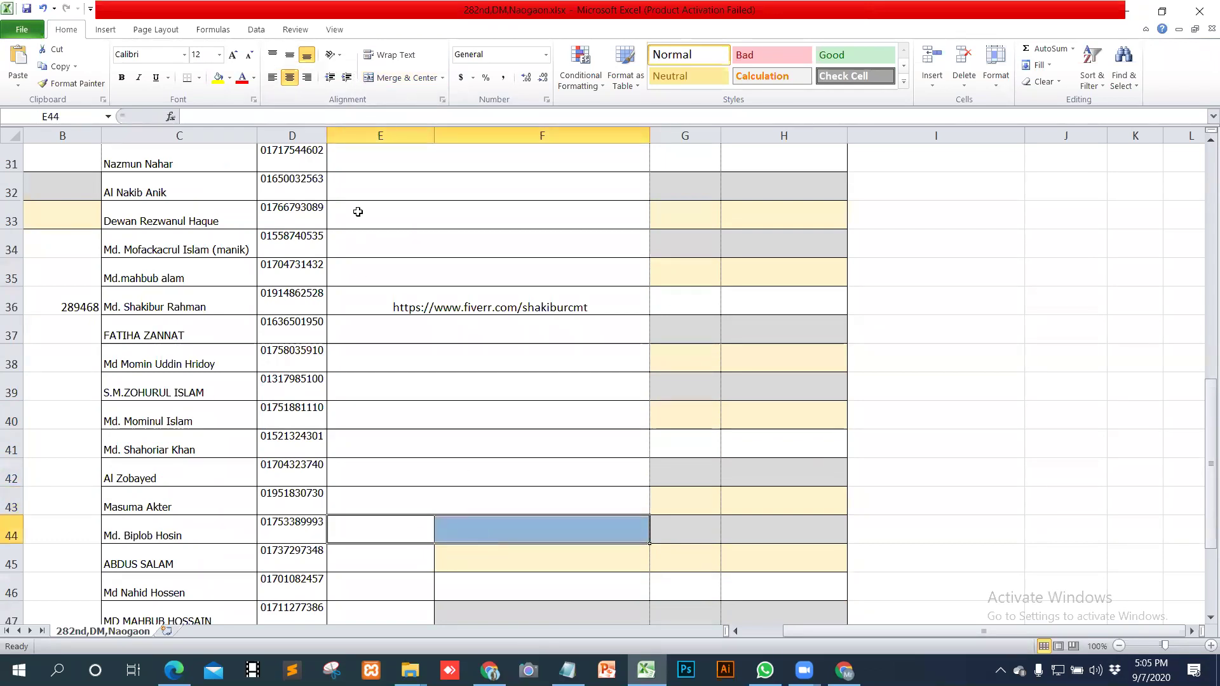
click(369, 81)
Merge columns E and F in rows 45, 46 and 47
drag(374, 558, 458, 562)
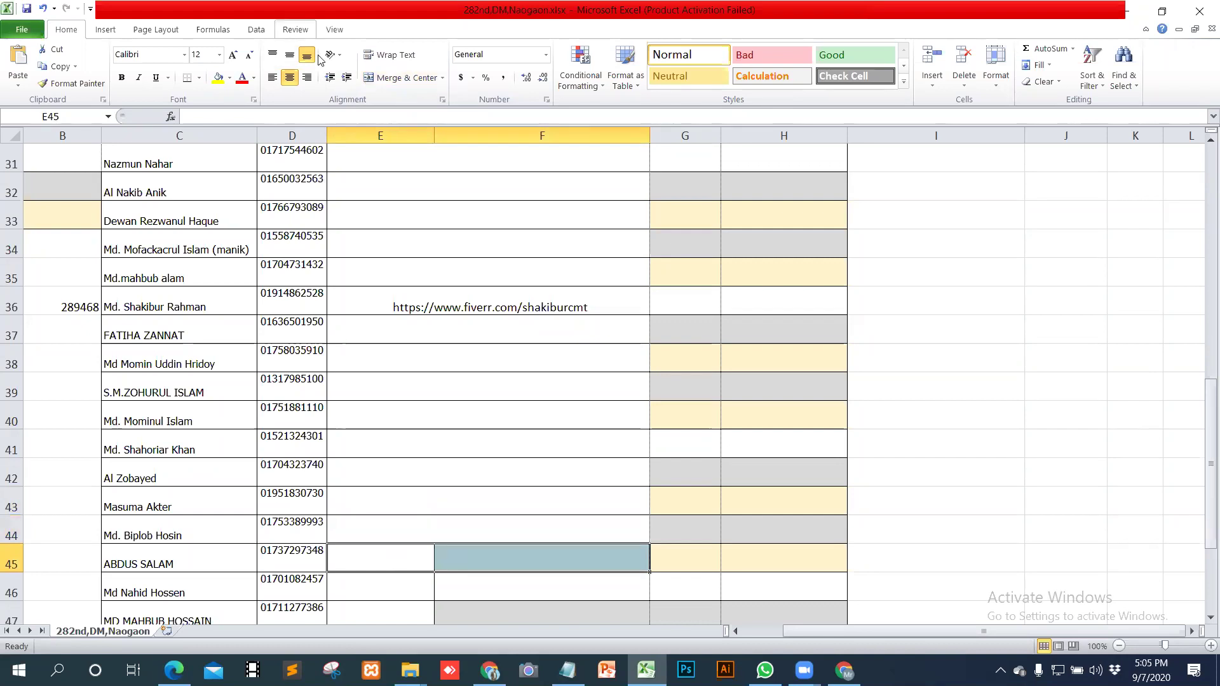
click(372, 78)
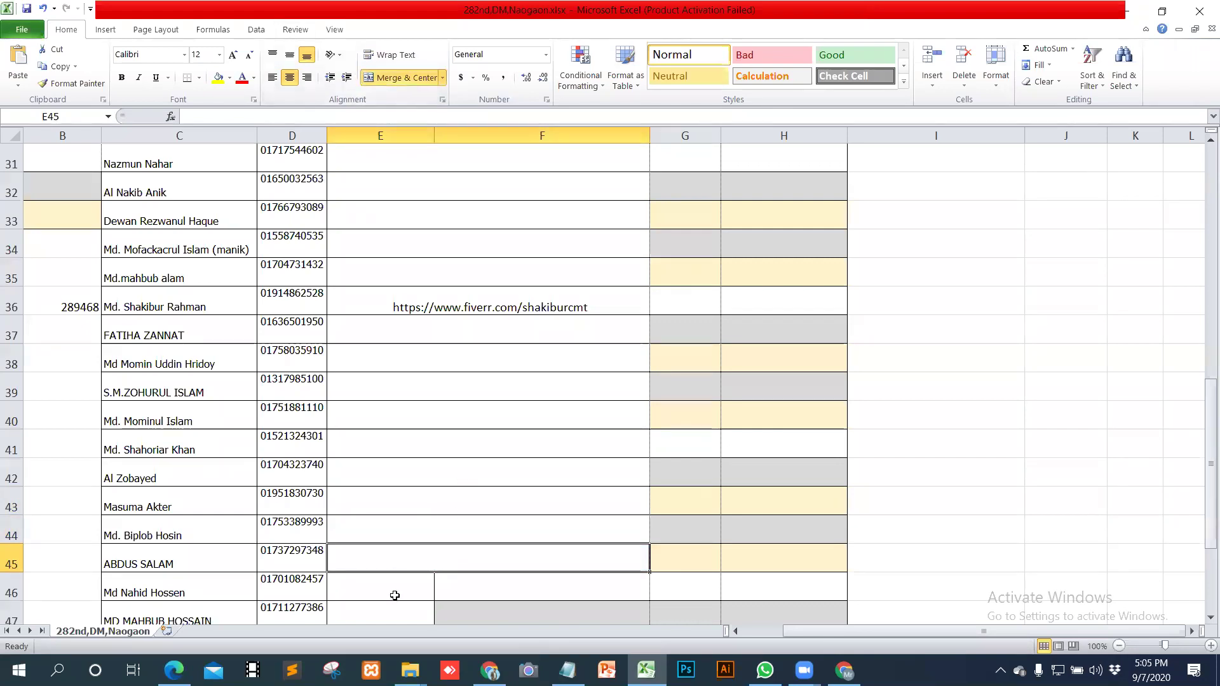
drag(394, 595, 471, 588)
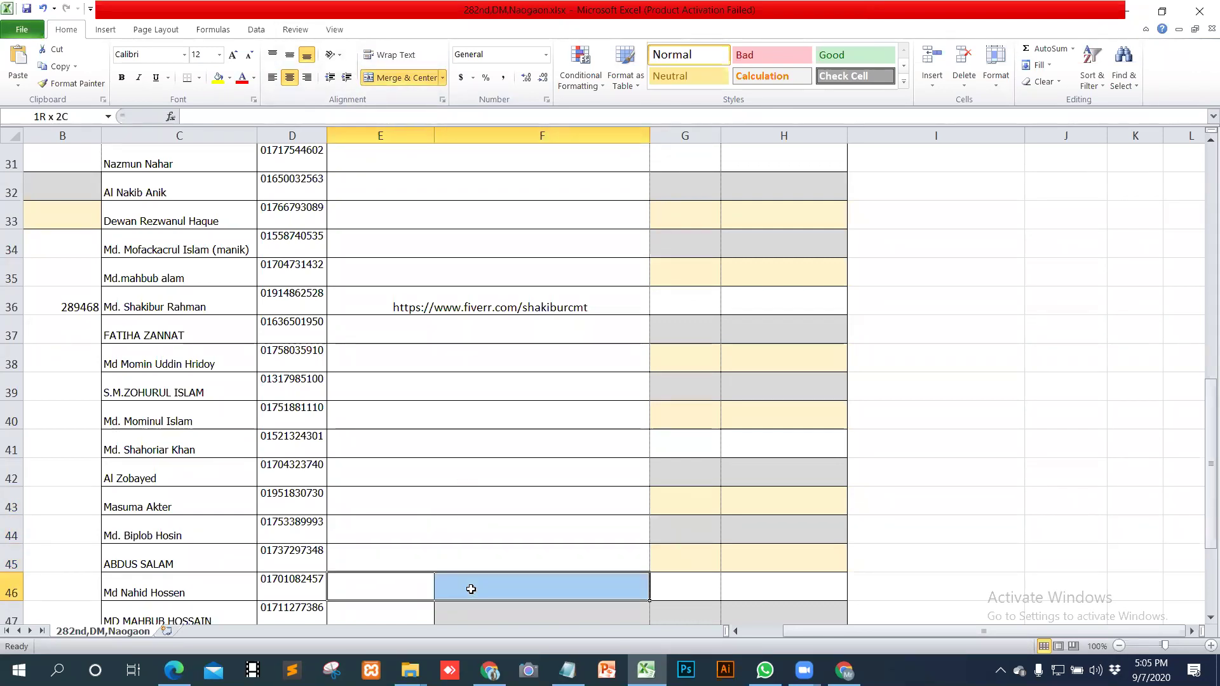
click(367, 81)
drag(404, 611, 490, 620)
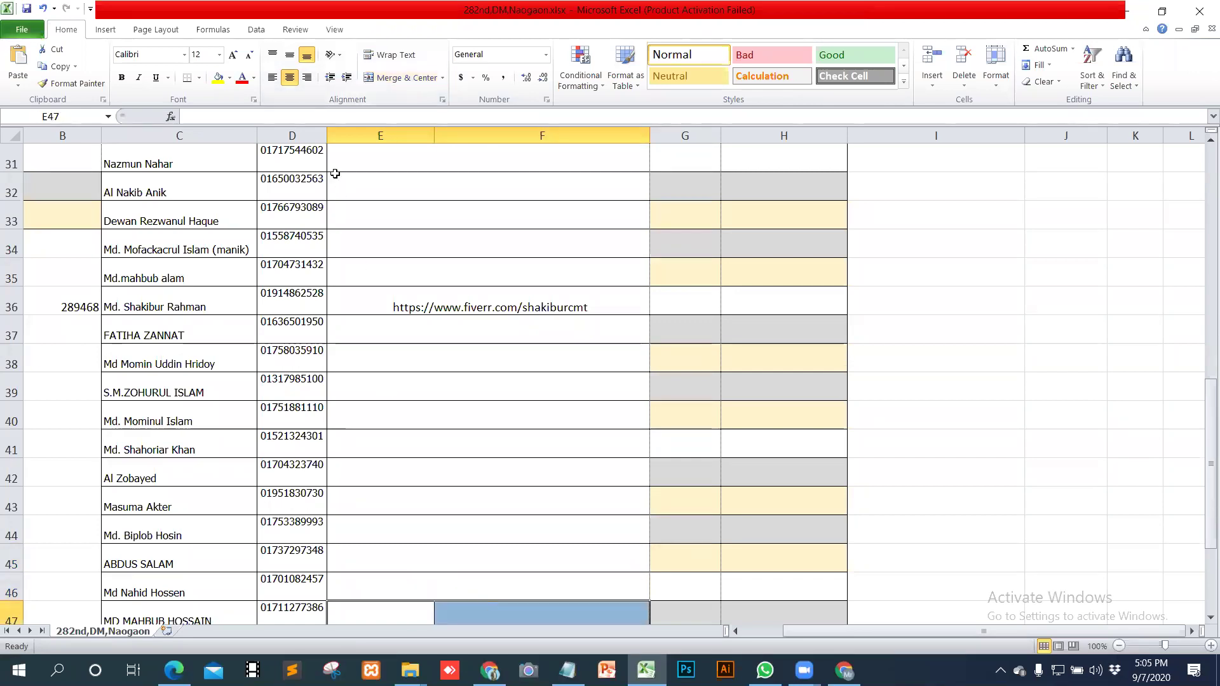
click(369, 80)
Click an empty cell below the roster, then bring the WhatsApp group chat forward
scroll(535, 411, down, 3)
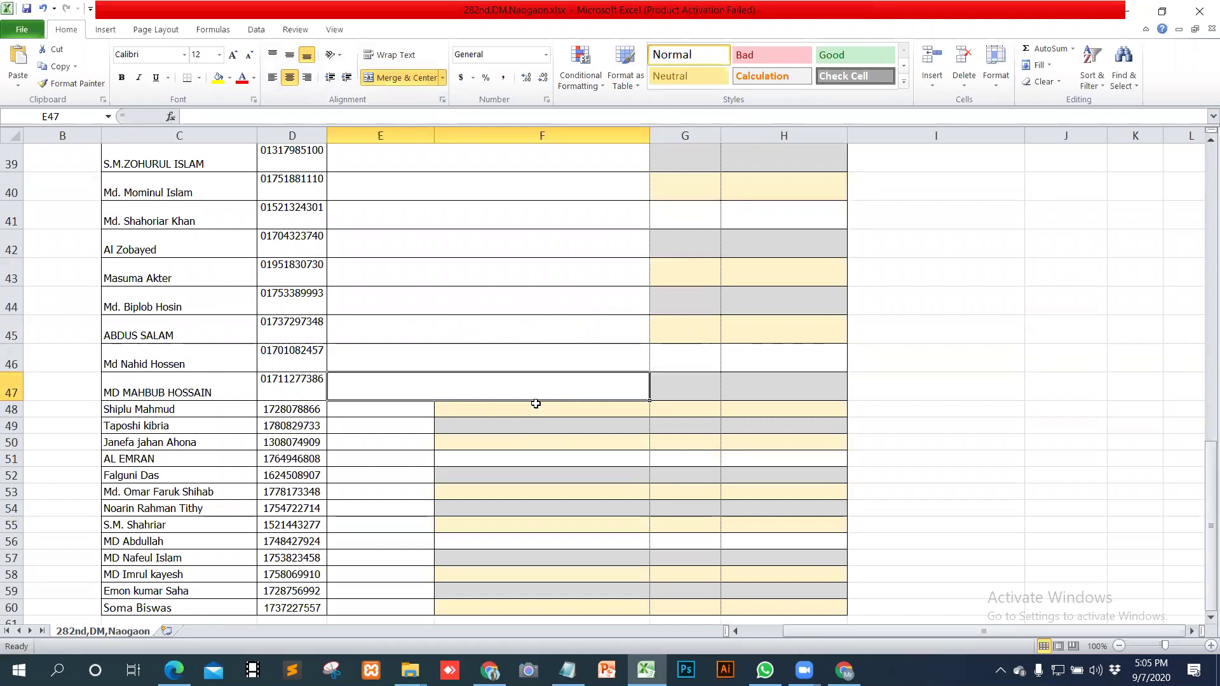
scroll(534, 407, down, 1)
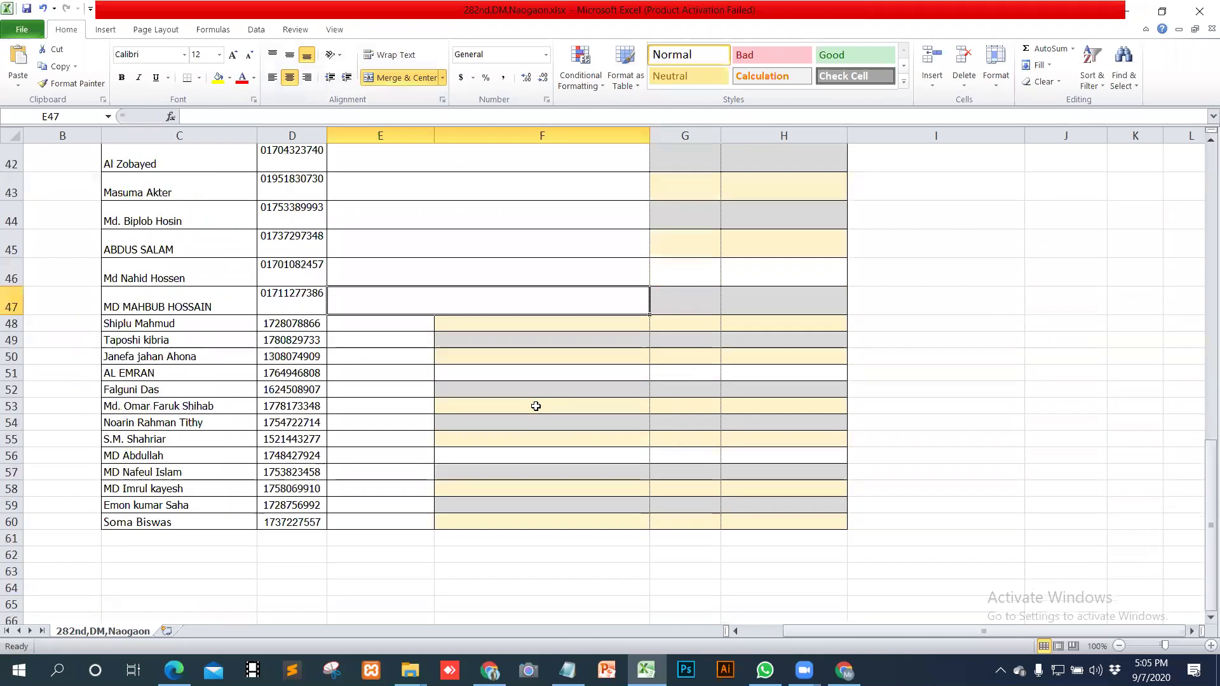
click(277, 589)
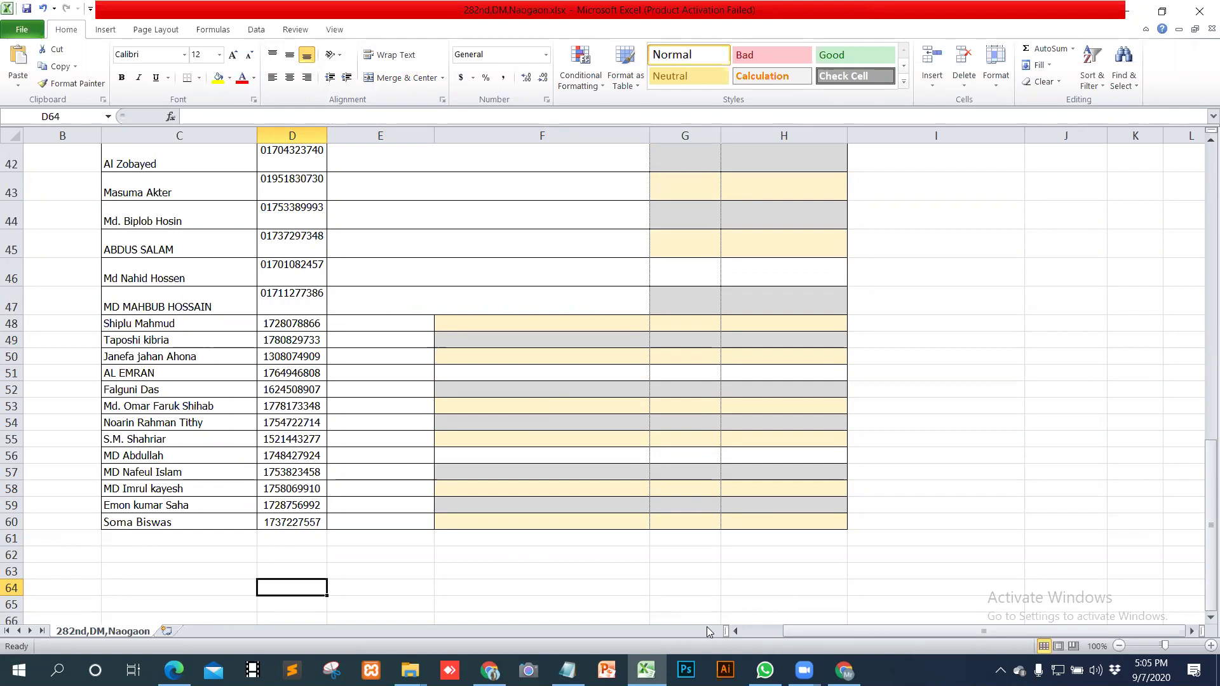
scroll(373, 264, up, 3)
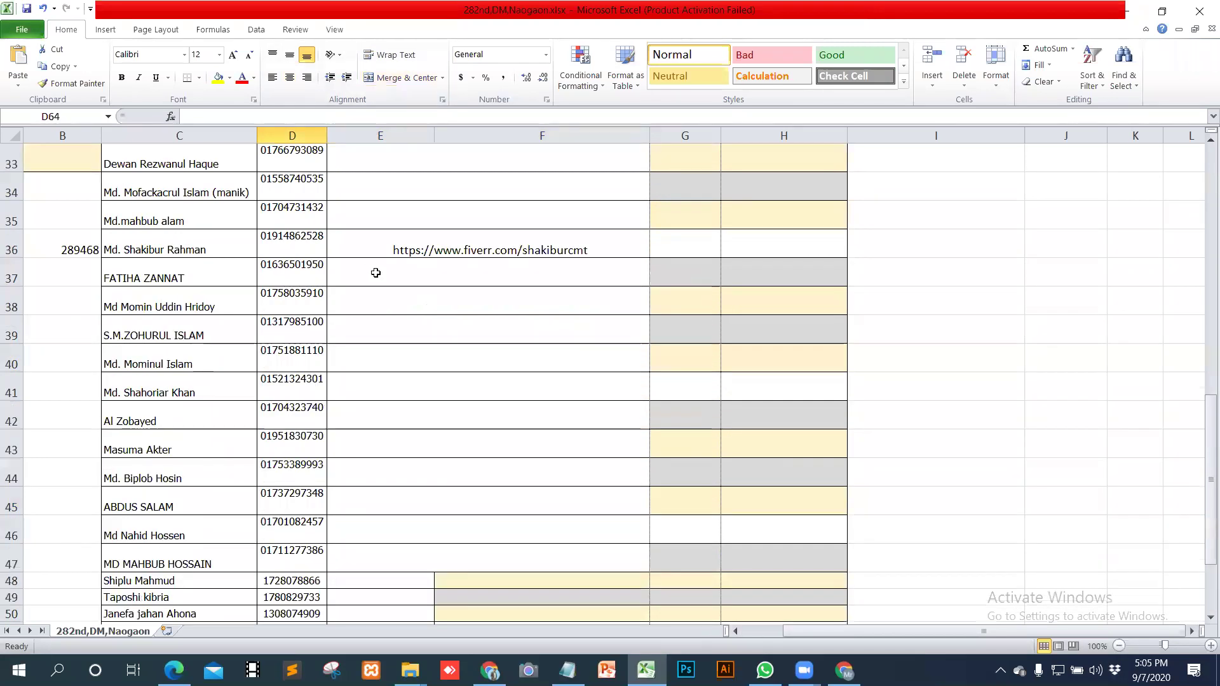
scroll(382, 286, up, 2)
scroll(381, 299, up, 6)
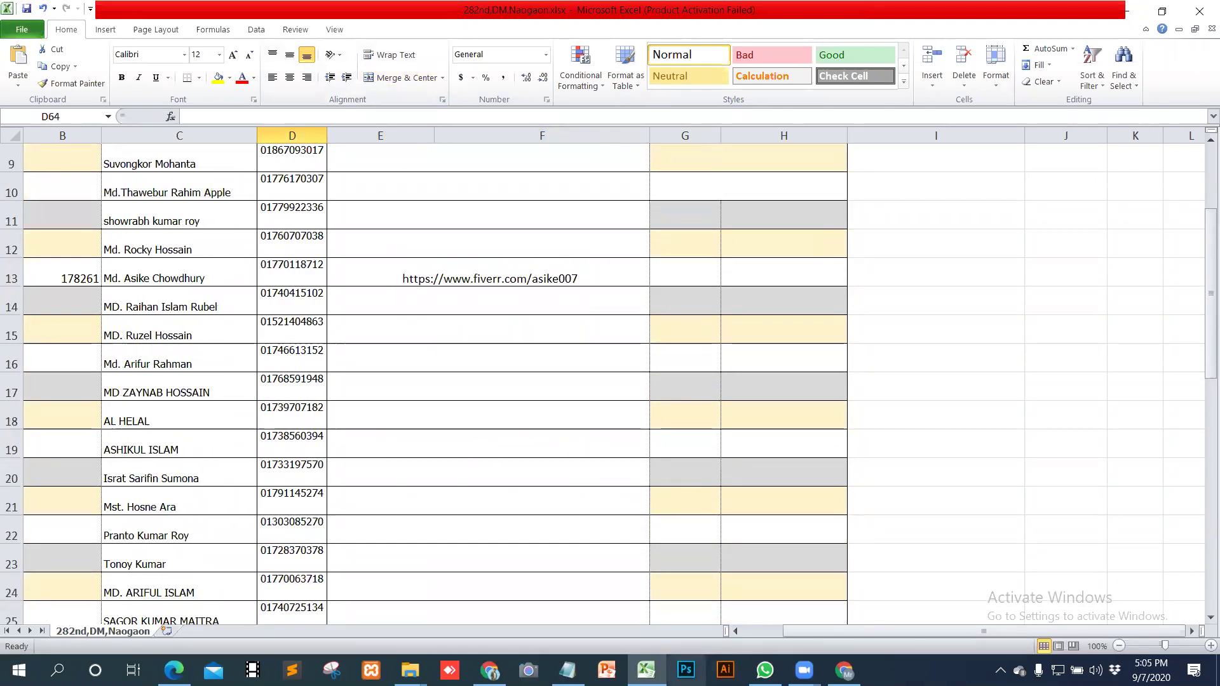
click(765, 671)
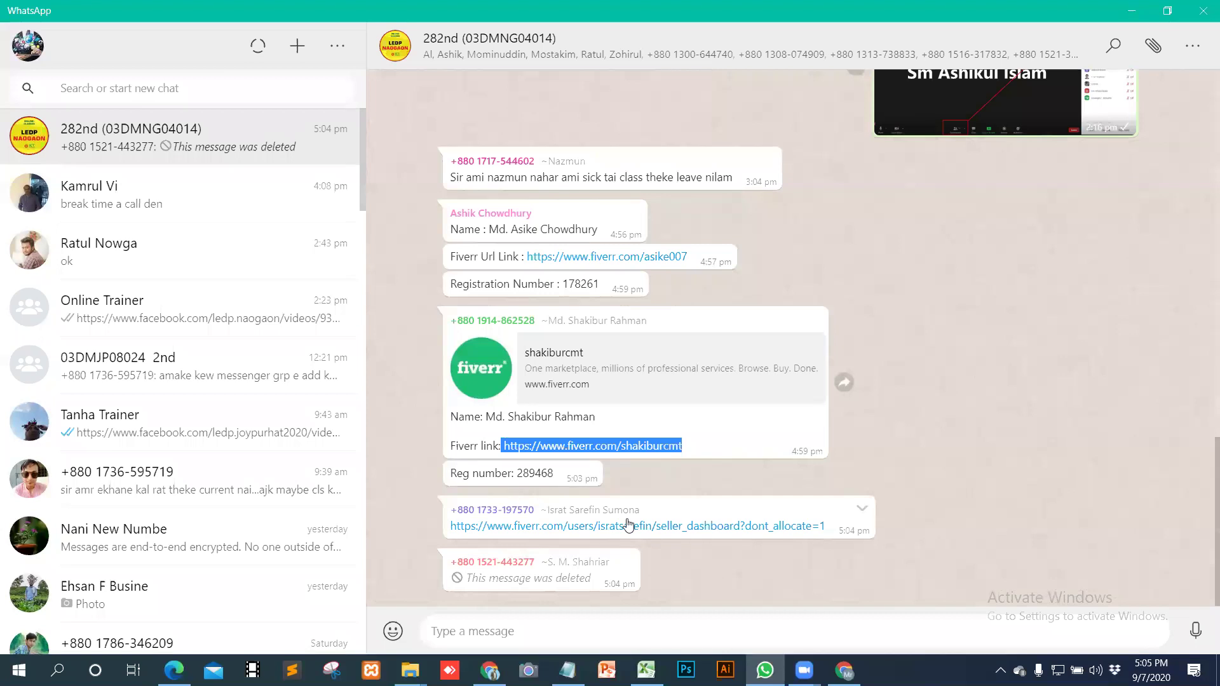
Copy the newest Fiverr seller-dashboard link from the WhatsApp chat and return to Excel
drag(827, 527, 452, 526)
key(ctrl+c)
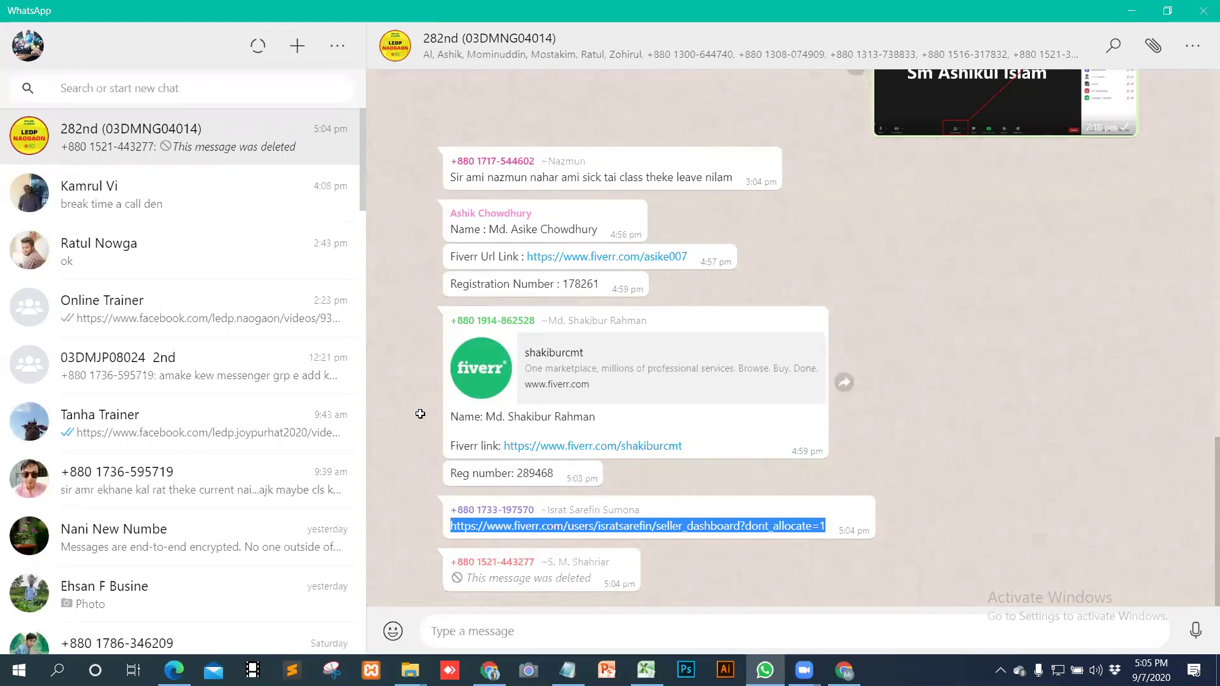
key(alt+Tab)
Paste the copied seller-dashboard link into merged cell E20
scroll(370, 358, down, 1)
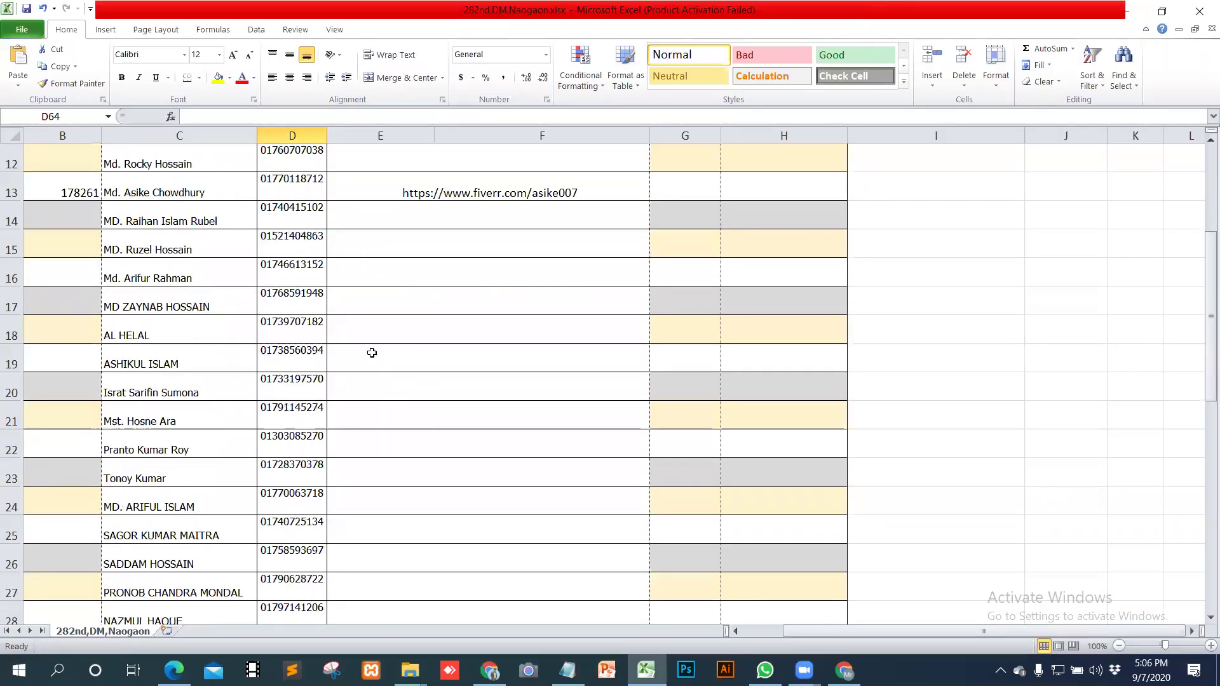
click(370, 392)
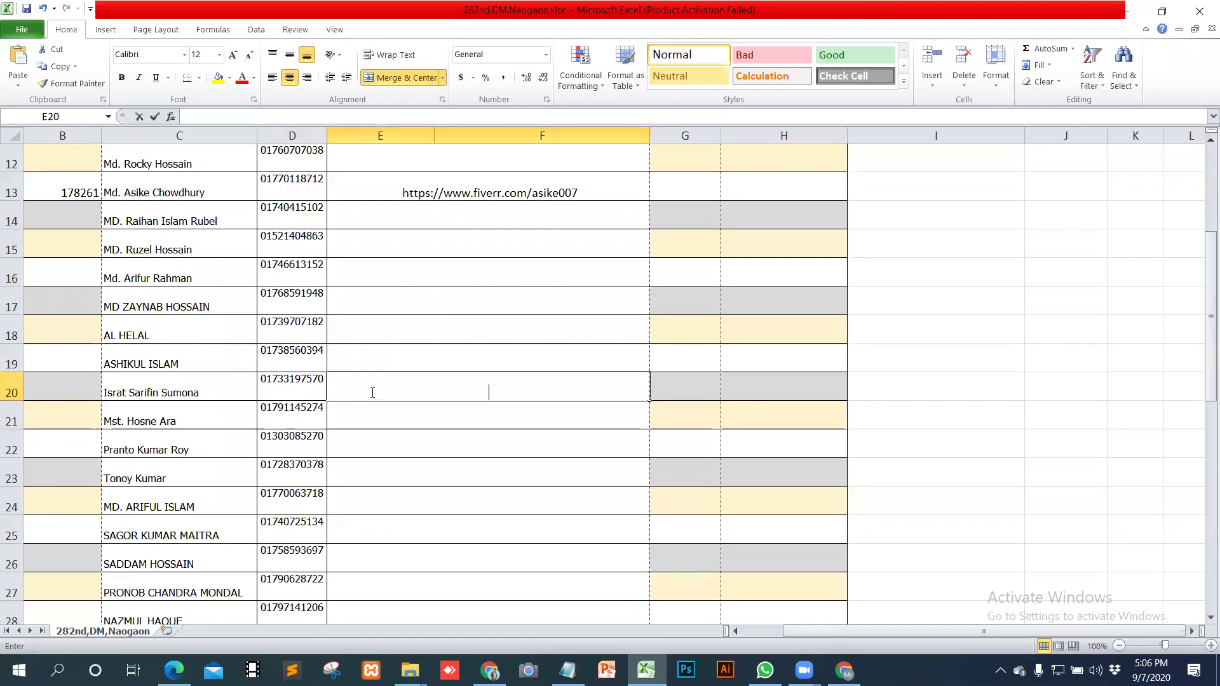
key(ctrl+v)
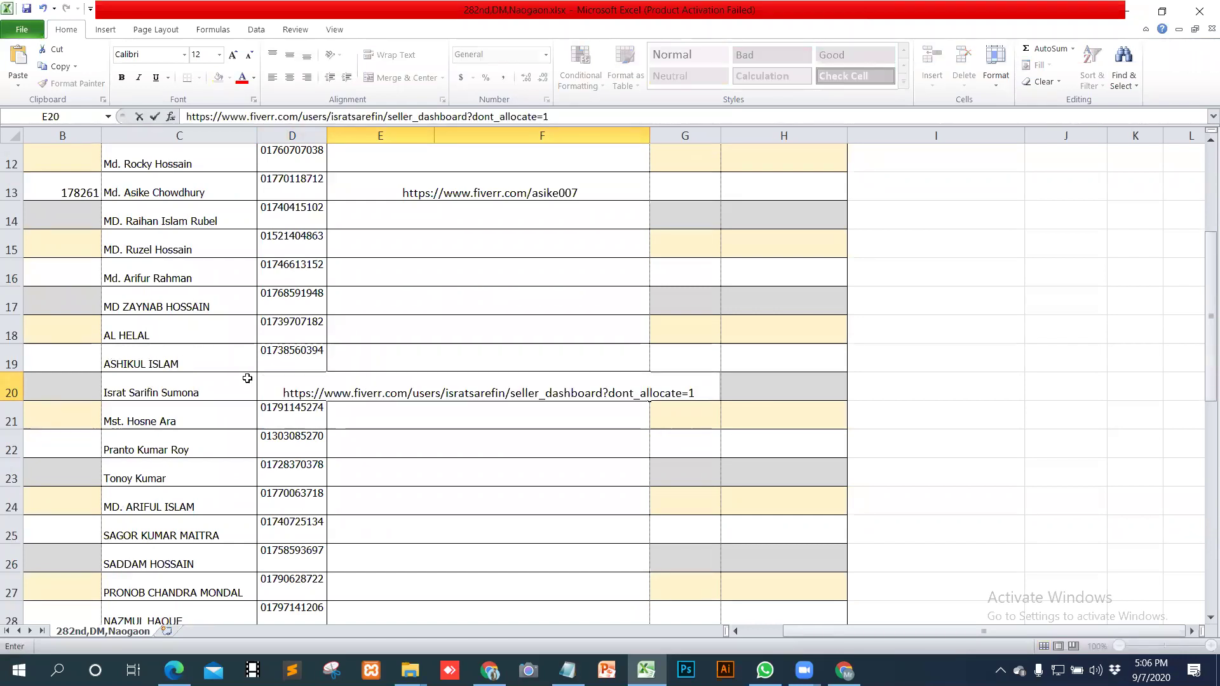
Widen column F so the long Fiverr link shows in full
click(642, 130)
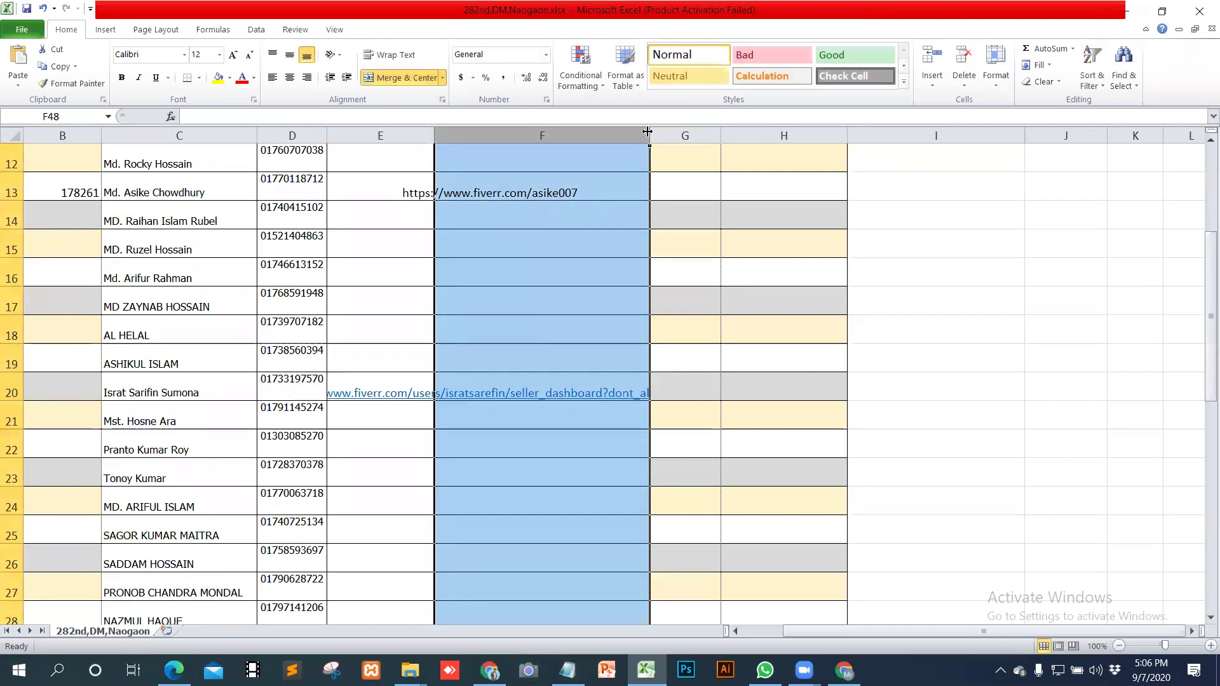
drag(646, 131, 718, 132)
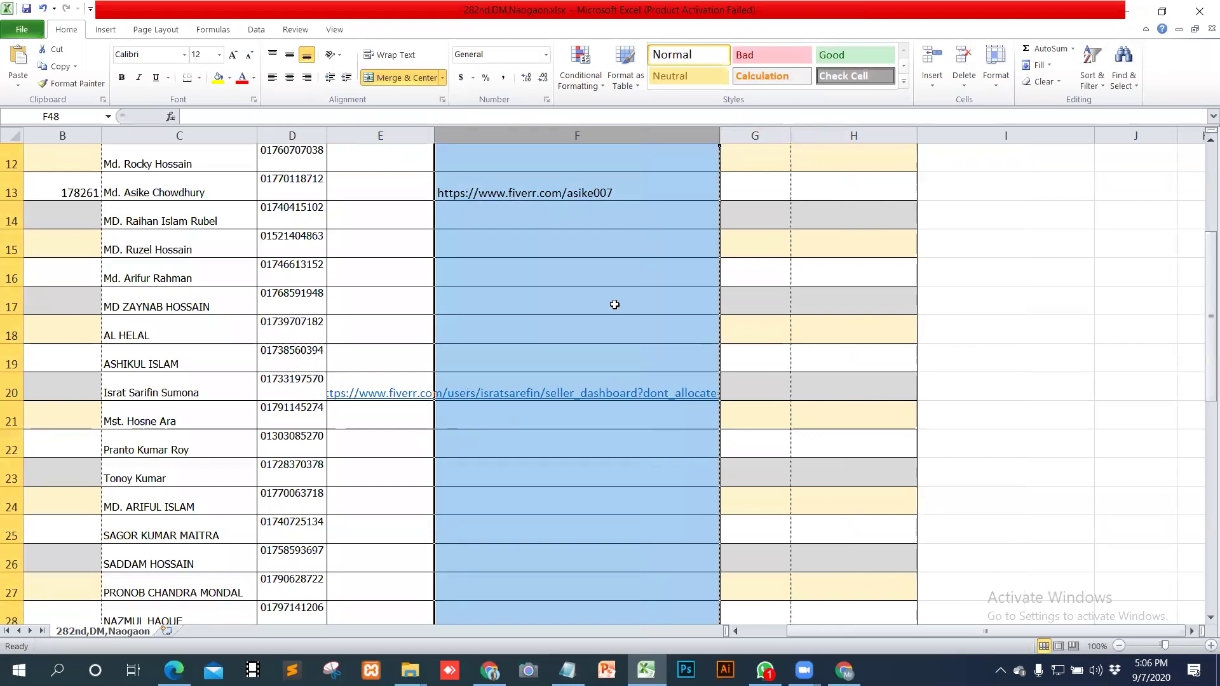
drag(719, 130, 747, 130)
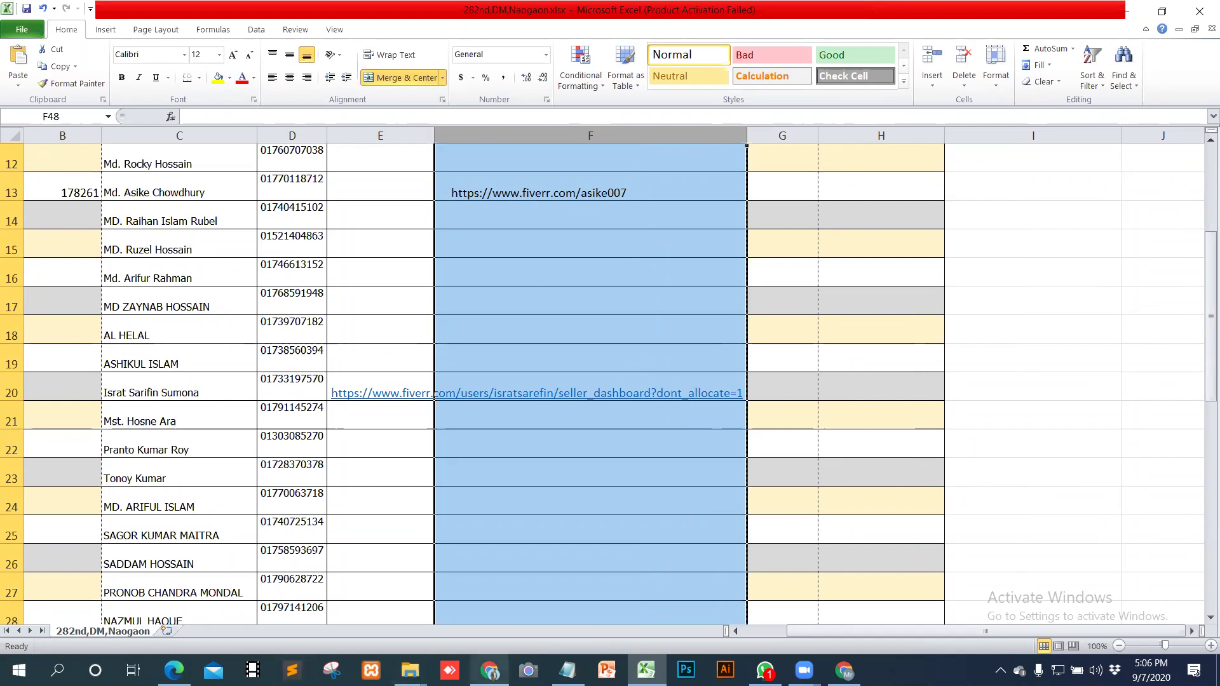
click(490, 671)
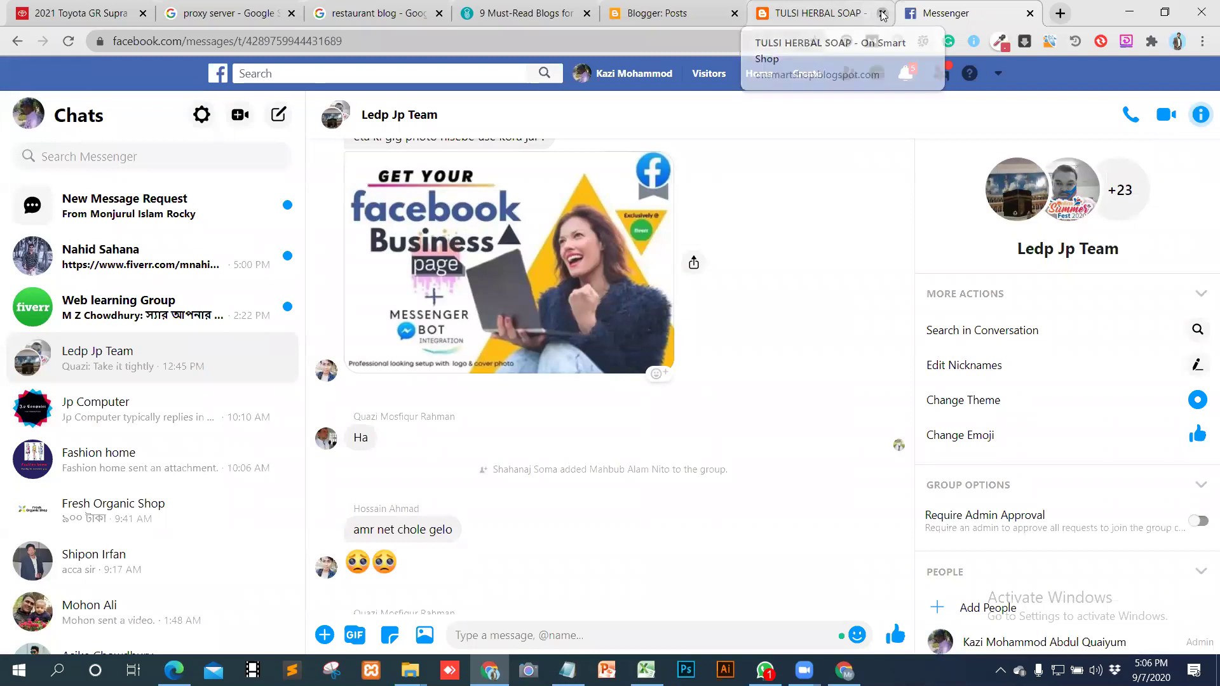
Close the TULSI HERBAL SOAP and Blogger: Posts tabs and review the contact's Fiverr-link chat
click(882, 14)
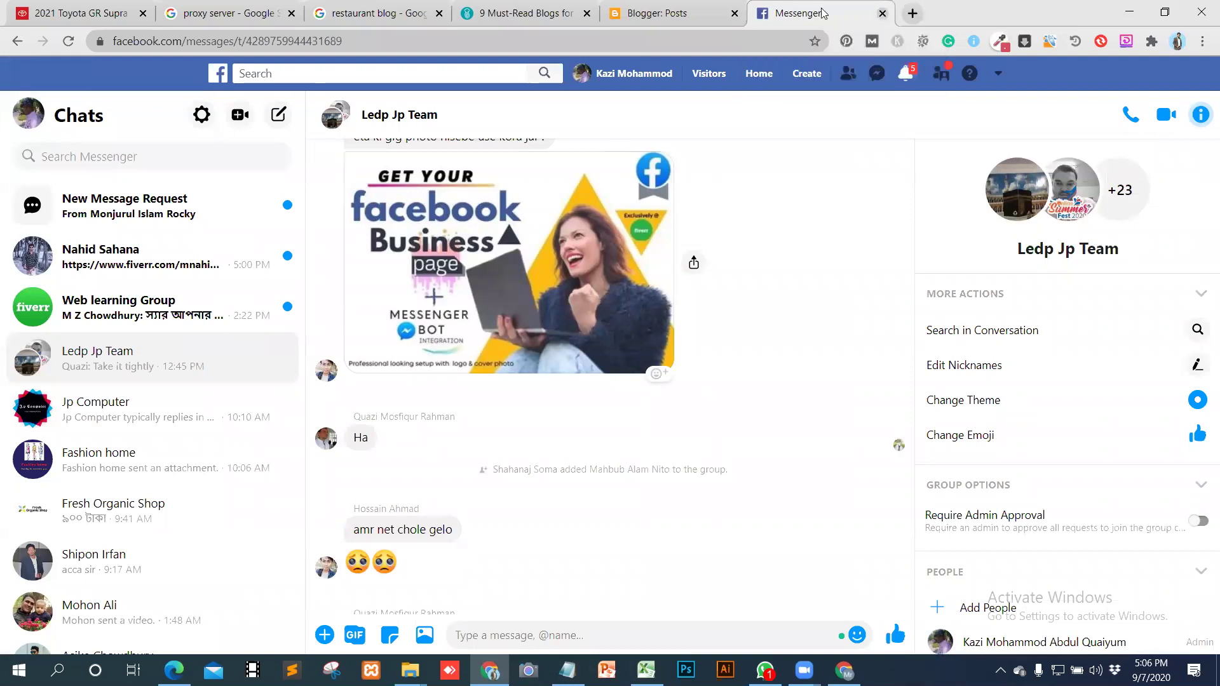
click(735, 14)
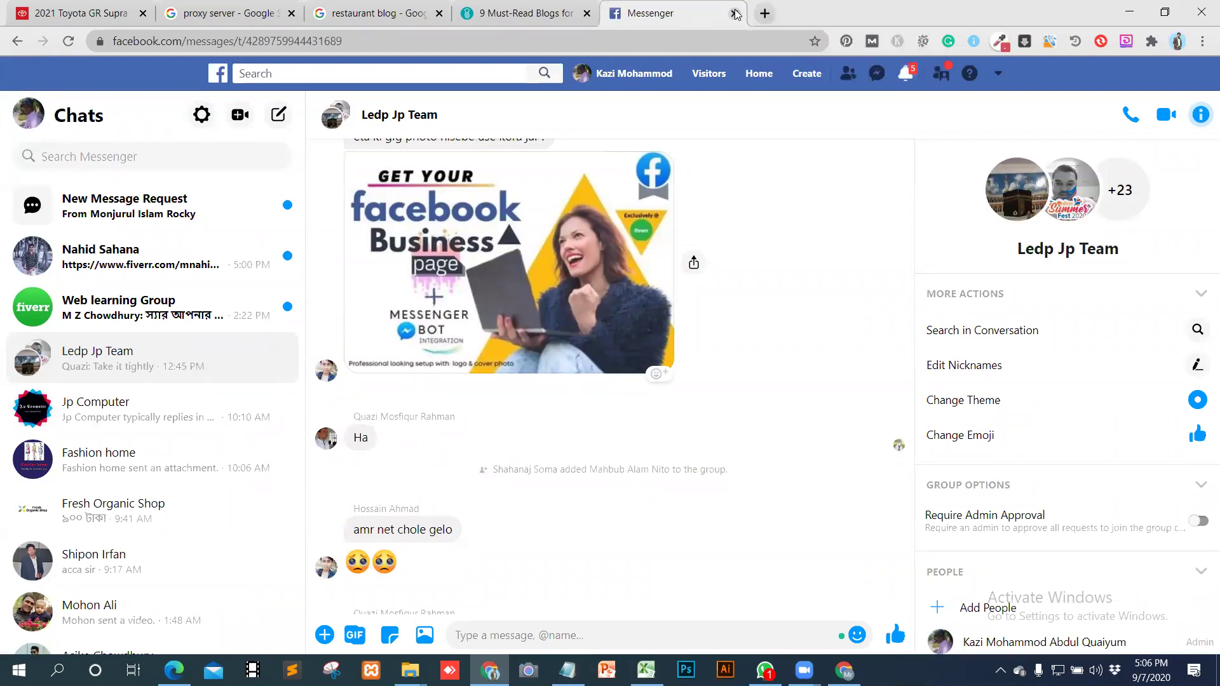
click(132, 267)
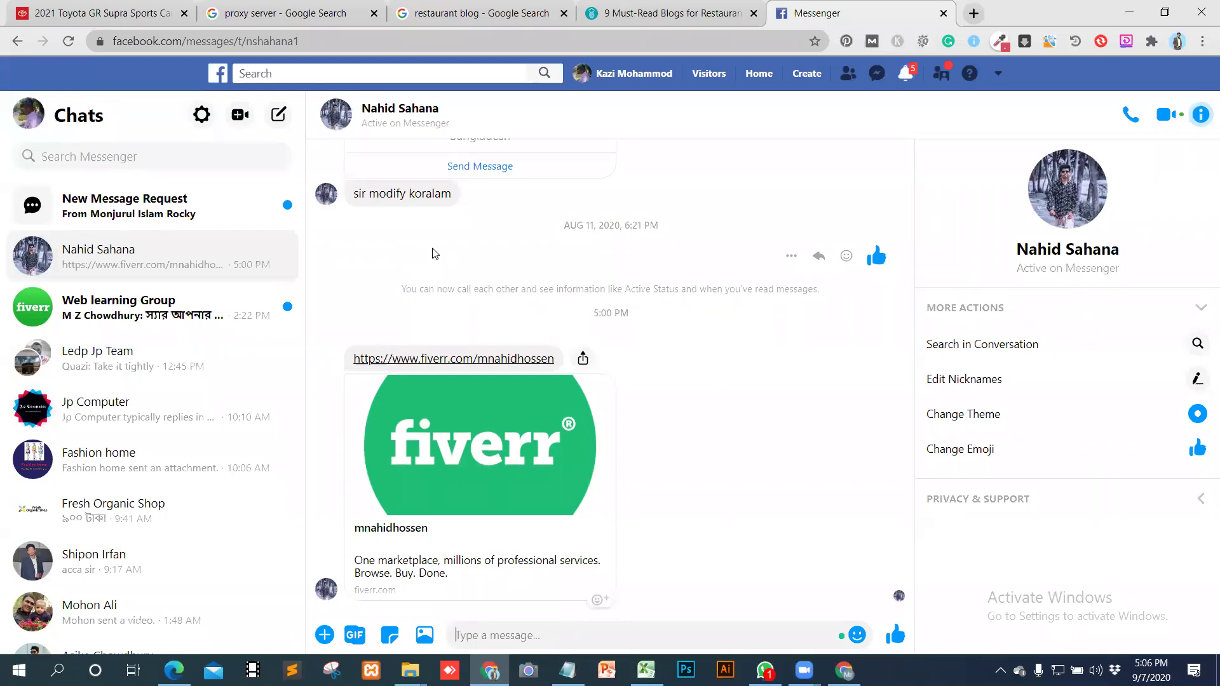
scroll(729, 398, up, 1)
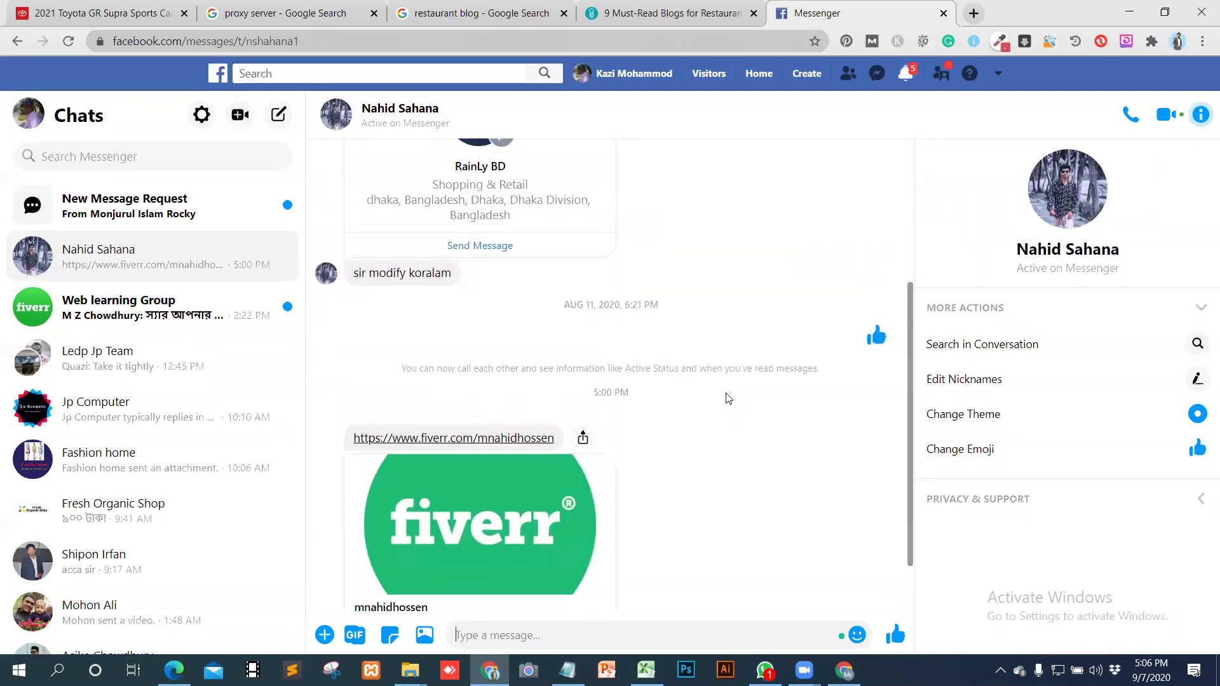
scroll(729, 398, up, 2)
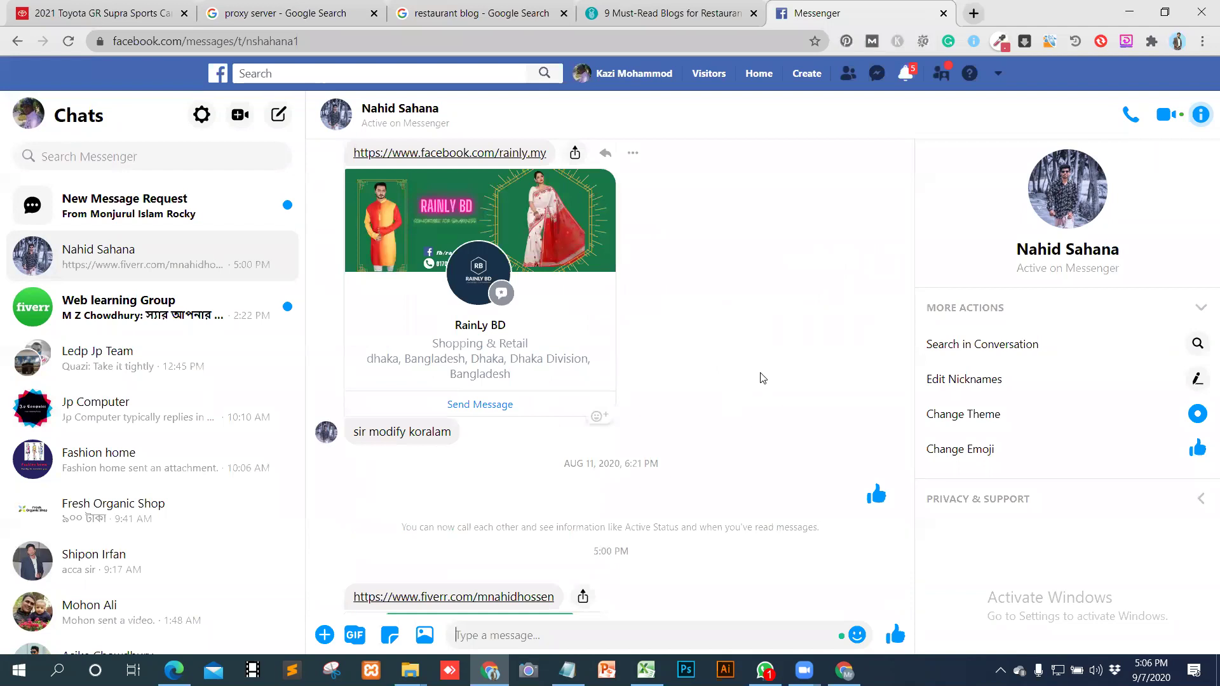
scroll(762, 378, up, 2)
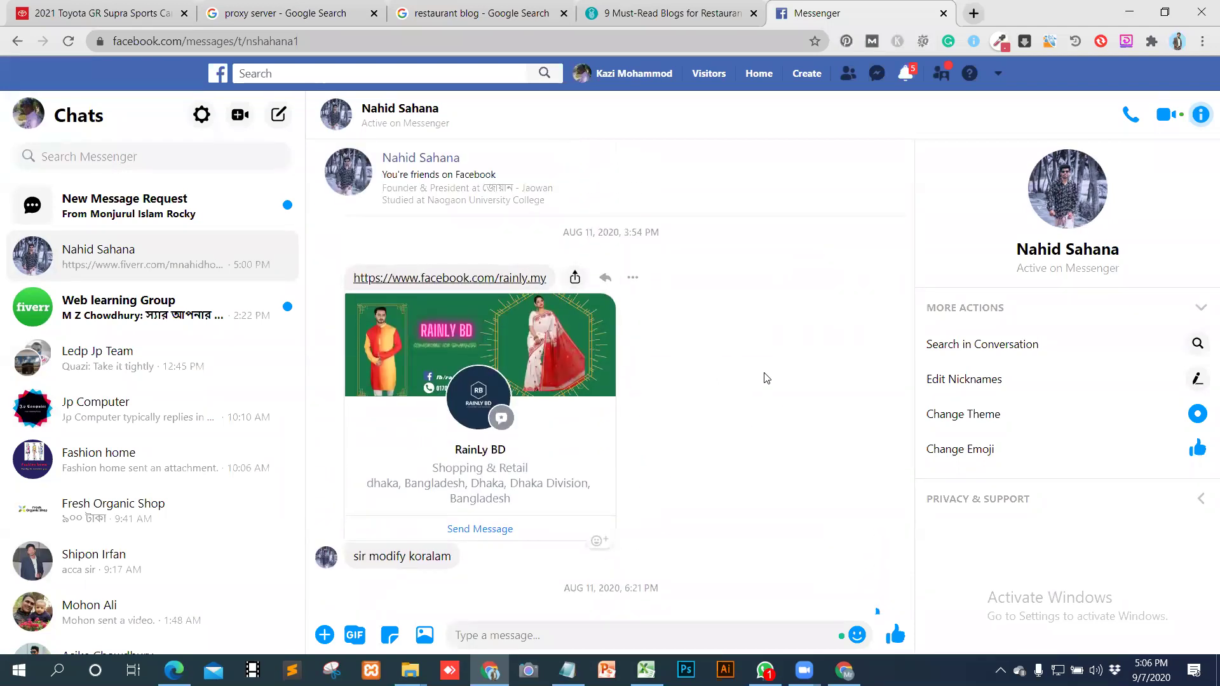
scroll(766, 378, down, 1)
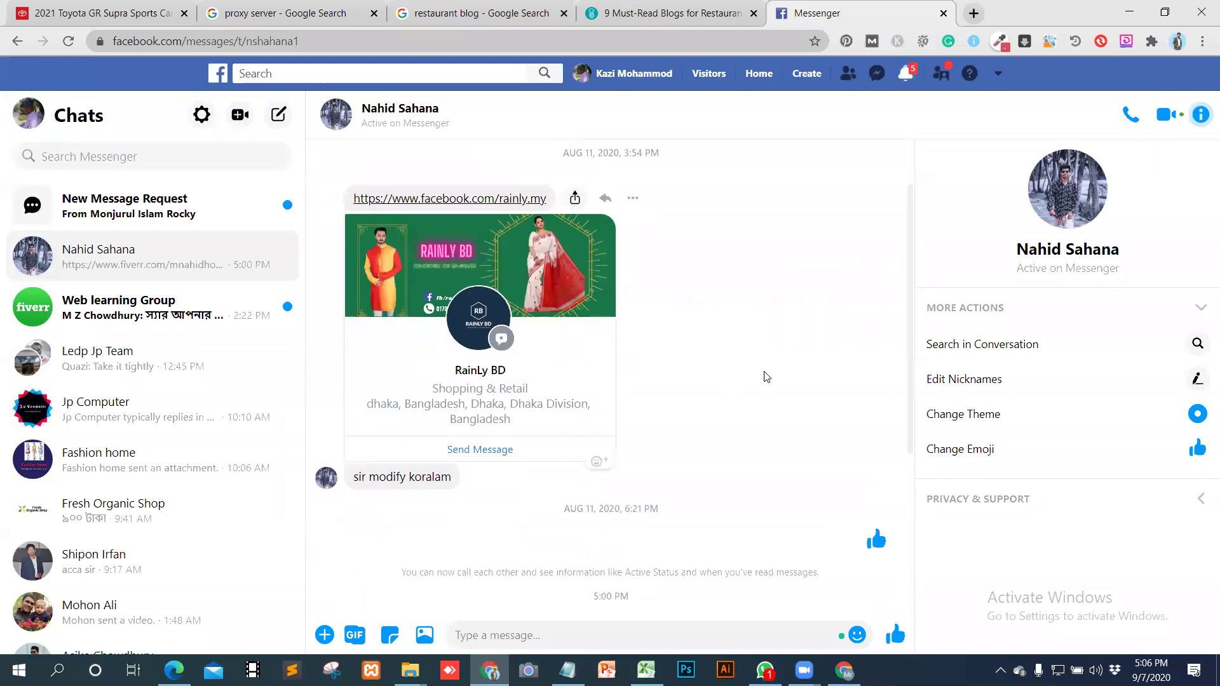
scroll(767, 377, down, 1)
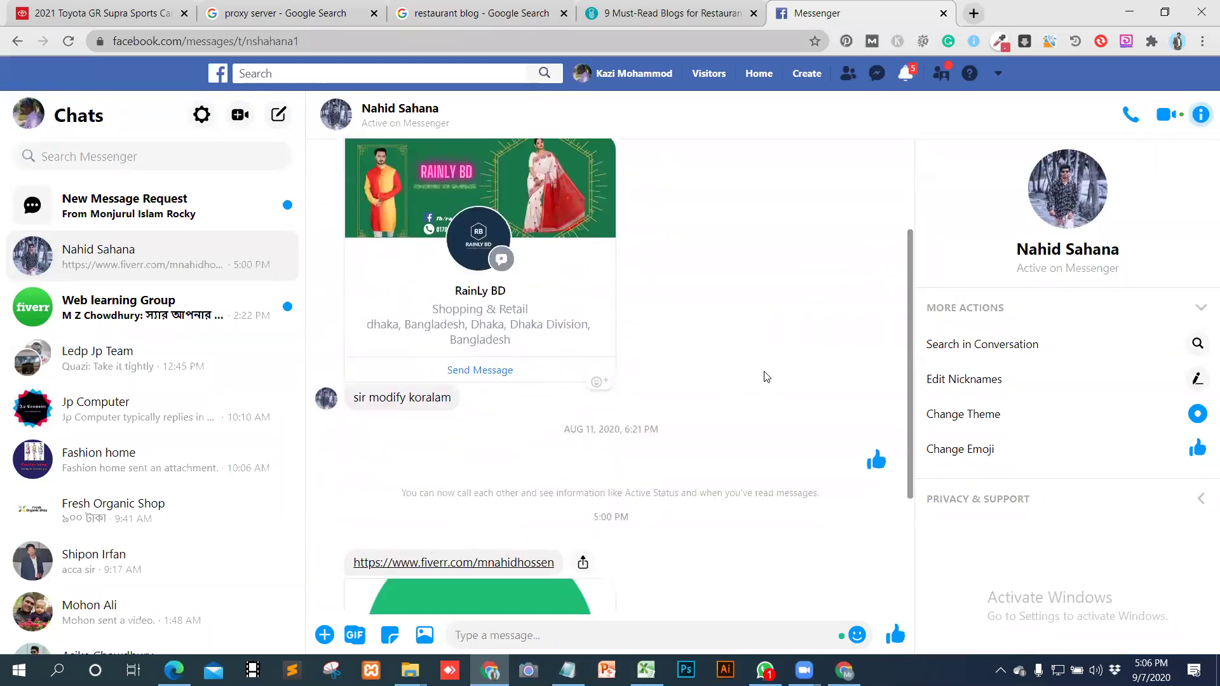
scroll(767, 376, down, 3)
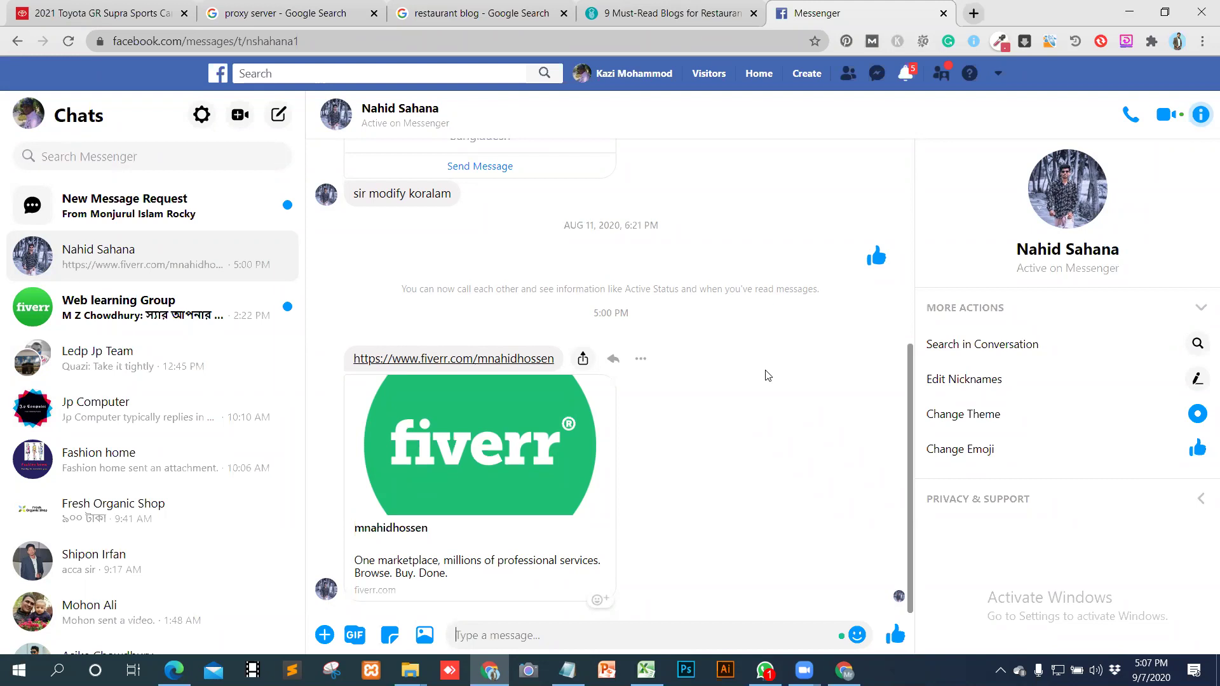
Reply to the contact with "aponi kon batch ar" asking their batch
click(109, 304)
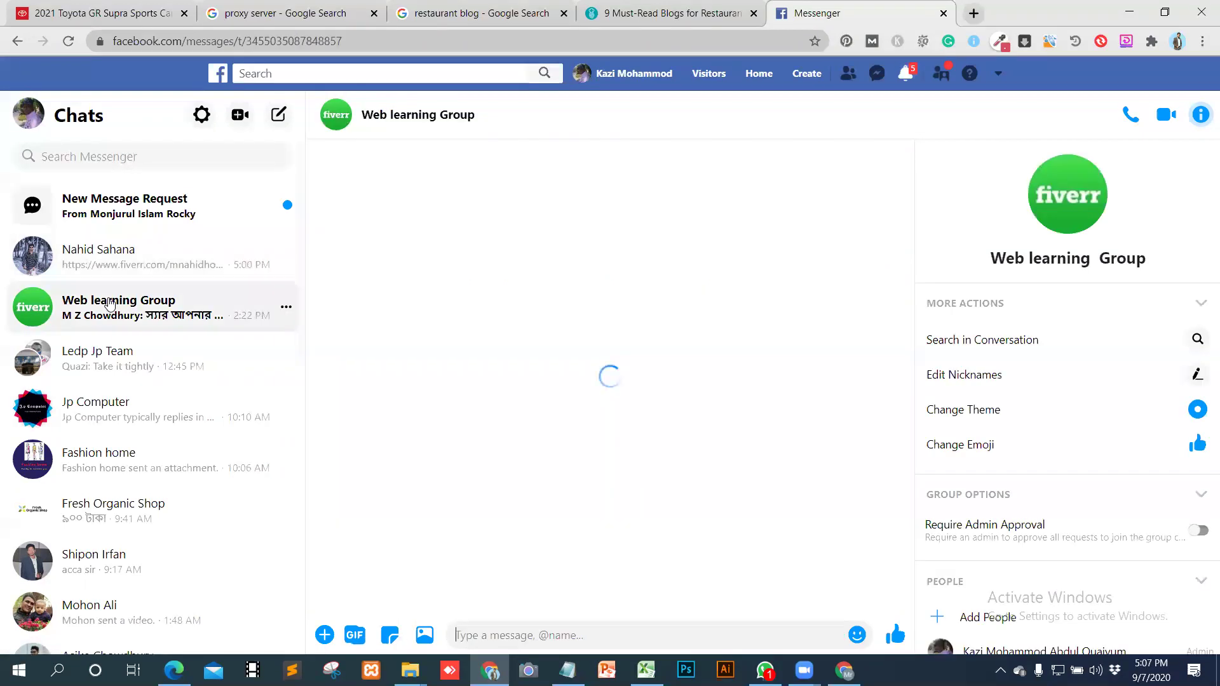
click(87, 259)
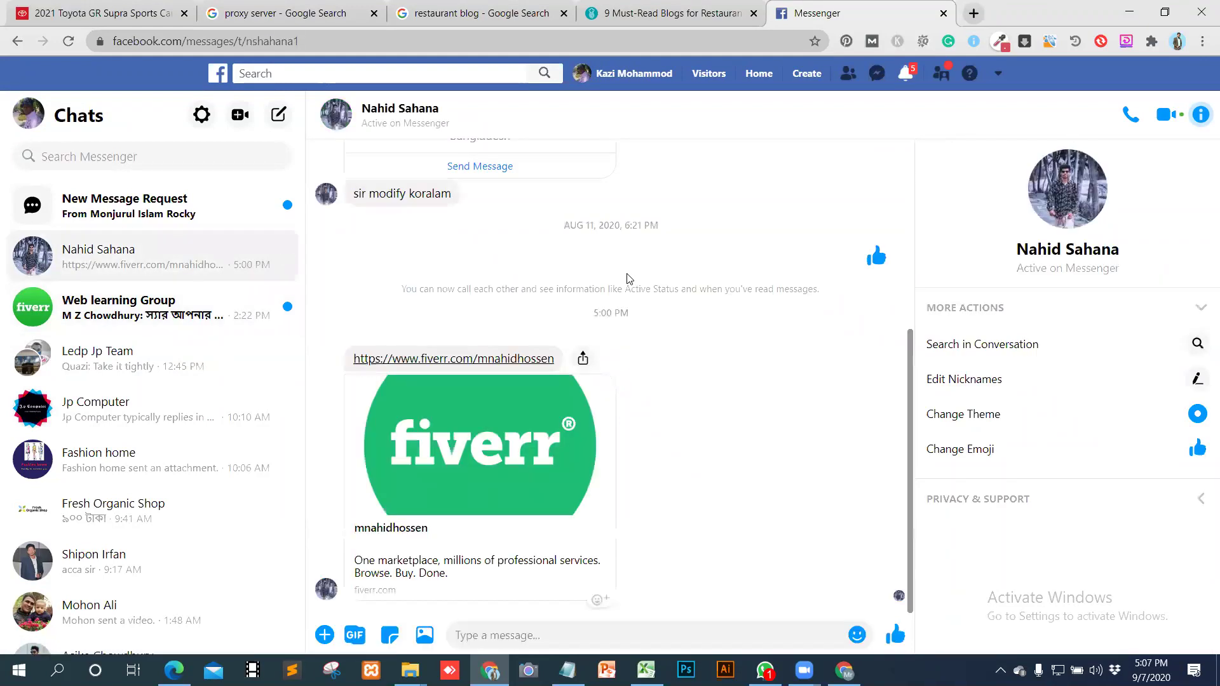
click(776, 631)
text(aponi)
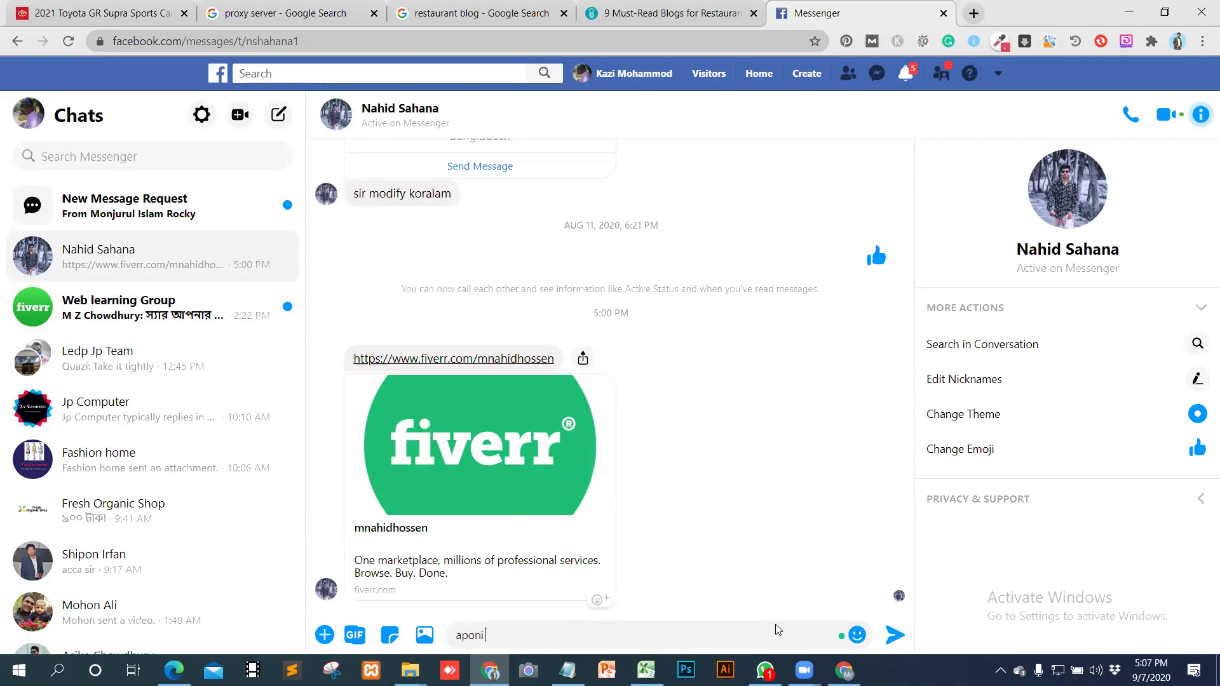
text( kon batch )
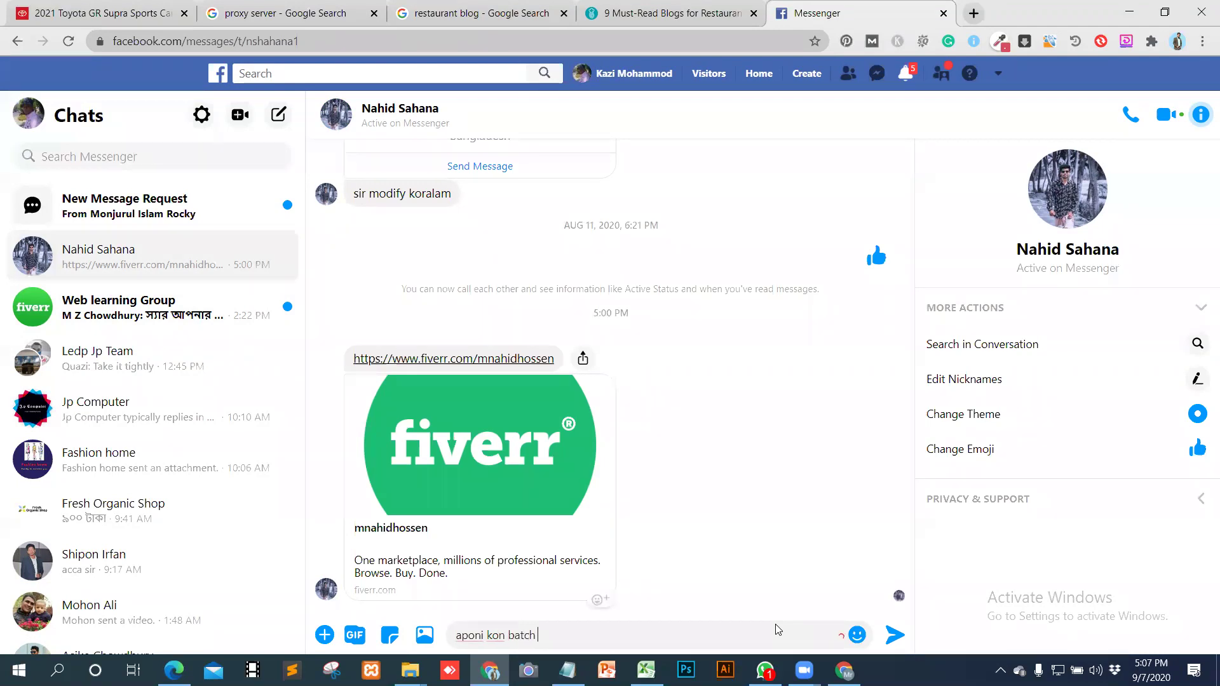
text(ar)
key(Return)
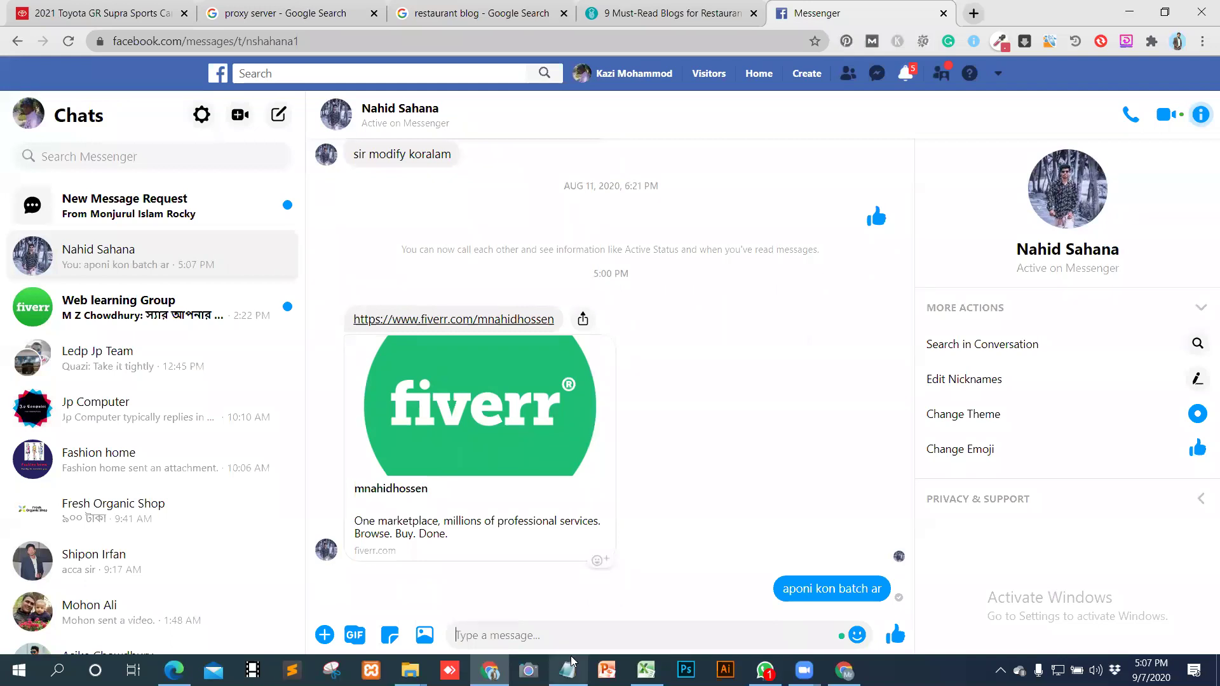
click(974, 13)
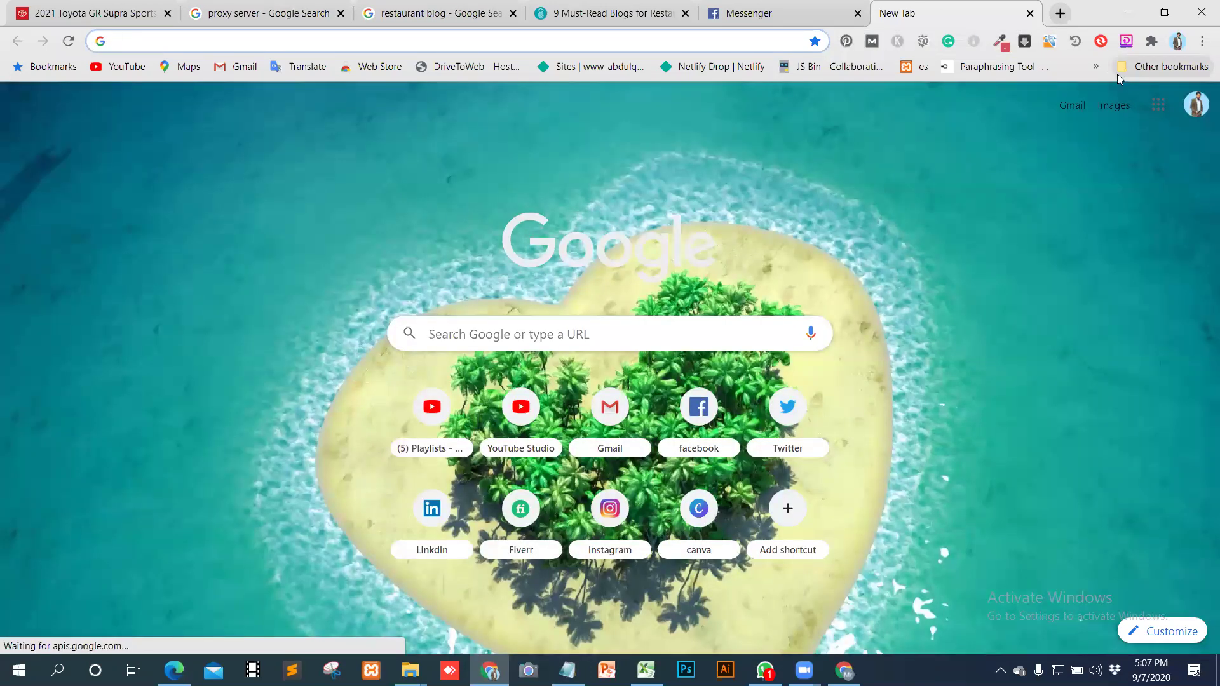
Open the Attendance Sheet bookmark for batch 03DMNG04014, dismiss the freeze warning, and select all cells
click(1095, 67)
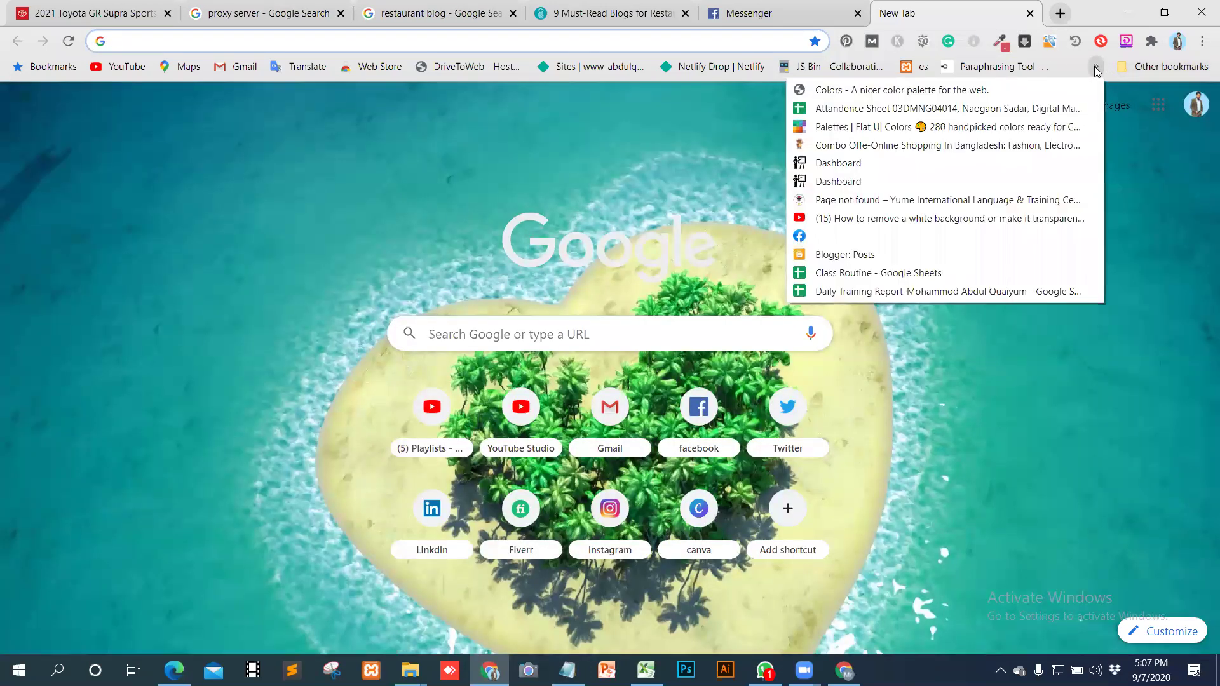
click(937, 105)
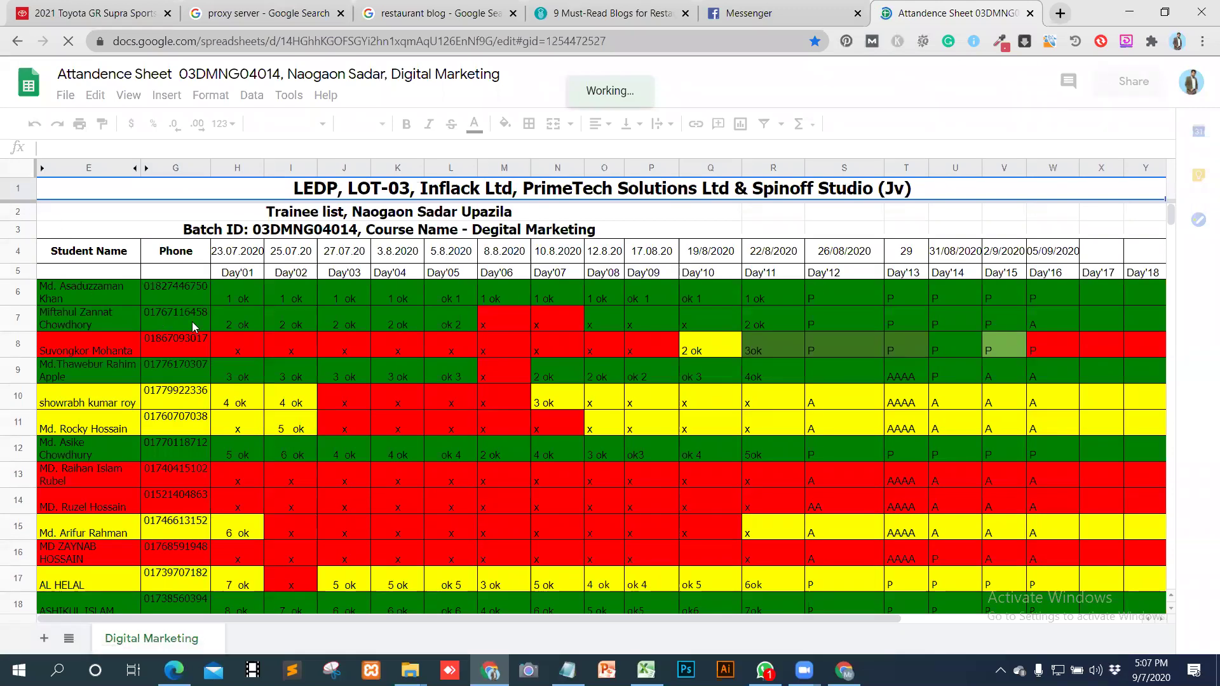
scroll(150, 292, down, 1)
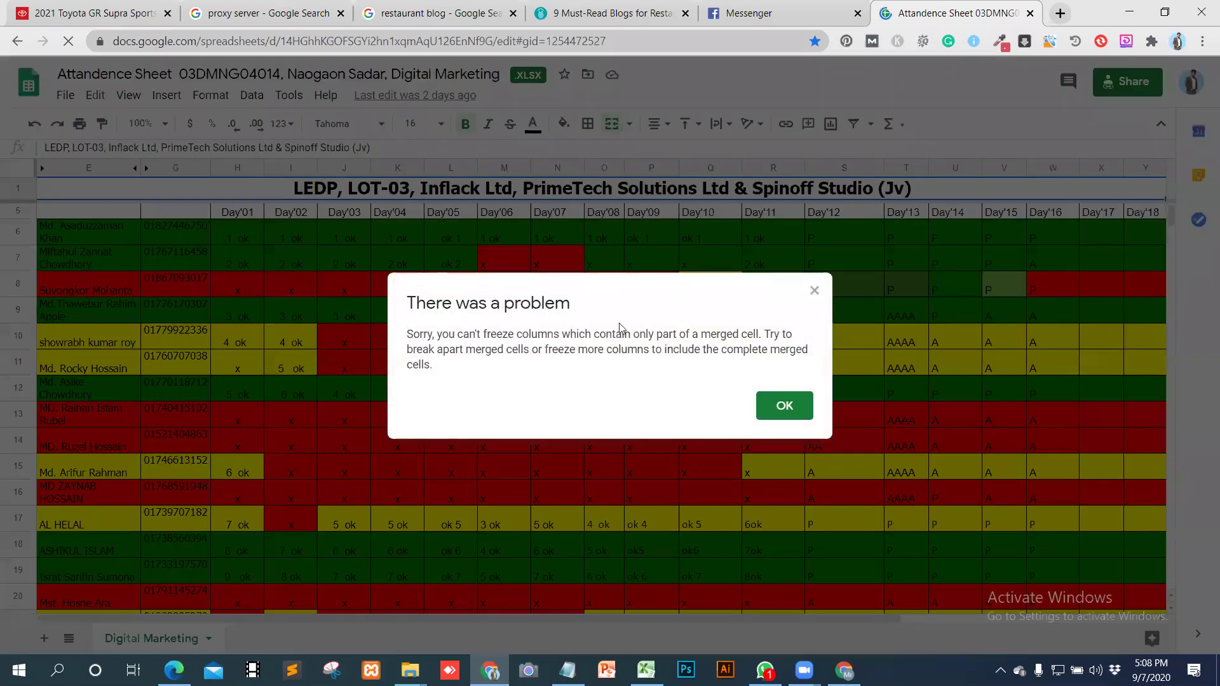
click(775, 407)
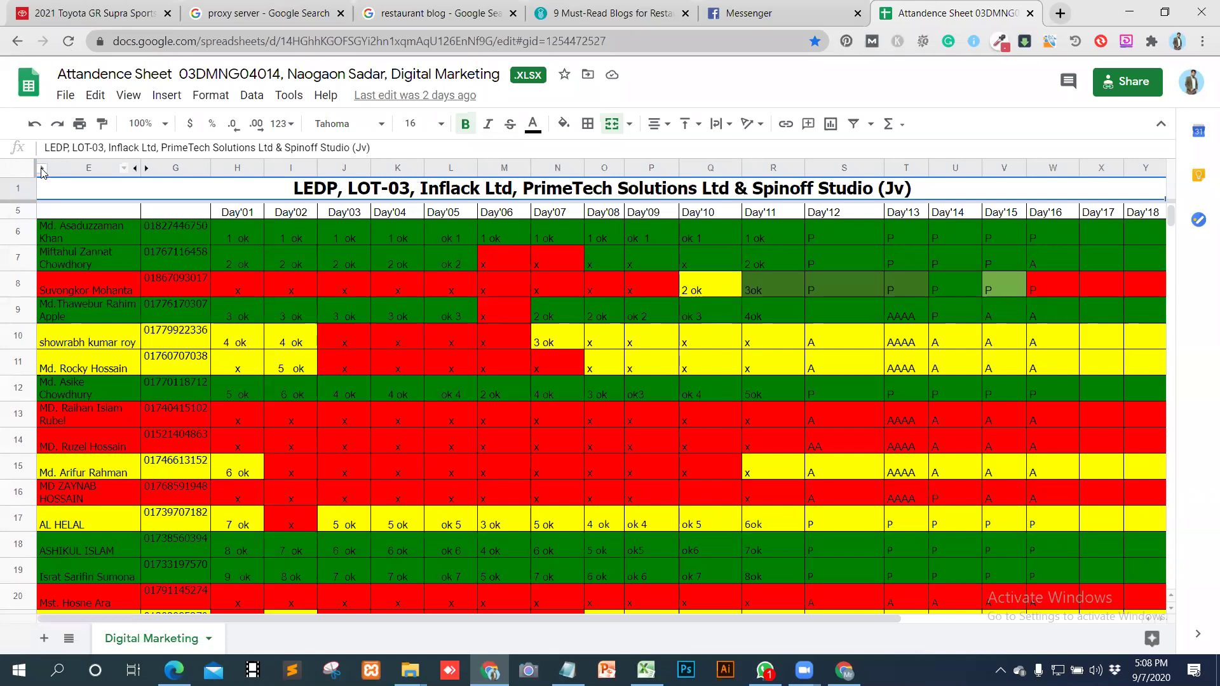
click(42, 170)
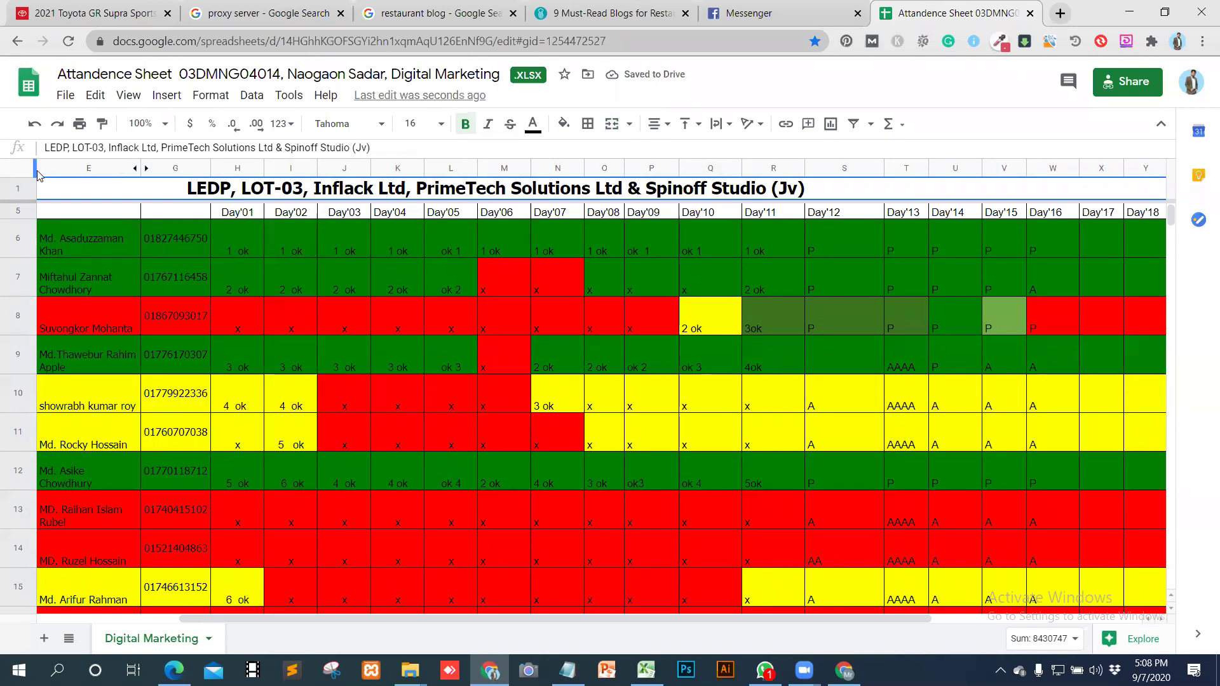
right_click(38, 176)
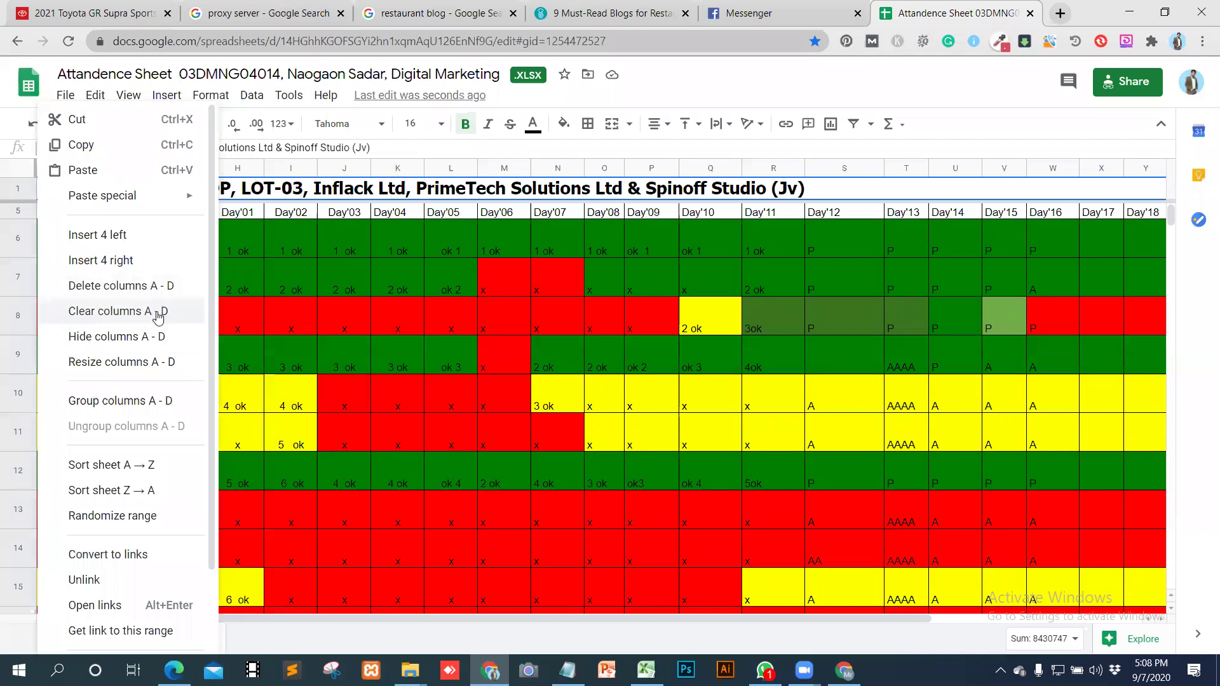
scroll(162, 321, down, 2)
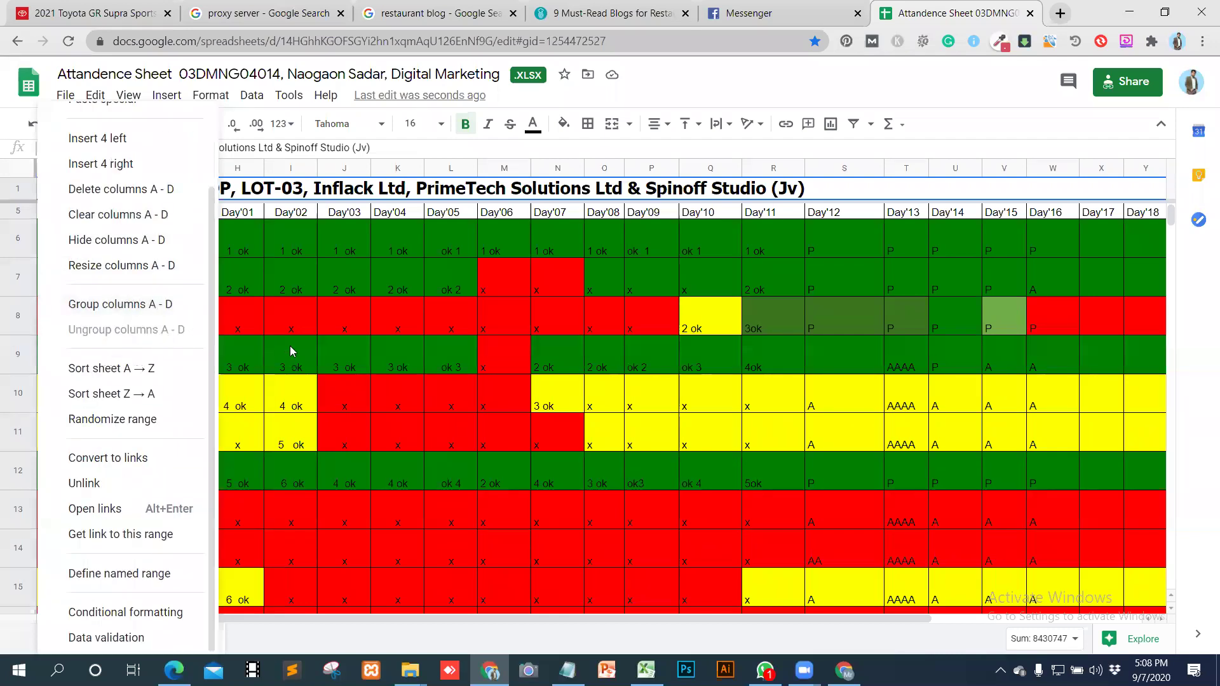
click(1095, 245)
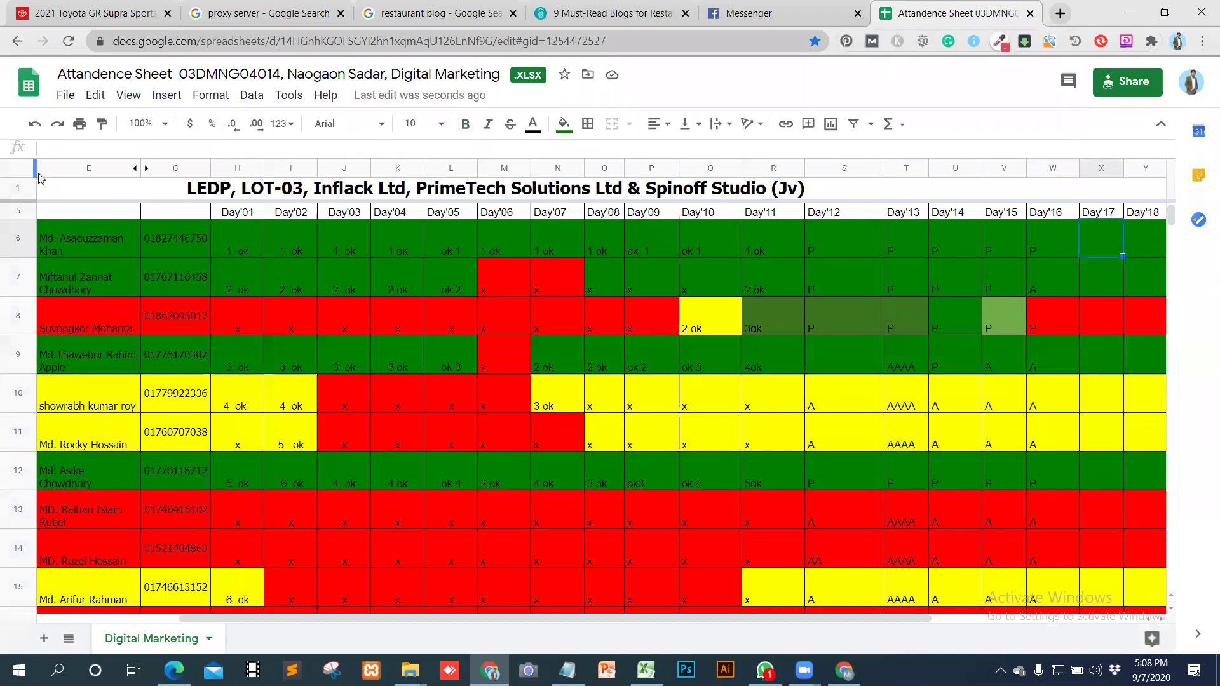
mouse_move(34, 168)
mouse_down()
mouse_move(56, 168)
mouse_move(46, 171)
mouse_up()
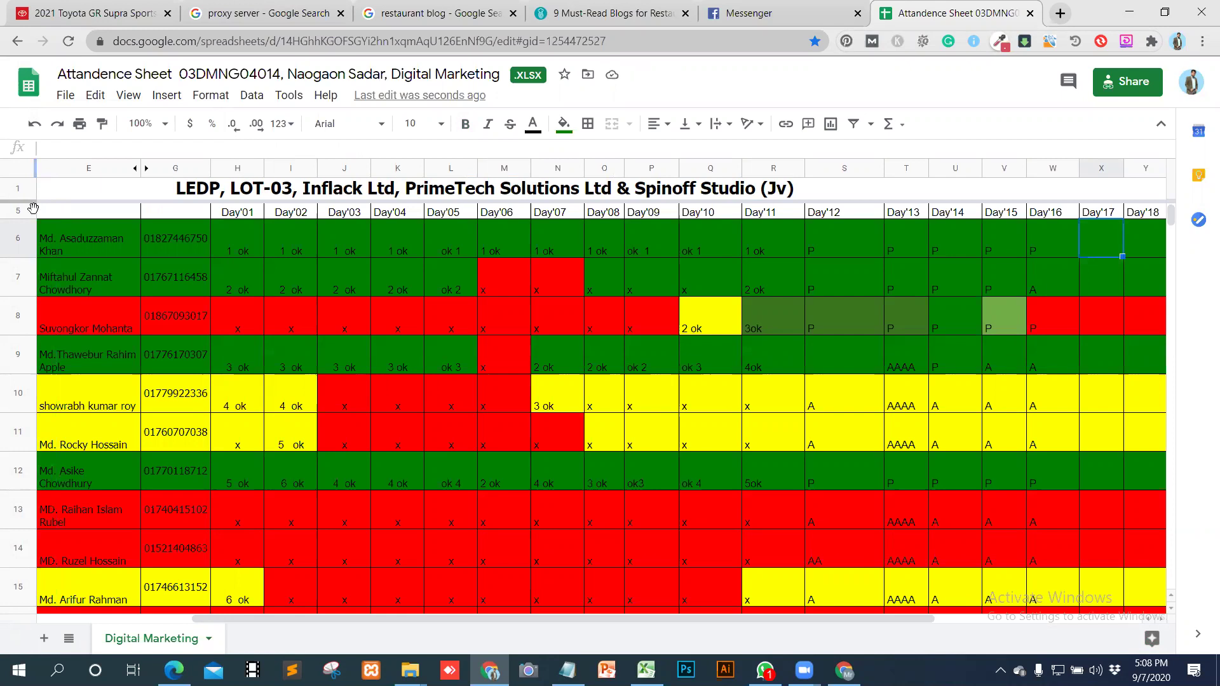
click(60, 213)
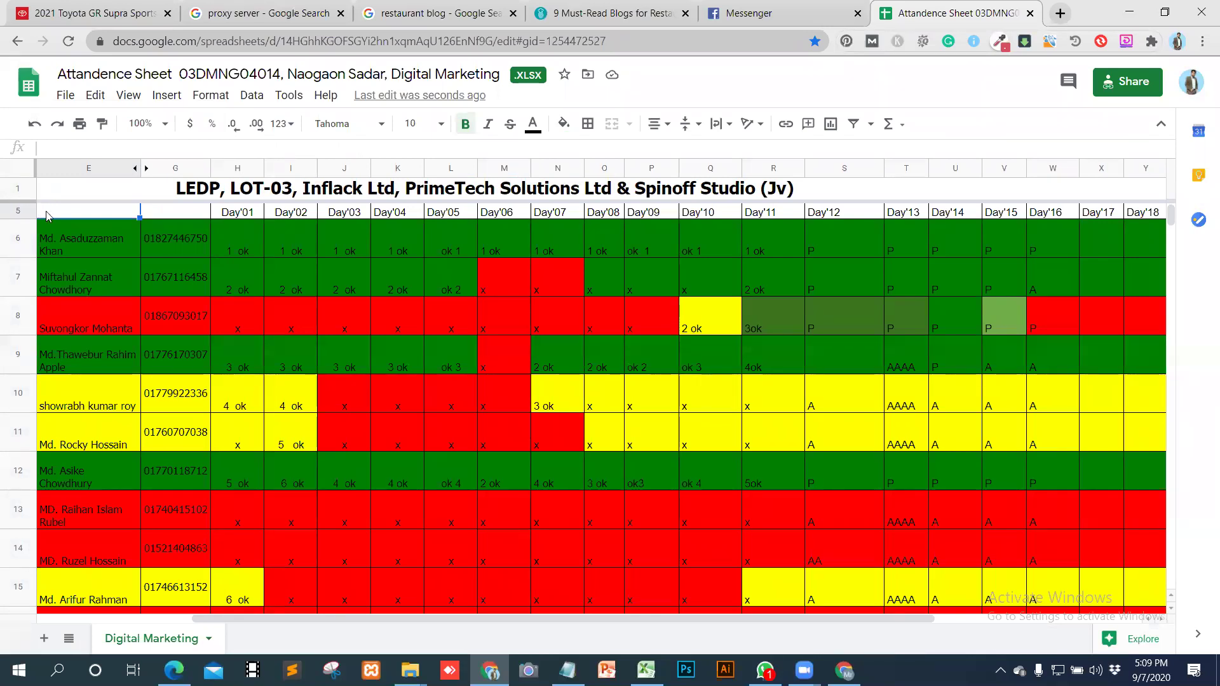
click(56, 168)
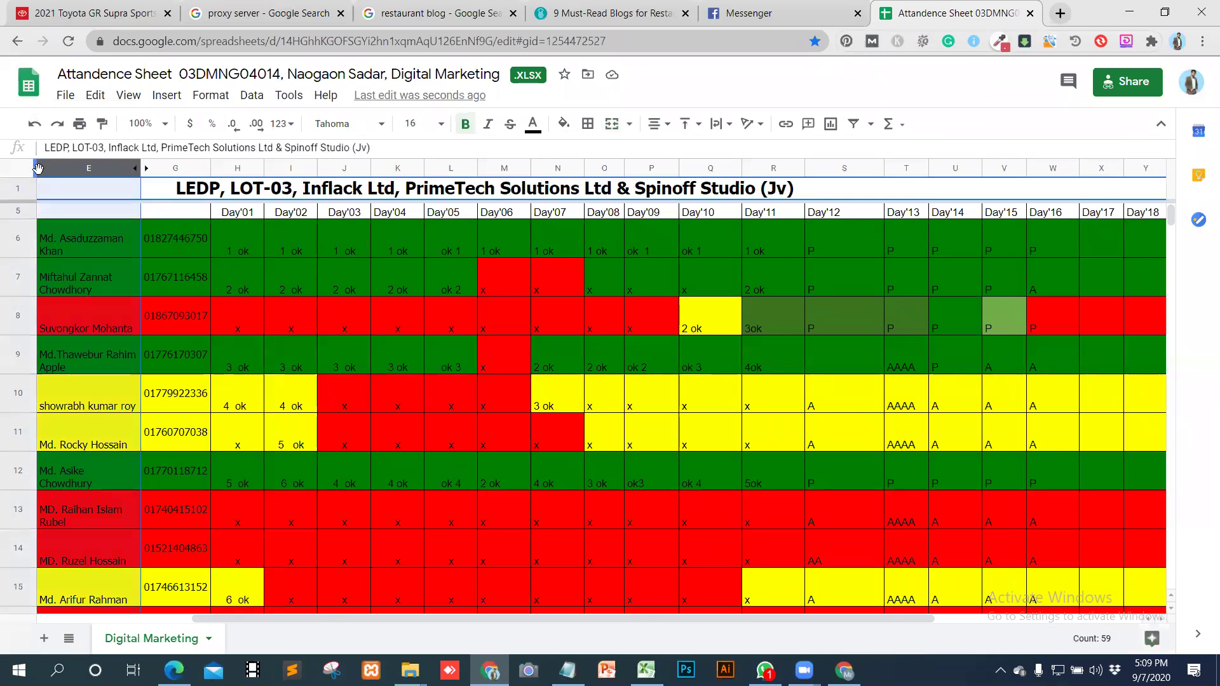
right_click(40, 172)
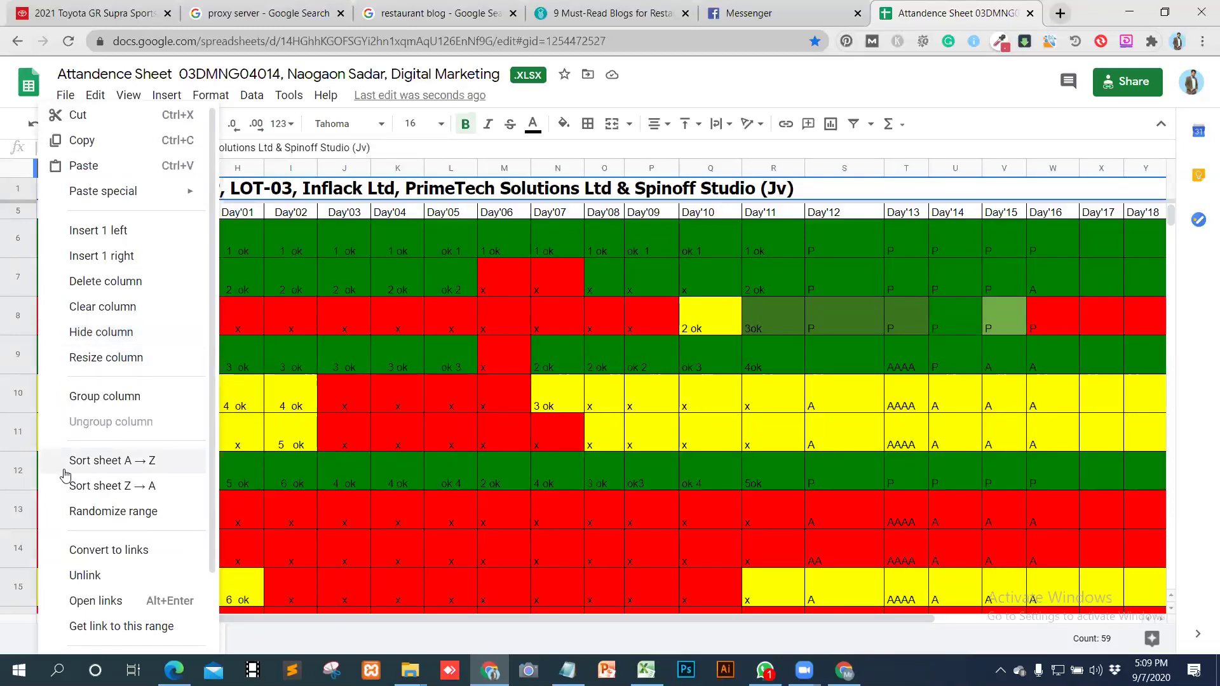
scroll(68, 483, down, 2)
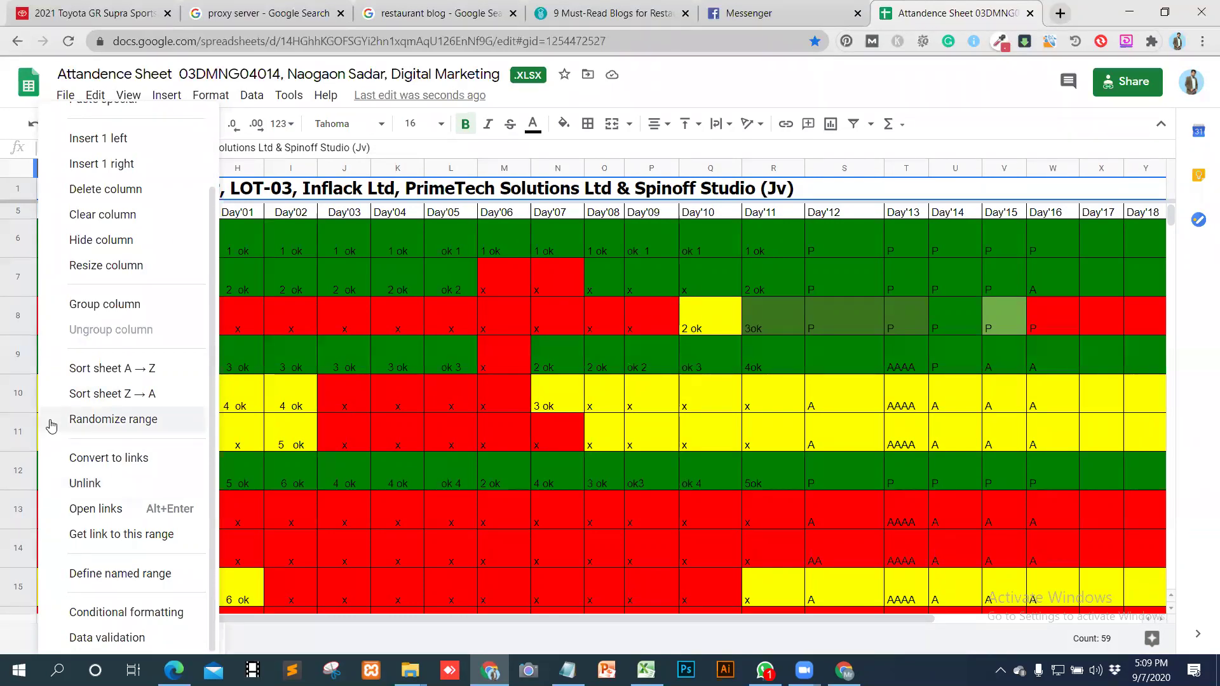
click(18, 195)
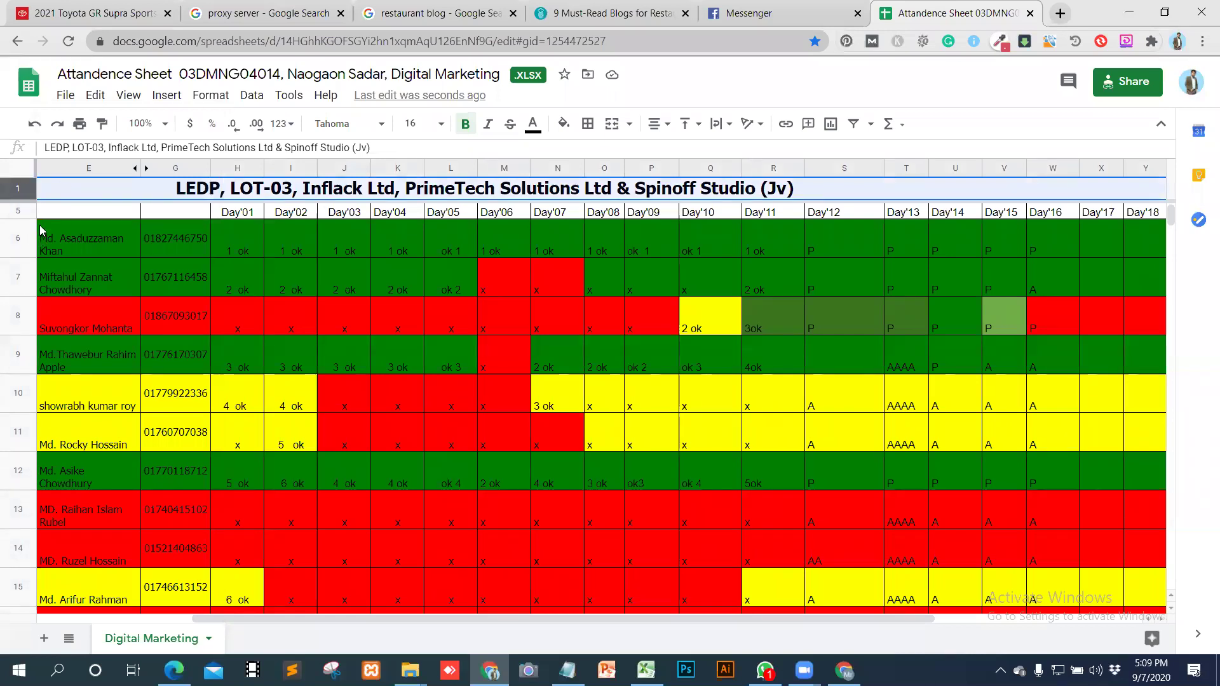
drag(33, 210, 105, 223)
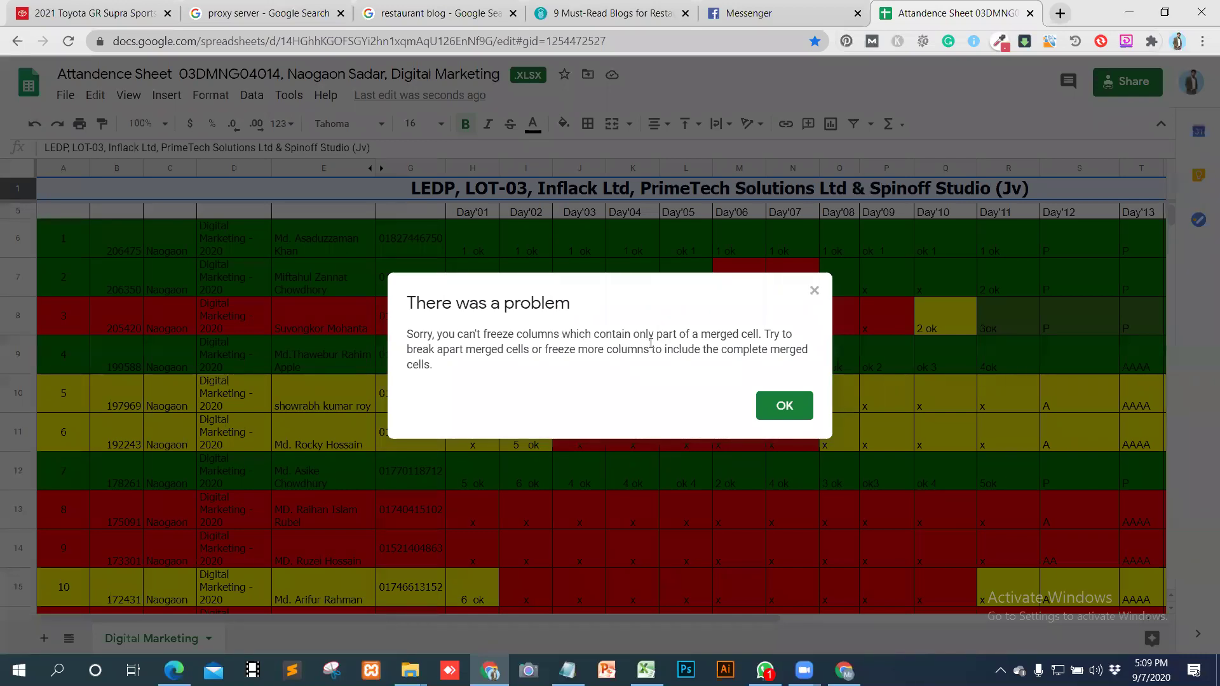
click(785, 407)
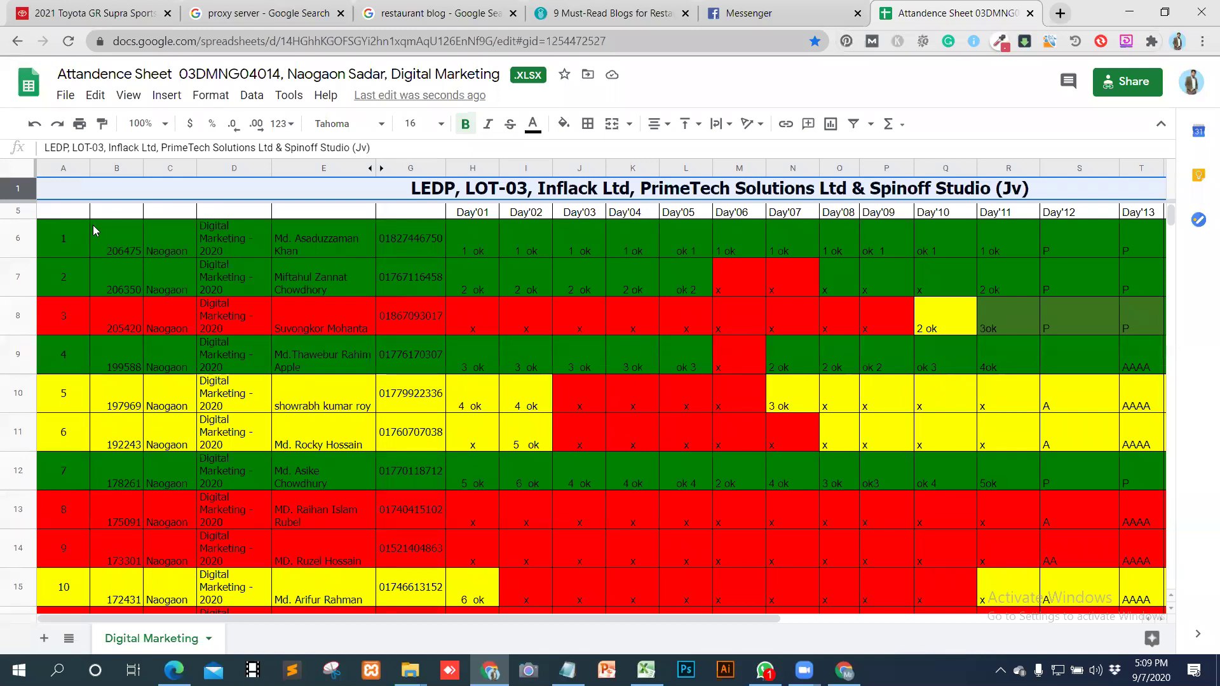
click(764, 670)
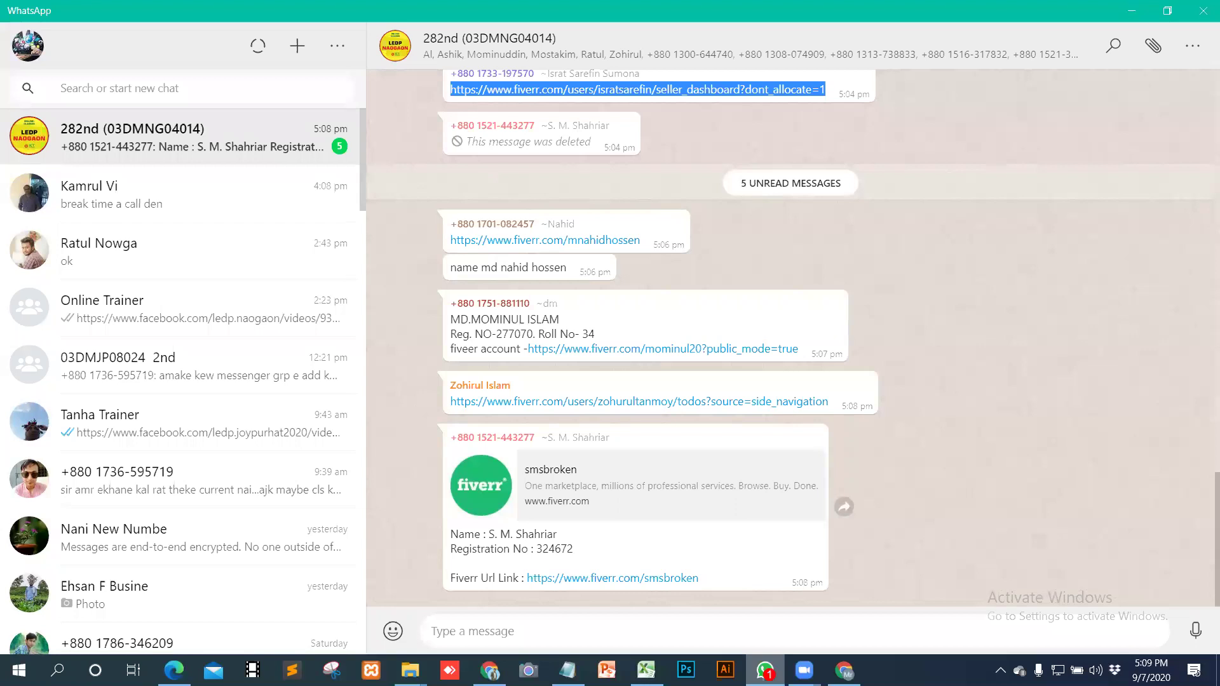
key(alt+Tab)
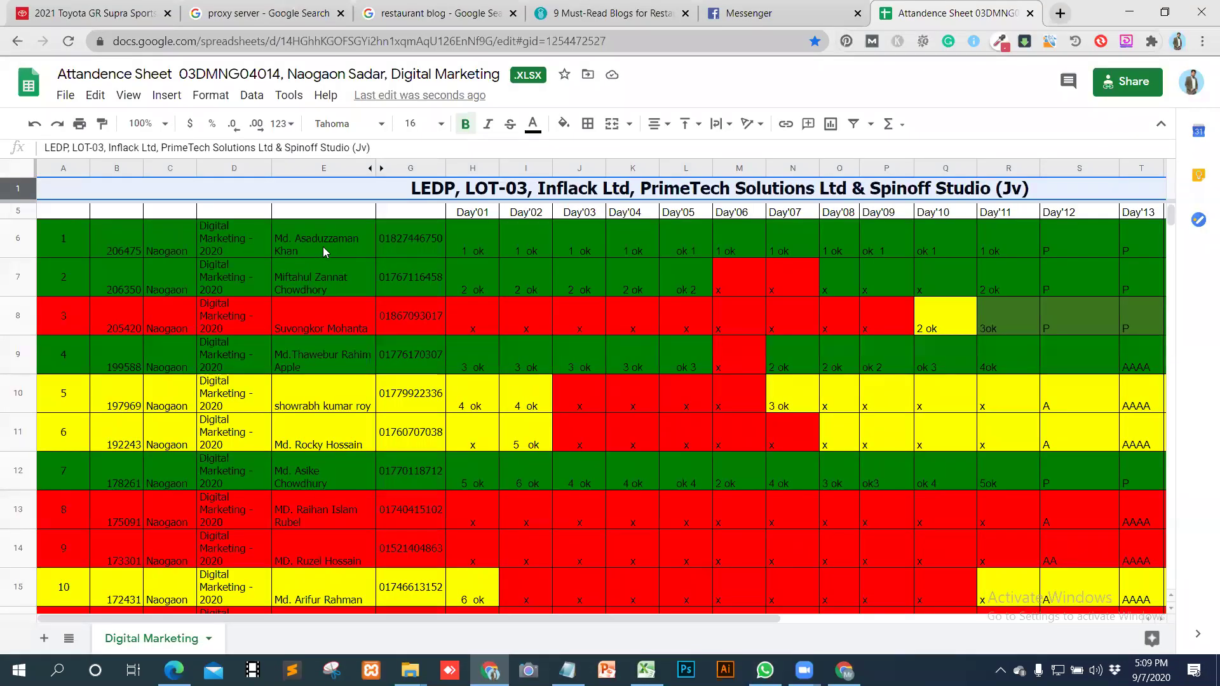
click(1152, 253)
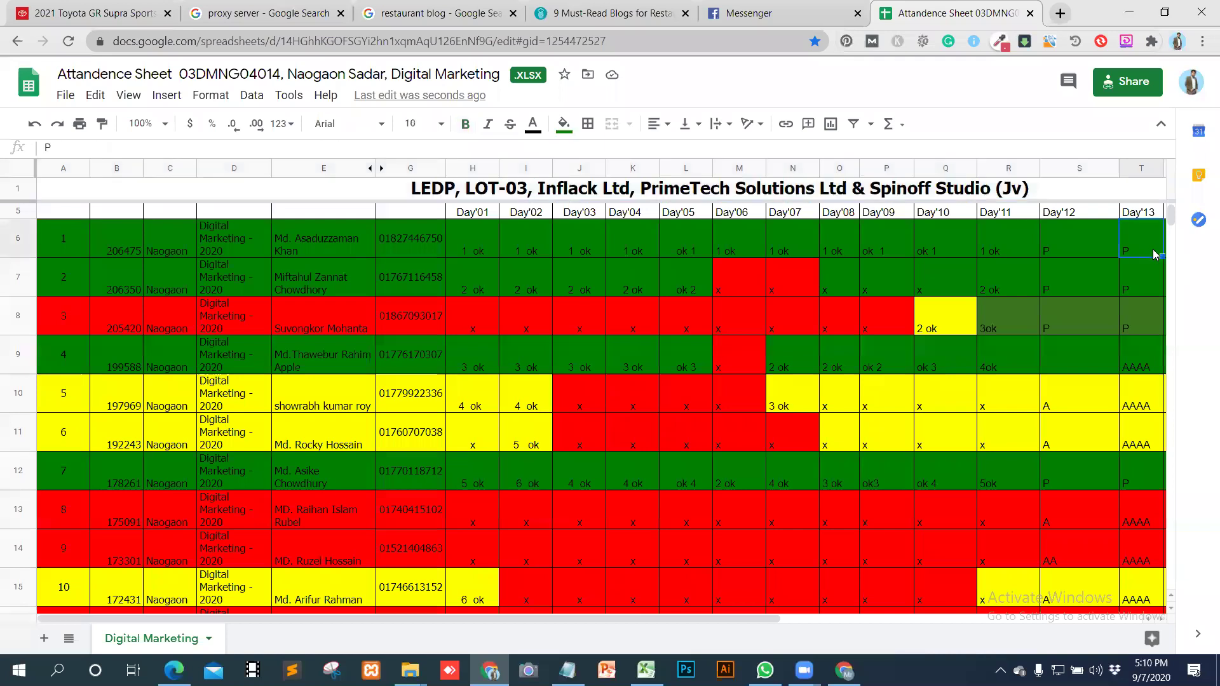
Mark the first trainee present with P in Day'17 cell X6
key(Right)
key(Right)
key(Right)
key(Right)
key(Right)
key(Right)
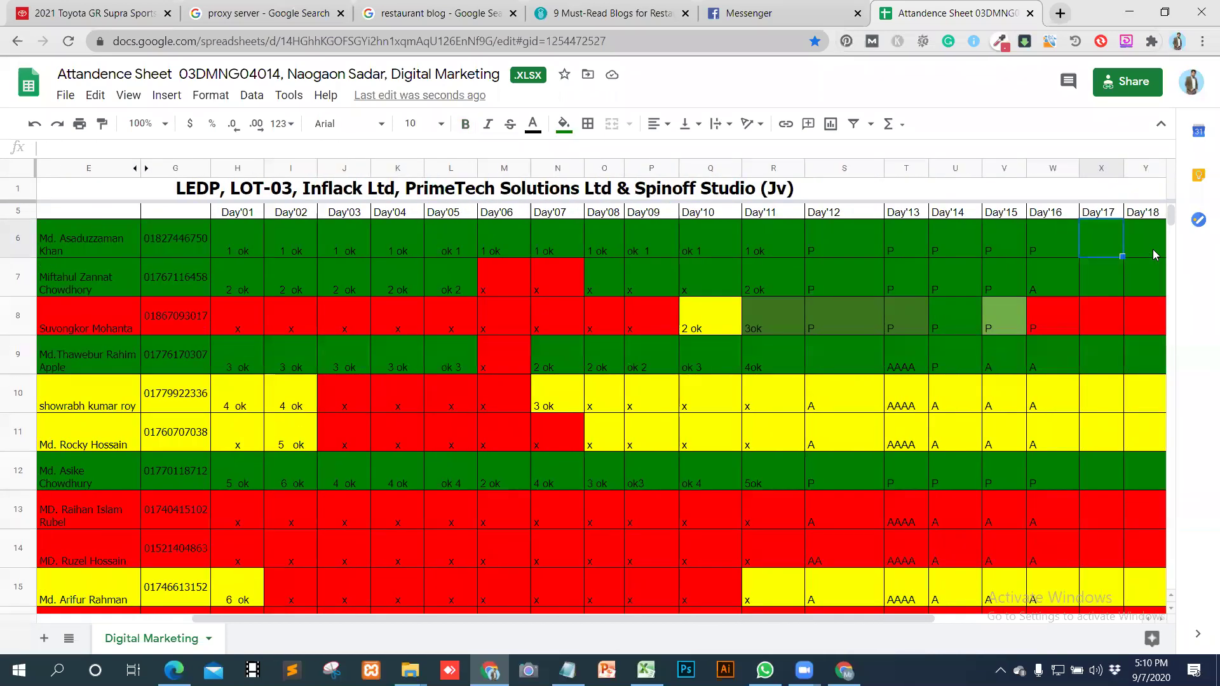
key(Left)
key(Left)
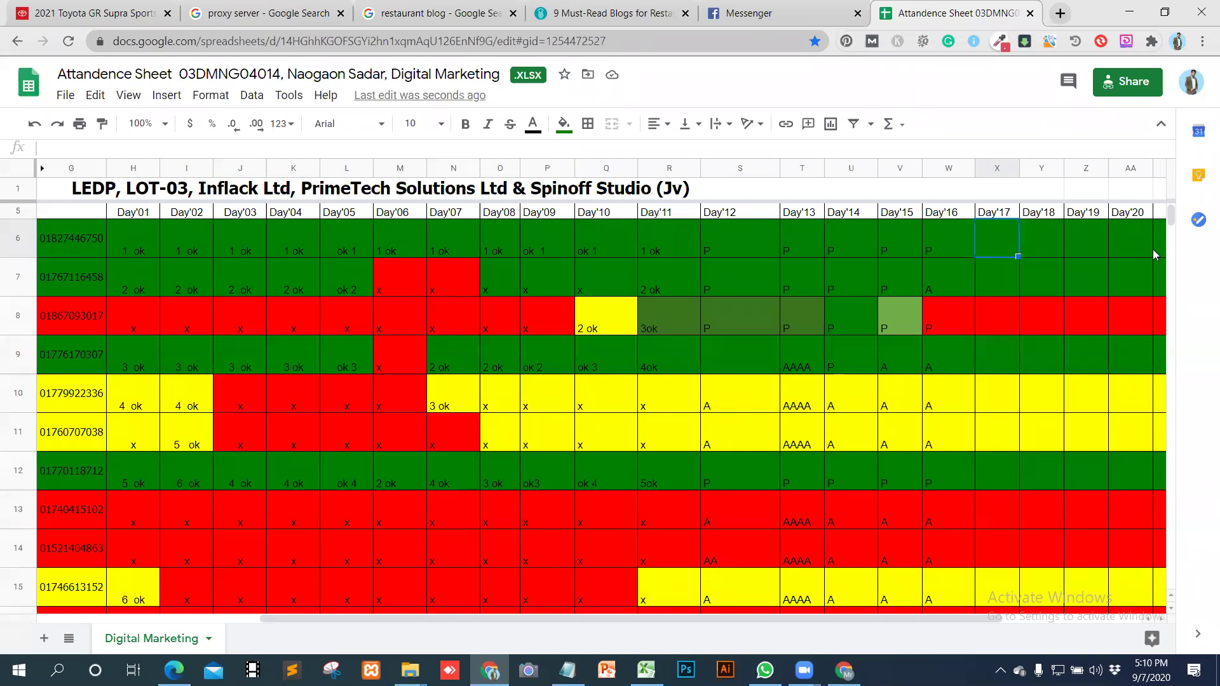
key(Return)
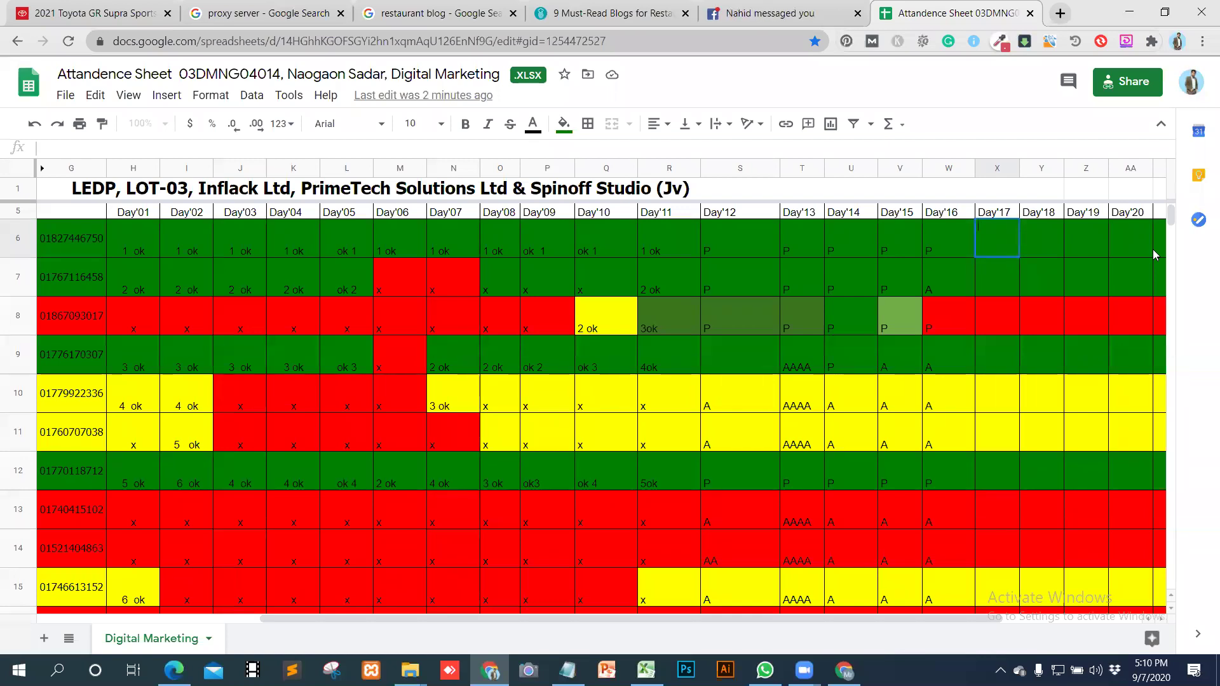
text(P)
key(Return)
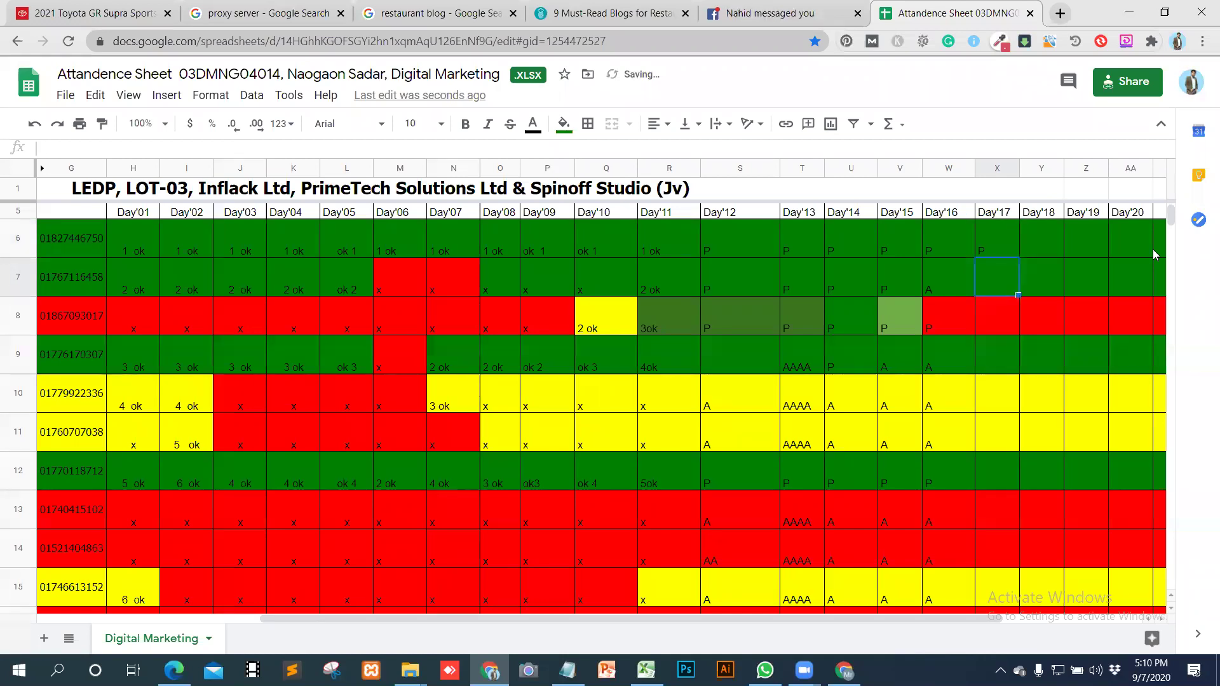
Adjust the page zoom and enter P in cell X7
drag(728, 623, 724, 619)
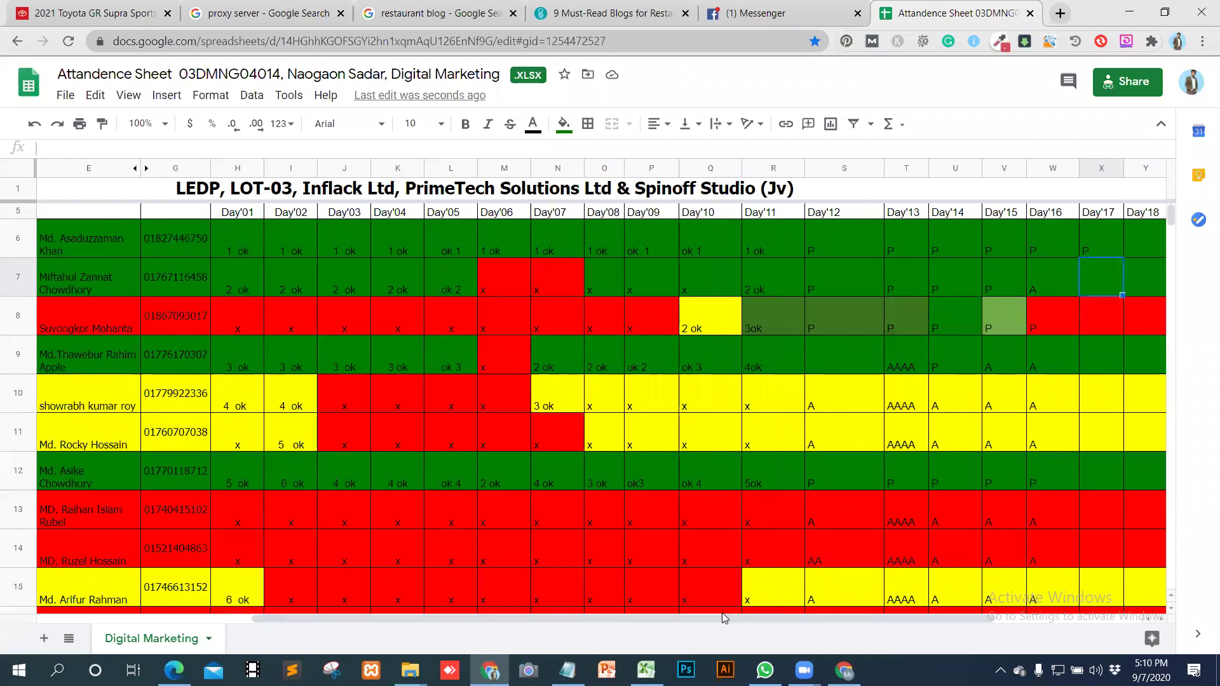
key(ctrl+minus)
key(ctrl+minus)
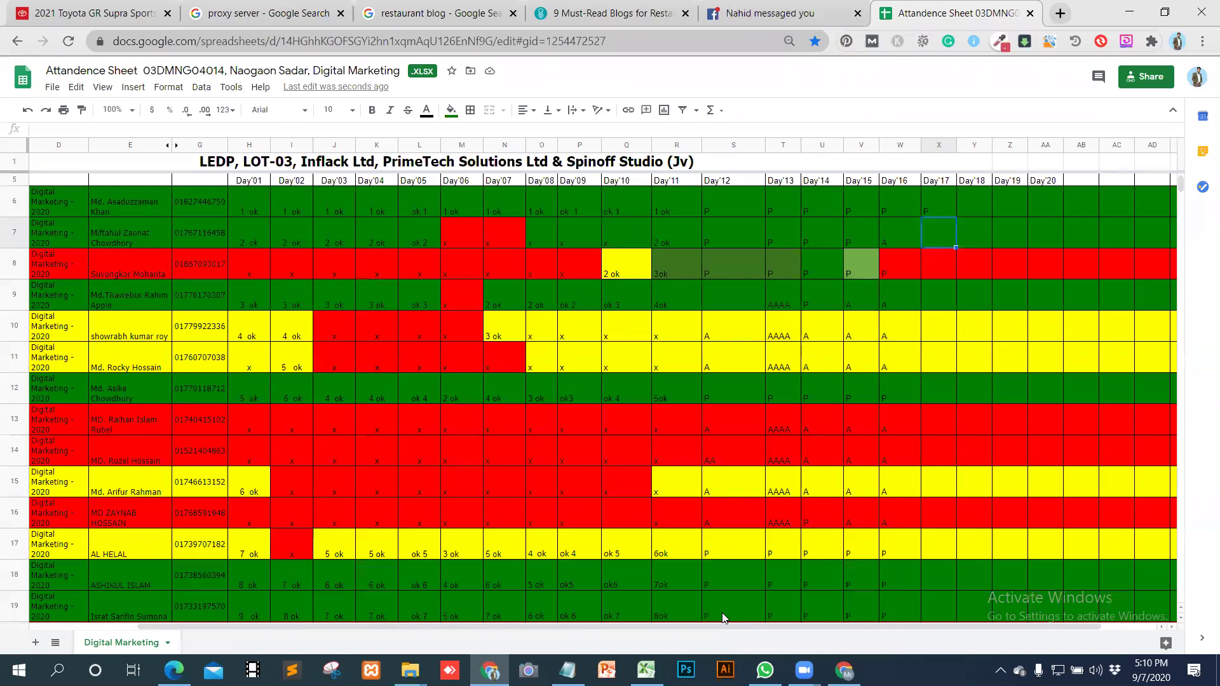
key(ctrl+plus)
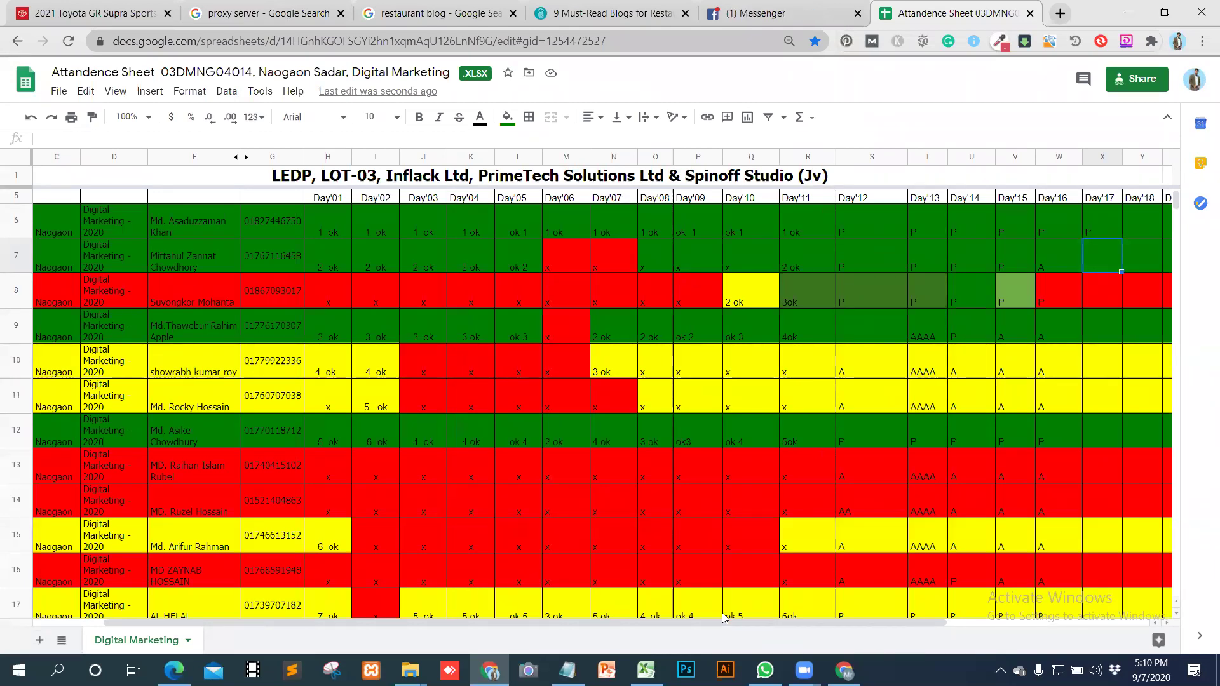
text(P)
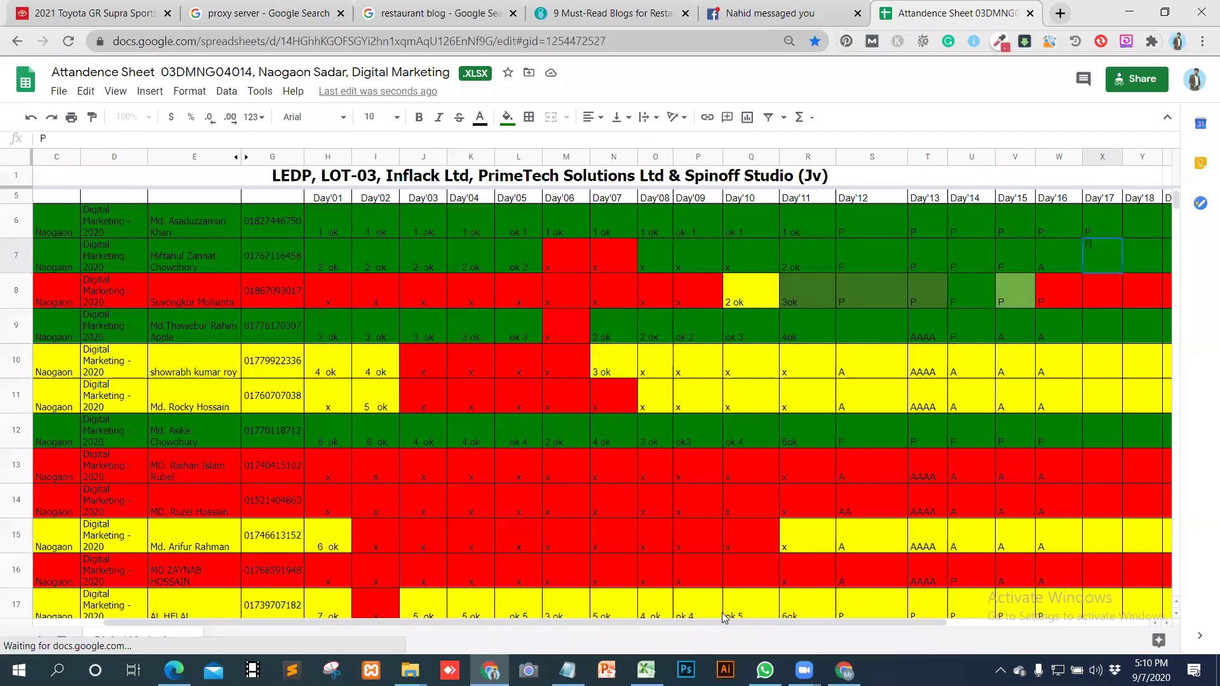
click(786, 15)
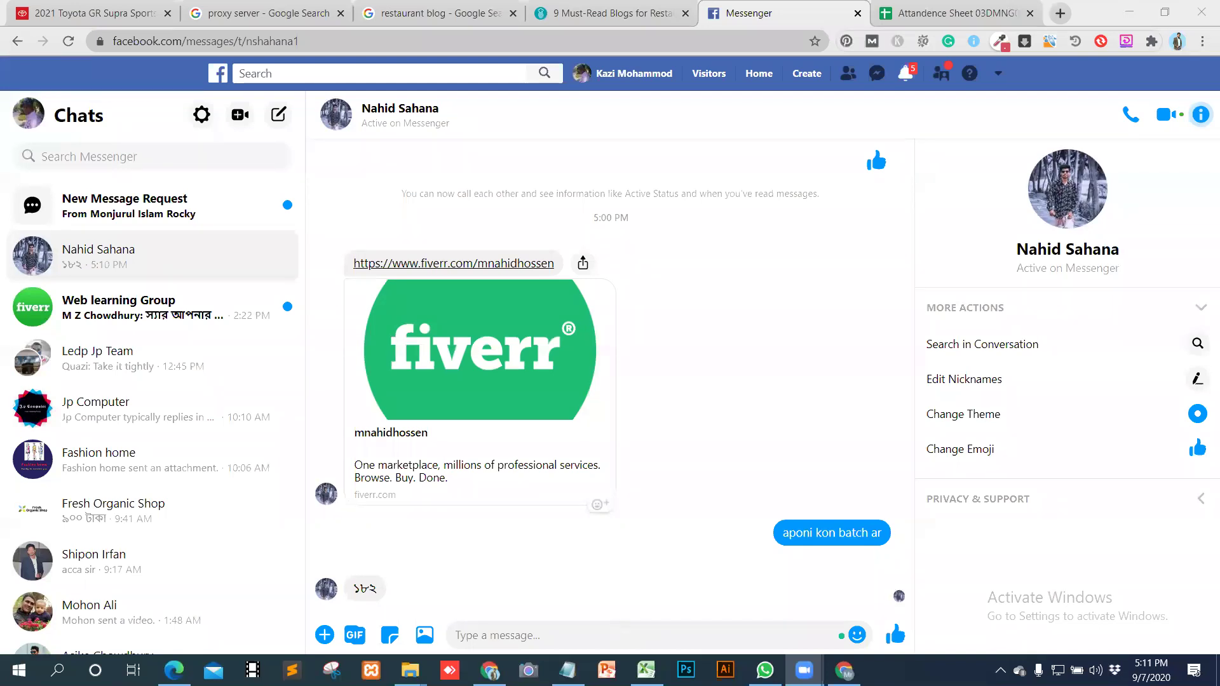
Glance at the Excel roster, then return to the Attendance Sheet tab in Chrome
click(646, 670)
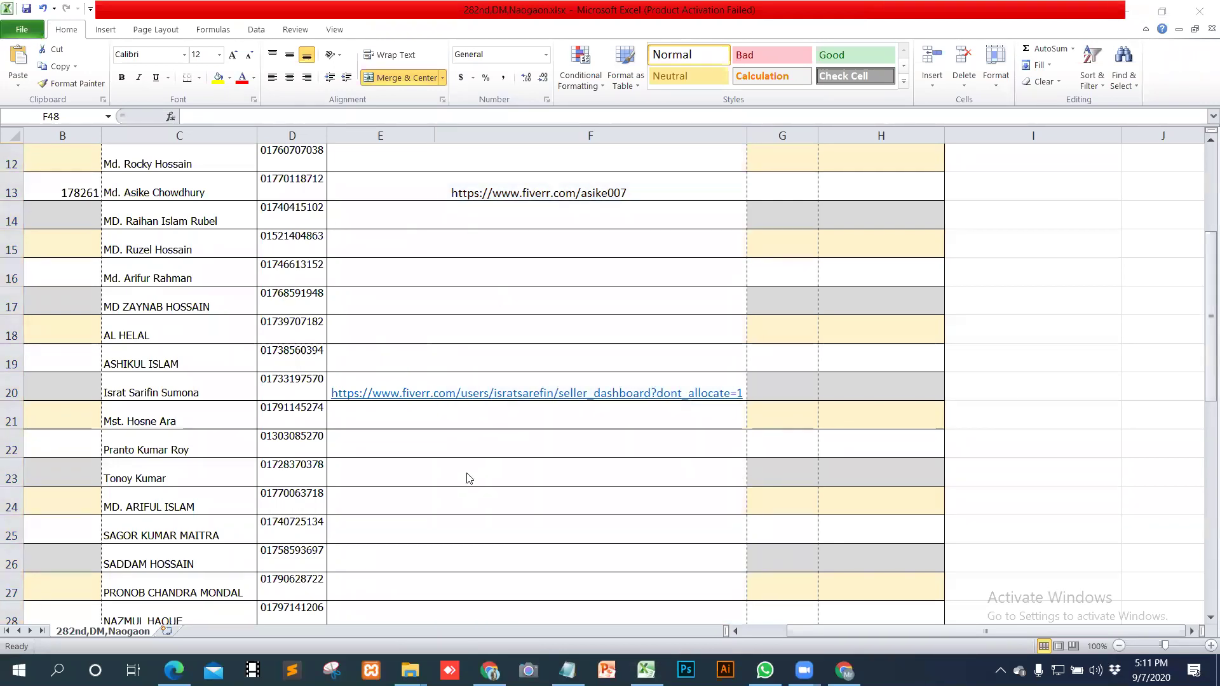
mouse_move(646, 670)
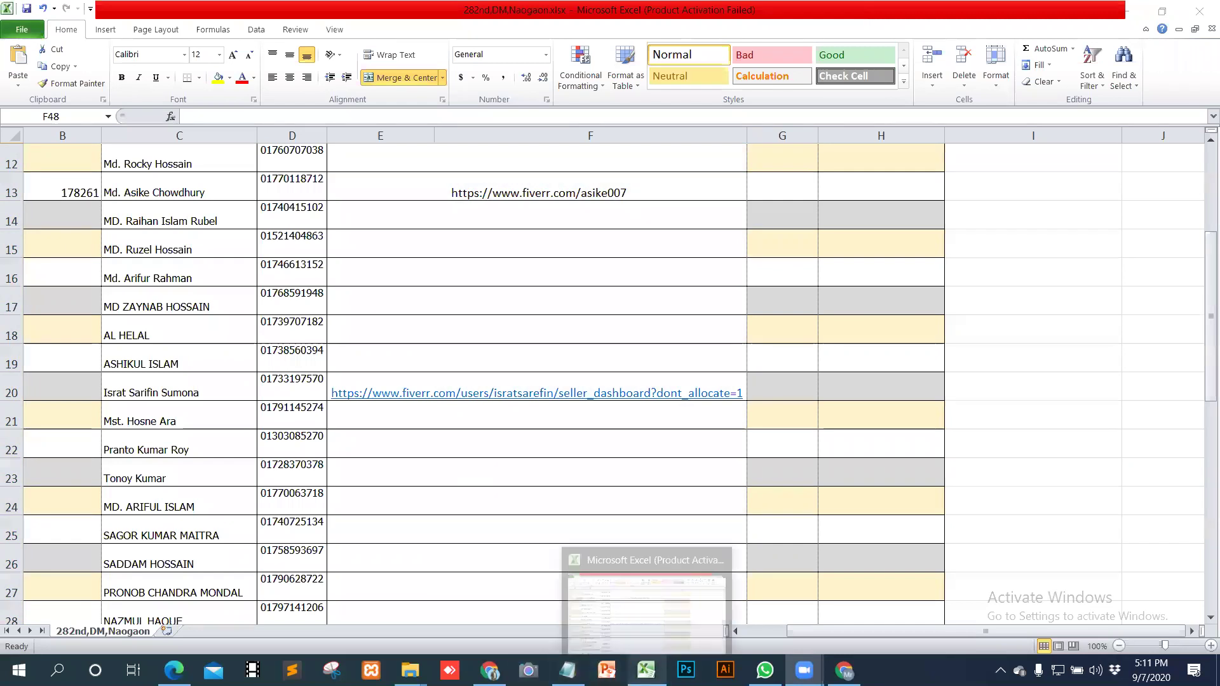
click(489, 671)
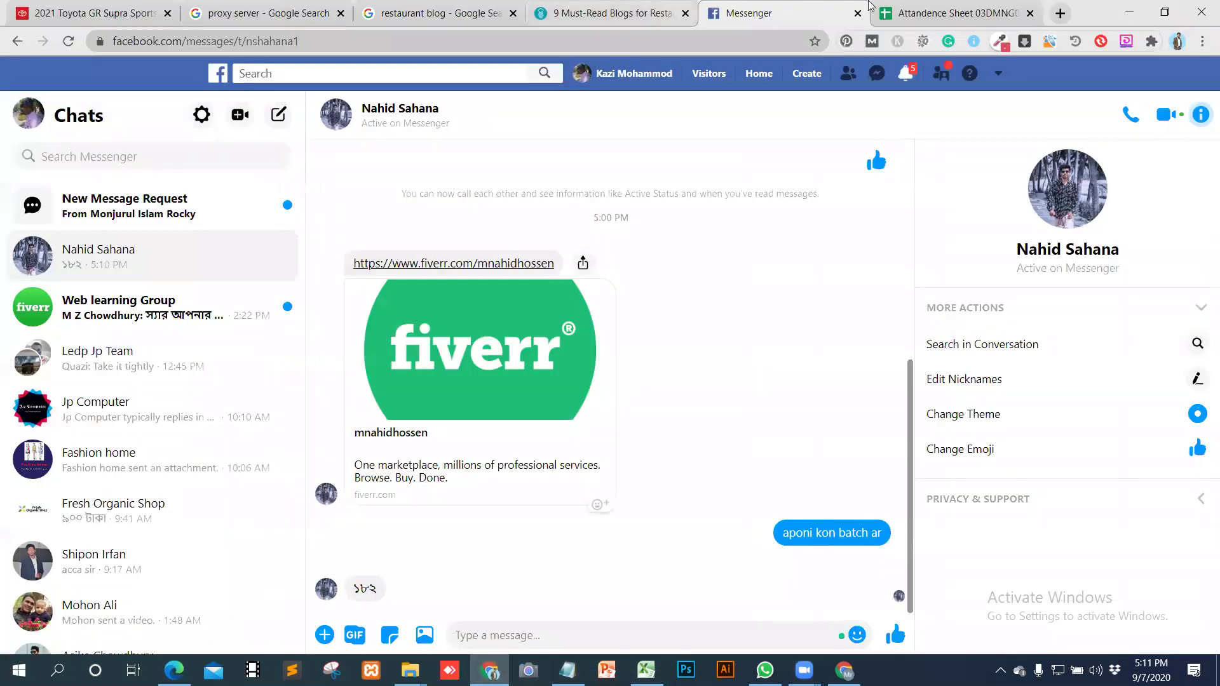
key(ctrl+Tab)
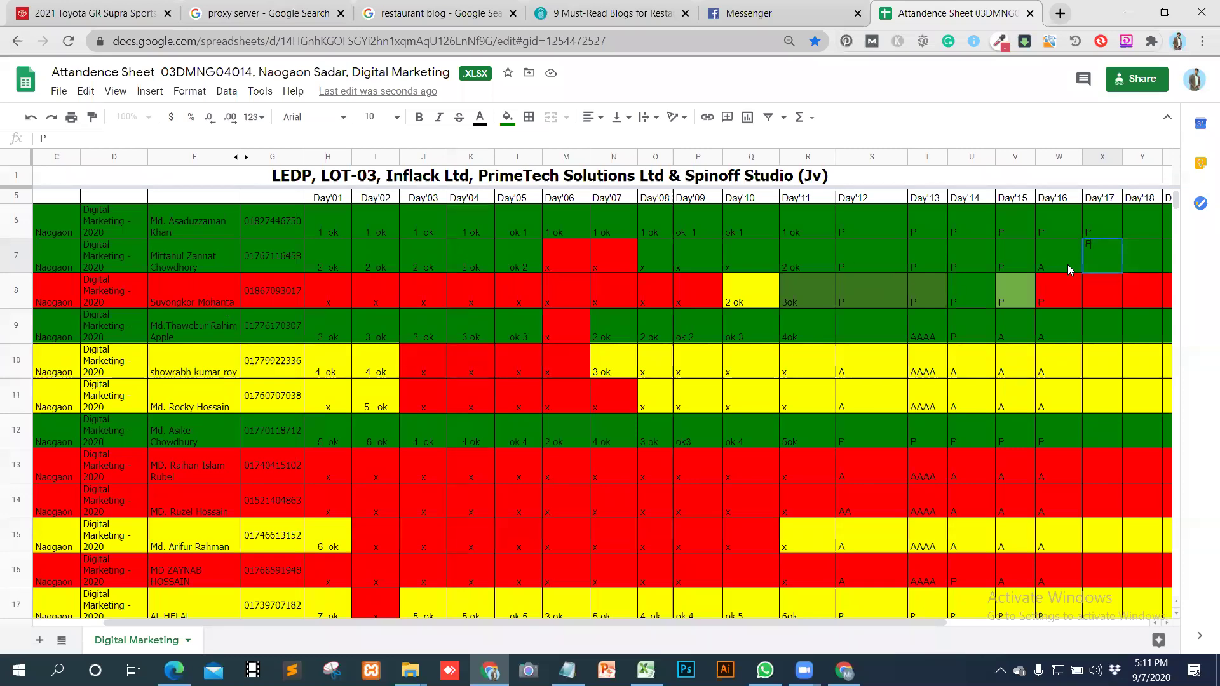
Enter Day'17 marks P, A, A, A, P, A in cells X8 through X13
click(1097, 287)
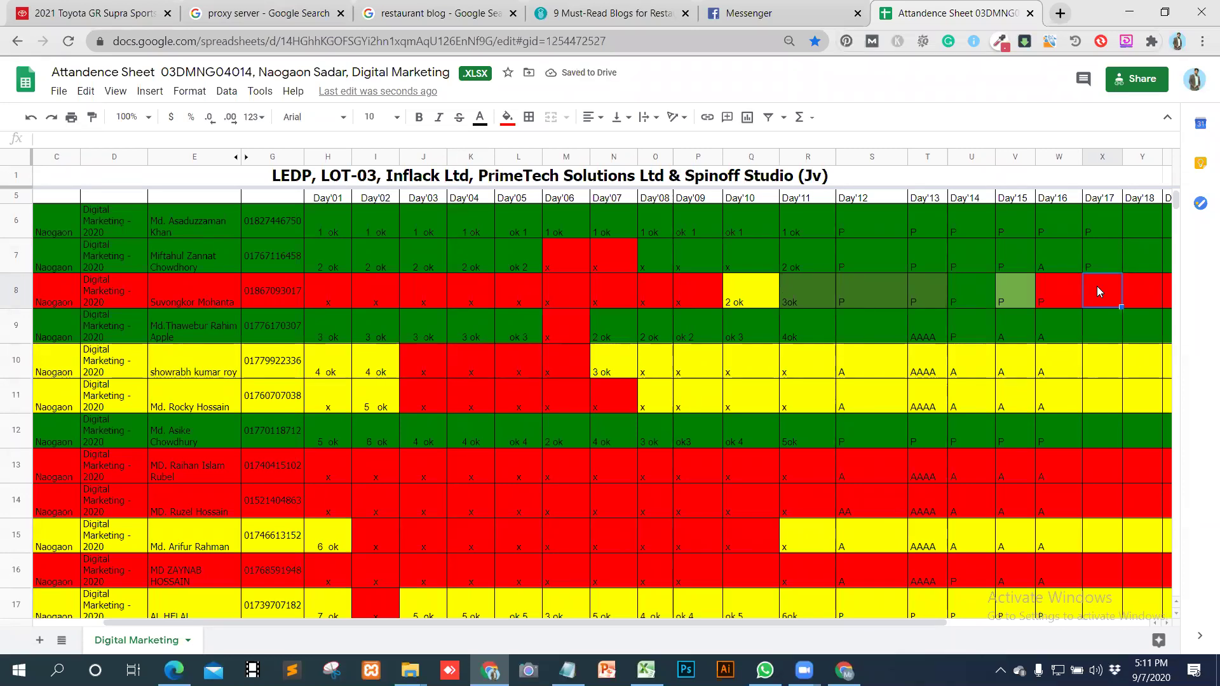
text(P)
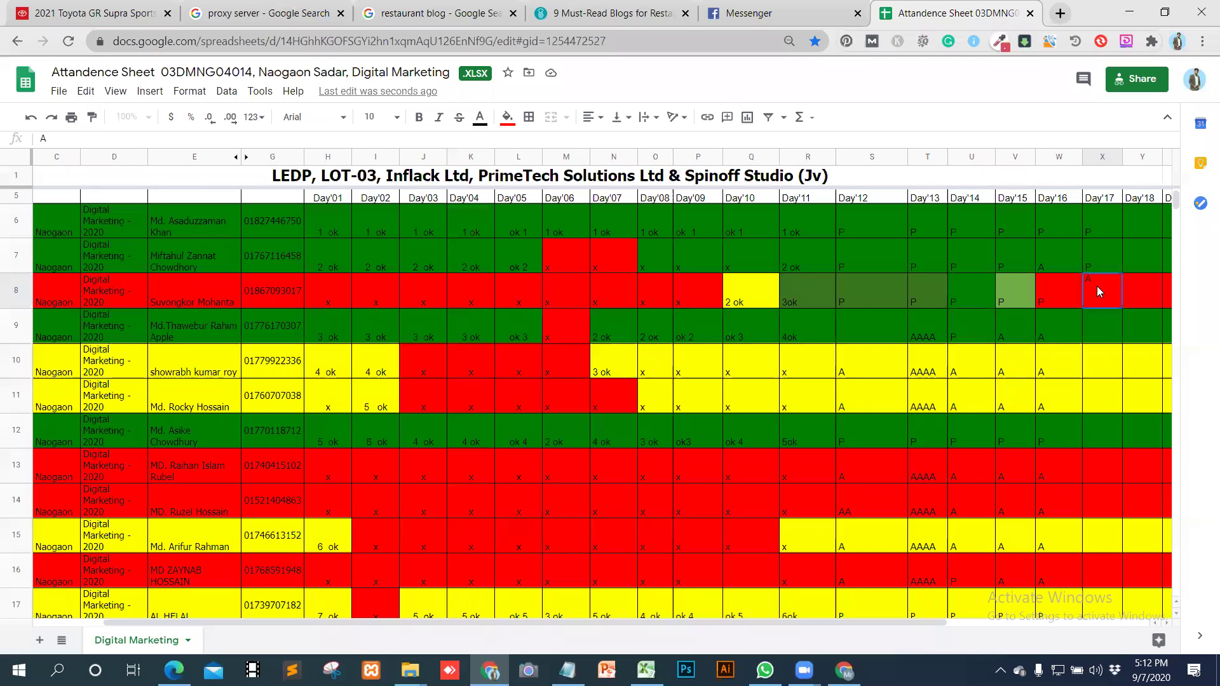
key(Return)
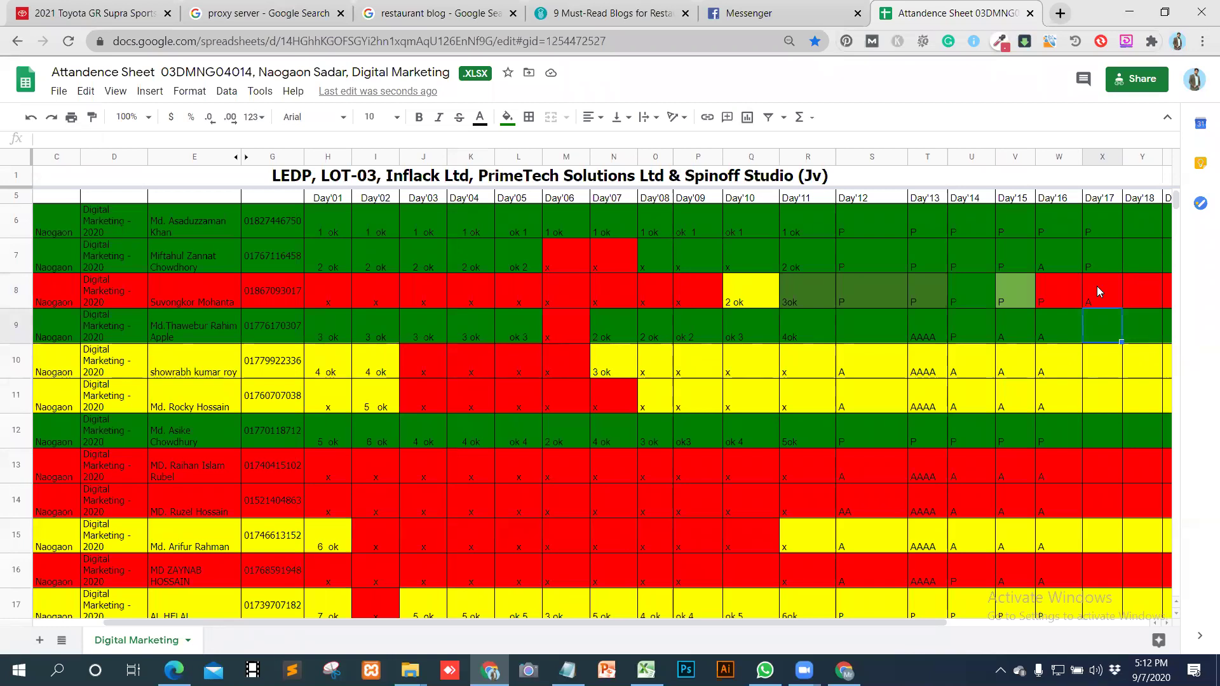
text(A)
key(Return)
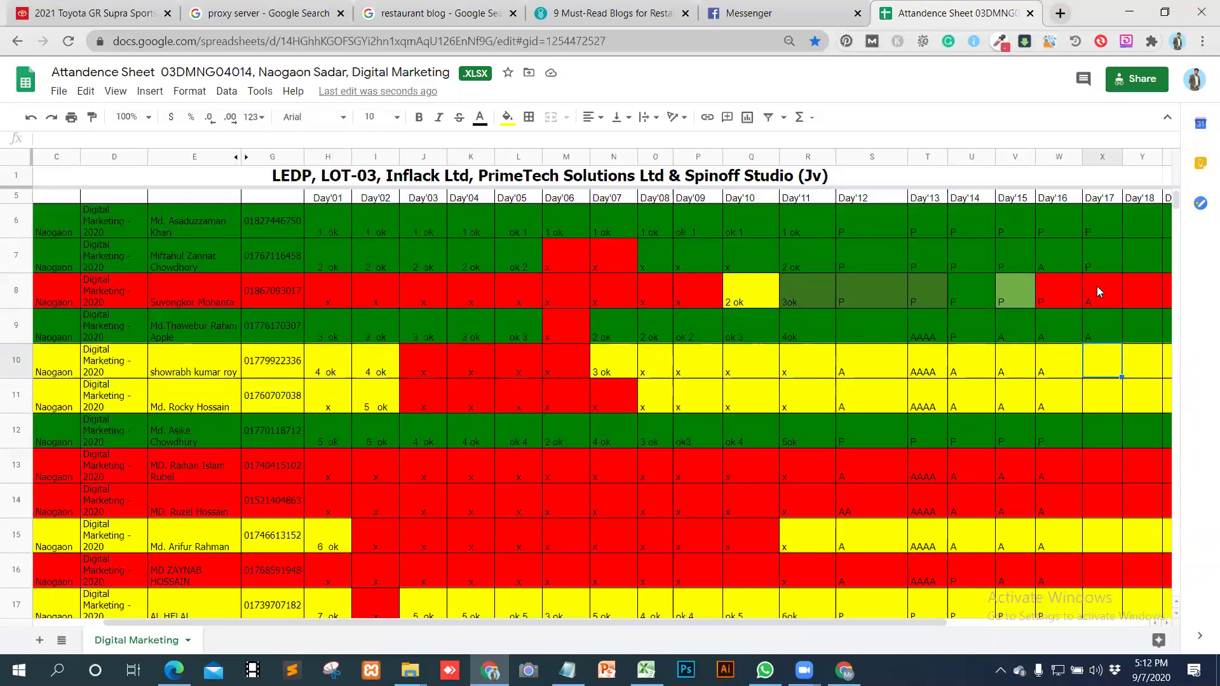
text(A)
key(Return)
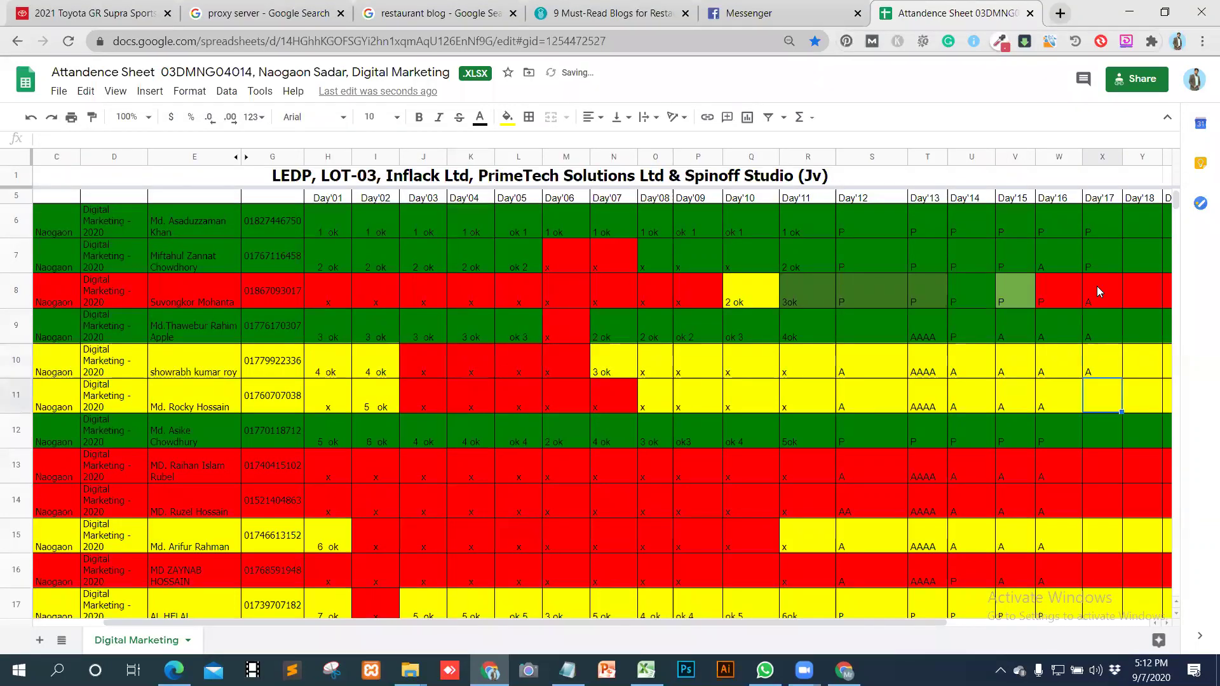
text(A)
key(Return)
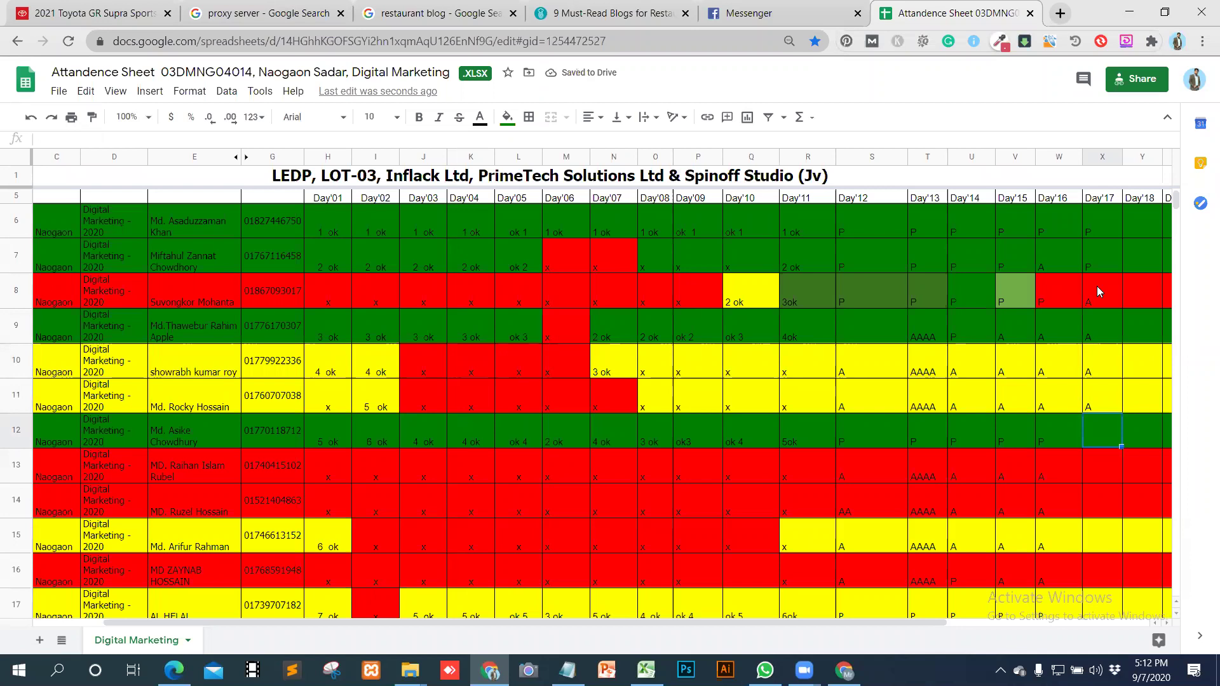
text(P)
key(Return)
text(A)
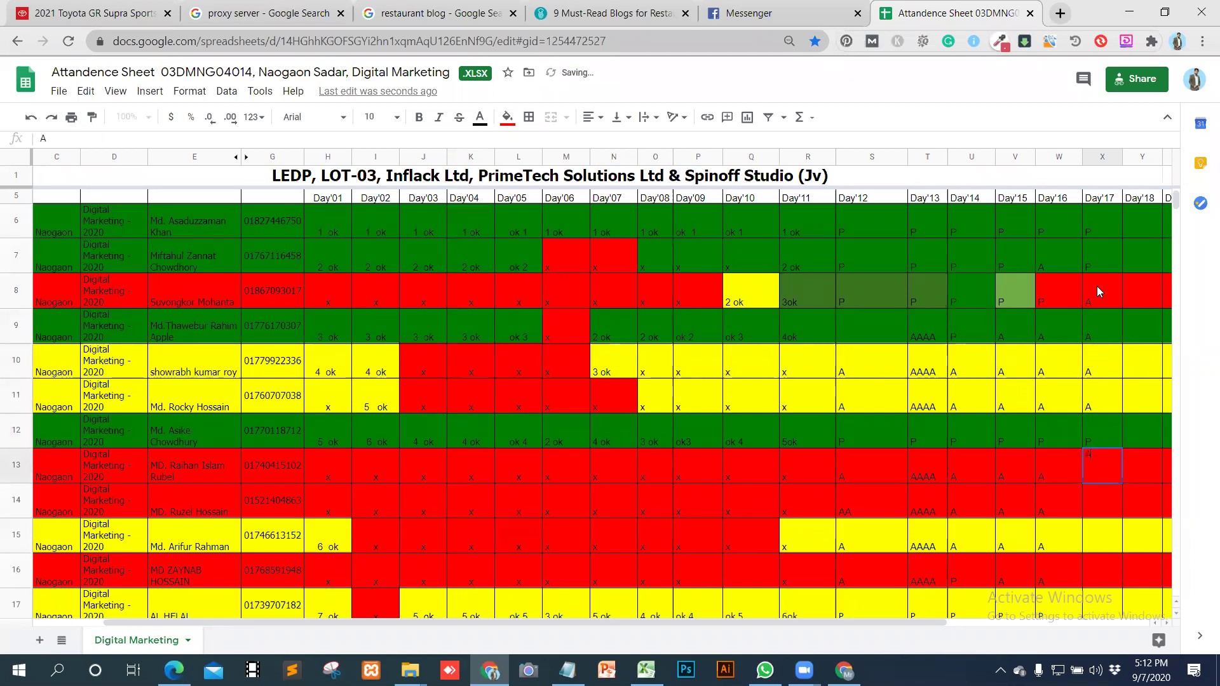
key(Return)
Mark X14–X16 absent with A and X17 present with P
text(A)
key(Return)
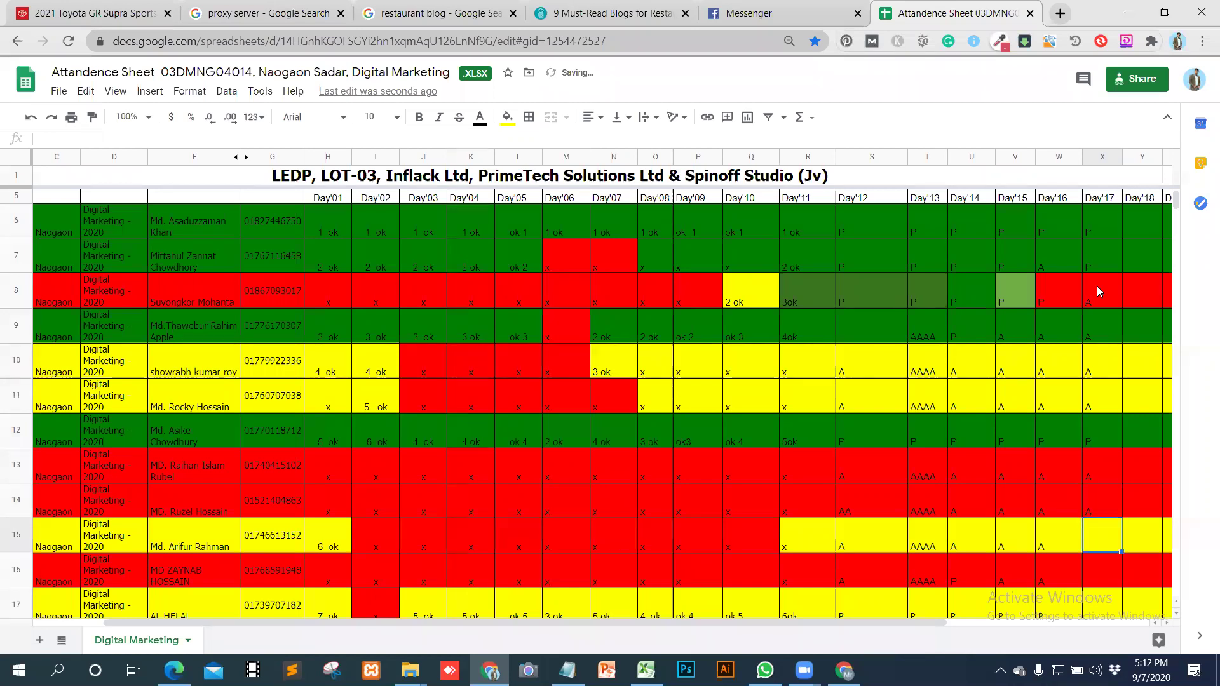
text(A)
key(Return)
text(A)
key(Return)
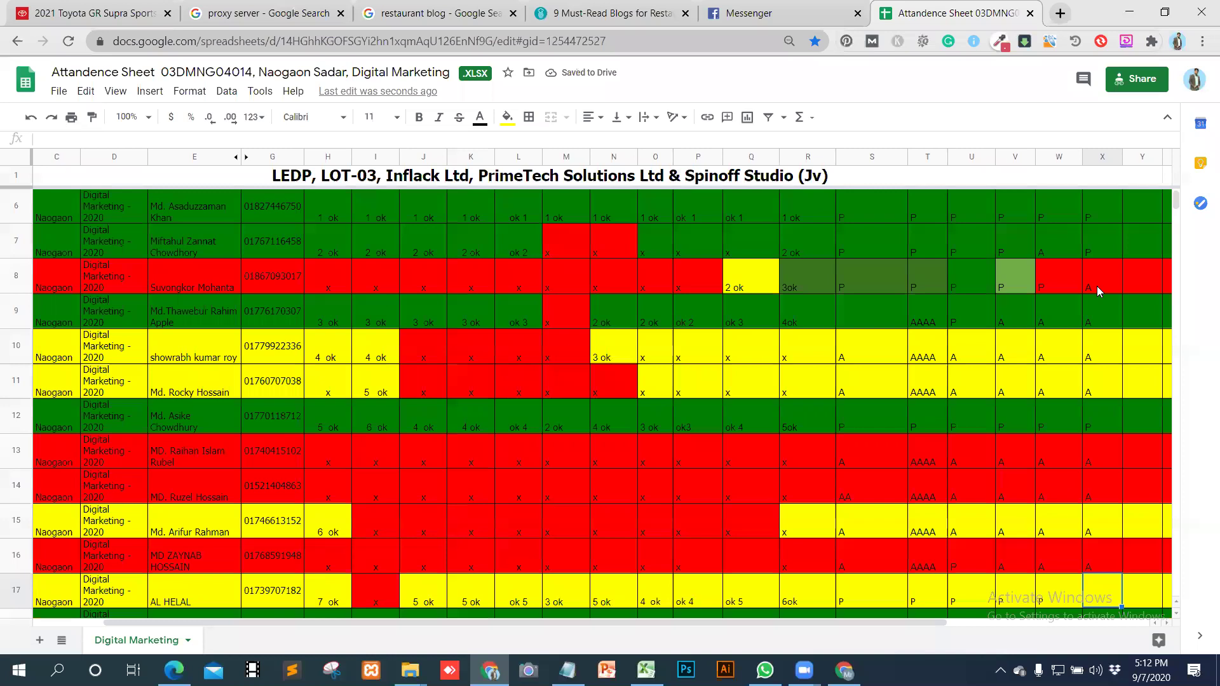
text(P)
key(BackSpace)
text(P)
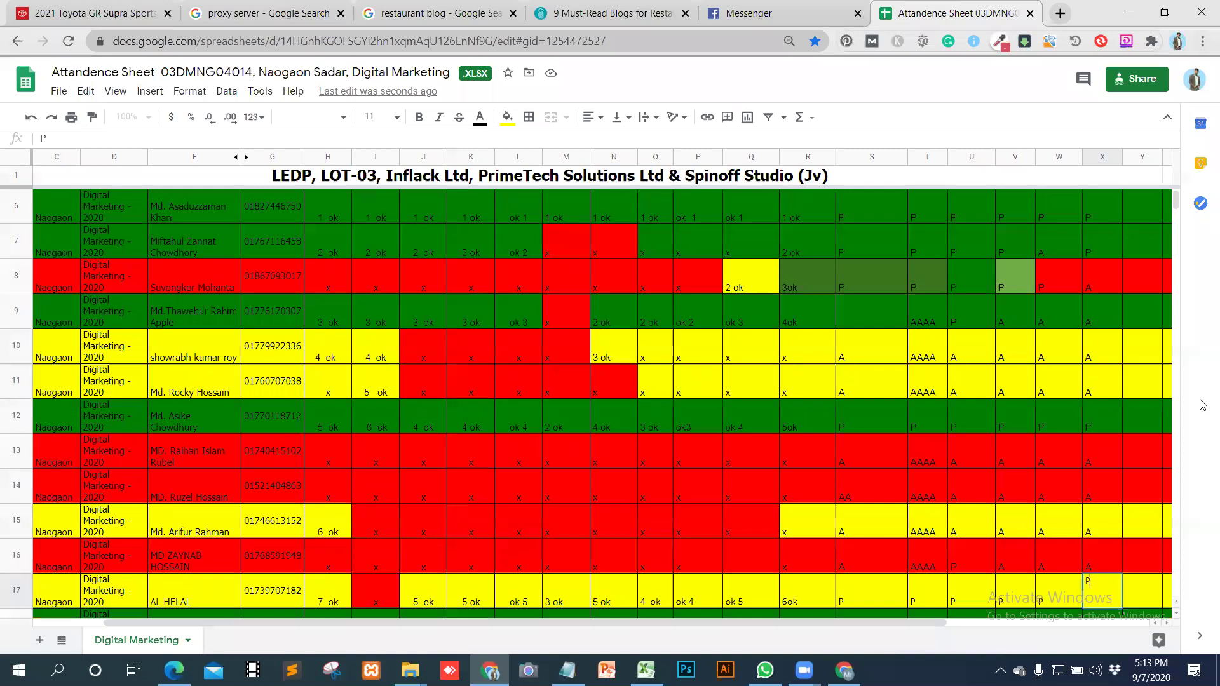
scroll(1141, 602, down, 2)
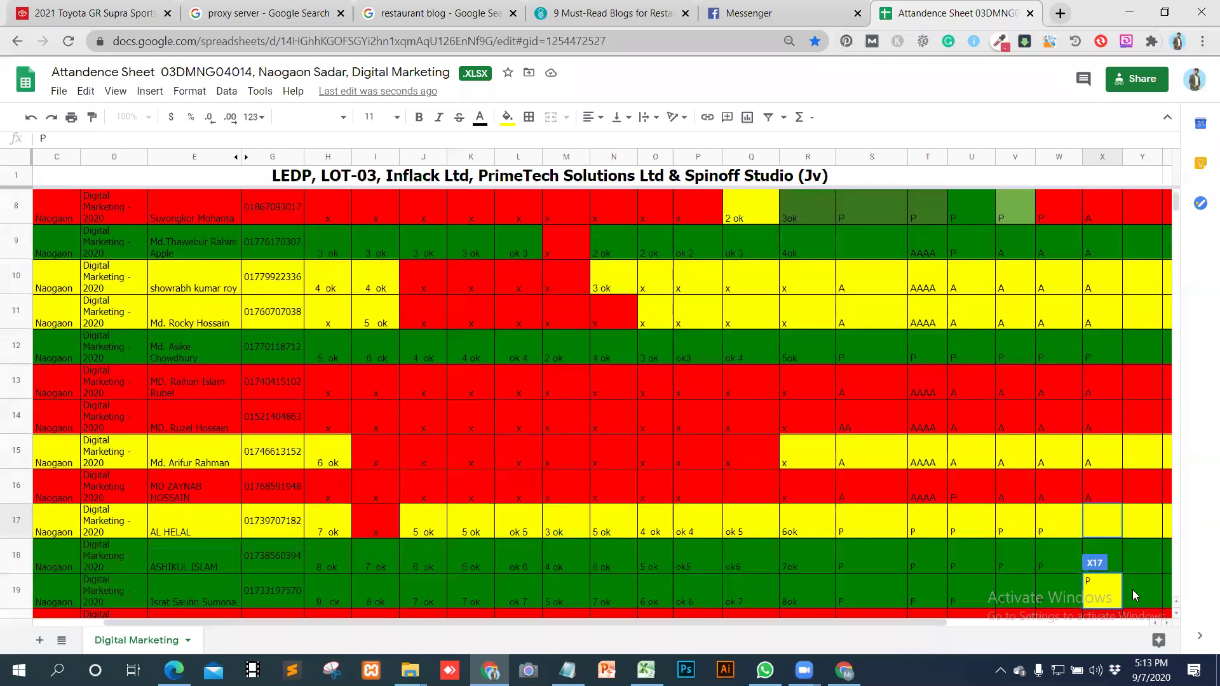
click(1135, 517)
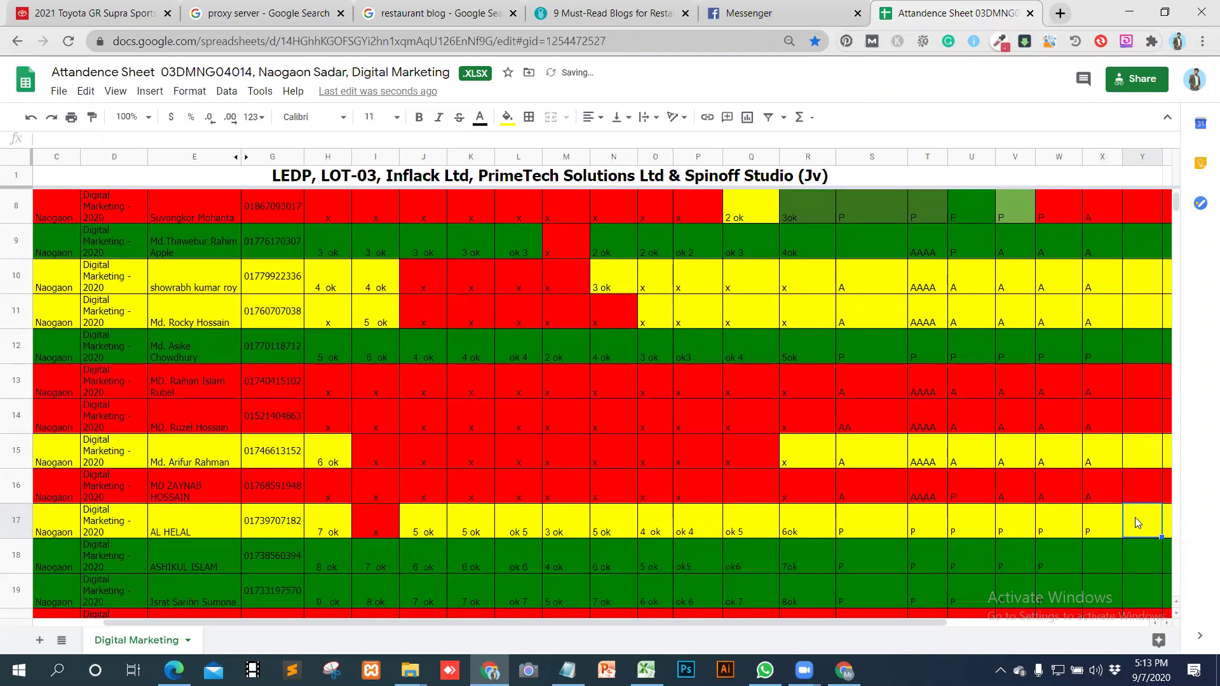
Mark the next trainee present with P in cell X18
click(1101, 556)
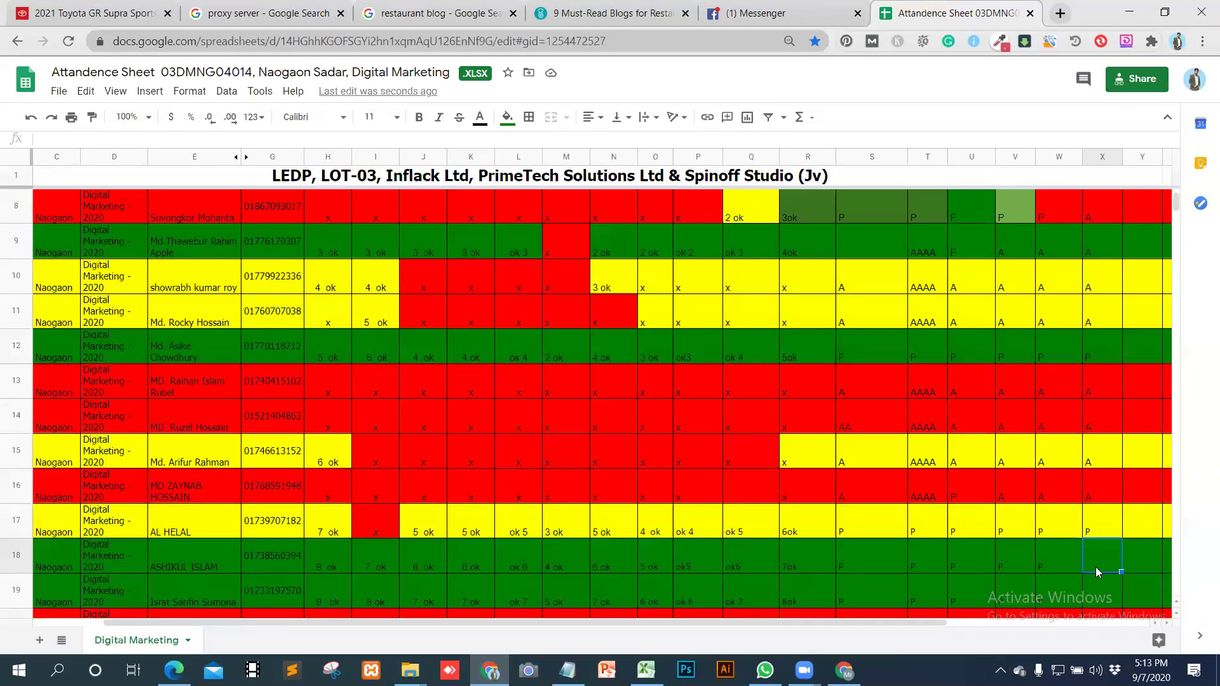
text(P)
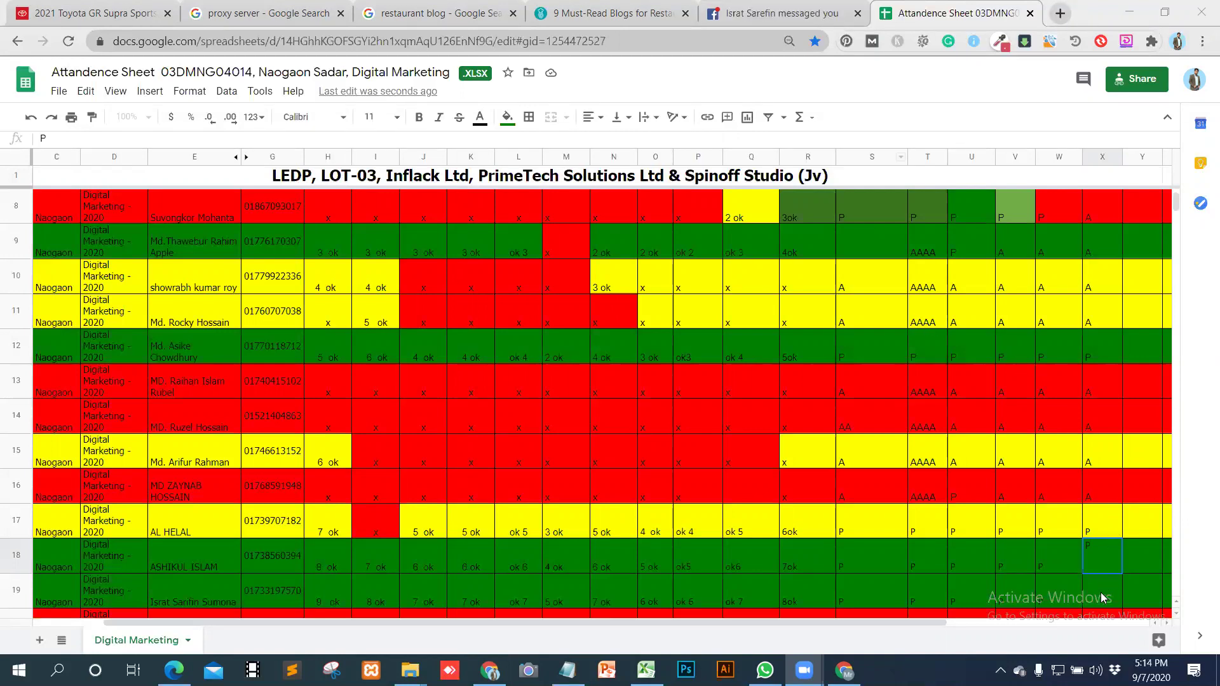
key(Return)
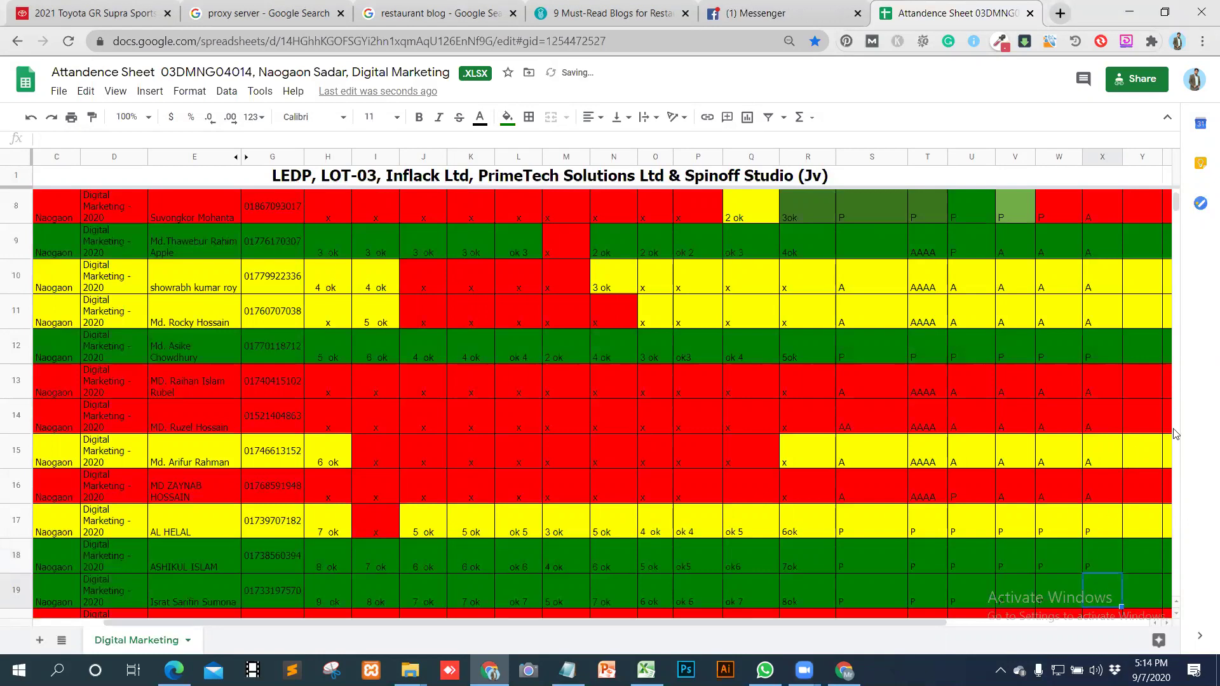
scroll(1179, 428, down, 1)
scroll(1179, 427, down, 1)
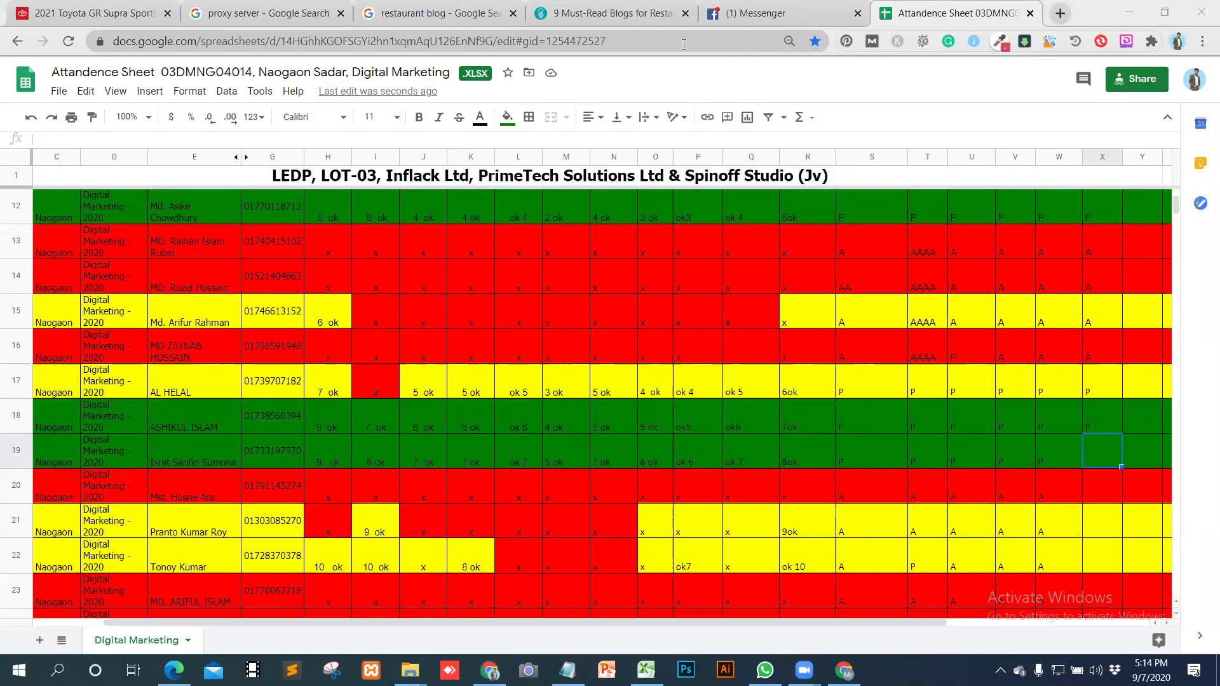
Open the trainee's Messenger conversation and select the registration number they sent
click(765, 14)
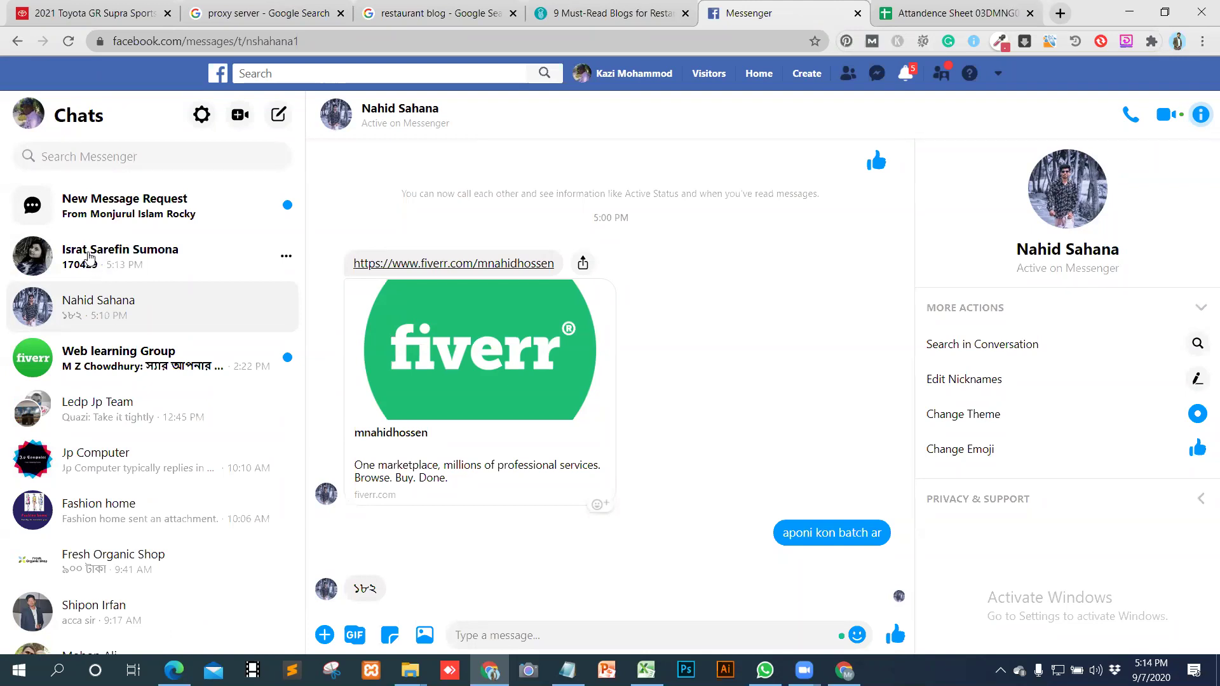
click(89, 257)
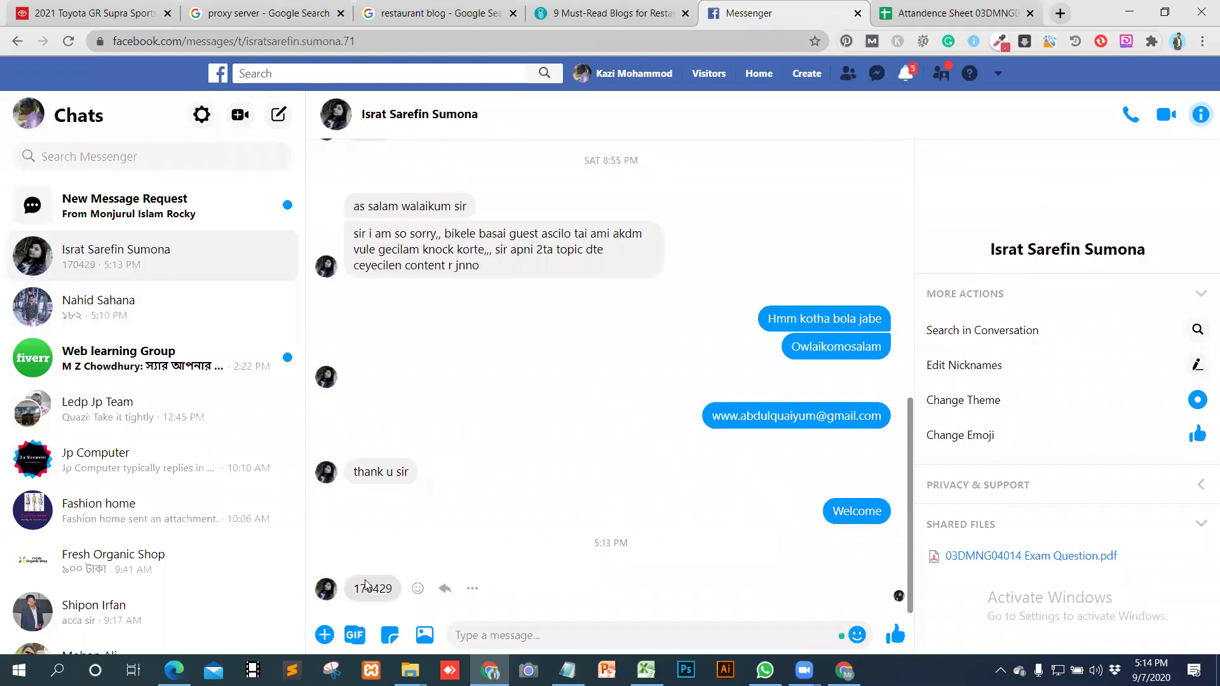
double_click(368, 586)
key(ctrl+c)
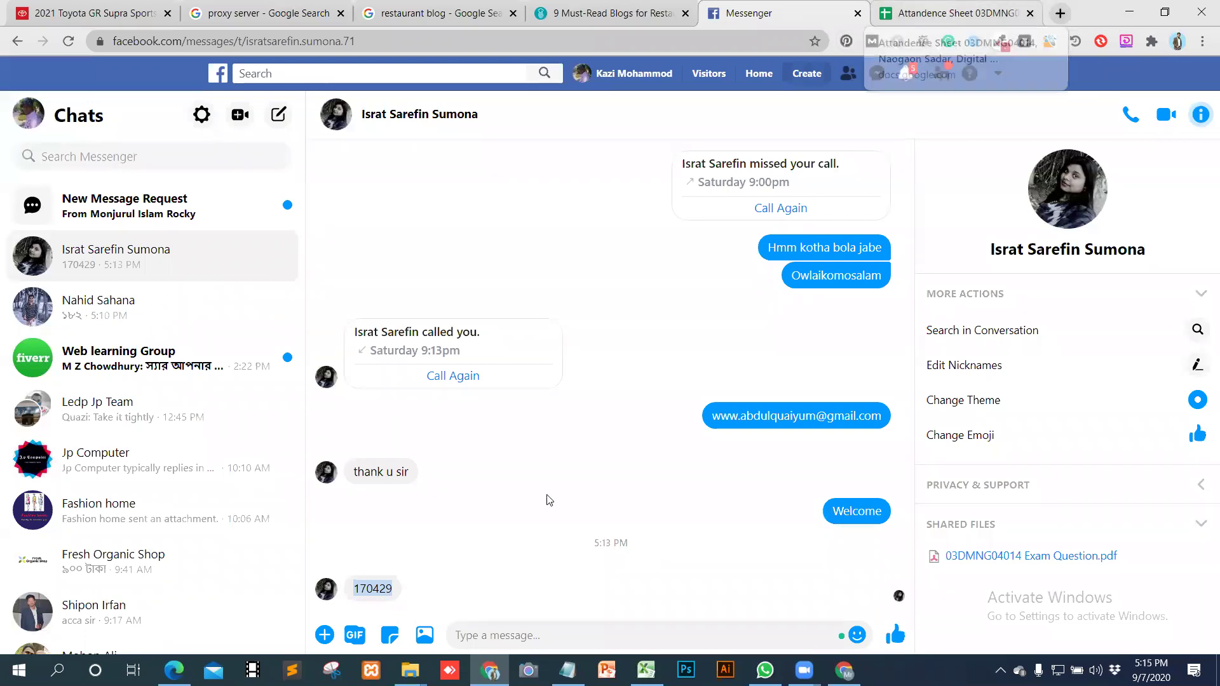
key(alt+Tab)
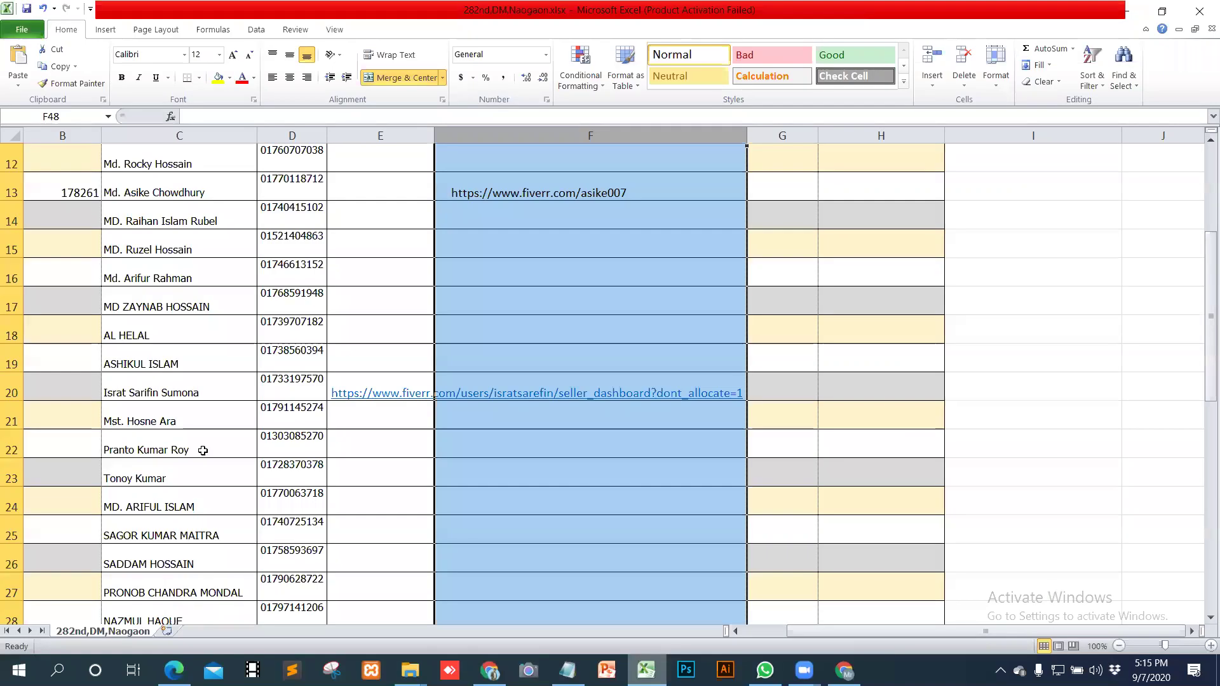
Paste the trainee's registration number into roster cell B20, then return to Messenger
click(68, 397)
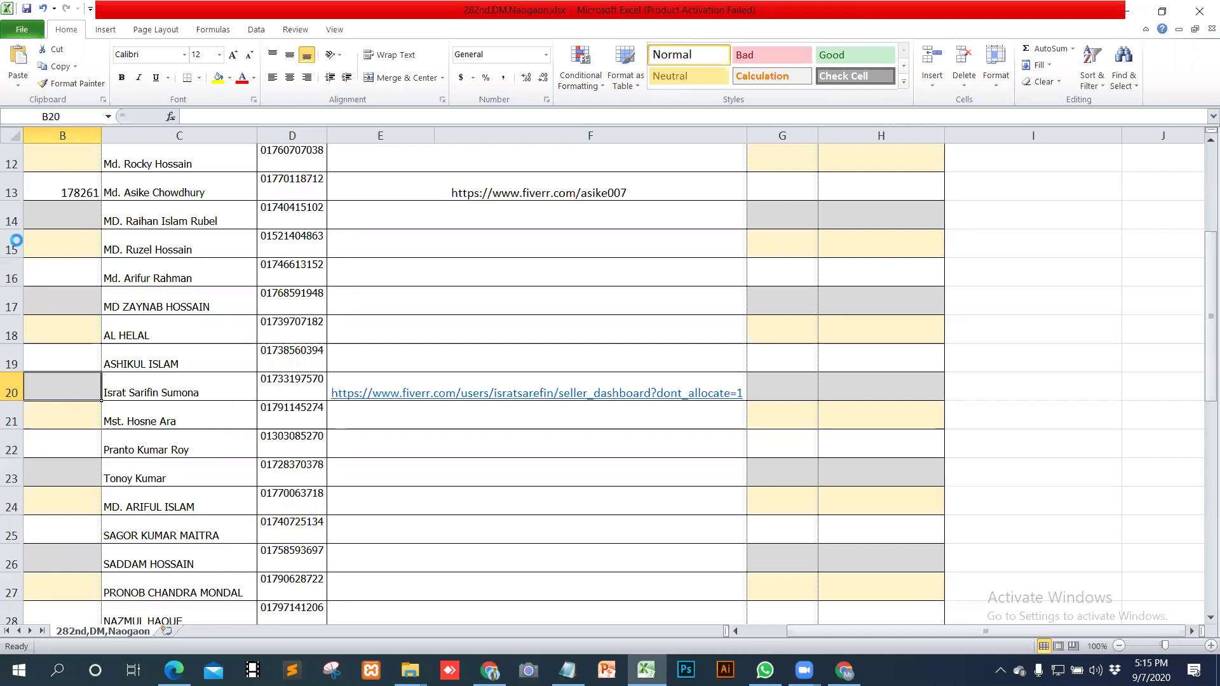
key(ctrl+v)
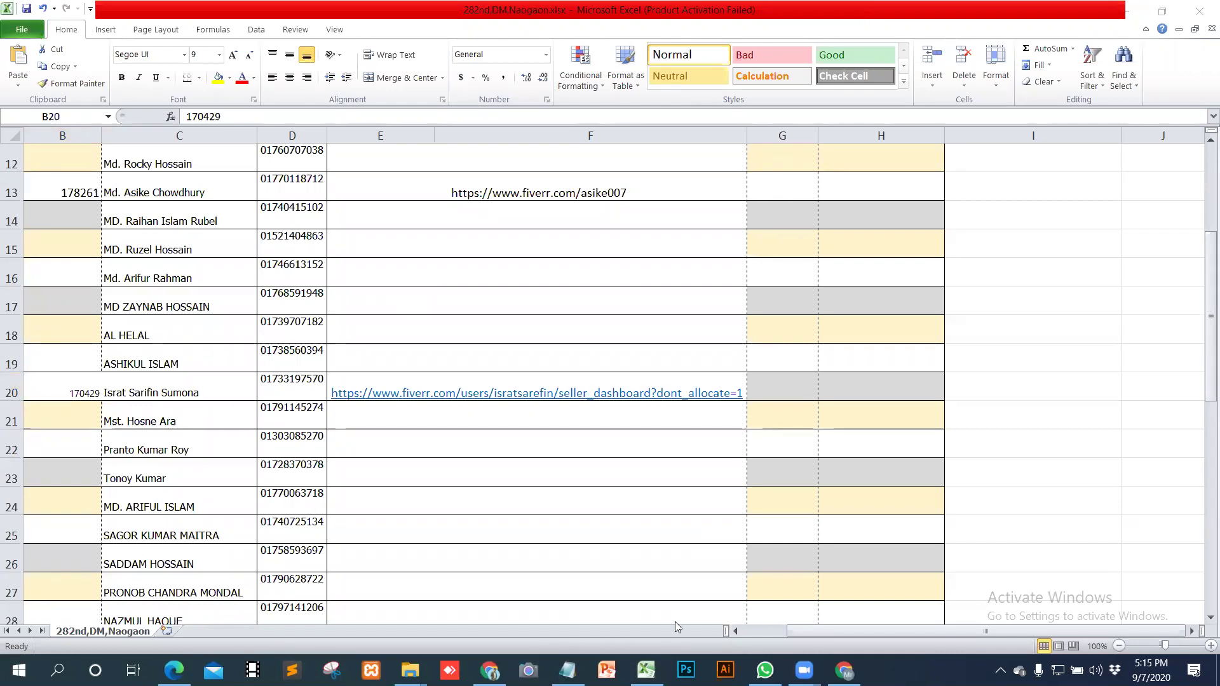
key(alt+Tab)
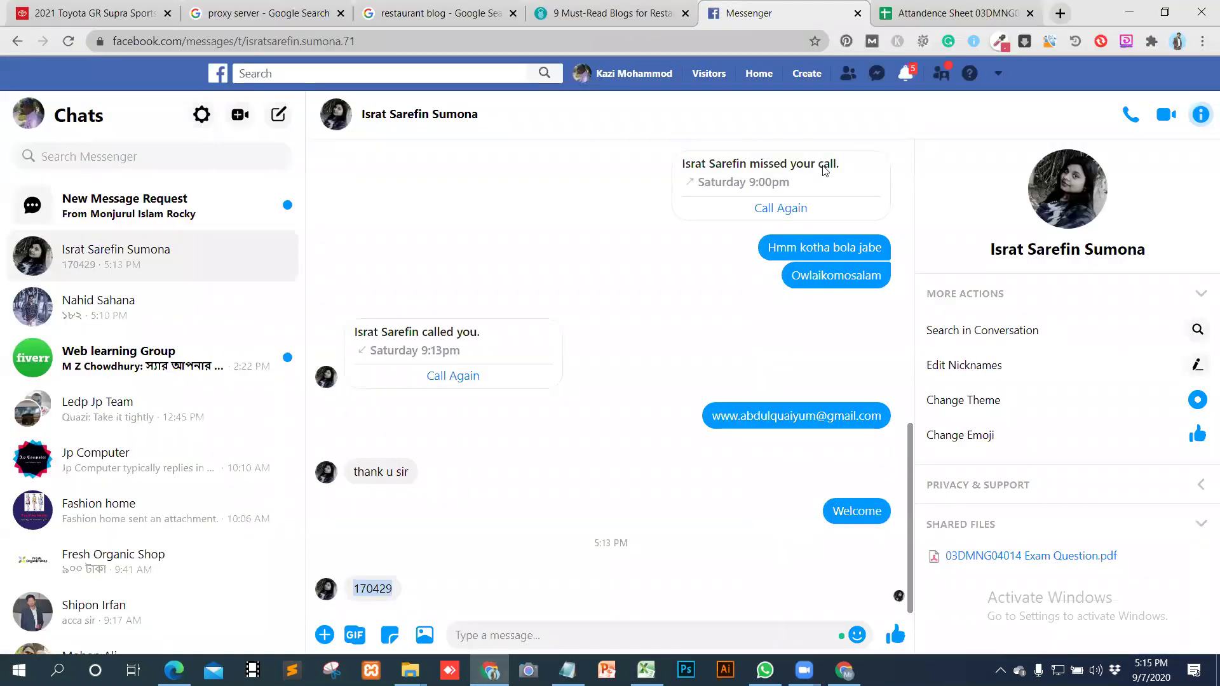
Back in the attendance sheet, mark P, A, A, A, A in Day'17 cells X19–X23
key(ctrl+Tab)
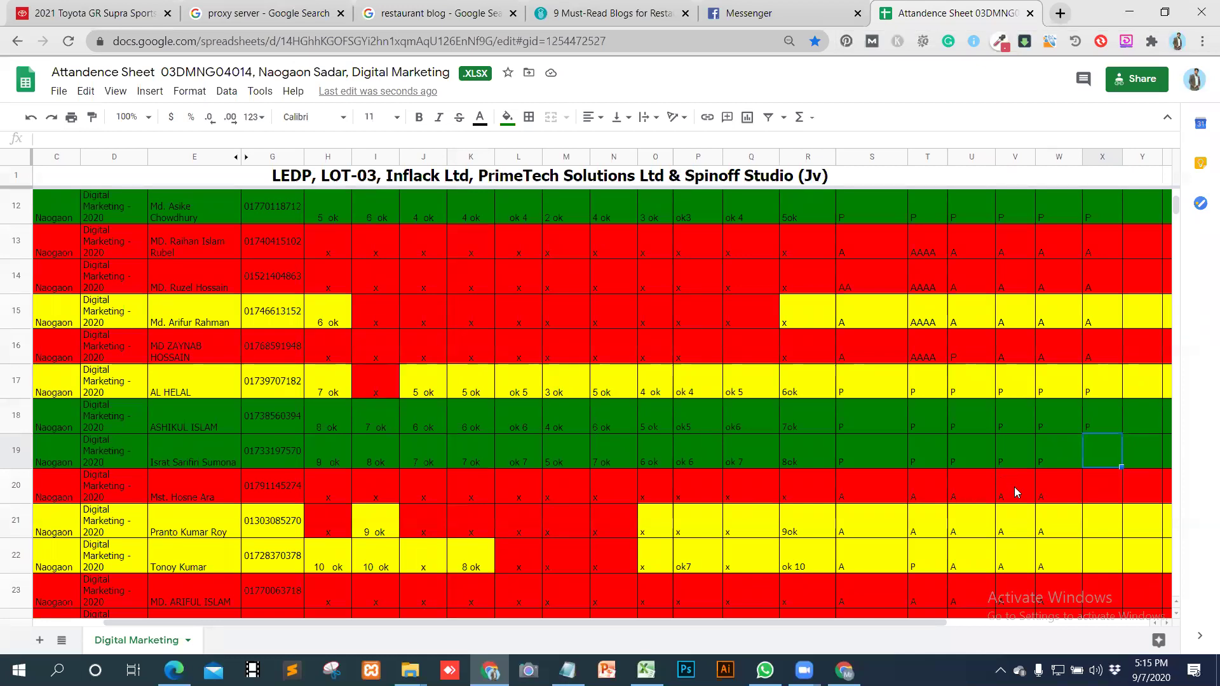
text(P)
key(Return)
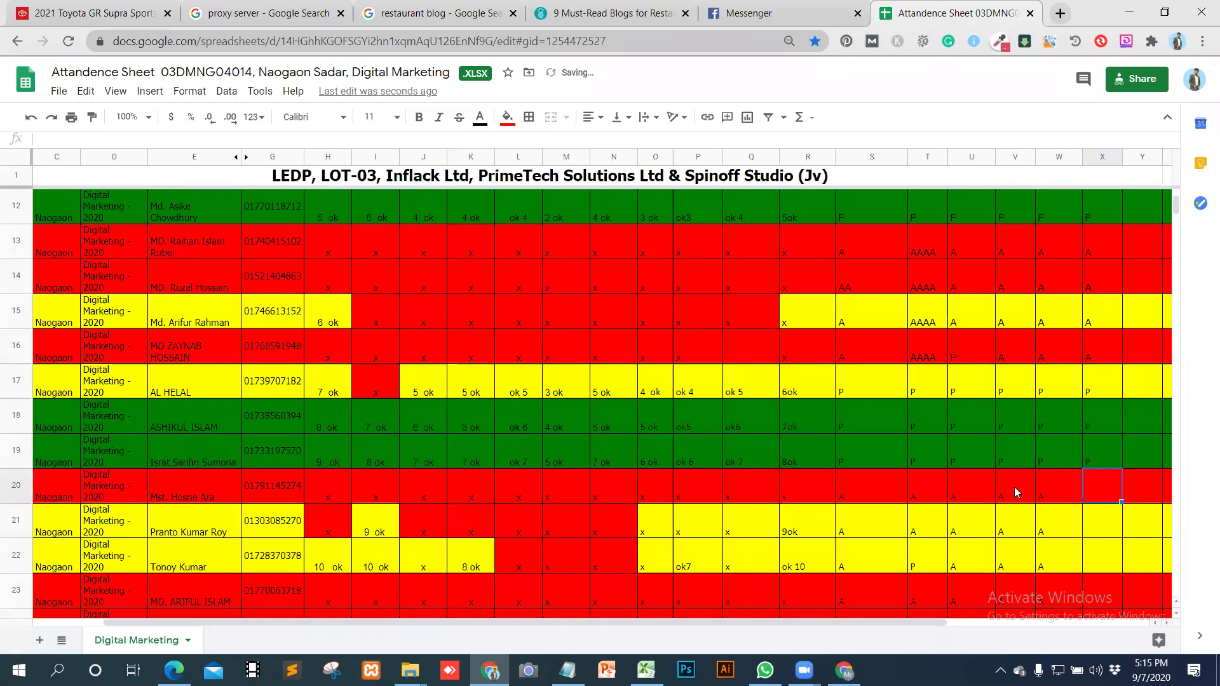
text(A)
key(Return)
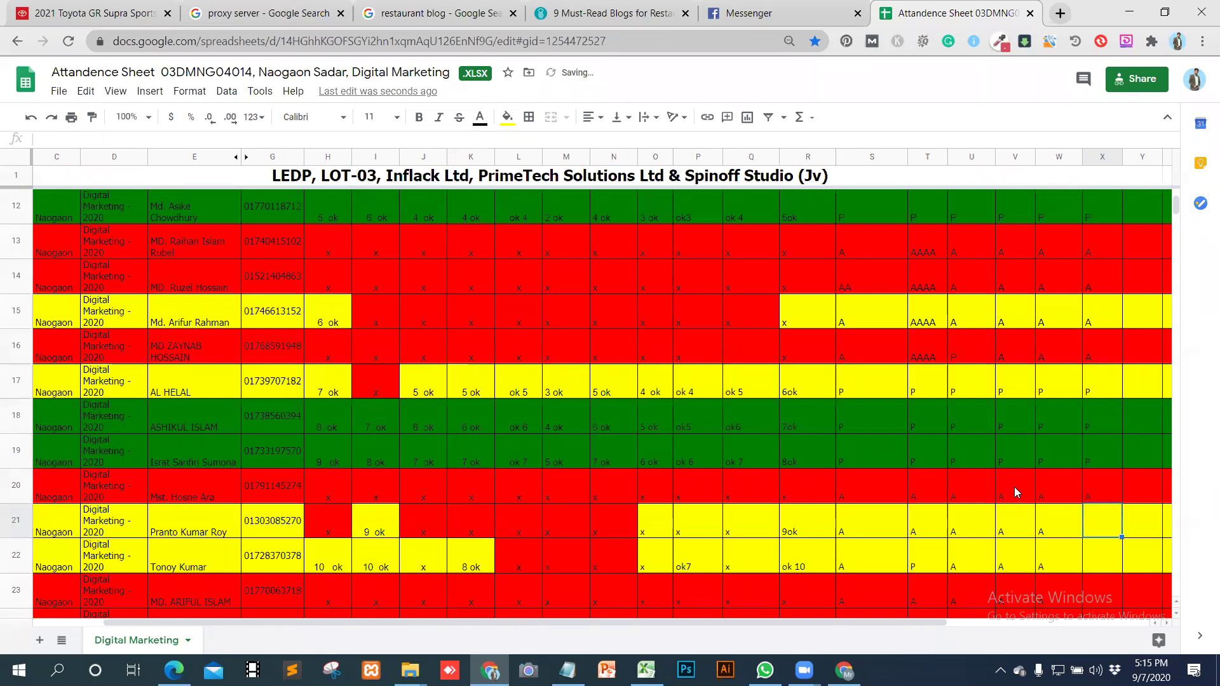
text(A)
key(Return)
text(A)
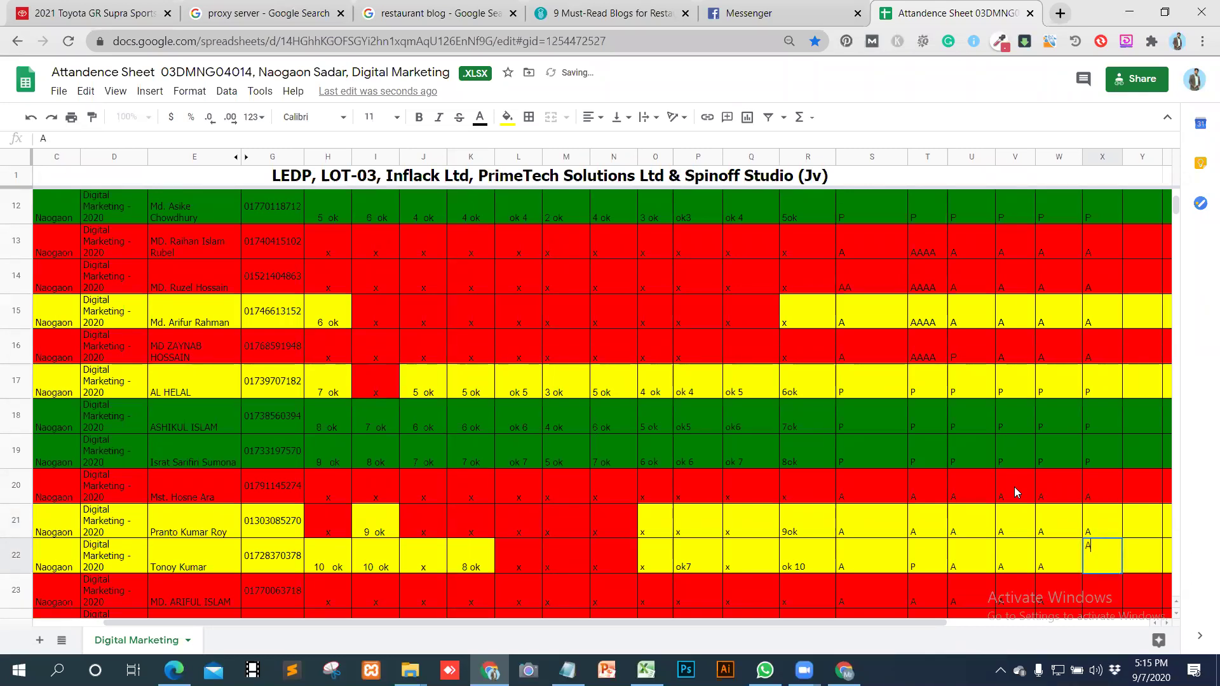
key(Return)
text(A)
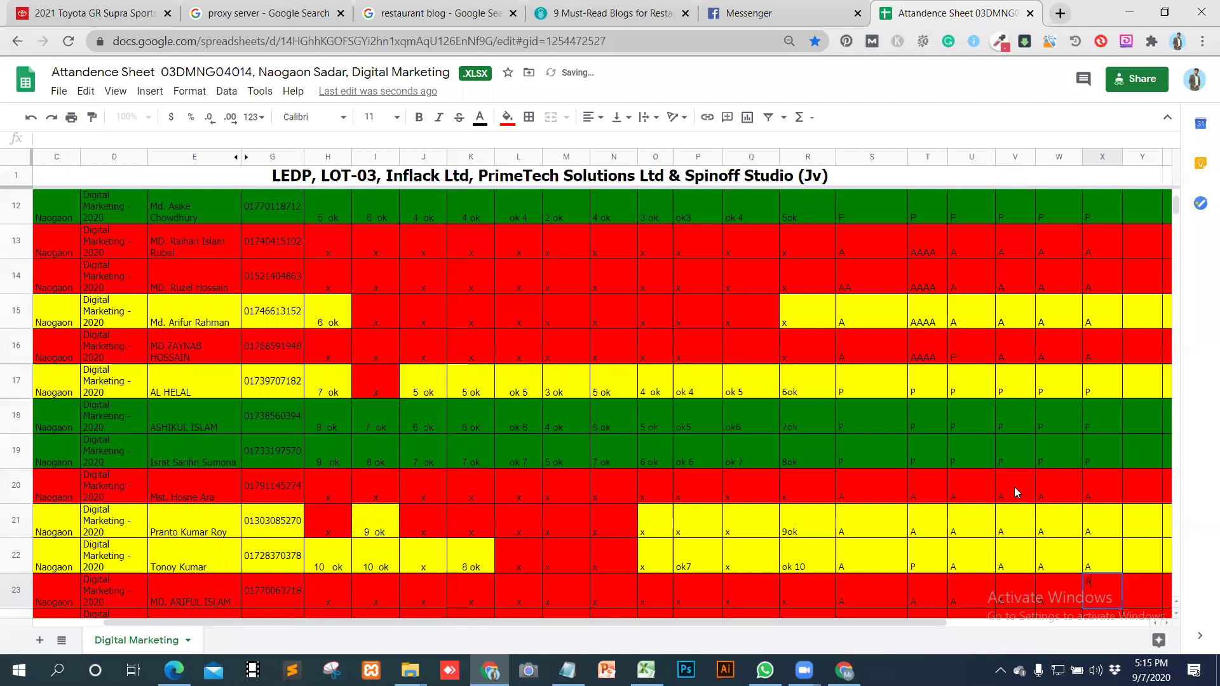
key(Return)
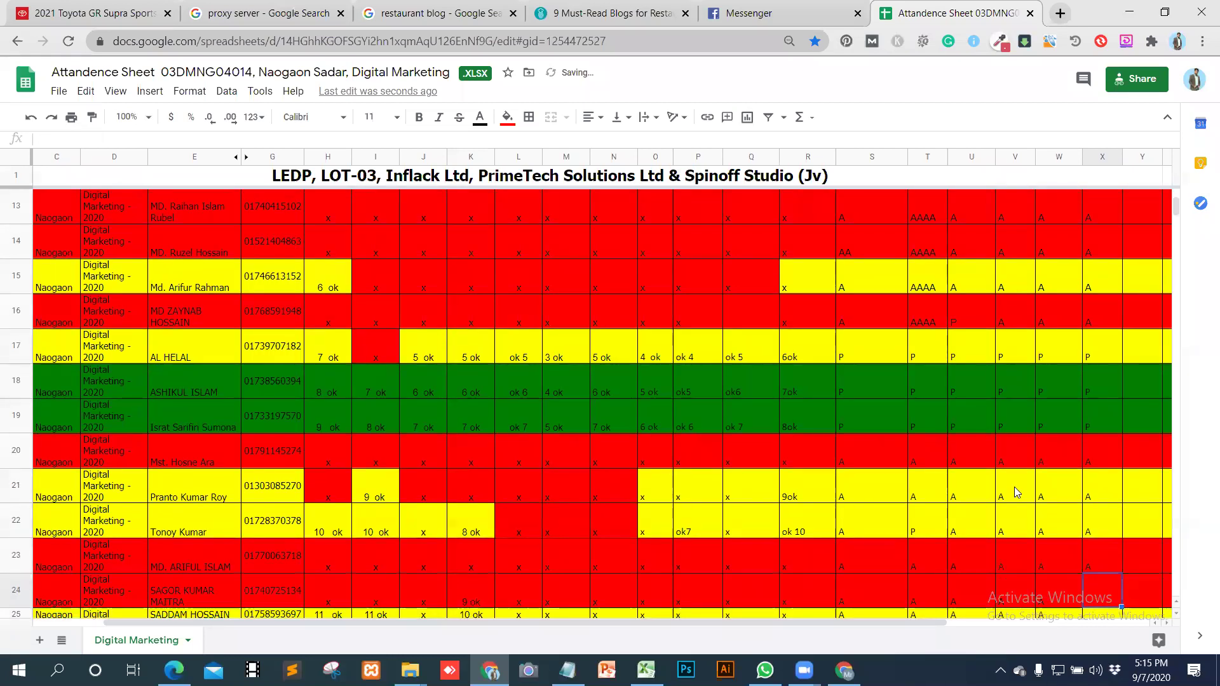
Skip down to row 27 and mark P in X27 and A in X28
key(Down)
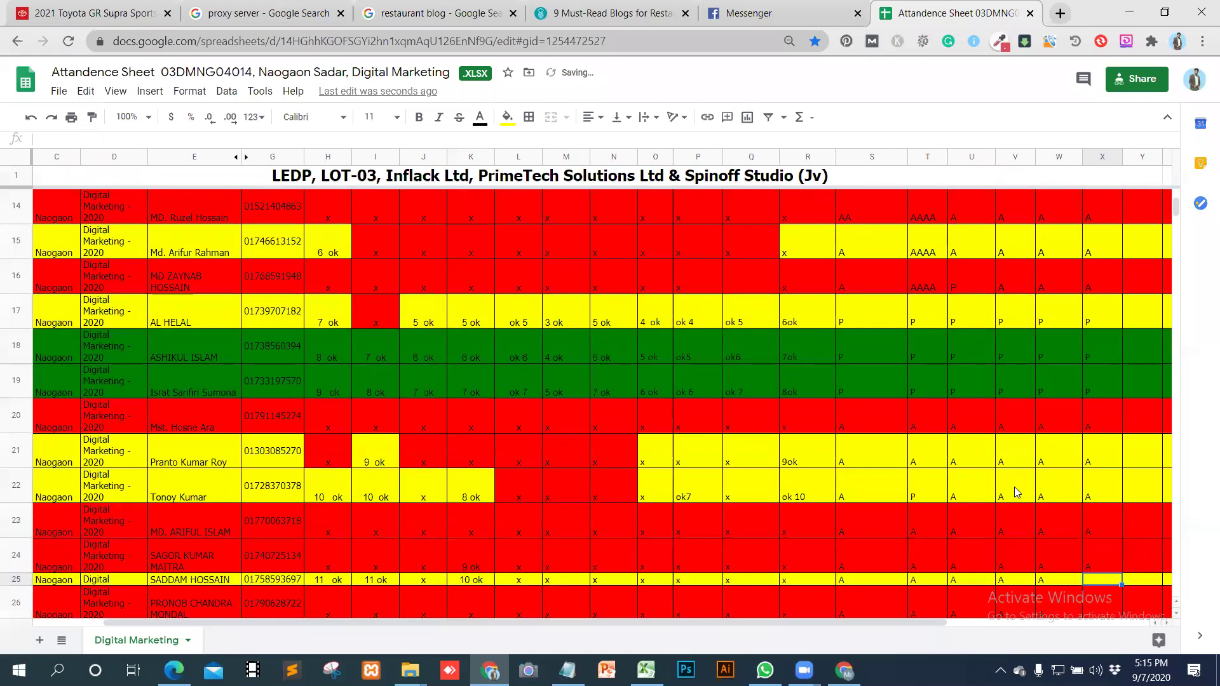
key(Down)
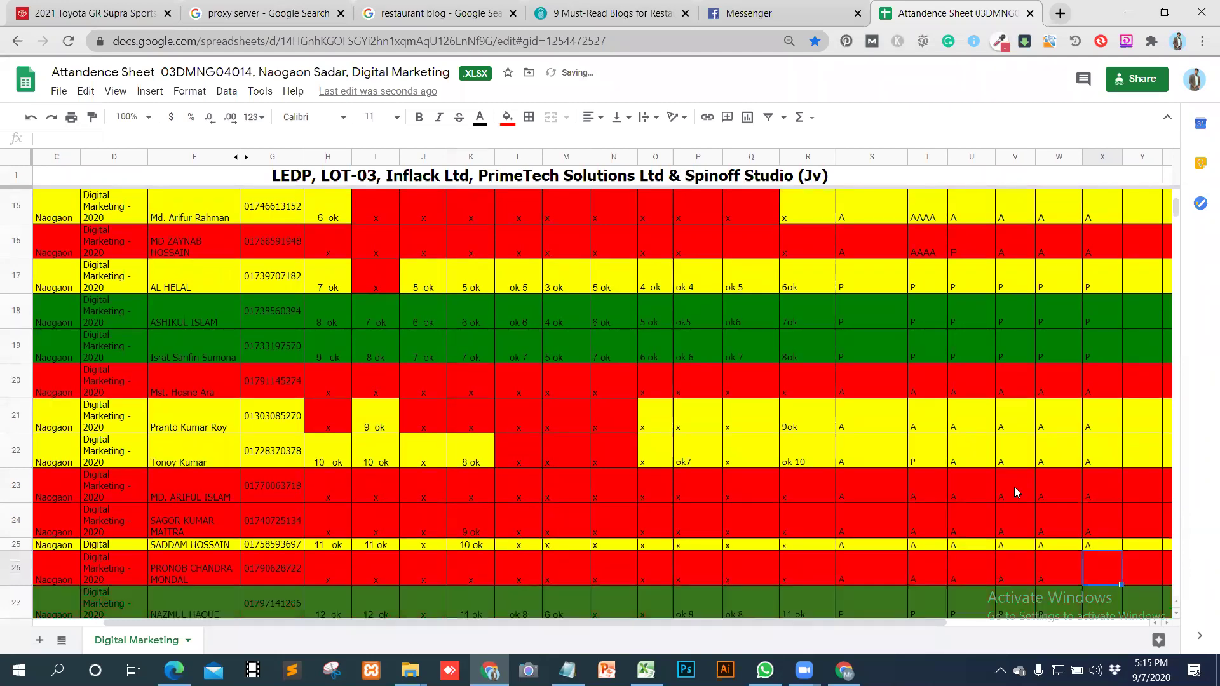
key(Down)
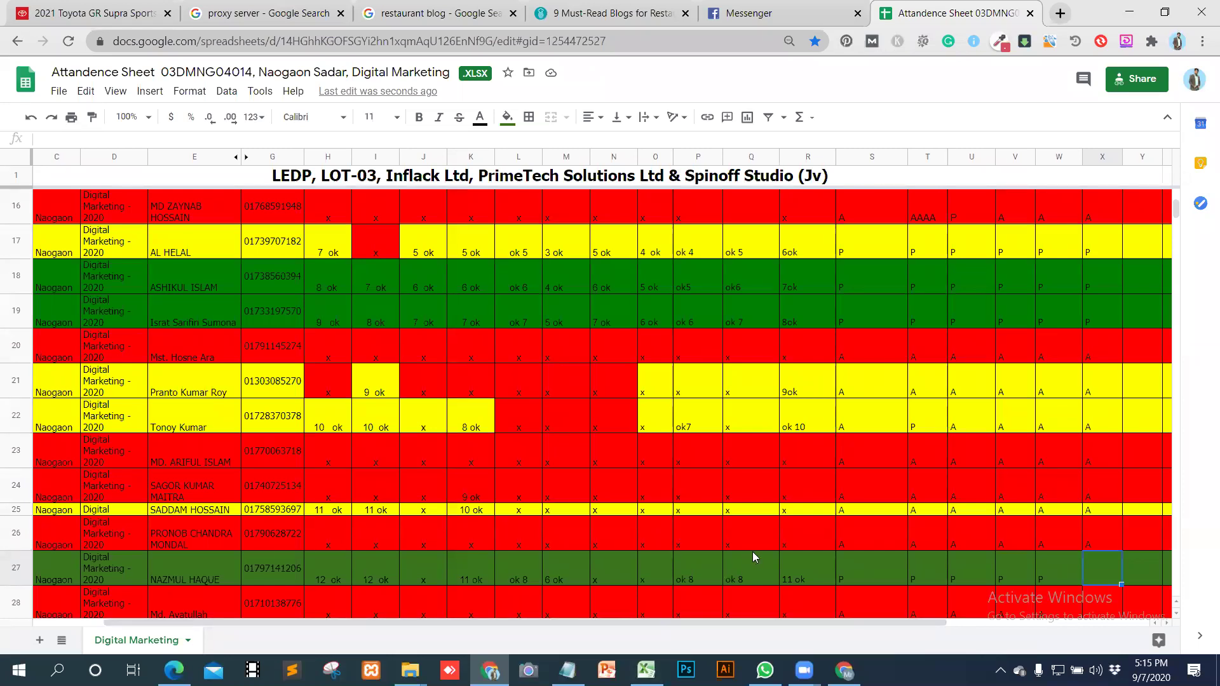
text(P)
key(Return)
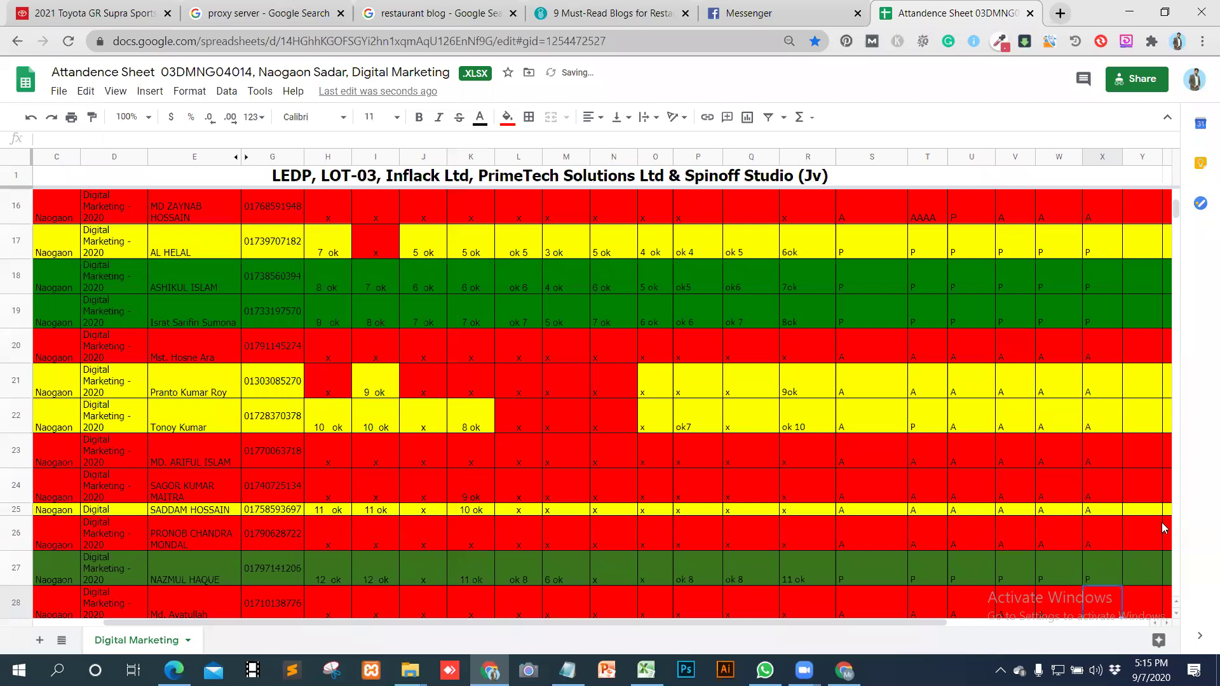
scroll(1163, 526, down, 1)
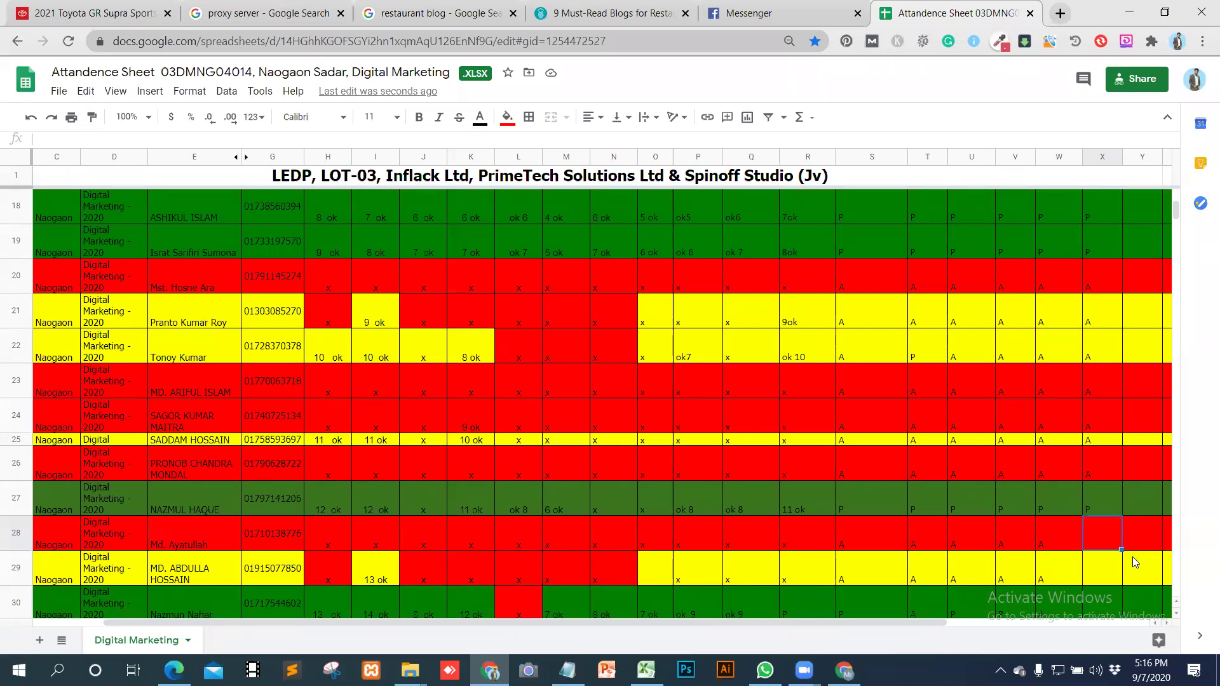
text(A)
key(Return)
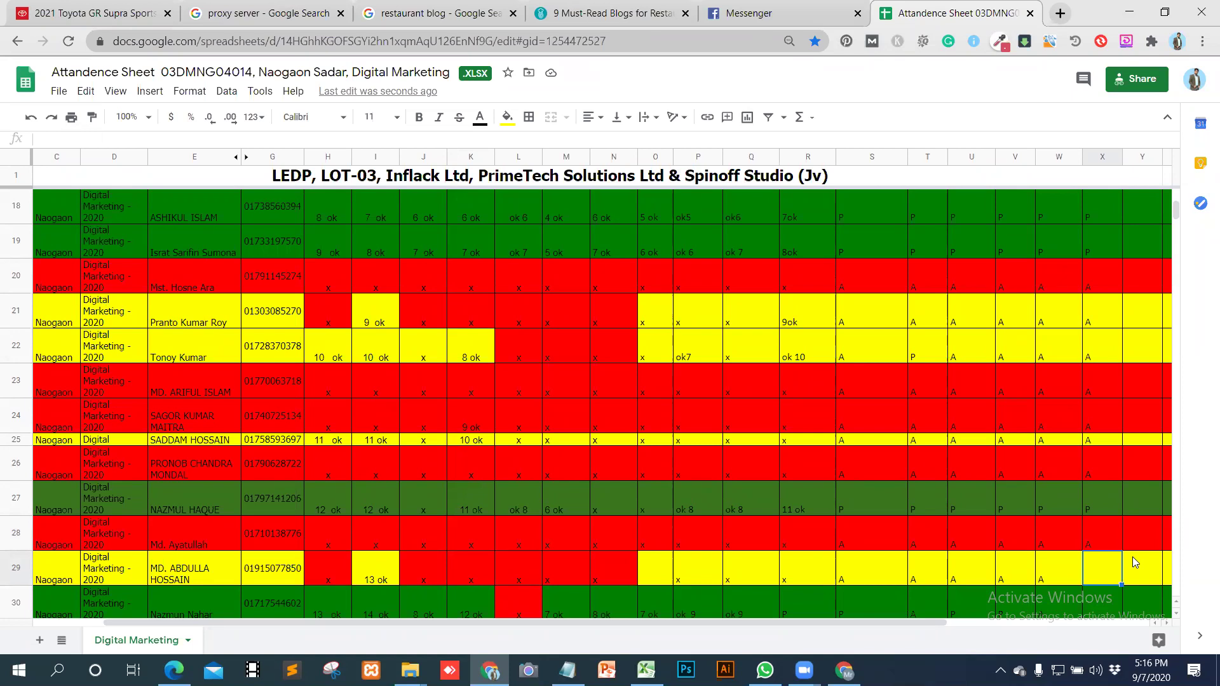
Mark A in X29 and P in X30 of the Day'17 column
text(A)
key(Return)
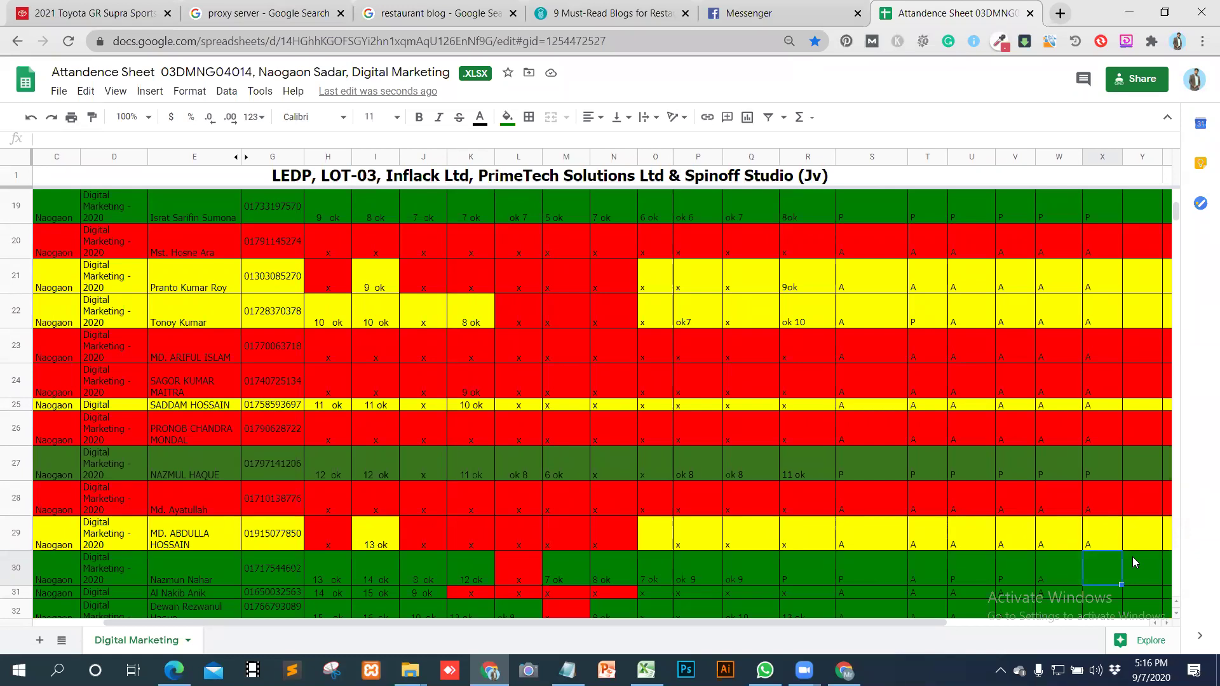
text(P)
key(Return)
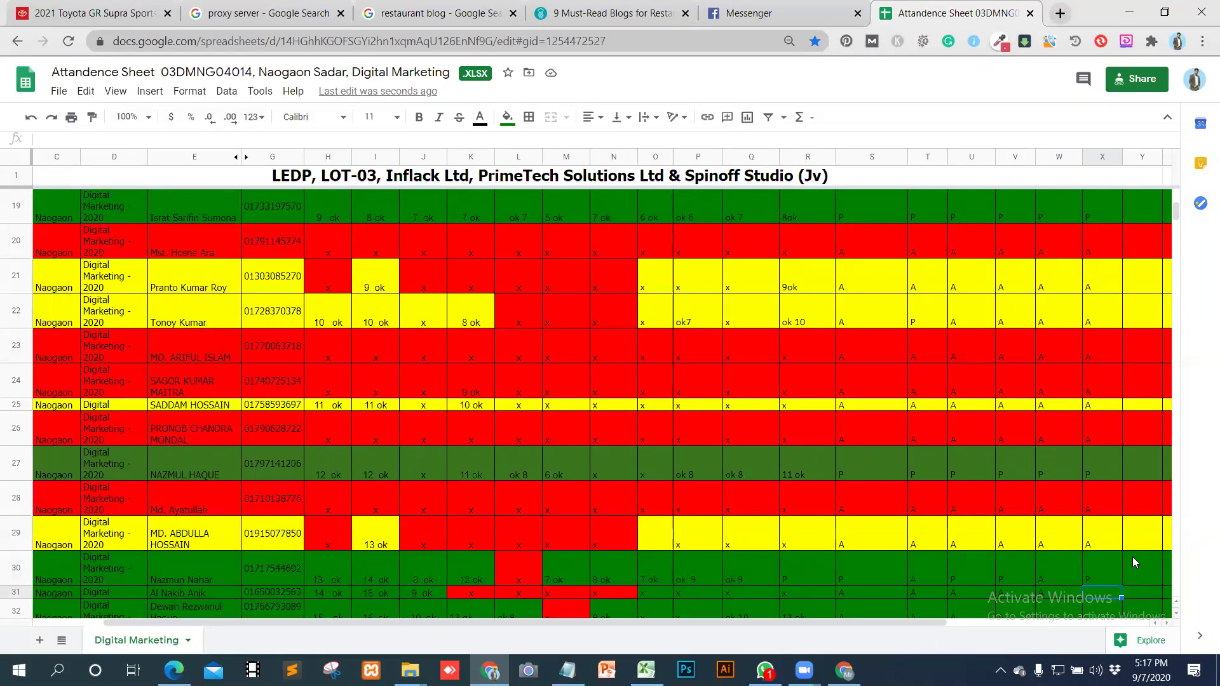
Mark A in X31, then make row 31 taller and fill it red
text(A)
key(Return)
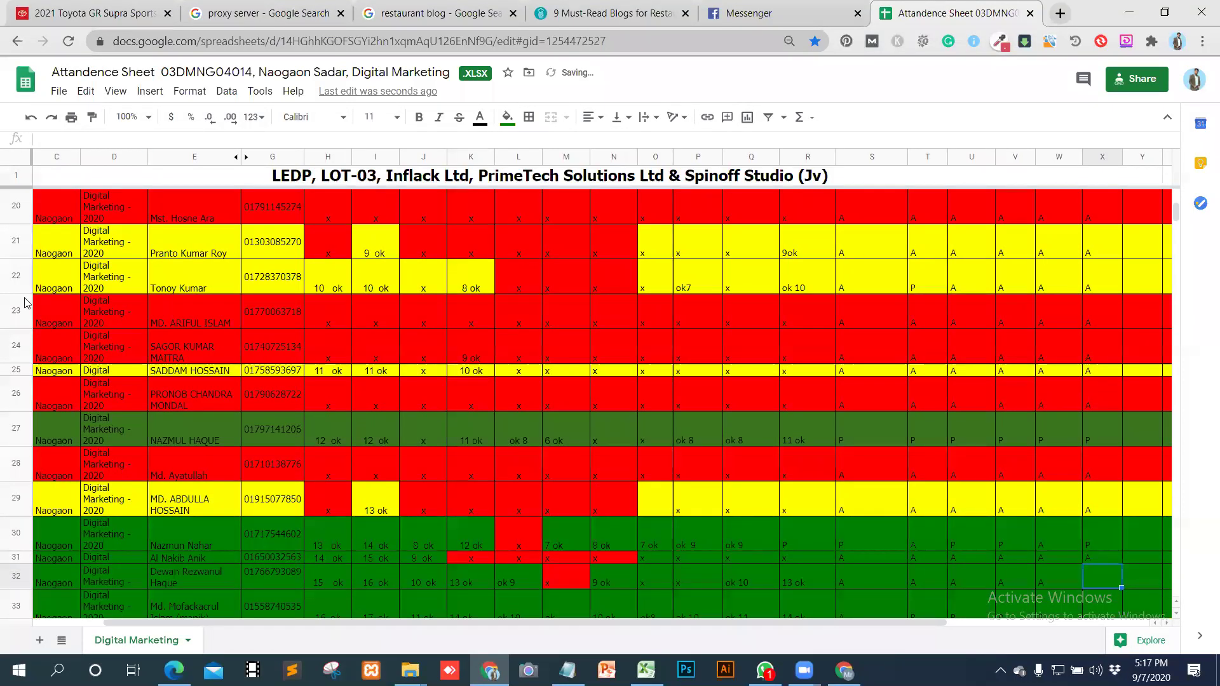
drag(28, 563, 28, 579)
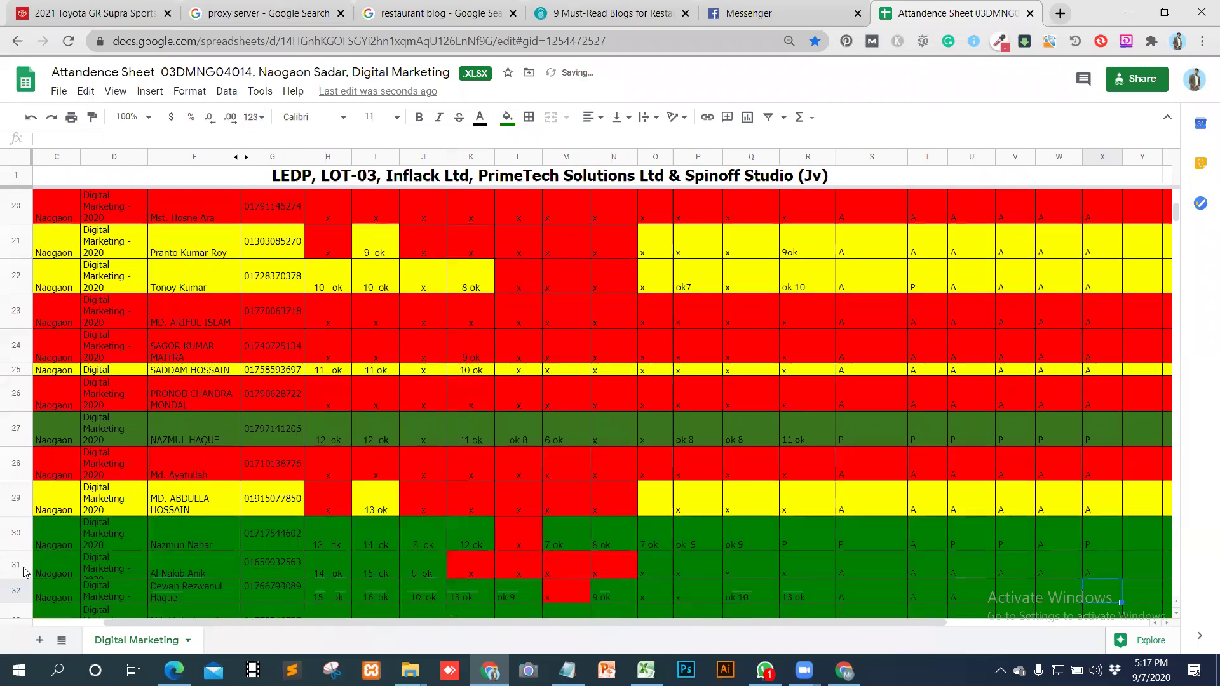
click(21, 565)
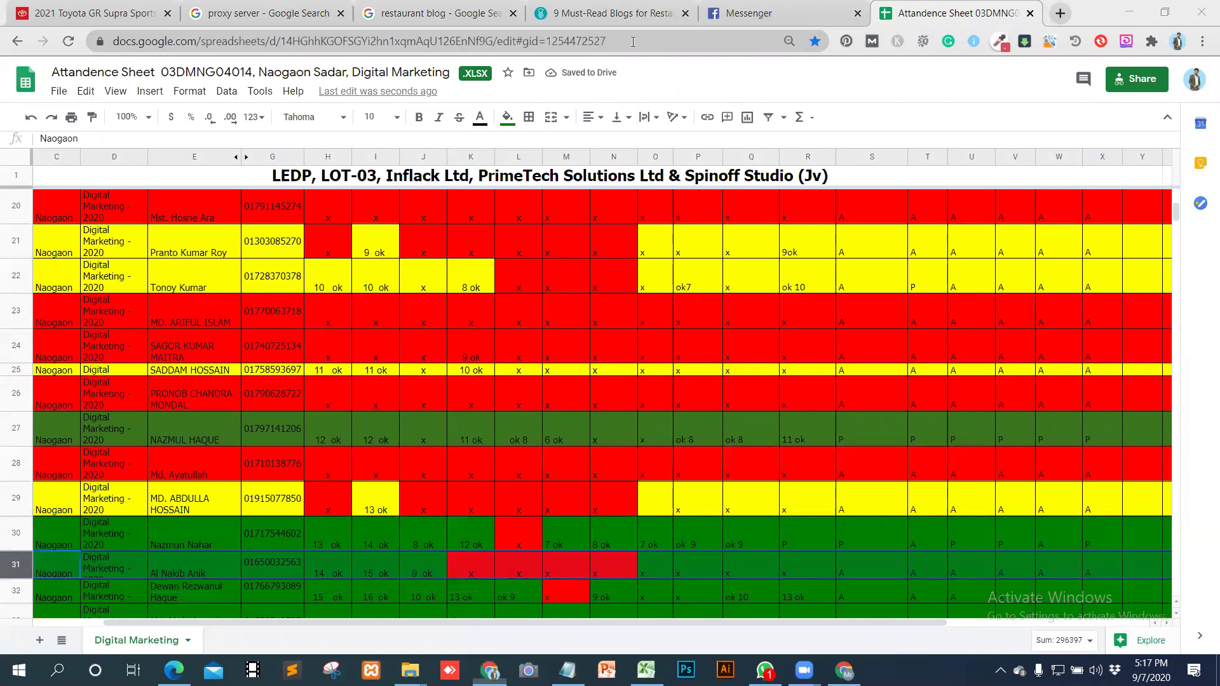
click(507, 116)
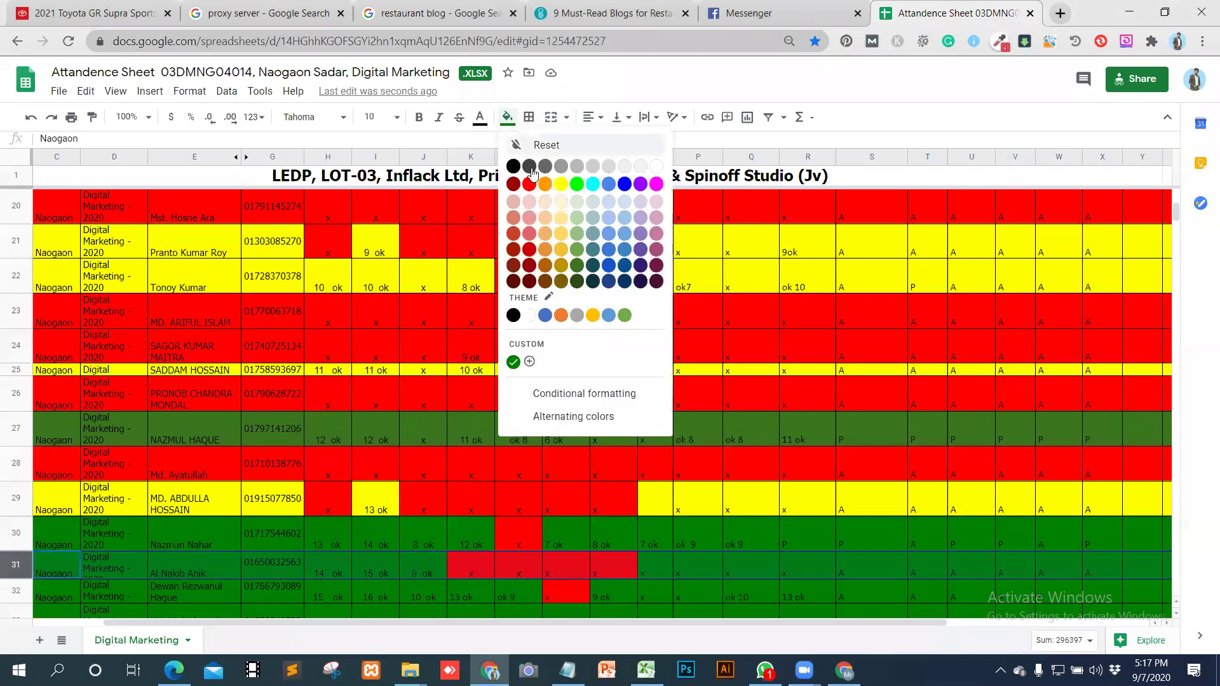
click(529, 184)
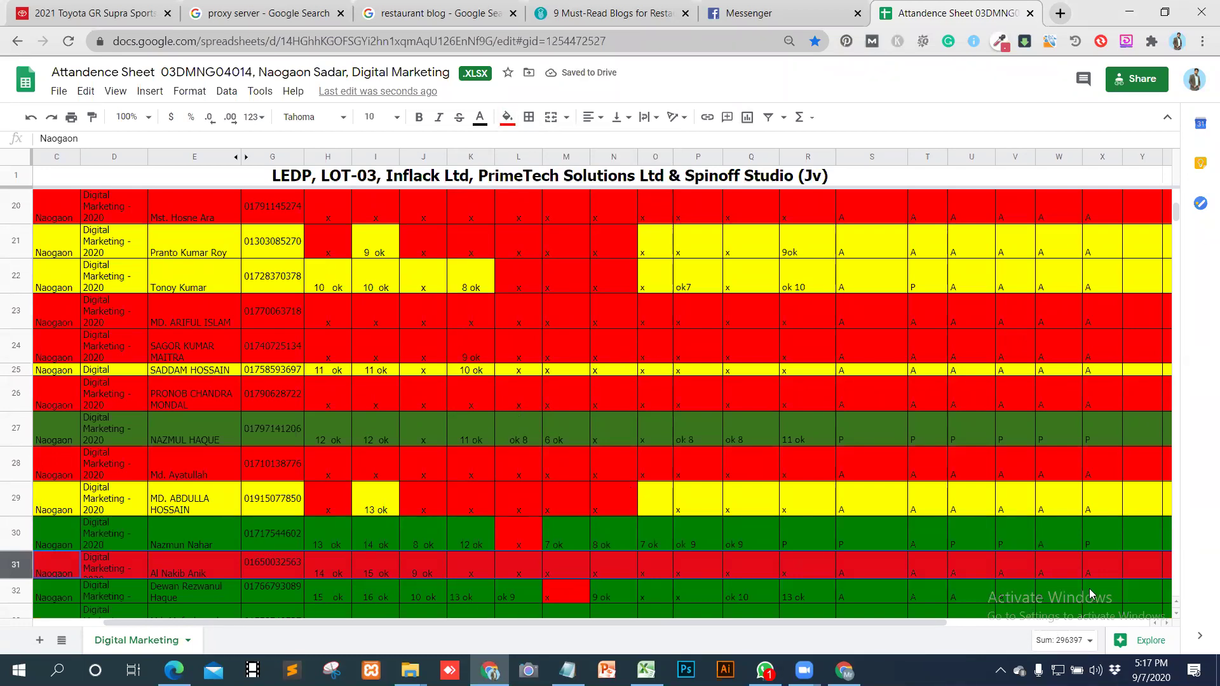
click(1090, 593)
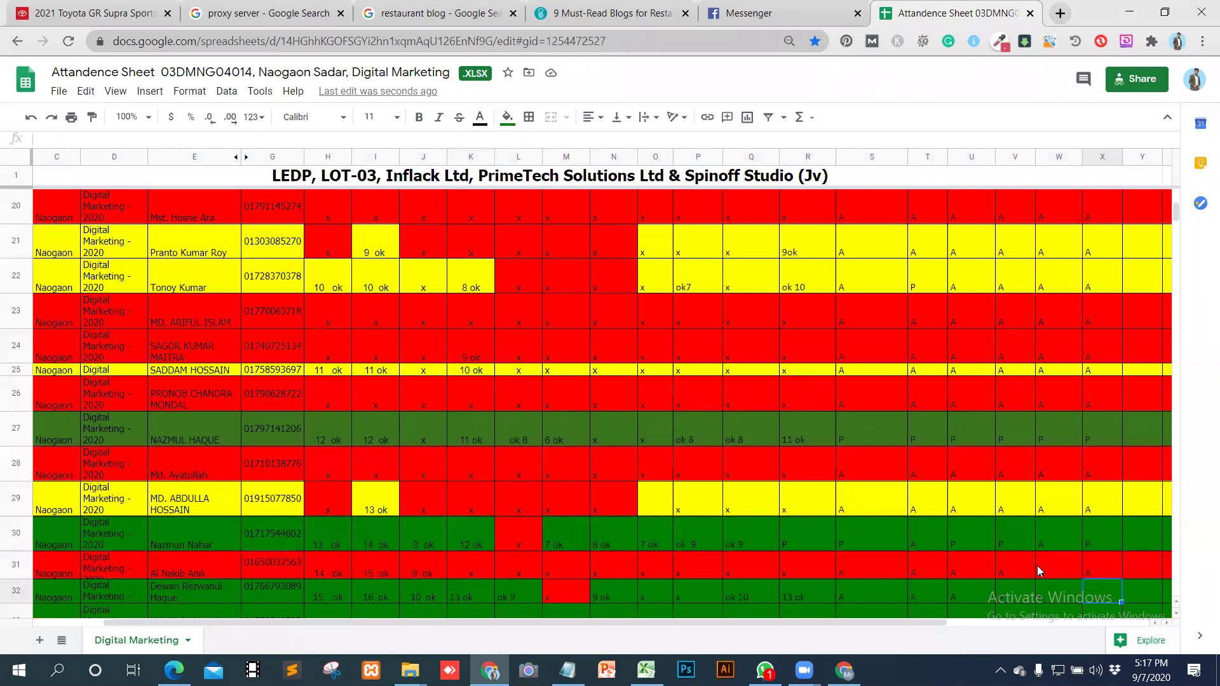
Mark A, P, A, P in Day'17 cells X32–X35
text(A)
key(Return)
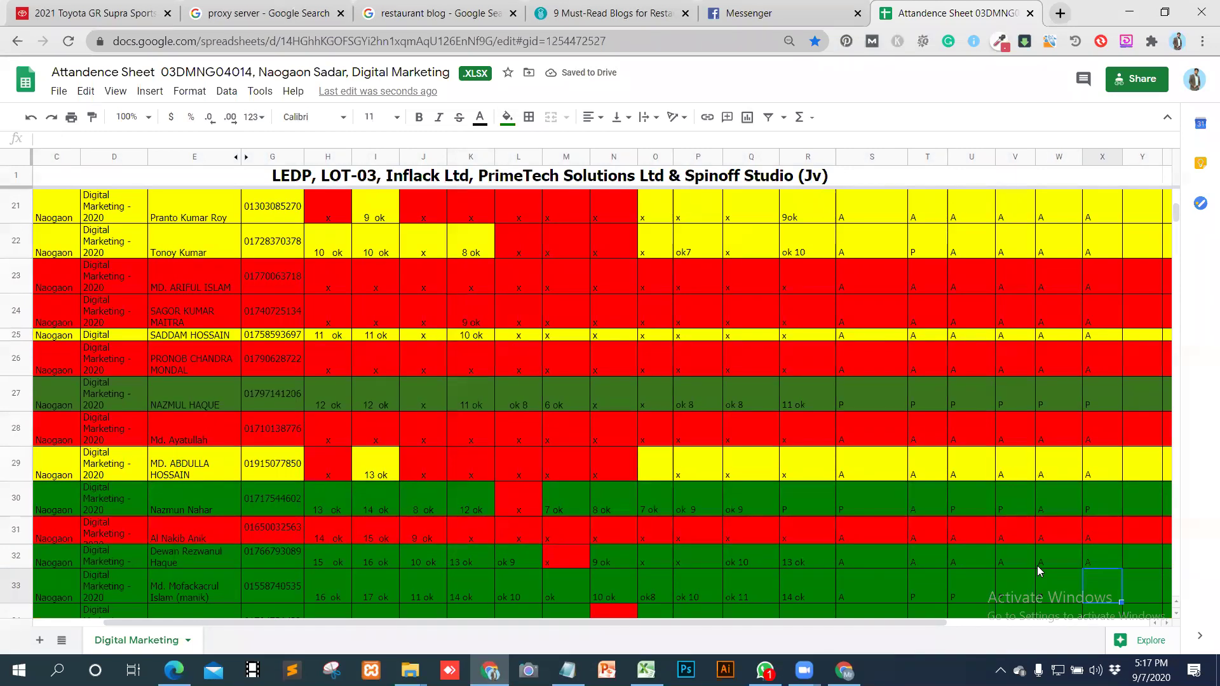
text(P)
key(Return)
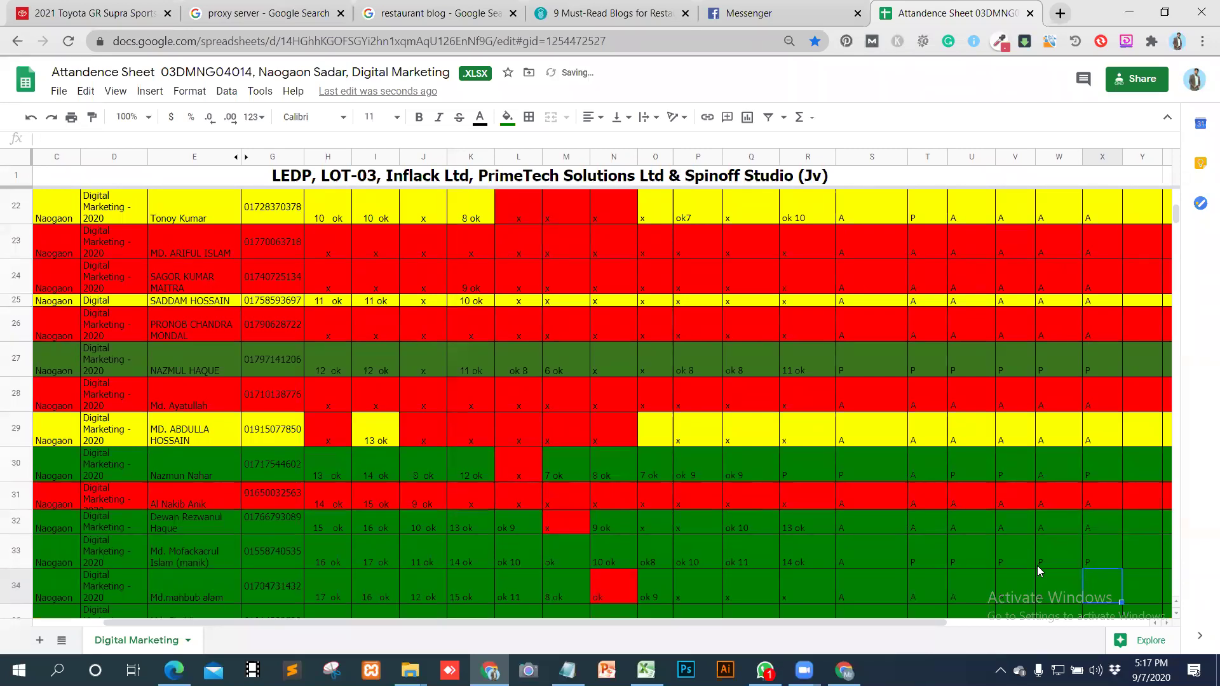
text(A)
key(Return)
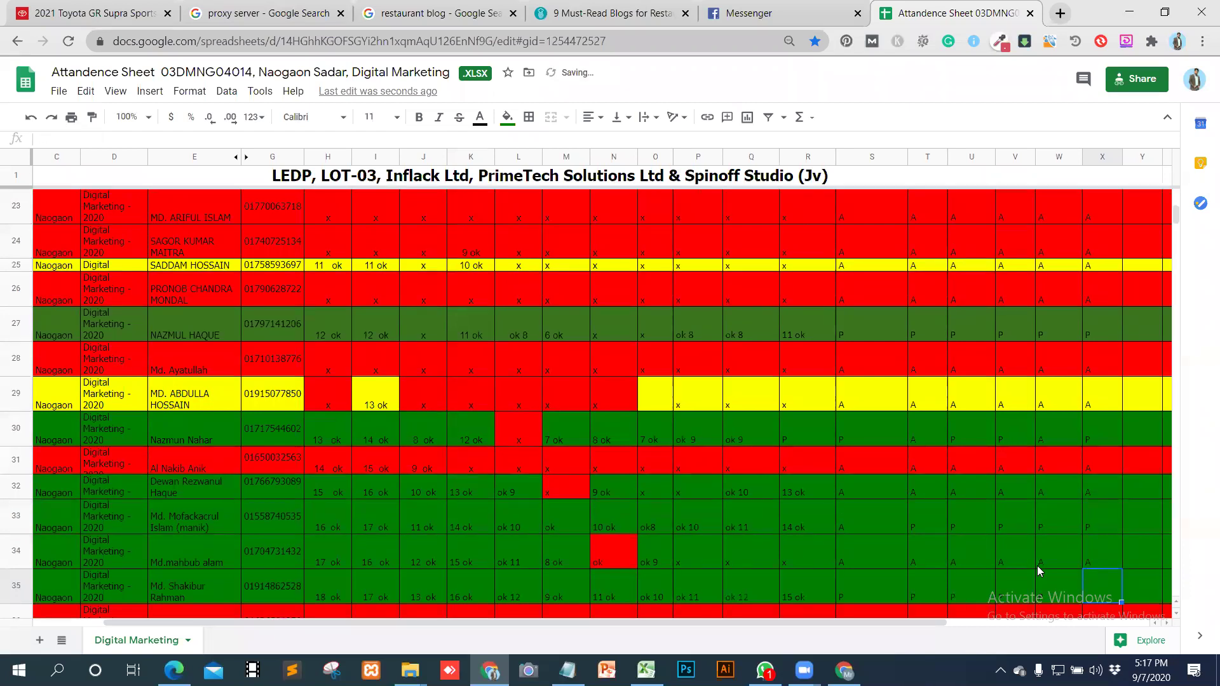
text(P)
key(Return)
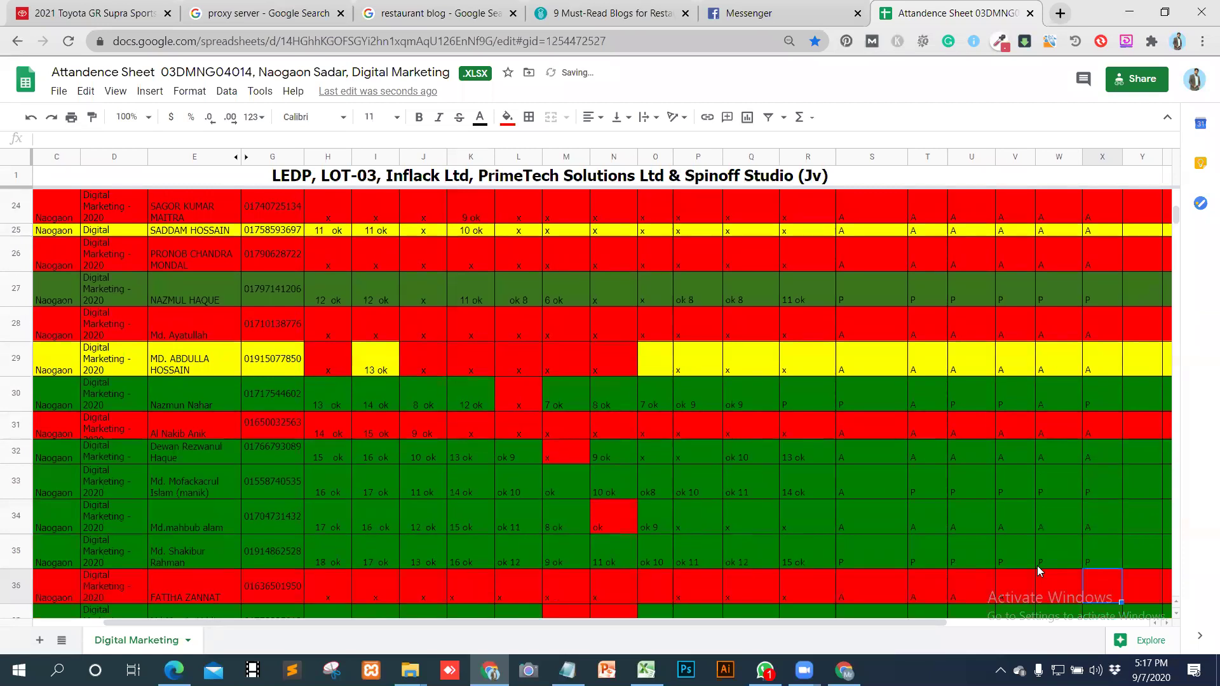
Enter A, A and P in X36–X38, then switch to WhatsApp
text(A)
key(Return)
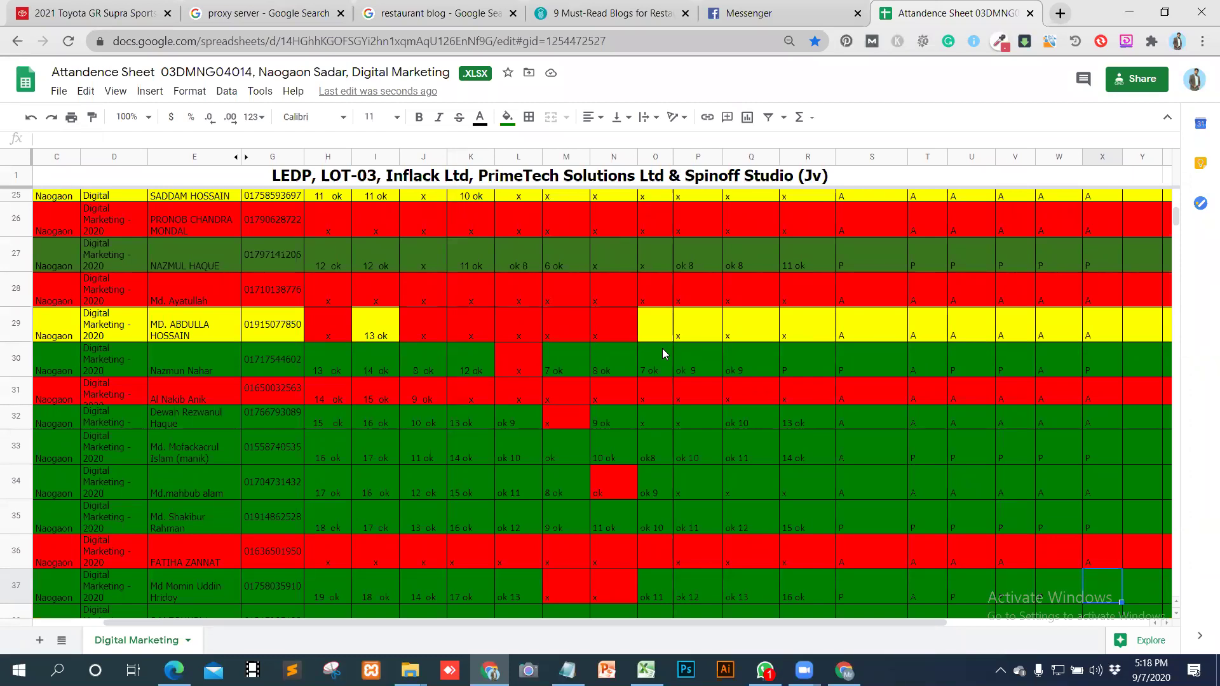
text(A)
key(Return)
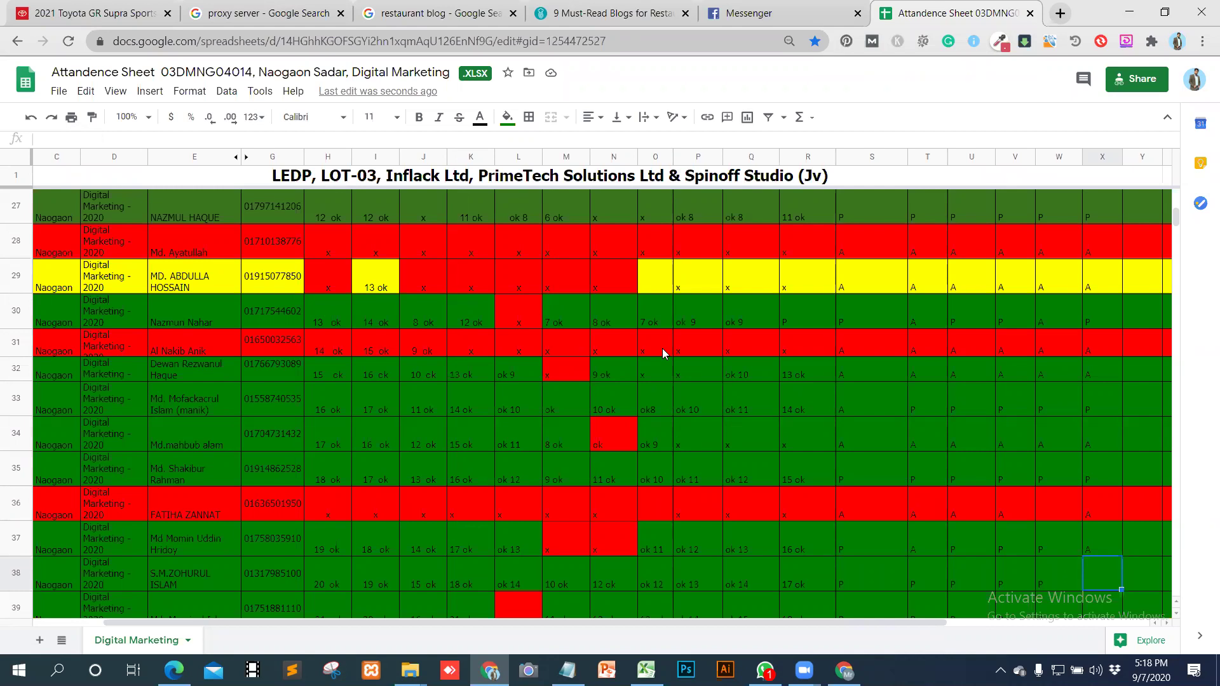
text(P)
click(765, 670)
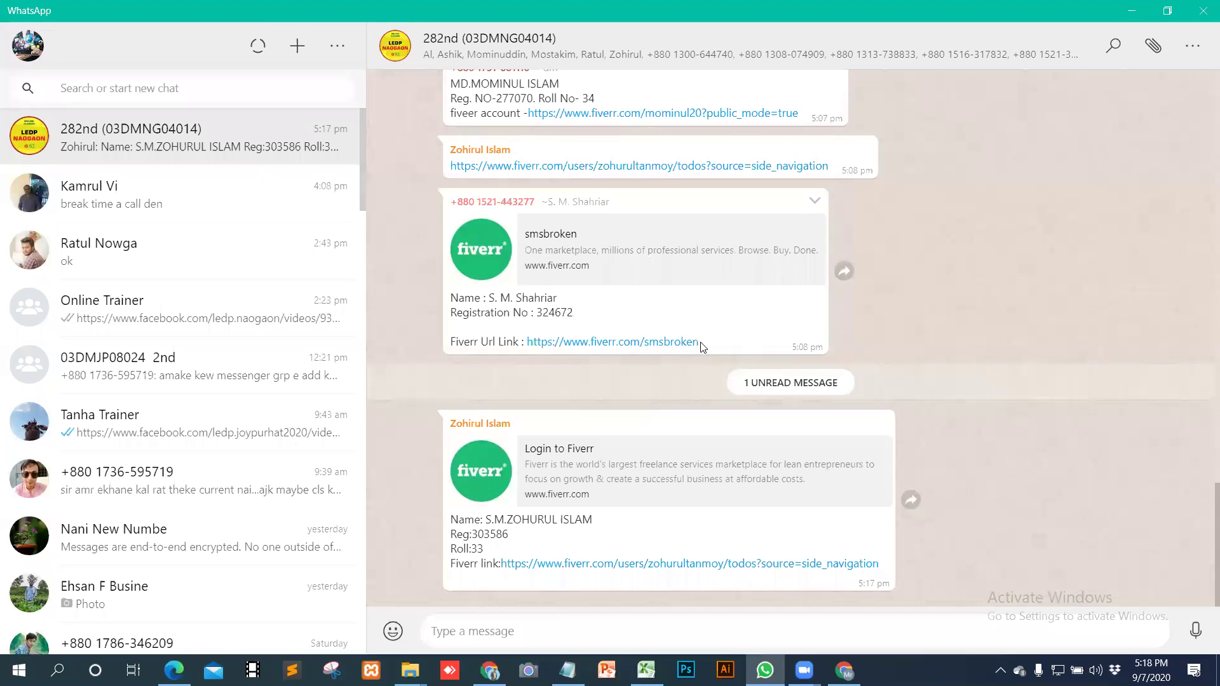
Copy the trainee's Fiverr profile link from the WhatsApp chat and return to Excel
drag(699, 343, 526, 343)
key(ctrl+c)
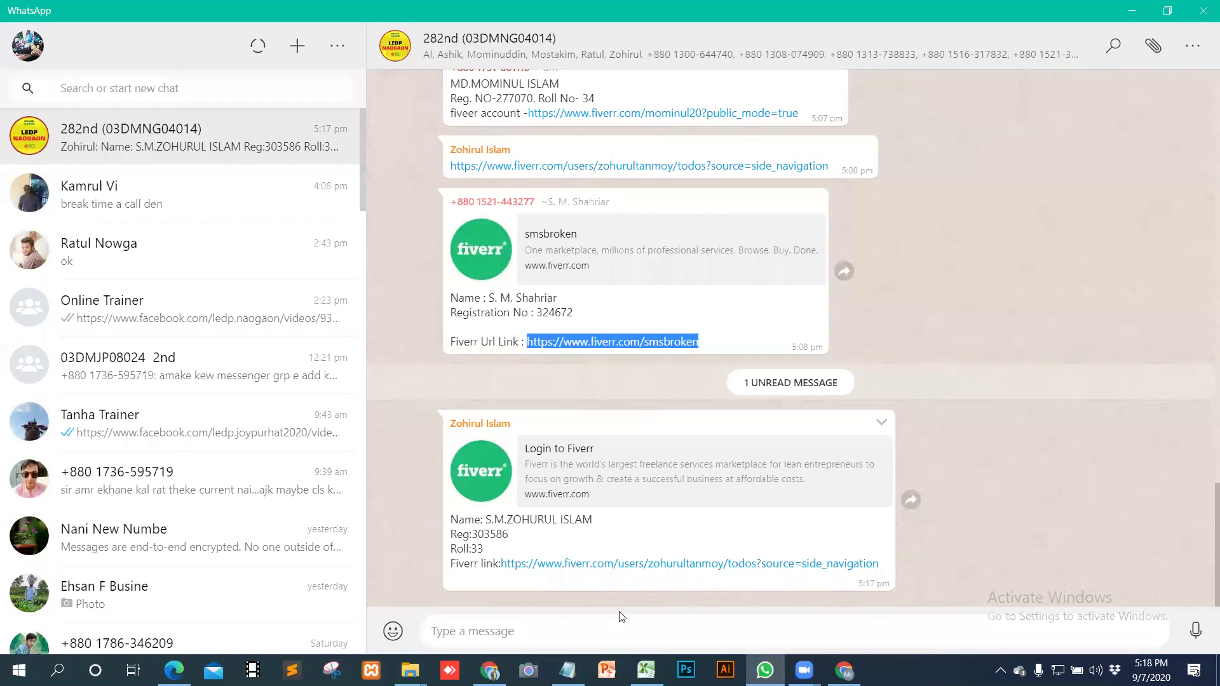
key(alt+Tab)
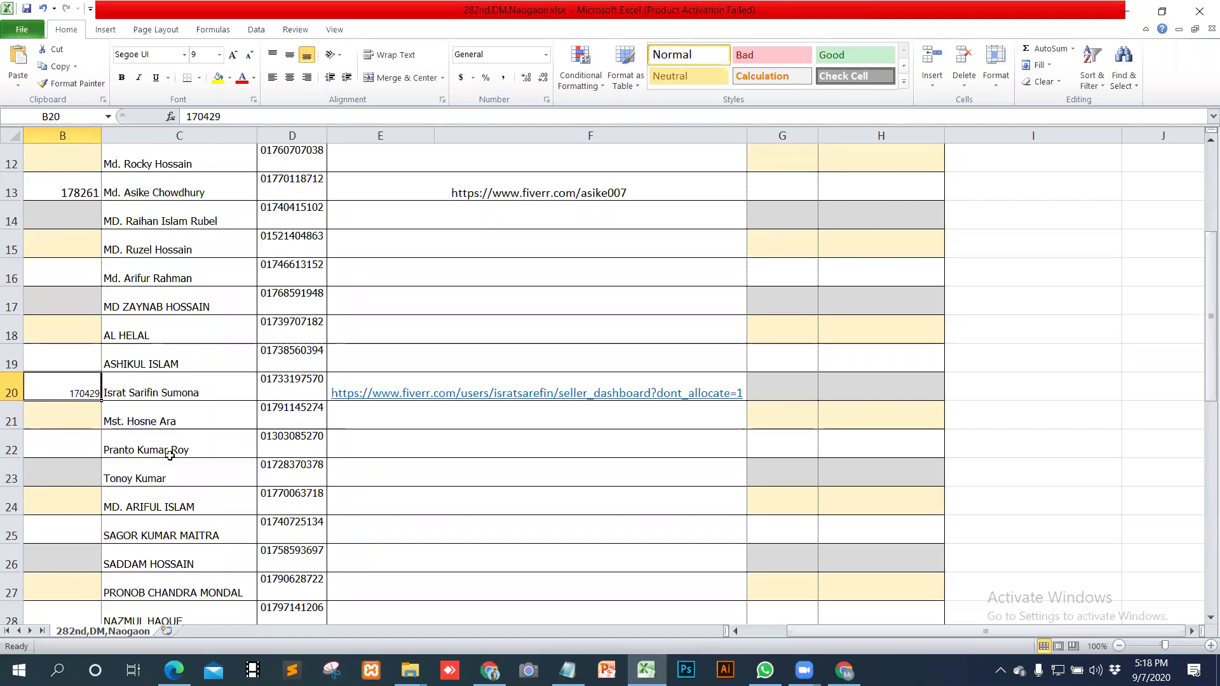
Scroll down to row 55 and merge cells E55 and F55 with Merge & Center
scroll(170, 455, down, 1)
scroll(169, 455, down, 2)
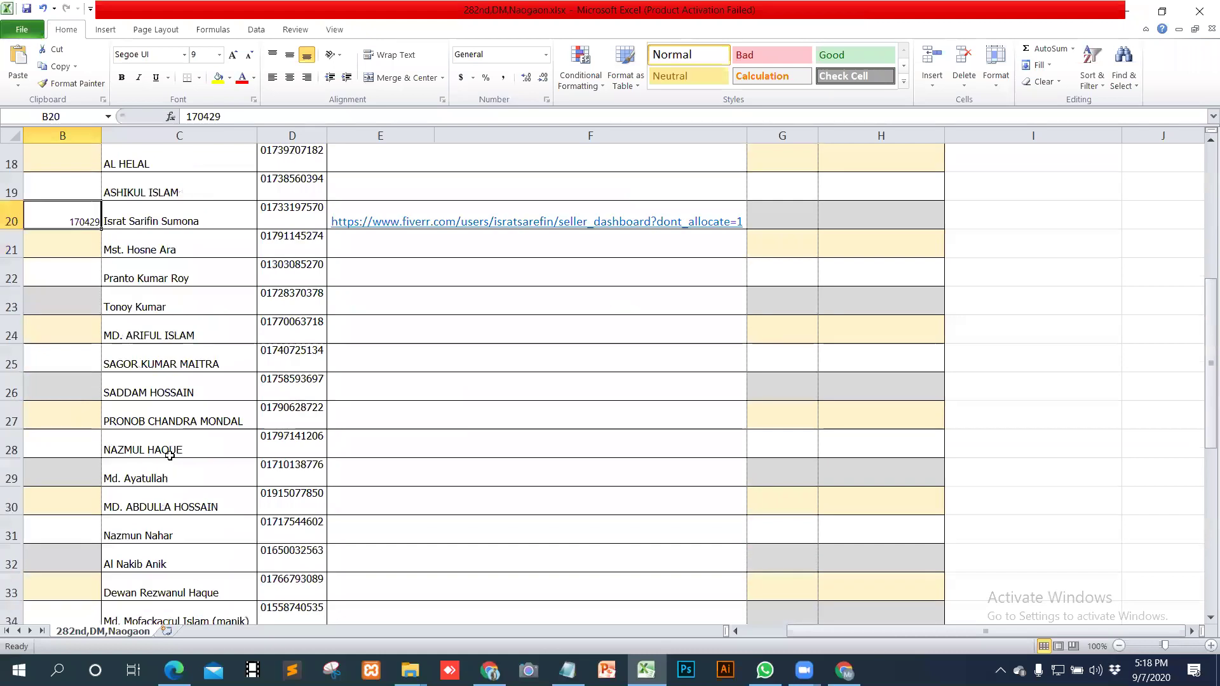
scroll(165, 511, down, 1)
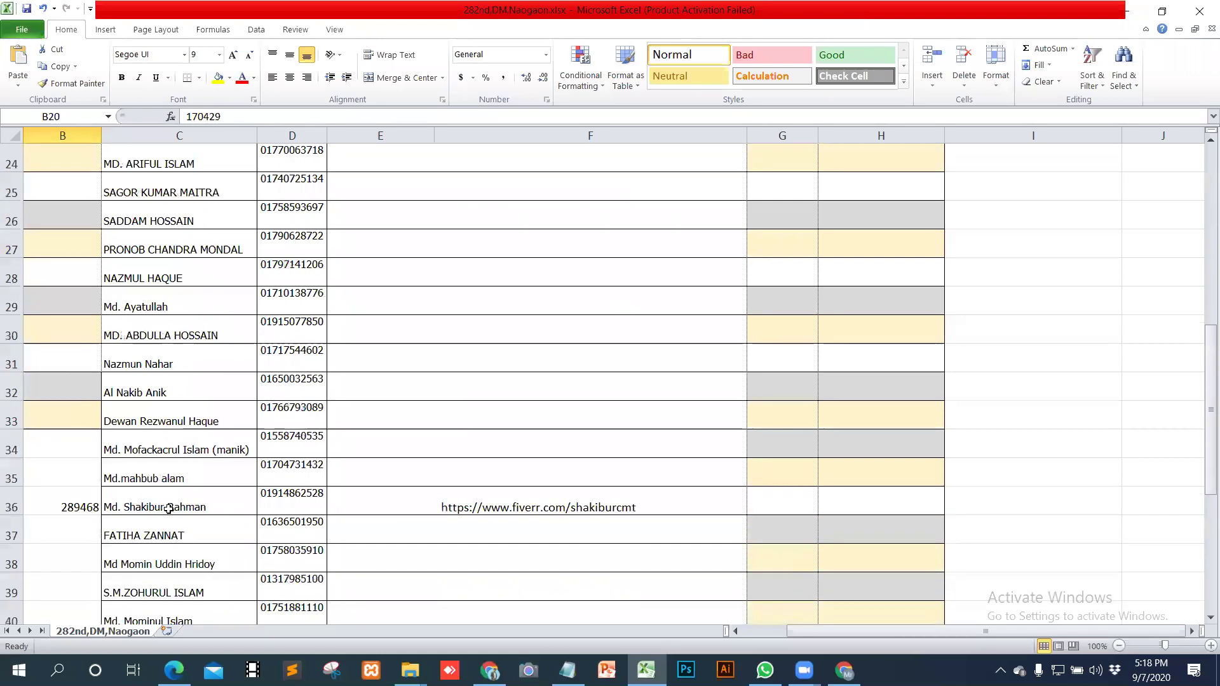
scroll(169, 508, down, 1)
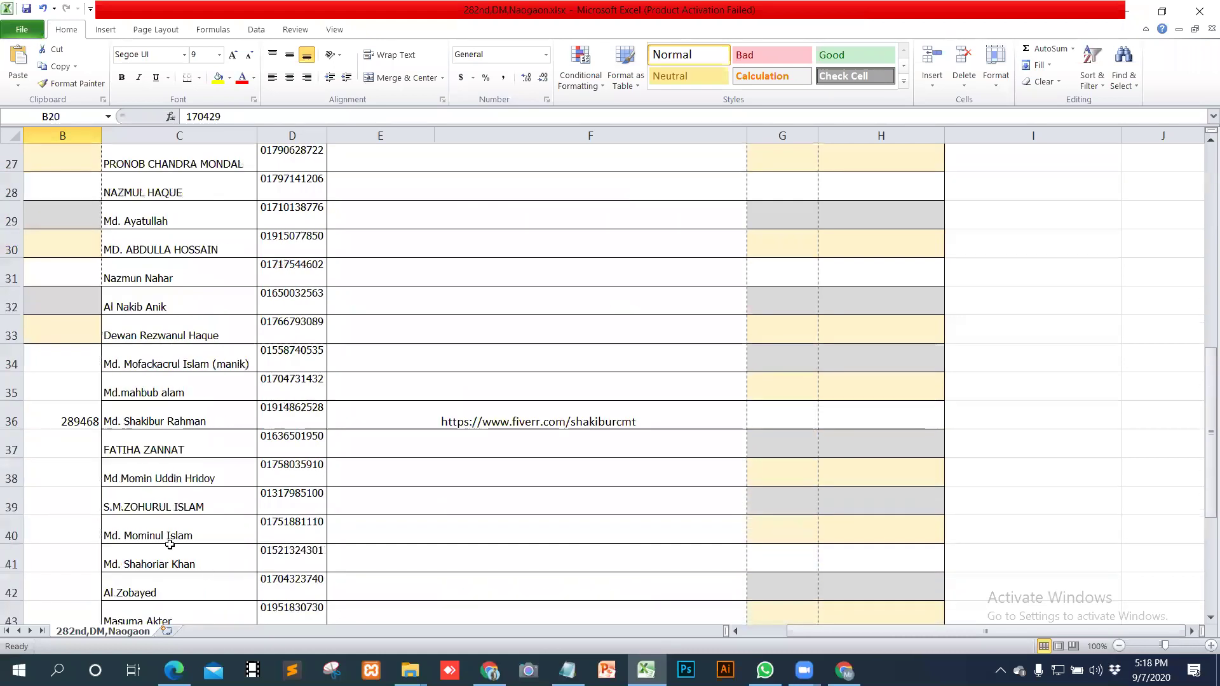
scroll(172, 535, down, 2)
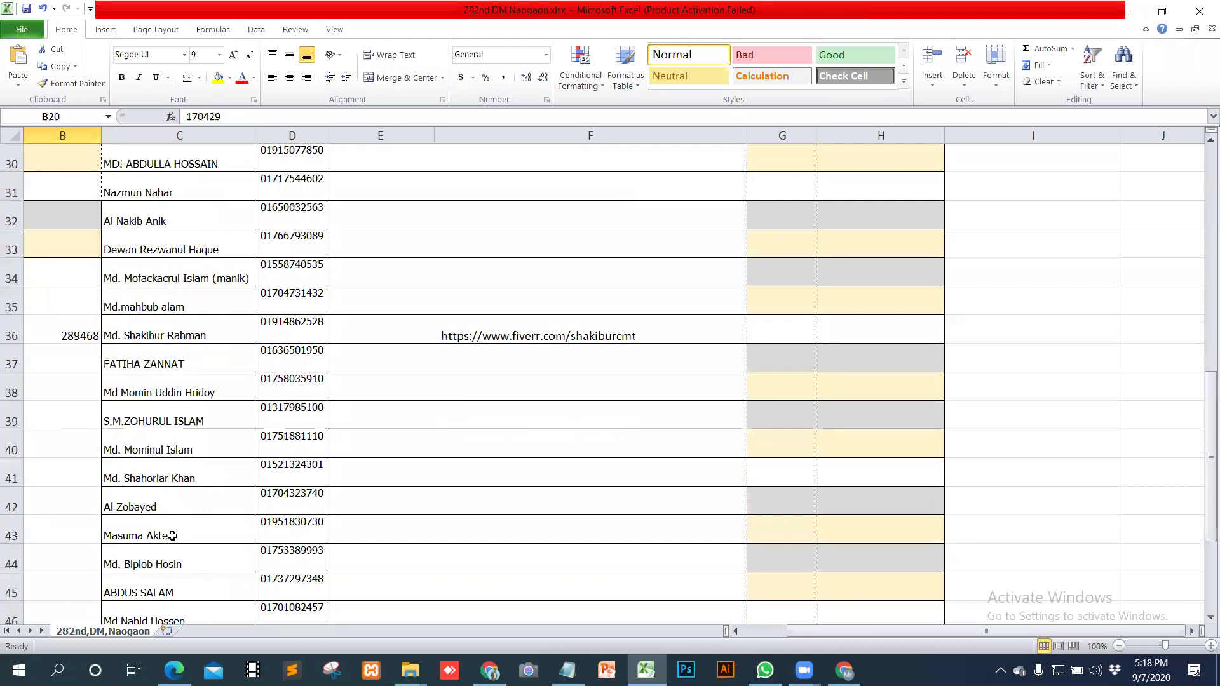
scroll(173, 536, down, 2)
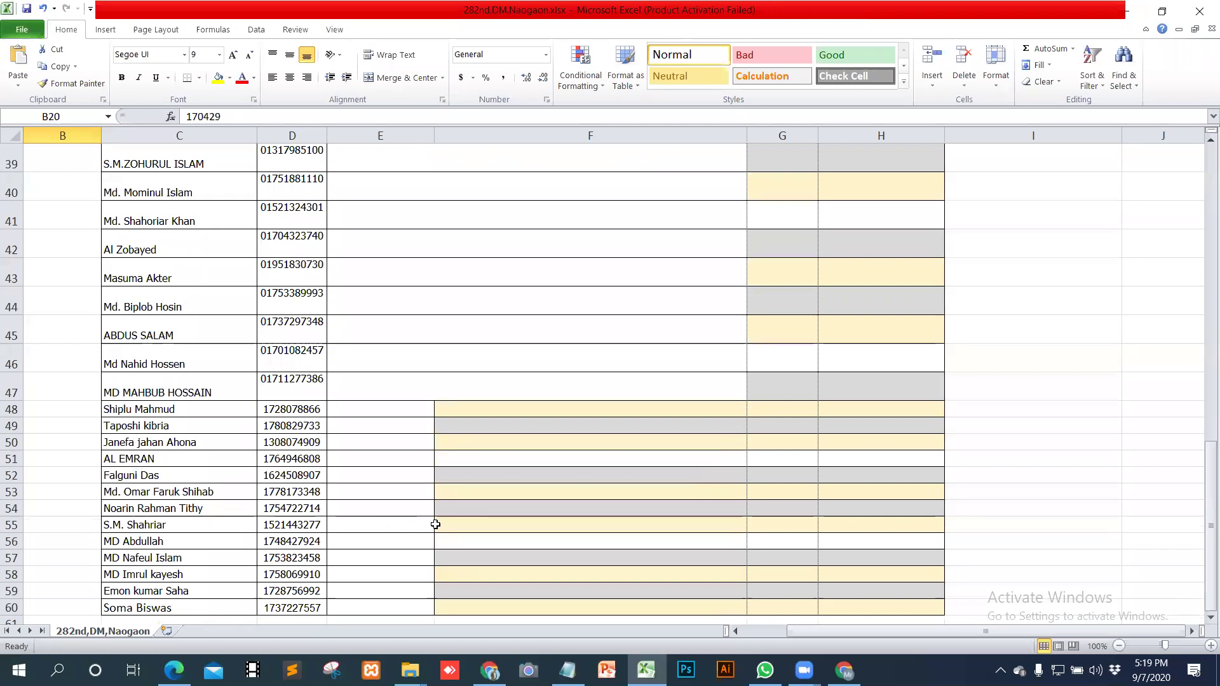
click(407, 528)
drag(407, 528, 476, 525)
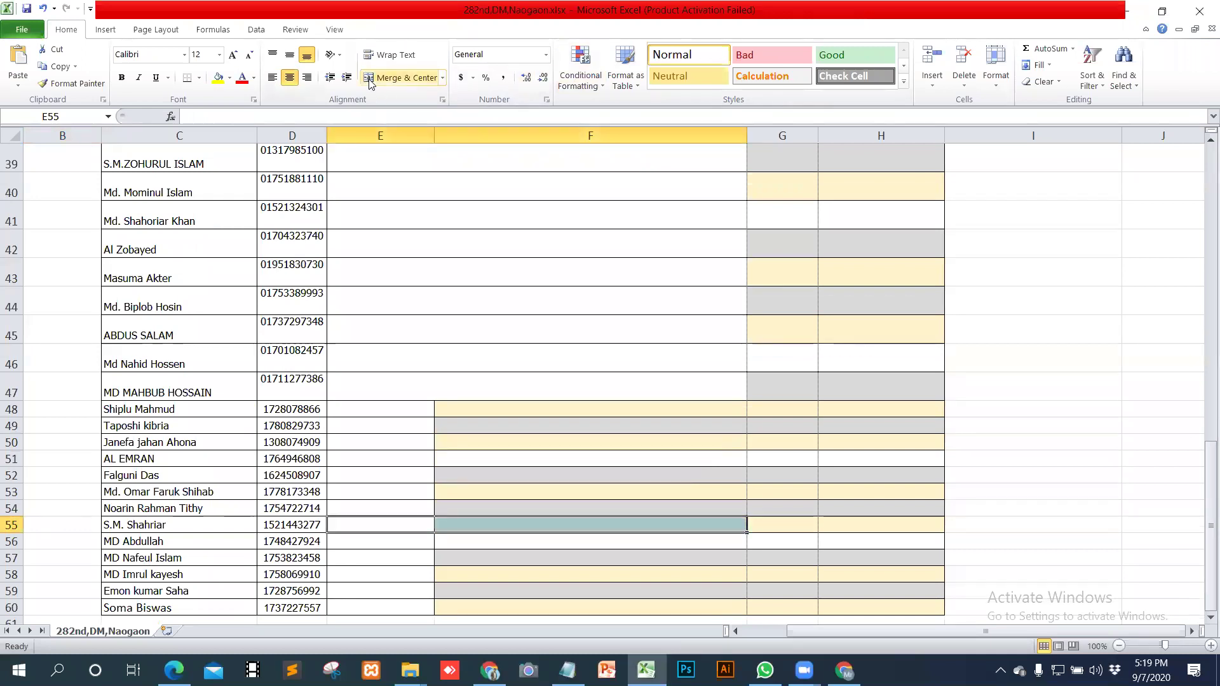
double_click(357, 525)
click(394, 528)
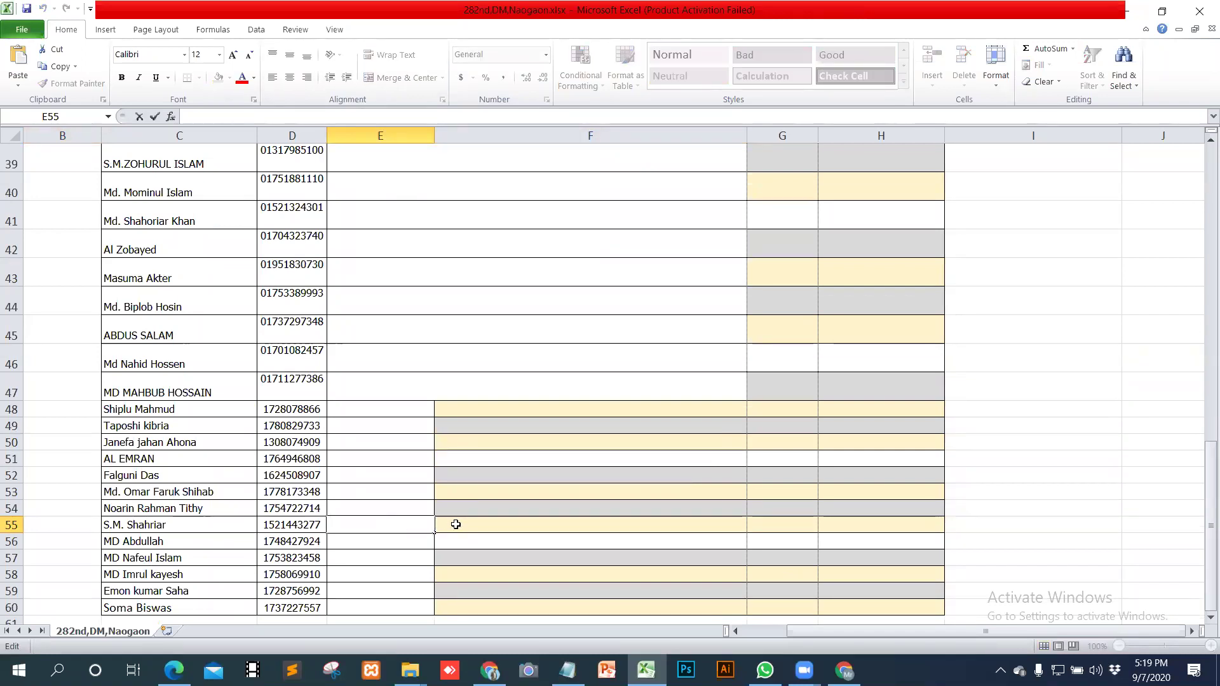
key(Escape)
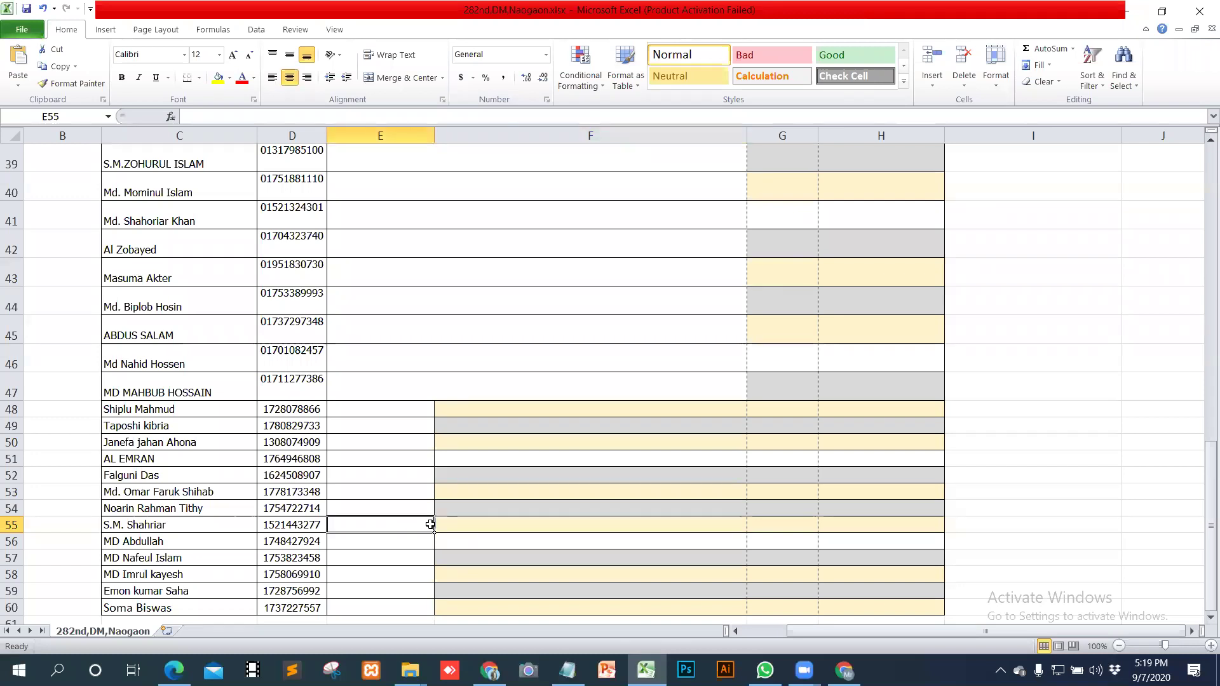
drag(406, 523, 444, 519)
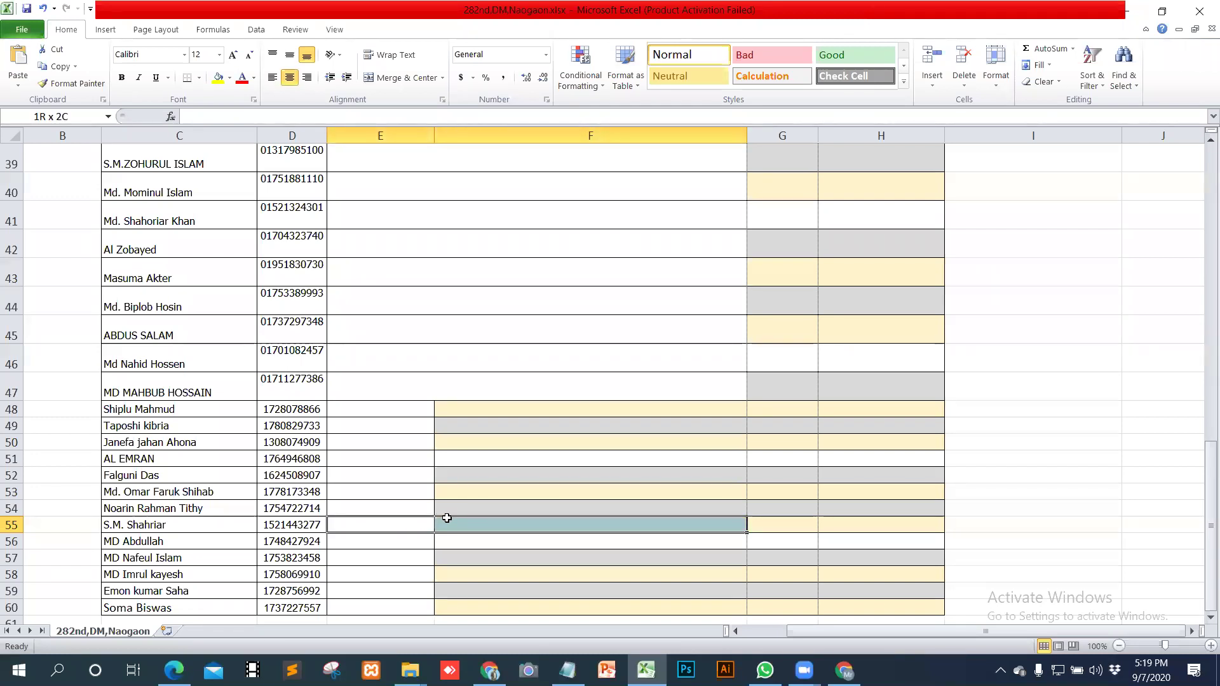
click(375, 78)
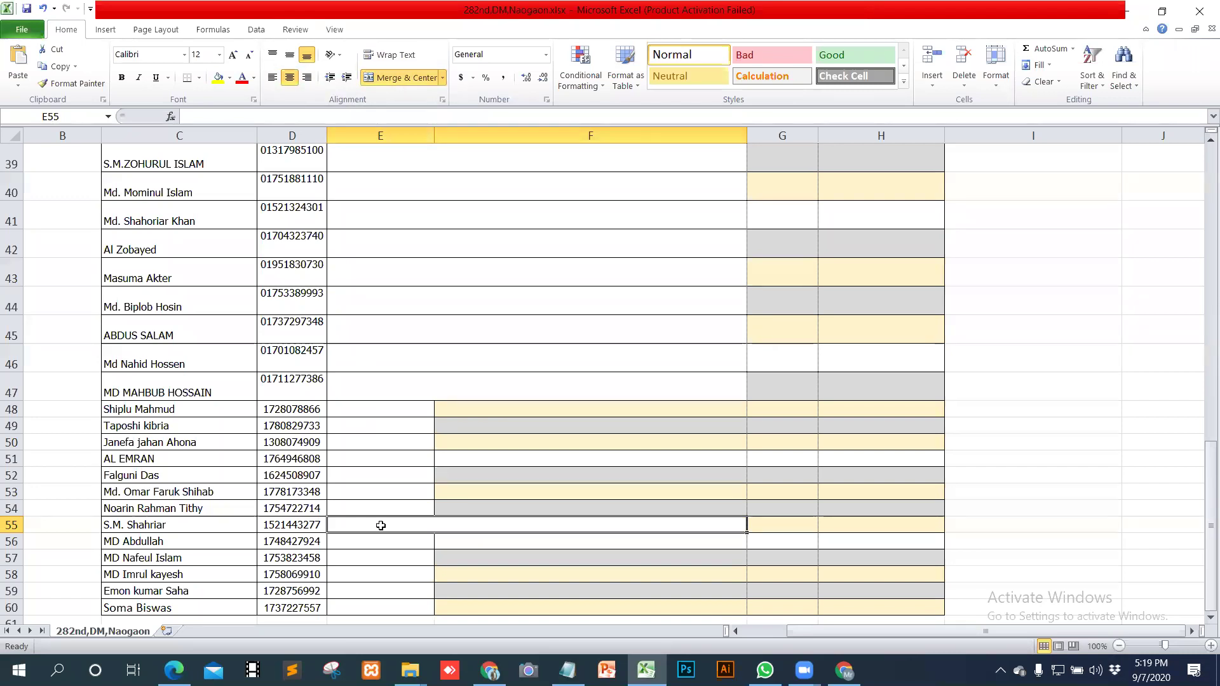
Paste the Fiverr profile link into the merged cell E55
key(ctrl+v)
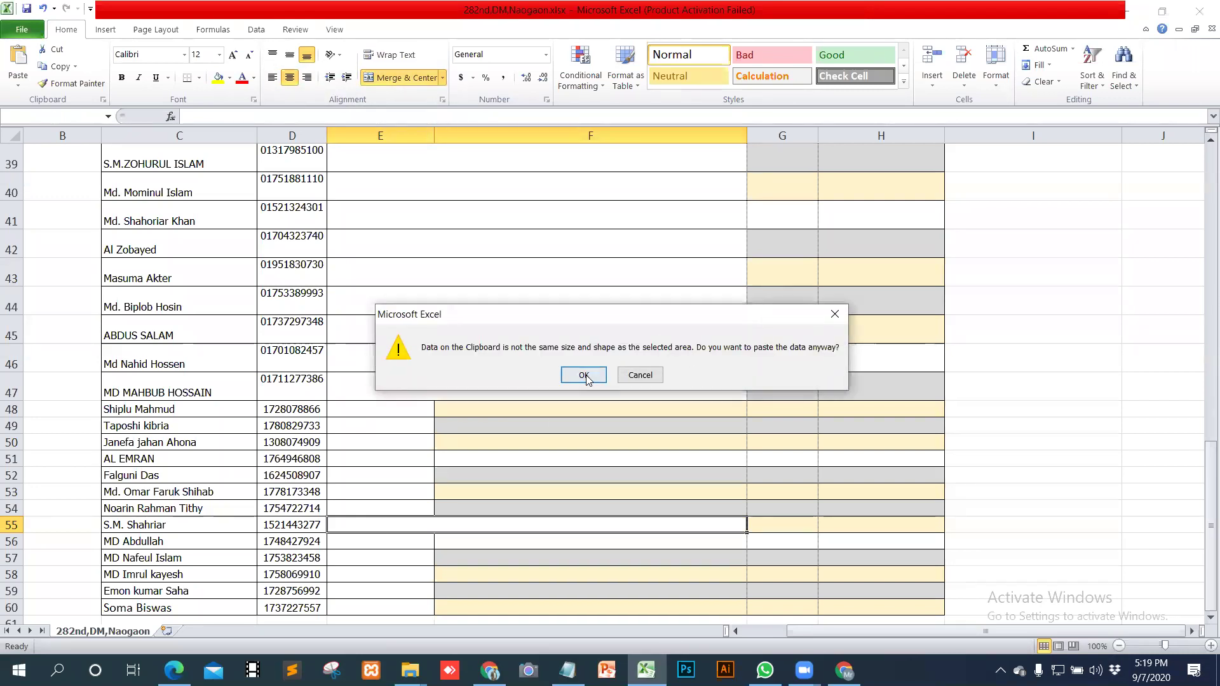
click(585, 375)
click(611, 391)
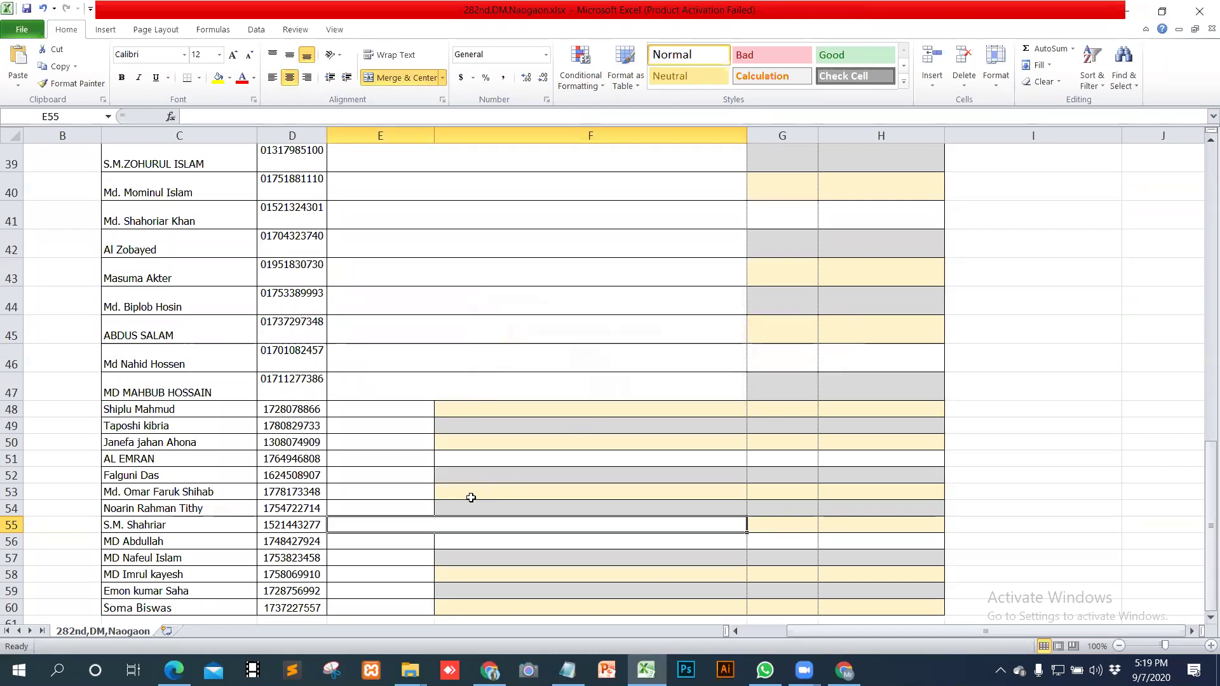
double_click(444, 527)
key(ctrl+v)
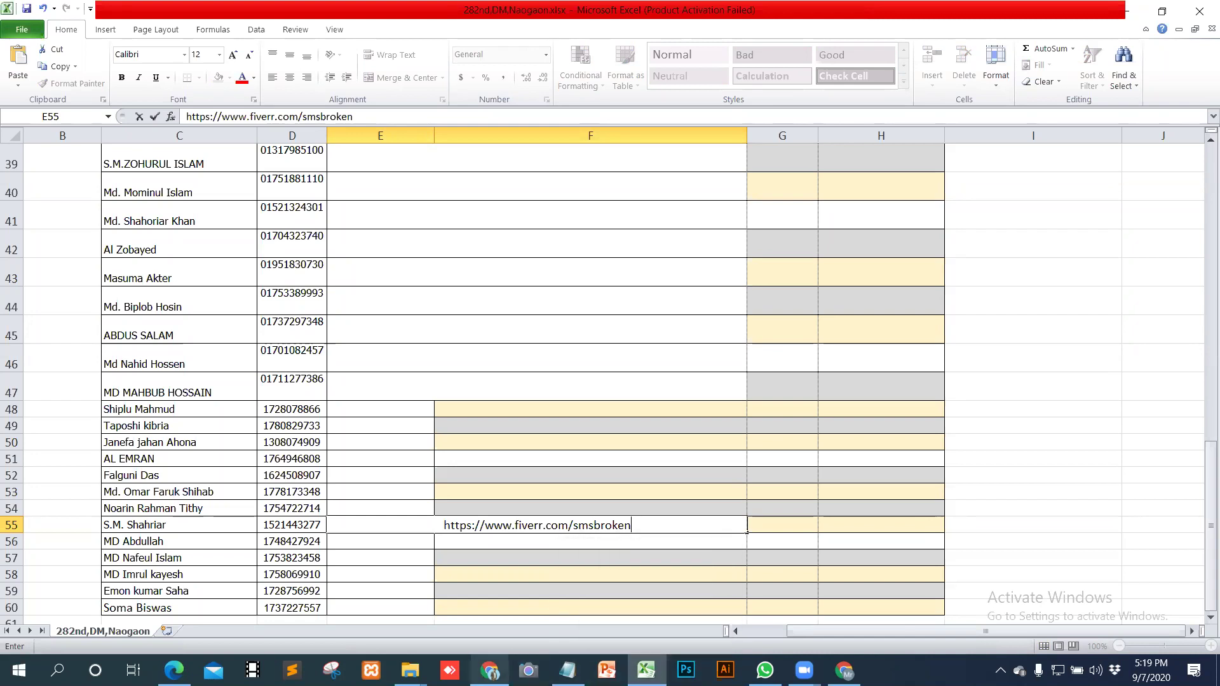
click(490, 670)
click(646, 670)
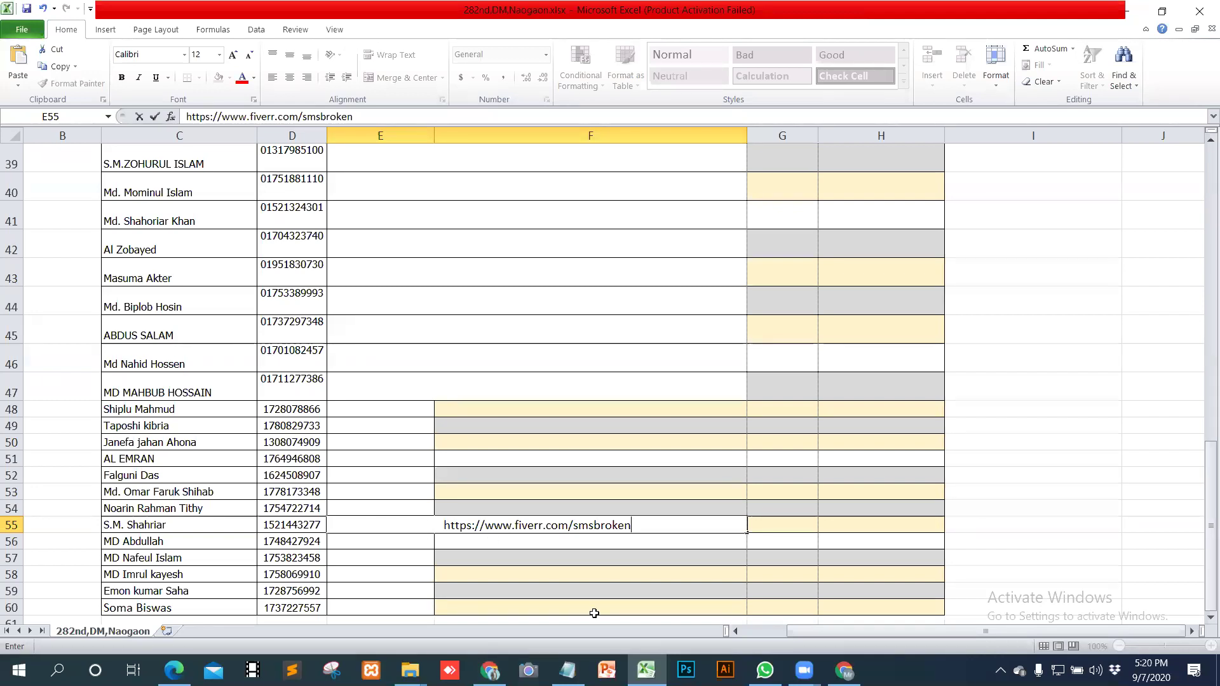
mouse_move(764, 671)
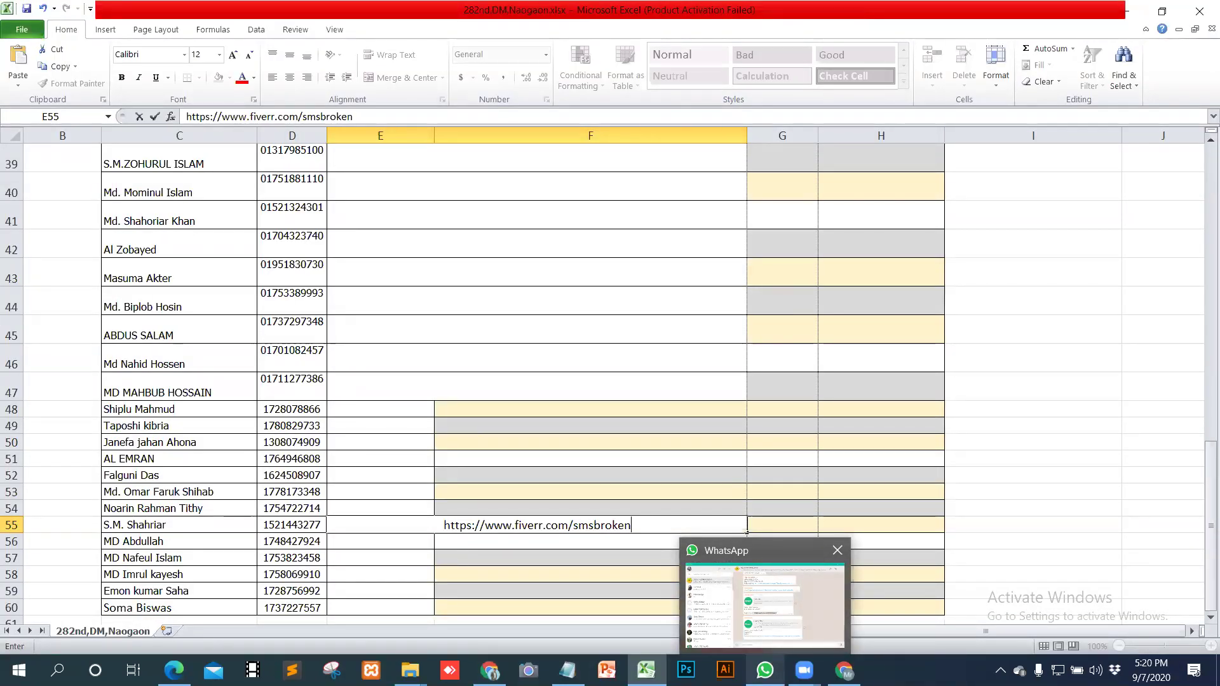
mouse_move(568, 670)
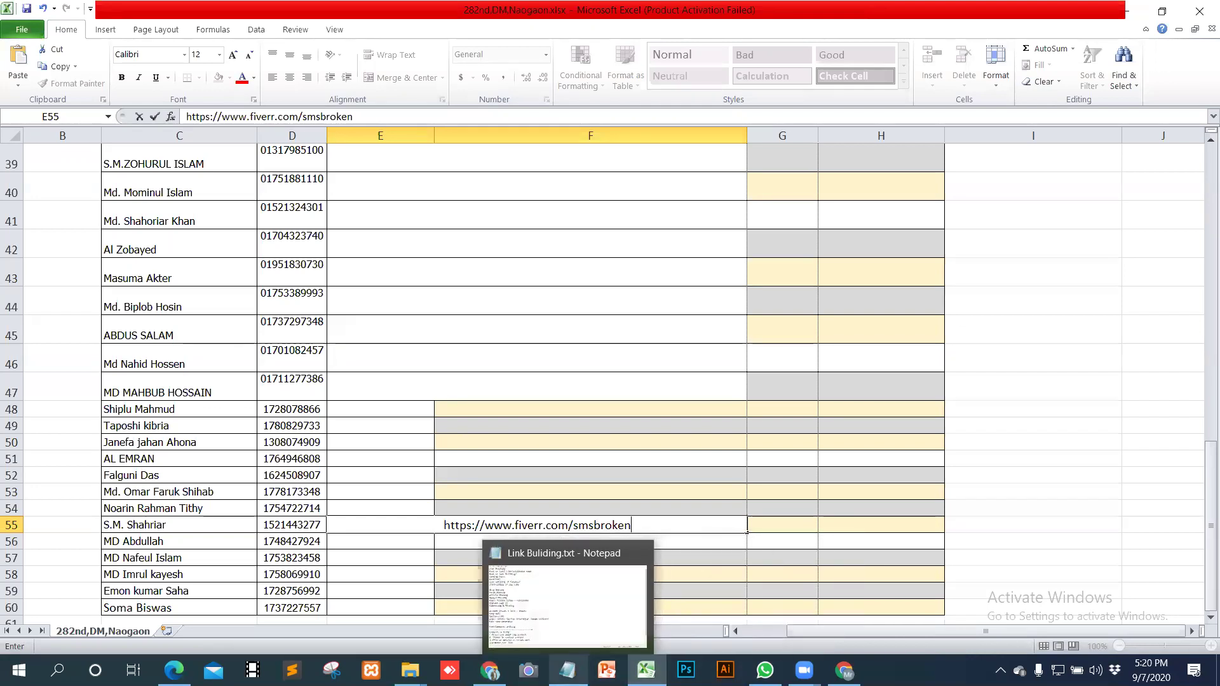
mouse_move(489, 671)
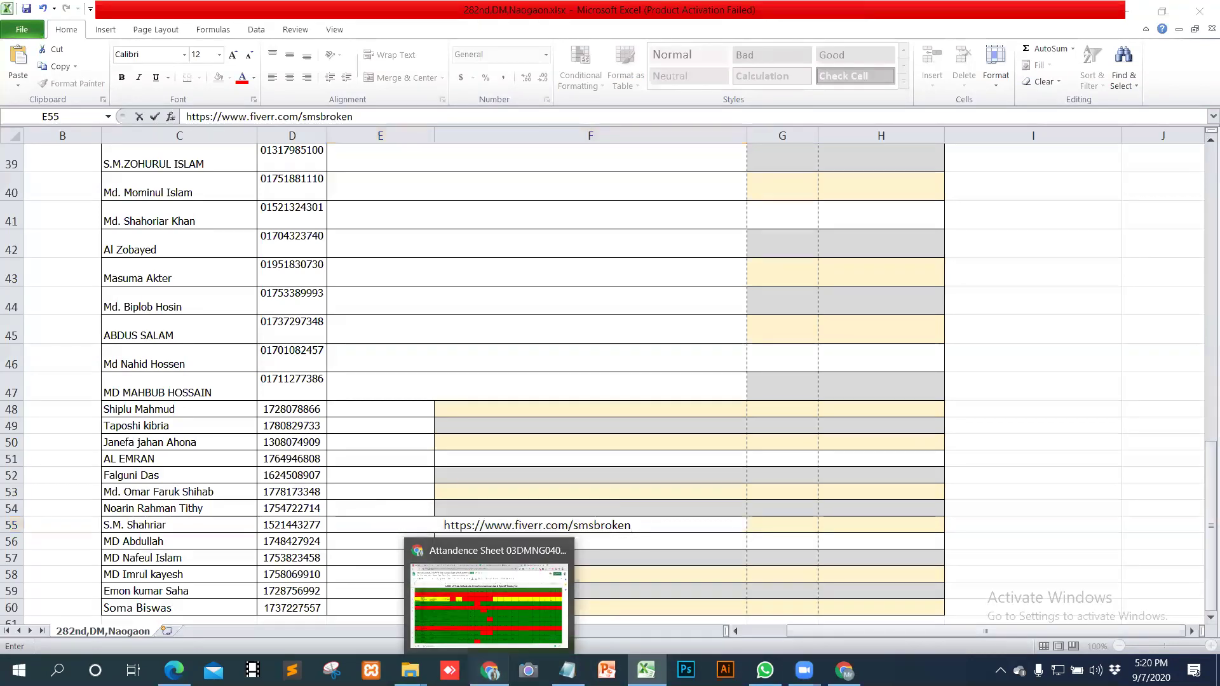
Copy the next trainee's registration number from the WhatsApp chat and return to Excel
click(489, 601)
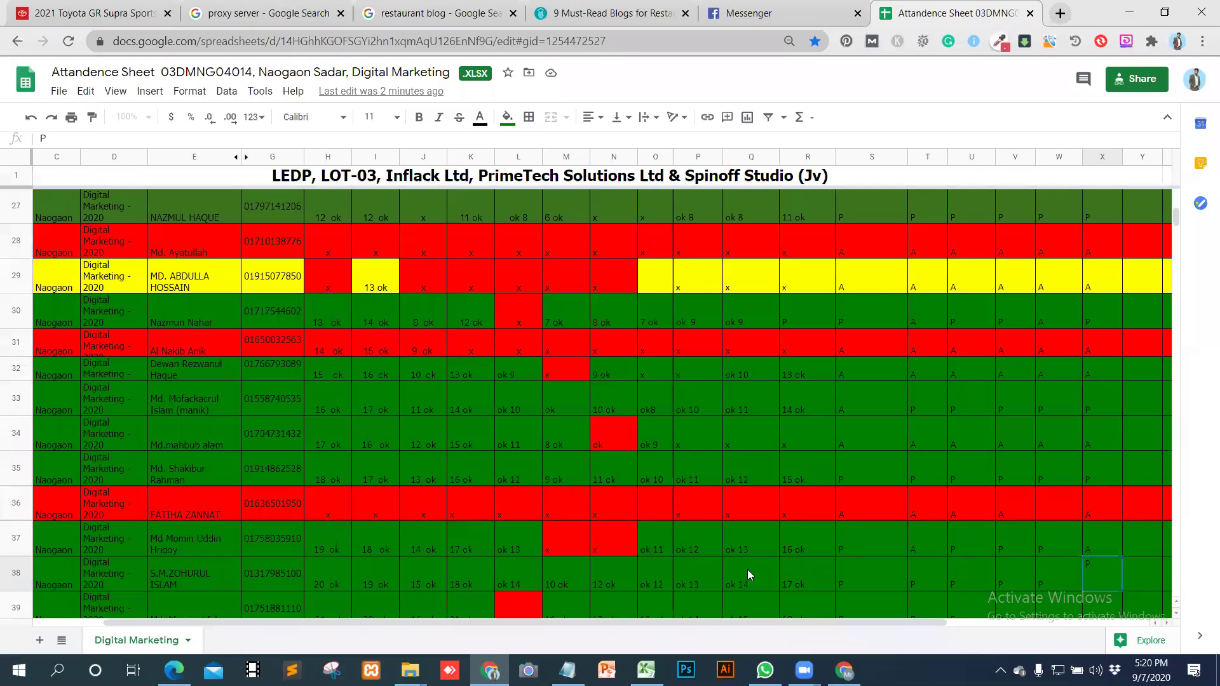
click(765, 671)
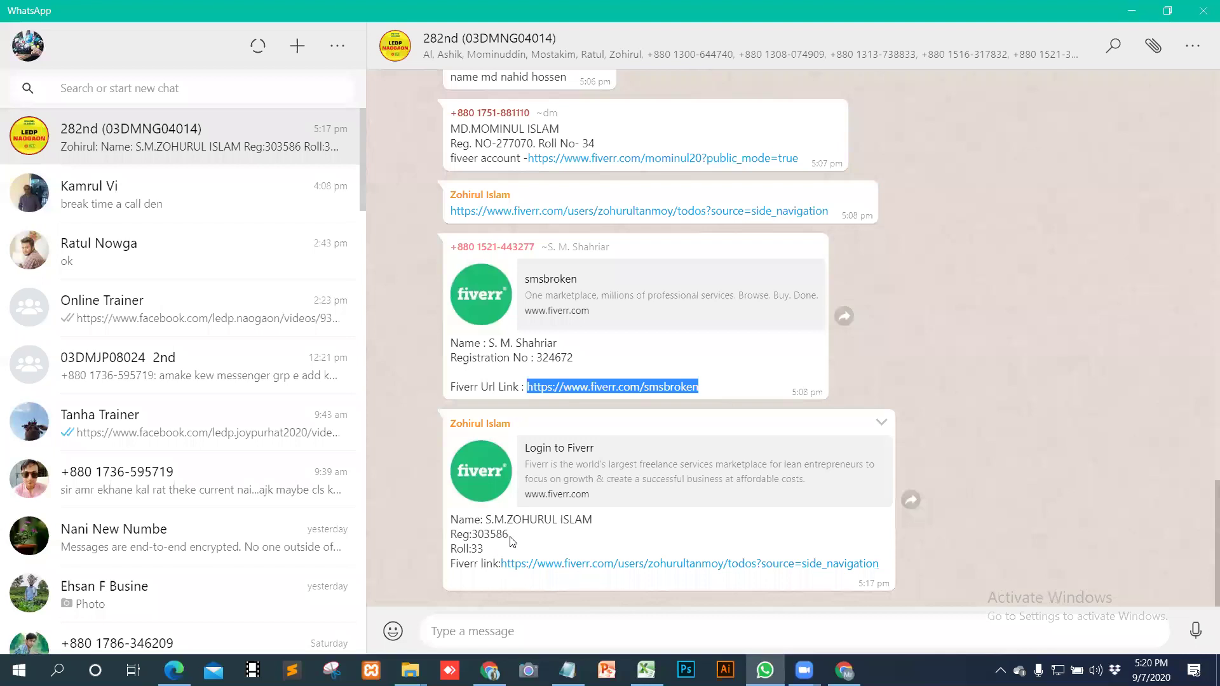
drag(508, 534, 471, 534)
key(ctrl+c)
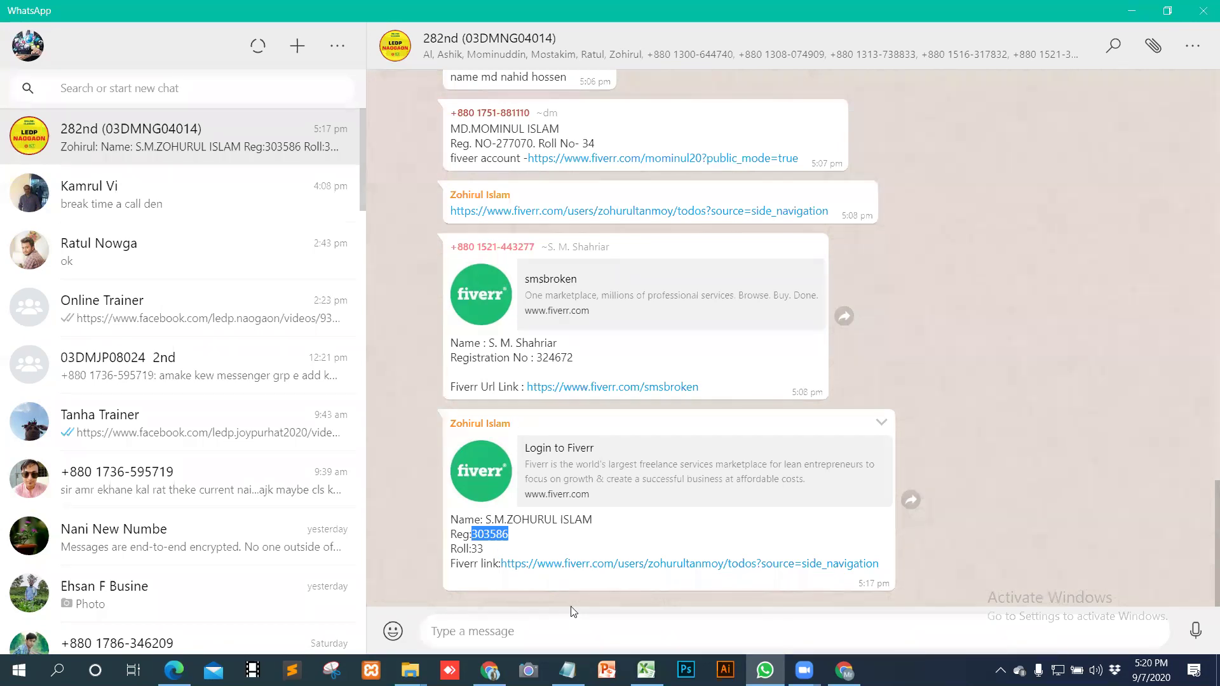
key(alt+Tab)
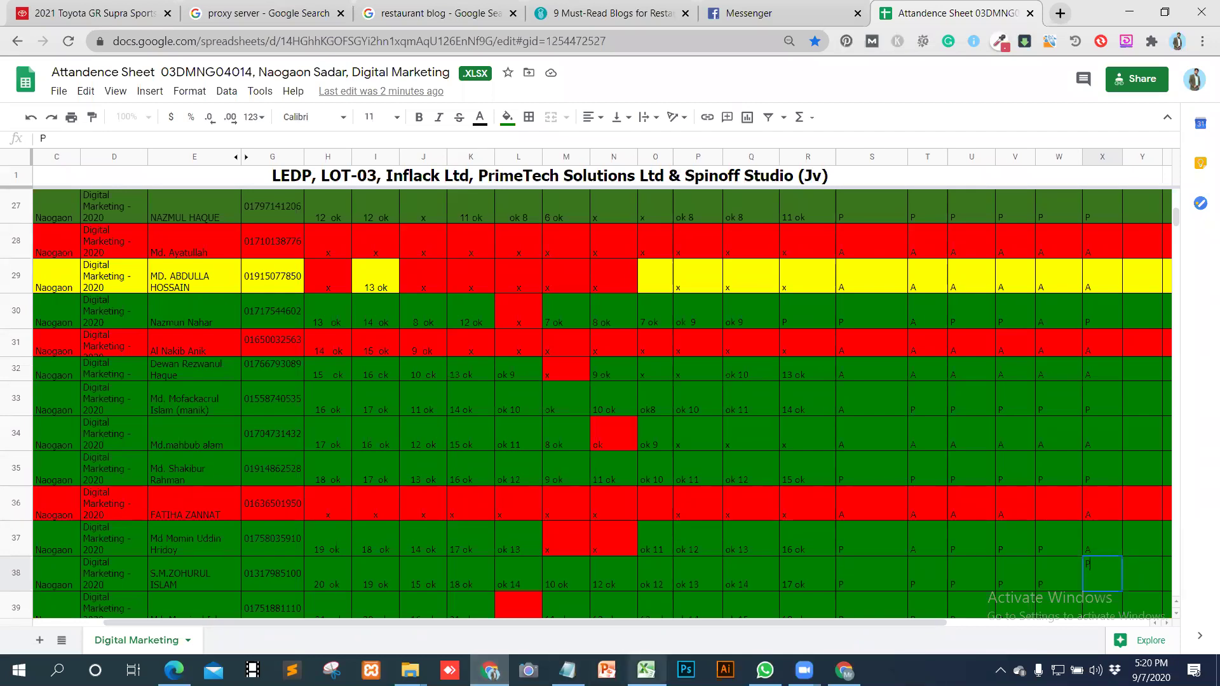
mouse_move(647, 670)
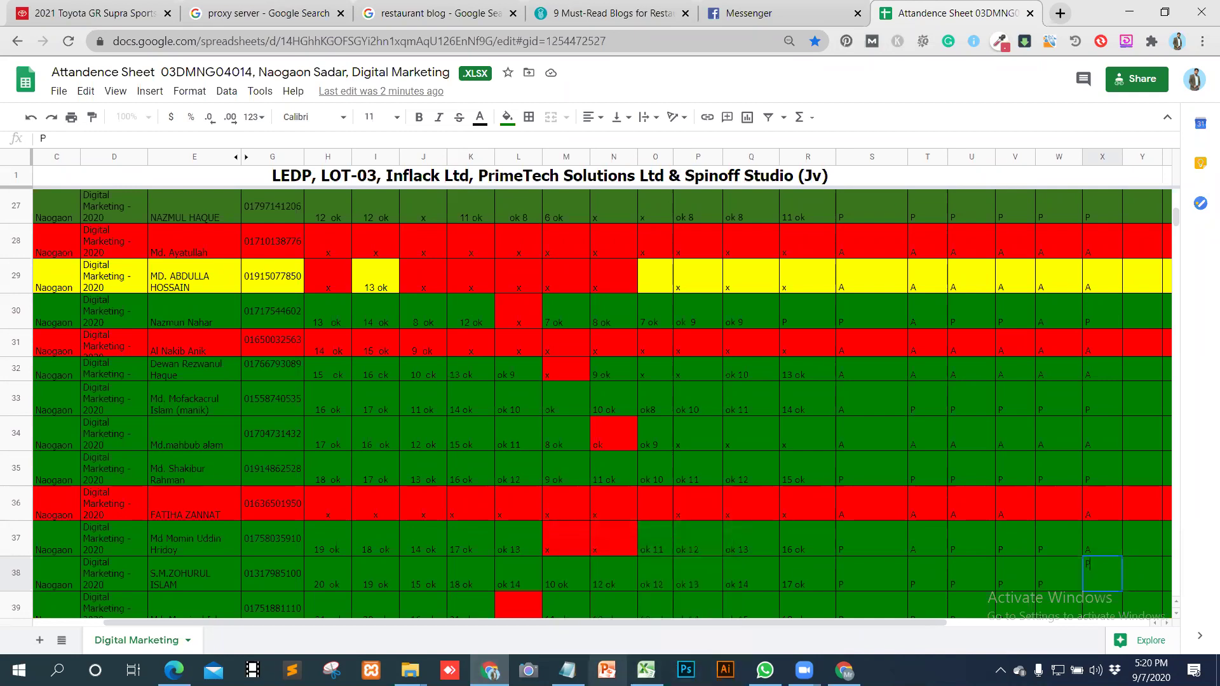
click(646, 671)
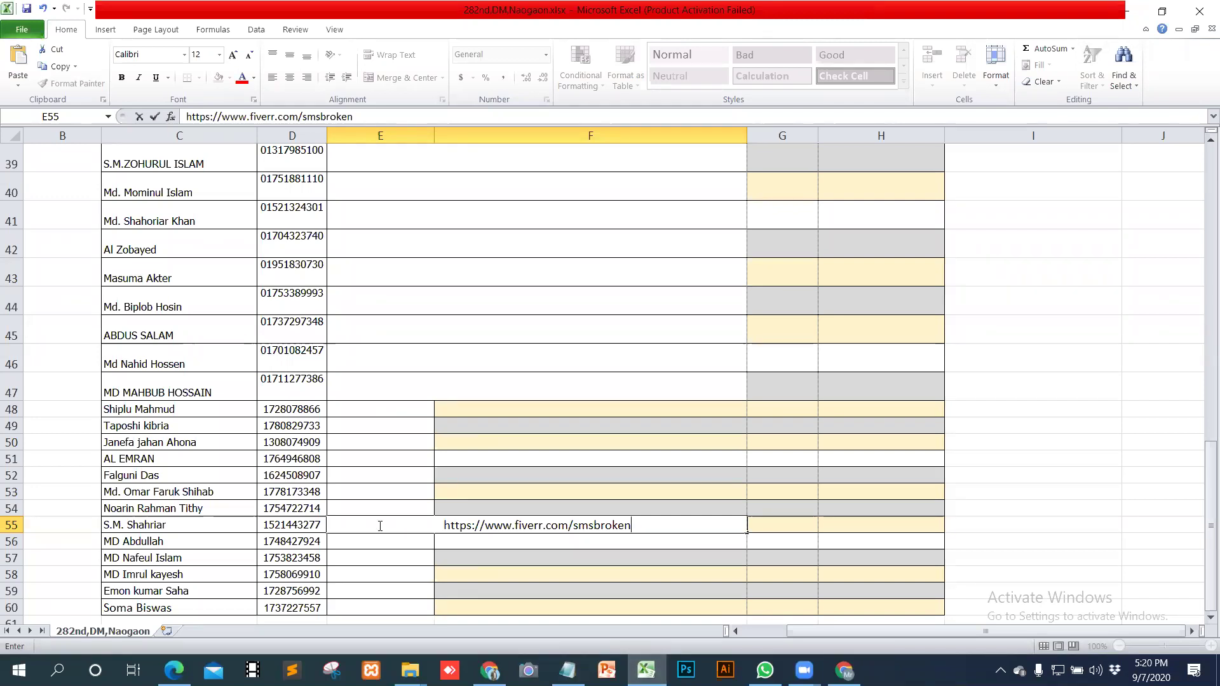
Paste the copied registration number into B55, then switch to the attendance sheet
click(78, 526)
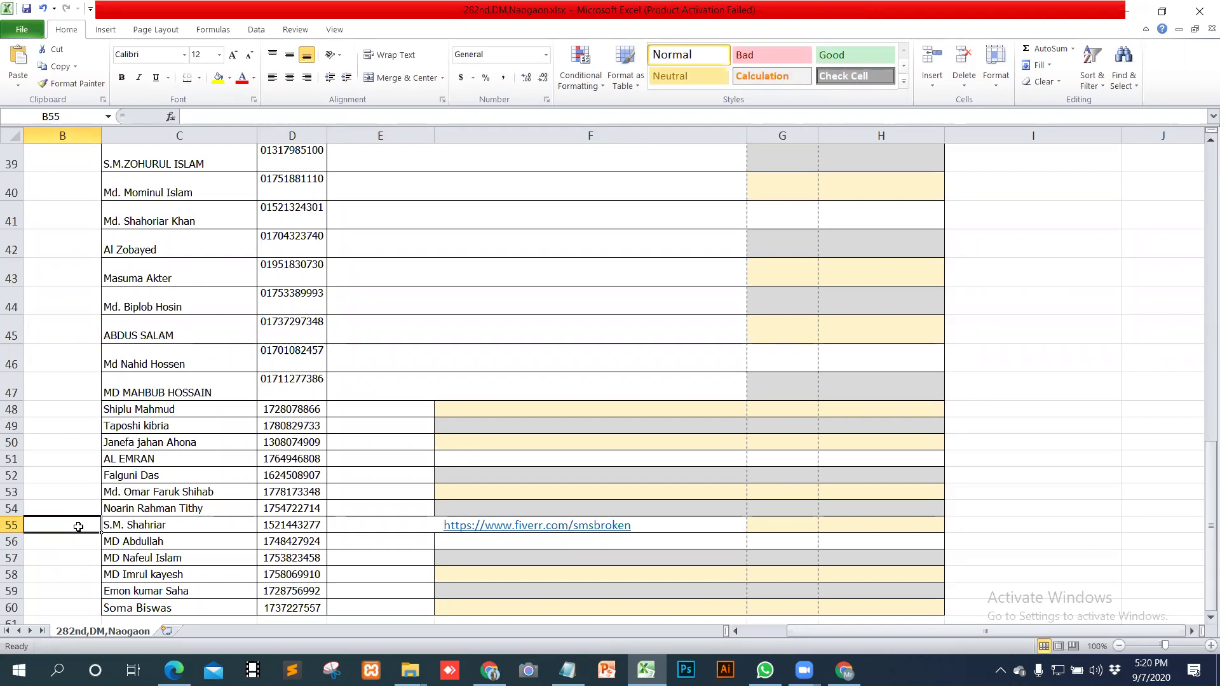
key(ctrl+v)
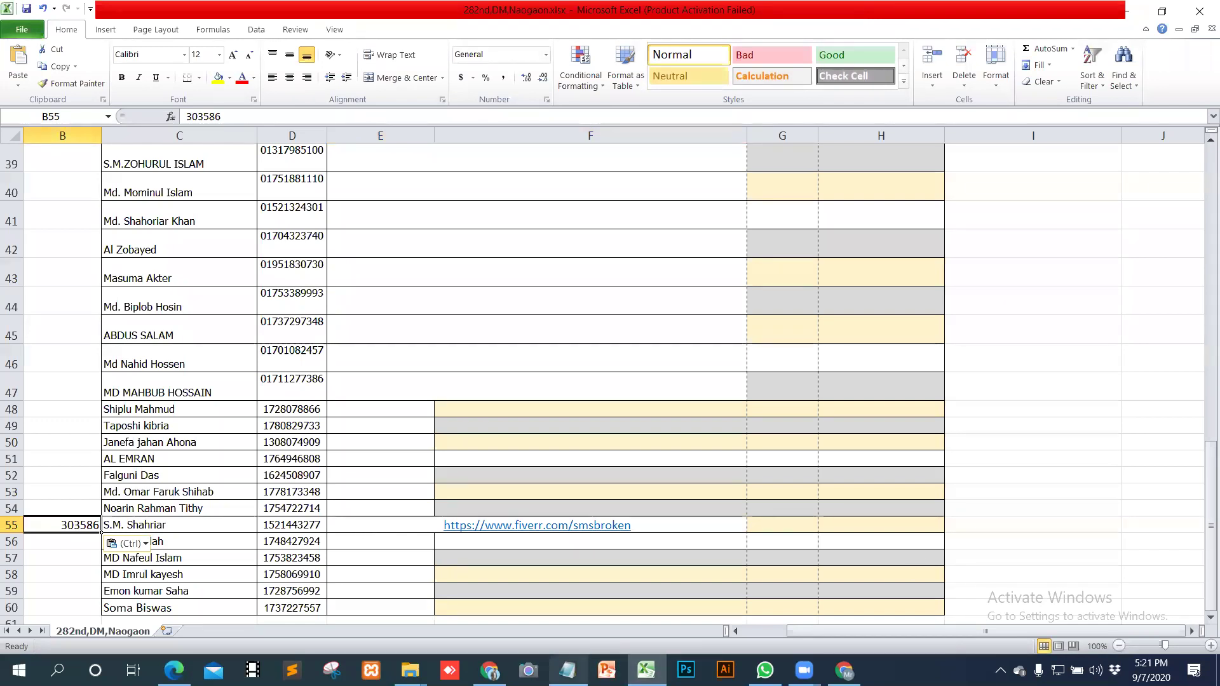
mouse_move(646, 670)
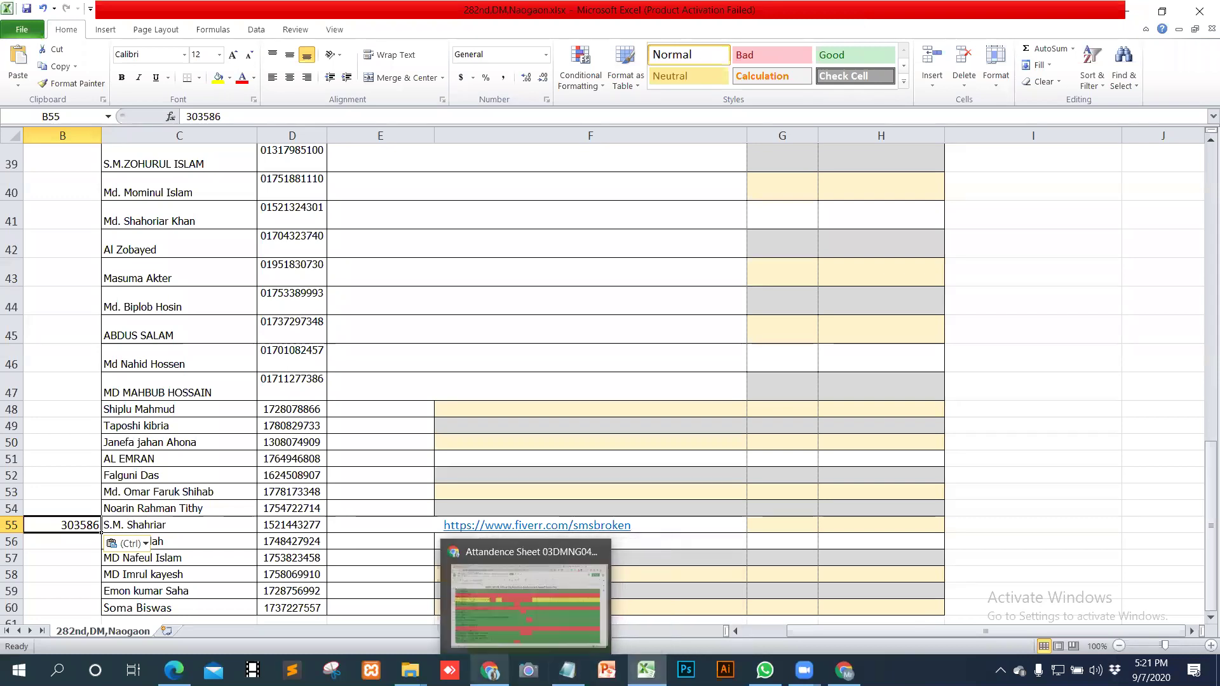
click(490, 670)
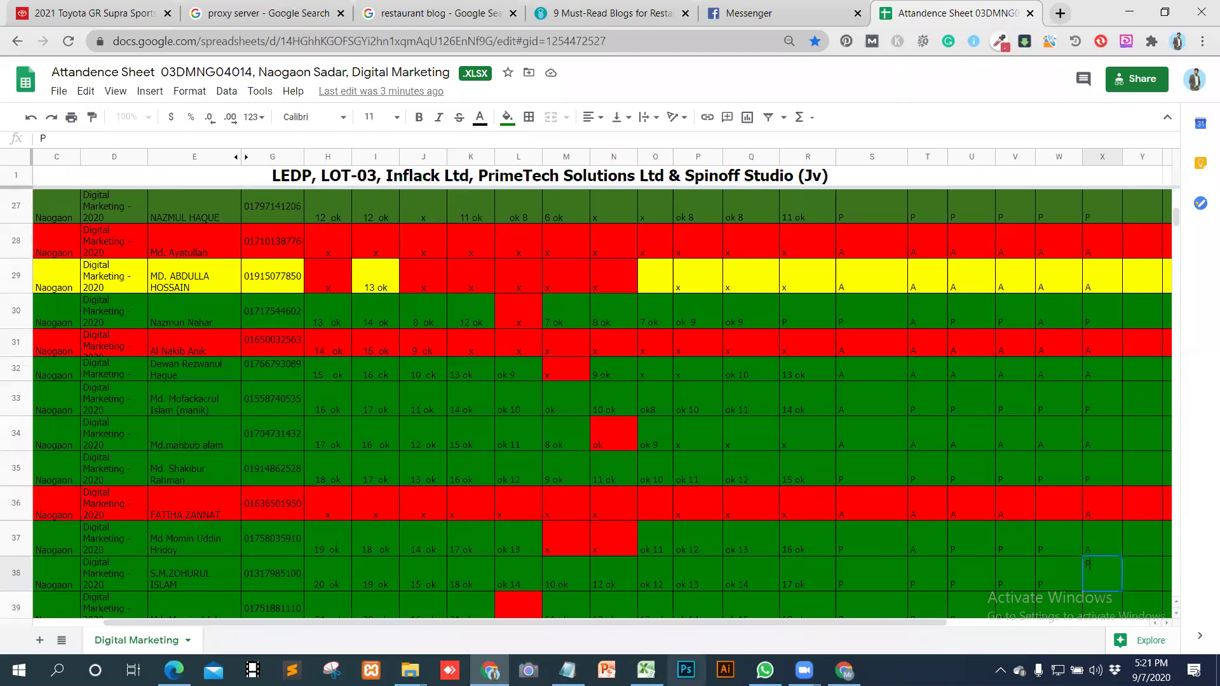
Paste the registration number into B39 of the Excel roster, then return to WhatsApp
click(765, 670)
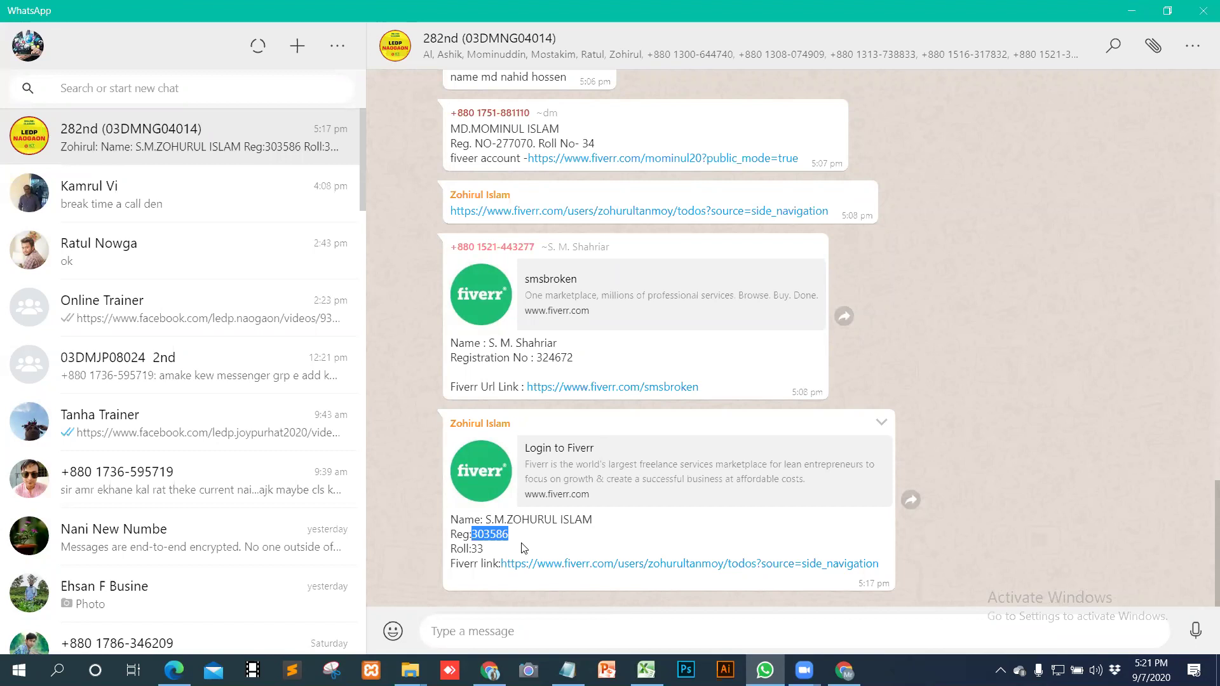
key(alt+Tab)
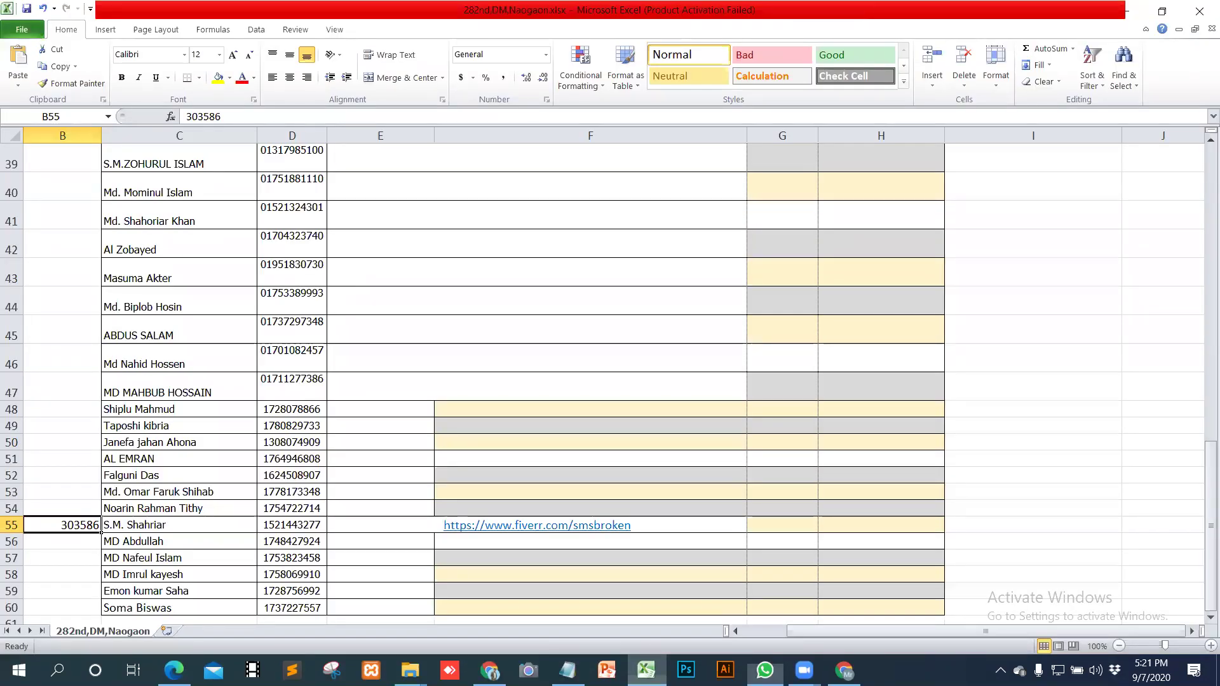
key(alt+Tab)
key(alt+Tab)
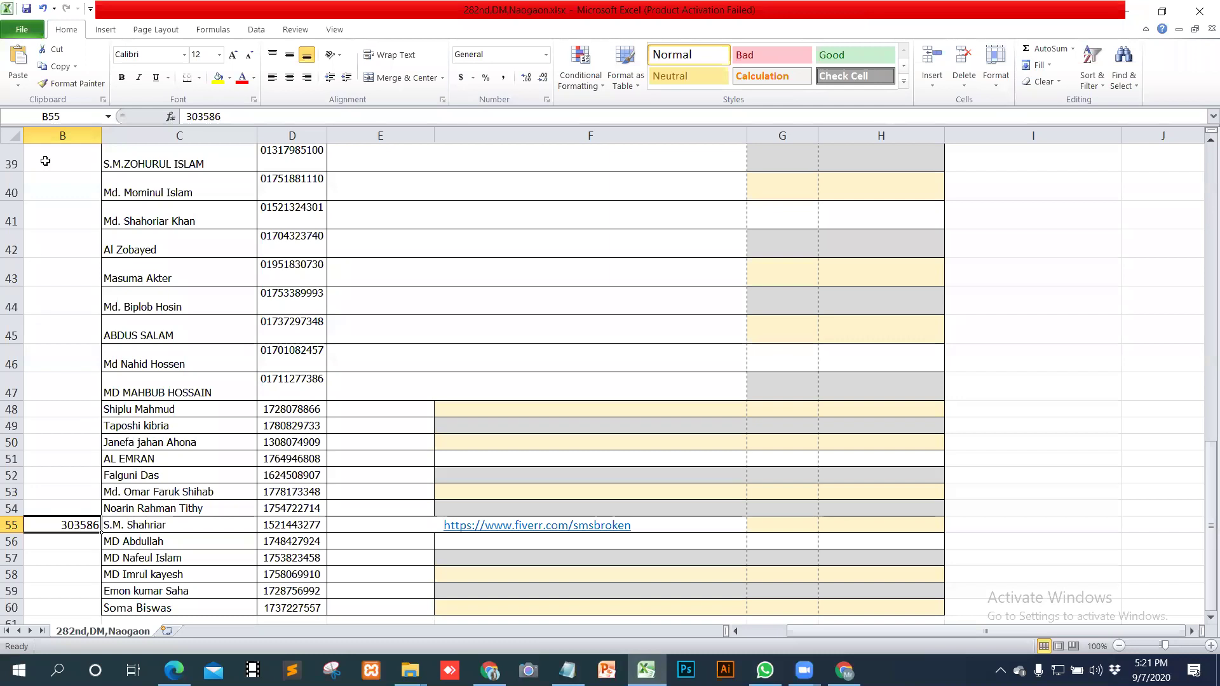
click(58, 158)
key(ctrl+v)
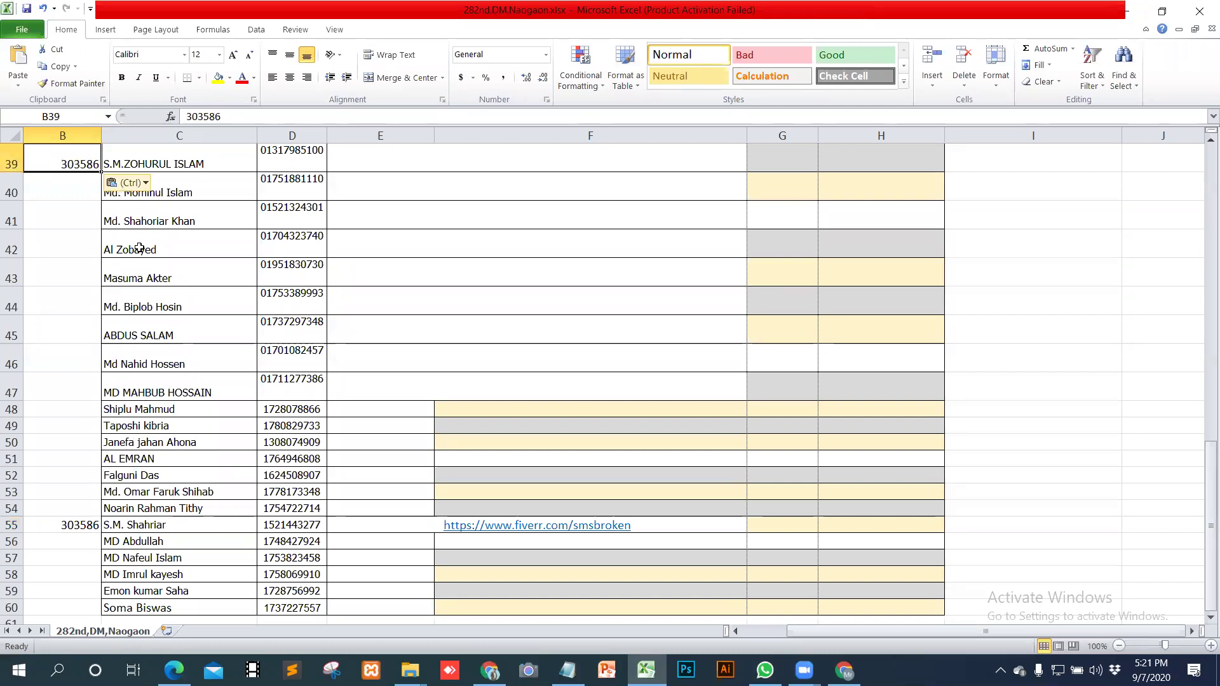
click(76, 526)
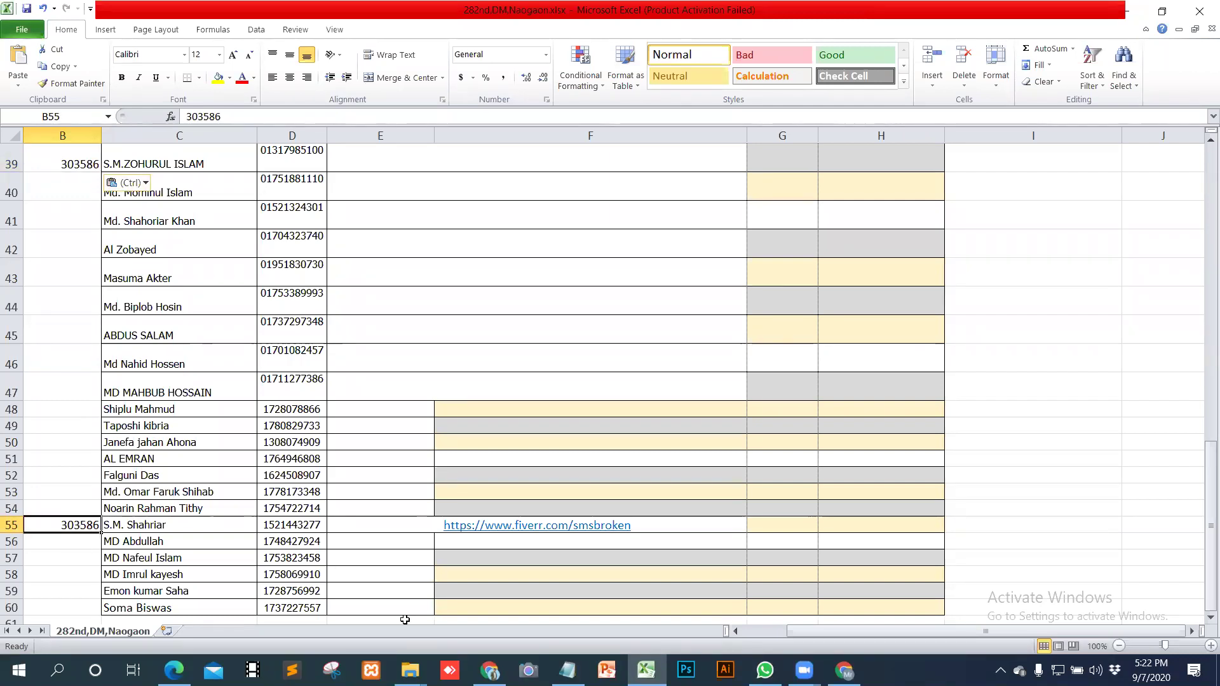
key(alt+Tab)
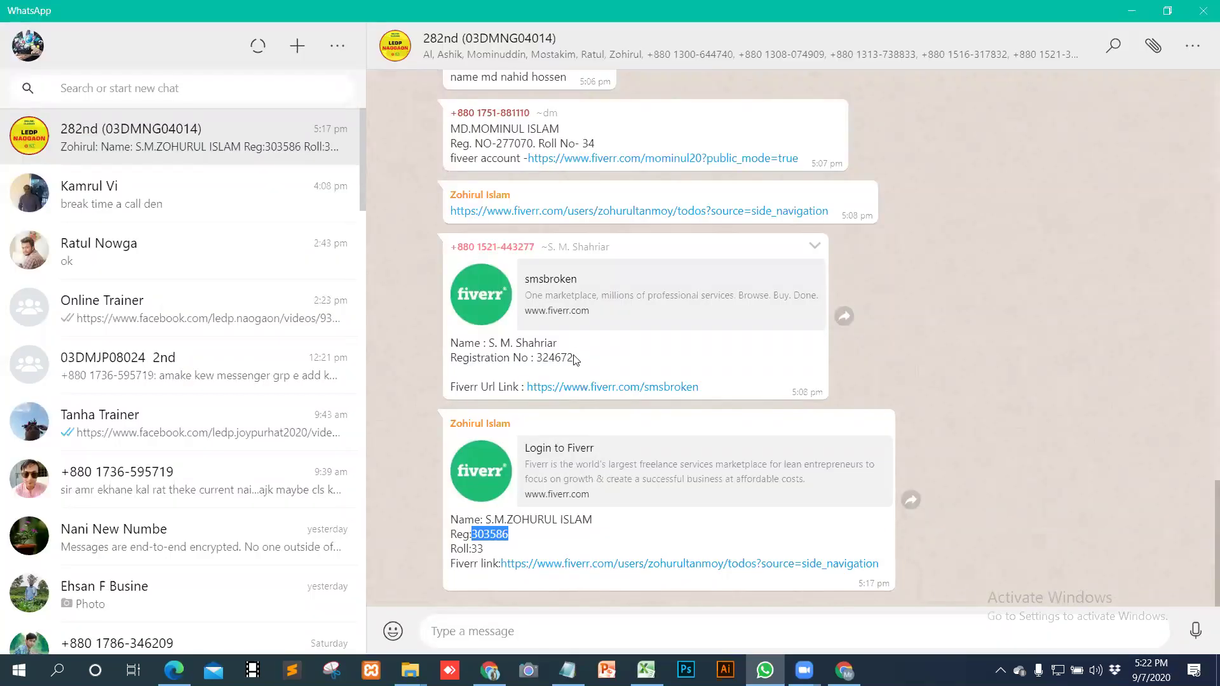
Copy the other trainee's registration number from the chat and paste it over B55
drag(575, 360, 536, 359)
key(ctrl+c)
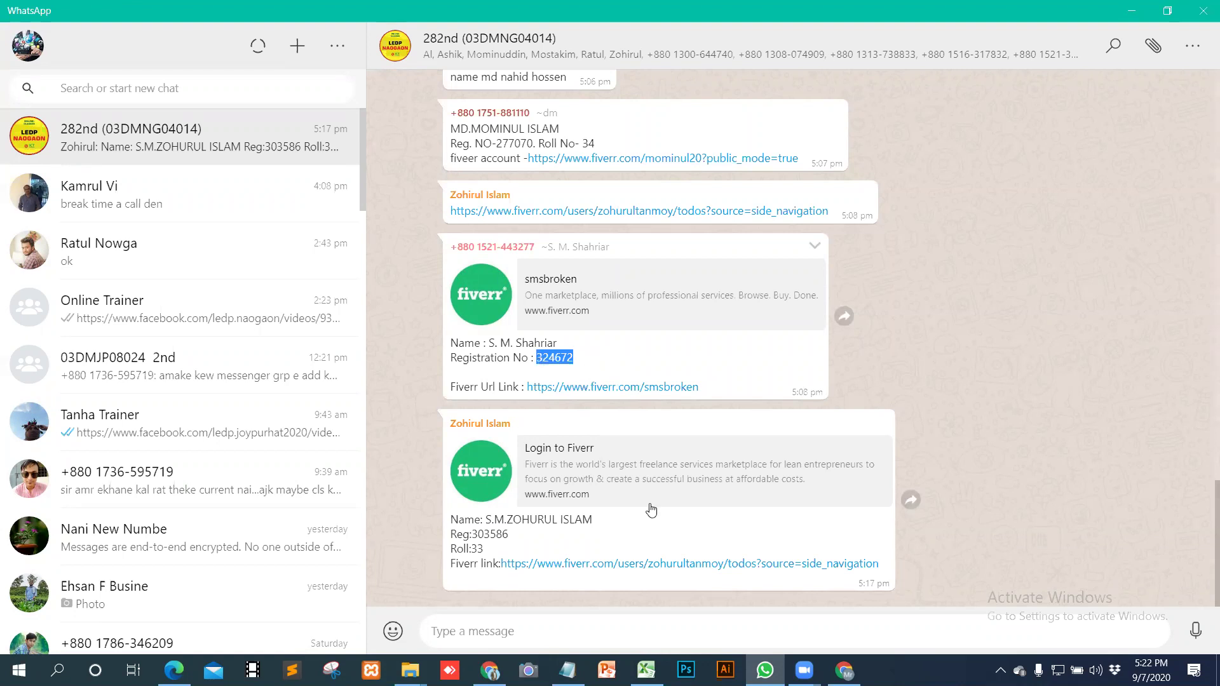
key(alt+Tab)
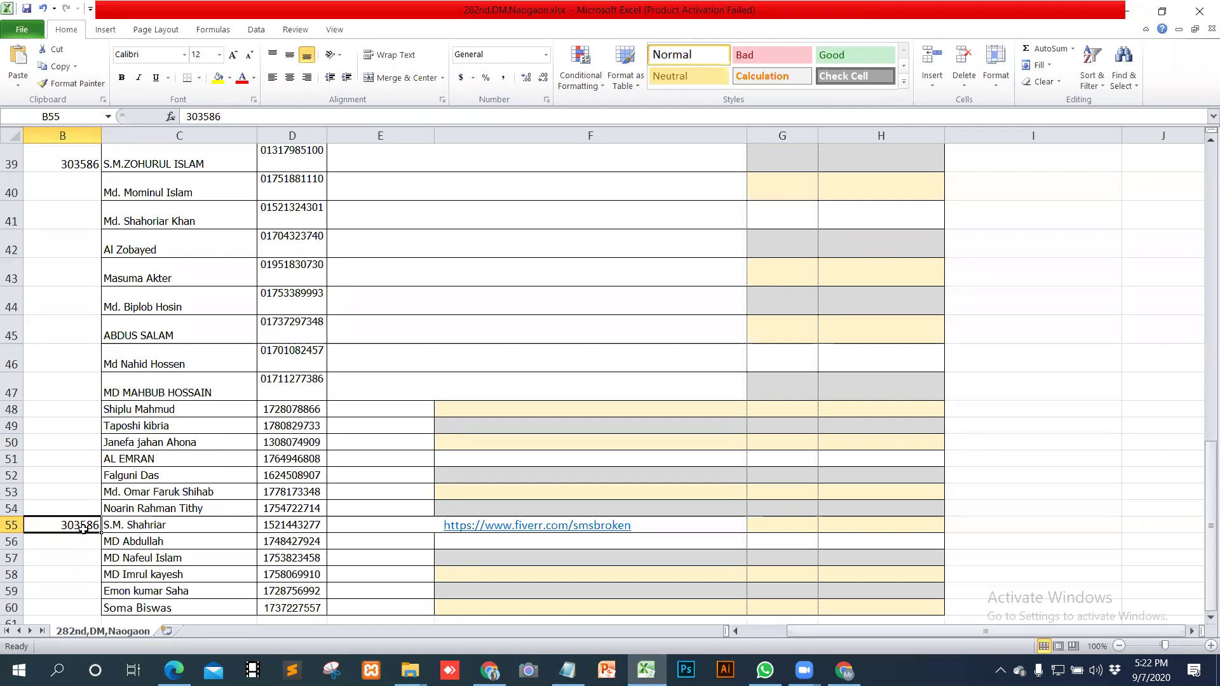
key(ctrl+v)
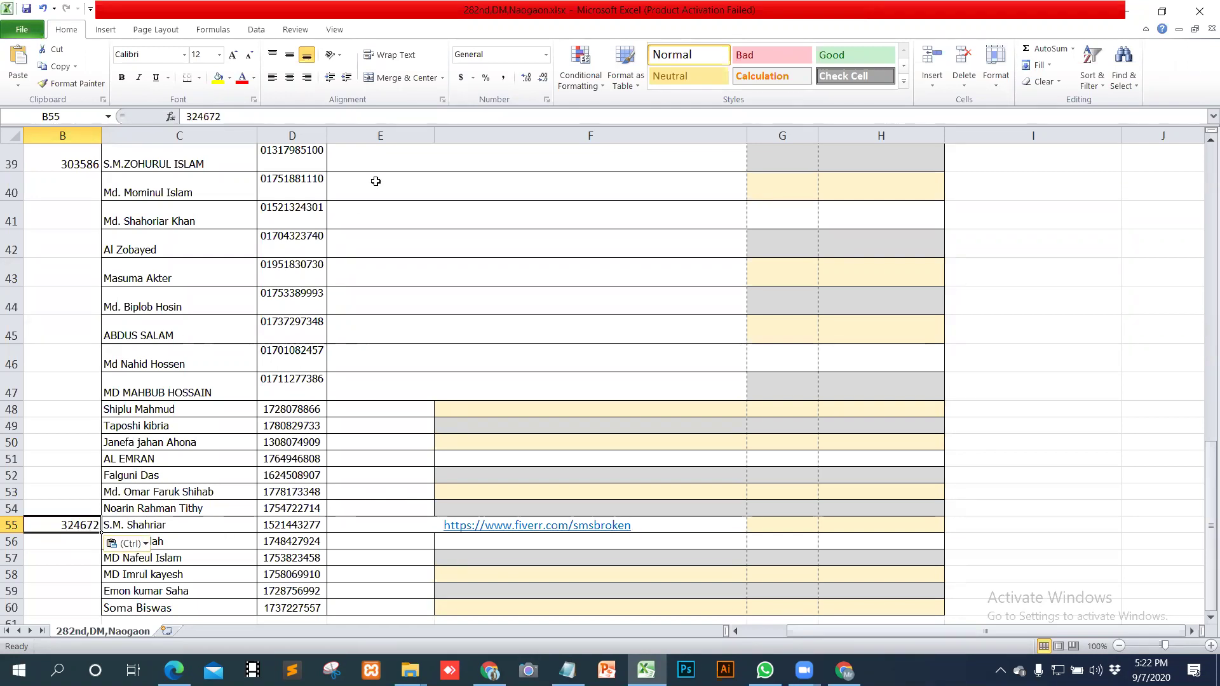
click(379, 162)
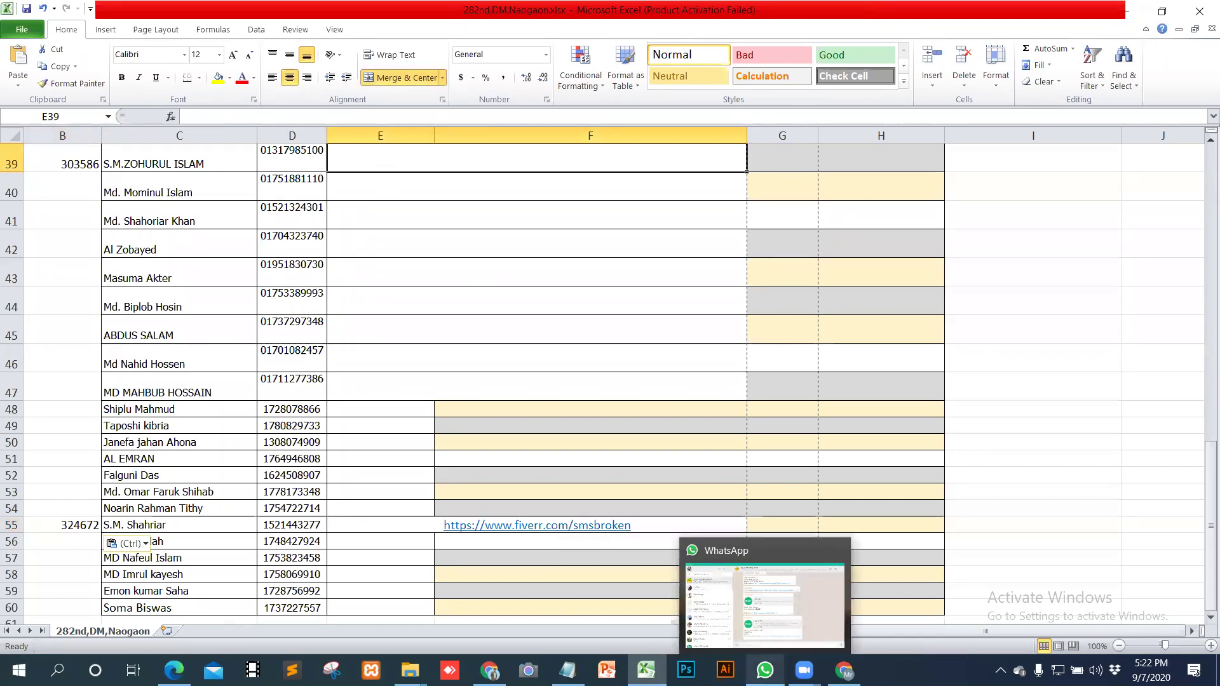
click(765, 670)
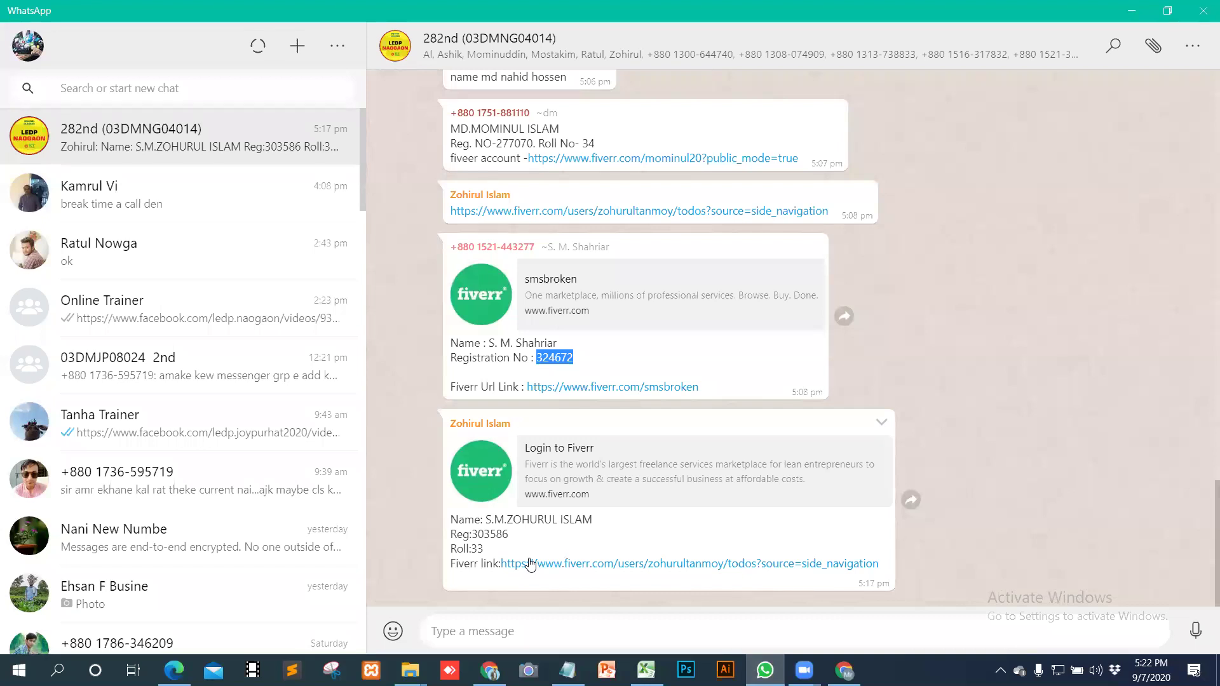
Paste the row-39 trainee's Fiverr link from WhatsApp into Excel cell E39
drag(502, 574, 885, 570)
drag(580, 590, 502, 568)
key(ctrl+c)
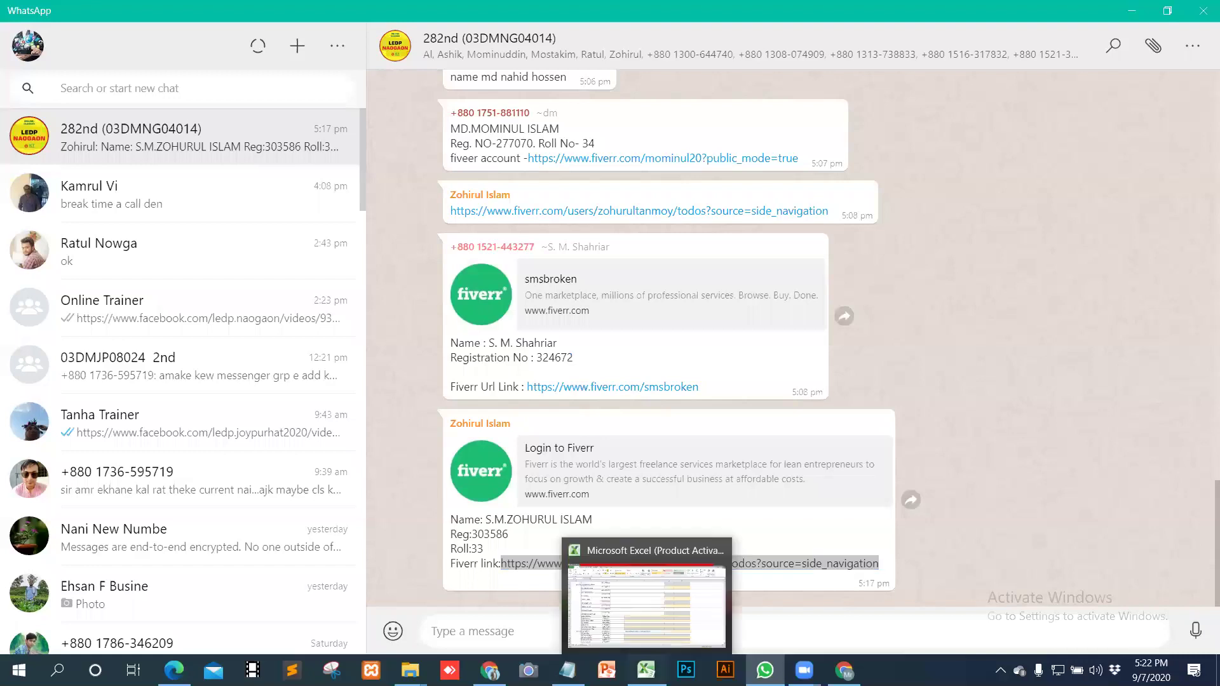
click(632, 666)
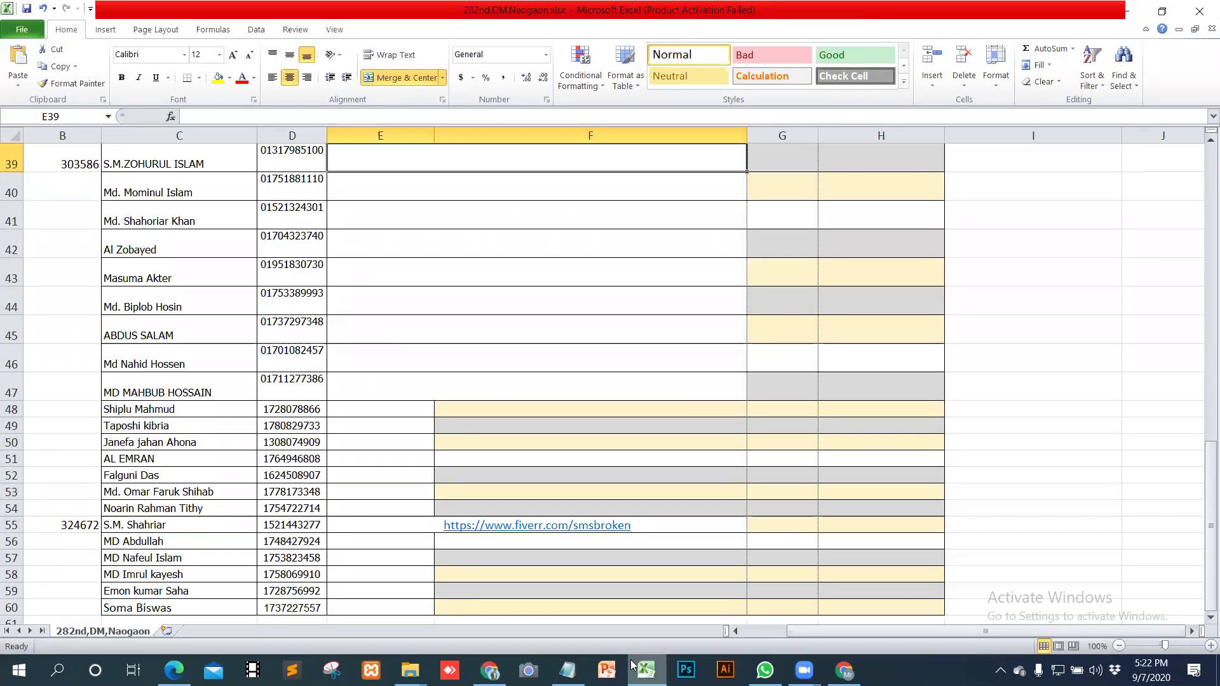
double_click(368, 160)
key(ctrl+v)
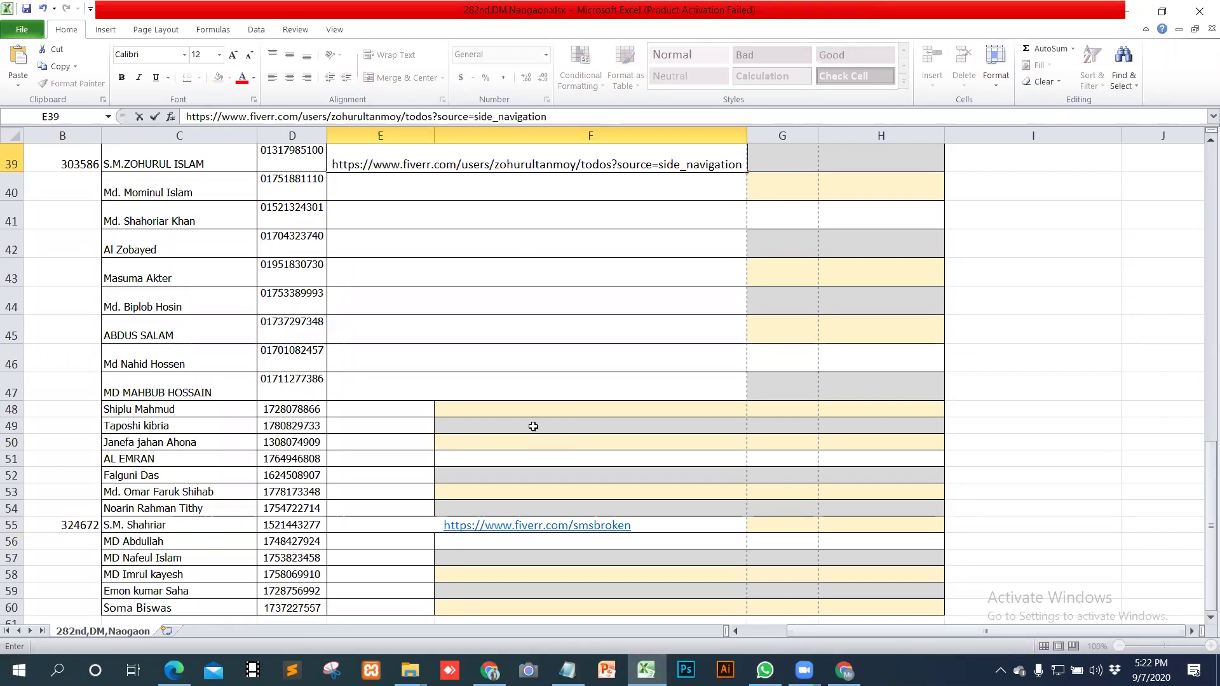
click(490, 670)
scroll(767, 327, down, 1)
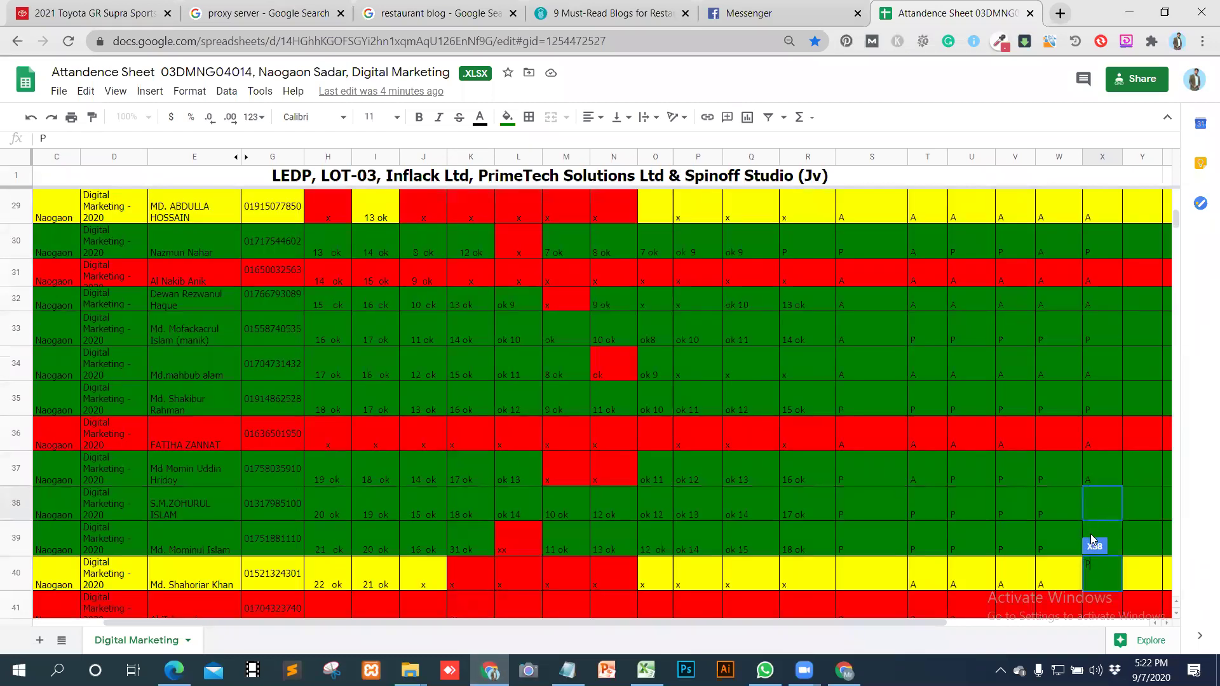
Mark Day'17 cells X38 and X39 as present with P
key(Return)
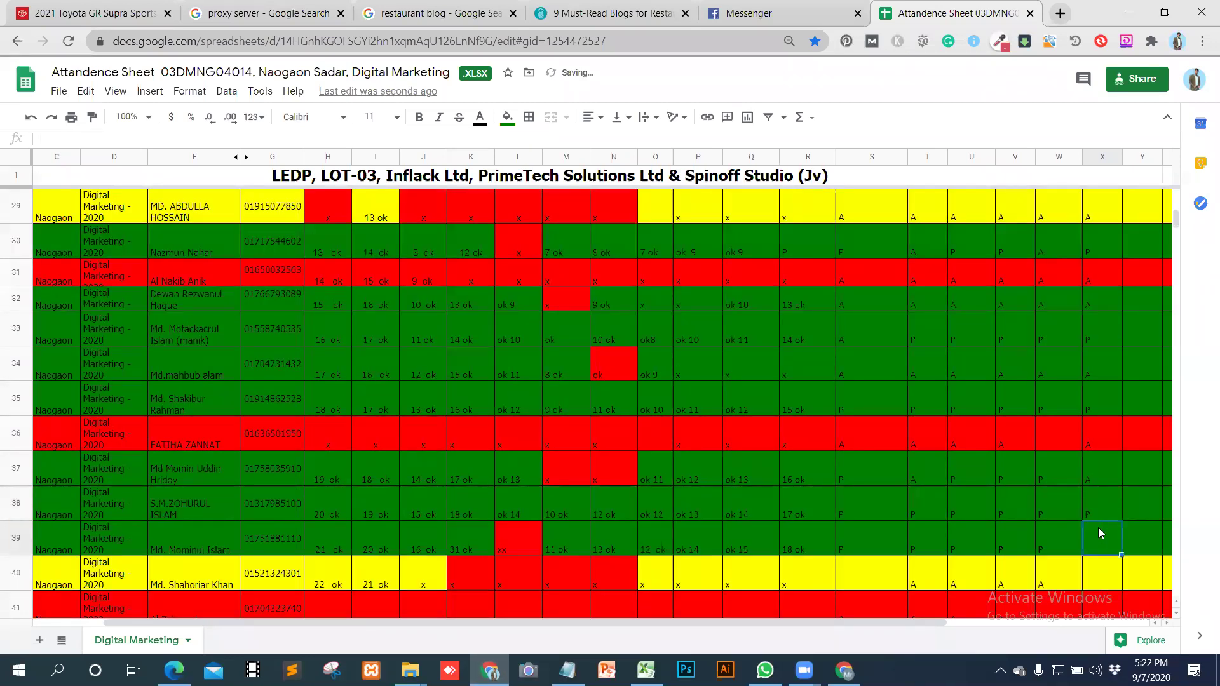
text(P)
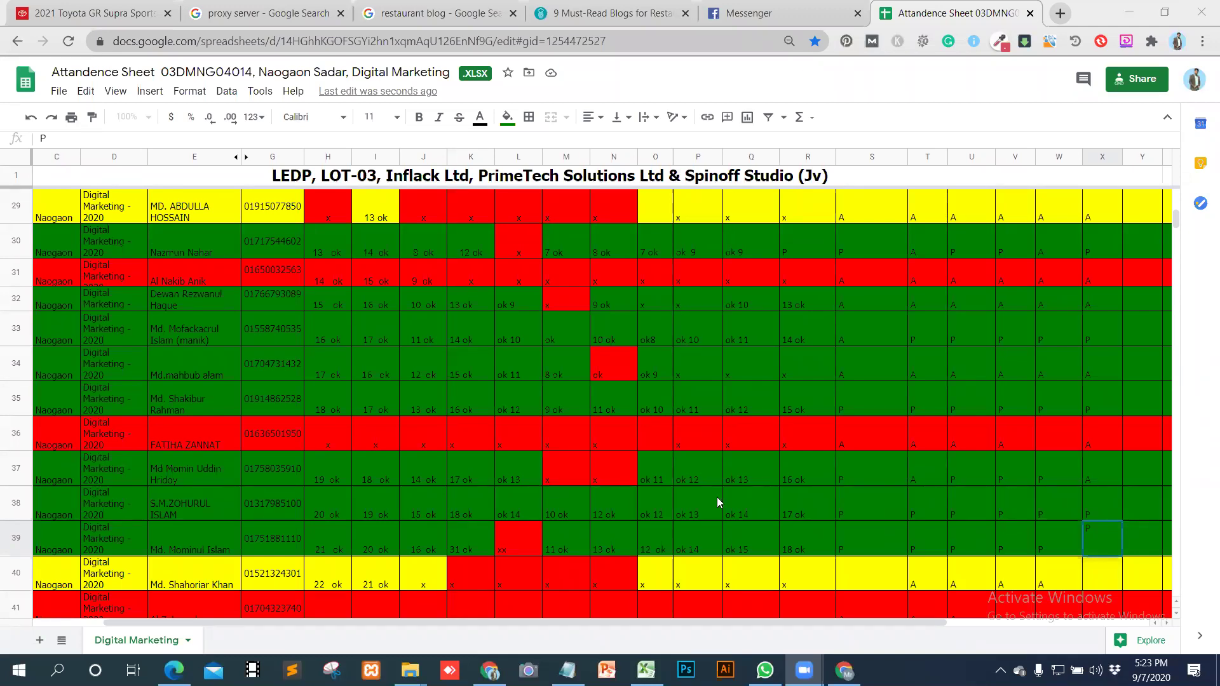
click(765, 670)
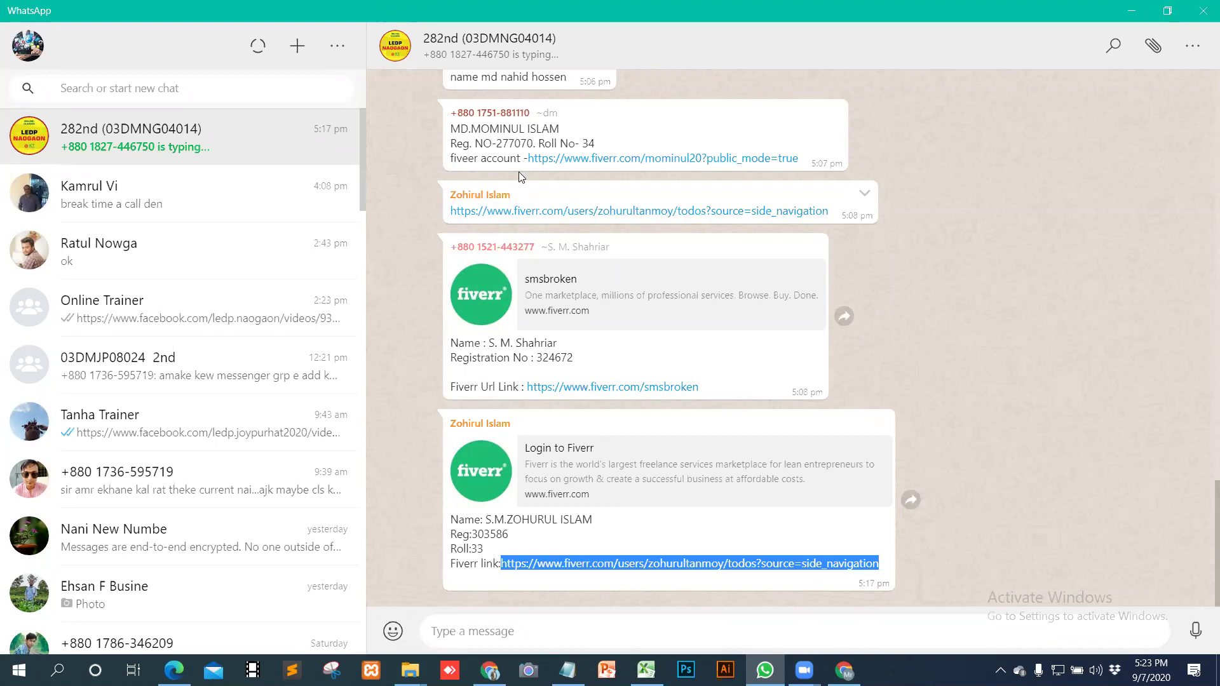
Paste the next trainee's Fiverr link from WhatsApp into Excel cell E40
drag(527, 158, 832, 162)
key(ctrl+c)
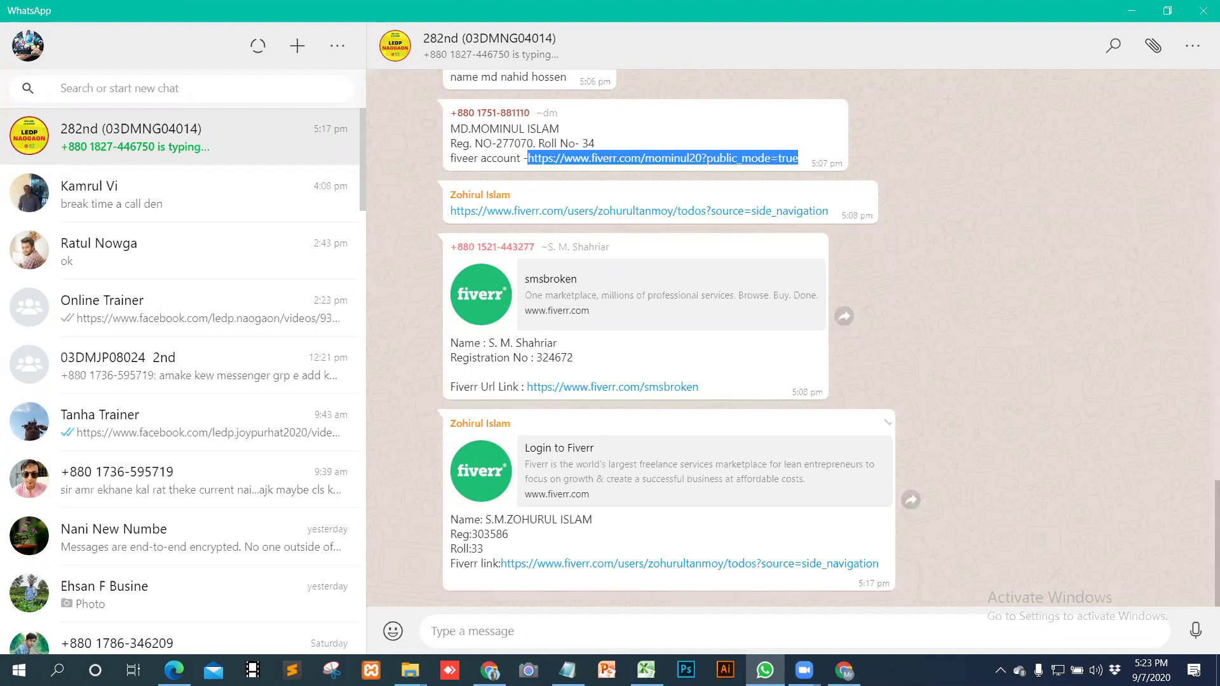
click(646, 671)
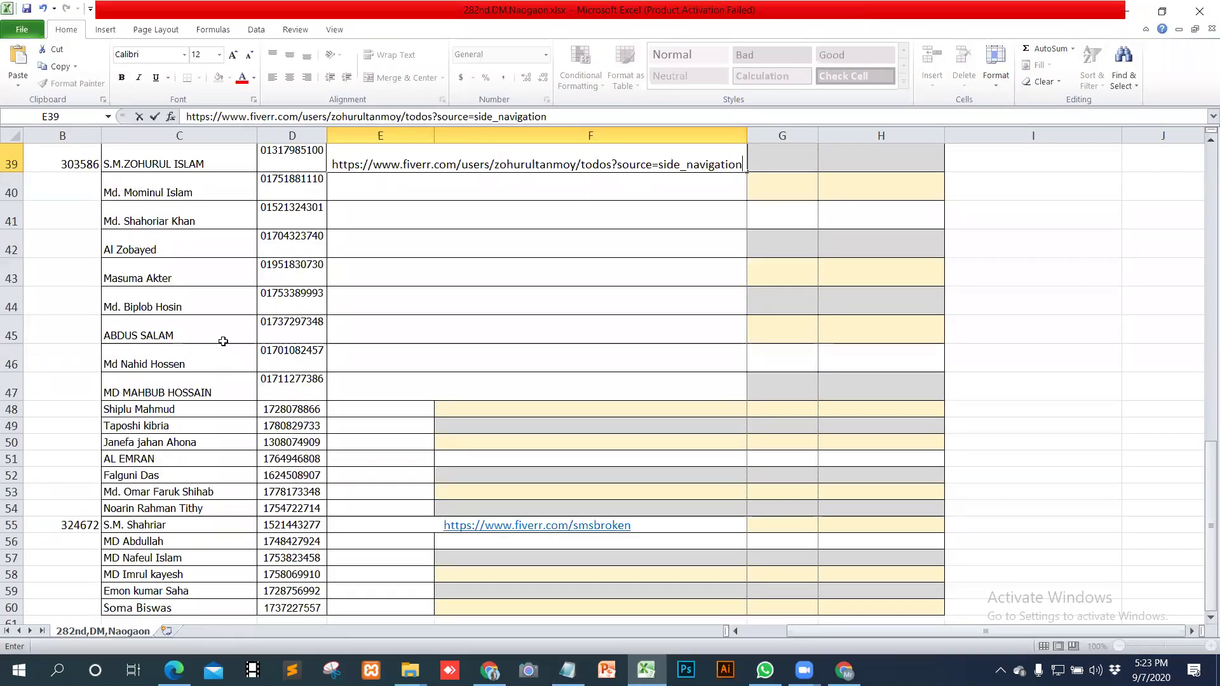
double_click(357, 188)
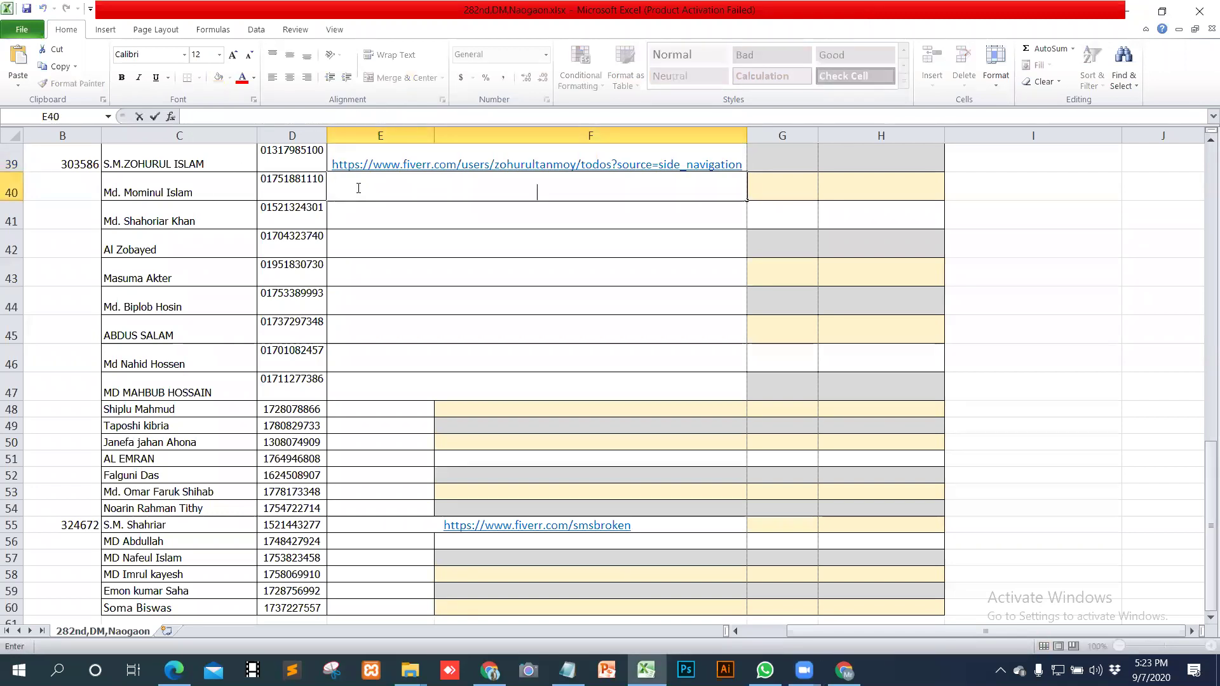
key(ctrl+v)
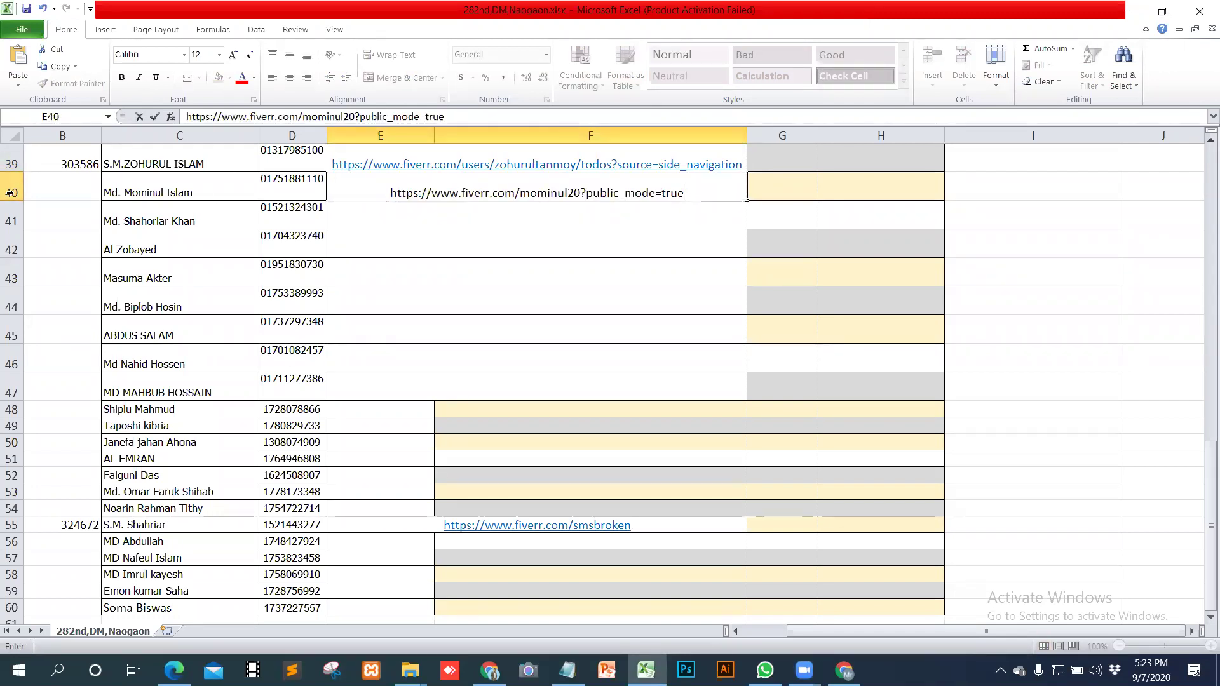
click(47, 186)
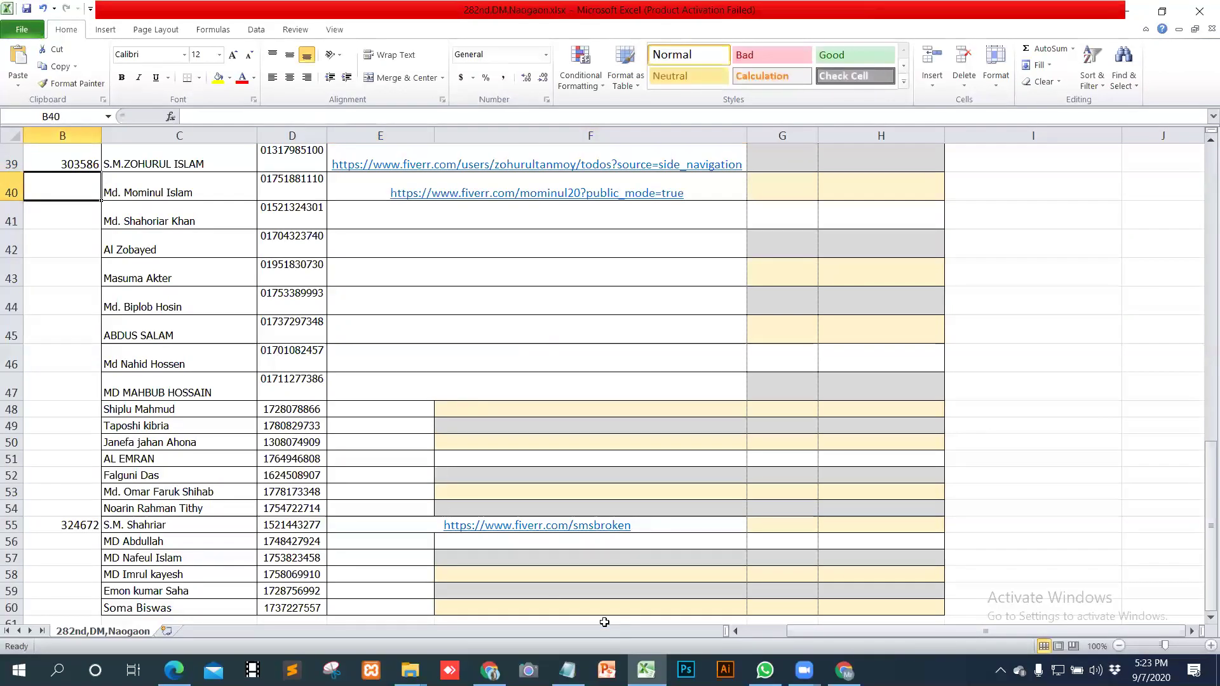
Copy the trainee's registration number from WhatsApp into Excel Reg ID cell B40
mouse_move(645, 671)
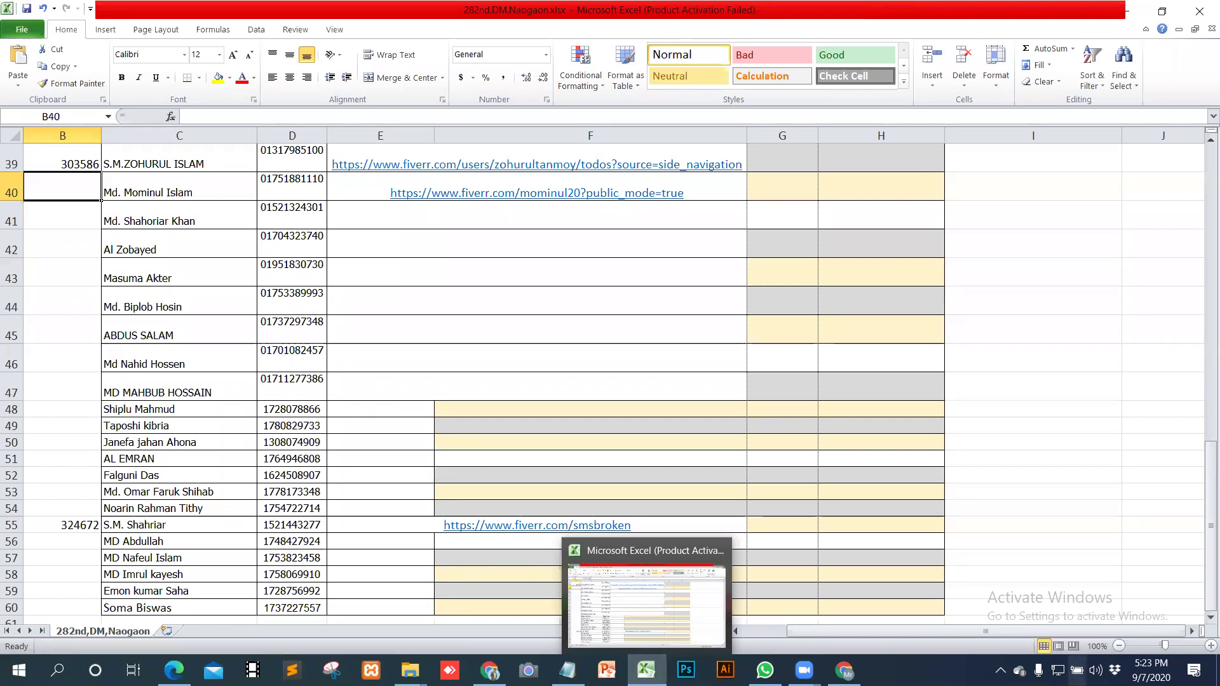
click(764, 671)
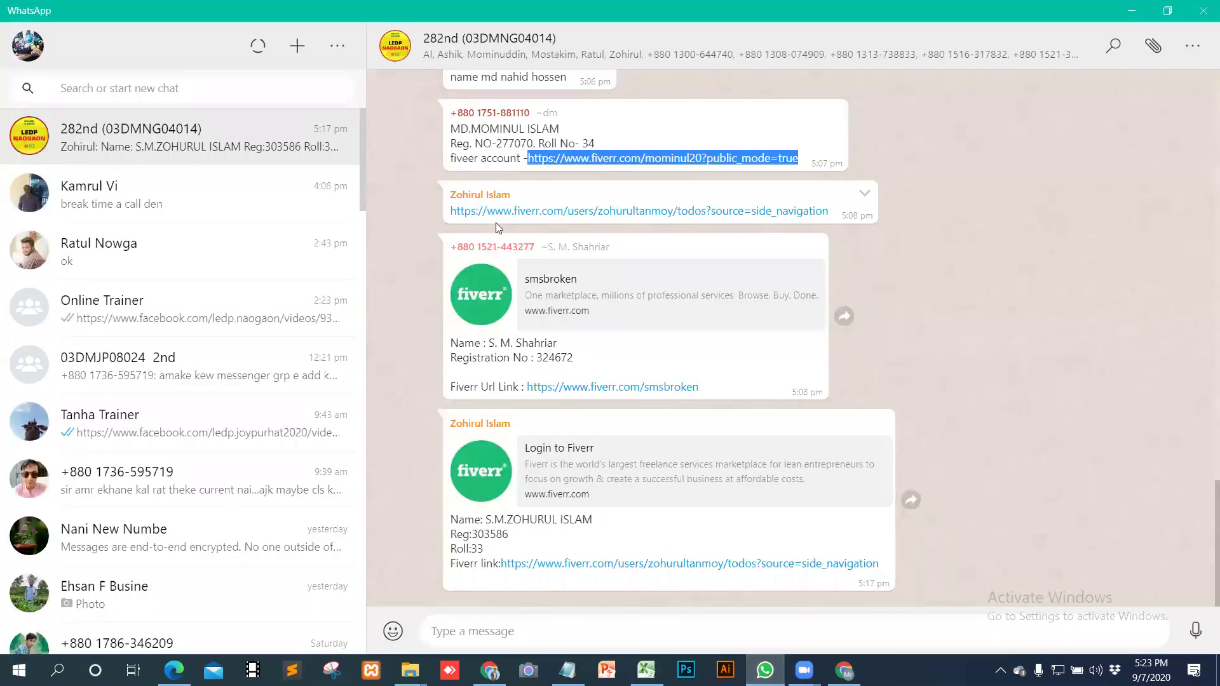
drag(534, 143, 496, 141)
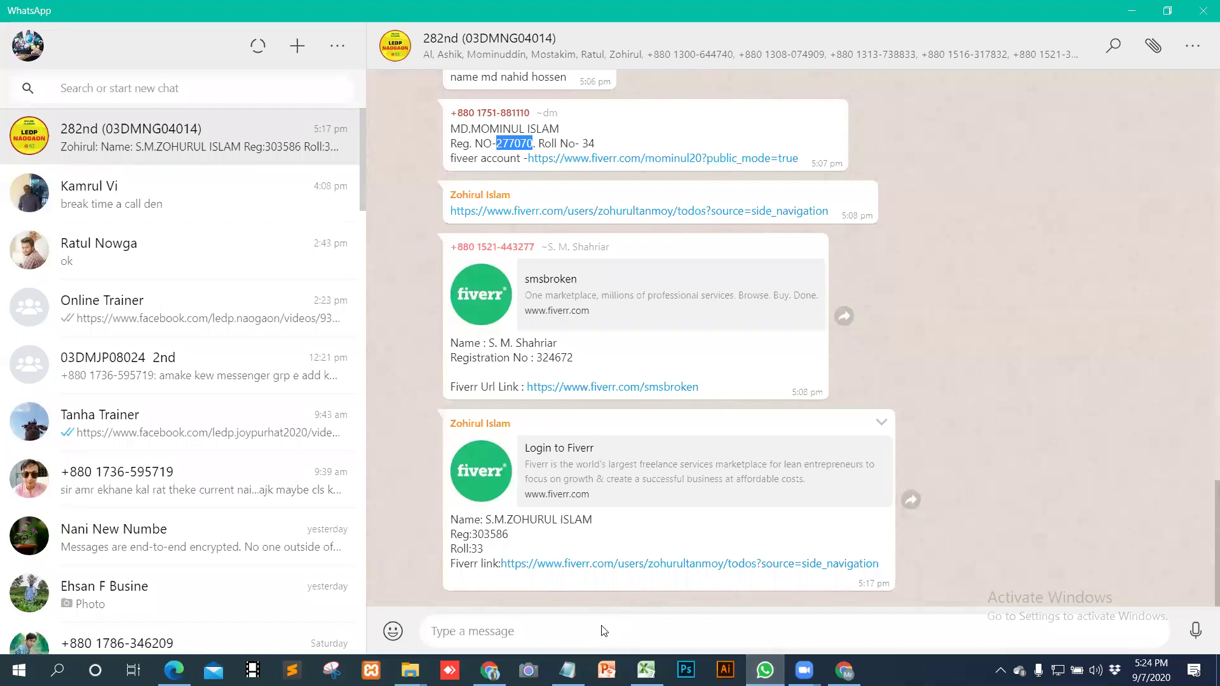
key(ctrl+c)
key(alt+Tab)
key(ctrl+v)
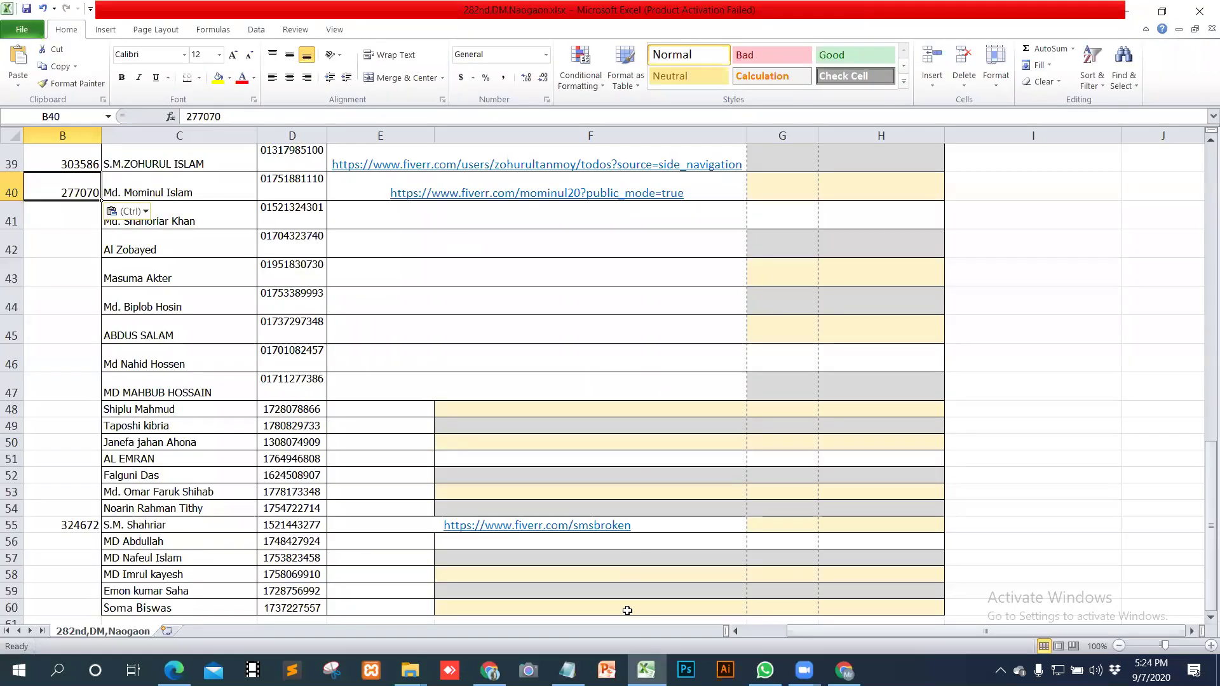
key(alt+Tab)
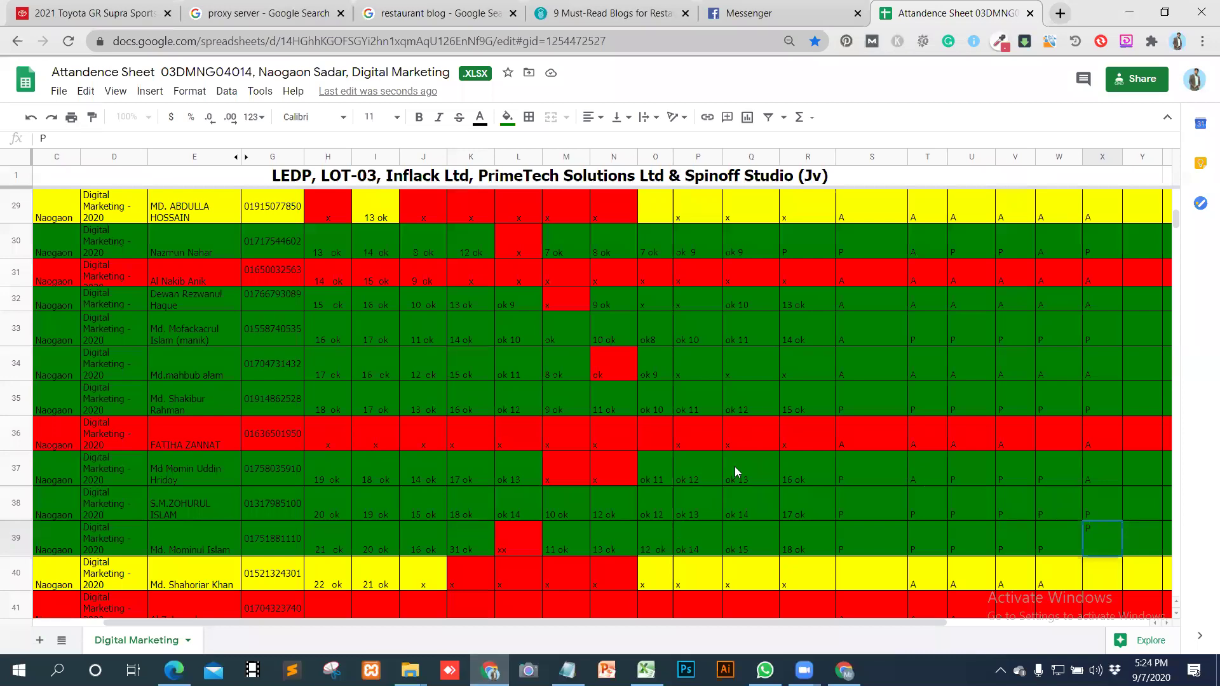
Fill Day'17 with P for X39, A for X40–X43, and P in X44
key(Return)
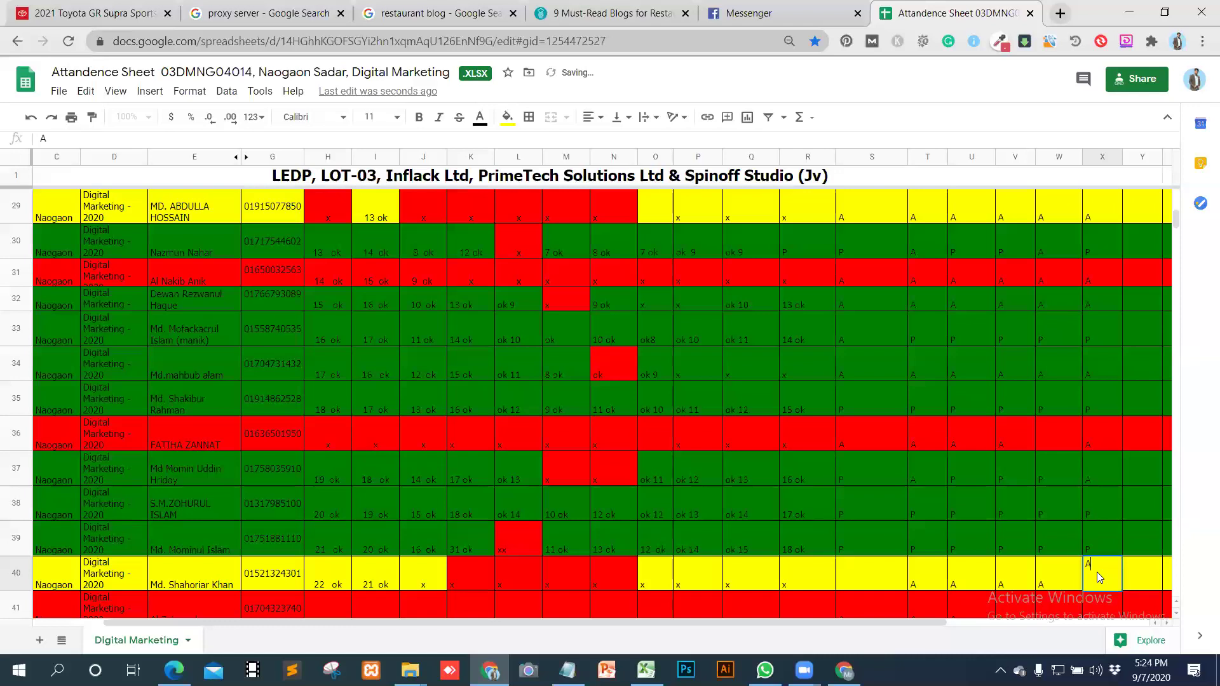
text(A)
key(Return)
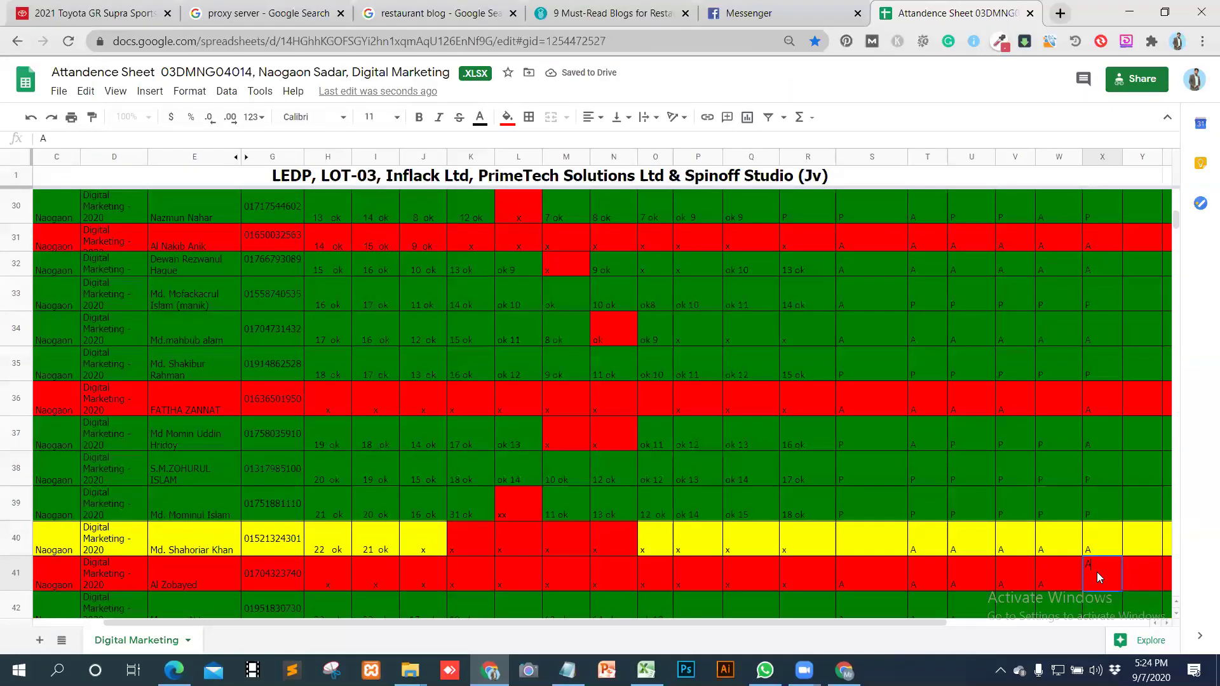
text(A)
key(Return)
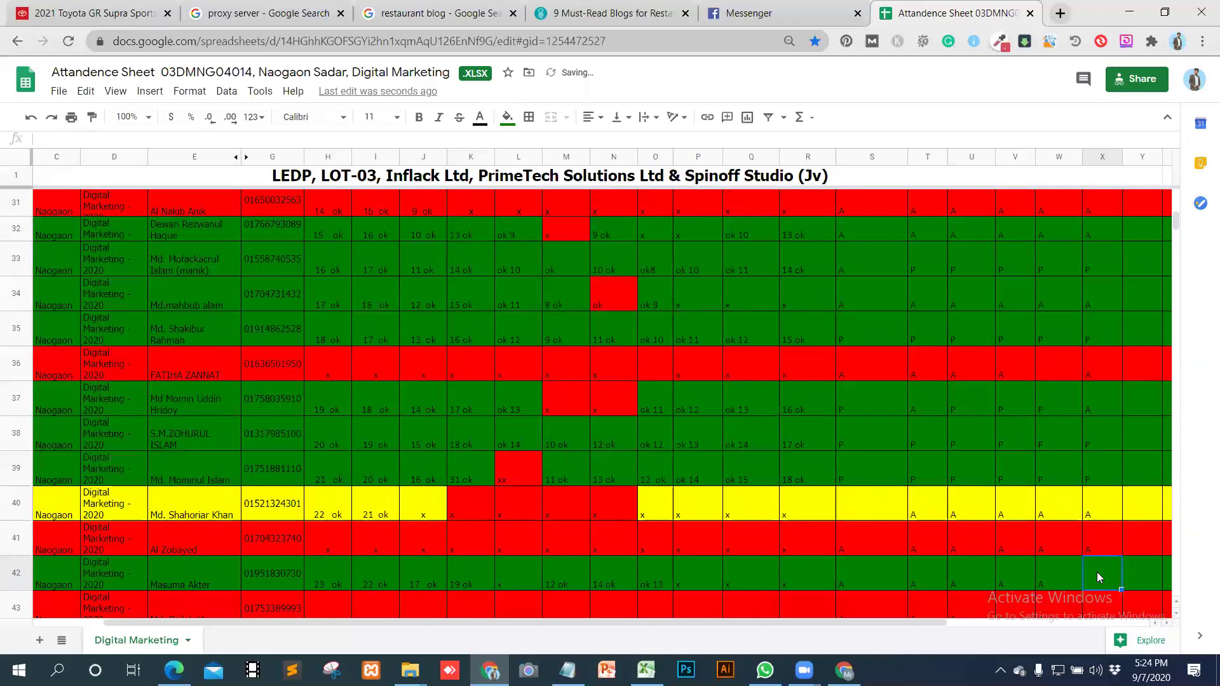
text(A)
key(Return)
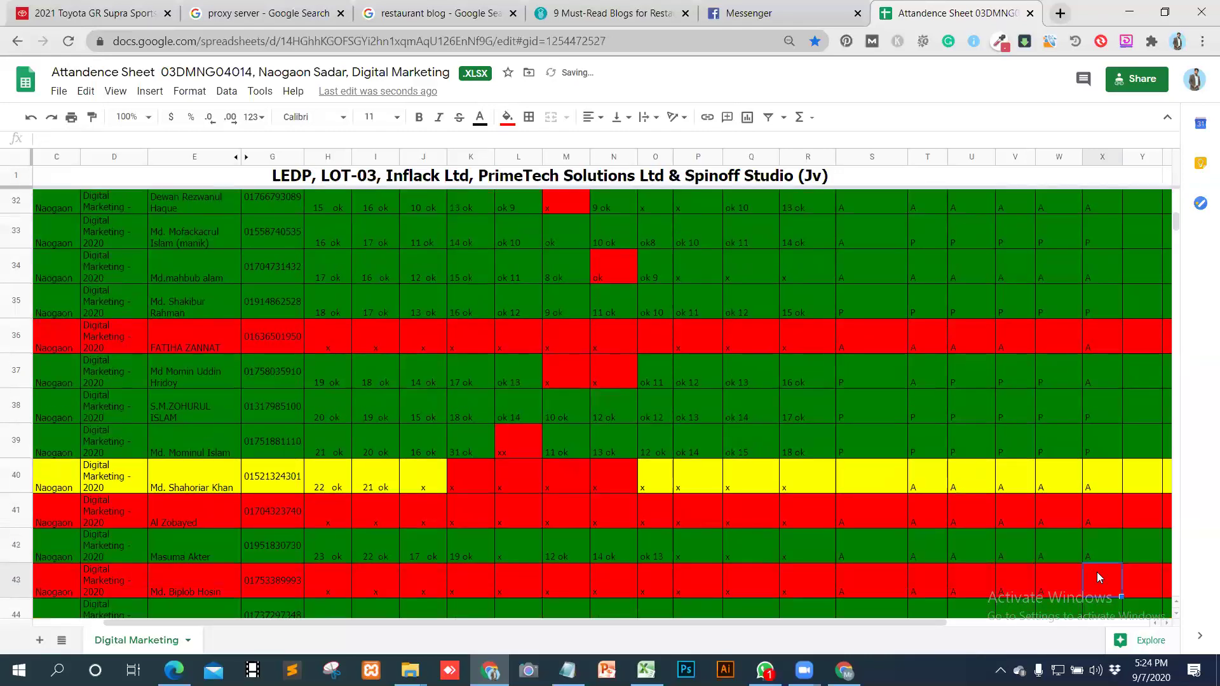
text(A)
key(Return)
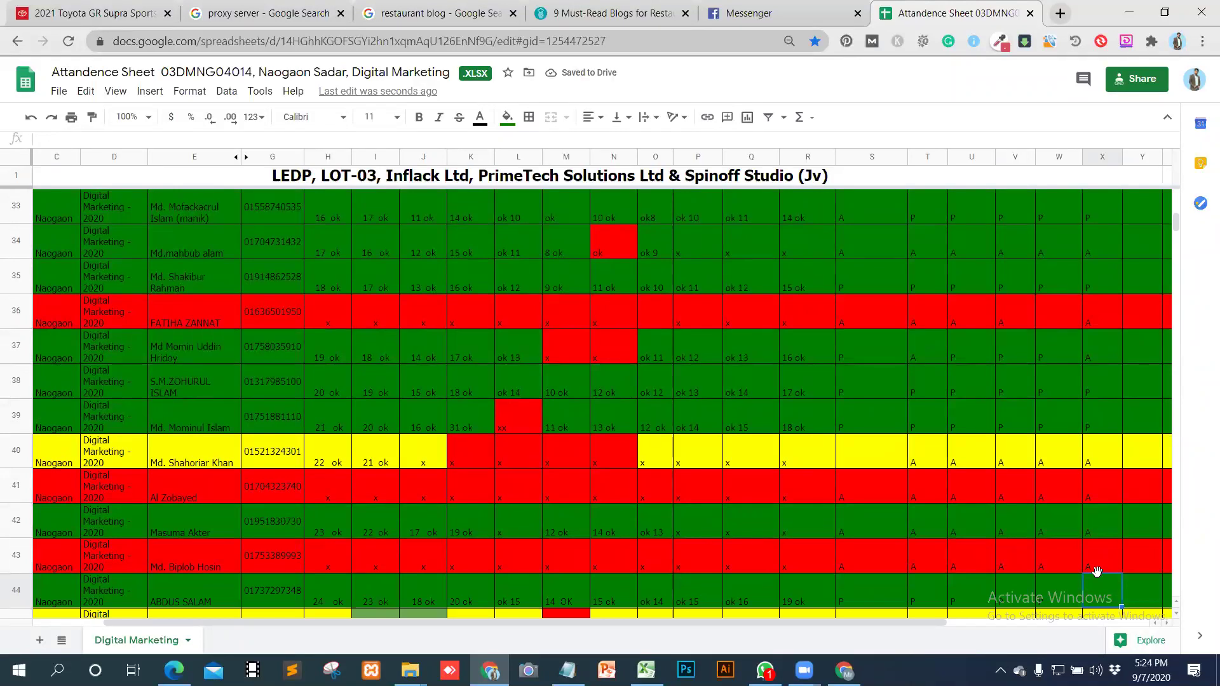
text(P)
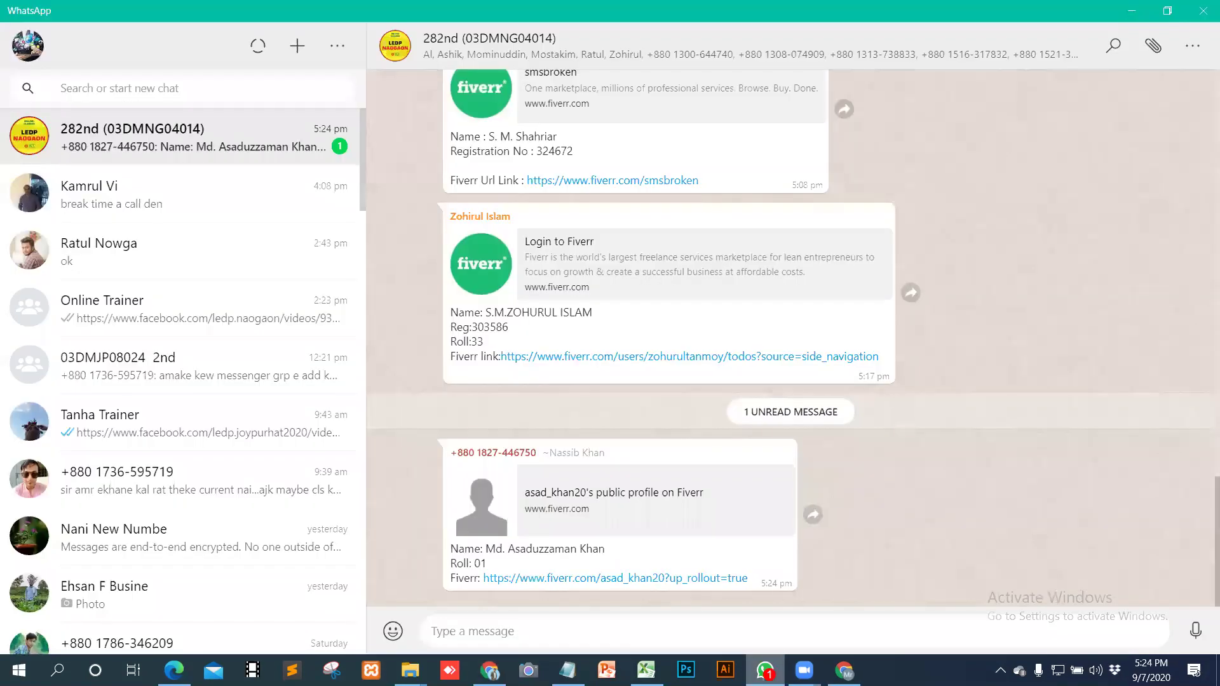
click(765, 671)
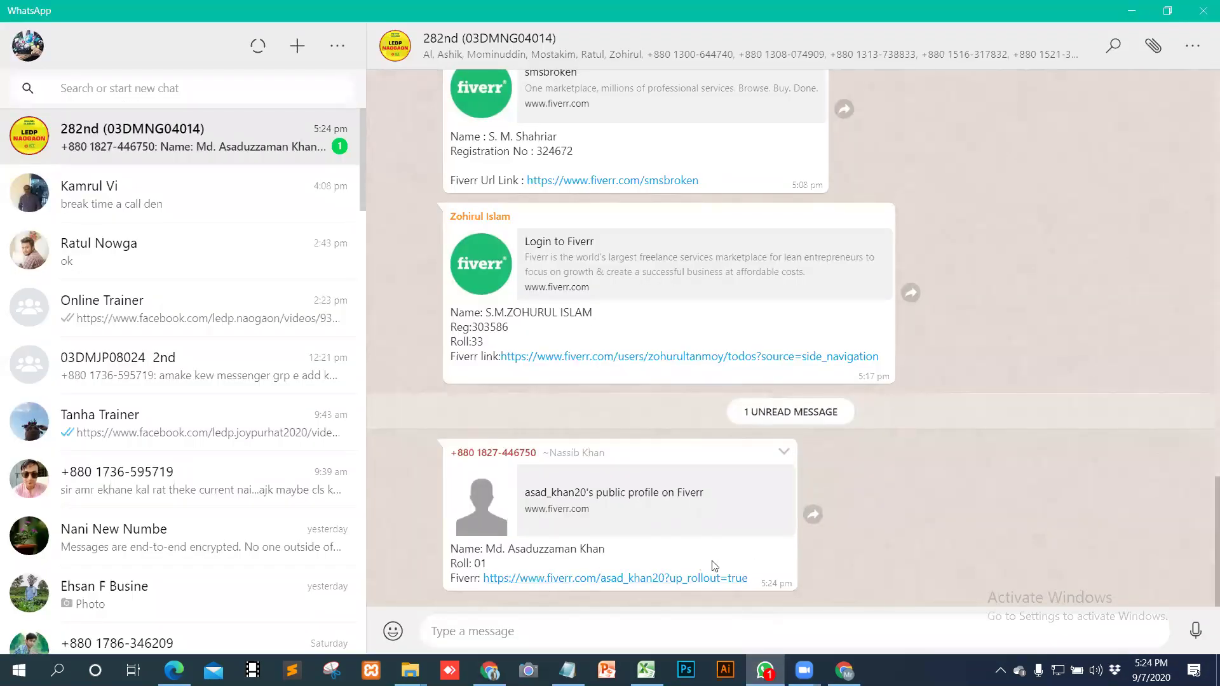
Paste the first trainee's Fiverr profile link into Excel E7, dismissing the paste-size warning
drag(755, 583, 483, 582)
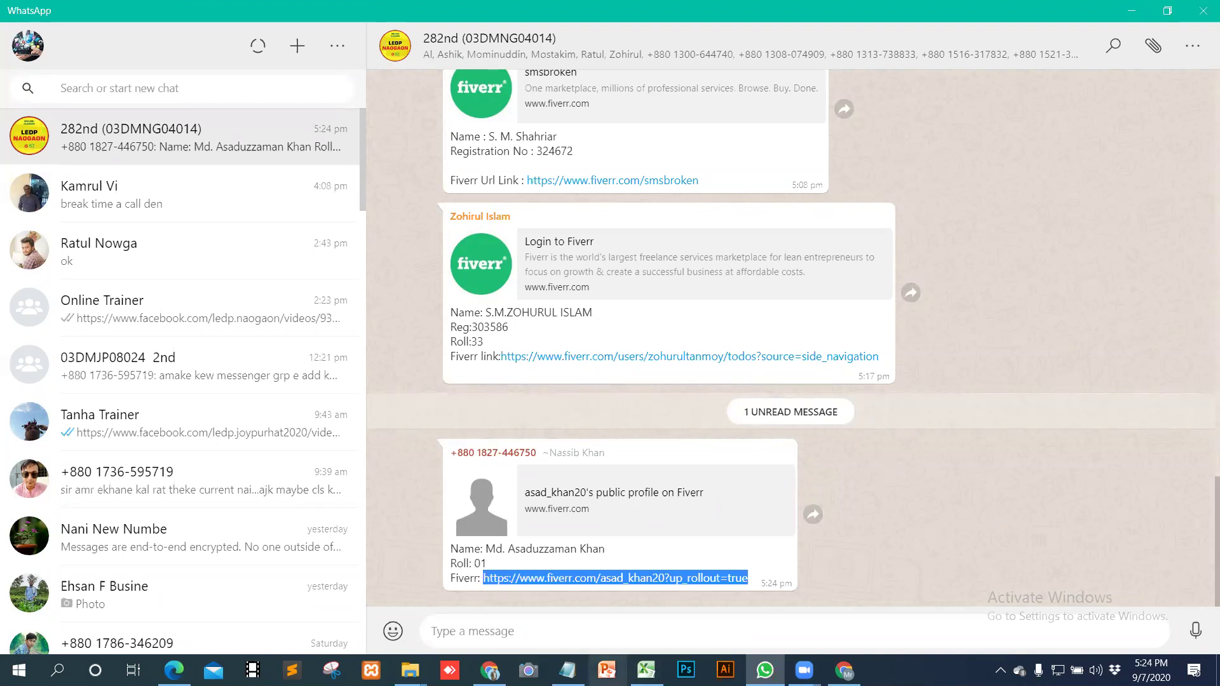
click(647, 671)
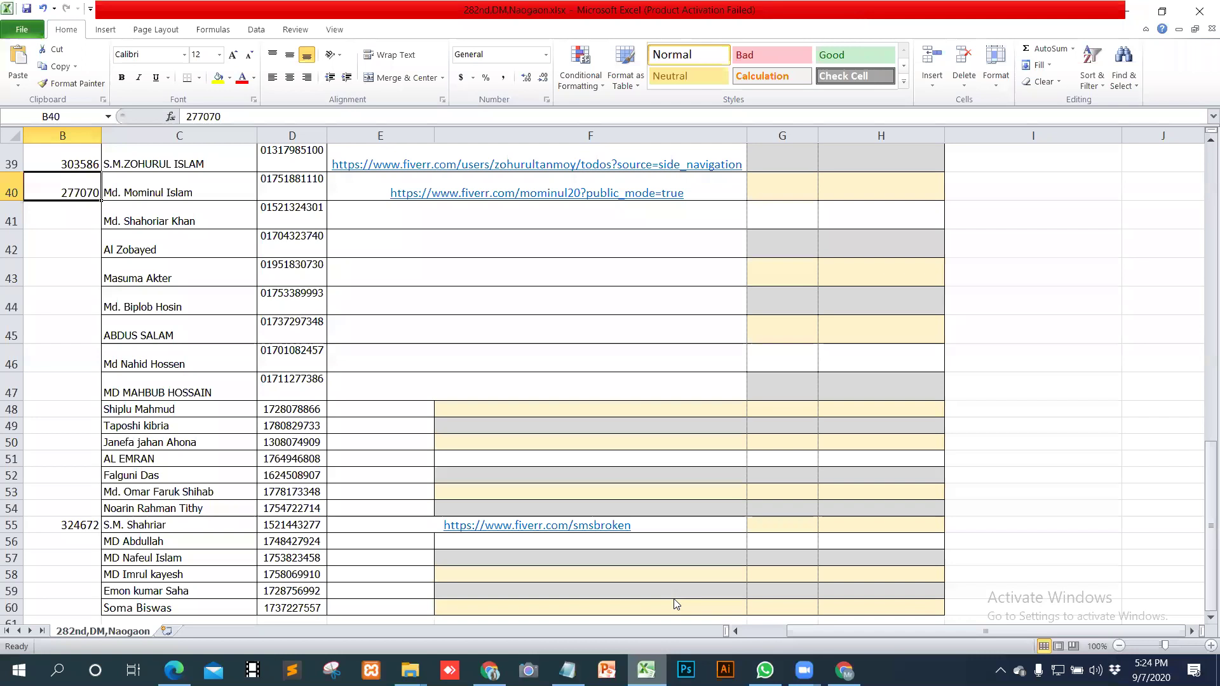
scroll(477, 185, up, 13)
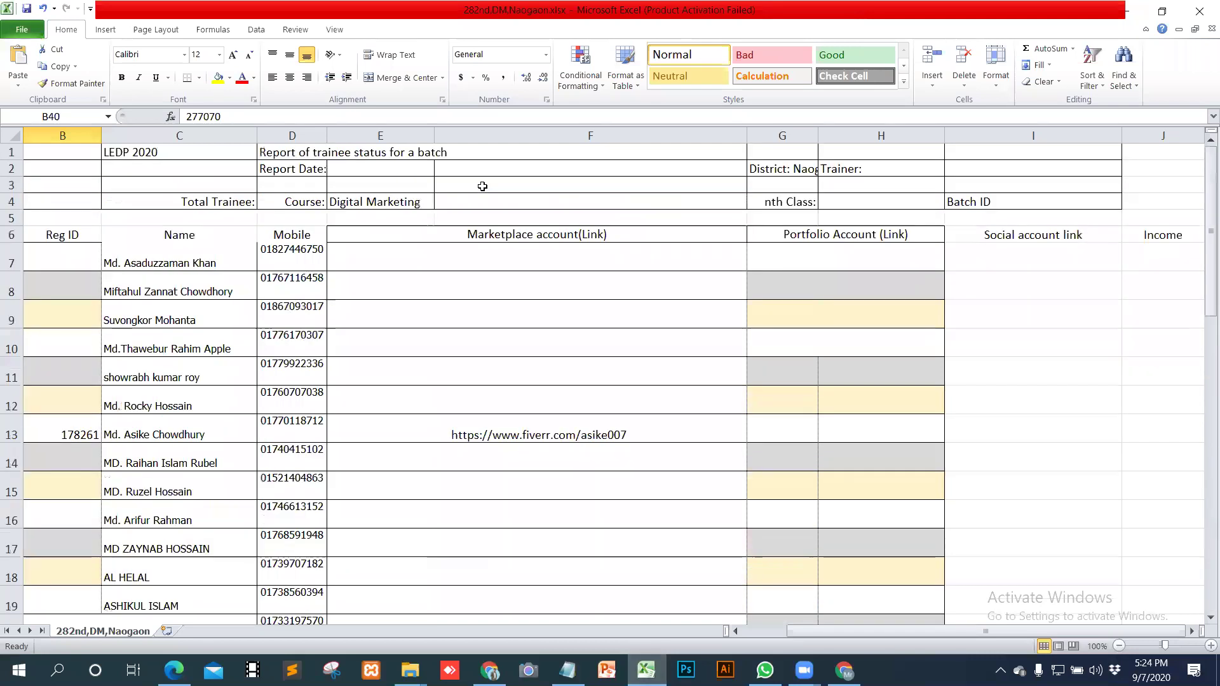
click(414, 262)
key(ctrl+v)
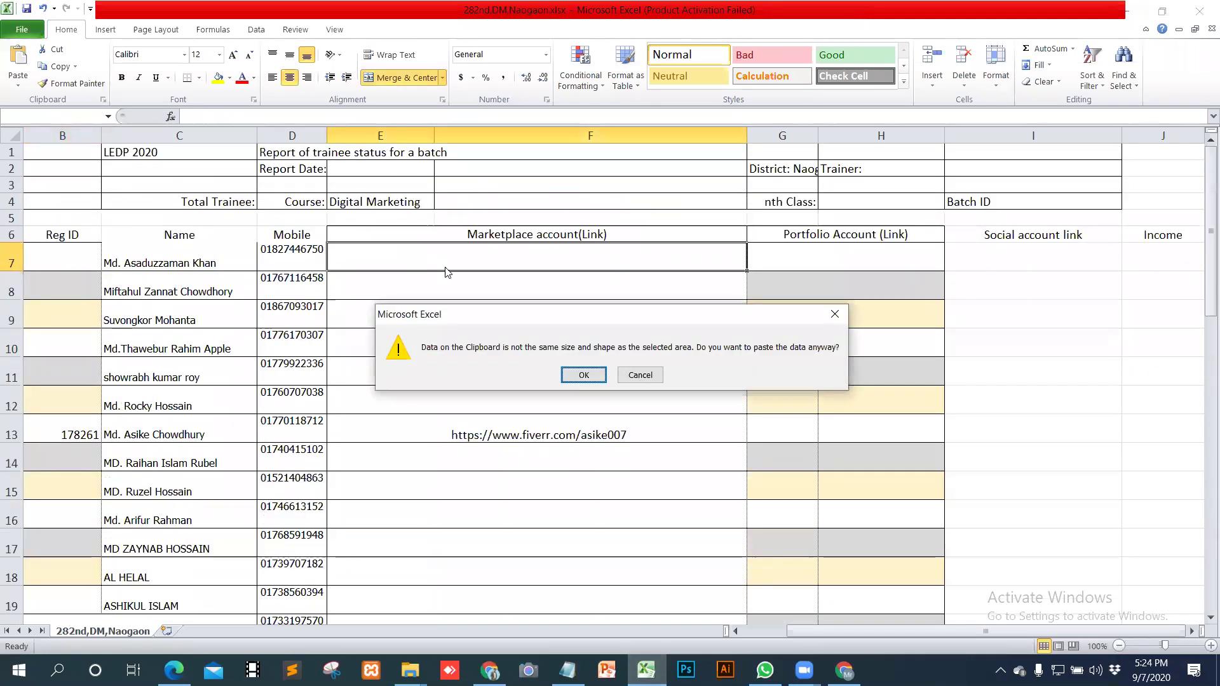
click(835, 314)
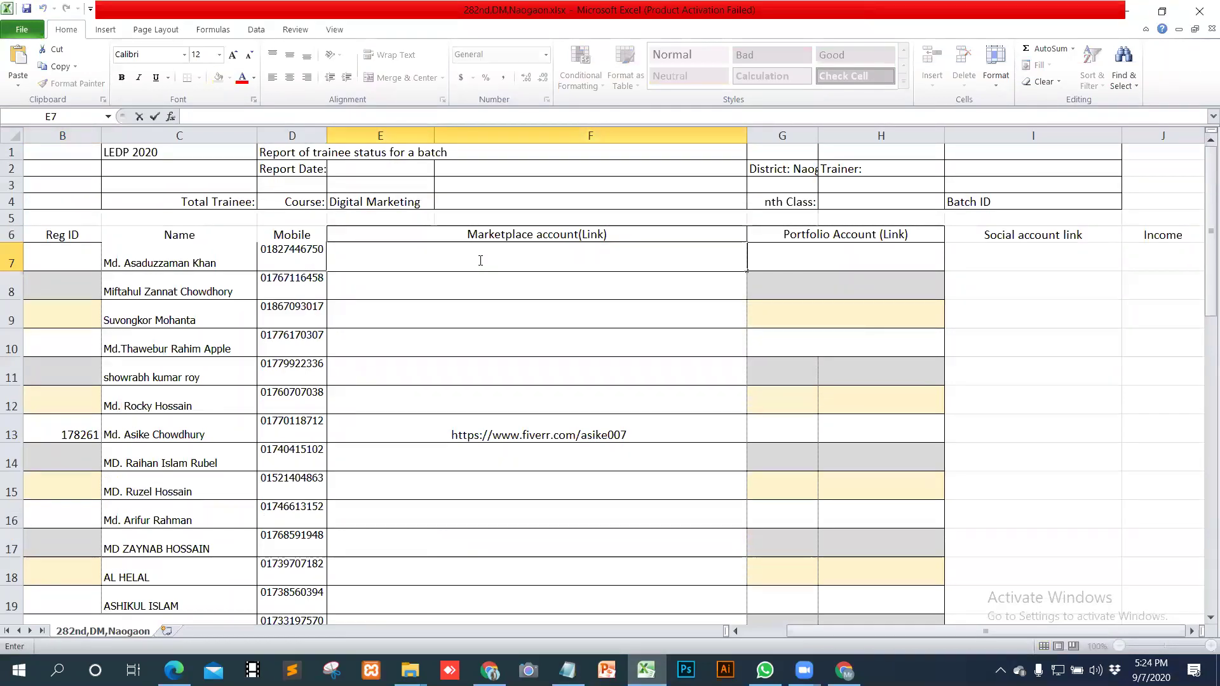
key(ctrl+v)
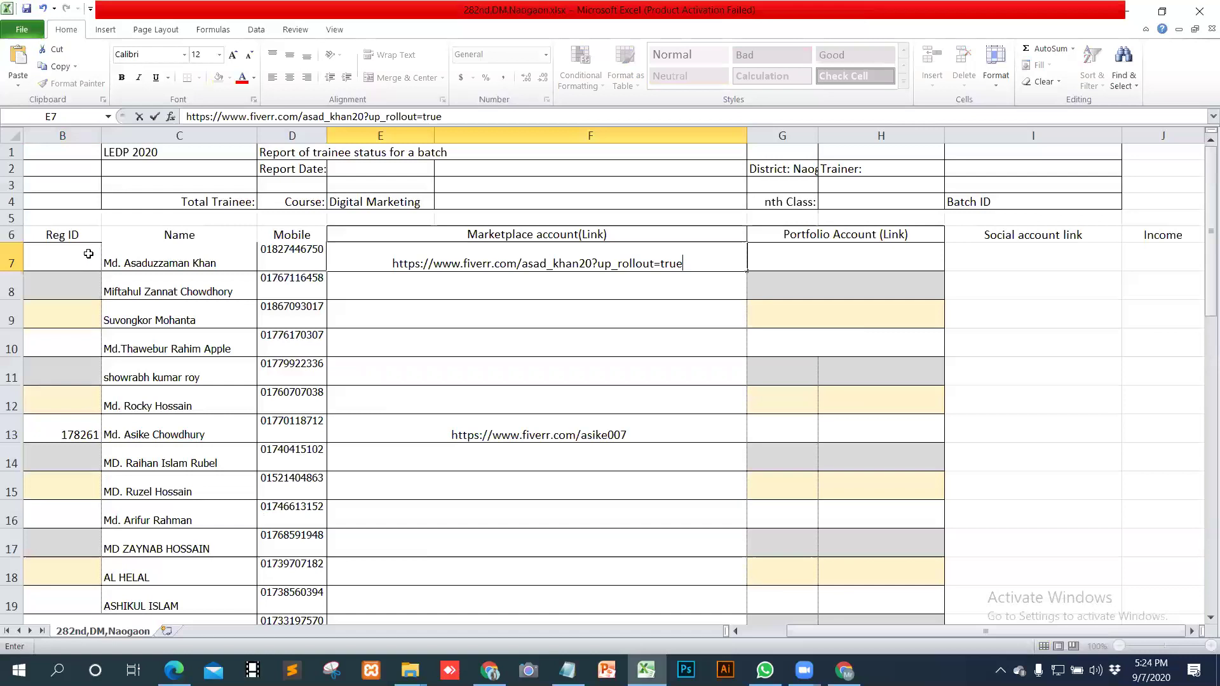
click(78, 257)
click(764, 670)
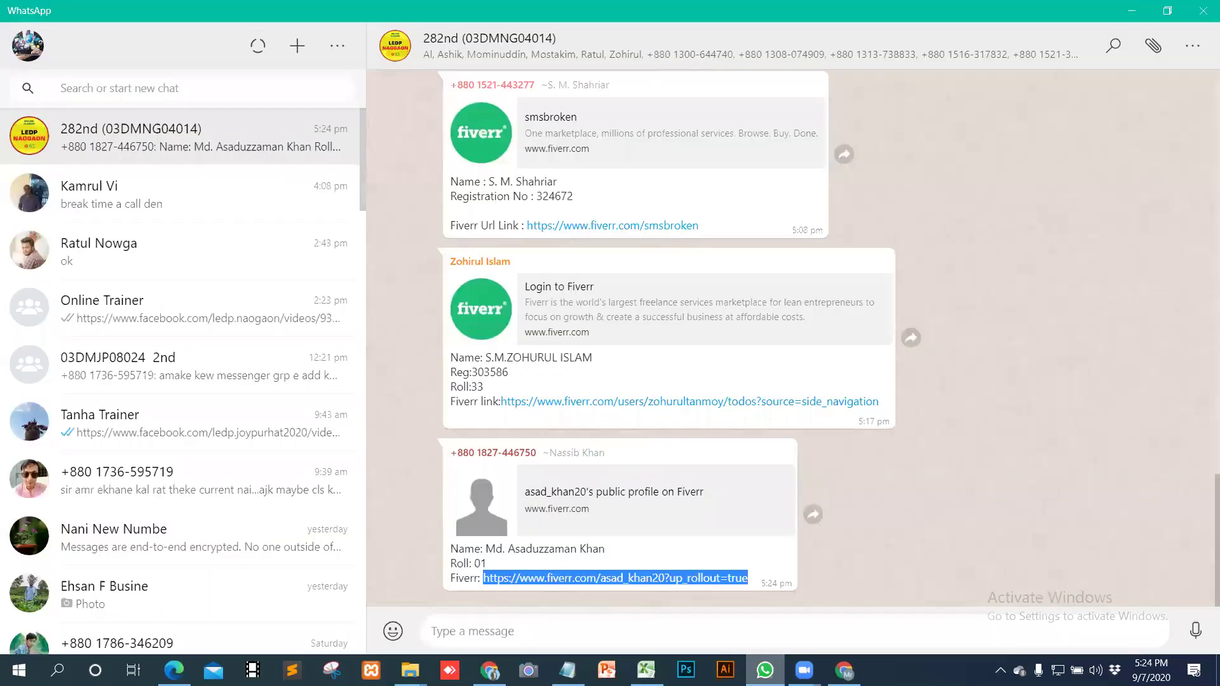
key(alt+Tab)
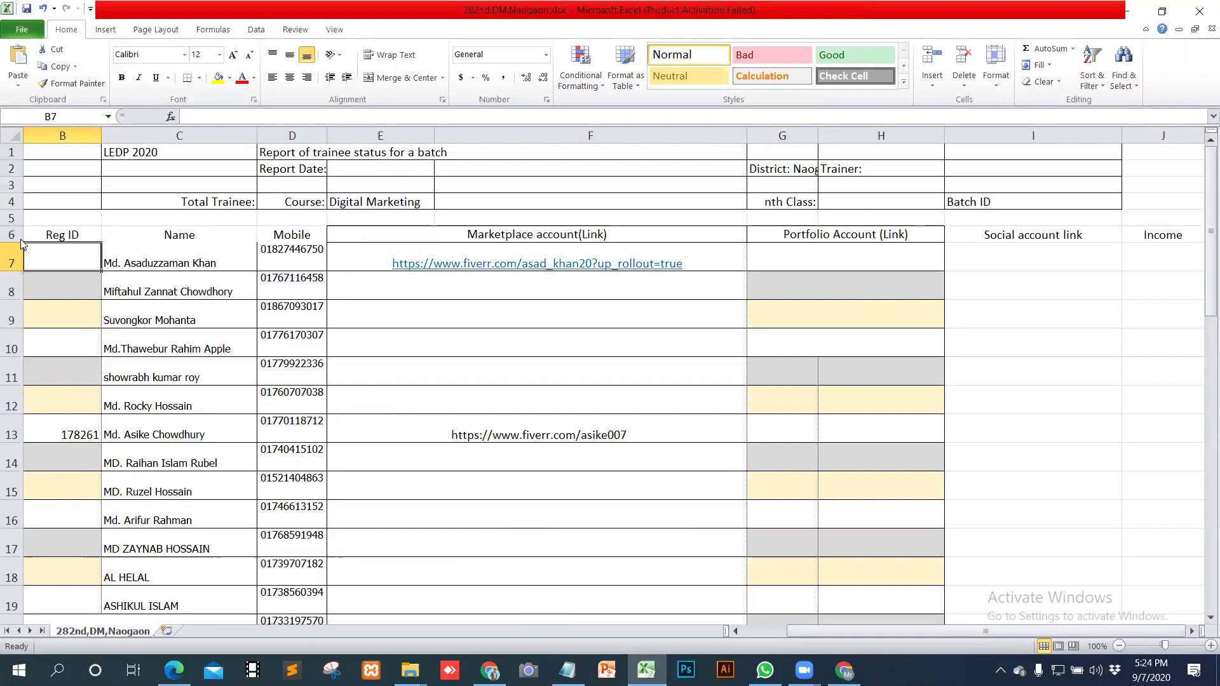
key(alt+Tab)
drag(1175, 240, 1176, 215)
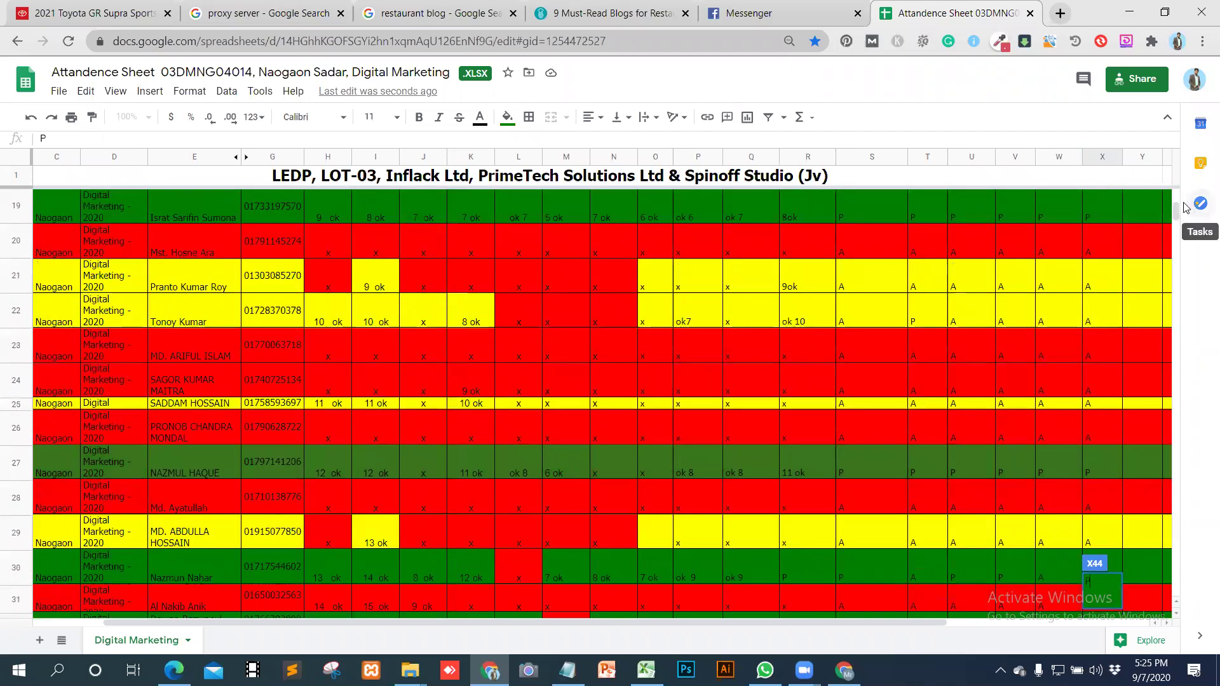
Copy the registration number from Sheets cell B6 into Excel Reg ID cell B7
drag(1179, 211, 1179, 201)
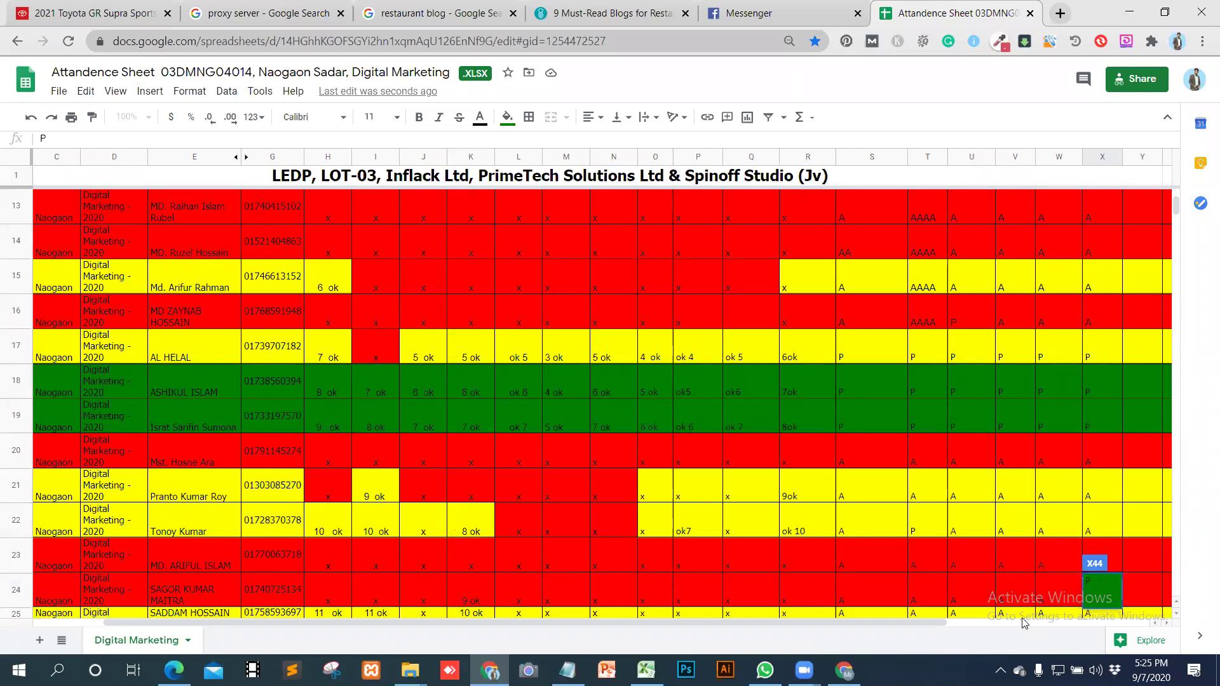
drag(123, 623, 81, 628)
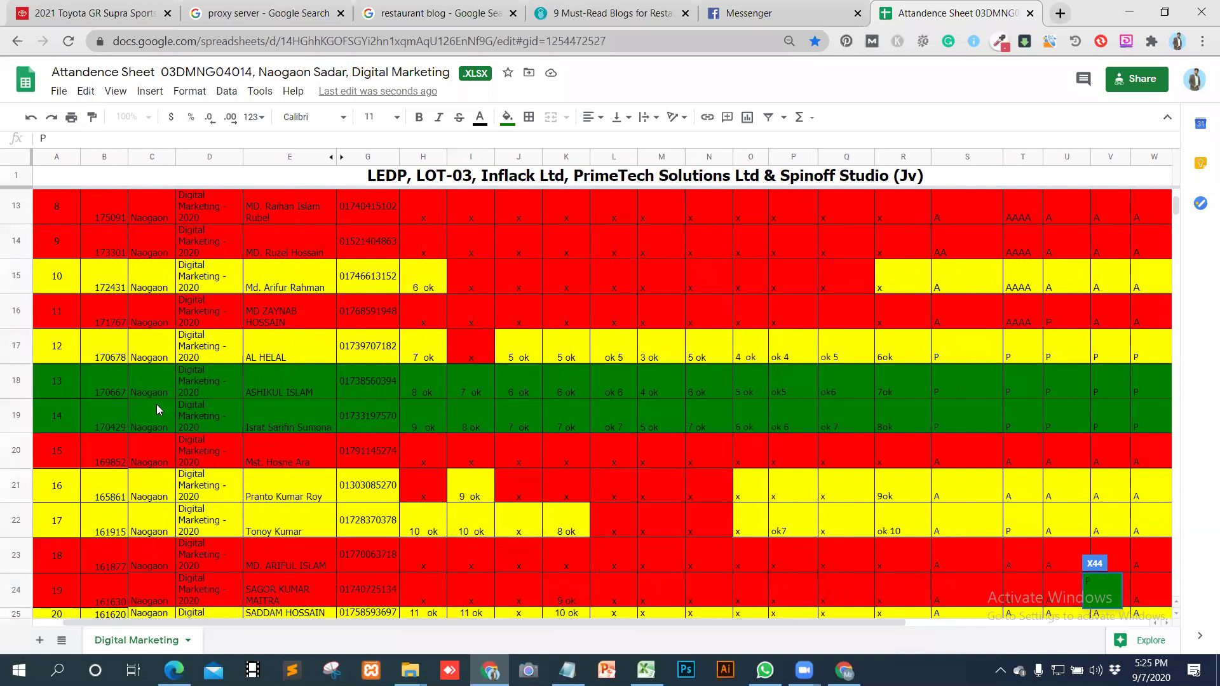
scroll(159, 410, up, 6)
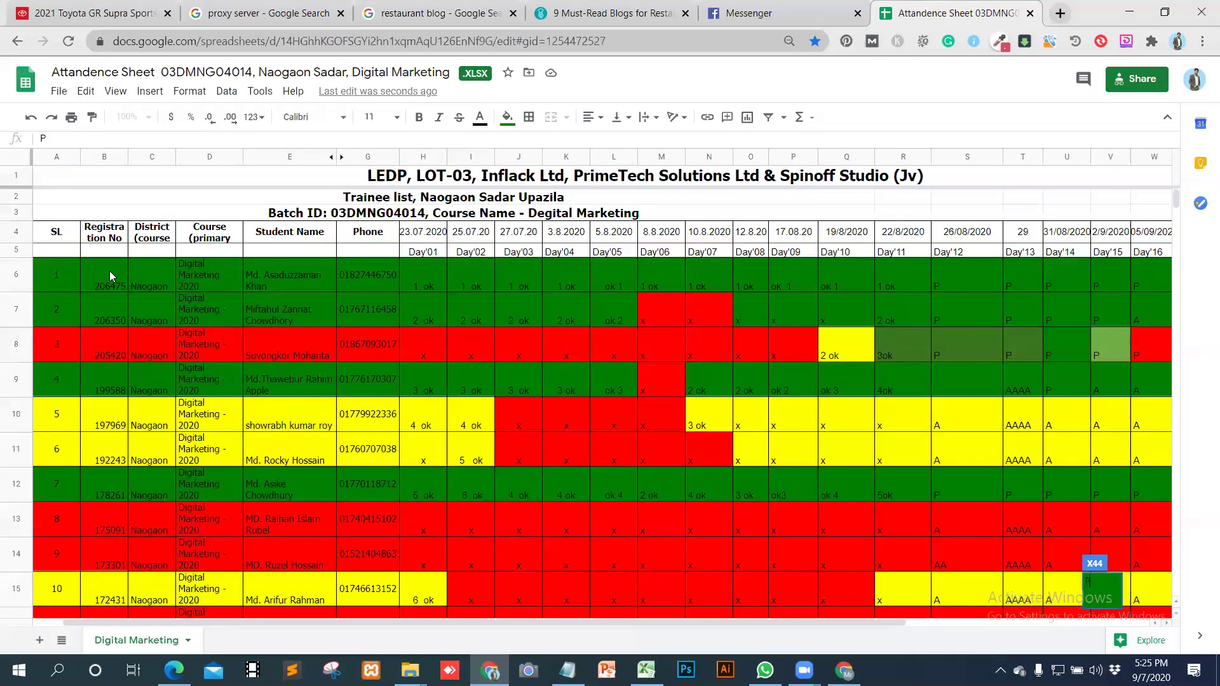
click(112, 284)
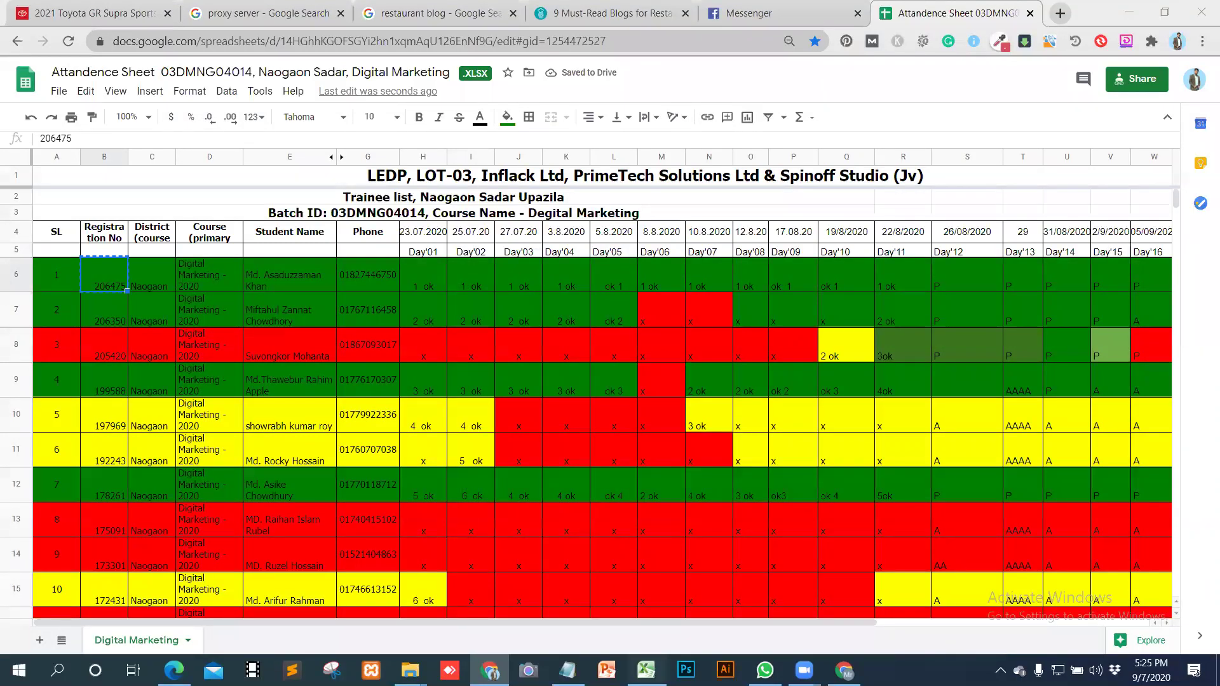
key(alt+Tab)
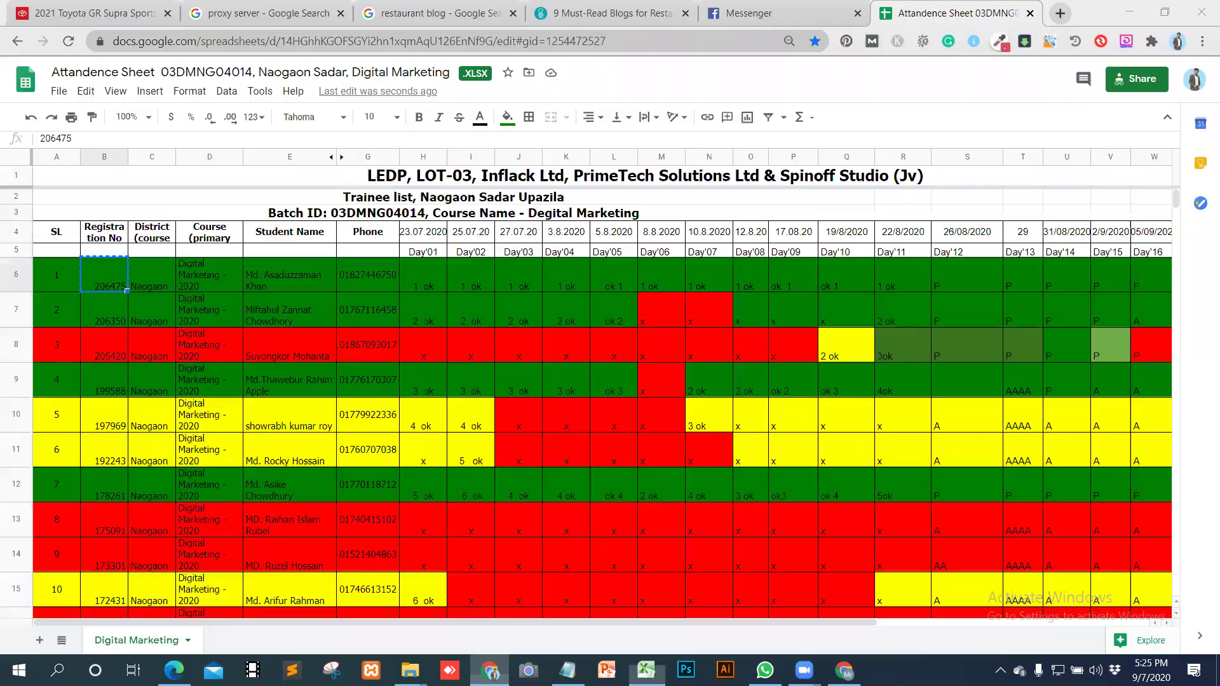
click(489, 670)
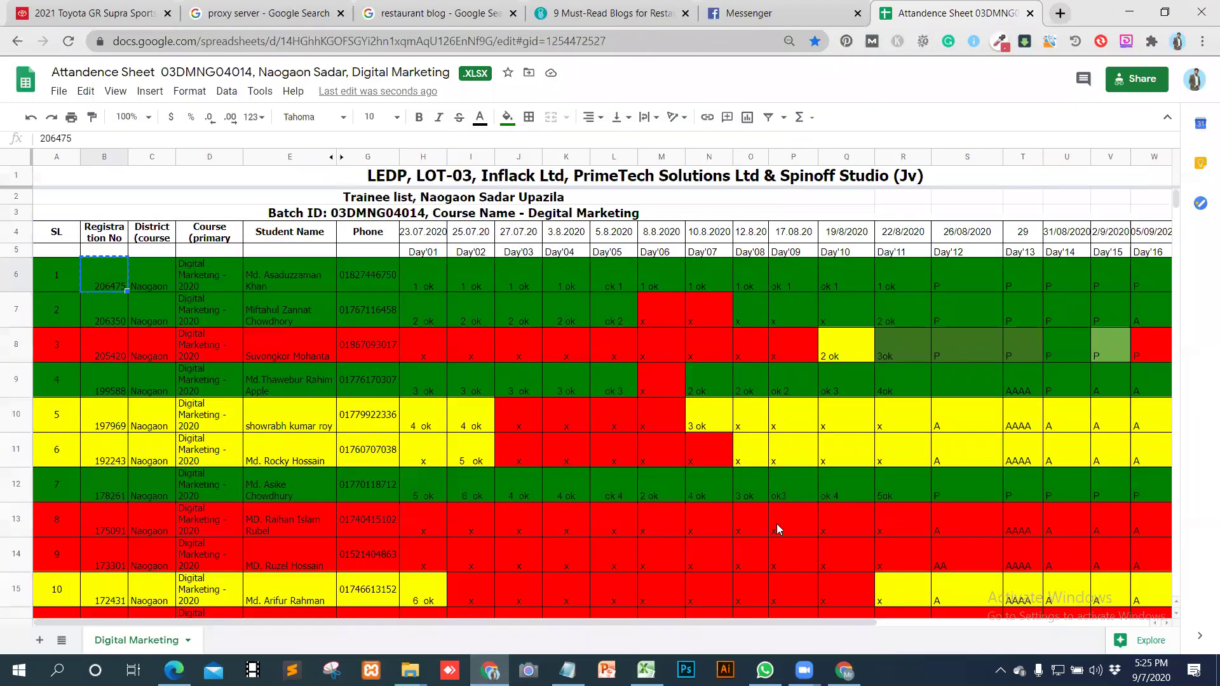
scroll(780, 530, down, 3)
scroll(804, 512, down, 10)
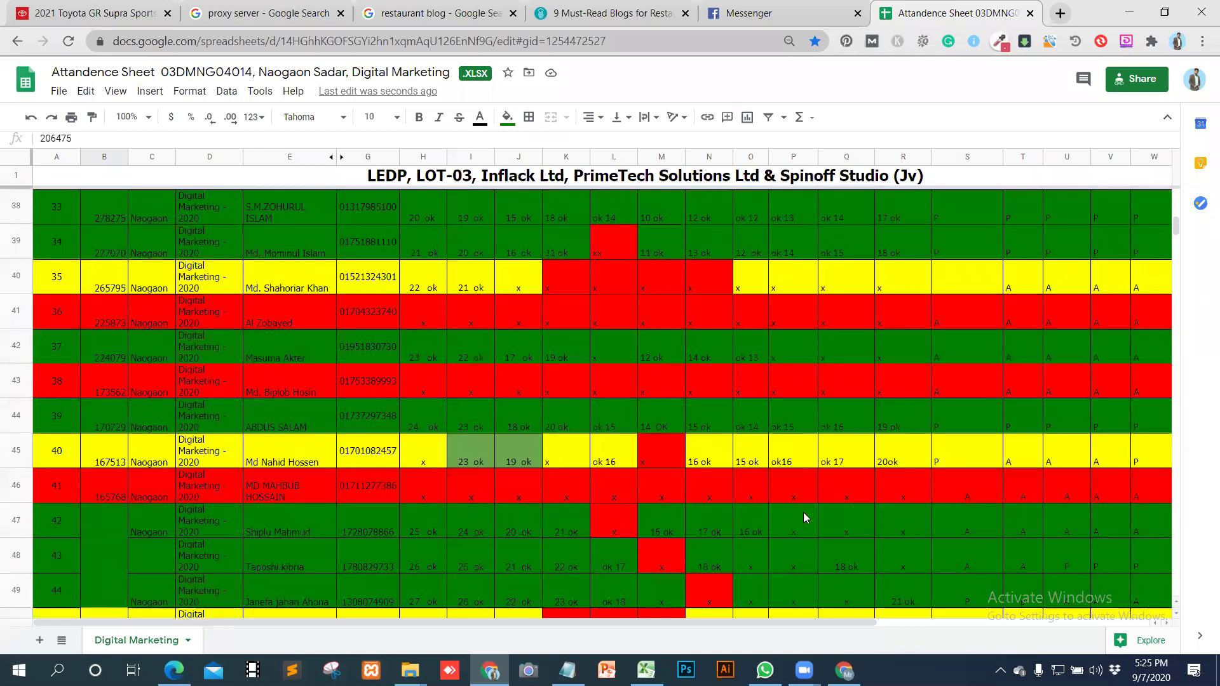
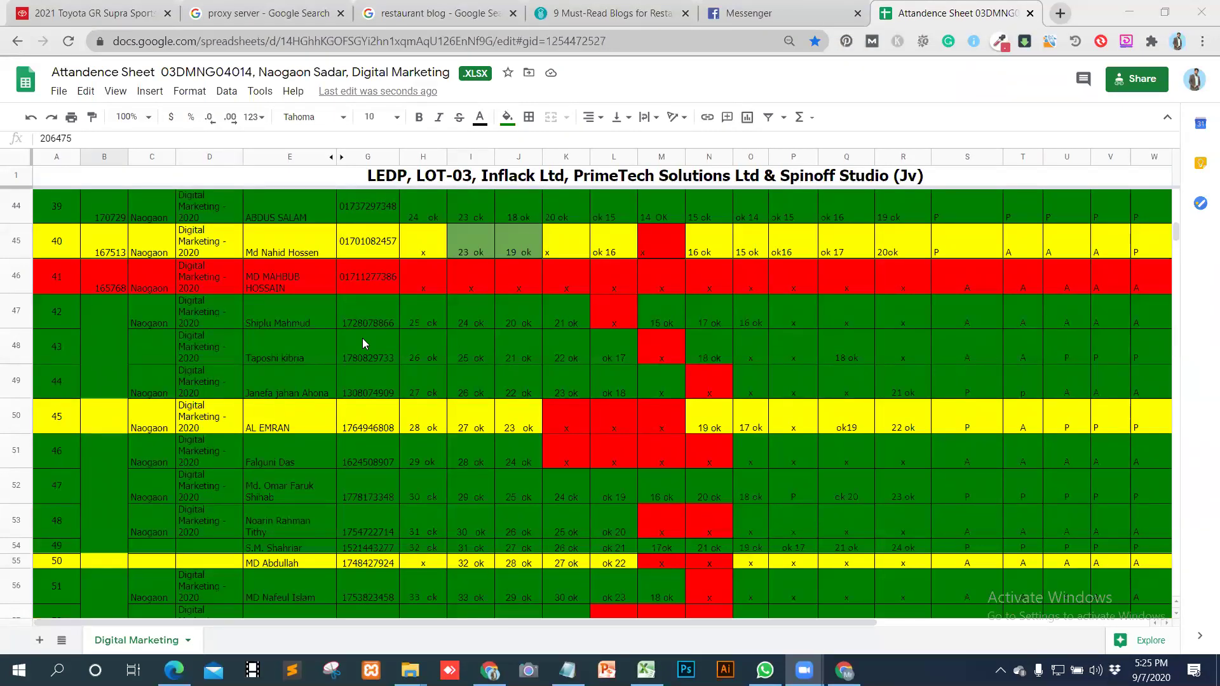
Review the attendance sheet, select B54 for the missing registration ID, and bring up 282nd.DM.Naogaon.xlsx
scroll(148, 381, up, 3)
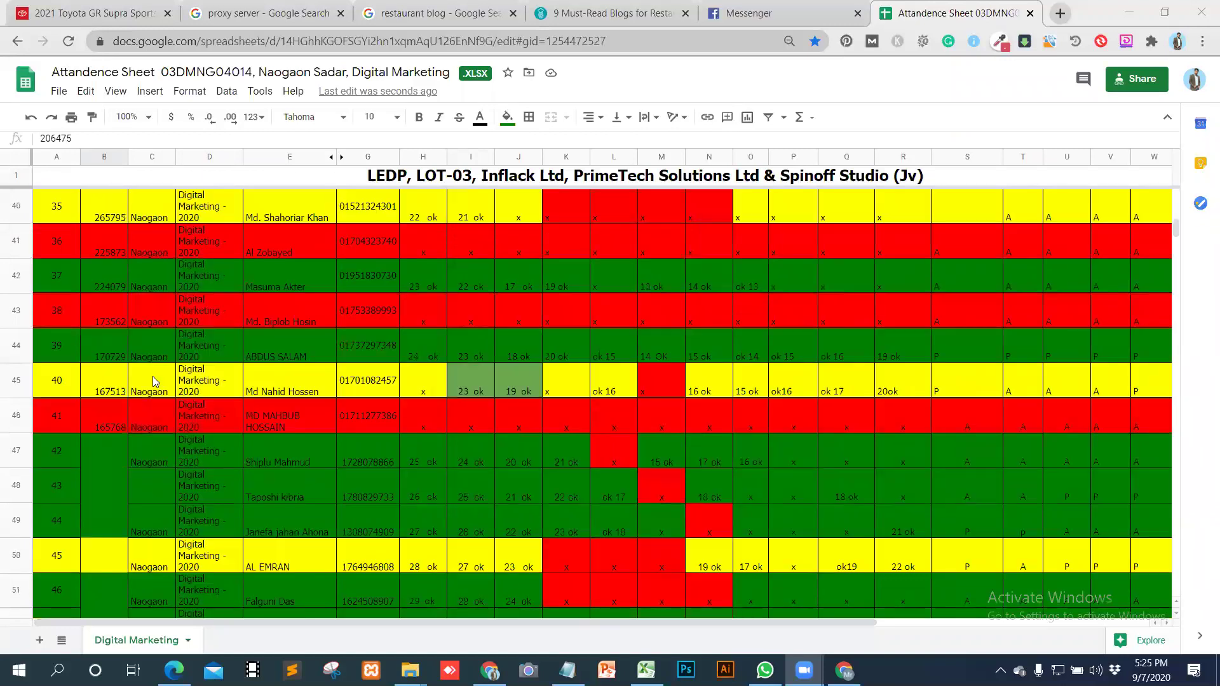
scroll(152, 379, up, 3)
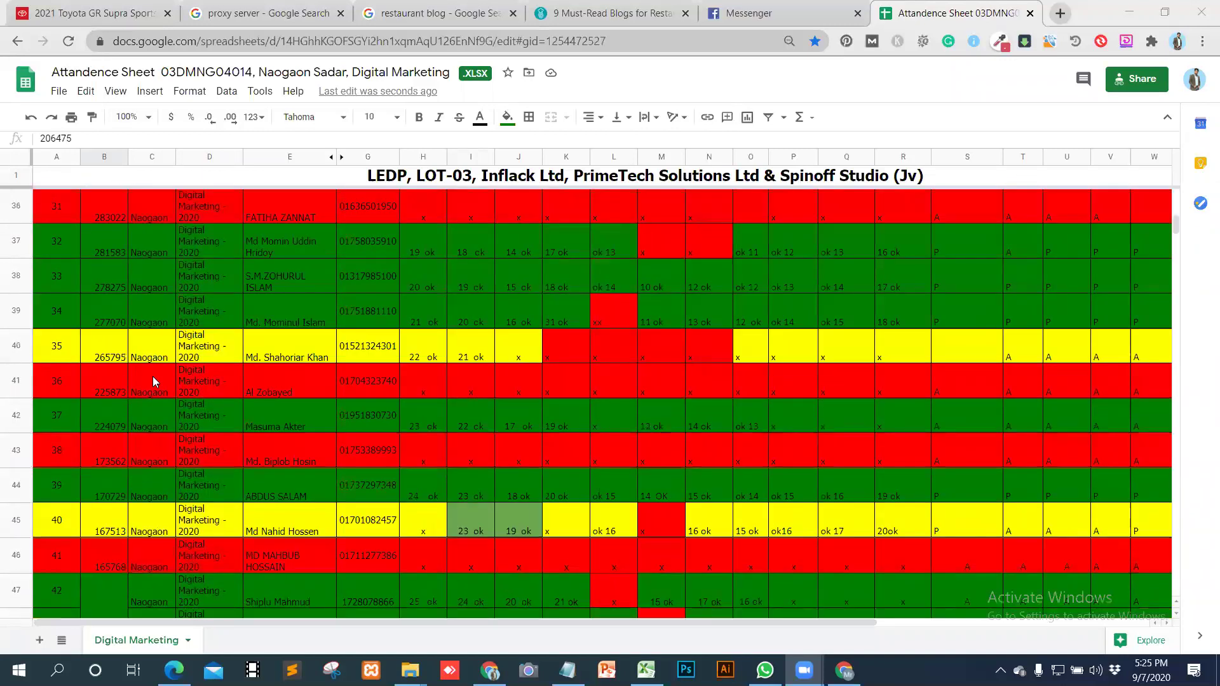
scroll(153, 381, up, 1)
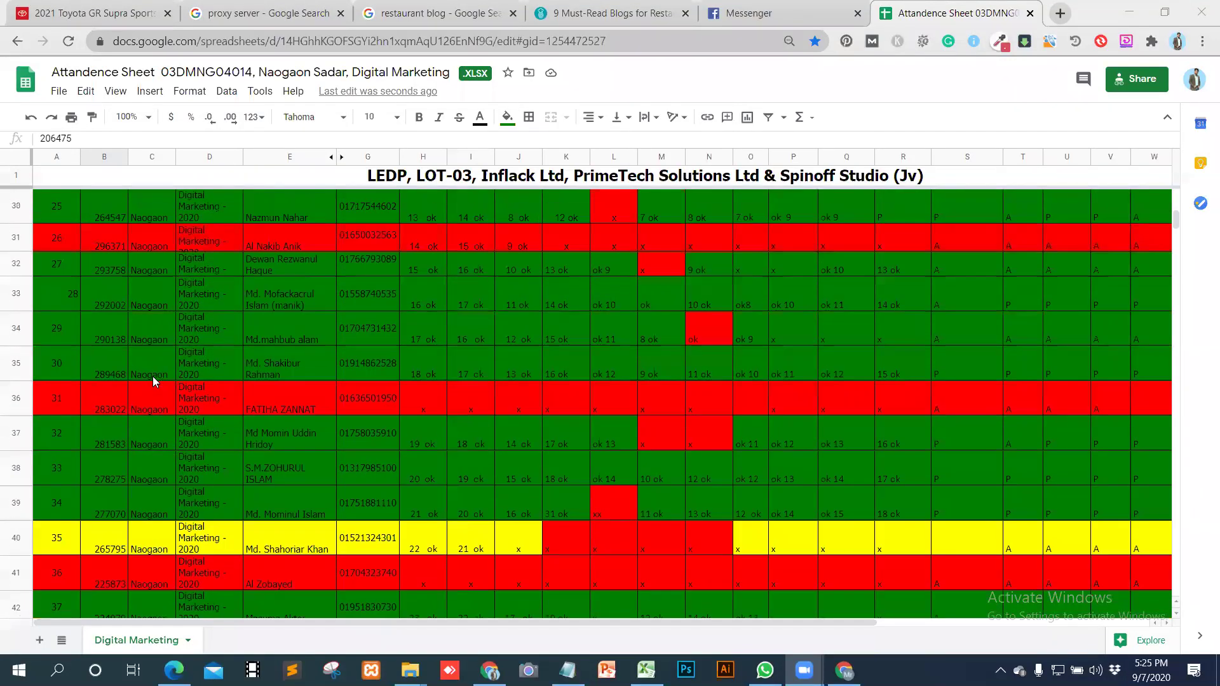
scroll(194, 371, up, 3)
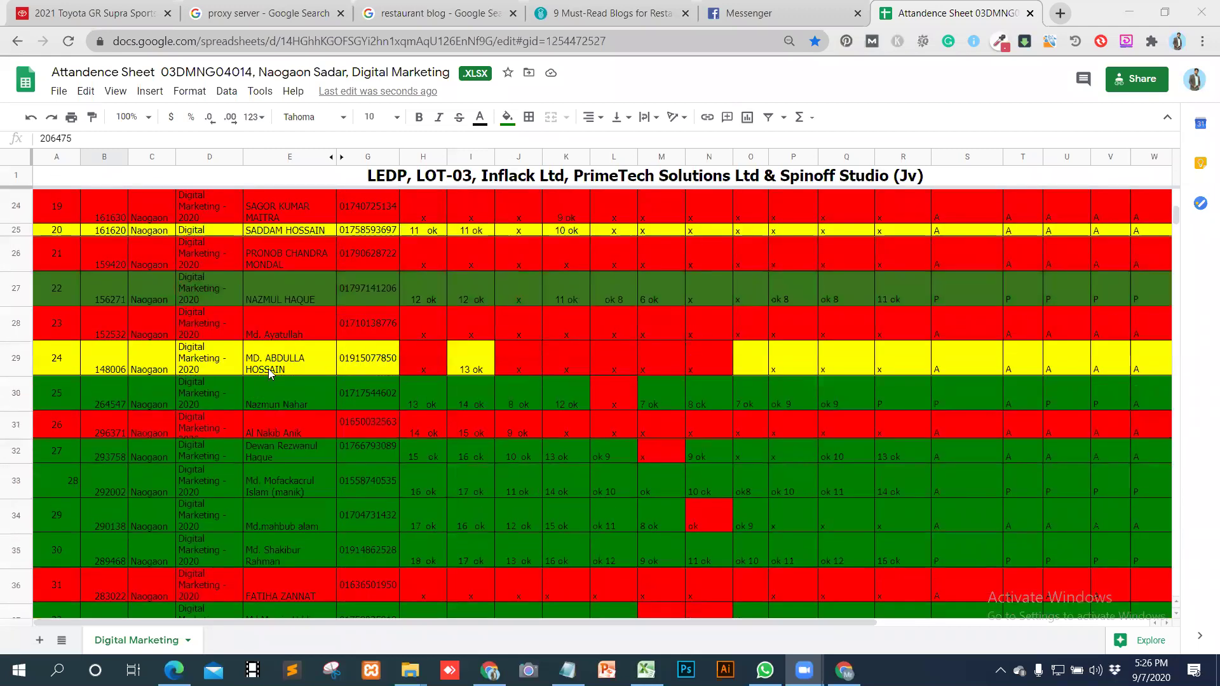
scroll(269, 374, up, 1)
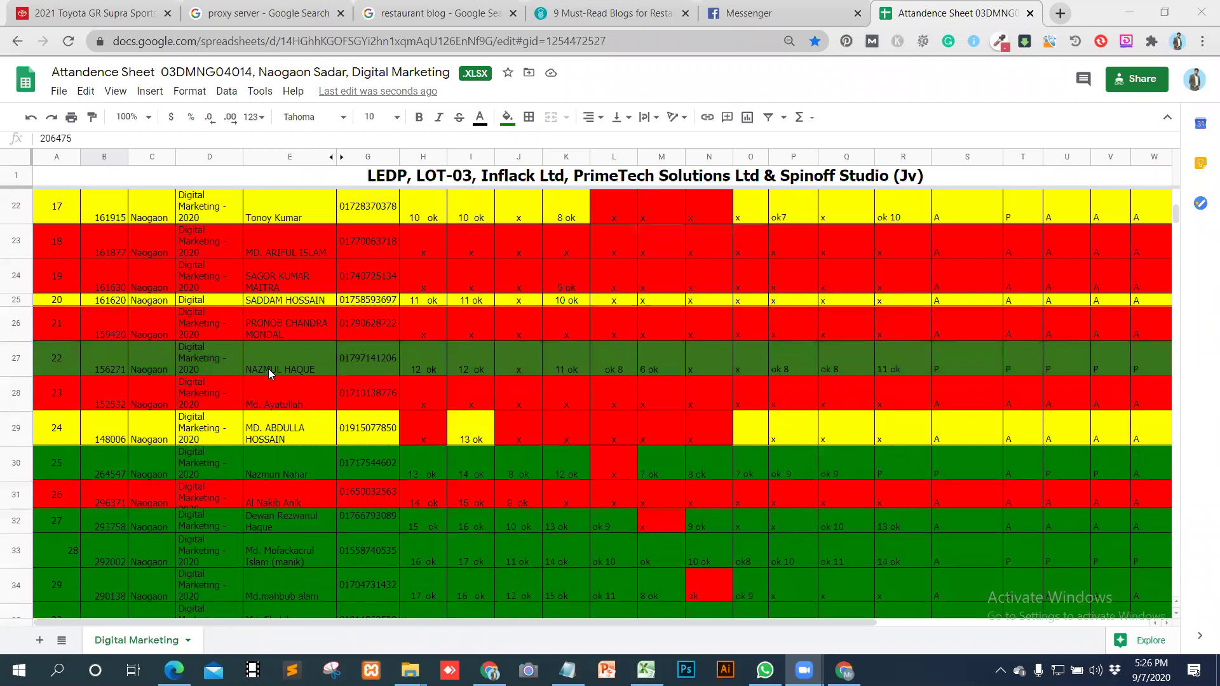
scroll(30, 490, down, 6)
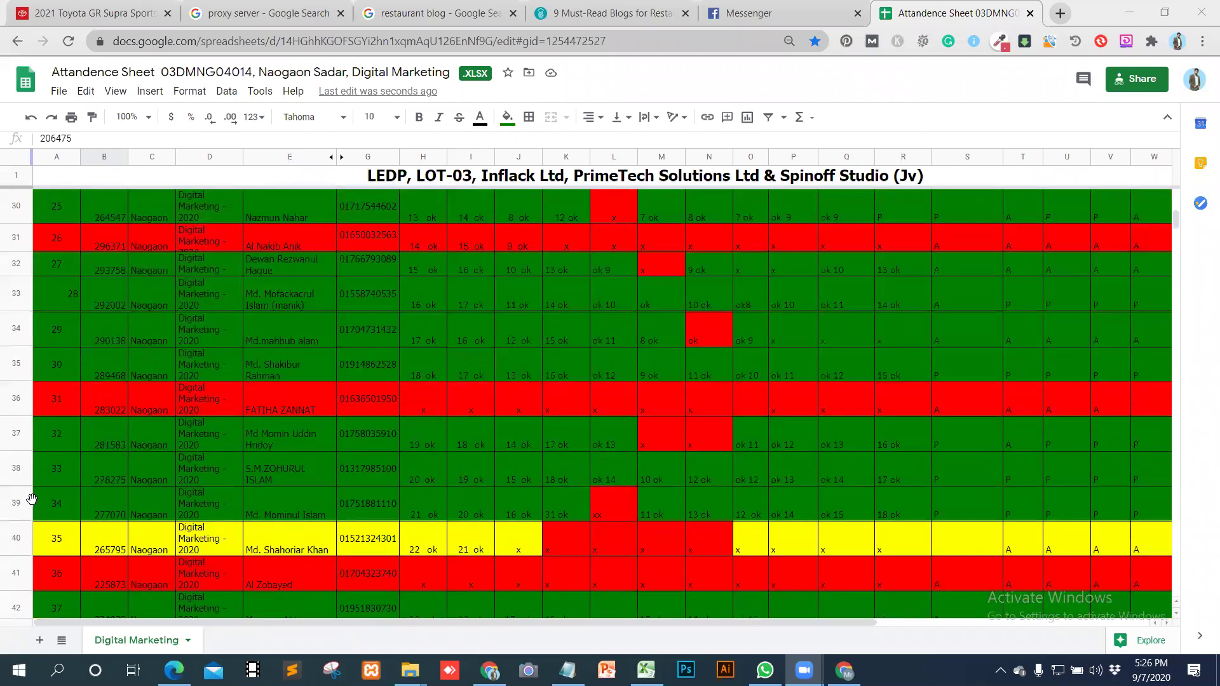
scroll(45, 532, down, 4)
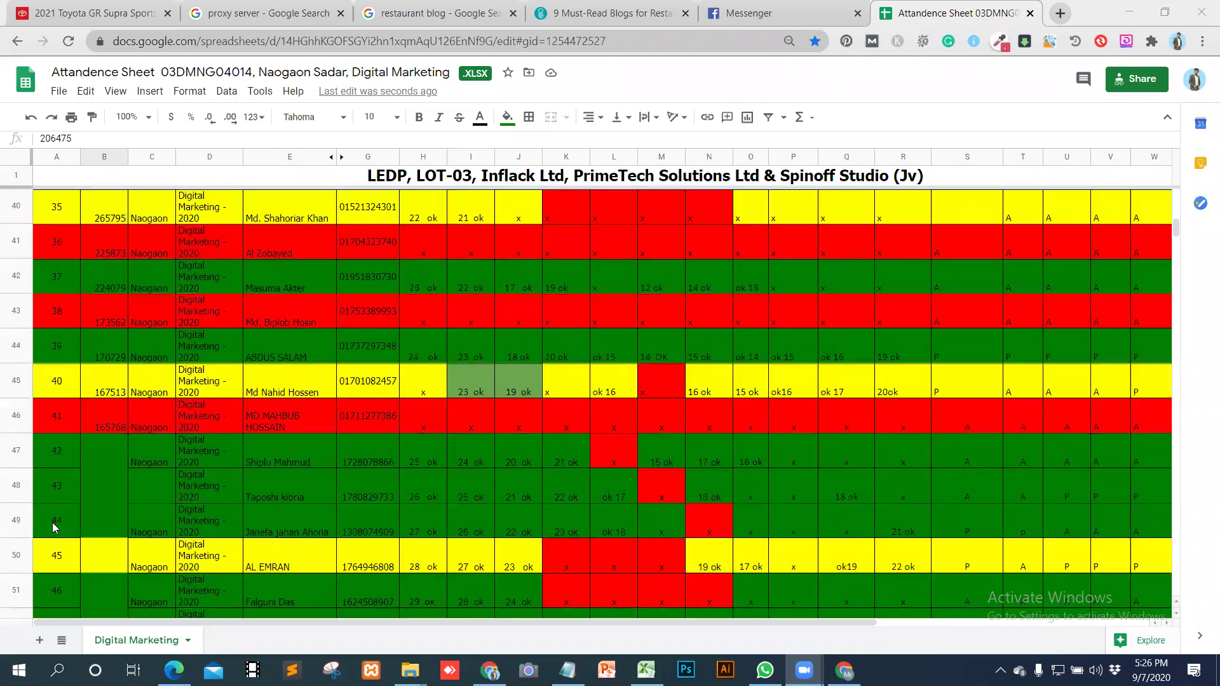
scroll(54, 527, down, 2)
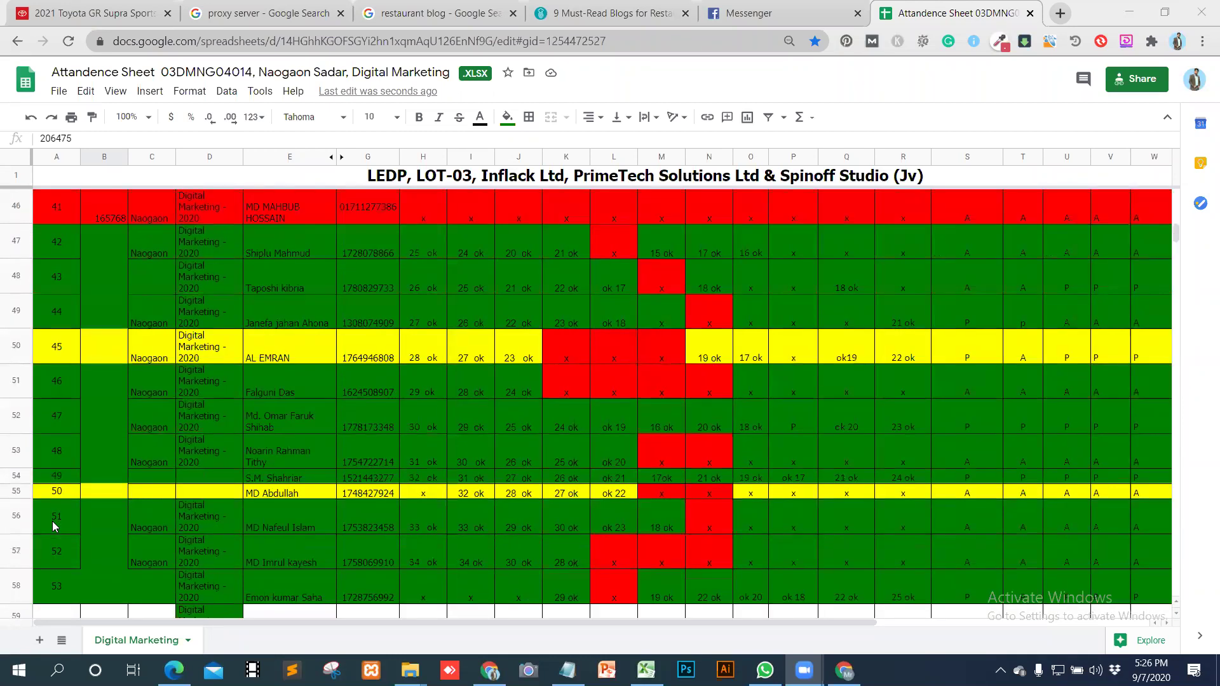
scroll(54, 526, down, 1)
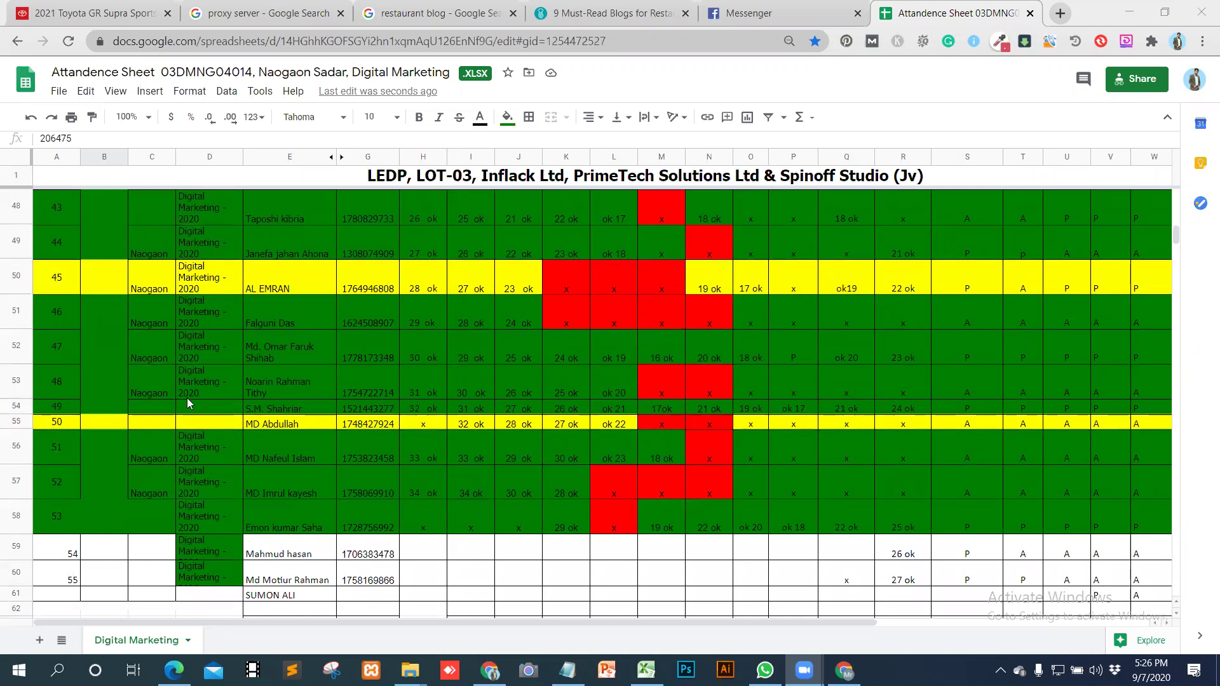
click(97, 408)
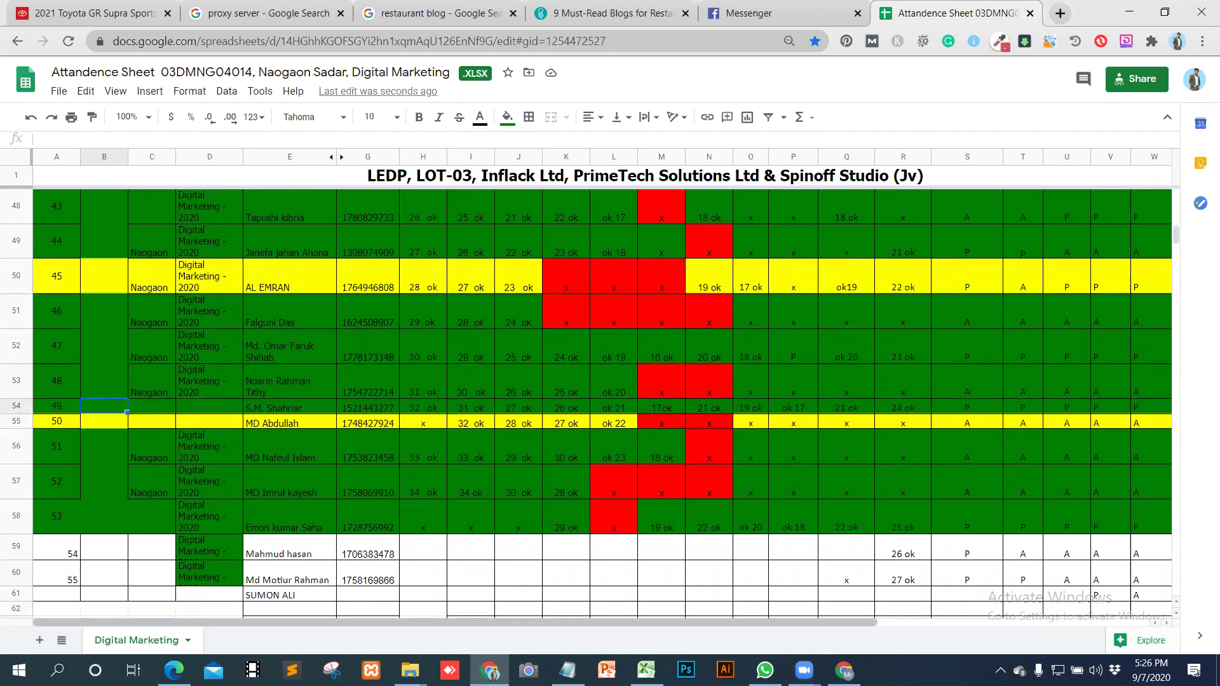
click(646, 670)
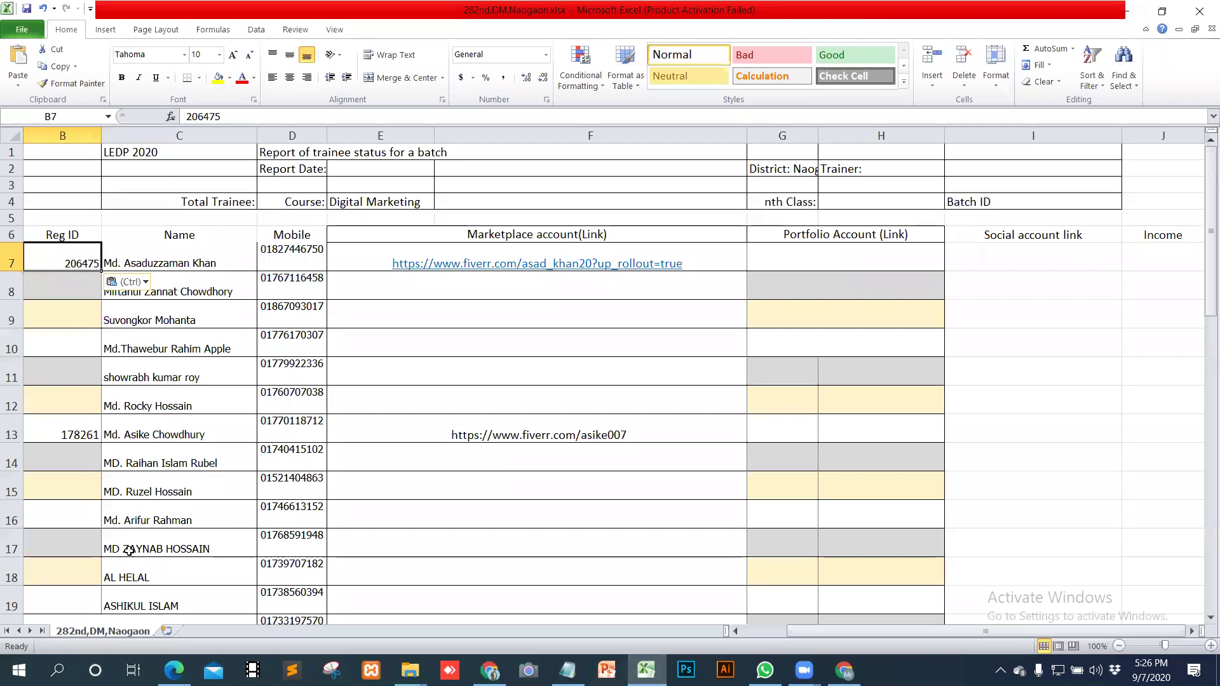
Copy the registration ID in Excel cell B55 and return to the Google Sheets attendance sheet
scroll(354, 449, down, 8)
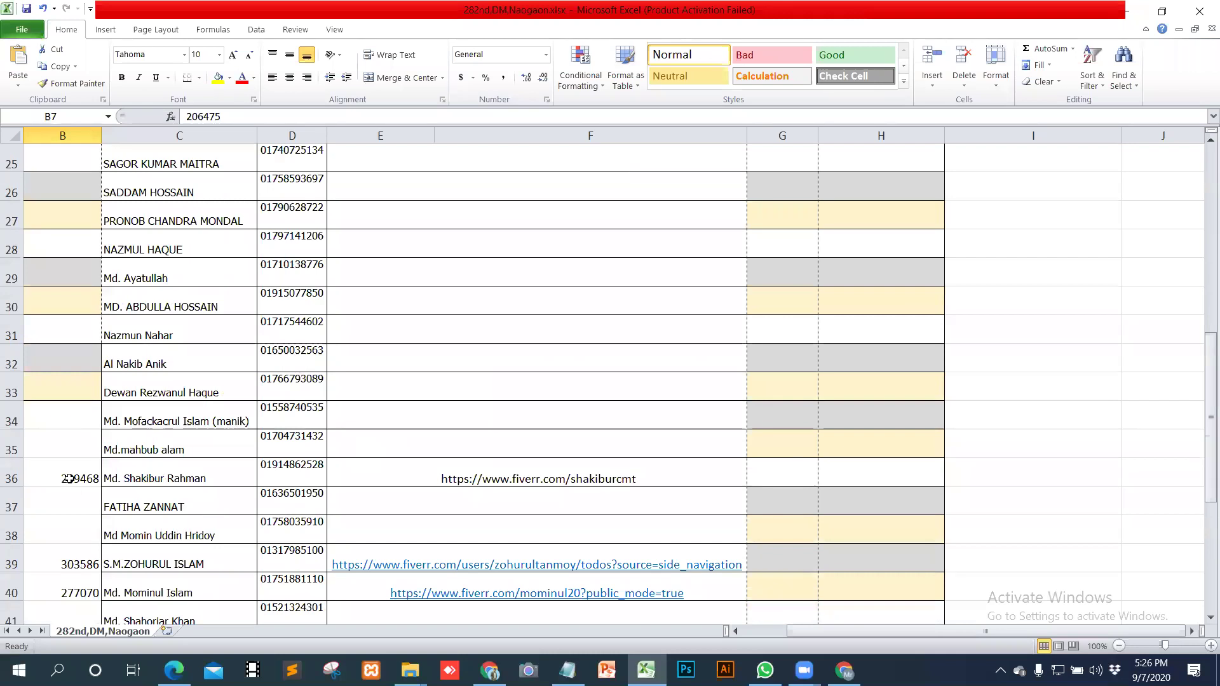
scroll(77, 589, down, 2)
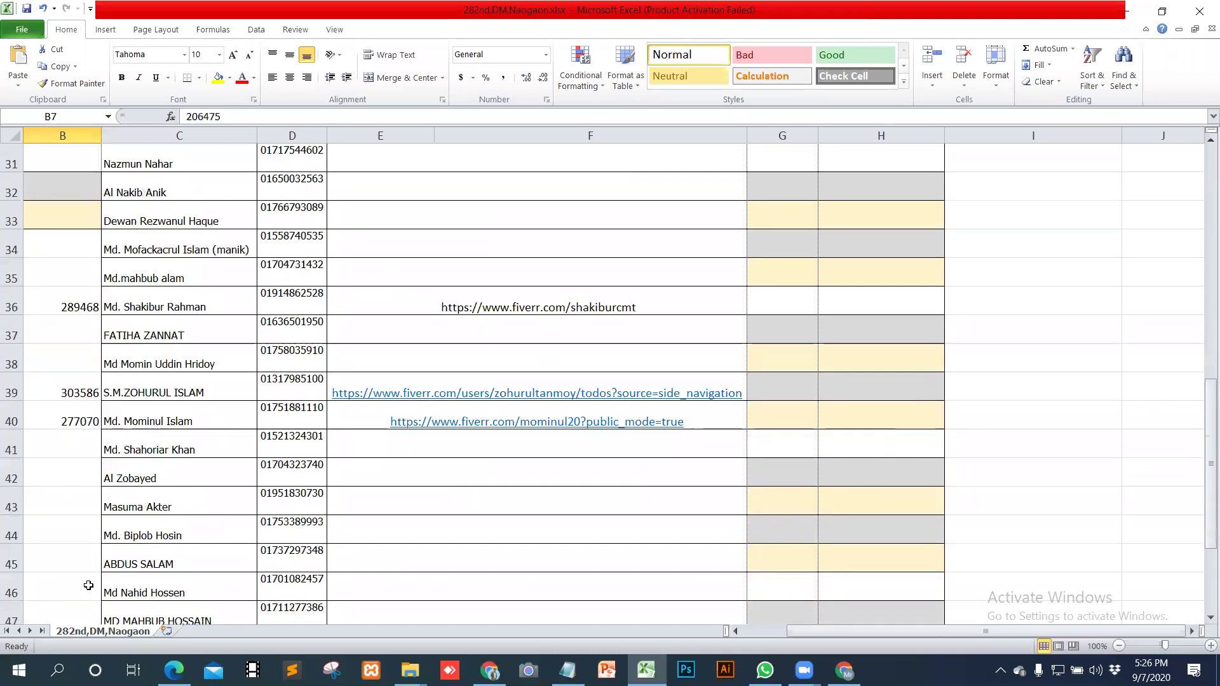
scroll(290, 445, down, 2)
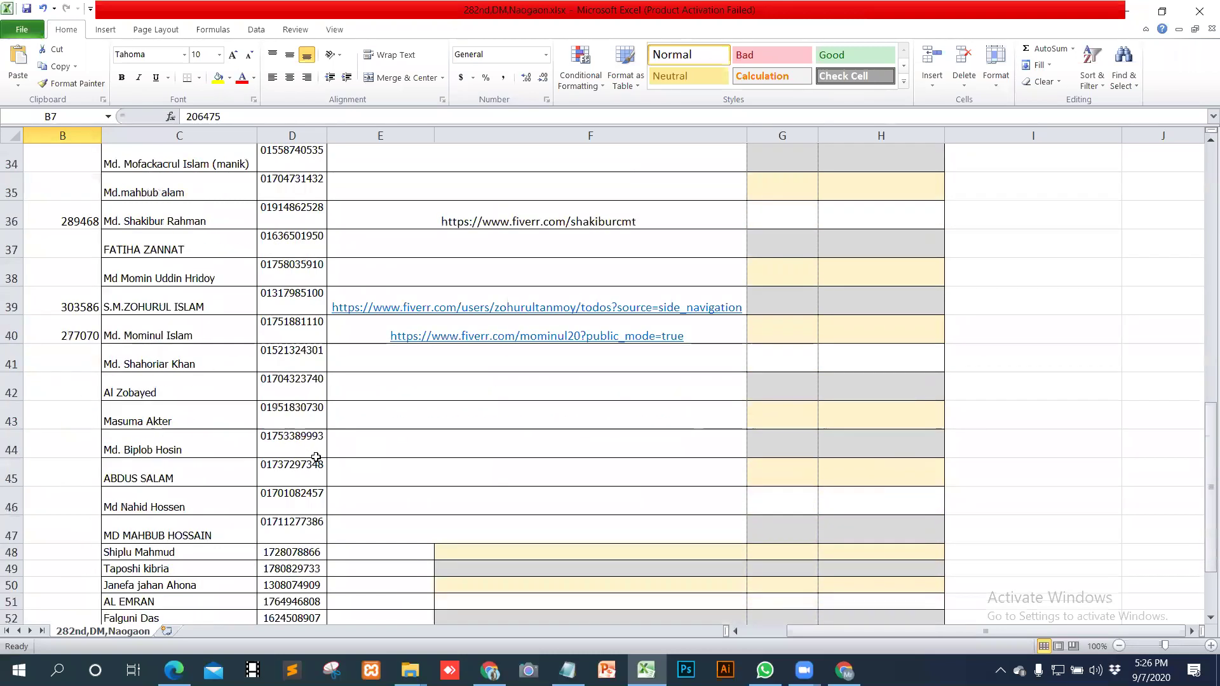
click(54, 587)
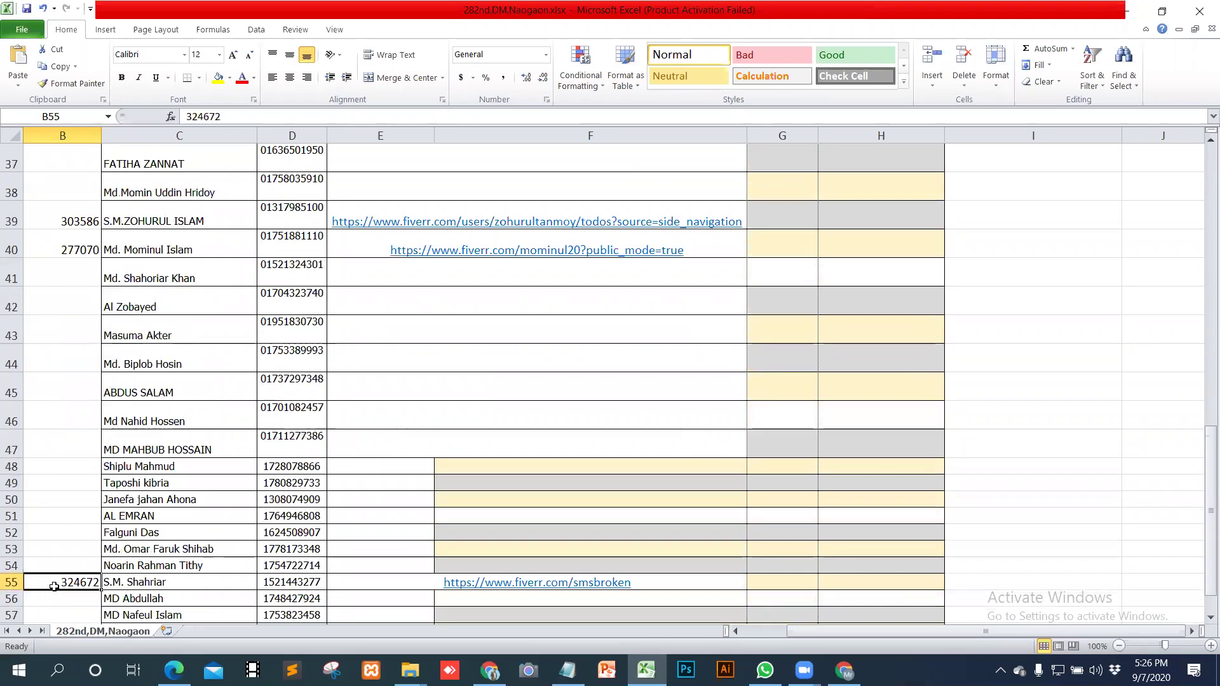
key(ctrl+c)
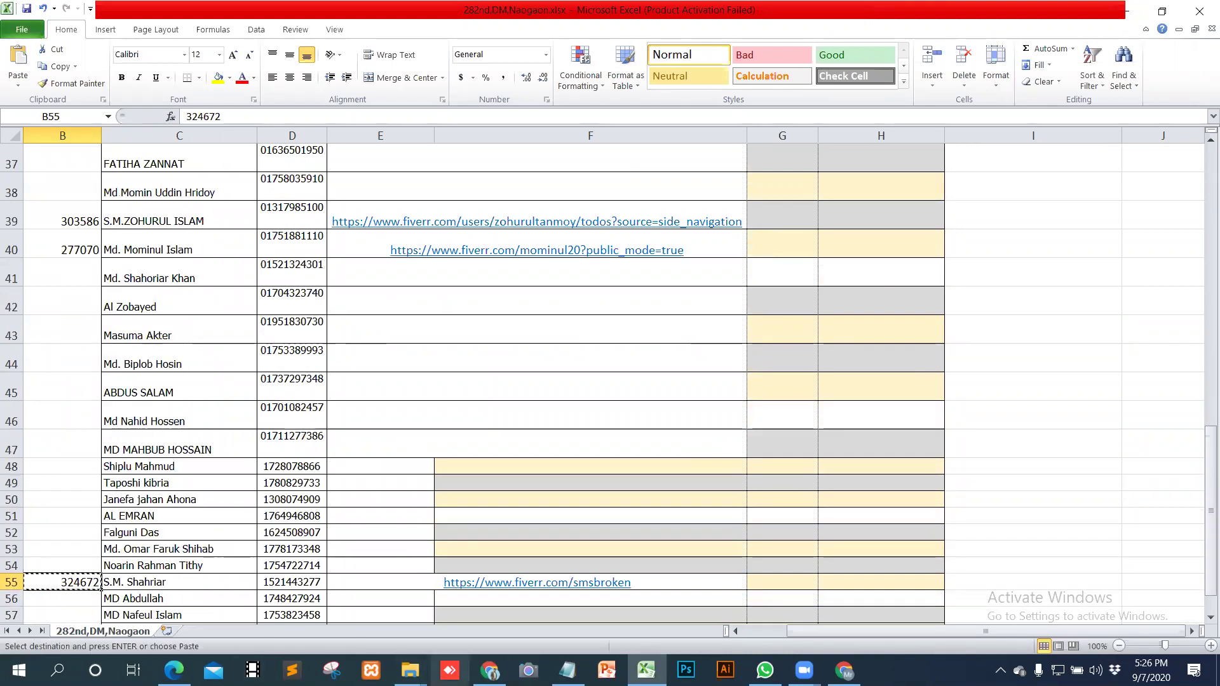
click(489, 671)
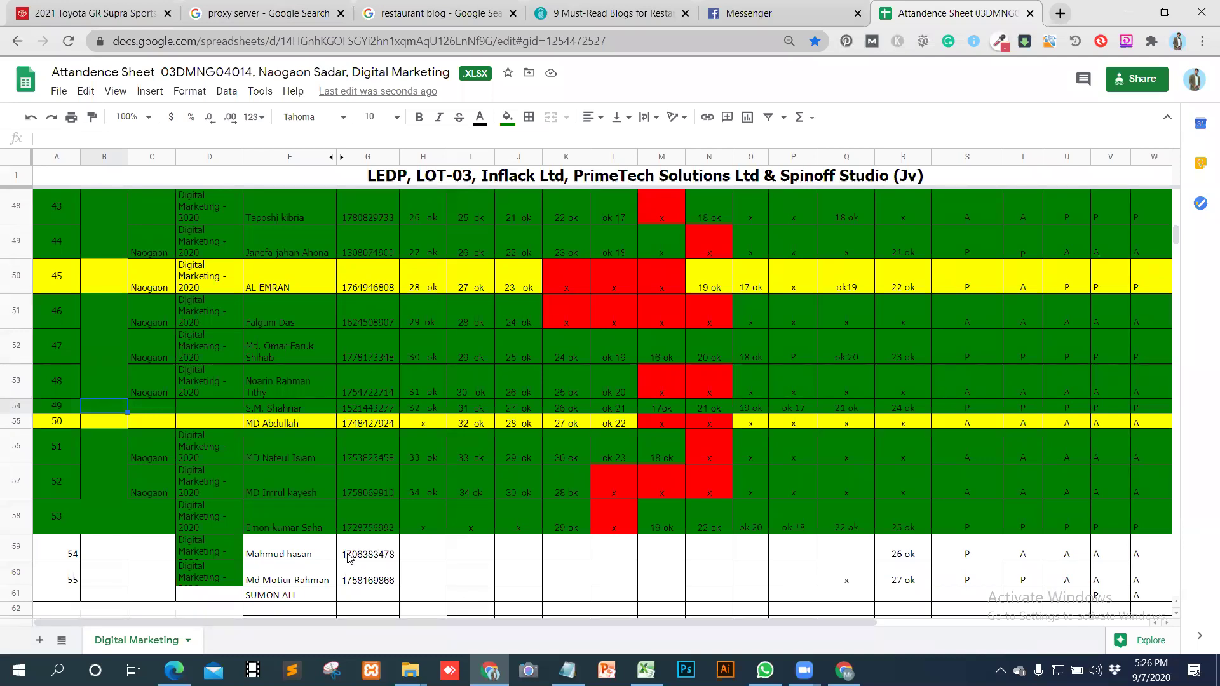
Paste the copied registration ID into B54 and look over the border options
key(ctrl+v)
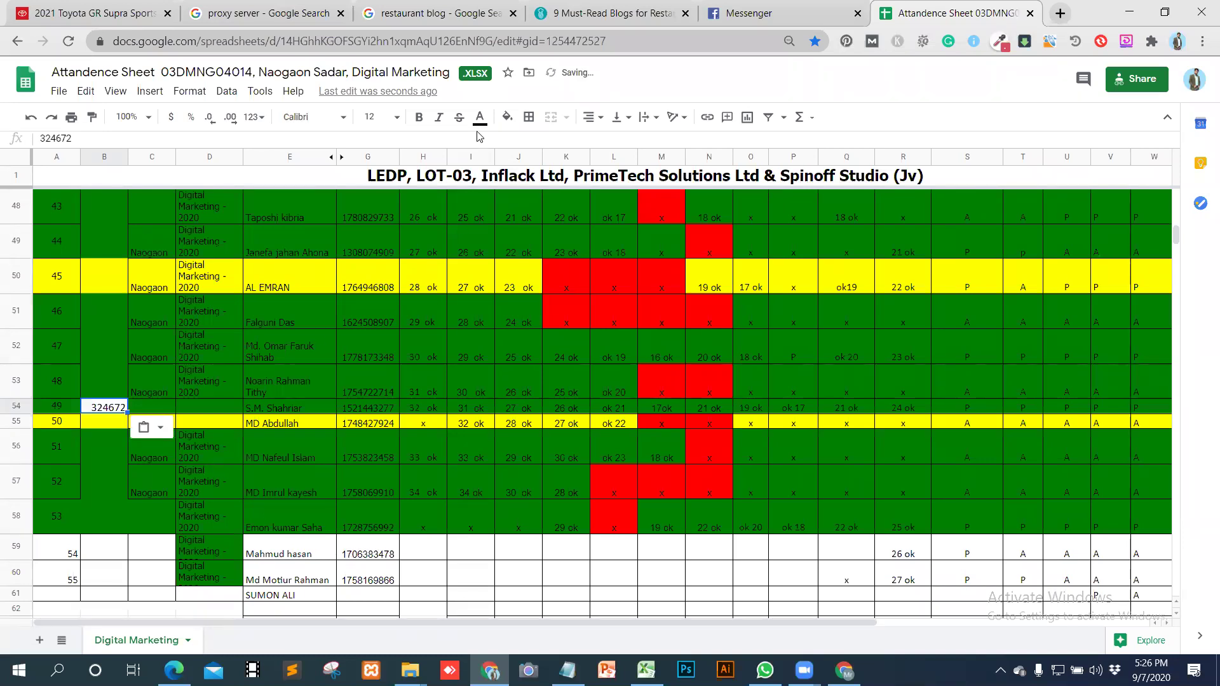
click(529, 118)
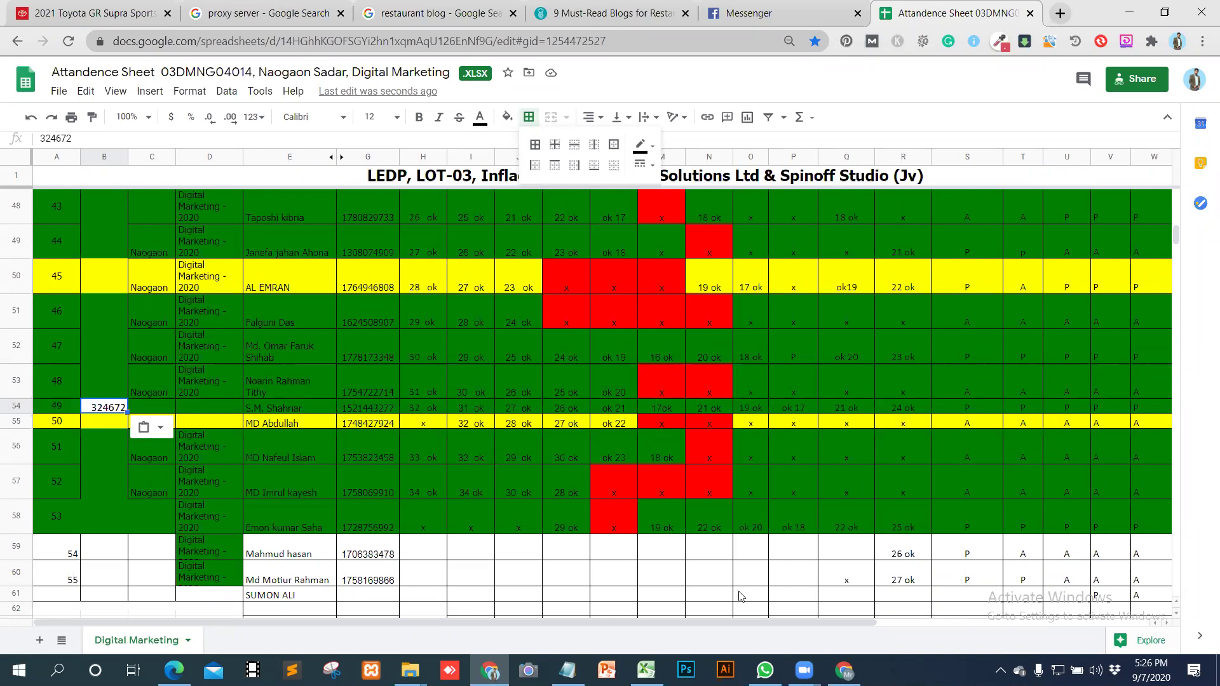
drag(766, 623, 871, 628)
scroll(1085, 486, down, 2)
scroll(1074, 458, down, 3)
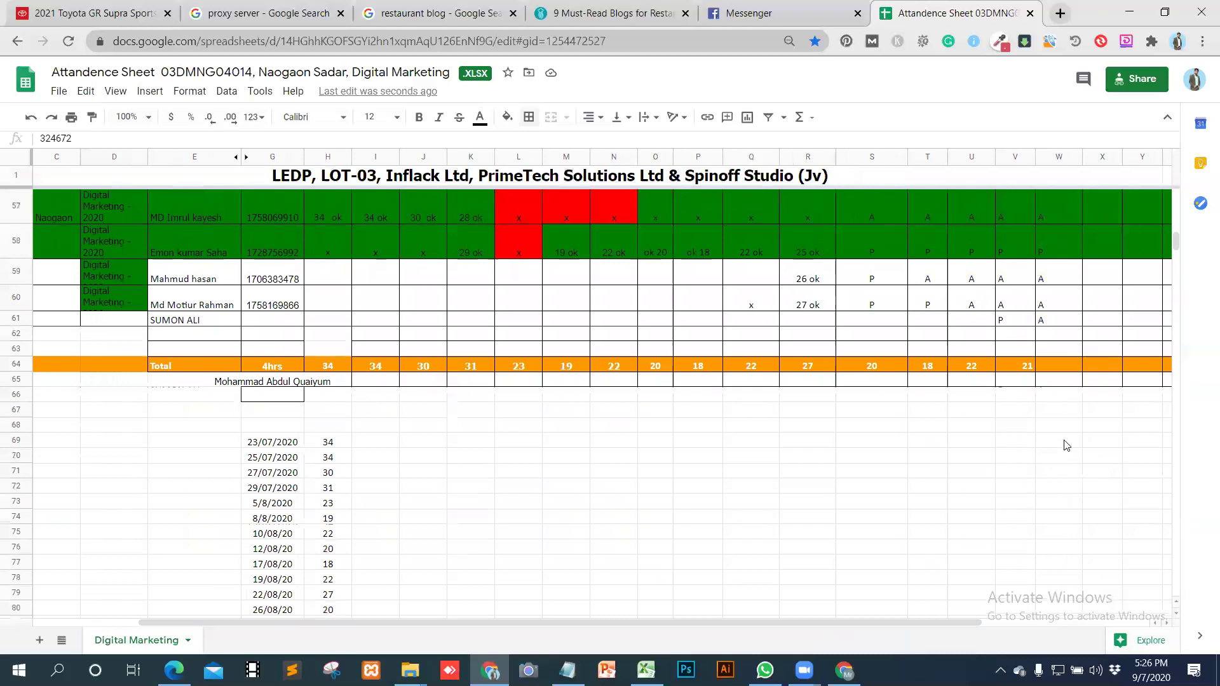
scroll(1067, 439, up, 2)
scroll(1064, 417, up, 6)
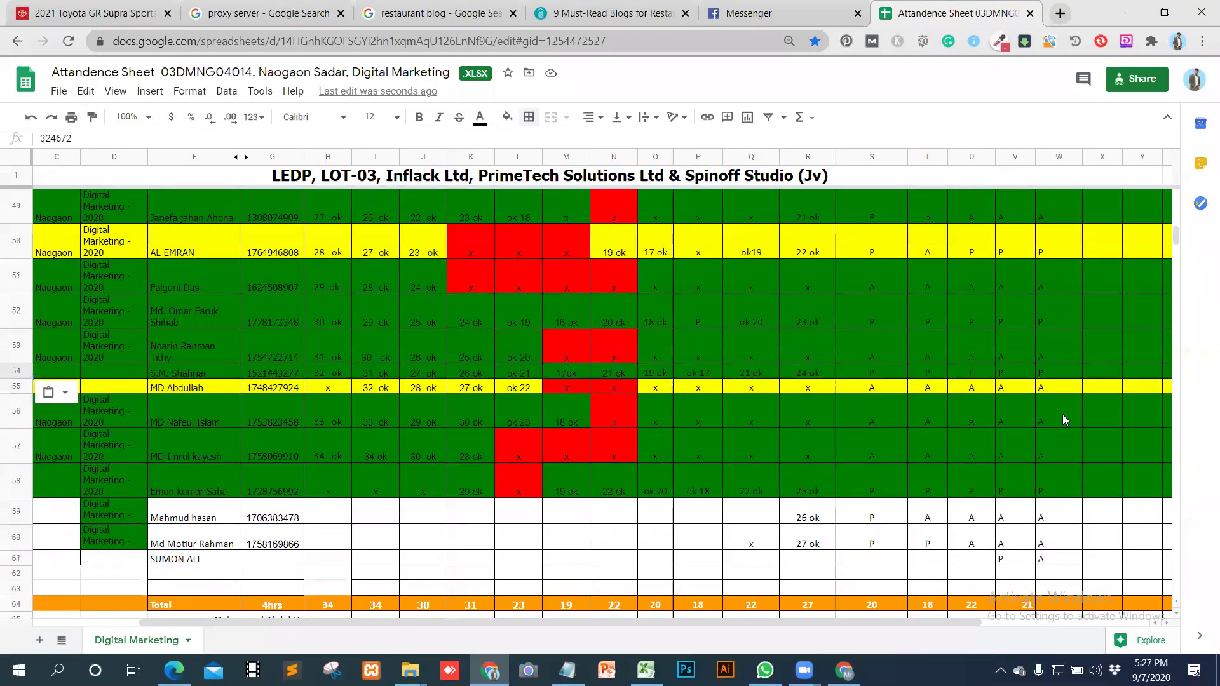
Mark X45 as P, then move over to the Messenger tab
click(1101, 348)
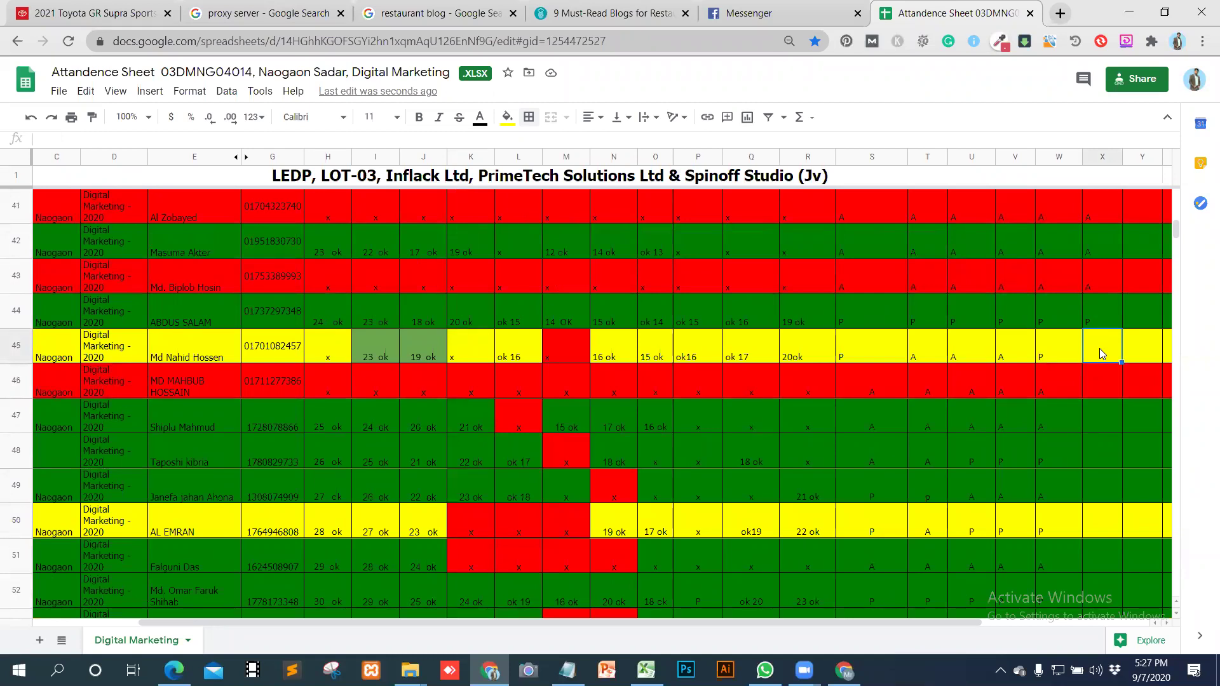
text(P)
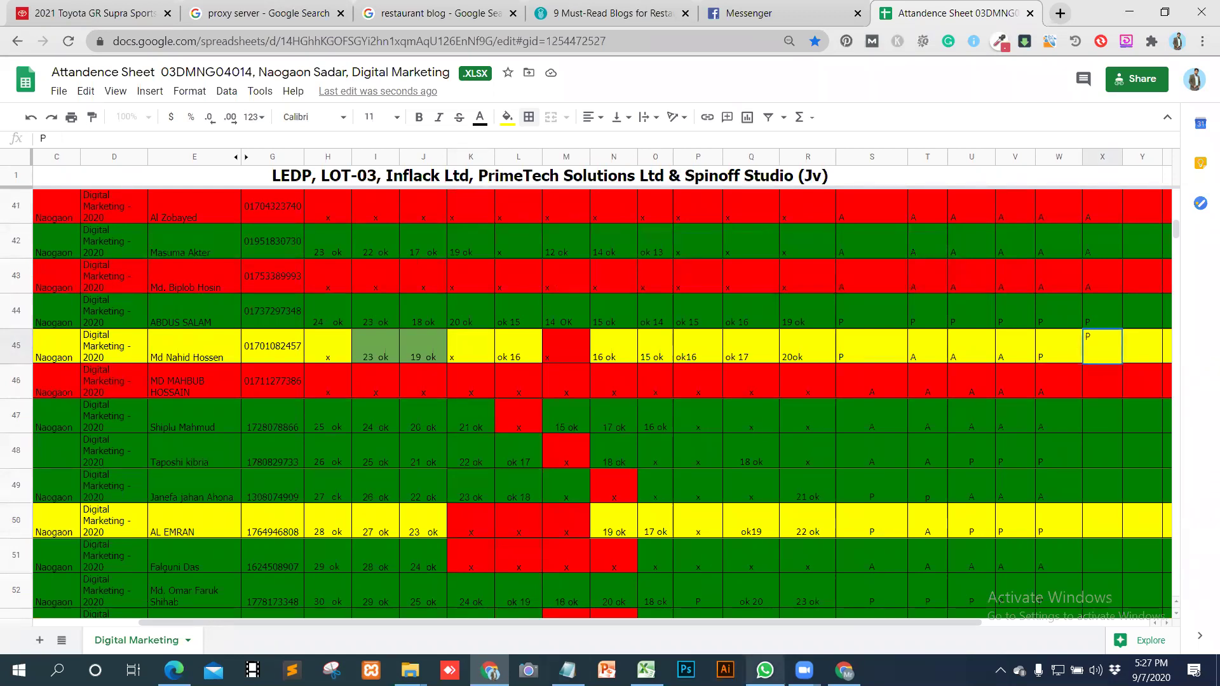
click(647, 670)
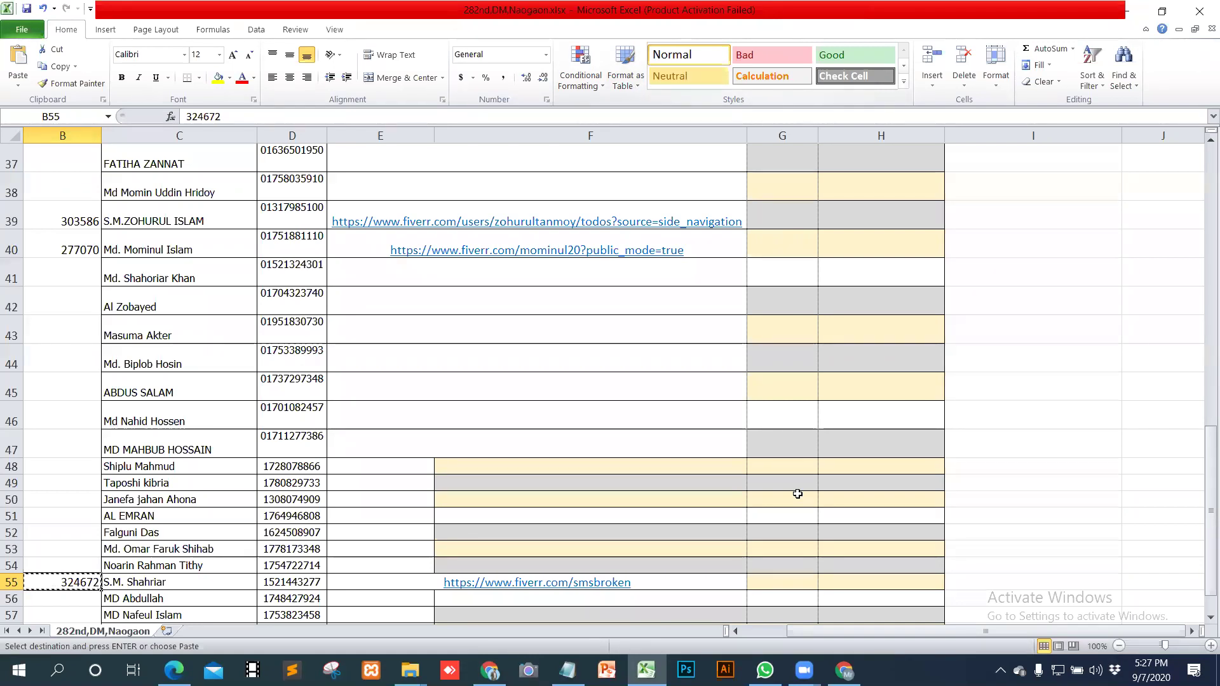
key(alt+Tab)
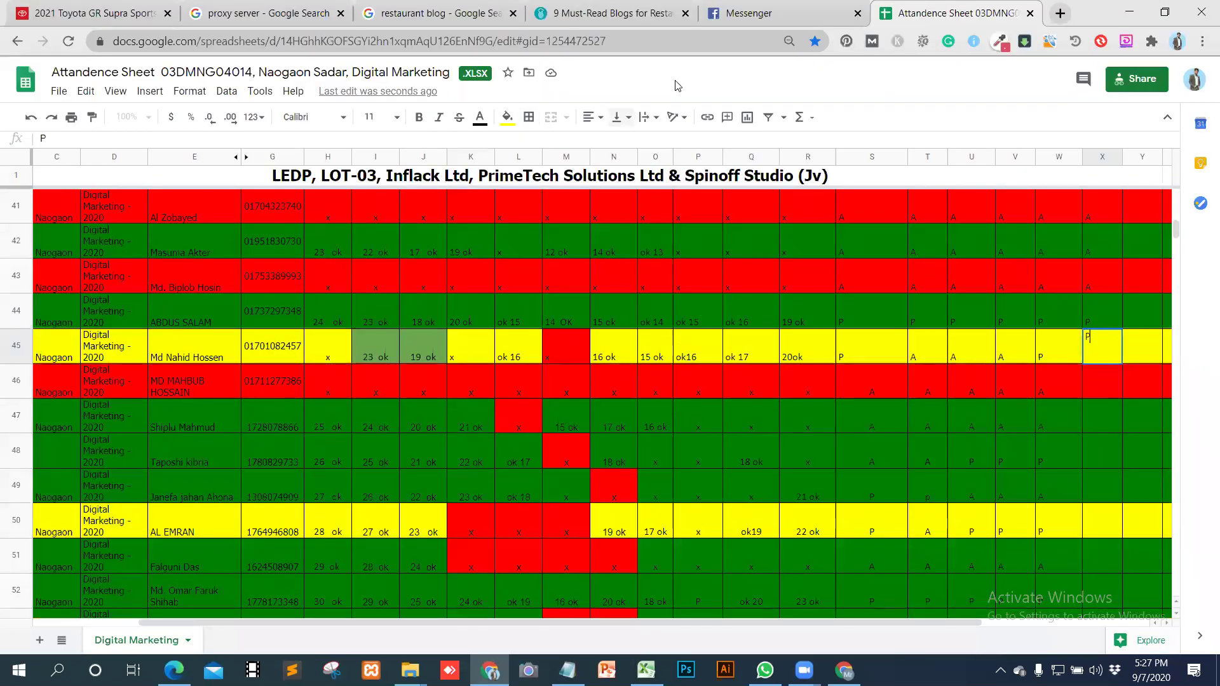
key(ctrl+shift+Tab)
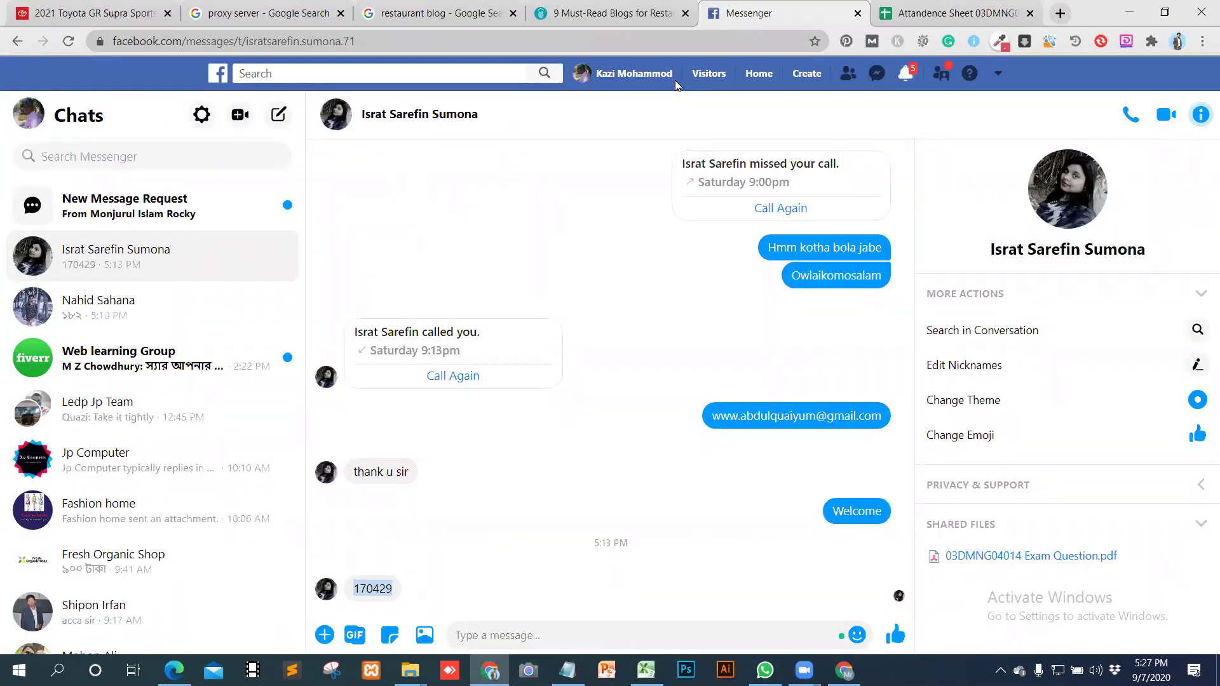
Open the trainee's Messenger chat, select their Fiverr profile link, and return to Excel
click(112, 309)
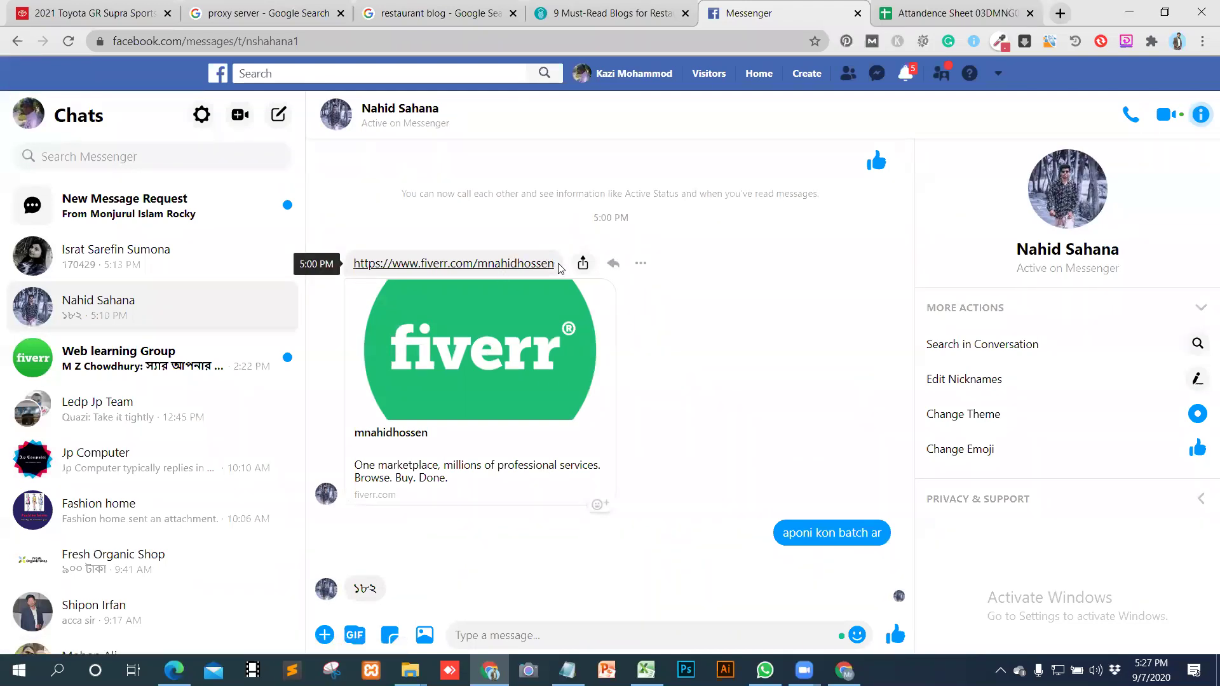
drag(557, 264, 354, 269)
key(ctrl+c)
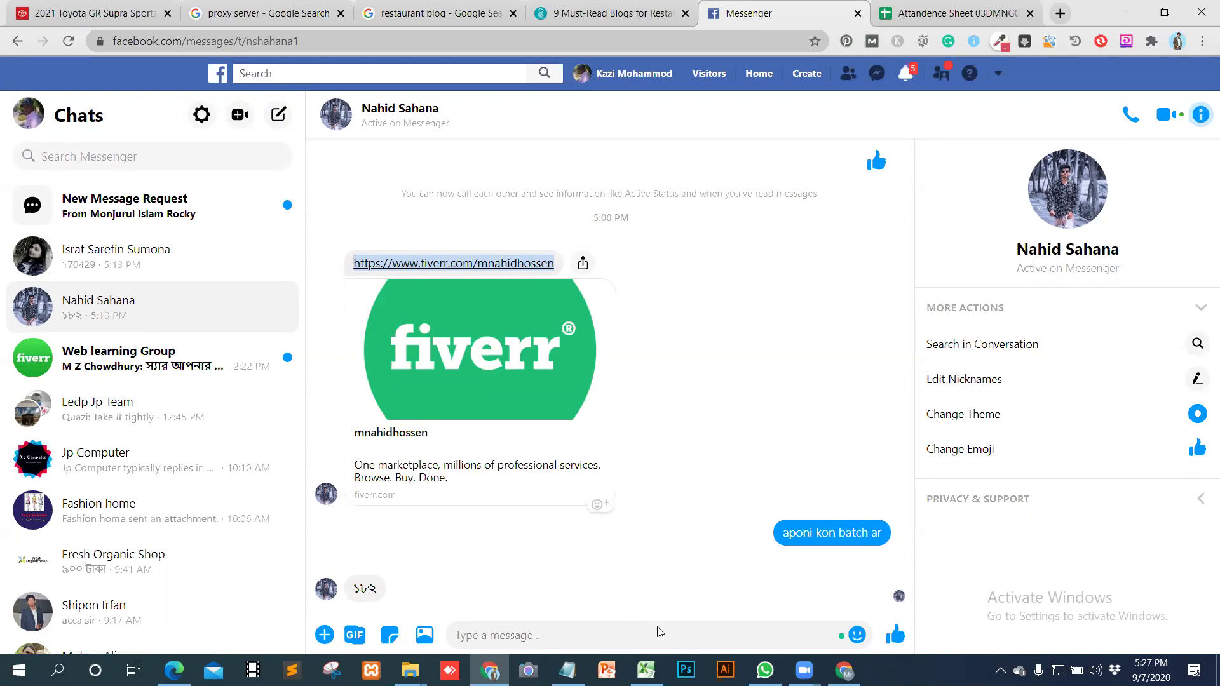
key(alt+Tab)
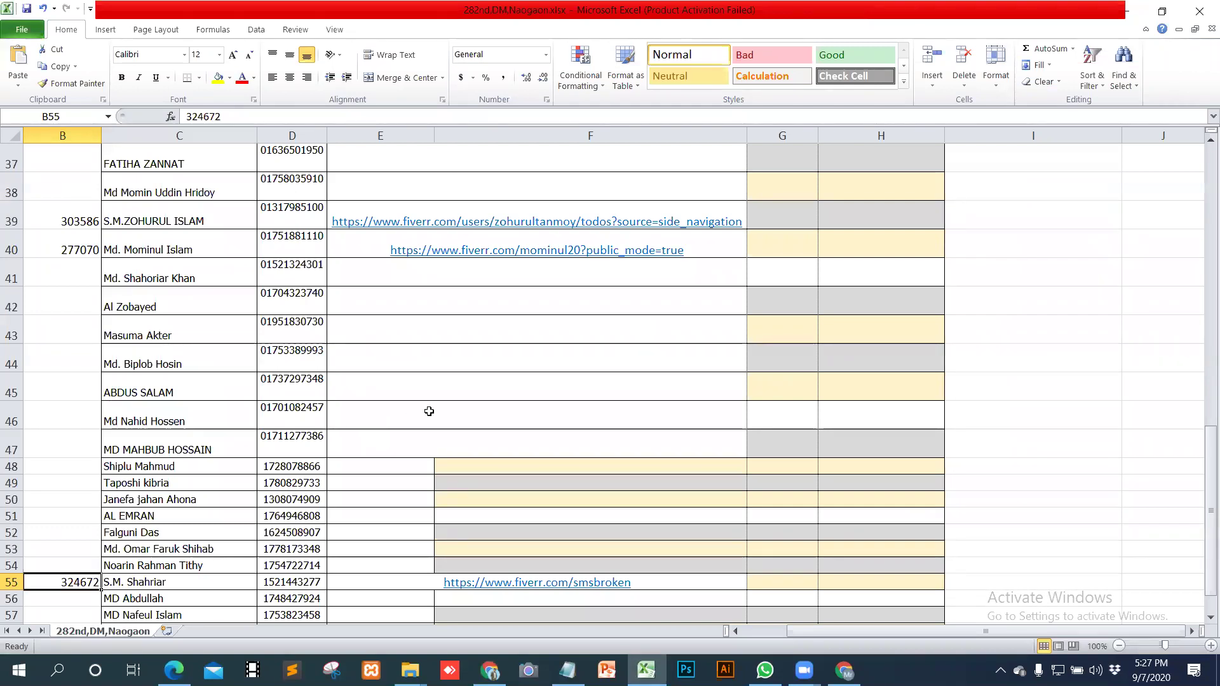
Paste the Fiverr link into empty cell E46, dismissing the paste size warning
scroll(430, 412, down, 1)
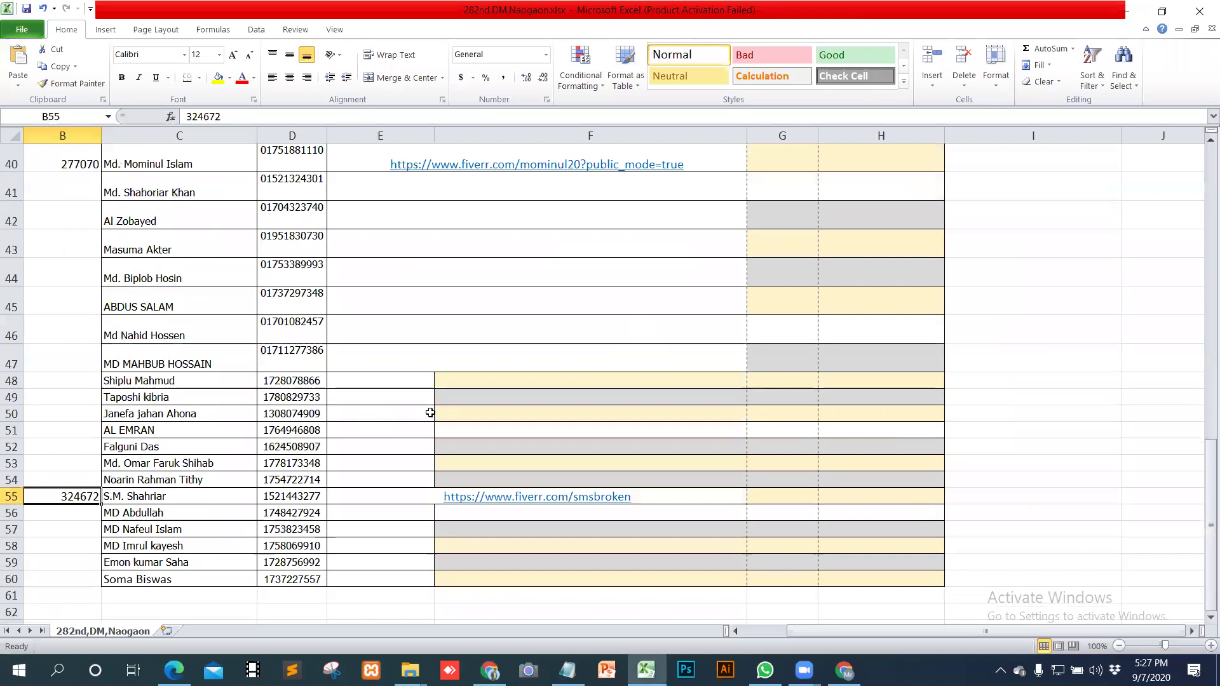
scroll(430, 412, up, 2)
scroll(432, 412, up, 2)
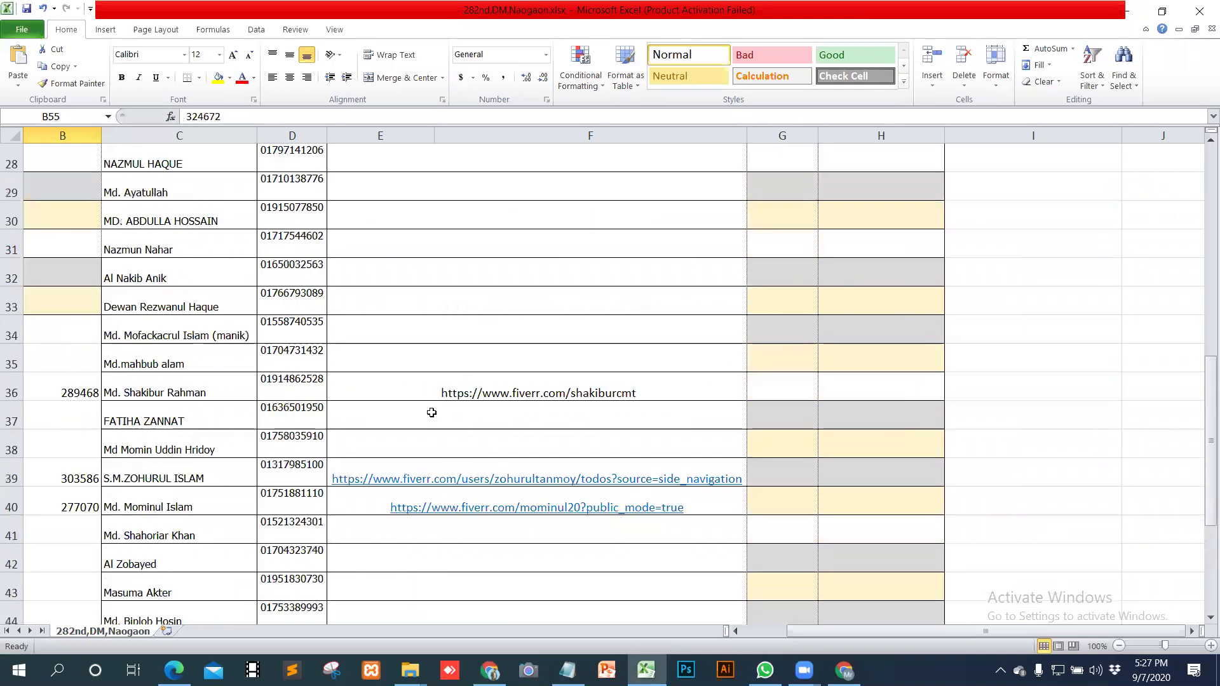
scroll(432, 413, up, 2)
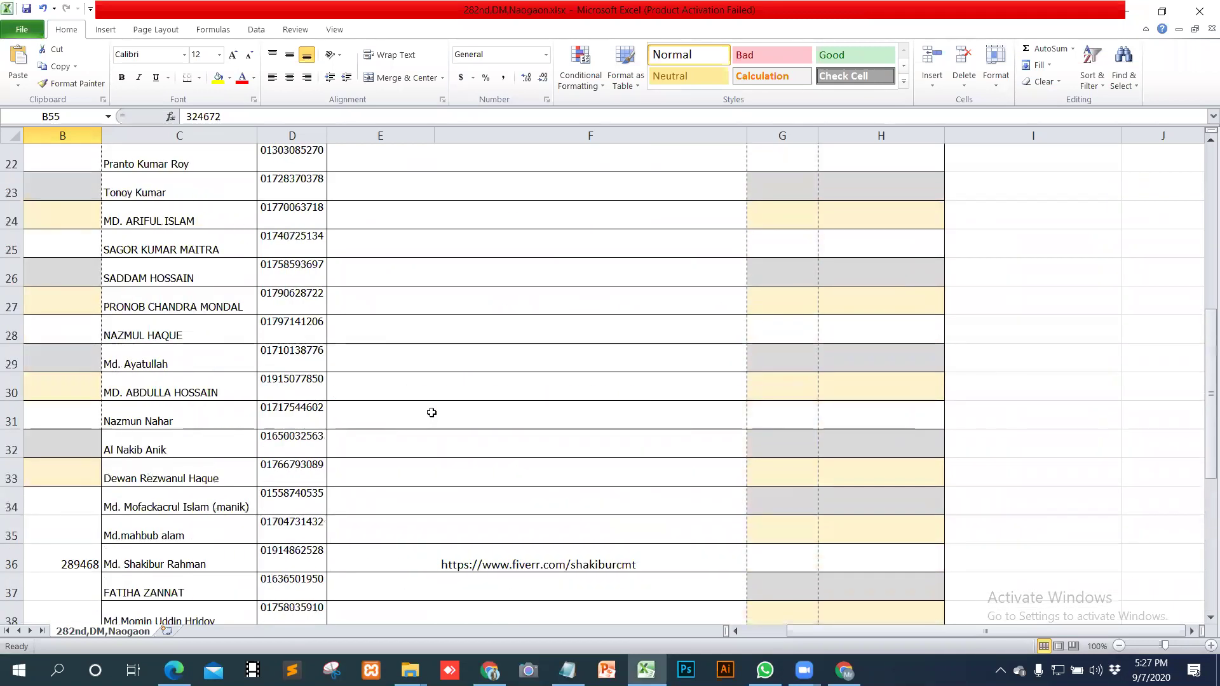
scroll(432, 413, down, 2)
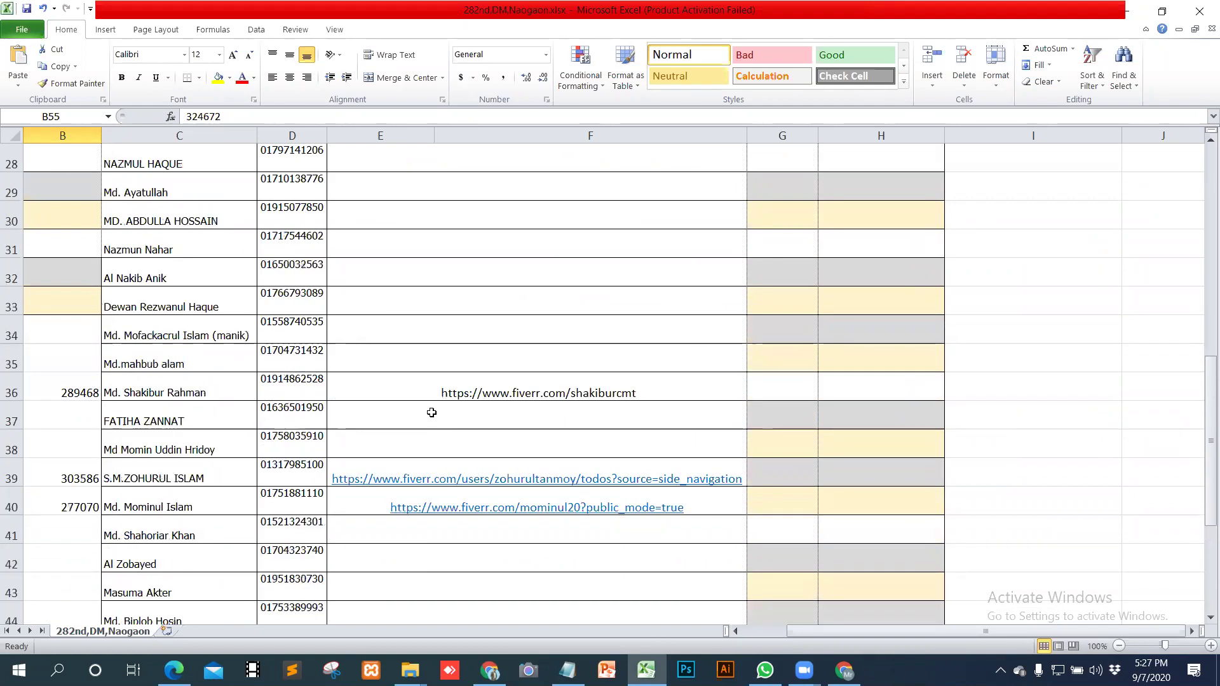
scroll(487, 436, down, 1)
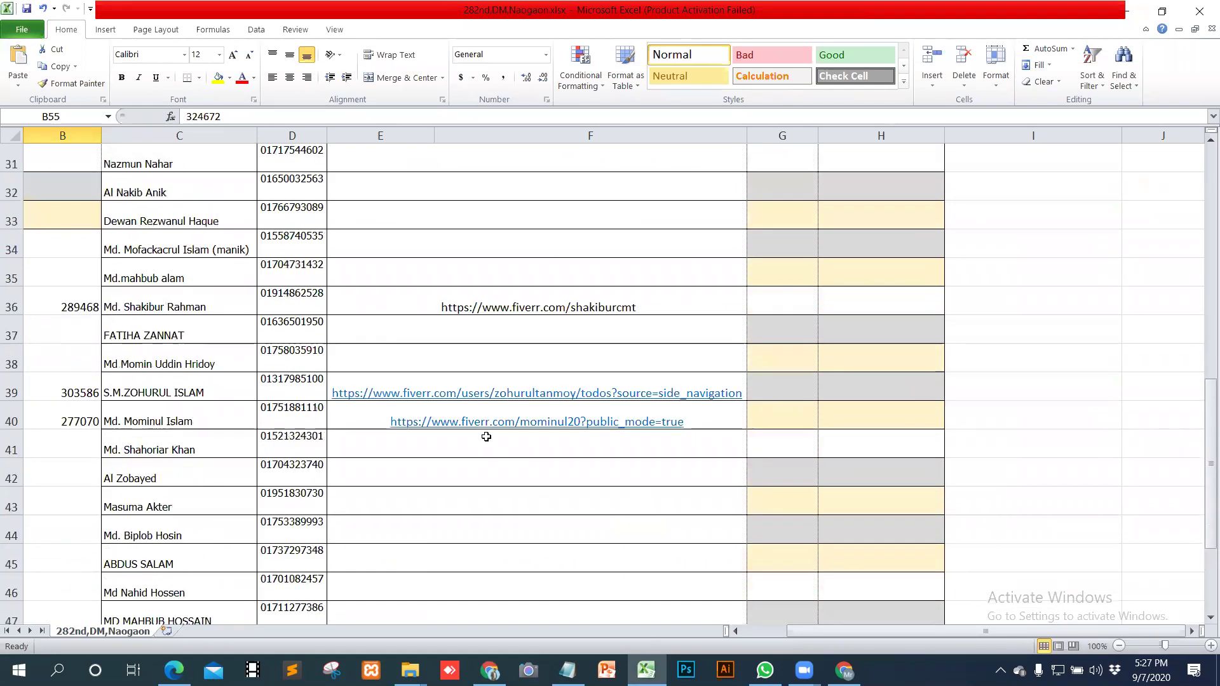
click(396, 588)
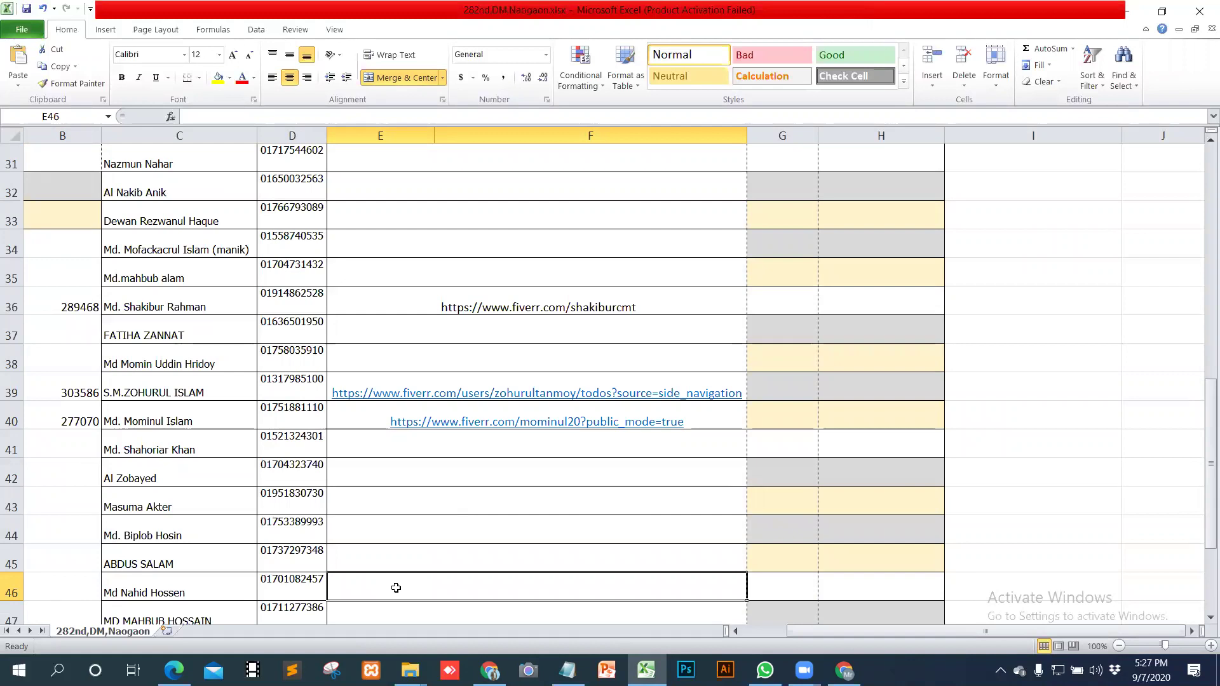
key(ctrl+v)
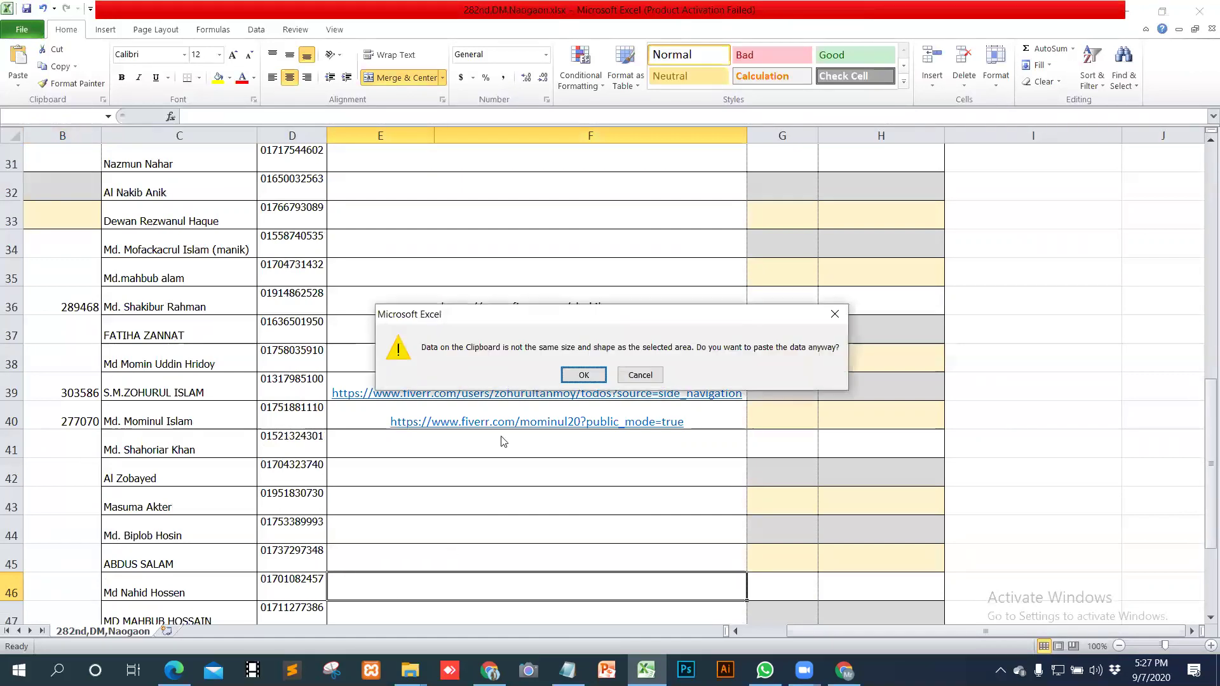
click(834, 317)
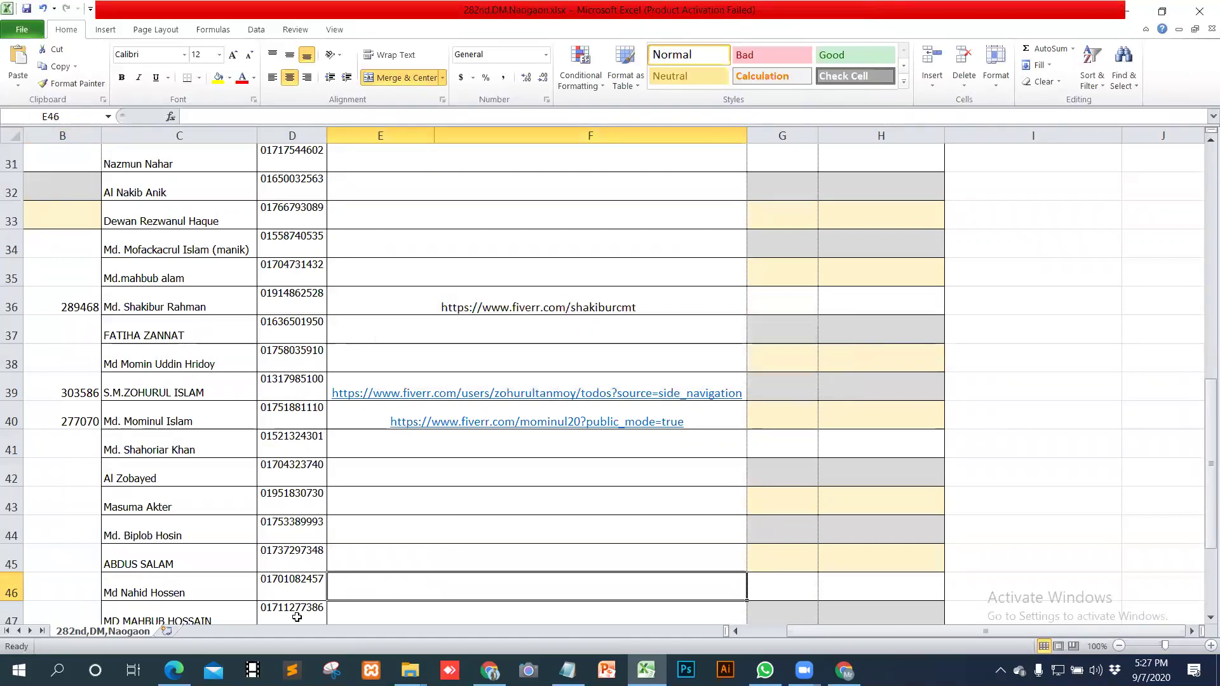
Paste the Fiverr link inside E46 in edit mode, commit it, and return to the browser
double_click(366, 591)
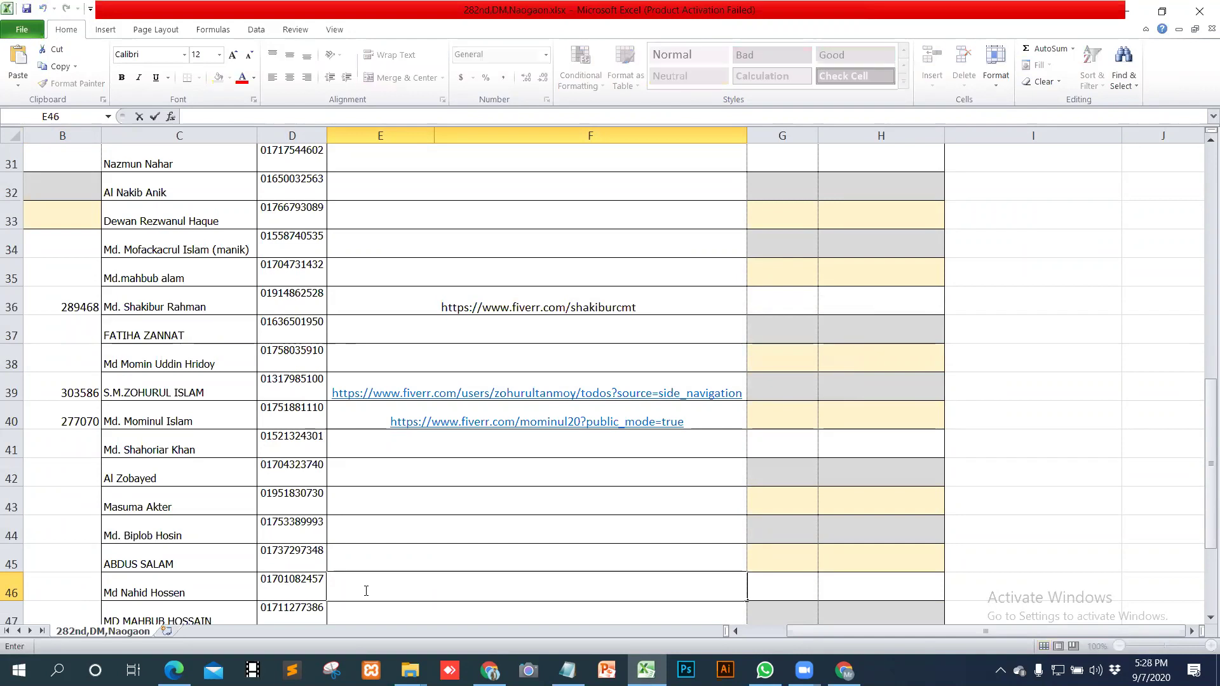
key(ctrl+v)
click(78, 580)
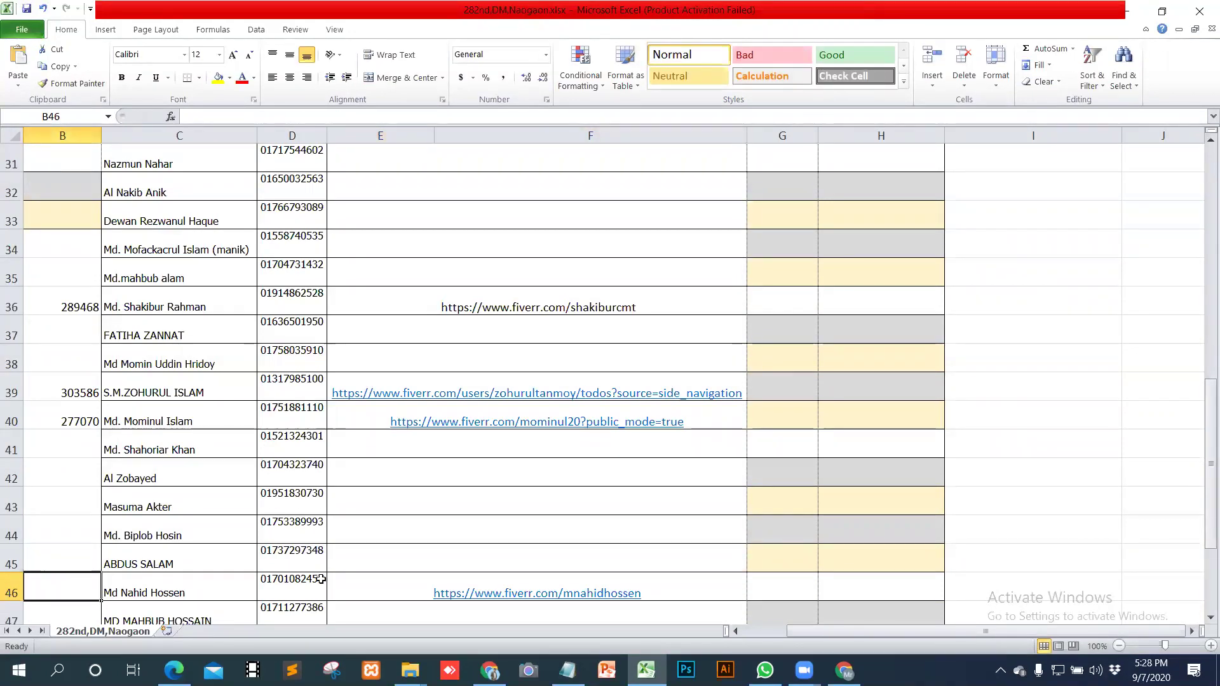
click(490, 670)
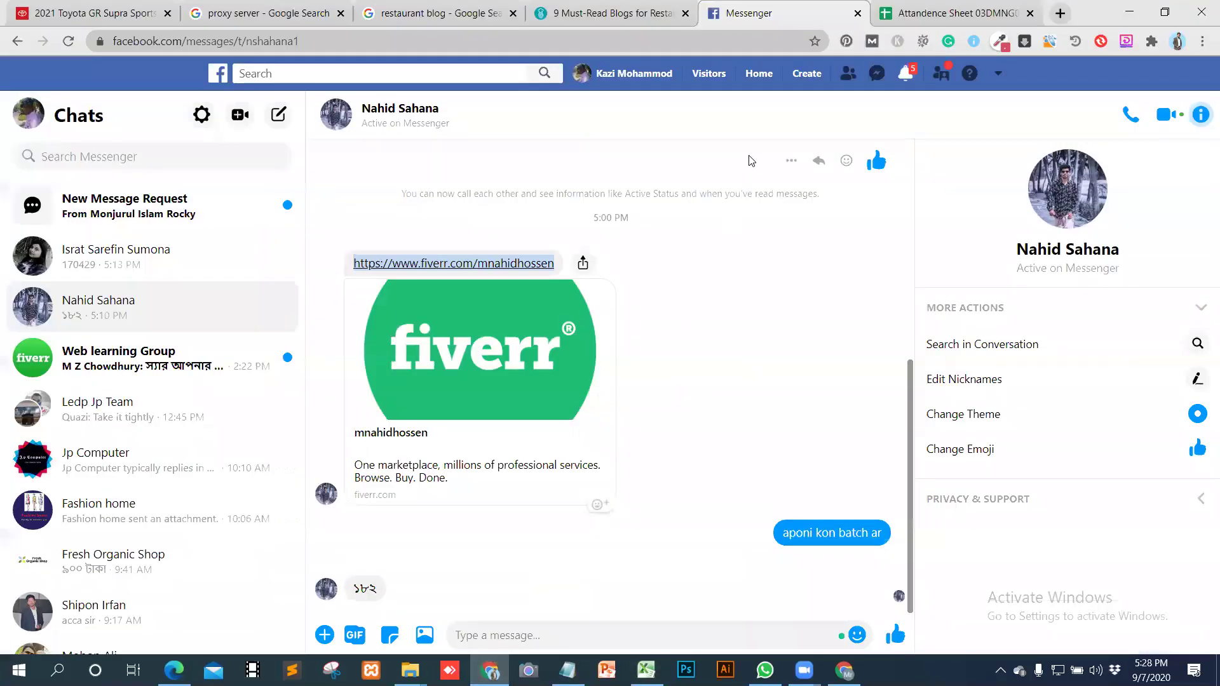
Commit X45's P mark and copy row 45's registration number from B45 for Excel
key(ctrl+Tab)
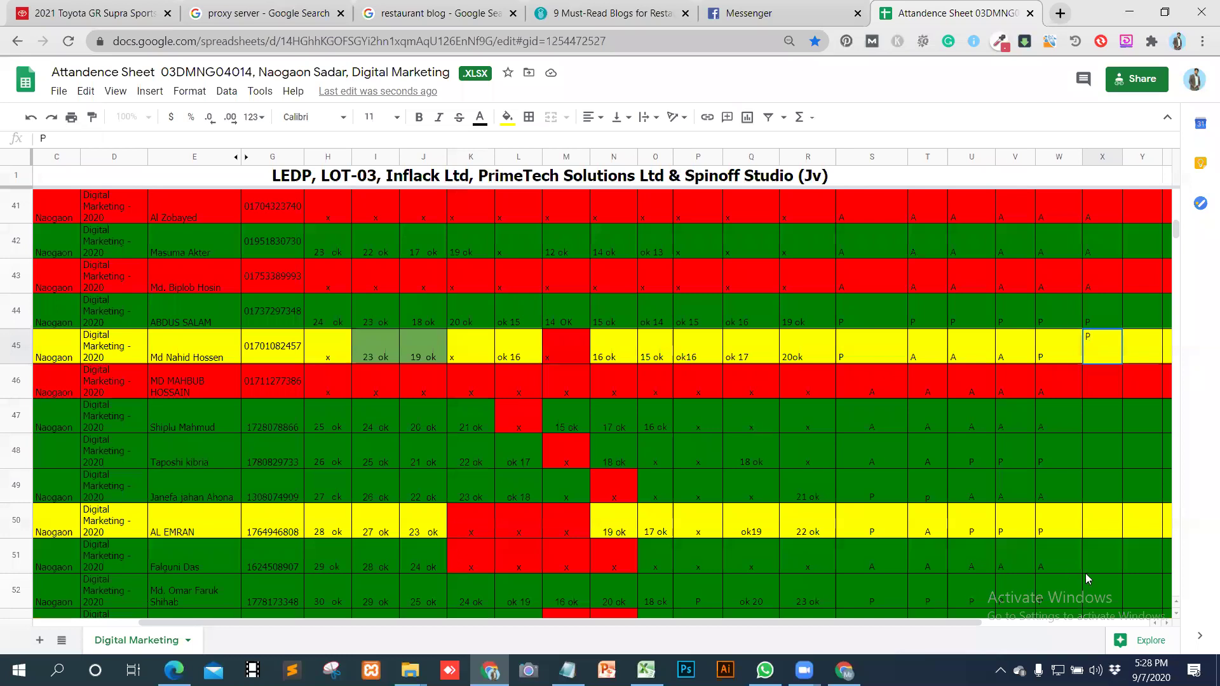
click(51, 350)
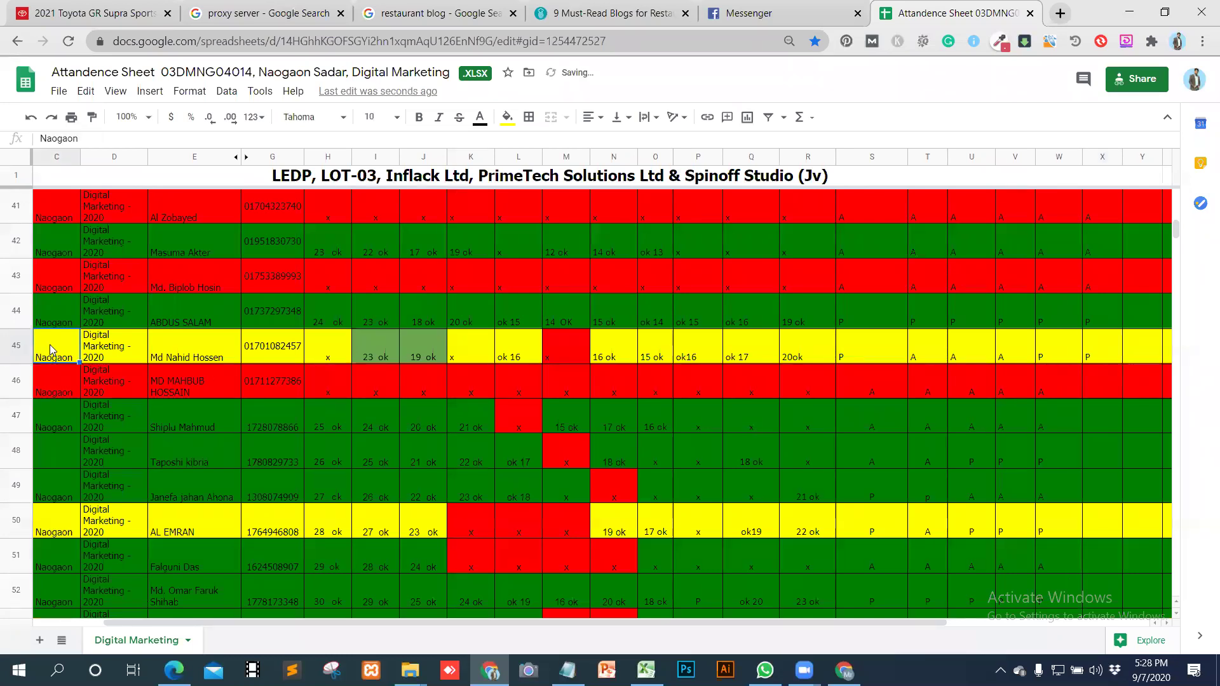
key(Left)
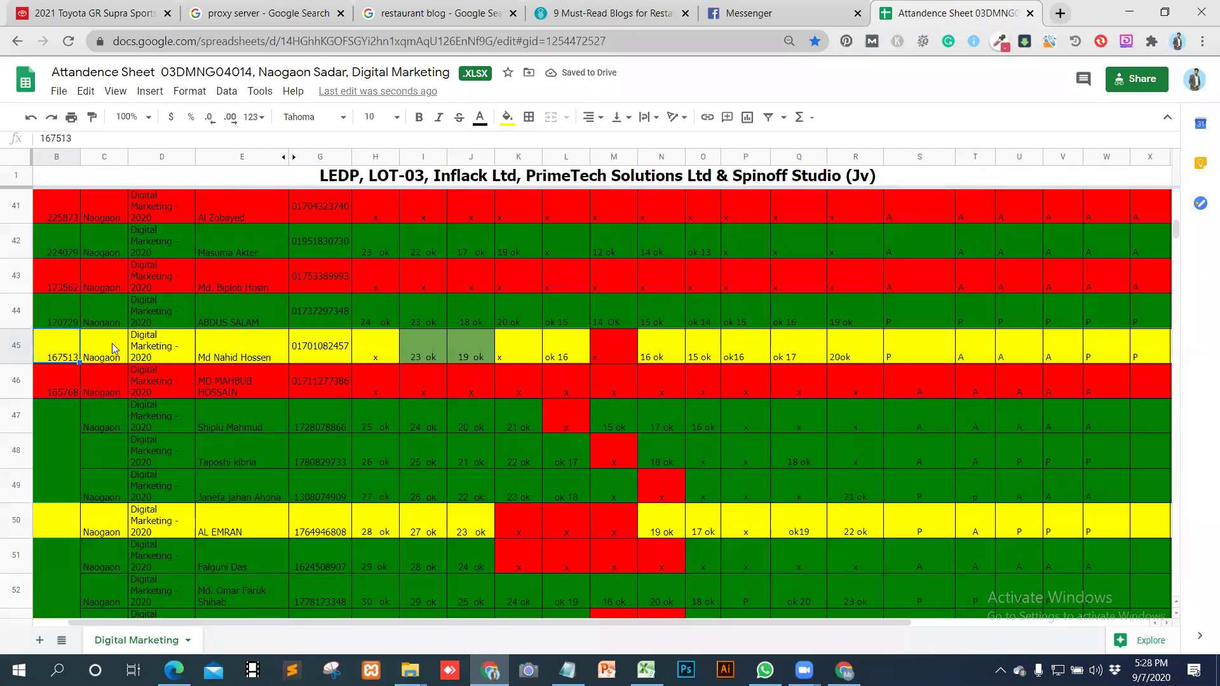
key(ctrl+c)
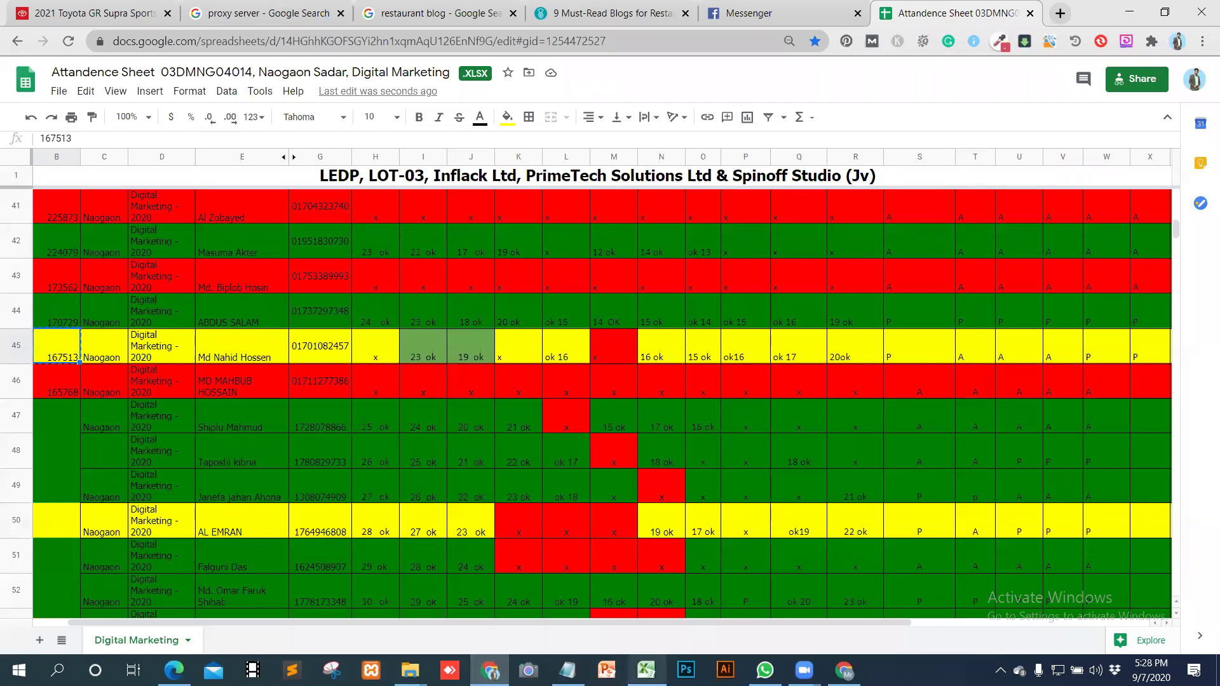
click(646, 670)
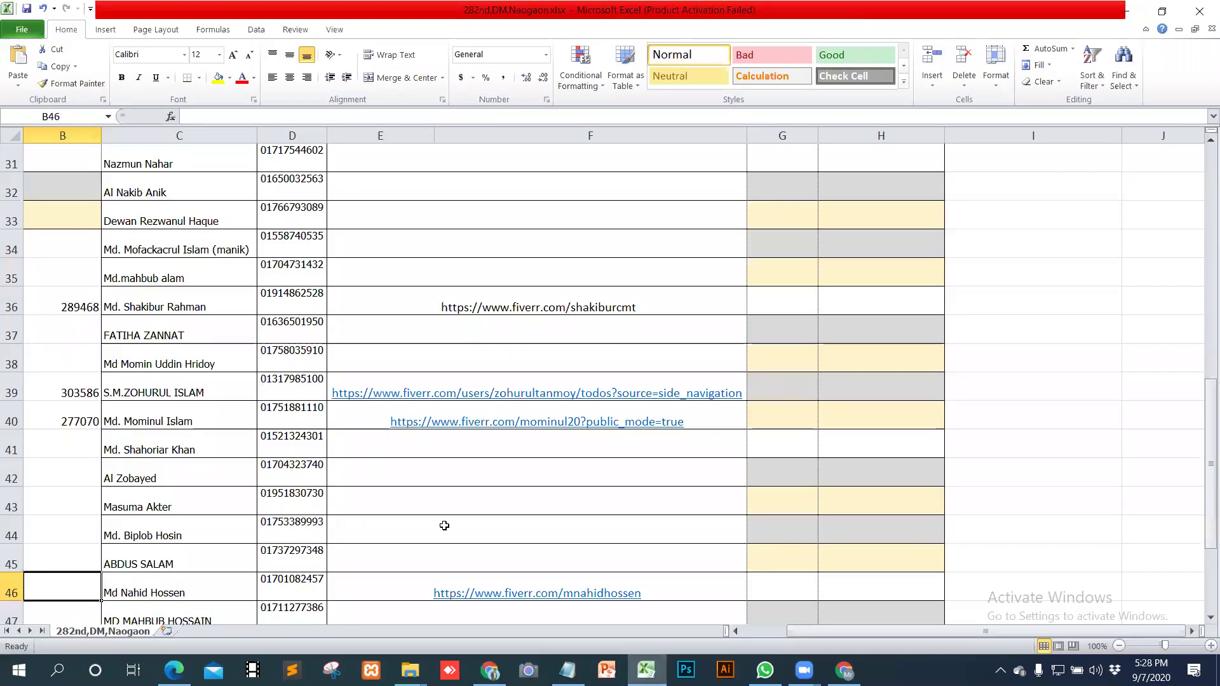
Paste the registration number into Excel cell B46 and return to the attendance sheet
key(ctrl+v)
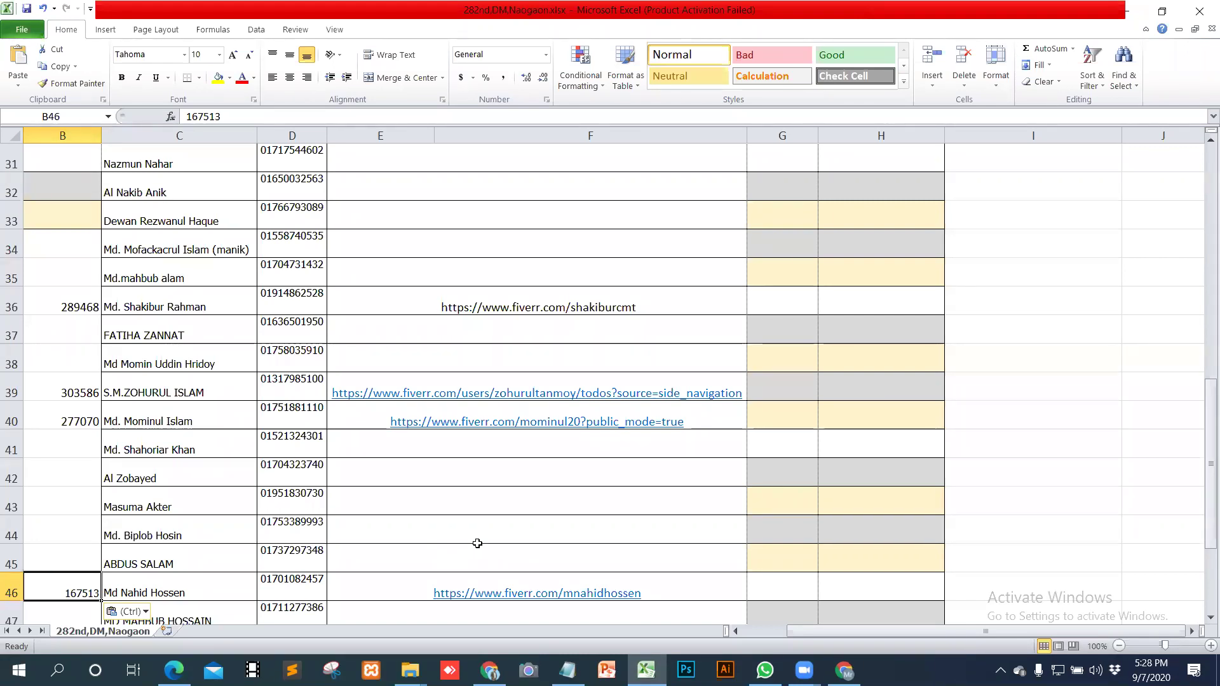
mouse_move(844, 670)
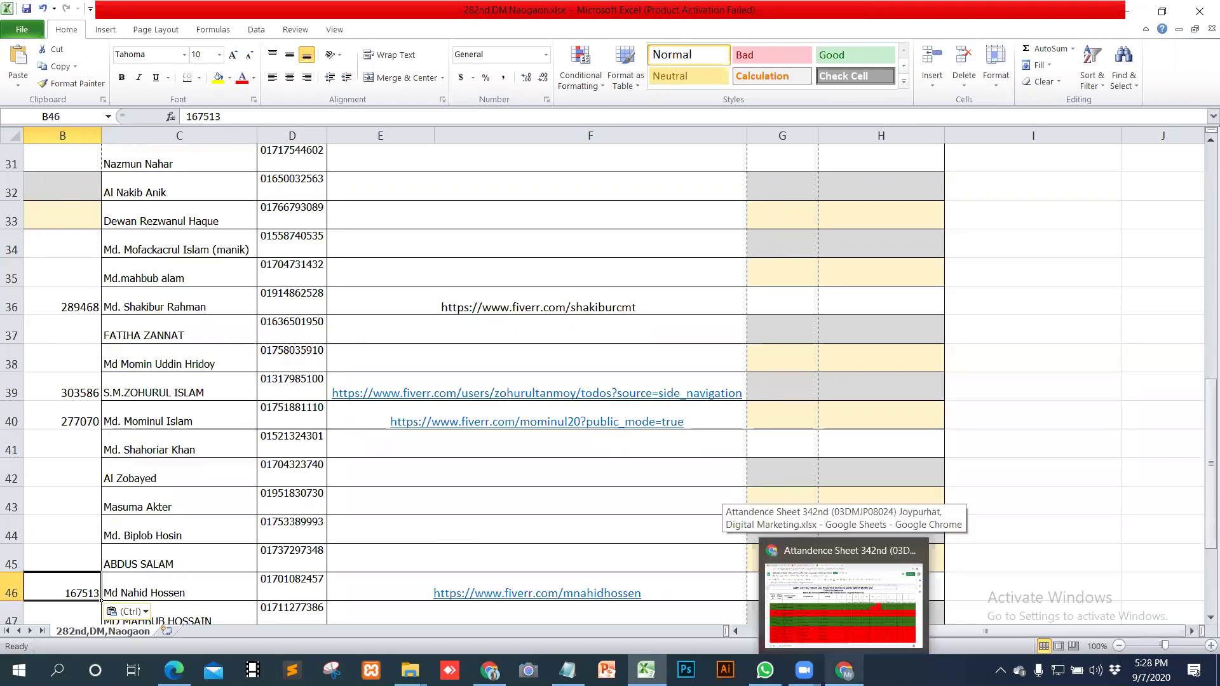
click(837, 641)
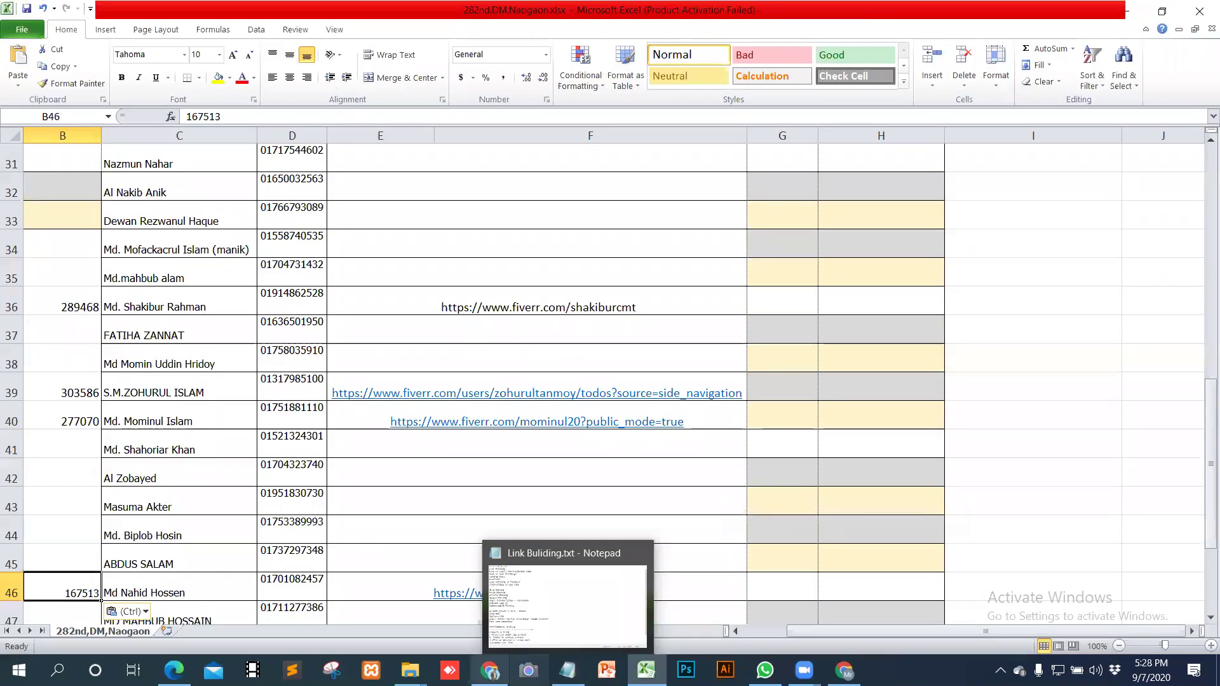
click(489, 670)
scroll(760, 483, down, 2)
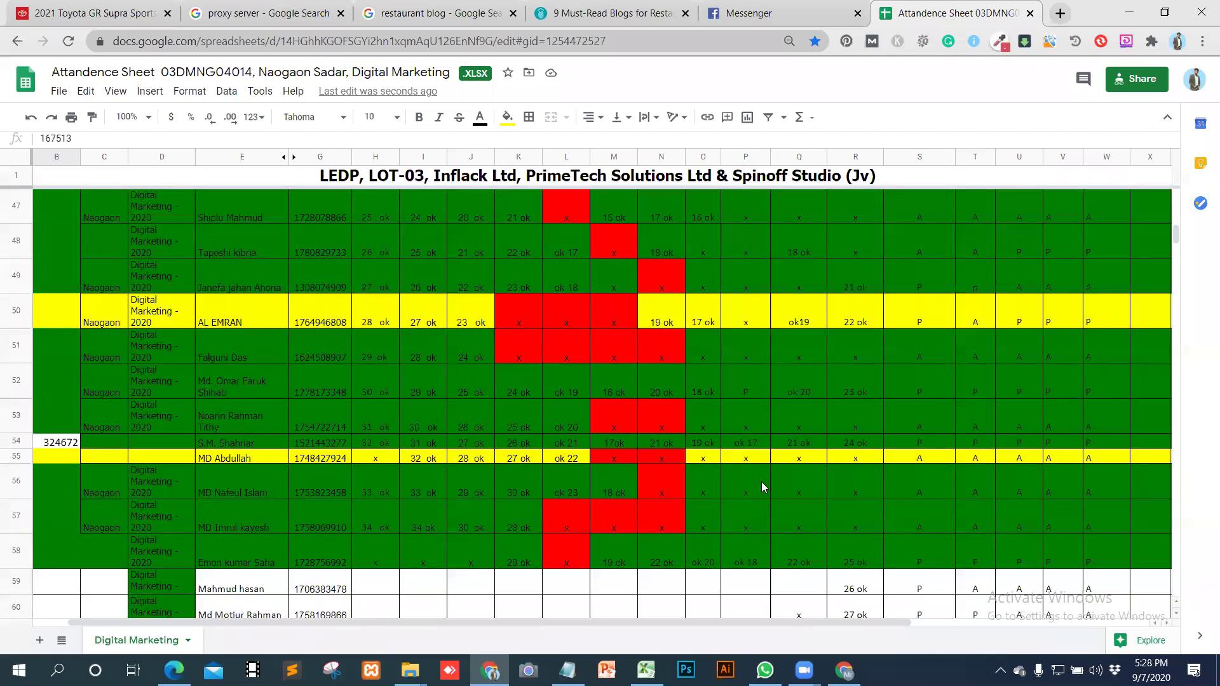
Select all of column B and apply All borders to it
scroll(49, 219, up, 2)
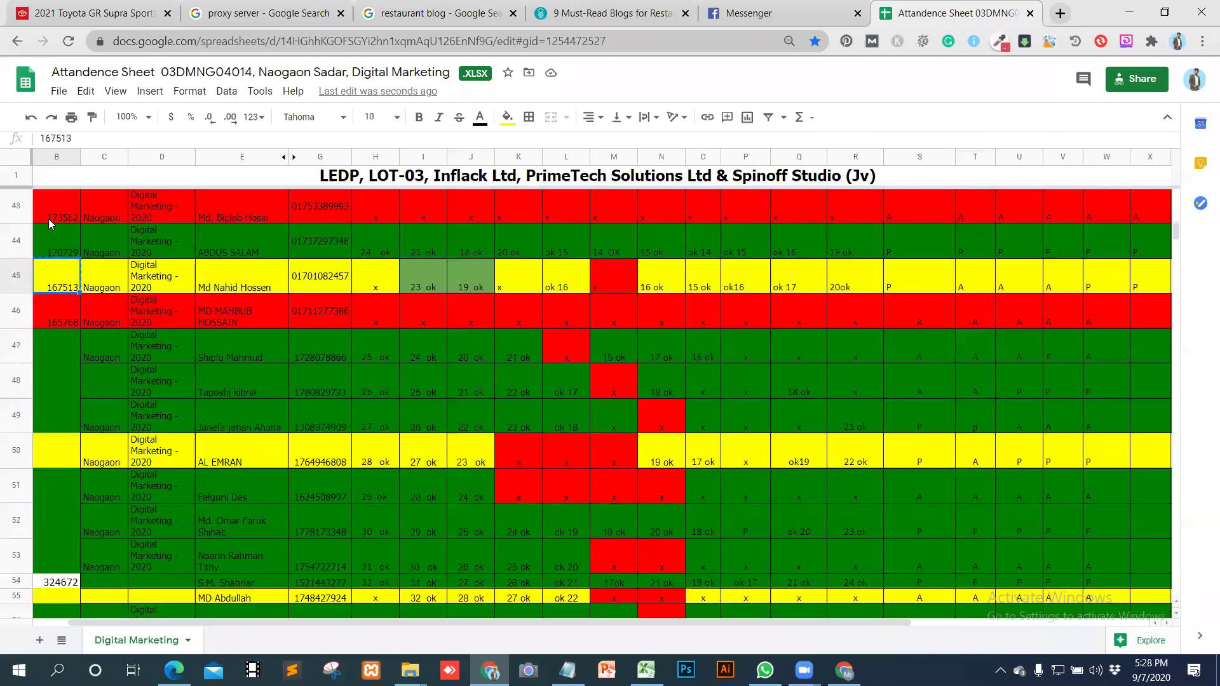
mouse_move(58, 342)
mouse_down()
mouse_move(50, 513)
mouse_move(59, 358)
mouse_up()
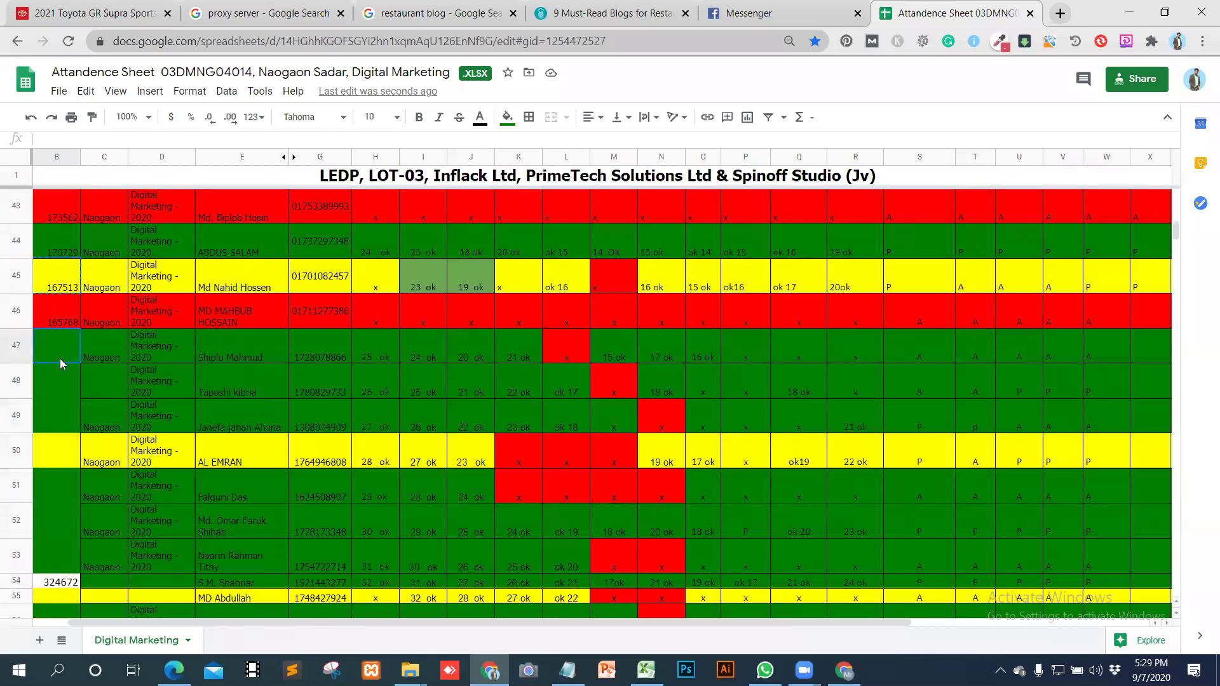
click(57, 157)
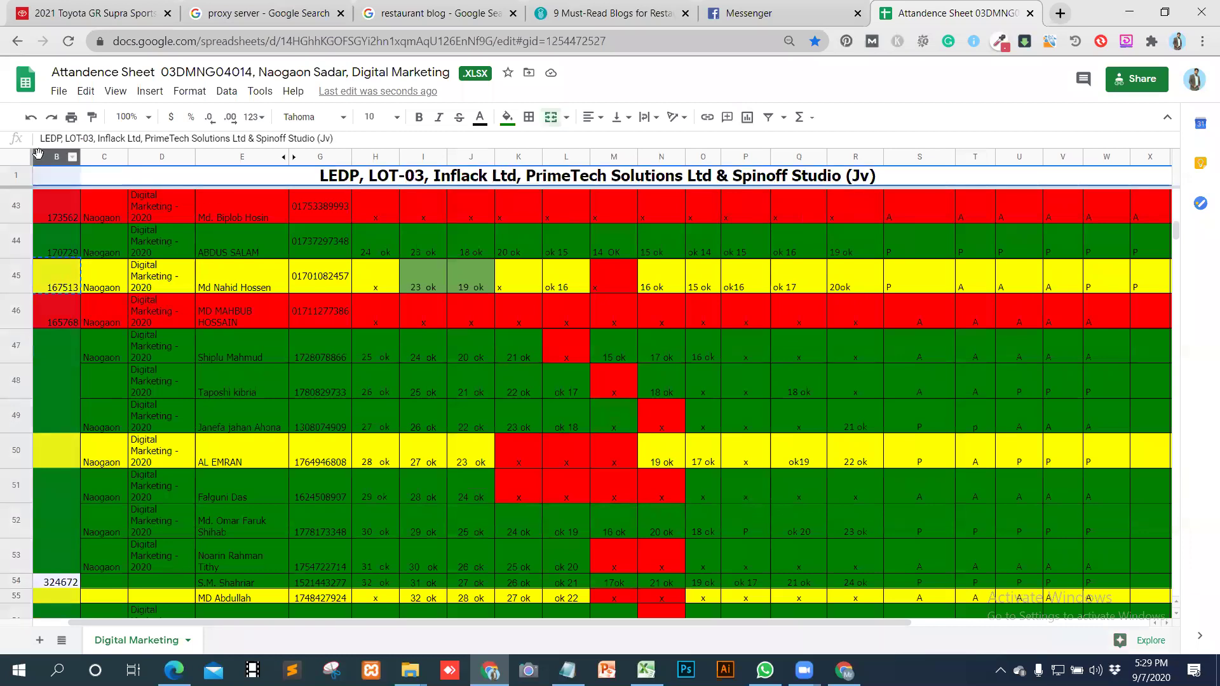
click(528, 119)
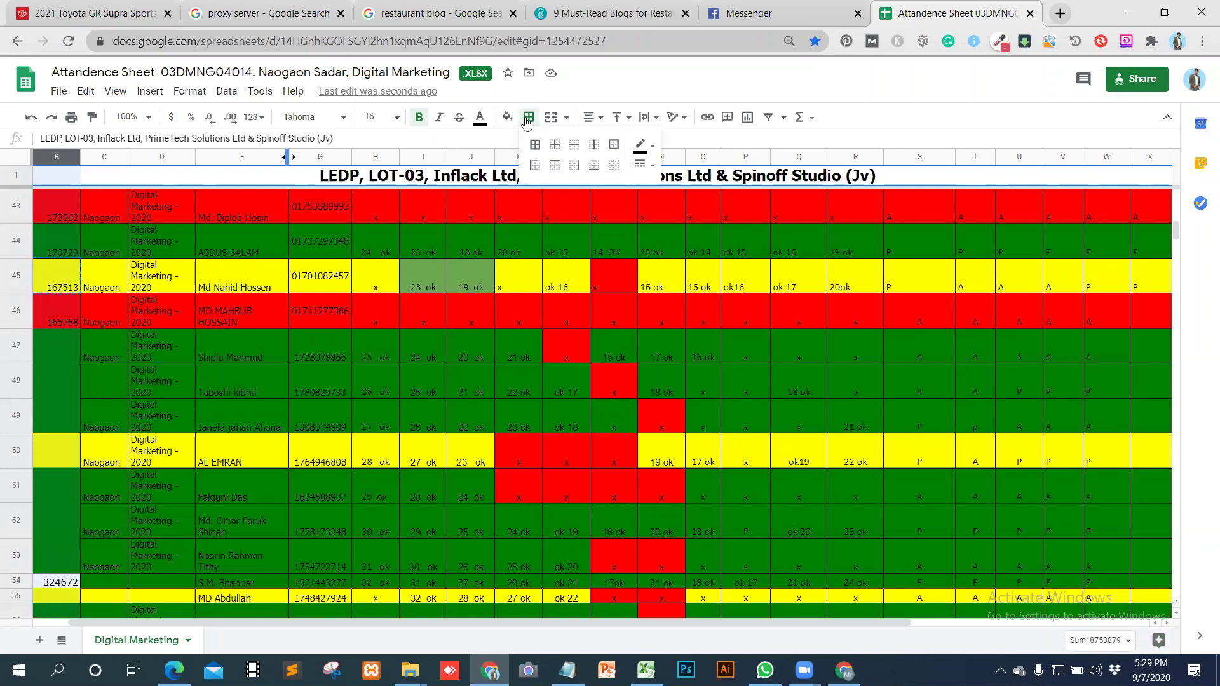
click(534, 145)
scroll(758, 414, down, 2)
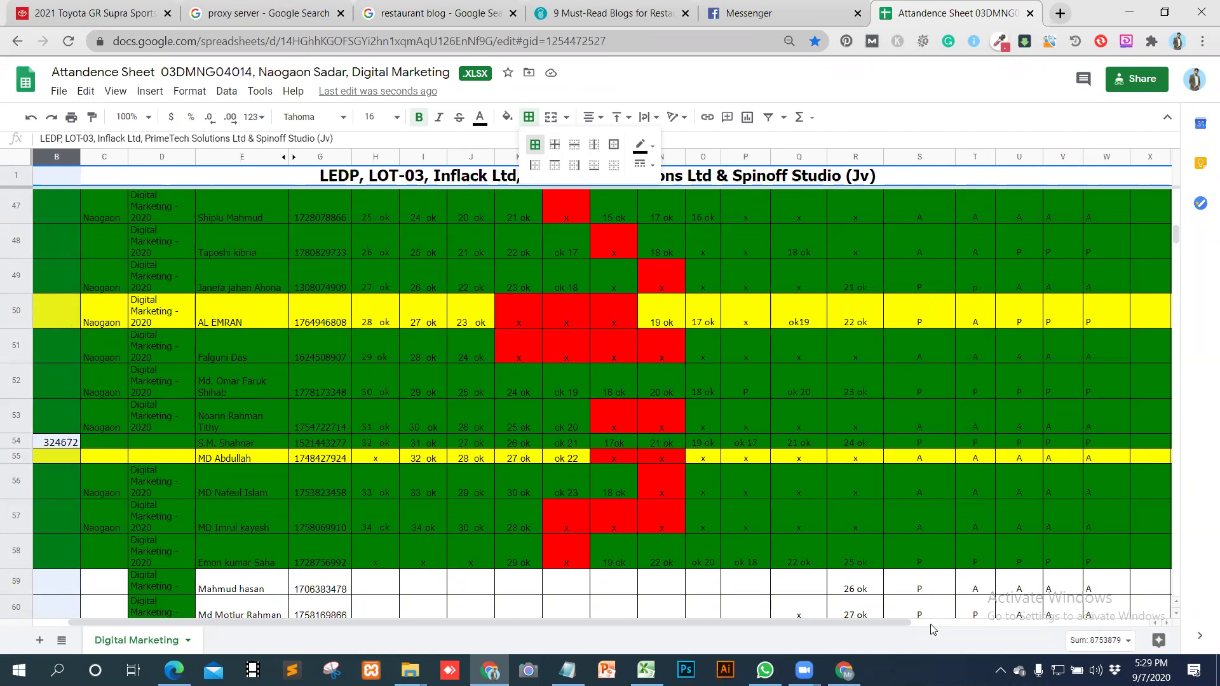
click(933, 626)
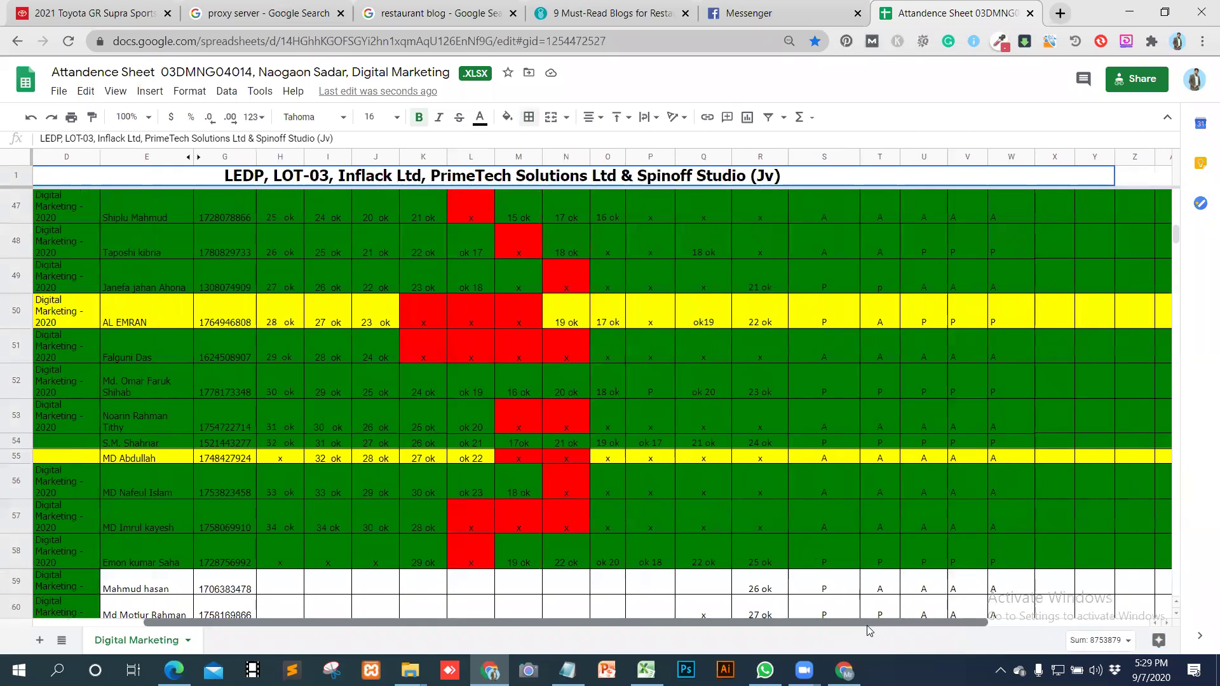
scroll(1078, 400, up, 3)
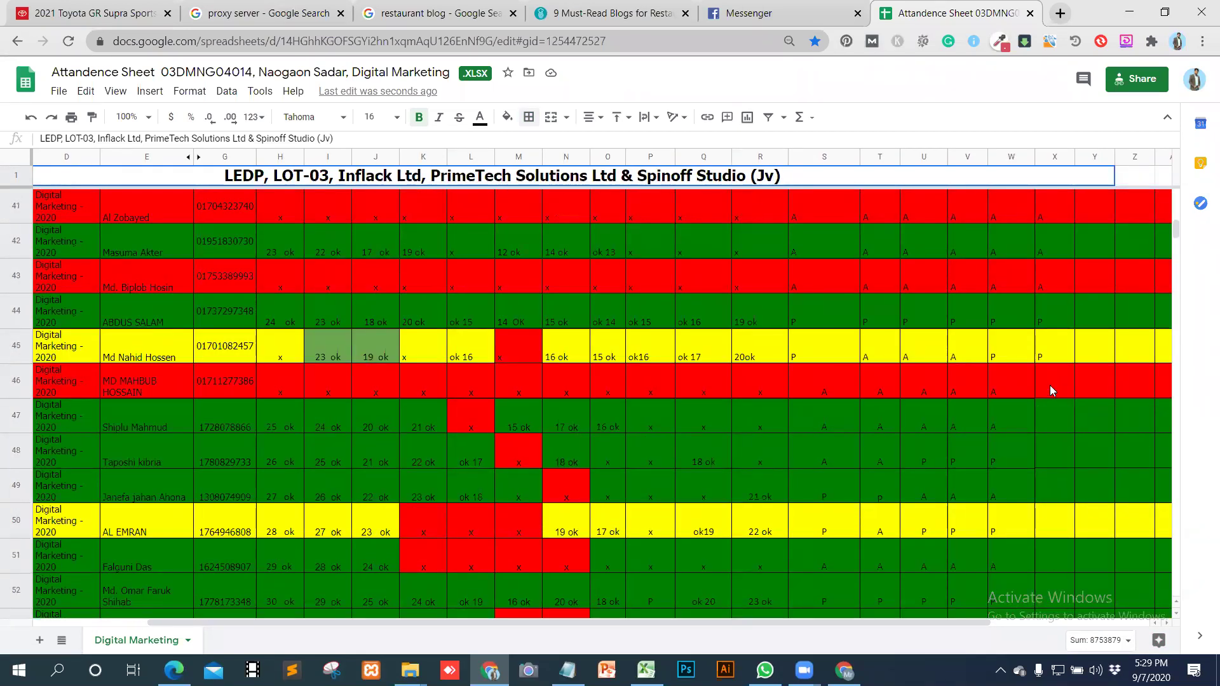
Mark X46 and X47 as A and fill row 47 red
click(1050, 390)
text(A)
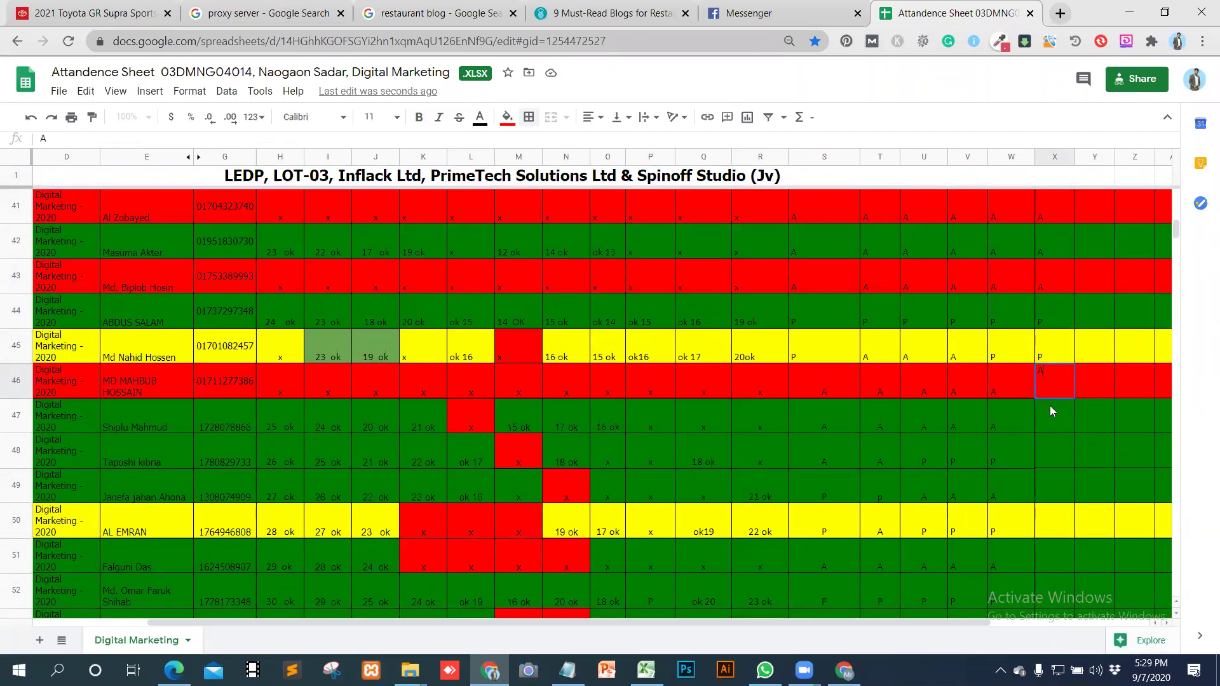
key(Return)
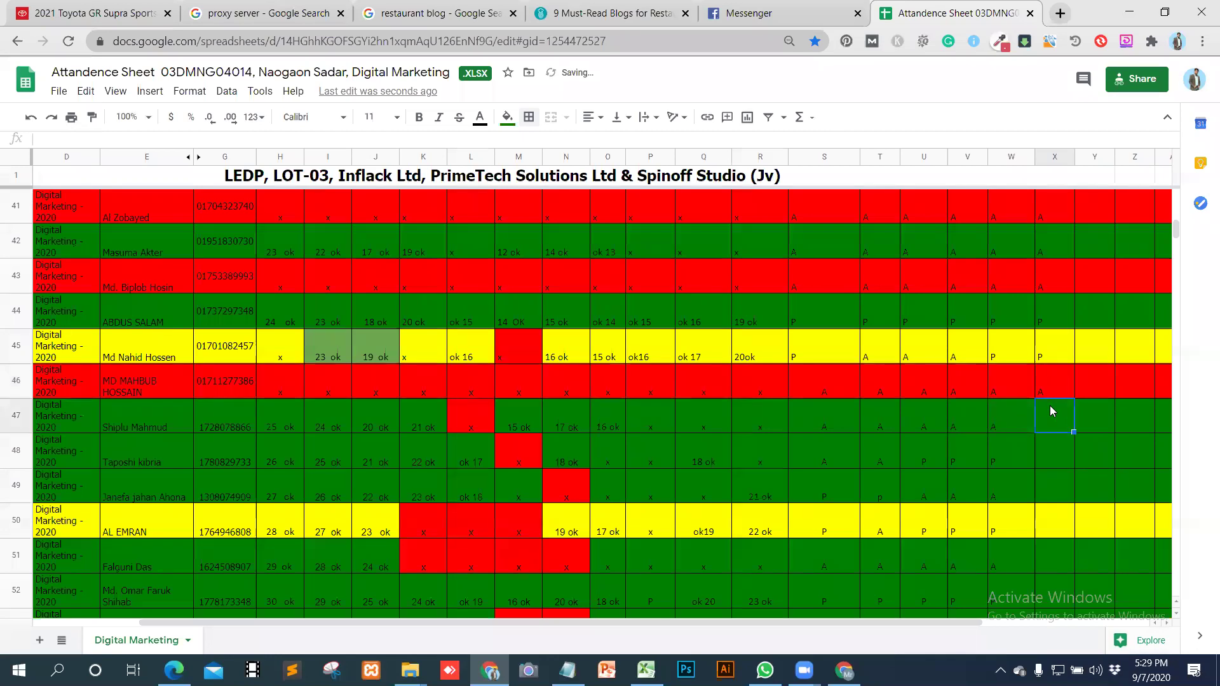
text(A)
click(17, 416)
click(507, 117)
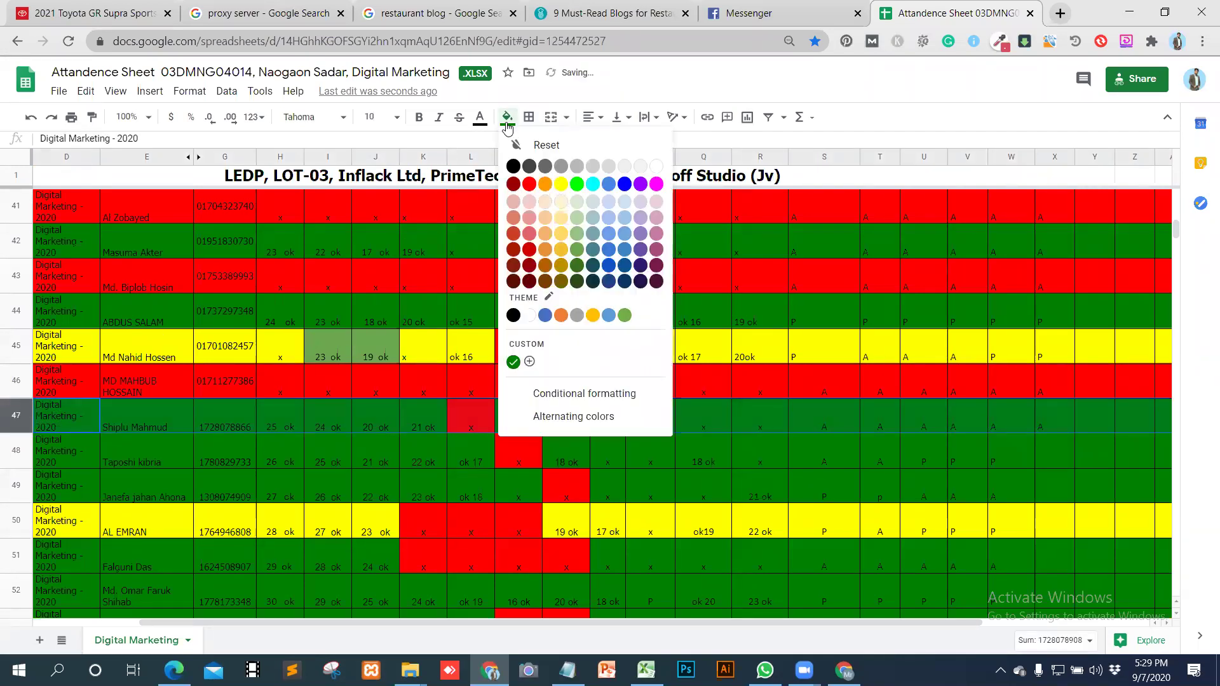
click(529, 185)
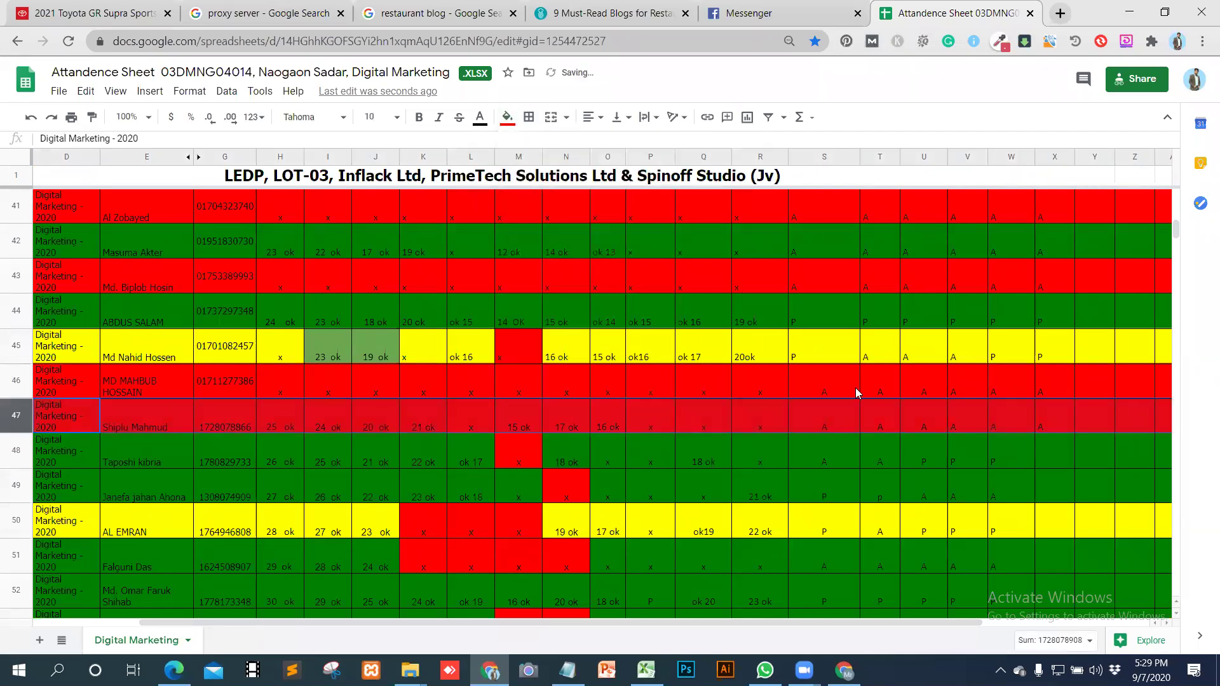
Record A in column X for rows 48 through 51, correcting row 48's initial P
click(1050, 448)
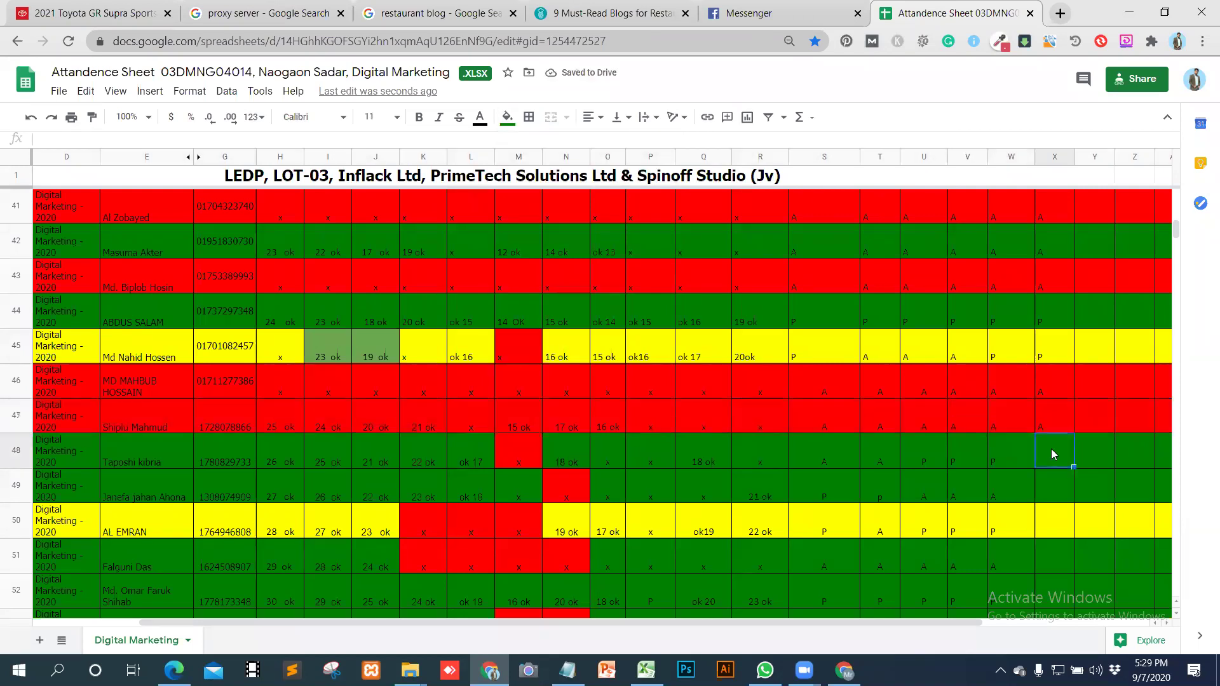
text(P)
key(Return)
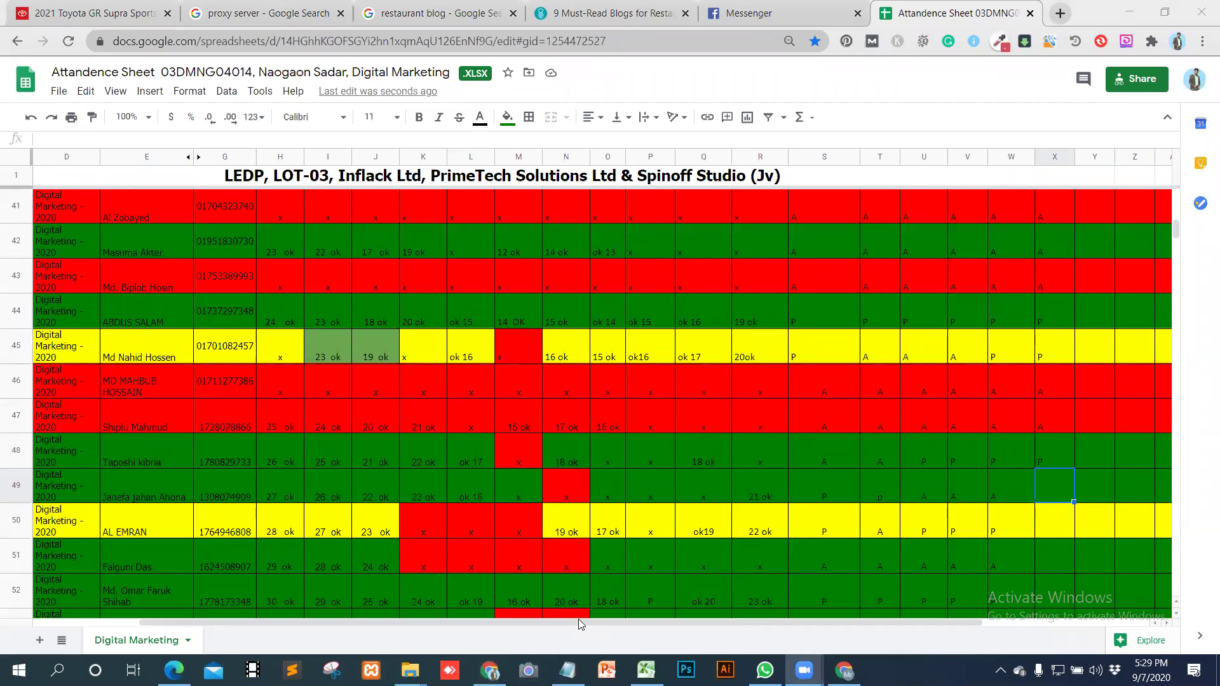
click(1047, 448)
text(A)
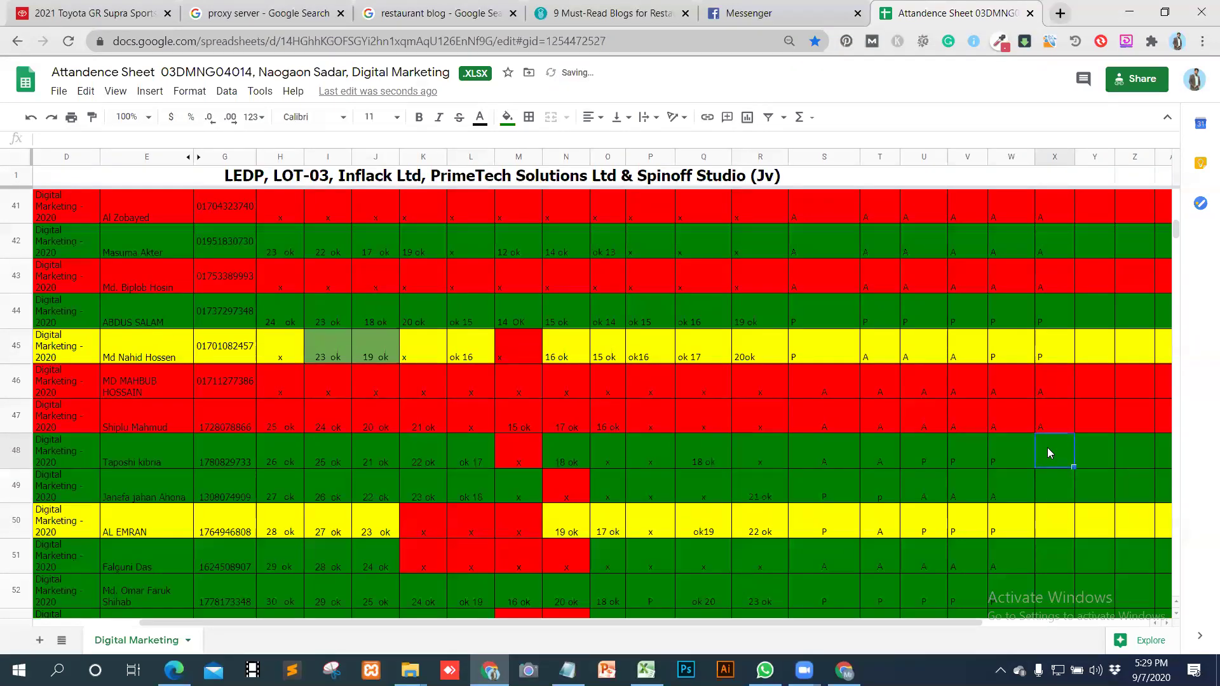
click(1050, 486)
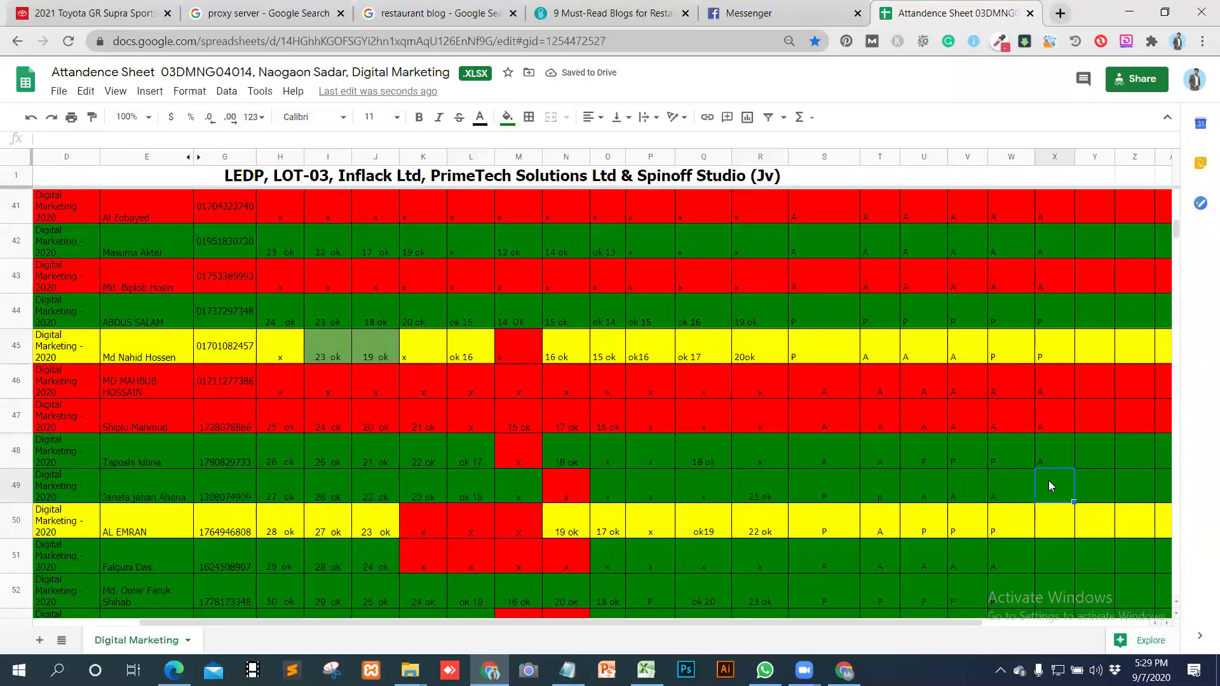
text(A)
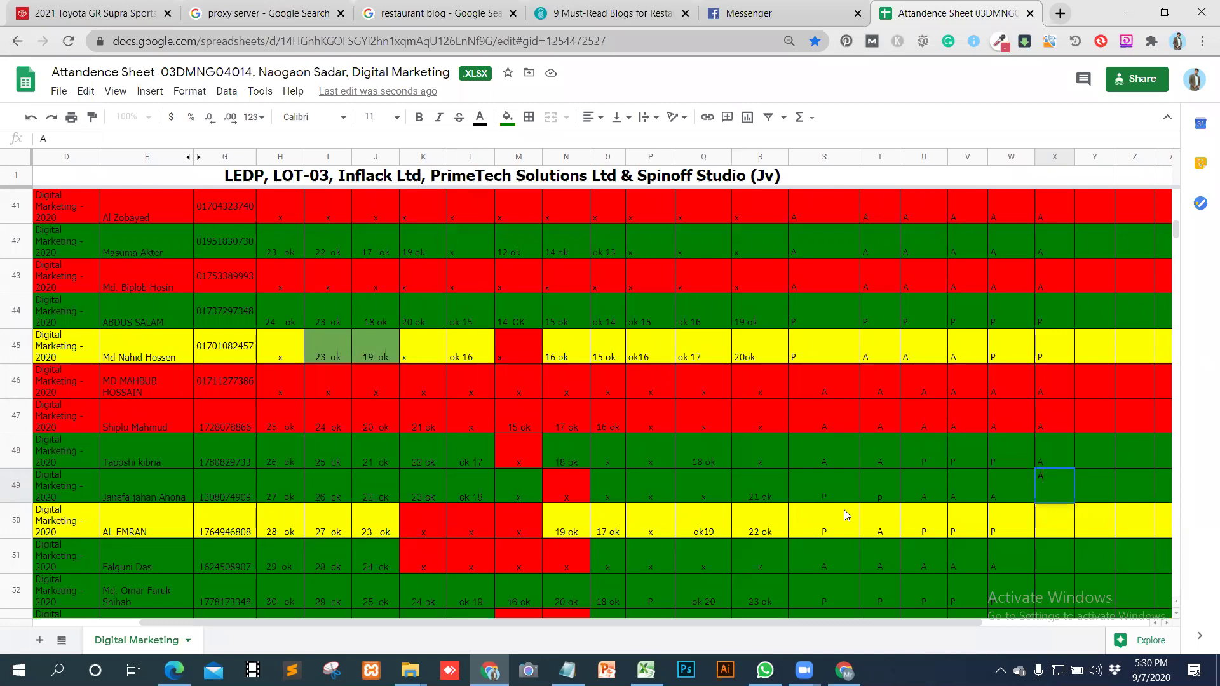
click(1059, 517)
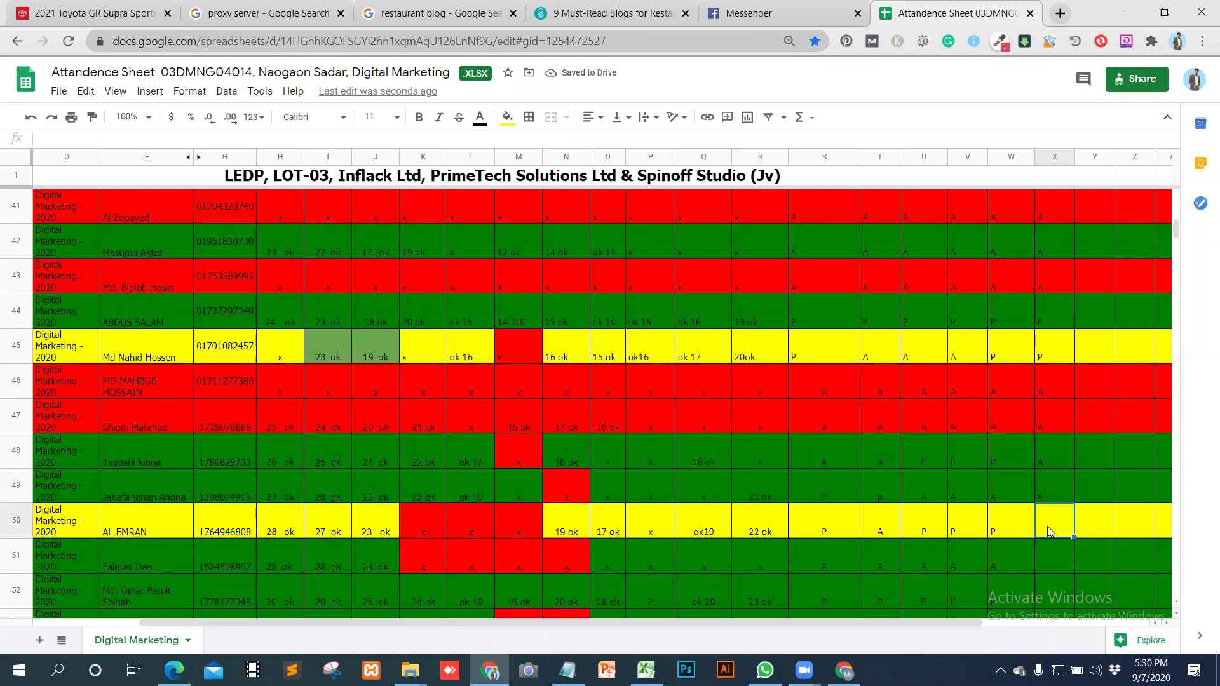
text(A)
click(1048, 557)
text(A)
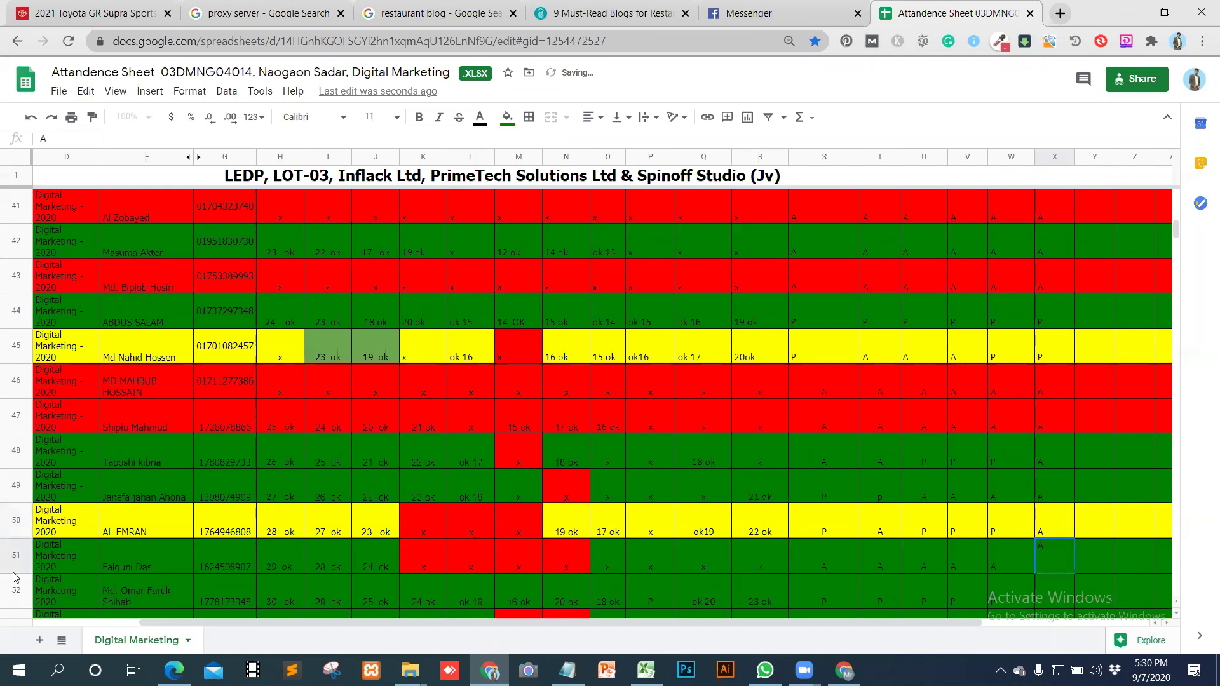
click(12, 558)
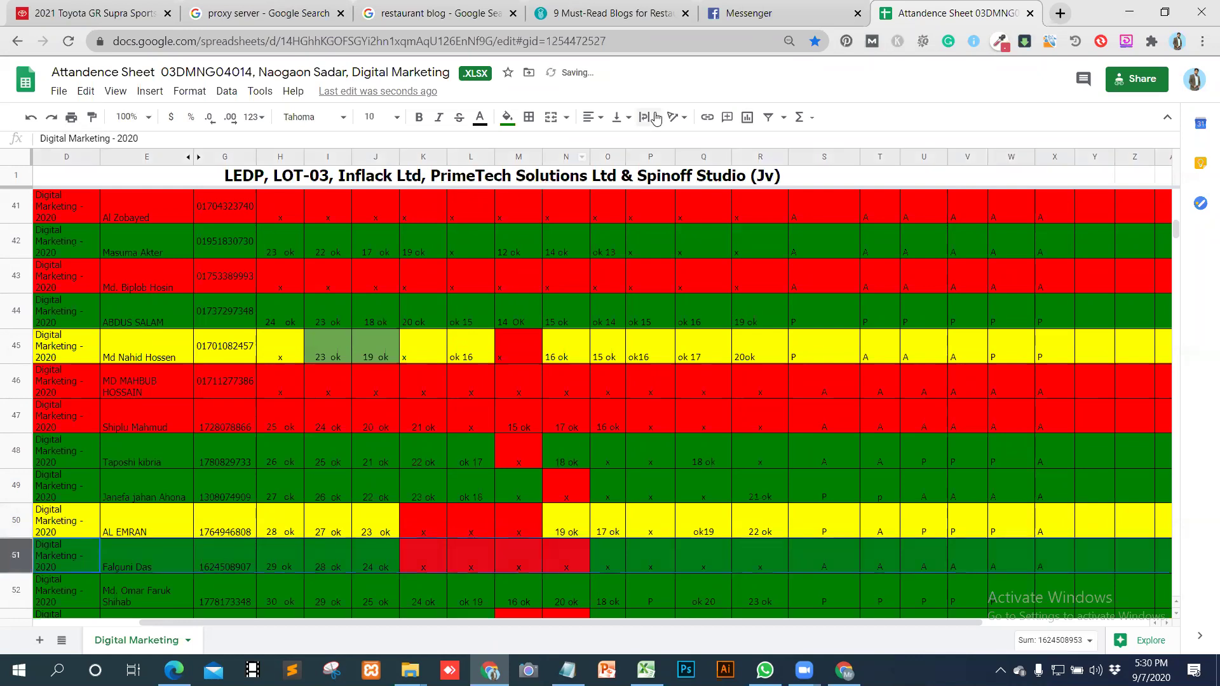
Fill row 51 red and mark row 52 as P in column X
click(507, 118)
click(529, 185)
click(1056, 593)
text(P)
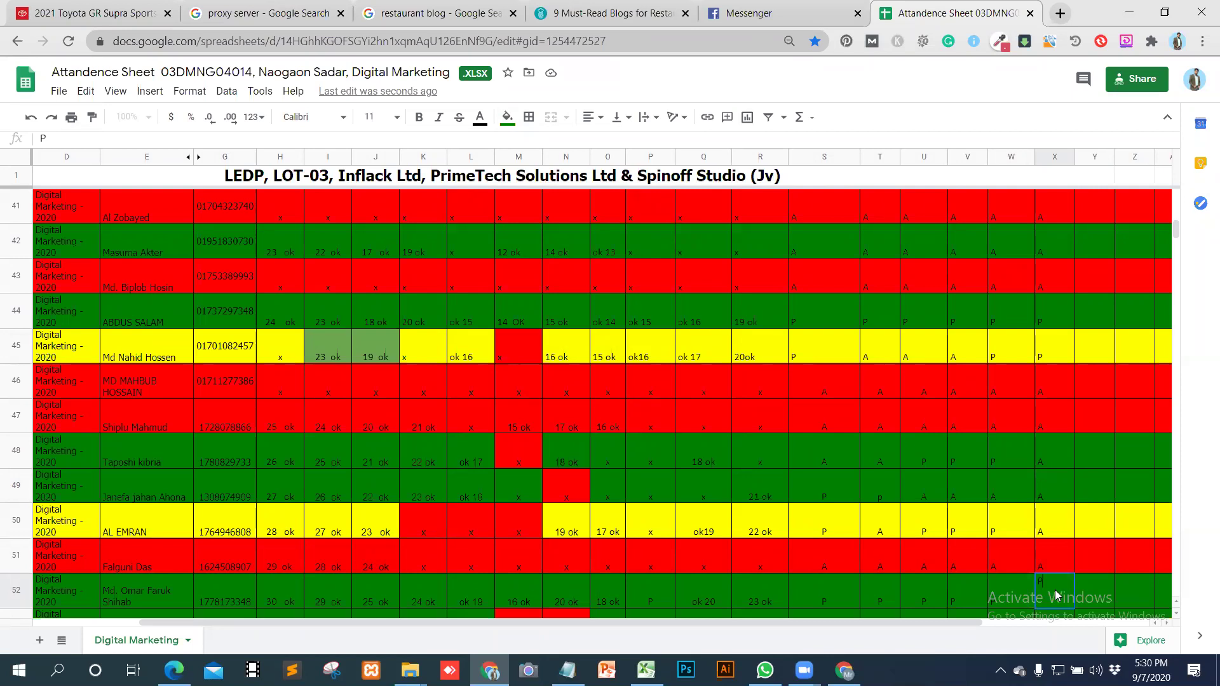
scroll(1086, 591, down, 1)
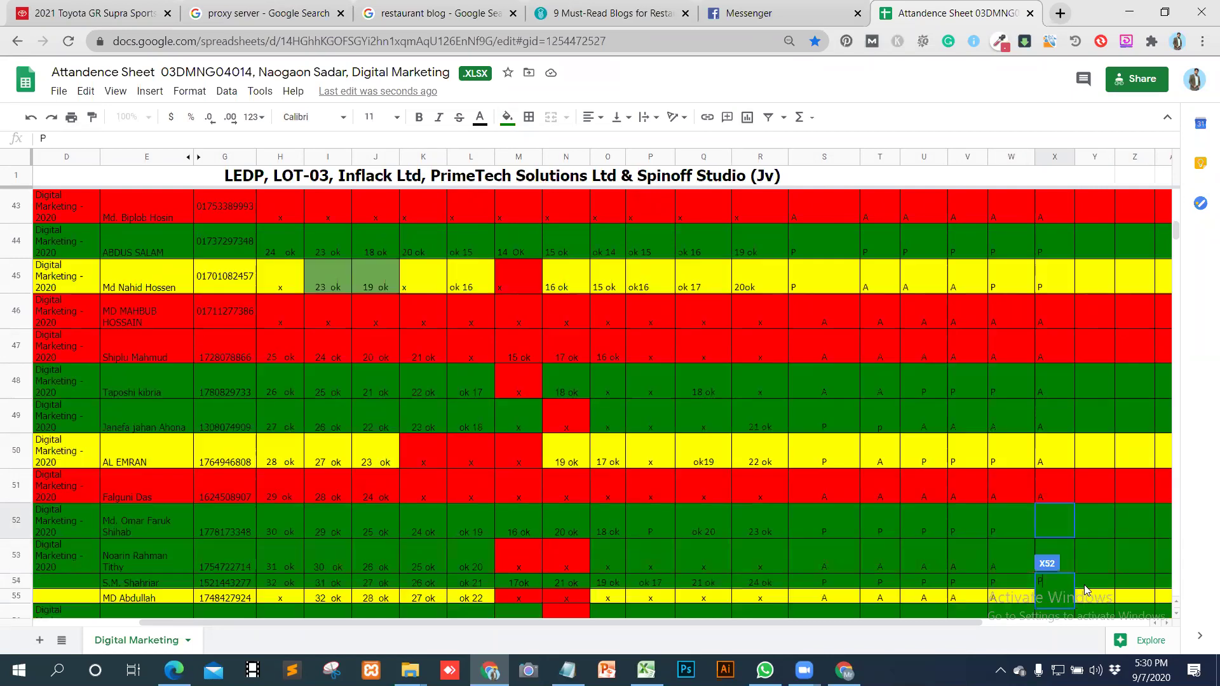
click(1071, 552)
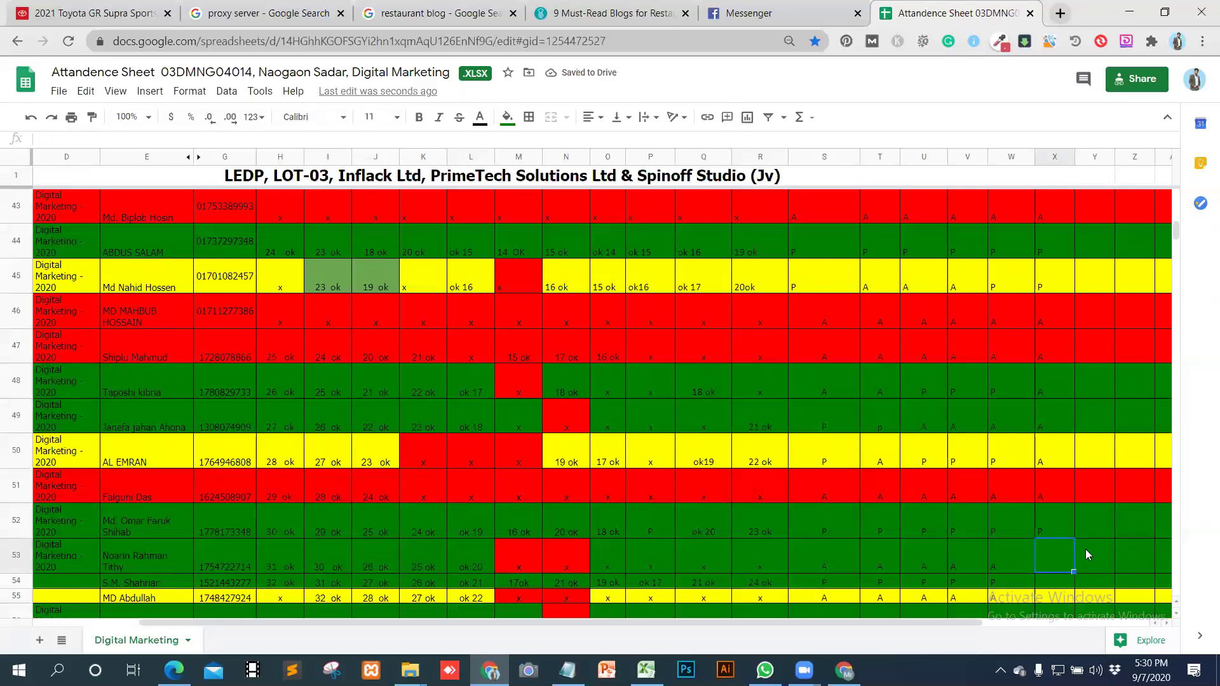
Fill row 53 red and mark row 54 as P
scroll(1090, 552, down, 1)
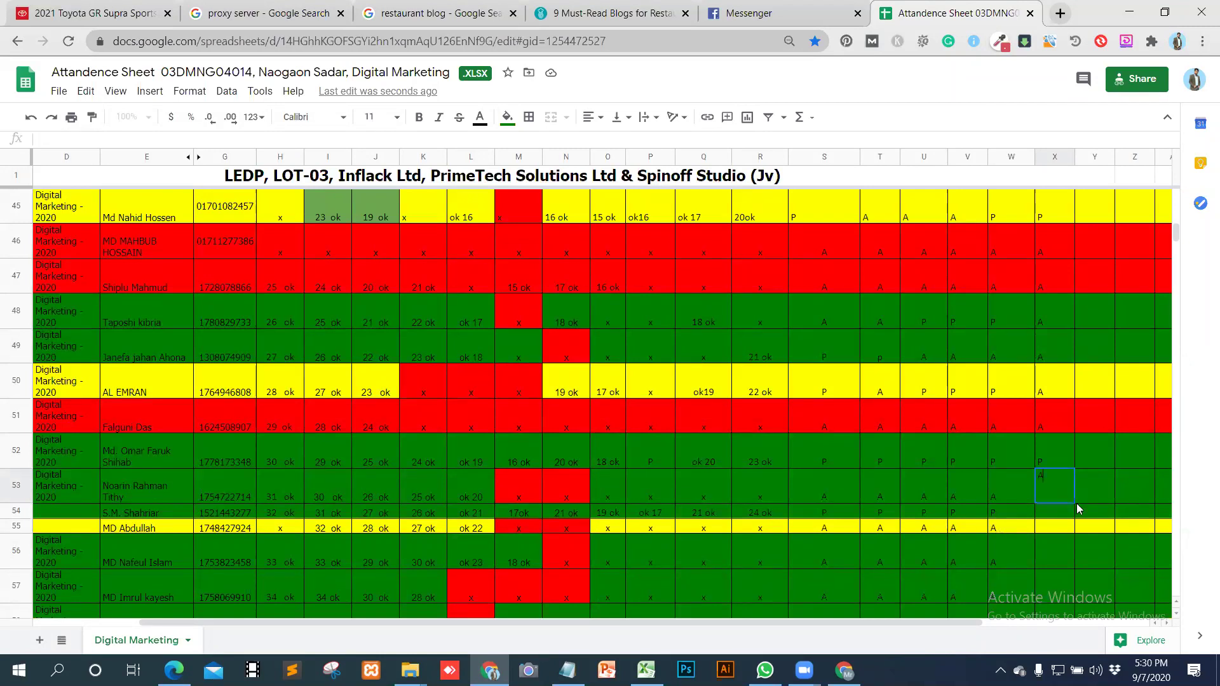
click(12, 485)
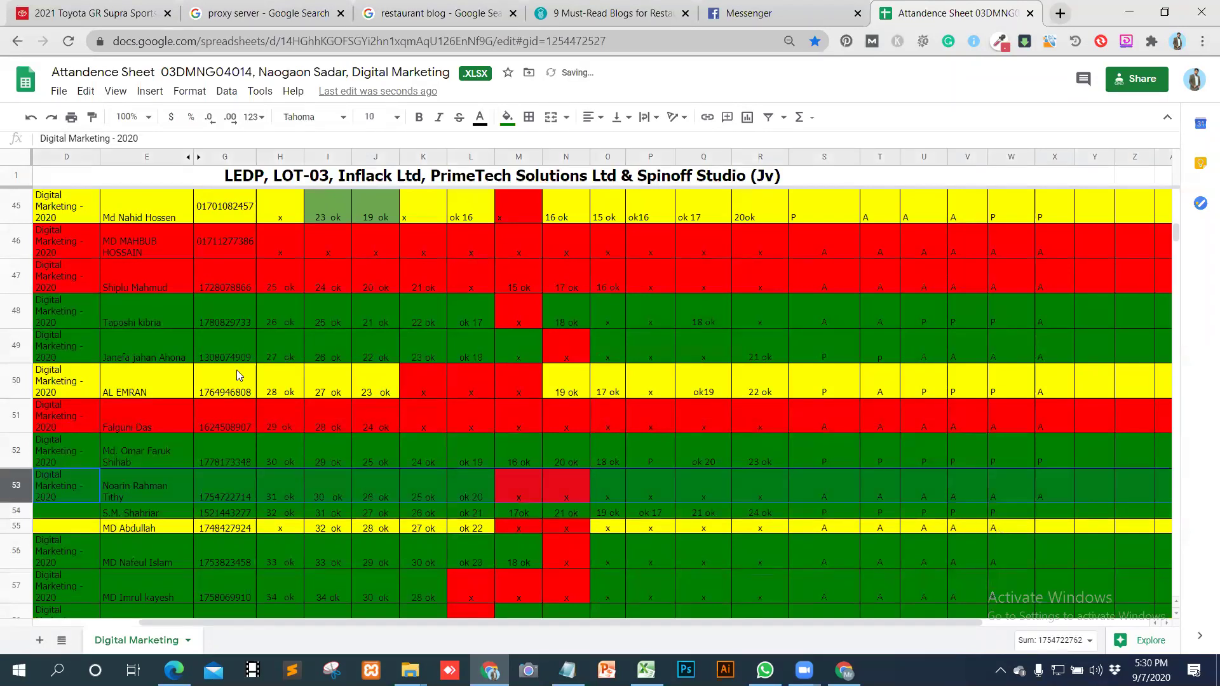
click(507, 117)
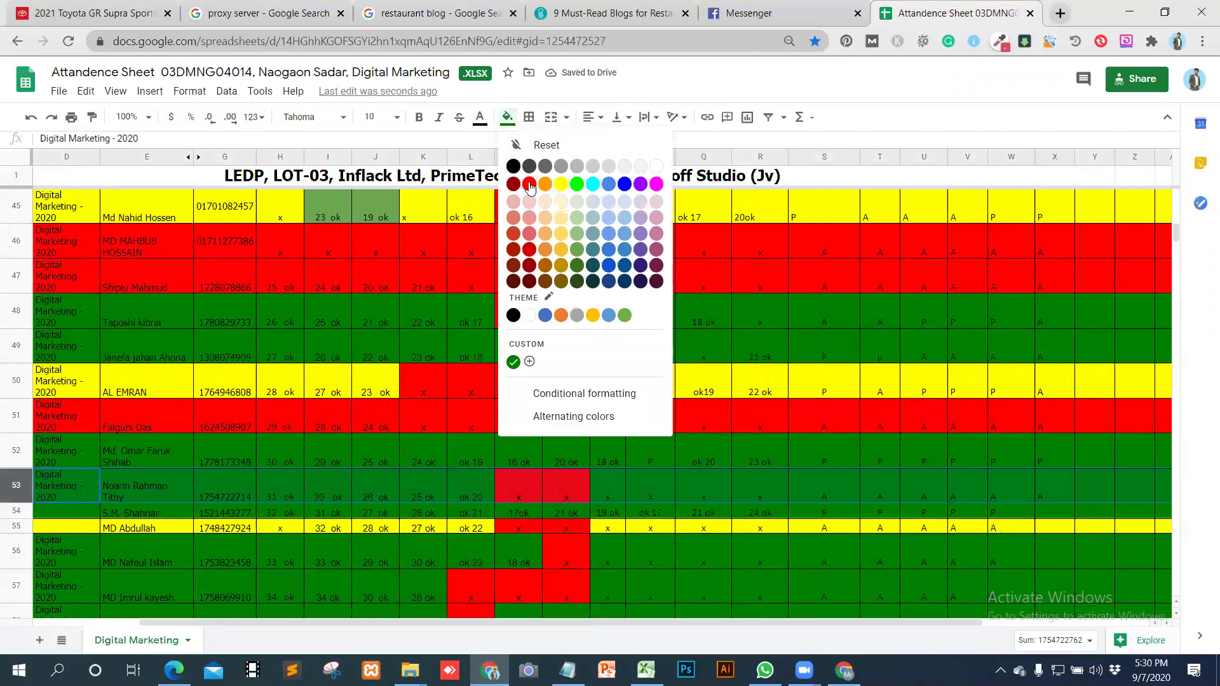
click(529, 184)
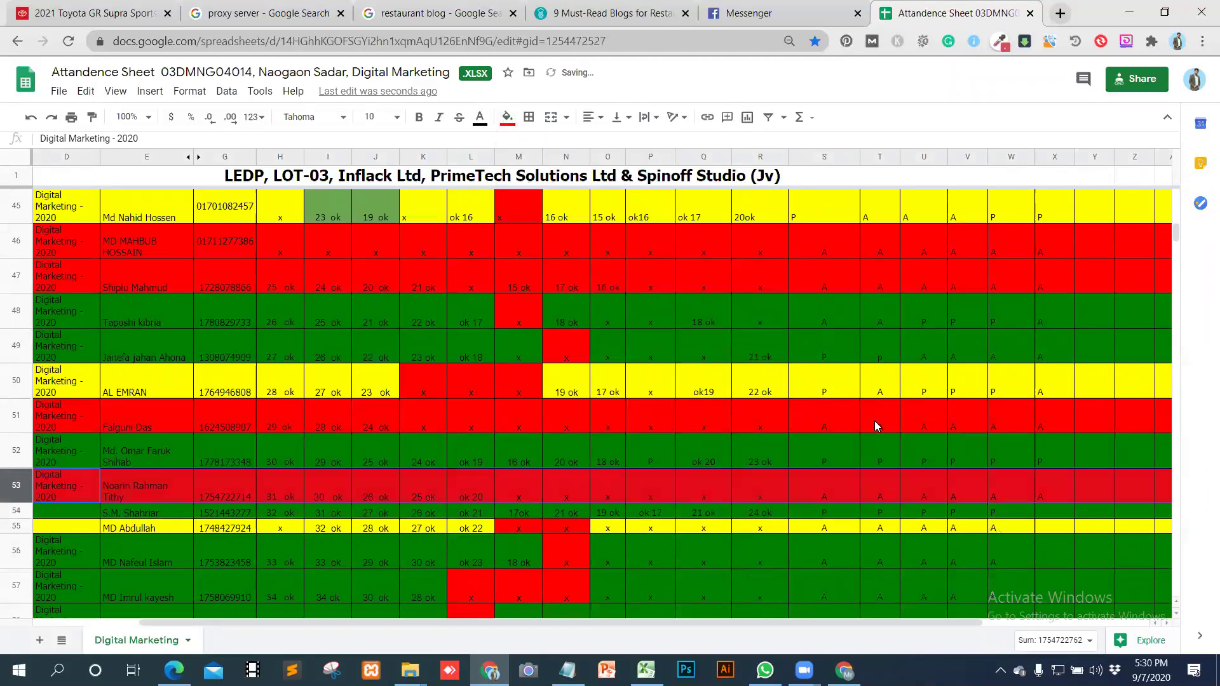
click(1055, 511)
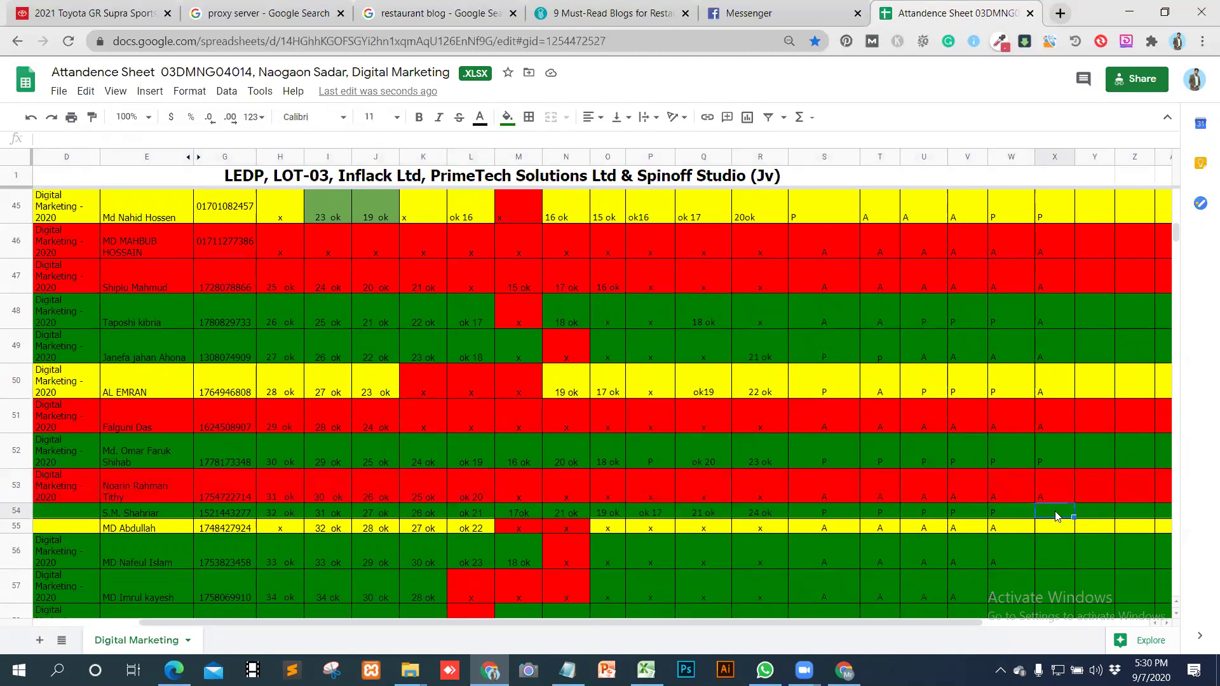
text(P)
Make rows 54 and 55 taller, fill row 55 red, and mark it P
drag(23, 521, 25, 527)
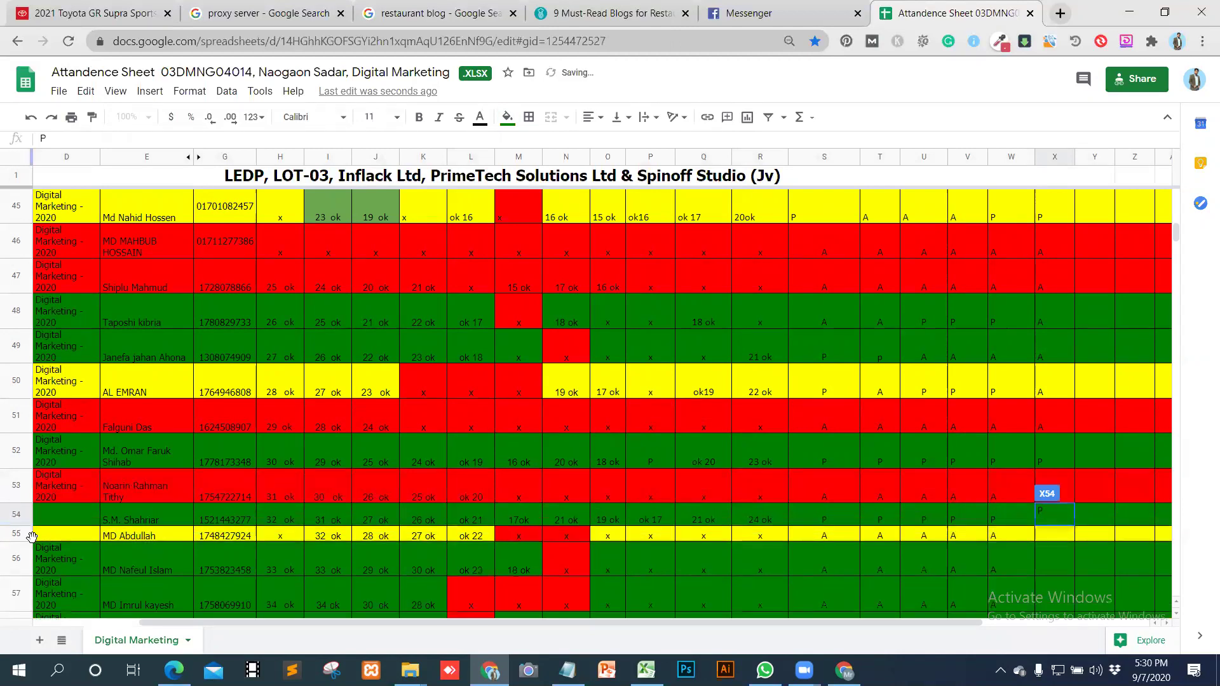
drag(23, 542, 22, 550)
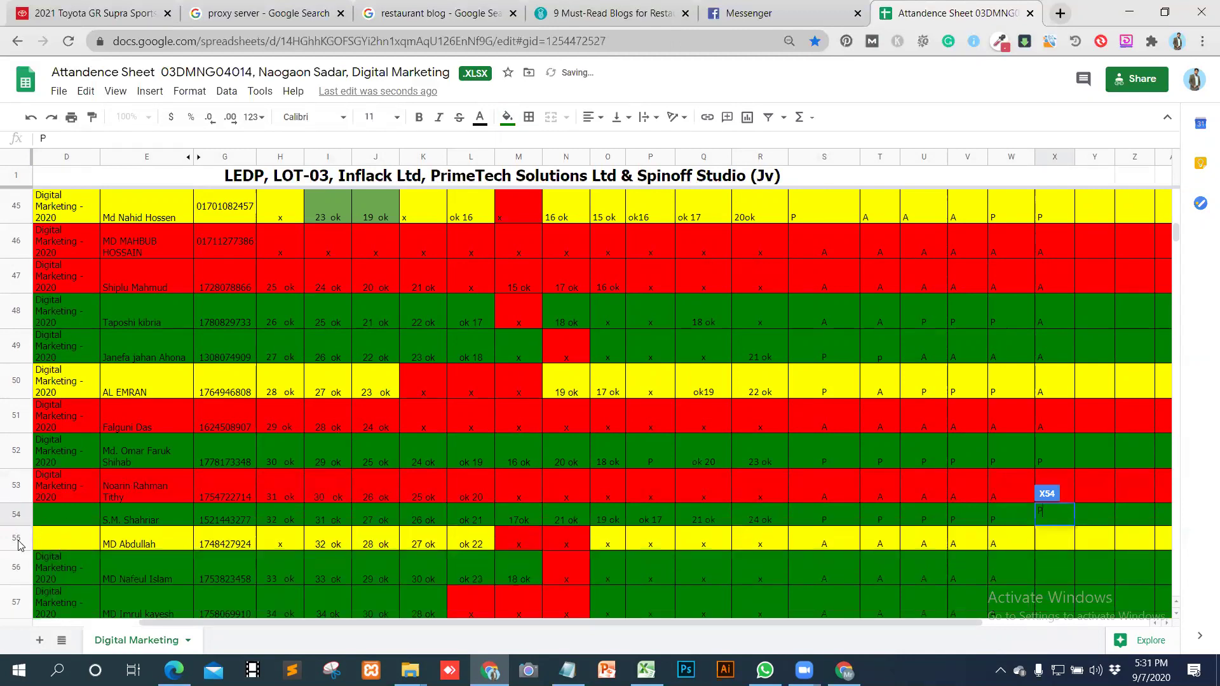
click(21, 538)
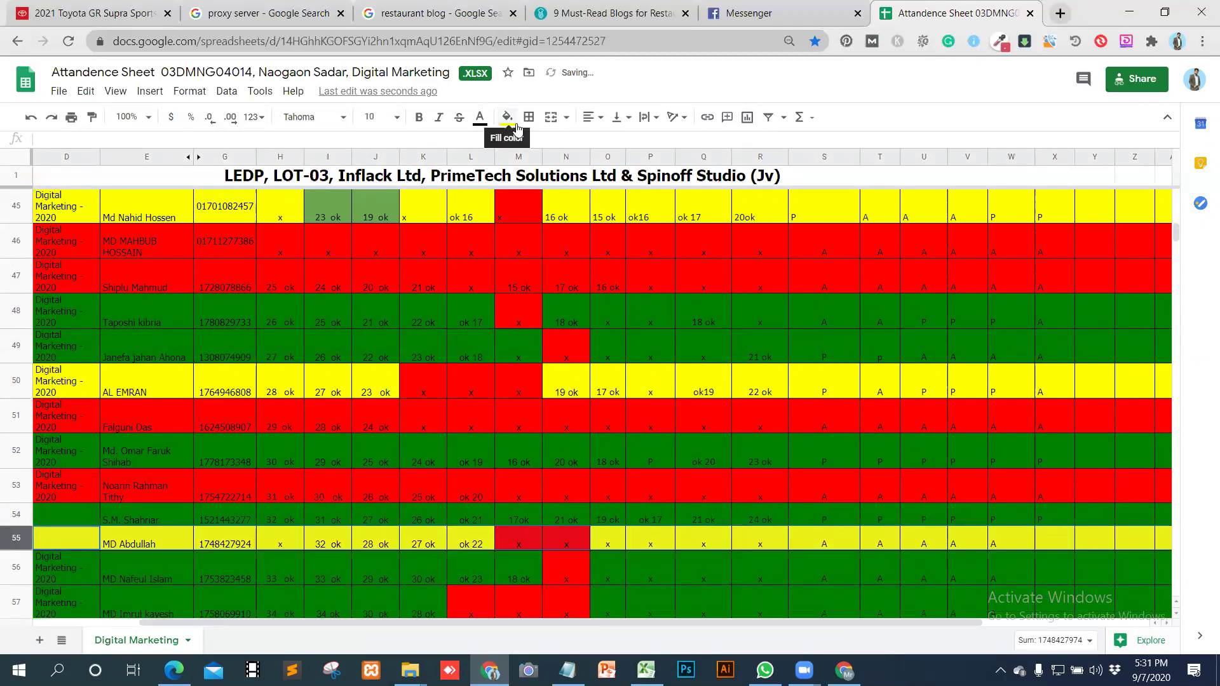
click(518, 129)
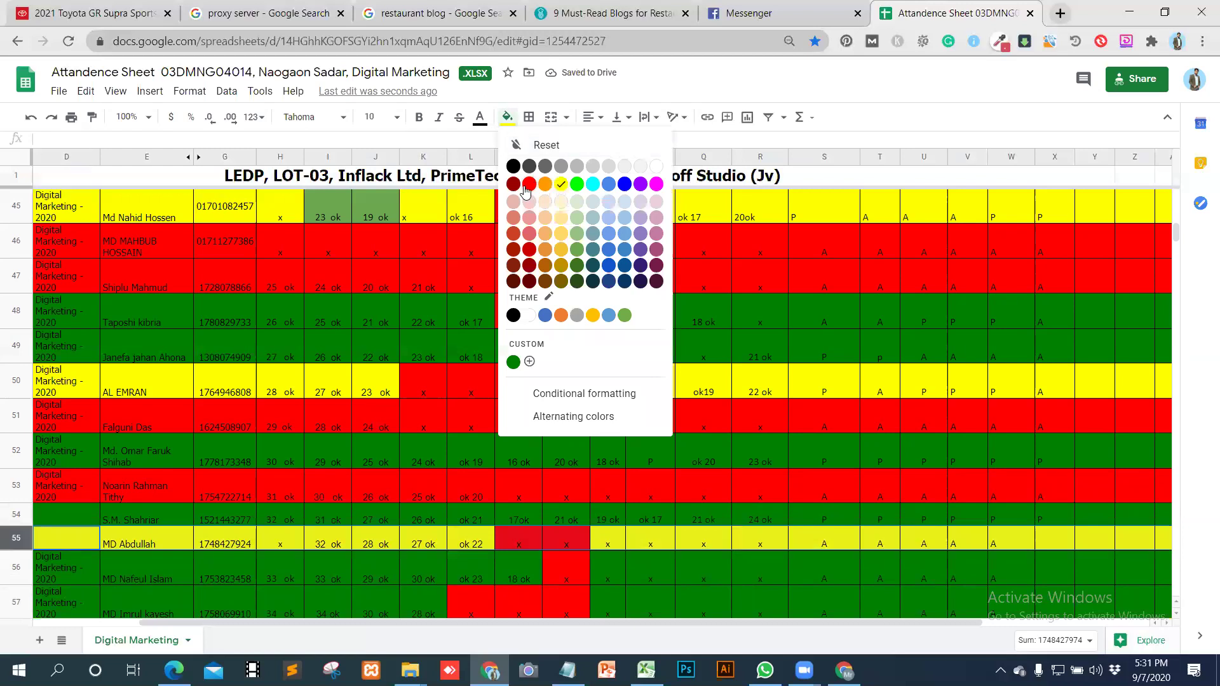
click(547, 209)
click(1055, 546)
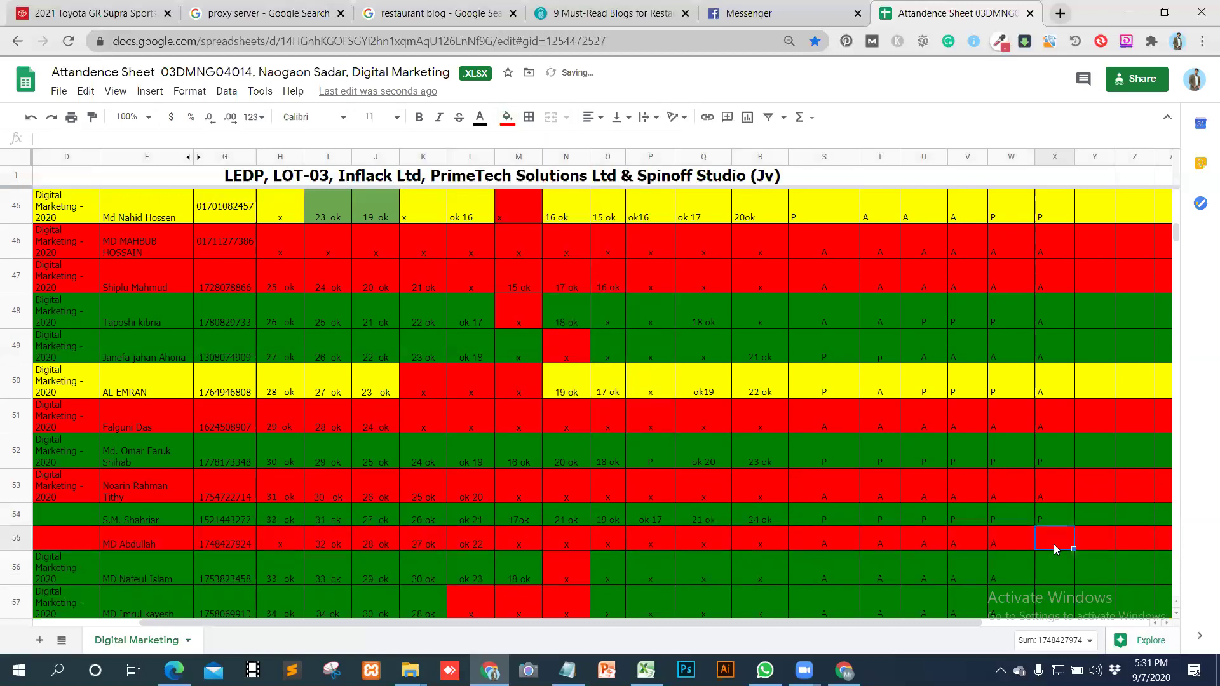
text(P)
key(Return)
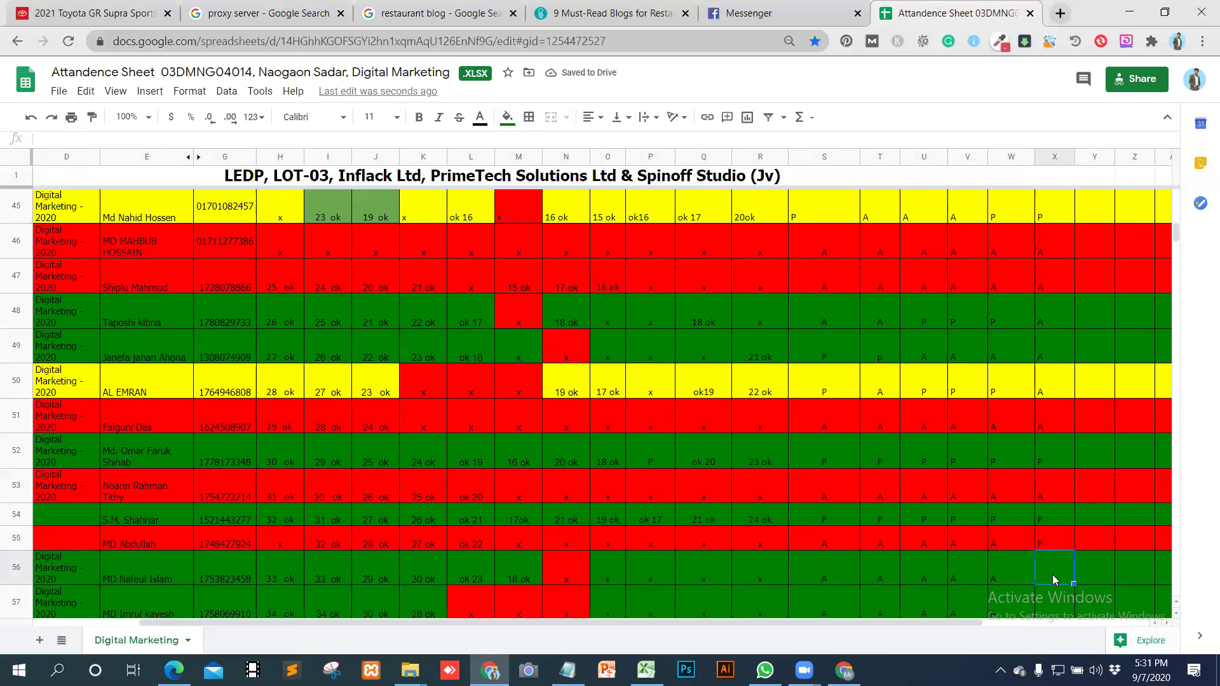
Mark row 56 as A and fill rows 56 and 57 red
text(A)
click(20, 574)
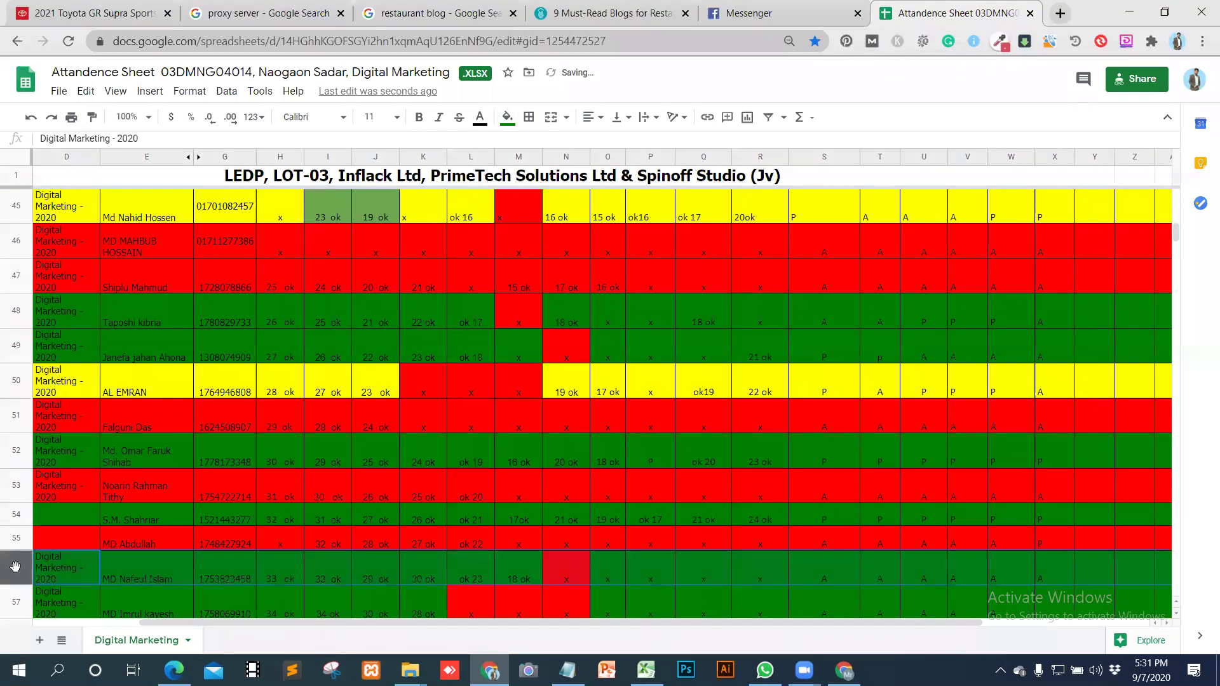
click(507, 118)
click(527, 185)
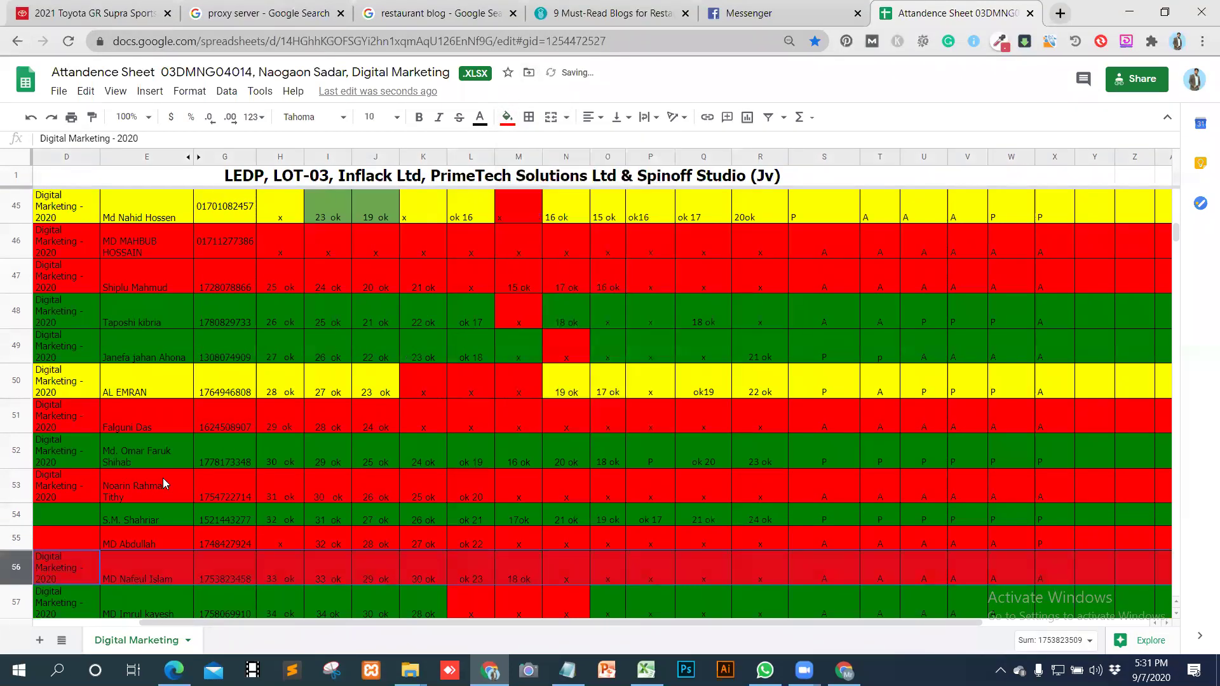
scroll(16, 598, down, 1)
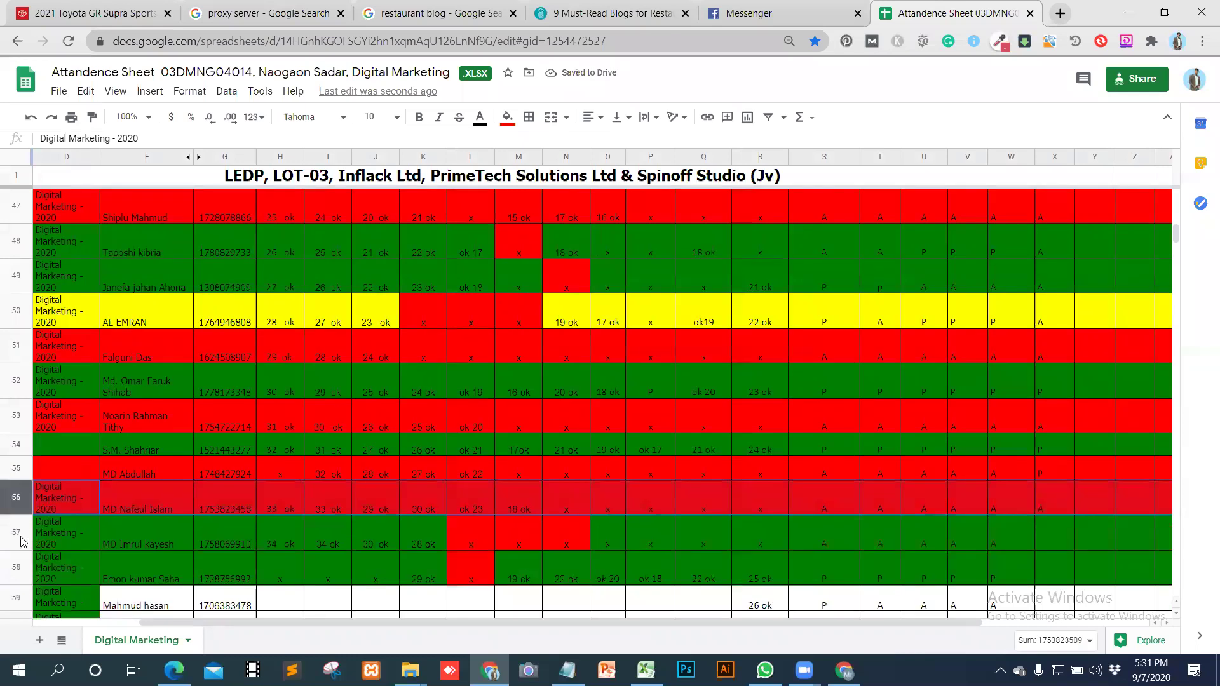
click(21, 542)
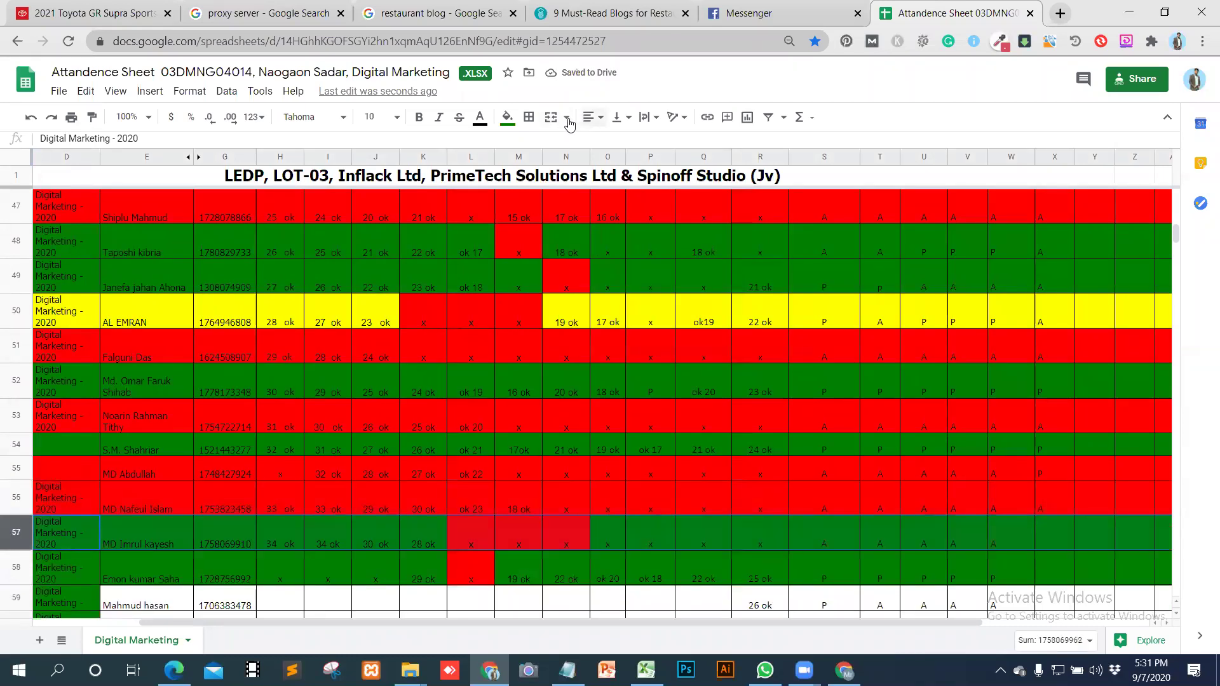
click(507, 118)
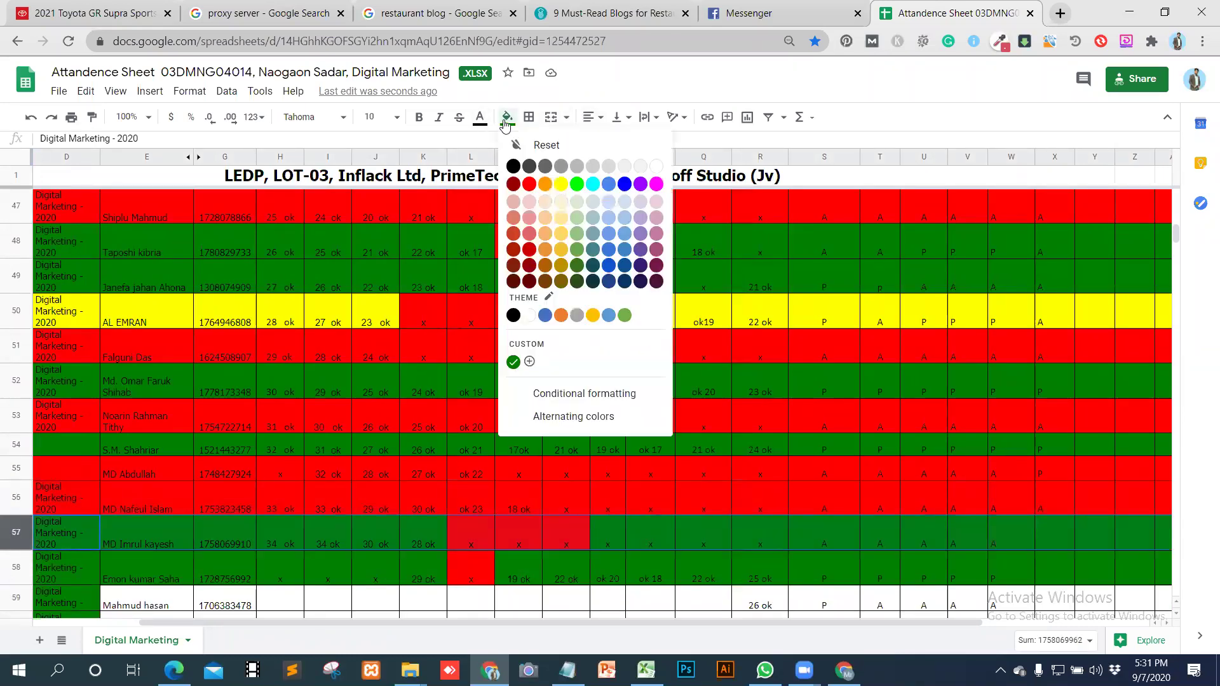
click(527, 185)
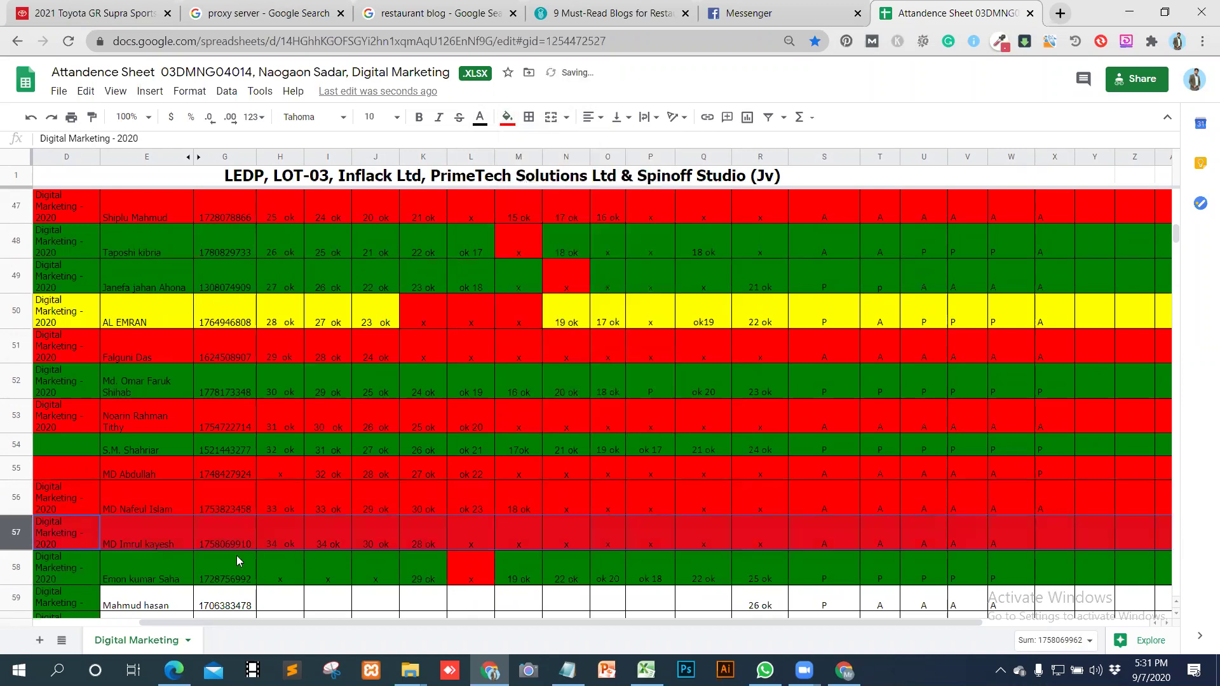
Mark row 57 as A and row 58 as P in column X
click(21, 567)
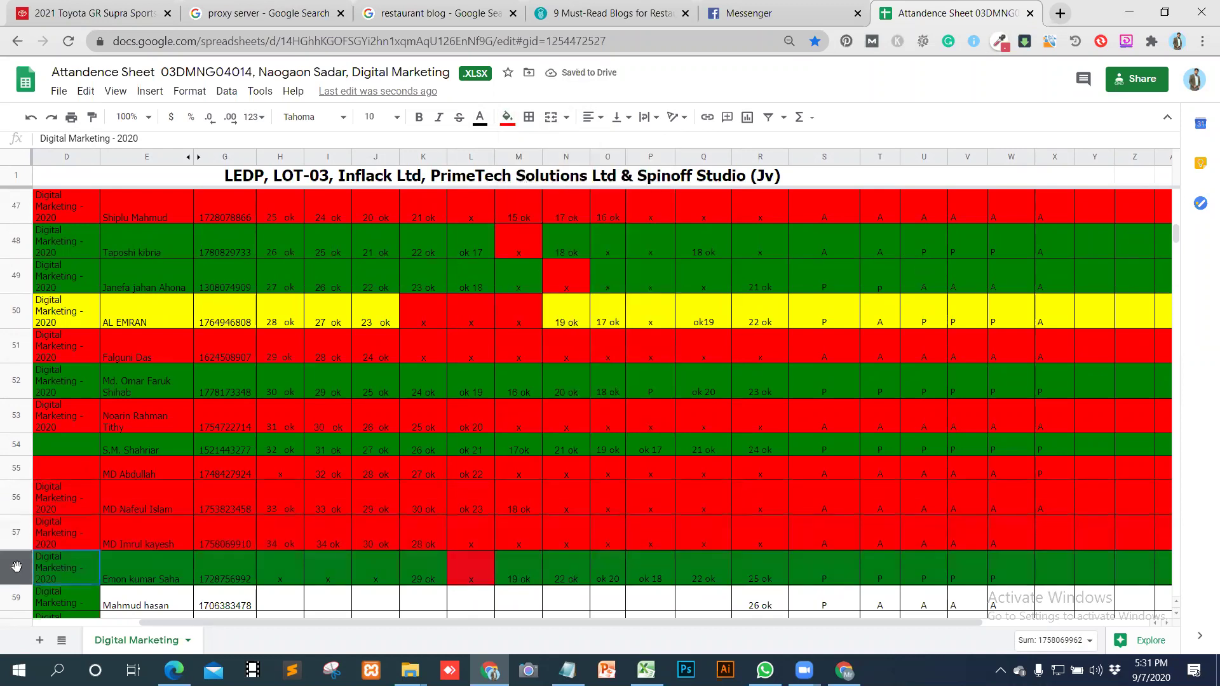
click(1049, 580)
click(1060, 537)
text(A)
key(Return)
text(P)
key(Return)
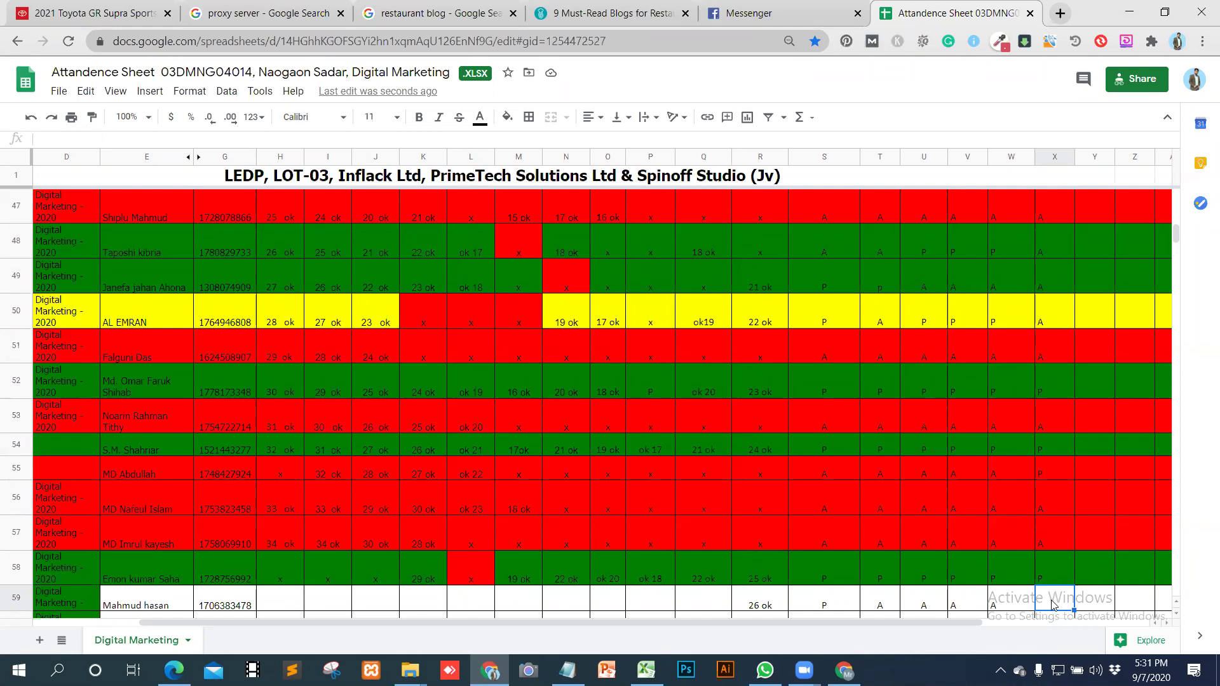
Mark X59 and X60 as A and X61 as P in the attendance sheet
scroll(1052, 602, down, 1)
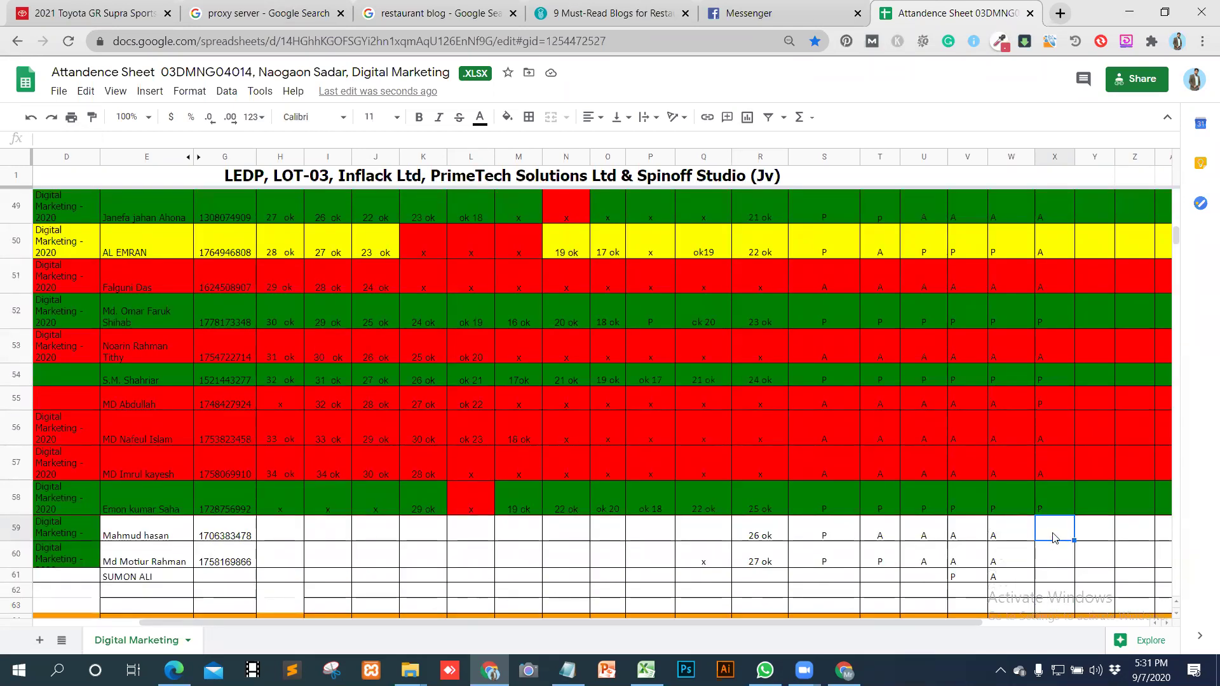
text(A)
click(1051, 560)
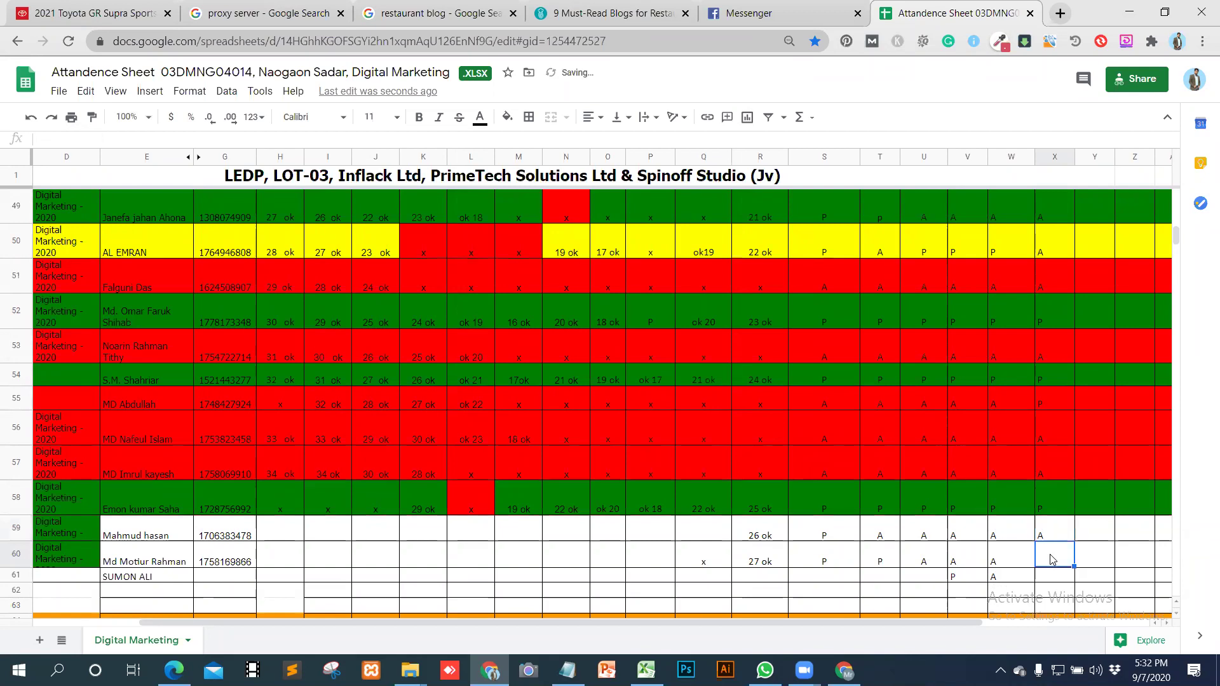
text(A)
click(1050, 577)
text(P)
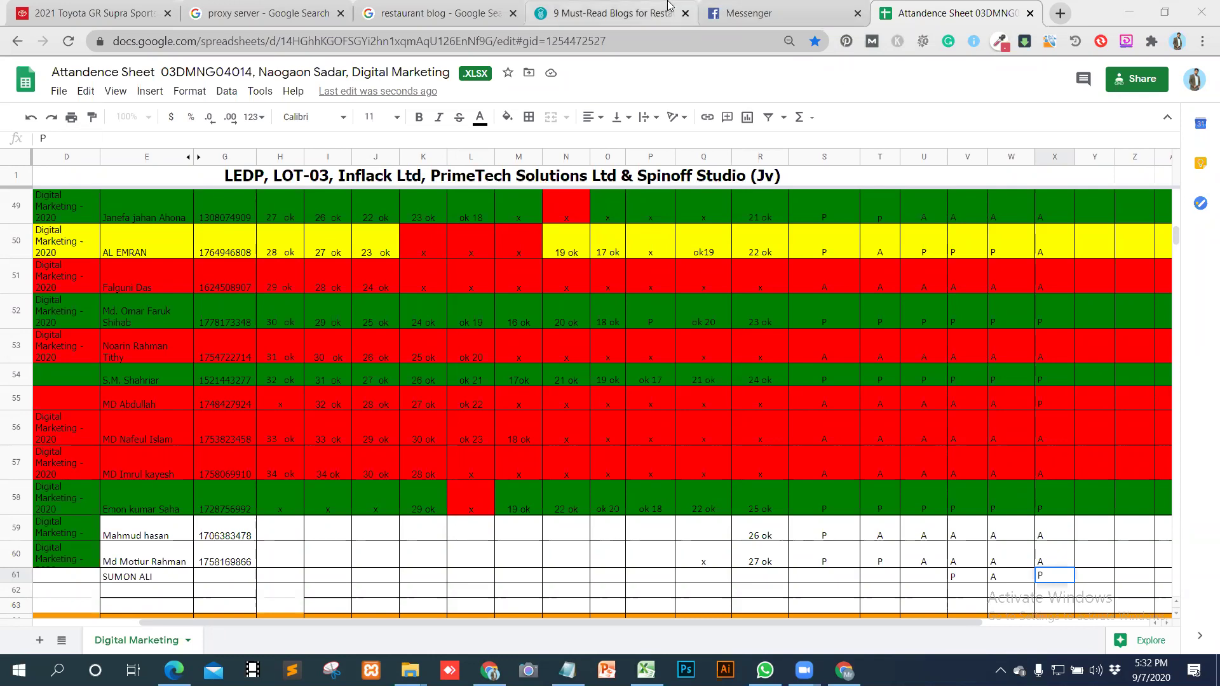
Search Messenger for the trainee by name and open their conversation
click(749, 14)
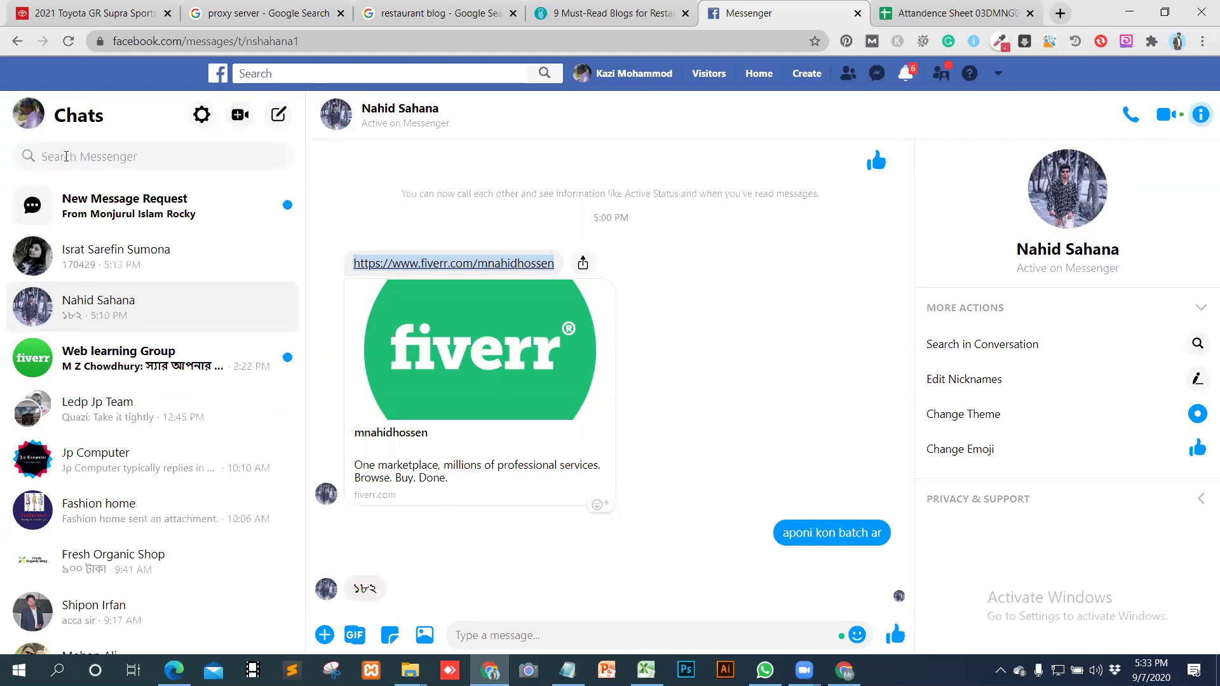
click(66, 156)
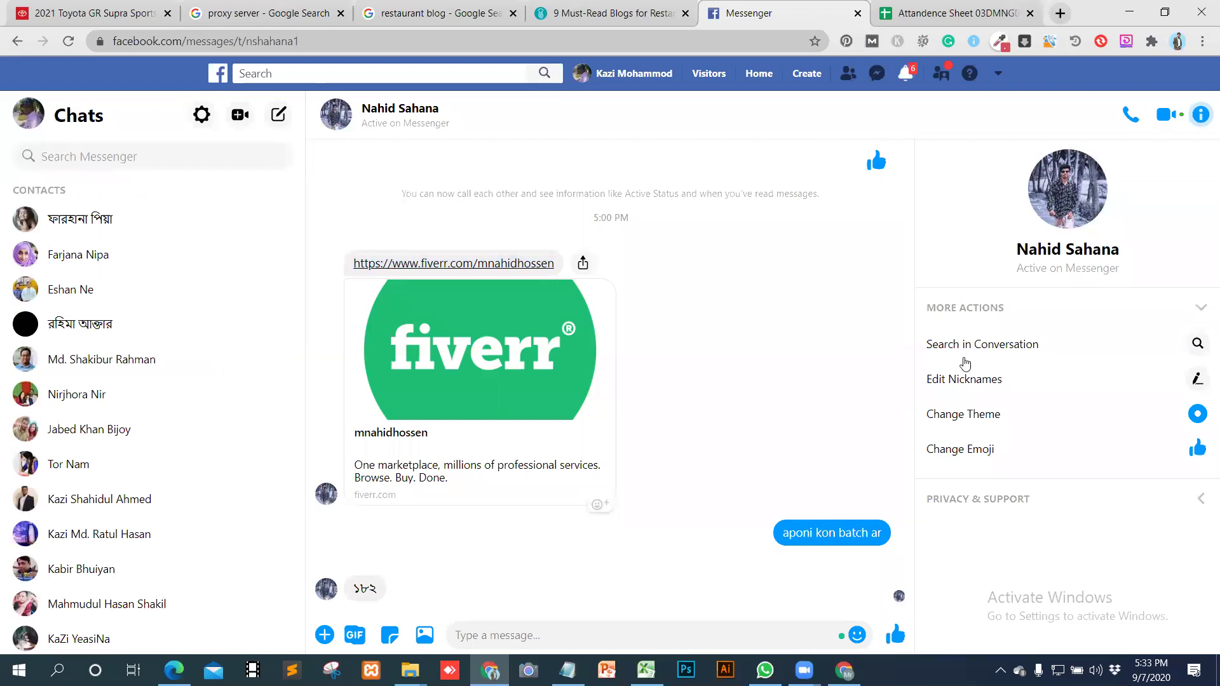
click(798, 335)
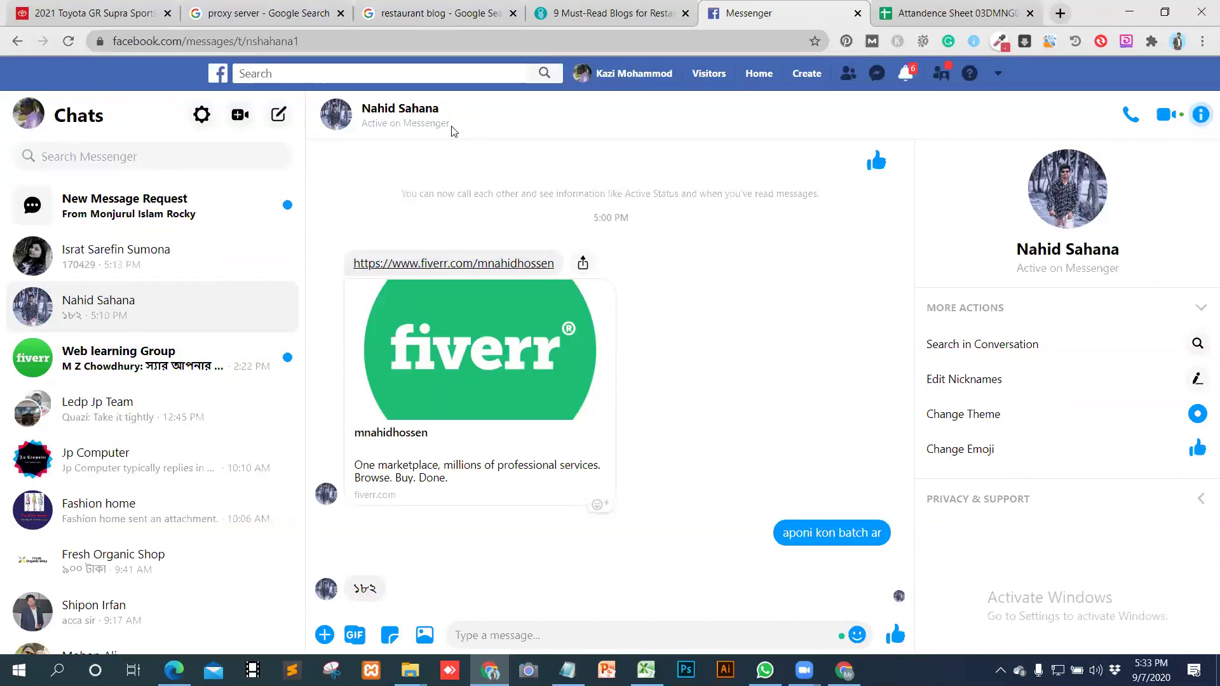
click(65, 158)
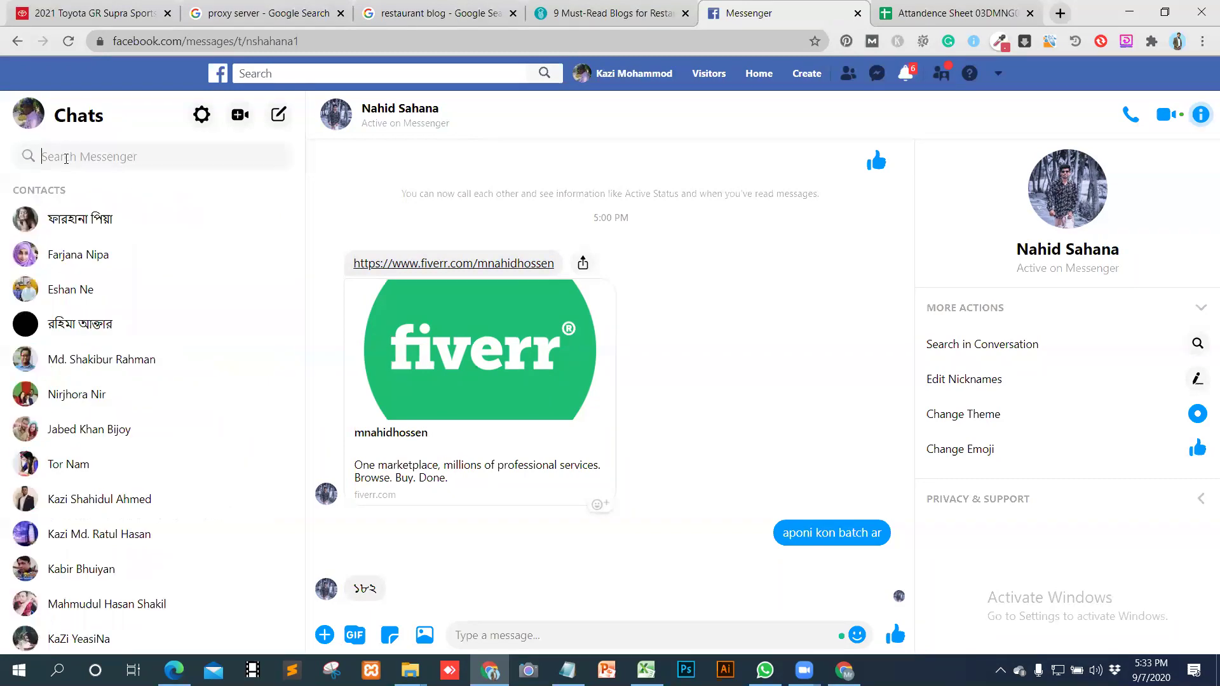
text(ABDU)
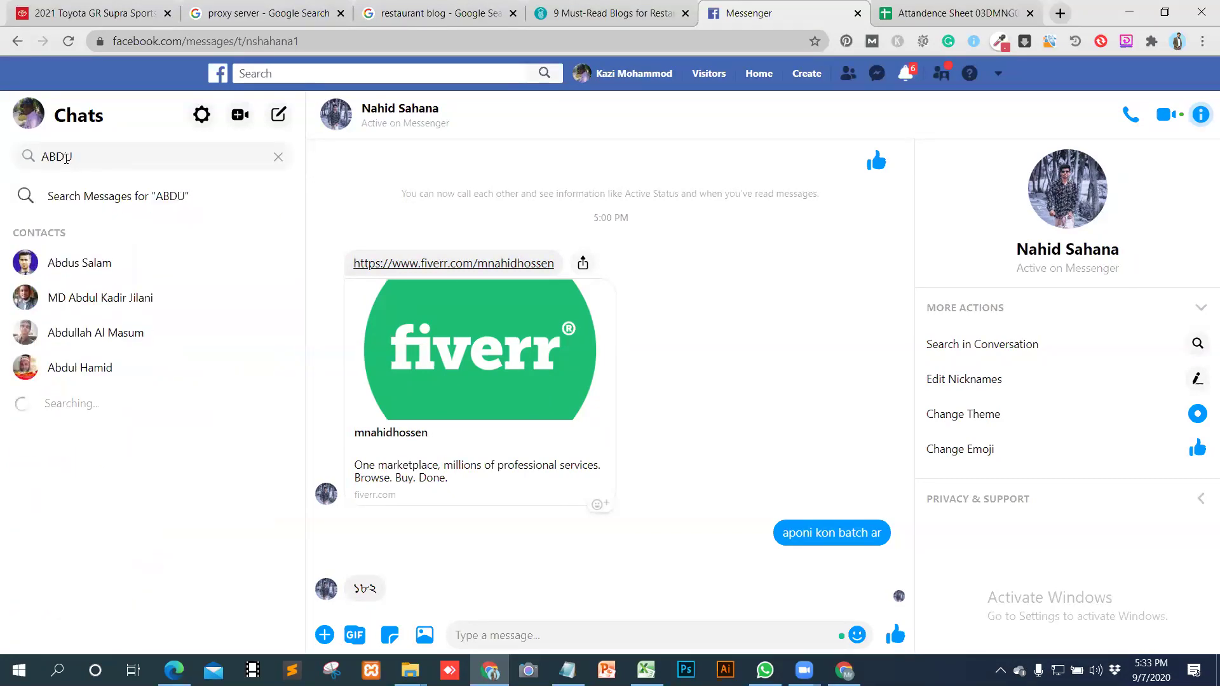
text(S)
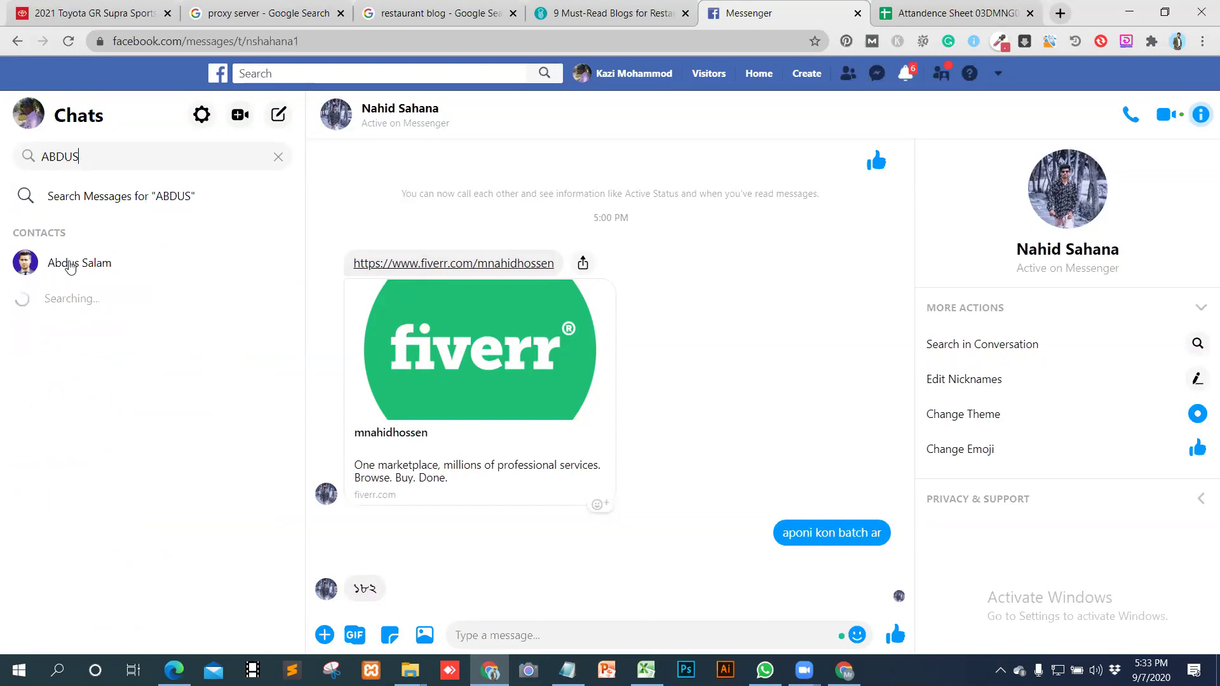
click(70, 266)
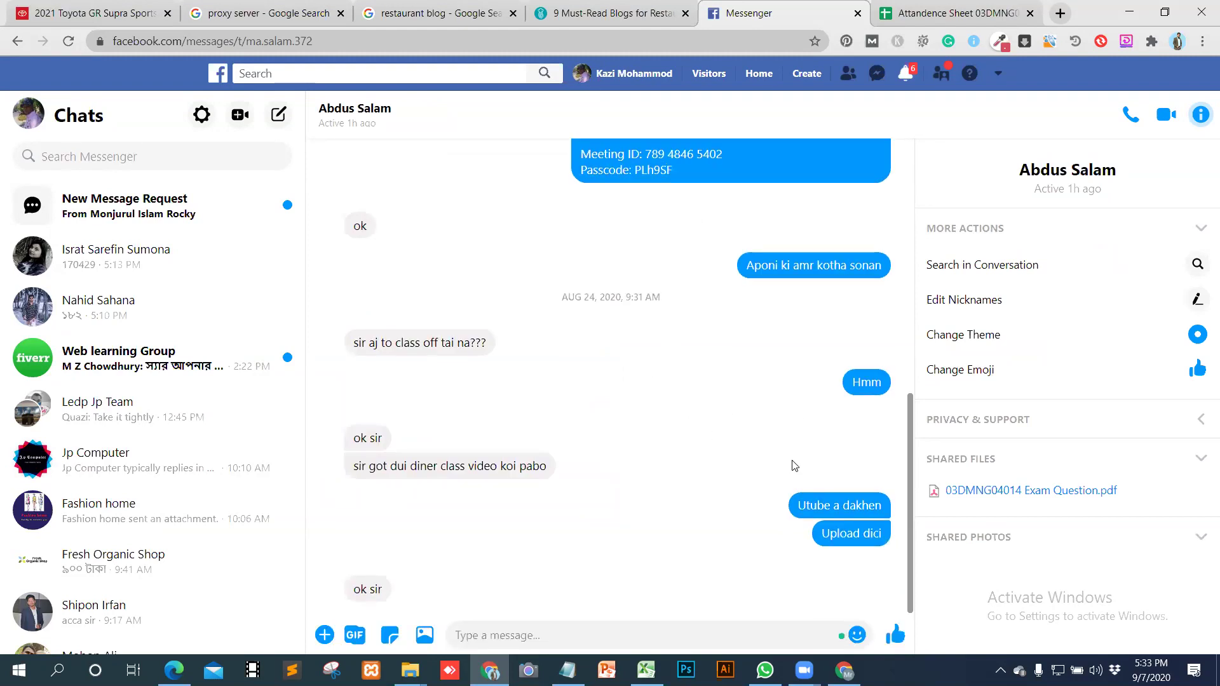
Find and enlarge the trainee's shared Fiverr profile screenshot, then return to the Excel report
scroll(795, 466, up, 4)
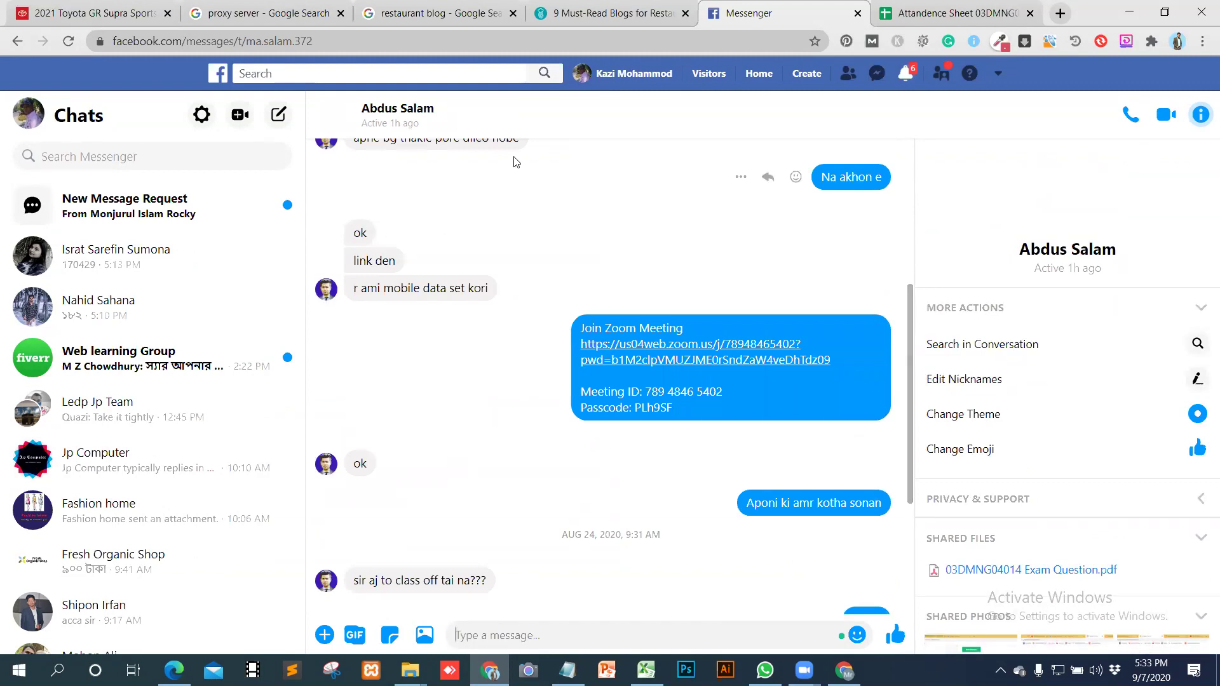
scroll(791, 264, up, 1)
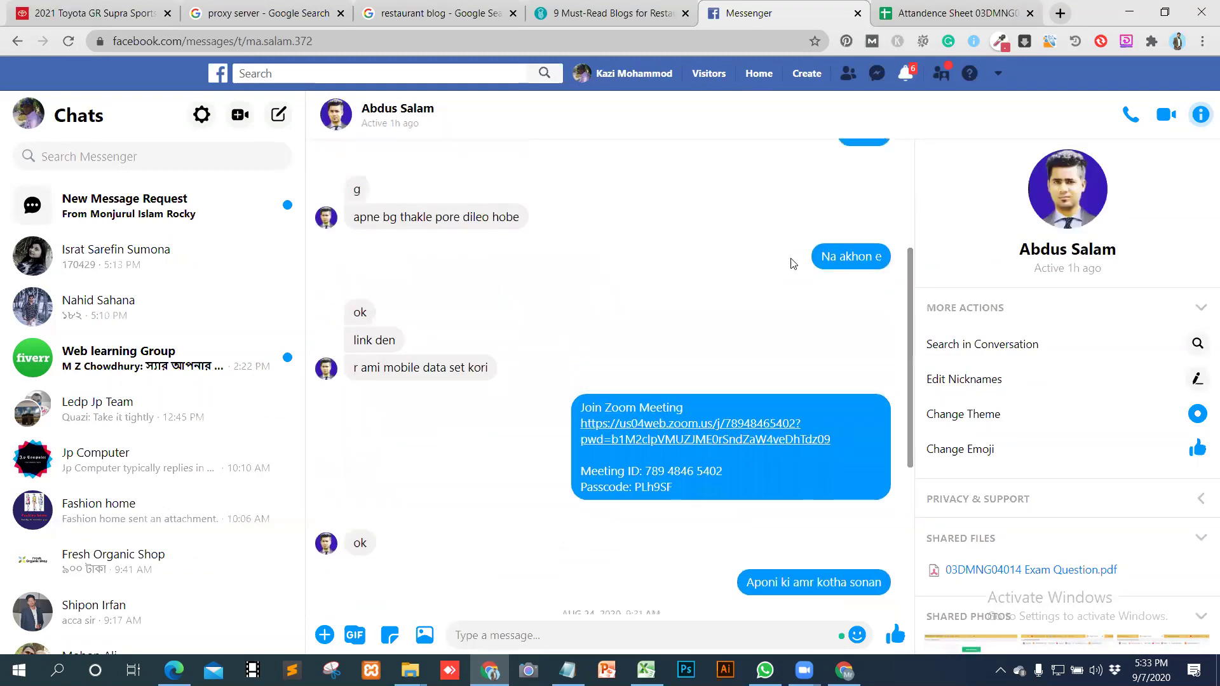
scroll(793, 264, up, 4)
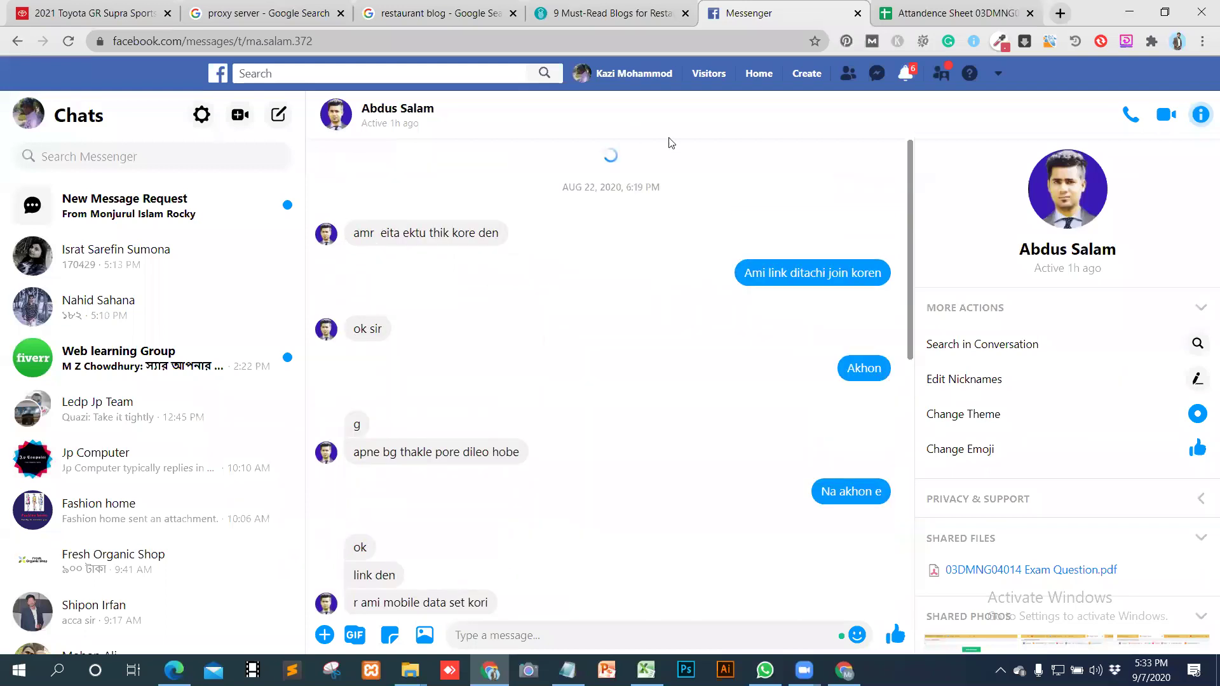
scroll(680, 267, up, 3)
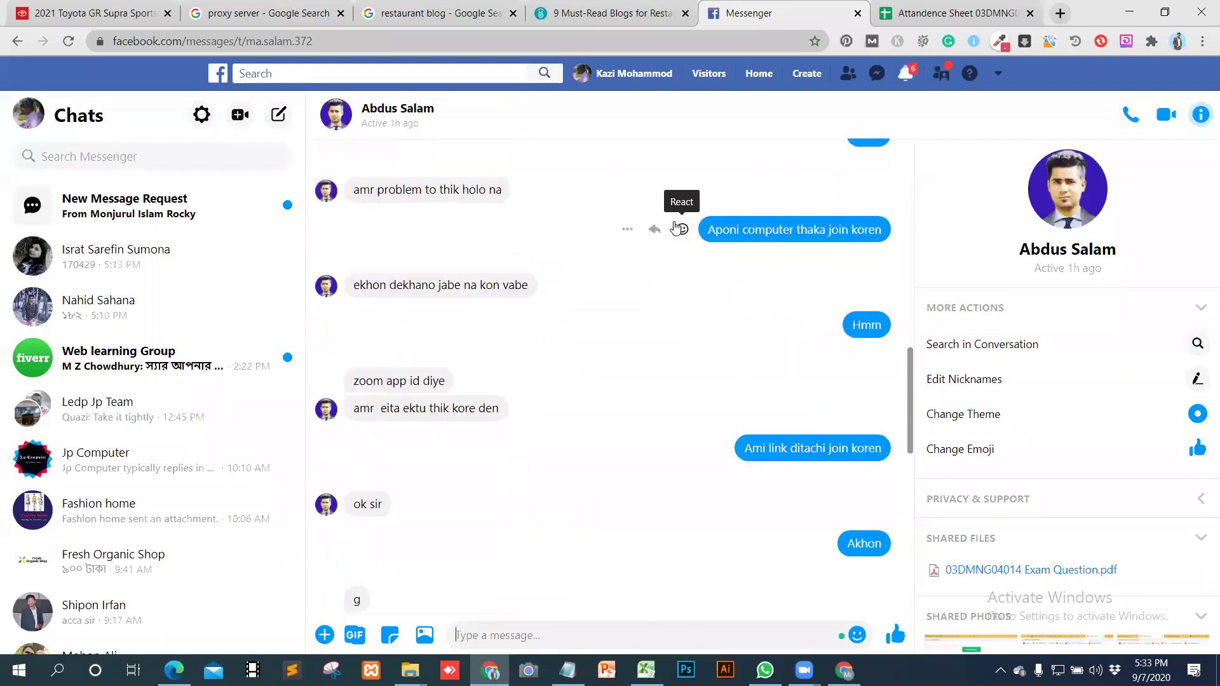
scroll(731, 216, up, 5)
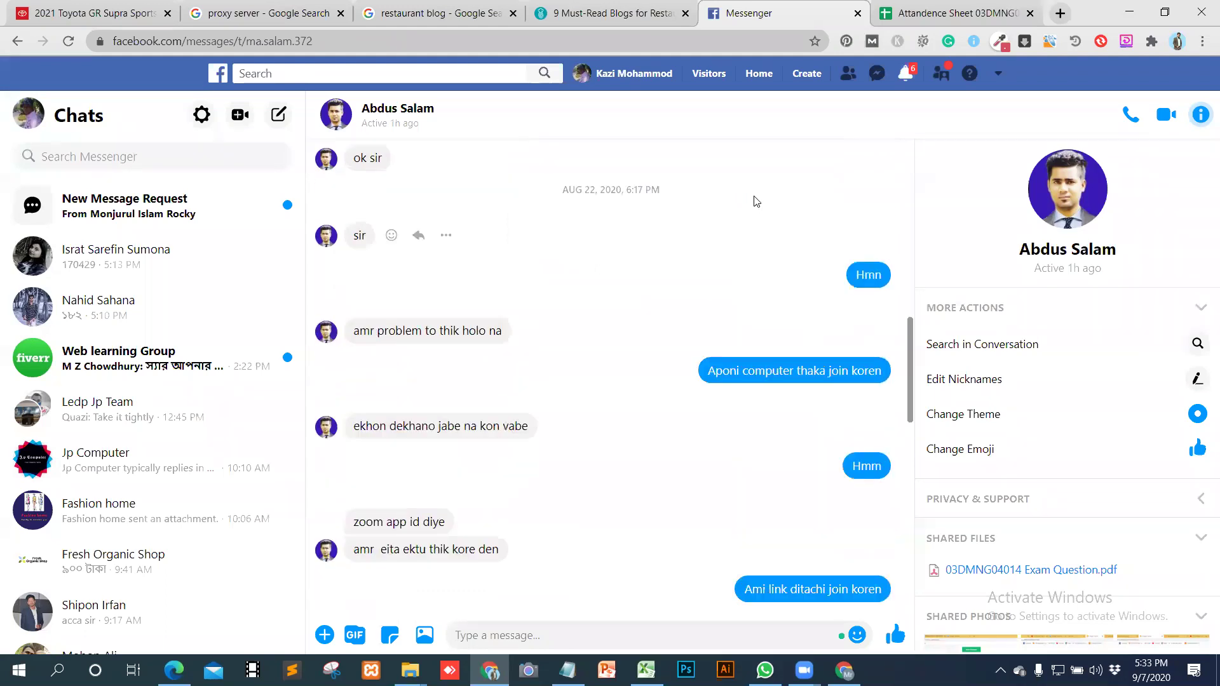
scroll(700, 312, up, 2)
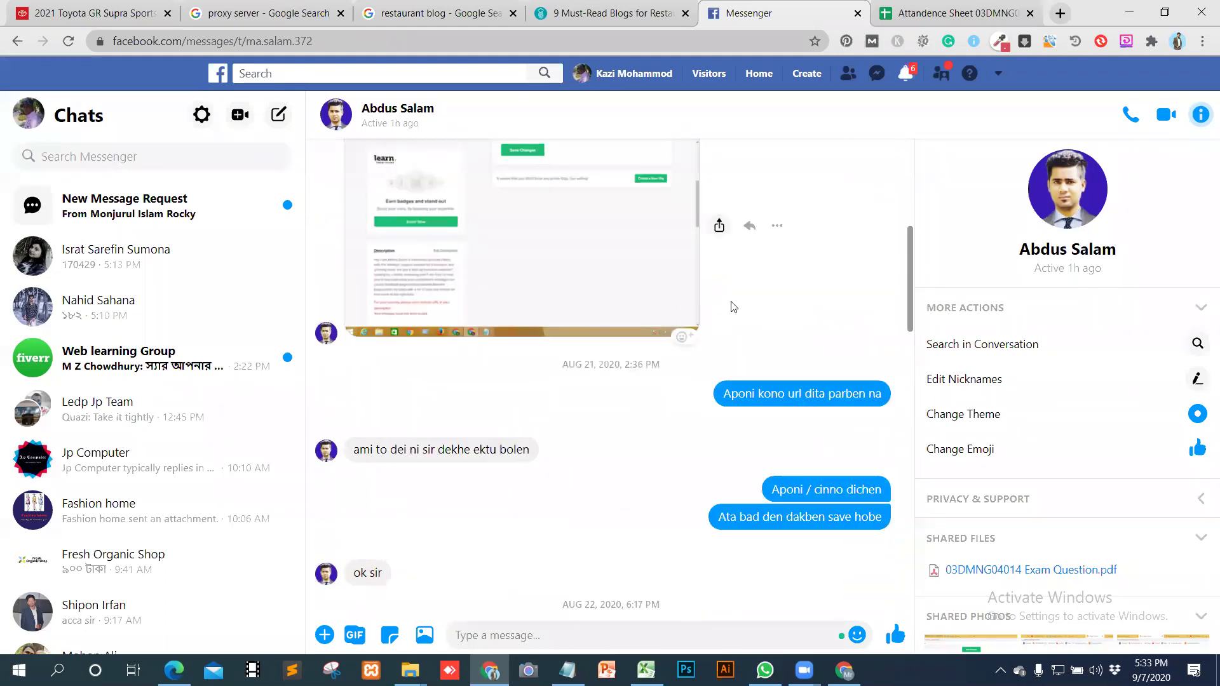
scroll(744, 295, up, 5)
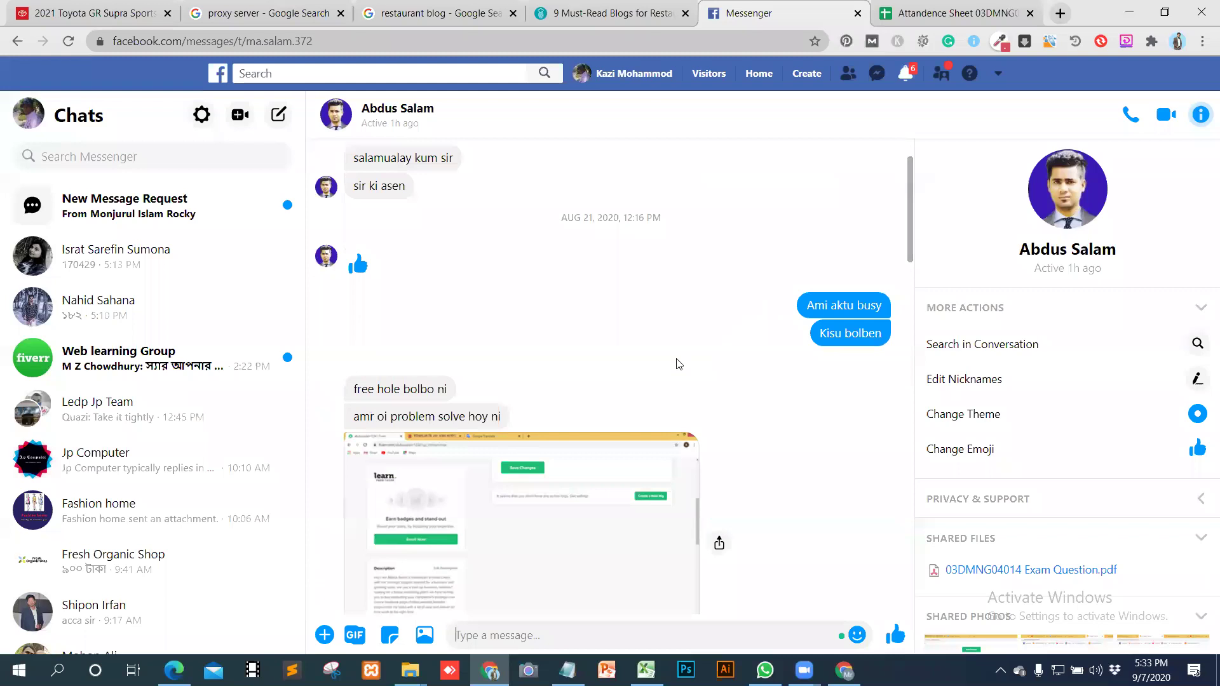
scroll(681, 362, up, 1)
scroll(680, 362, up, 1)
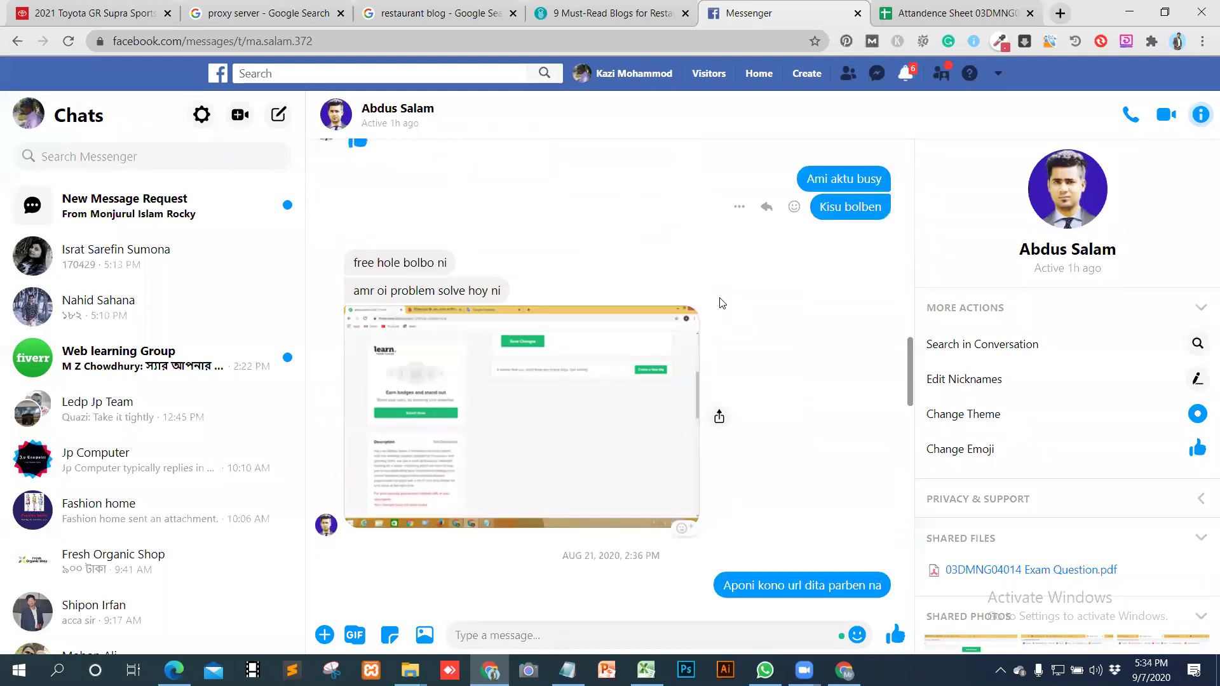
scroll(750, 413, down, 10)
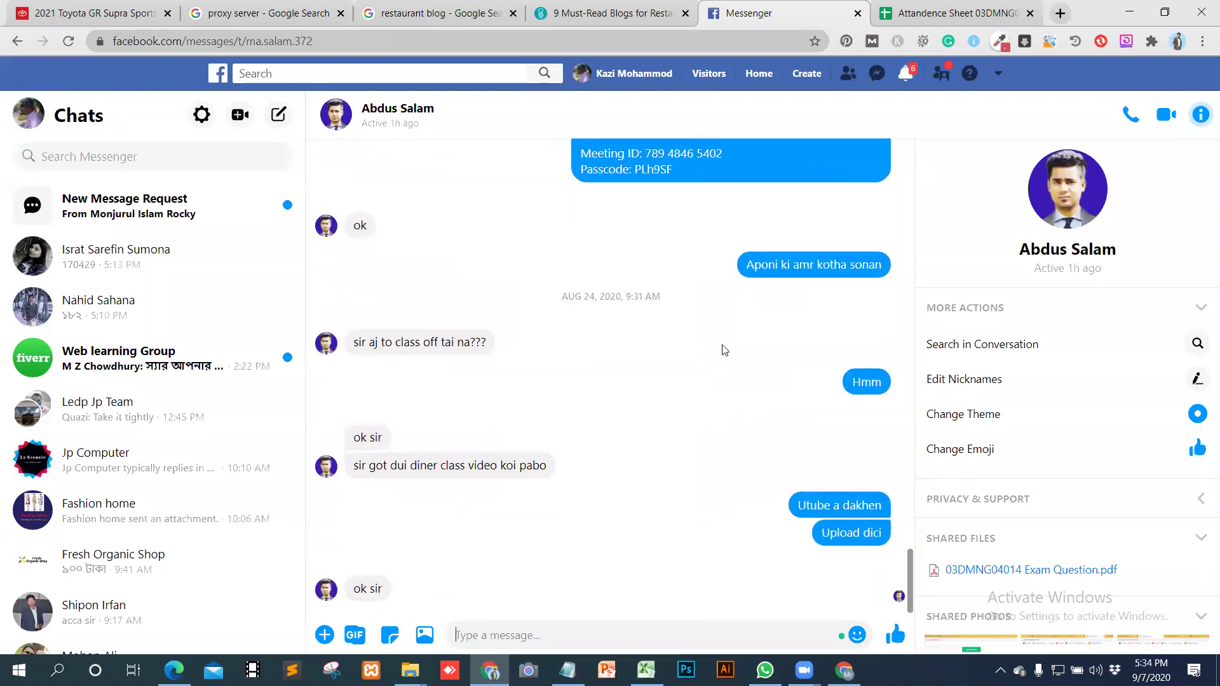
scroll(723, 356, up, 10)
scroll(724, 350, up, 4)
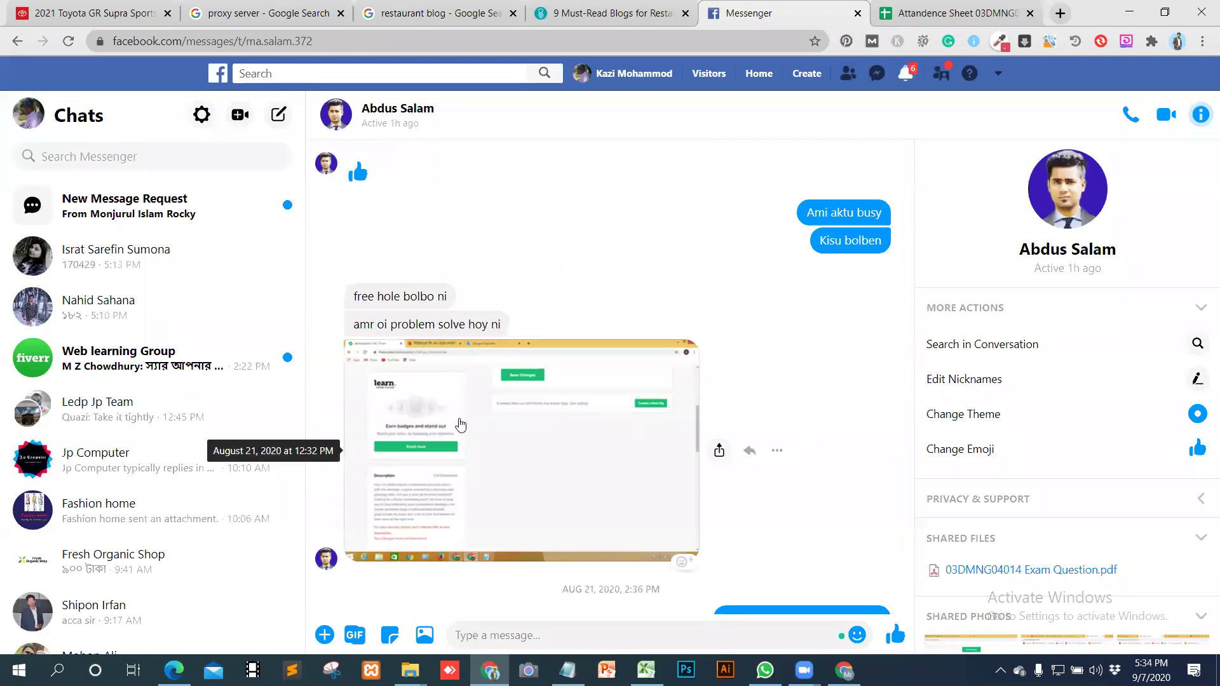
click(518, 448)
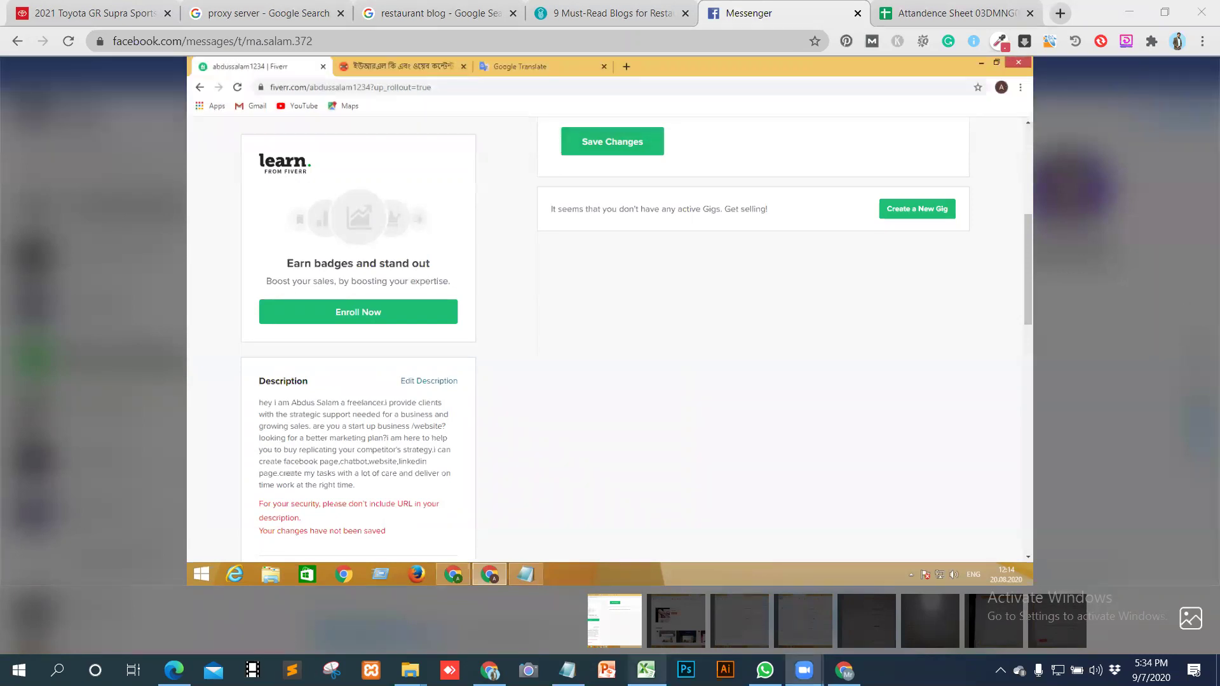
mouse_move(646, 670)
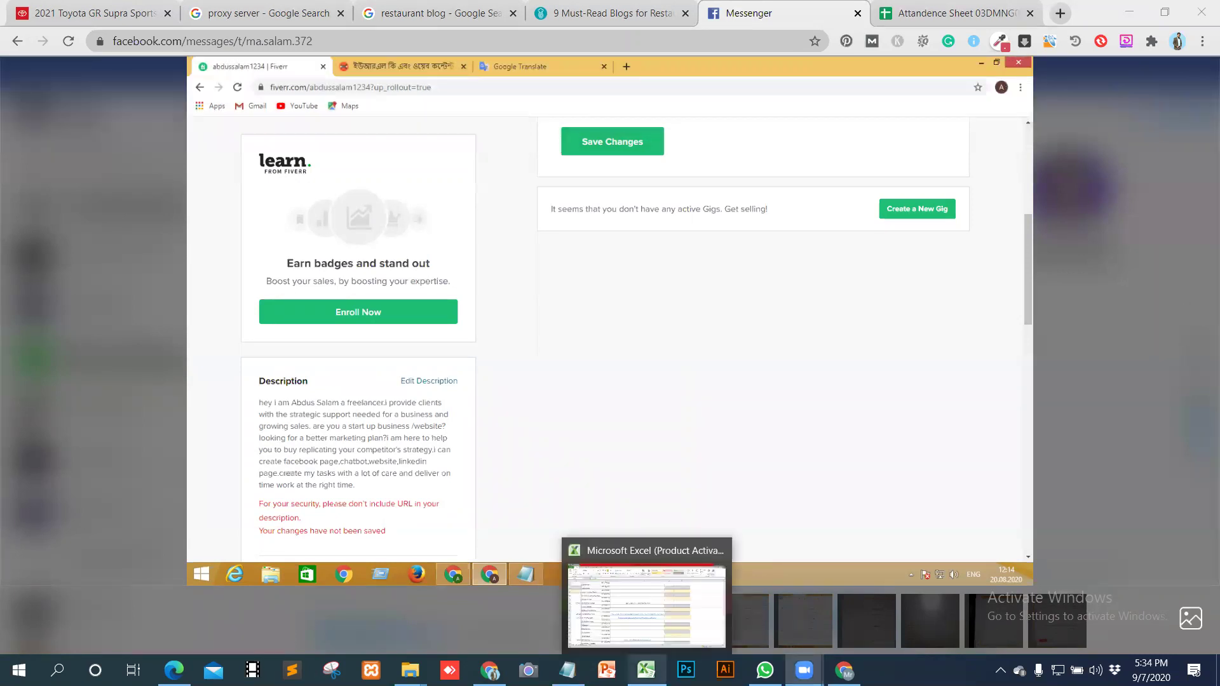
click(646, 670)
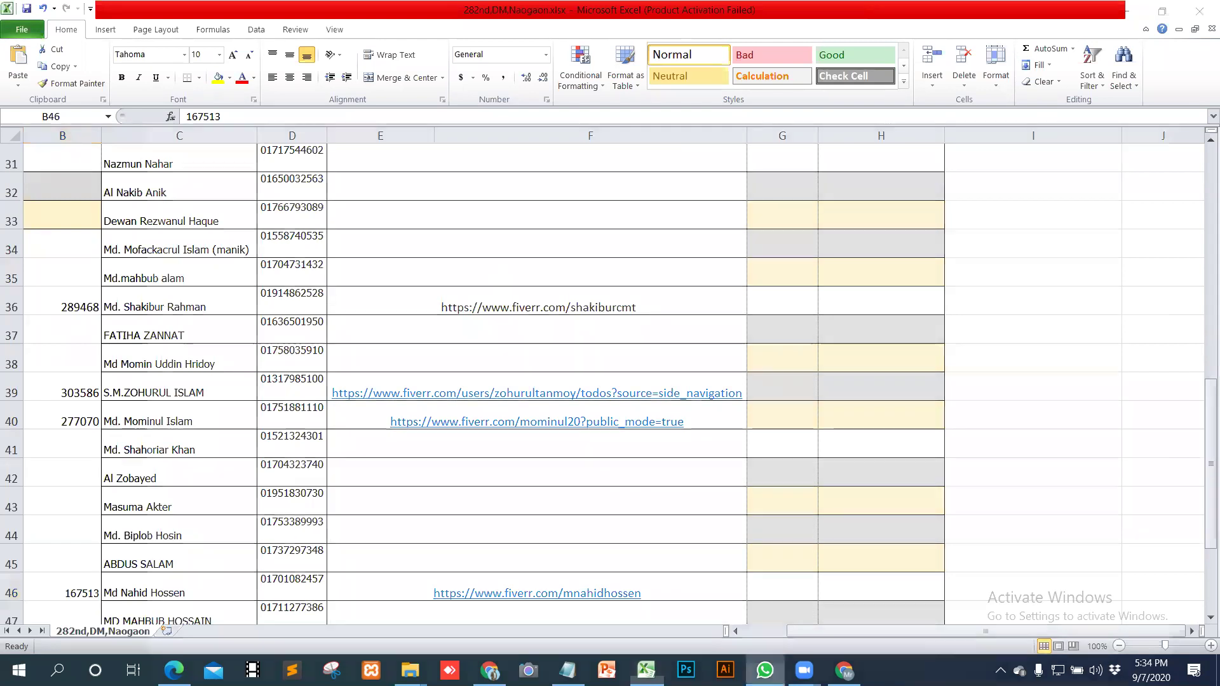
Select a trainee's Fiverr link in the WhatsApp group chat and return to Excel
click(764, 670)
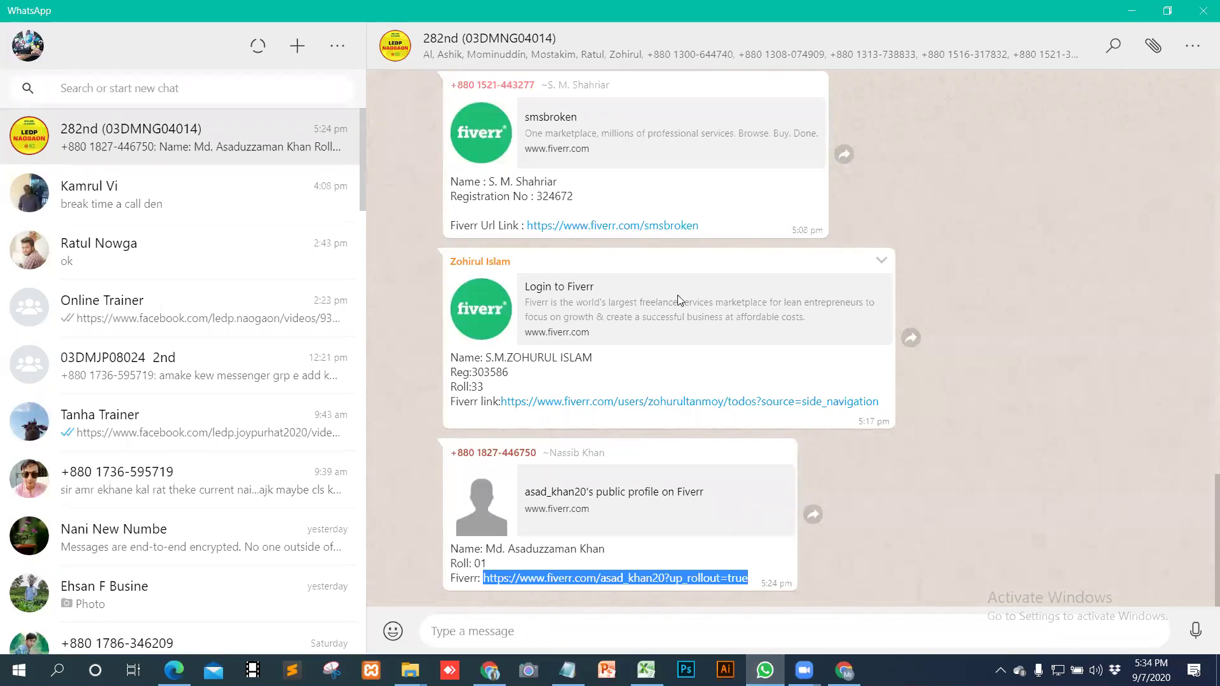
scroll(677, 295, up, 6)
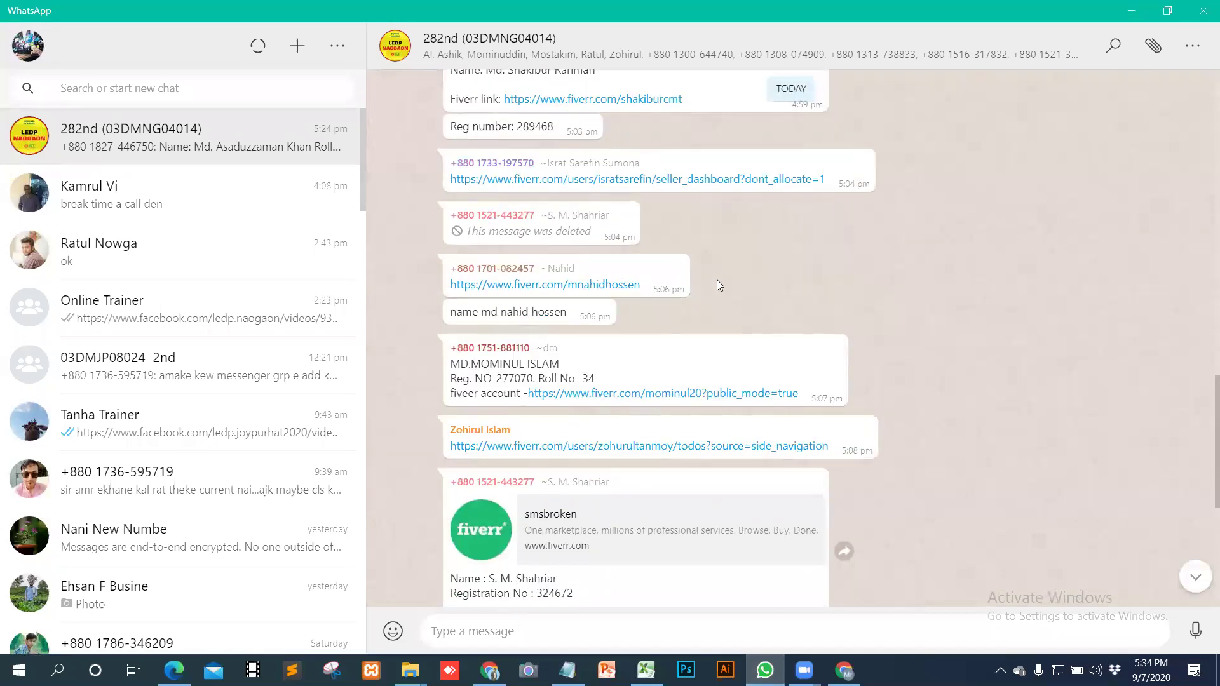
scroll(717, 280, up, 2)
drag(695, 260, 504, 258)
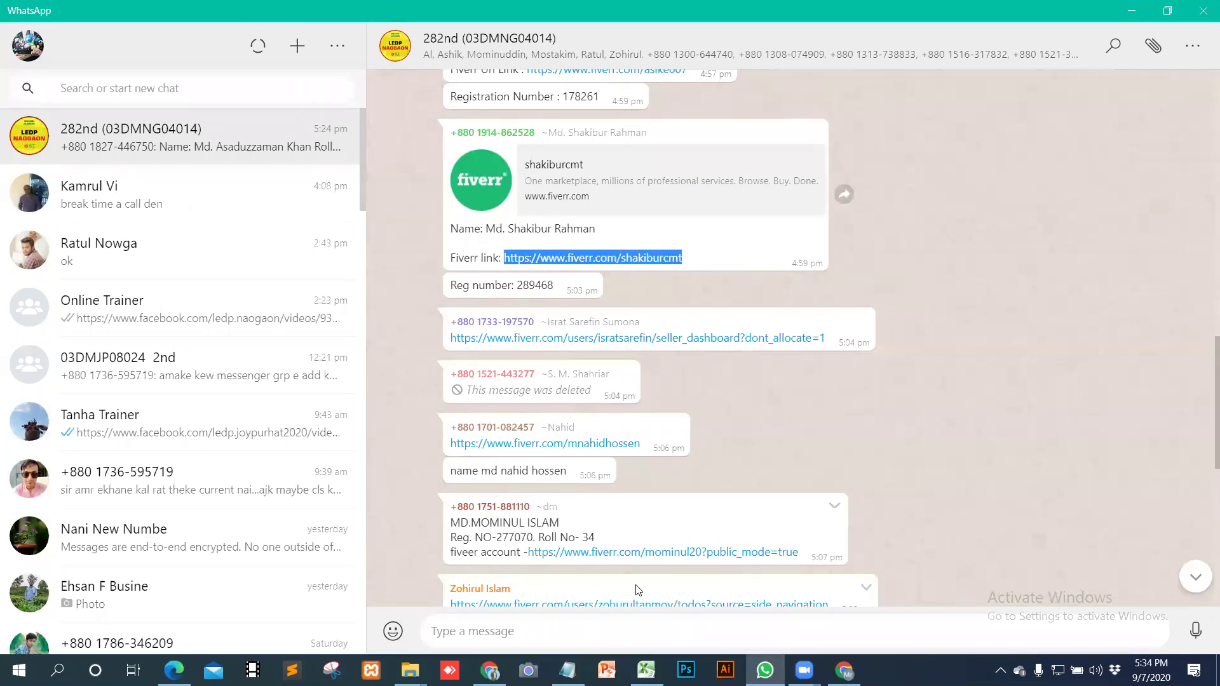
key(alt+Tab)
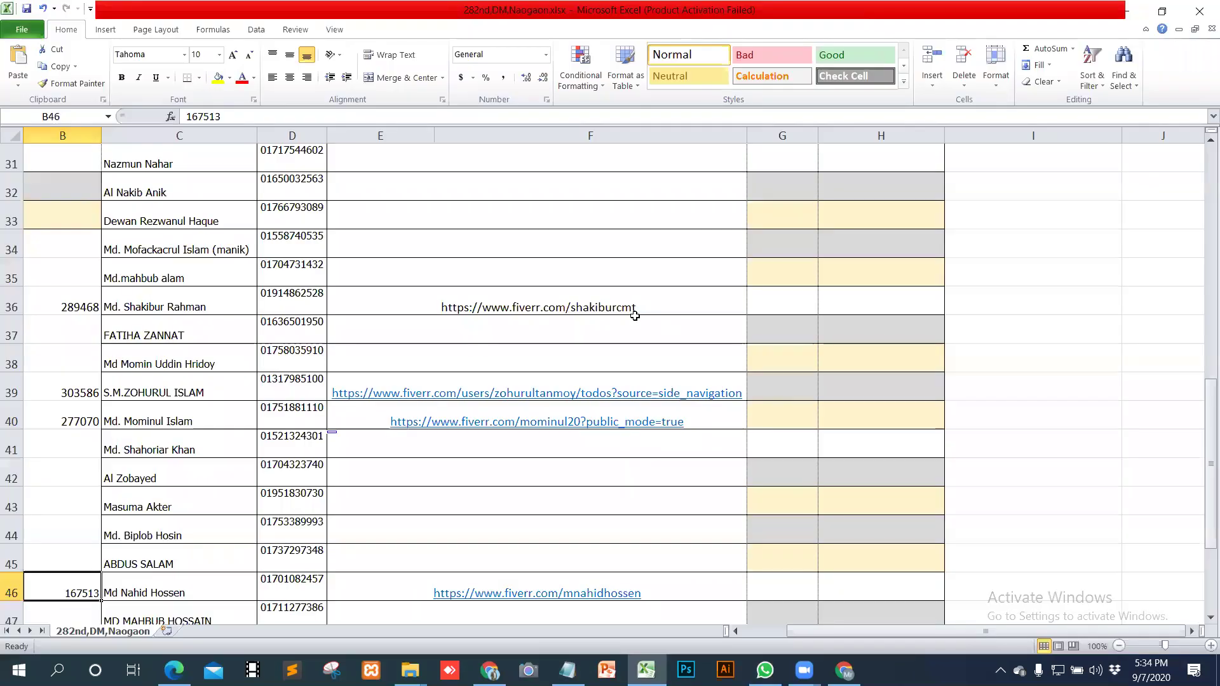
Check the existing row-36 Fiverr link, leaving it unchanged, and move down the report
double_click(635, 308)
drag(635, 308, 427, 309)
key(ctrl+c)
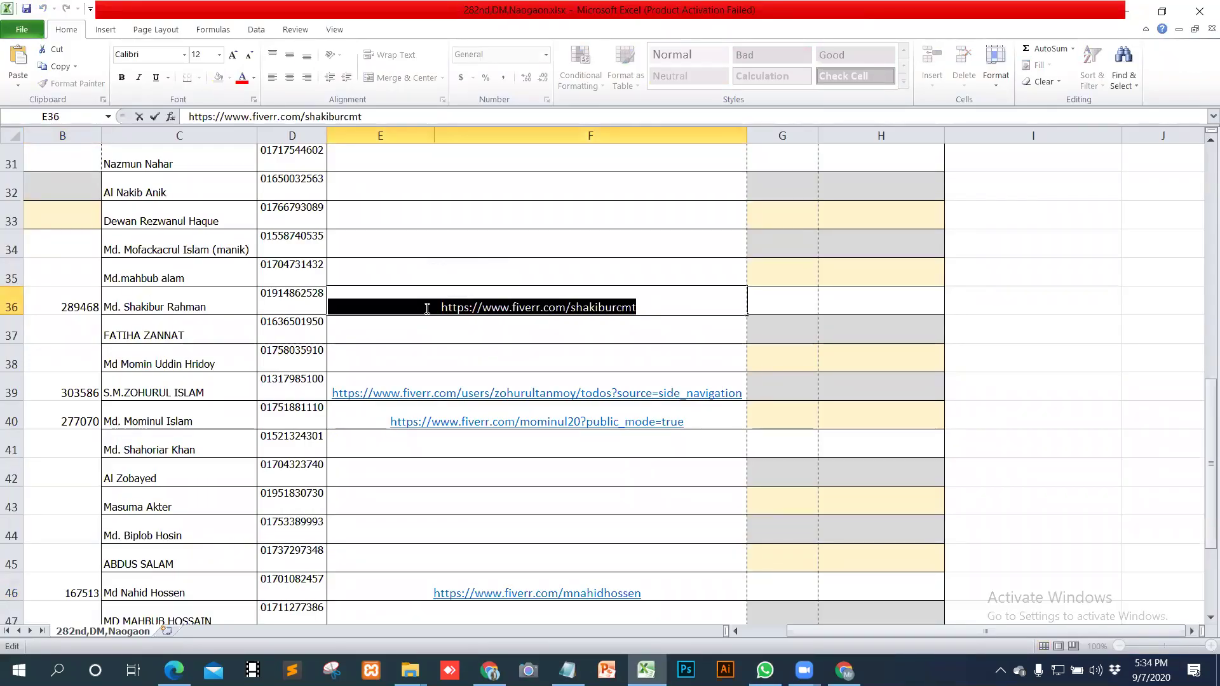
key(Escape)
click(439, 328)
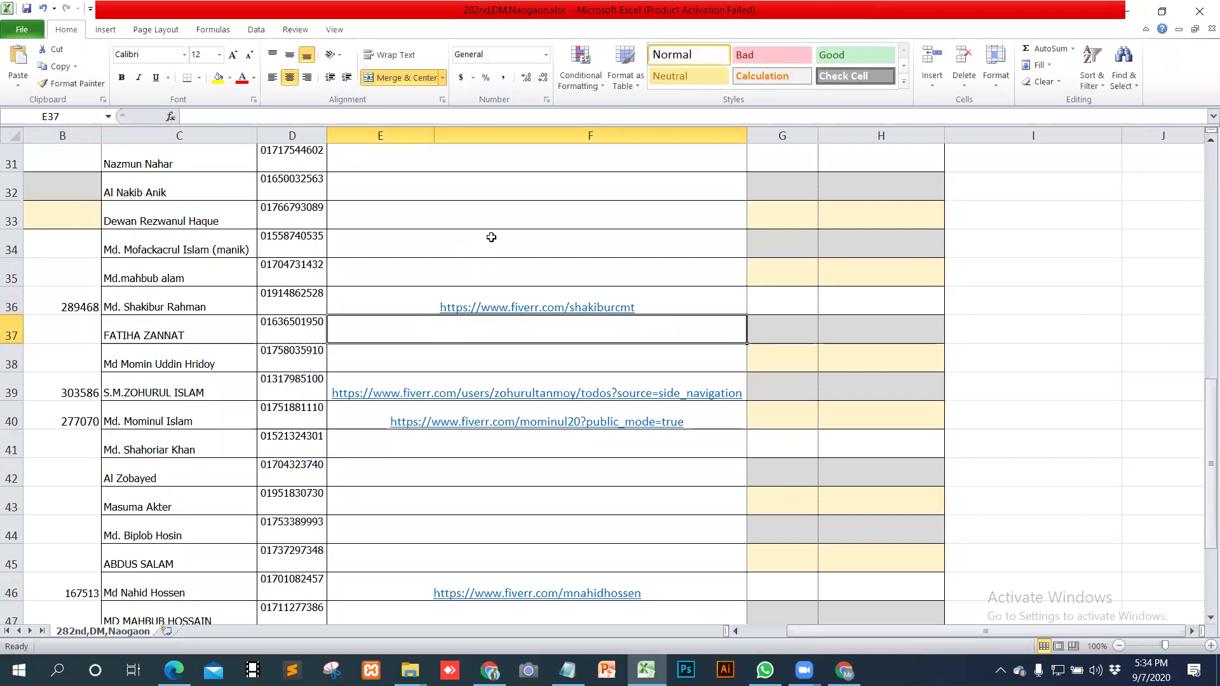
scroll(491, 237, up, 6)
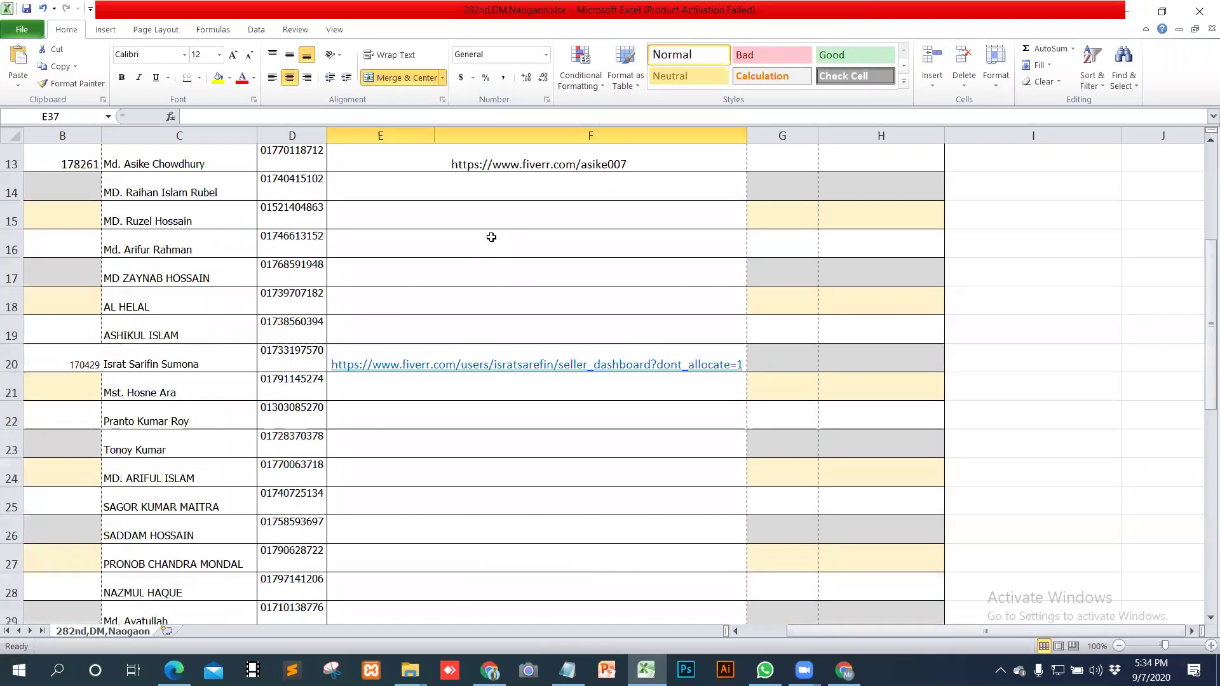
scroll(491, 237, up, 4)
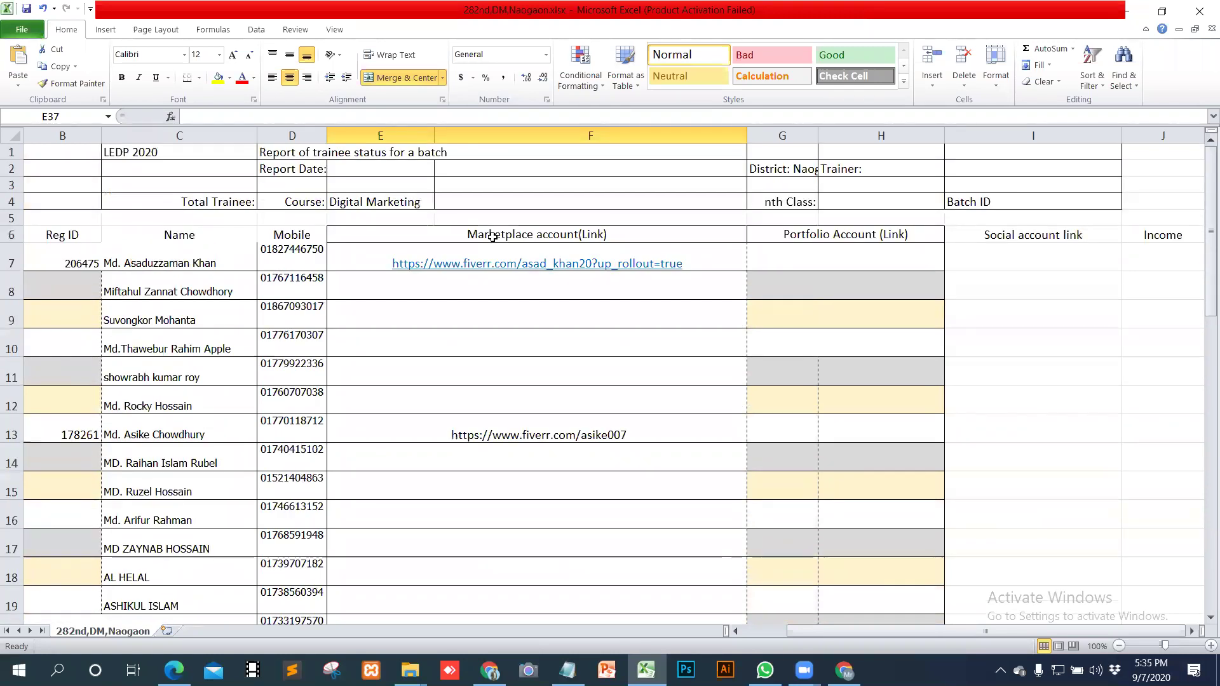
scroll(501, 323, down, 4)
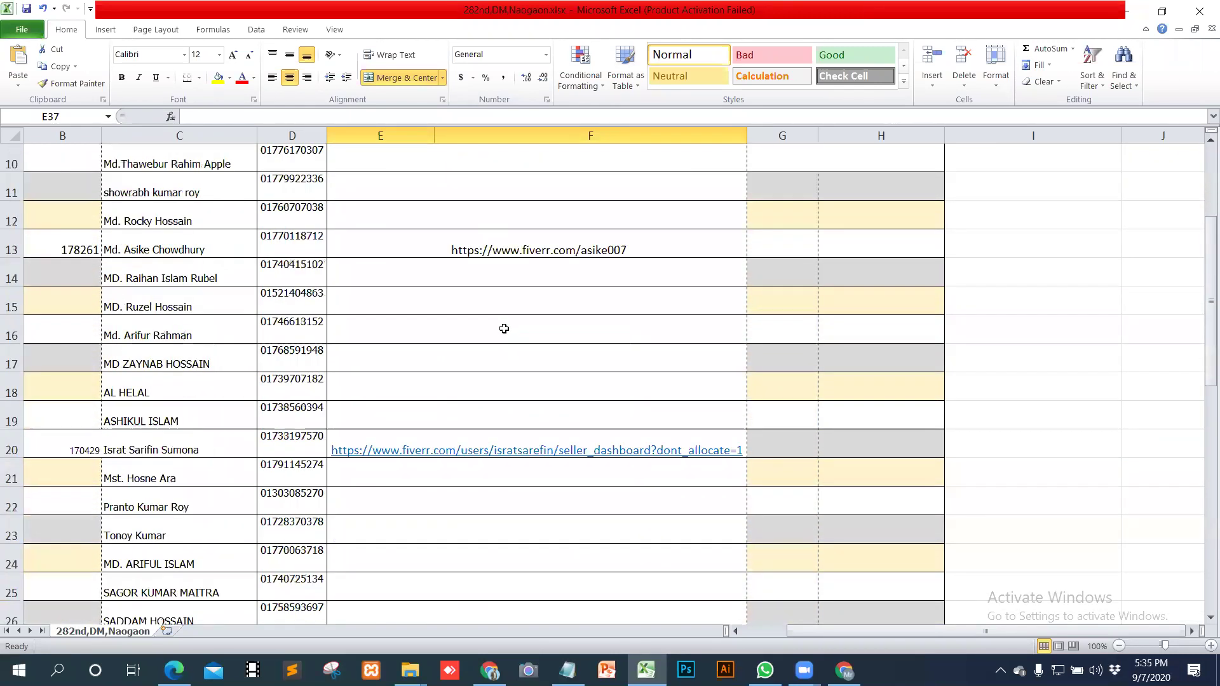
scroll(507, 331, down, 4)
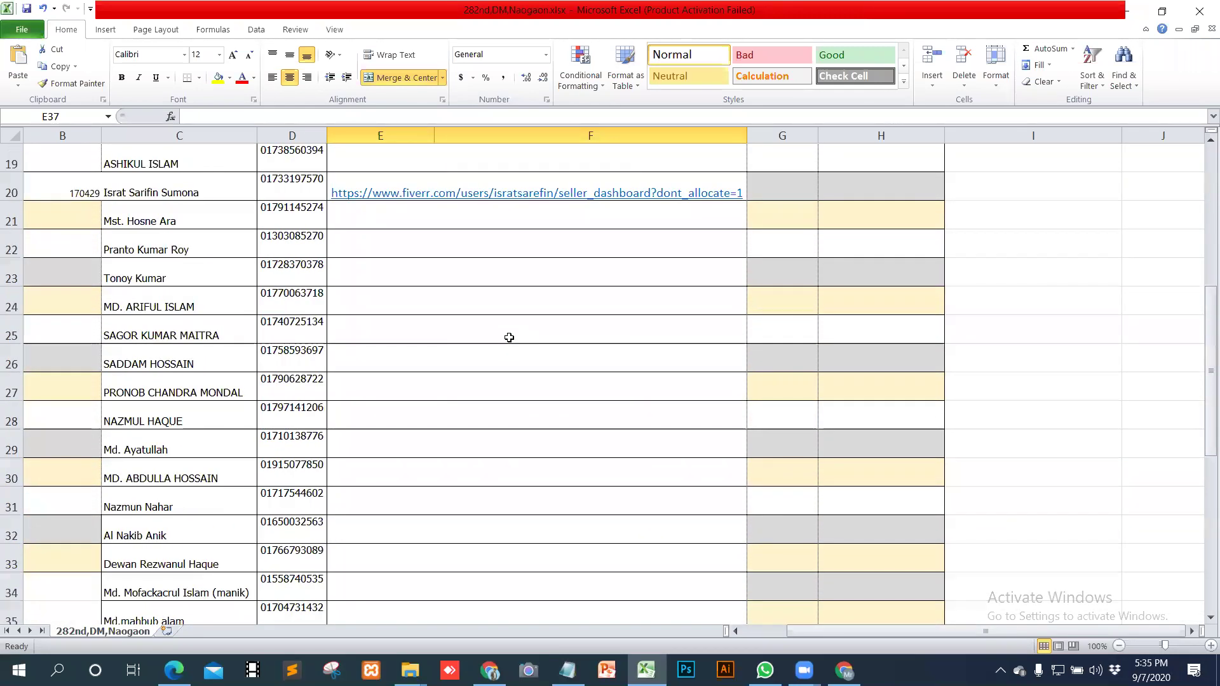
scroll(510, 343, down, 3)
Enter the trainee's Fiverr profile URL in E45, matching the username from the chat screenshot
click(420, 471)
double_click(420, 471)
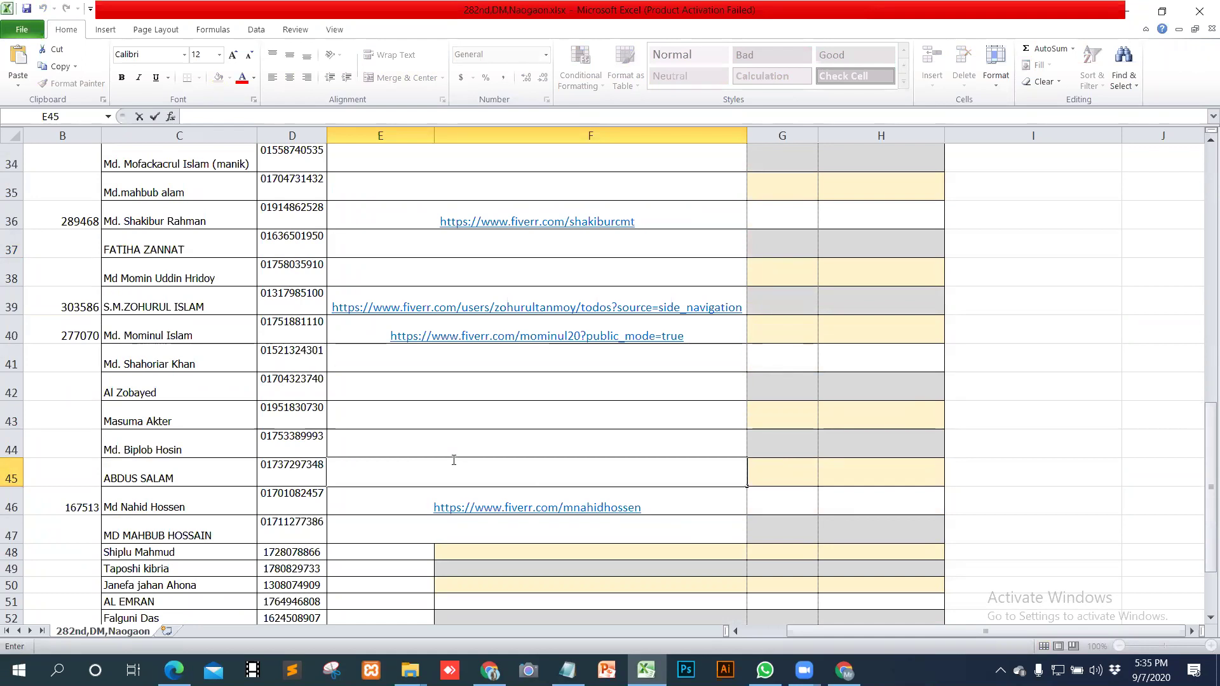
key(ctrl+v)
key(BackSpace)
key(BackSpace)
key(BackSpace)
key(BackSpace)
key(BackSpace)
key(BackSpace)
key(BackSpace)
key(BackSpace)
key(BackSpace)
key(BackSpace)
key(BackSpace)
text(ABD)
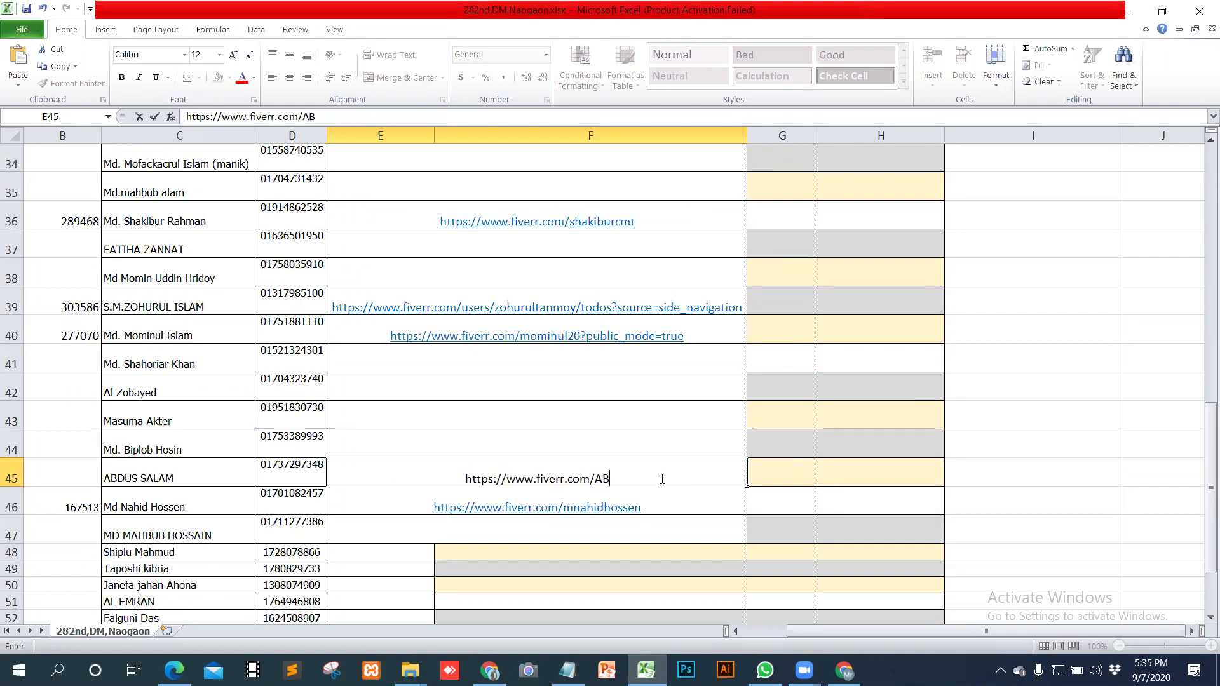
key(BackSpace)
key(BackSpace)
key(BackSpace)
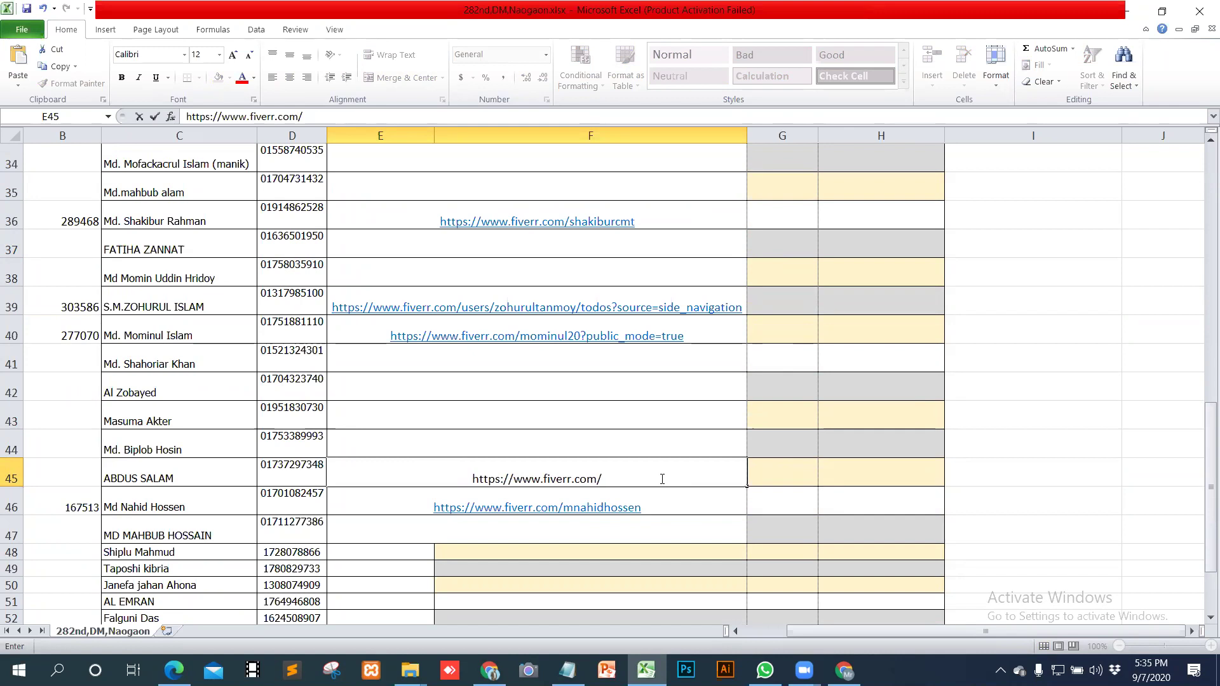
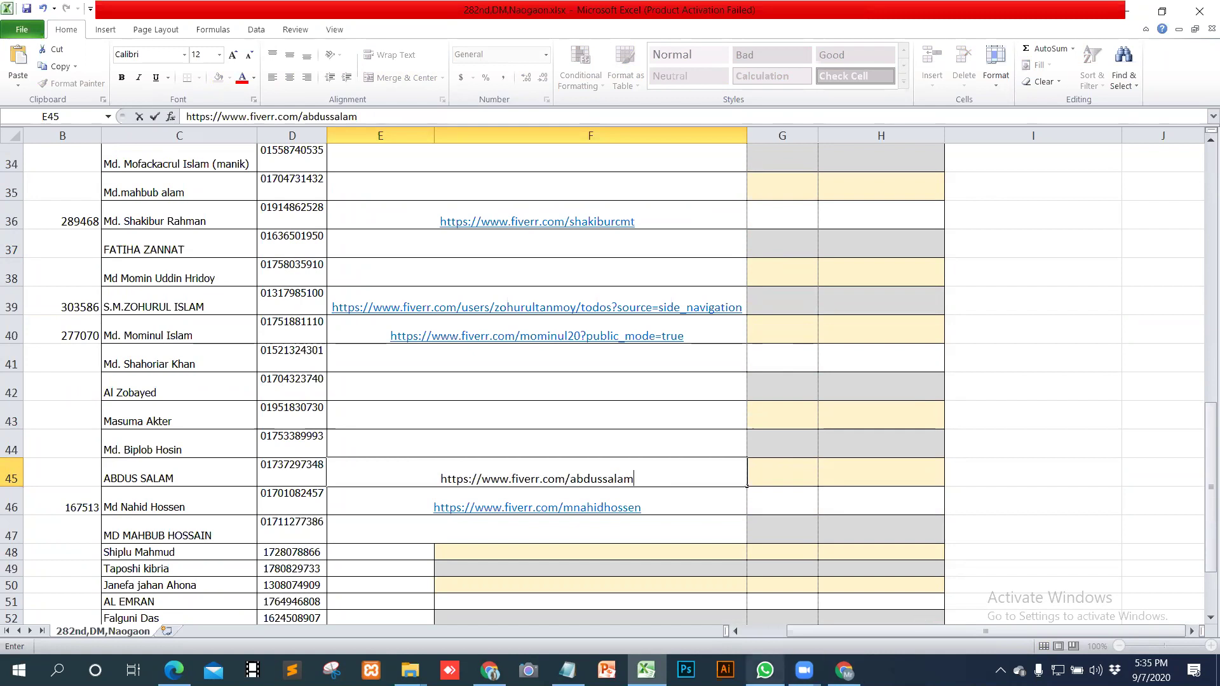
click(489, 670)
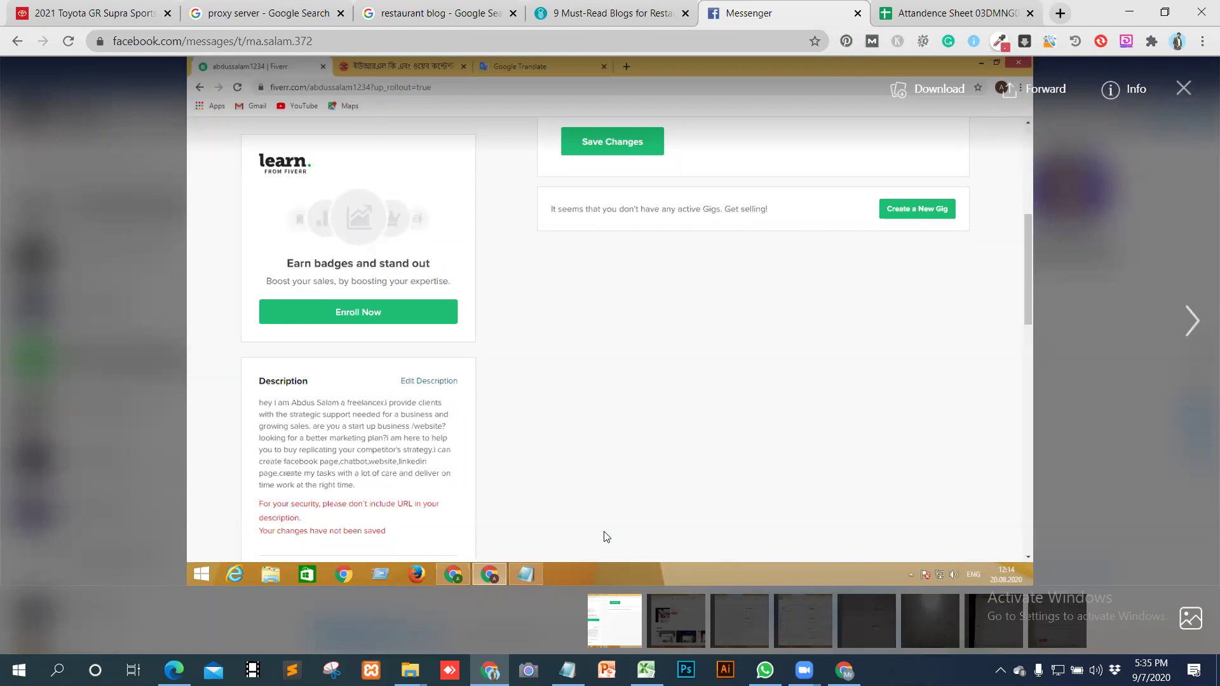
key(alt+Tab)
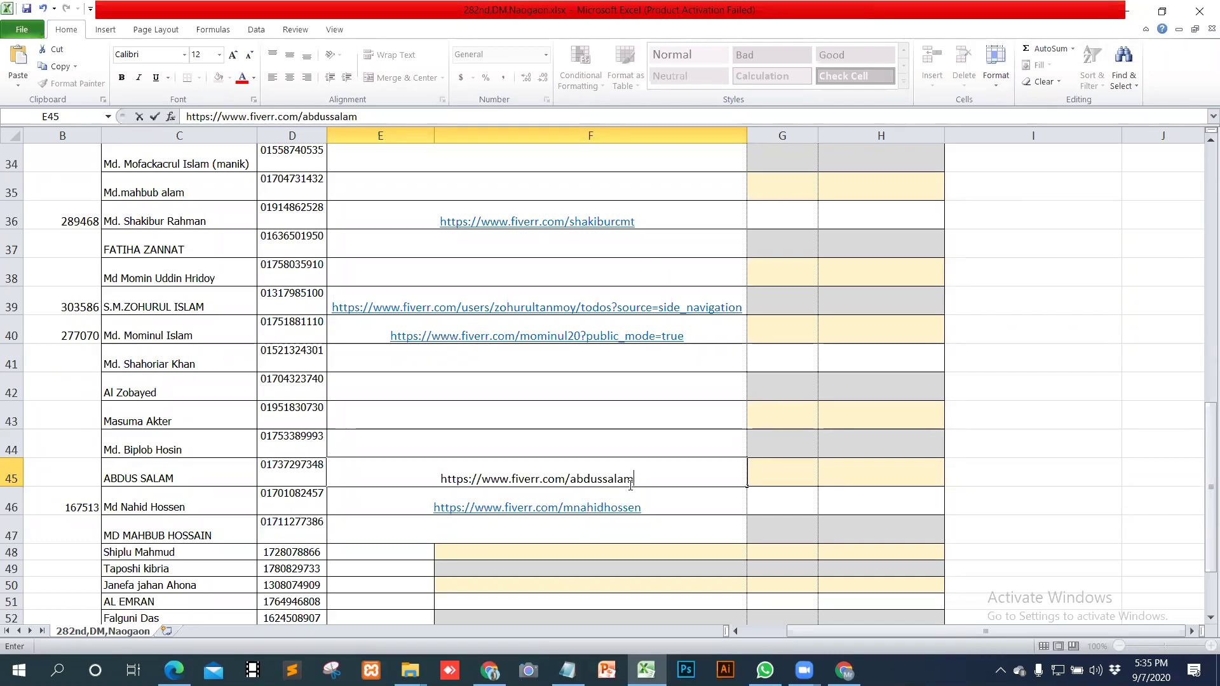
text(12)
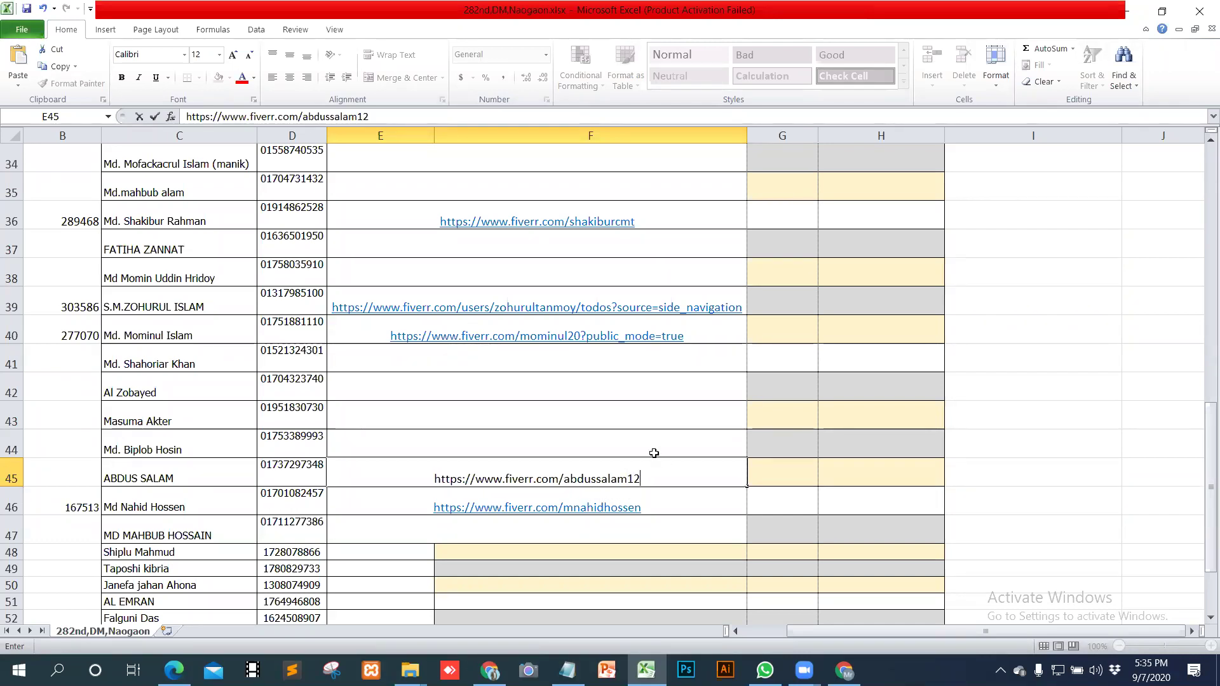
text(34)
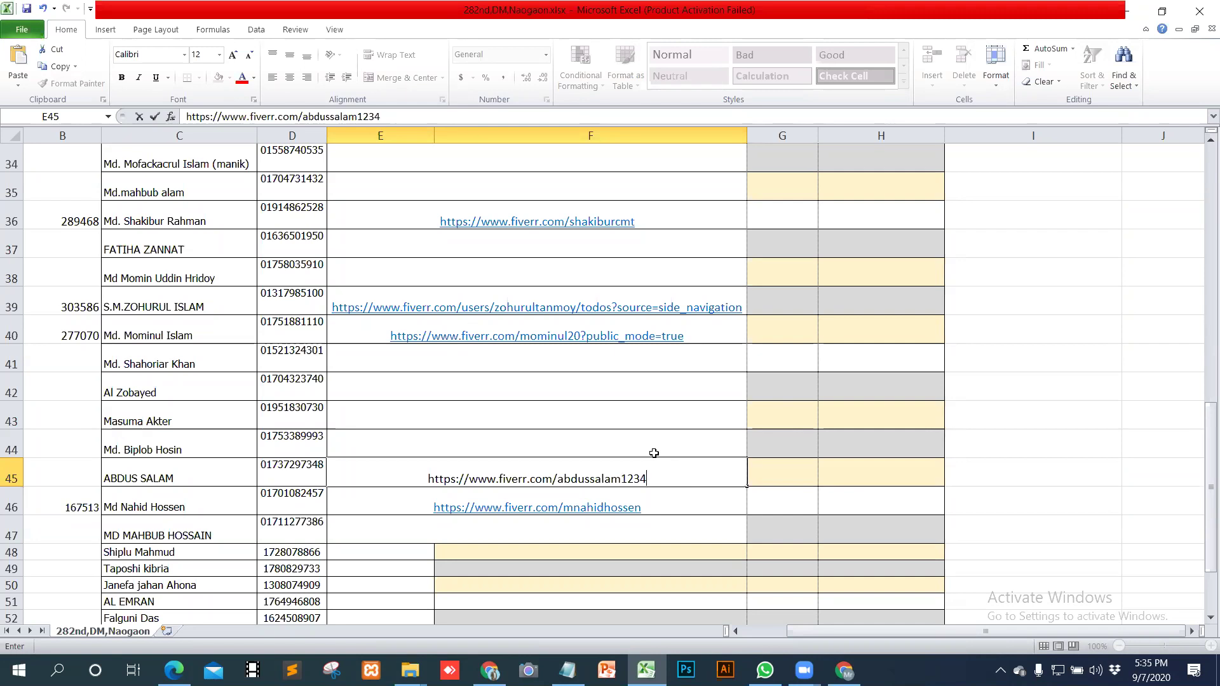
key(Return)
click(582, 487)
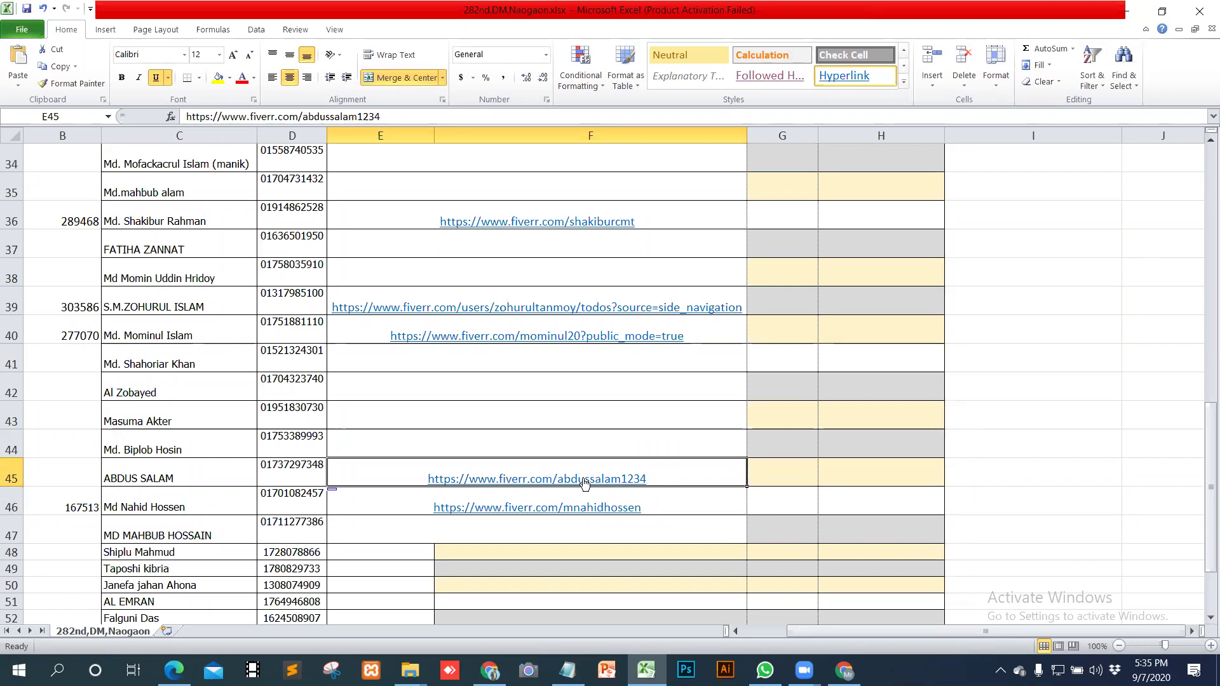
Close the blocked Fiverr page and copy another trainee's Fiverr link from the Facebook chat
click(584, 482)
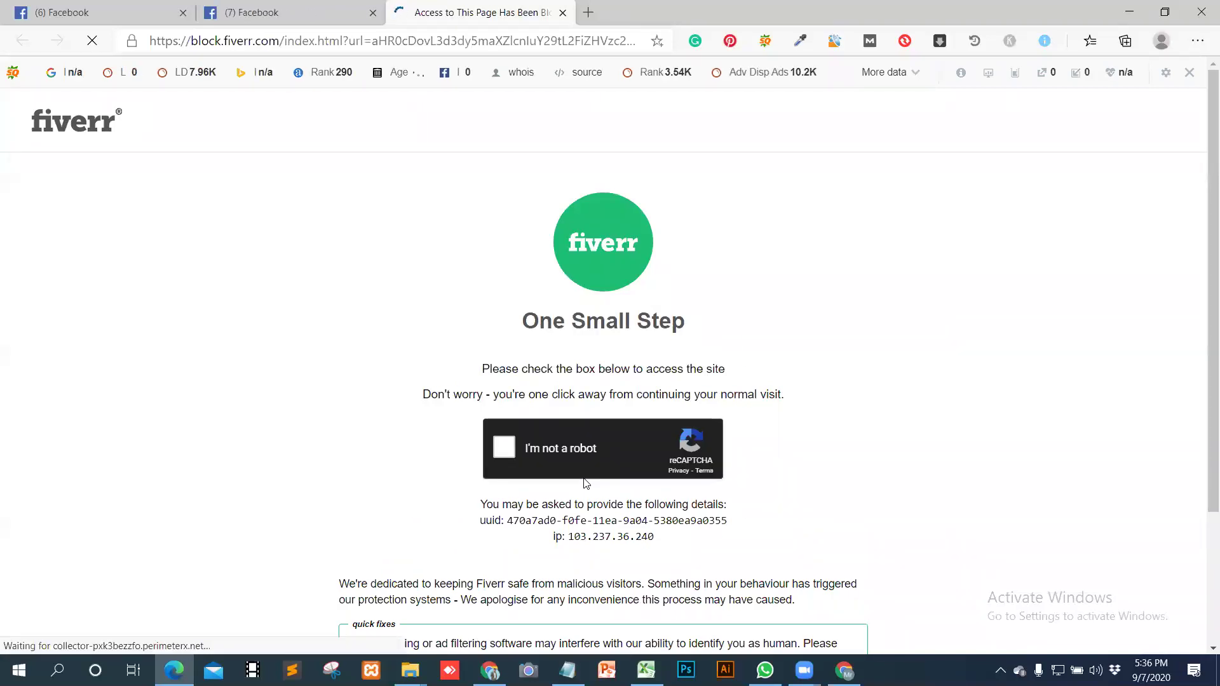
click(564, 17)
click(563, 17)
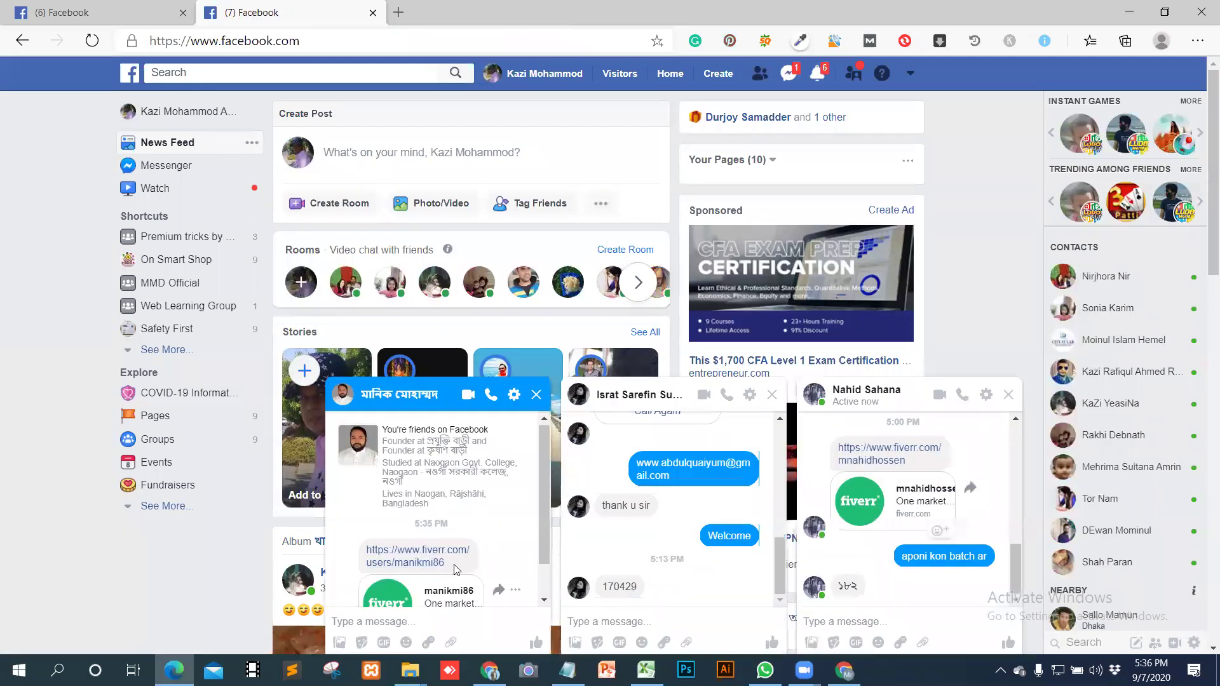
drag(441, 561, 363, 550)
key(ctrl+c)
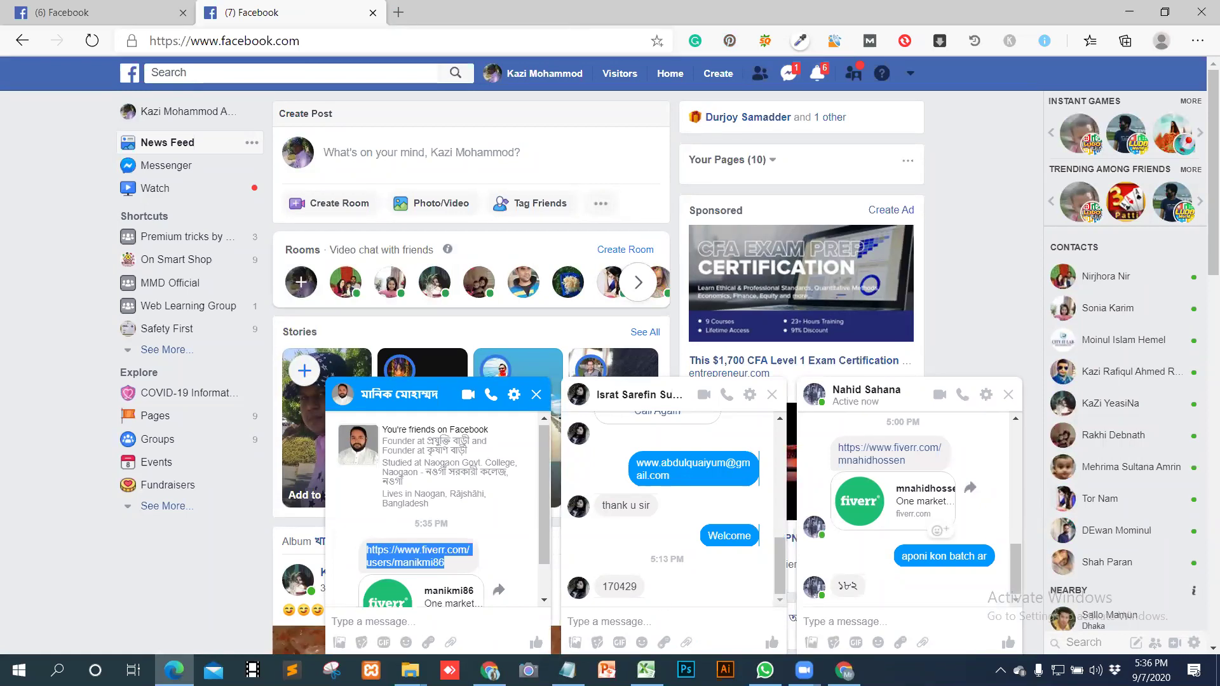
key(alt+Tab)
scroll(207, 440, down, 3)
Paste the copied Fiverr link into E34 after dismissing the paste-size warning
scroll(207, 441, up, 4)
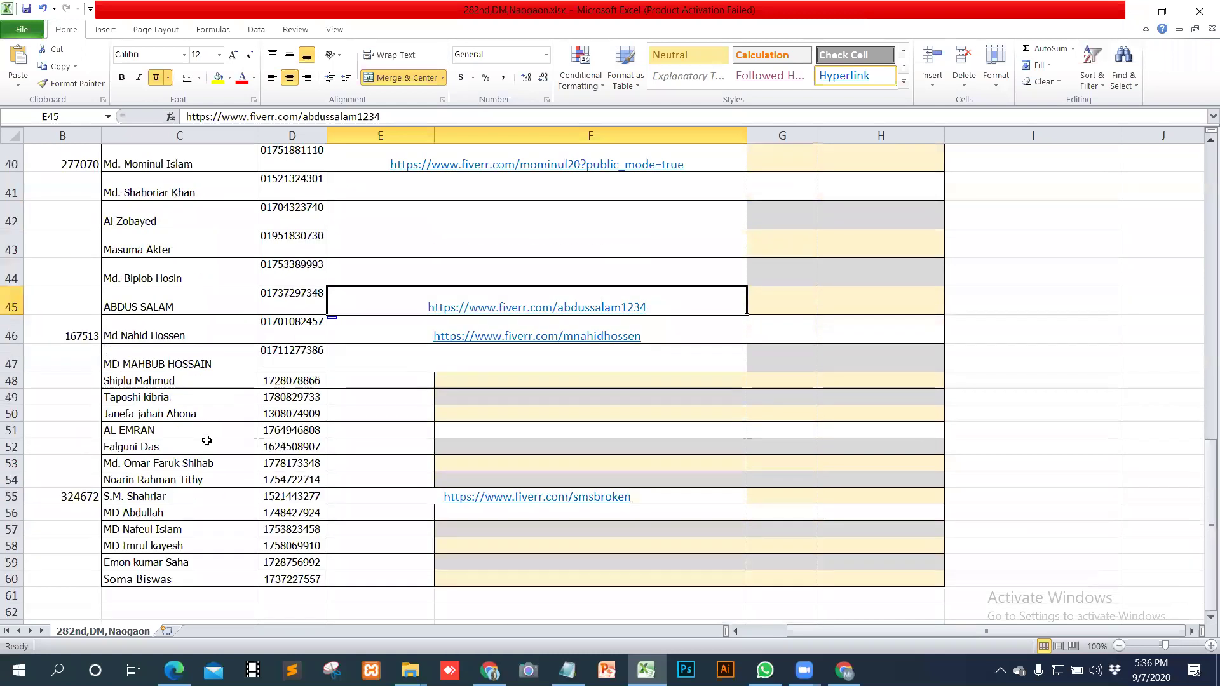
scroll(207, 441, up, 2)
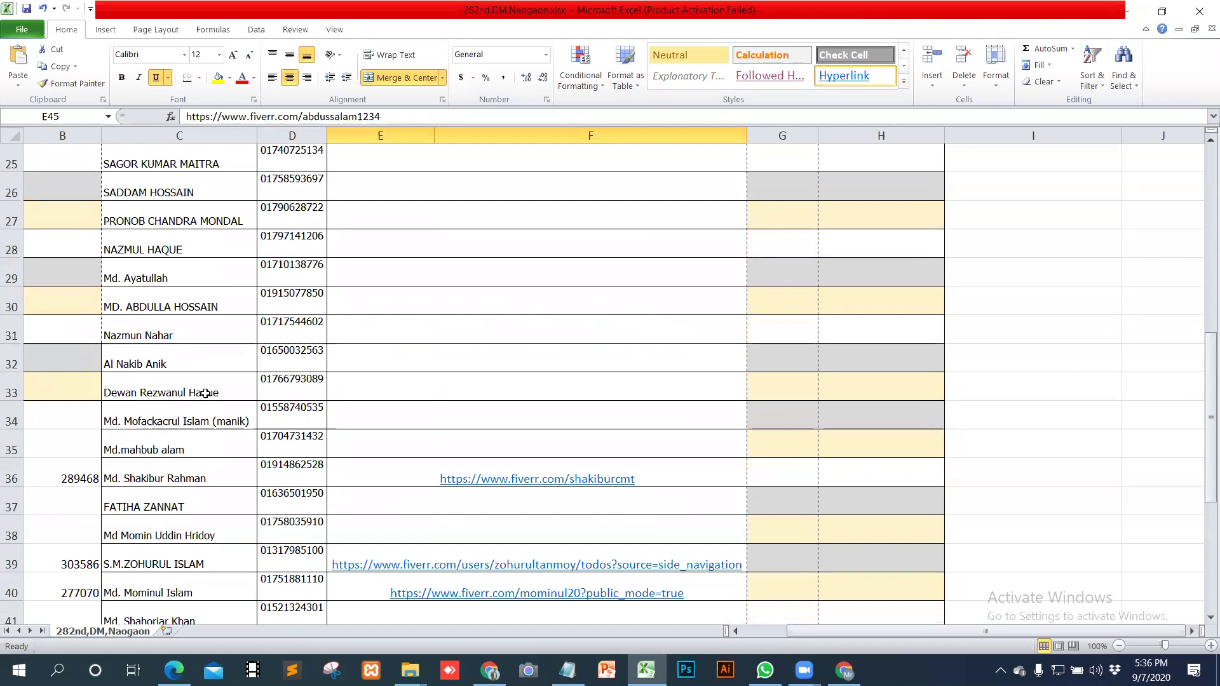
scroll(205, 394, up, 6)
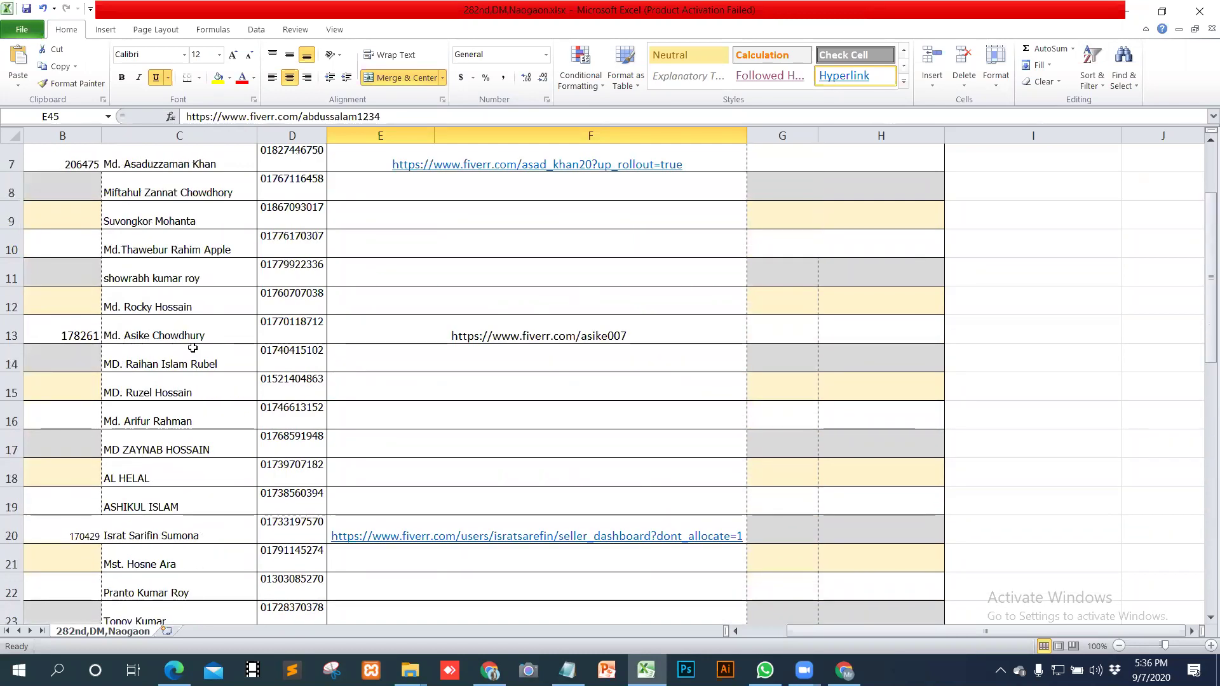
scroll(193, 349, up, 1)
scroll(192, 348, down, 2)
scroll(193, 348, down, 4)
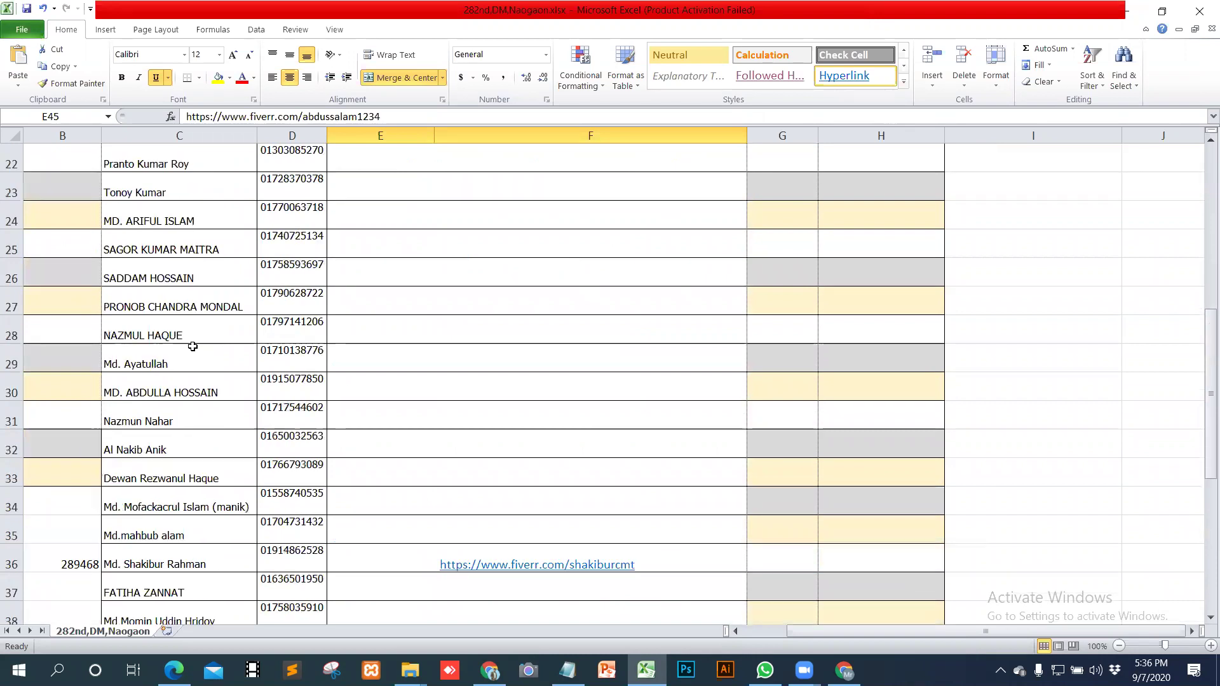
scroll(202, 396, down, 2)
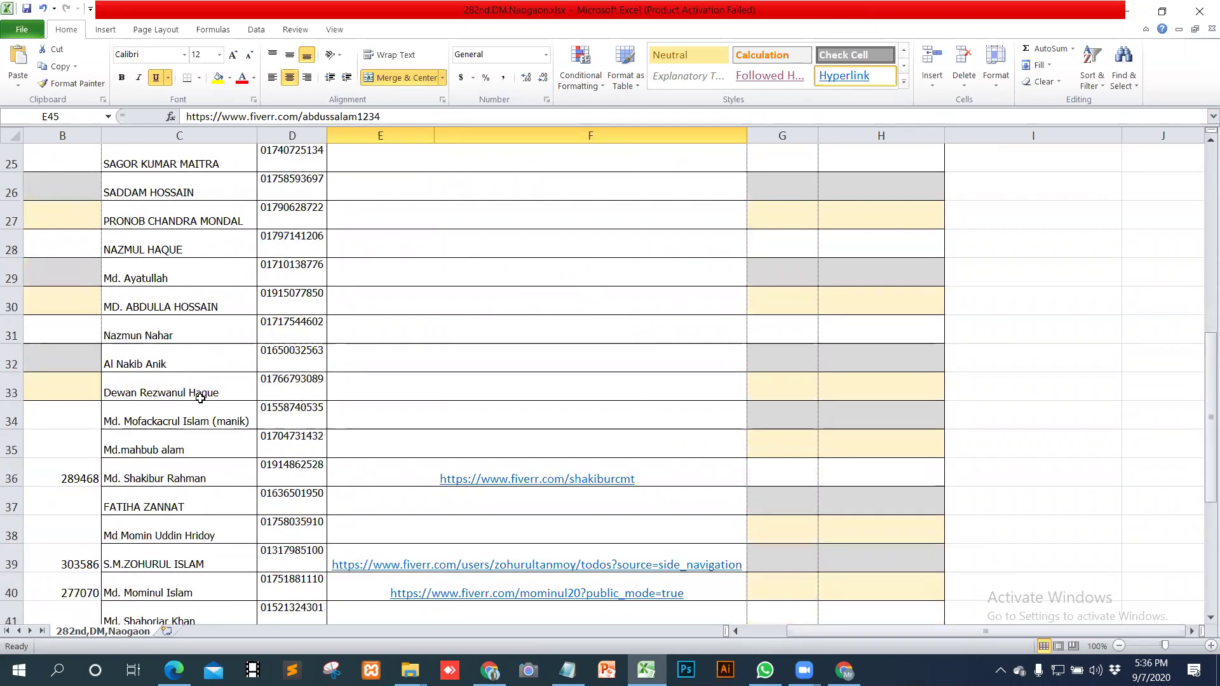
scroll(202, 396, down, 3)
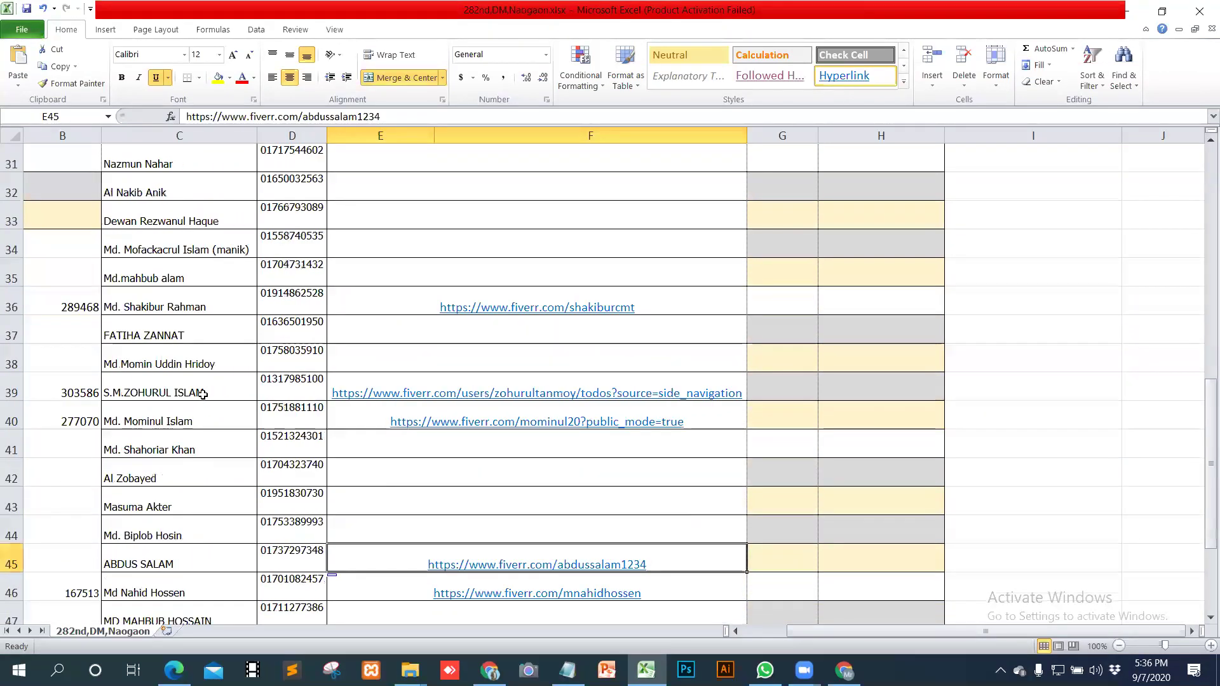
scroll(203, 395, down, 1)
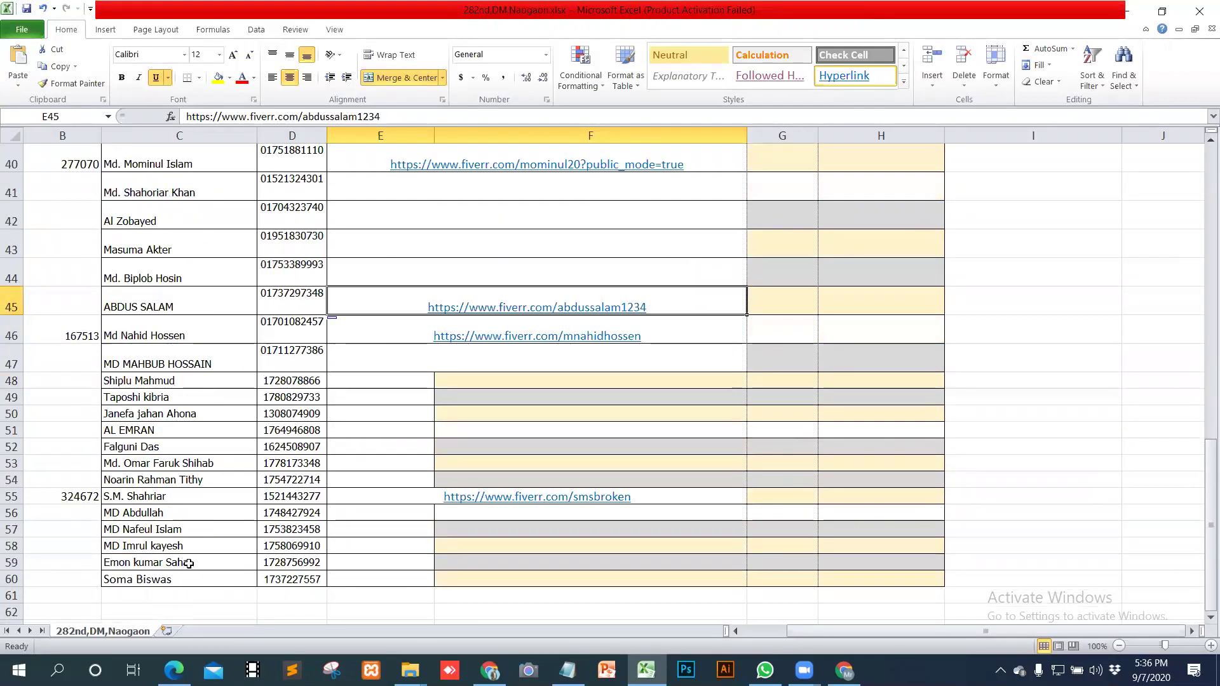
scroll(183, 448, up, 1)
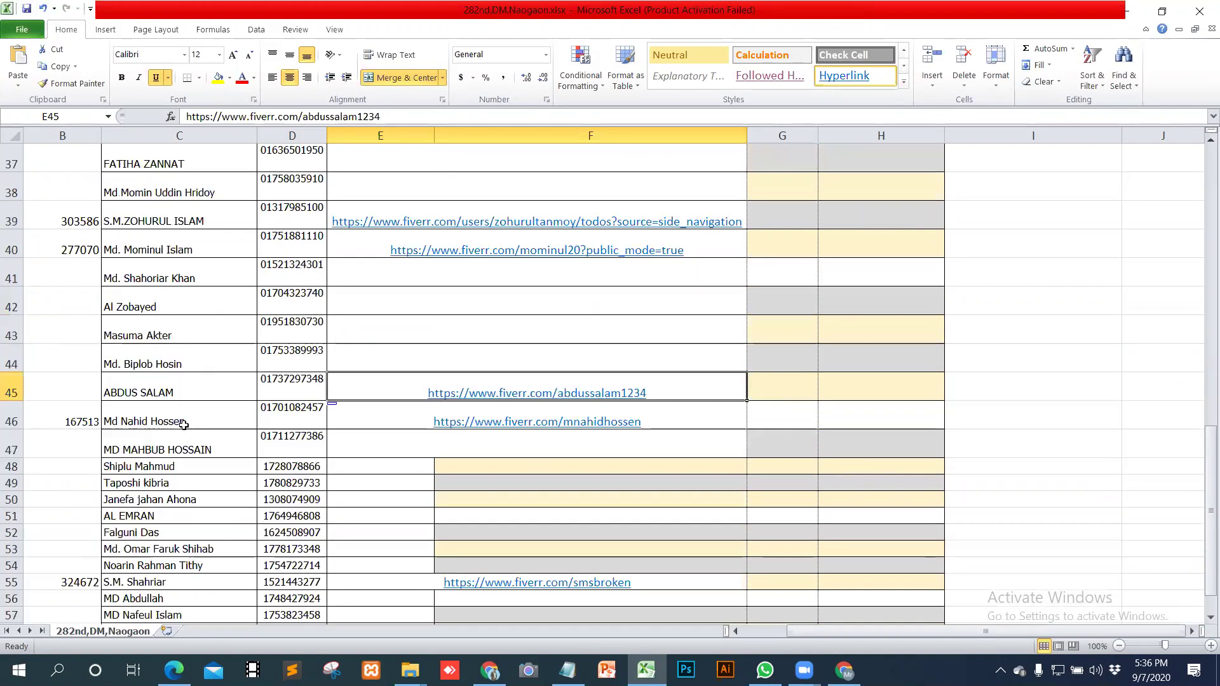
scroll(183, 425, up, 2)
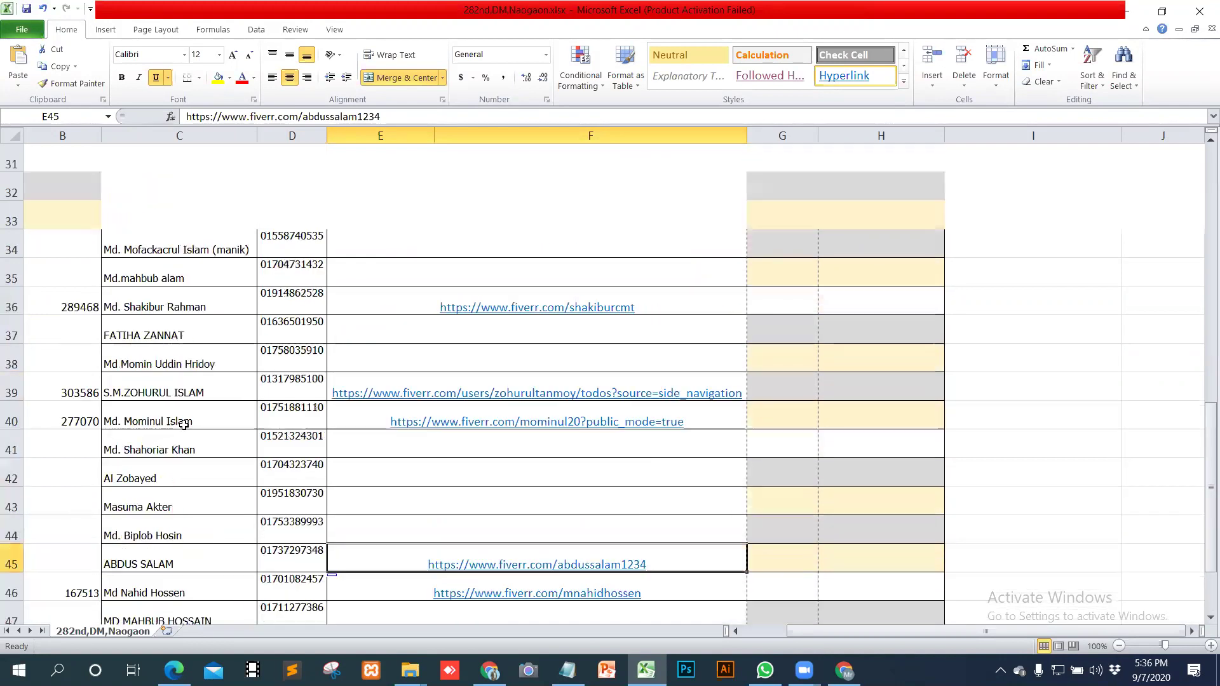
click(376, 247)
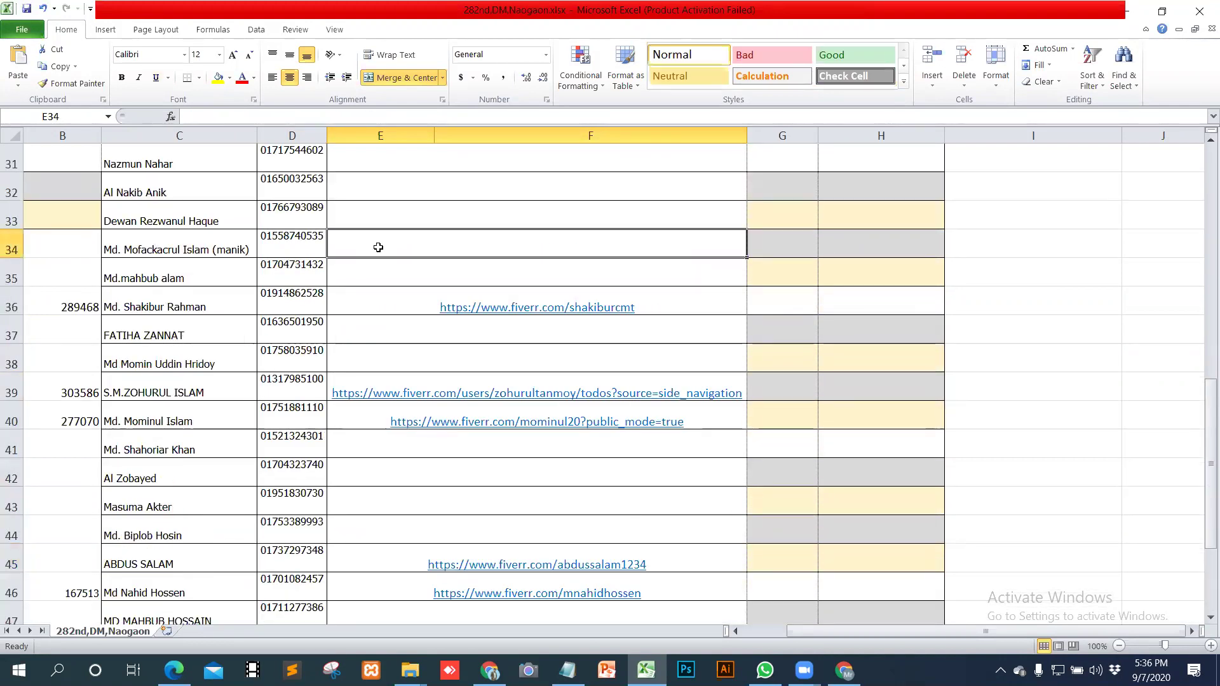
key(ctrl+v)
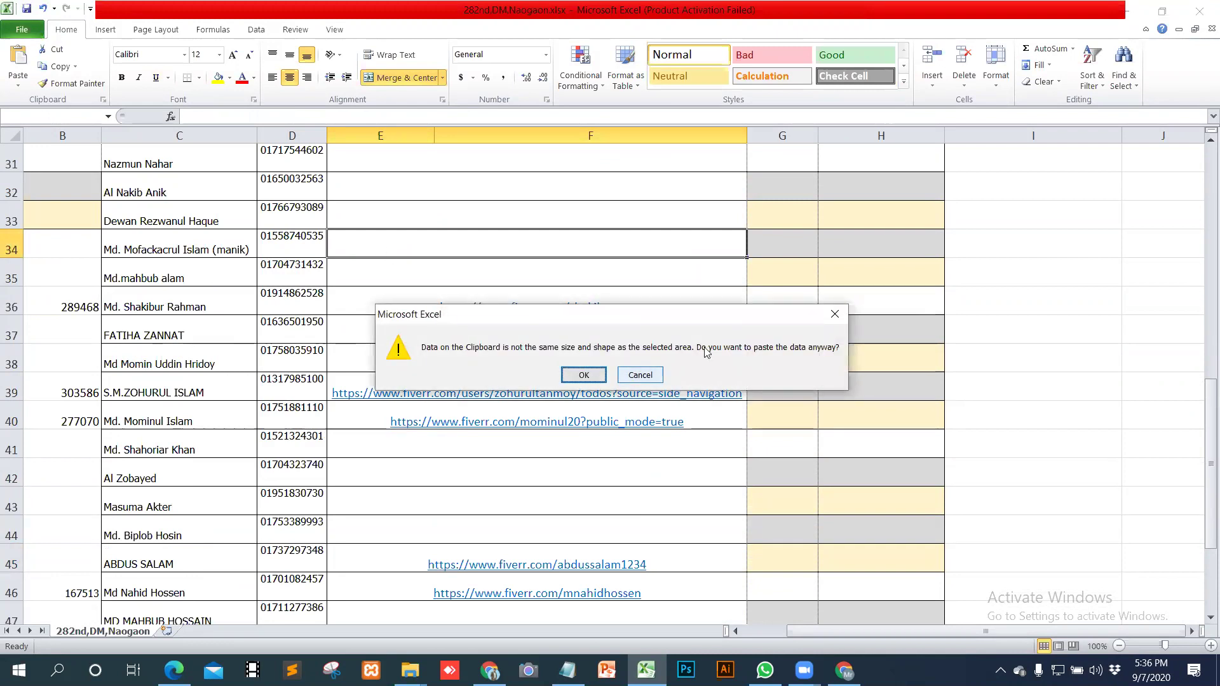
click(835, 316)
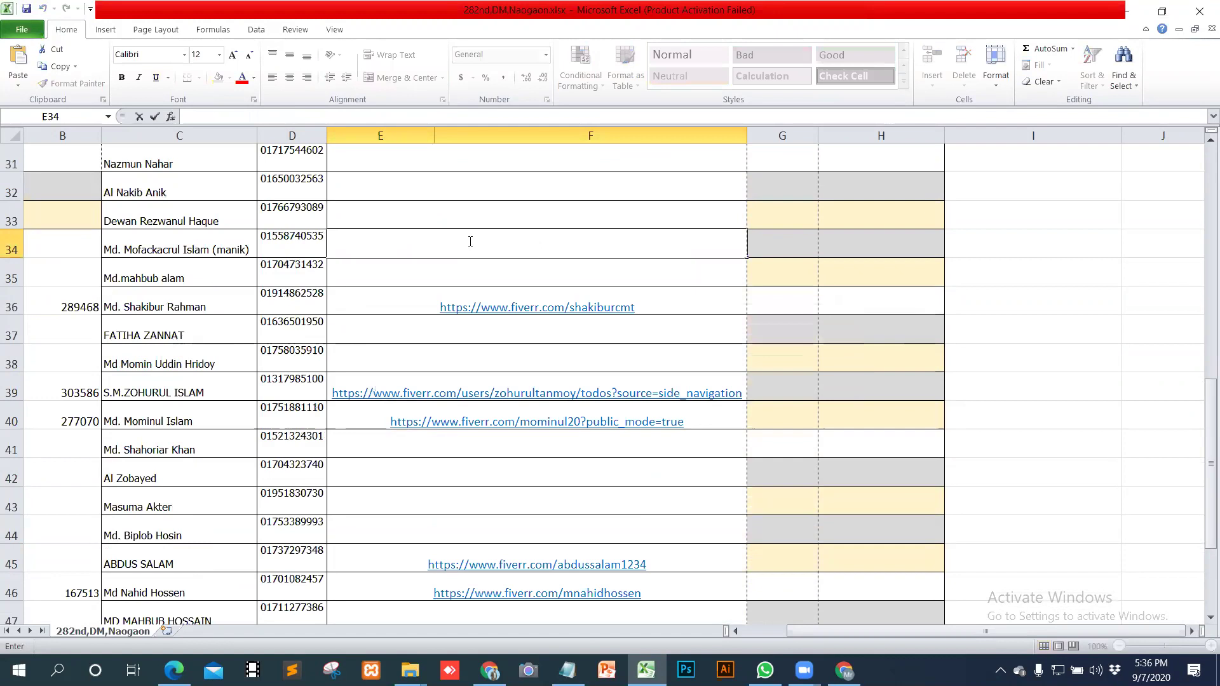
key(ctrl+v)
click(46, 241)
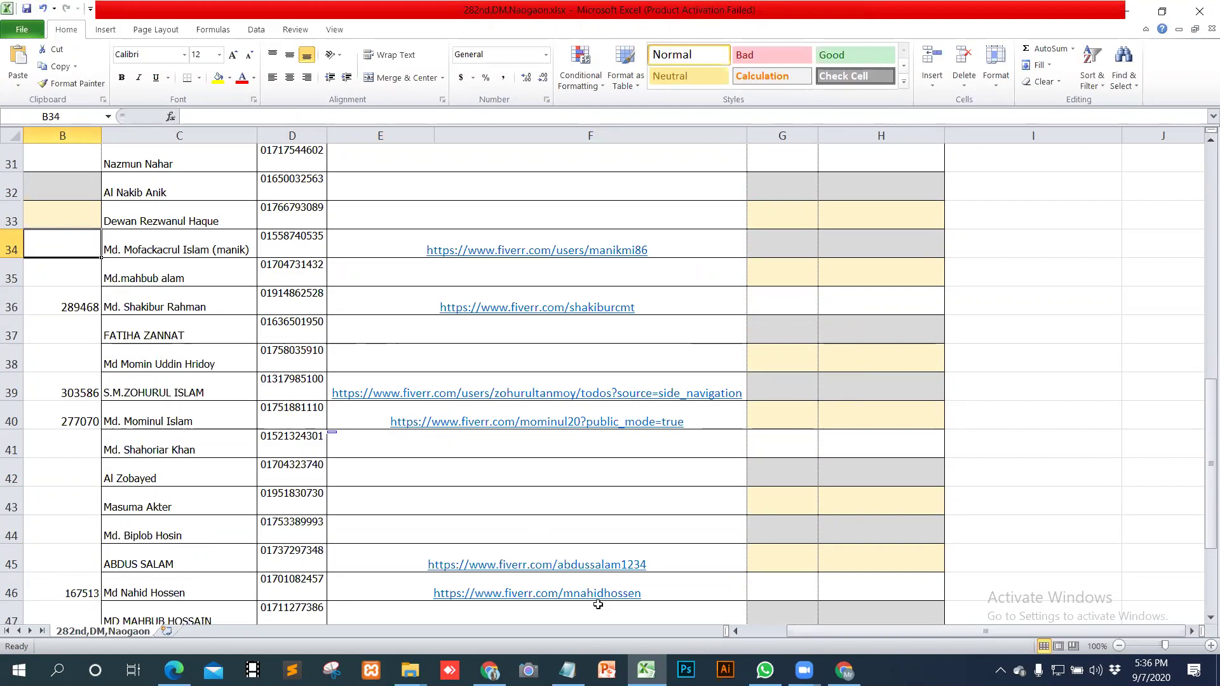
key(alt+Tab)
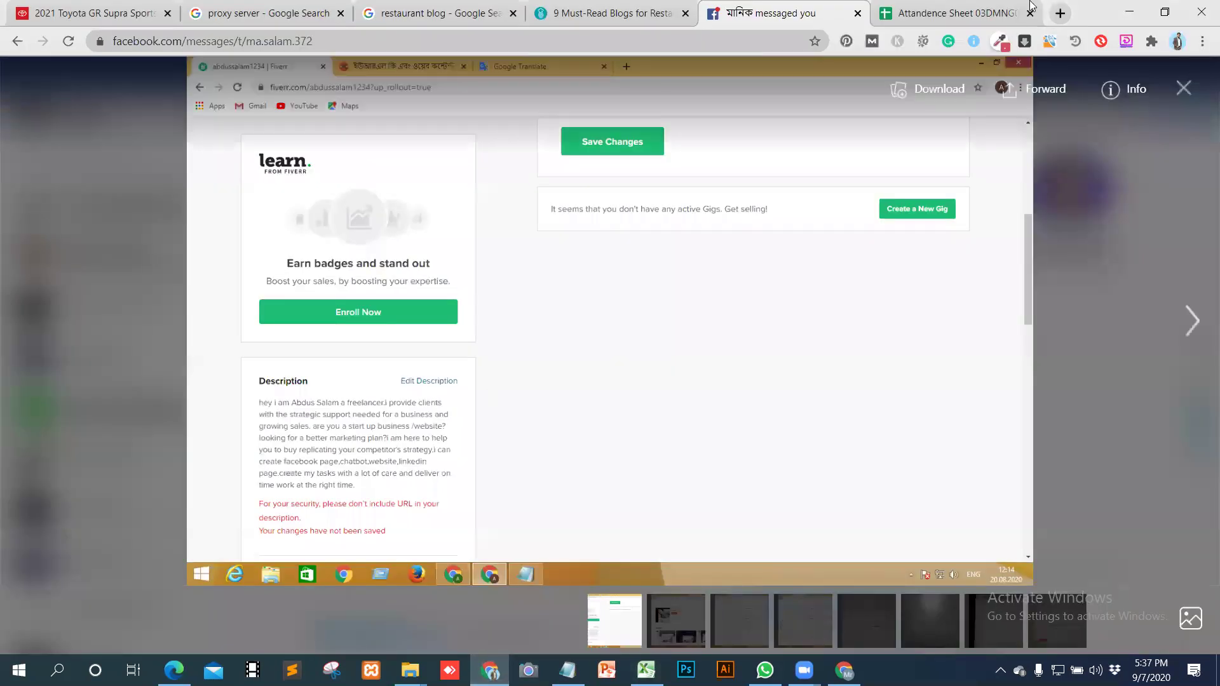
click(1025, 9)
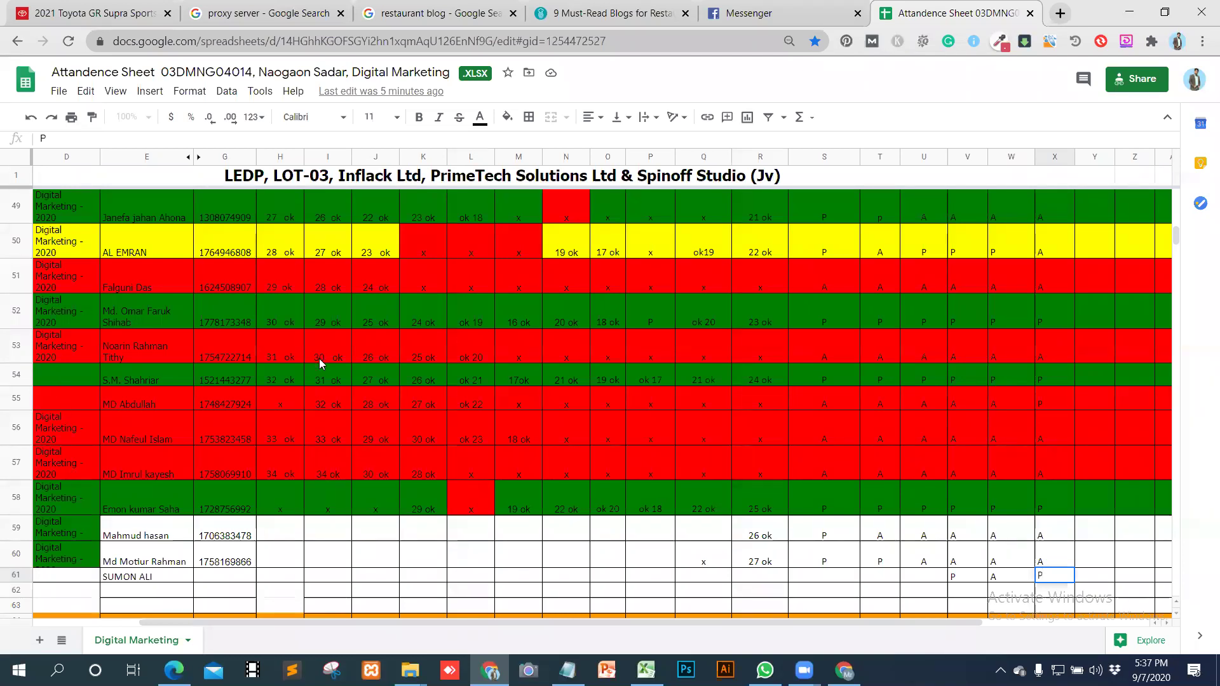
scroll(175, 487, up, 5)
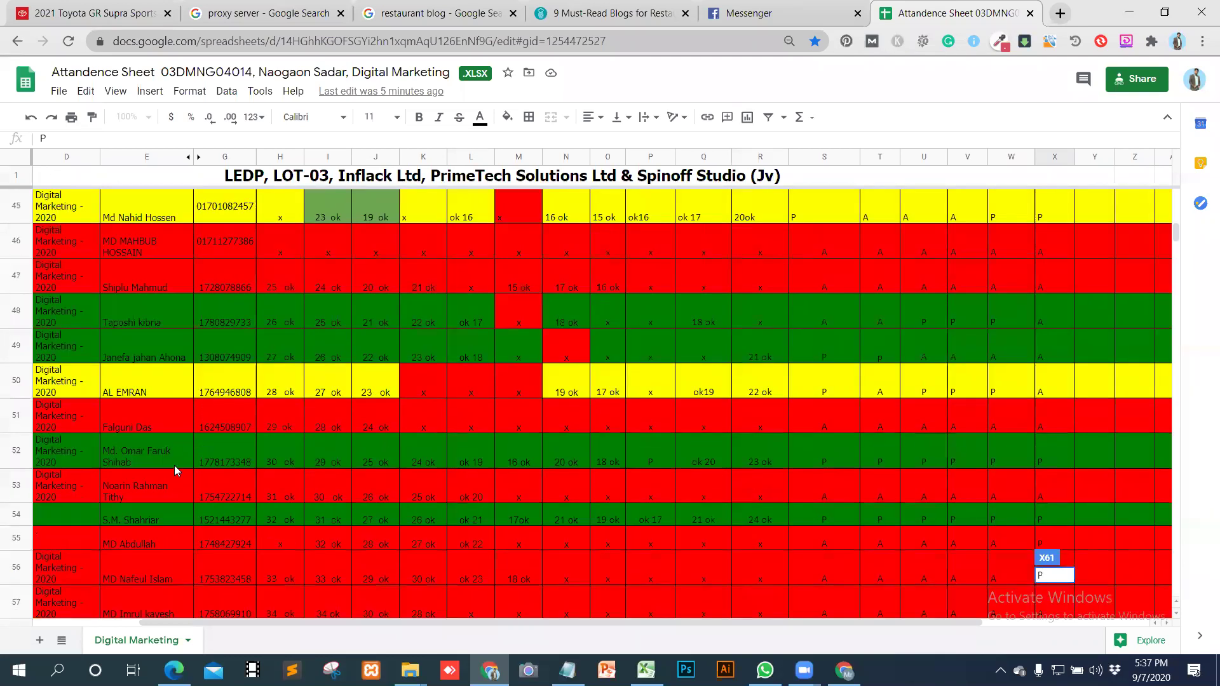
scroll(165, 424, up, 3)
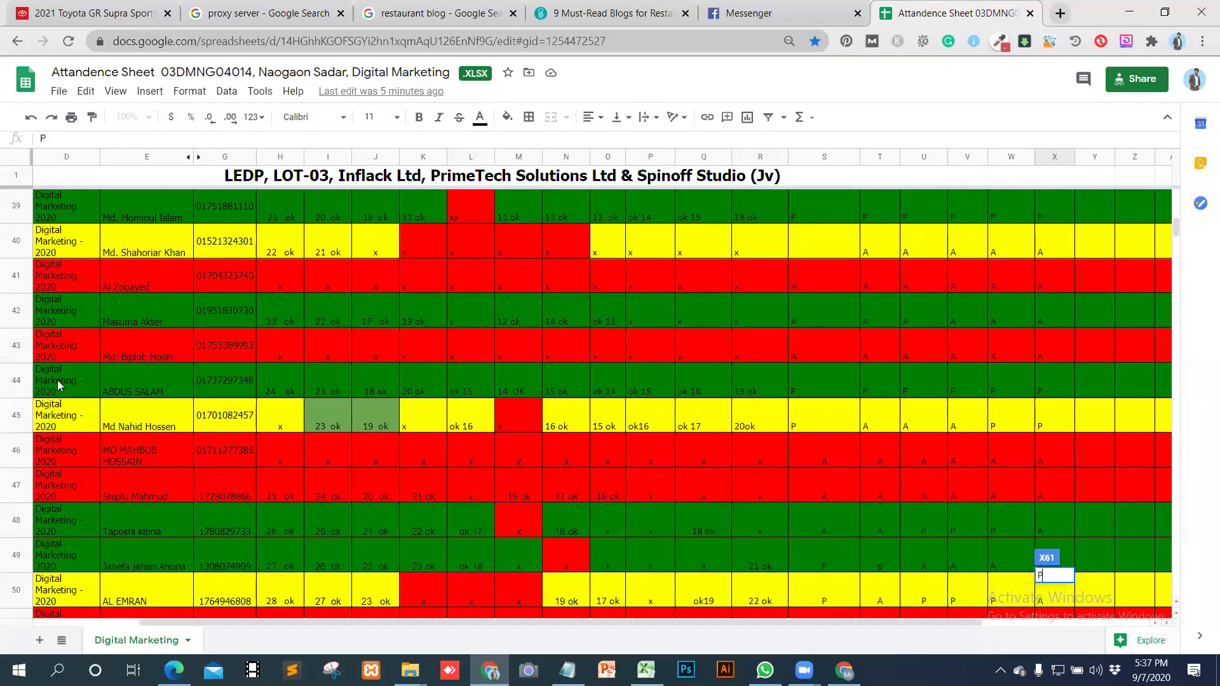
click(177, 384)
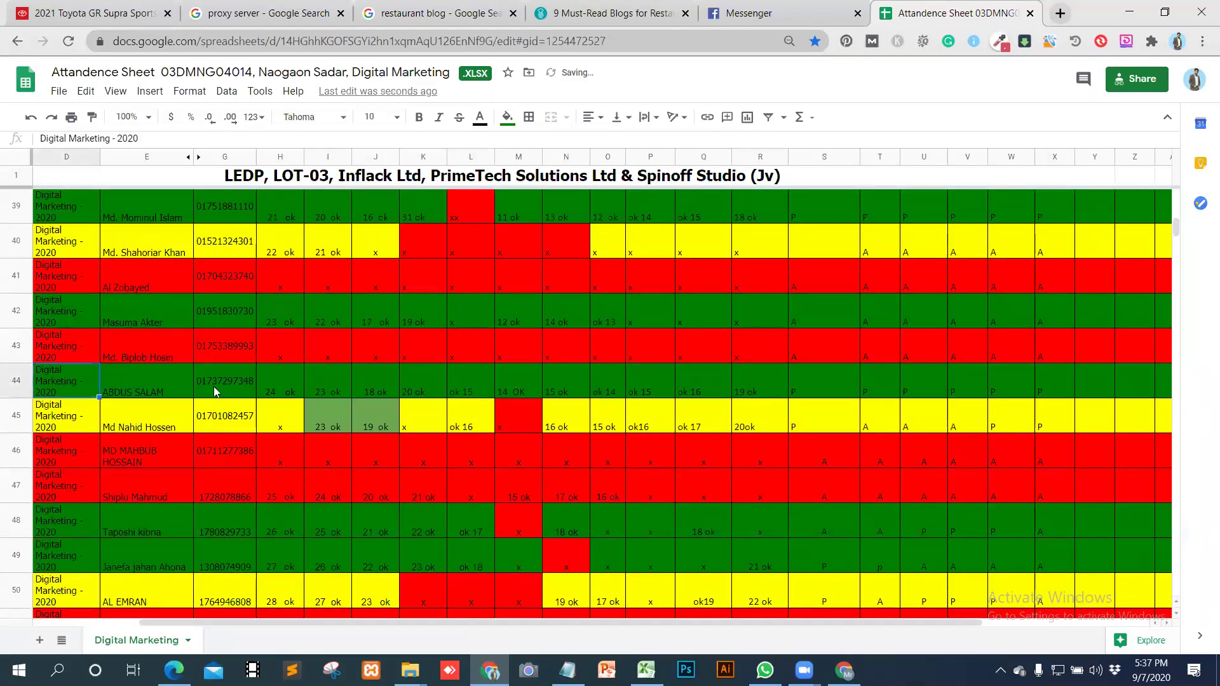
key(Left)
key(Left)
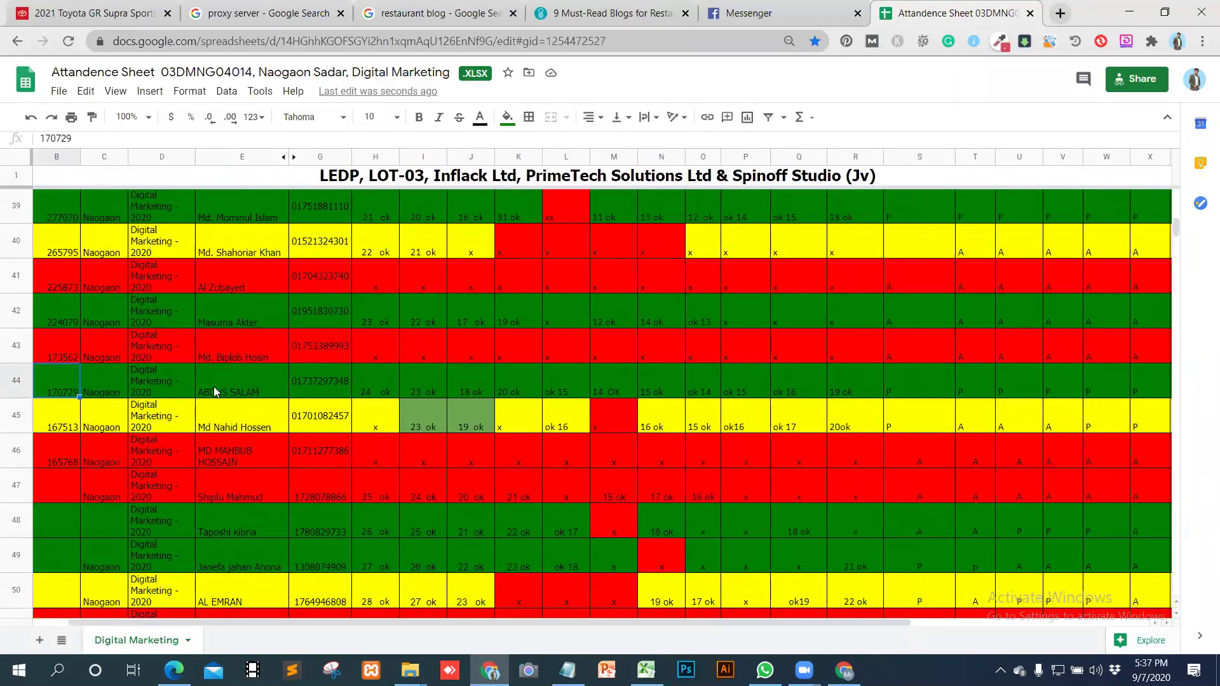
key(ctrl+c)
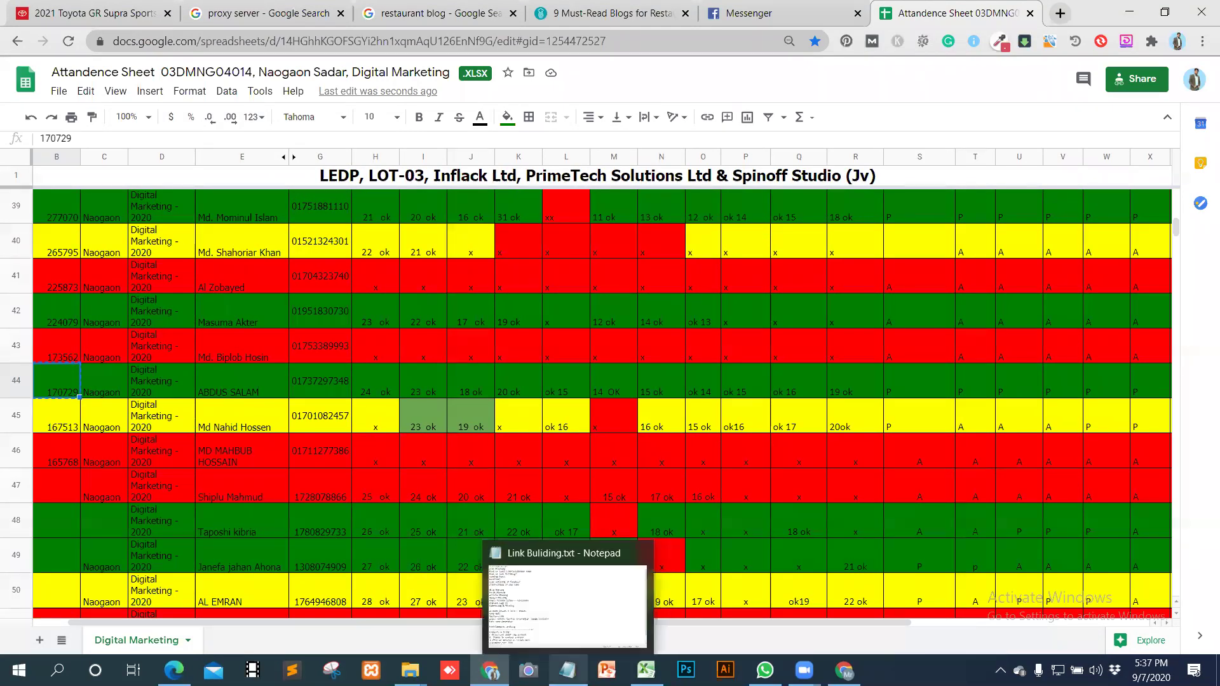
mouse_move(647, 671)
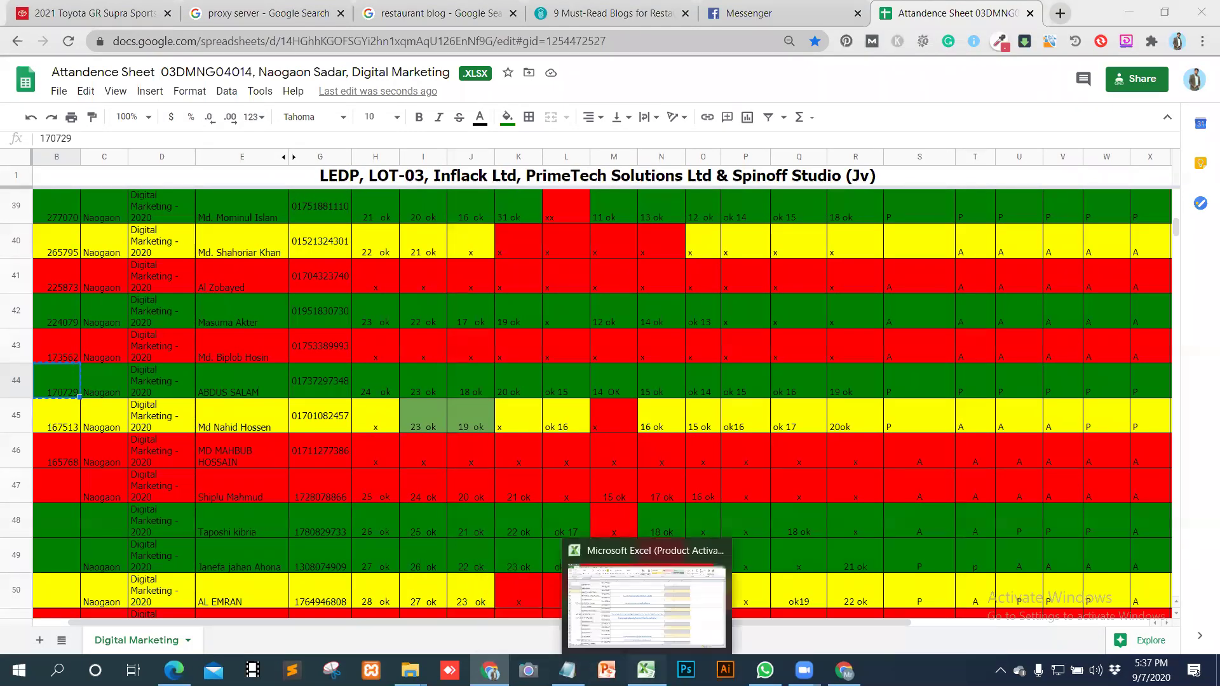
click(633, 664)
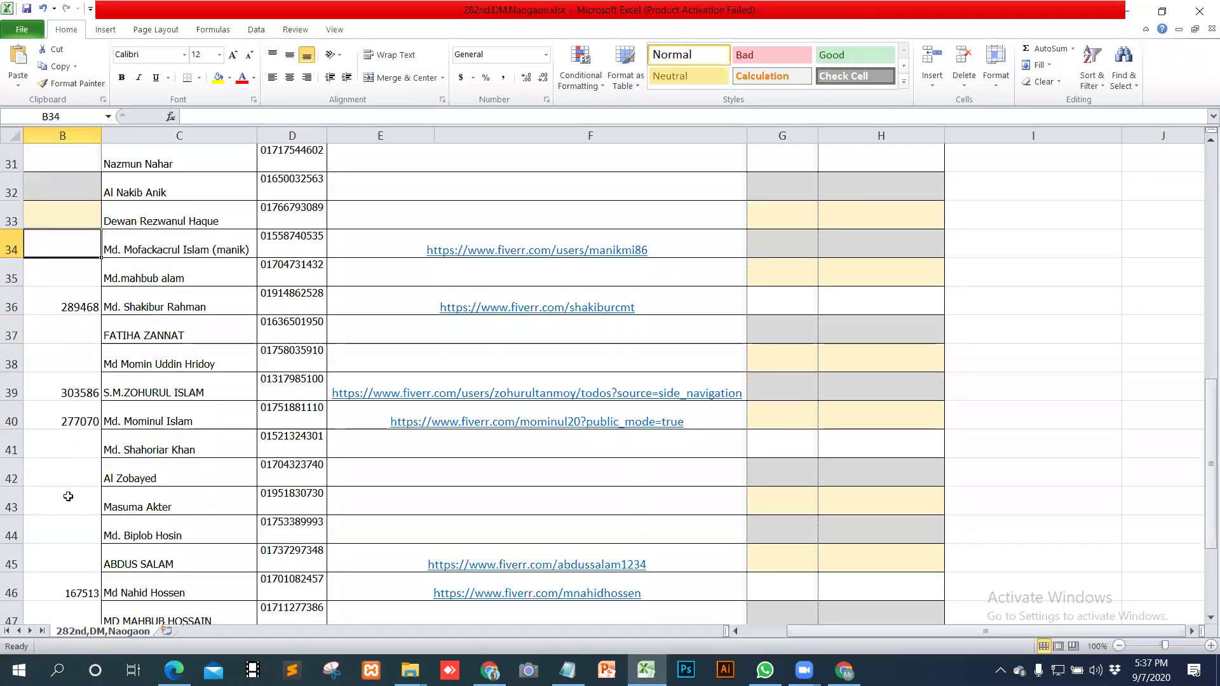
click(62, 560)
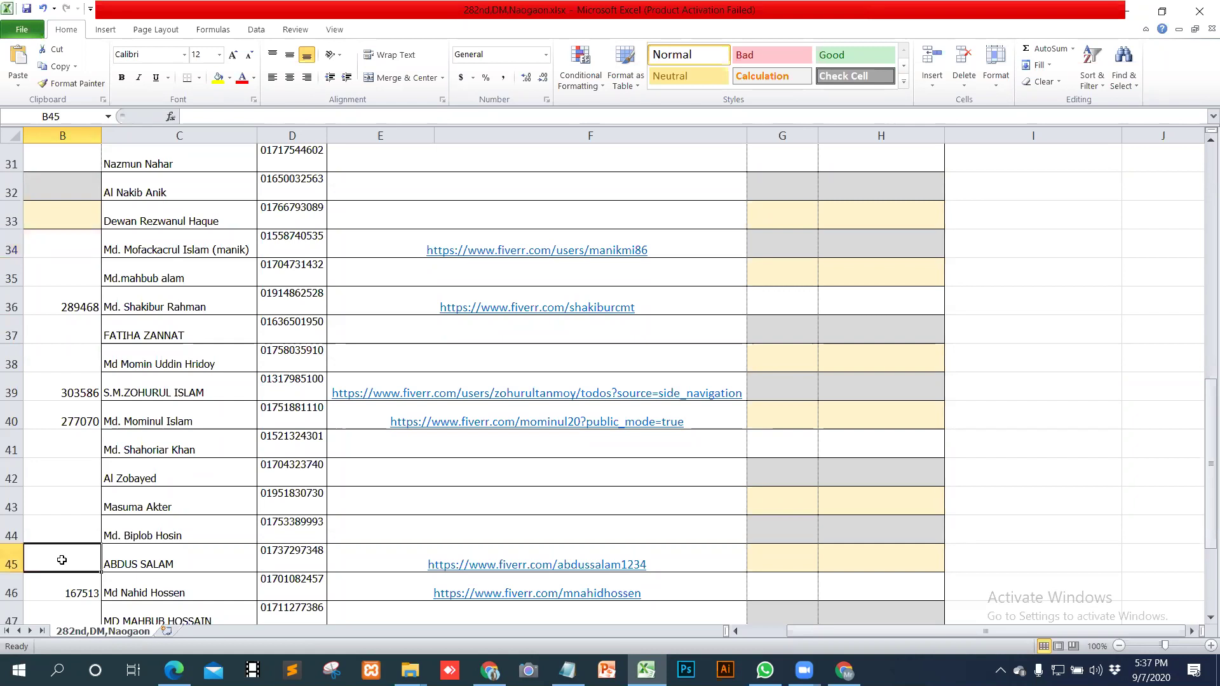
key(ctrl+v)
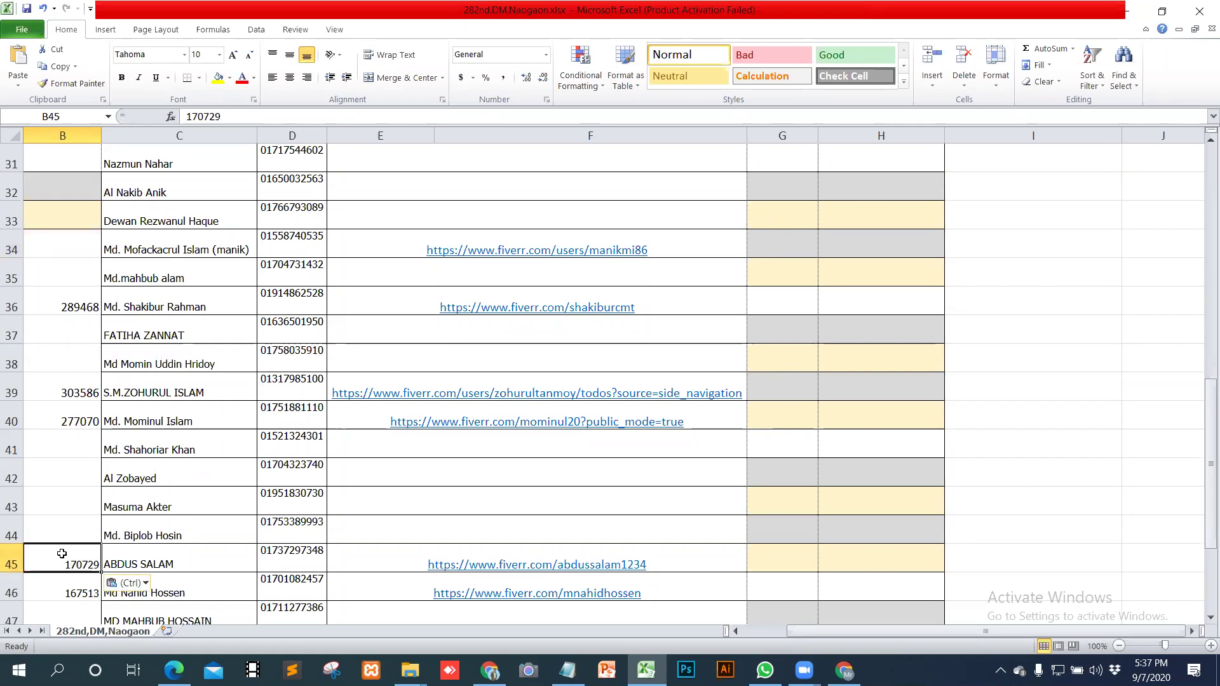
Copy registration ID 292002 from cell B33 of the attendance sheet into B34
click(63, 248)
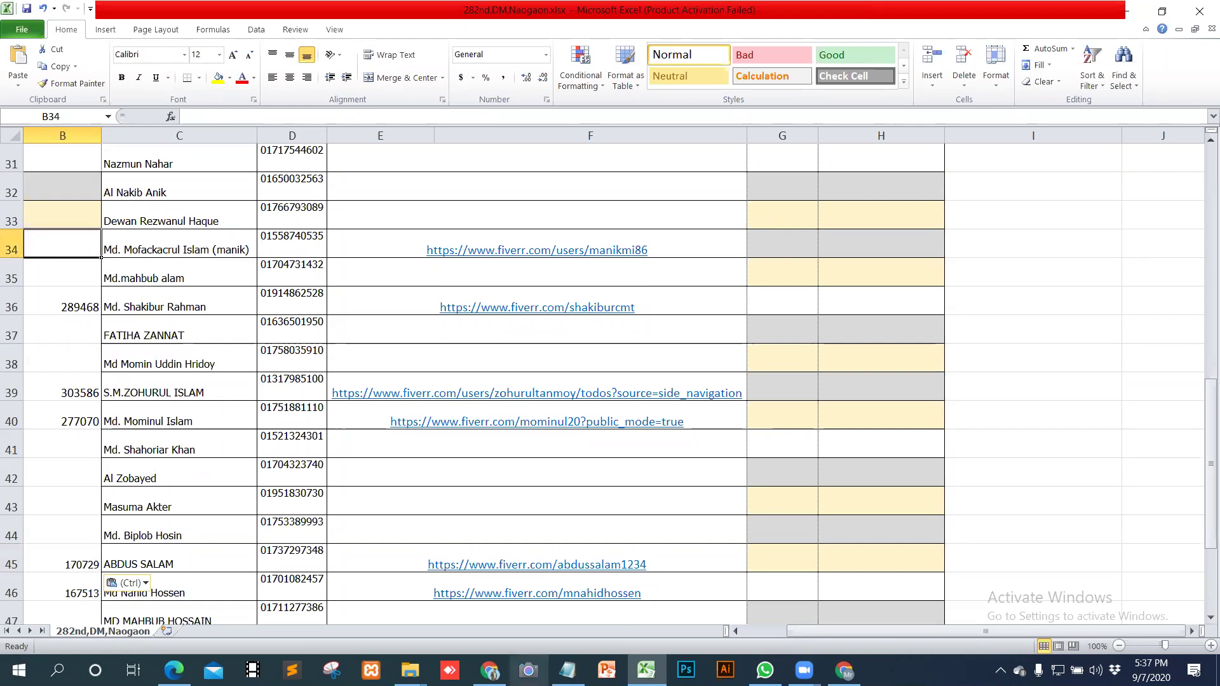
click(490, 671)
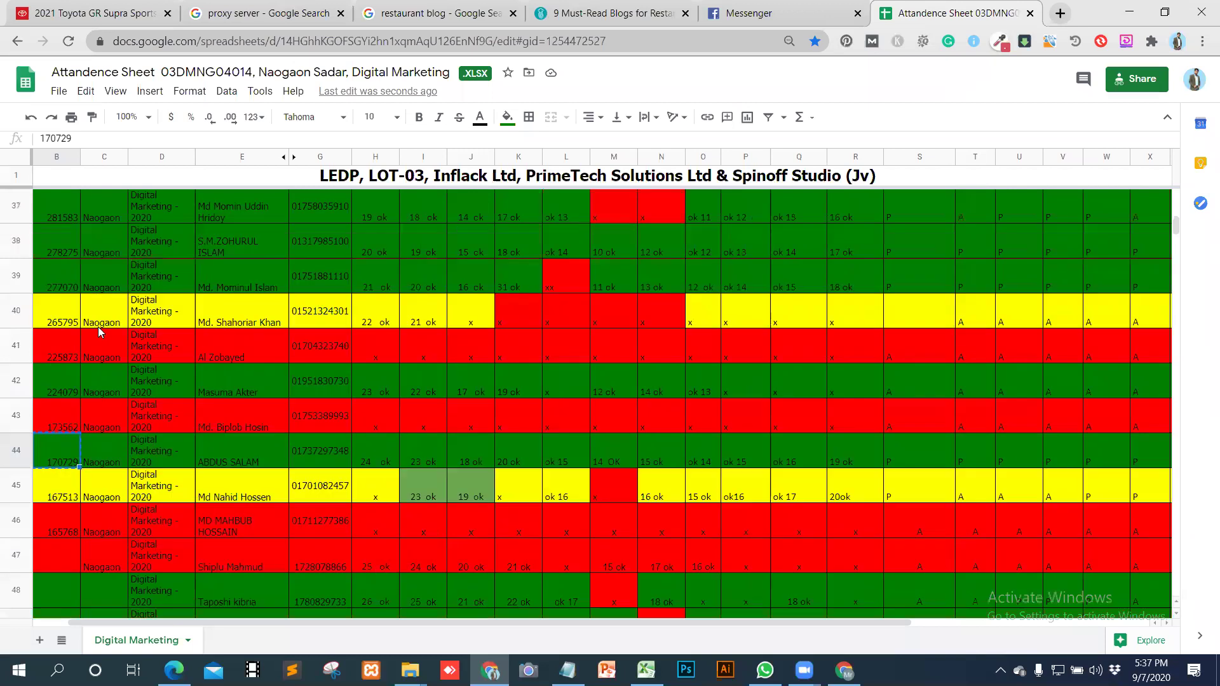
scroll(195, 294, up, 4)
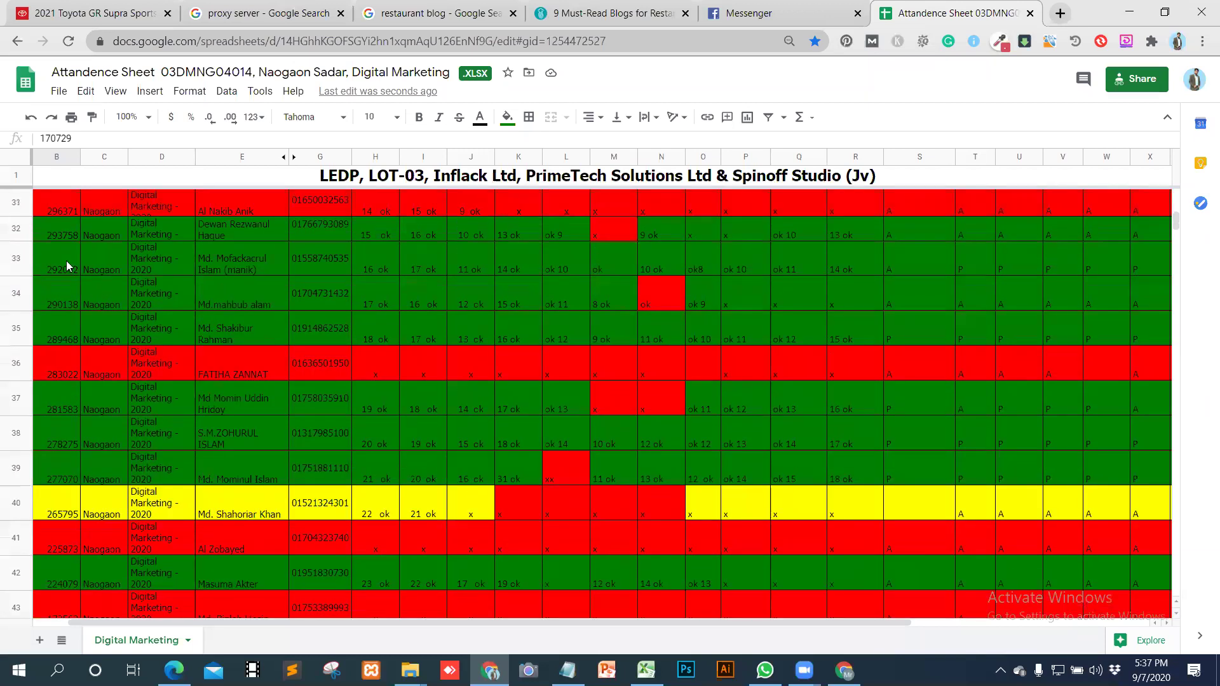
click(48, 265)
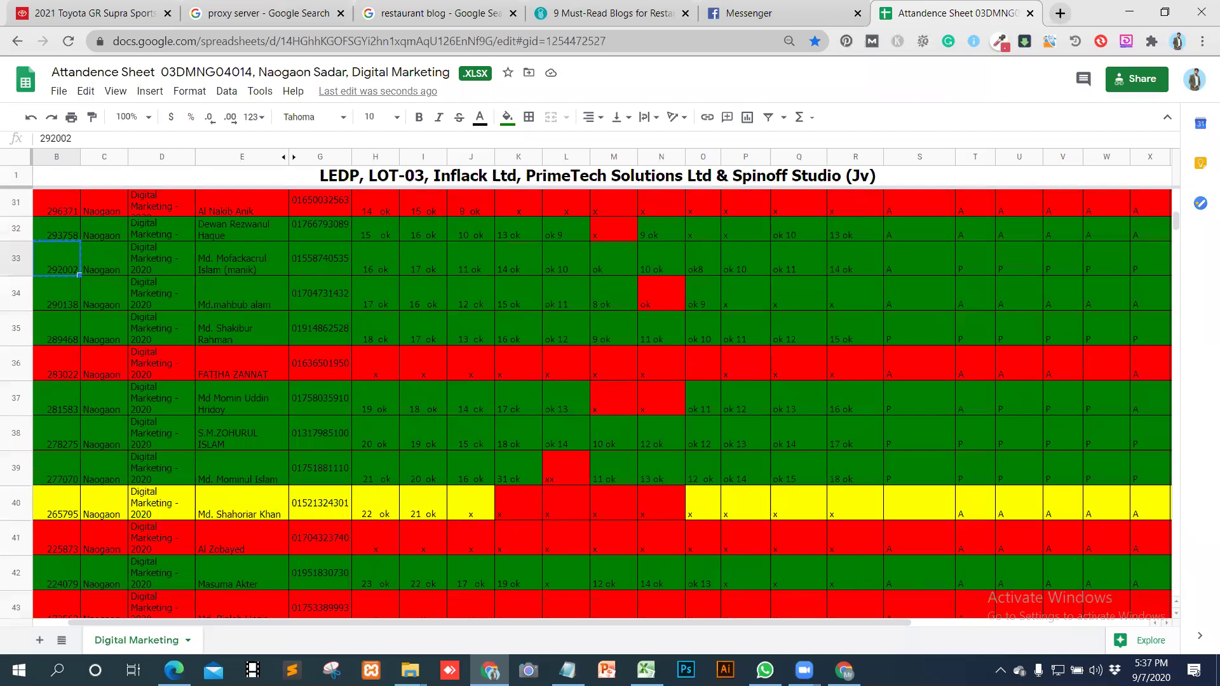
key(alt+Tab)
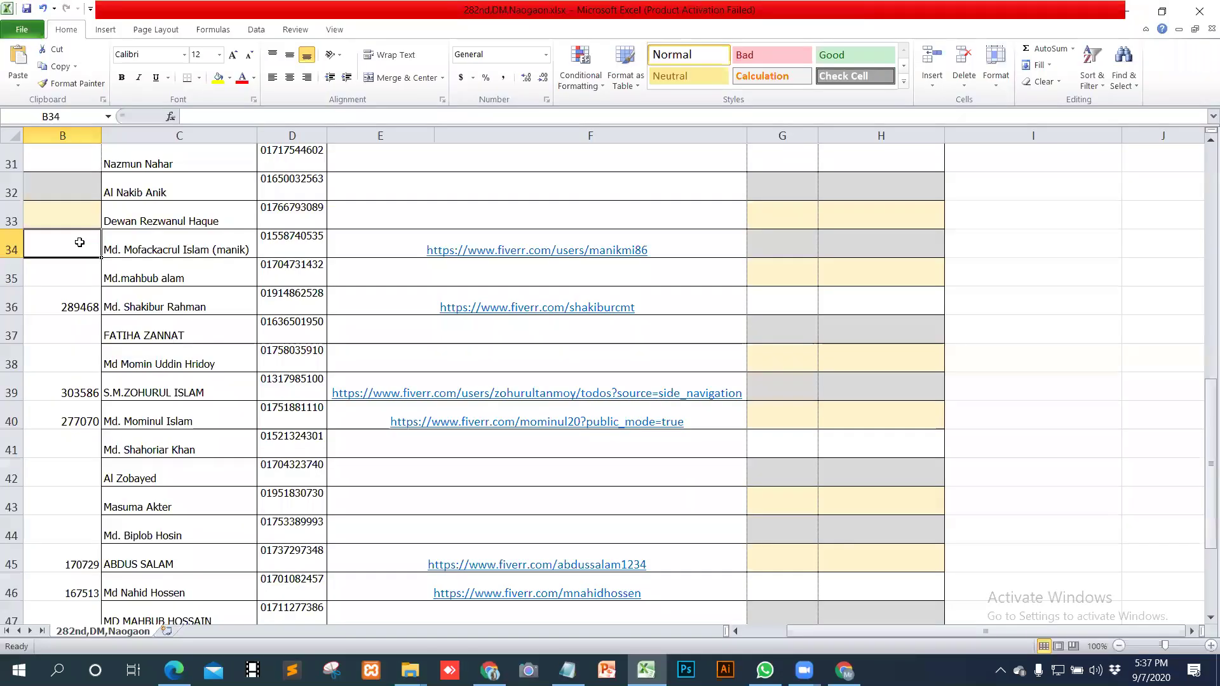
key(ctrl+v)
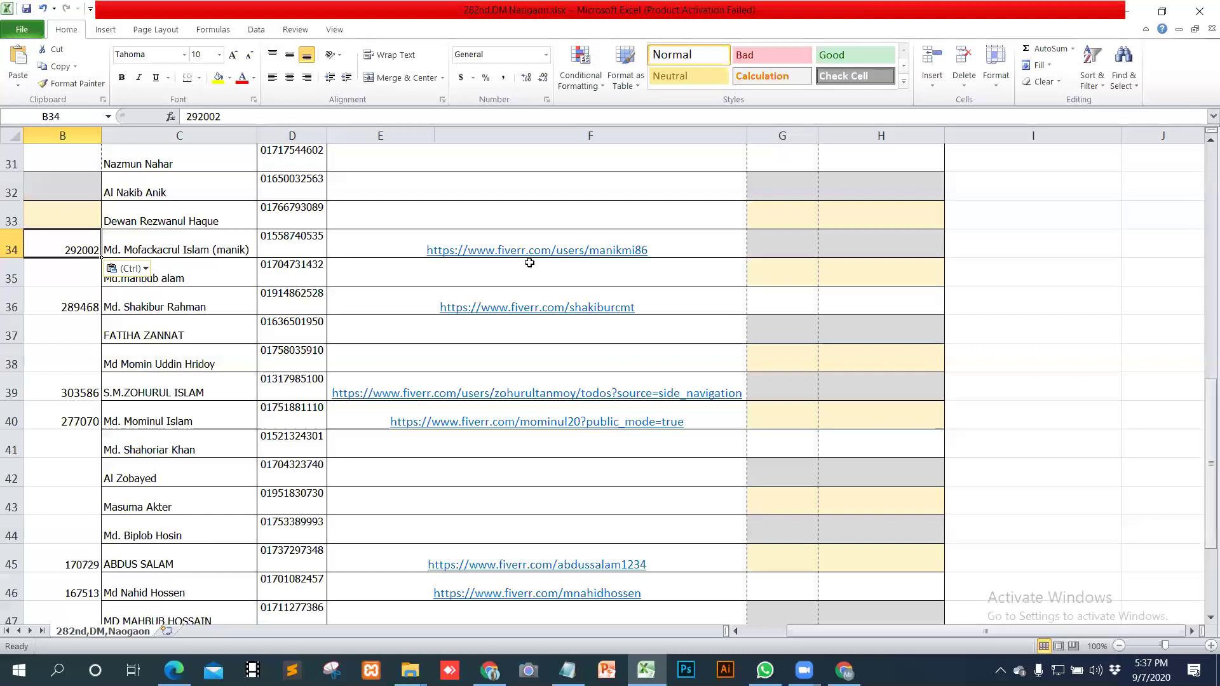
click(676, 361)
scroll(673, 237, up, 8)
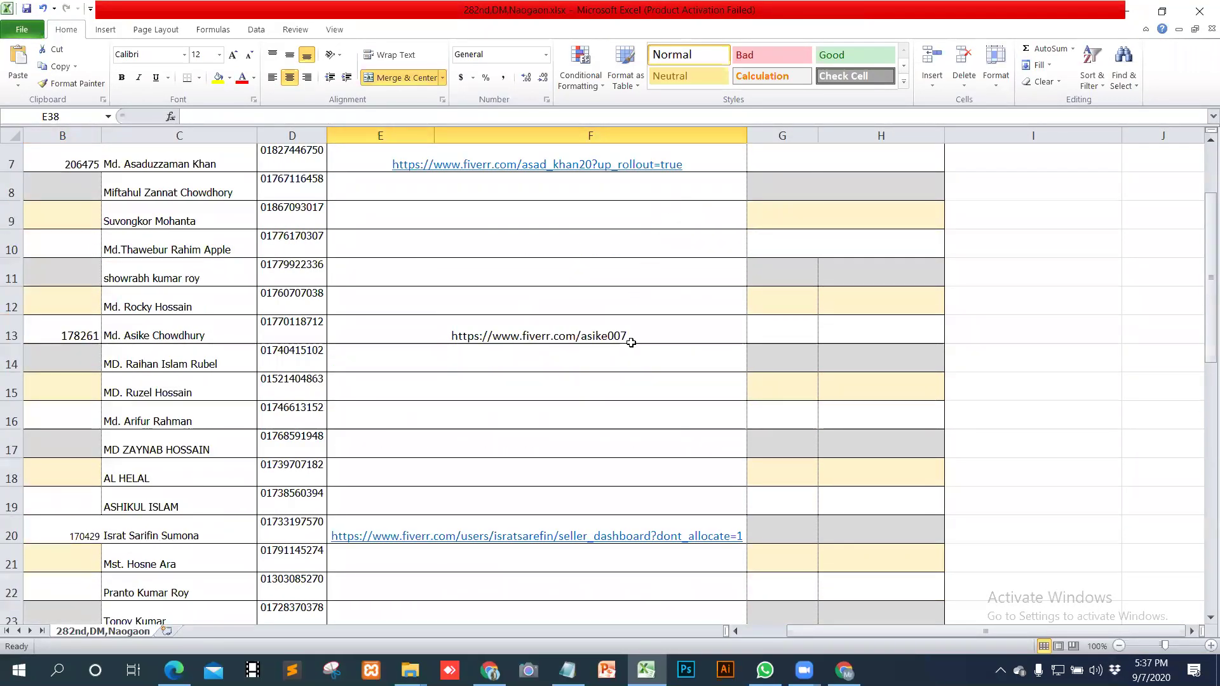
click(635, 335)
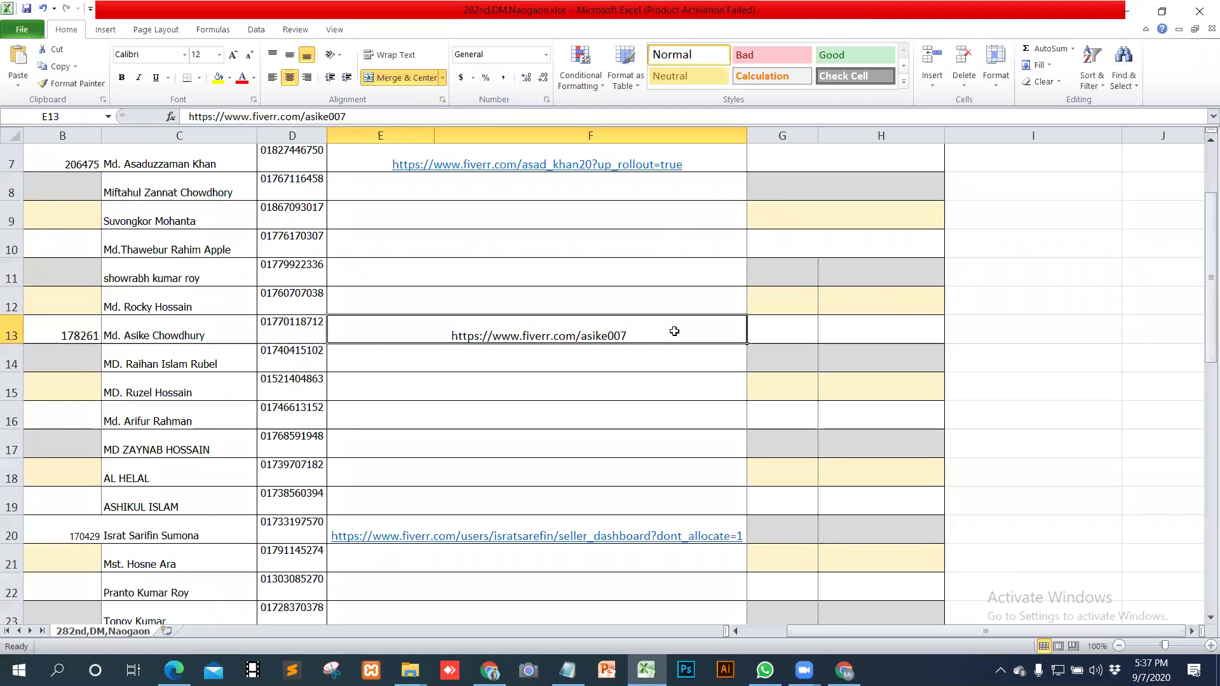
double_click(643, 335)
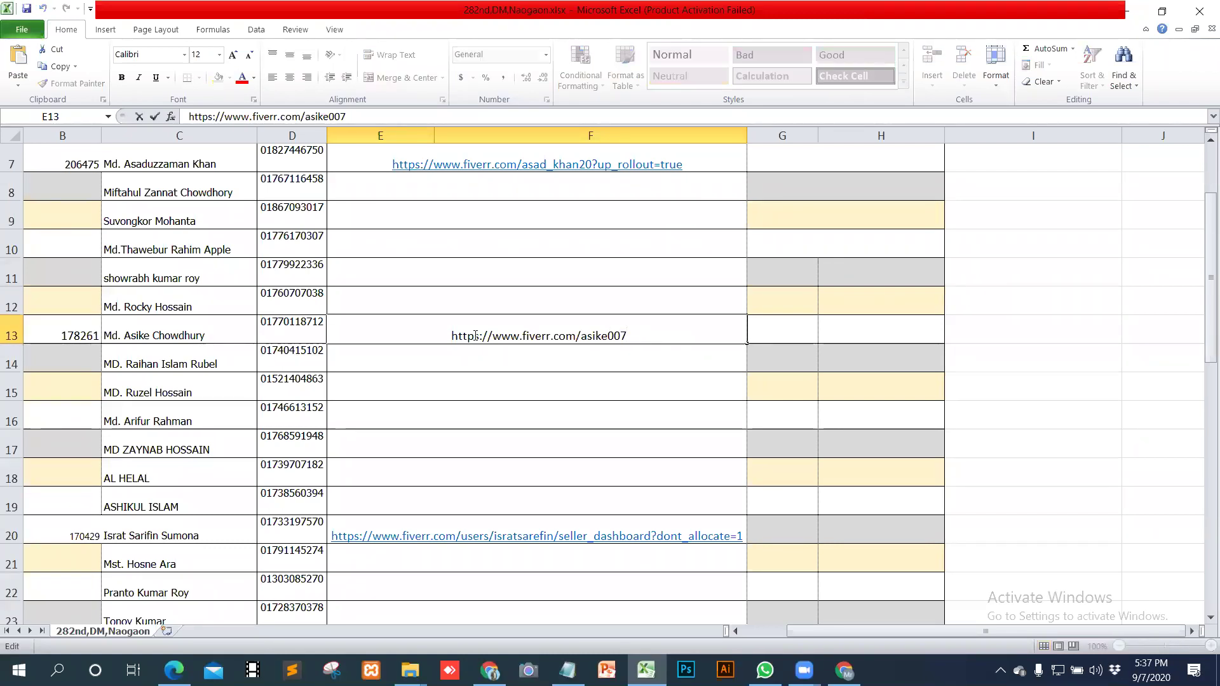
key(shift+Home)
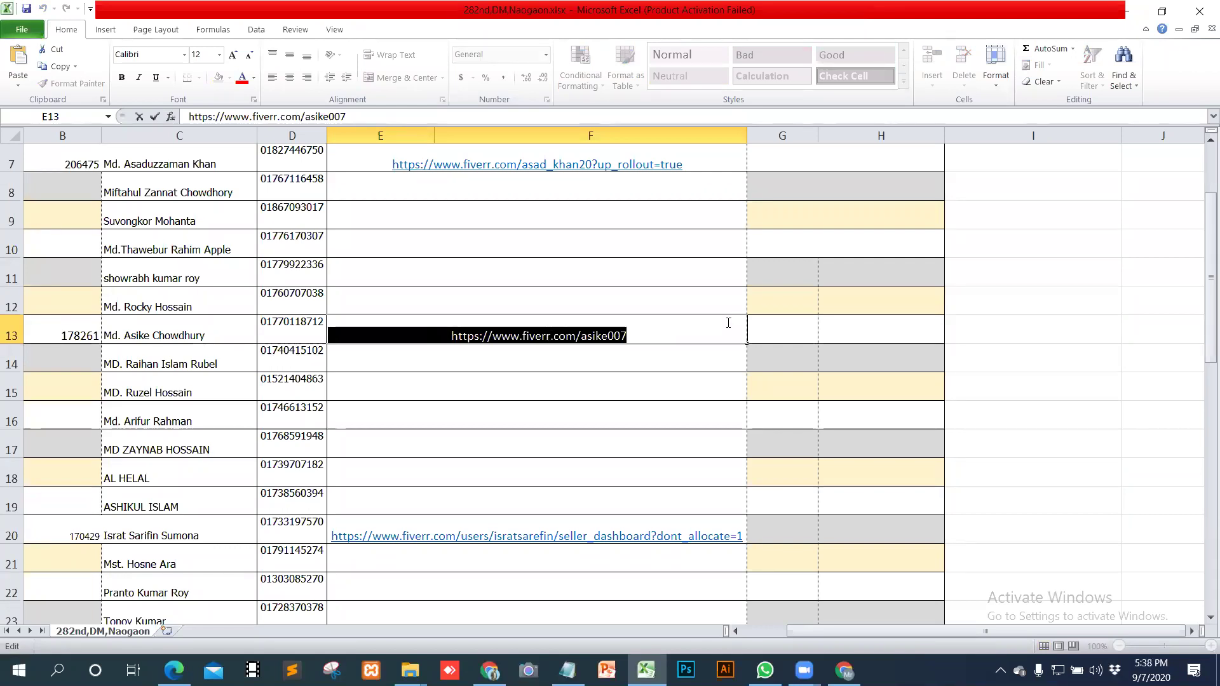
click(721, 322)
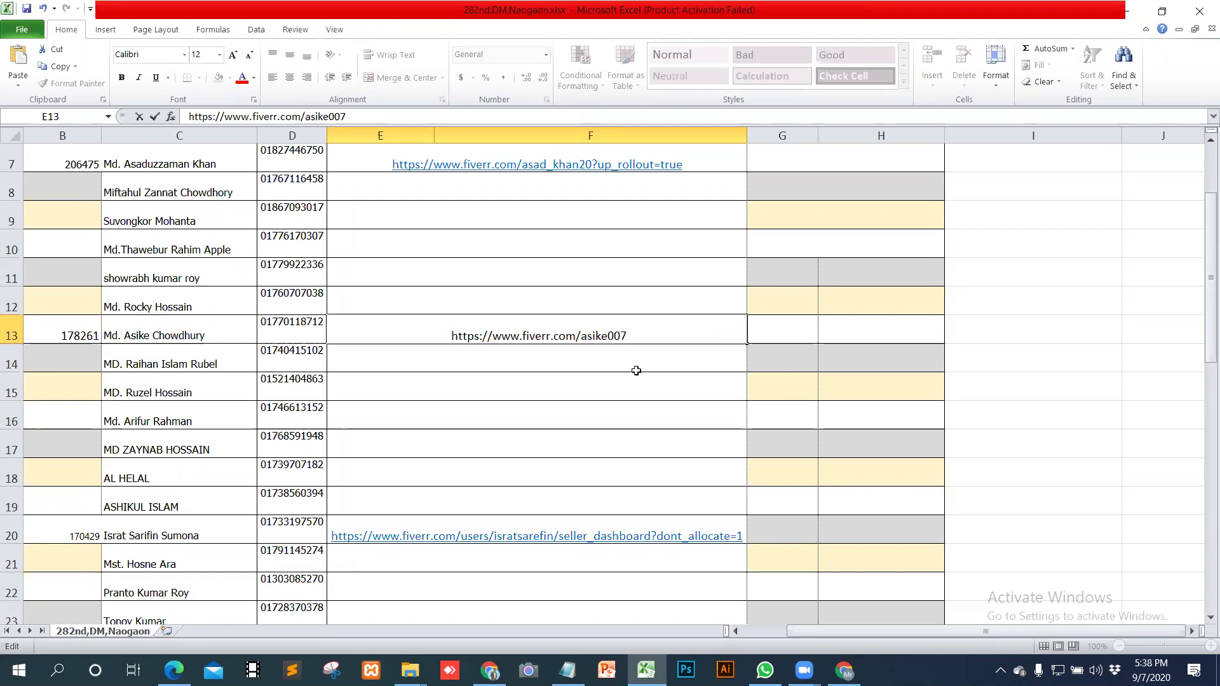
key(Return)
click(649, 333)
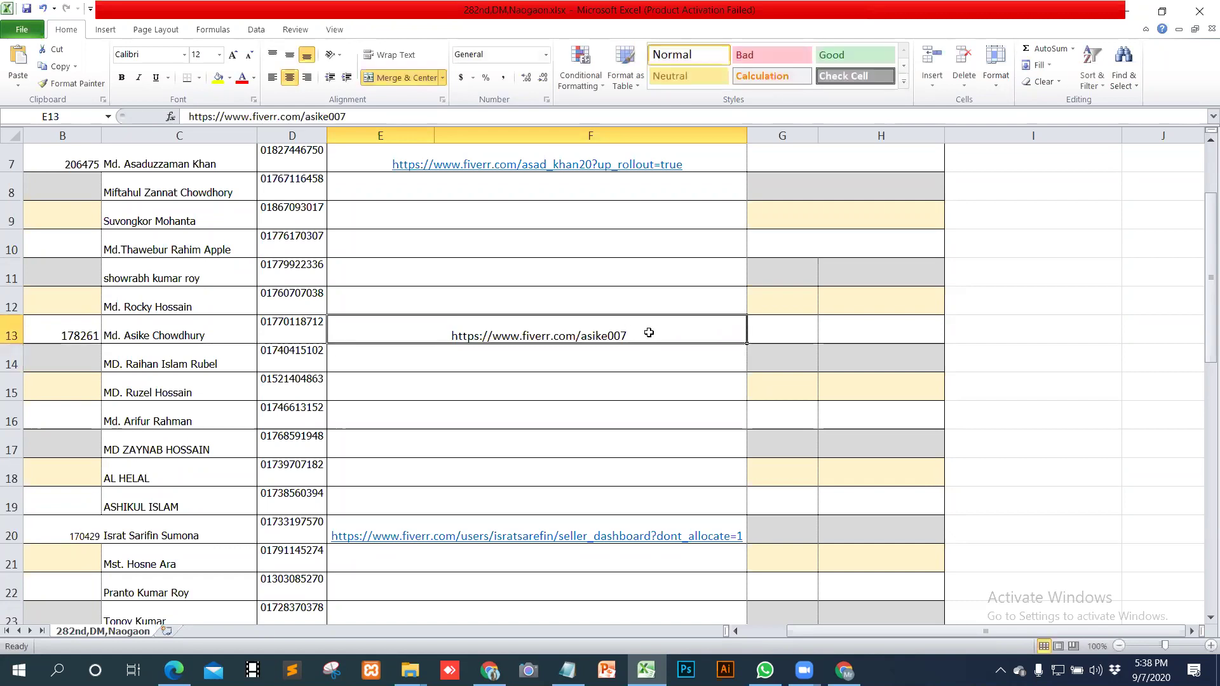
click(765, 670)
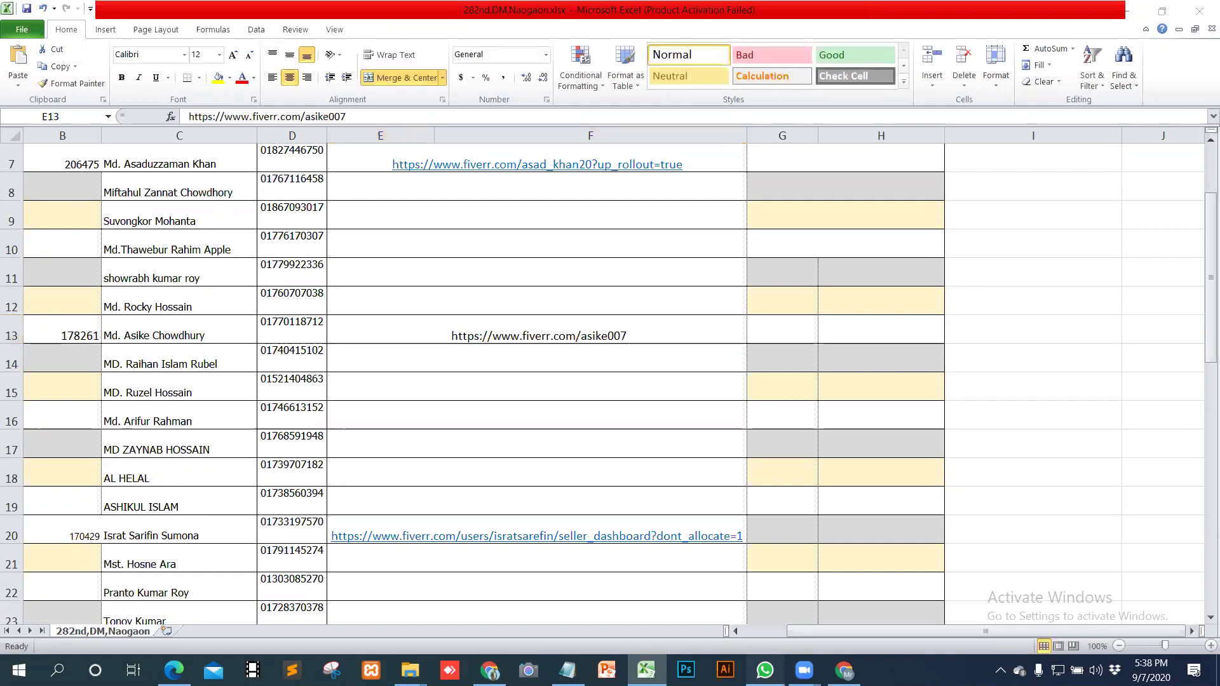
scroll(704, 315, up, 5)
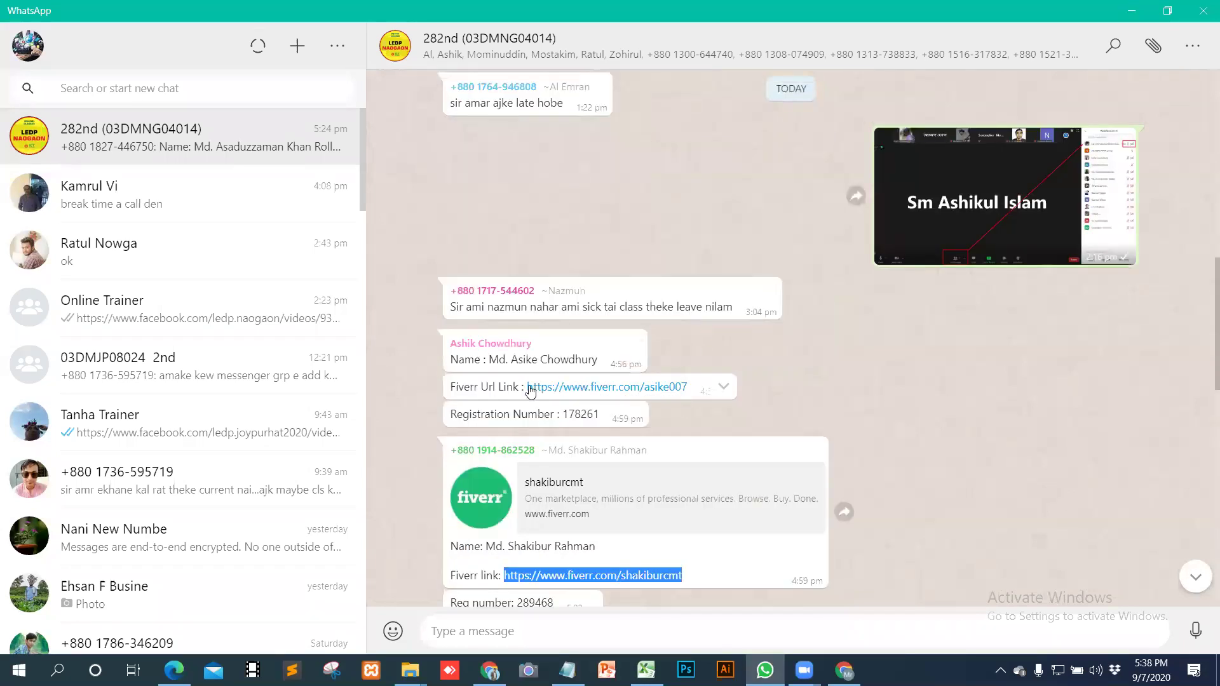
Select the trainee's Fiverr URL in the WhatsApp message and return to Excel
drag(526, 387, 719, 382)
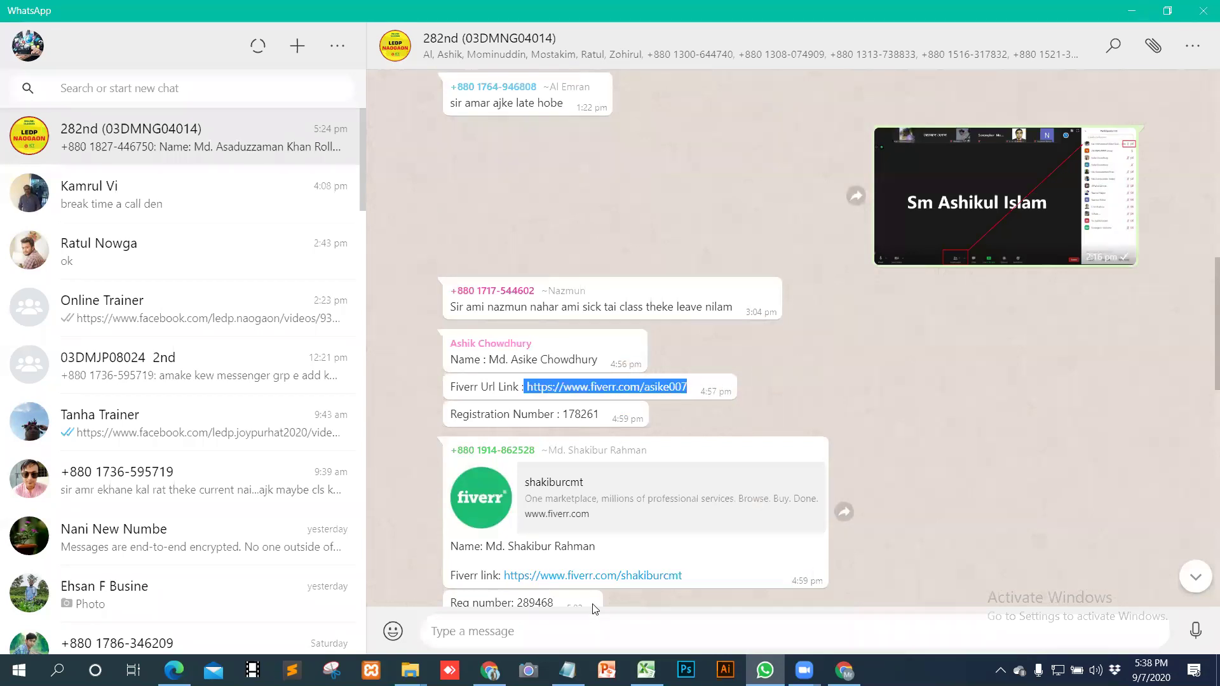
key(alt+Tab)
Remove the leading spaces before the Fiverr URL in E13 and commit it
triple_click(651, 336)
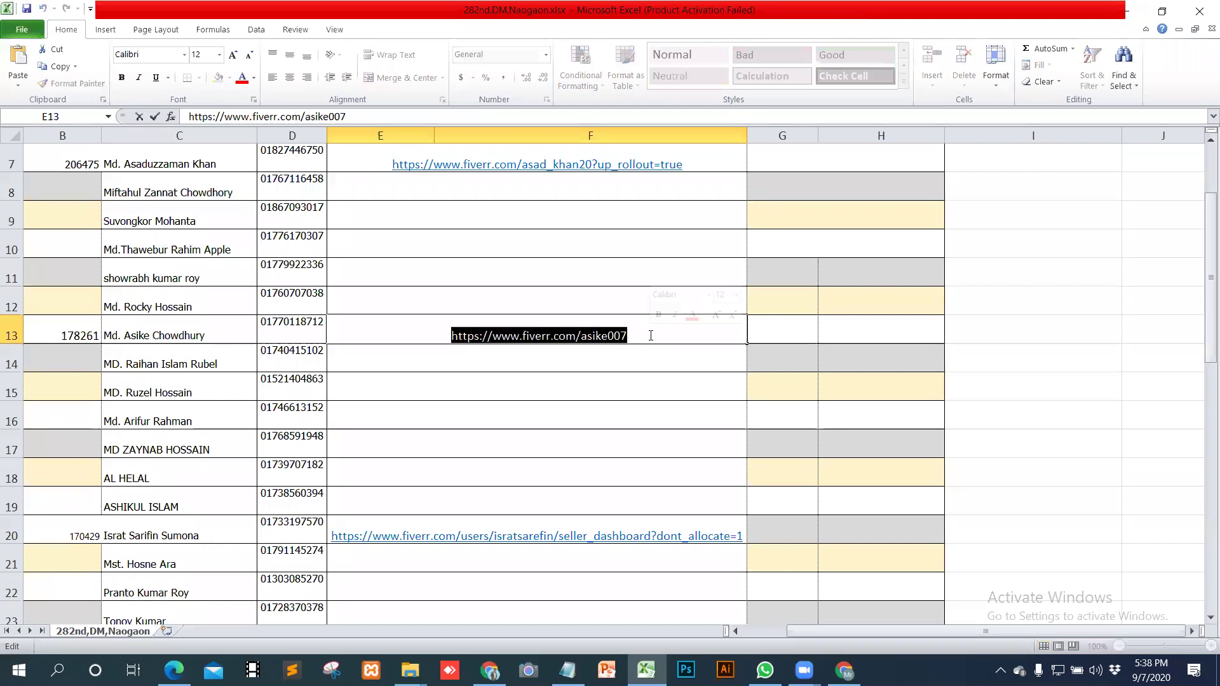
click(651, 336)
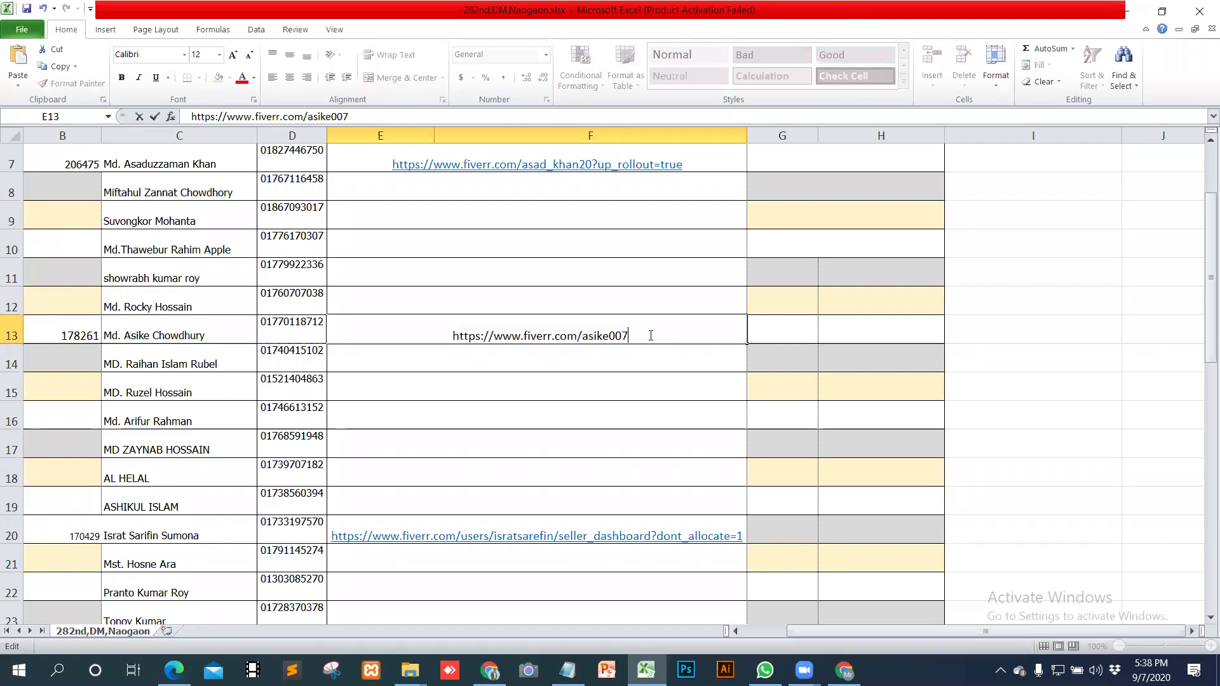
key(Return)
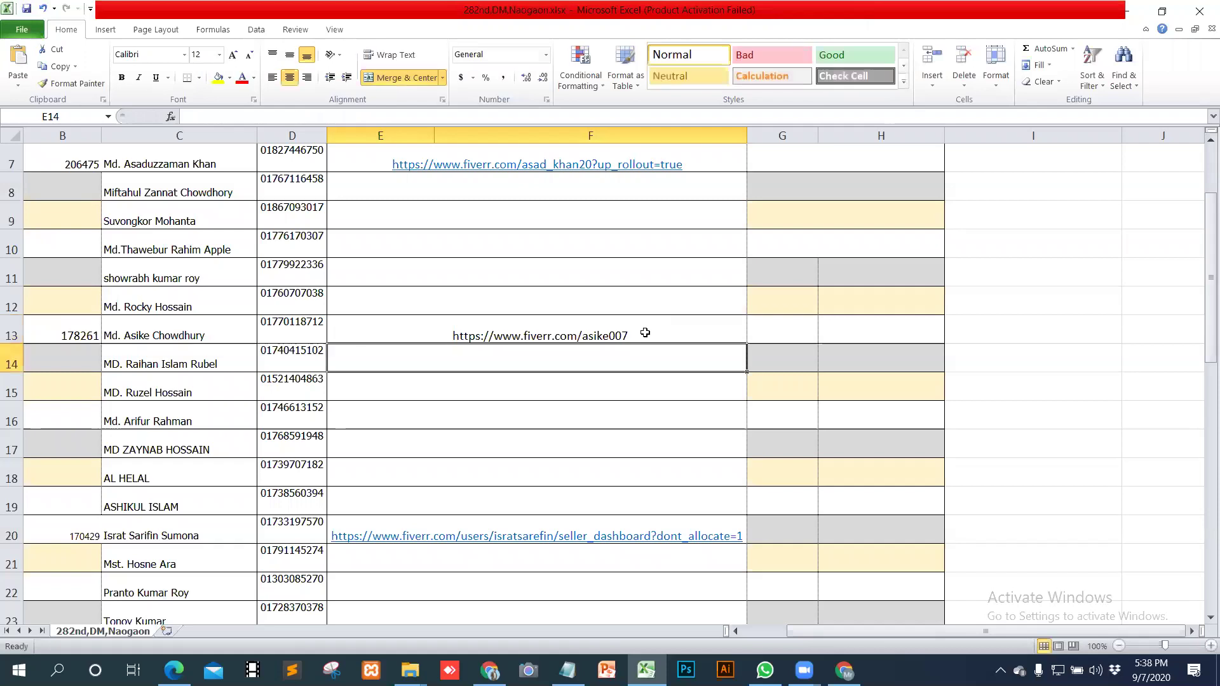
click(645, 333)
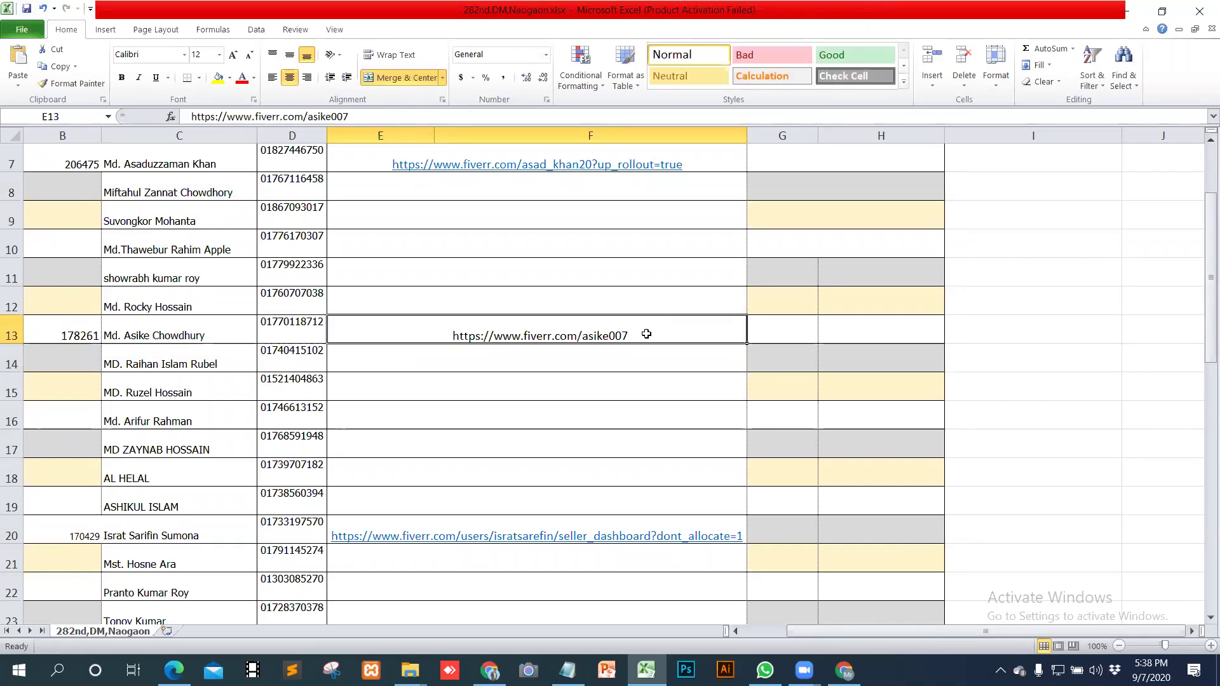
double_click(451, 335)
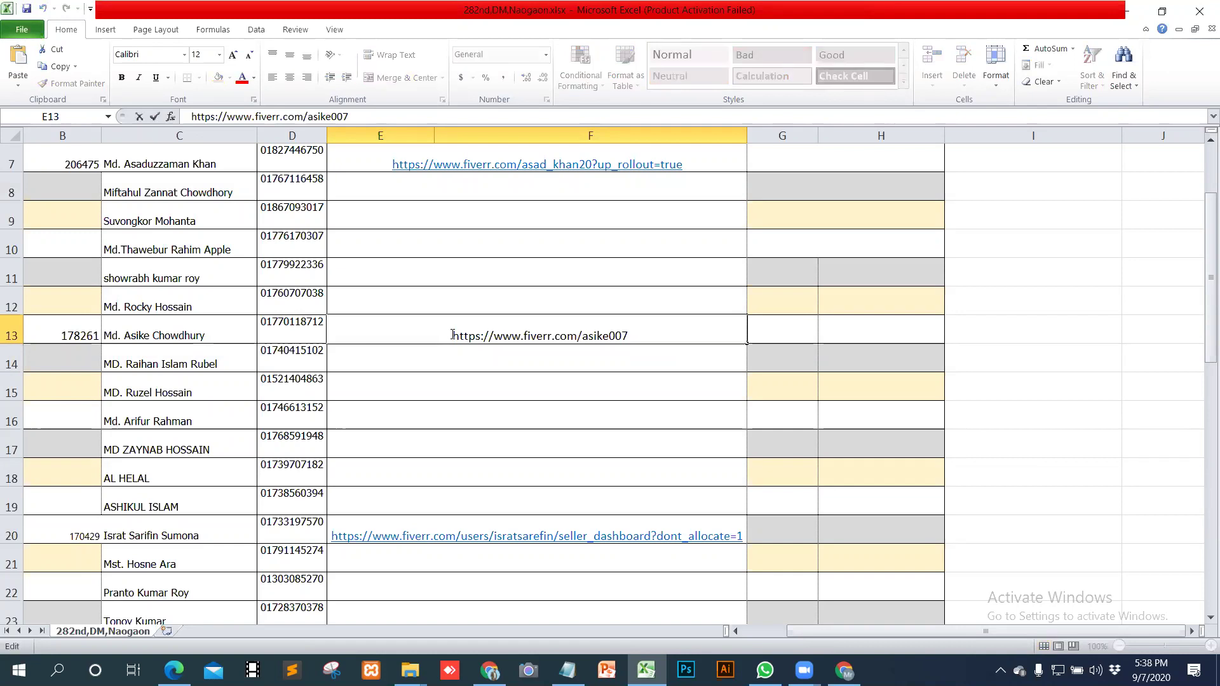
key(BackSpace)
key(BackSpace)
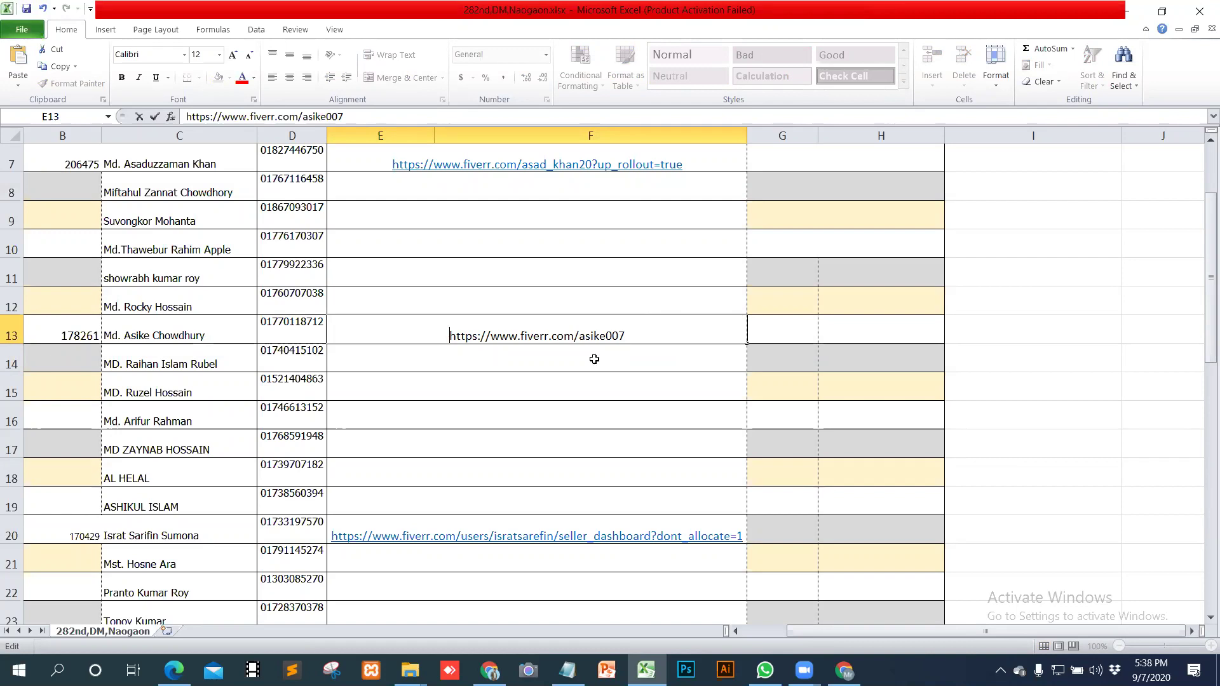
key(Return)
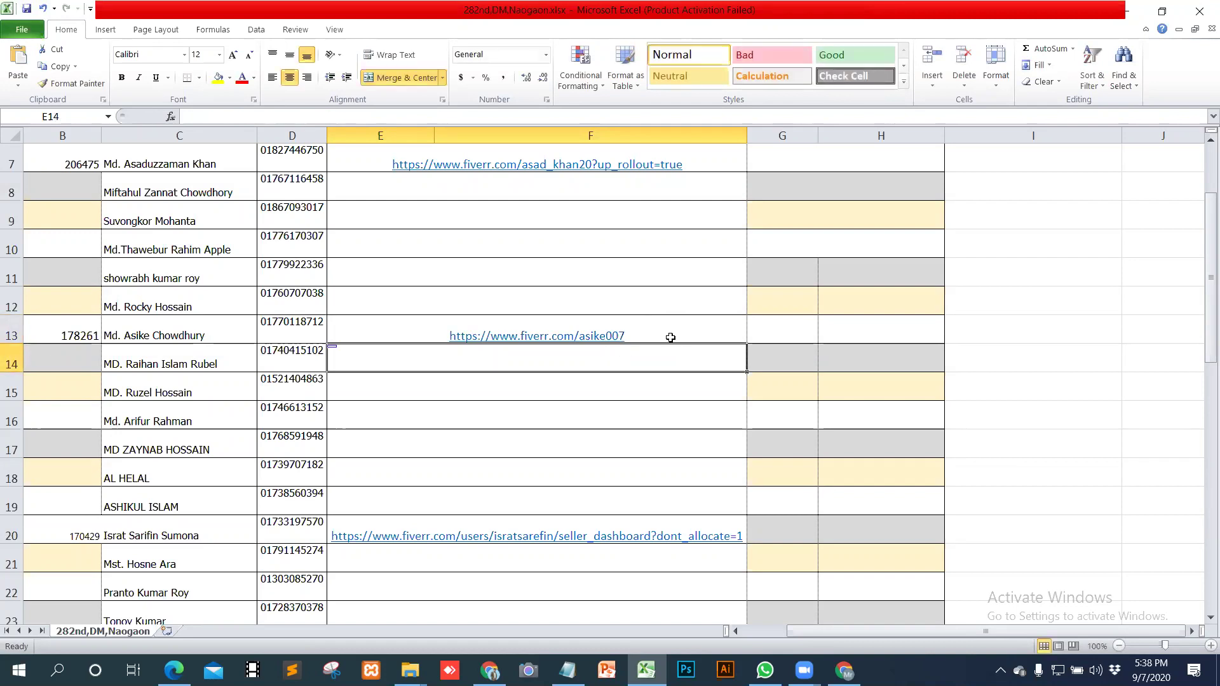
scroll(593, 267, up, 2)
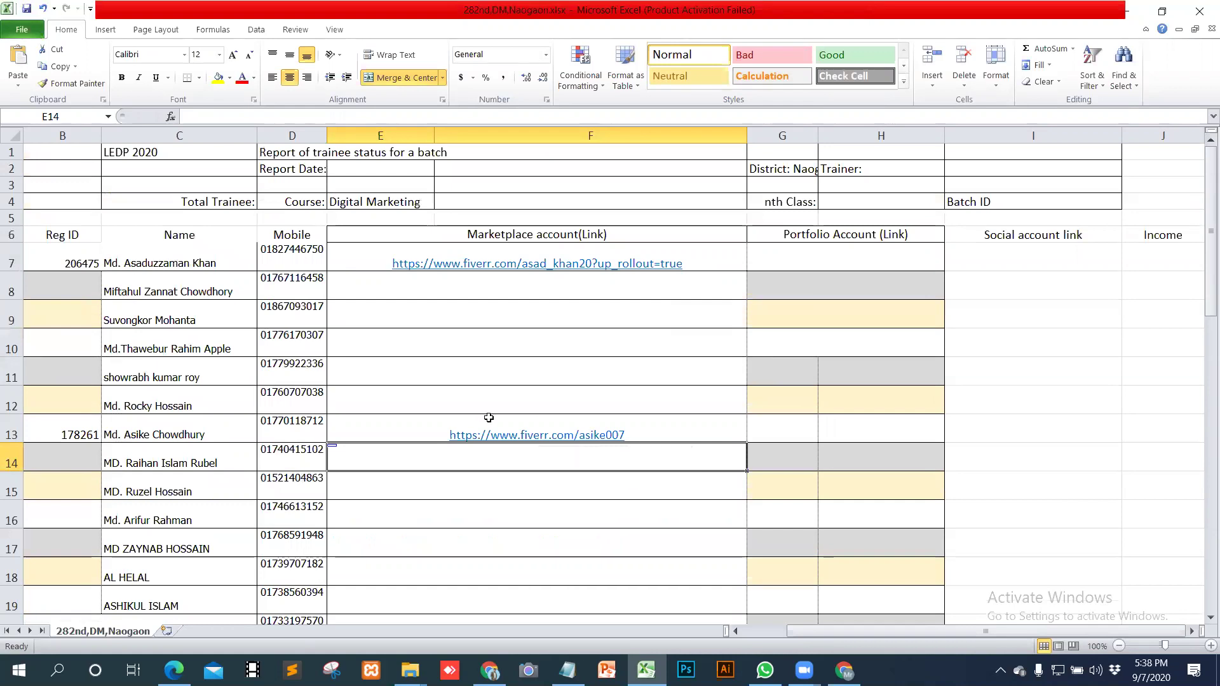
scroll(520, 422, down, 1)
scroll(520, 422, down, 2)
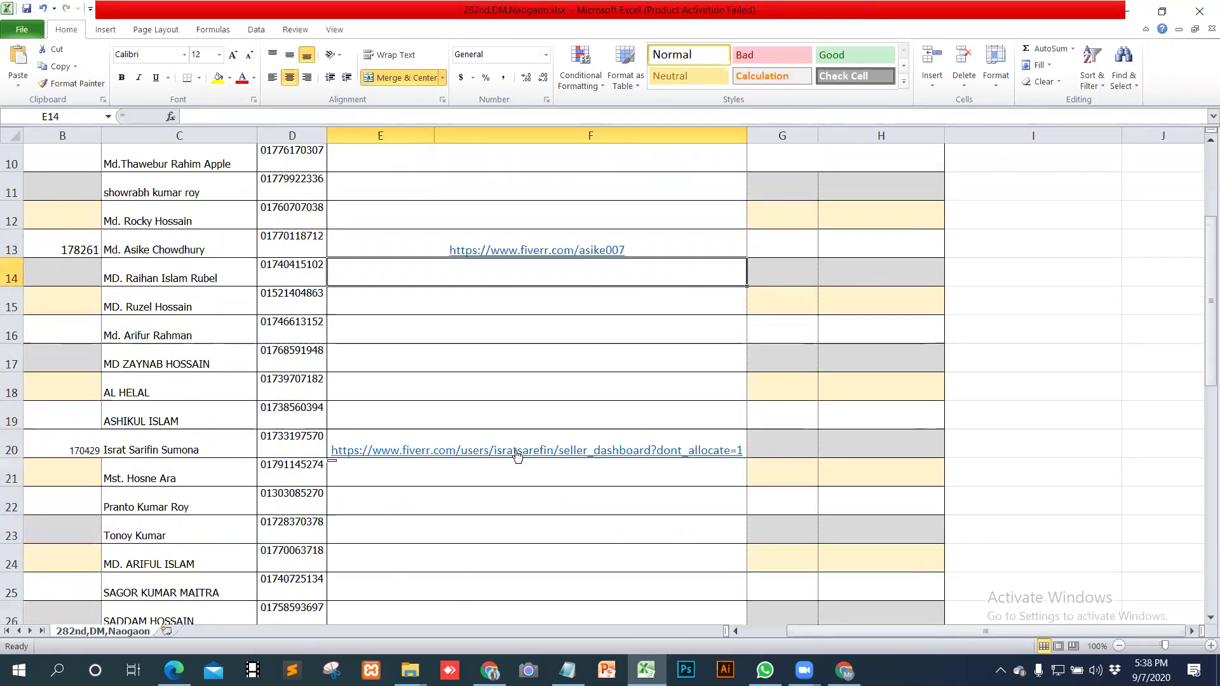
scroll(518, 455, down, 4)
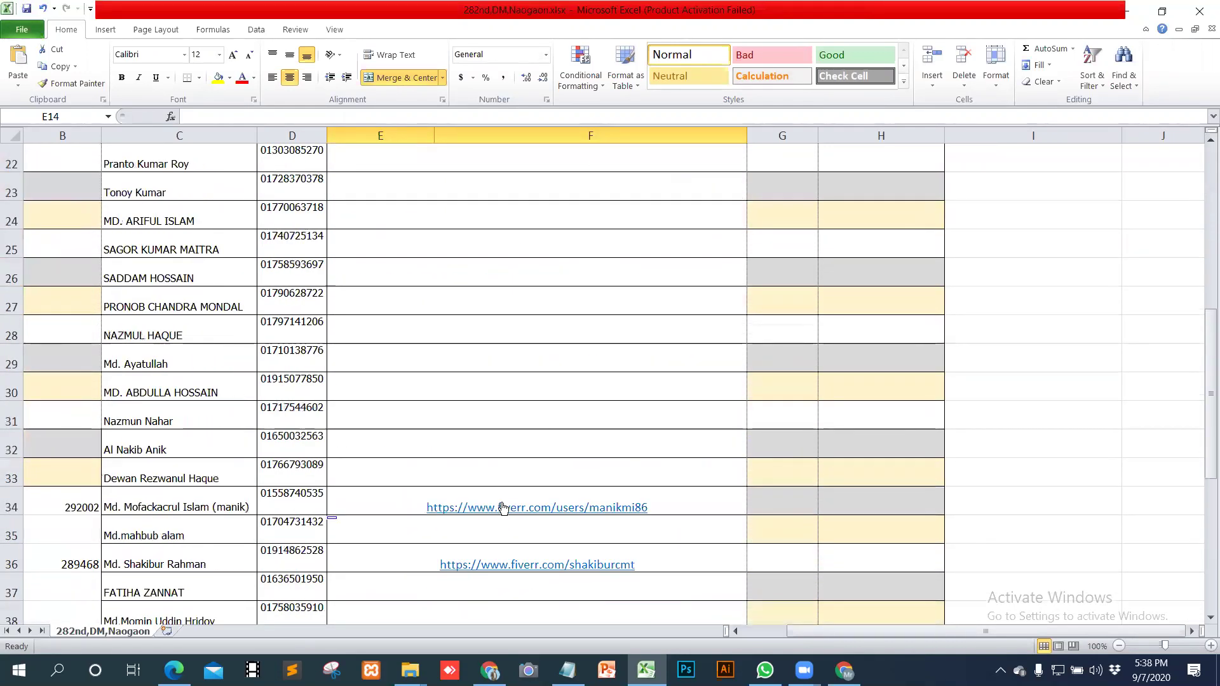
scroll(503, 508, down, 1)
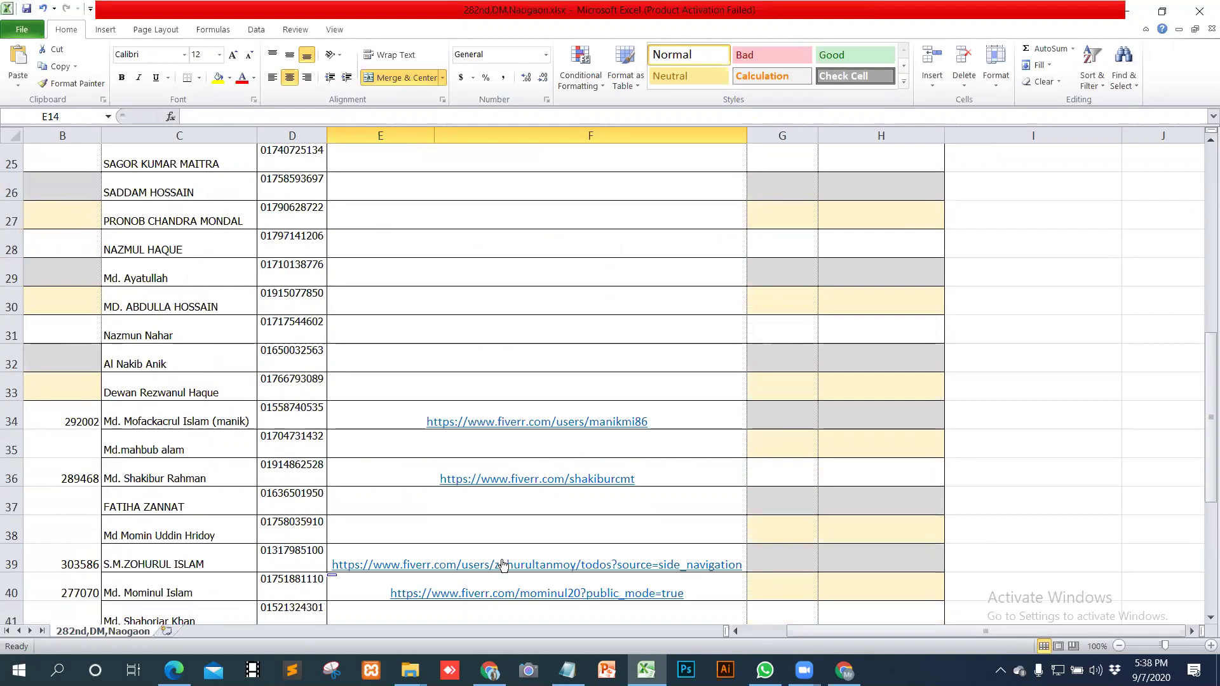
scroll(512, 528, down, 1)
scroll(516, 502, down, 2)
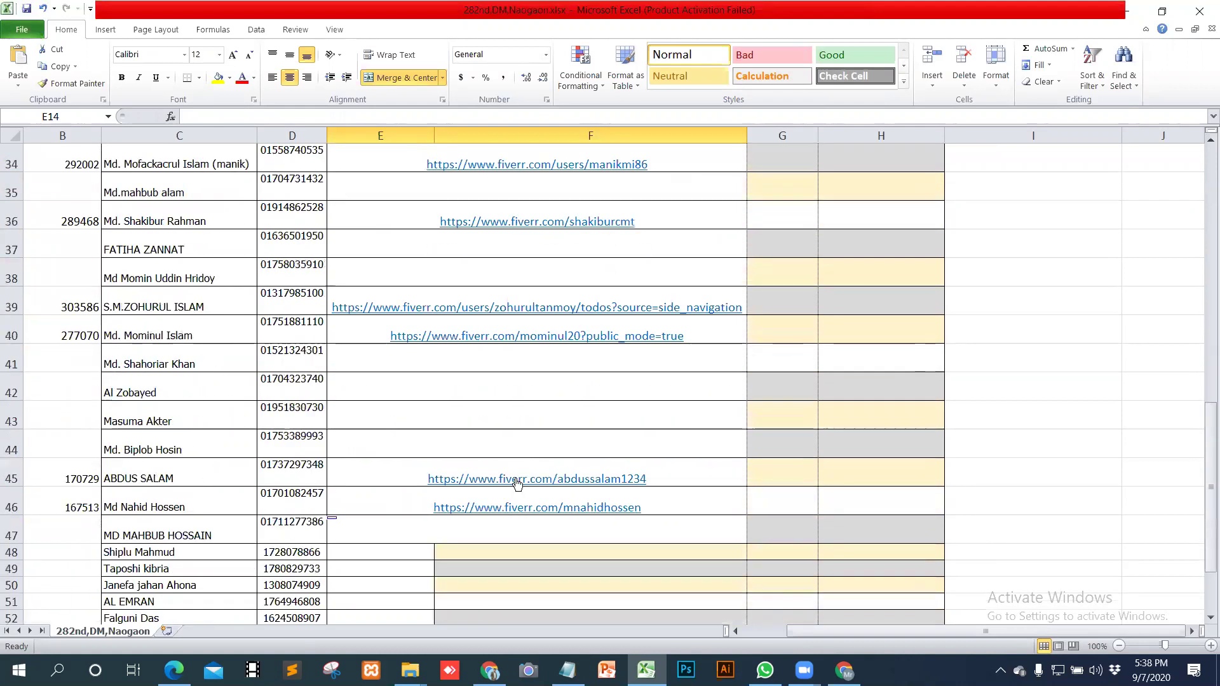
scroll(515, 509, down, 1)
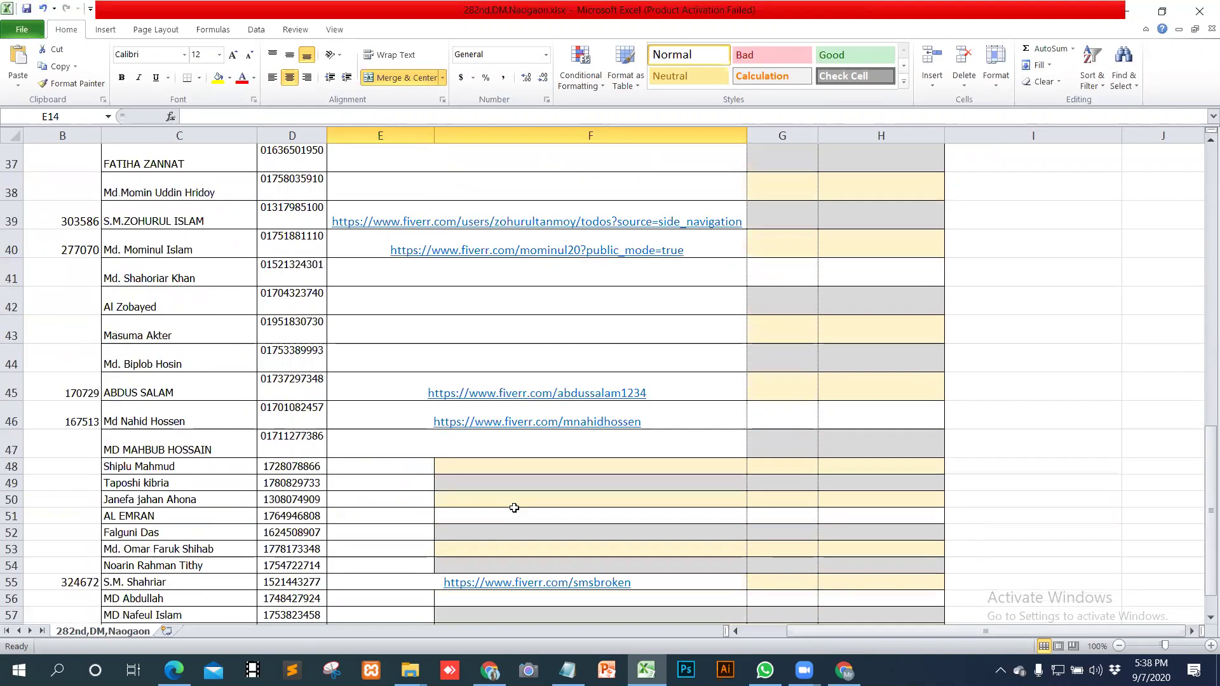
scroll(514, 508, down, 1)
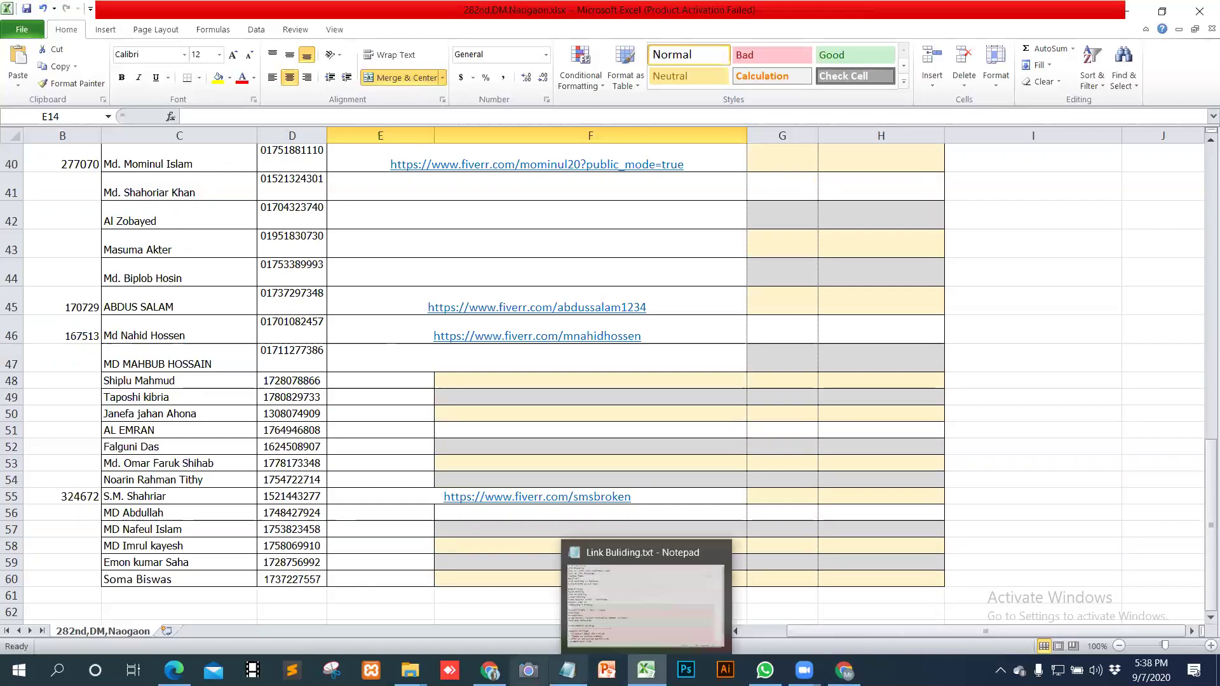
click(490, 670)
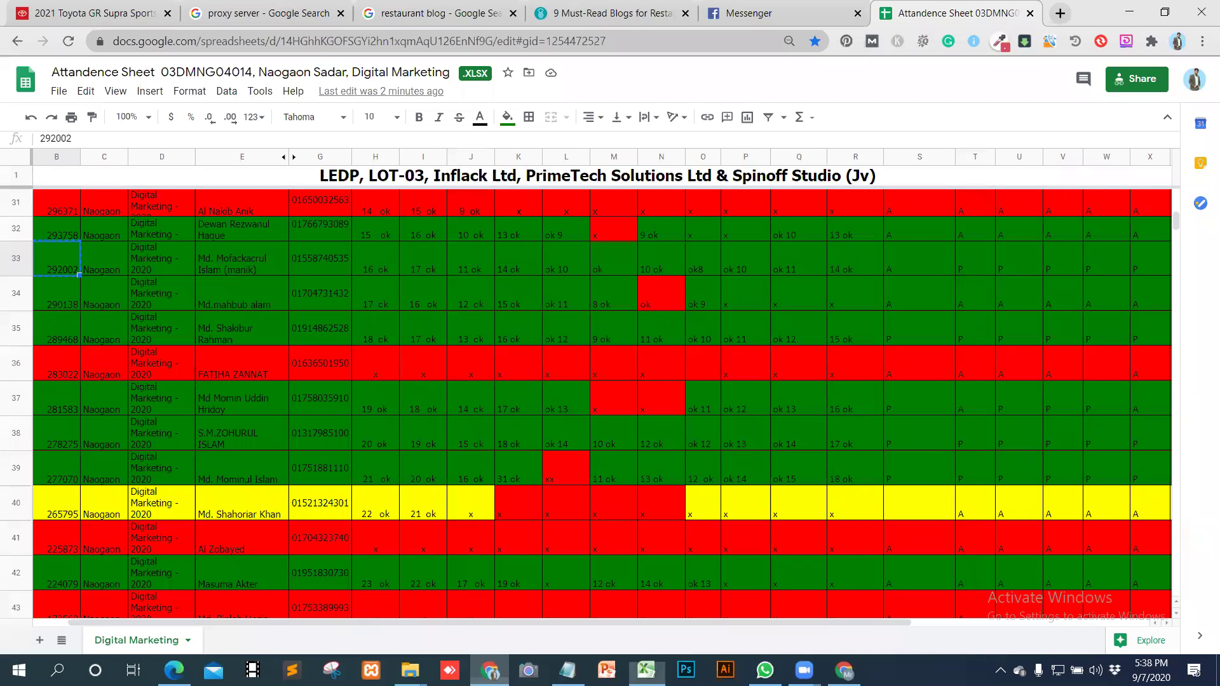
scroll(1164, 308, up, 6)
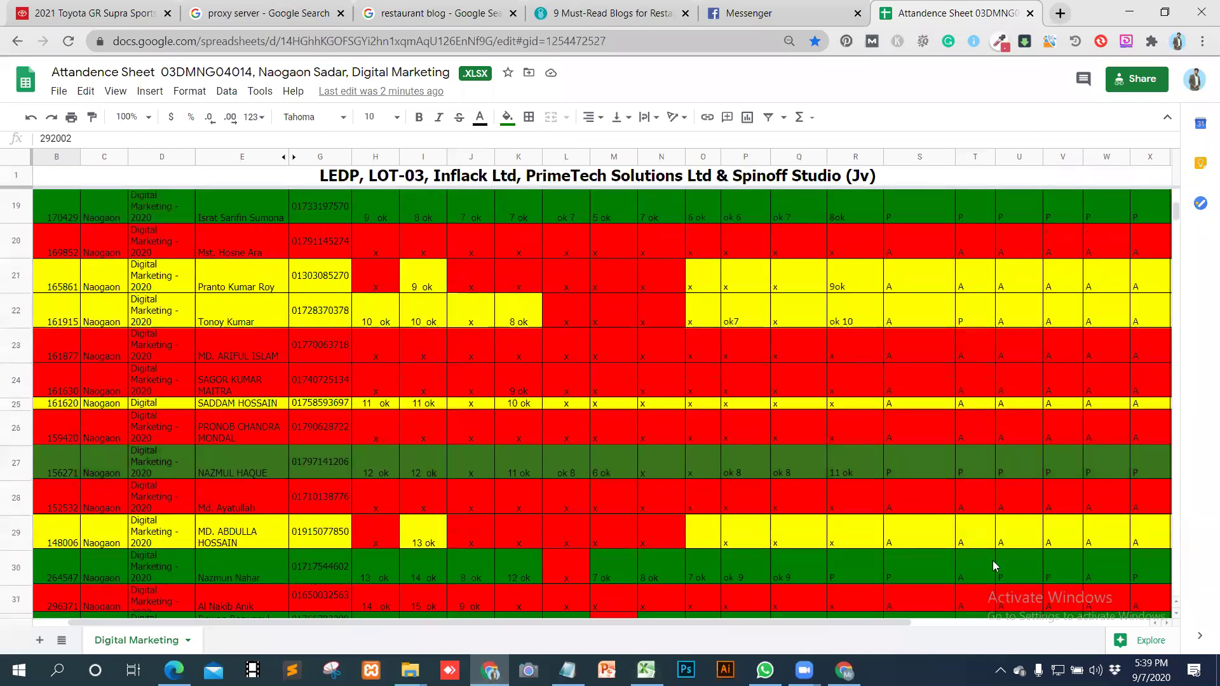
scroll(993, 561, down, 5)
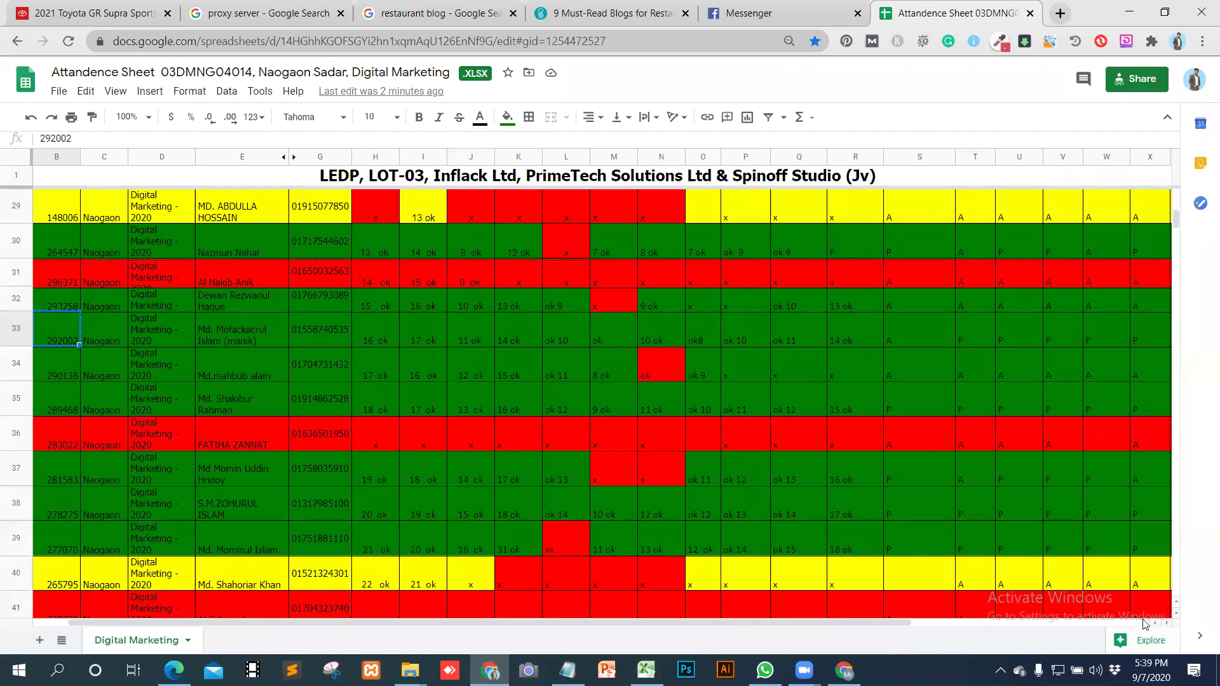
click(1167, 625)
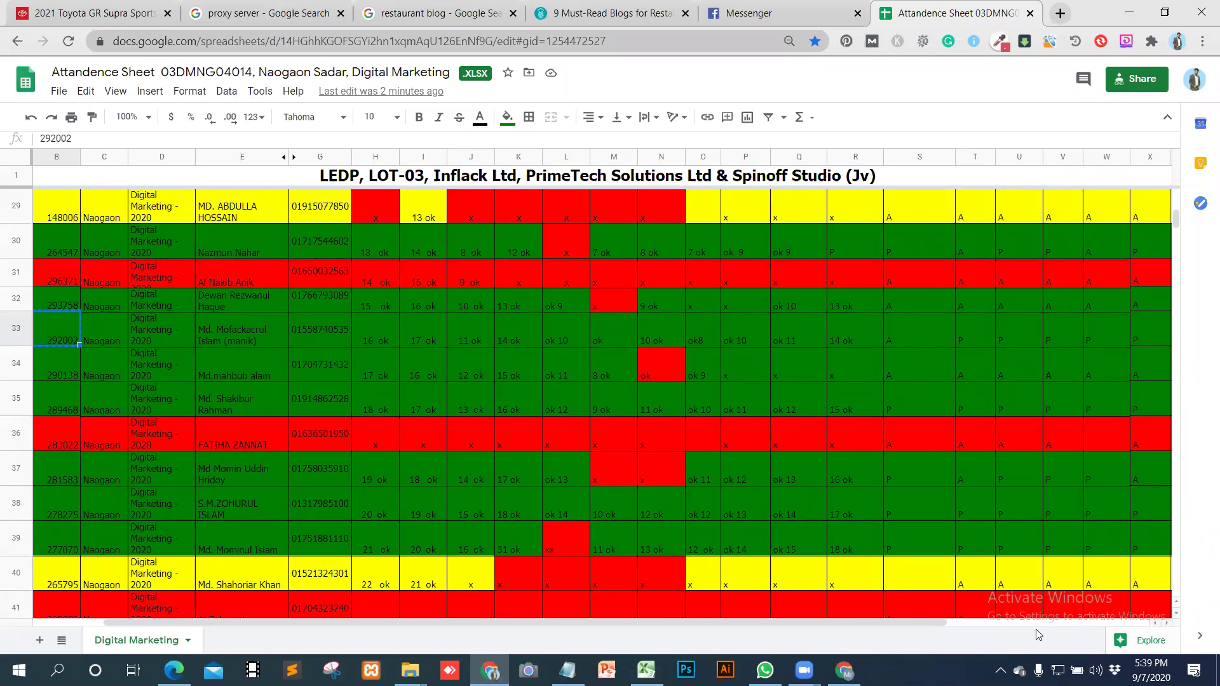
drag(897, 622, 1120, 624)
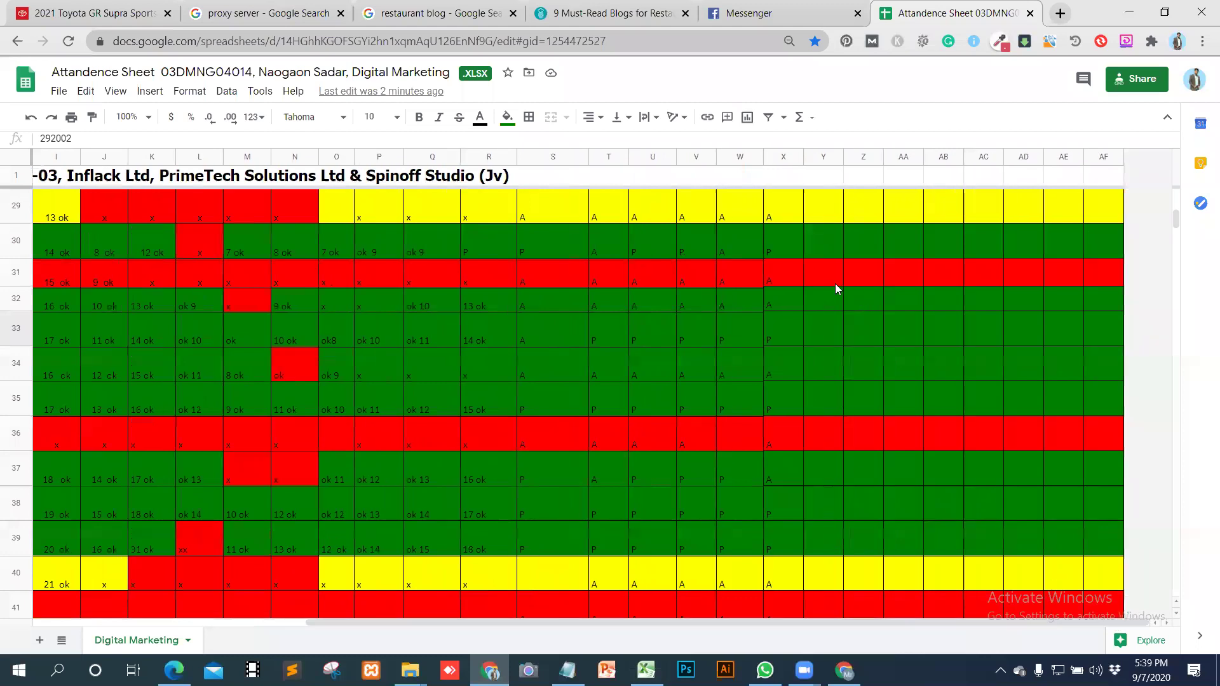
scroll(789, 262, up, 10)
scroll(788, 261, up, 3)
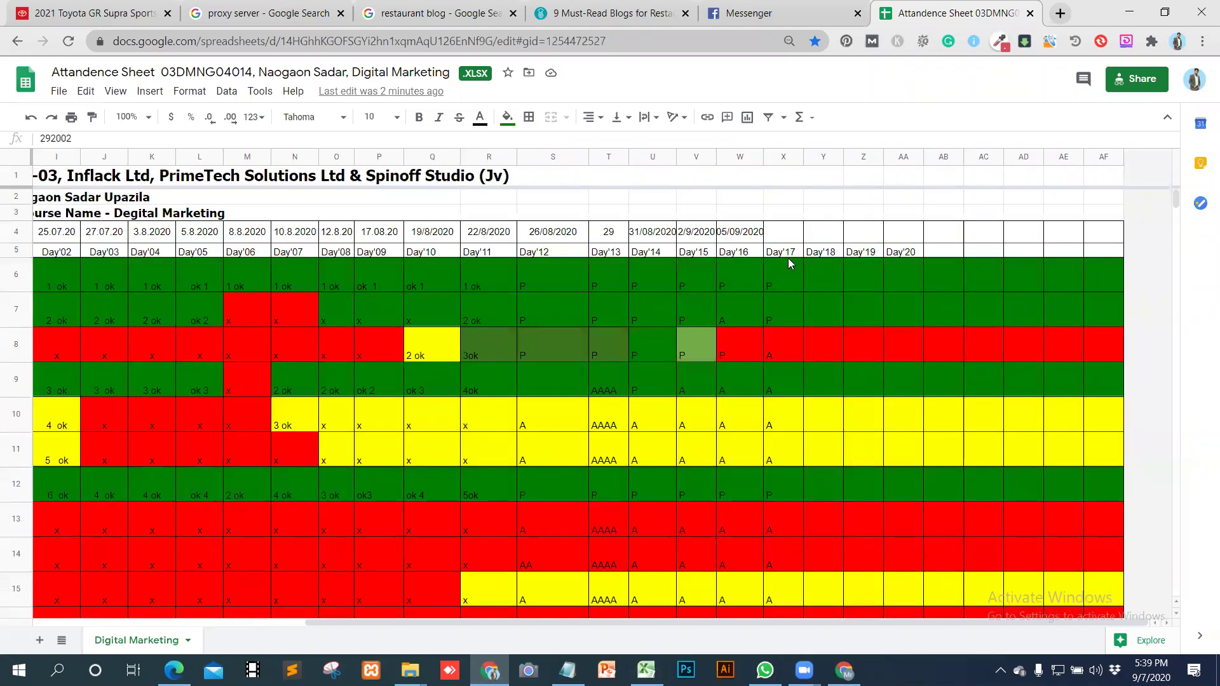
click(787, 288)
click(787, 325)
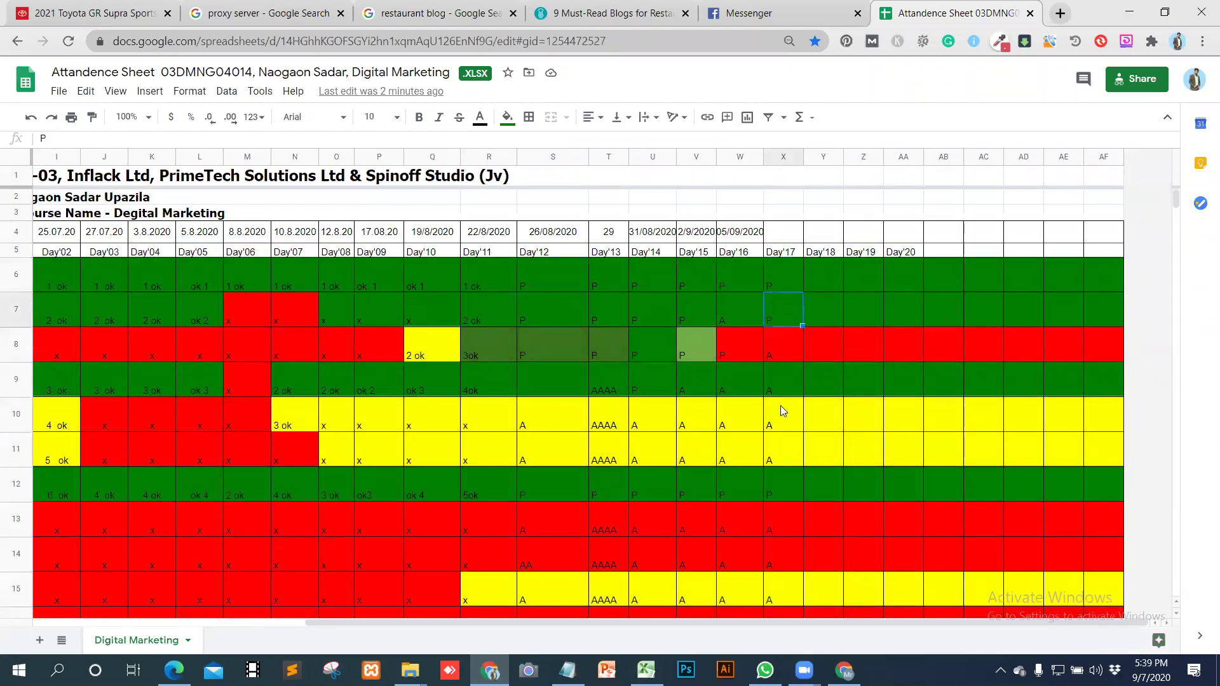
click(779, 487)
scroll(810, 485, down, 5)
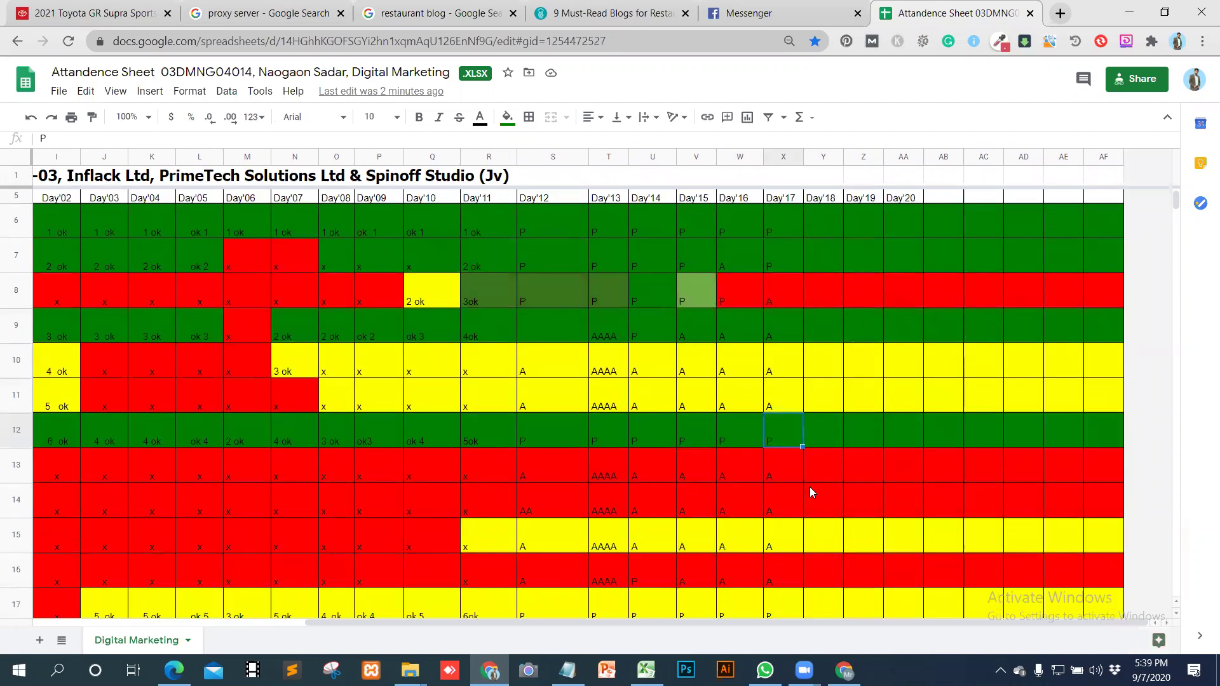
scroll(788, 483, down, 2)
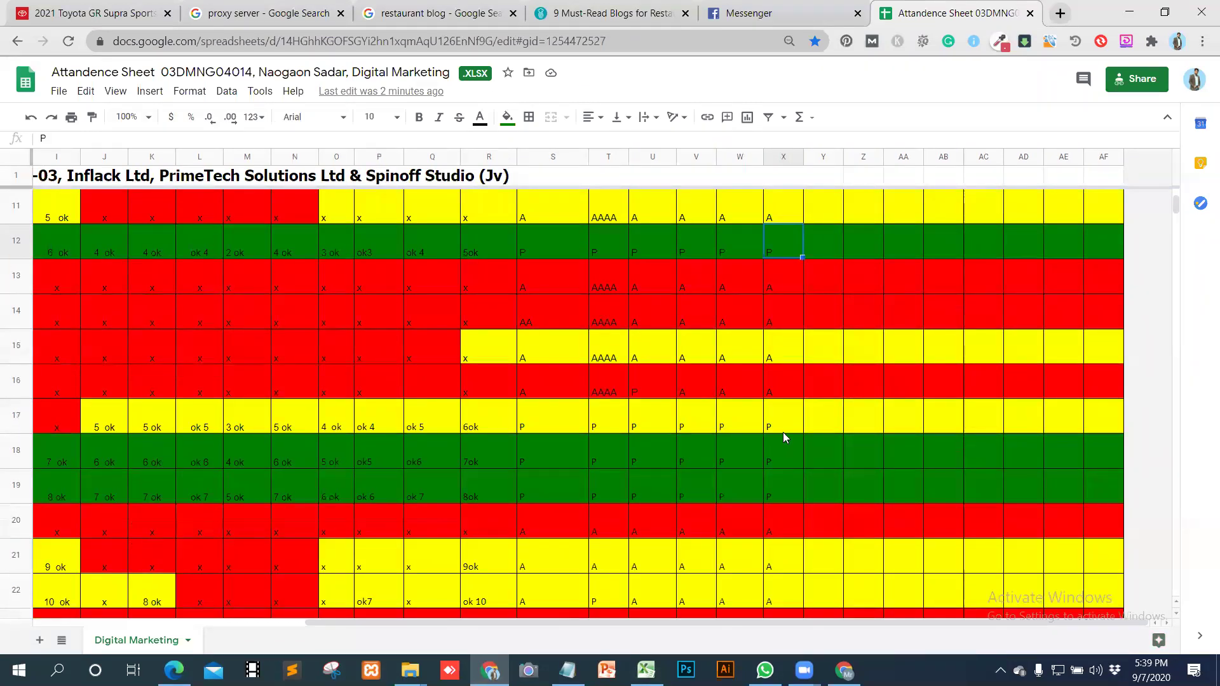
click(776, 417)
click(783, 453)
click(788, 490)
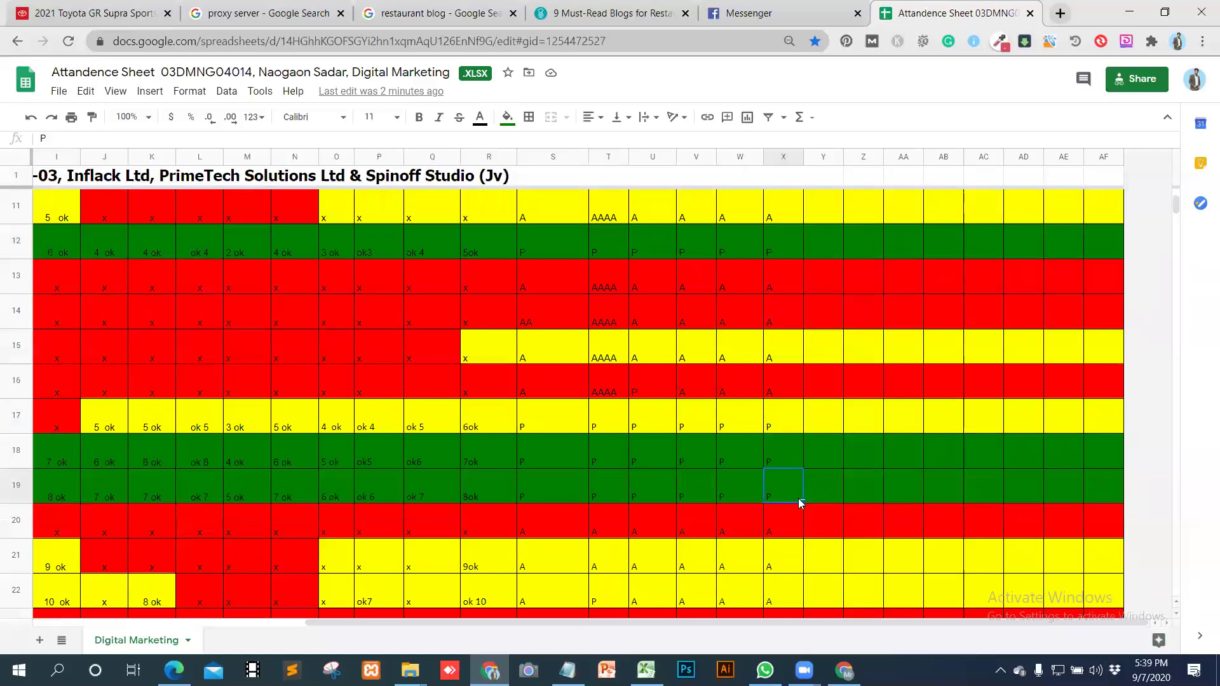
scroll(804, 521, down, 5)
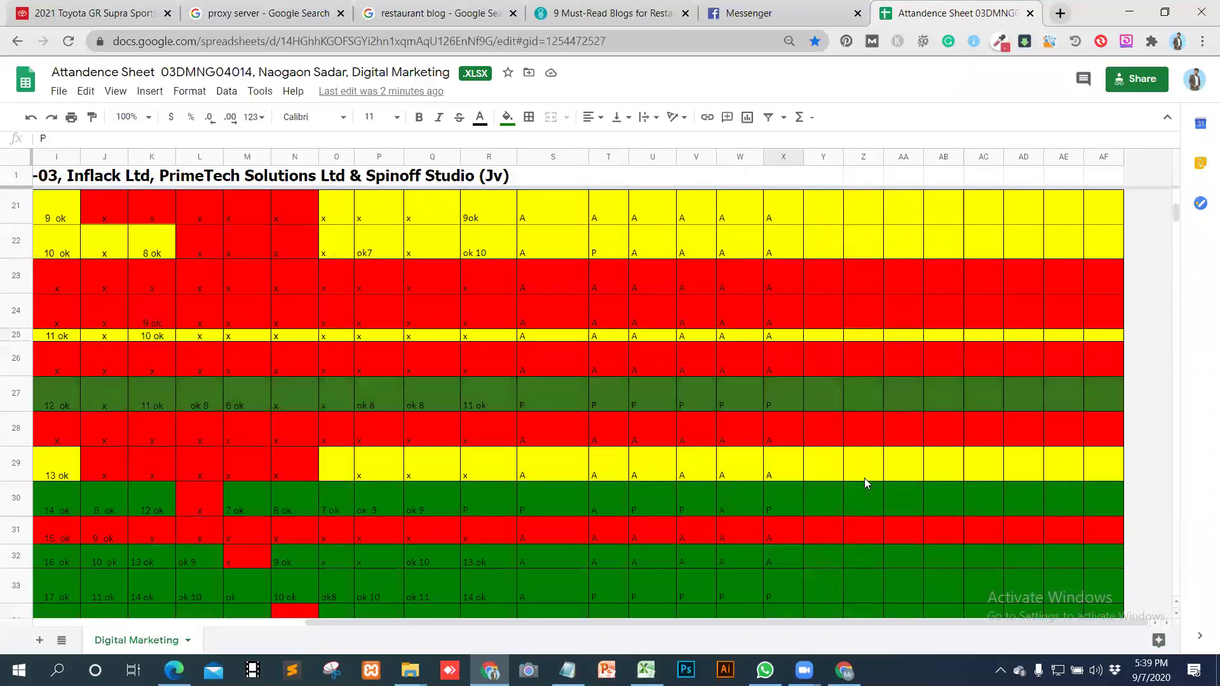
click(782, 405)
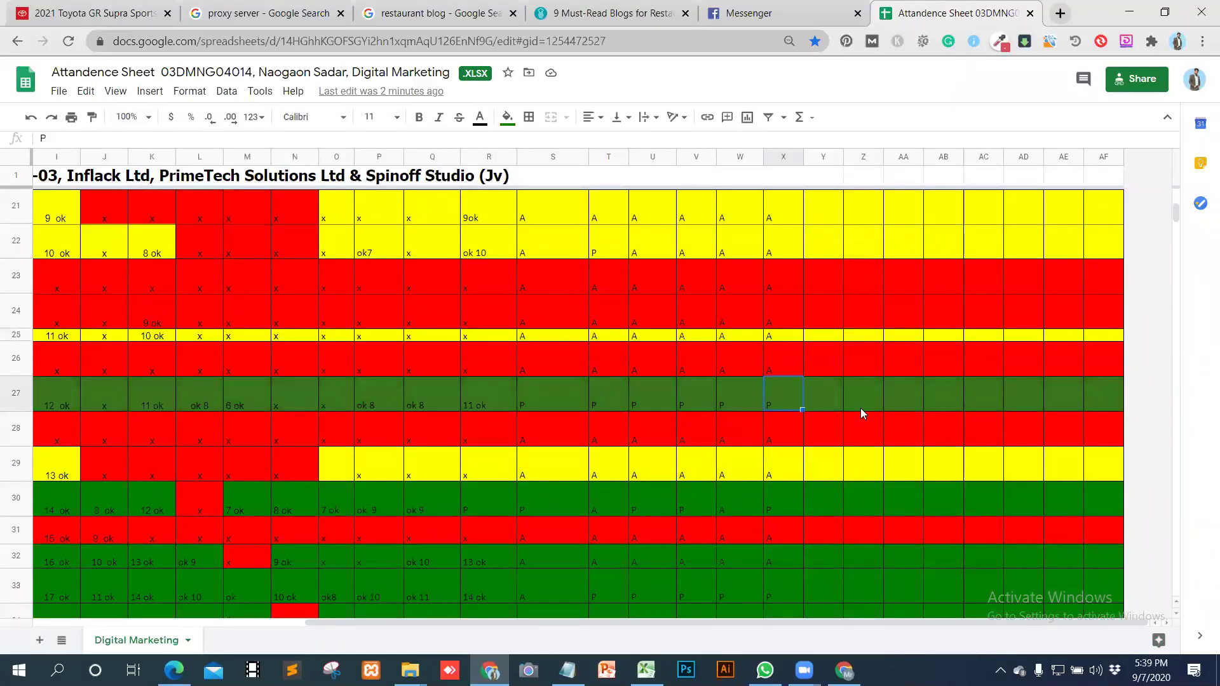
scroll(862, 412, down, 1)
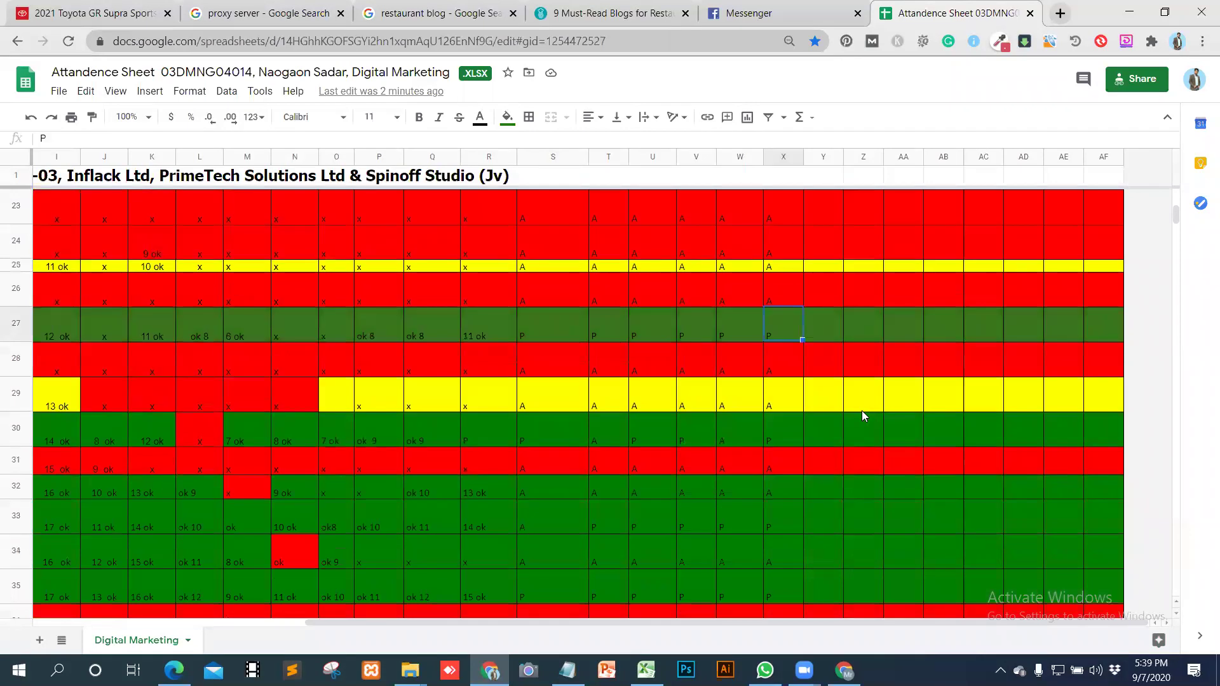
click(783, 436)
click(783, 518)
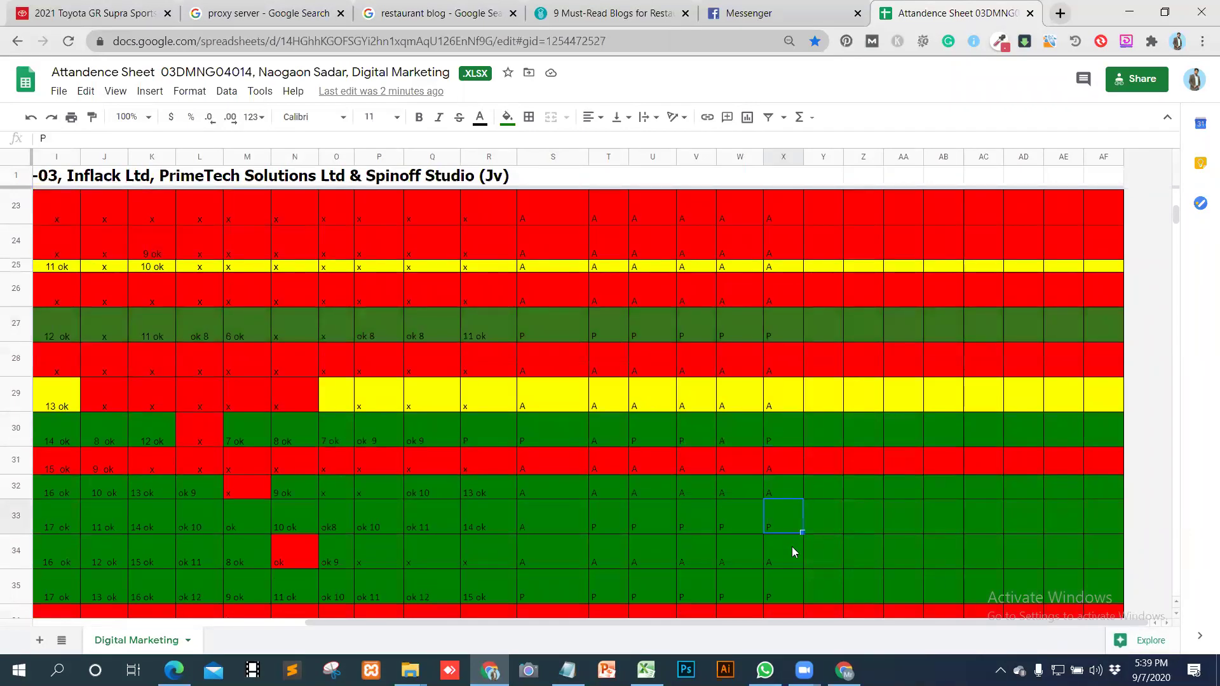
click(784, 584)
scroll(818, 550, down, 2)
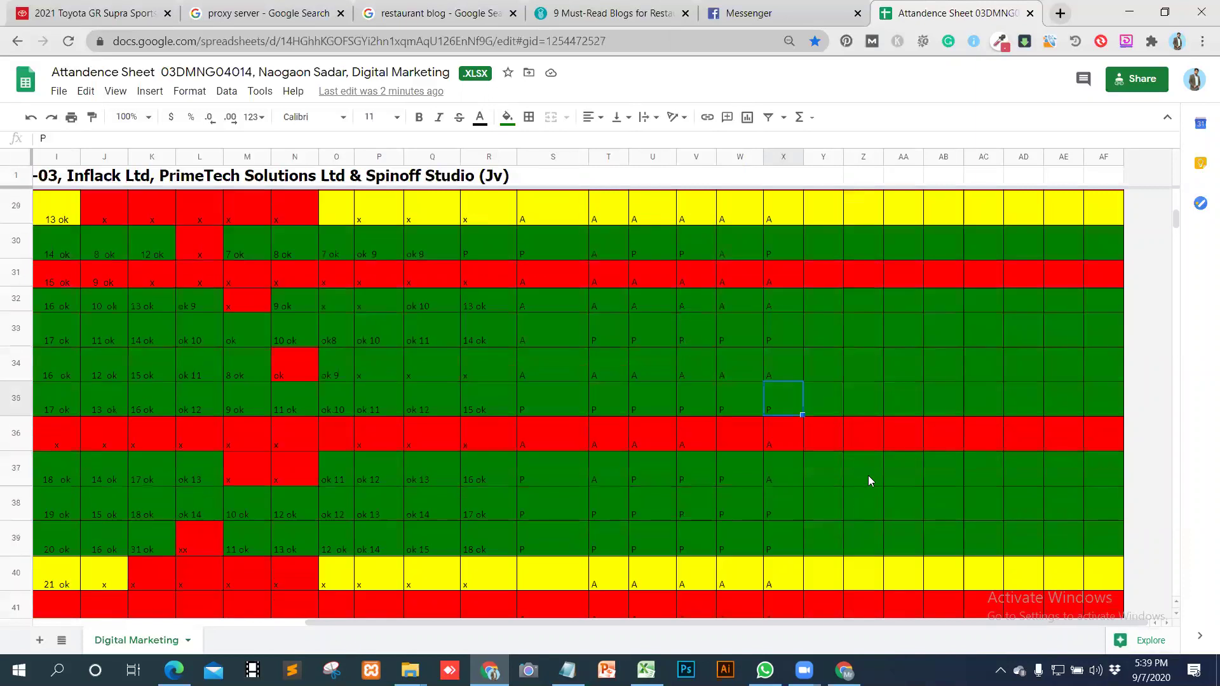
scroll(868, 477, down, 3)
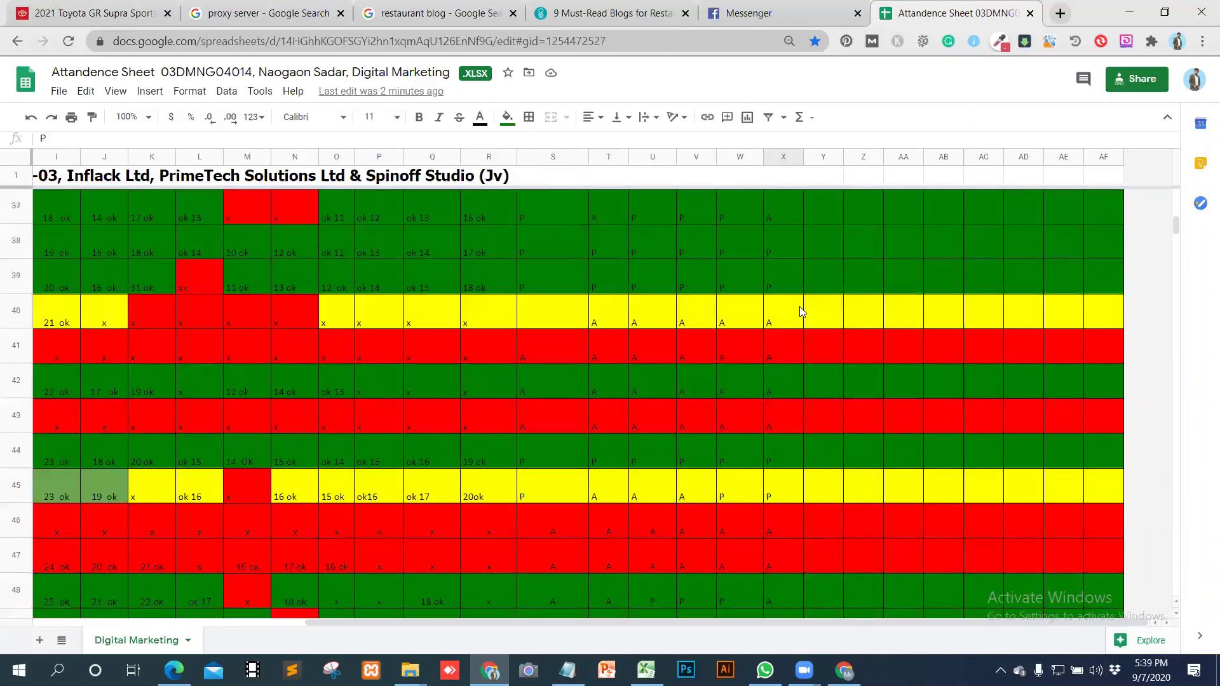
scroll(832, 235, up, 1)
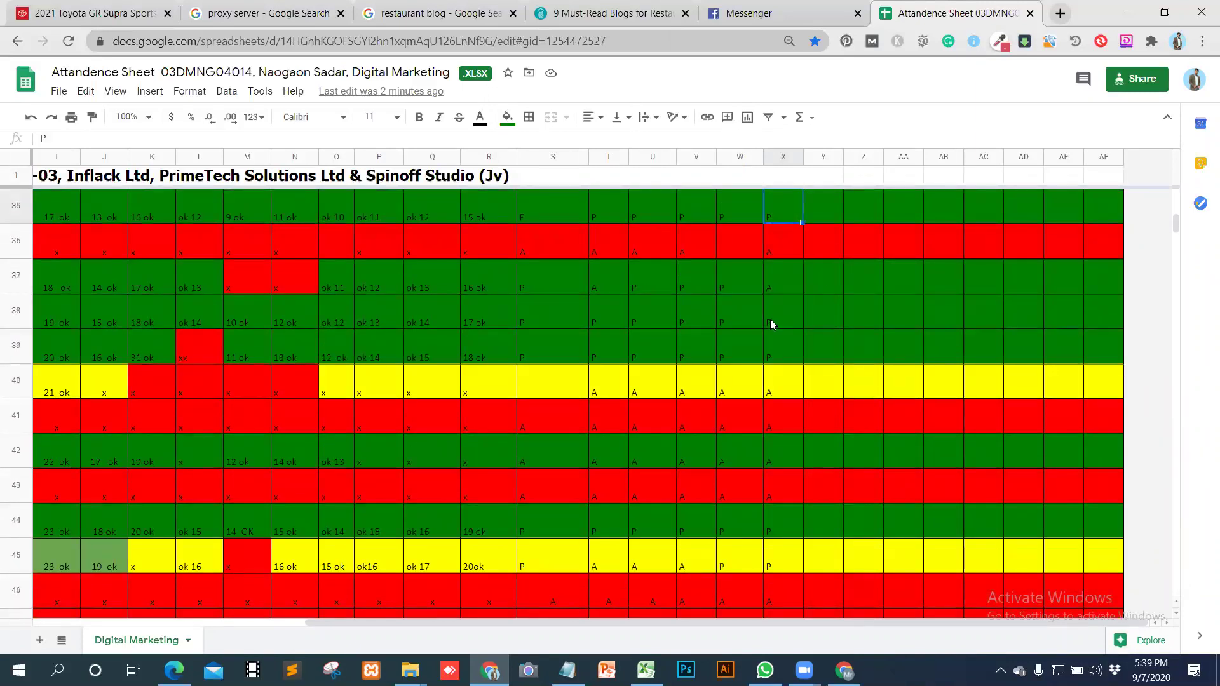
click(770, 319)
click(789, 358)
click(778, 522)
click(778, 553)
scroll(872, 526, down, 1)
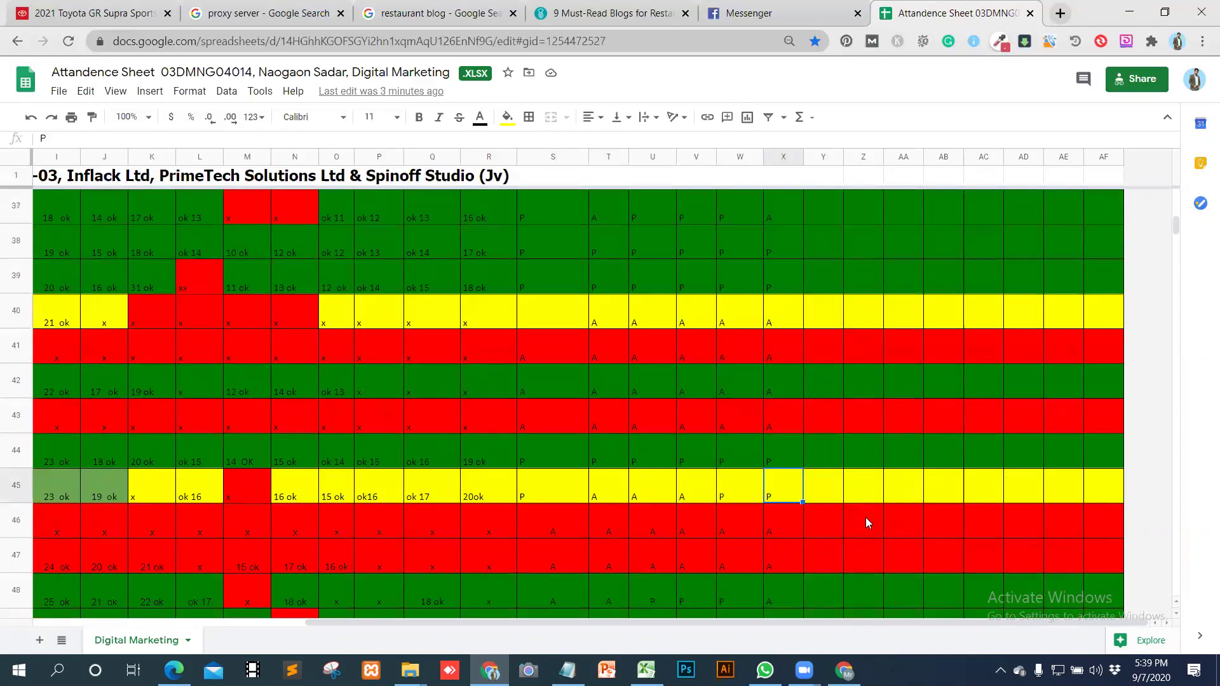
scroll(866, 518, down, 4)
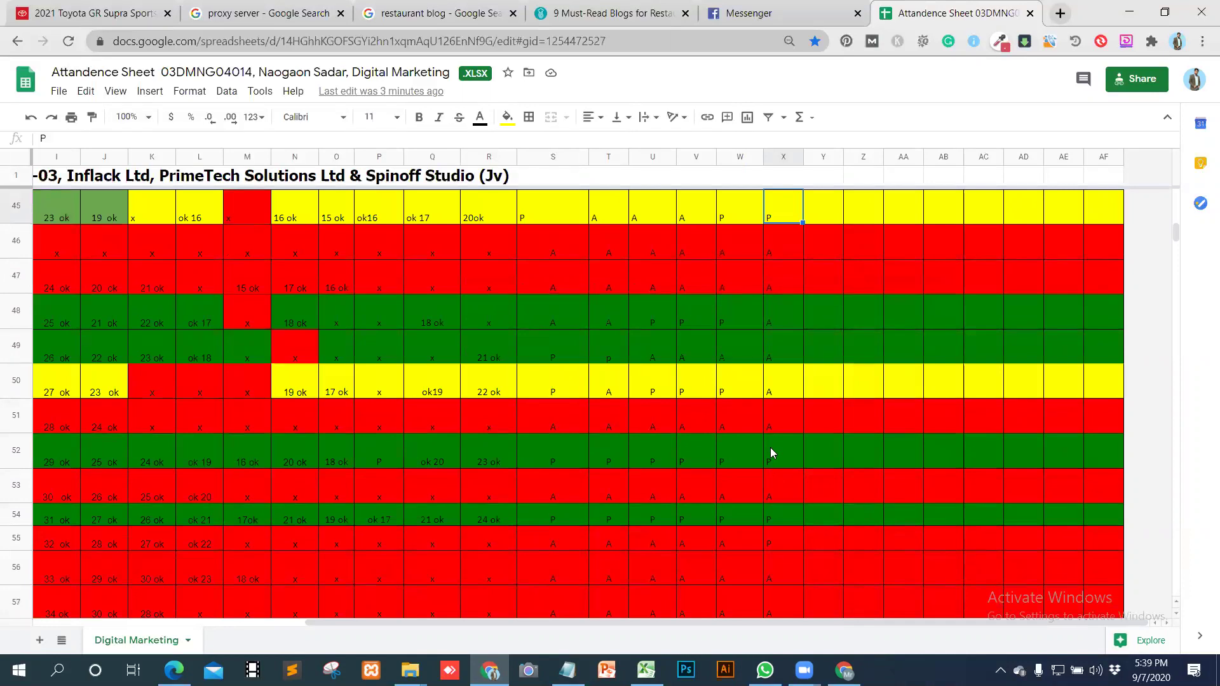
click(770, 453)
click(794, 520)
click(788, 543)
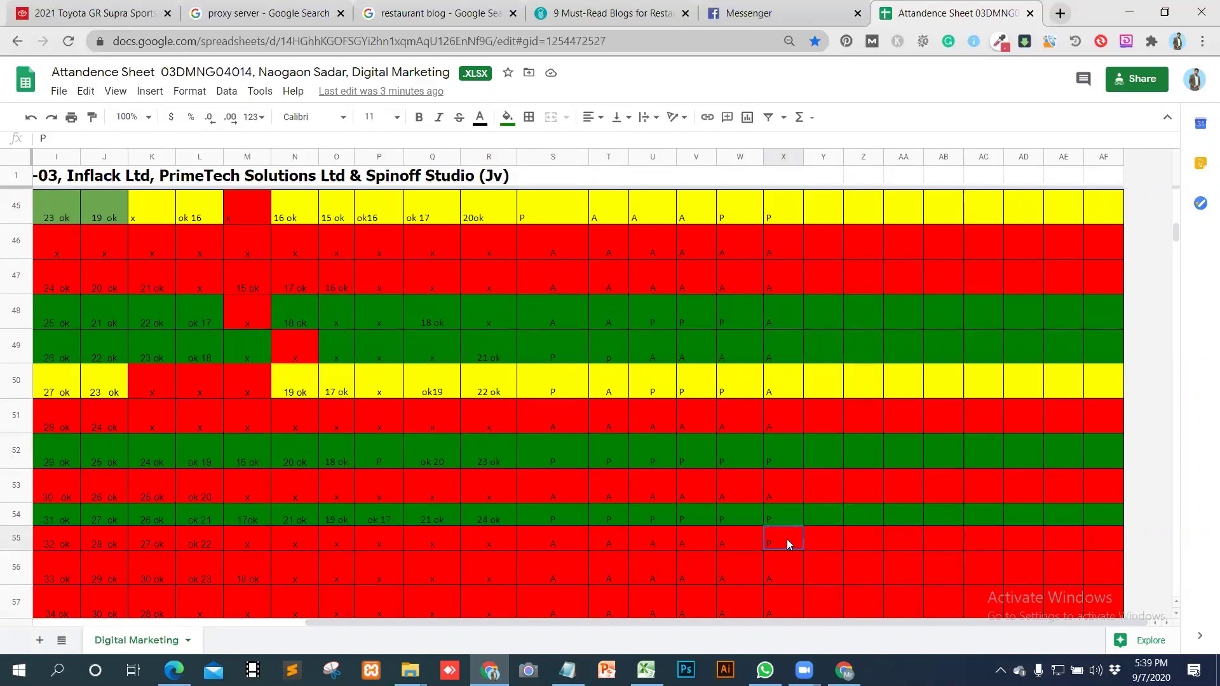
scroll(852, 517, down, 3)
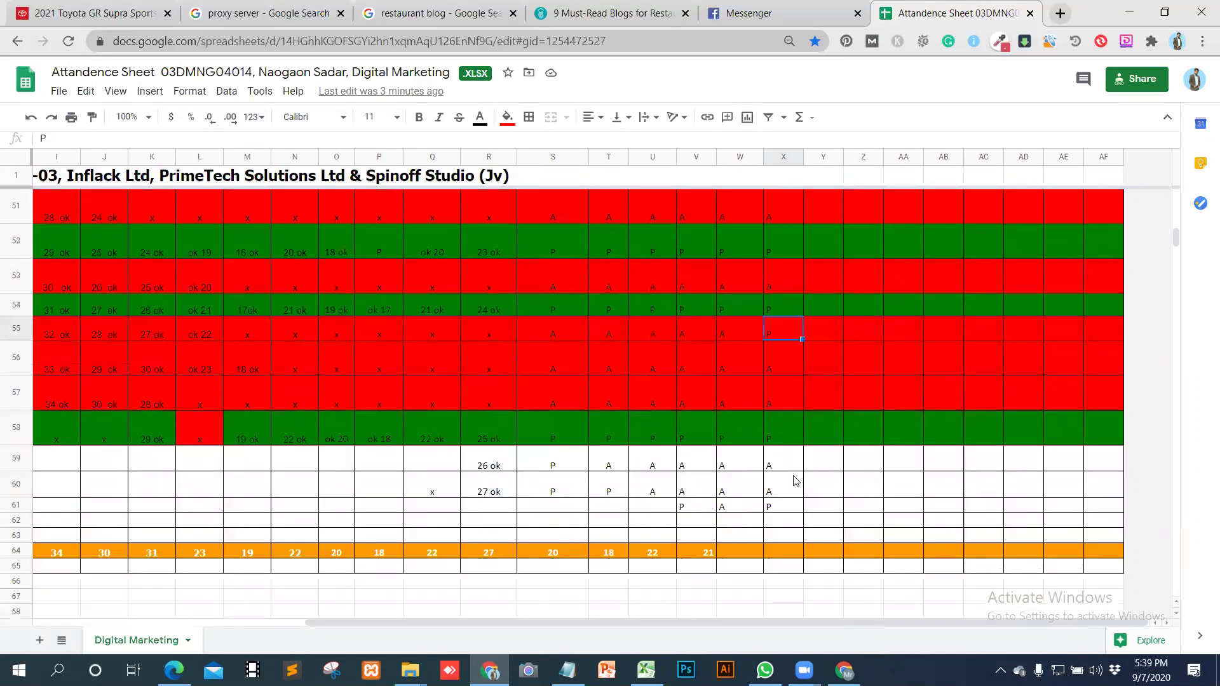
click(780, 427)
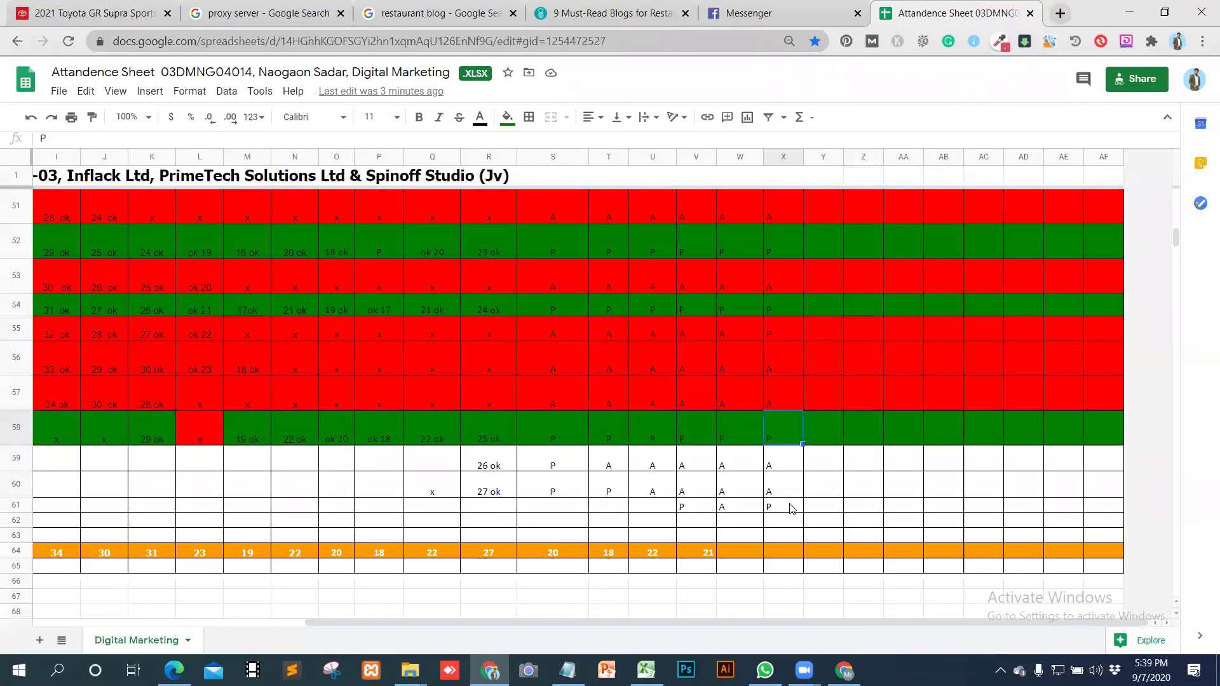
click(789, 506)
click(778, 552)
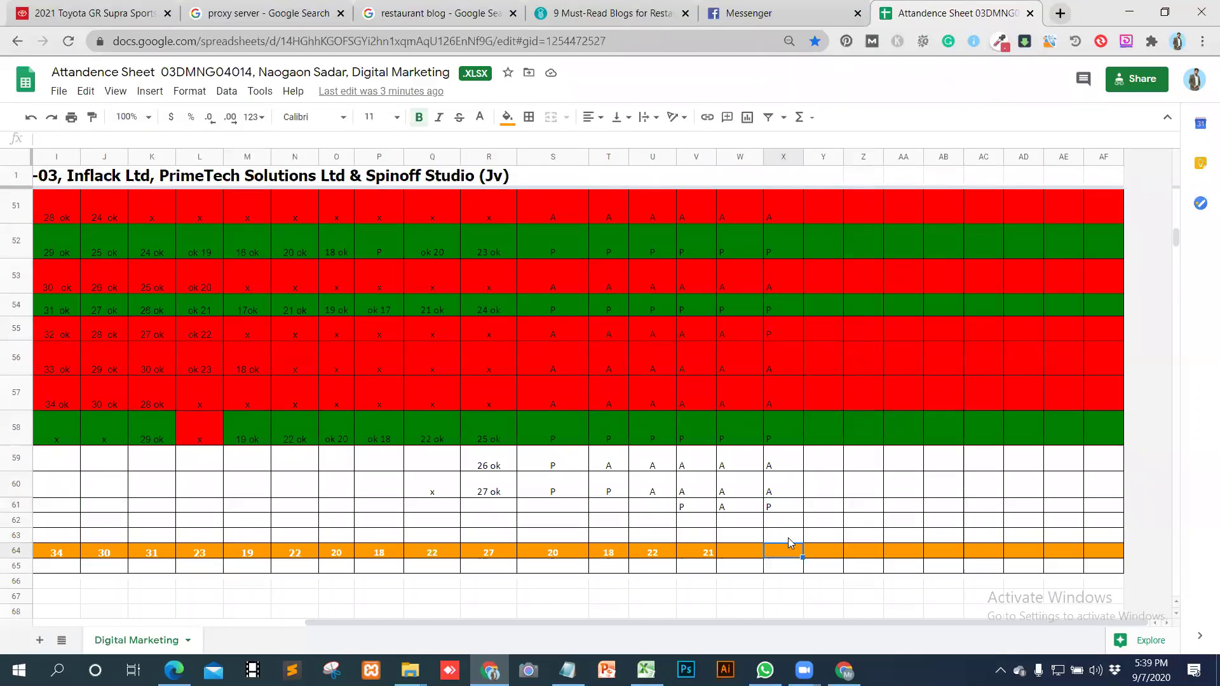
text(19)
click(739, 550)
click(736, 437)
click(736, 307)
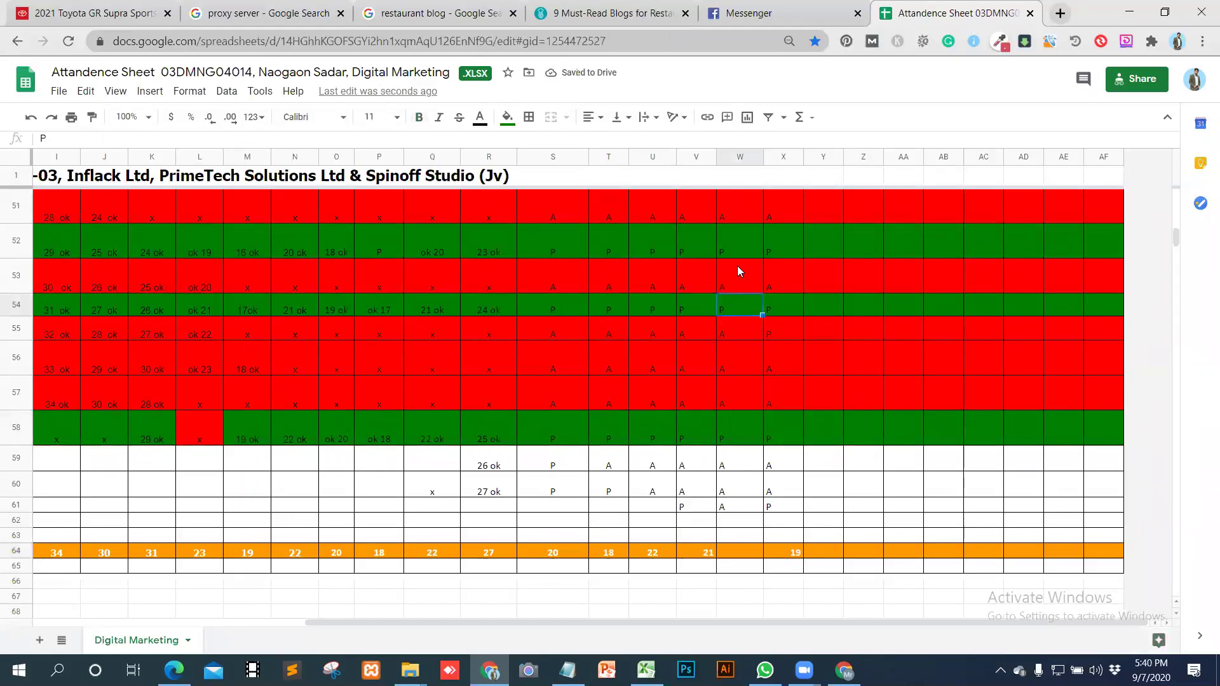
click(736, 250)
scroll(736, 227, up, 1)
click(733, 242)
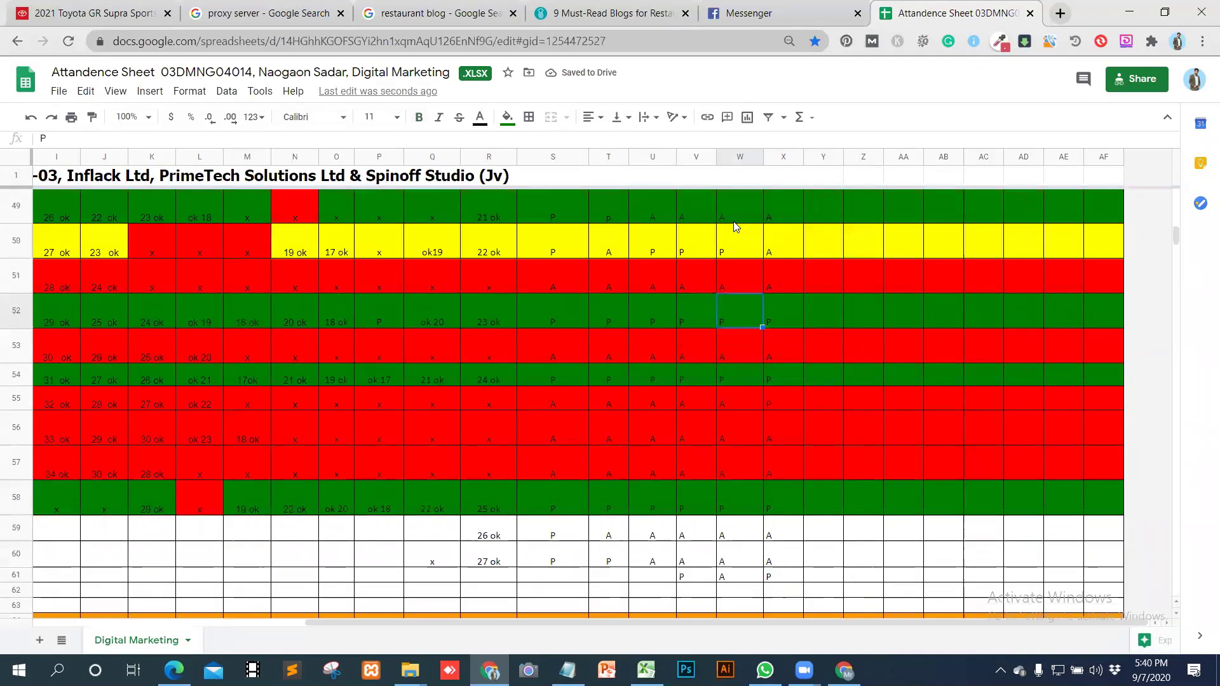
scroll(734, 242, up, 1)
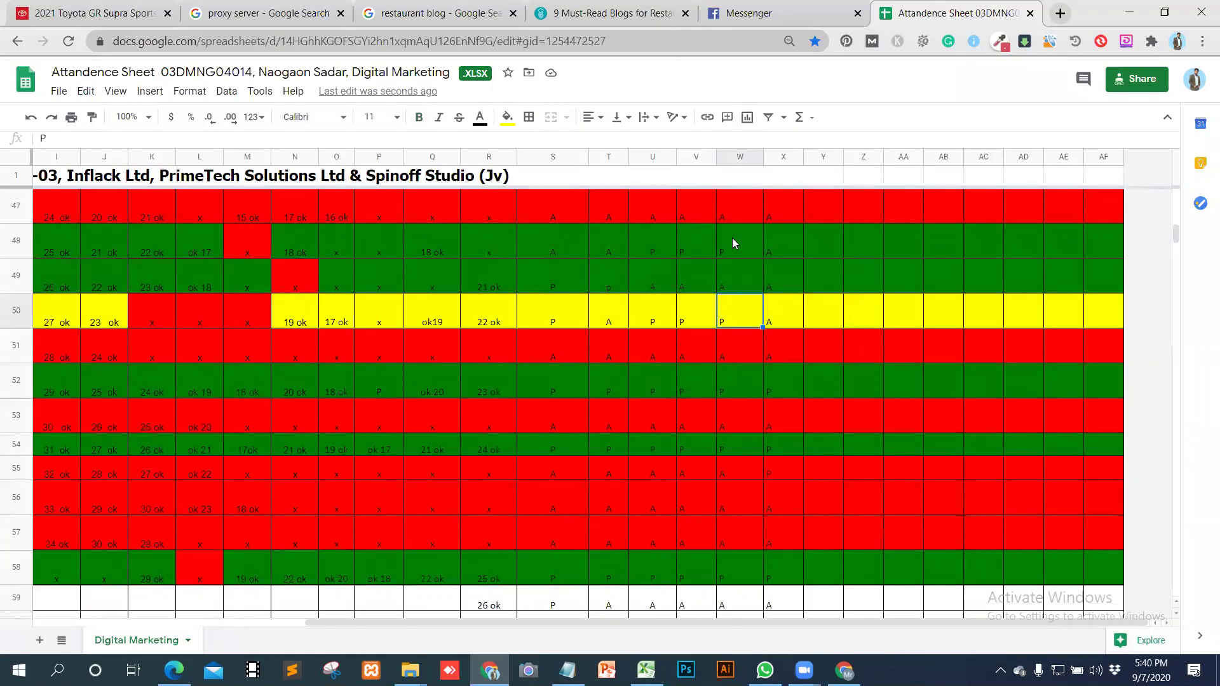
click(733, 241)
scroll(734, 241, up, 1)
click(731, 218)
scroll(730, 218, up, 1)
click(732, 234)
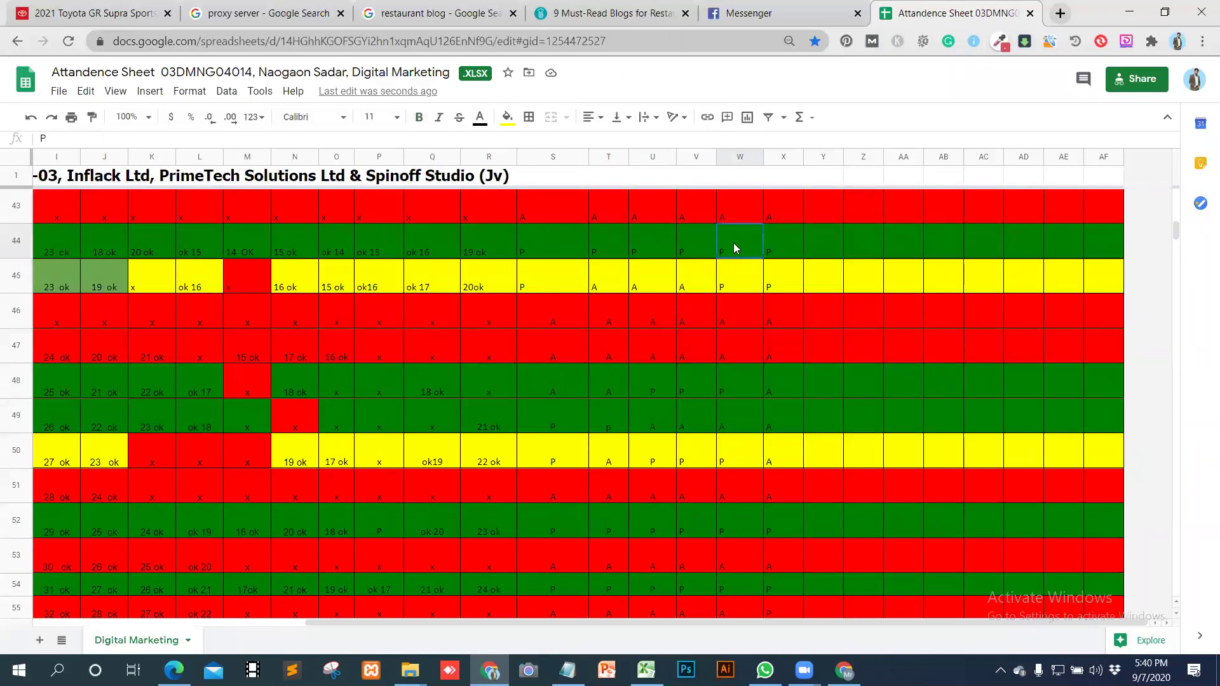
scroll(736, 241, up, 1)
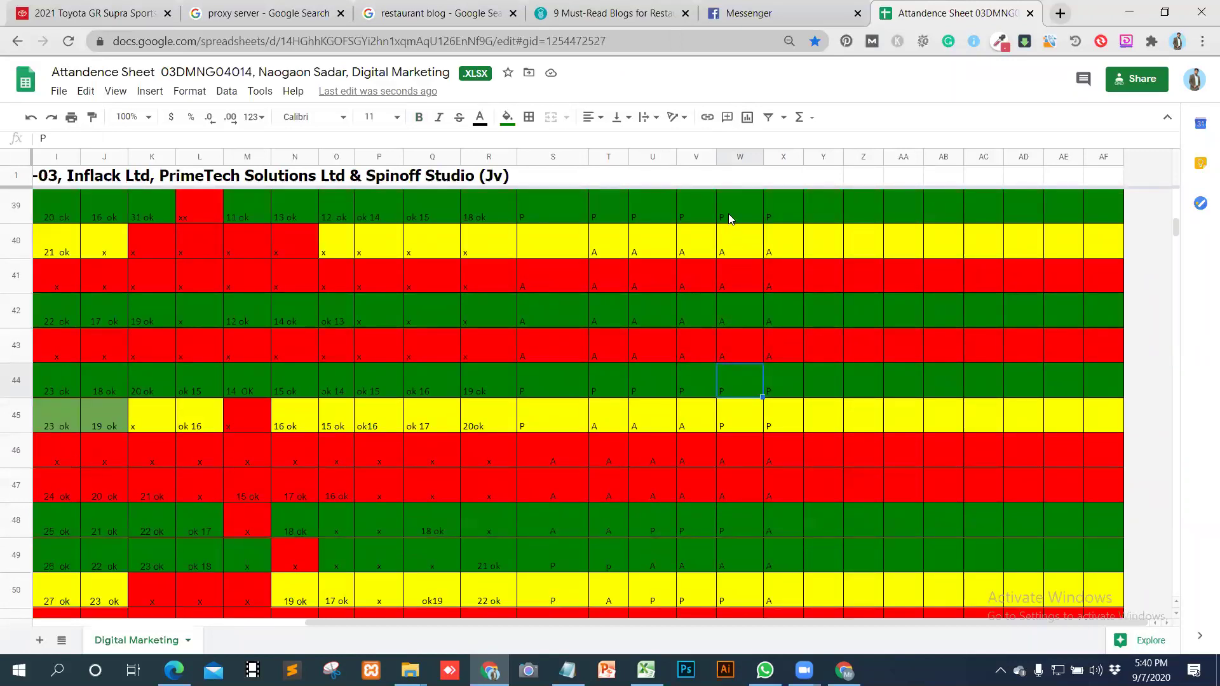
click(728, 215)
scroll(734, 233, up, 1)
click(736, 309)
click(735, 272)
click(724, 213)
scroll(735, 236, up, 1)
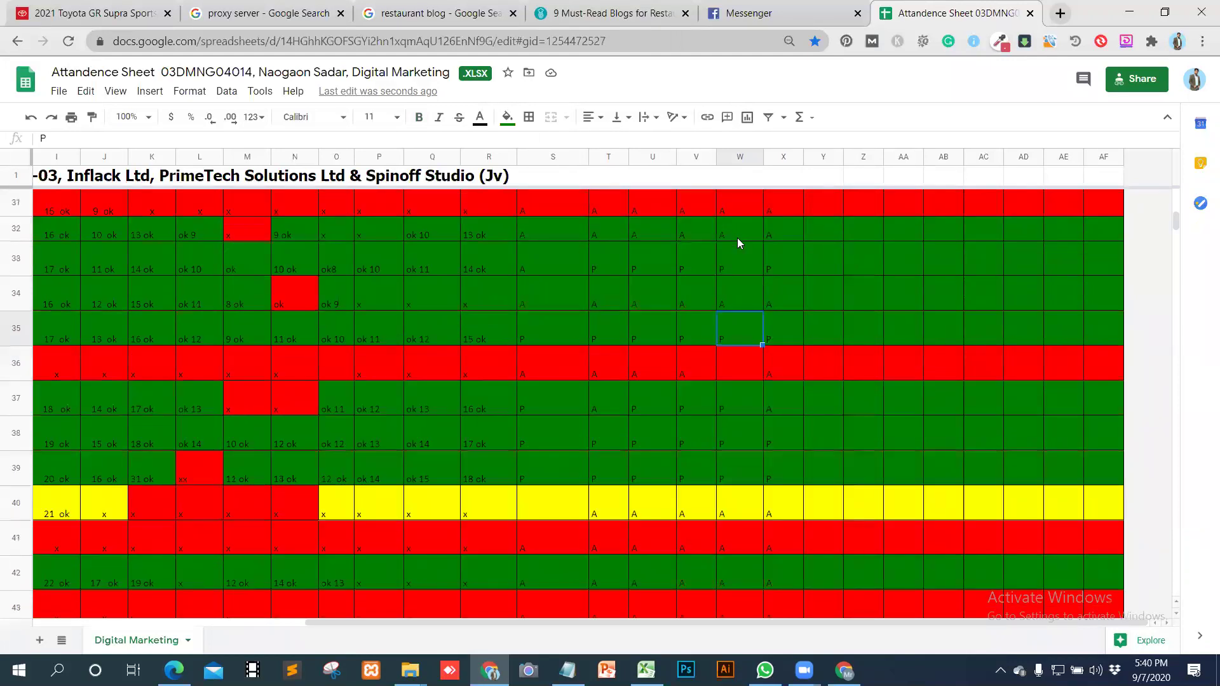
click(731, 258)
scroll(736, 257, up, 1)
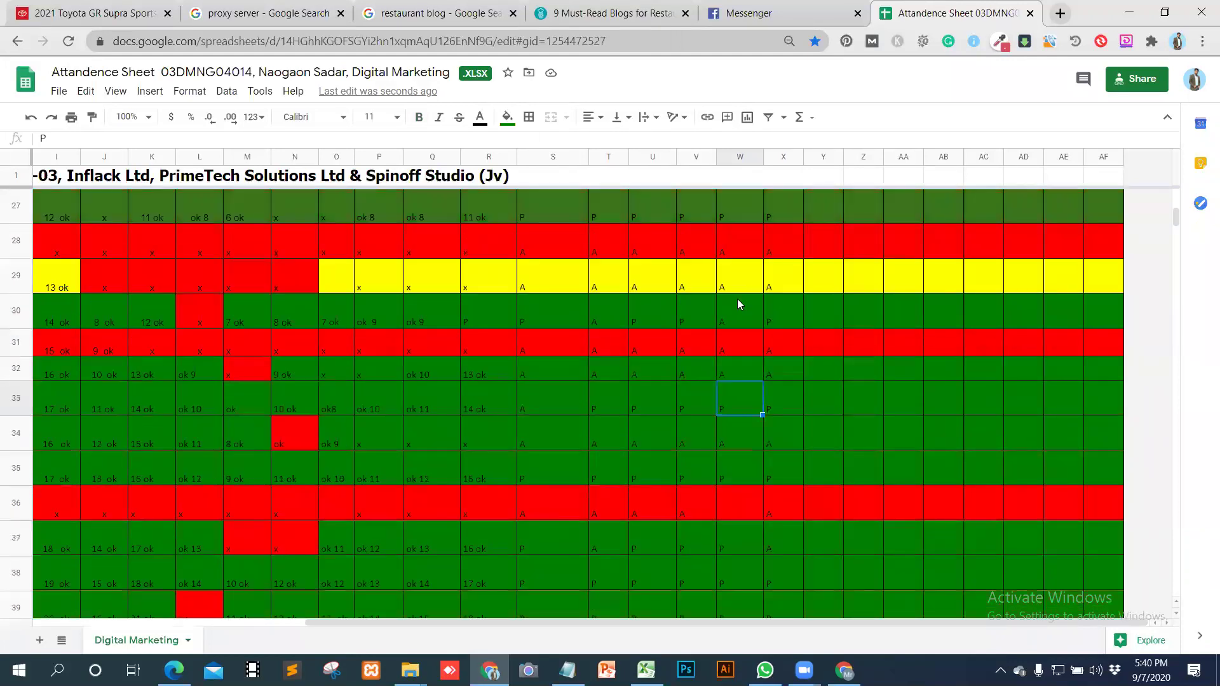
scroll(737, 304, up, 1)
click(733, 251)
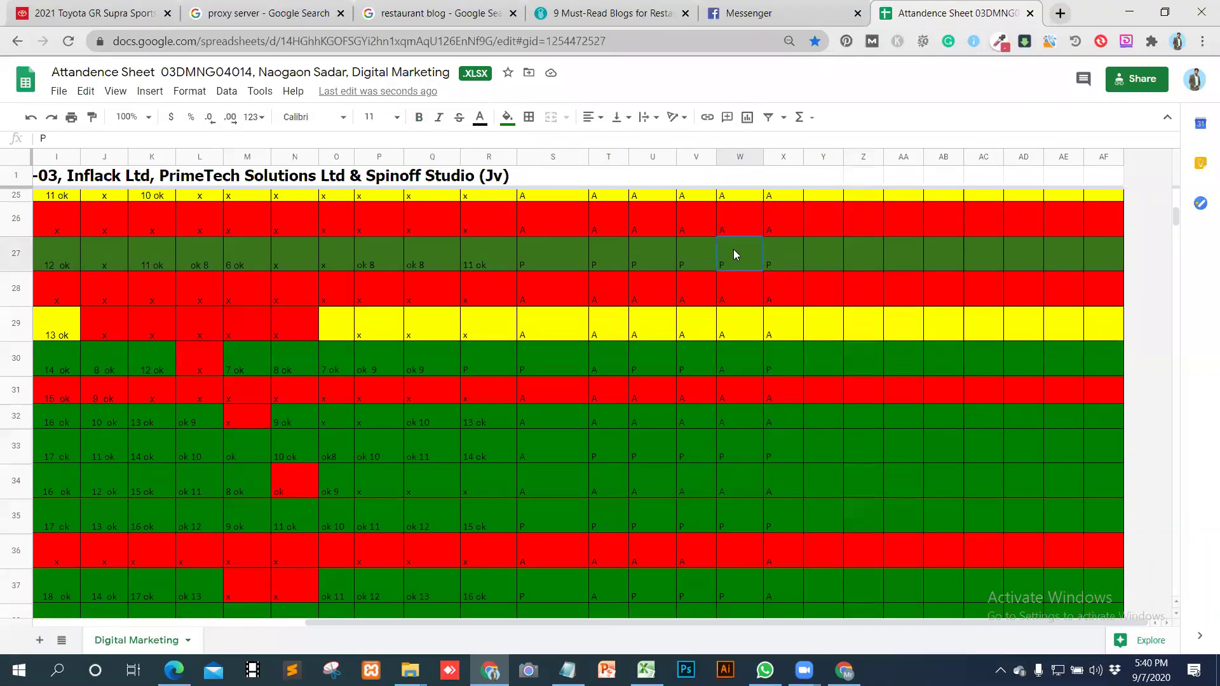
scroll(732, 249, up, 1)
scroll(744, 284, up, 1)
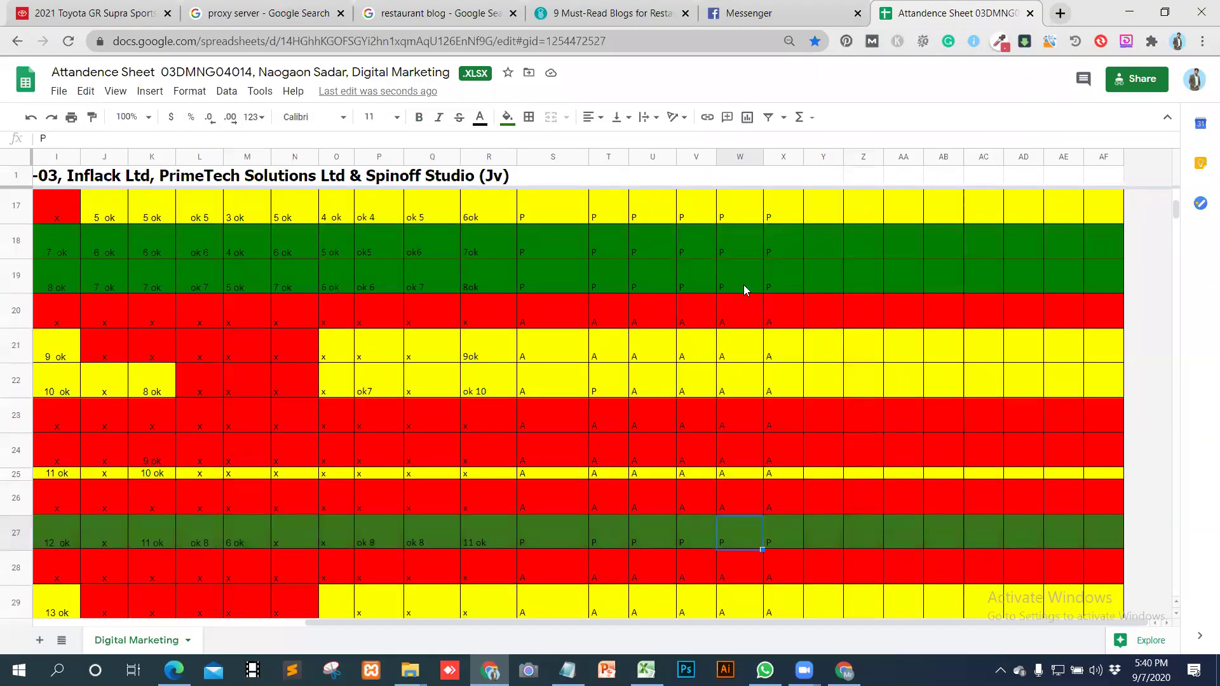
click(743, 285)
click(736, 249)
click(732, 219)
scroll(737, 242, up, 1)
scroll(739, 246, up, 1)
click(741, 249)
scroll(741, 250, up, 1)
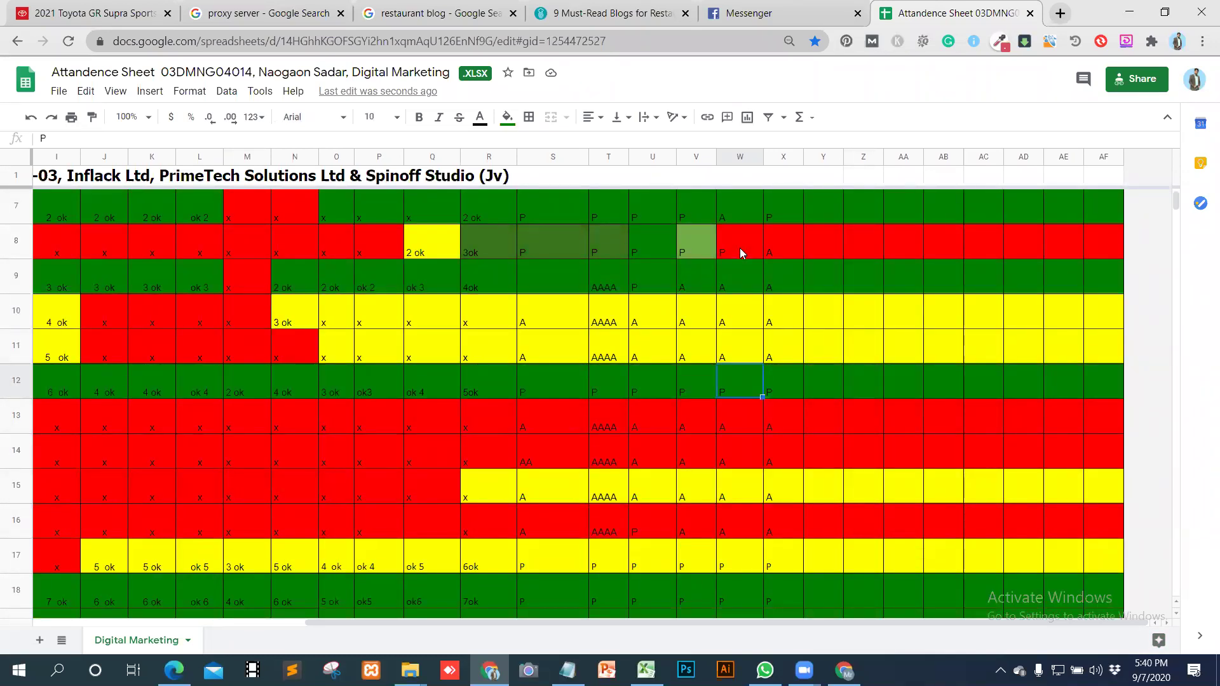
click(741, 252)
scroll(742, 253, up, 1)
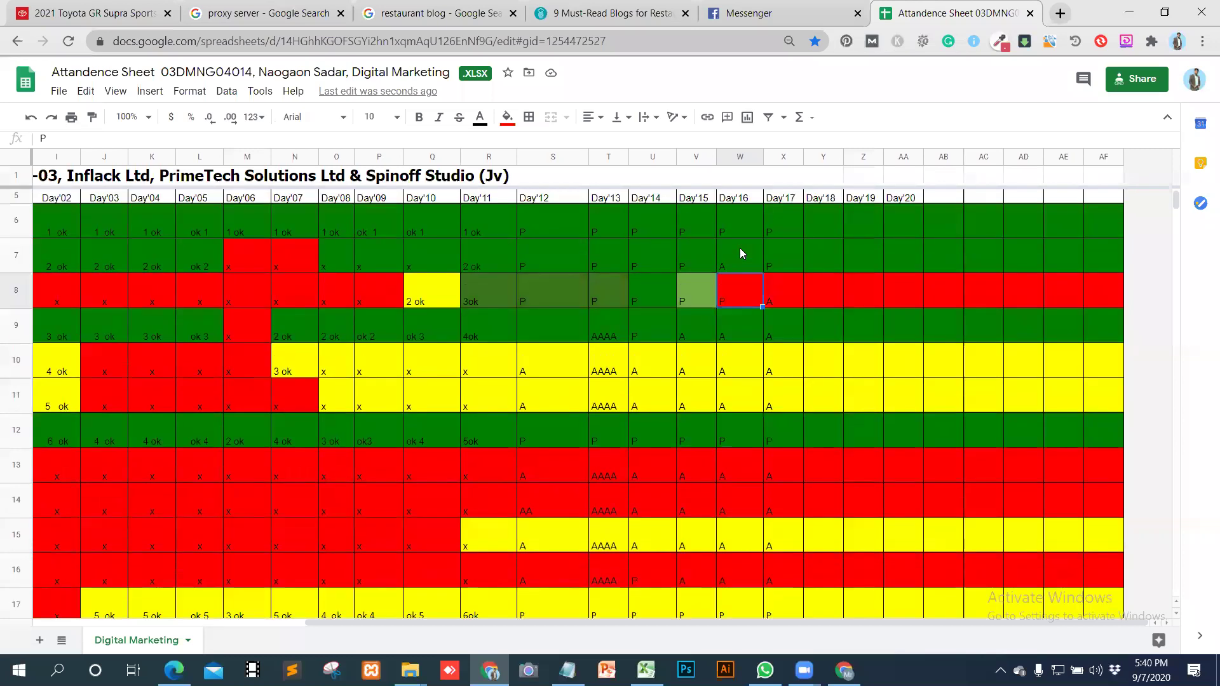
scroll(747, 393, down, 3)
scroll(745, 392, down, 10)
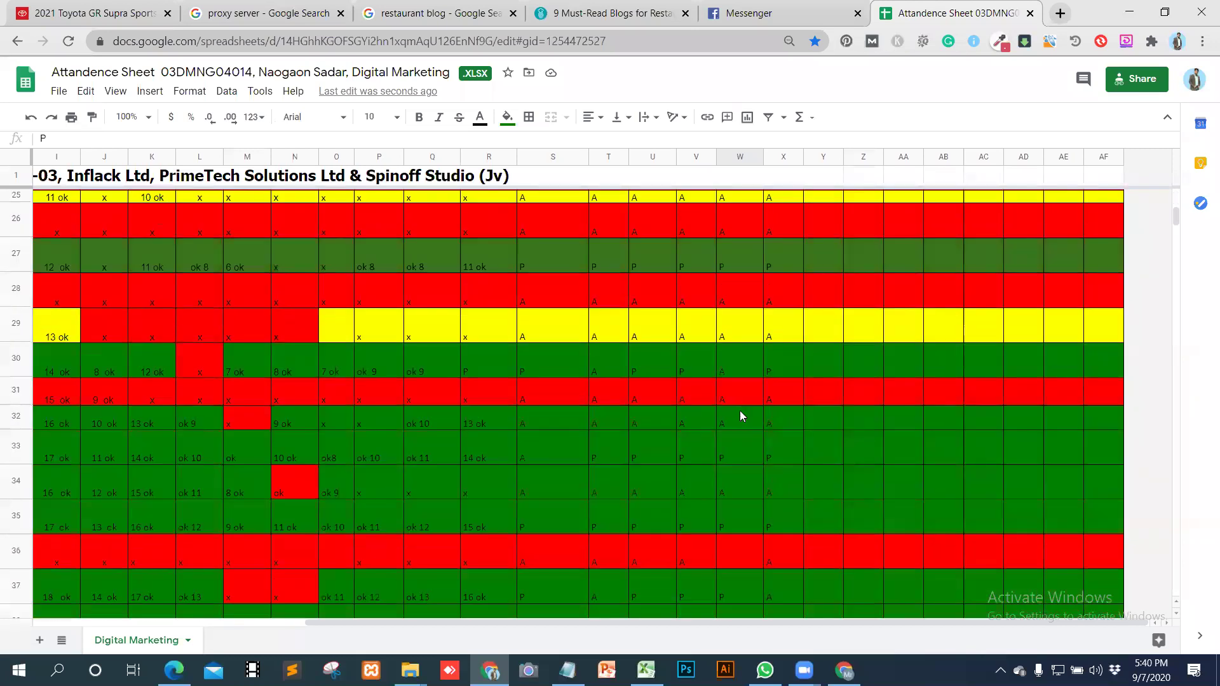
scroll(741, 431, down, 2)
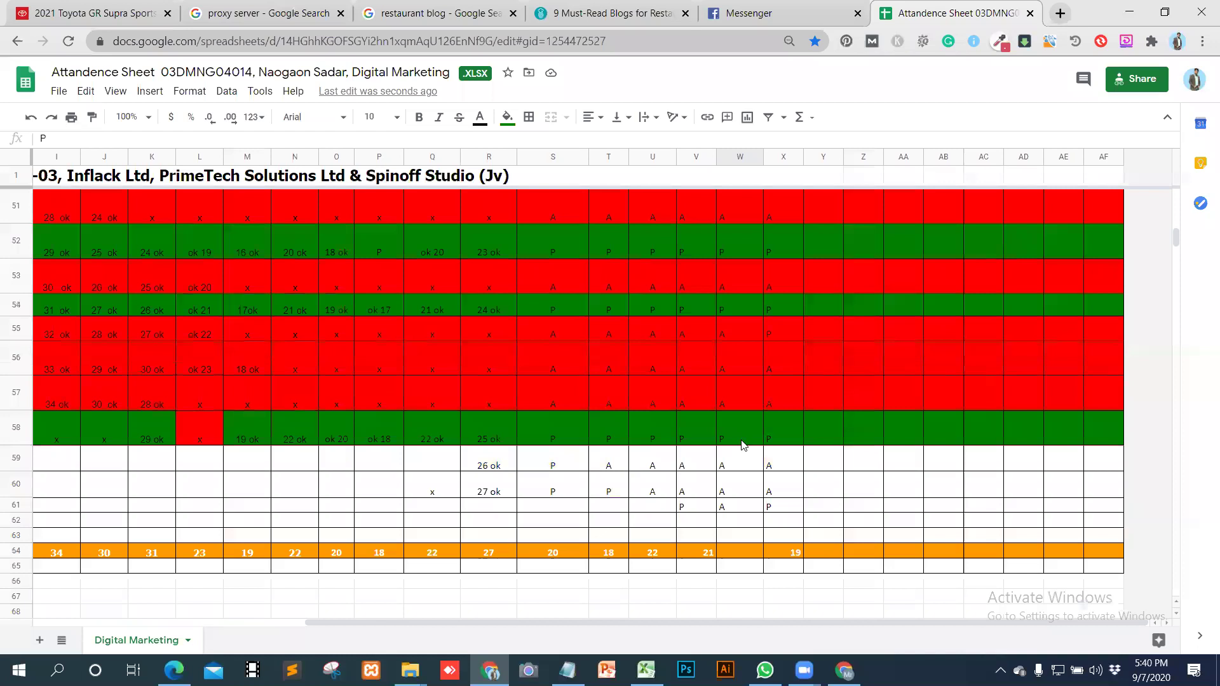
click(741, 553)
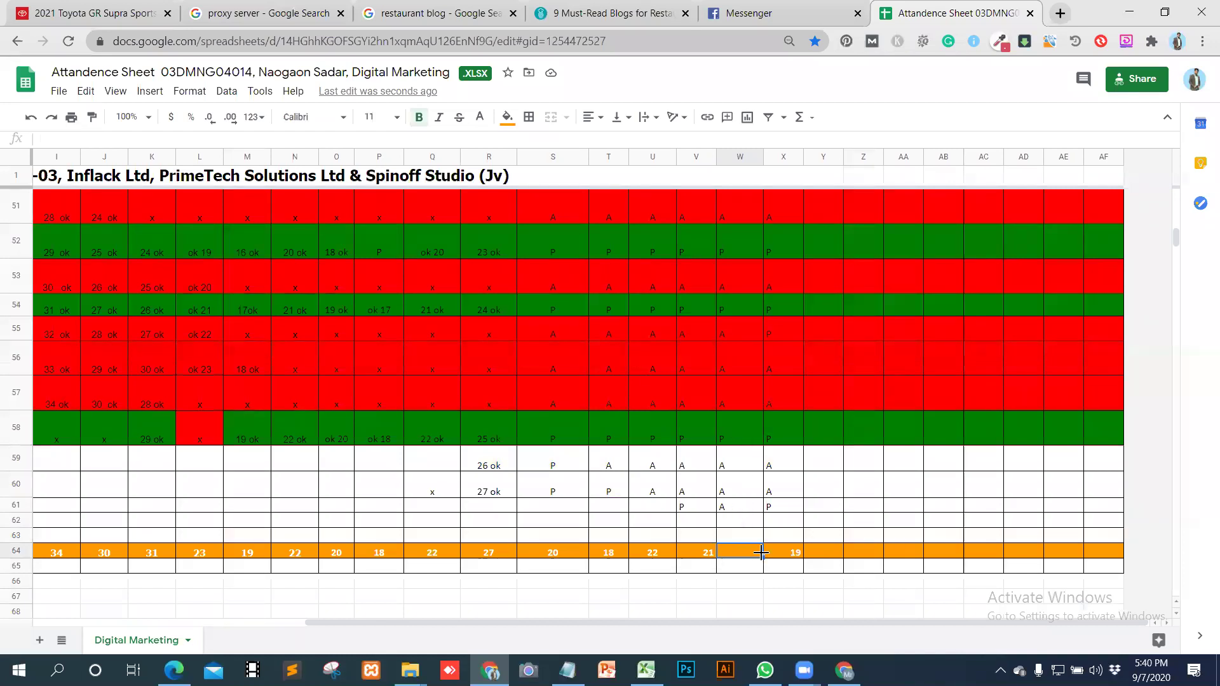
Enter 19 as the Day'16 total in W64 of the orange row
text(19)
scroll(746, 537, up, 10)
scroll(712, 334, up, 6)
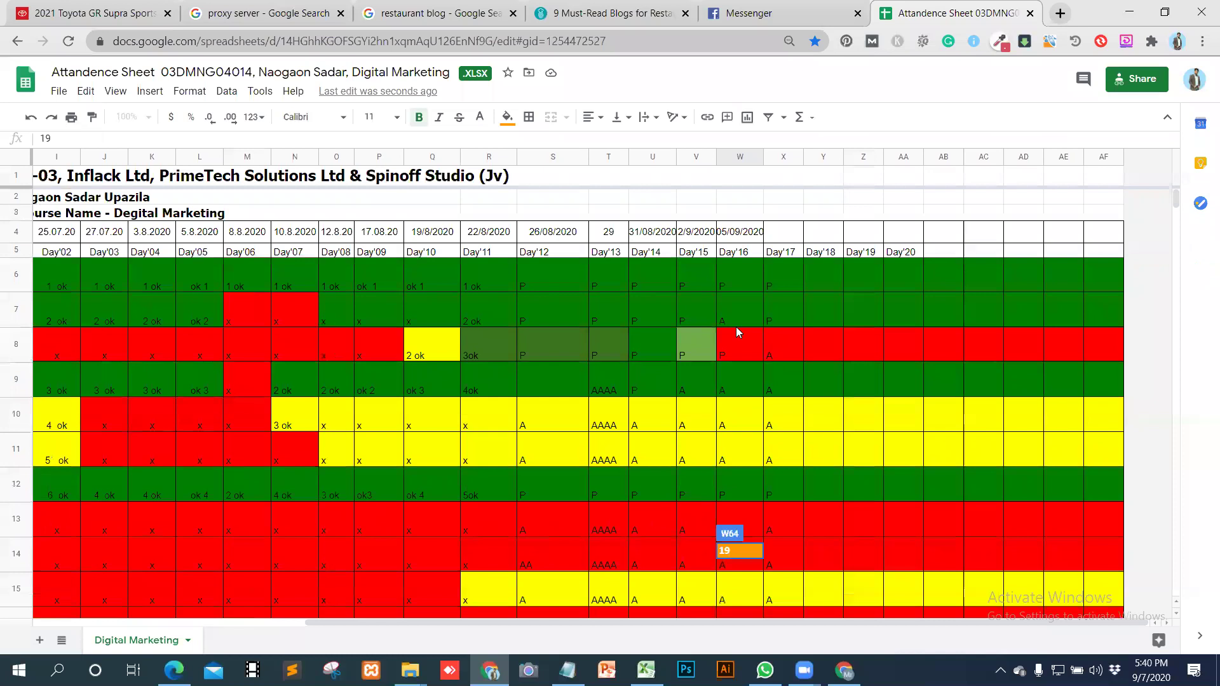
Date the Day'17 column 07/09/2020 in X4 and widen column W so the date fits
click(786, 236)
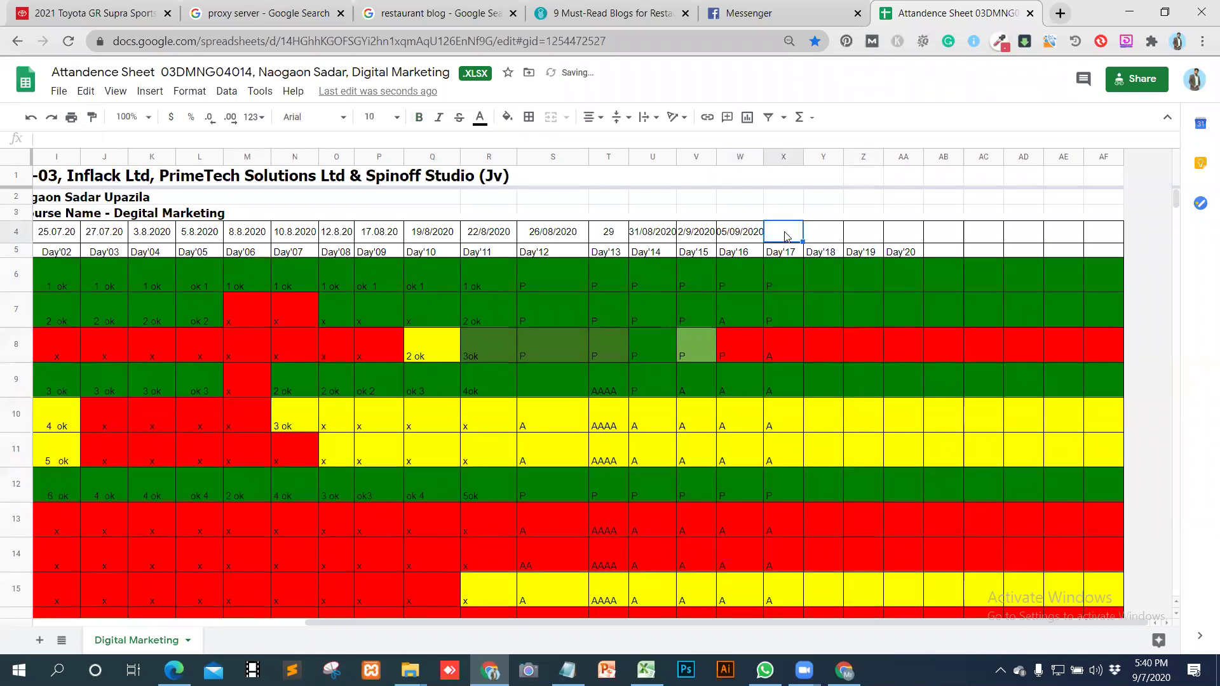
text(07/09/2020)
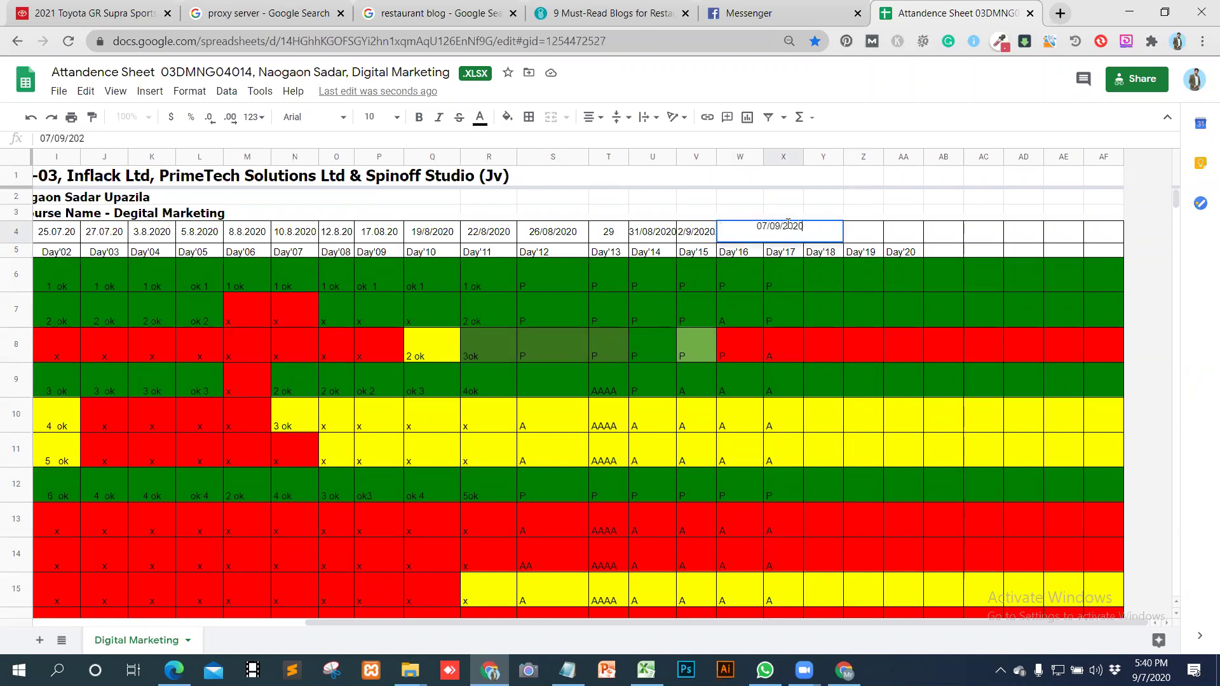
click(748, 195)
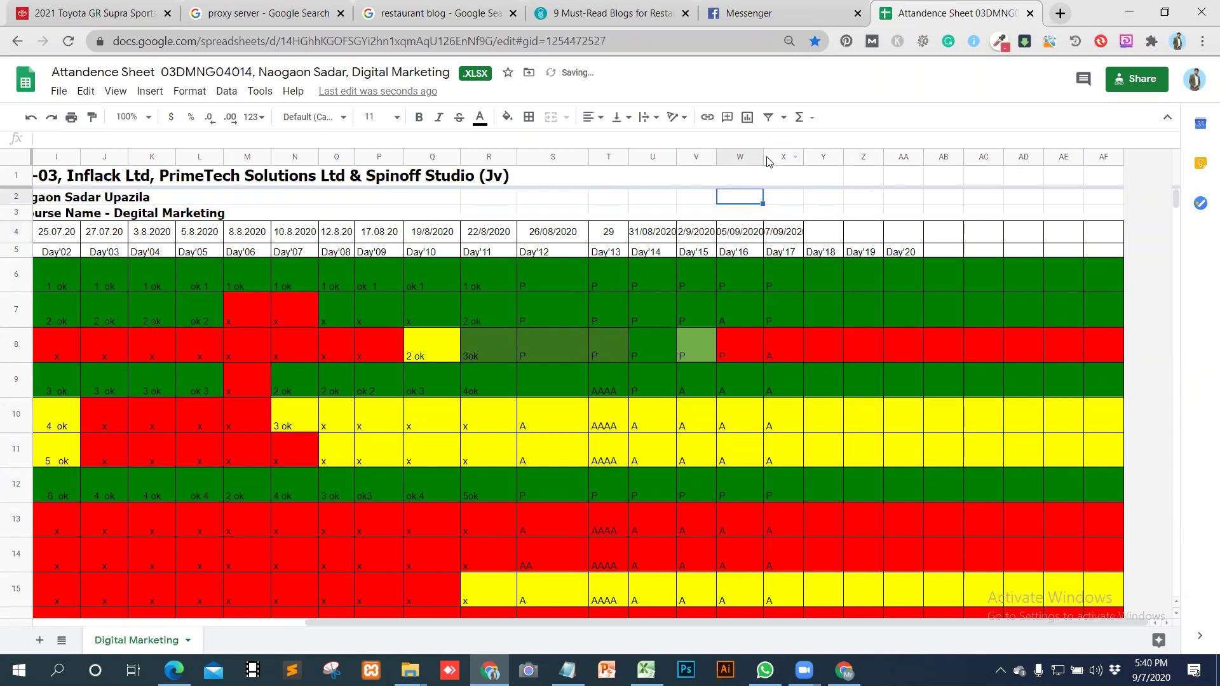
drag(763, 157, 820, 157)
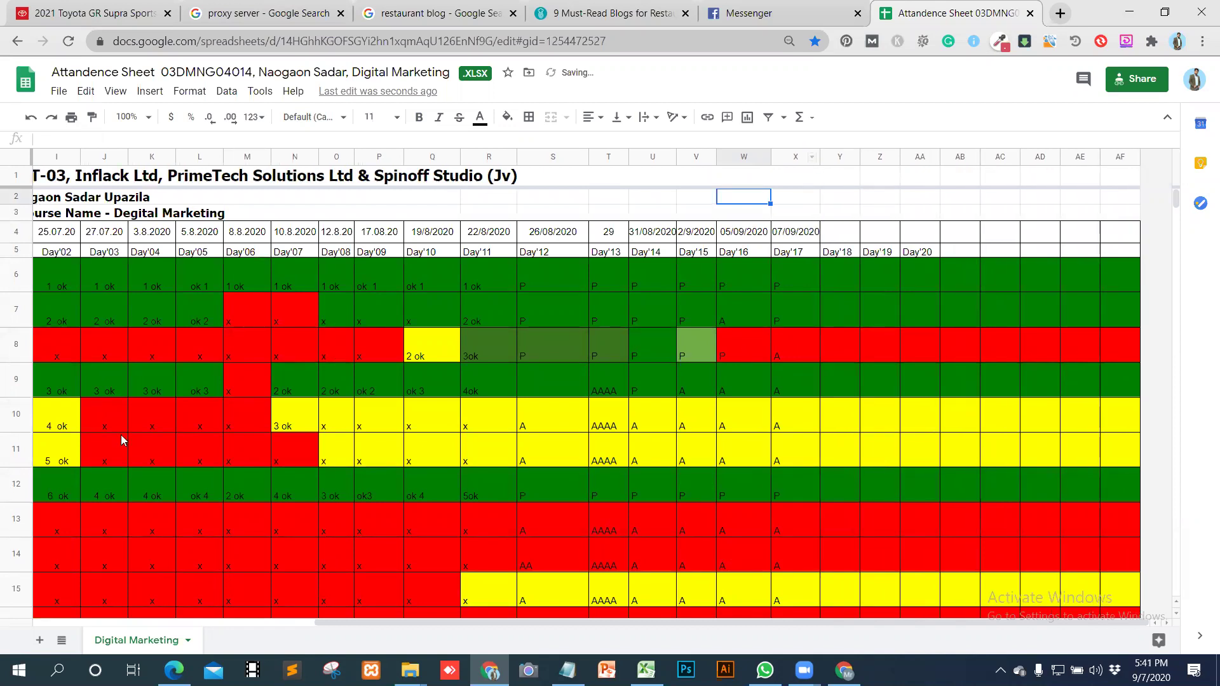
Clear the trainee name from the yellow cell E85
scroll(629, 507, down, 15)
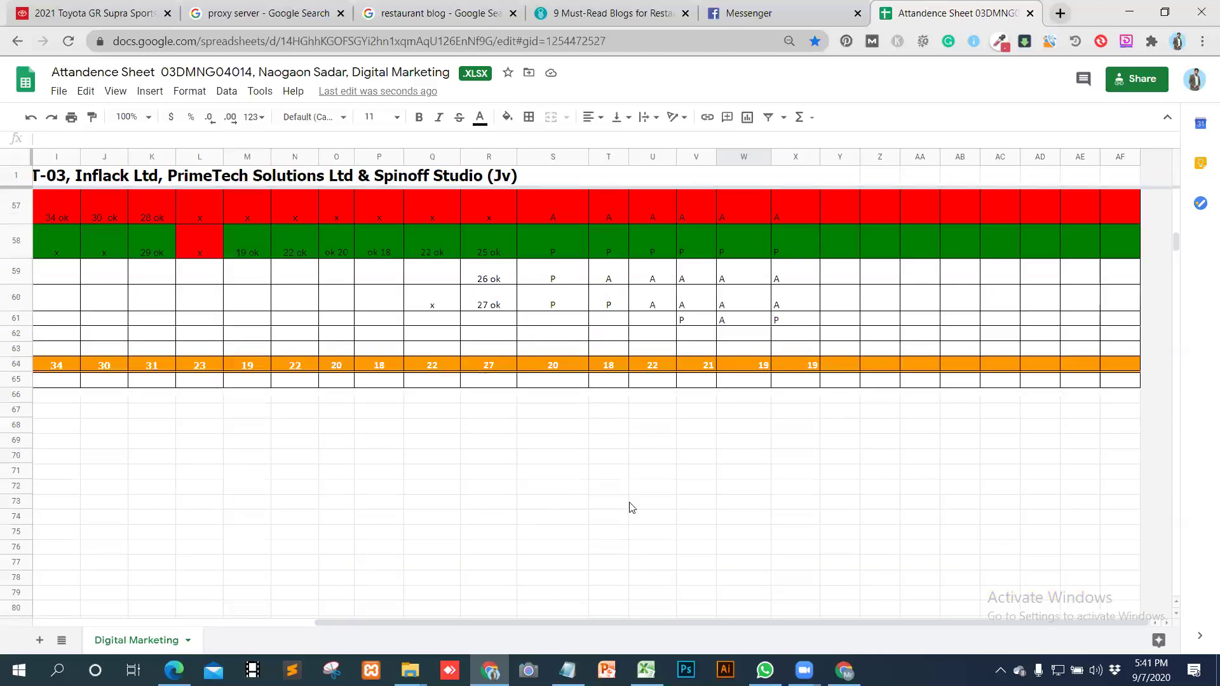
scroll(629, 507, up, 1)
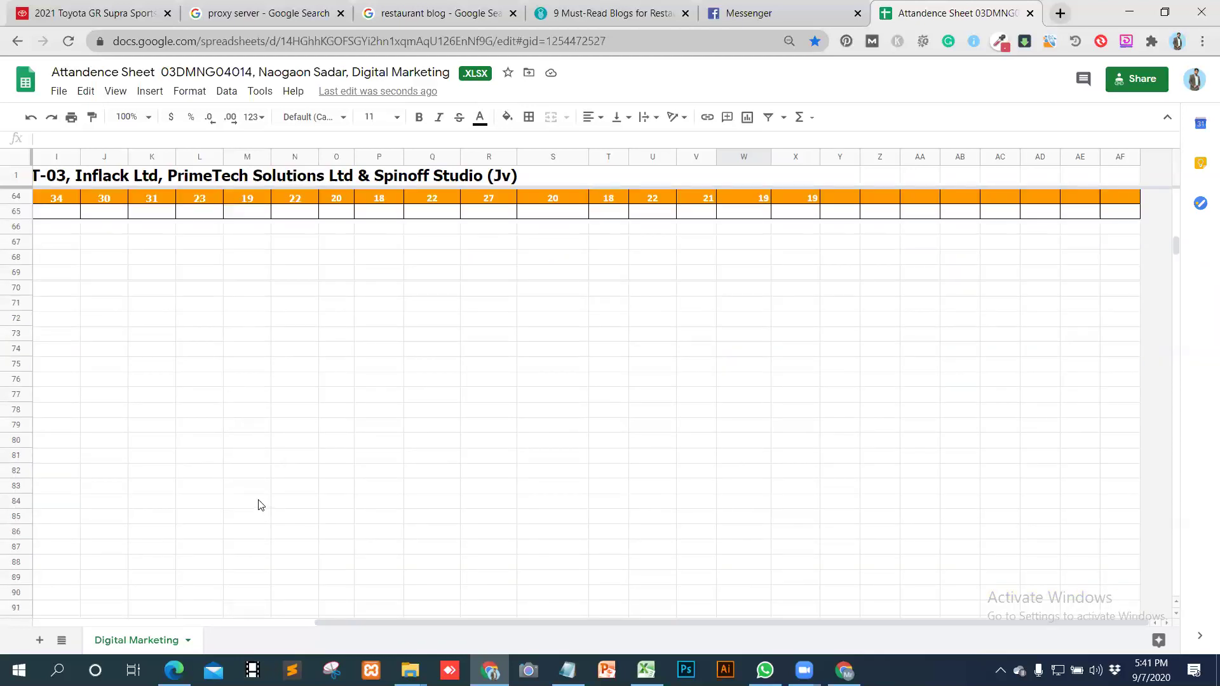
drag(320, 622, 148, 596)
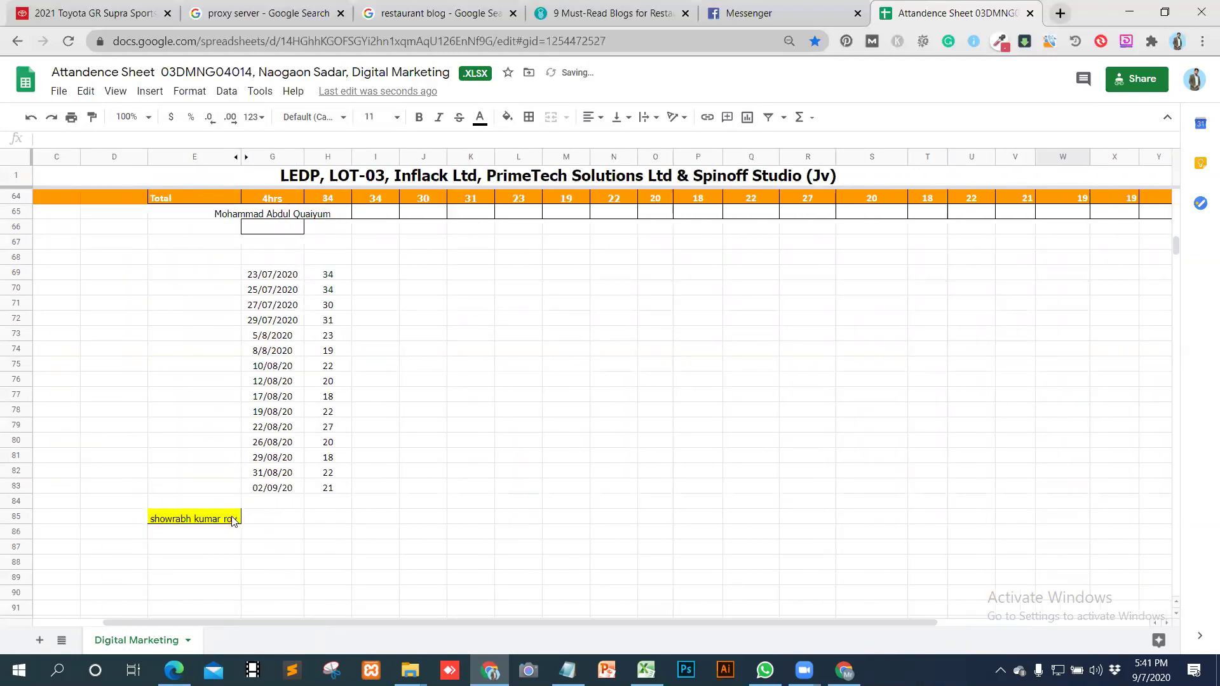
click(235, 521)
key(Delete)
Add 05/09/2020 with a count of 19 in G84:H84 of the summary list
click(269, 505)
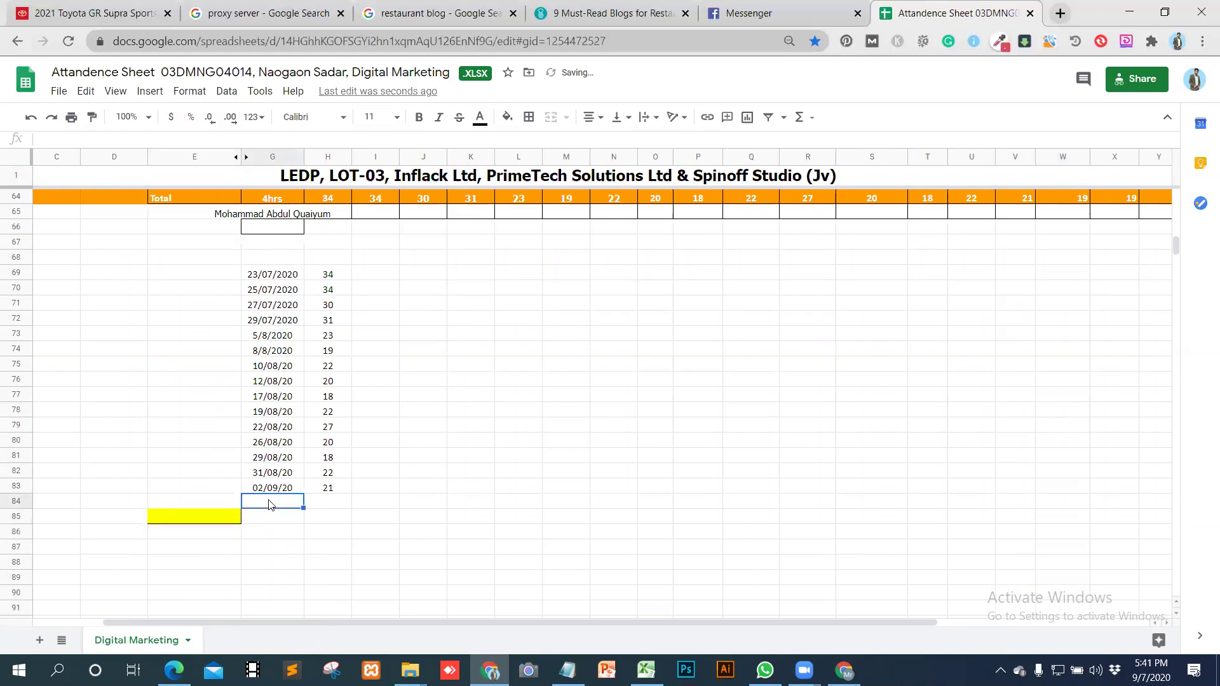
text(5/09/200)
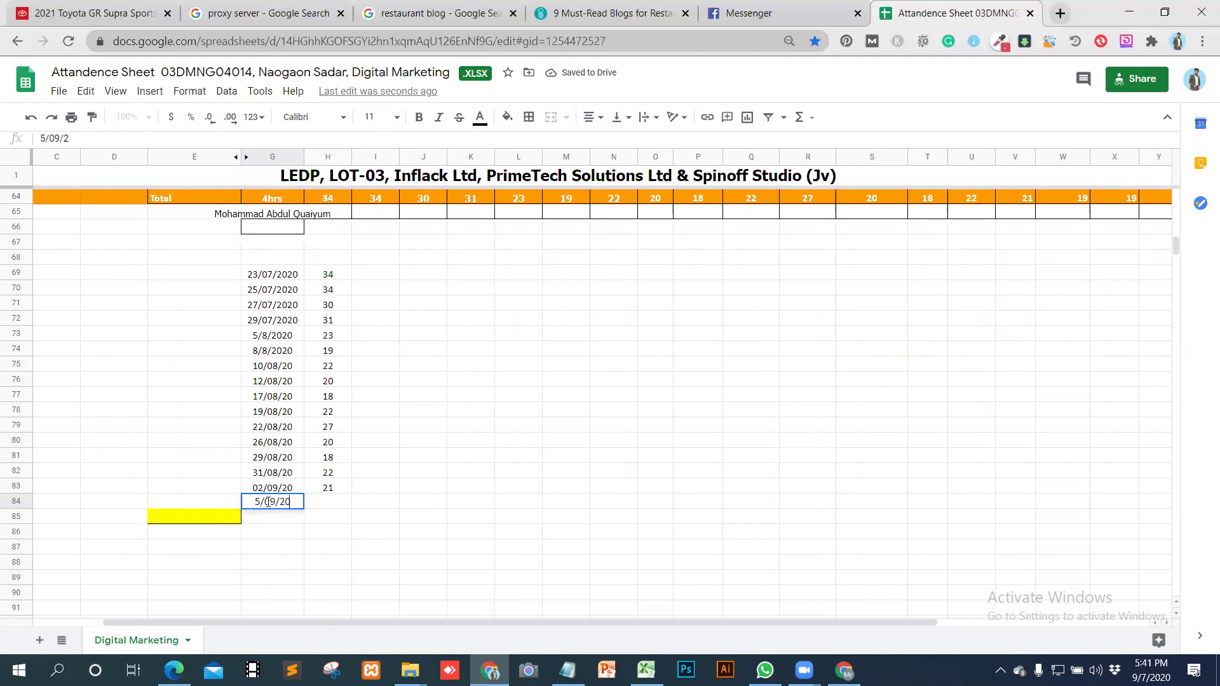
key(BackSpace)
text(20)
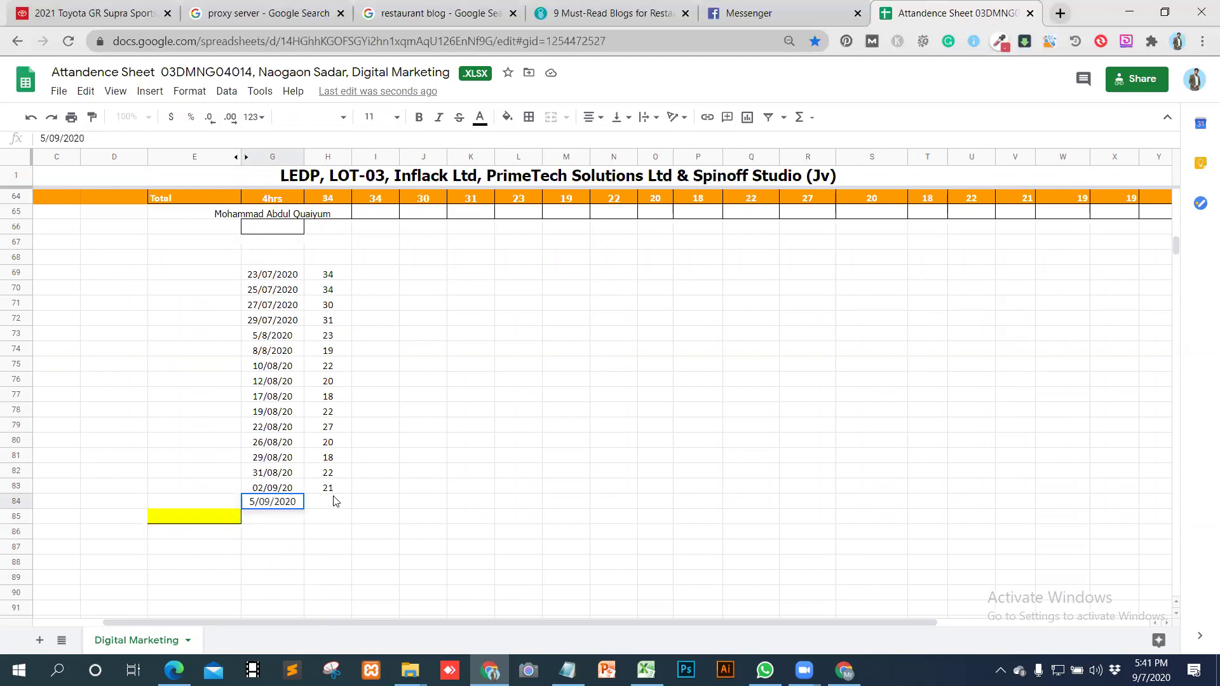
click(335, 502)
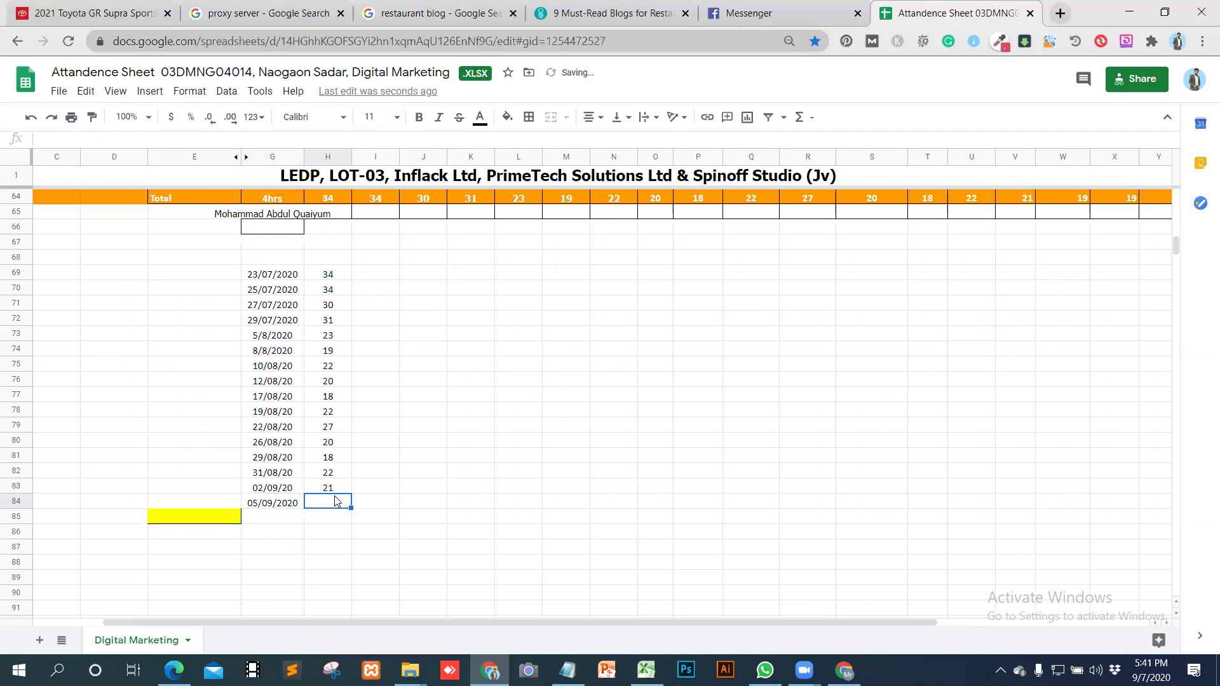
text(19)
key(Return)
Add 07/09/2020 with a count of 19 in G85:H85
text(19)
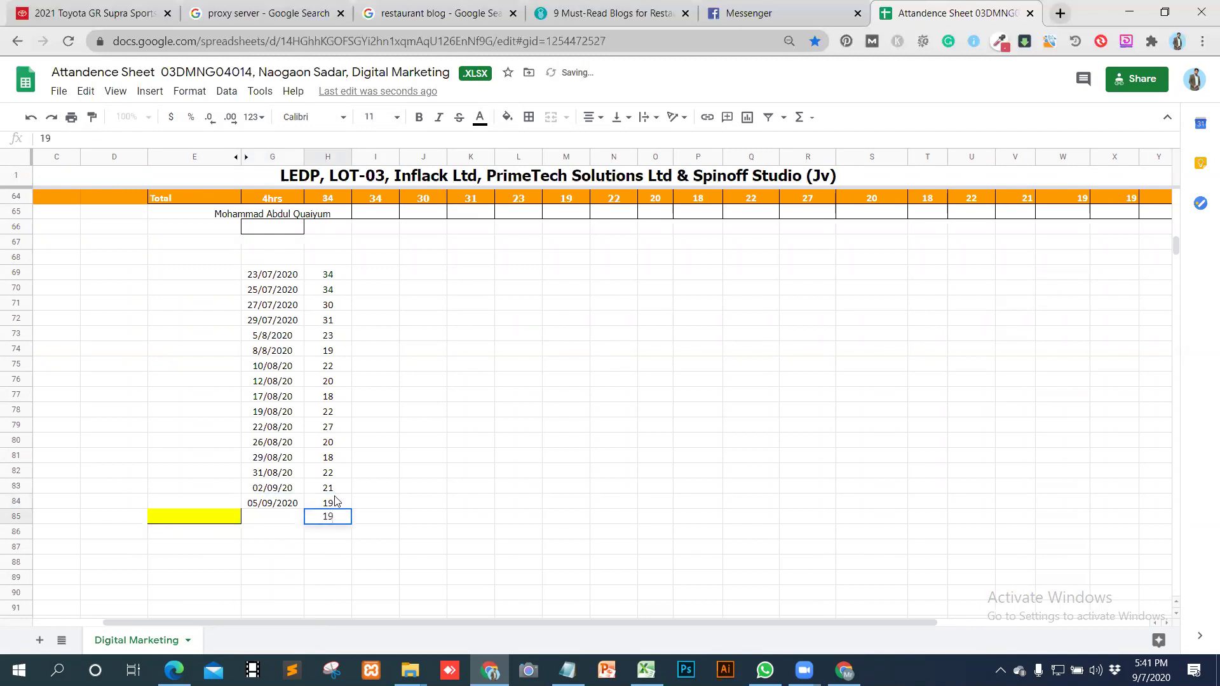
key(Left)
text(07/09/2020)
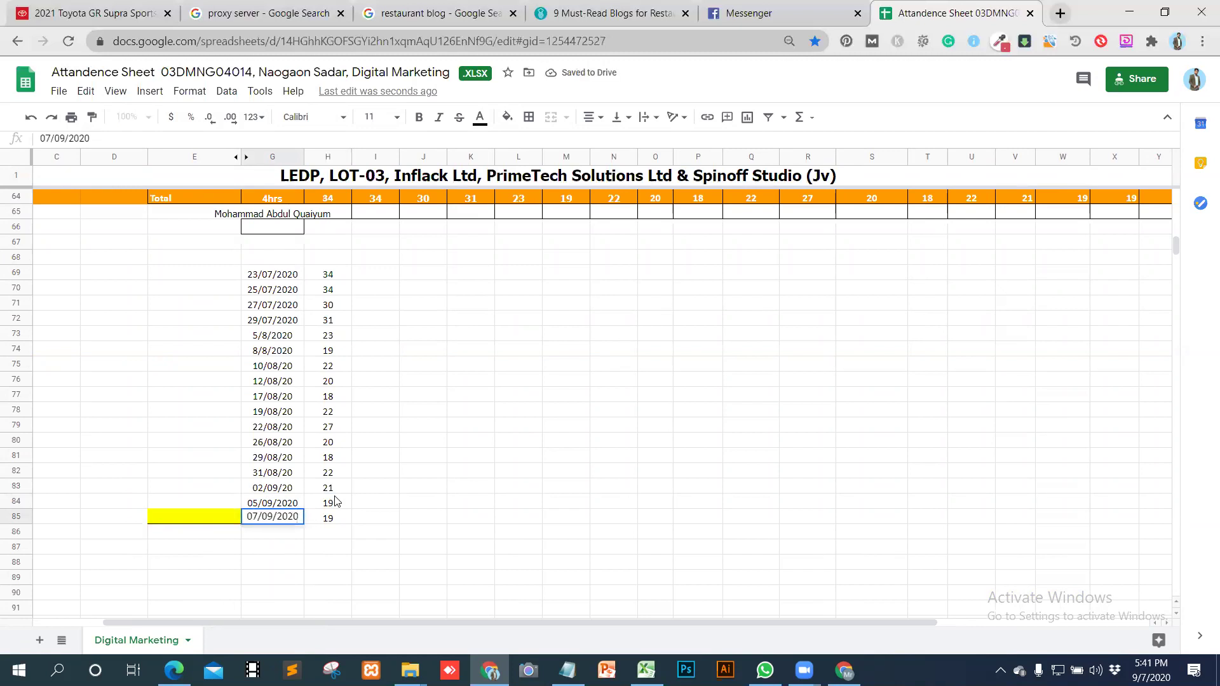
click(332, 534)
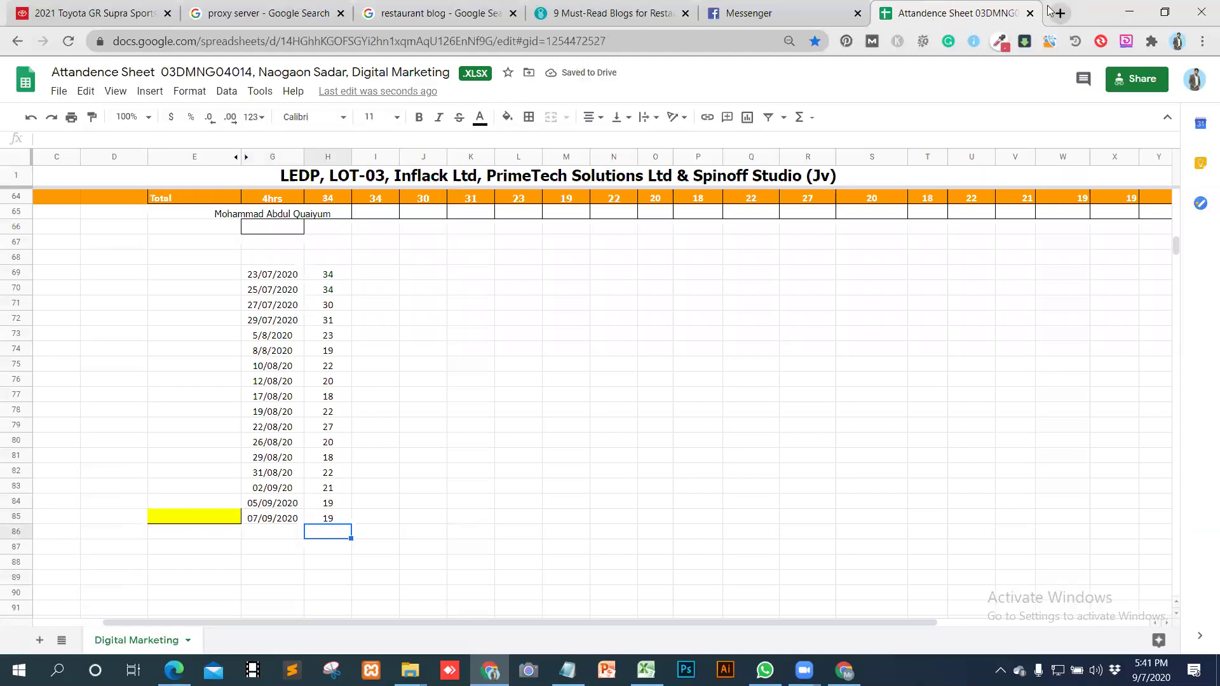
Close the Messenger tab and load the Daily Training Report bookmark in a new tab
click(832, 18)
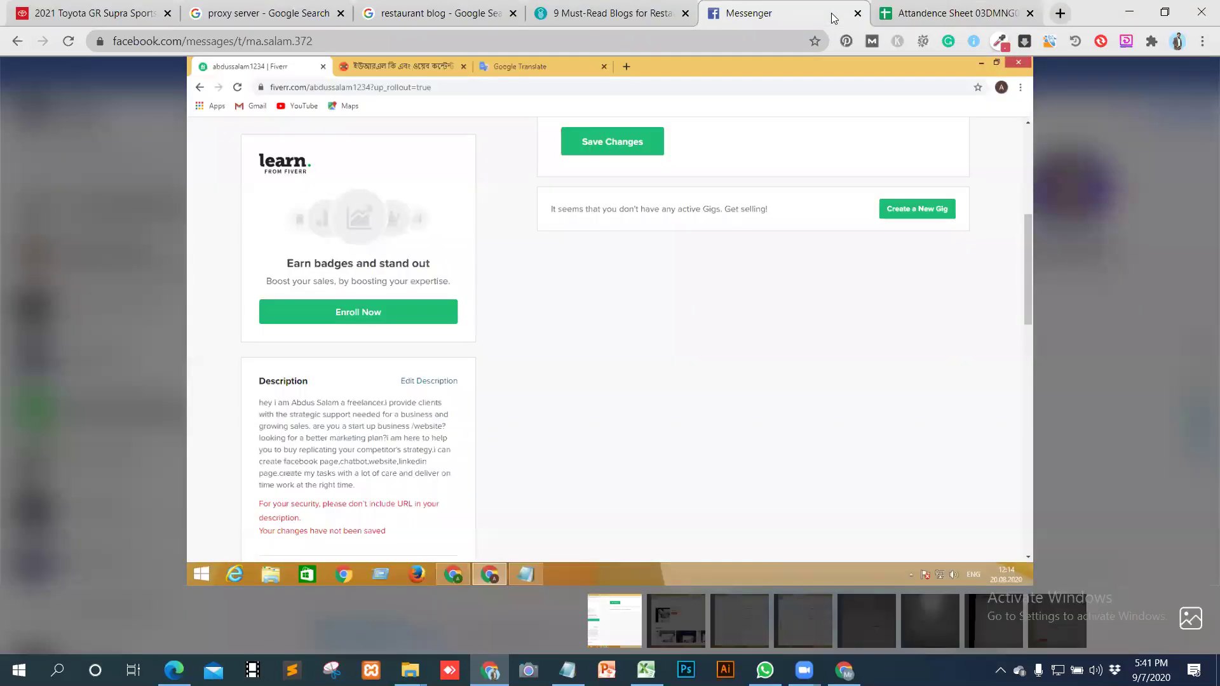
click(858, 13)
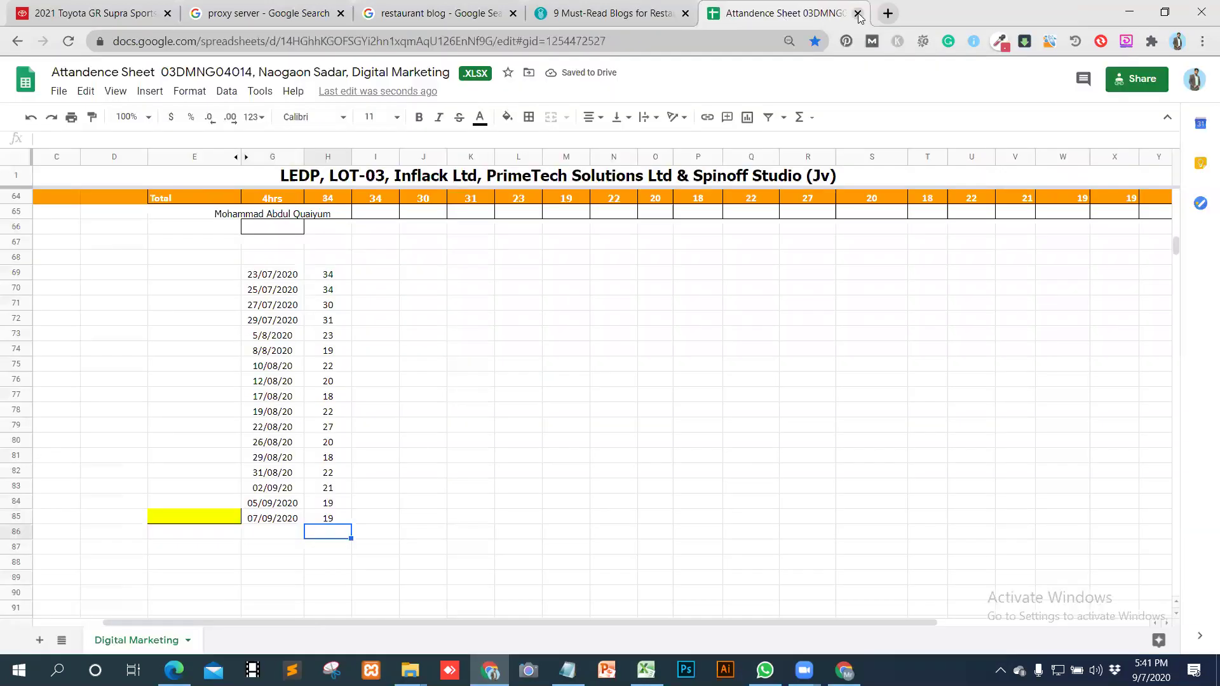
click(889, 13)
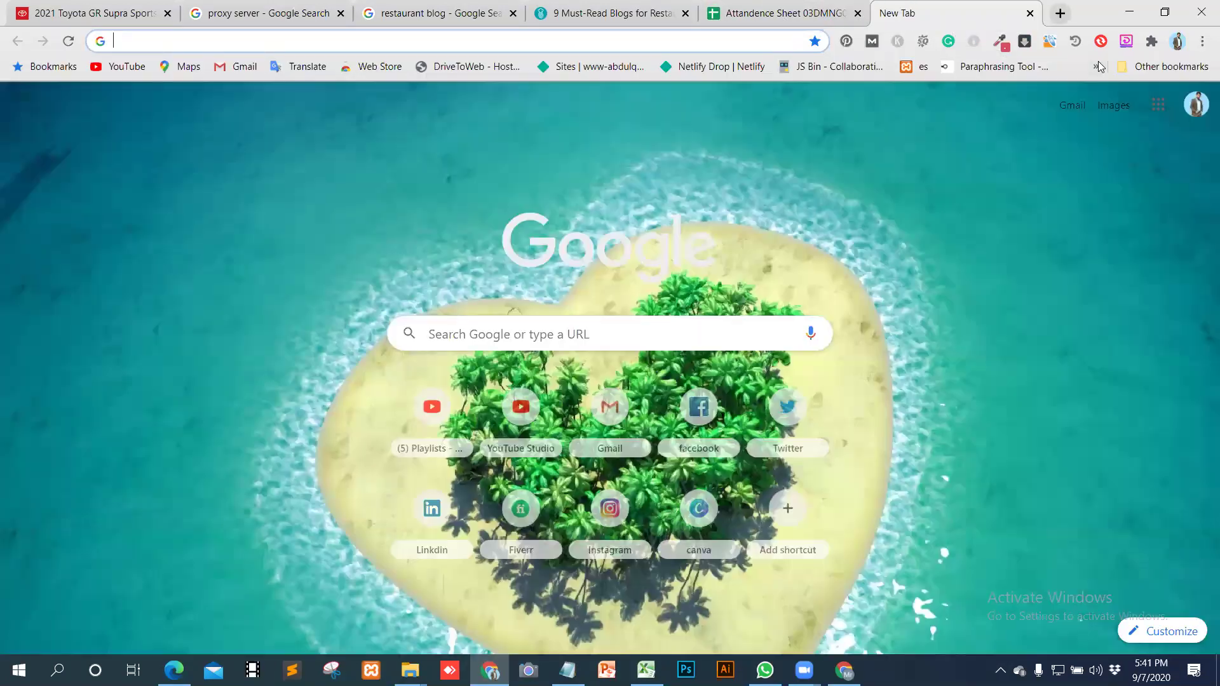
click(1097, 65)
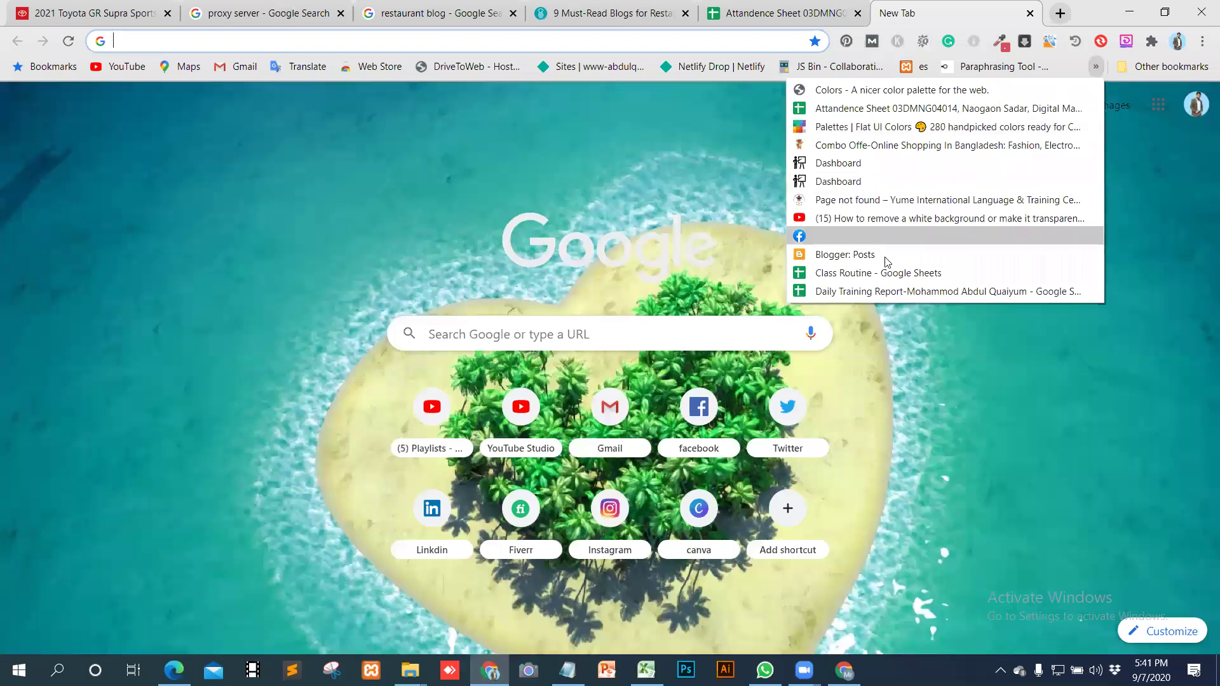
click(882, 292)
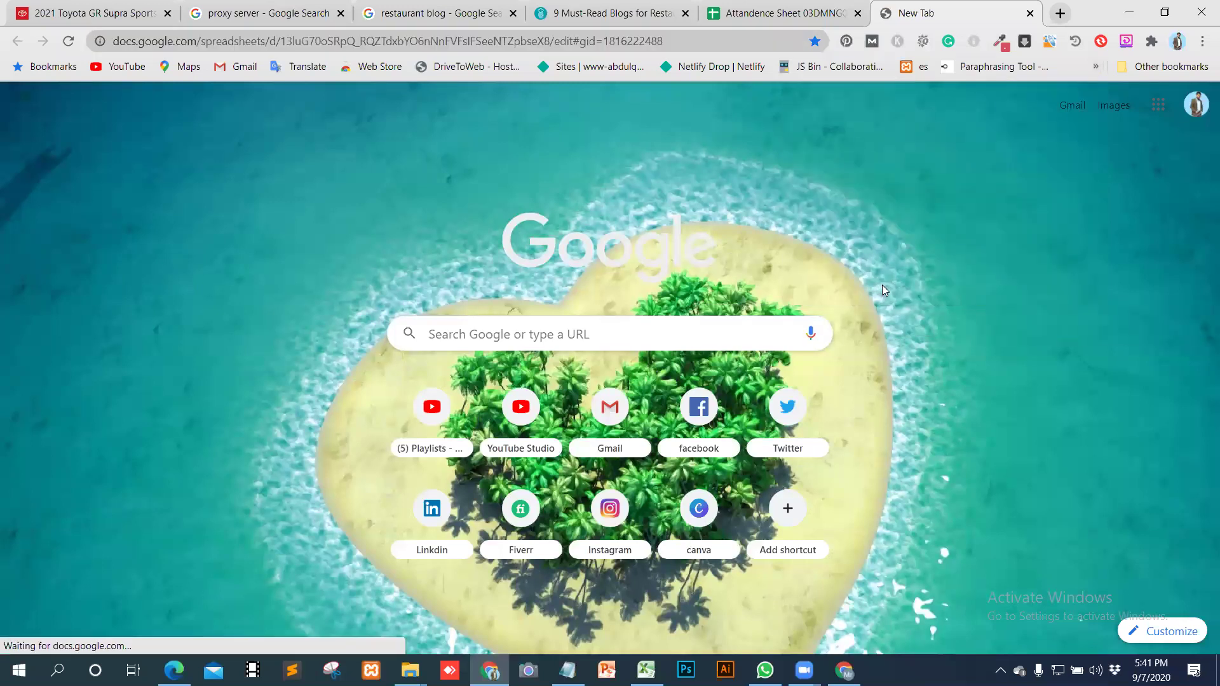
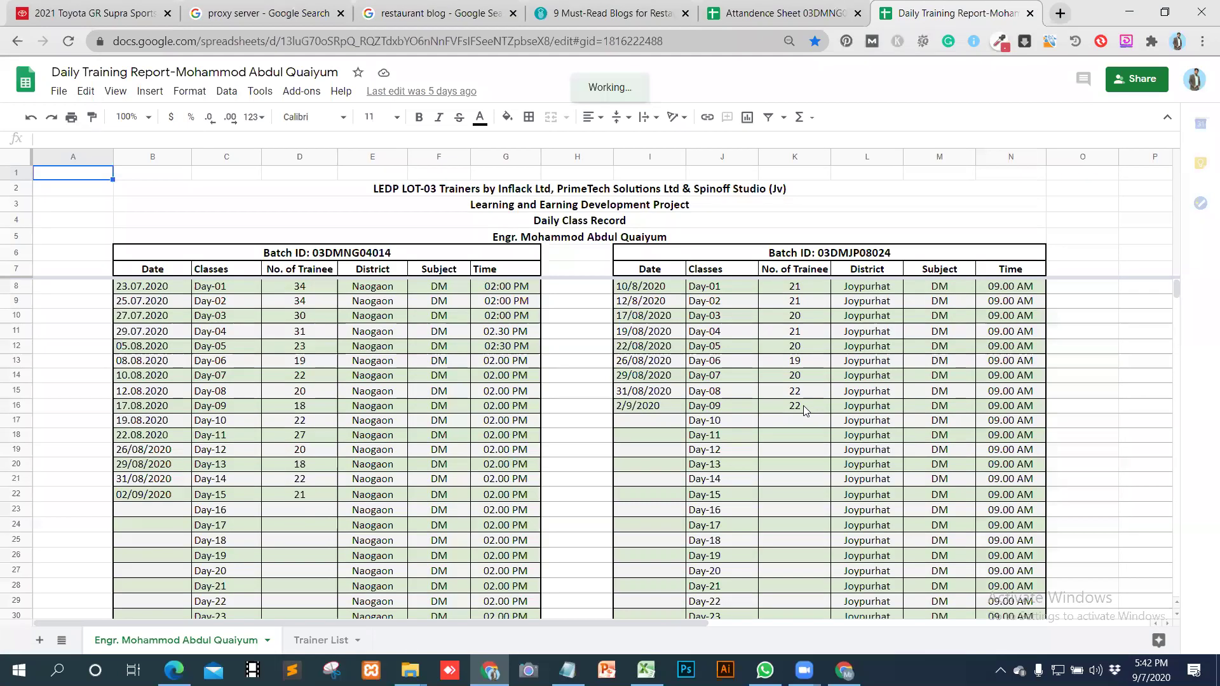
Enter Day-16 as 05/07/2020 with 19 trainees
click(155, 510)
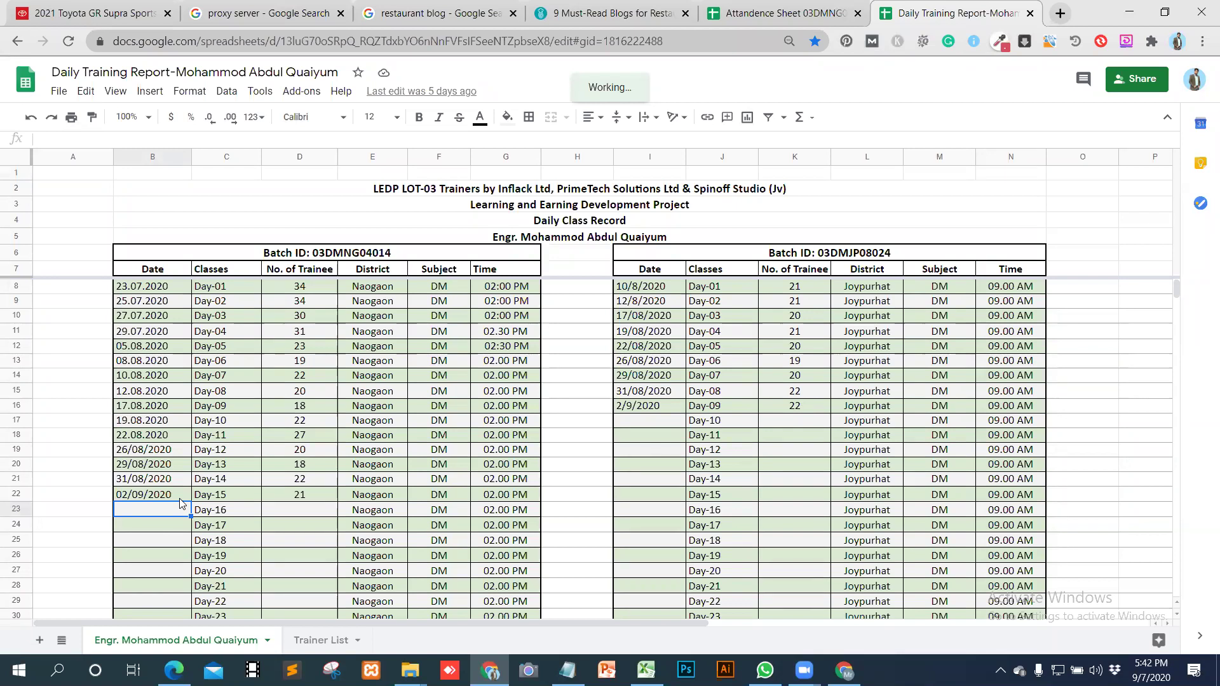
text(05/)
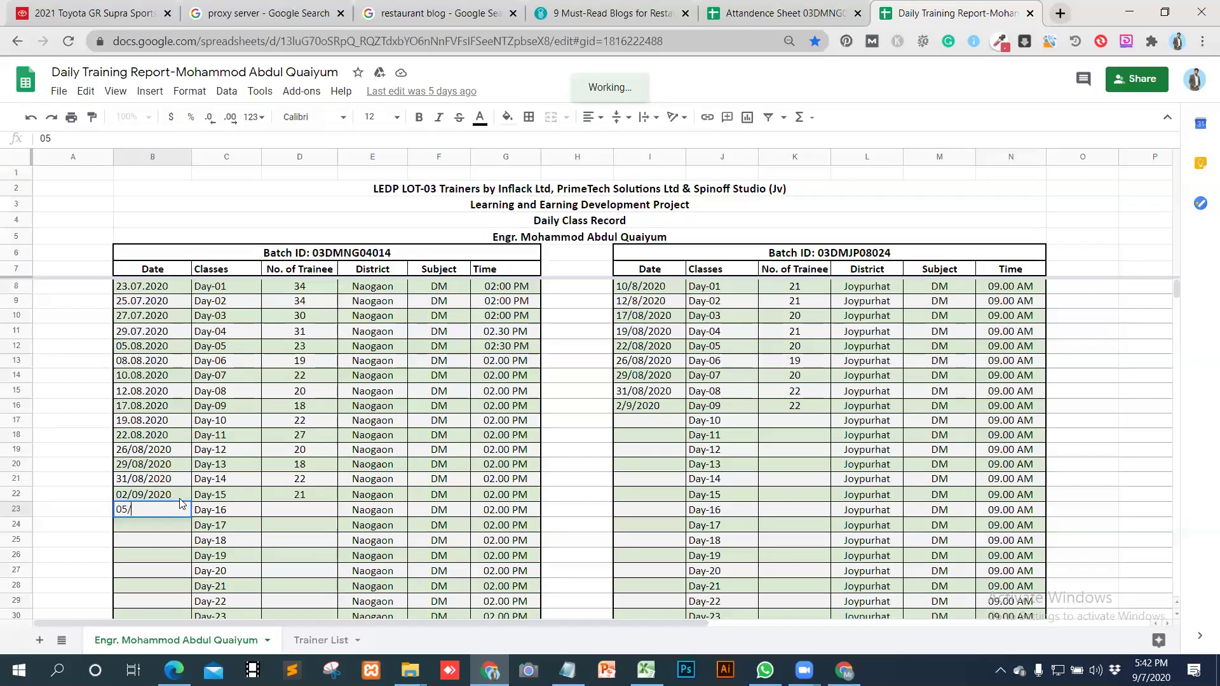
text(07/)
text(2020)
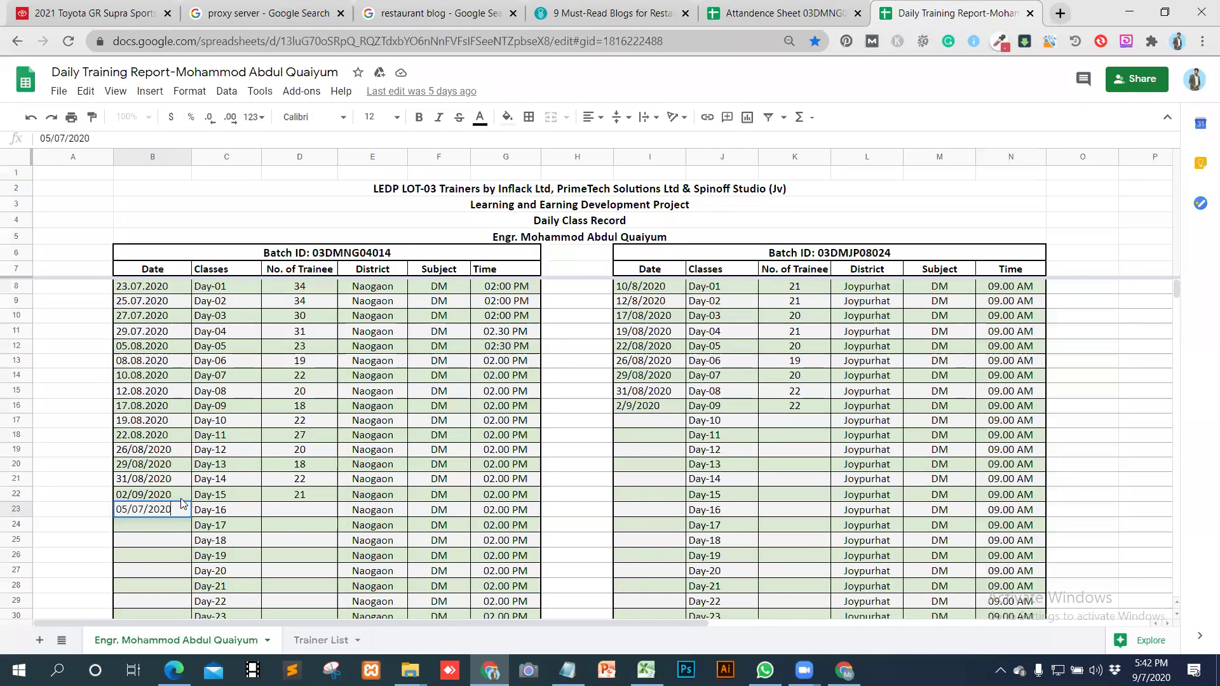
click(285, 514)
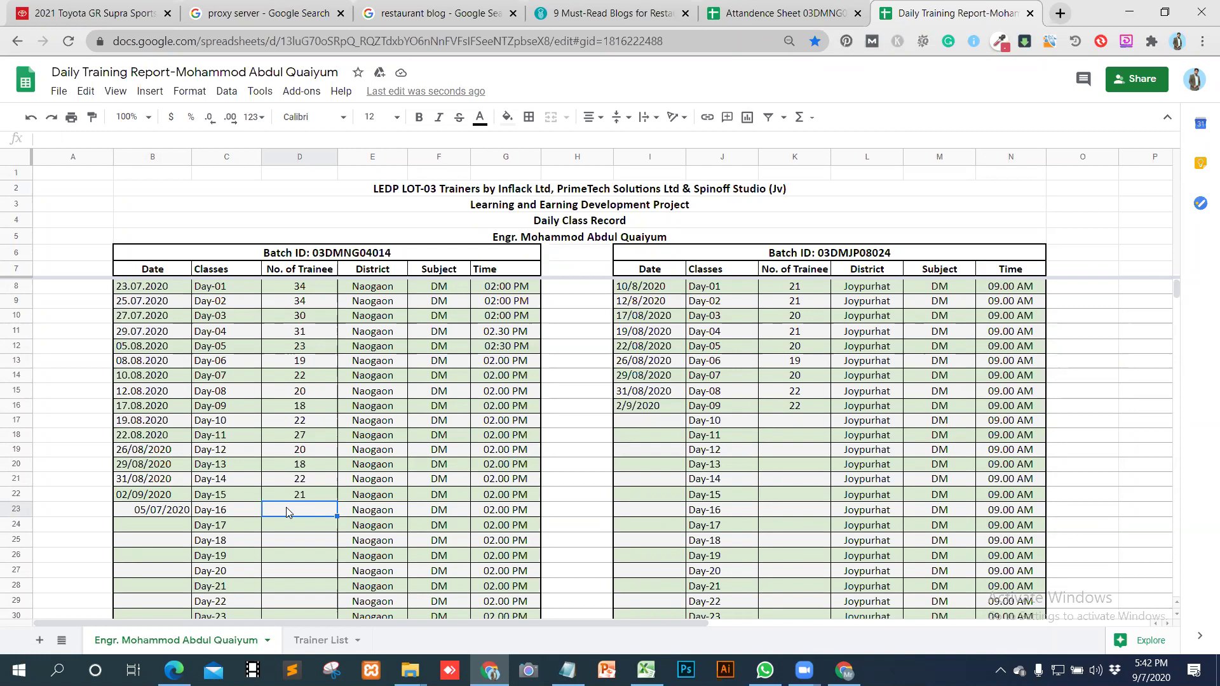
text(19)
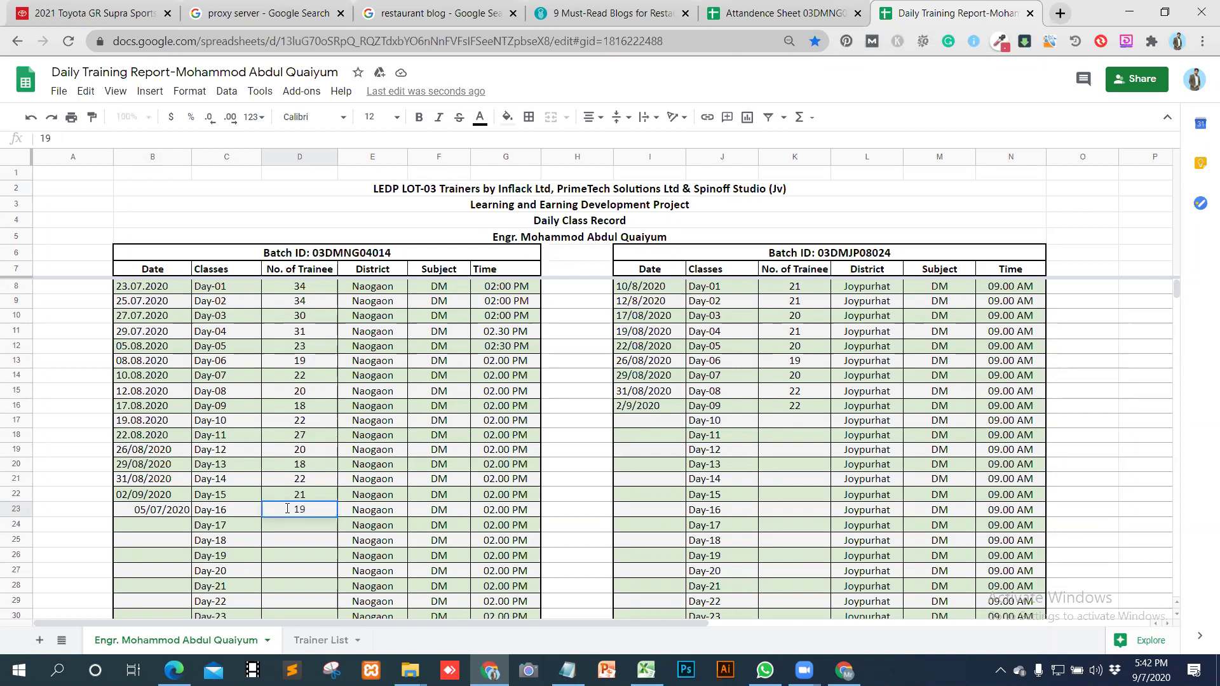
key(Return)
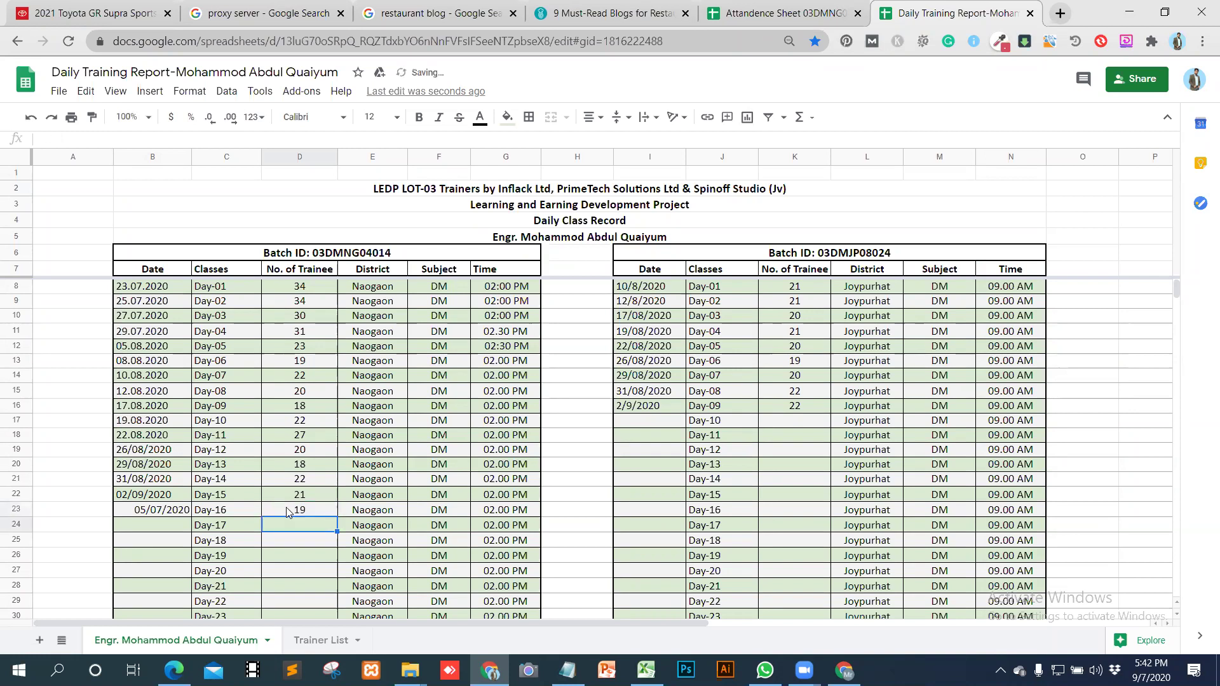
Give Day-17 19 trainees and the date 07/09/2020
text(19)
key(Left)
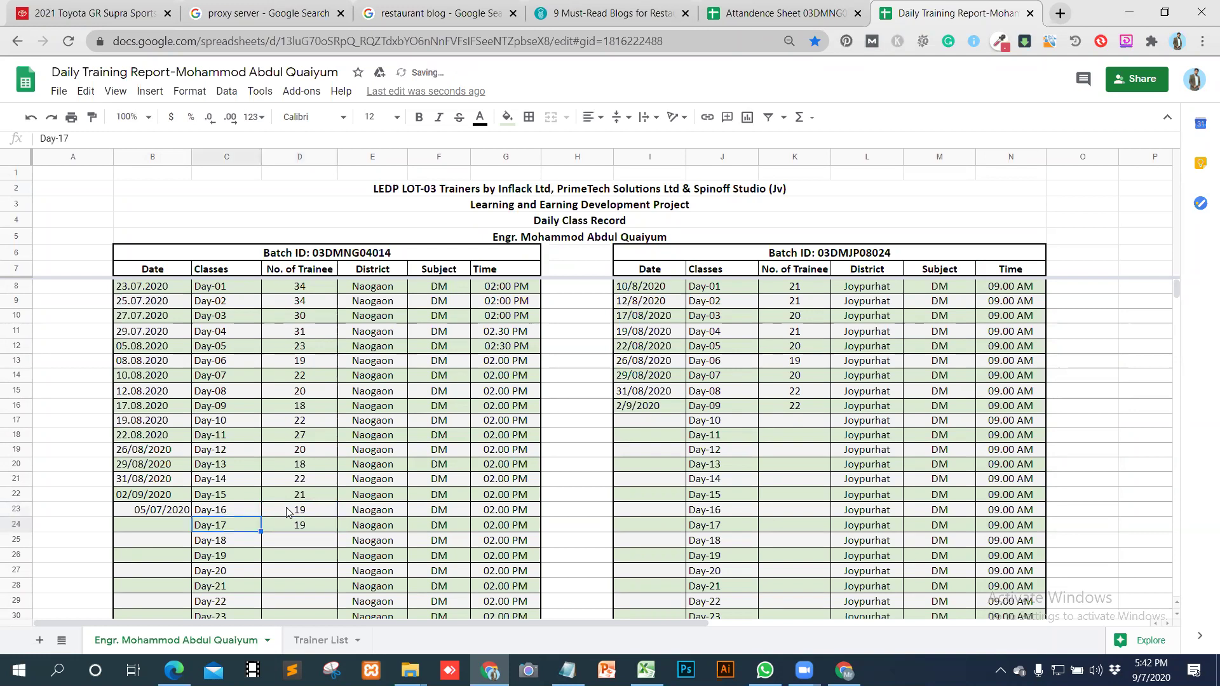
key(Left)
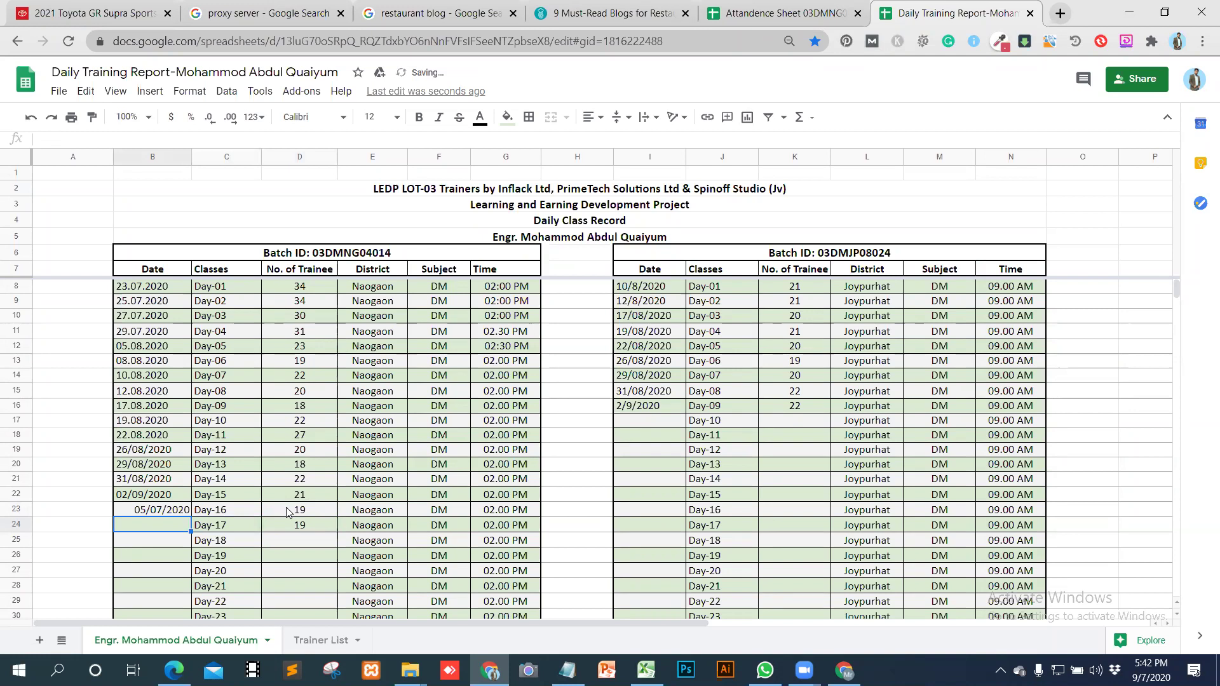
text(07/09)
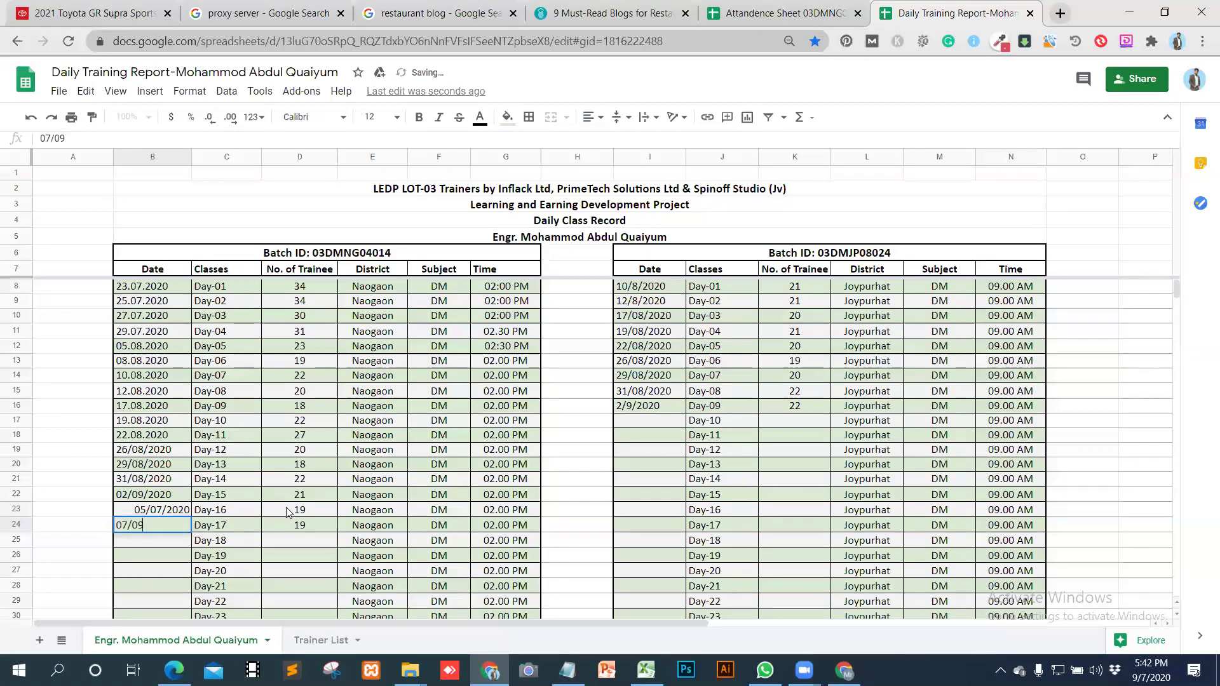
text(/2020)
Correct the Day-16 date from 05/07/2020 to 05/09/2020
click(164, 512)
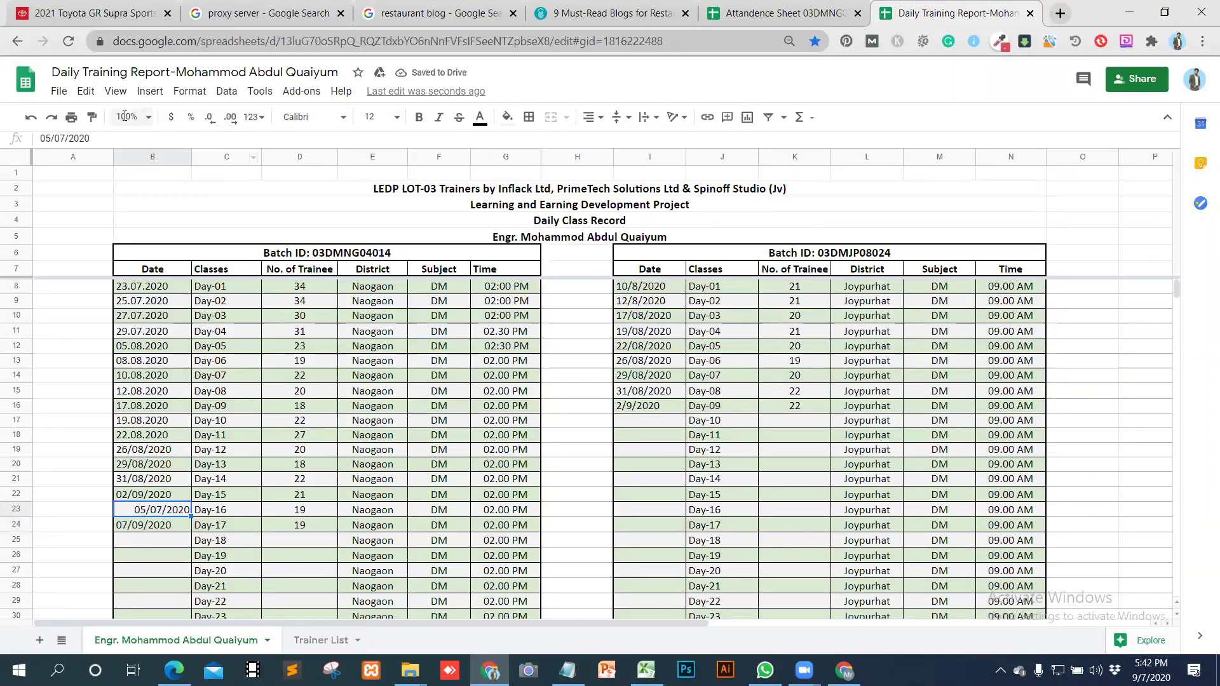
key(F2)
key(Left)
key(Left)
key(Left)
key(Left)
key(Left)
key(BackSpace)
text(9)
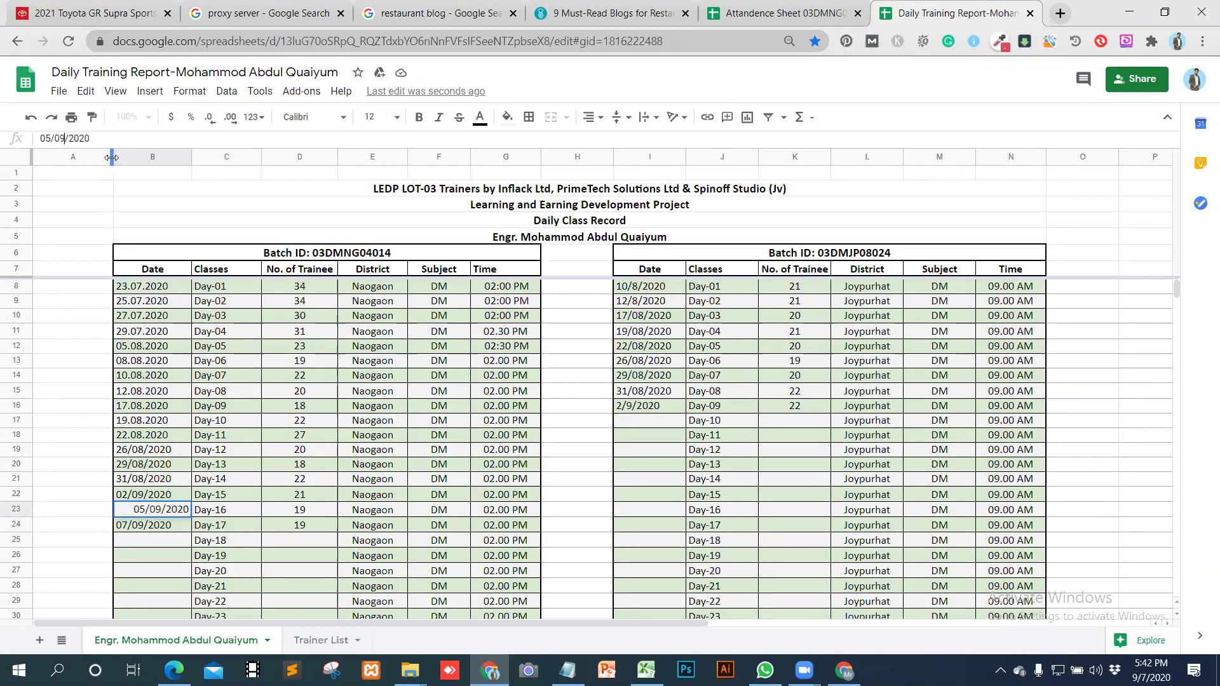
click(148, 543)
Date batch 03DMJP08024's Day-10 as 5/9/2020, then bring up the Attendence Sheet 342nd window
click(651, 418)
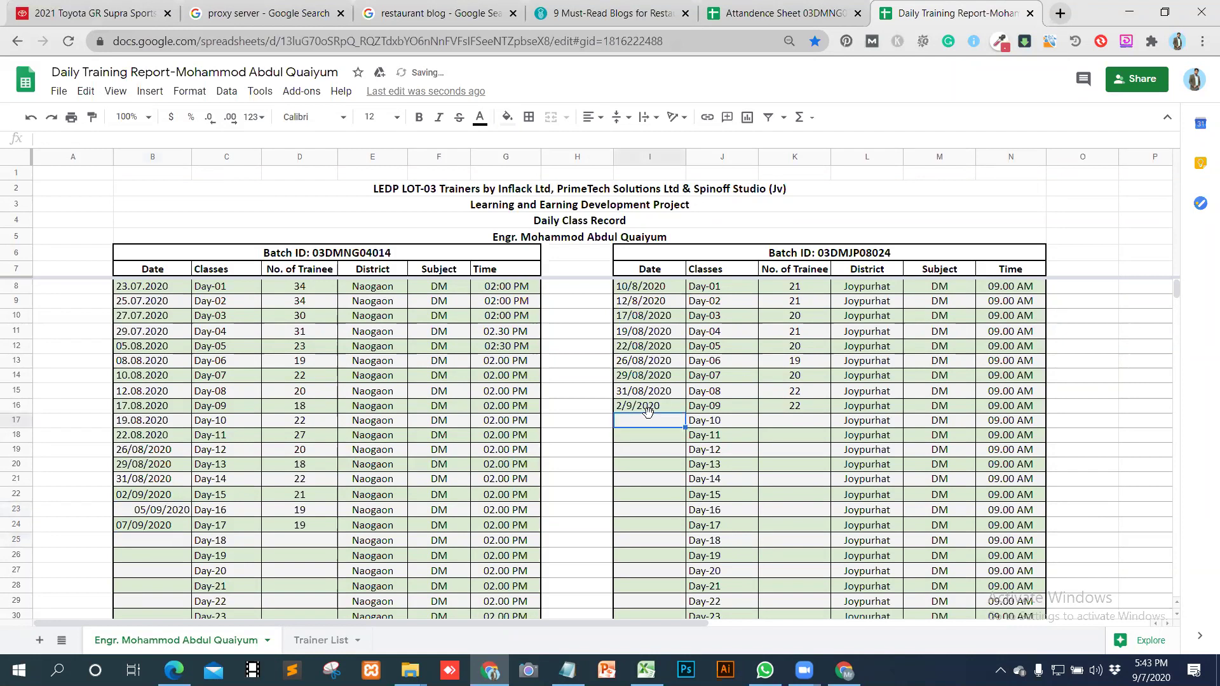
text(5/0)
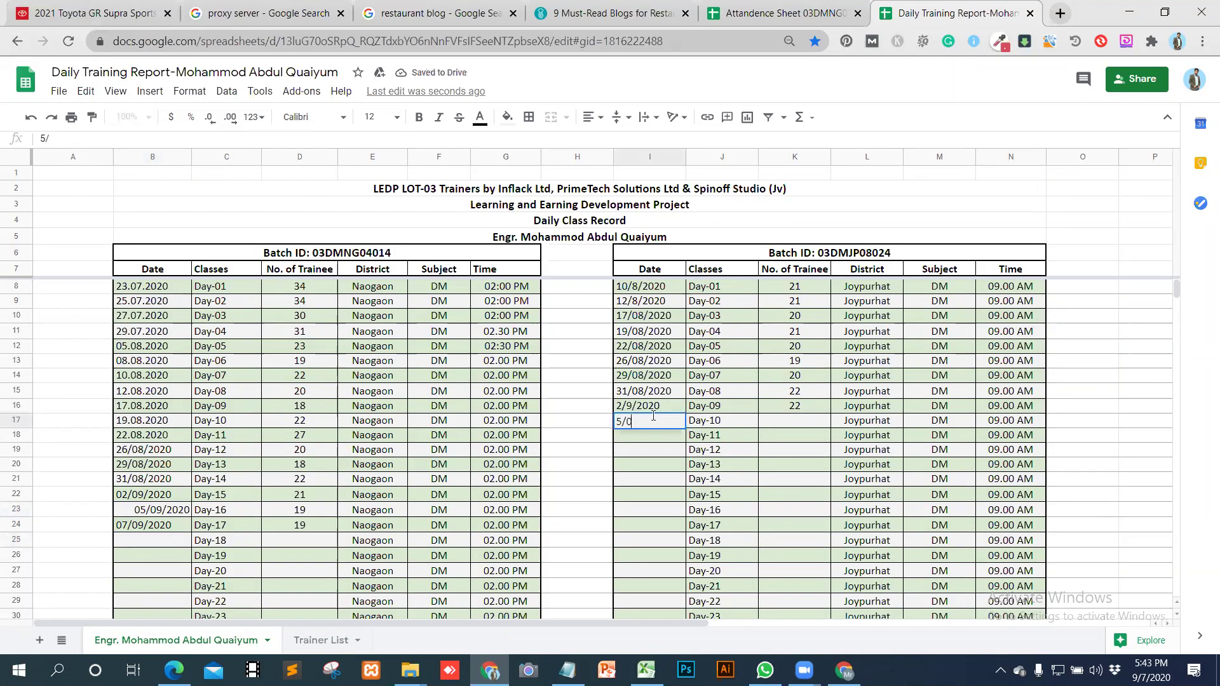
text(9/2020)
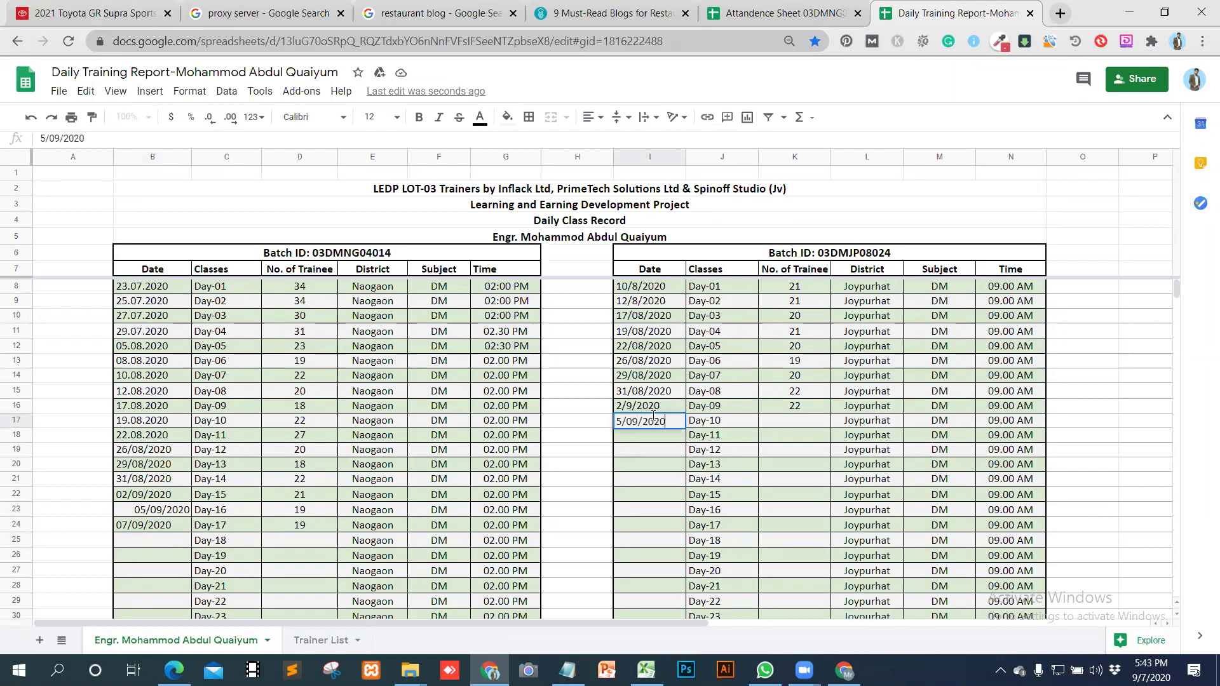
click(790, 421)
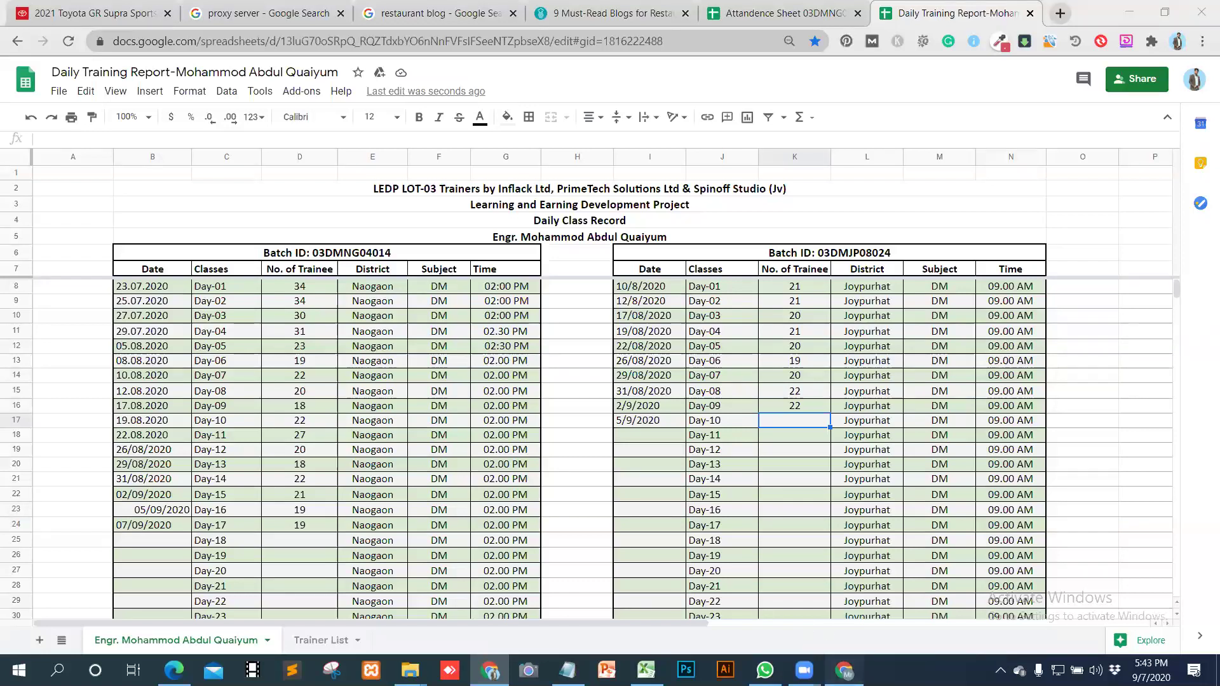
click(844, 671)
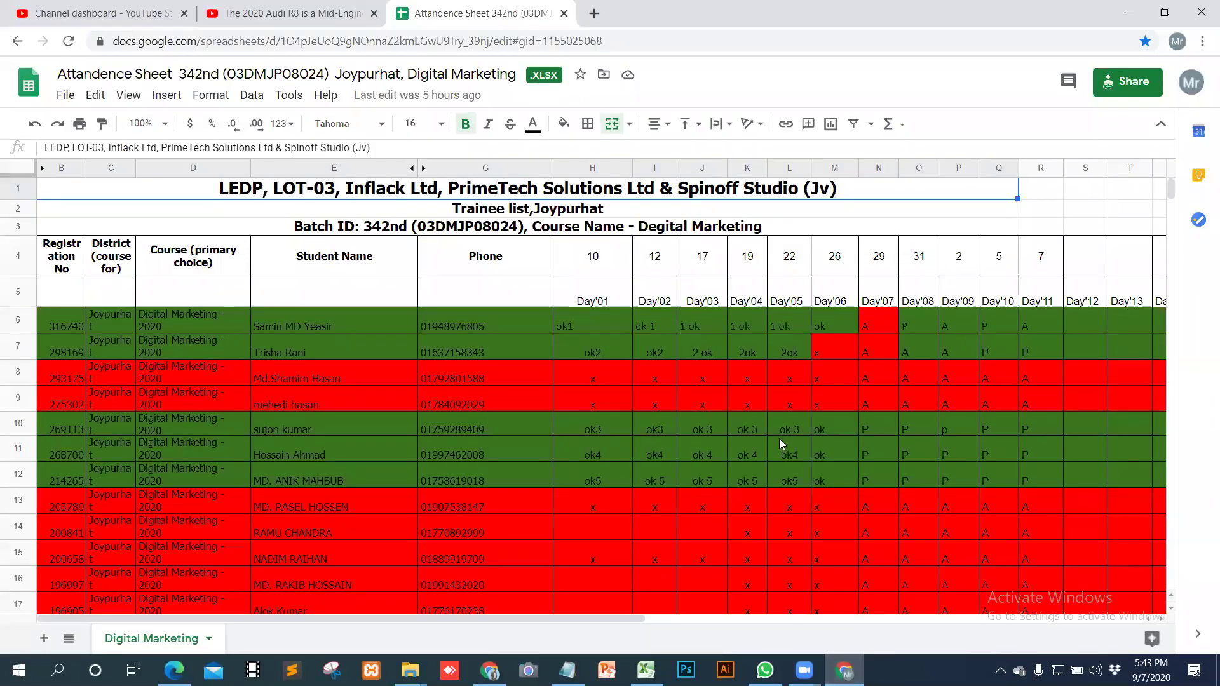
click(1000, 326)
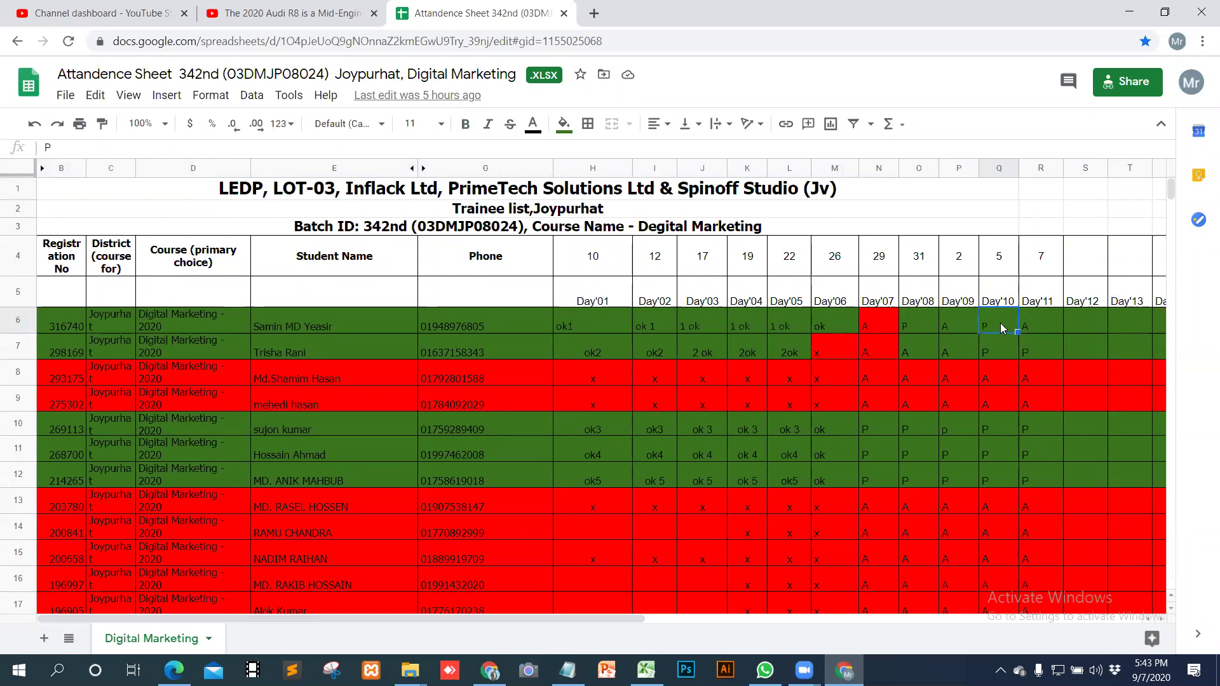
key(Down)
key(Down)
key(Down)
key(Down)
key(Down)
key(Down)
key(Down)
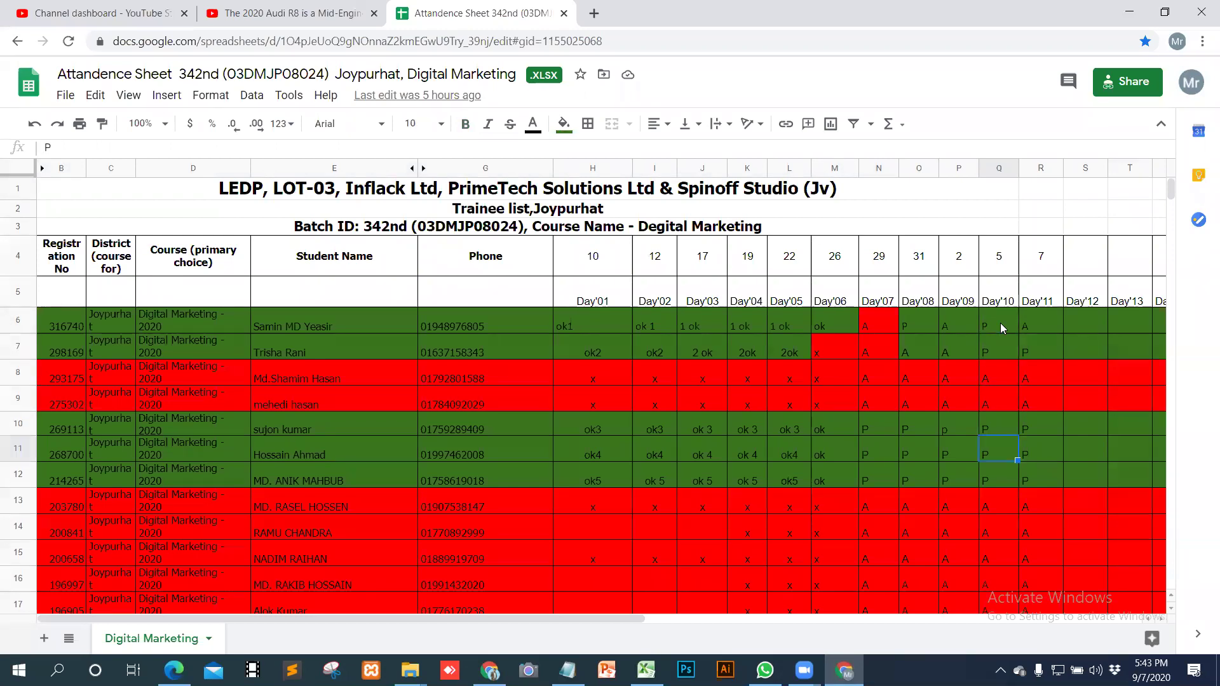
key(Down)
key(Down)
key(Down)
key(Down)
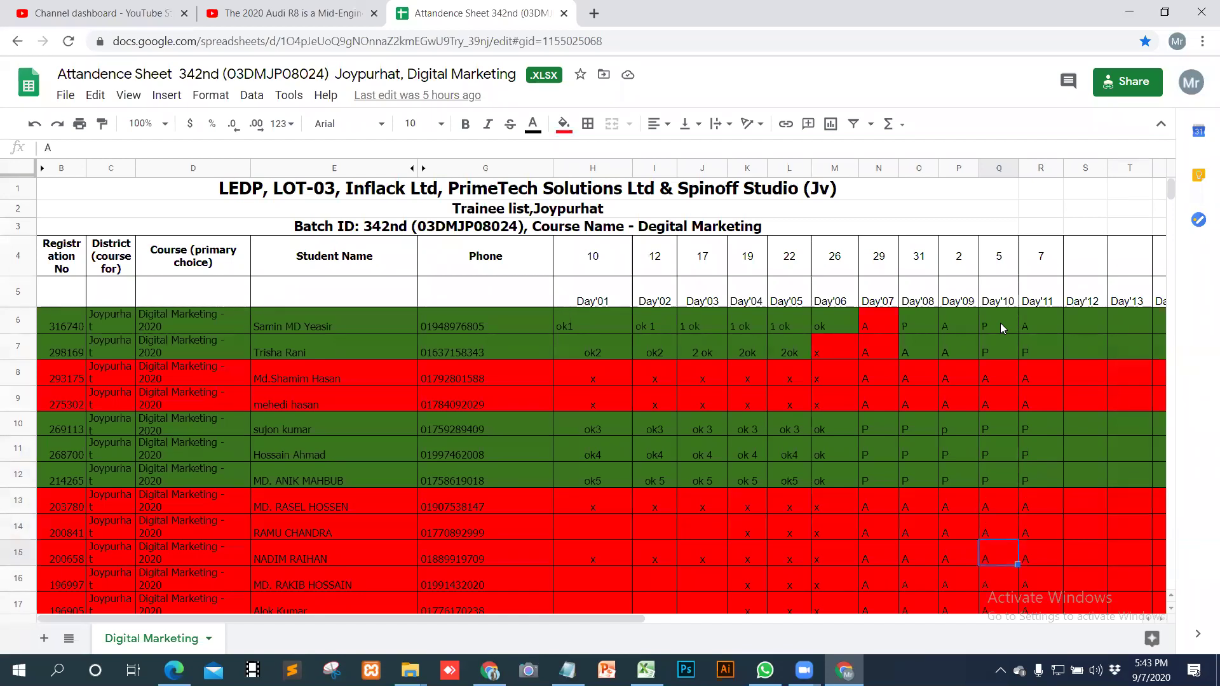
key(Down)
key(Down)
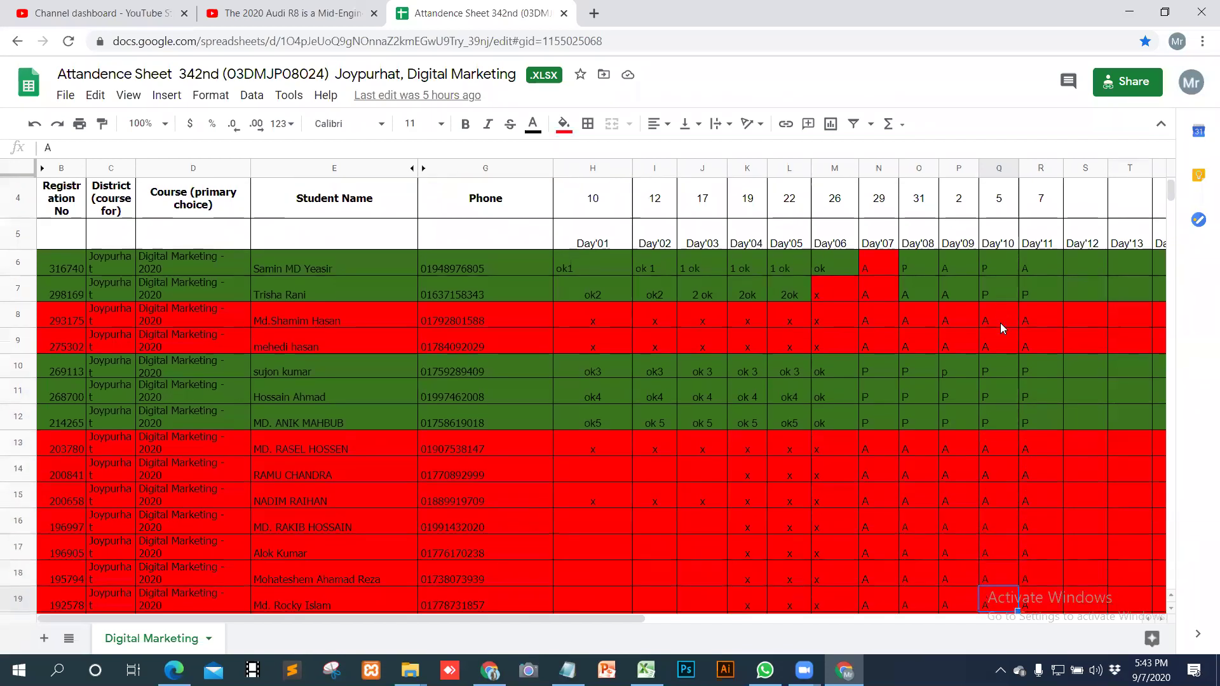
key(Up)
key(Up)
key(Up)
key(Up)
key(Up)
key(Up)
key(Up)
key(Up)
key(Up)
key(Up)
key(Up)
key(Up)
key(Up)
key(Up)
key(Up)
key(Up)
key(Up)
key(Up)
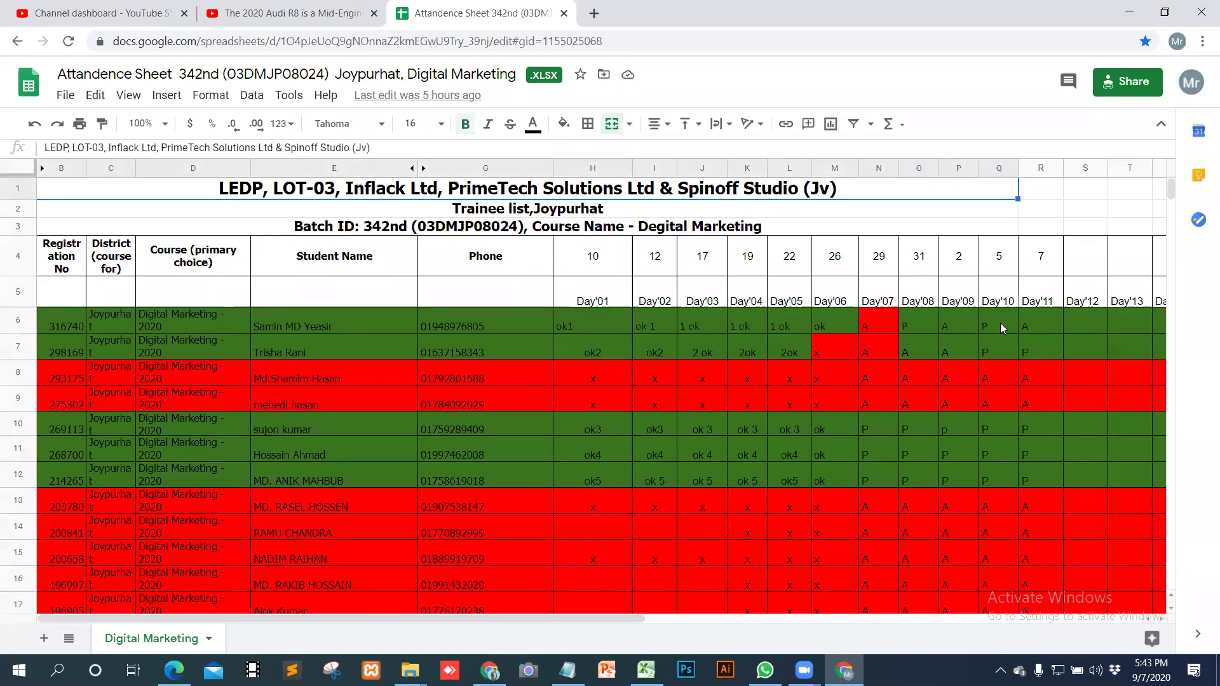
click(1000, 323)
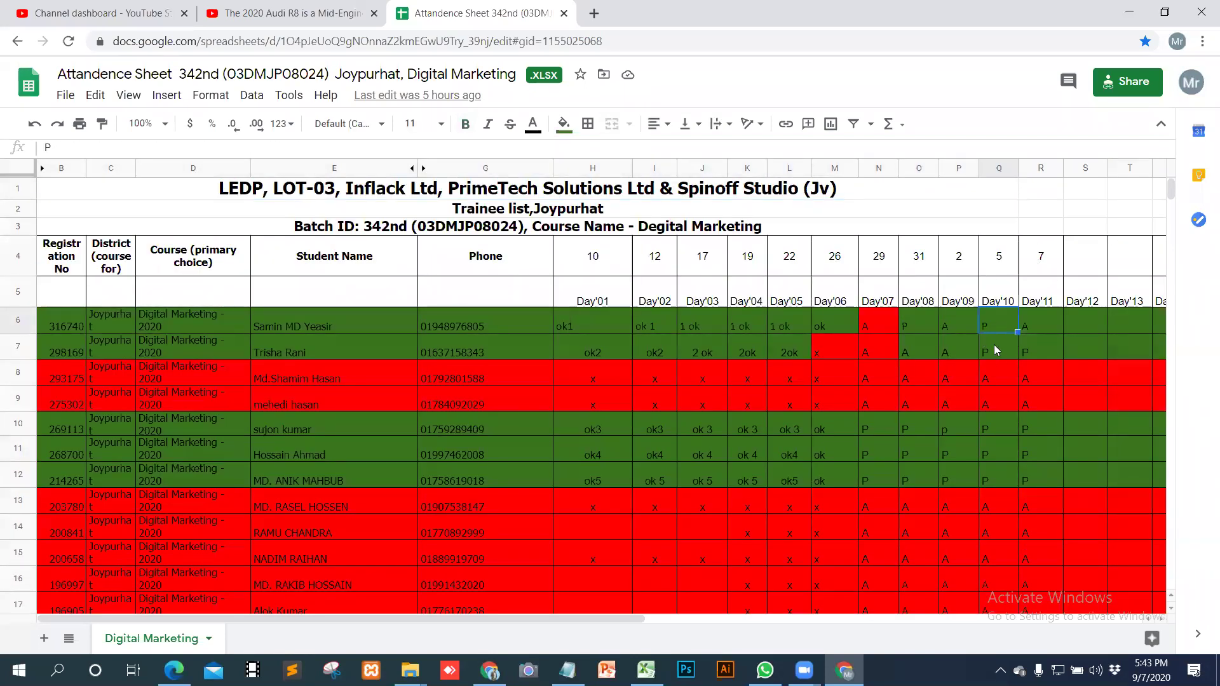
click(999, 354)
click(997, 423)
click(998, 443)
click(1001, 477)
scroll(998, 502, down, 1)
scroll(995, 497, down, 2)
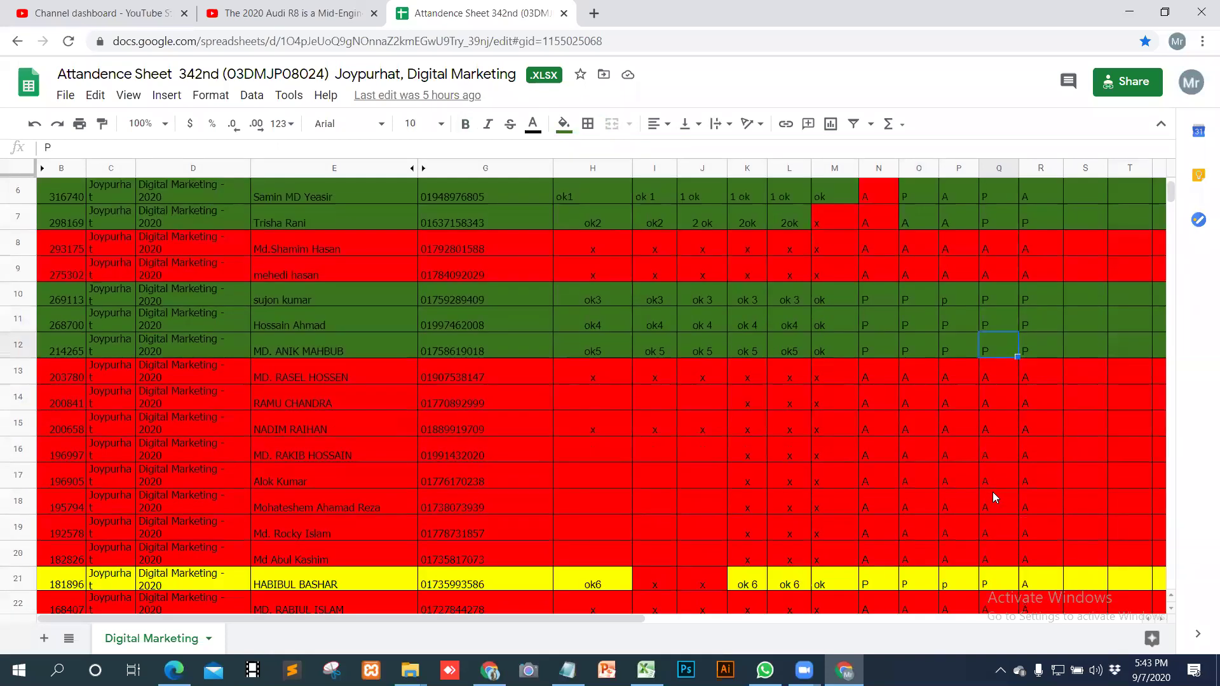
click(1001, 533)
scroll(993, 544, down, 2)
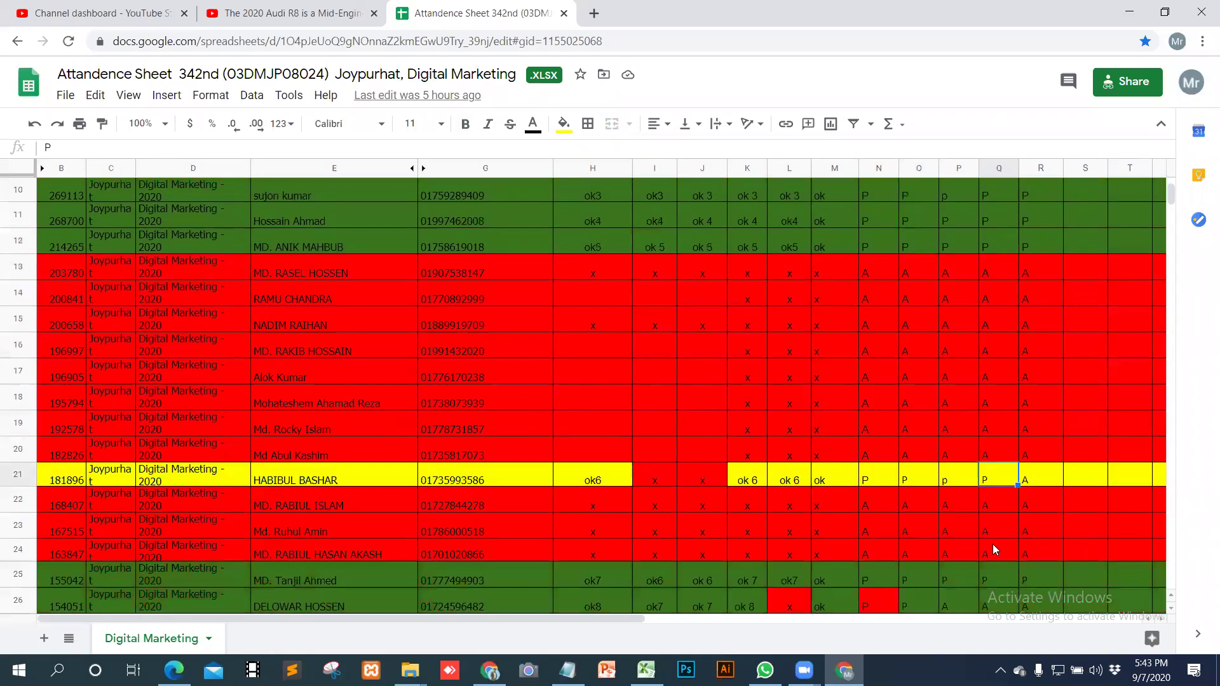
click(989, 525)
click(993, 572)
scroll(995, 545, down, 3)
click(995, 478)
click(997, 495)
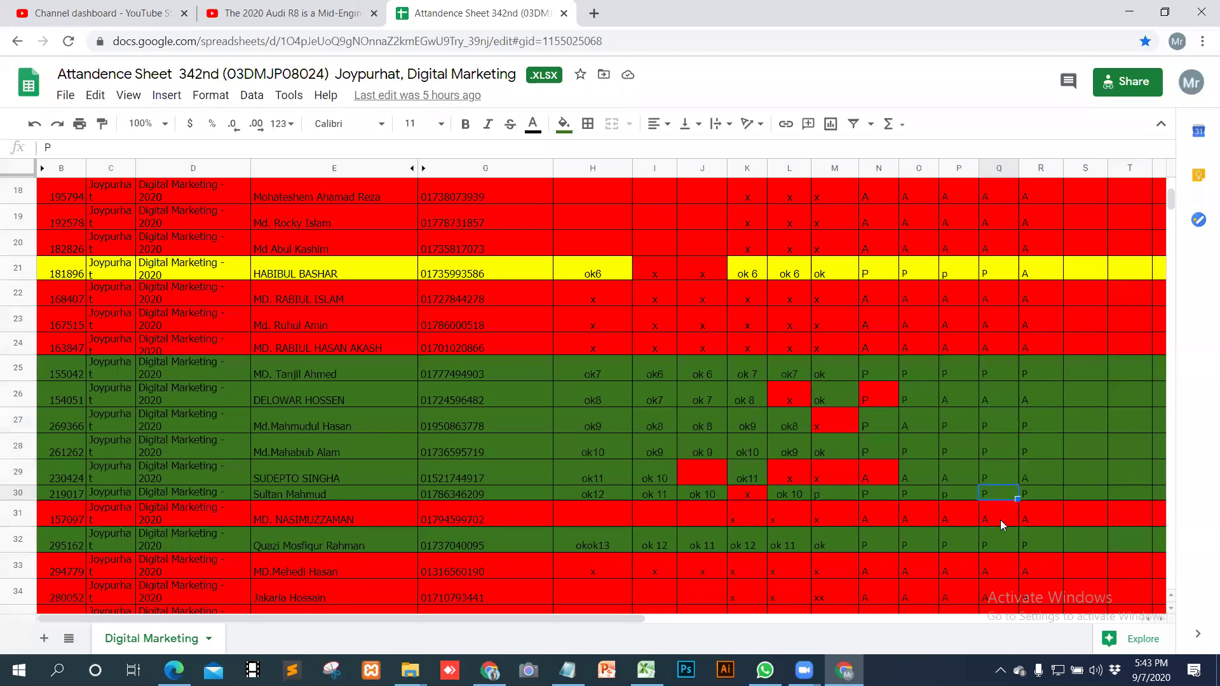
scroll(996, 489, down, 2)
click(988, 432)
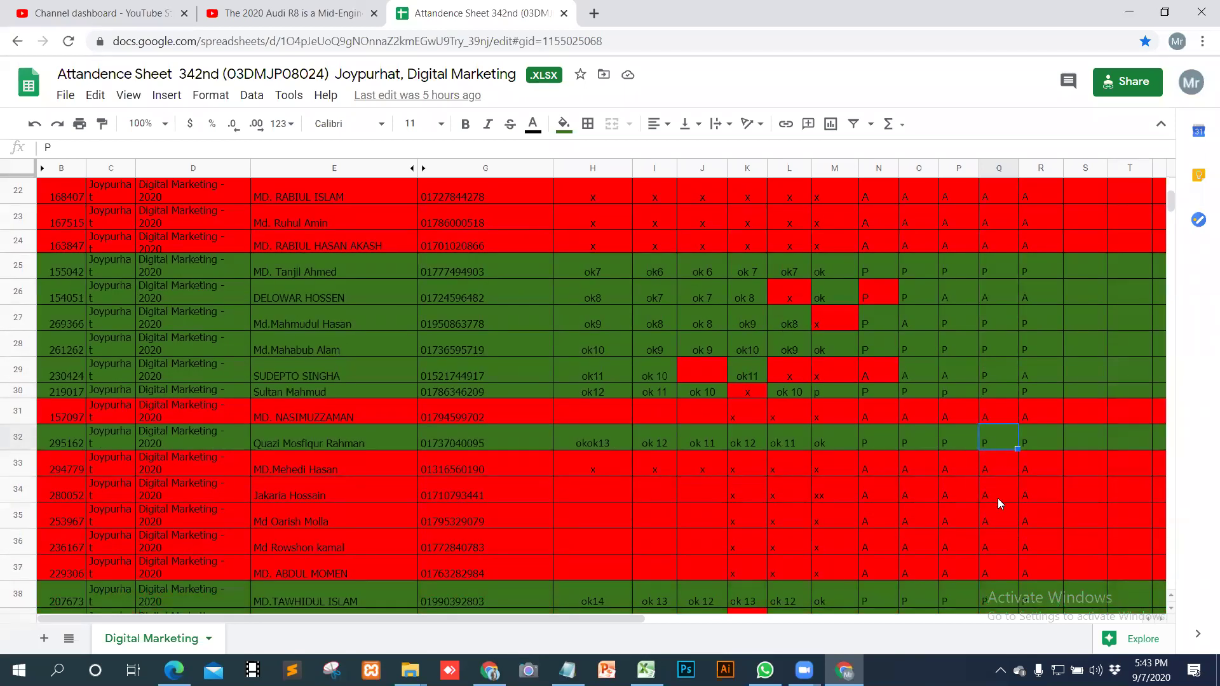
scroll(996, 499, down, 2)
click(993, 495)
click(998, 514)
click(994, 544)
scroll(994, 549, down, 2)
click(990, 474)
click(997, 496)
click(996, 529)
click(1001, 552)
scroll(997, 525, down, 2)
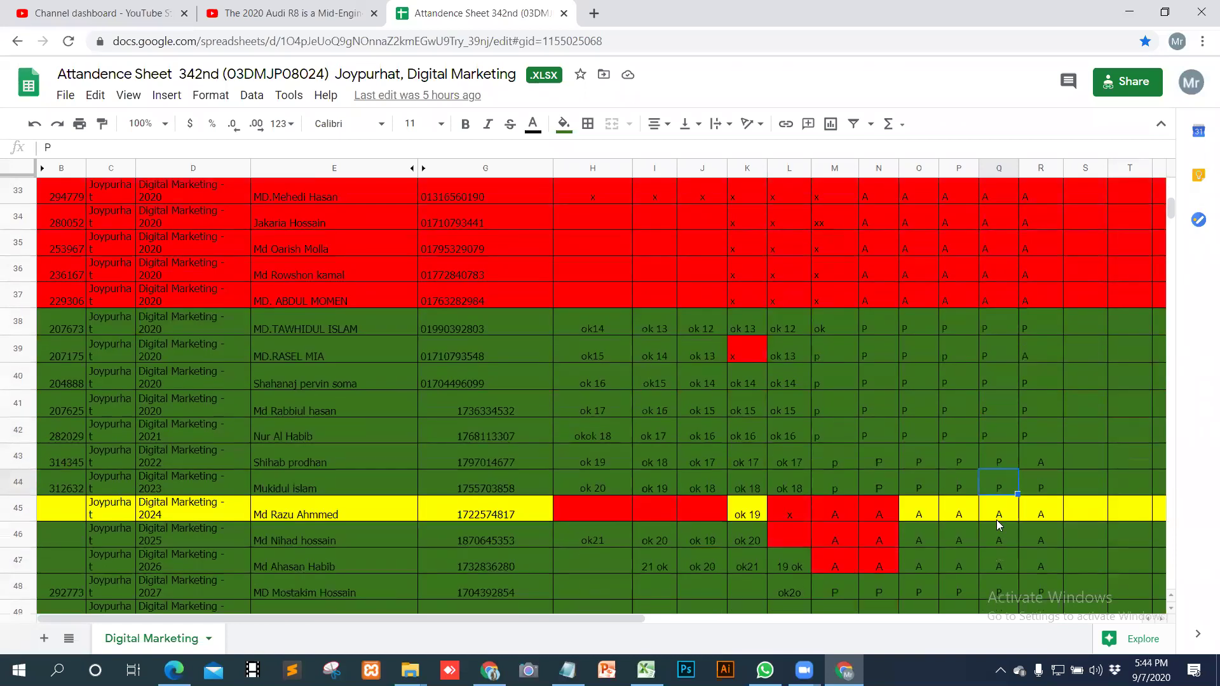
scroll(997, 550, down, 2)
click(988, 479)
click(998, 516)
click(997, 543)
click(994, 567)
click(995, 583)
scroll(998, 575, down, 2)
click(995, 512)
click(1000, 581)
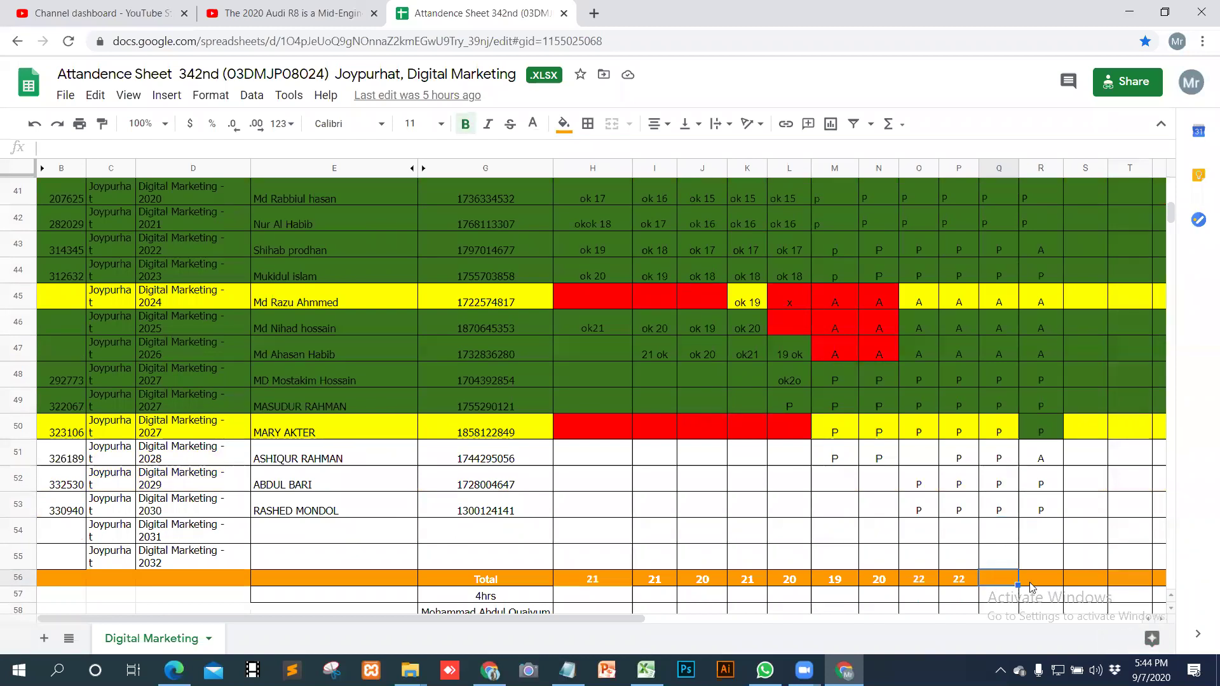
Enter 25 as column Q's total and review column R's P marks in rows 48 to 27
text(25)
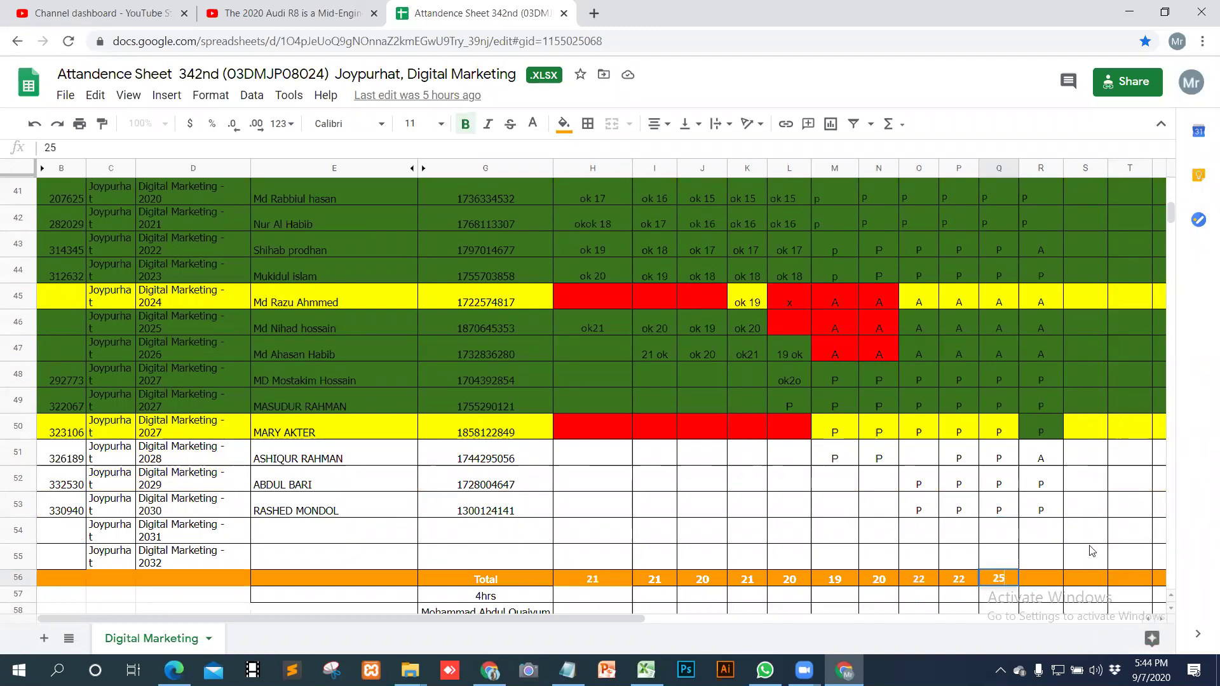
click(1042, 484)
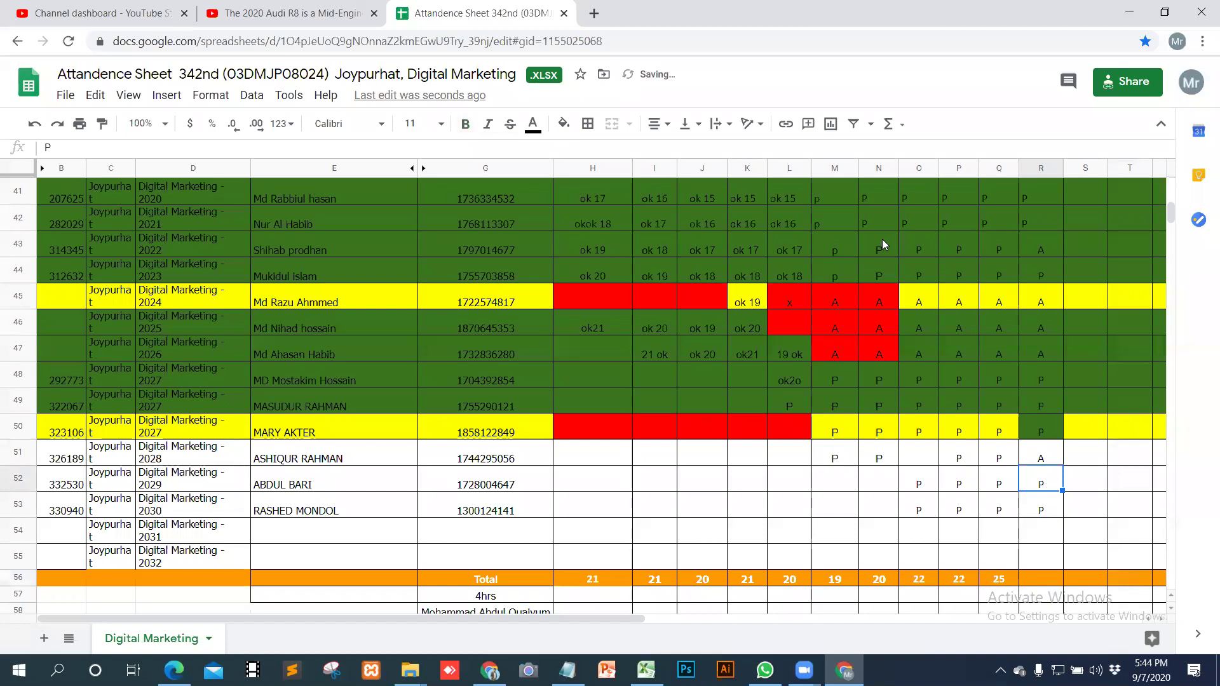
click(1042, 375)
click(1042, 270)
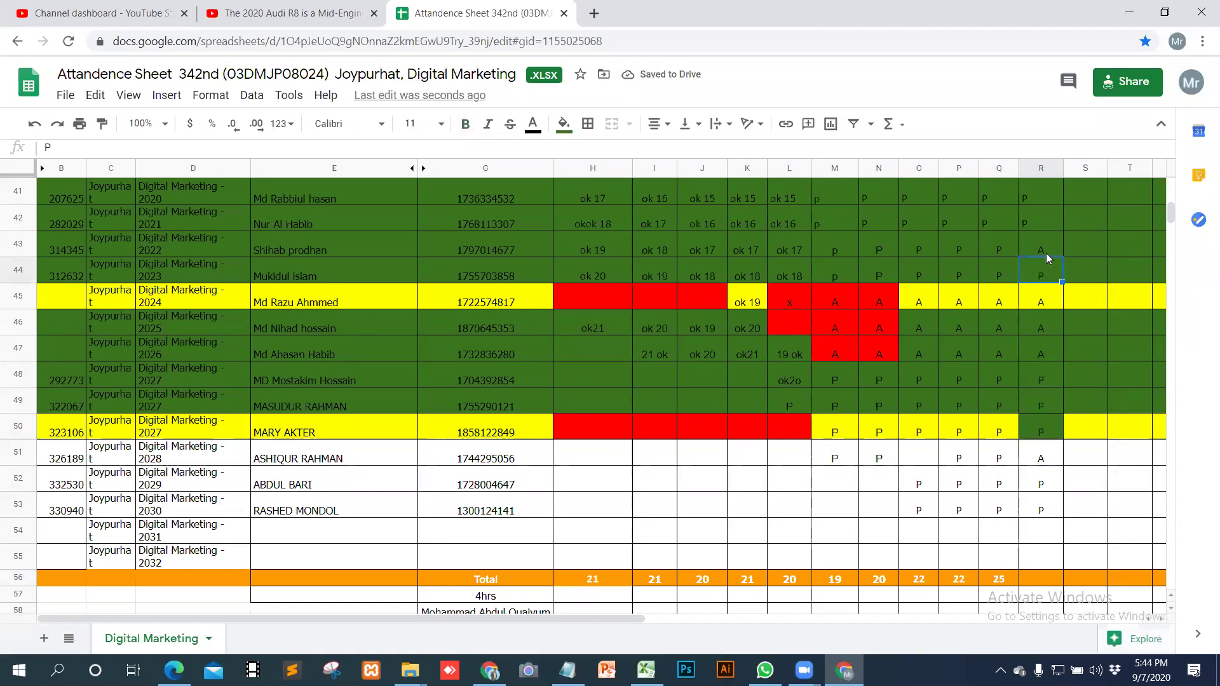
click(1043, 221)
click(1039, 195)
scroll(1078, 204, up, 3)
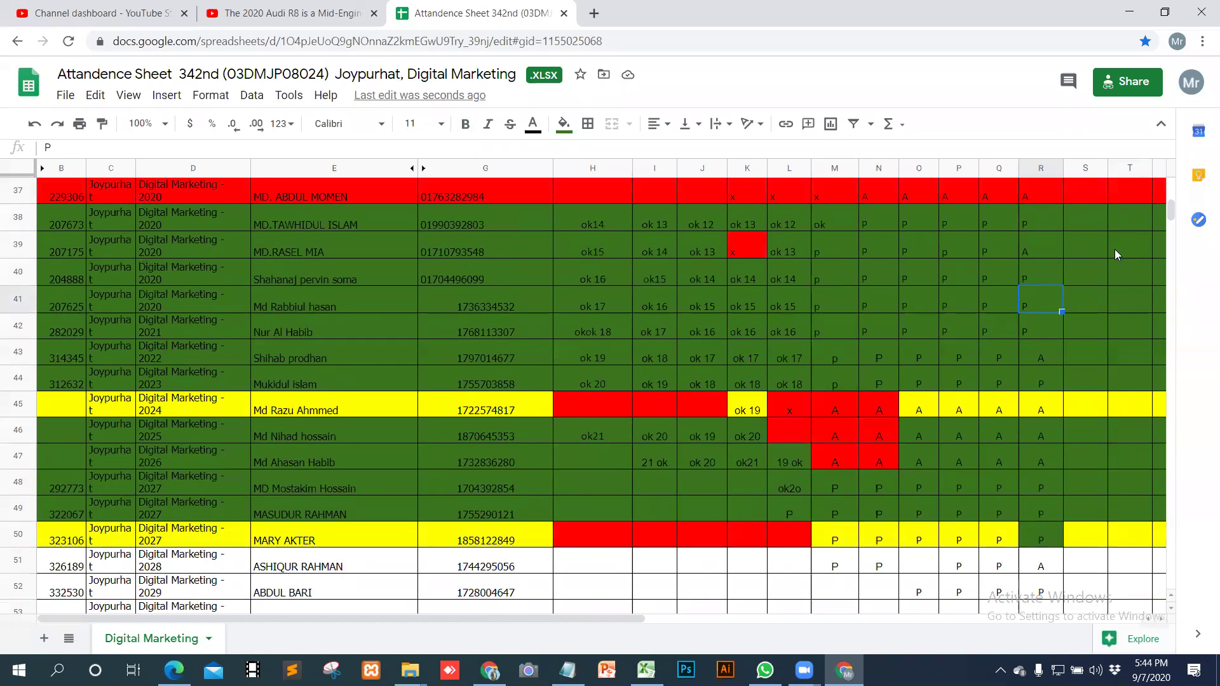
click(1034, 375)
click(1029, 321)
scroll(1093, 309, up, 3)
click(1031, 335)
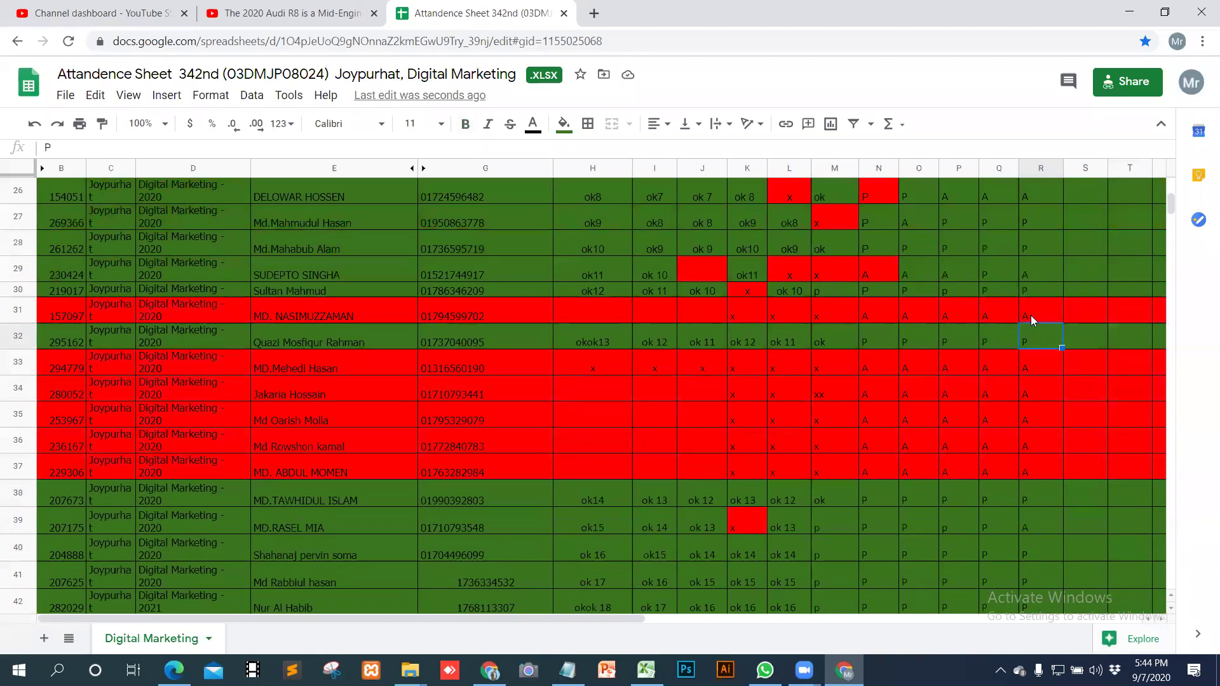
click(1036, 291)
click(1033, 248)
click(1041, 223)
Review the remaining column R marks up to row 7 and select column R's Total cell
scroll(1080, 235, up, 2)
click(1058, 267)
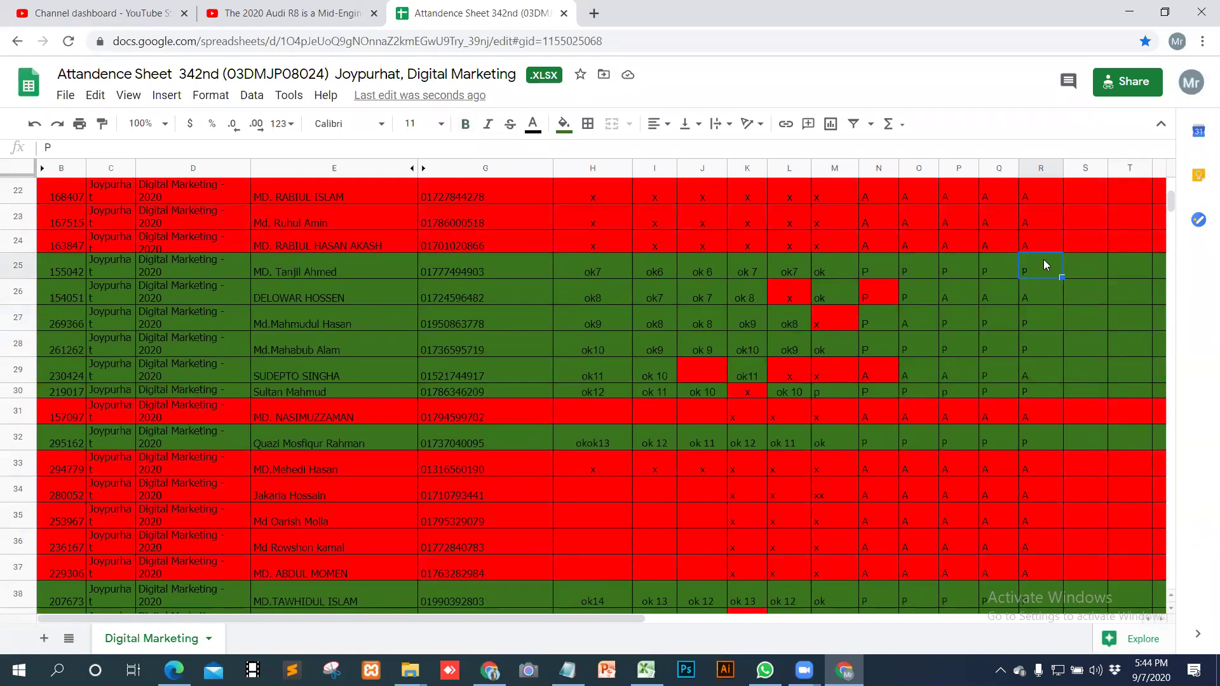
scroll(1075, 256, up, 2)
scroll(1067, 260, up, 2)
scroll(1068, 259, up, 2)
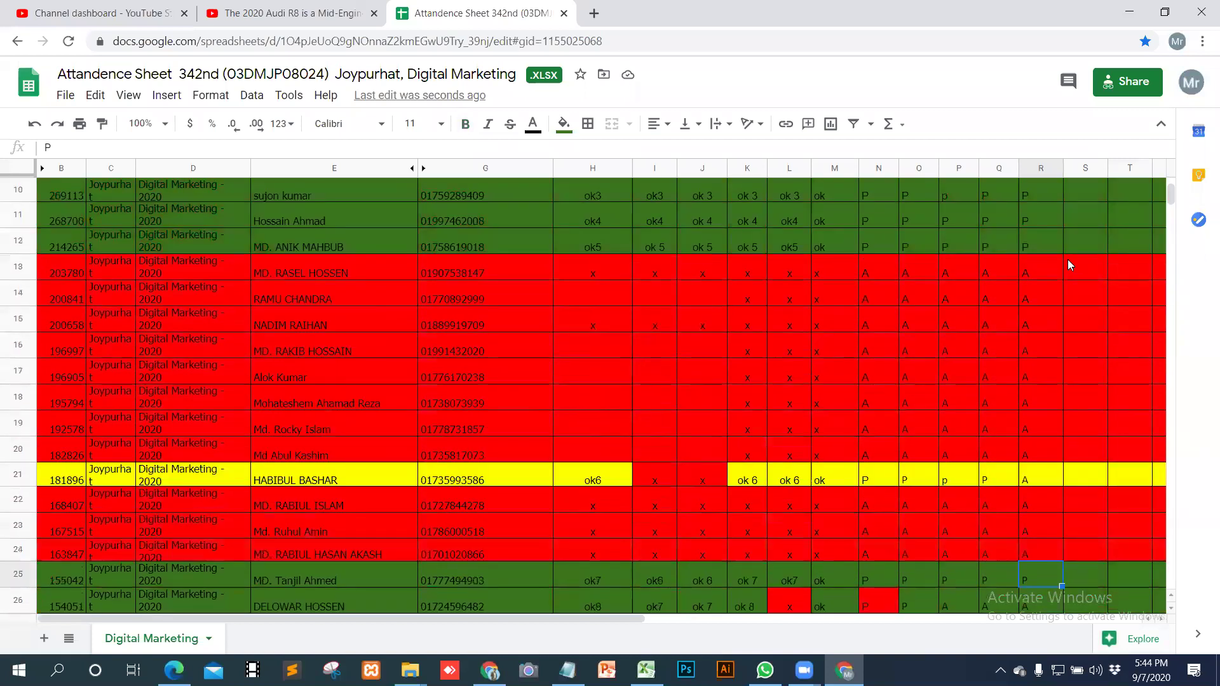
click(1035, 245)
click(1032, 215)
click(1035, 192)
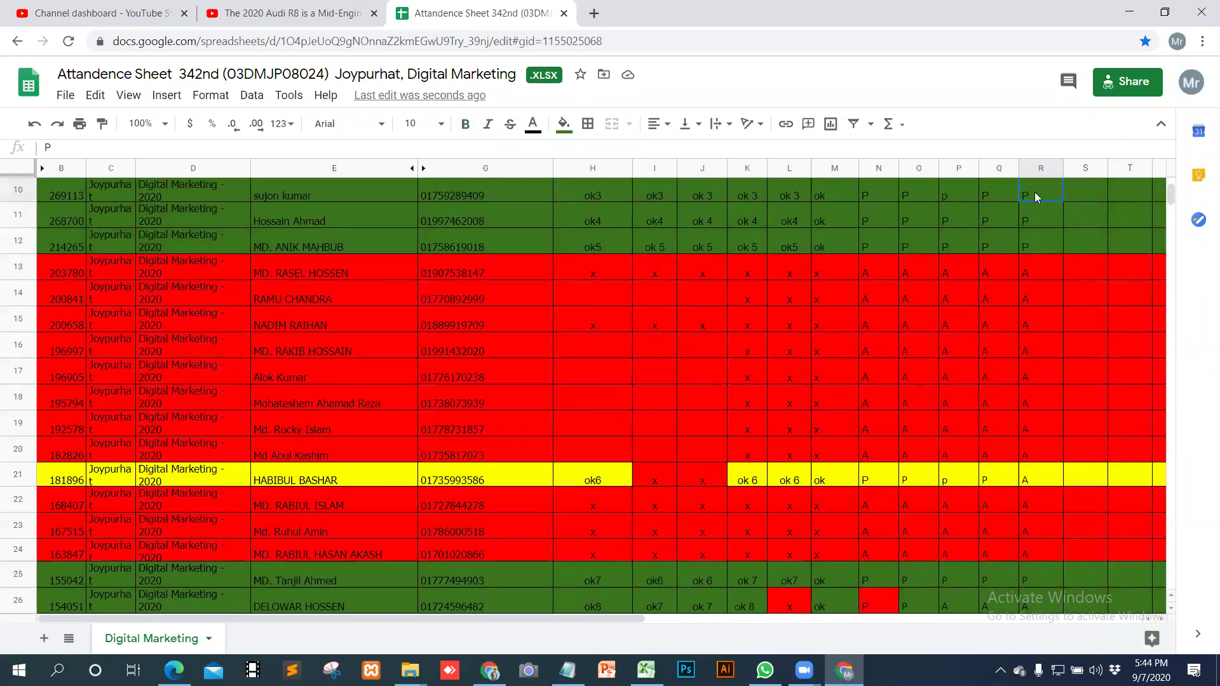
scroll(1081, 215, up, 2)
click(1030, 222)
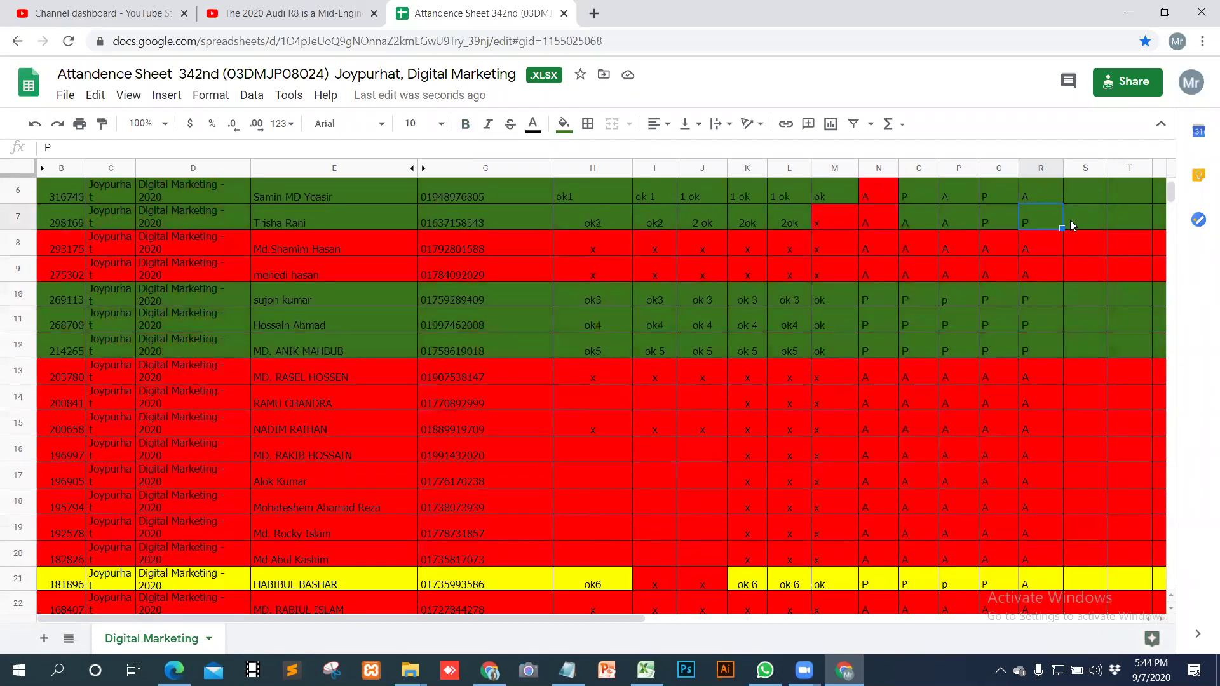
scroll(1070, 220, up, 3)
scroll(1056, 369, down, 4)
scroll(1054, 386, down, 12)
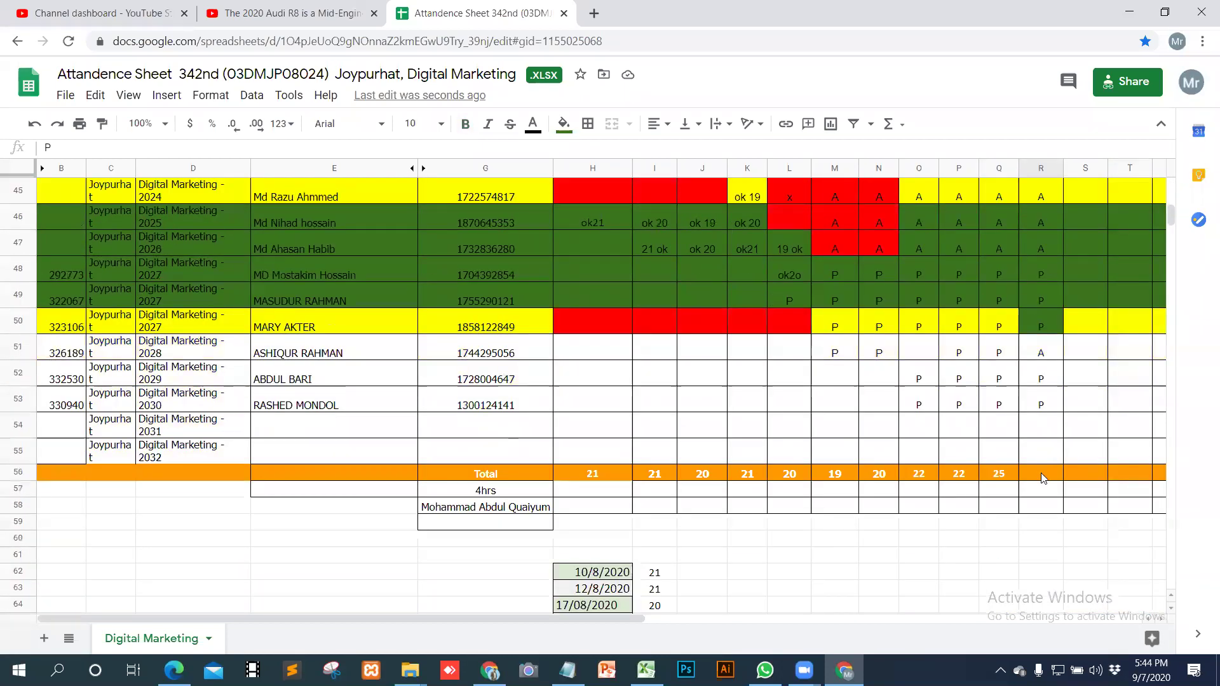
click(1042, 479)
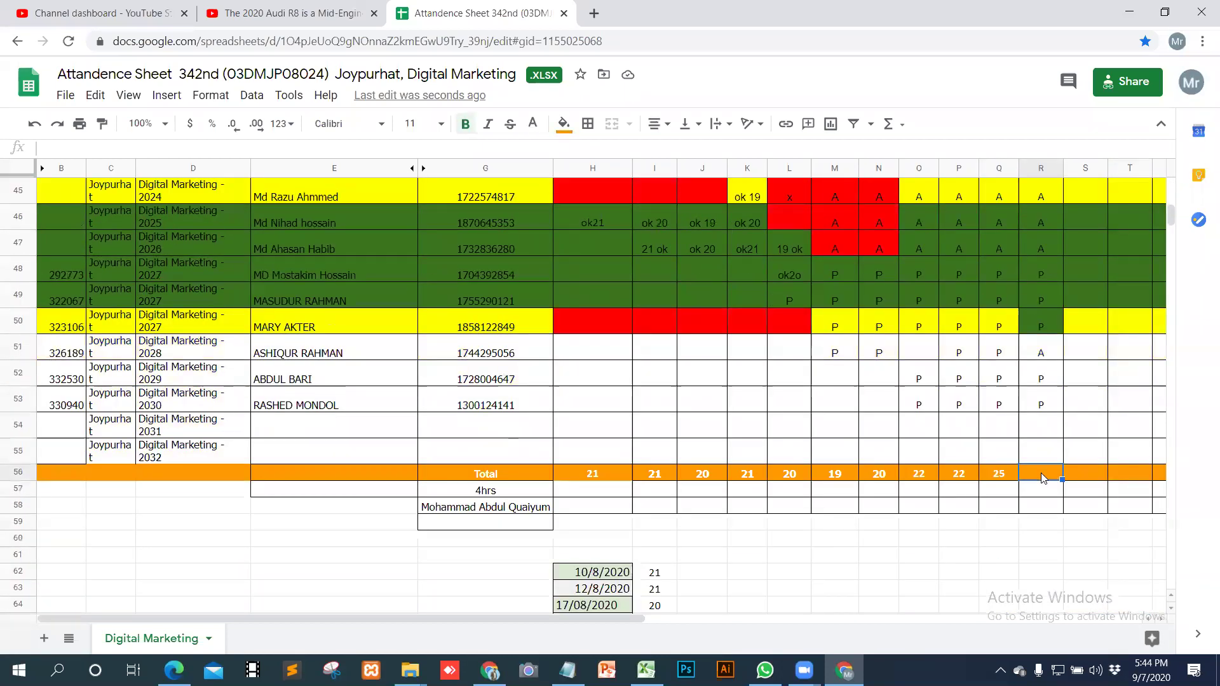
Record 19 as column R's total and move down to the date list
text(19)
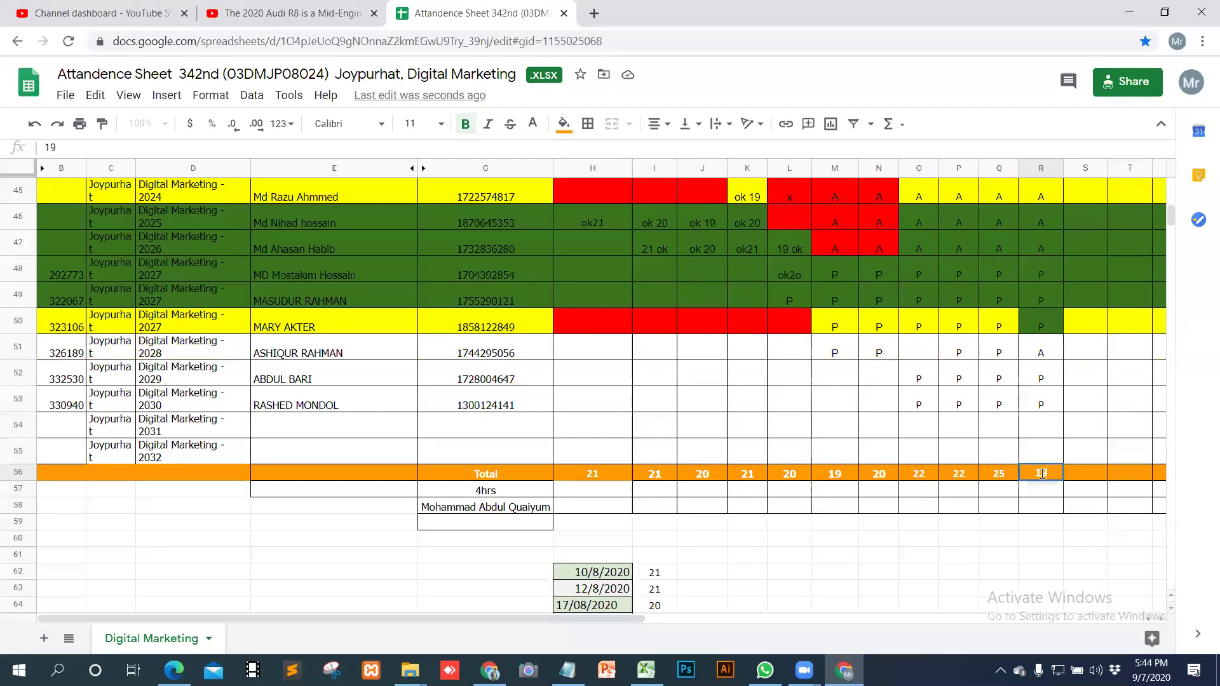
click(776, 574)
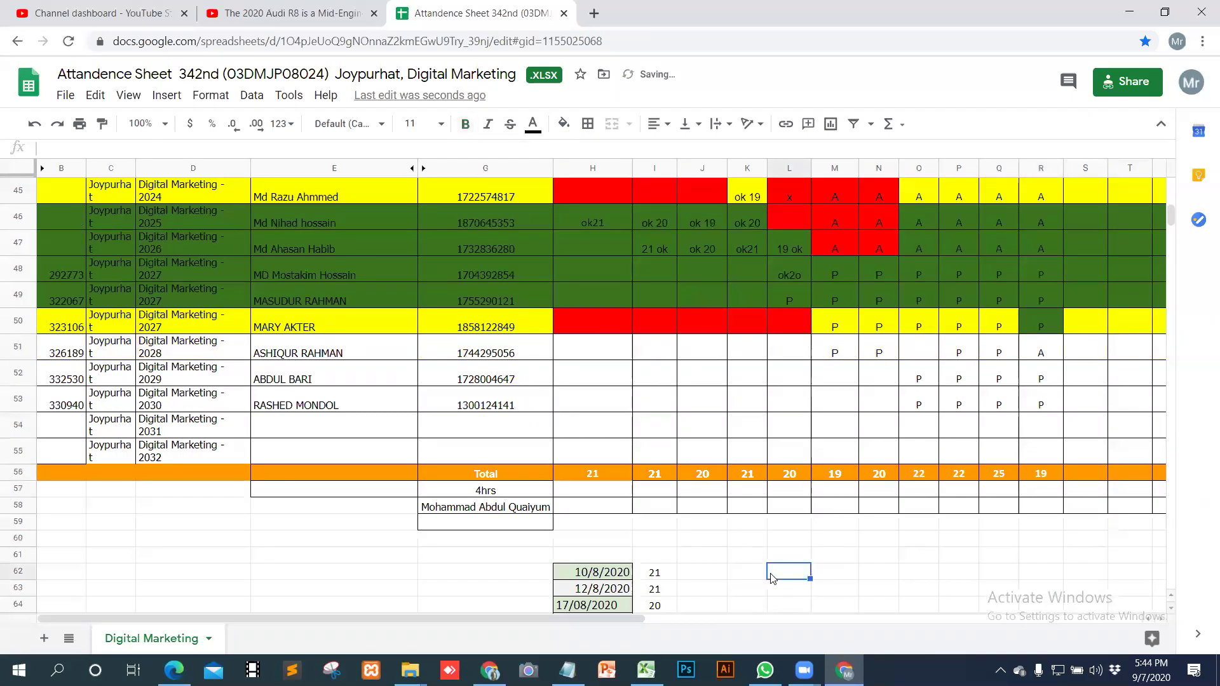
scroll(775, 574, down, 2)
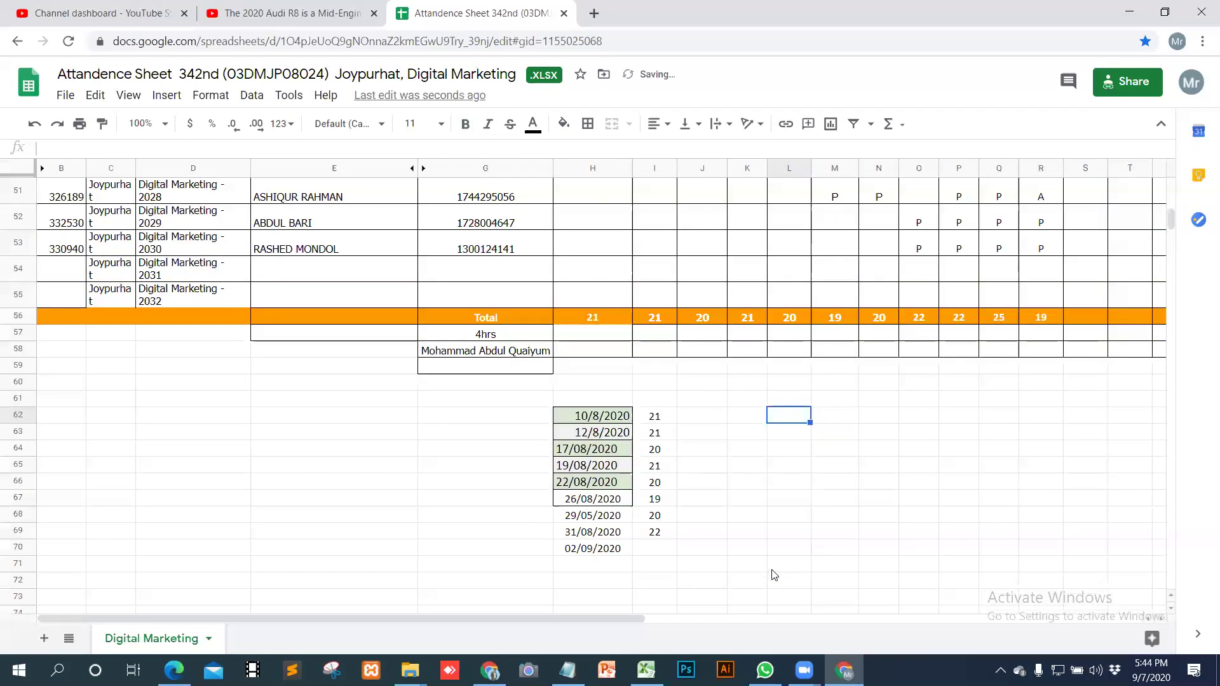
click(576, 567)
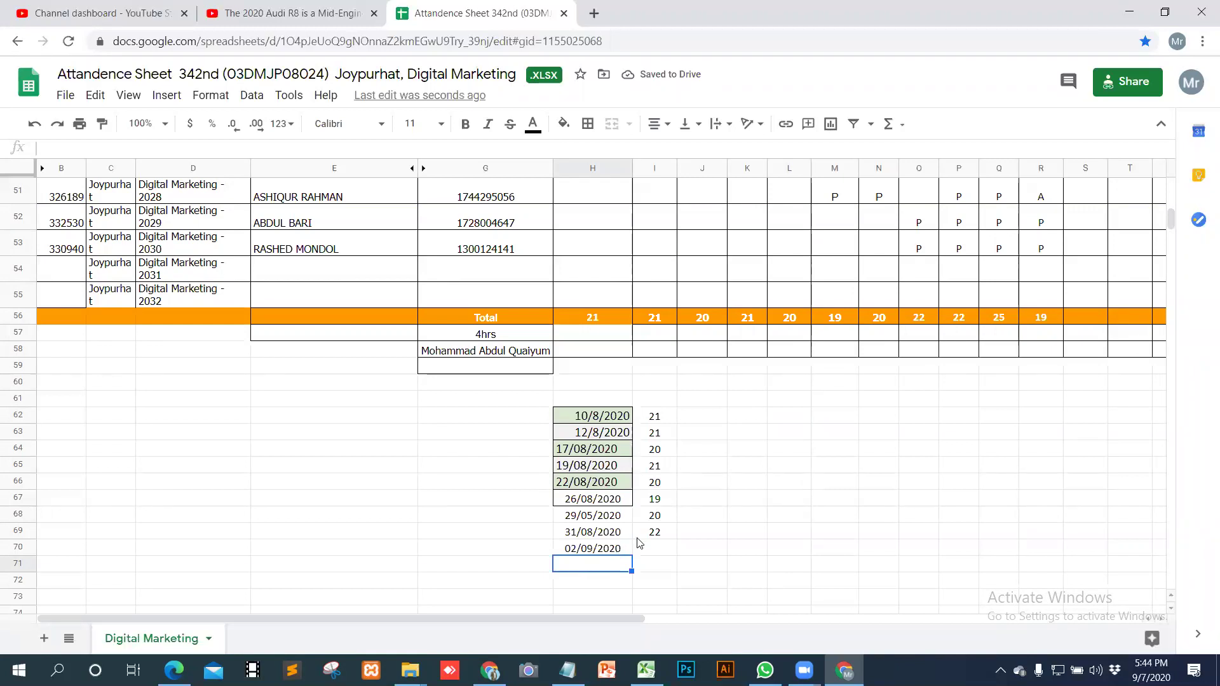
Enter the counts 22, 25 and 19 in I70:I72
click(655, 550)
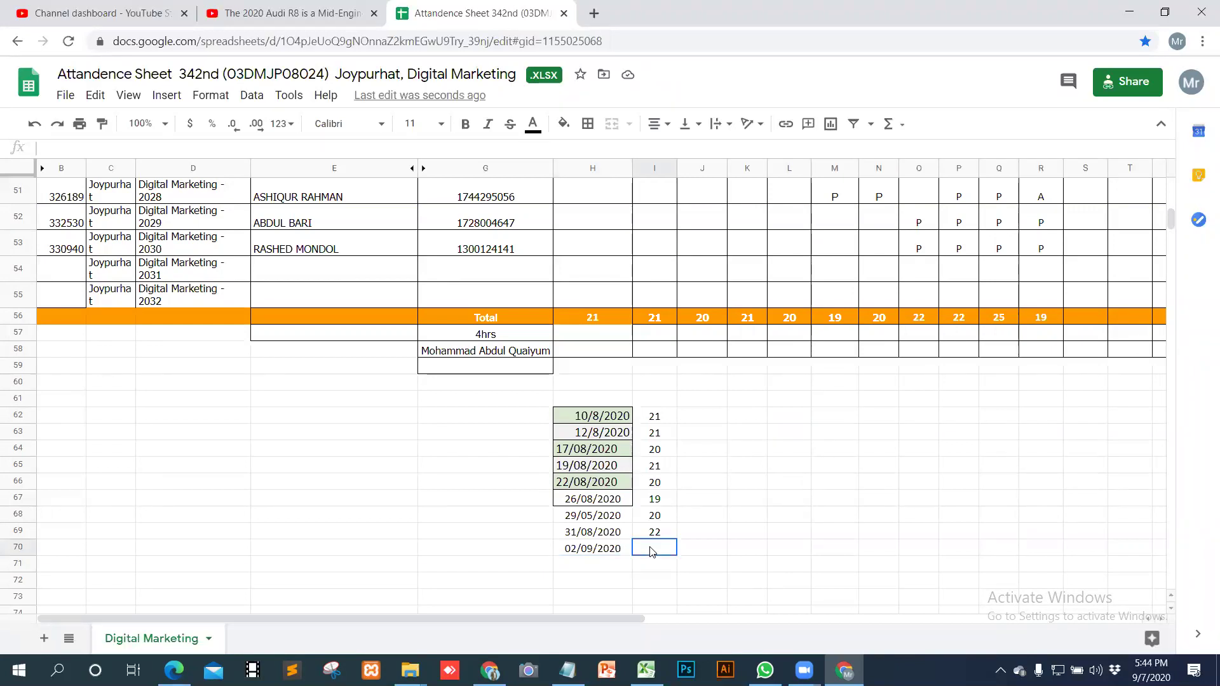
text(22)
key(Return)
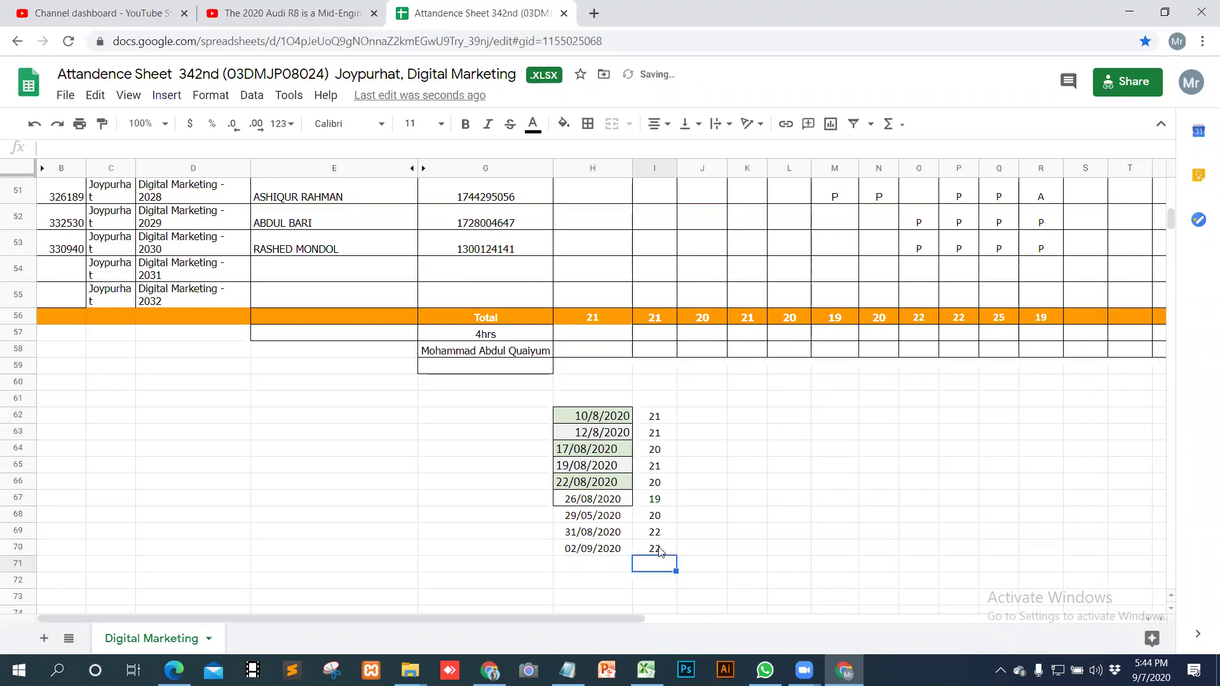
text(25)
key(Return)
text(19)
Date the last two rows 05/09/2020 and 07/09/2020
key(Left)
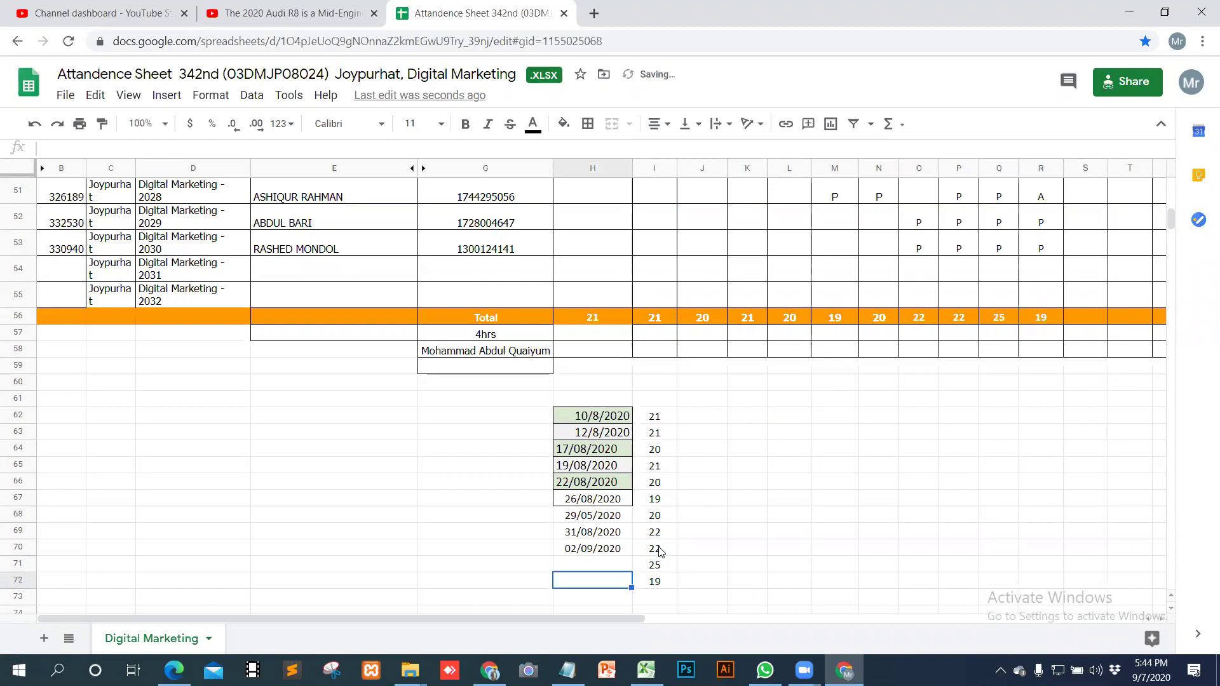
text(07/09/2020)
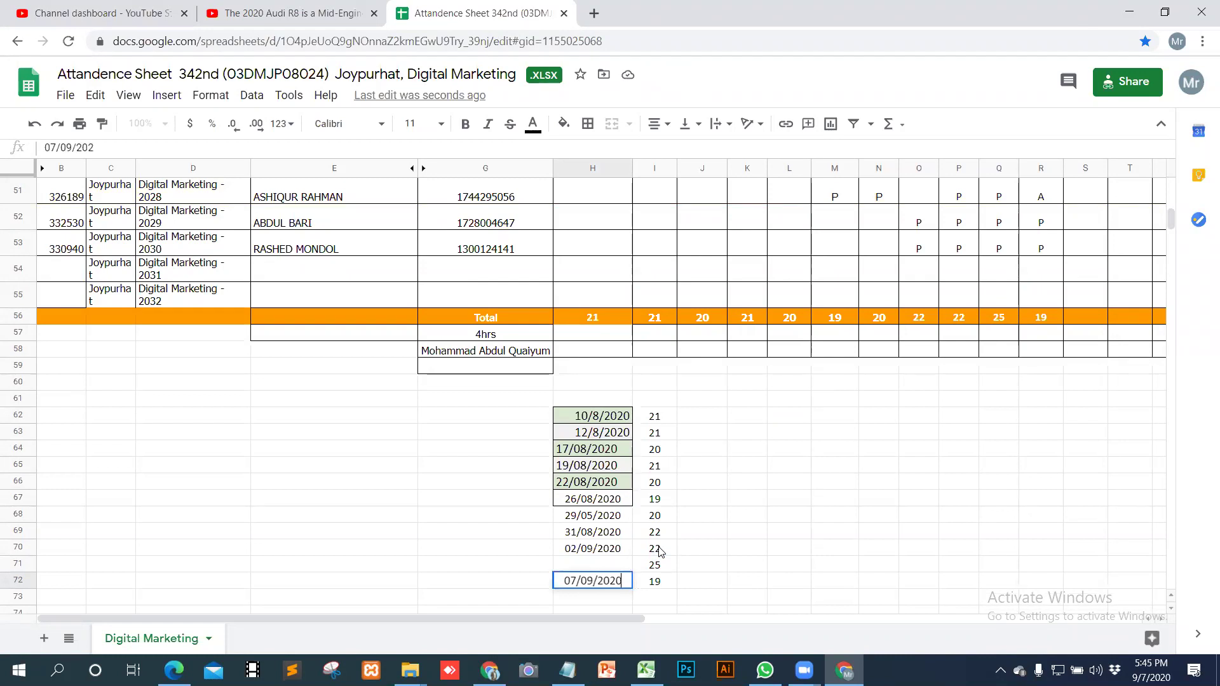
key(Up)
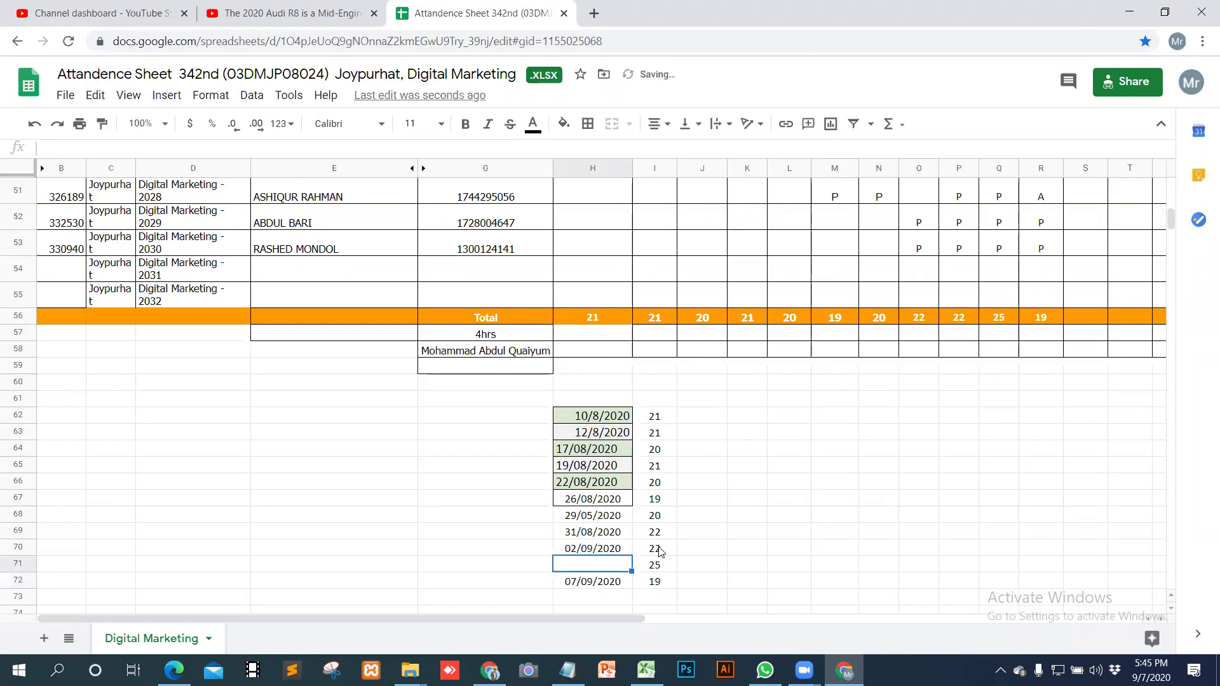
text(05/09/2020)
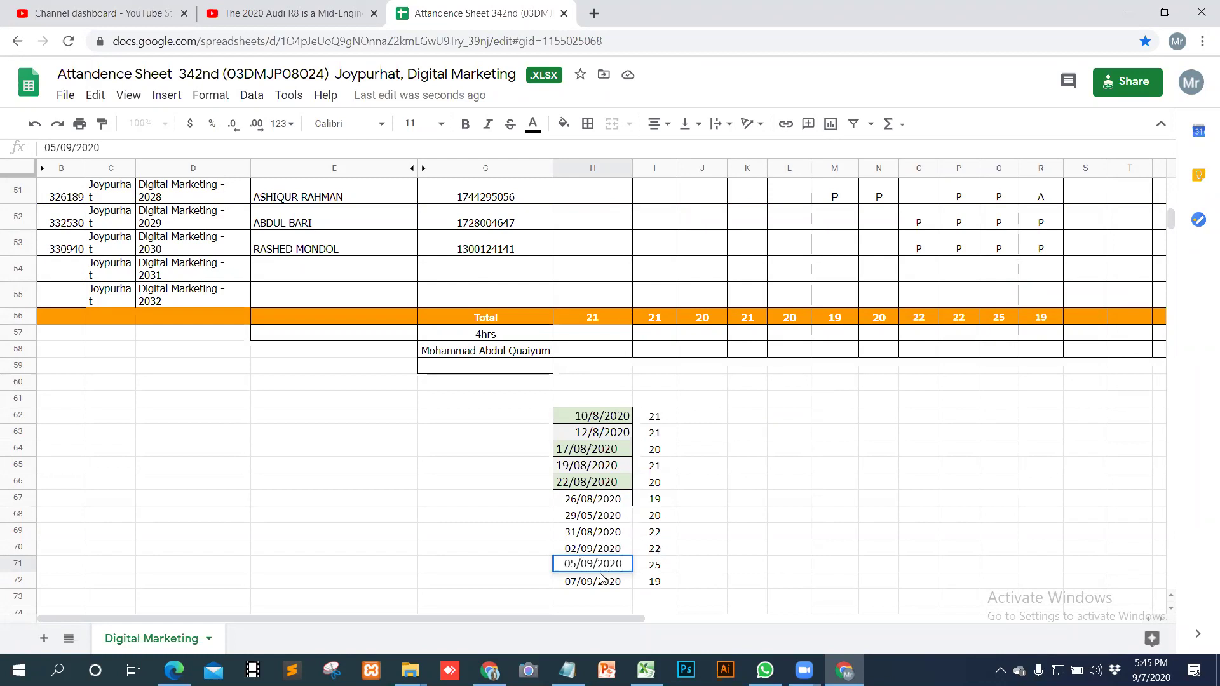
click(543, 573)
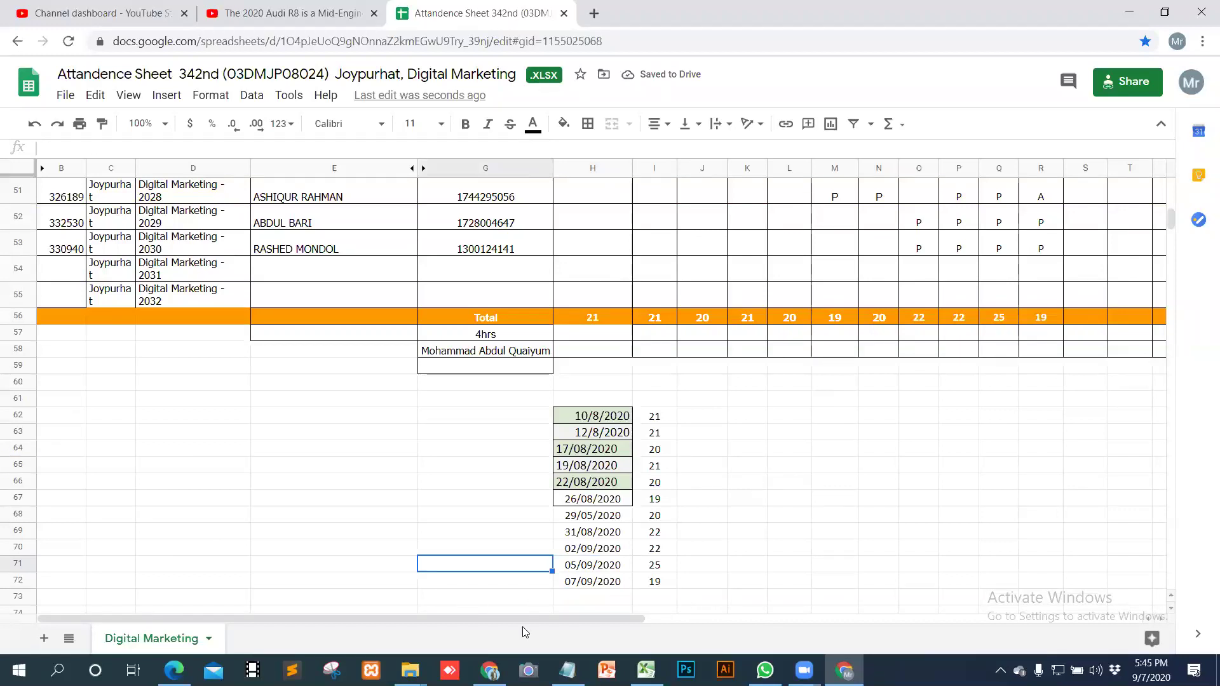
Minimize the attendance sheet window to reveal the Daily Training Report
mouse_move(568, 668)
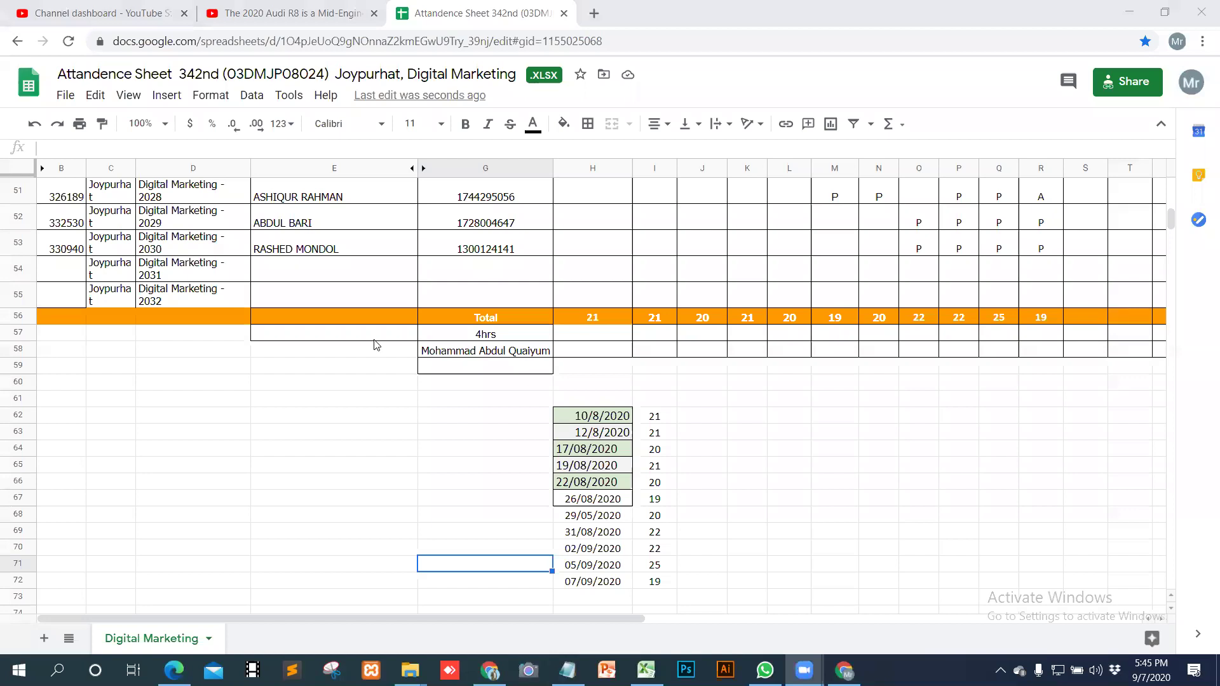
click(1129, 13)
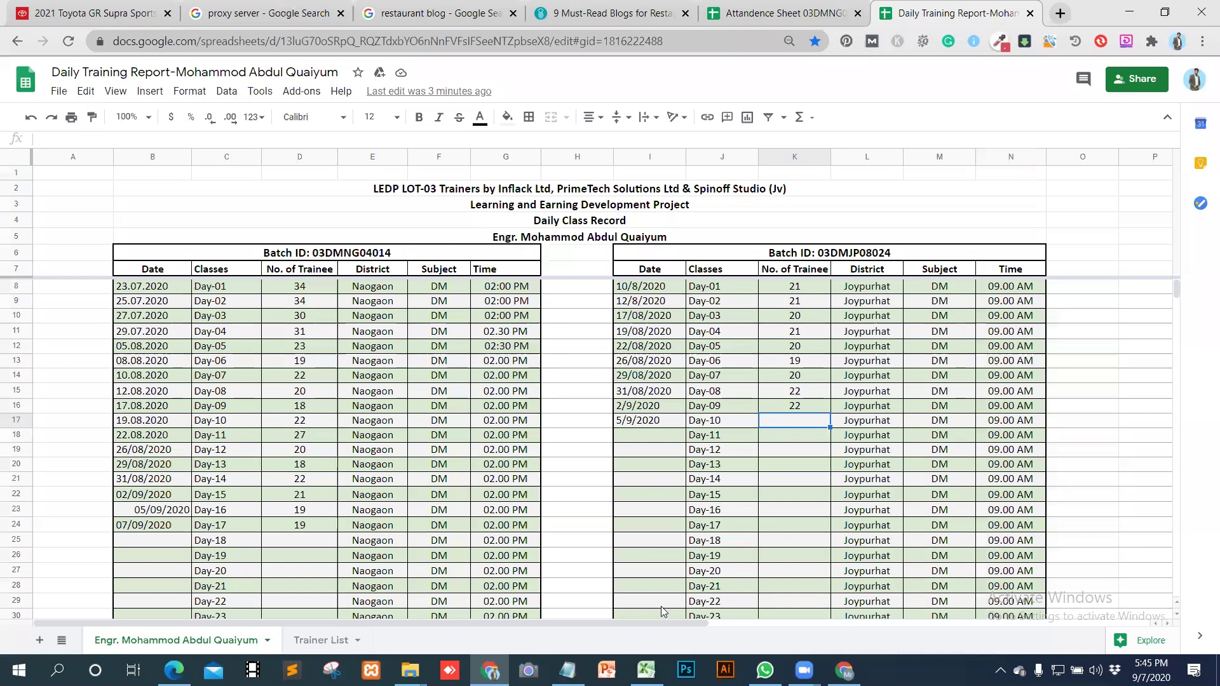
Review the link-building notes in Notepad, then return to Chrome with a new tab
click(568, 669)
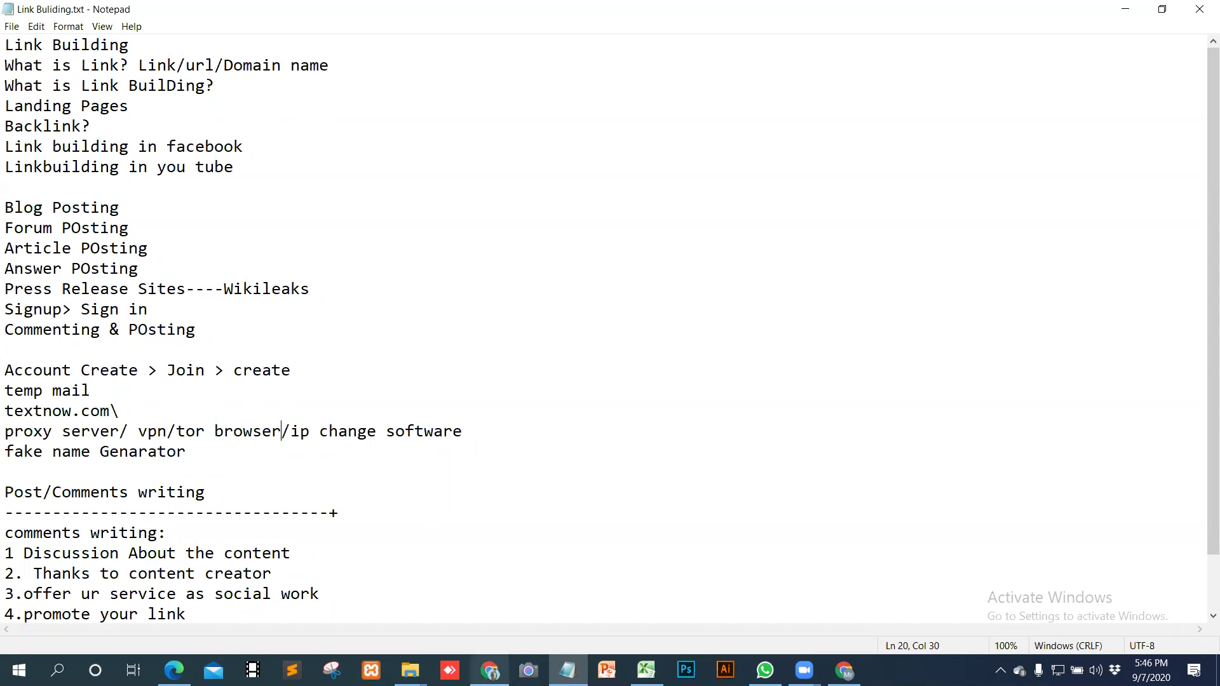
key(alt+Tab)
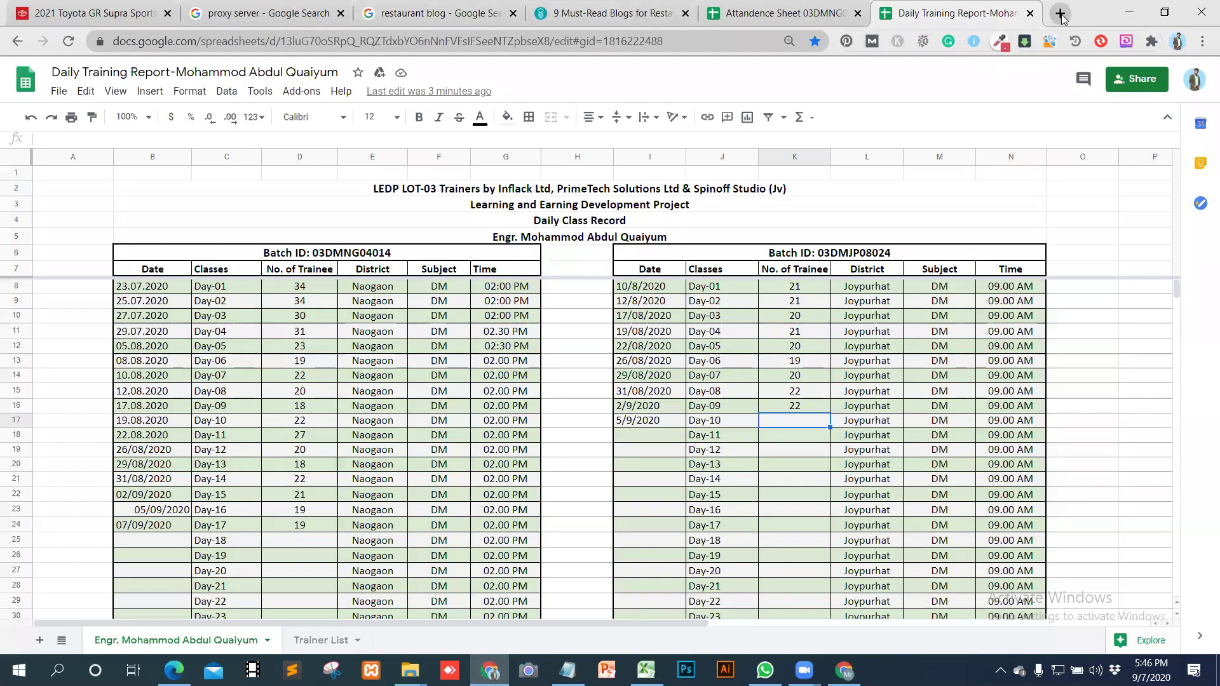
click(1060, 12)
Search Google for 'us forums' and skim the results
click(174, 42)
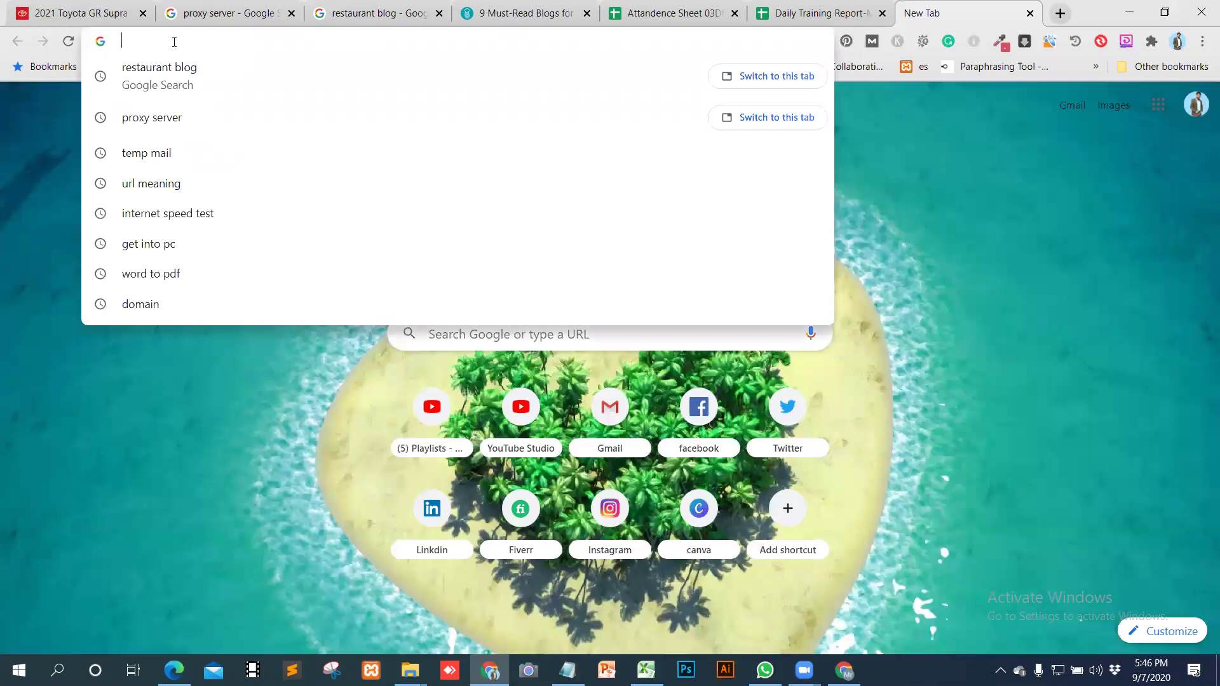
text(us)
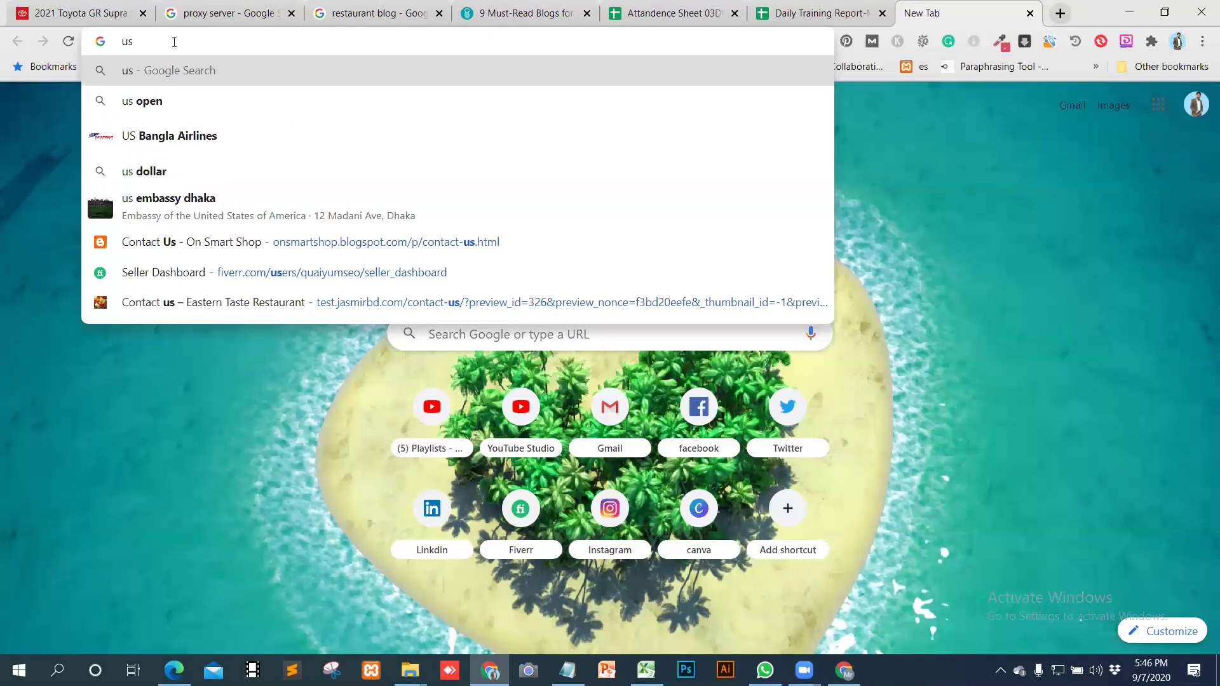
text( forums)
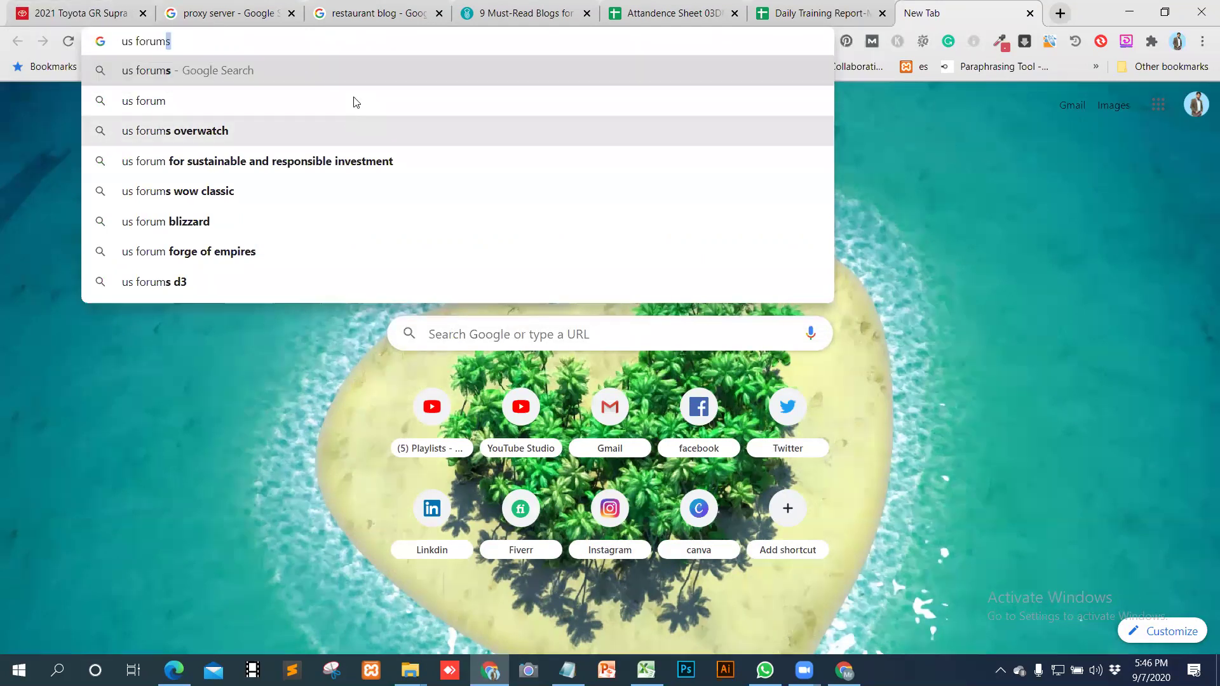
key(Return)
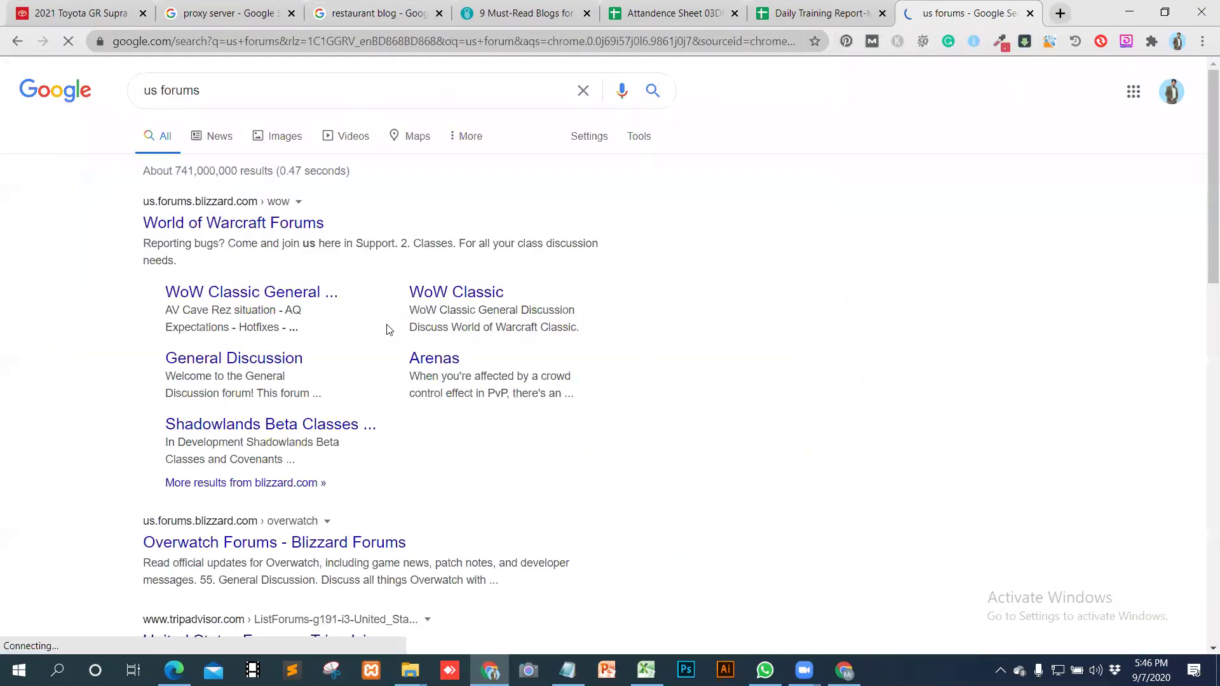
scroll(311, 273, down, 2)
scroll(312, 274, down, 1)
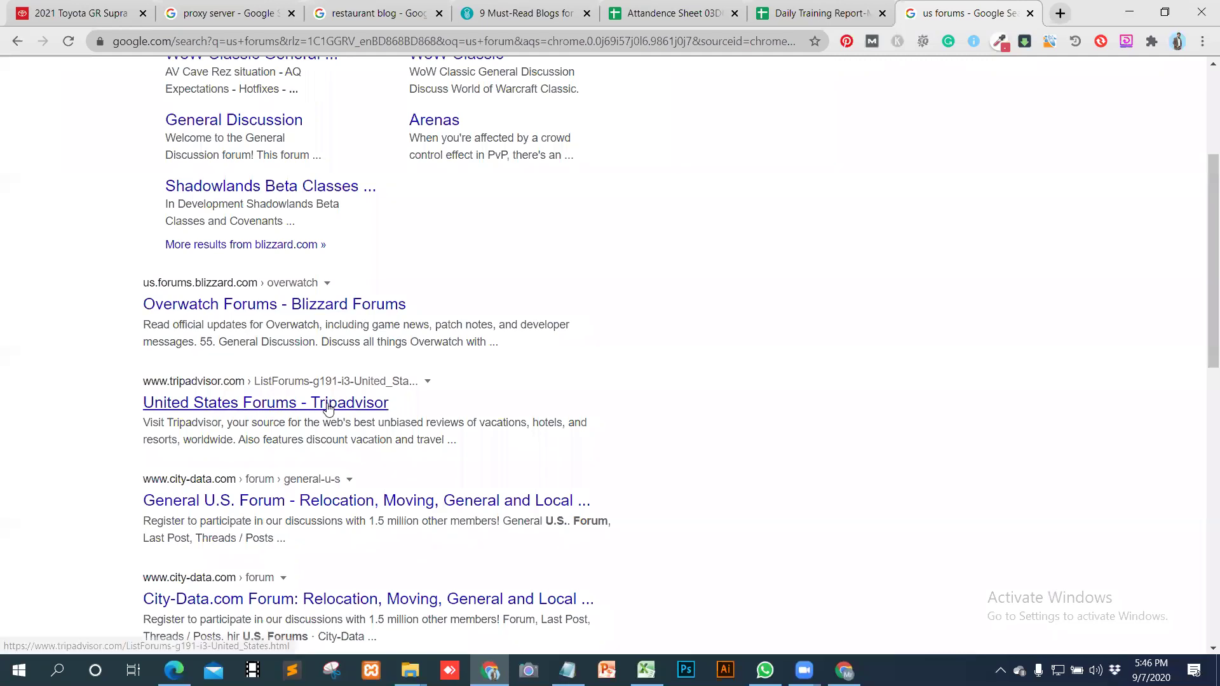
scroll(313, 277, up, 2)
scroll(313, 278, up, 1)
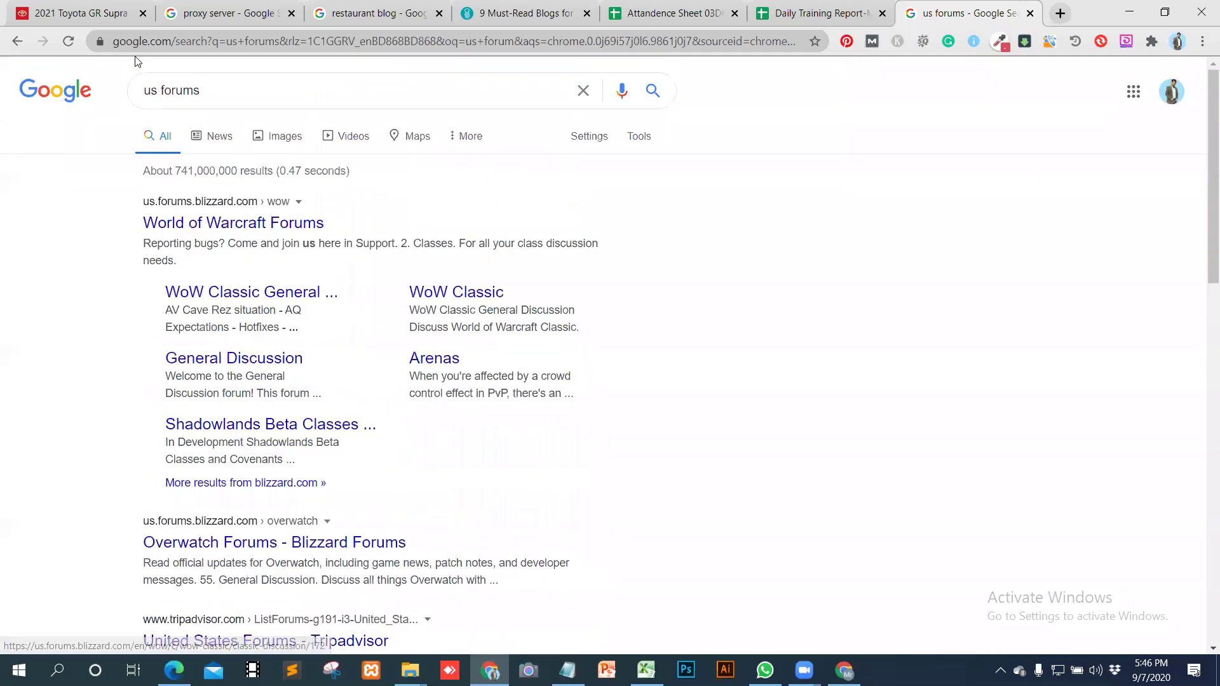
Replace the query with 'car related forum' and open the GermanCarForum result
click(209, 90)
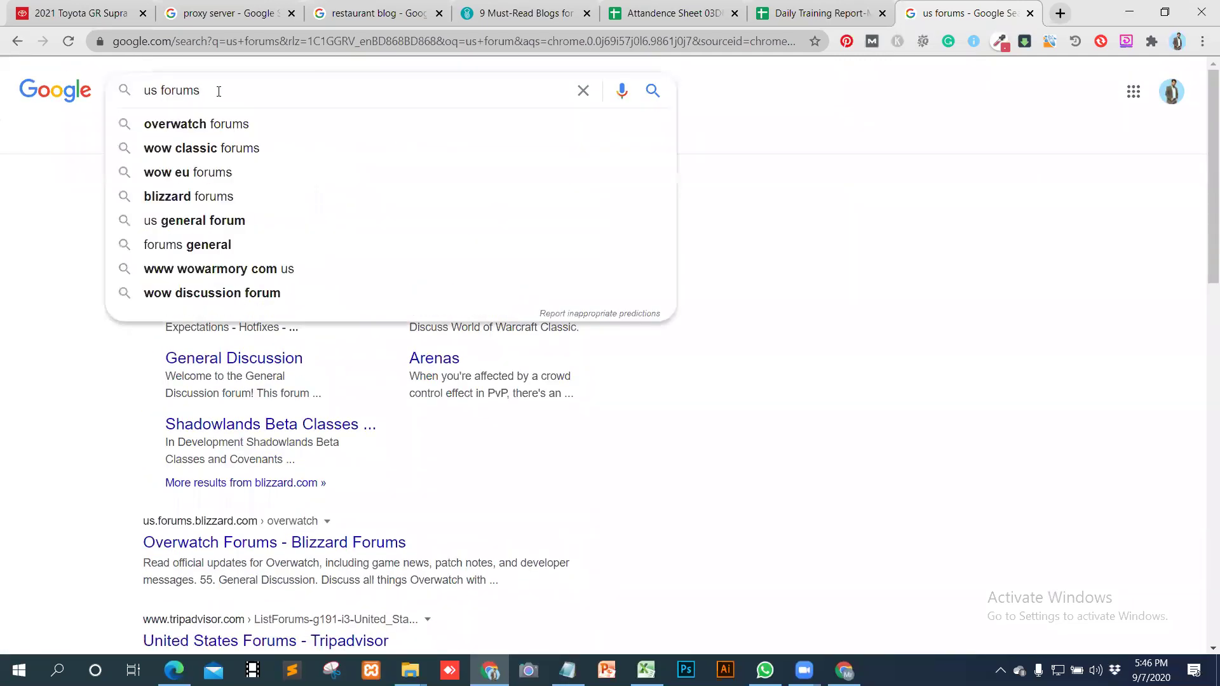
key(BackSpace)
key(BackSpace)
key(BackSpace)
key(BackSpace)
key(BackSpace)
key(BackSpace)
key(BackSpace)
key(BackSpace)
key(BackSpace)
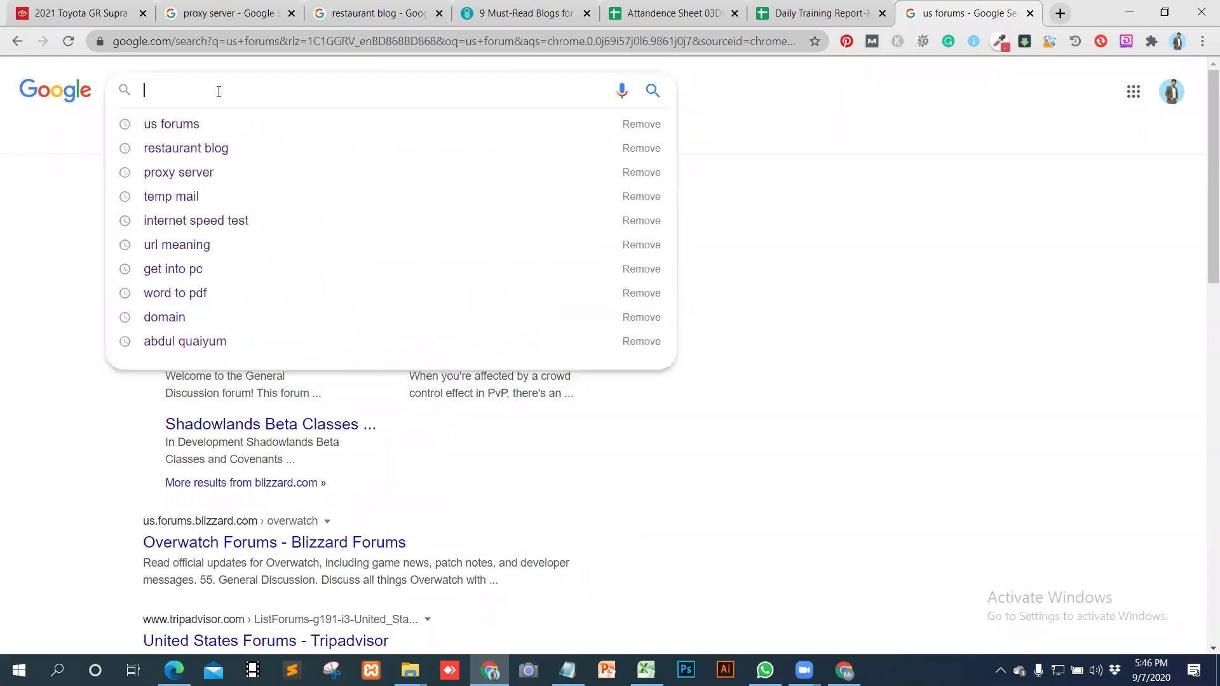
text(car )
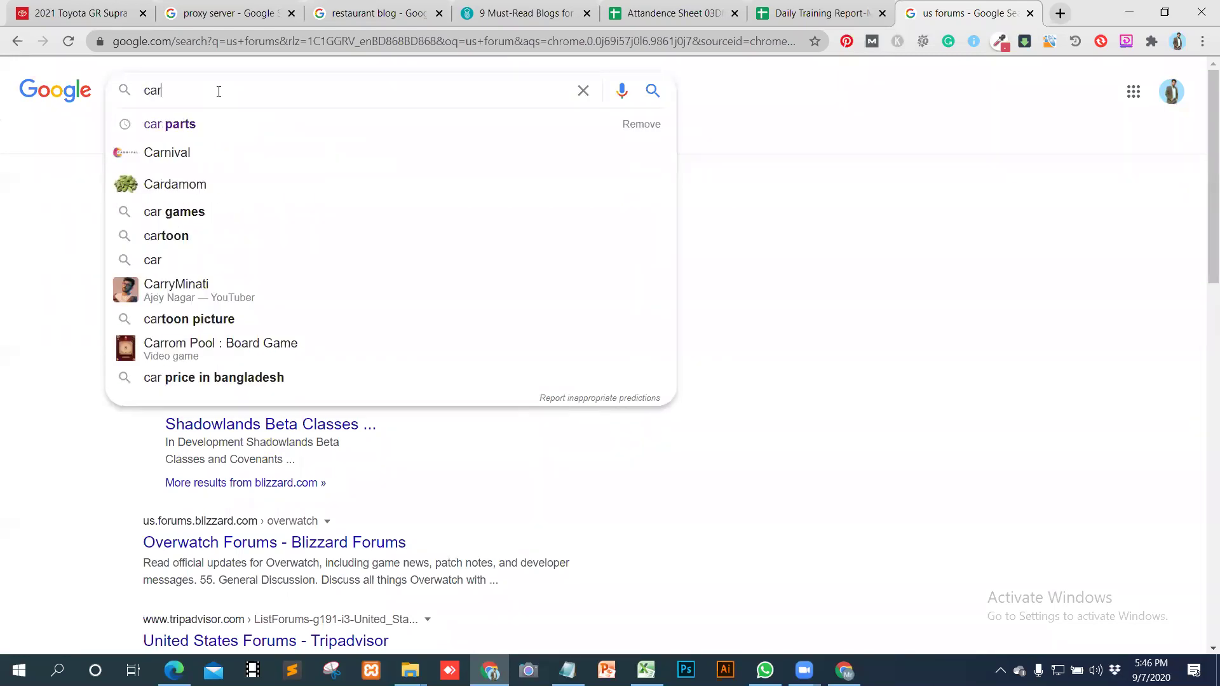
text(re)
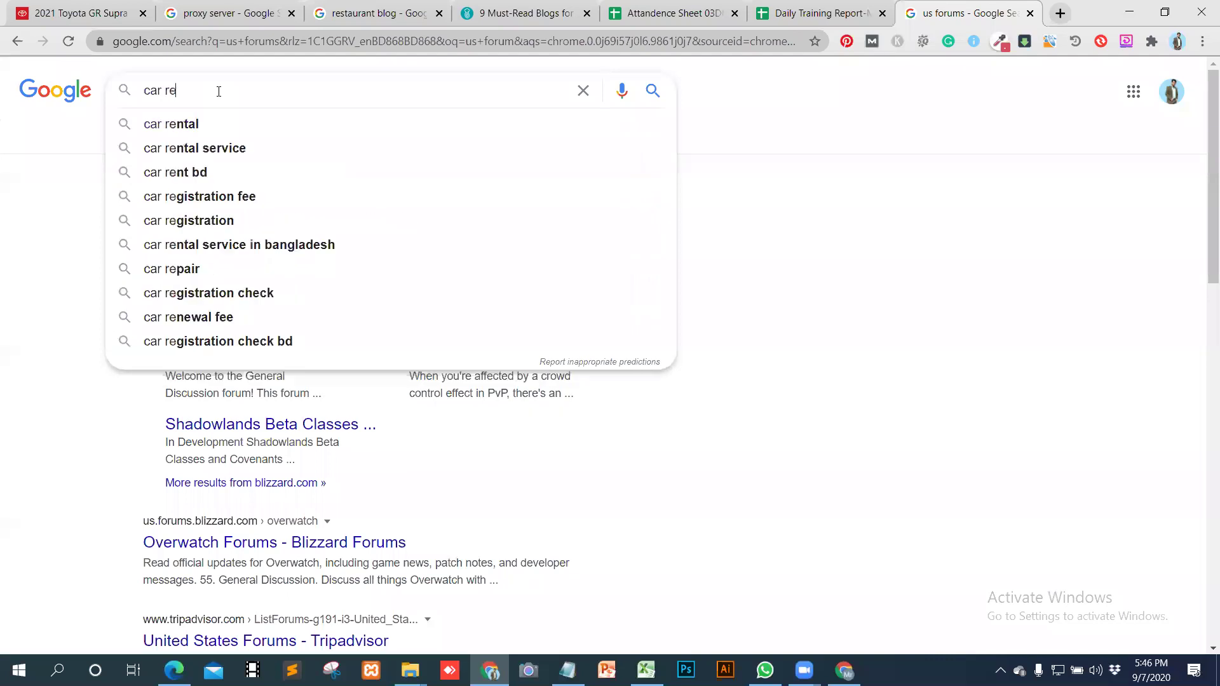
text(lated )
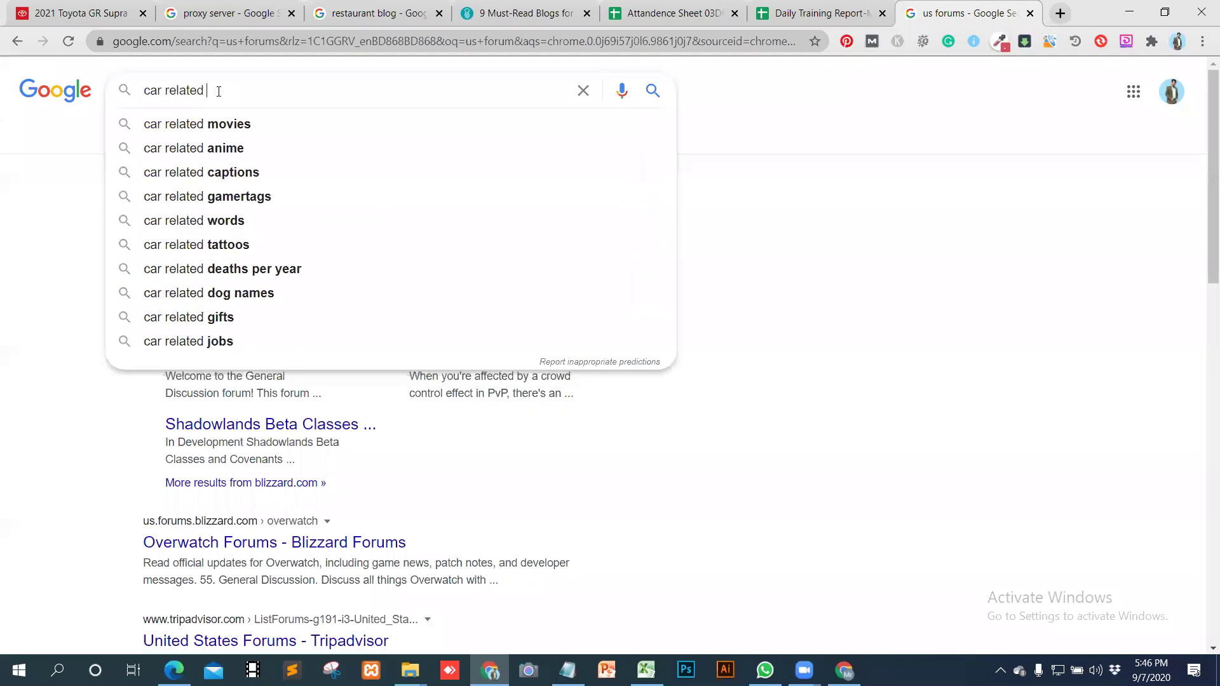
text(forum)
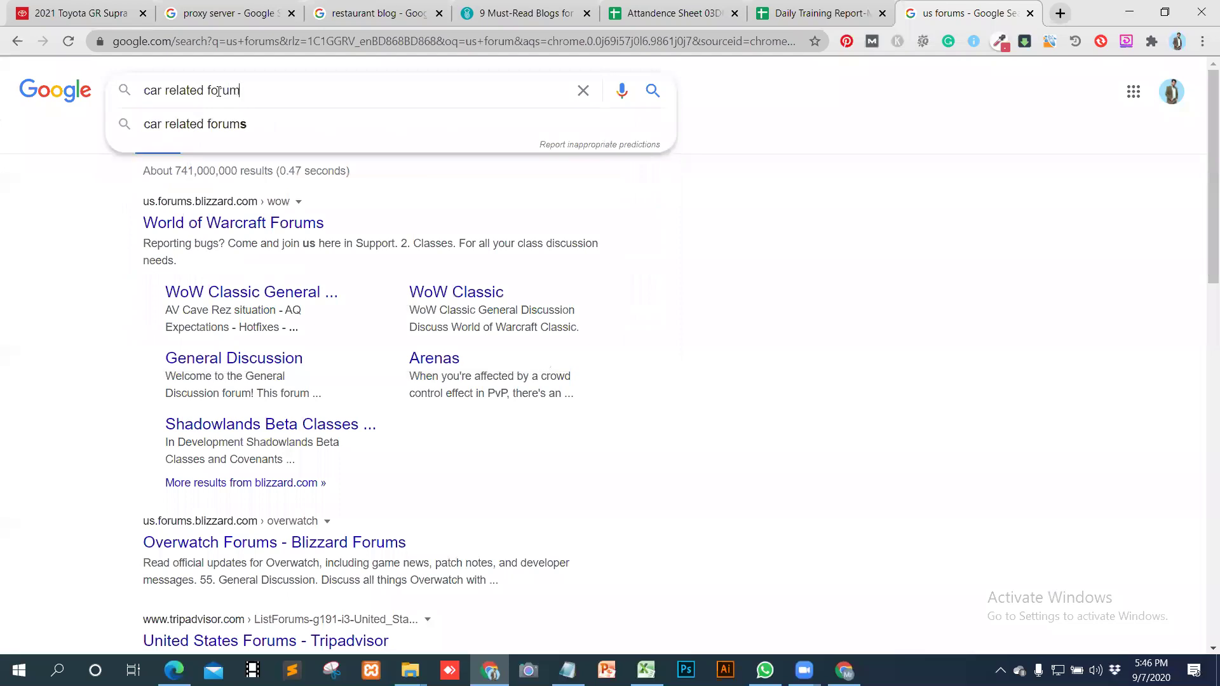
key(Return)
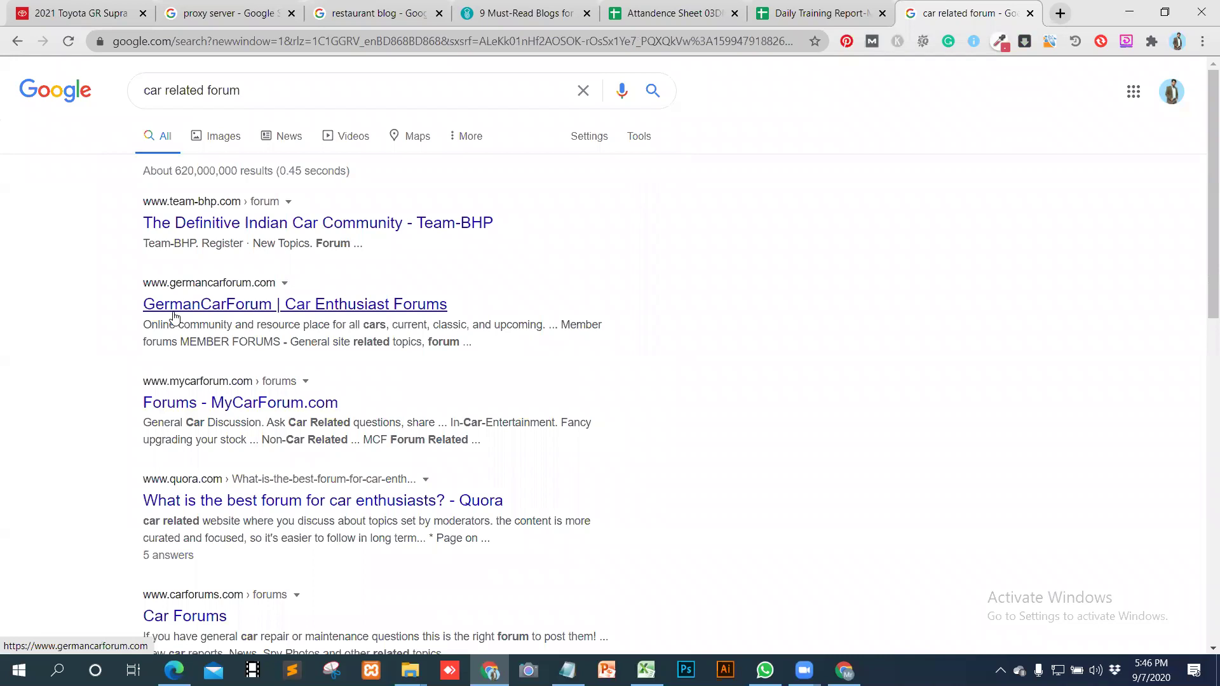
click(256, 311)
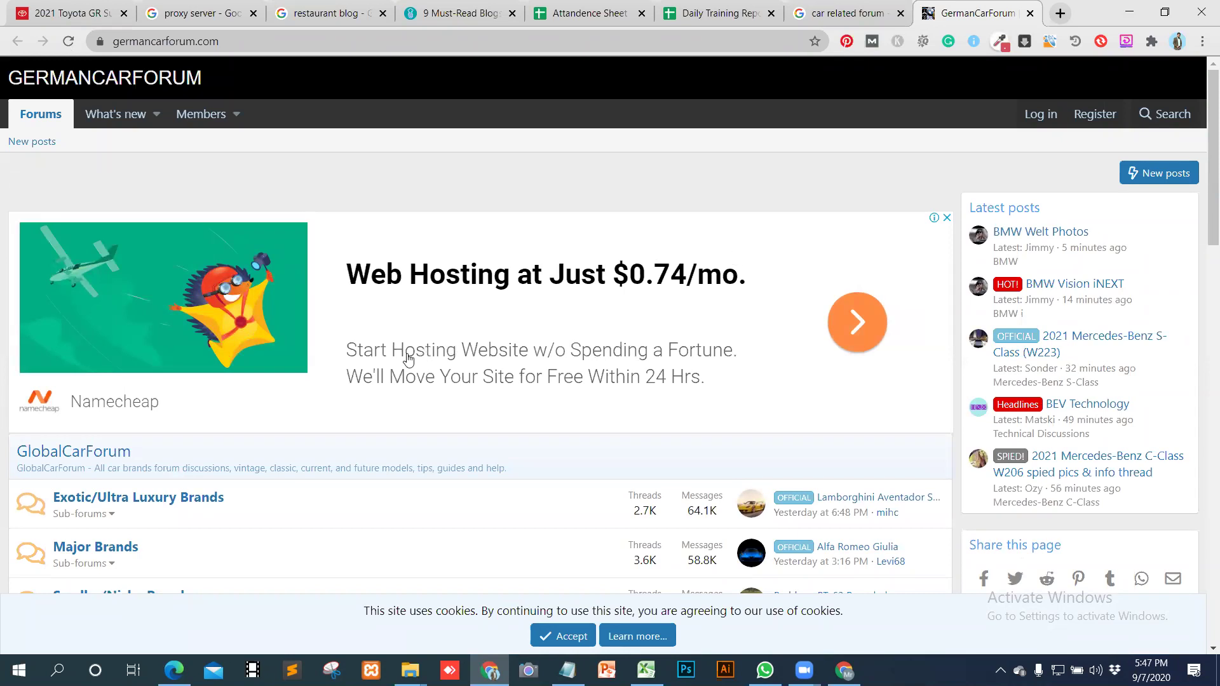
Skim the GermanCarForum page, then close it and the search results tab
scroll(455, 354, down, 6)
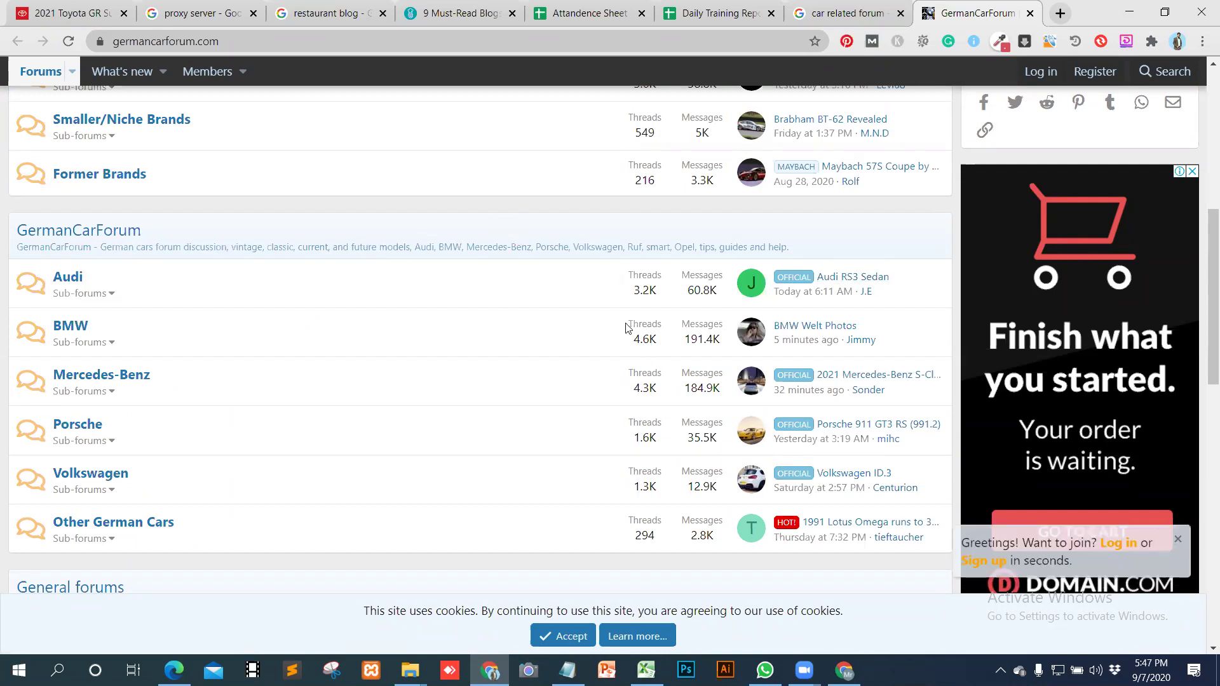
click(1031, 13)
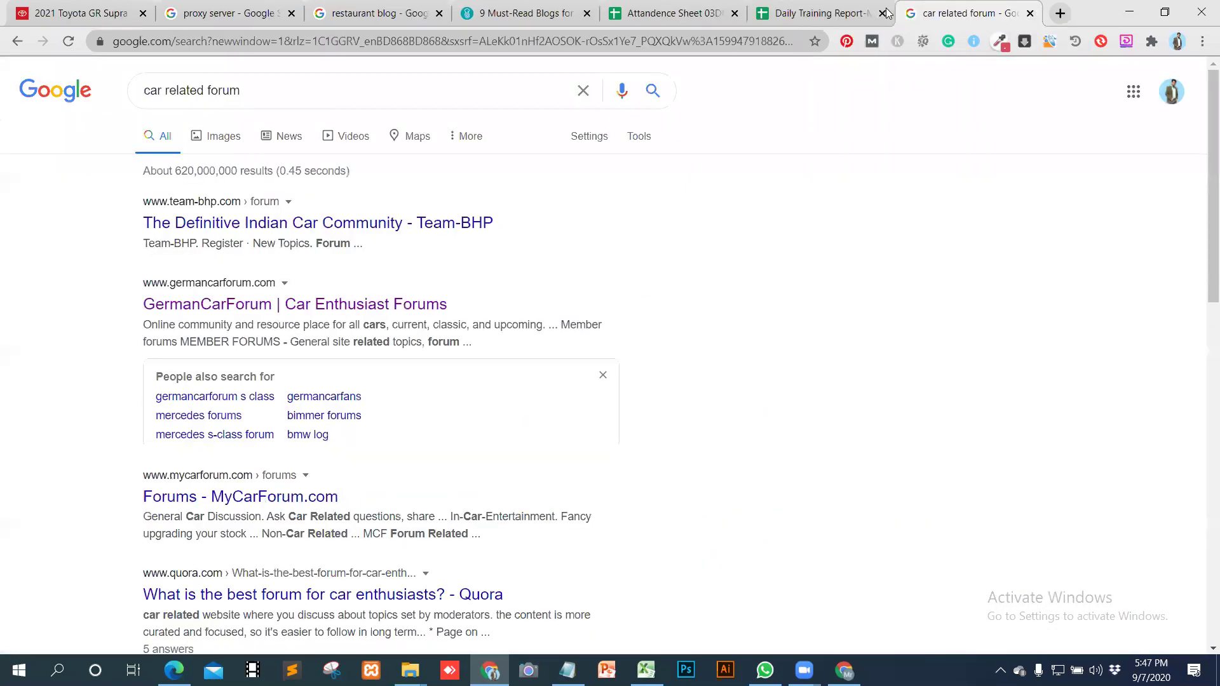
click(1030, 13)
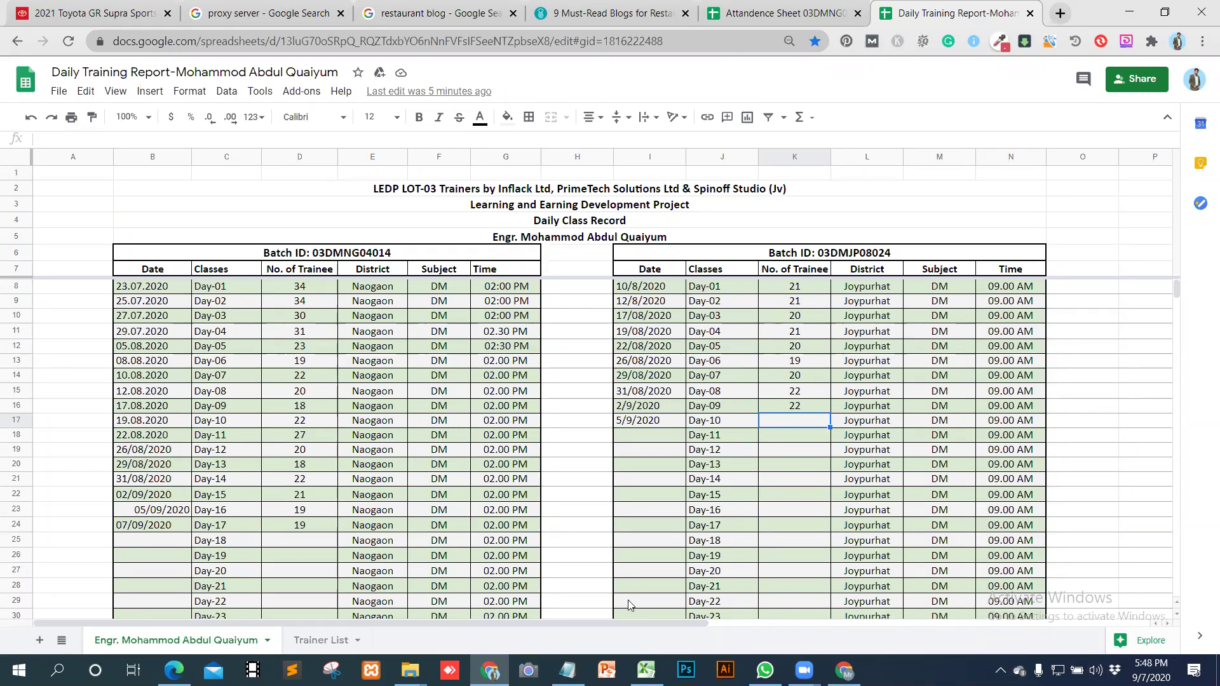
Switch from Chrome to the Link Buliding.txt notes in Notepad
key(alt+Tab)
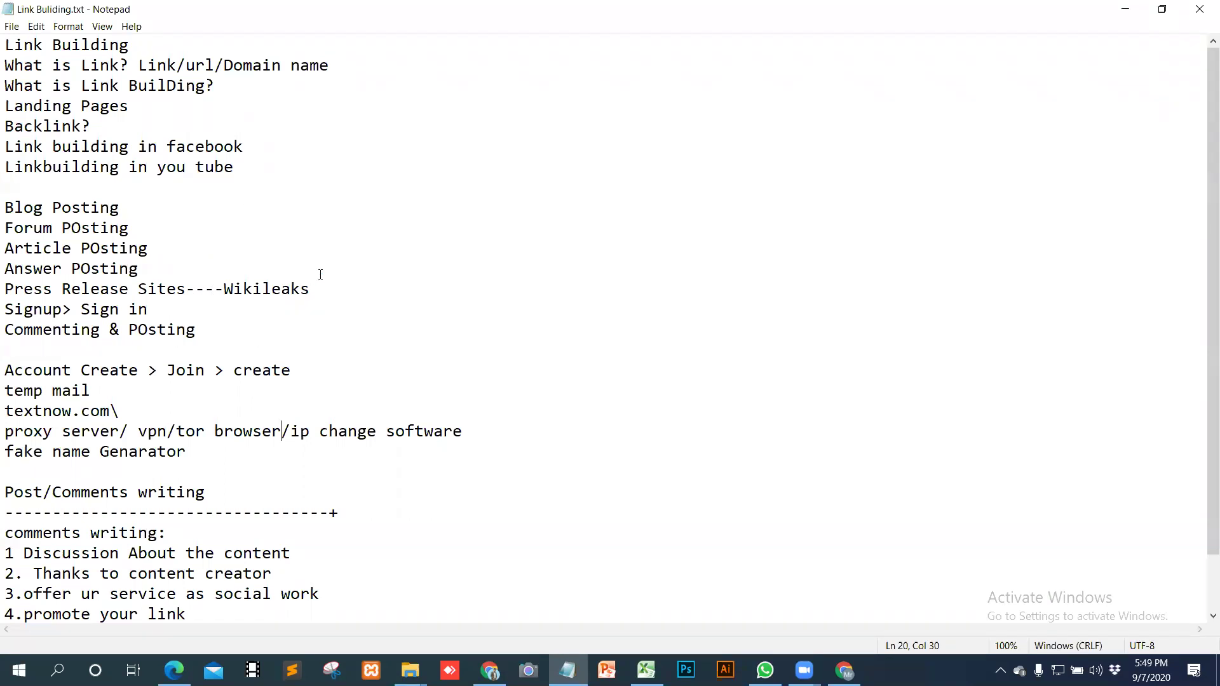
Highlight 'Wikileaks' in the press-release line and return to the browser
drag(306, 287, 229, 288)
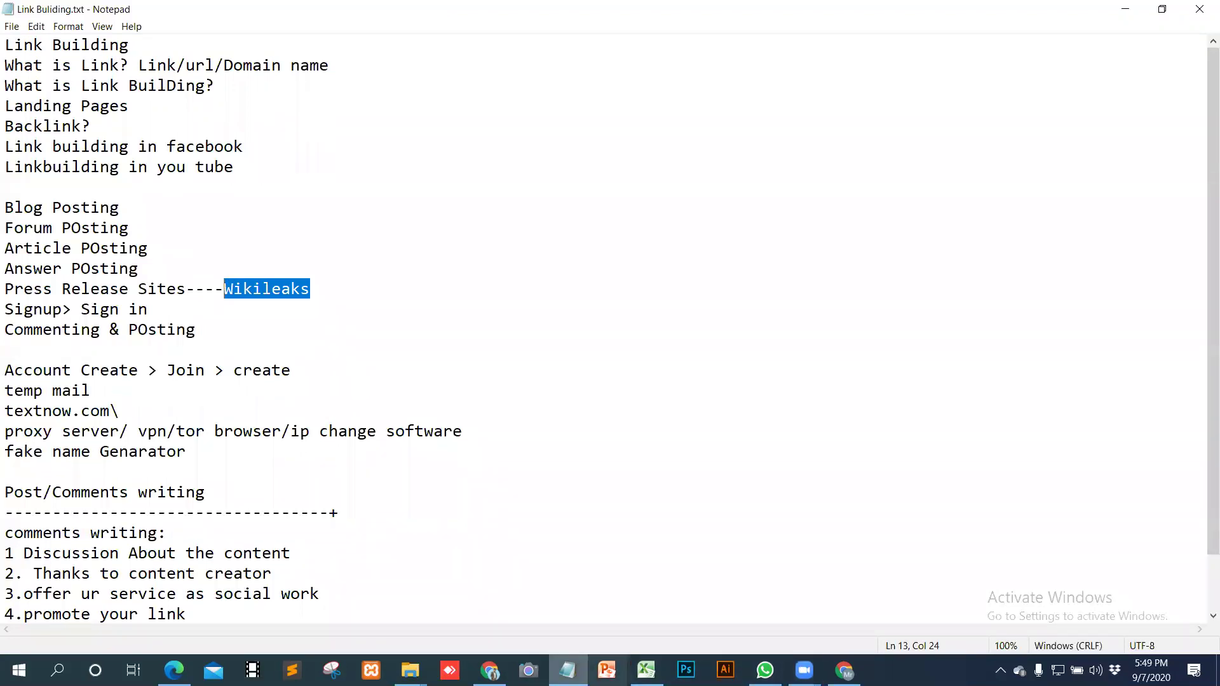
key(alt+Tab)
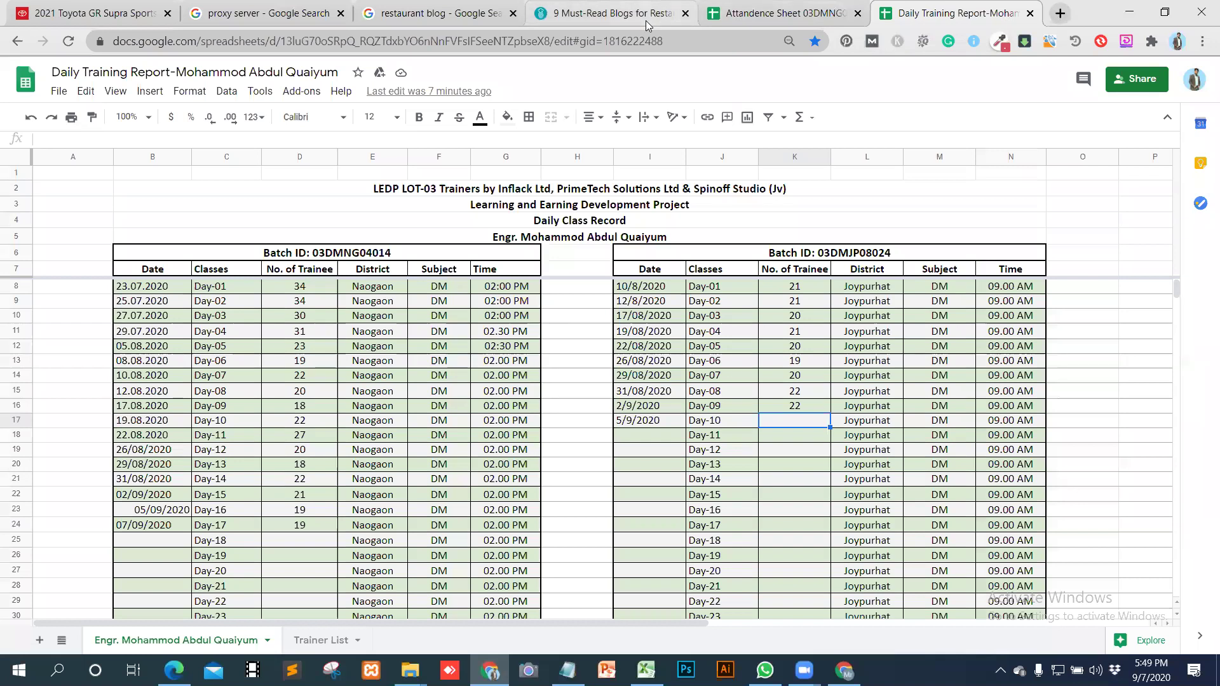
Close the restaurant blog article, restaurant blog results and proxy server results tabs
click(685, 12)
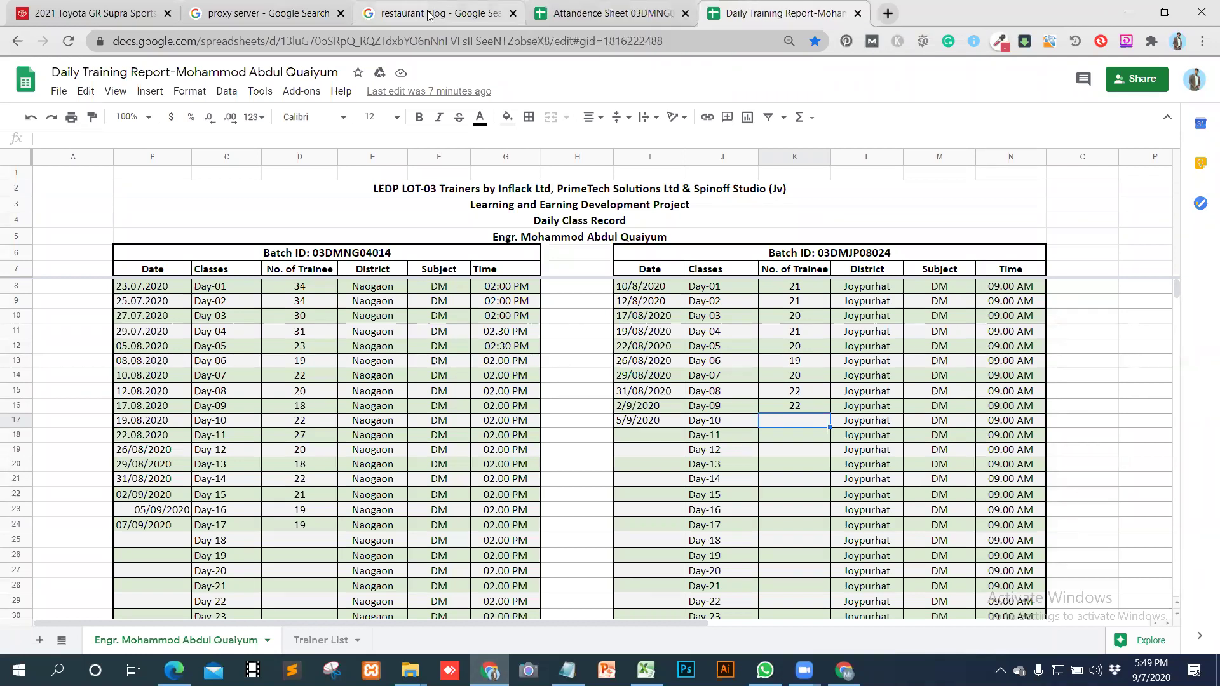
click(513, 13)
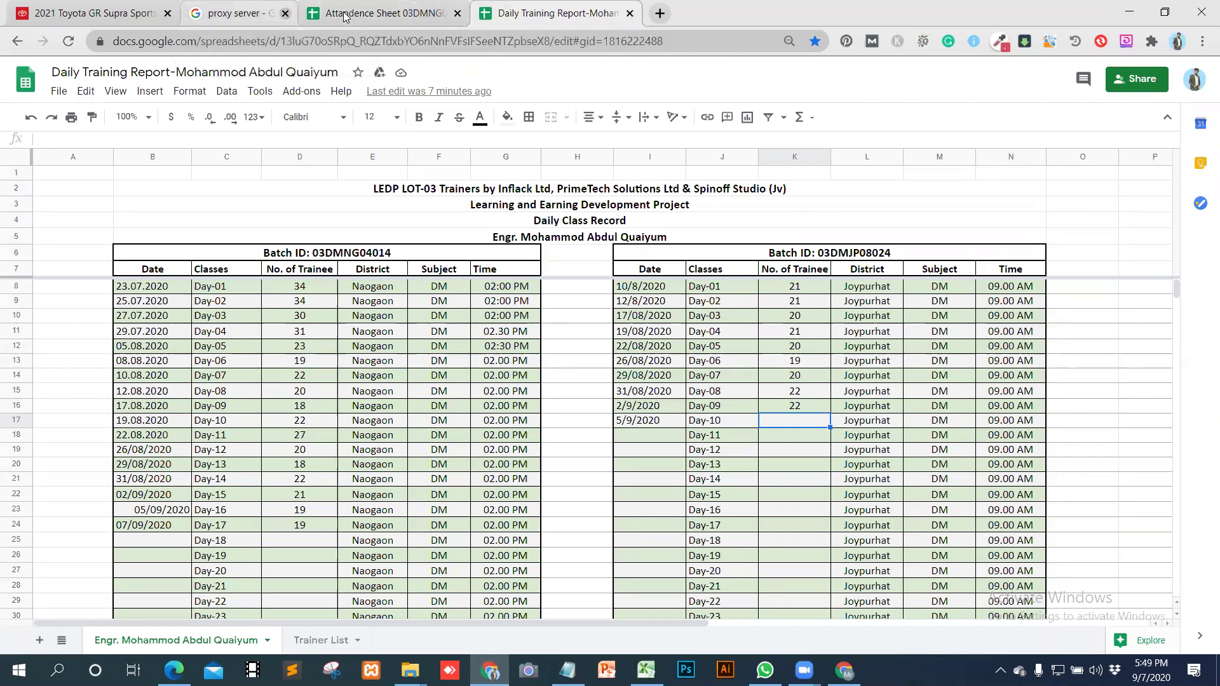
click(285, 13)
Search Google for 'Wikileaks' in a new tab and look over the results
click(542, 13)
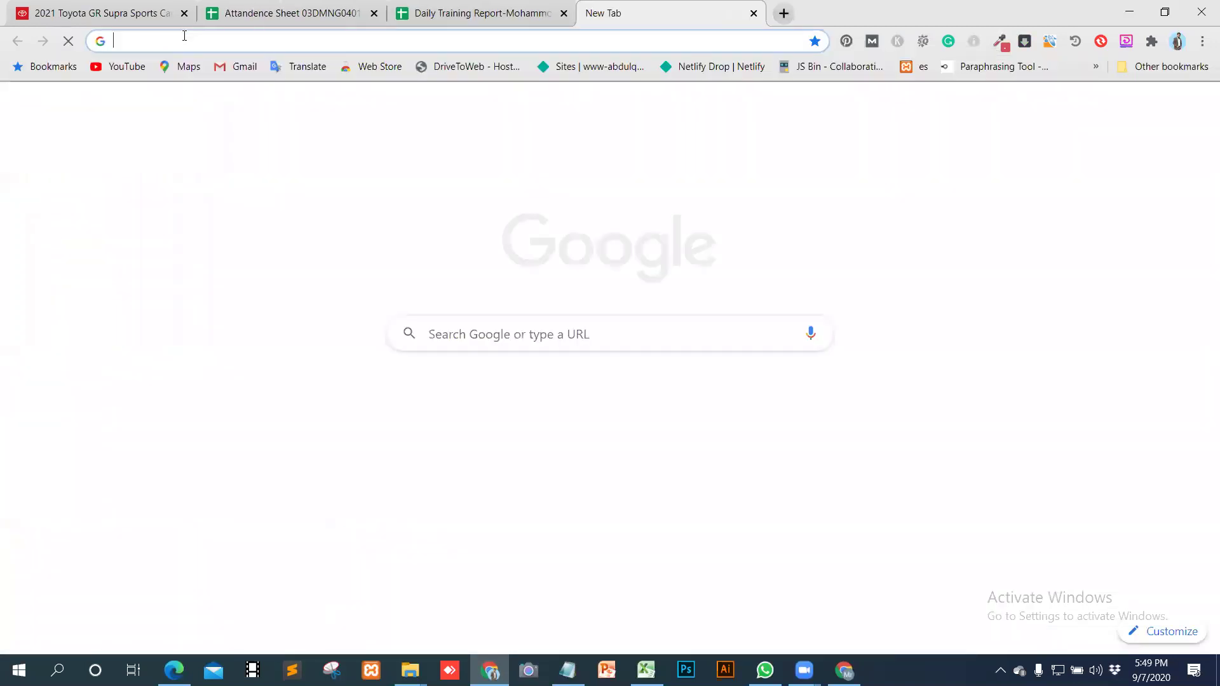
click(184, 36)
text(Wikileaks)
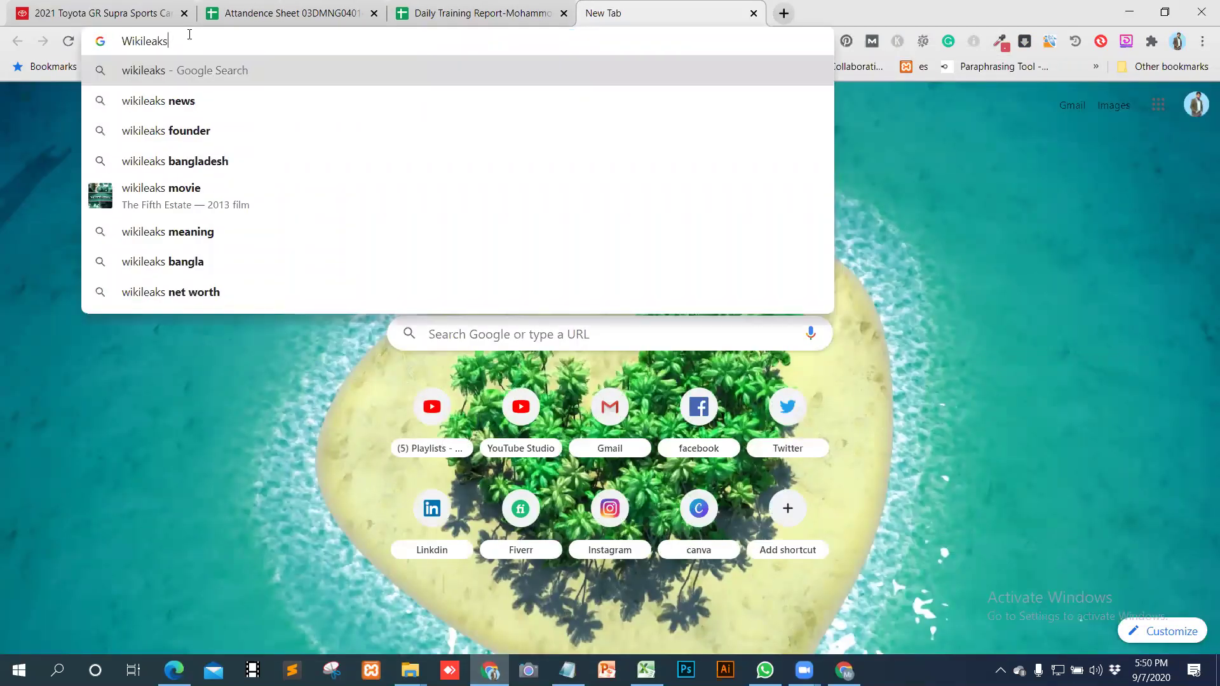
key(Return)
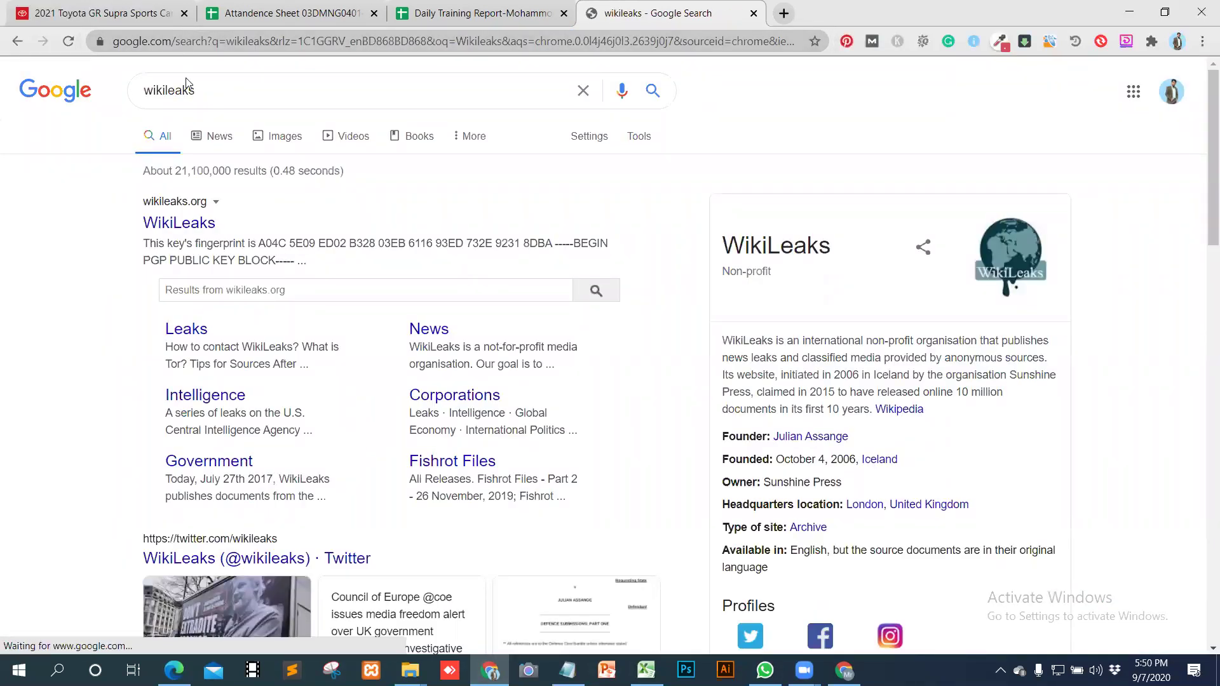
scroll(279, 305, down, 4)
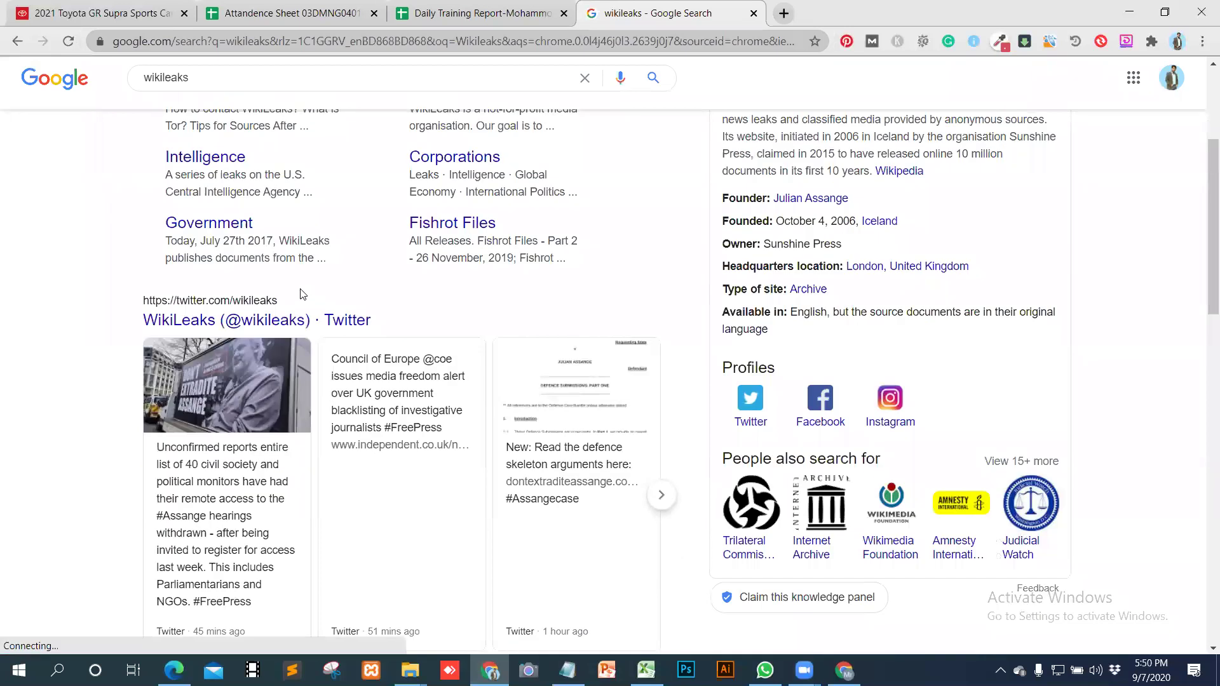
scroll(345, 268, up, 3)
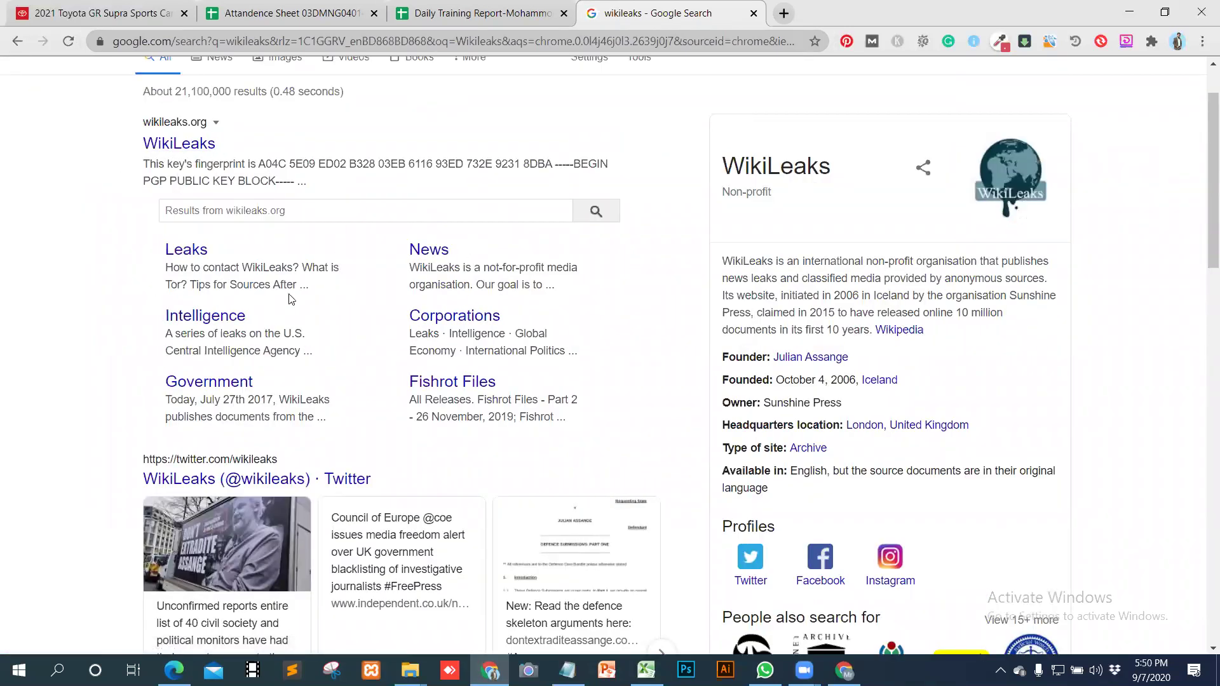
Open the WikiLeaks website from the results and browse its page
click(186, 148)
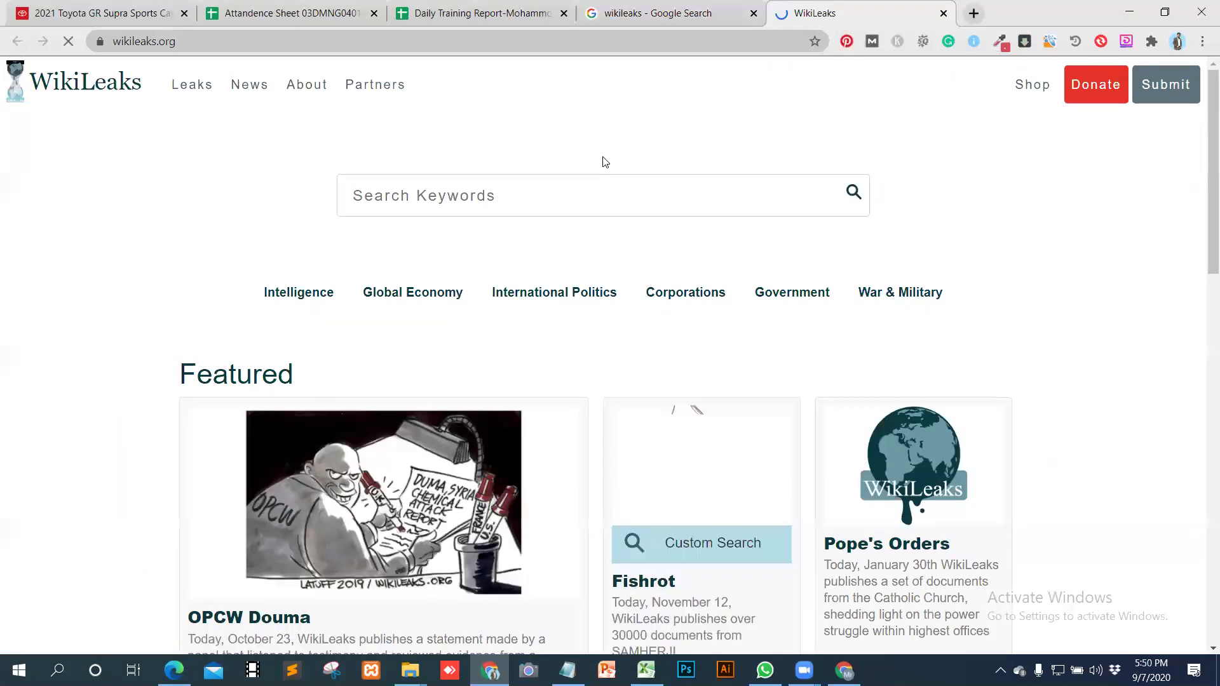
scroll(469, 414, down, 3)
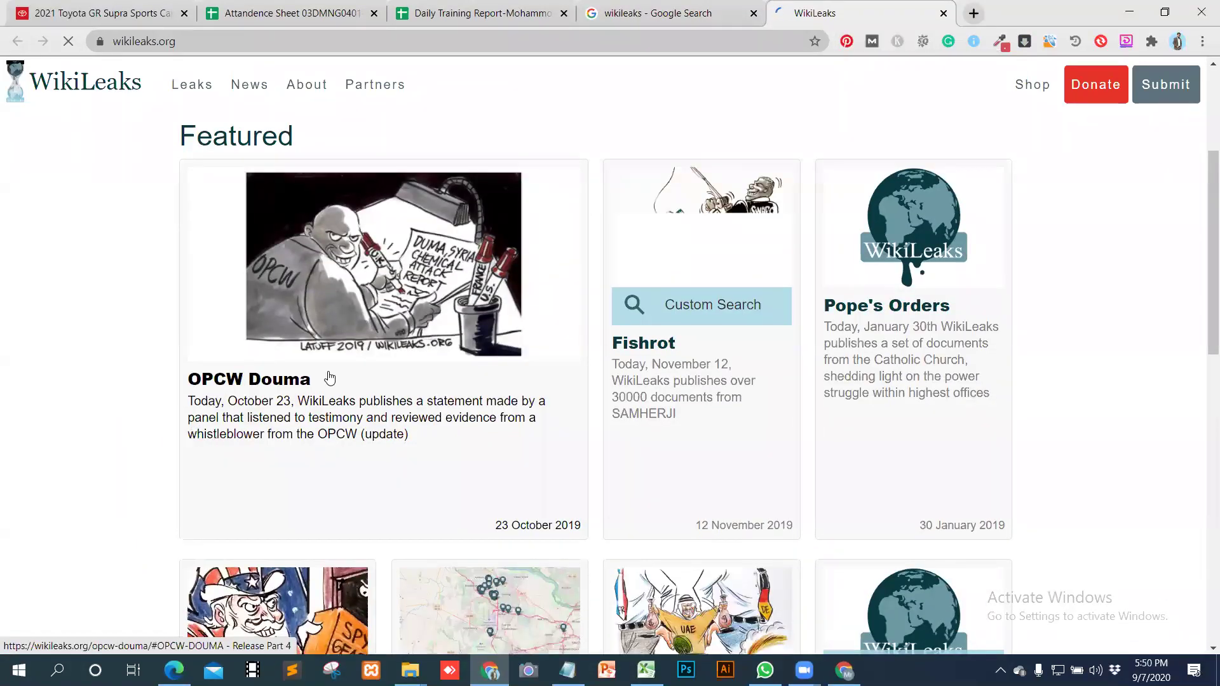
scroll(796, 314, down, 5)
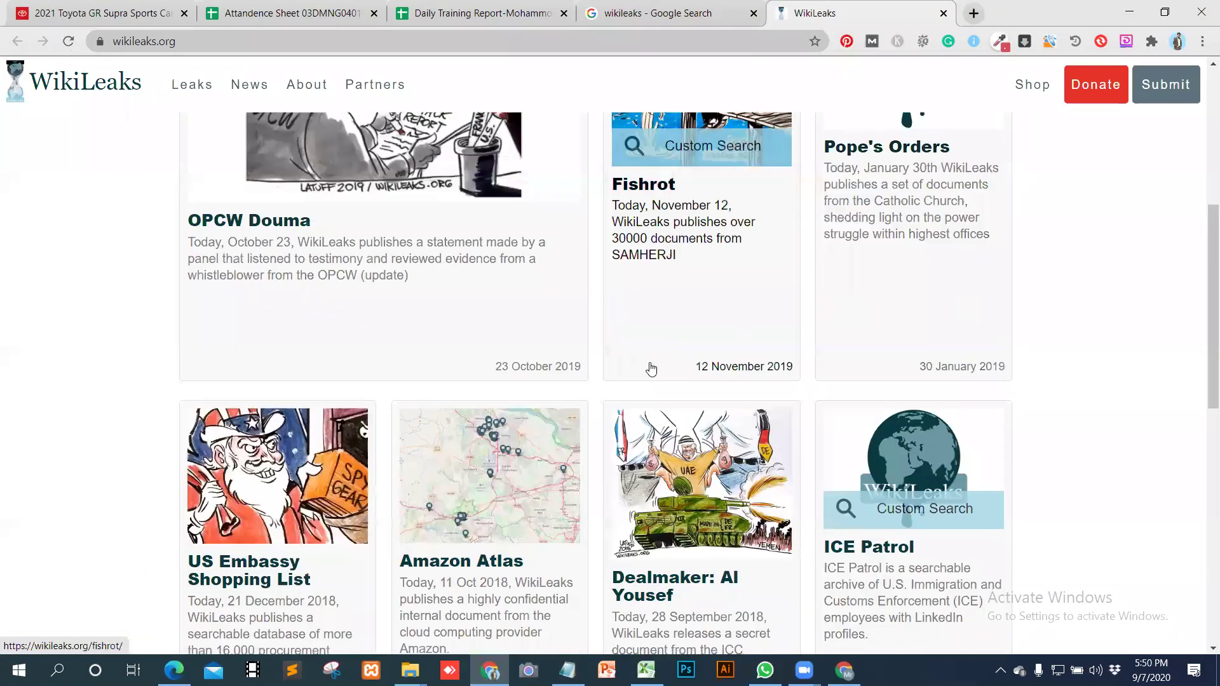
scroll(436, 381, down, 6)
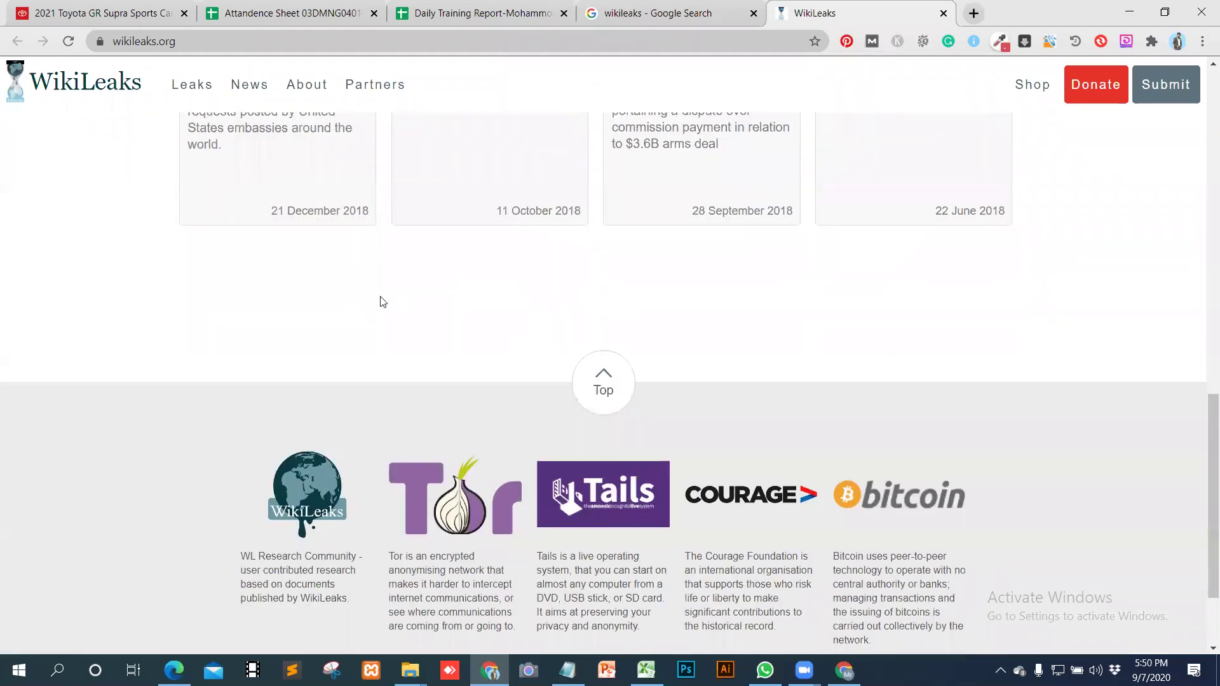
scroll(473, 278, up, 2)
scroll(474, 279, up, 10)
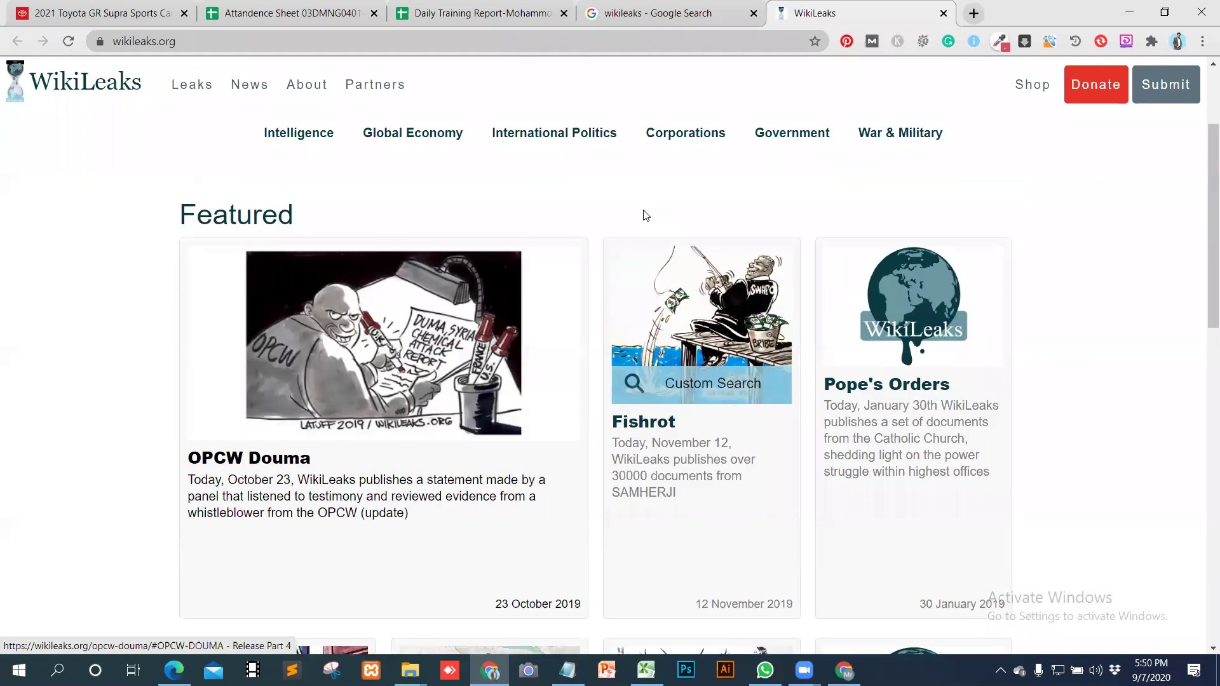
Search WikiLeaks for 'car' and scroll down to the 191,210 results
click(413, 197)
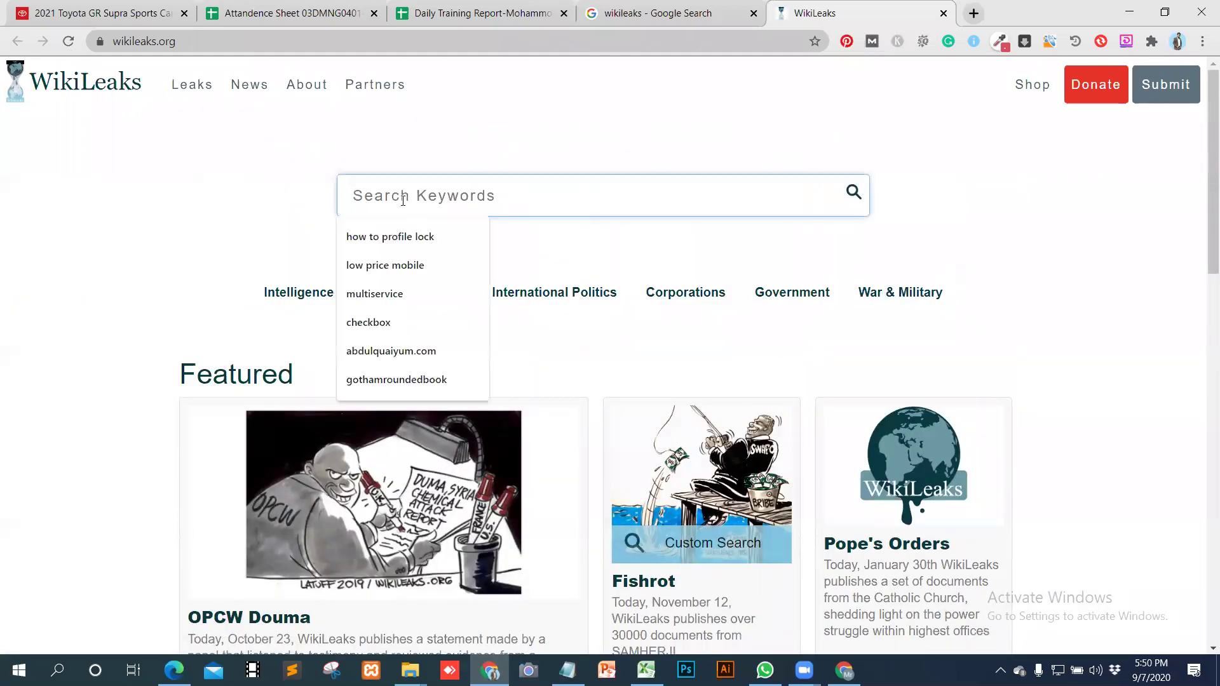
text(car)
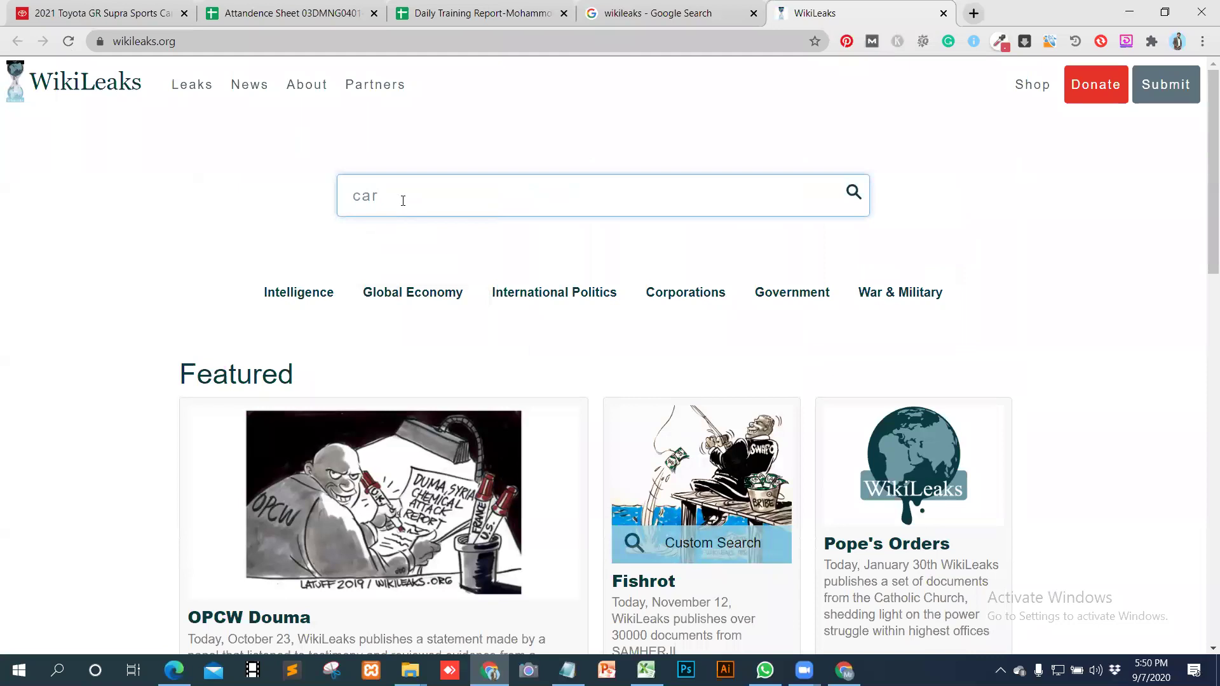
key(Return)
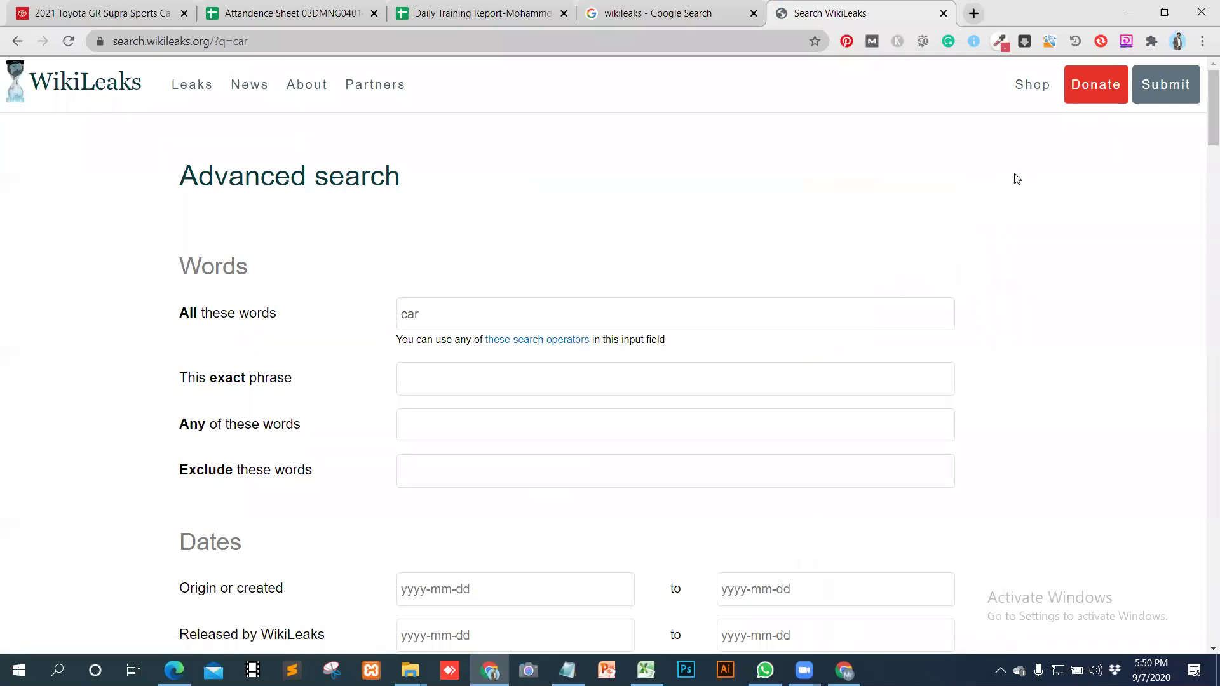
scroll(654, 199, down, 6)
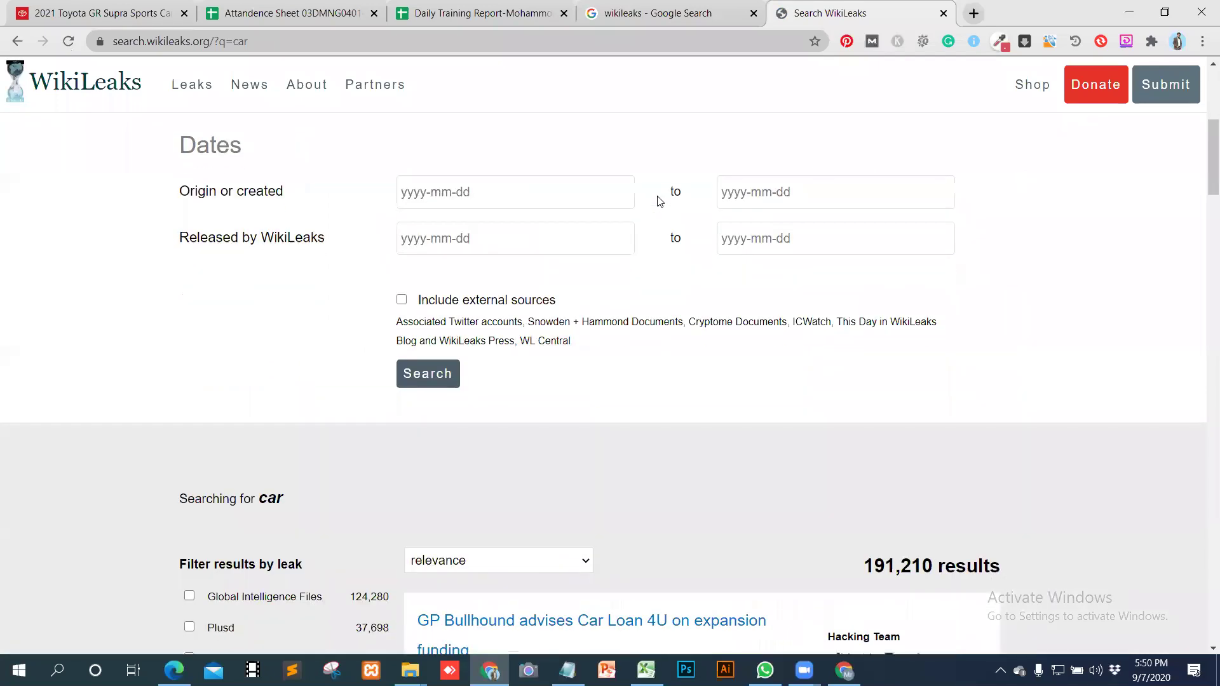
scroll(737, 346, up, 3)
scroll(736, 343, down, 7)
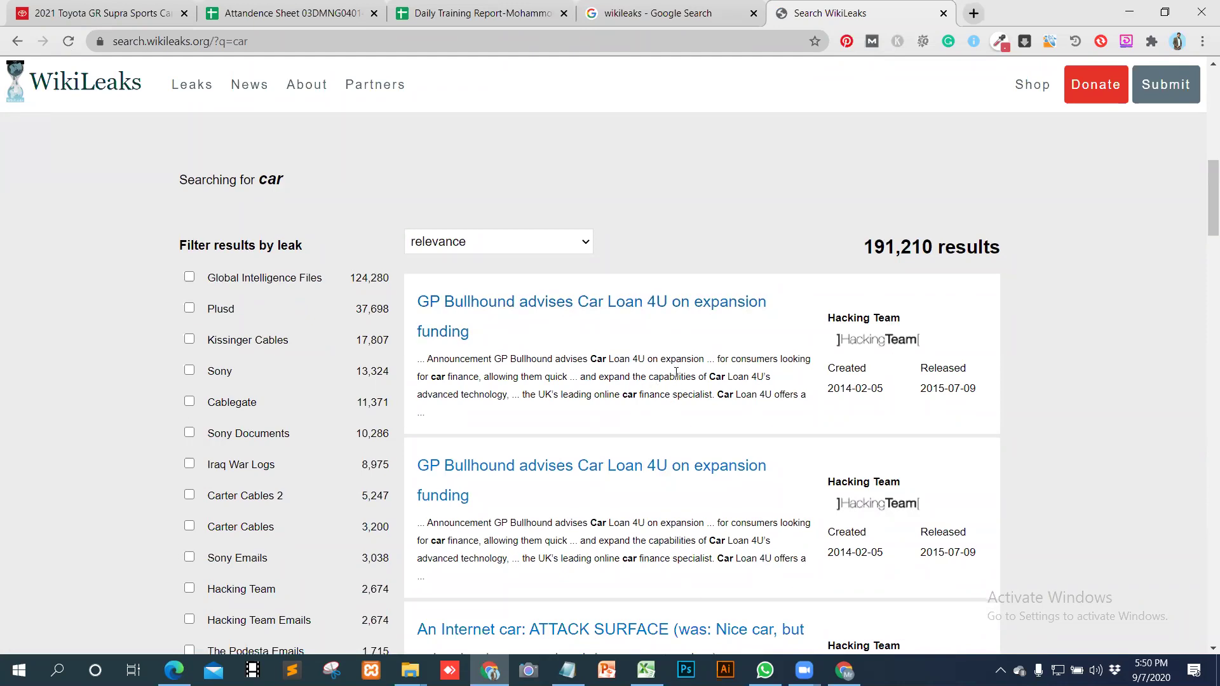
scroll(612, 342, down, 1)
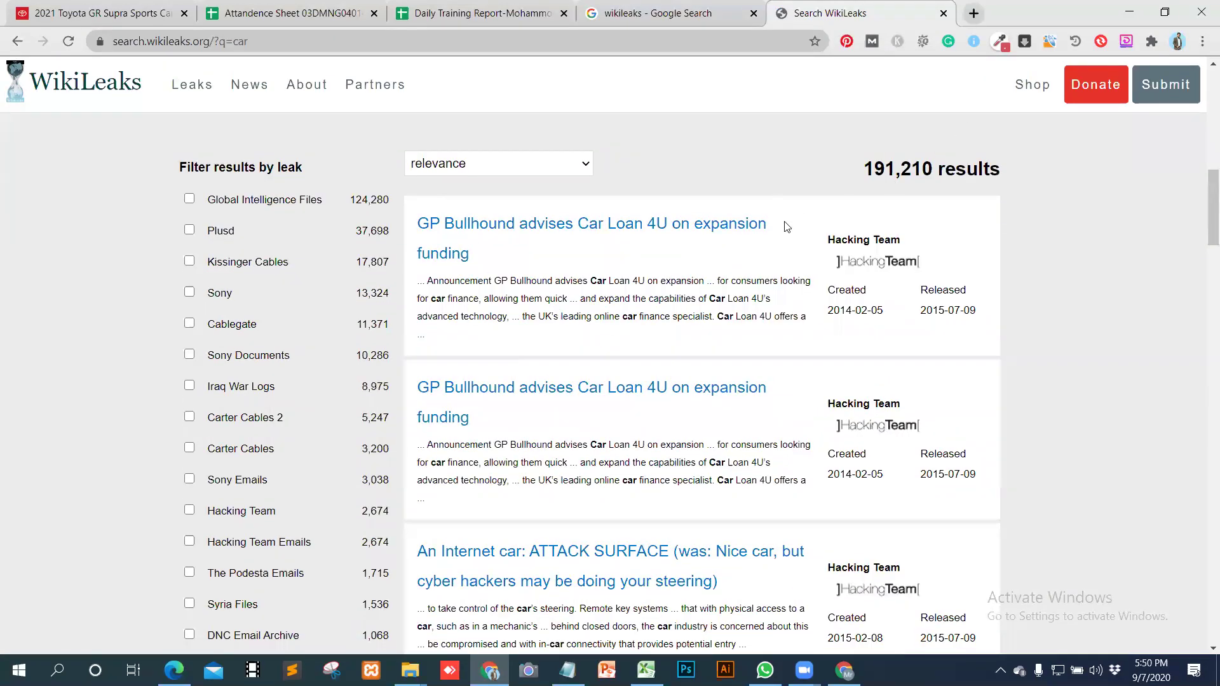
Open the Hacking Team email 'GP Bullhound advises Car Loan 4U on expansion funding' and scroll it
click(570, 230)
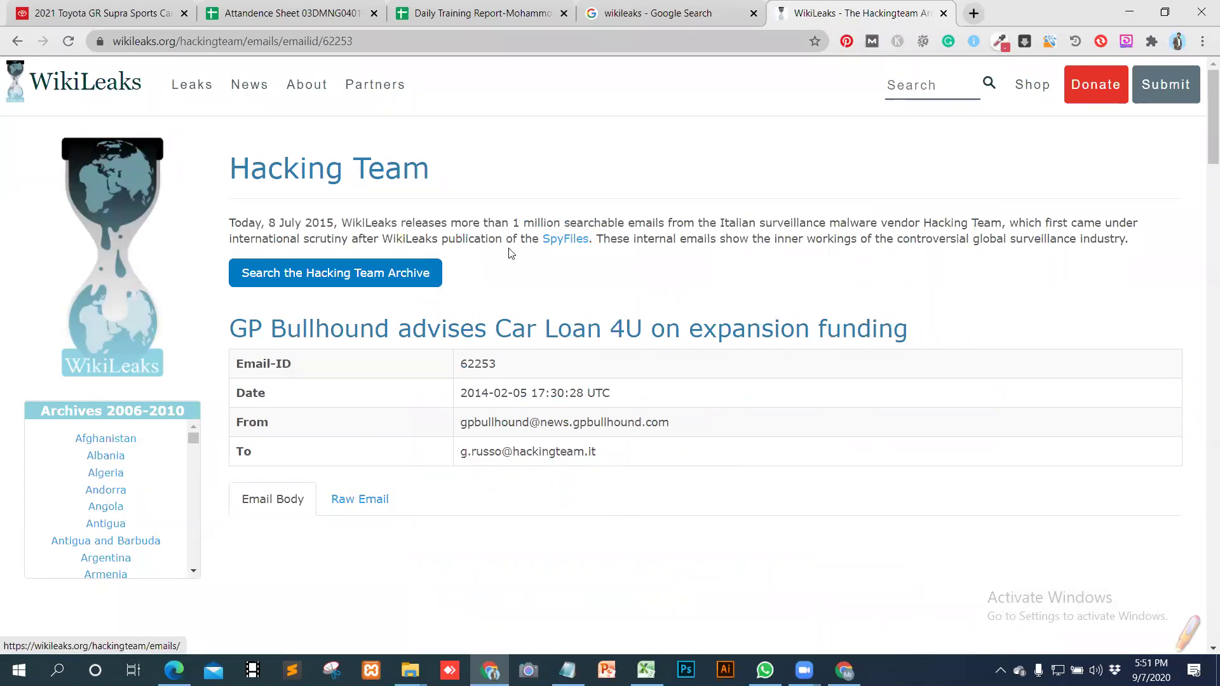
scroll(512, 253, down, 4)
scroll(552, 299, up, 5)
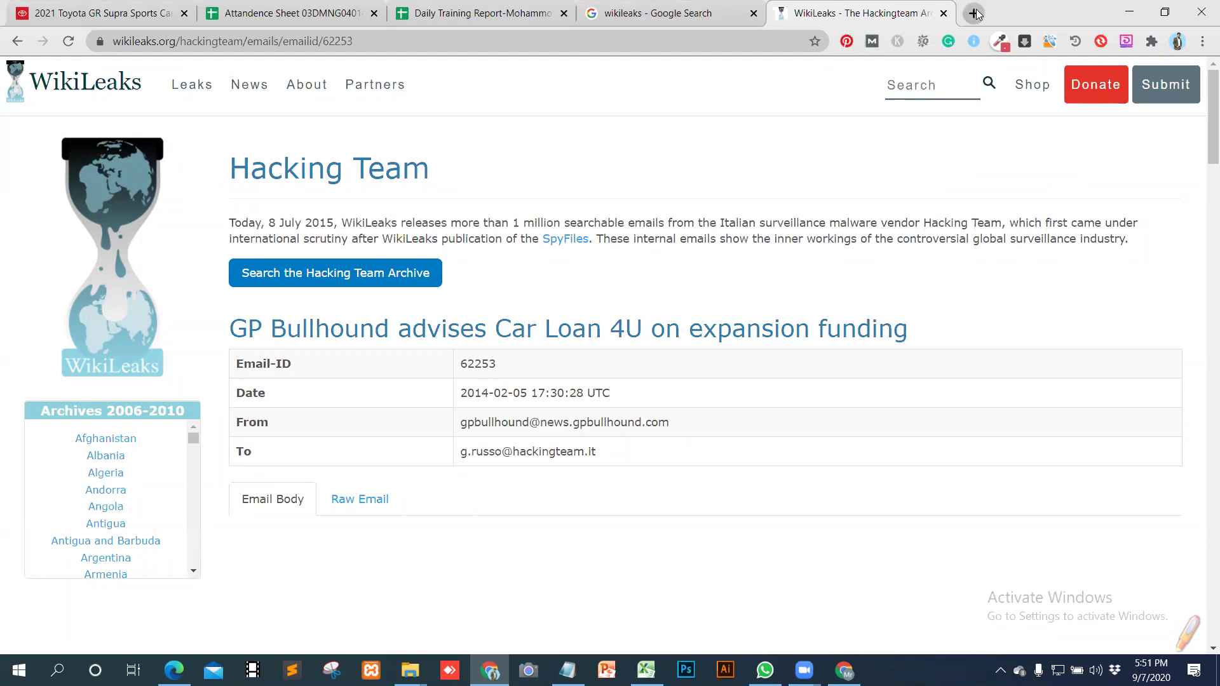
Close the WikiLeaks email tab and look over the remaining page
click(943, 13)
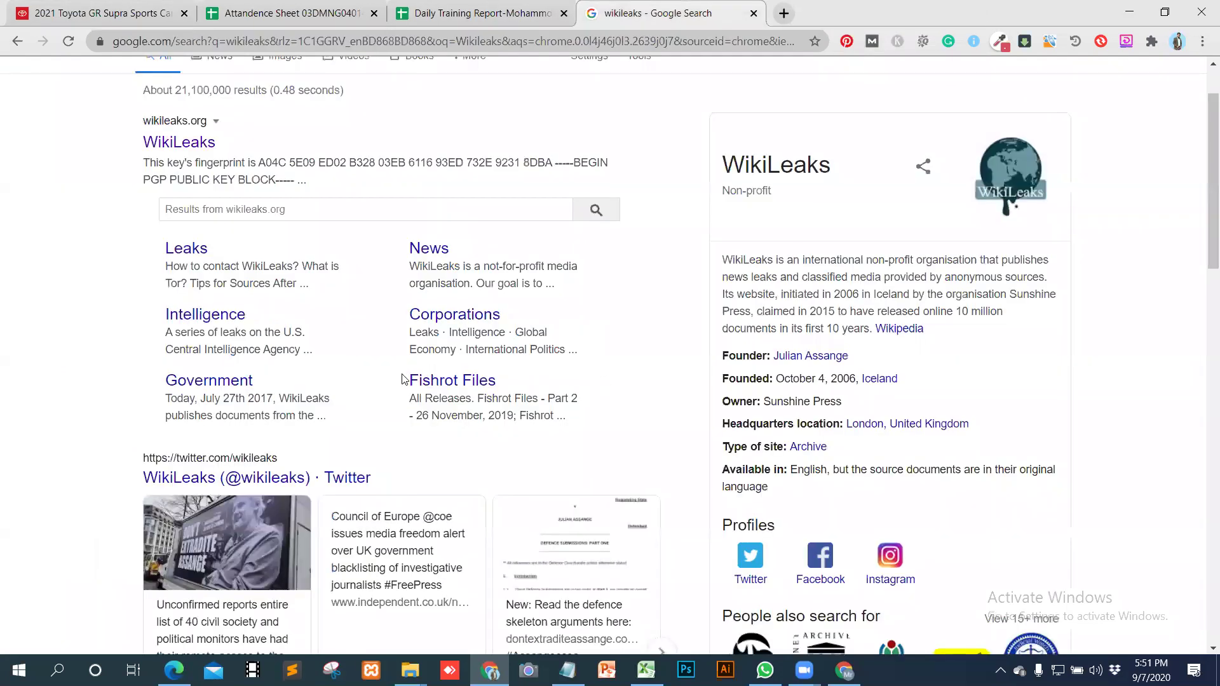
scroll(402, 379, up, 2)
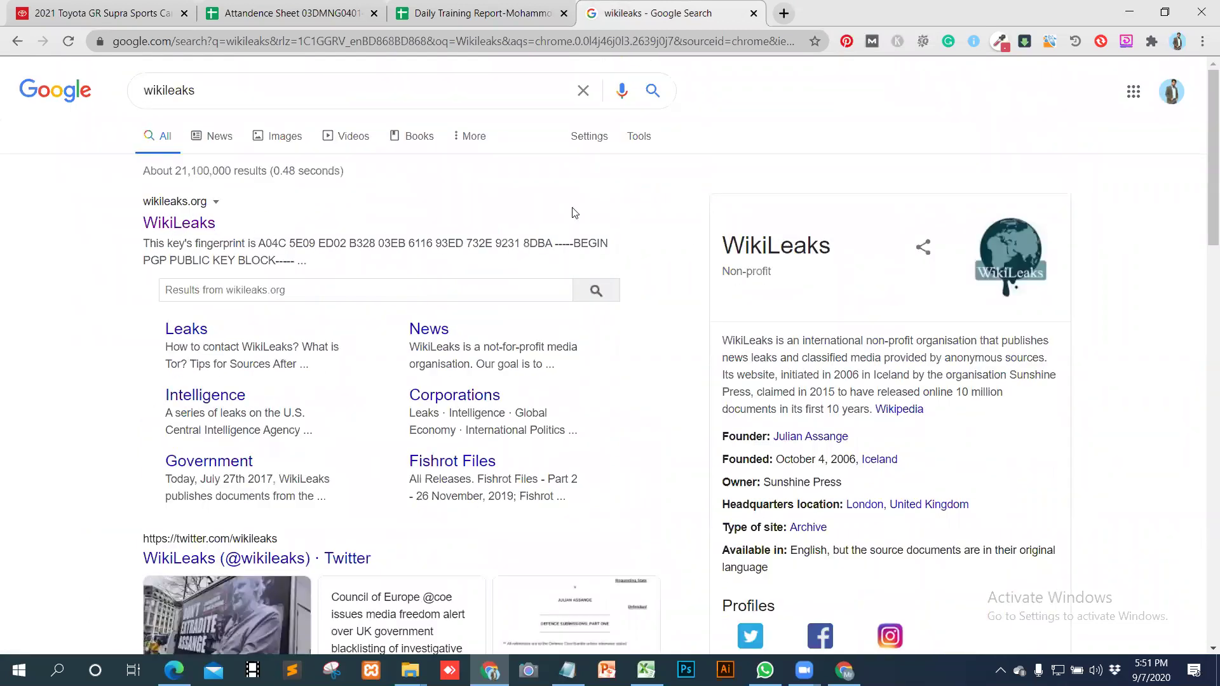
scroll(714, 289, down, 3)
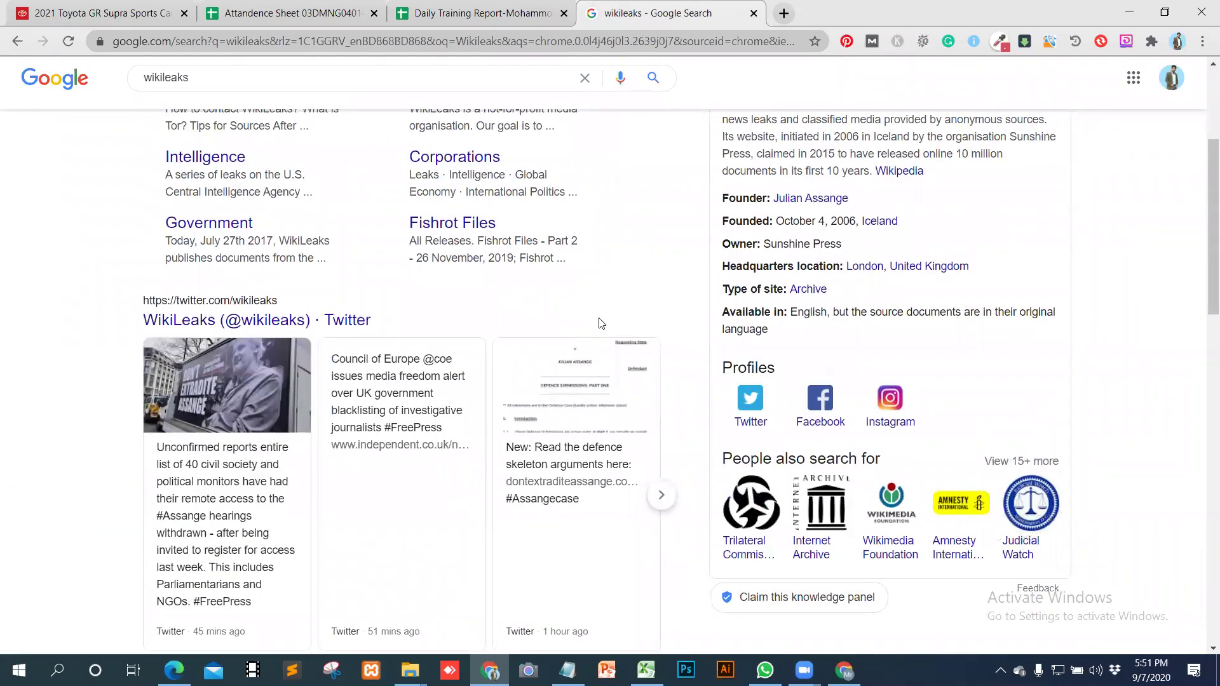
scroll(601, 323, down, 1)
scroll(595, 255, up, 1)
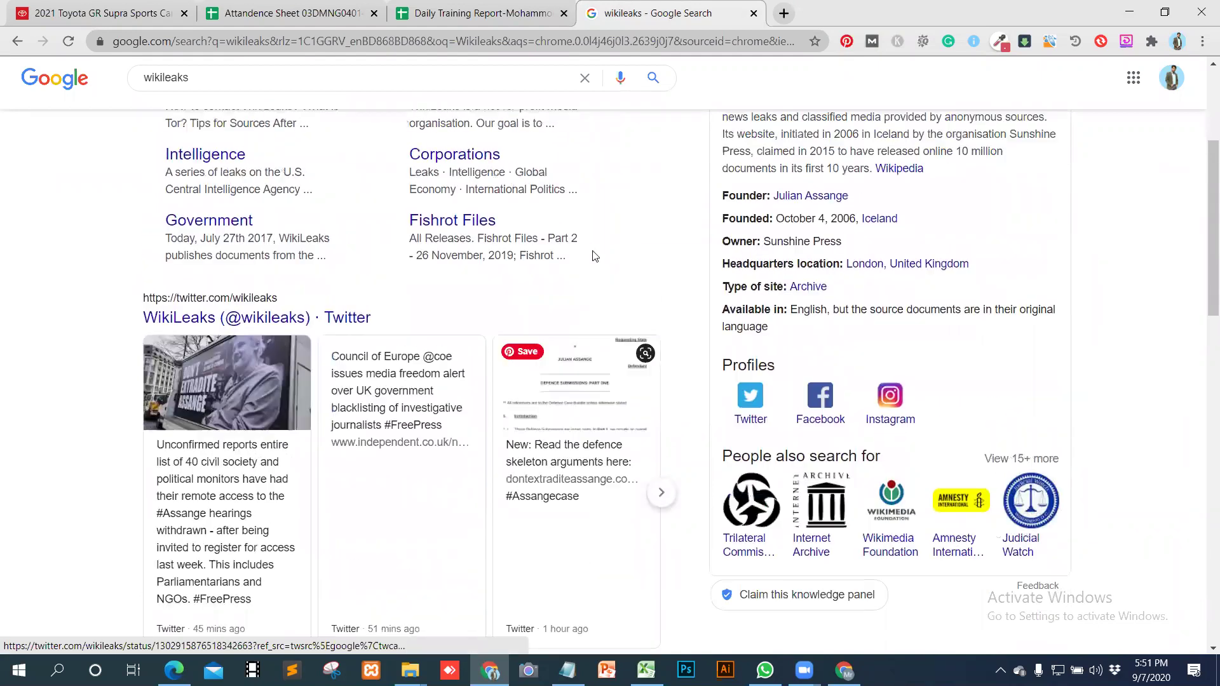
Search Google for 'car related website in usa' in a new tab
key(ctrl+t)
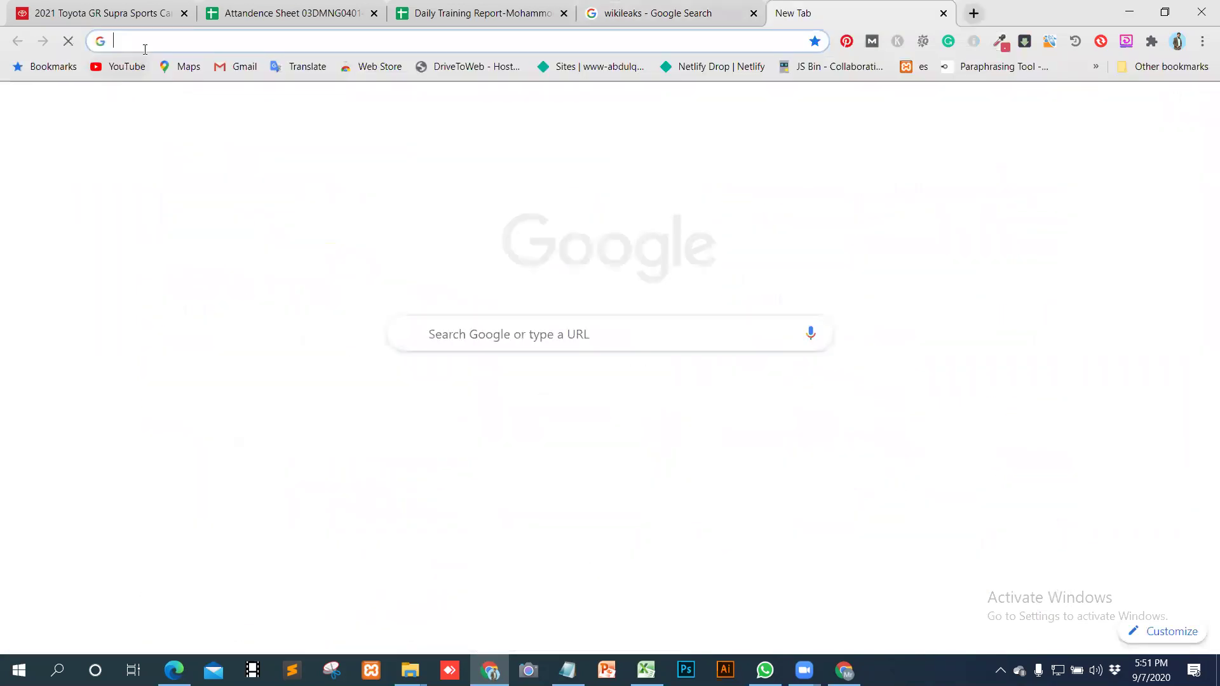
click(146, 42)
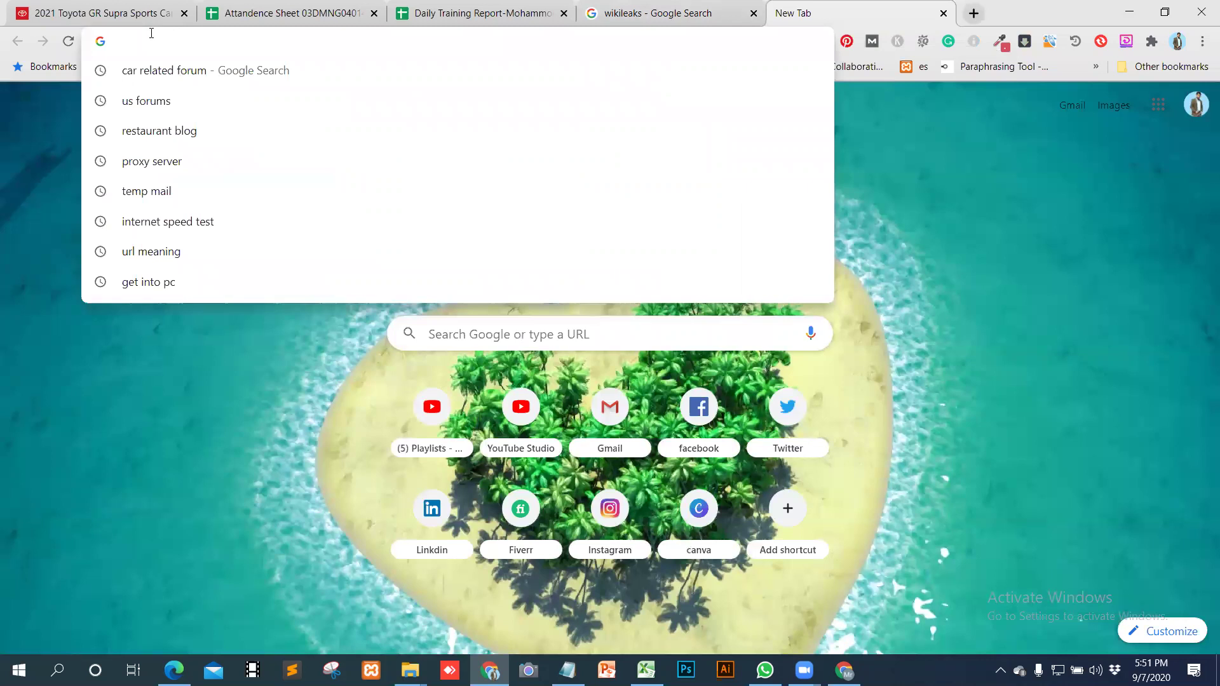
text(car)
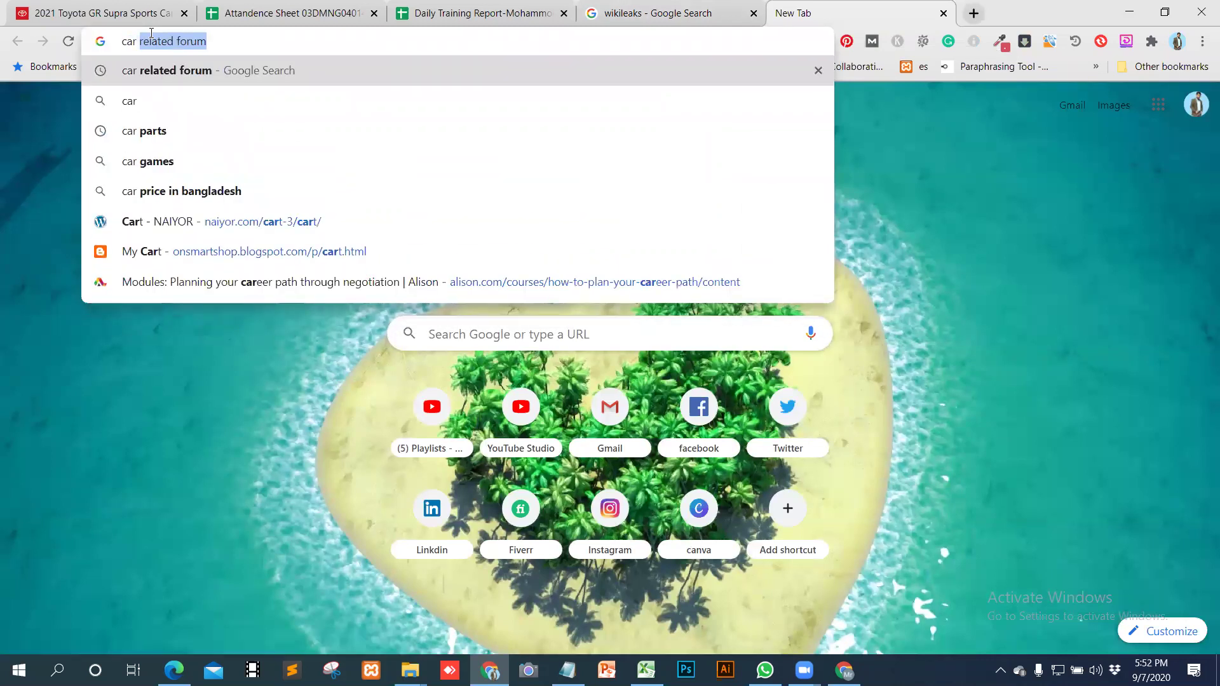
key(Right)
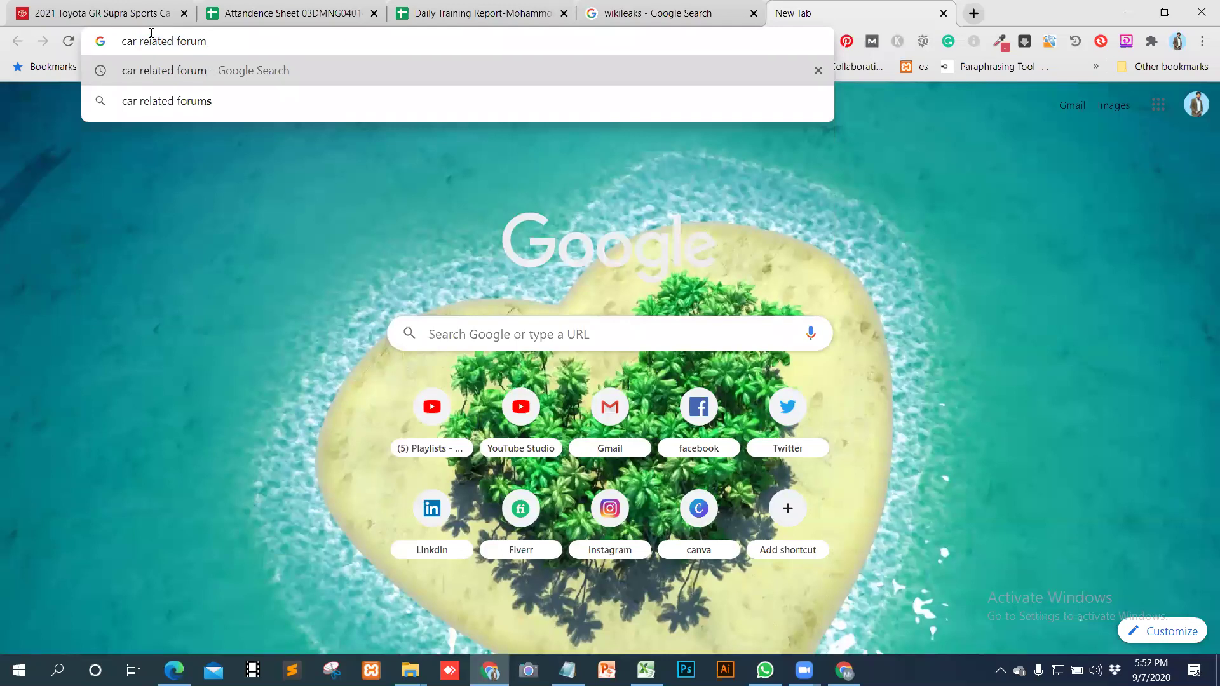
key(BackSpace)
key(BackSpace)
key(BackSpace)
key(BackSpace)
key(BackSpace)
text(w)
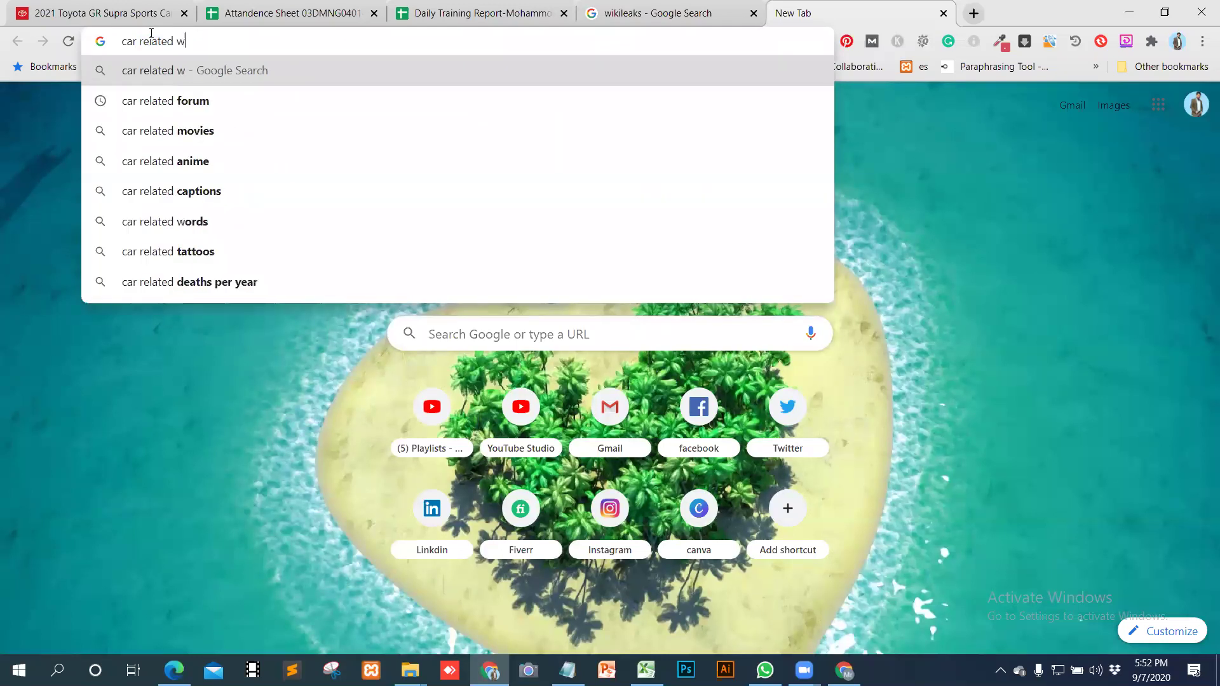
text(ebsite in )
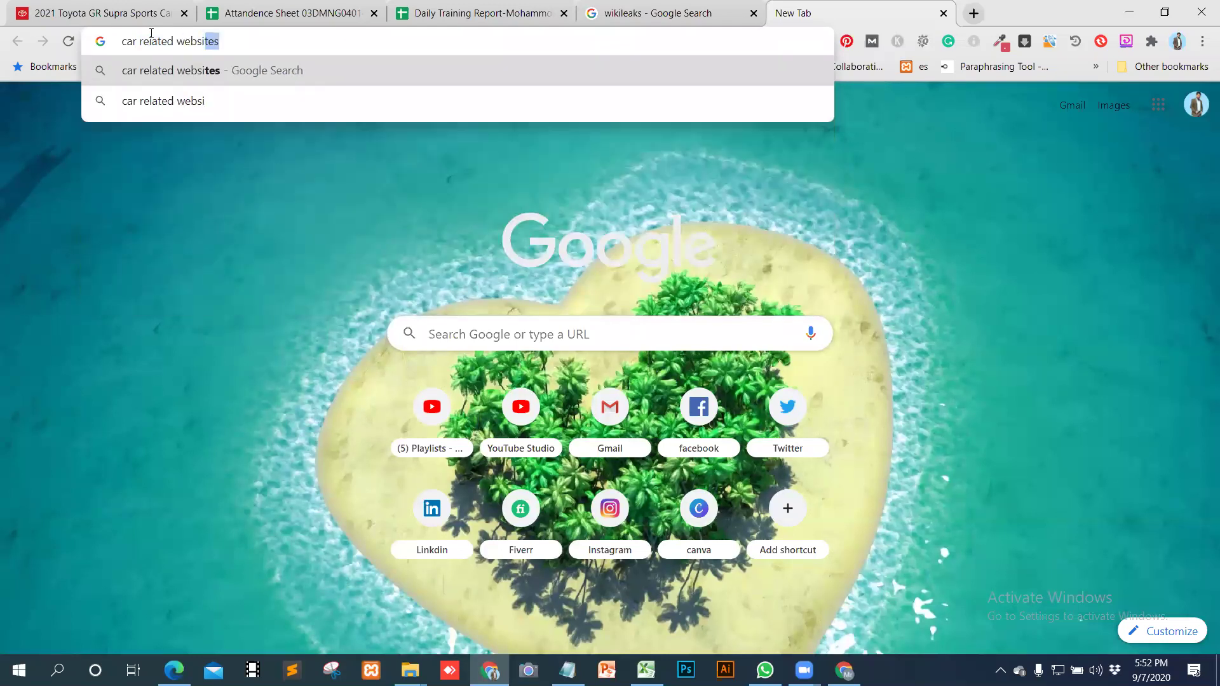
text(usa)
key(Return)
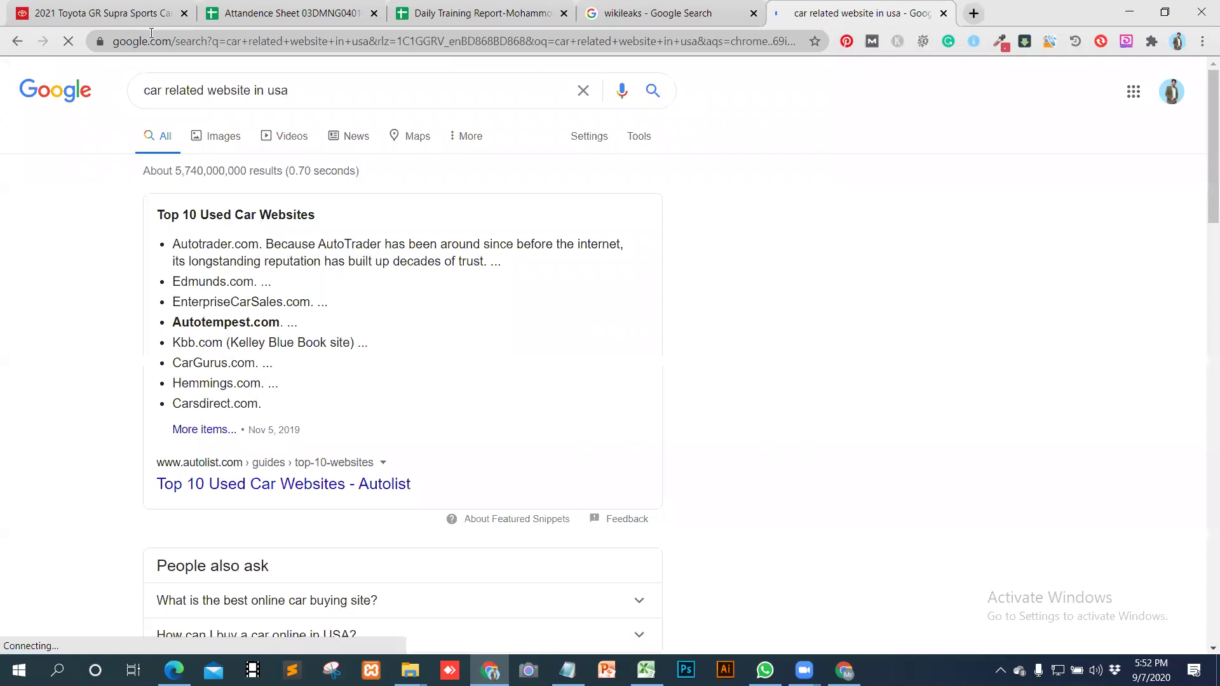
Open the cars.com result and scroll through its New Car Reviews page
scroll(165, 435, down, 5)
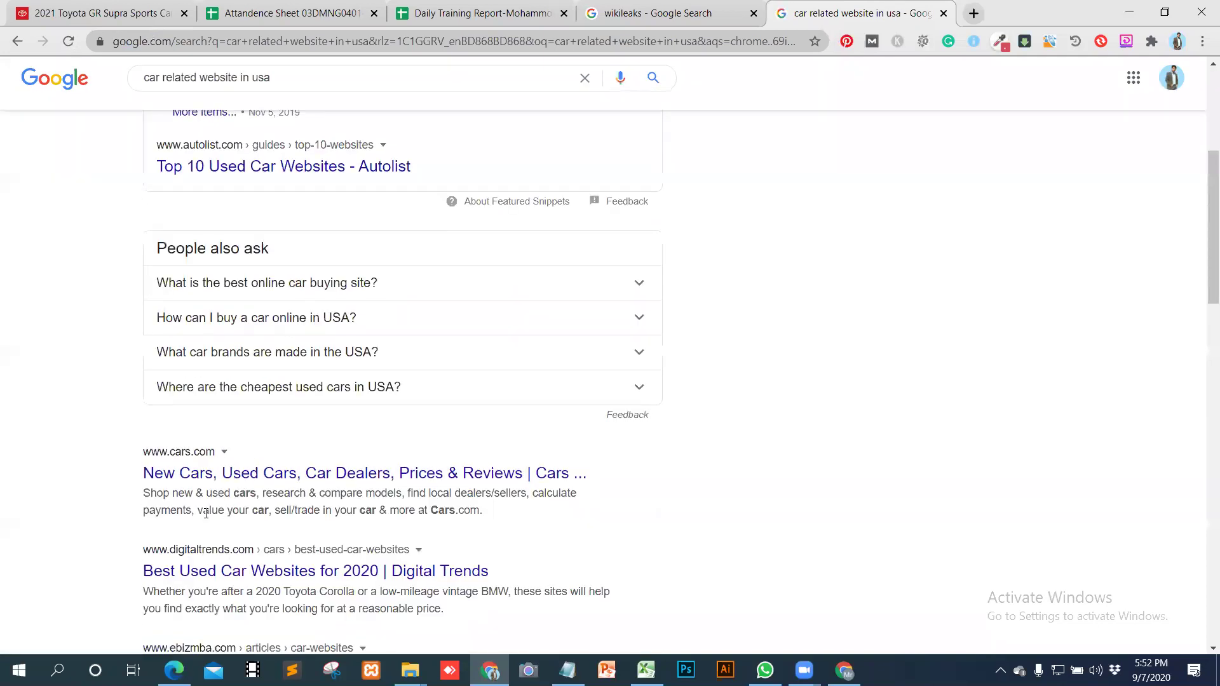
click(431, 481)
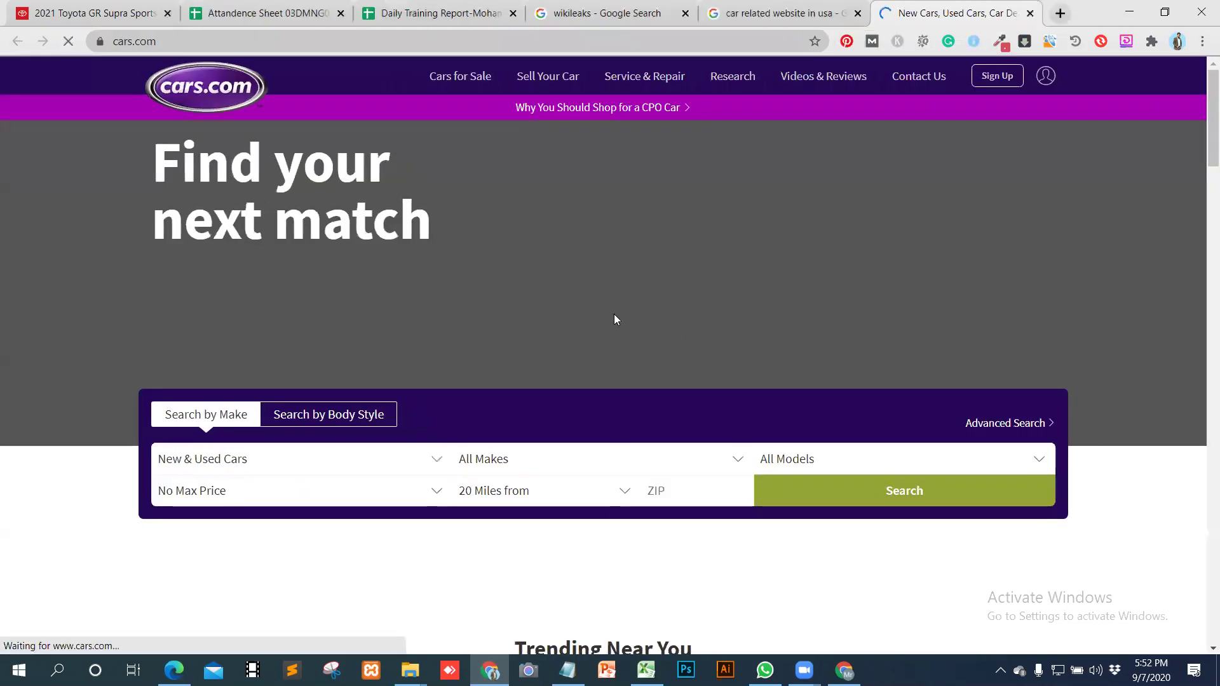
scroll(685, 293, down, 10)
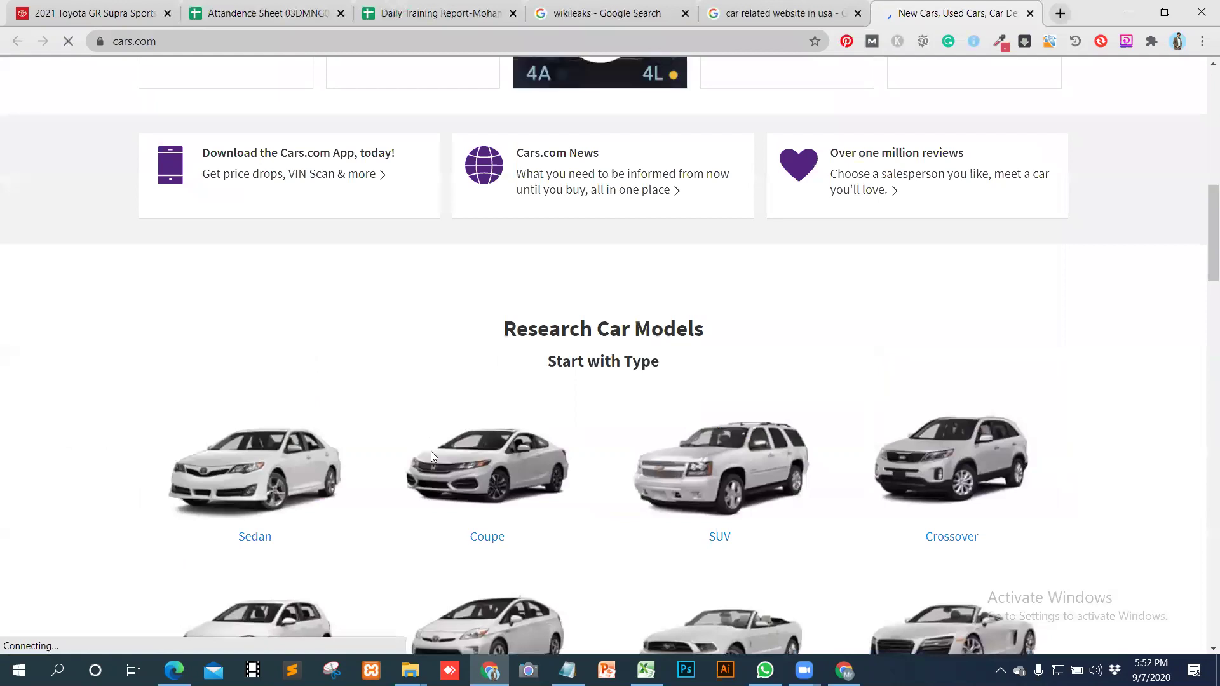
scroll(431, 451, down, 3)
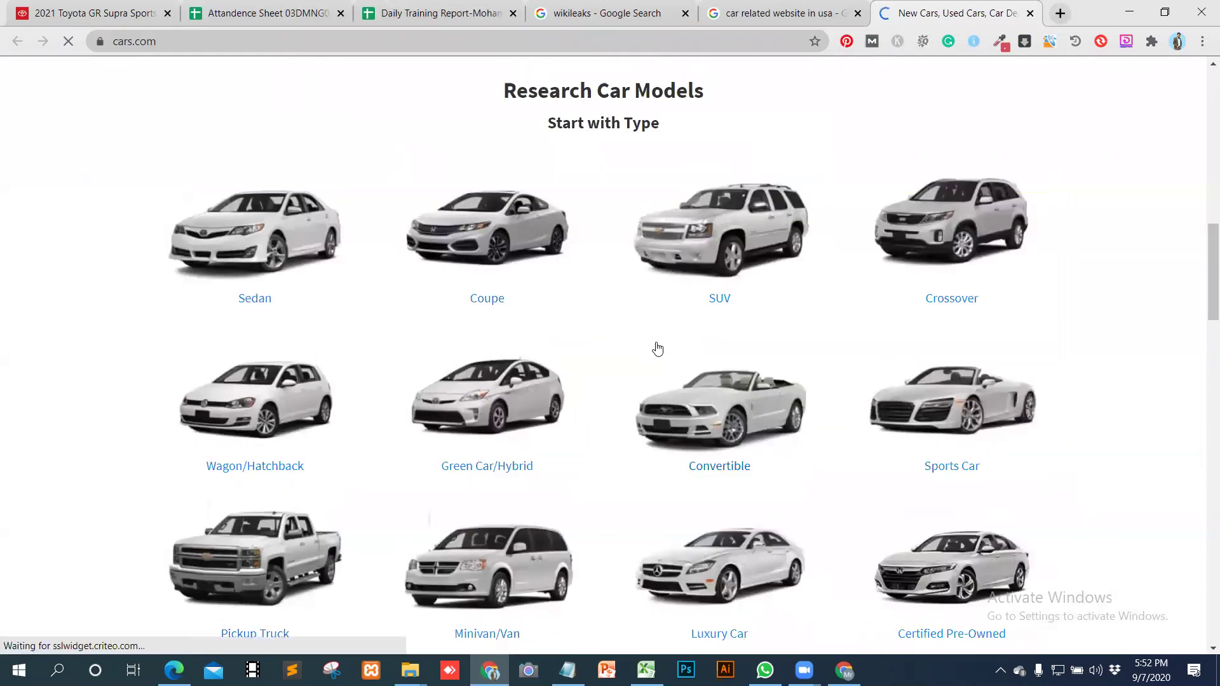
scroll(640, 340, down, 12)
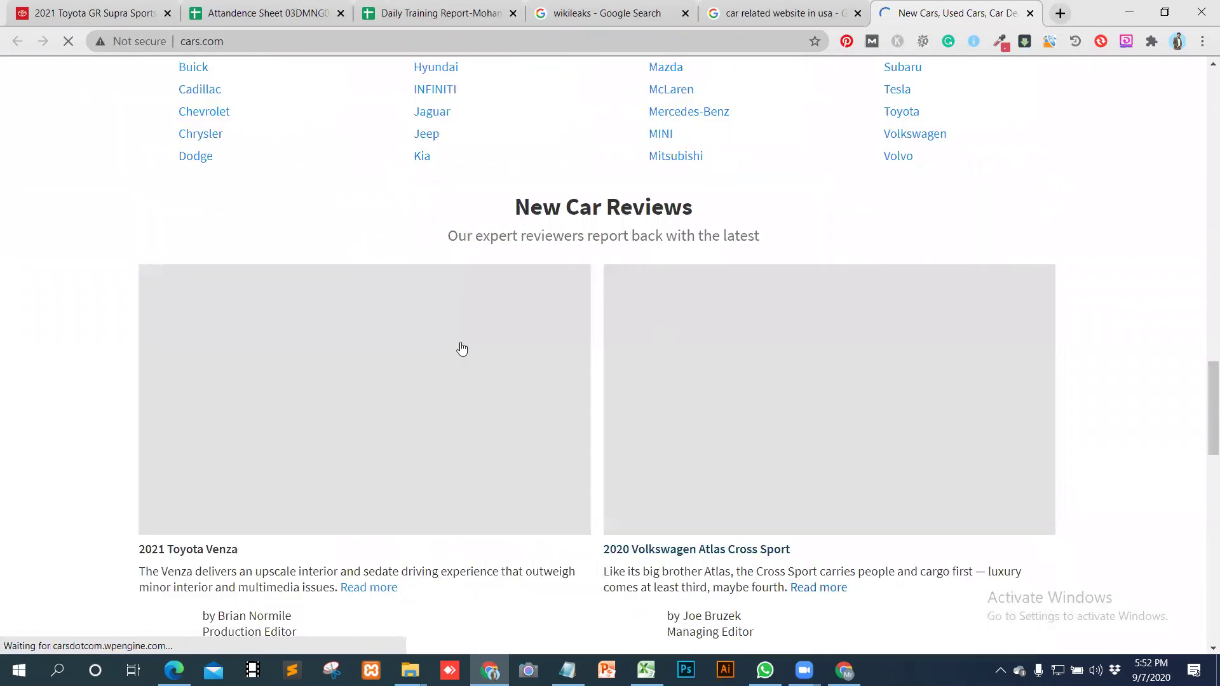
scroll(298, 435, down, 2)
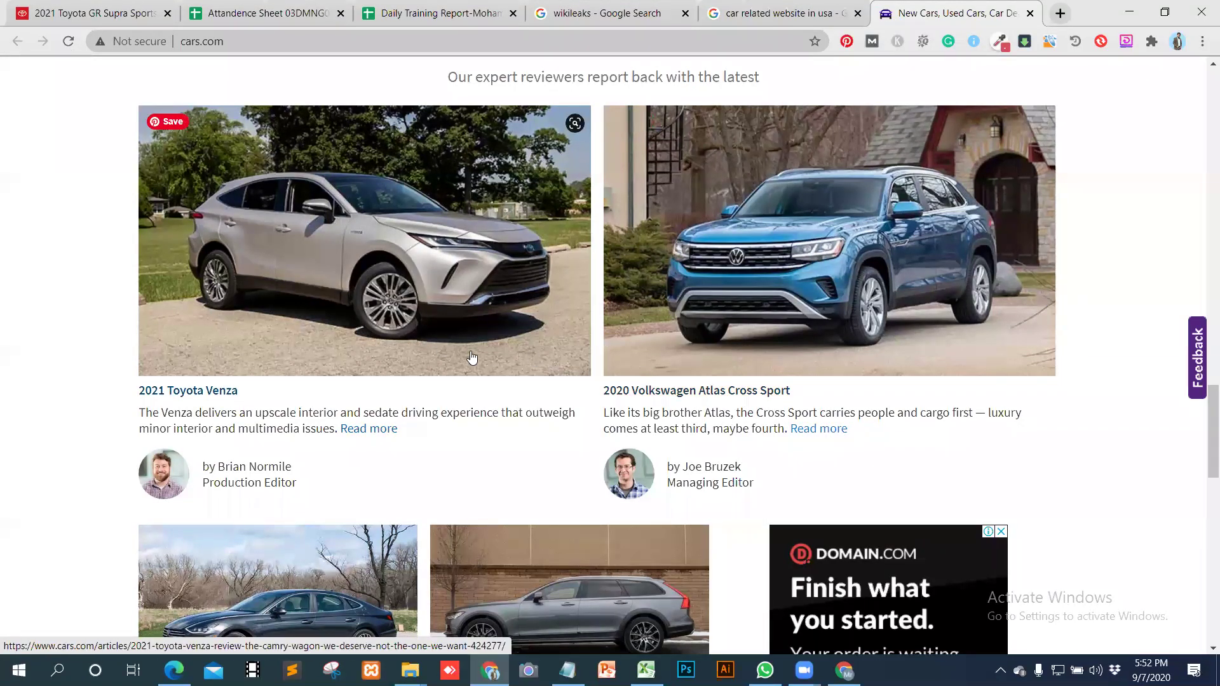
scroll(471, 358, down, 1)
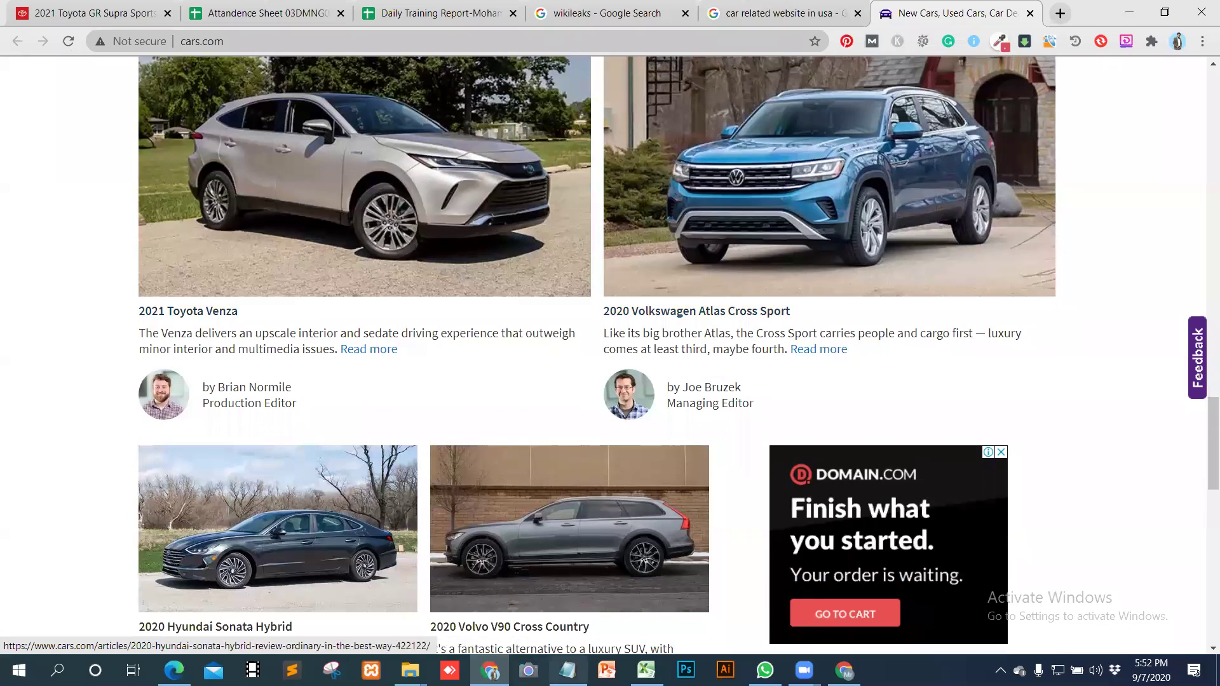
click(568, 670)
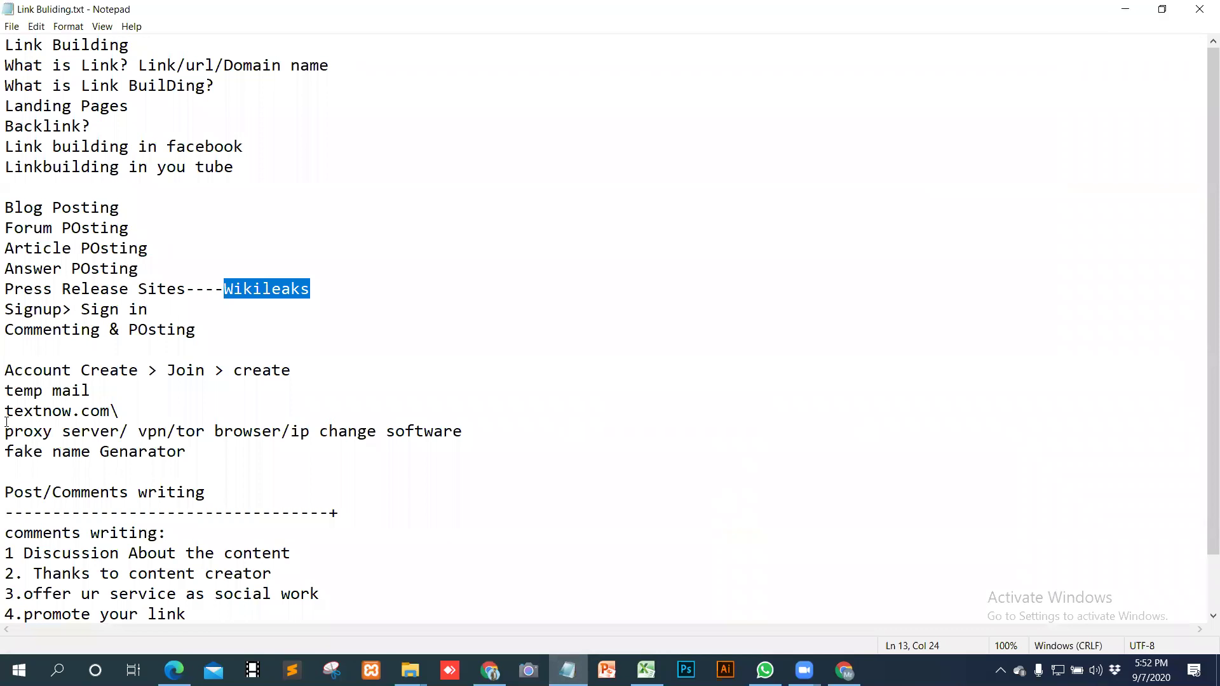
scroll(429, 391, down, 1)
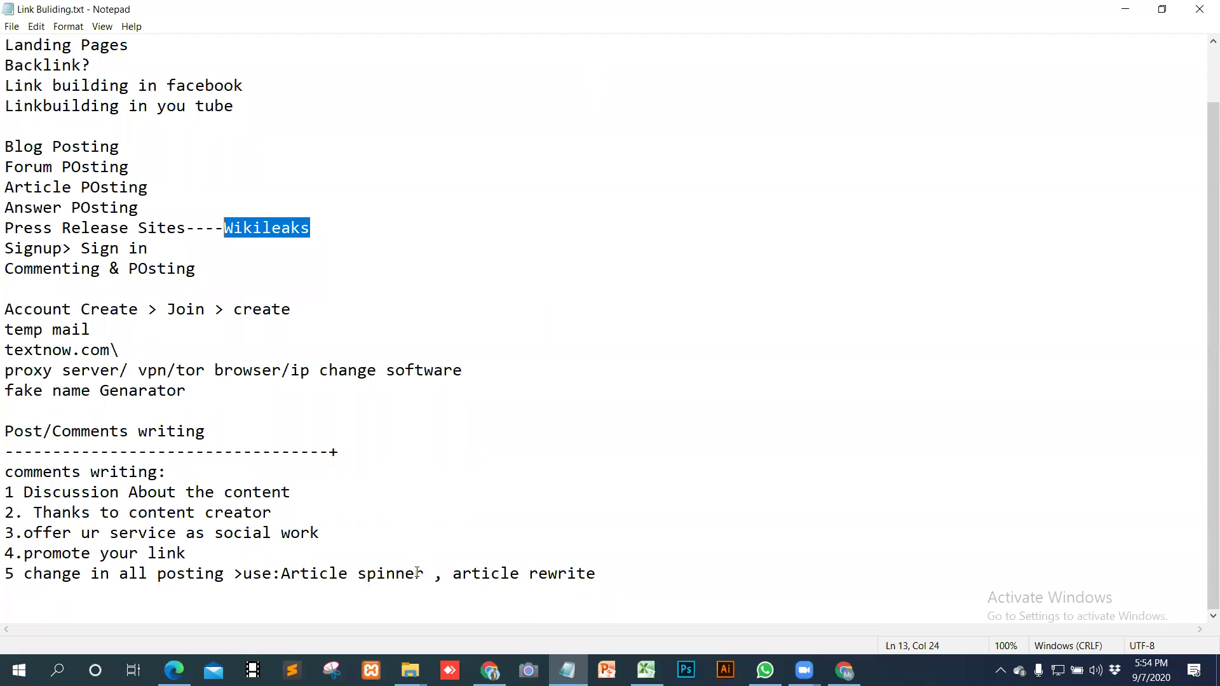
drag(428, 574, 282, 577)
key(ctrl+c)
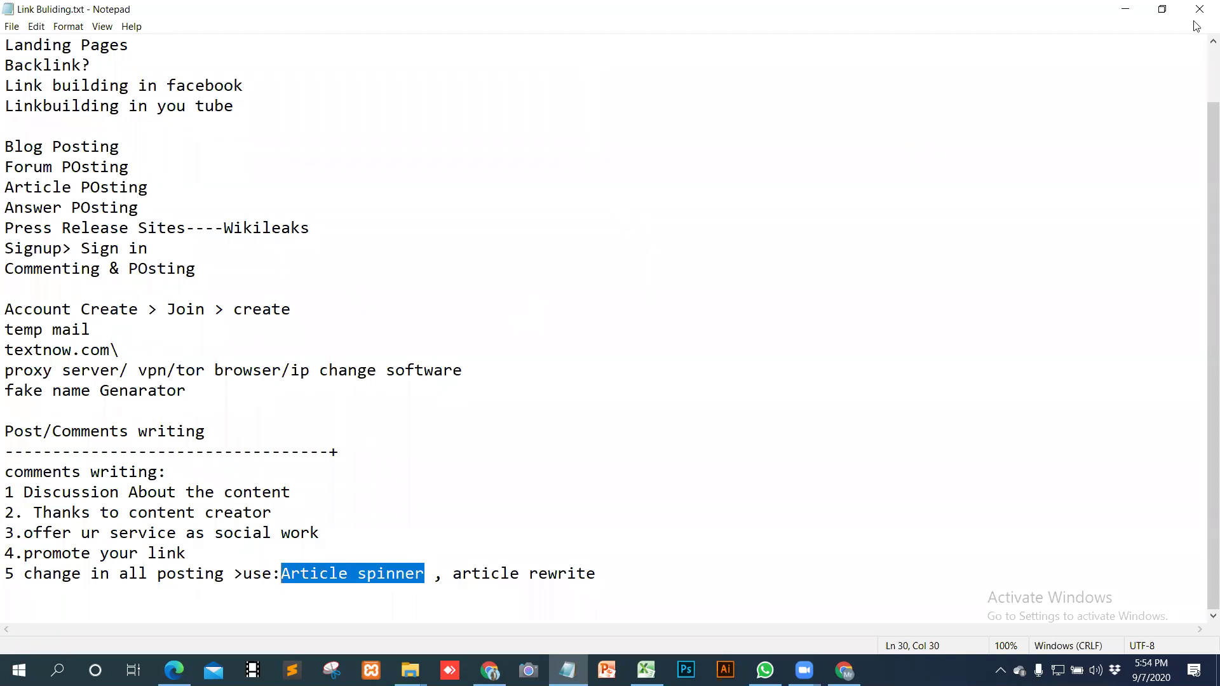
click(1131, 8)
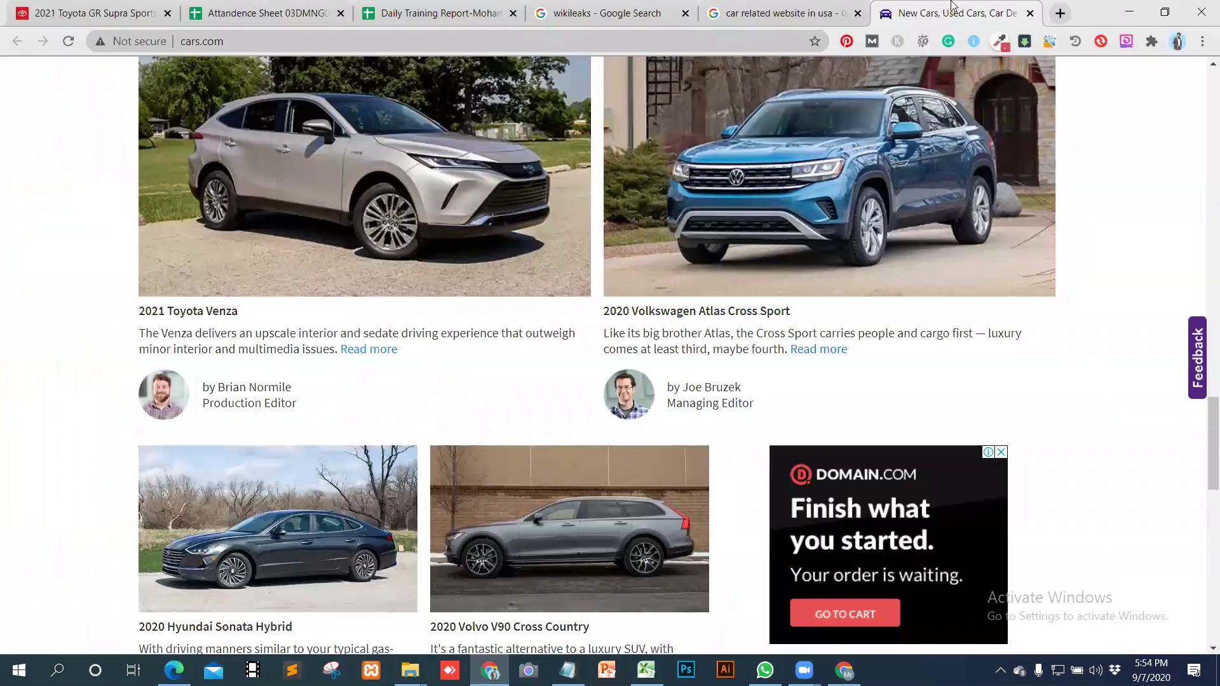
Close the cars.com, car-website search and wikileaks search tabs
click(1030, 13)
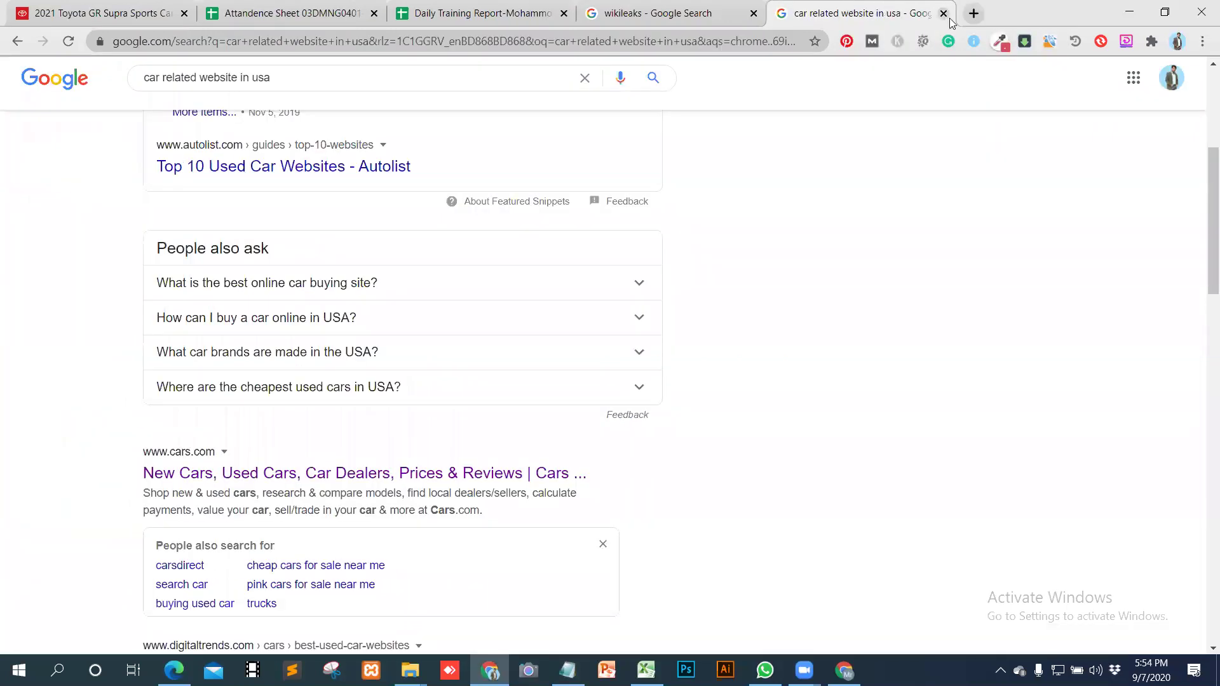
click(943, 14)
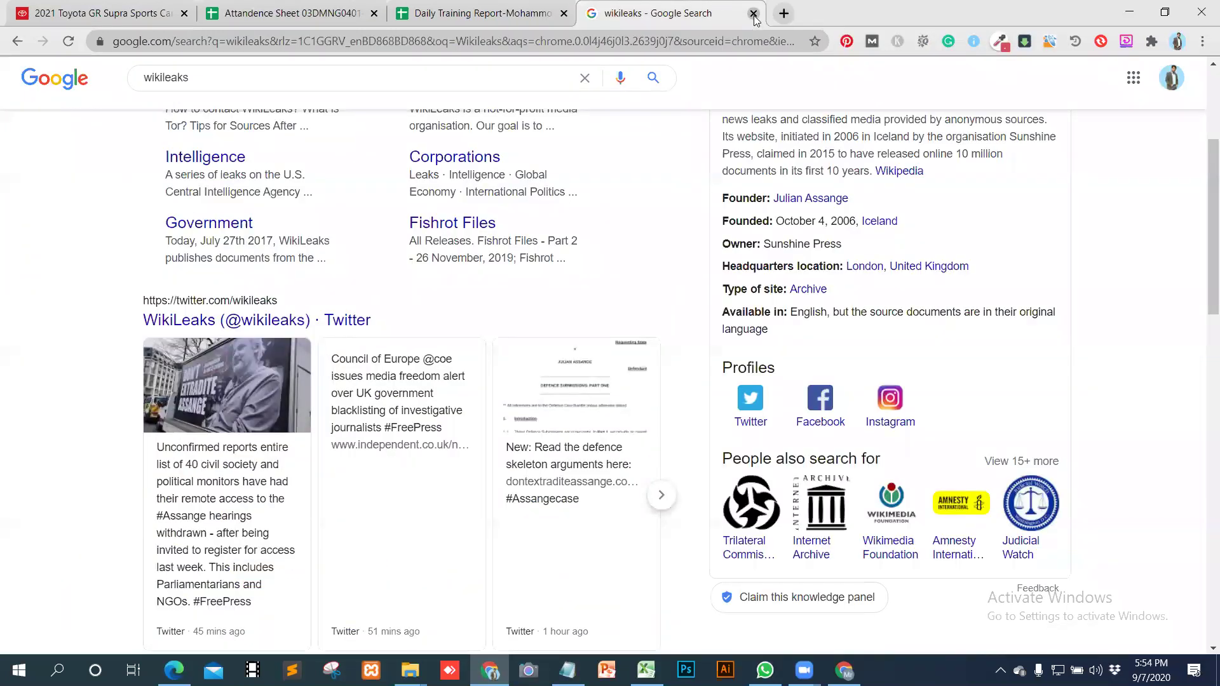
click(754, 14)
Search Google for the pasted term 'Article spinner' in a new tab
click(595, 14)
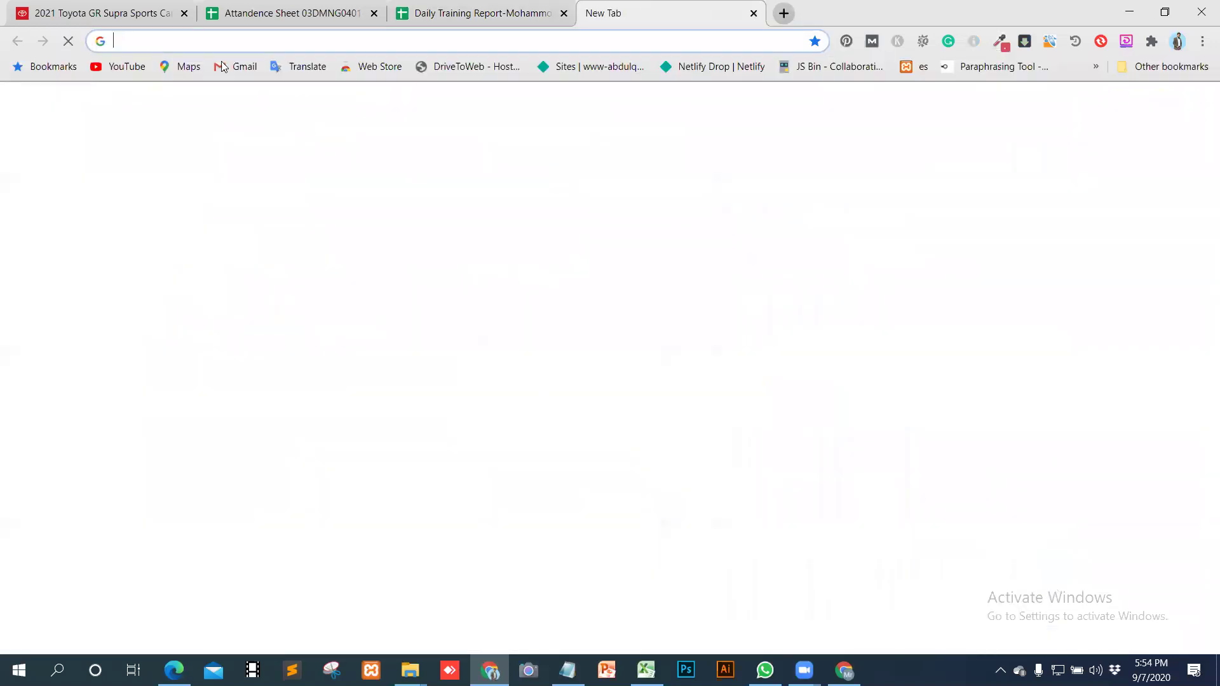
click(204, 41)
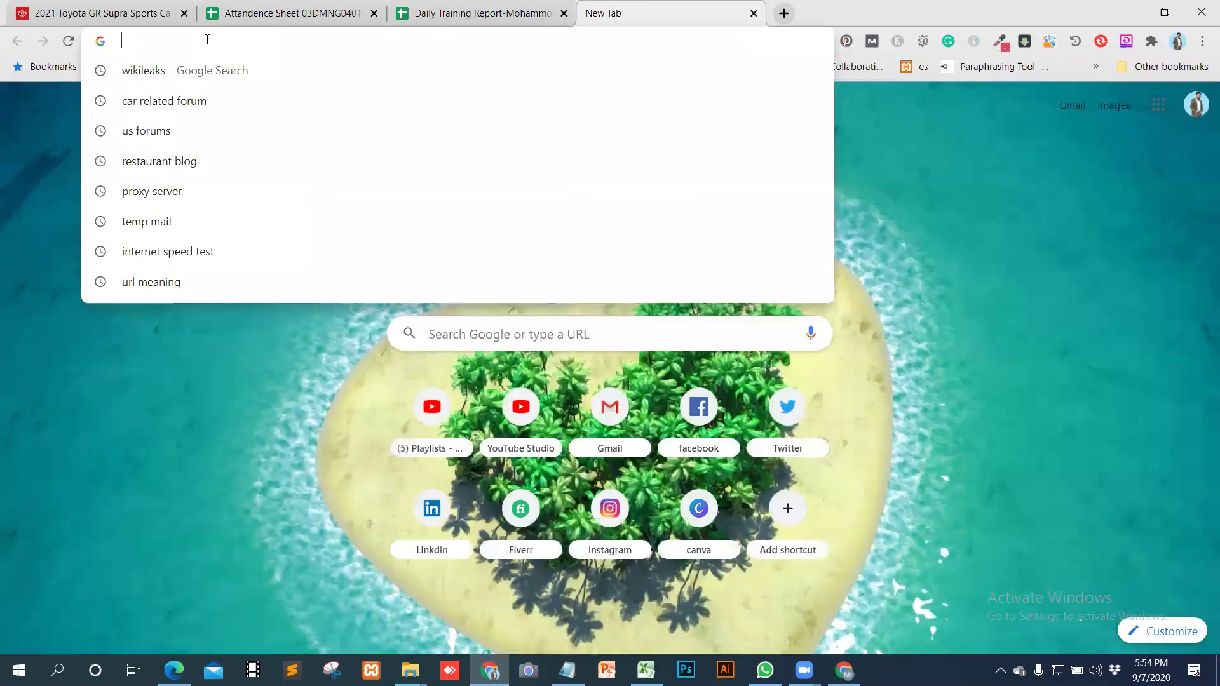
key(ctrl+v)
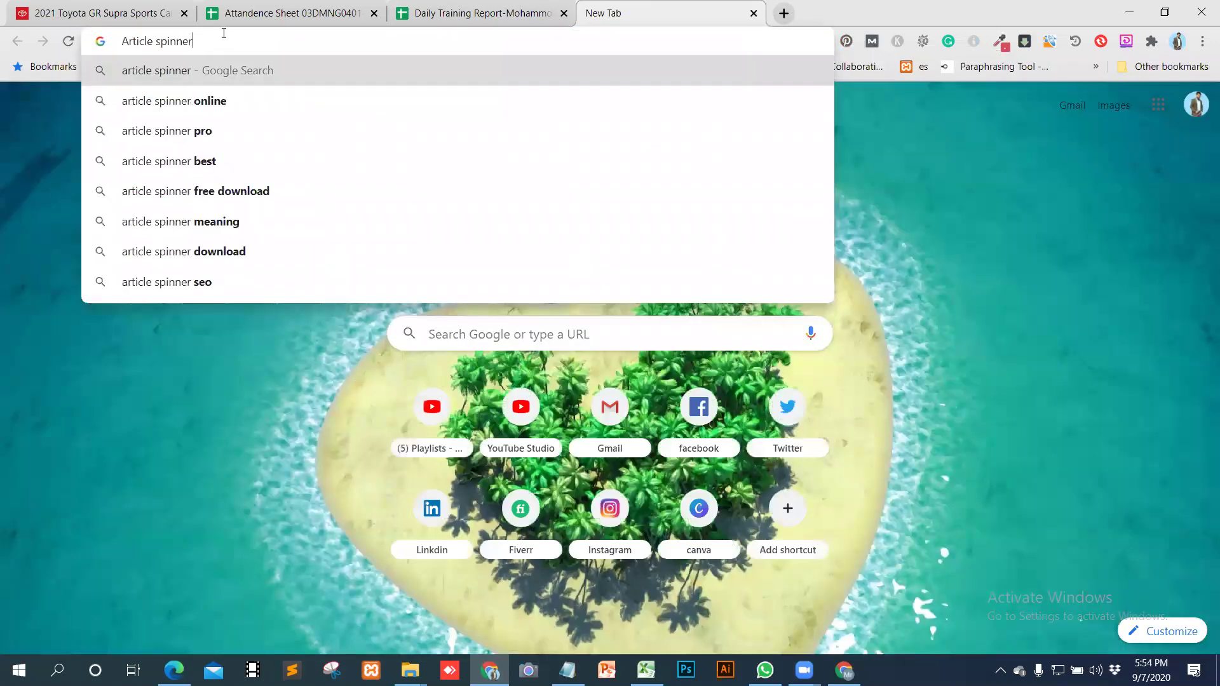
key(Return)
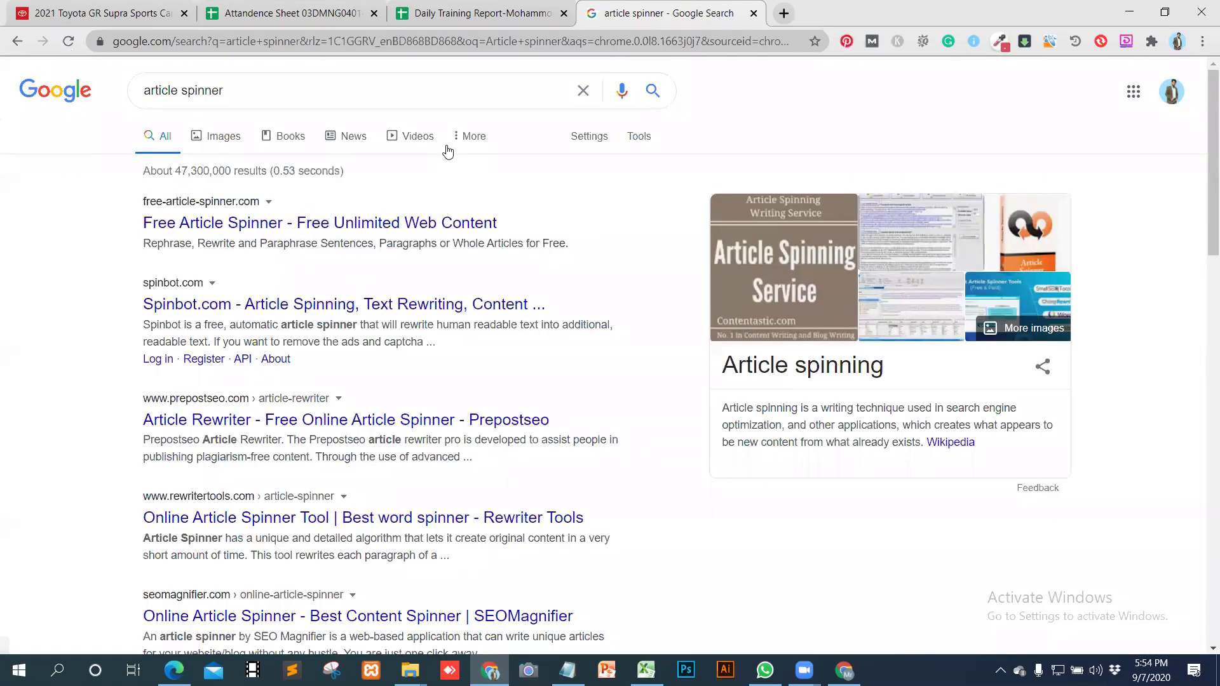
On free-article-spinner.com, enter 'this is an awesome car' and pass the reCAPTCHA
click(257, 225)
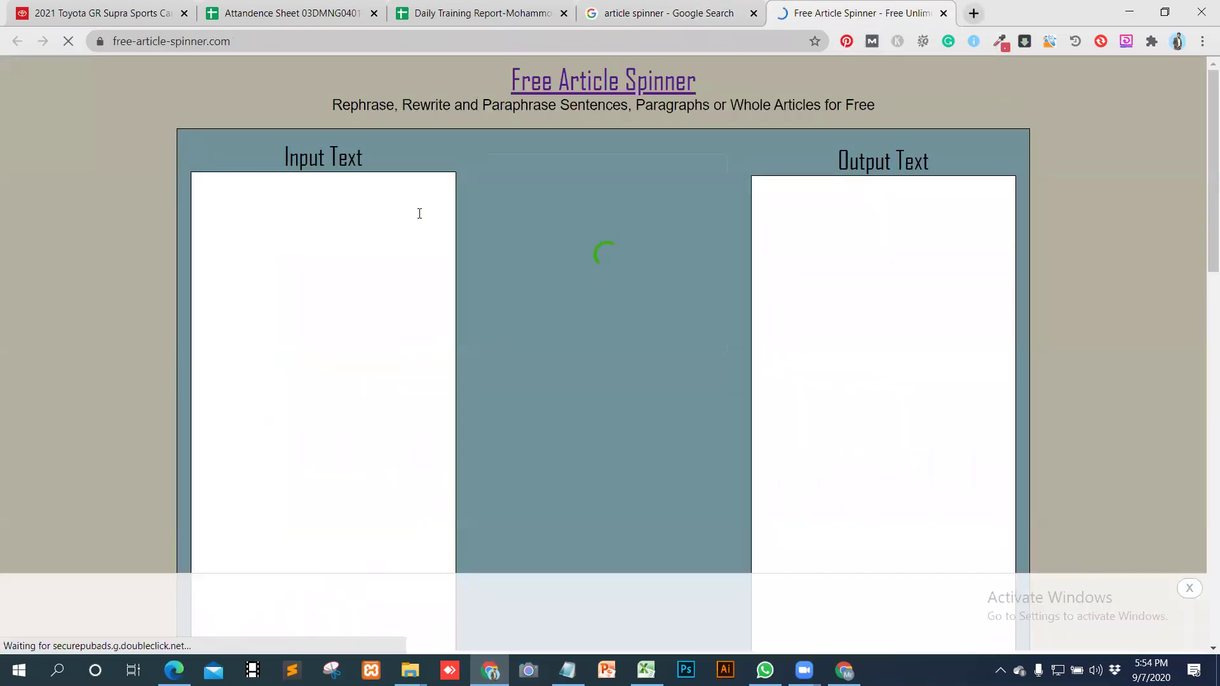
click(333, 228)
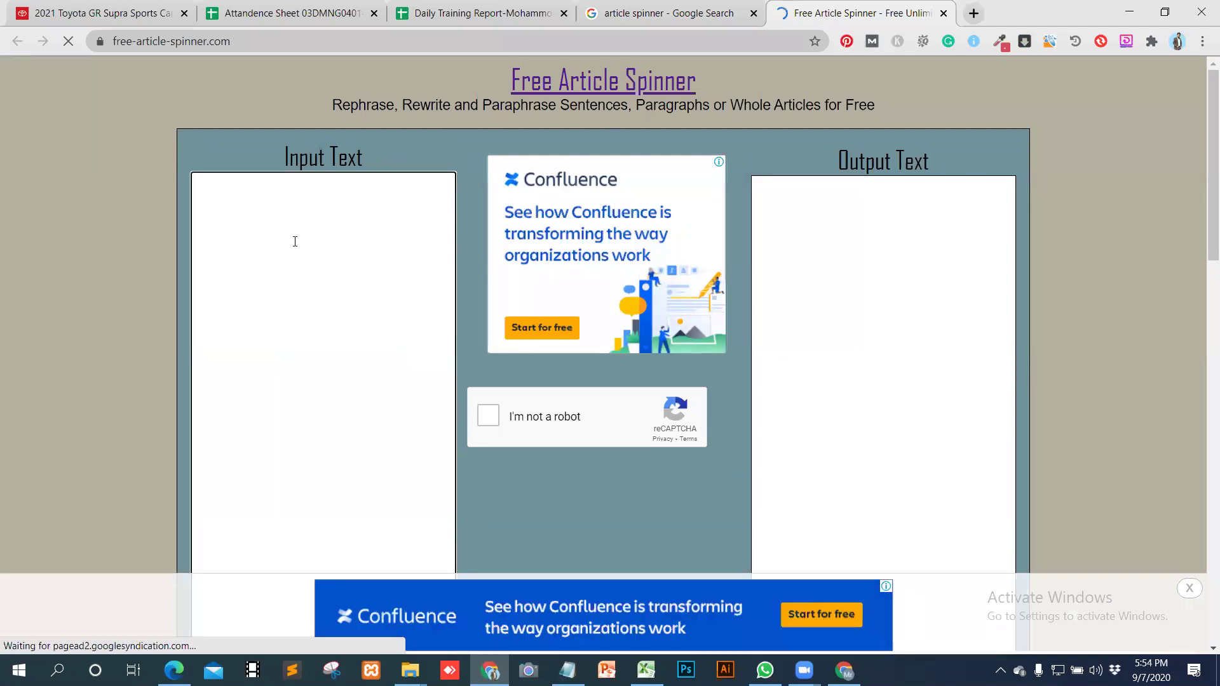
text(this is aw)
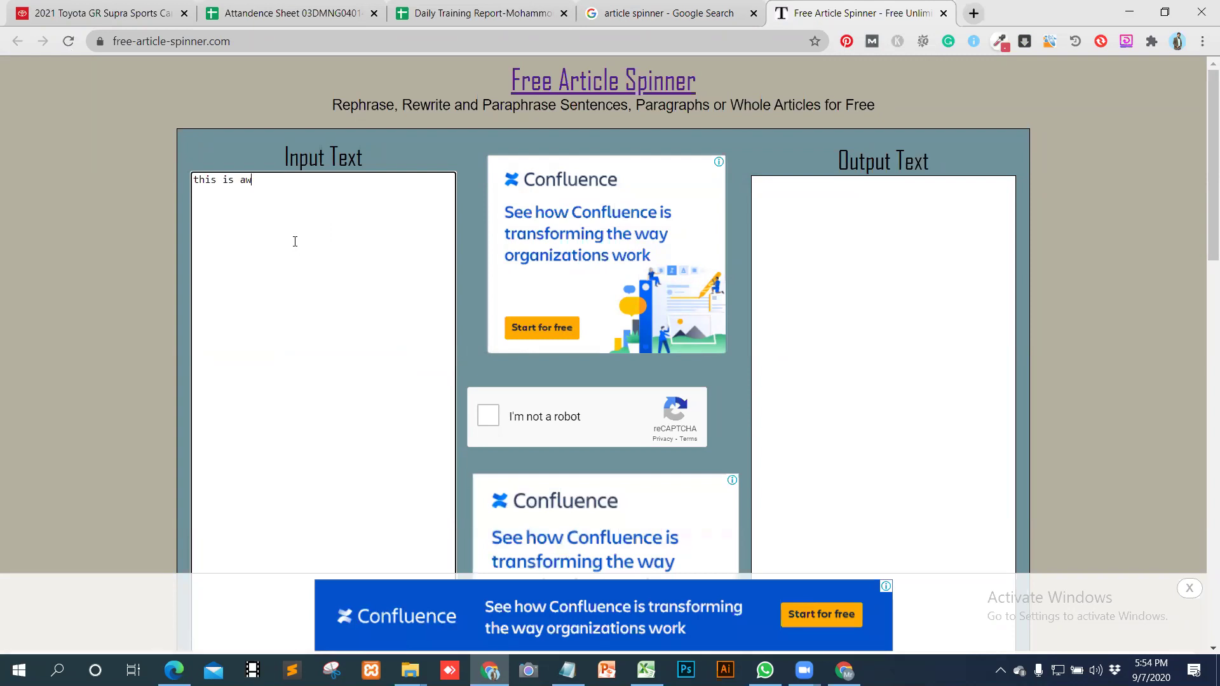
text(esome car)
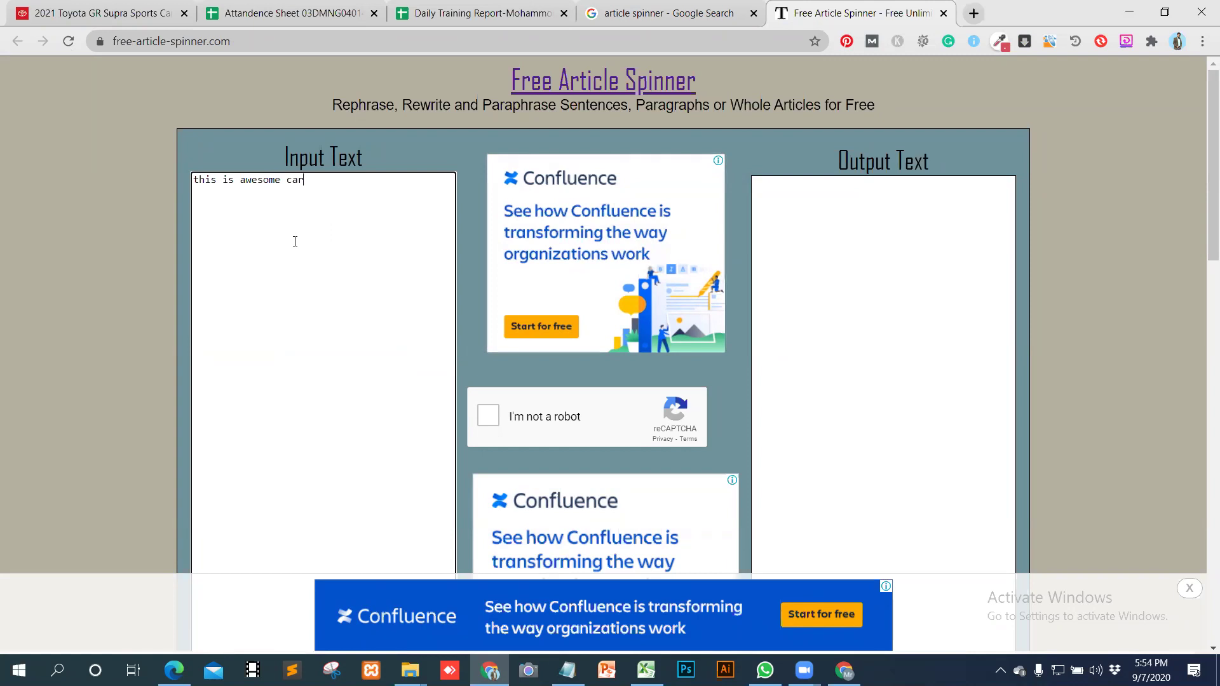
click(512, 423)
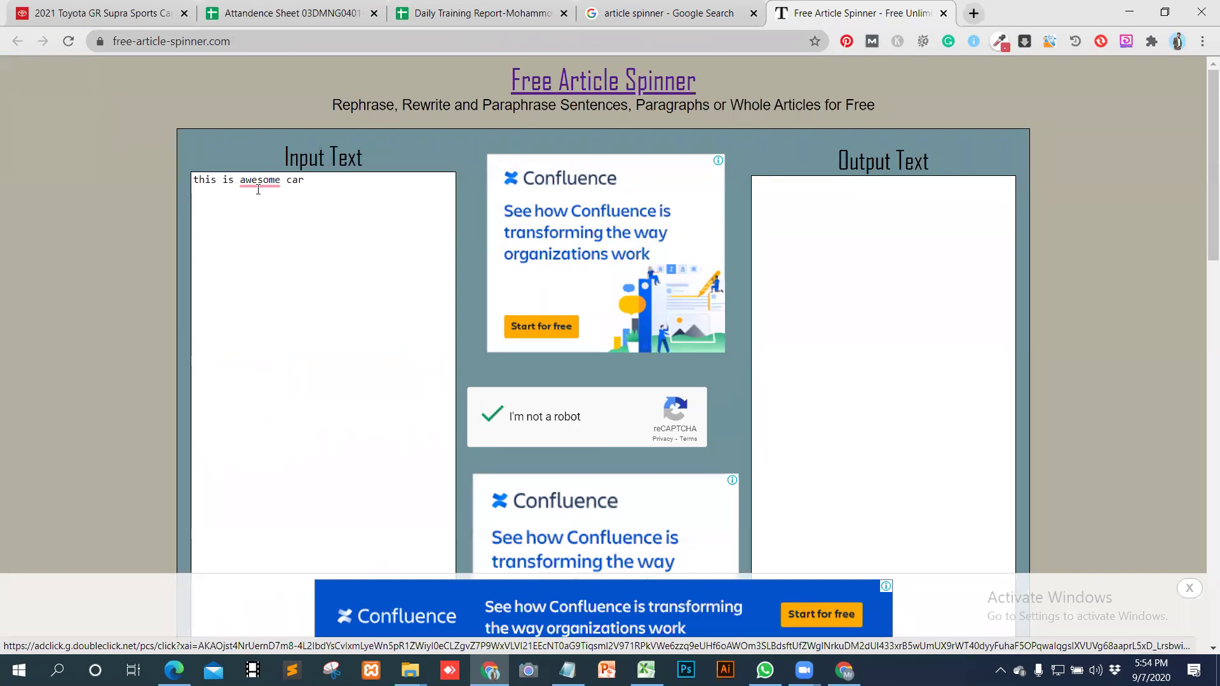
mouse_move(258, 189)
click(257, 221)
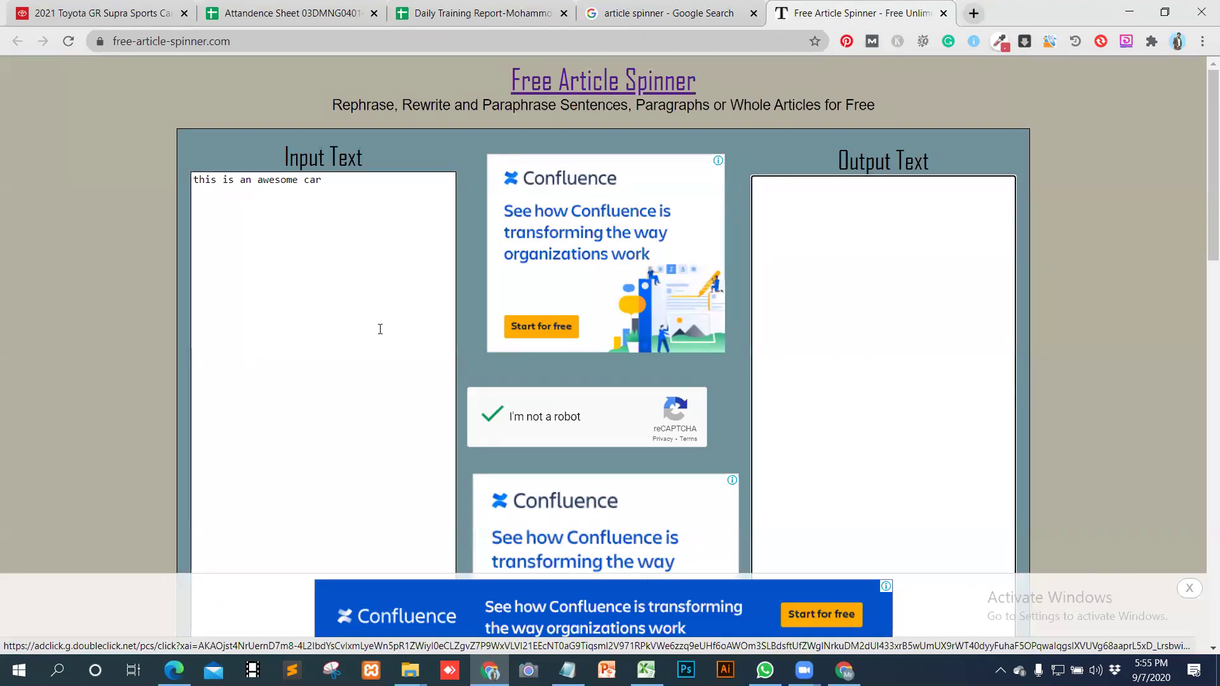
Spin the sentence into 'this is a wonderful vehicle'
scroll(379, 329, down, 4)
scroll(375, 330, up, 4)
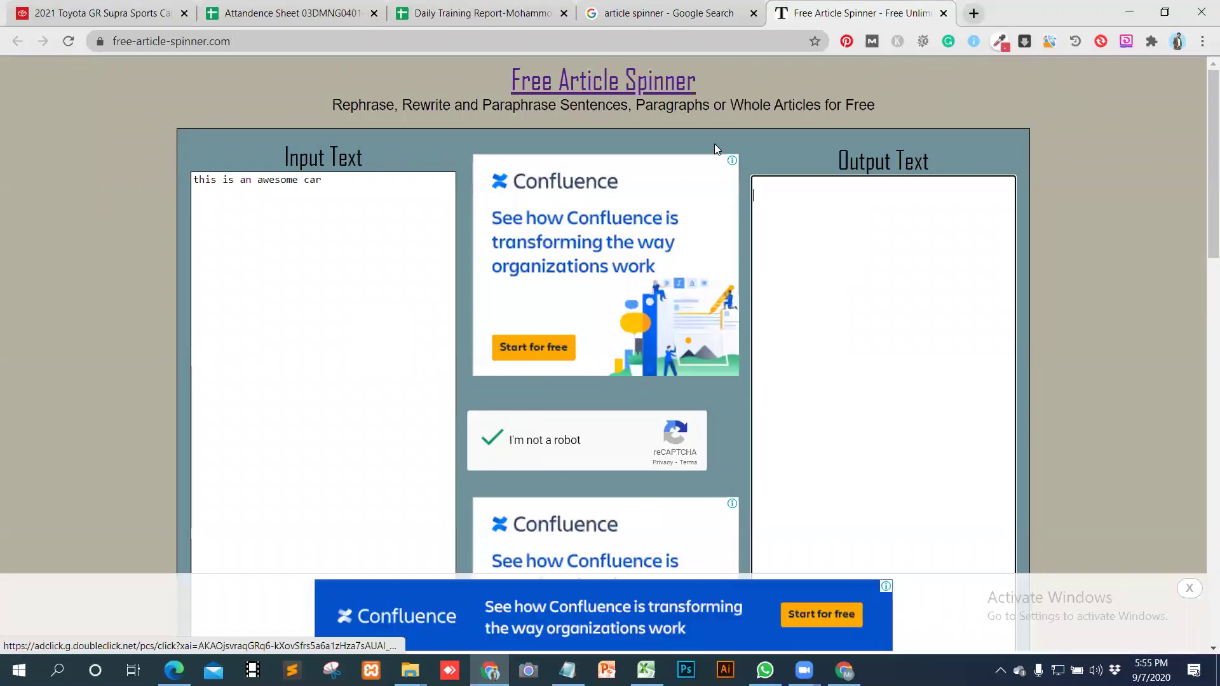
scroll(544, 393, down, 1)
scroll(529, 385, down, 2)
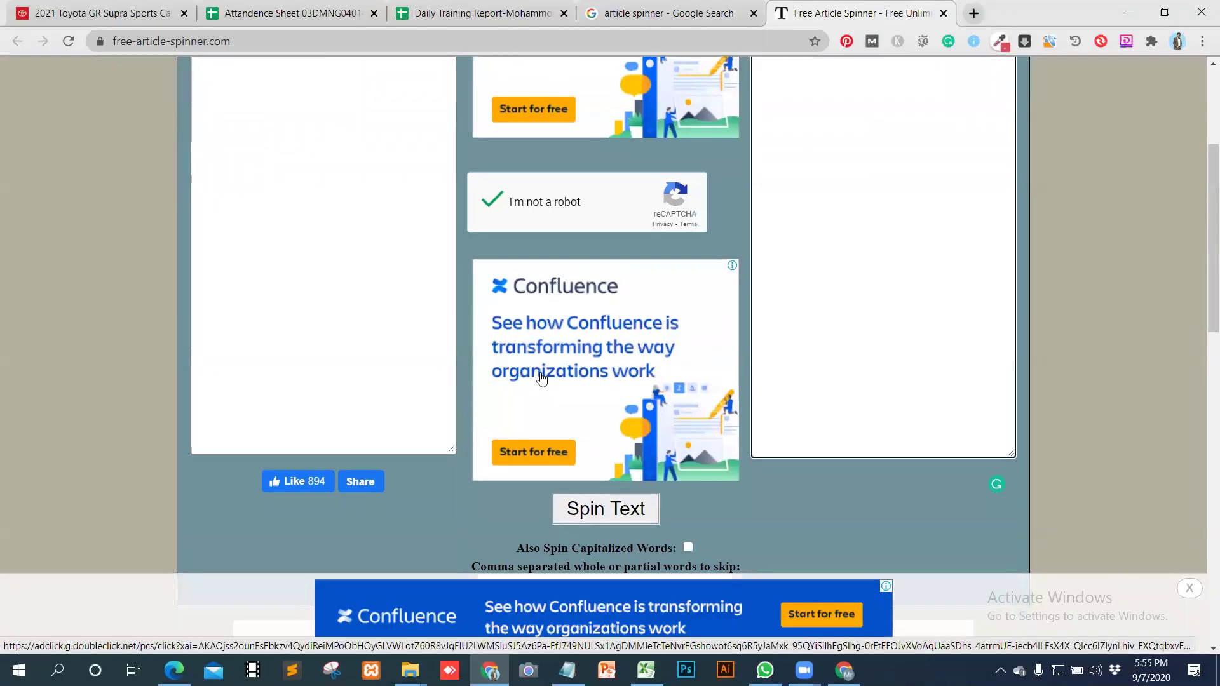
scroll(343, 429, down, 2)
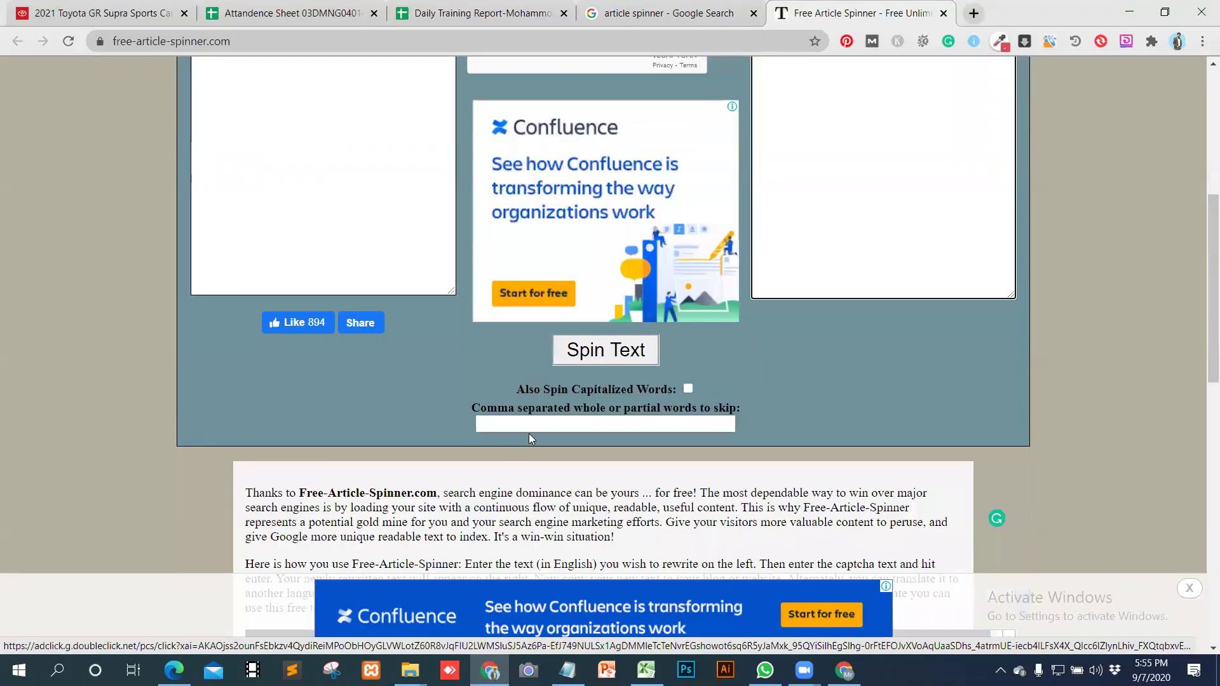
click(605, 353)
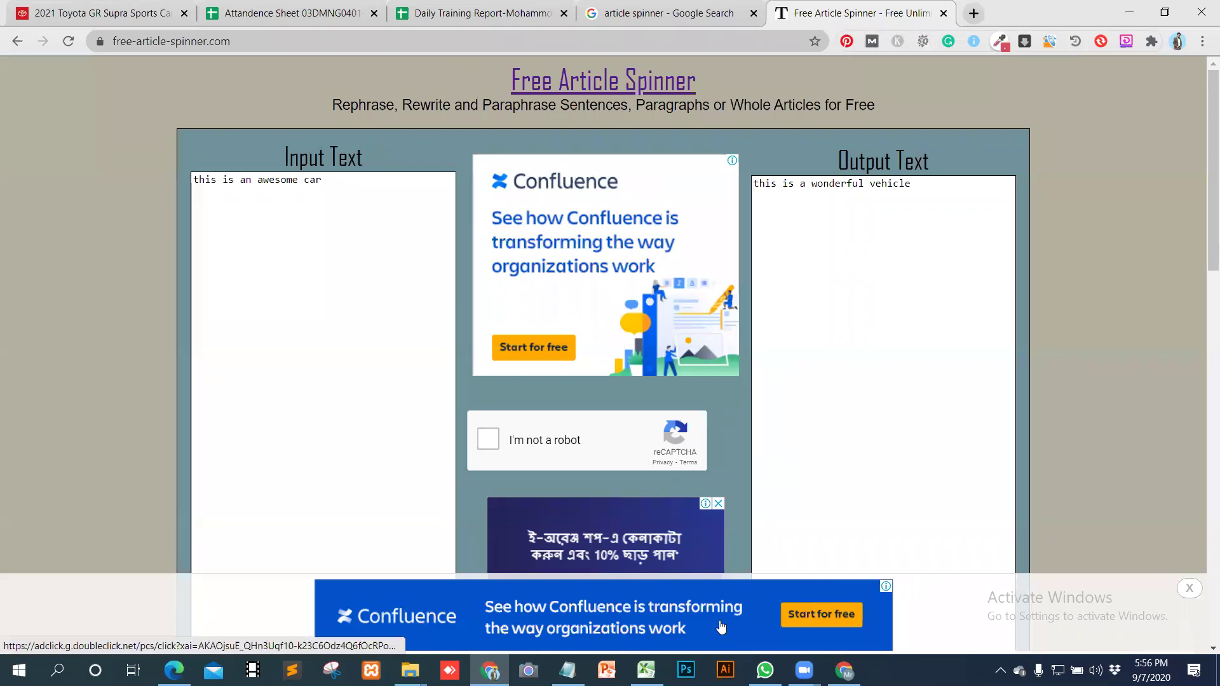
click(568, 670)
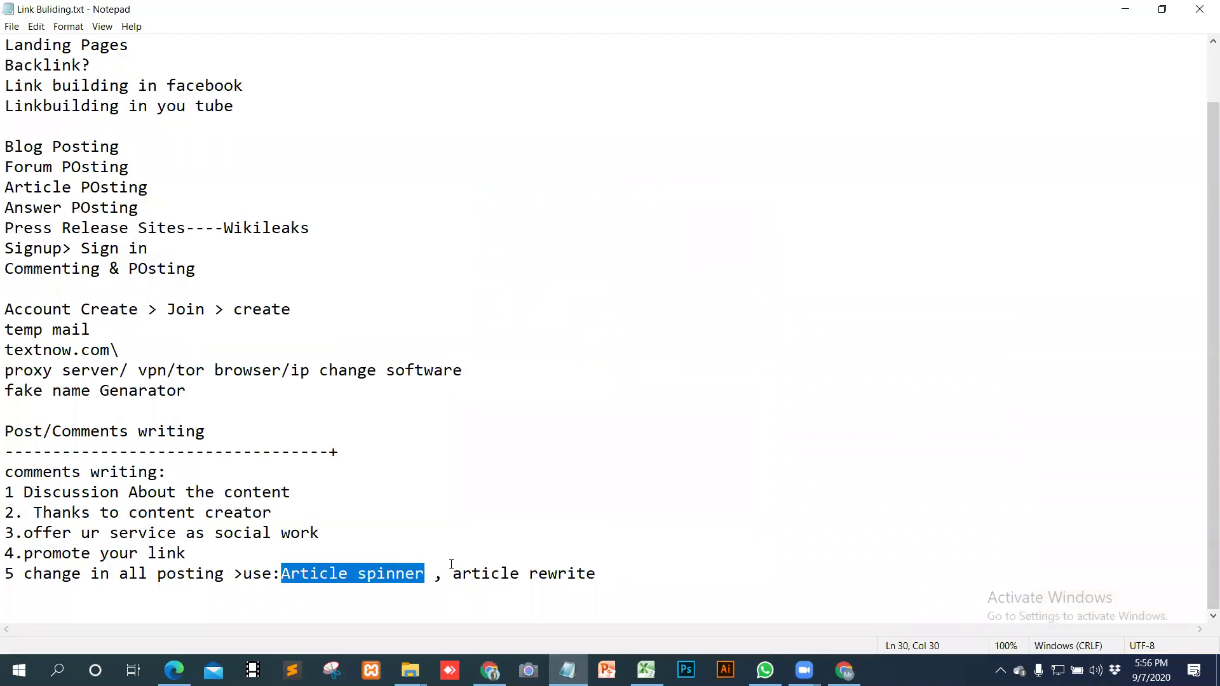
drag(453, 574, 612, 575)
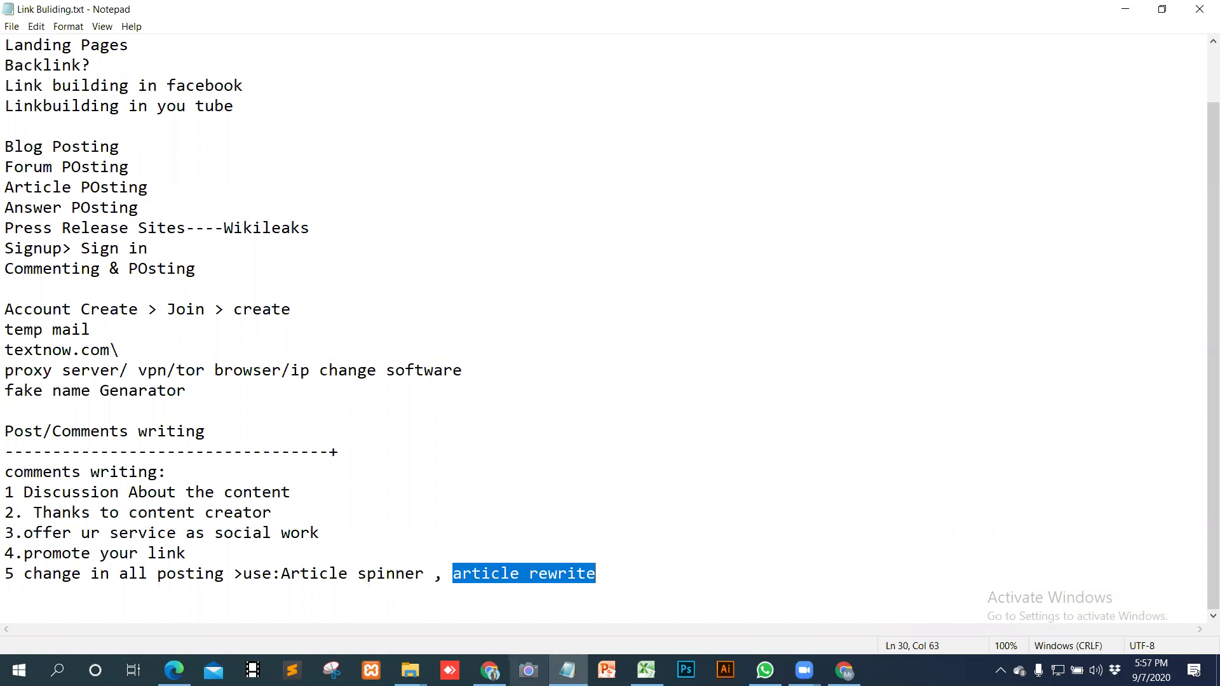
click(490, 670)
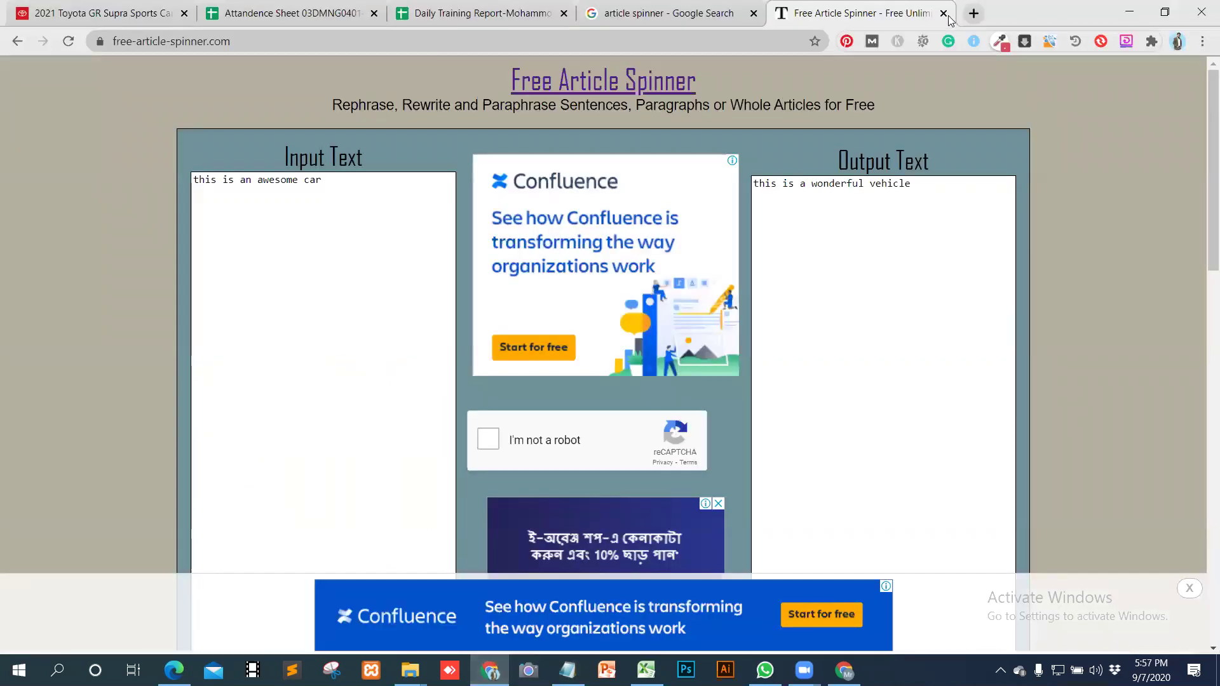
Search 'article rewrite' in a new tab and open the Prepostseo Article Rewriter result
click(973, 14)
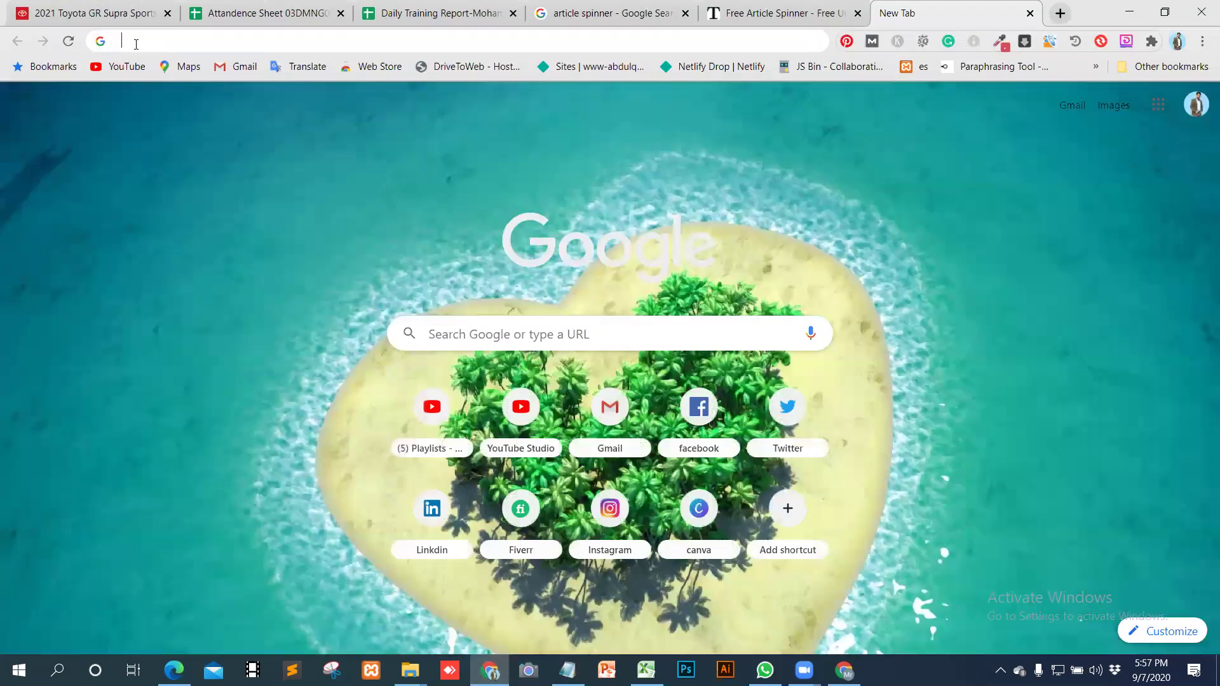
click(139, 43)
text(article rewrite)
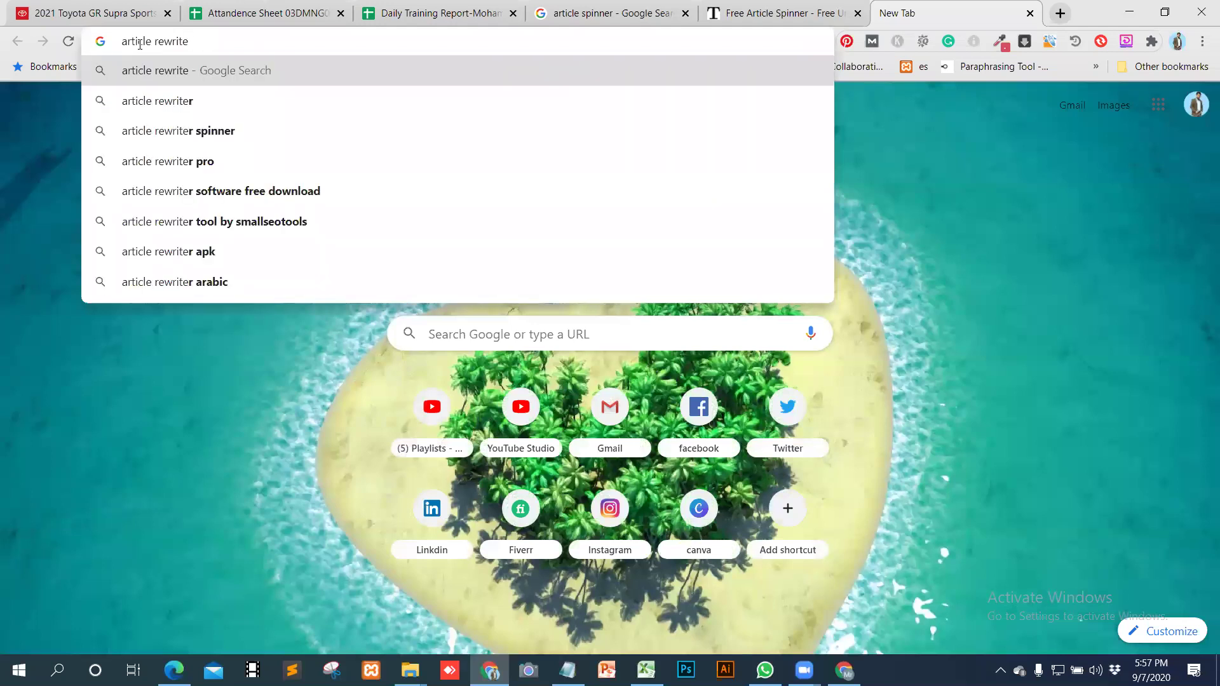
key(Return)
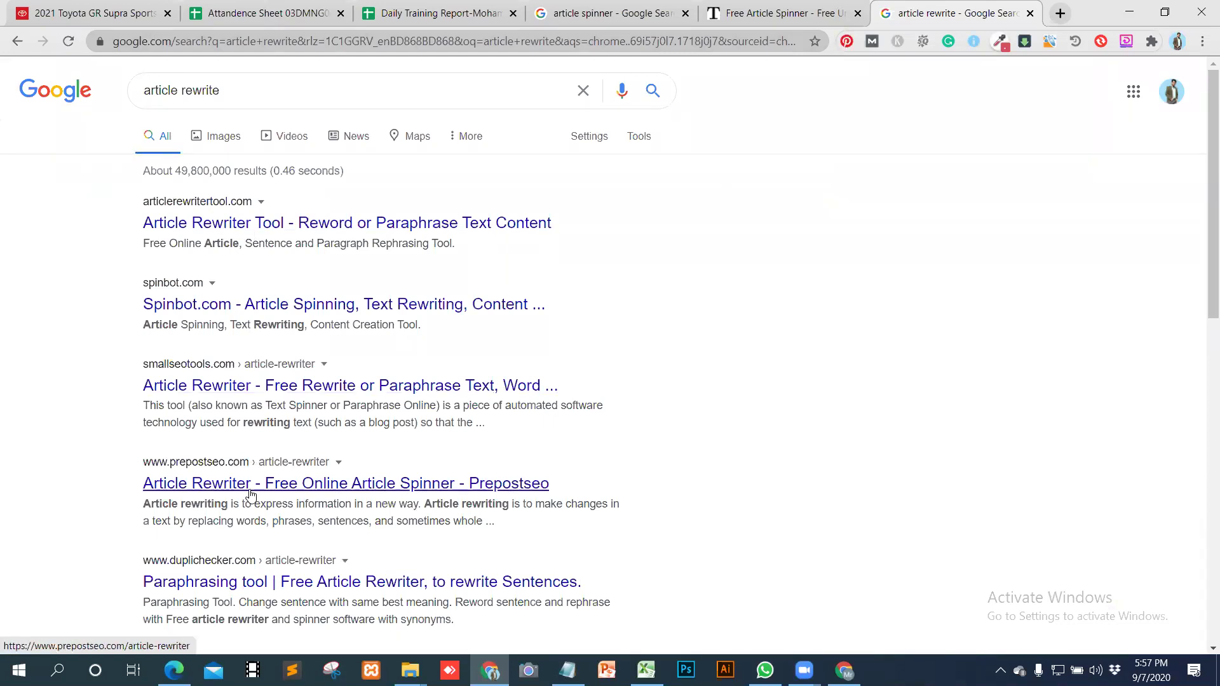
click(251, 494)
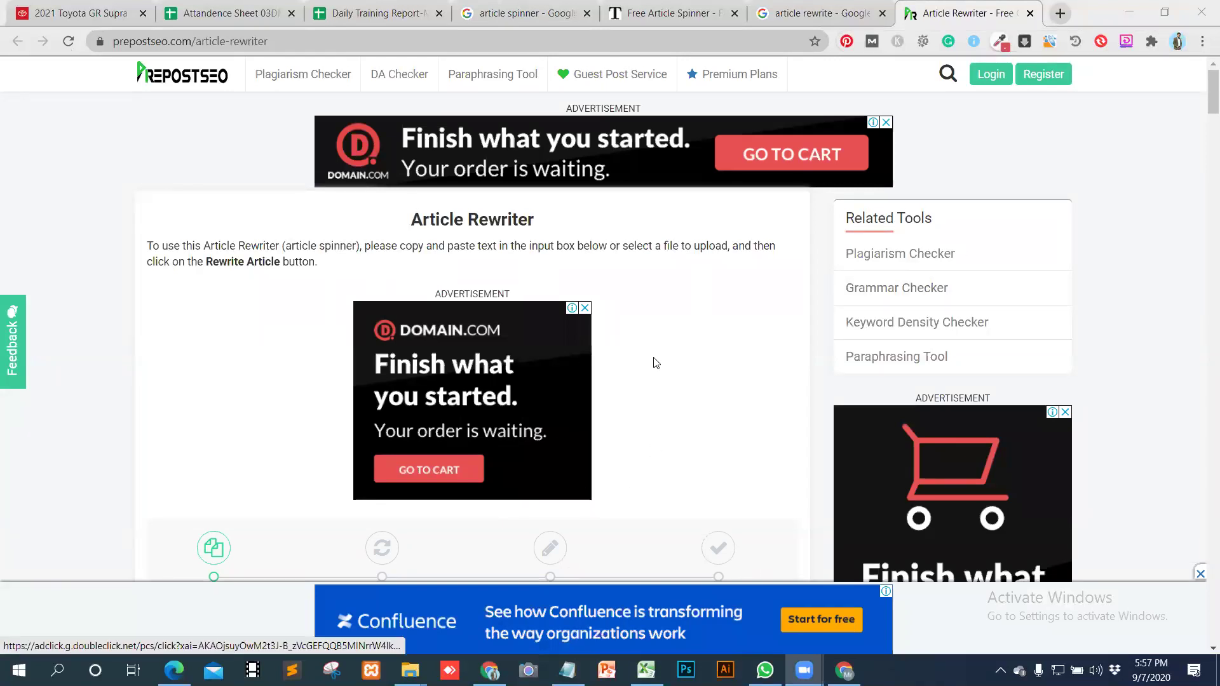
Copy the sentence 'this is an awesome car' from the Free Article Spinner tab
scroll(654, 360, down, 4)
scroll(656, 363, down, 2)
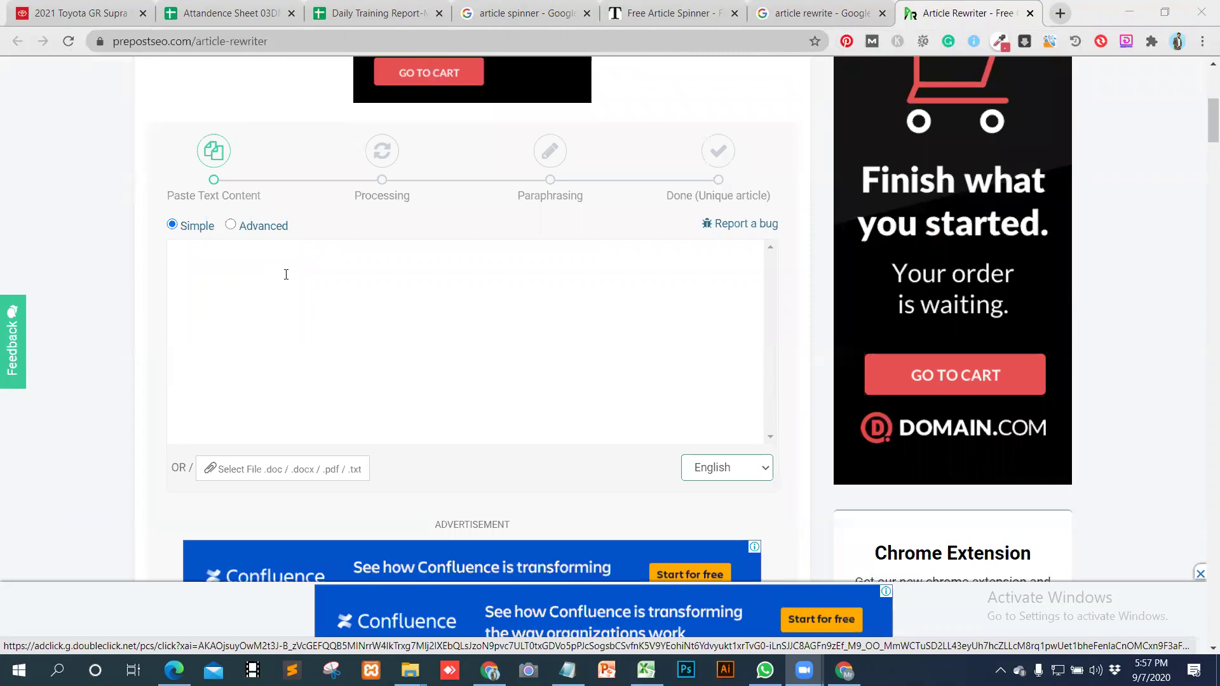
scroll(298, 267, down, 1)
click(430, 229)
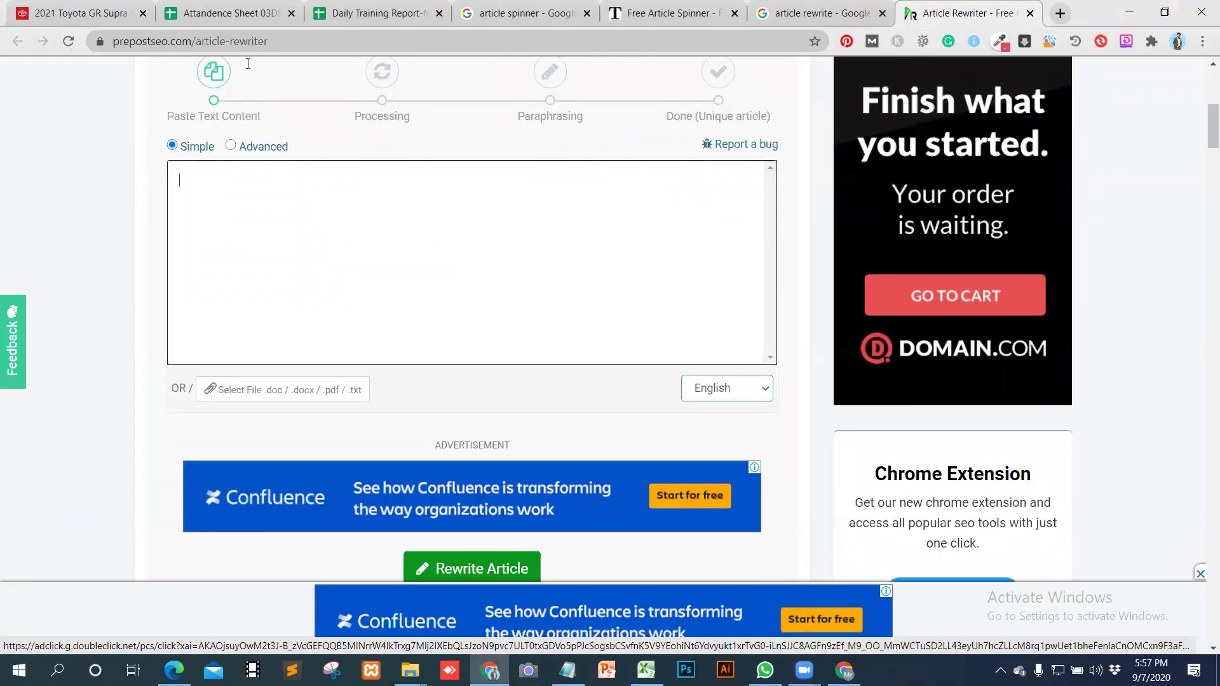
click(683, 19)
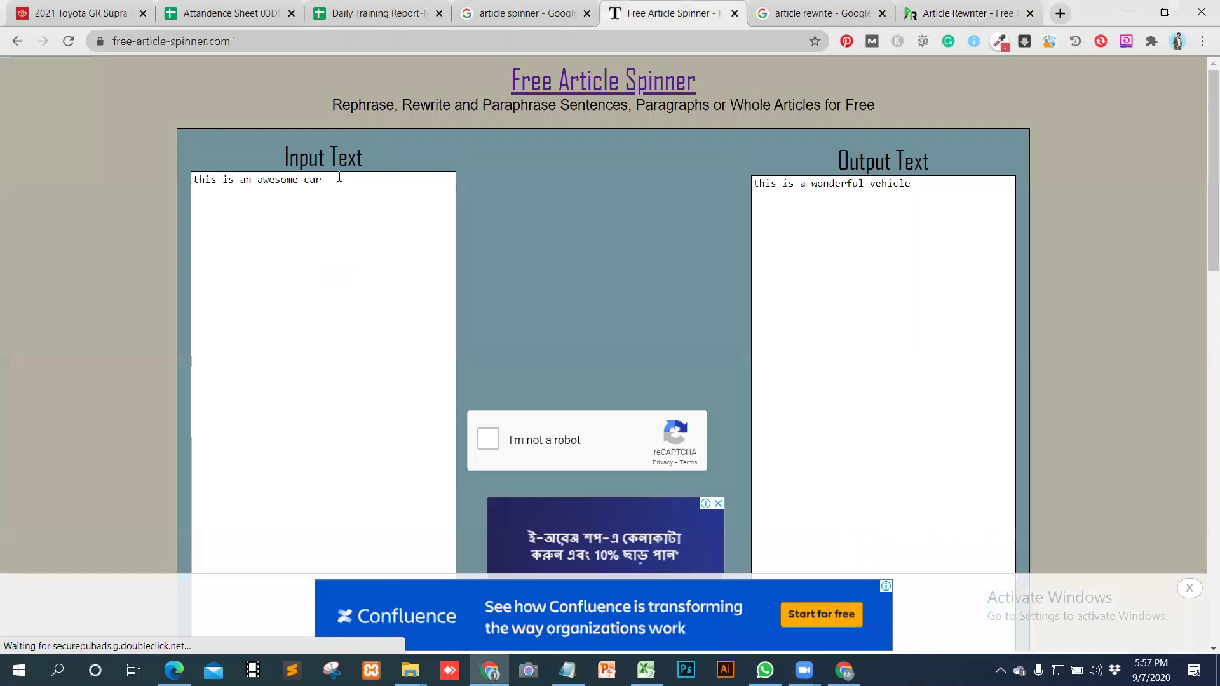
click(278, 305)
key(ctrl+a)
key(ctrl+c)
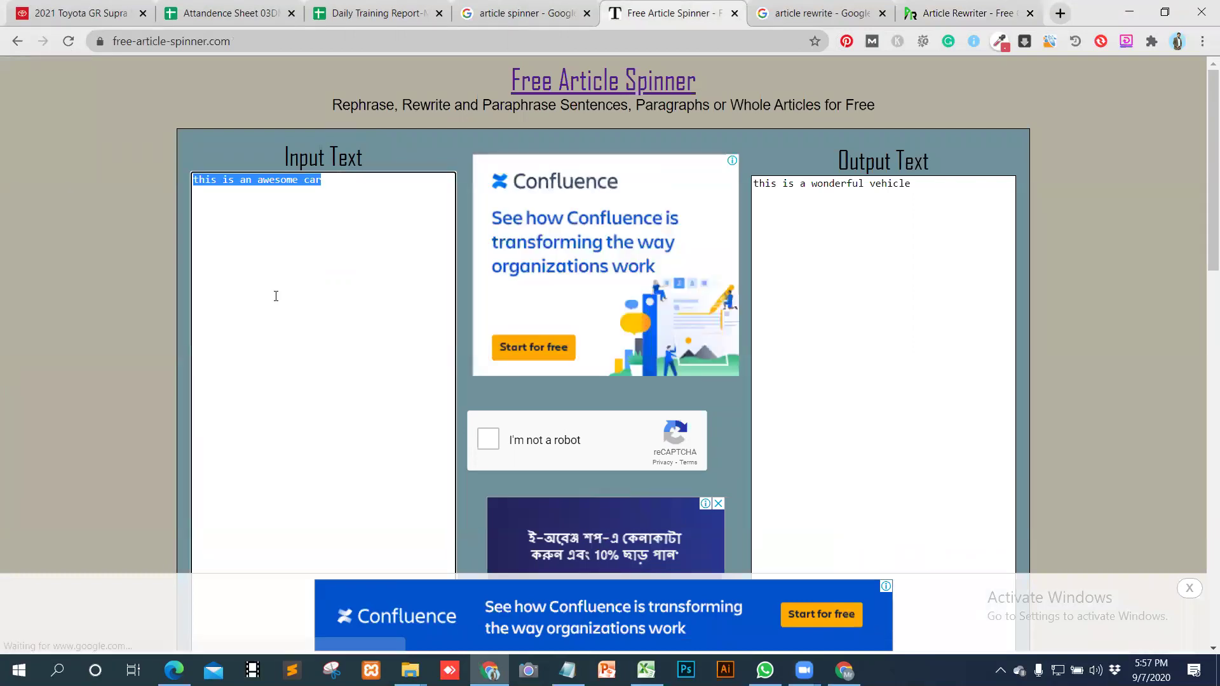
Paste it into Prepostseo and rewrite it as 'that is an first-rate car'
click(964, 10)
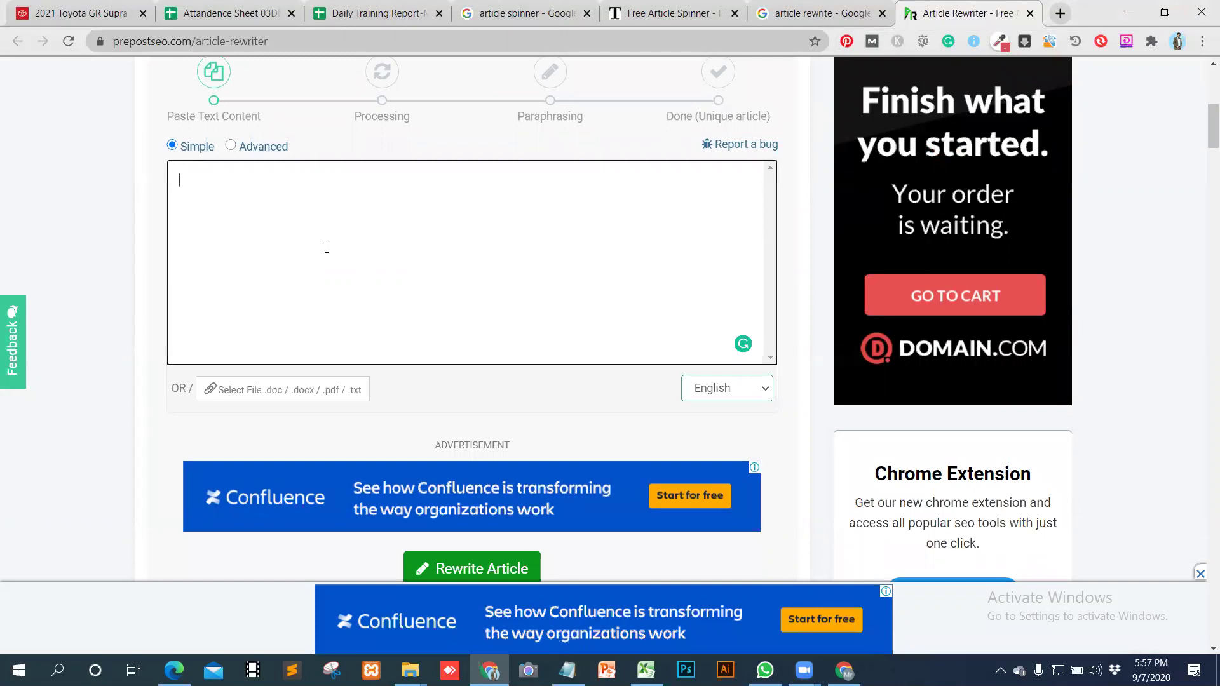
key(ctrl+v)
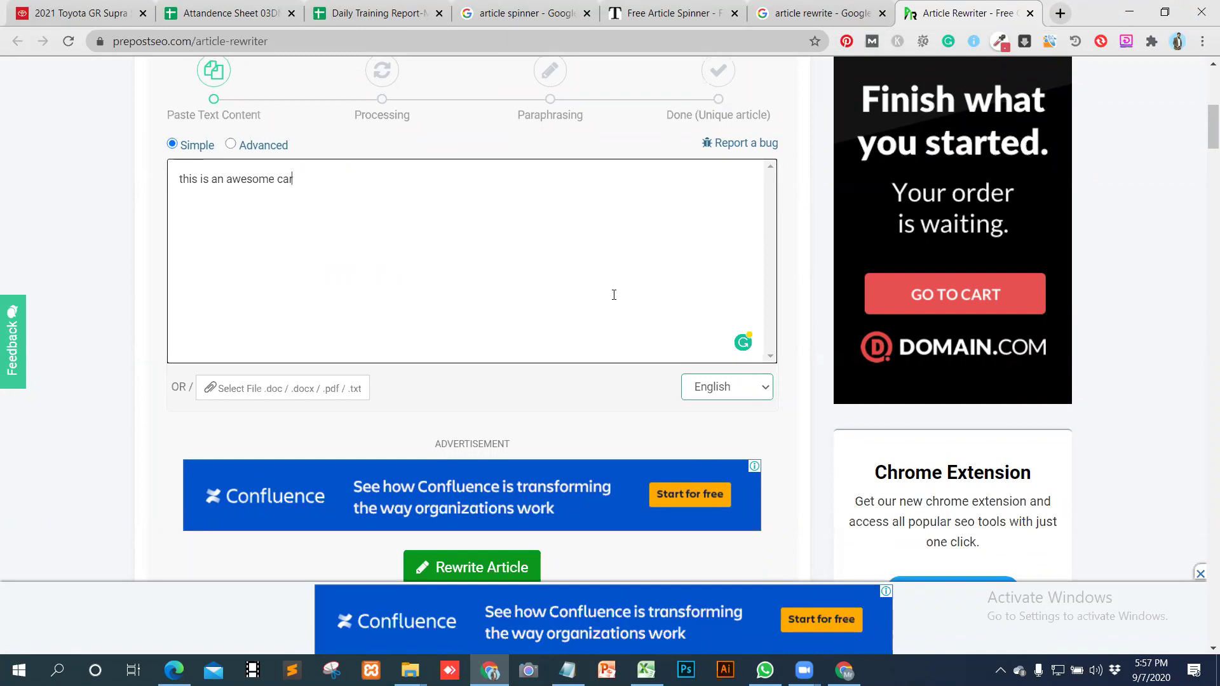
scroll(614, 296, down, 1)
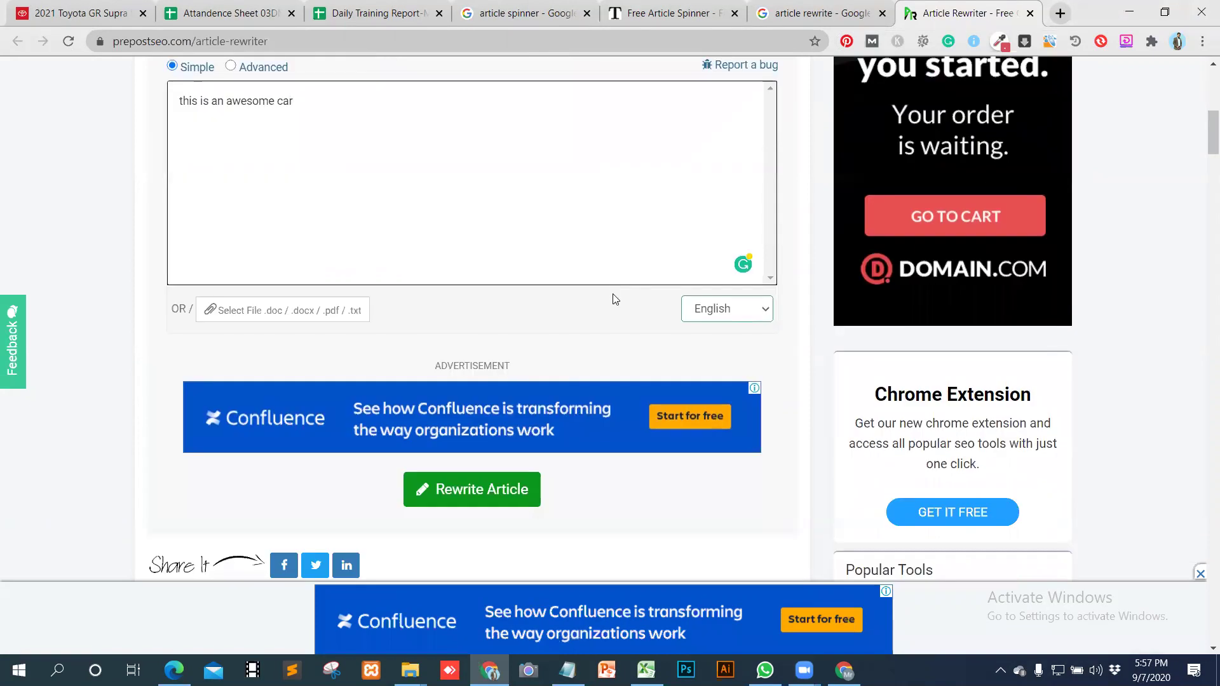
click(503, 490)
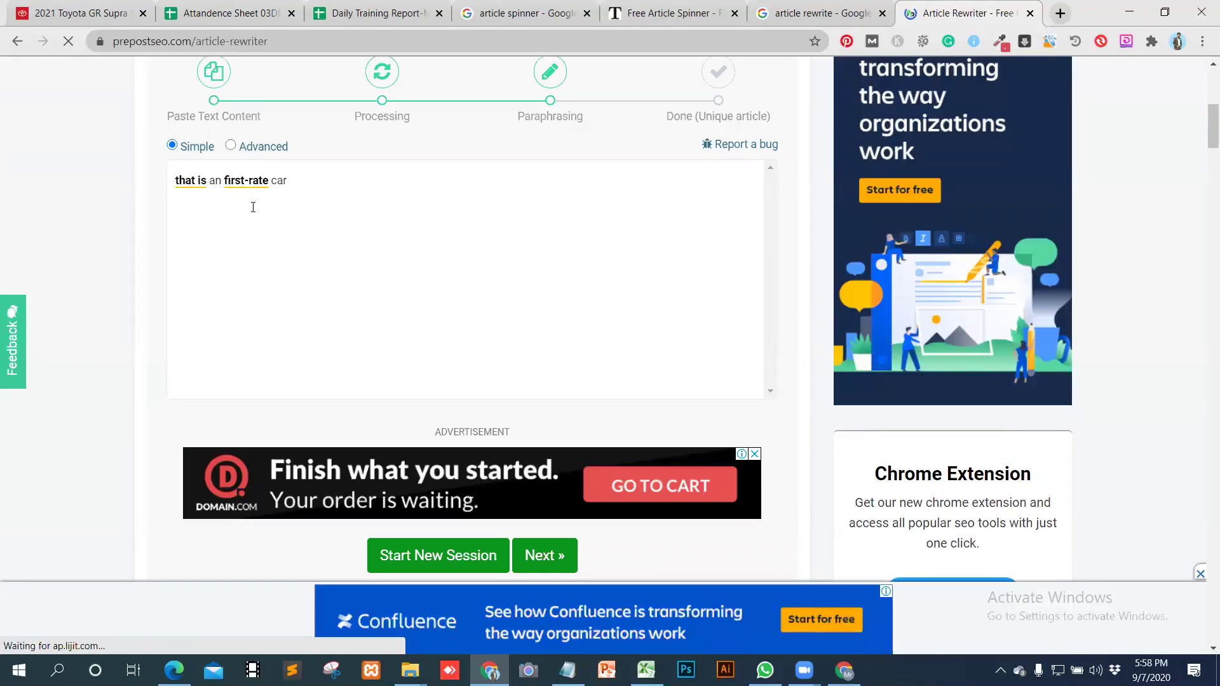
scroll(351, 205, down, 7)
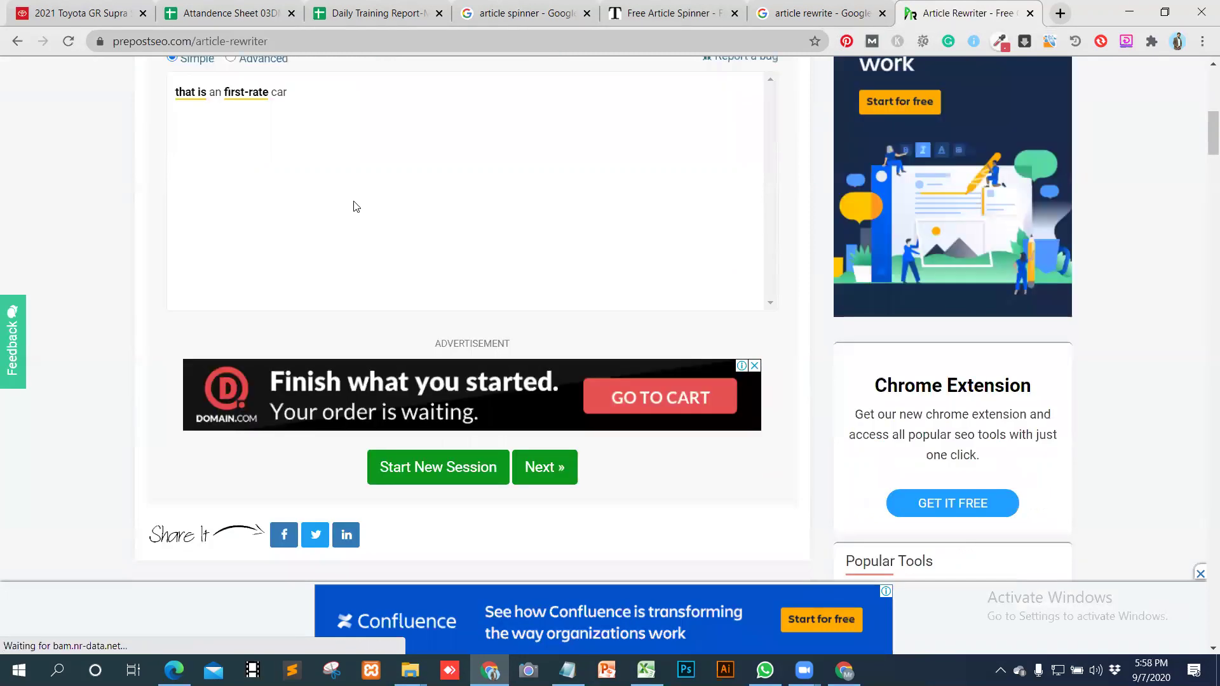
Switch from Chrome to the Link Buliding.txt notes in Notepad
scroll(450, 233, down, 7)
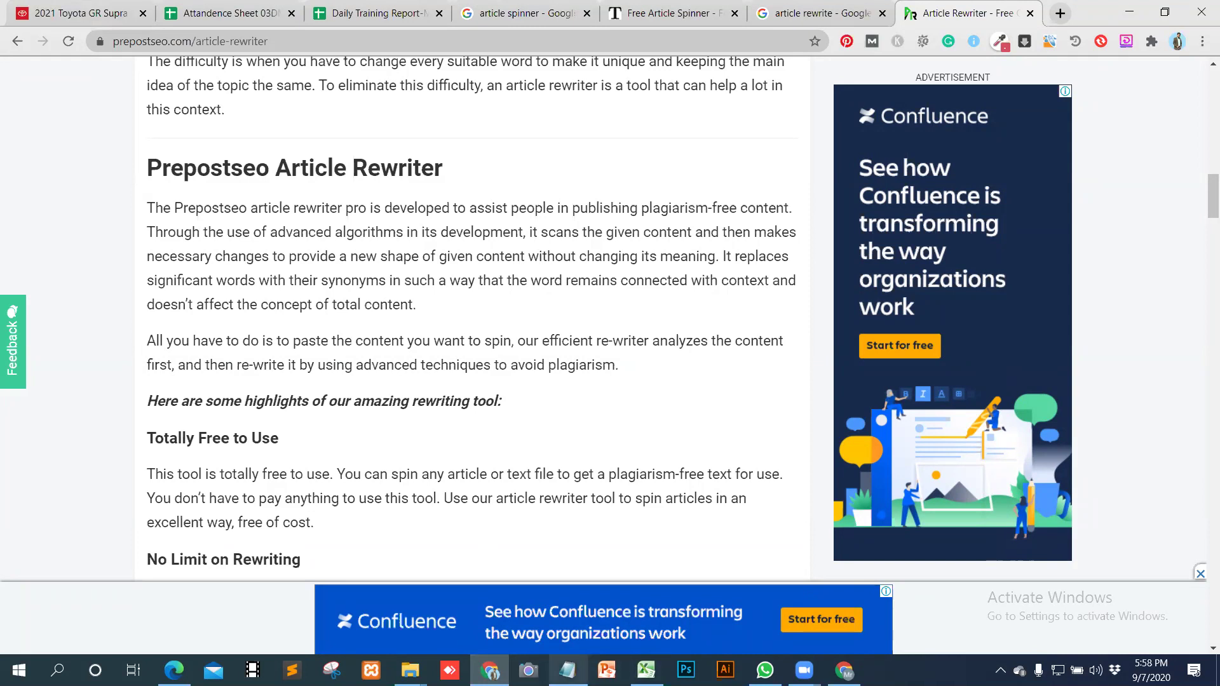
click(568, 670)
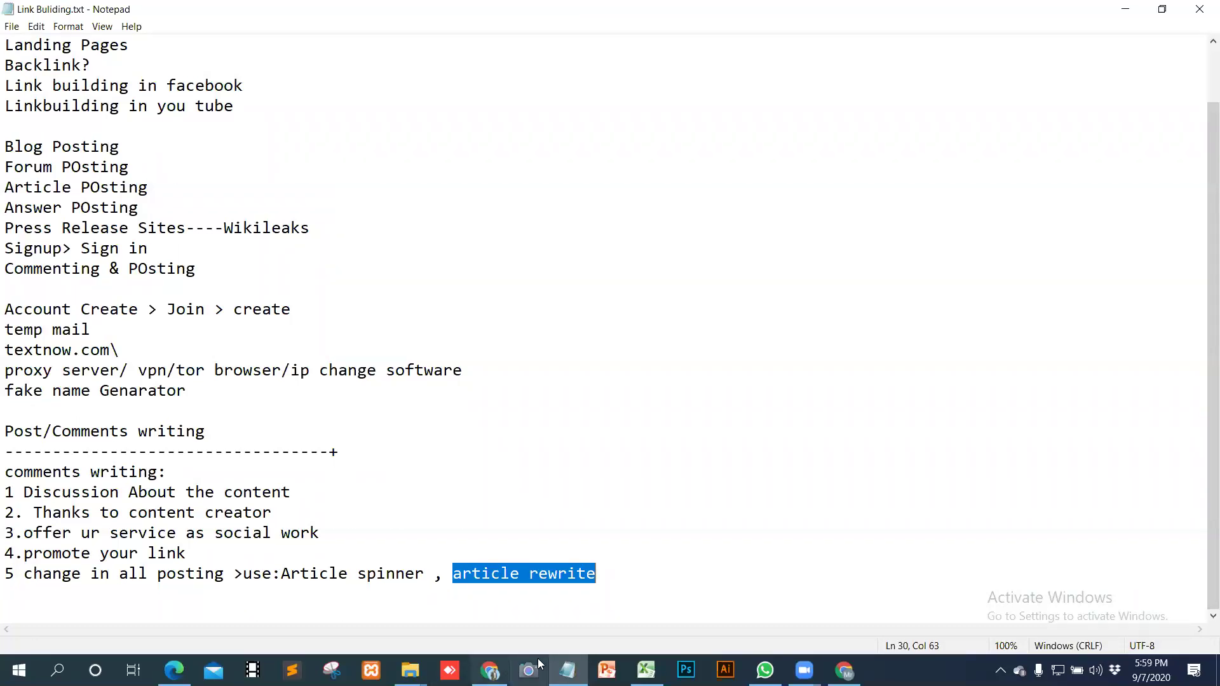
mouse_move(489, 670)
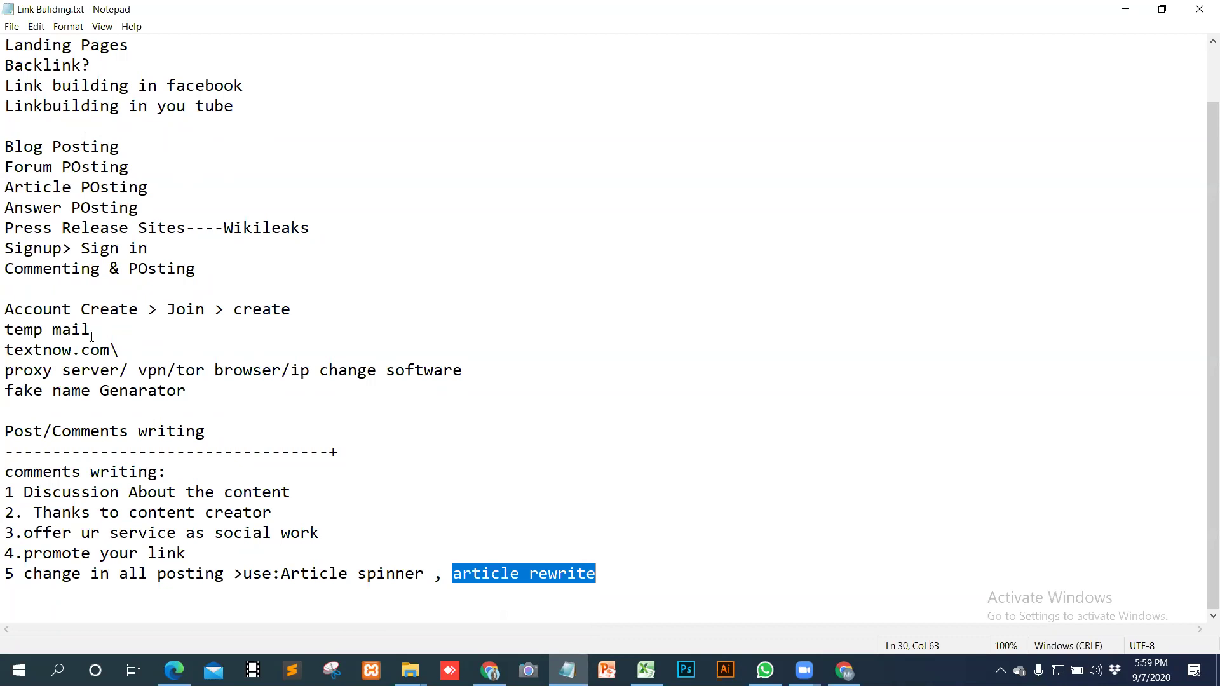
scroll(110, 218, up, 1)
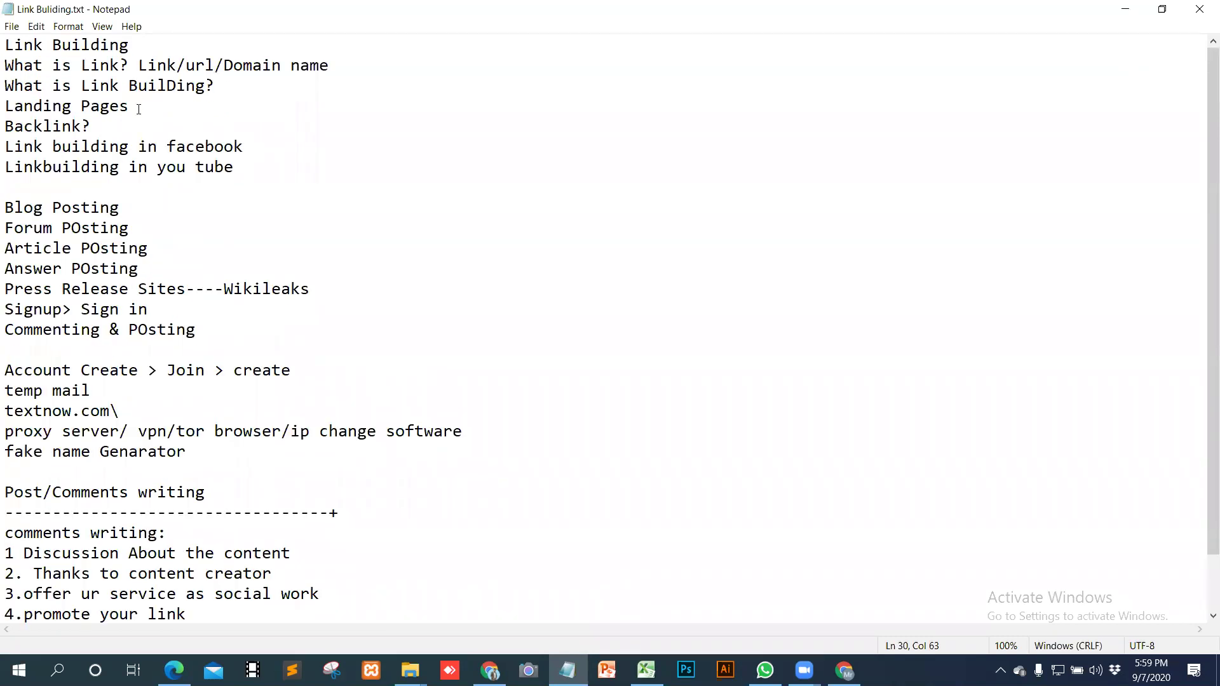
scroll(140, 115, down, 1)
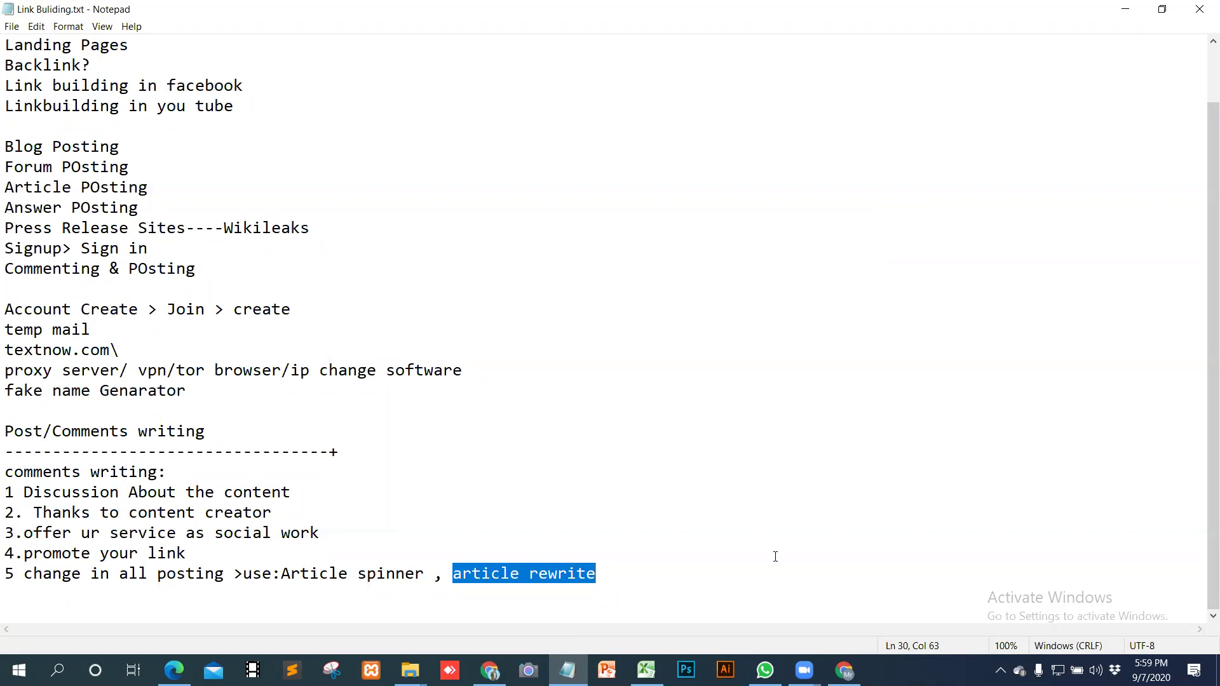
key(alt+Tab)
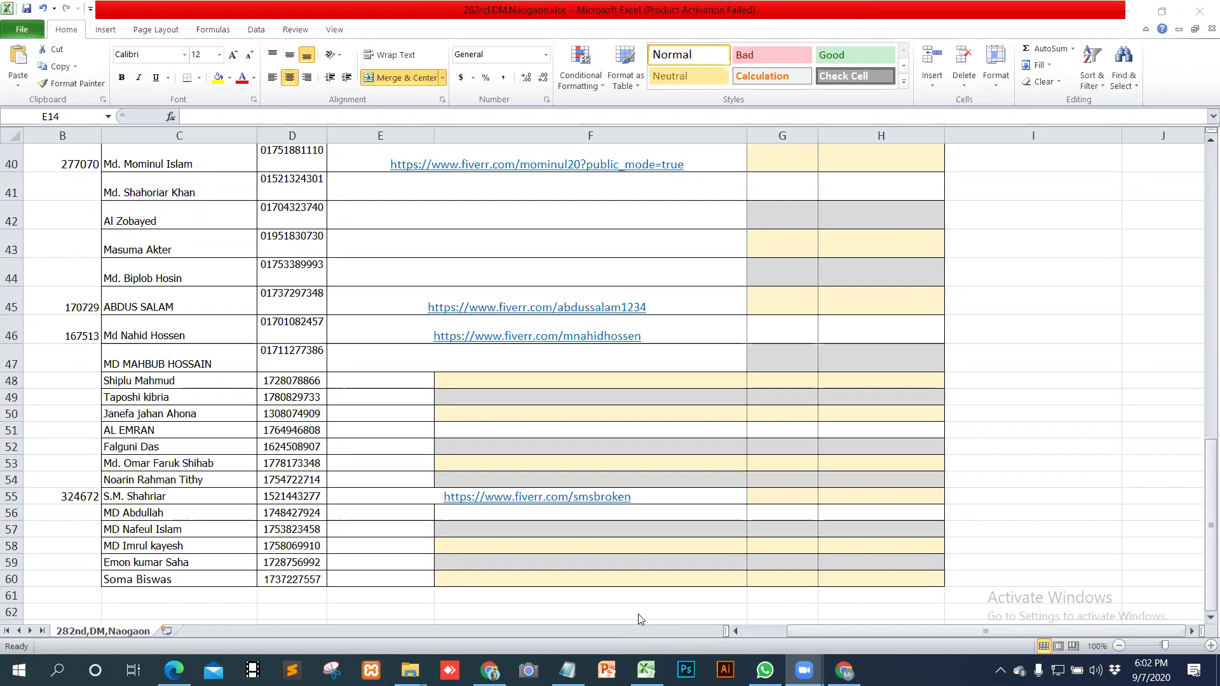
Minimize the Excel, Notepad, Chrome, WhatsApp and Edge windows to reveal the desktop
click(1133, 12)
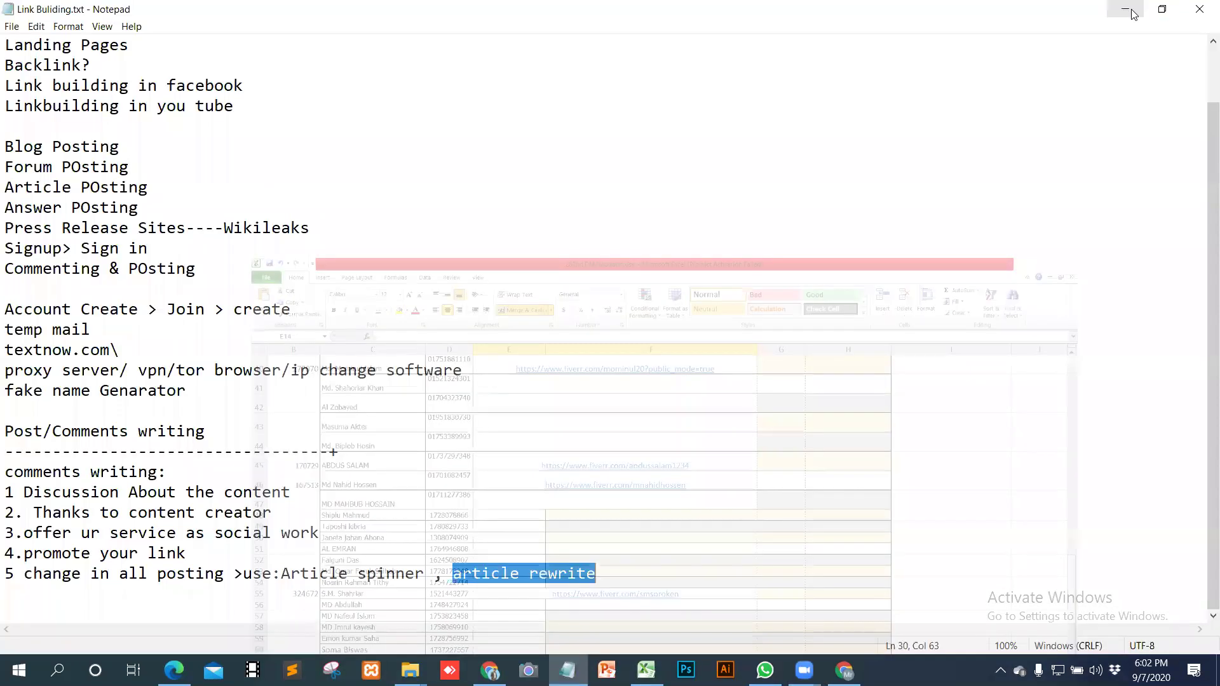
click(1125, 11)
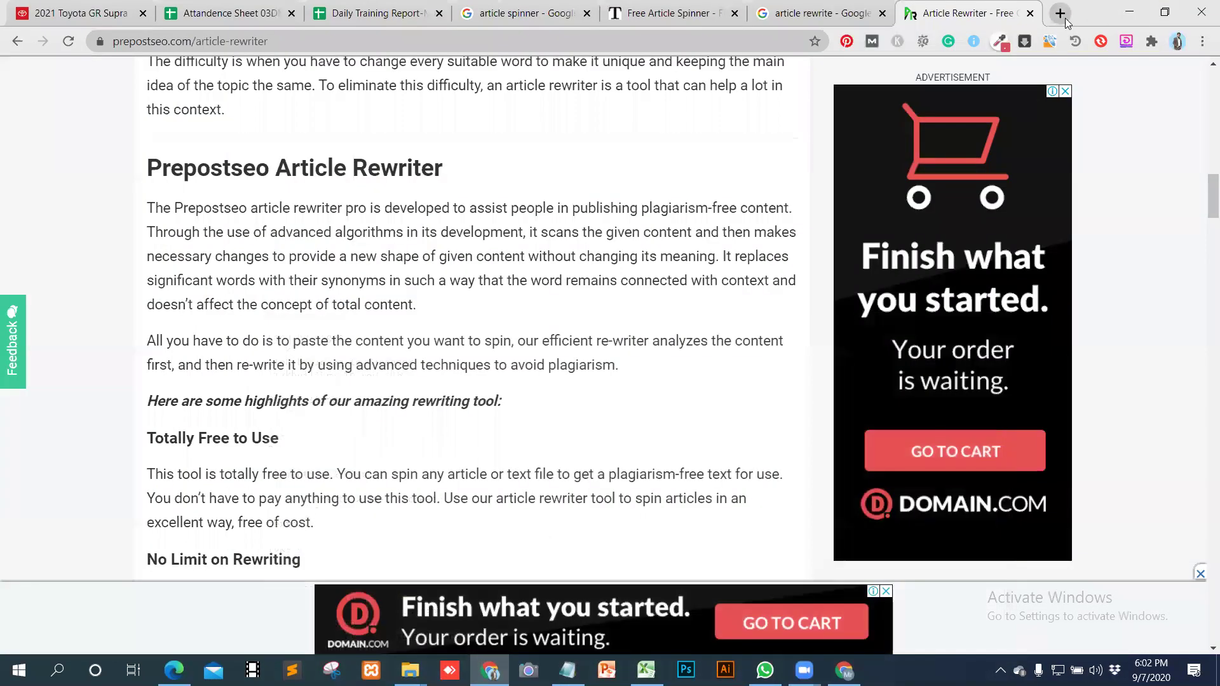
click(1144, 14)
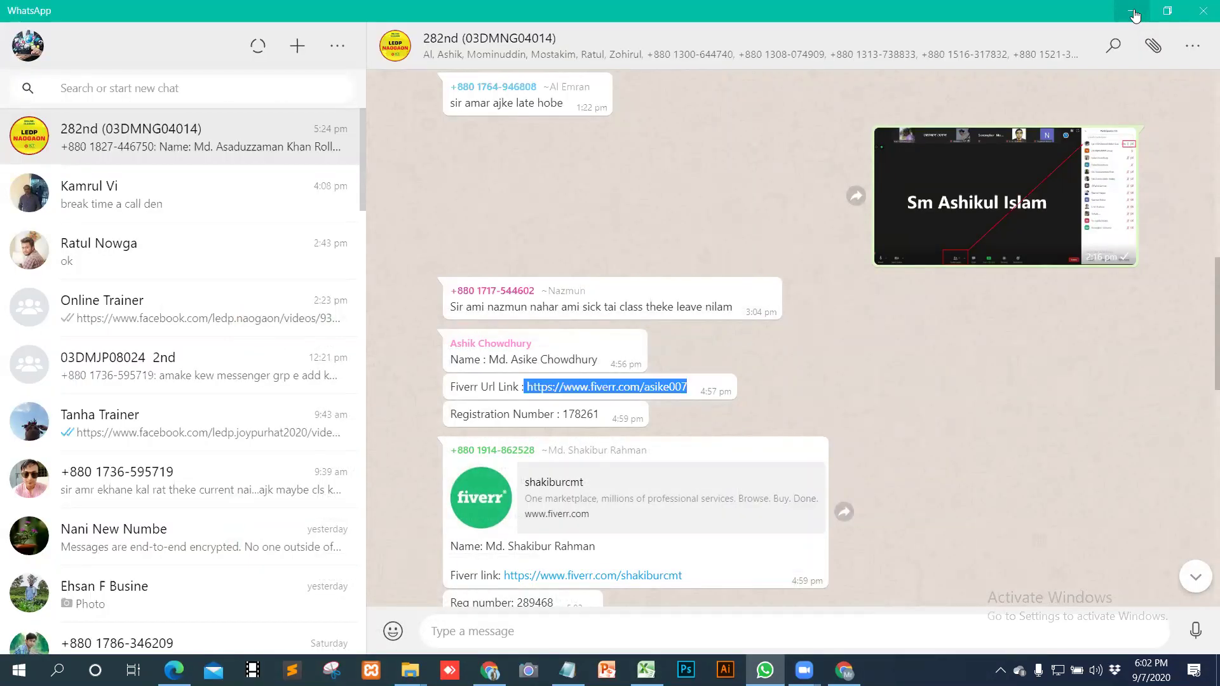
click(1133, 12)
click(1134, 14)
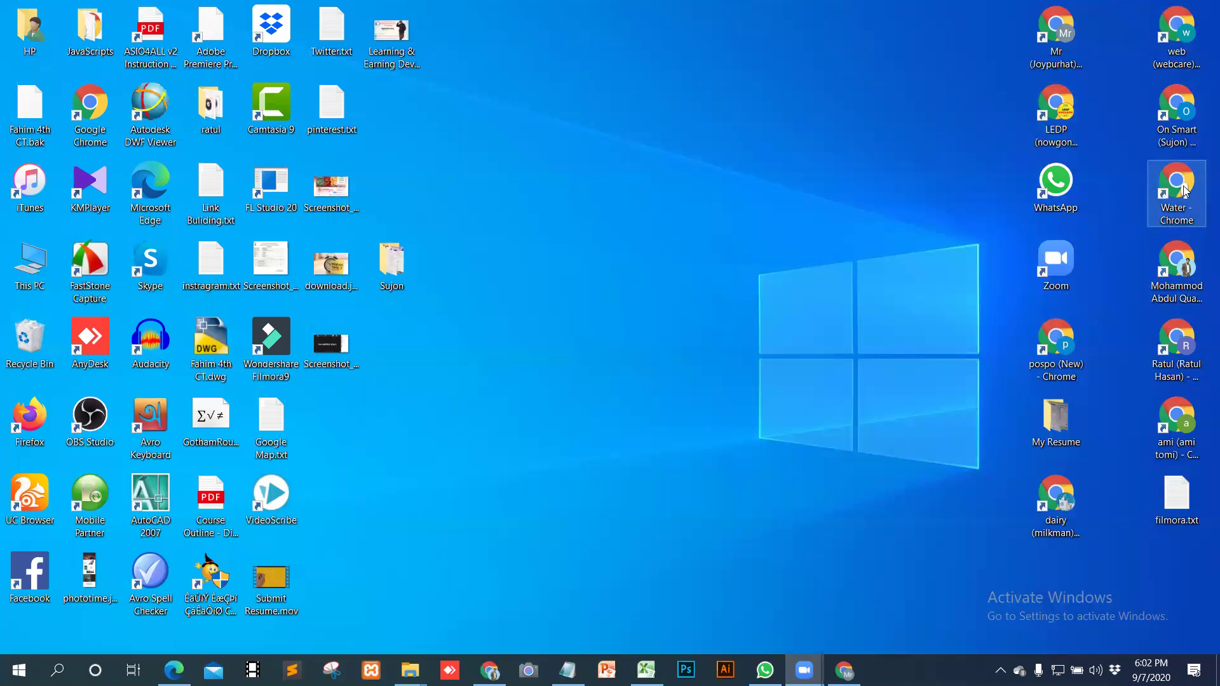
Launch a Chrome profile from the desktop, maximize its window, and start entering youtube.com
double_click(1186, 191)
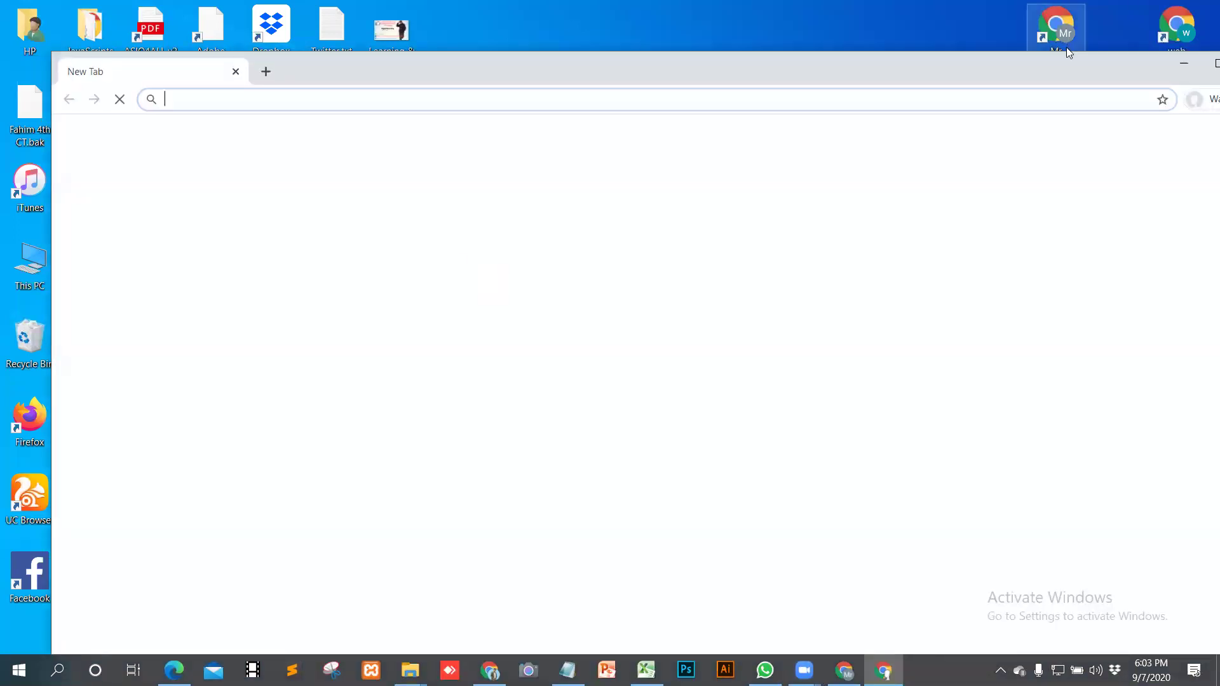
drag(911, 62, 851, 59)
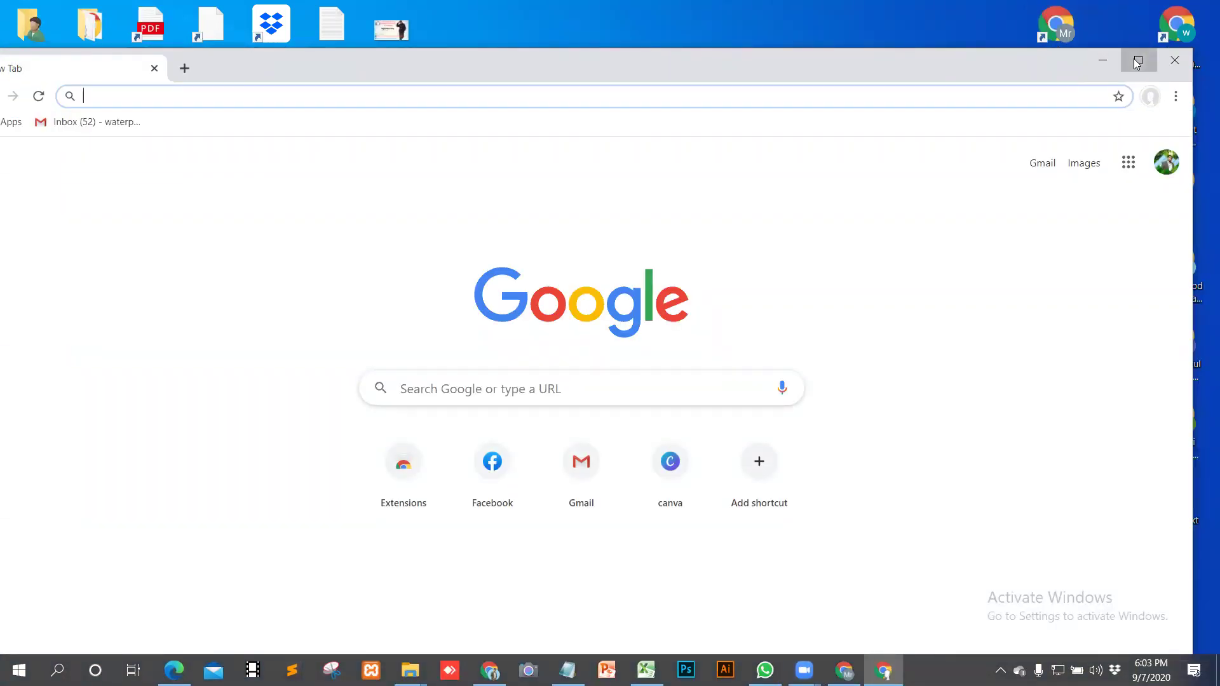
click(1138, 60)
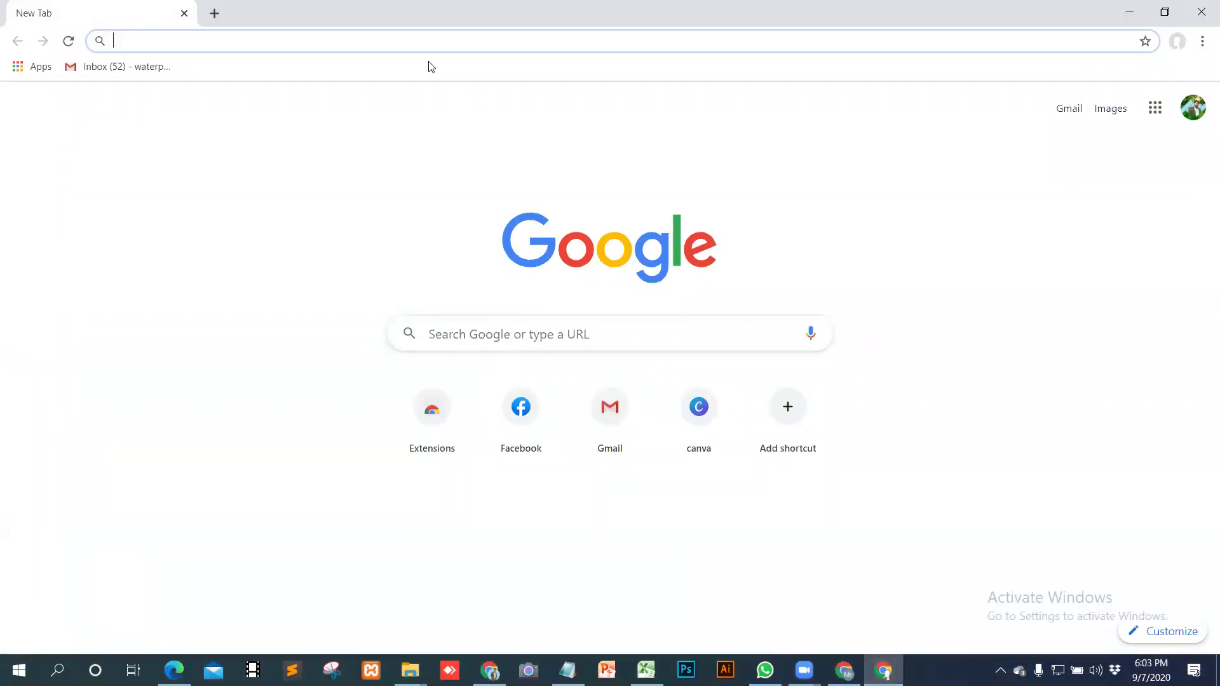
click(230, 37)
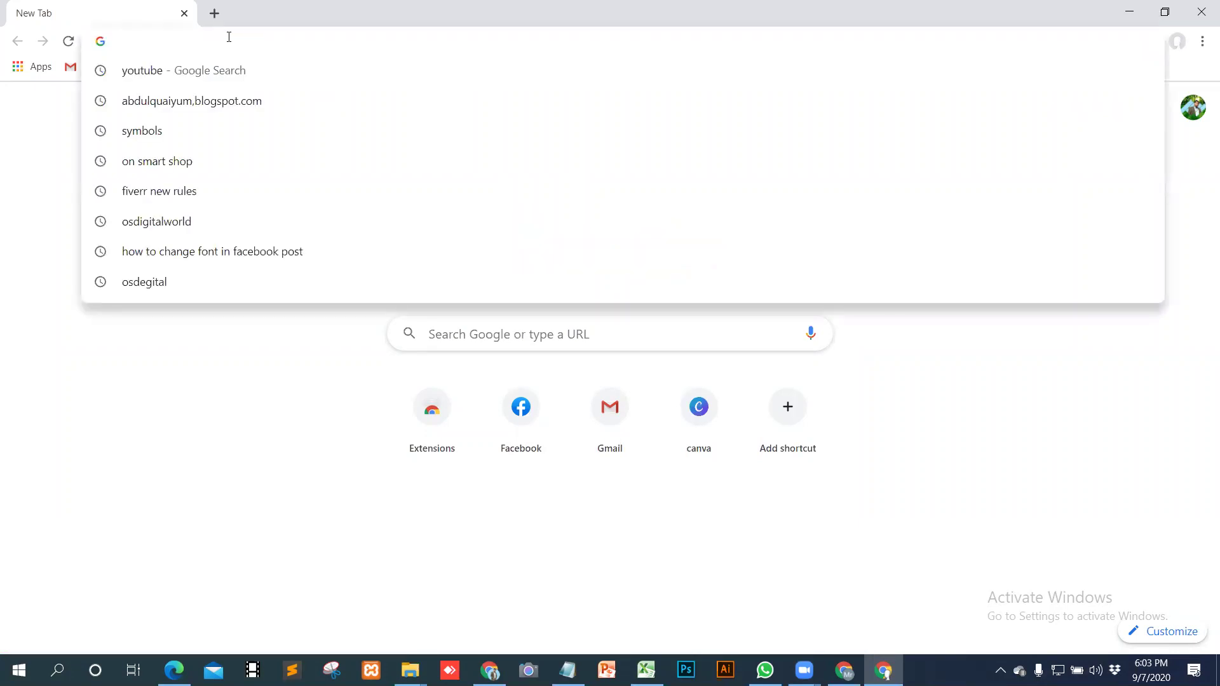
text(youtube.com)
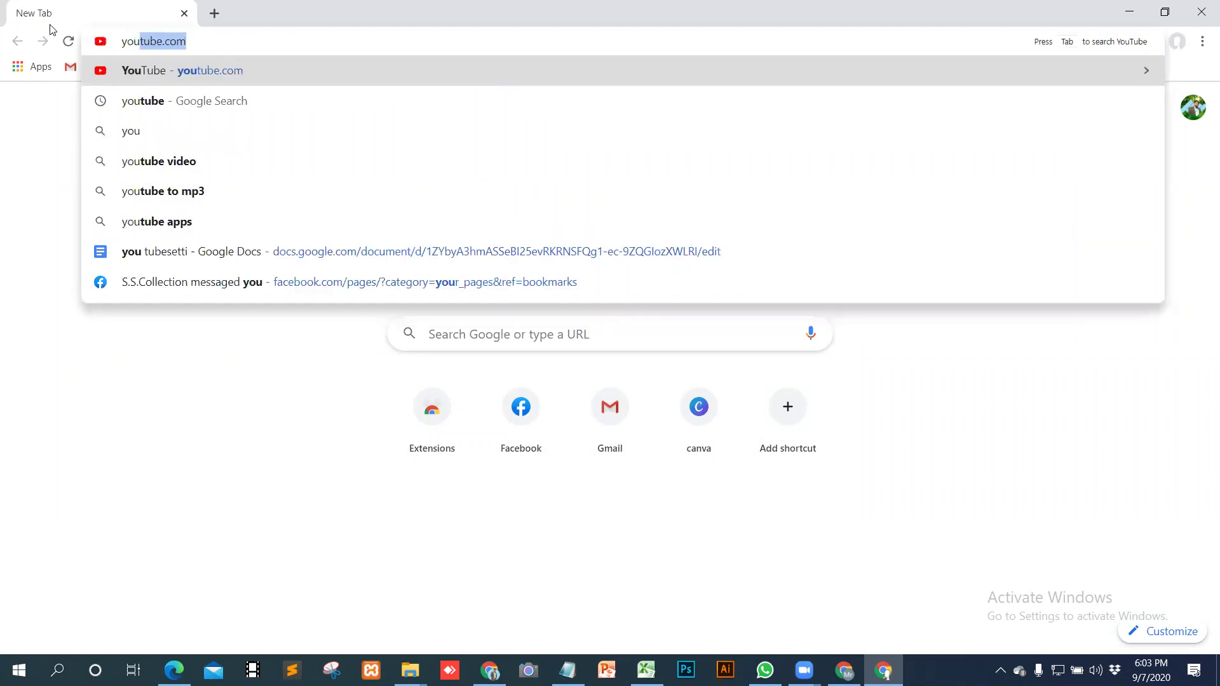
Go to youtube.com, zoom the page in, and search YouTube for 'webcare'
click(236, 69)
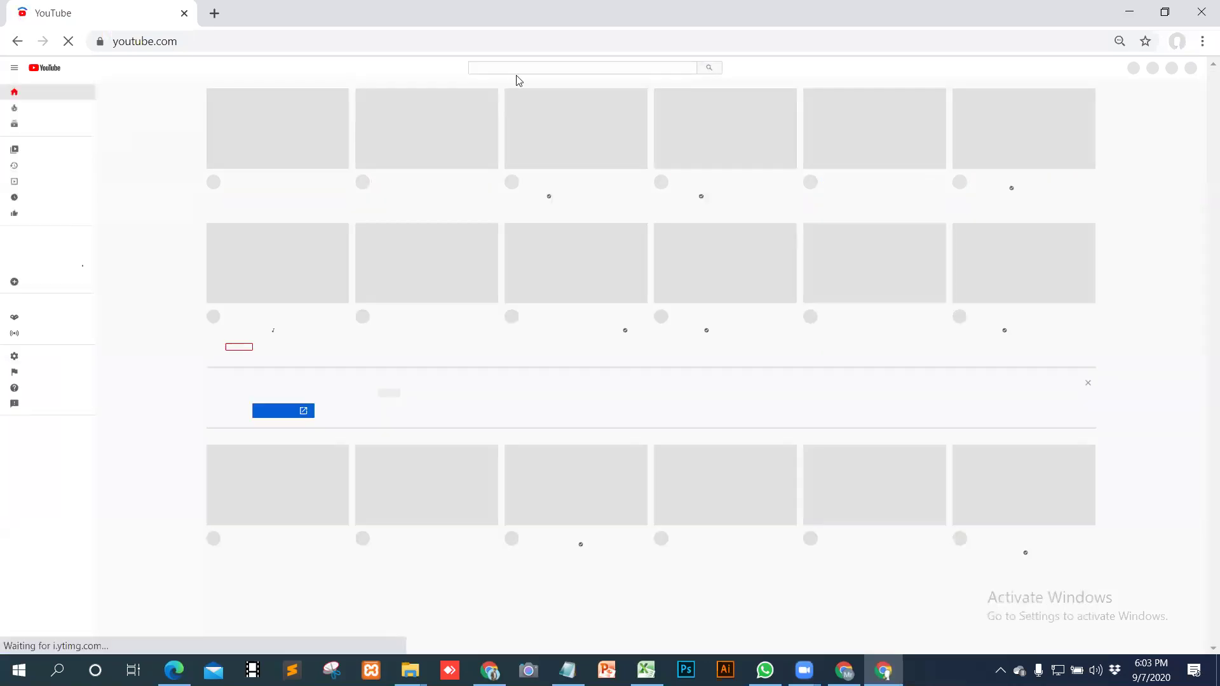
click(497, 67)
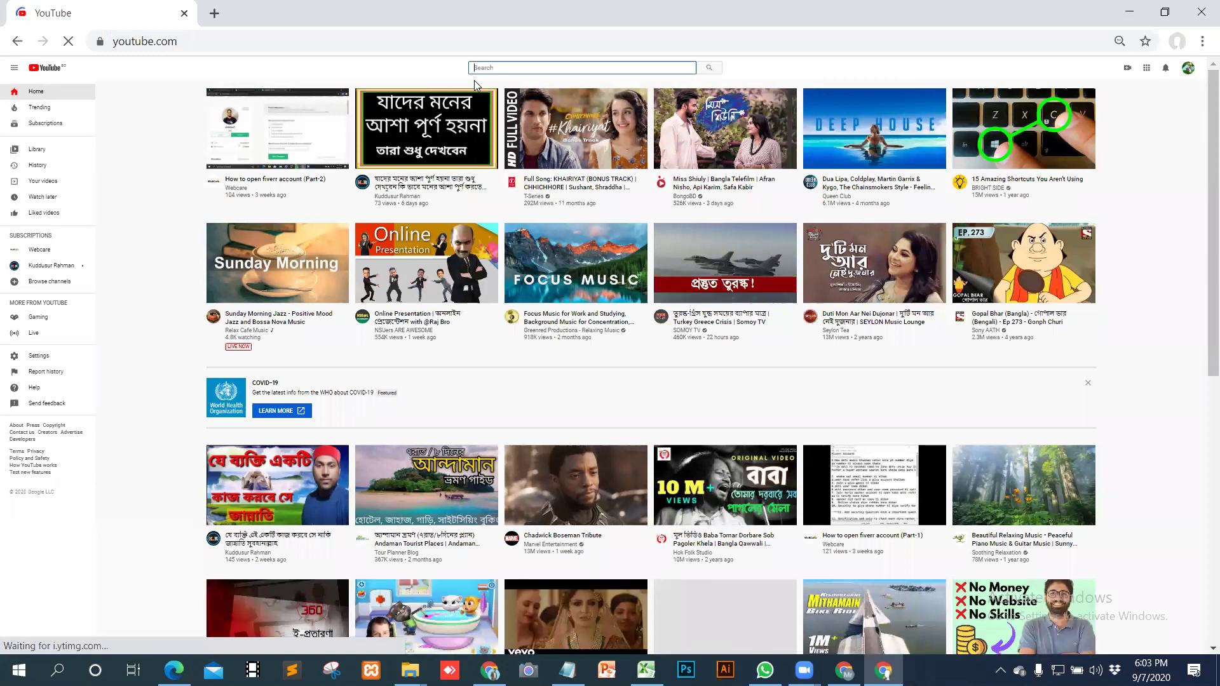
text(we)
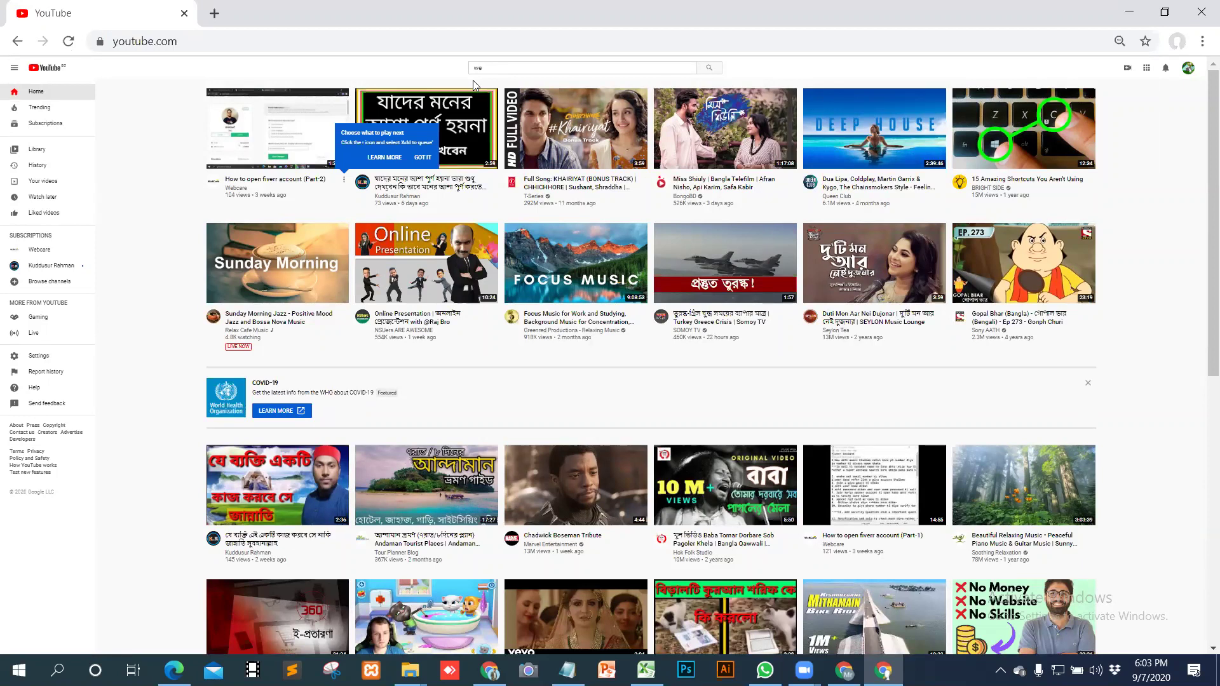
key(ctrl+plus)
key(ctrl+plus)
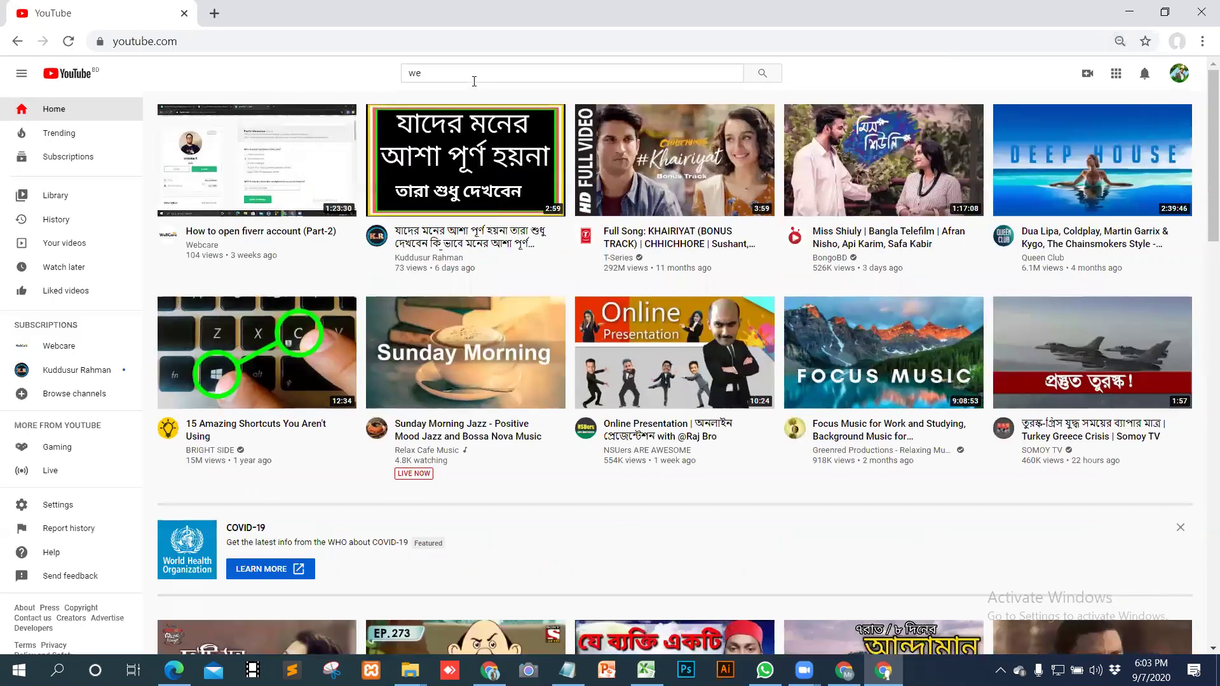
click(427, 73)
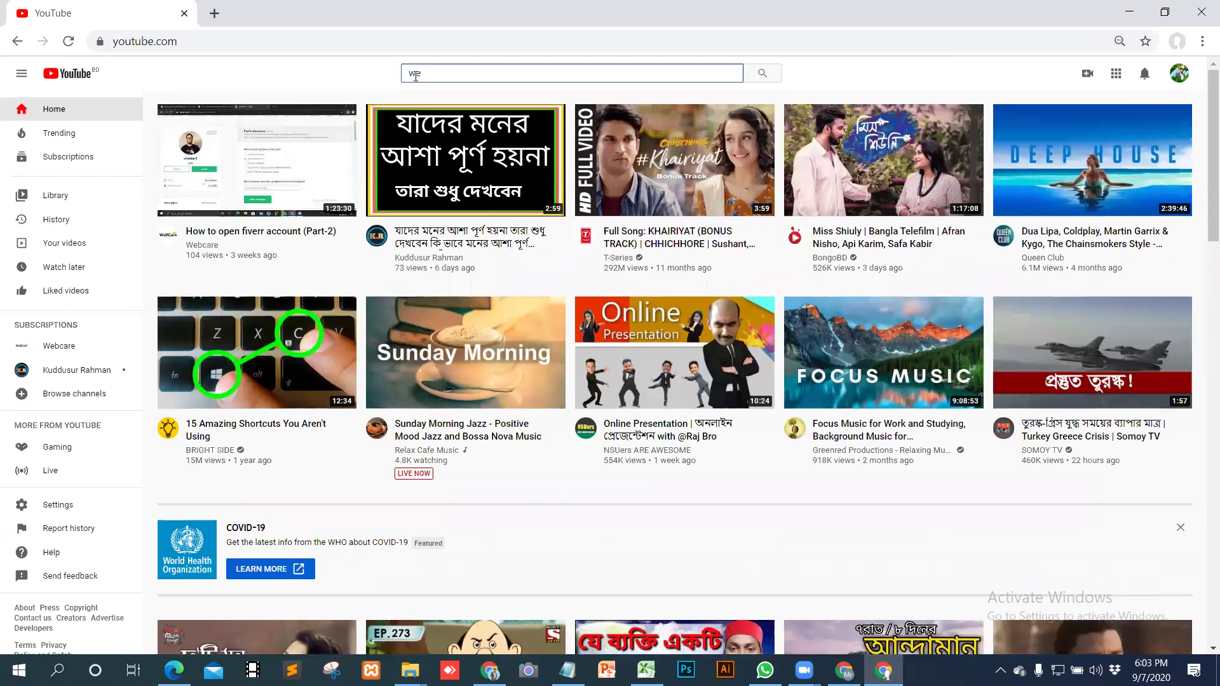
text(bcare)
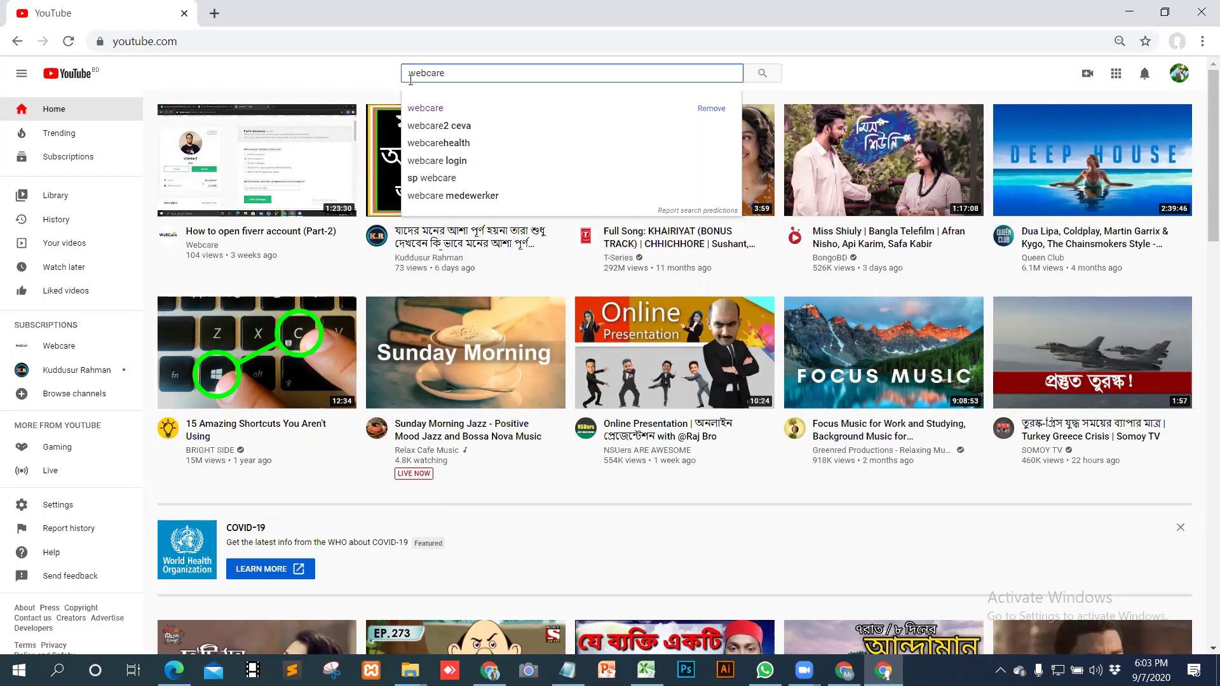
key(Return)
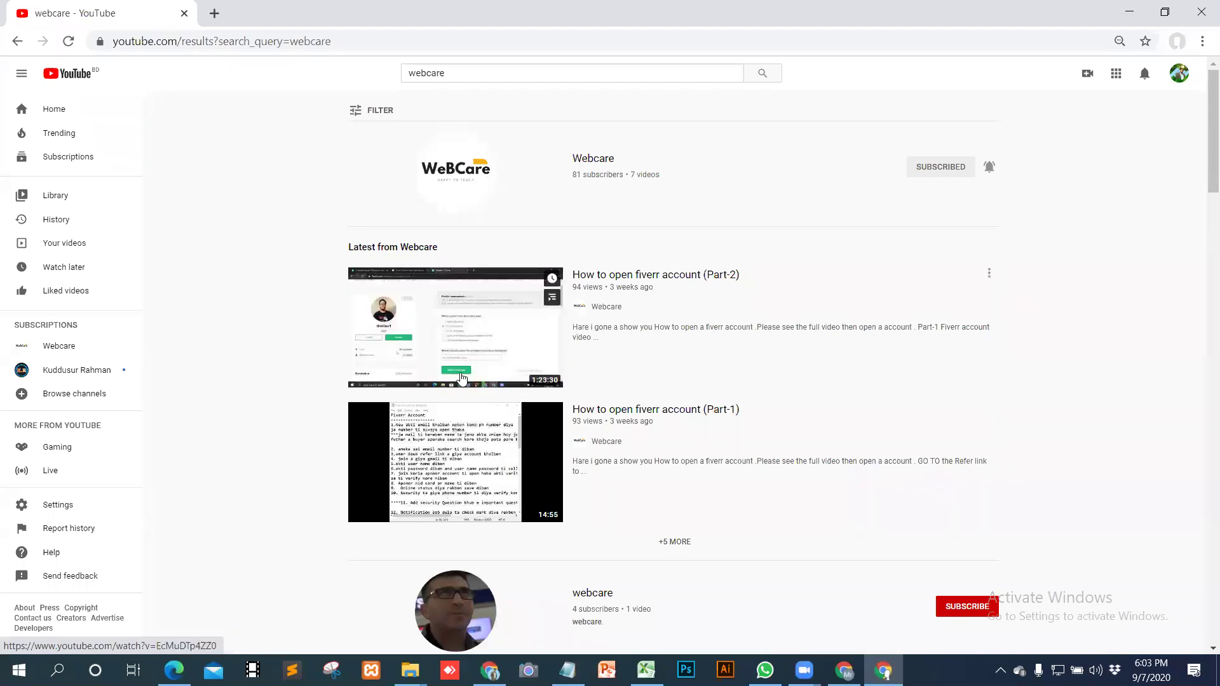
Open the Webcare channel from the top of the search results
scroll(457, 381, down, 3)
scroll(458, 286, up, 3)
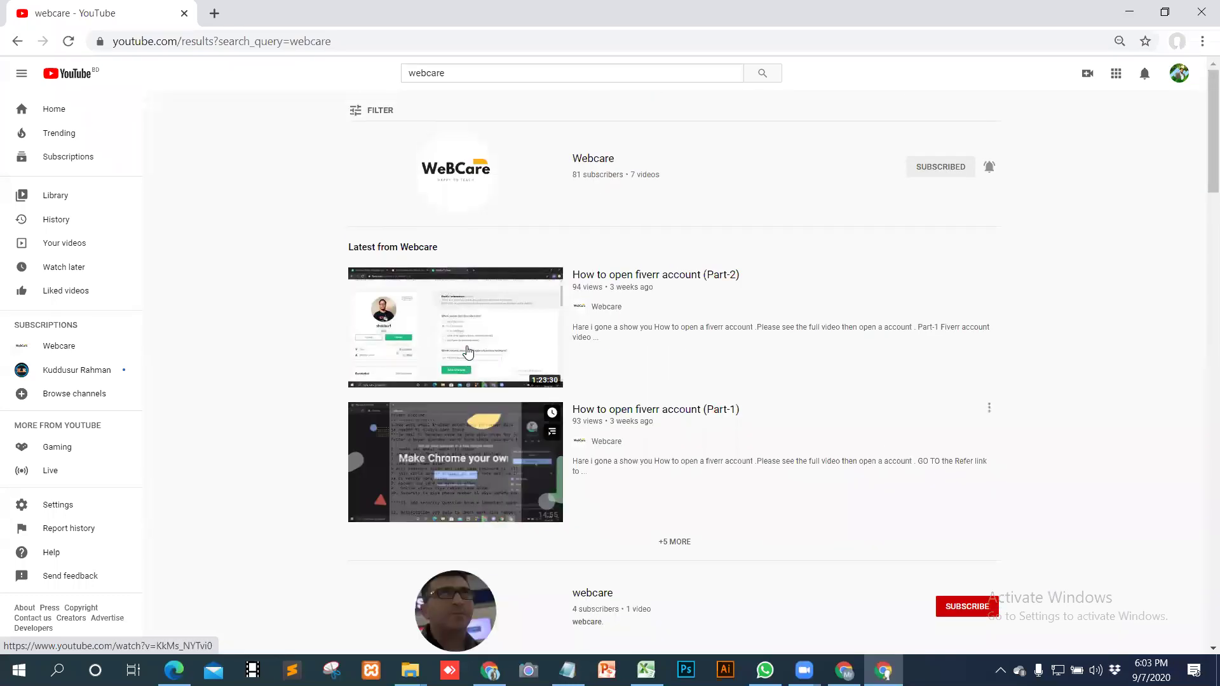
click(459, 173)
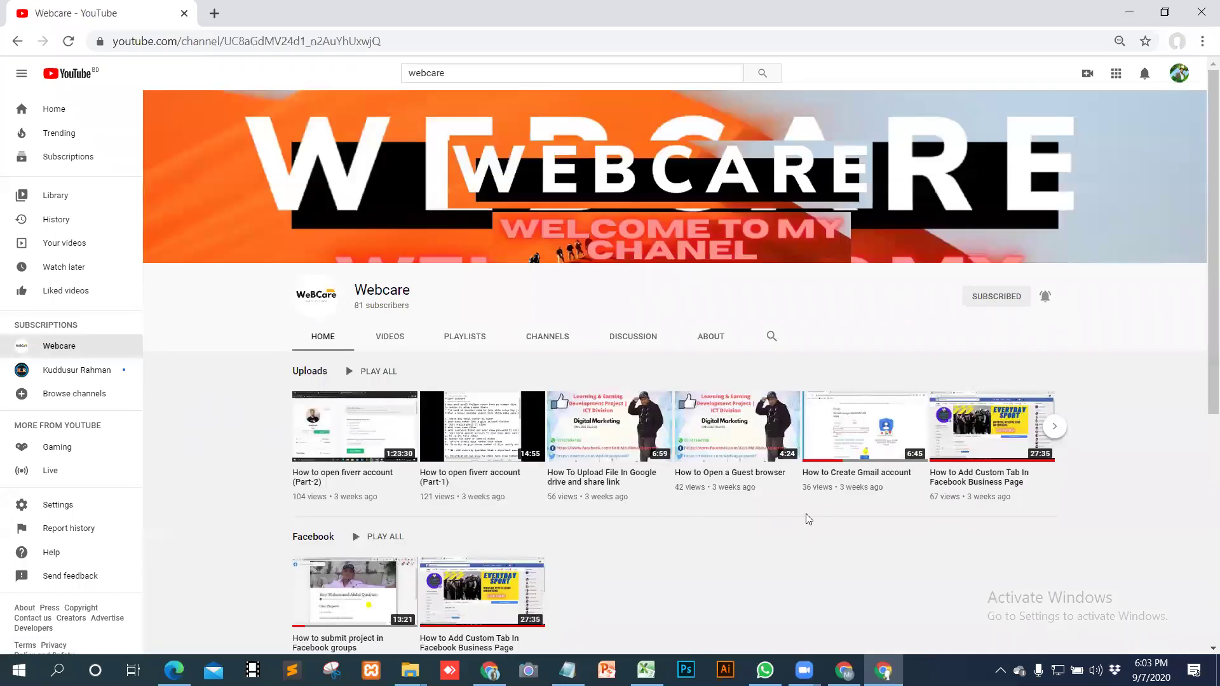
Show the Webcare playlists (Fiverr 2, Google 3, Facebook 2), then close the notes and browser
click(461, 338)
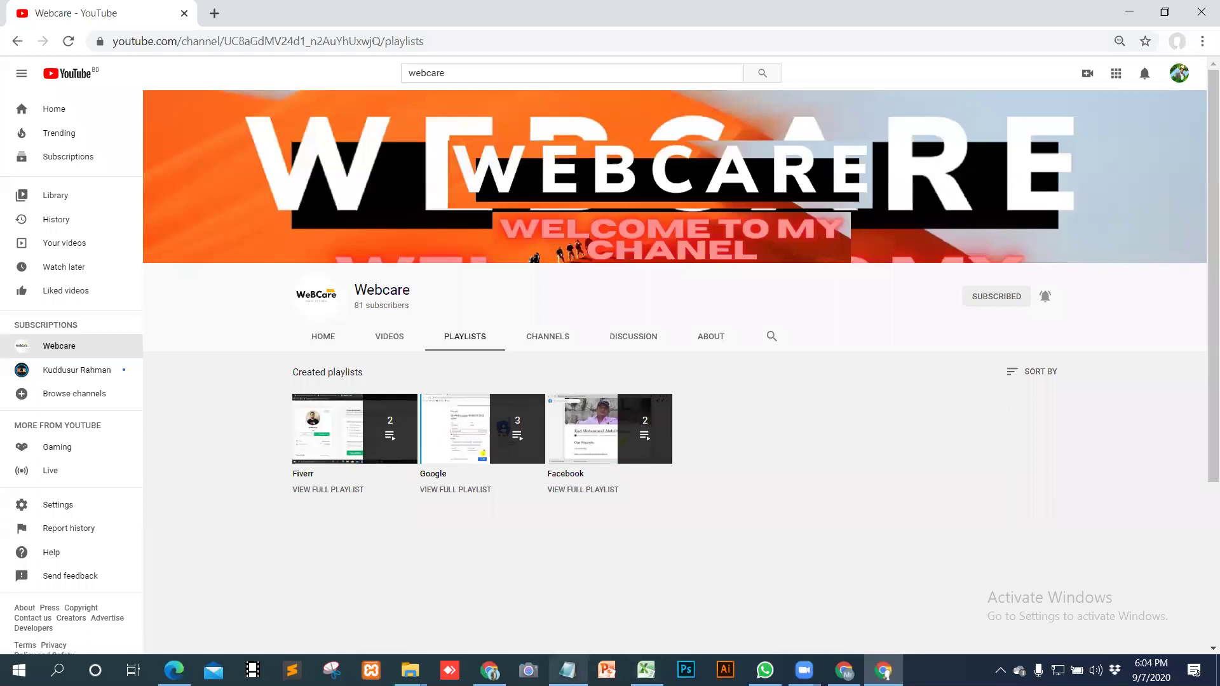
click(568, 670)
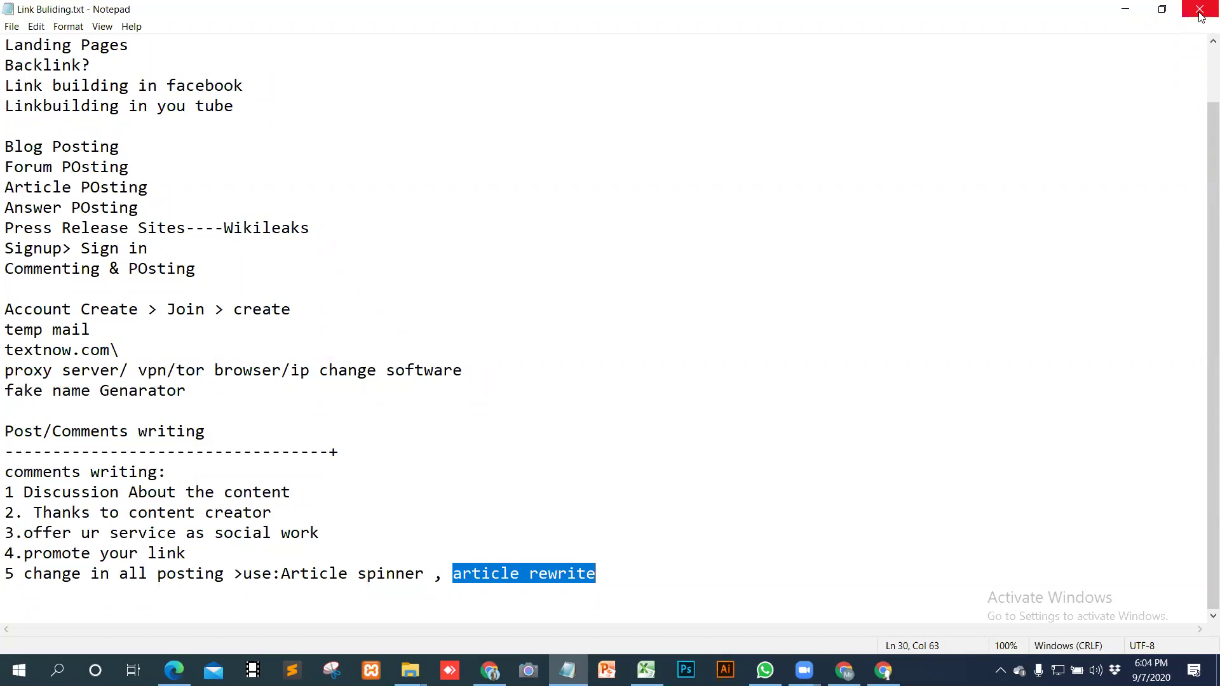
click(1200, 14)
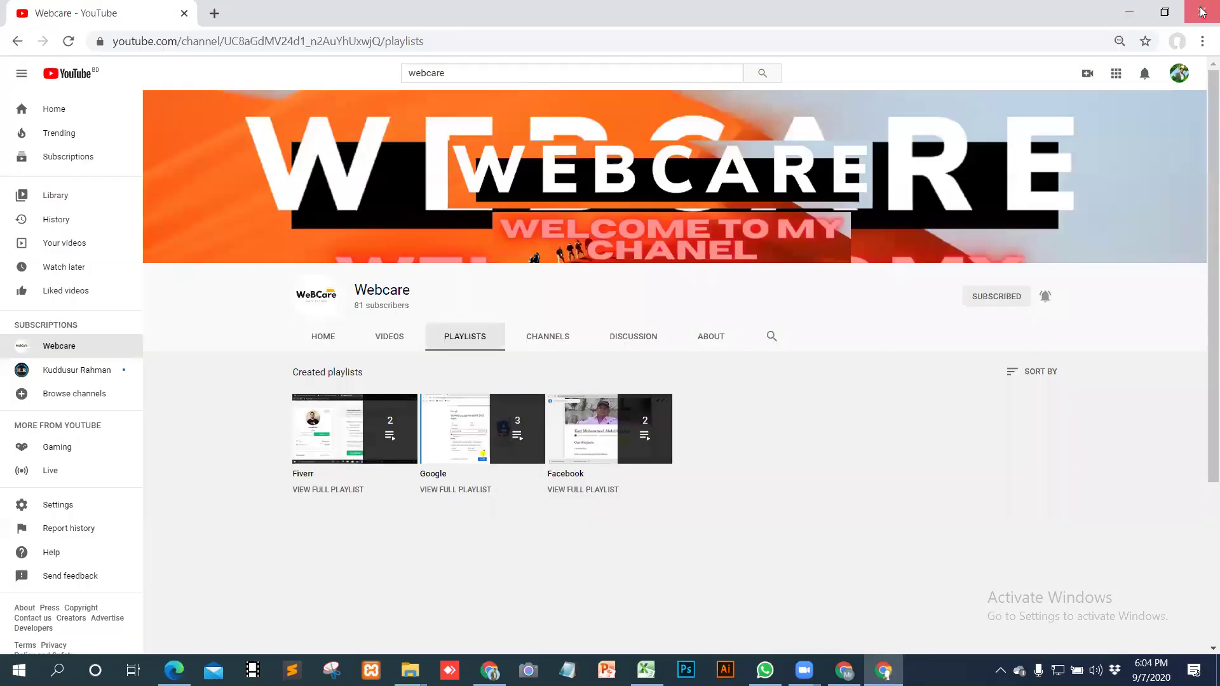
click(1197, 14)
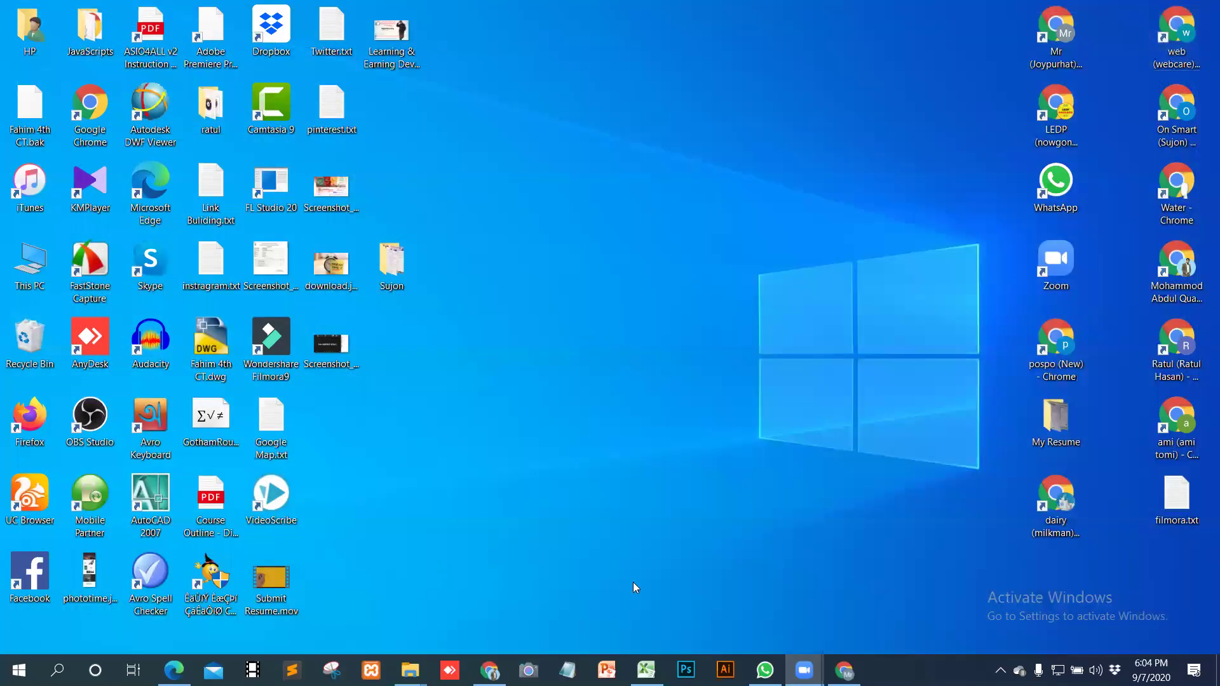